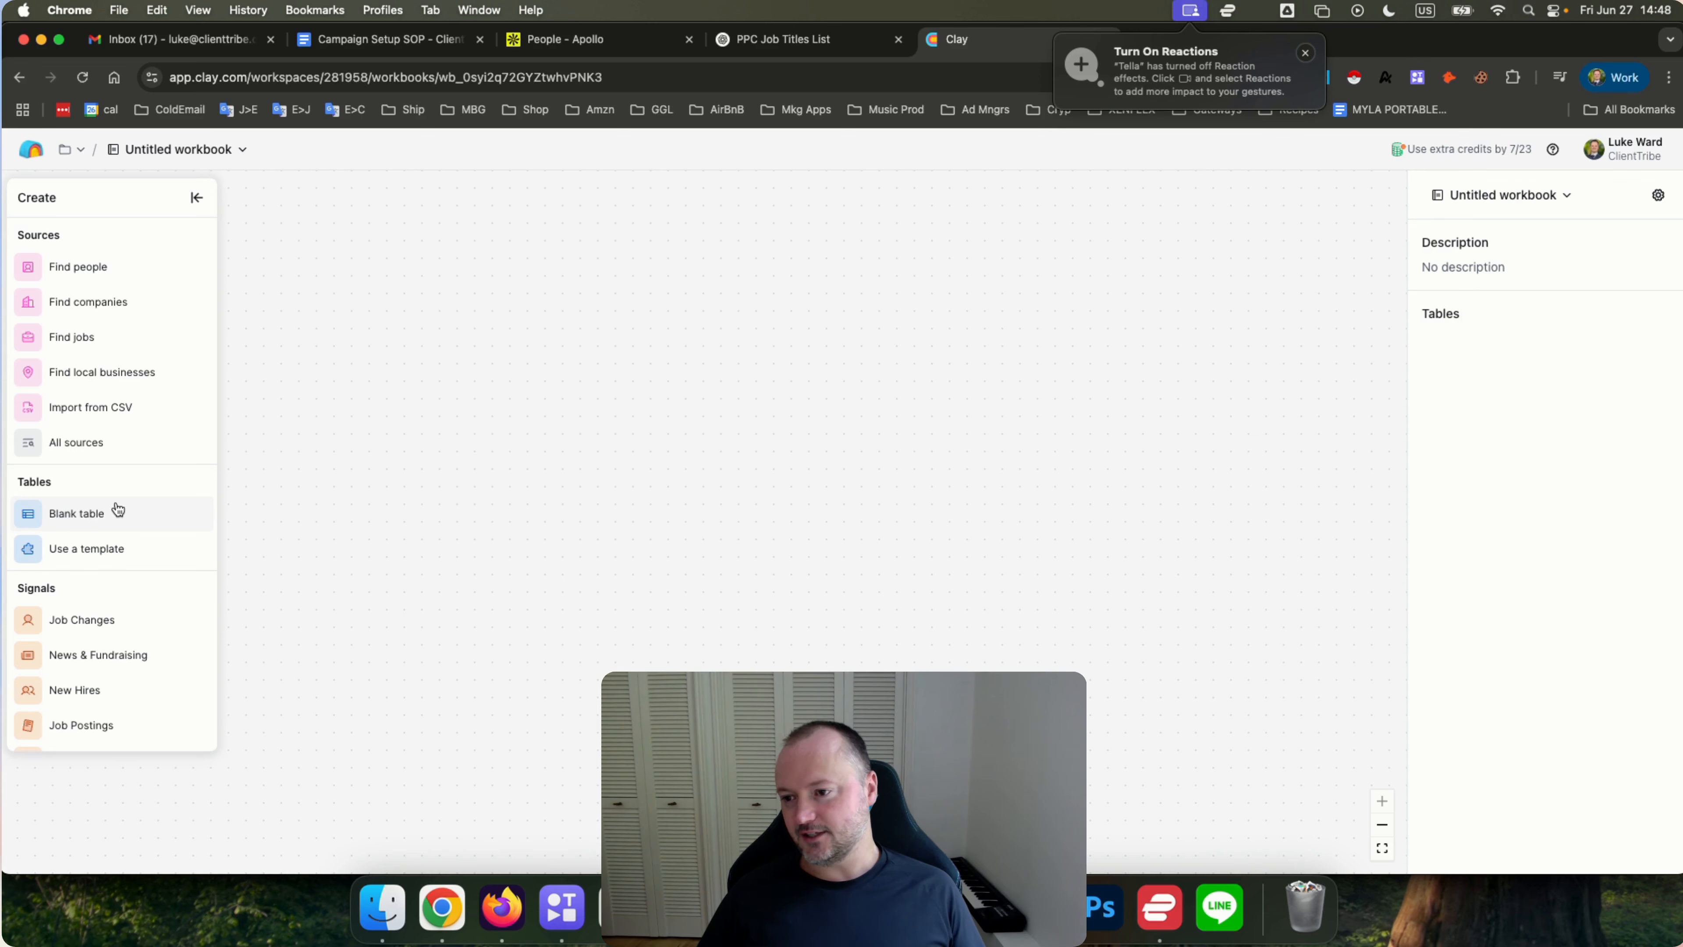
Open the Find jobs source and browse the Exclude jobs table picker without choosing a table.
click(72, 343)
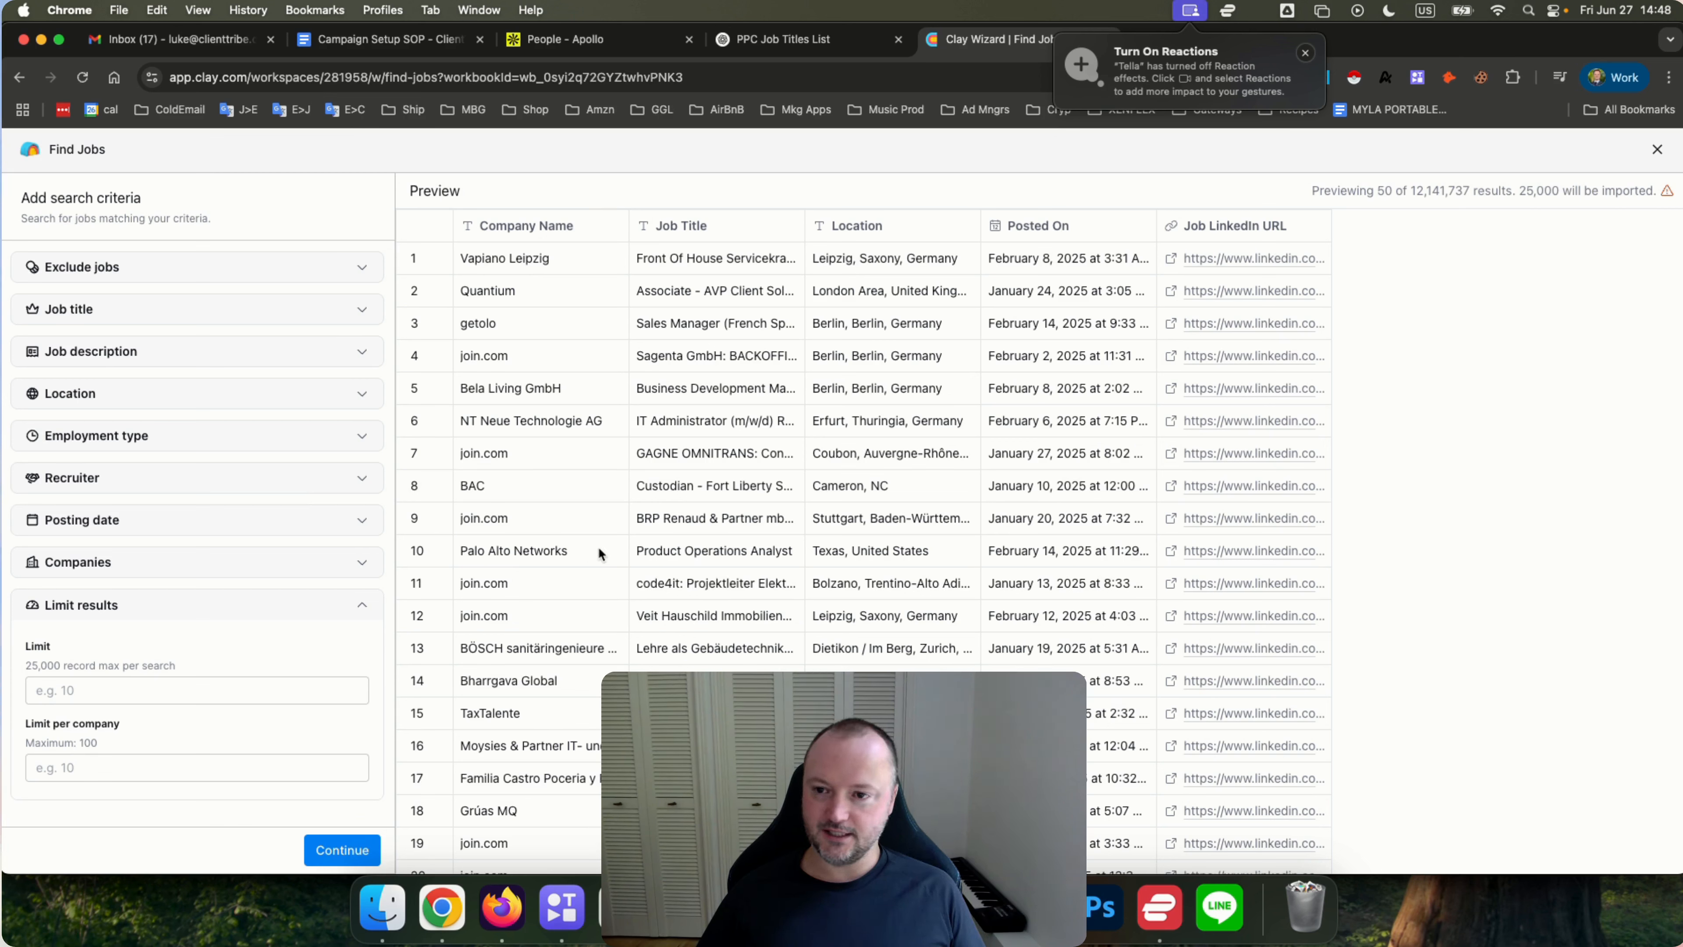
click(231, 269)
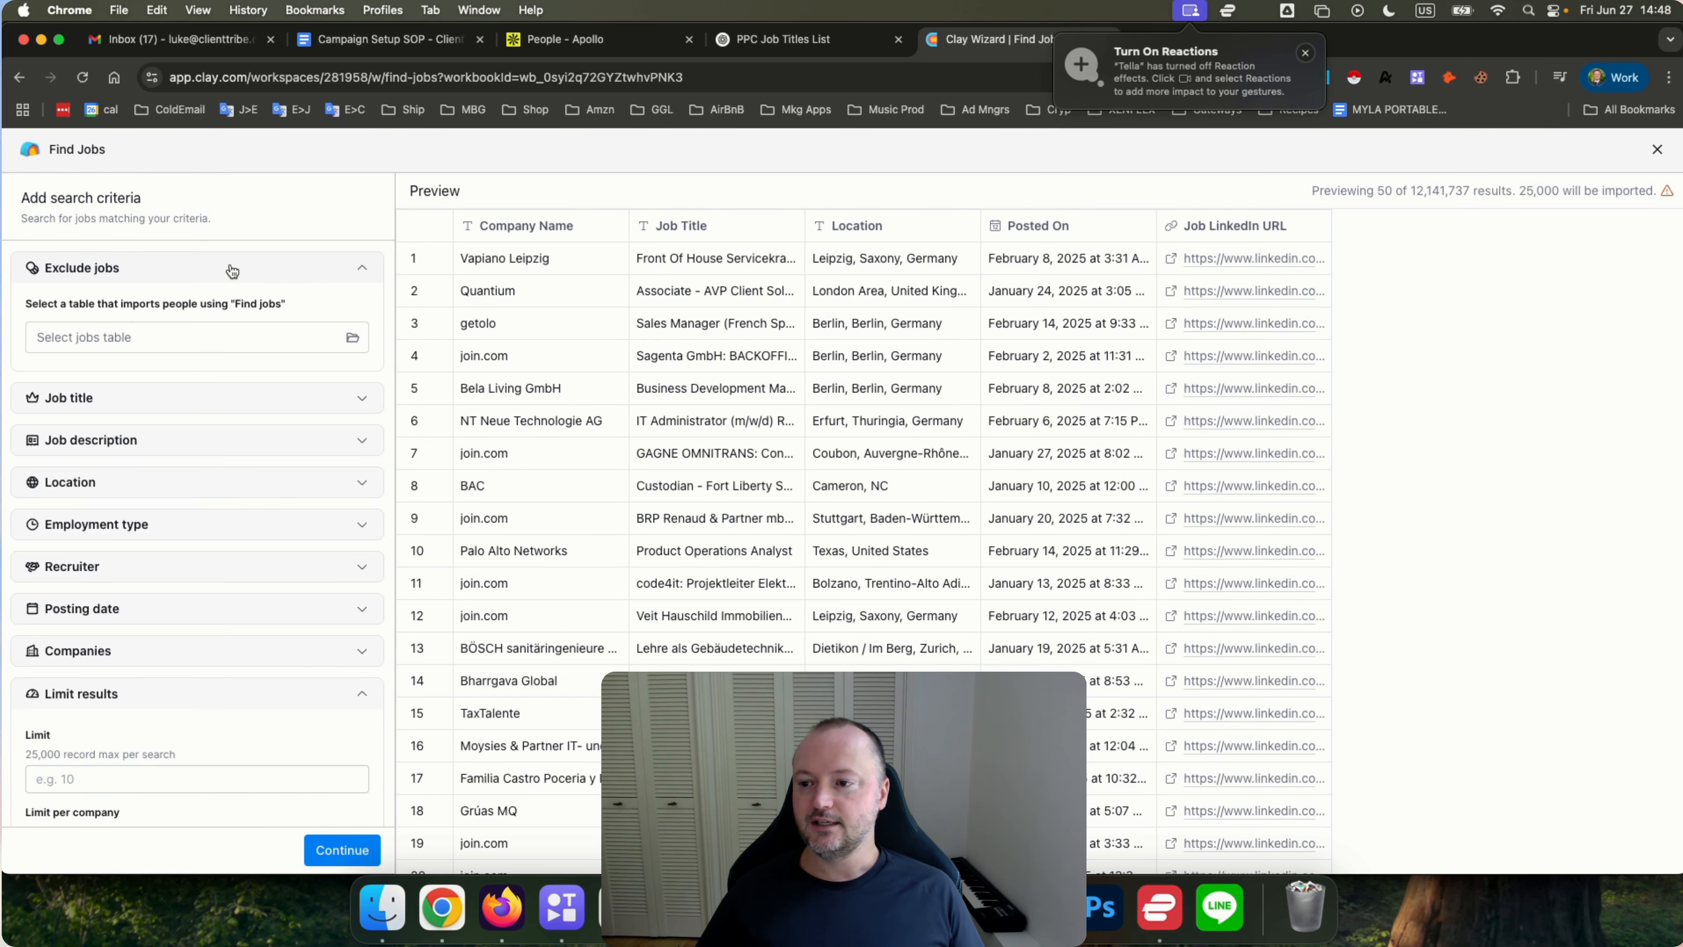
click(211, 335)
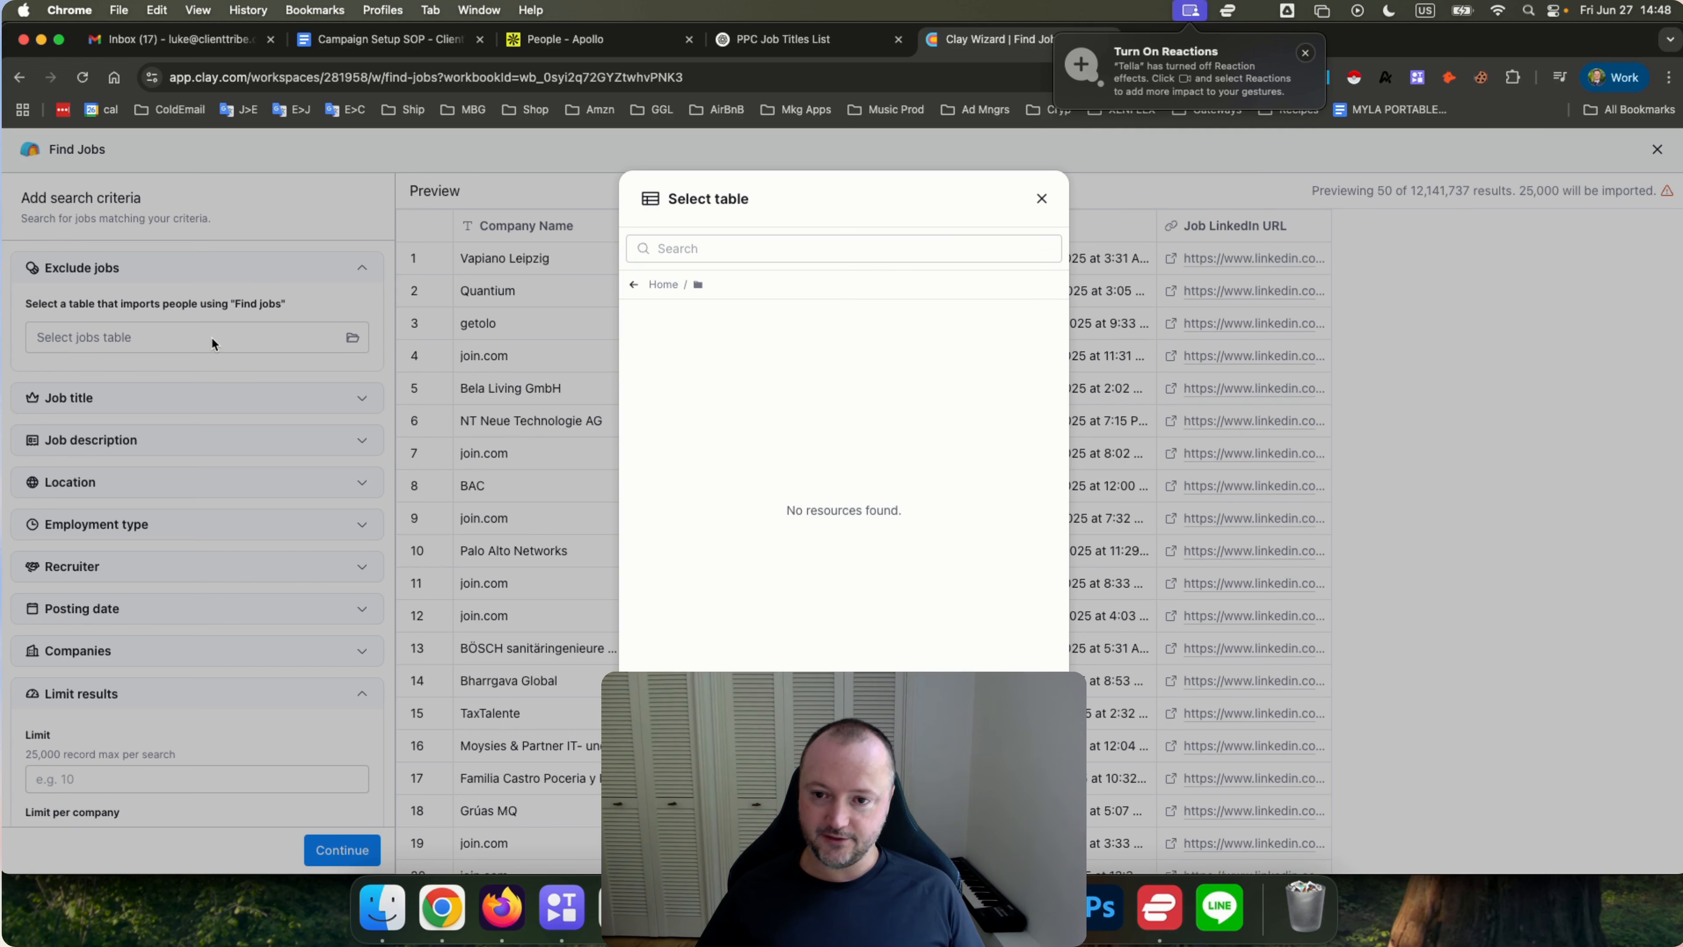
click(1042, 200)
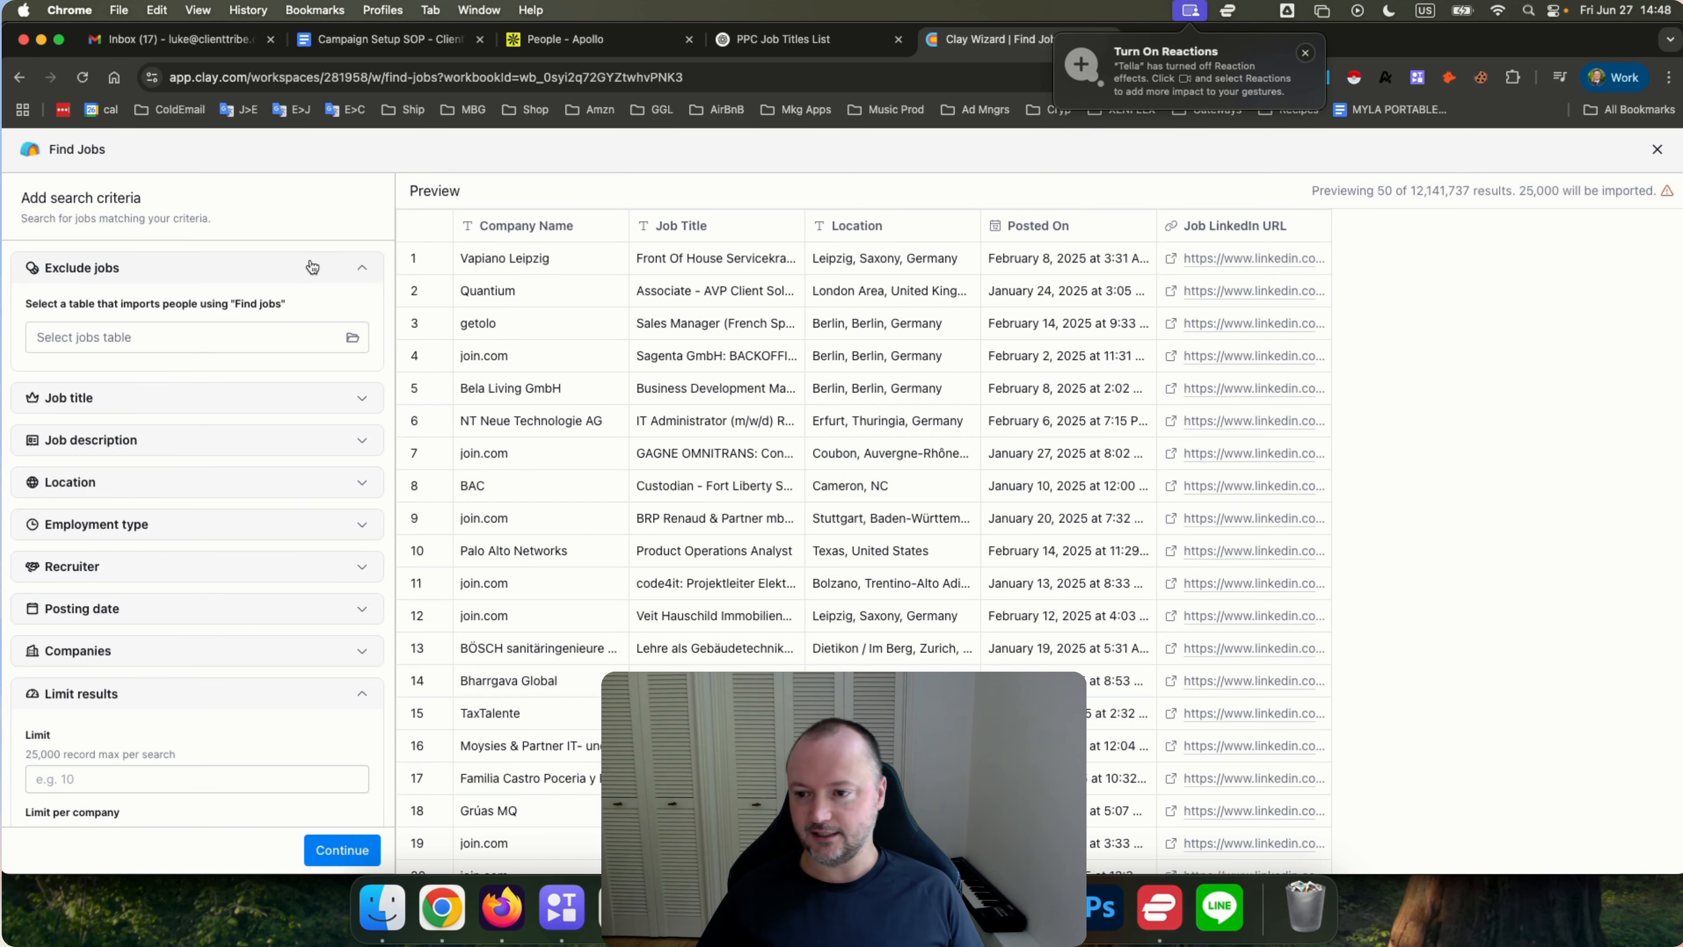
Expand the Job title, Job description and Location filter sections to review their fields.
click(237, 398)
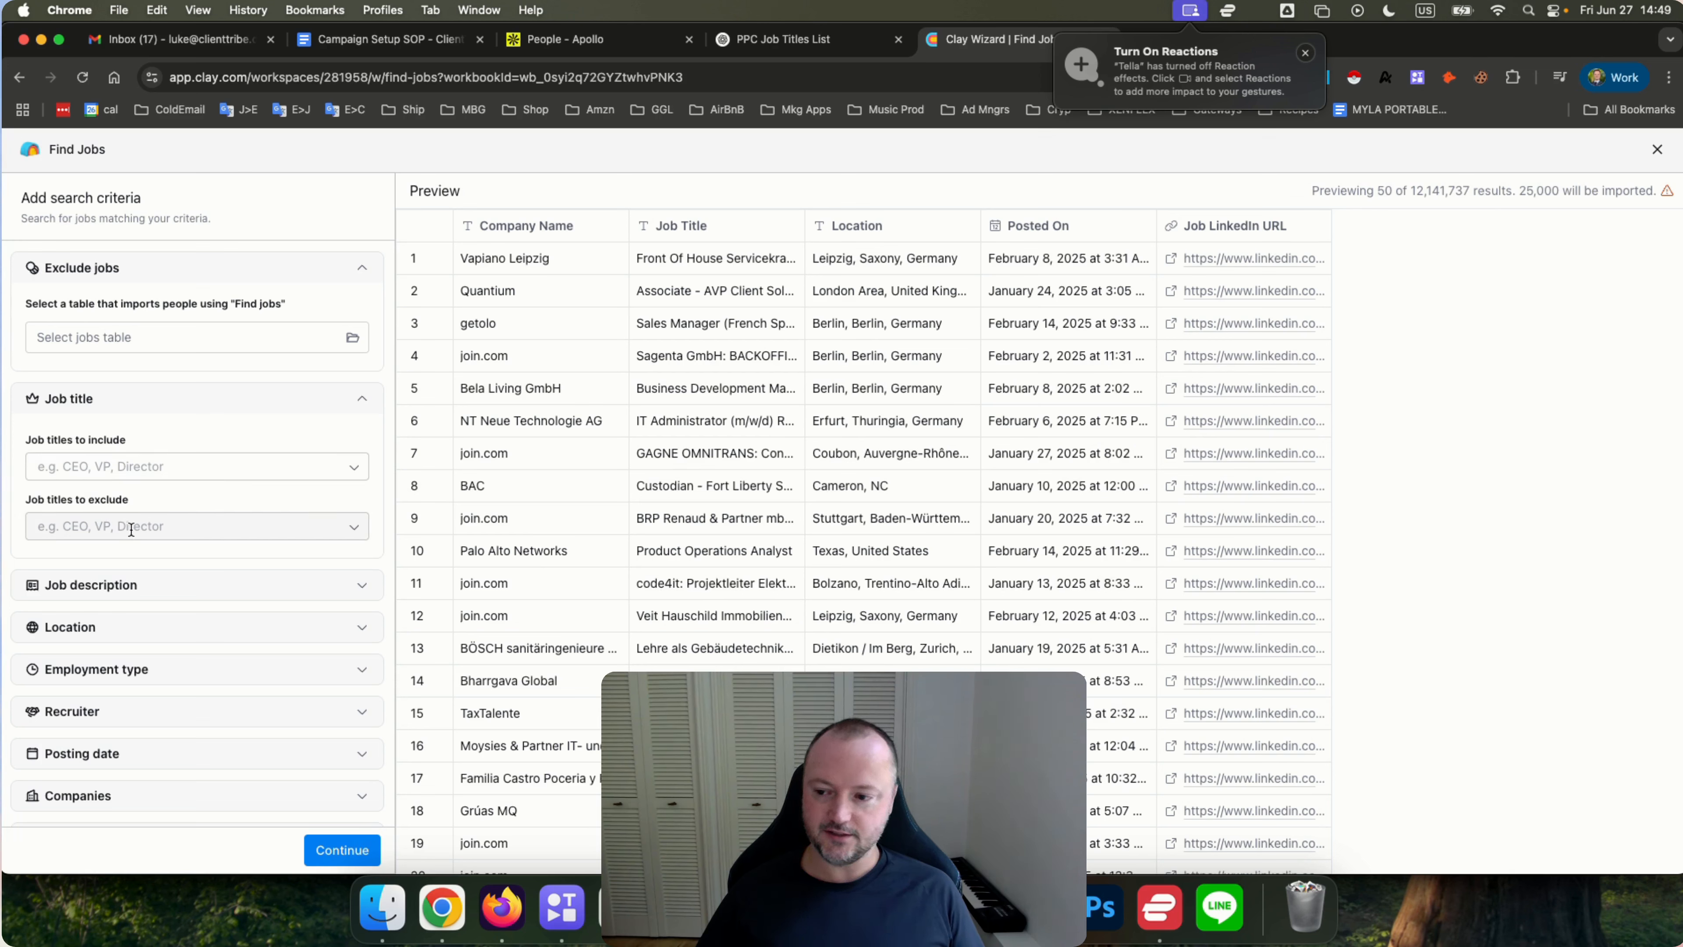
click(236, 584)
scroll(210, 468, down, 3)
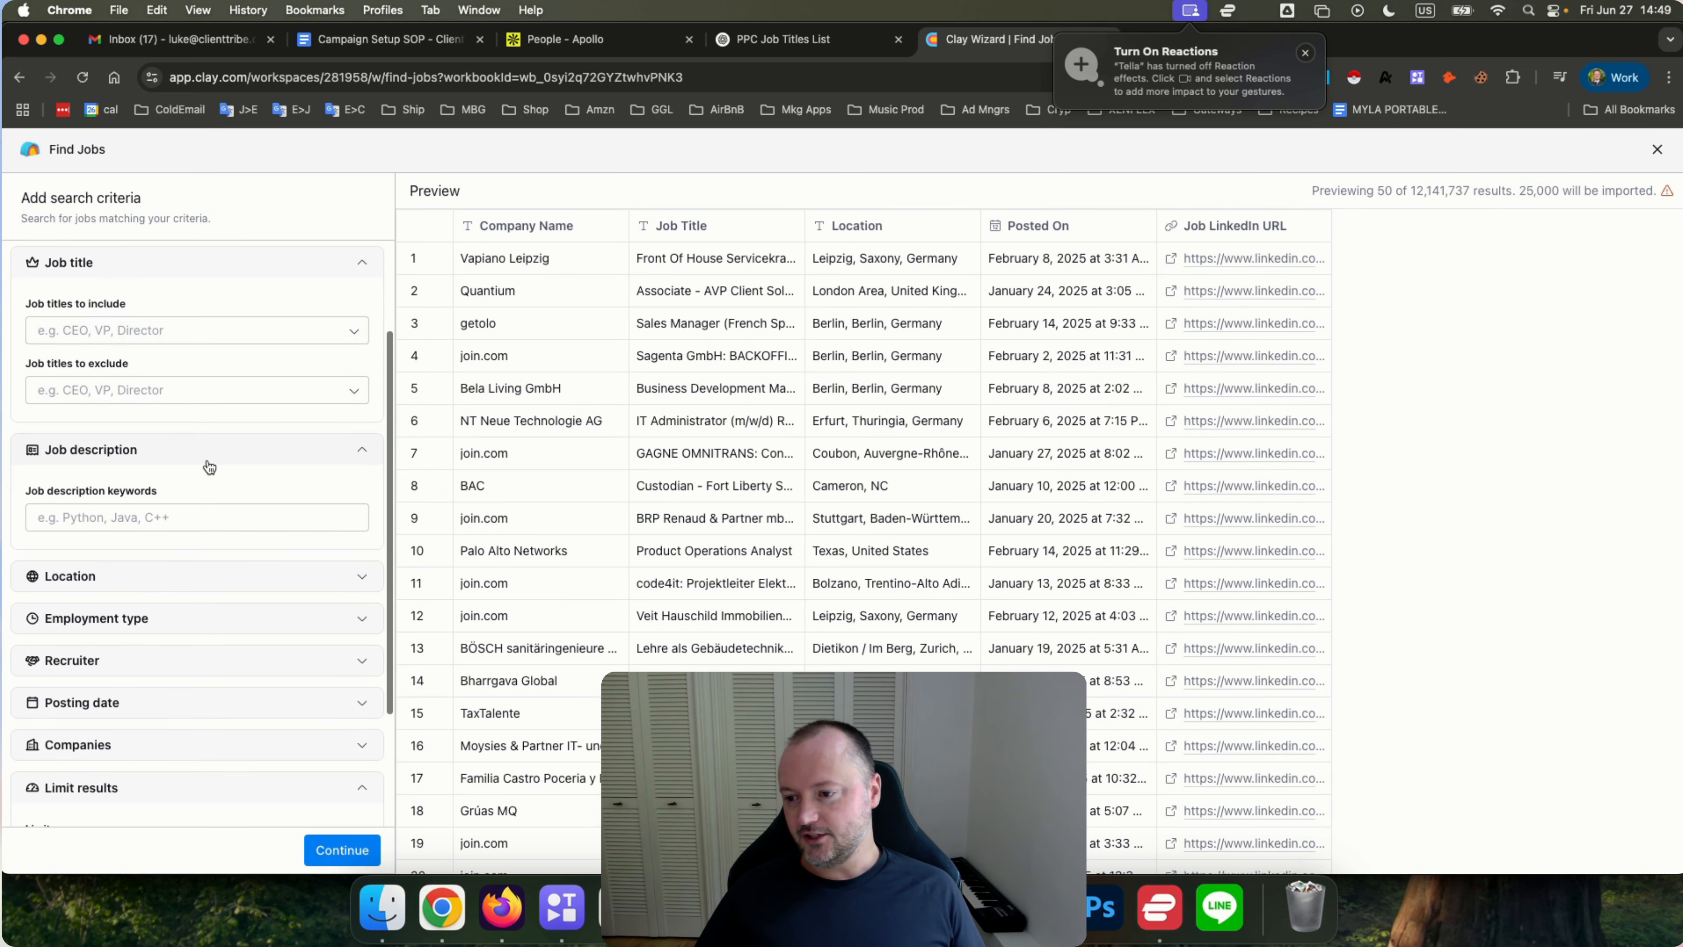
click(101, 516)
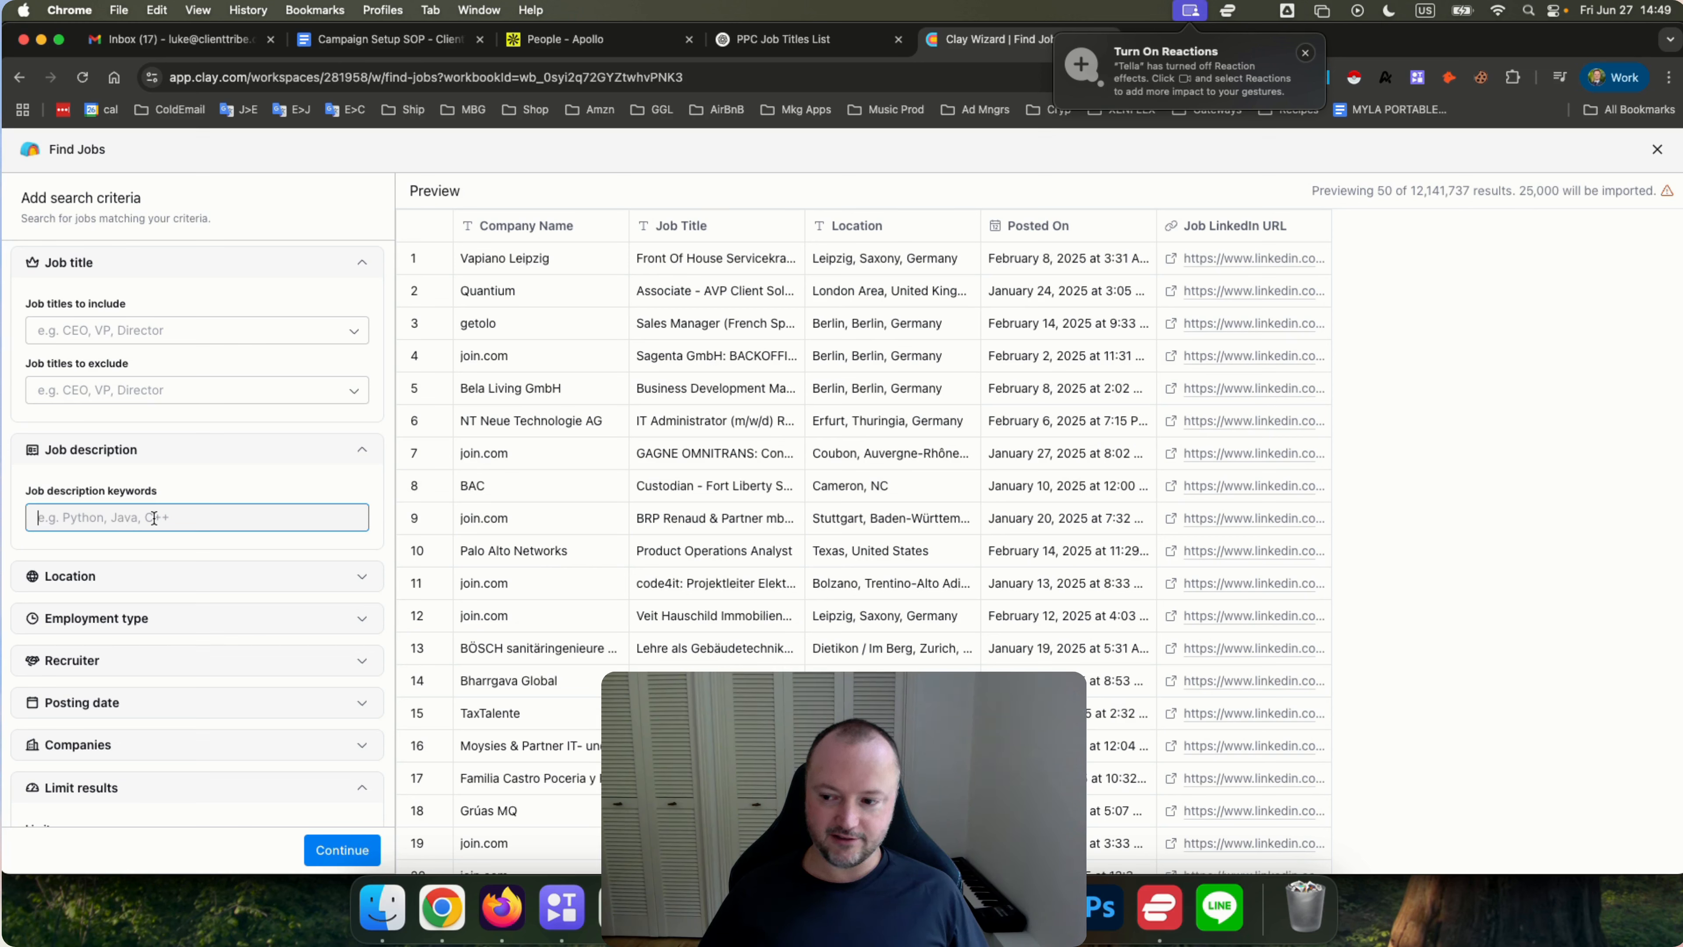
scroll(159, 530, down, 1)
click(158, 554)
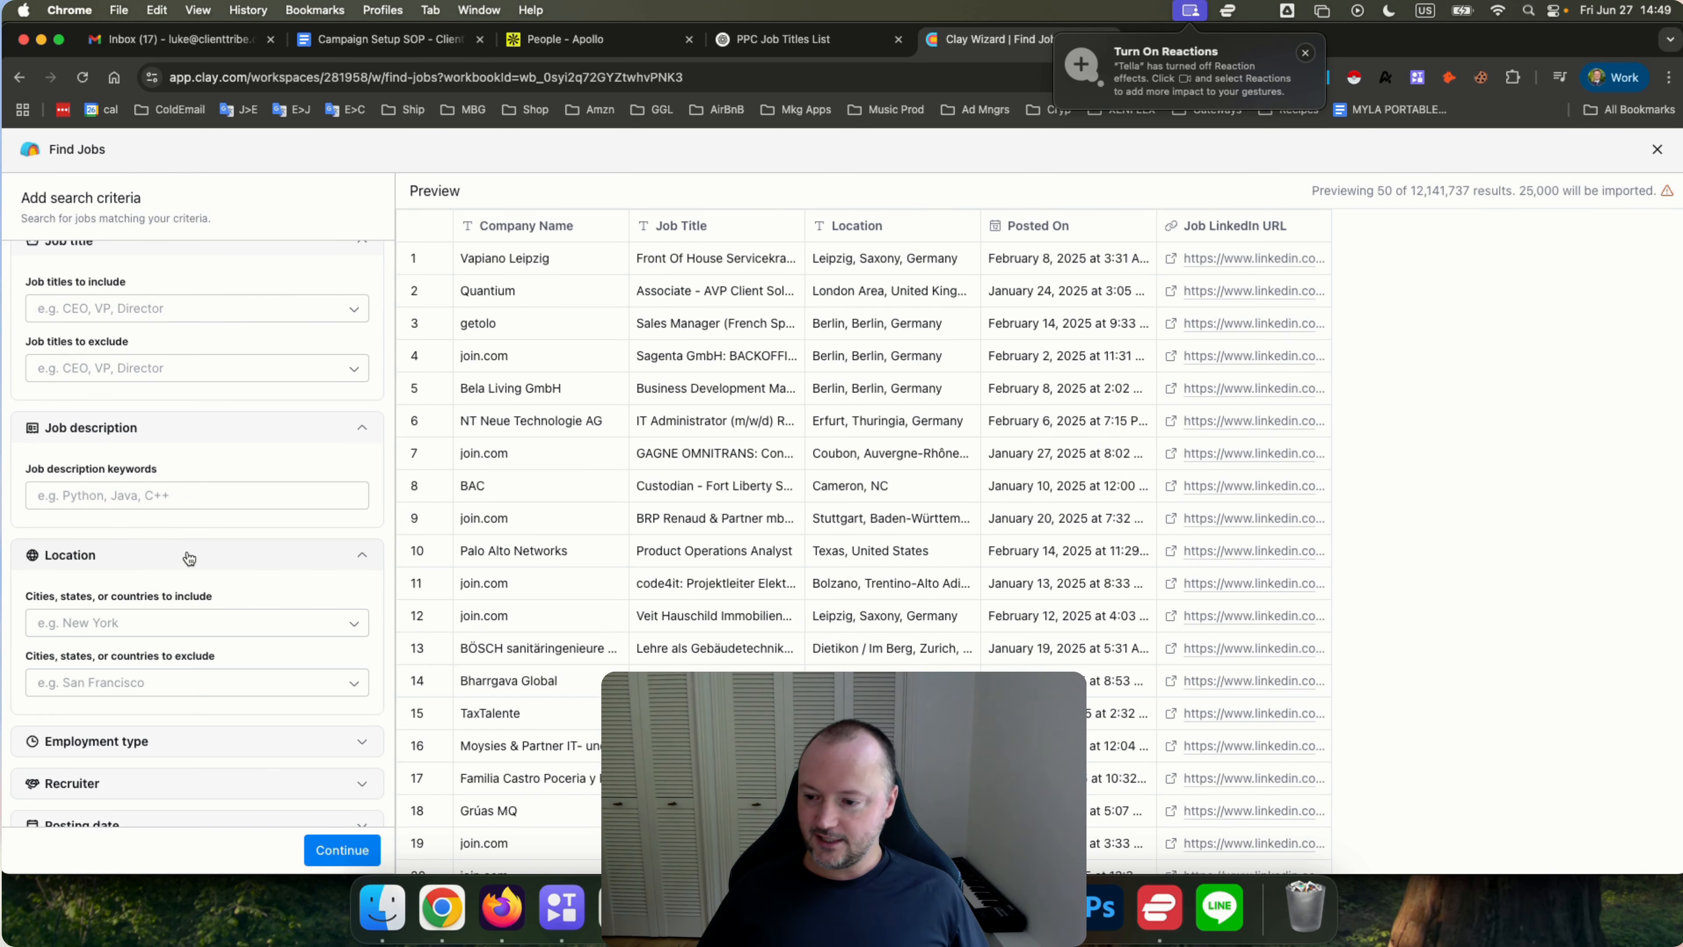
scroll(189, 557, down, 3)
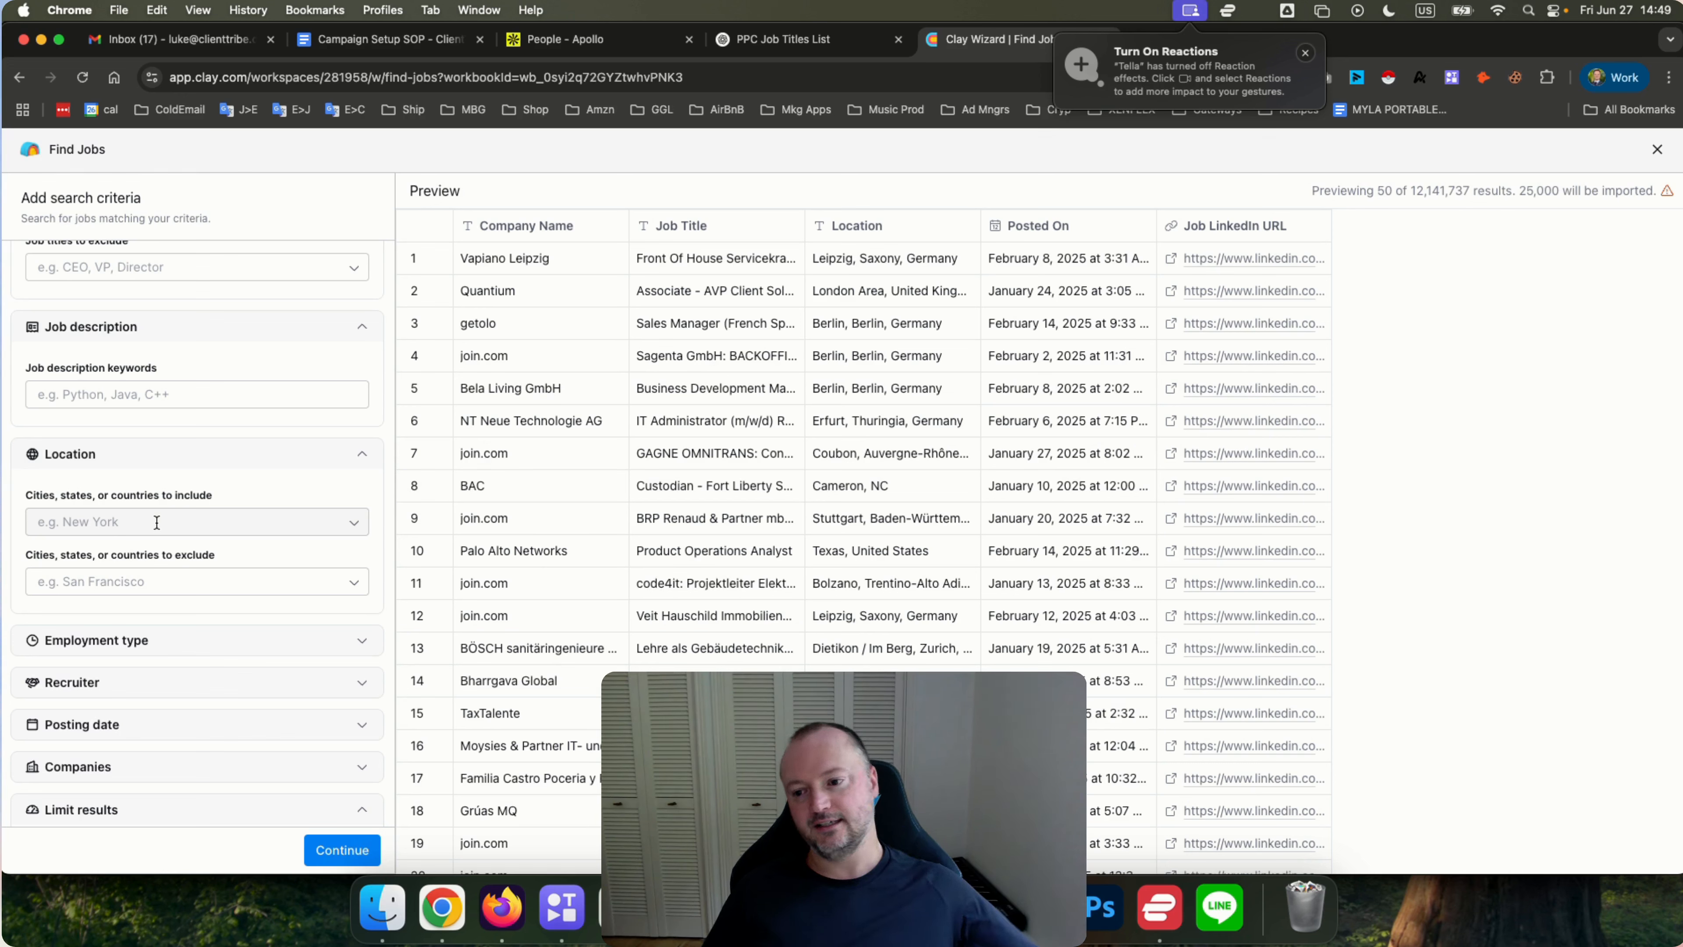
scroll(159, 487, down, 2)
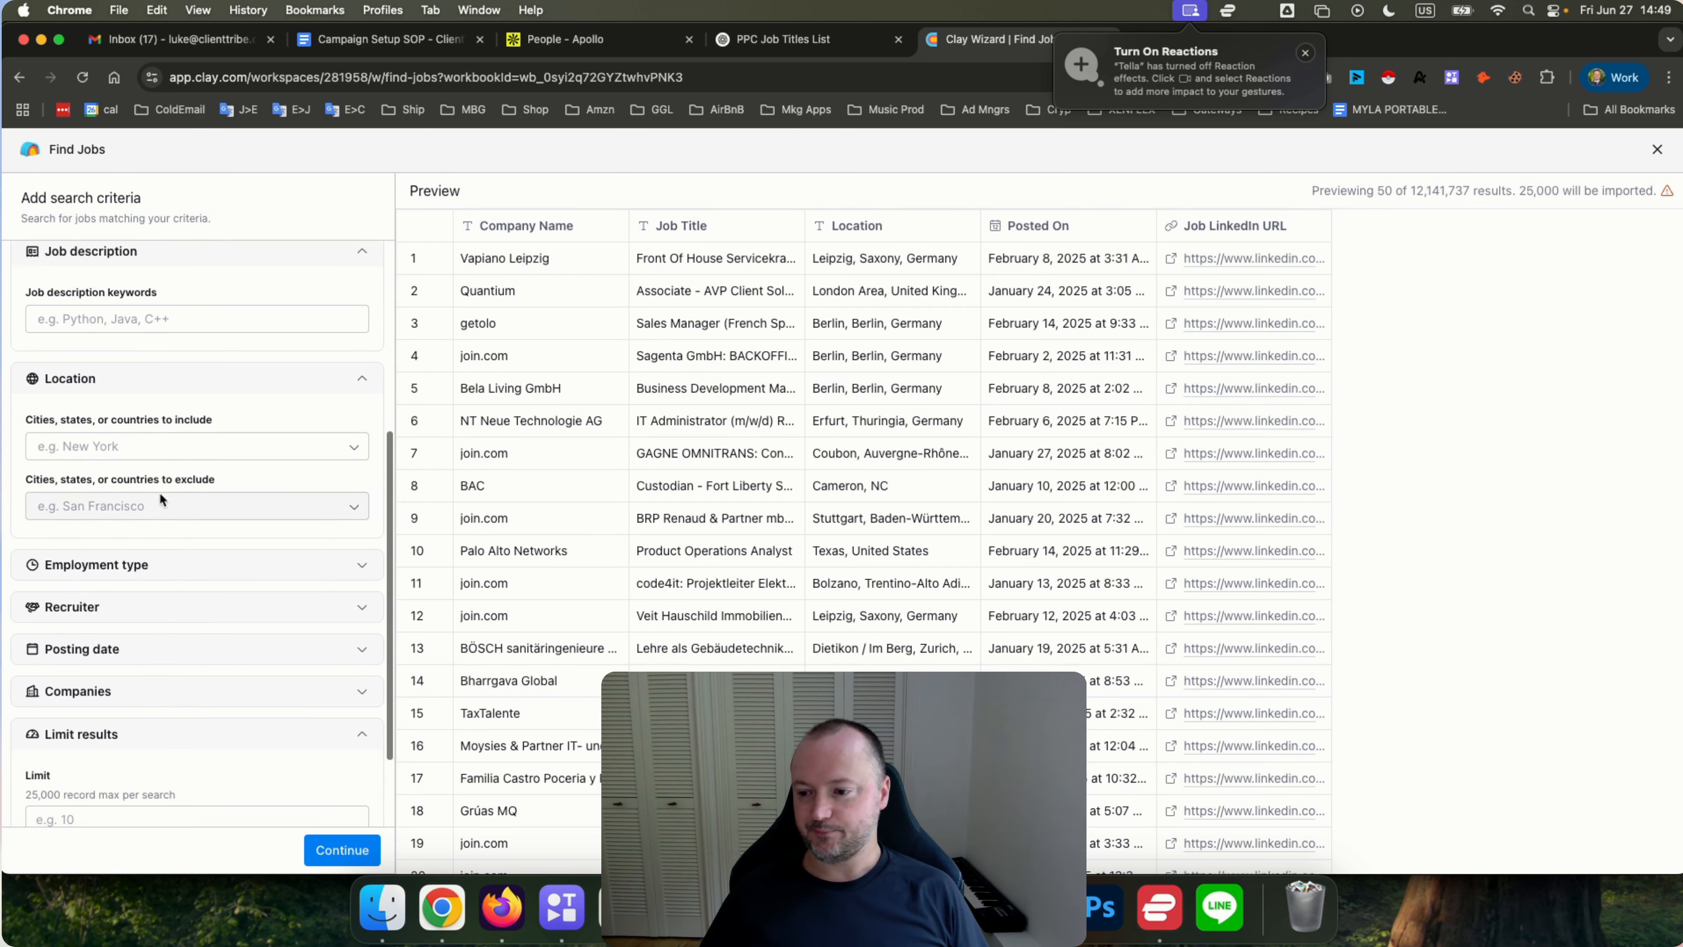
Review the Employment type choices and expand the Recruiter filter section.
click(165, 569)
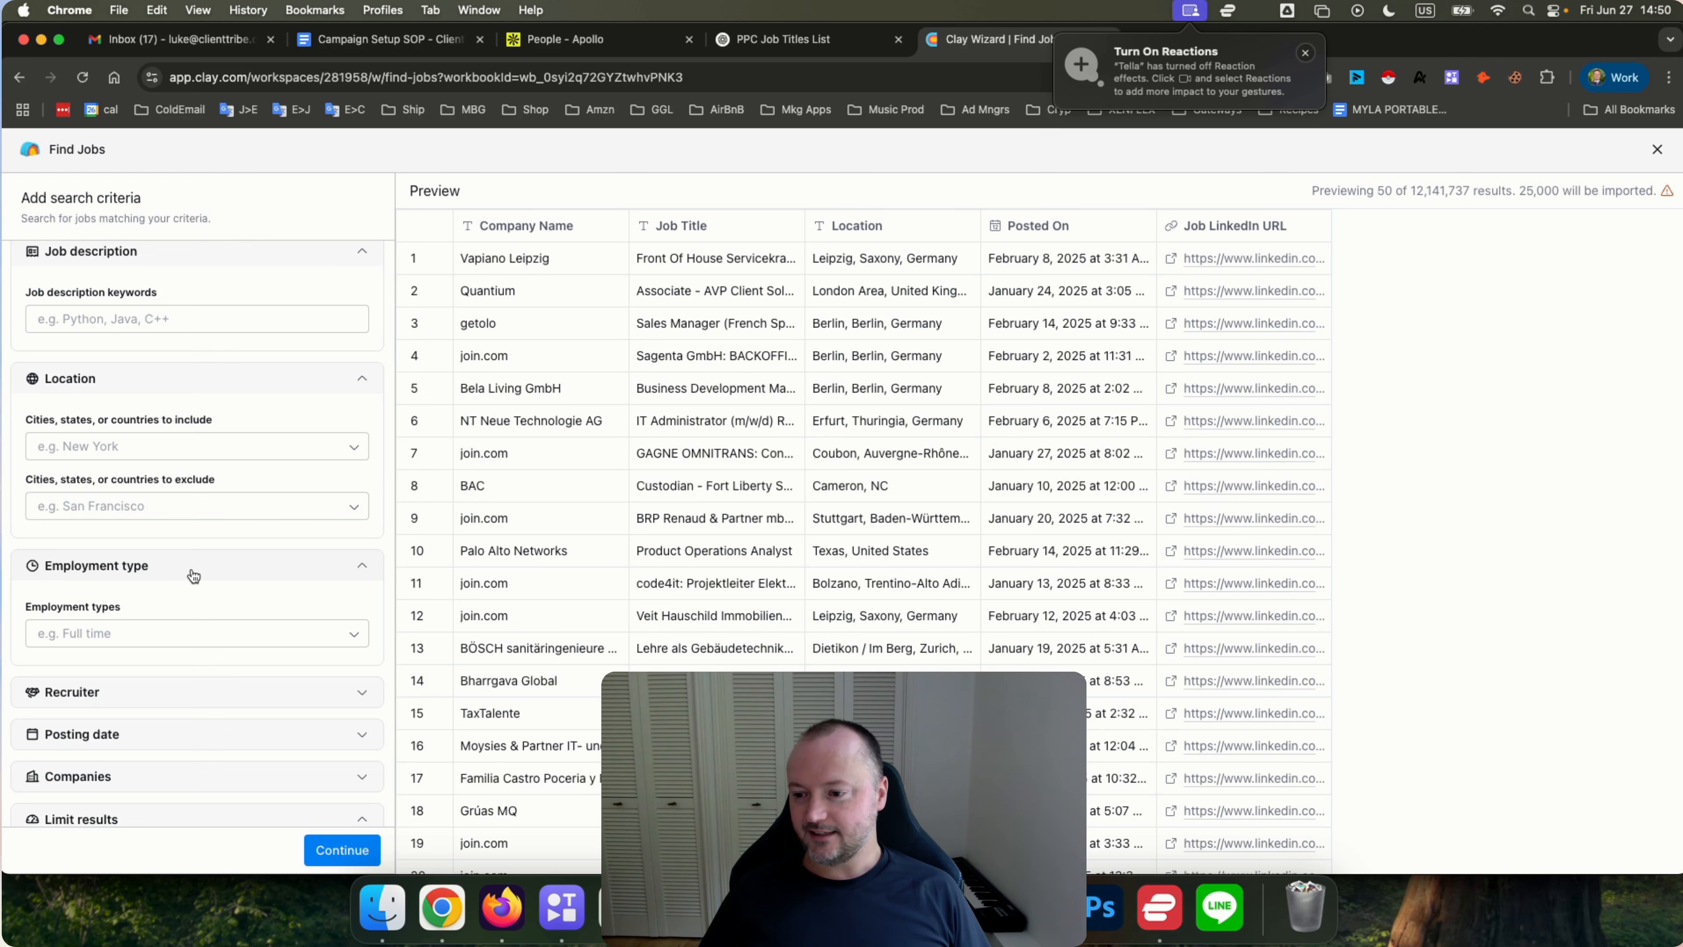
scroll(190, 568, down, 1)
click(197, 592)
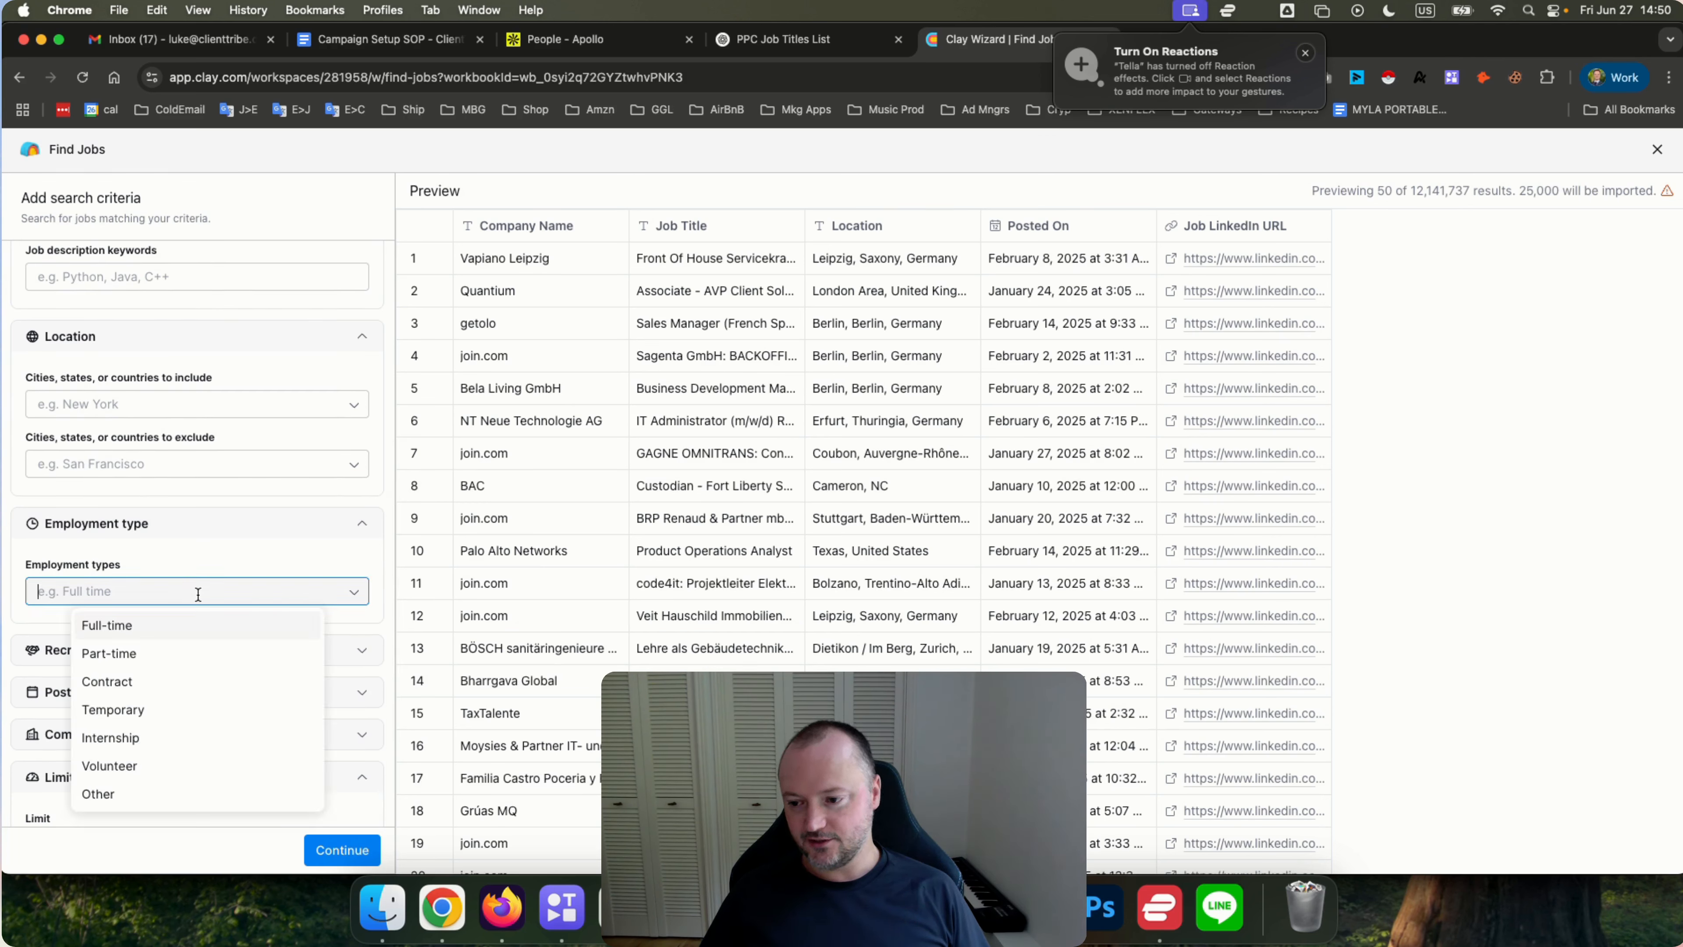
click(207, 541)
scroll(199, 530, down, 4)
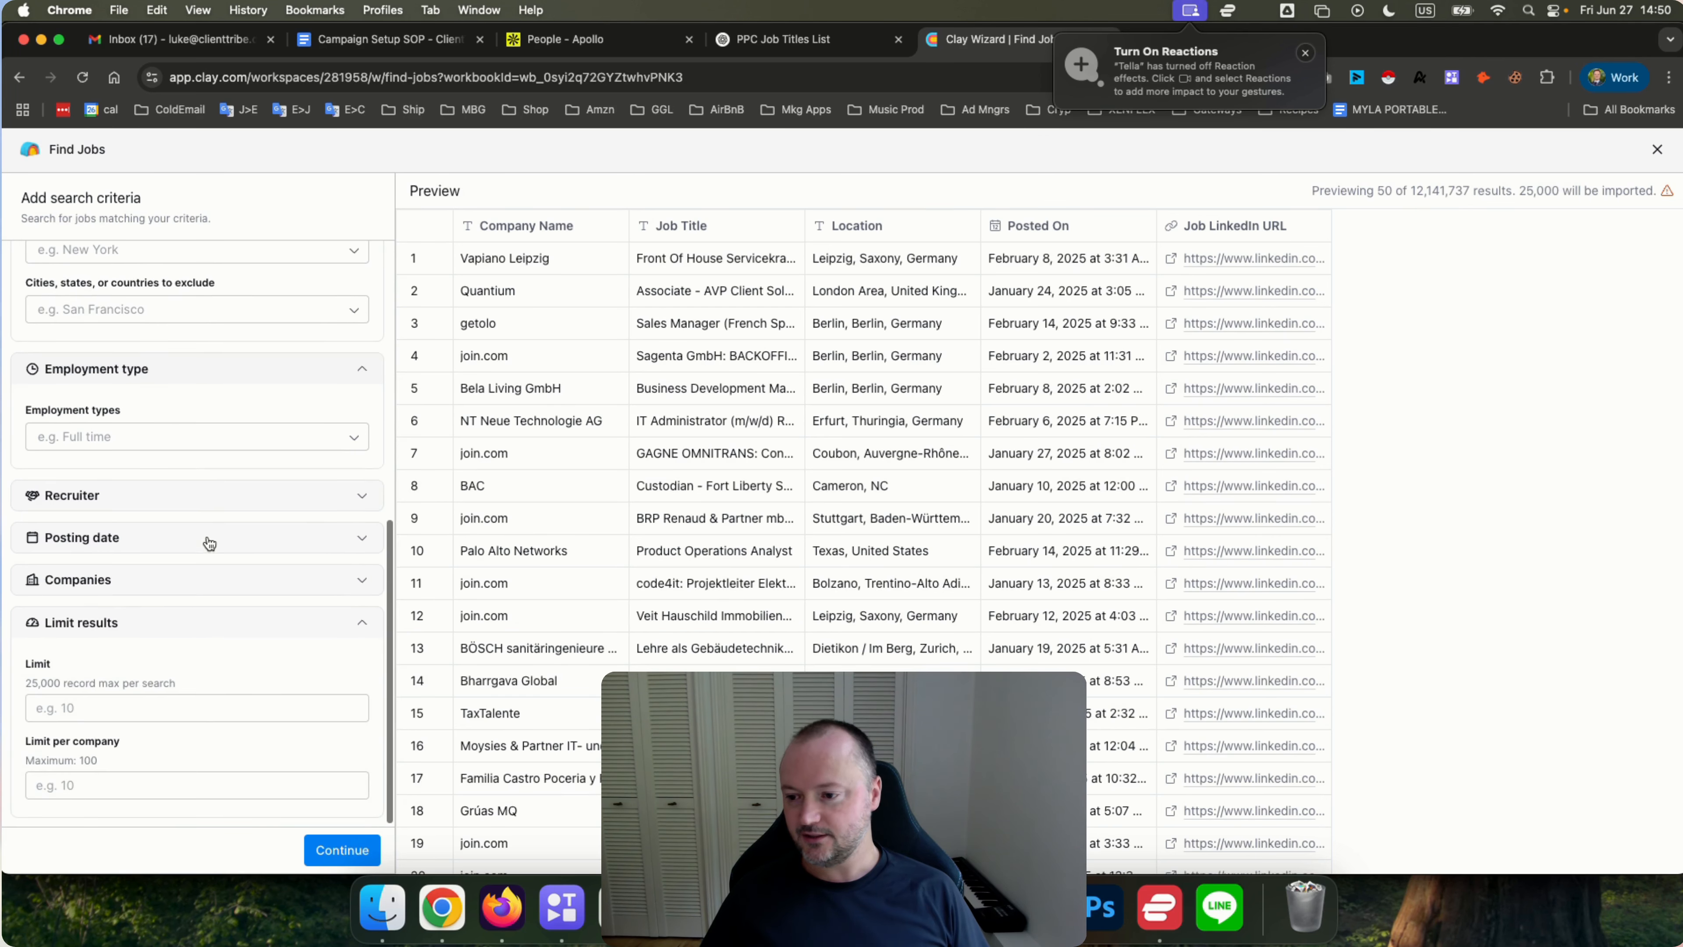
click(124, 496)
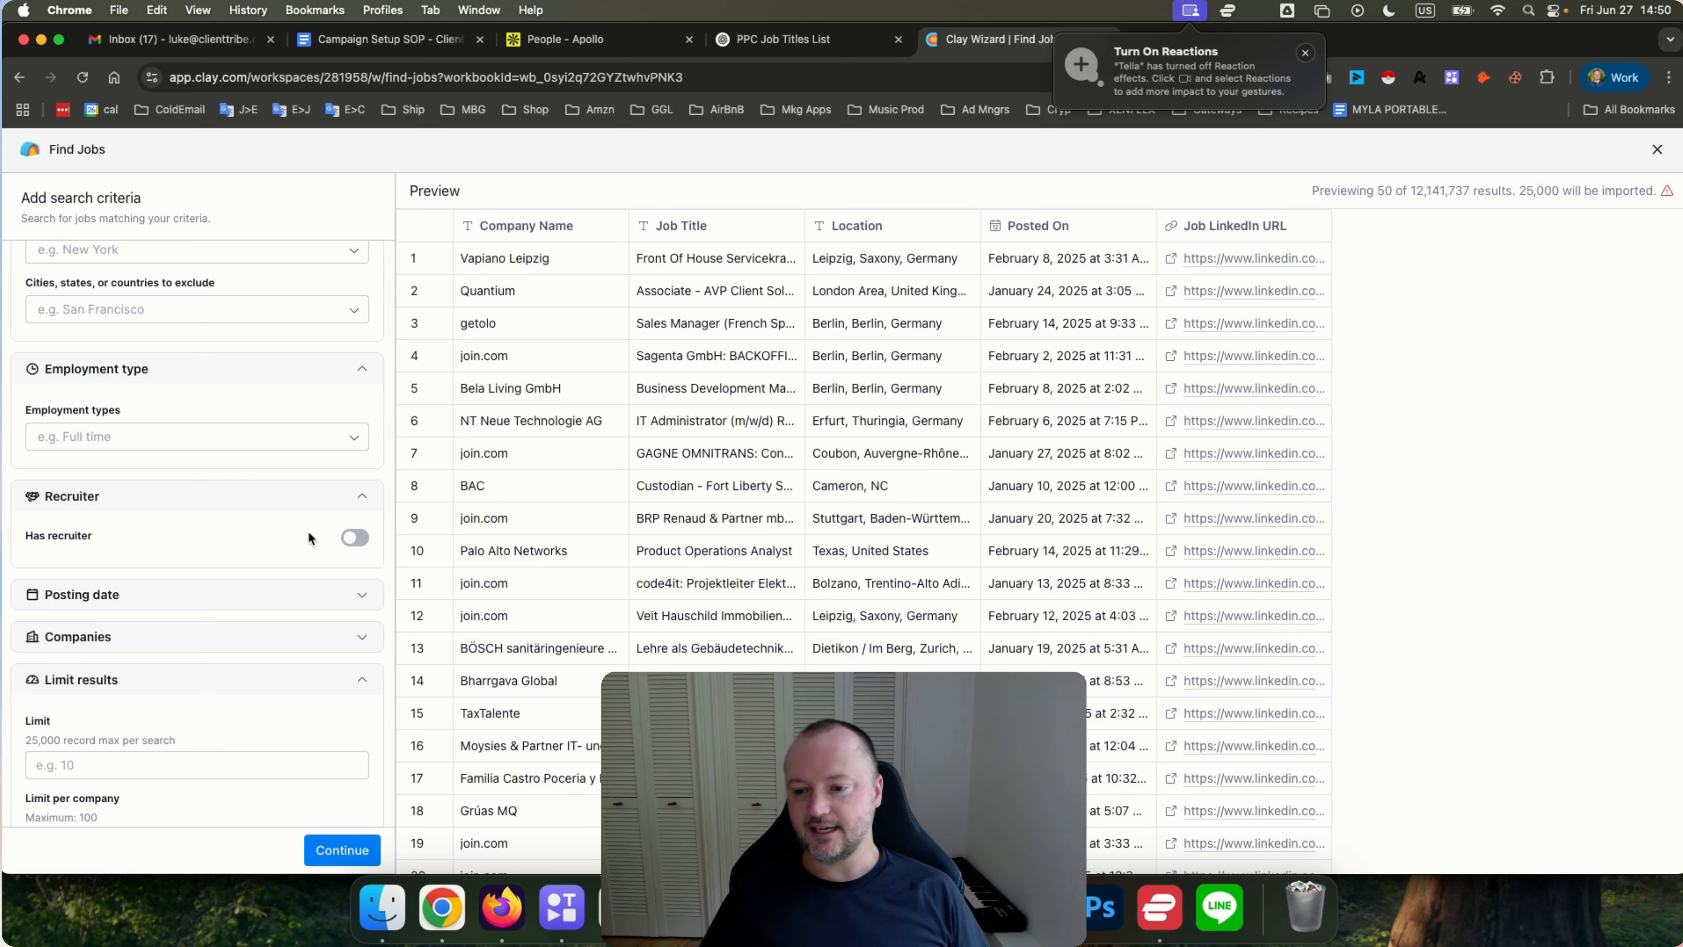
Toggle the Has recruiter filter on and off to compare the preview result count.
double_click(1418, 192)
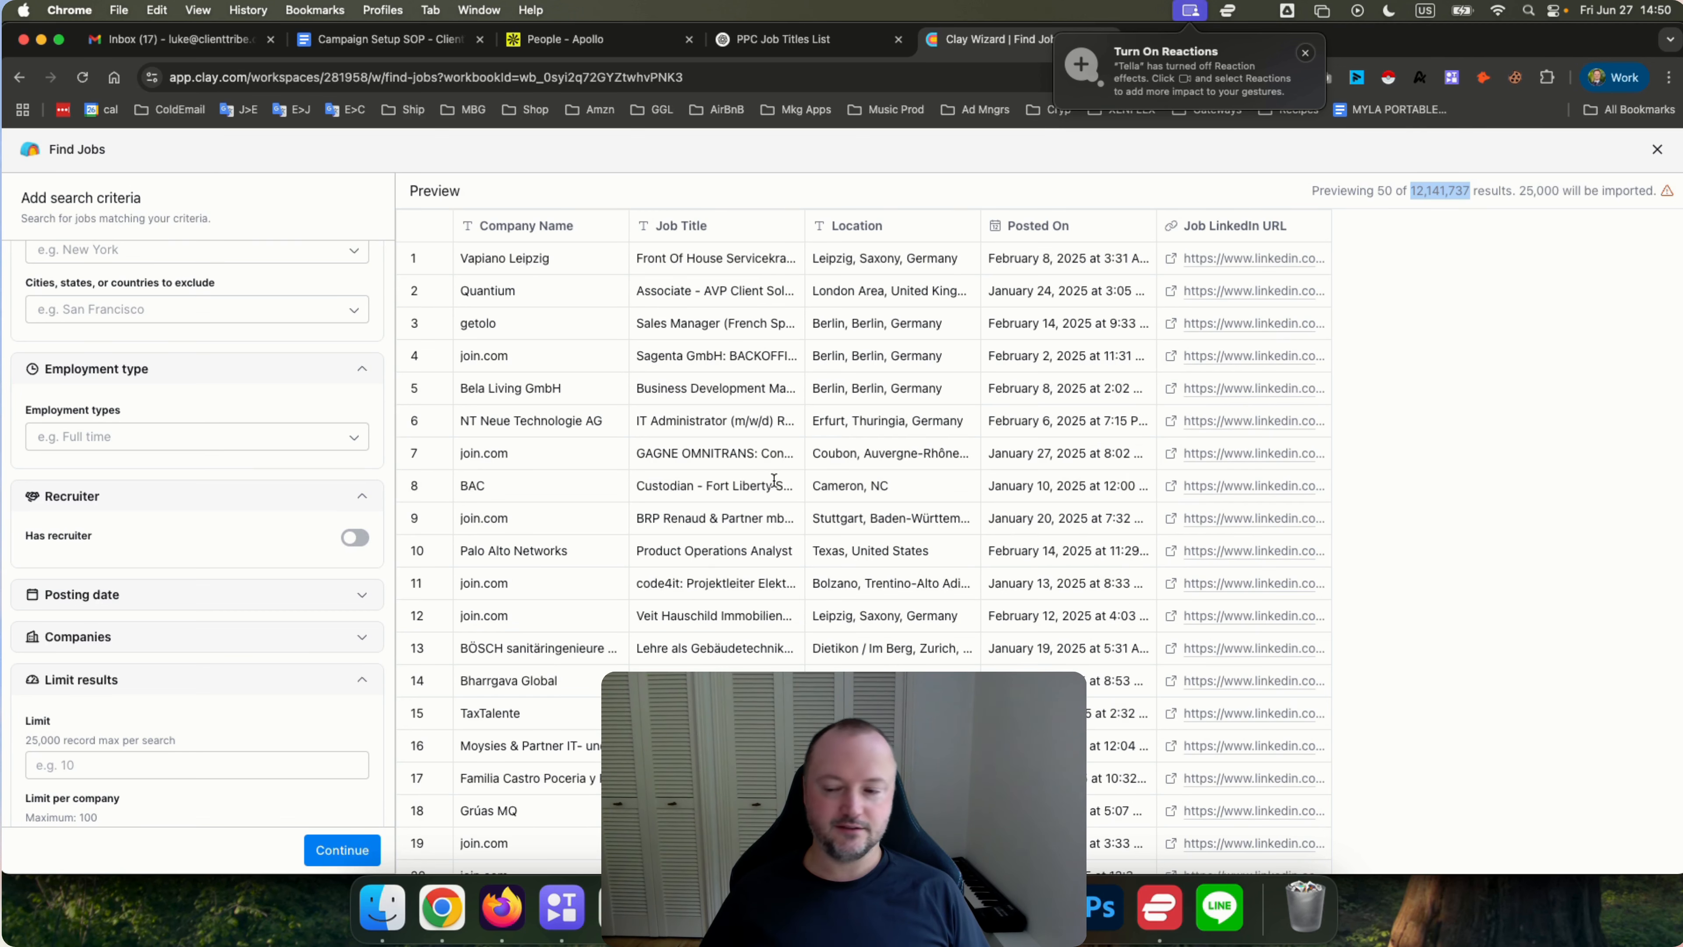
click(354, 538)
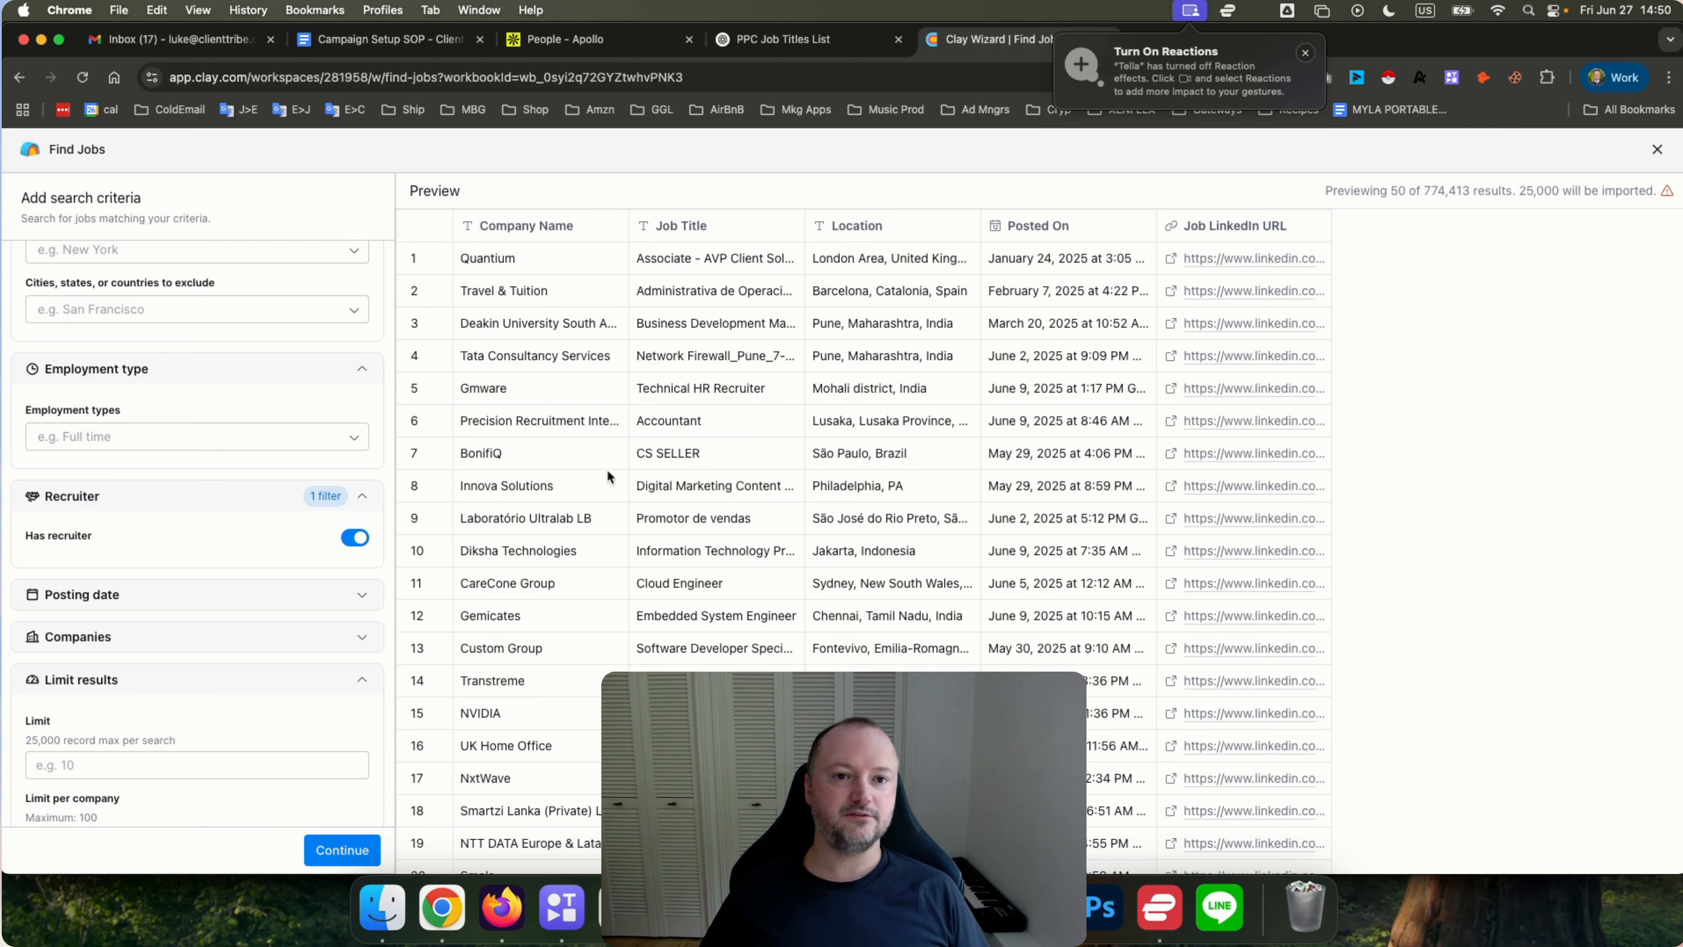
double_click(1430, 192)
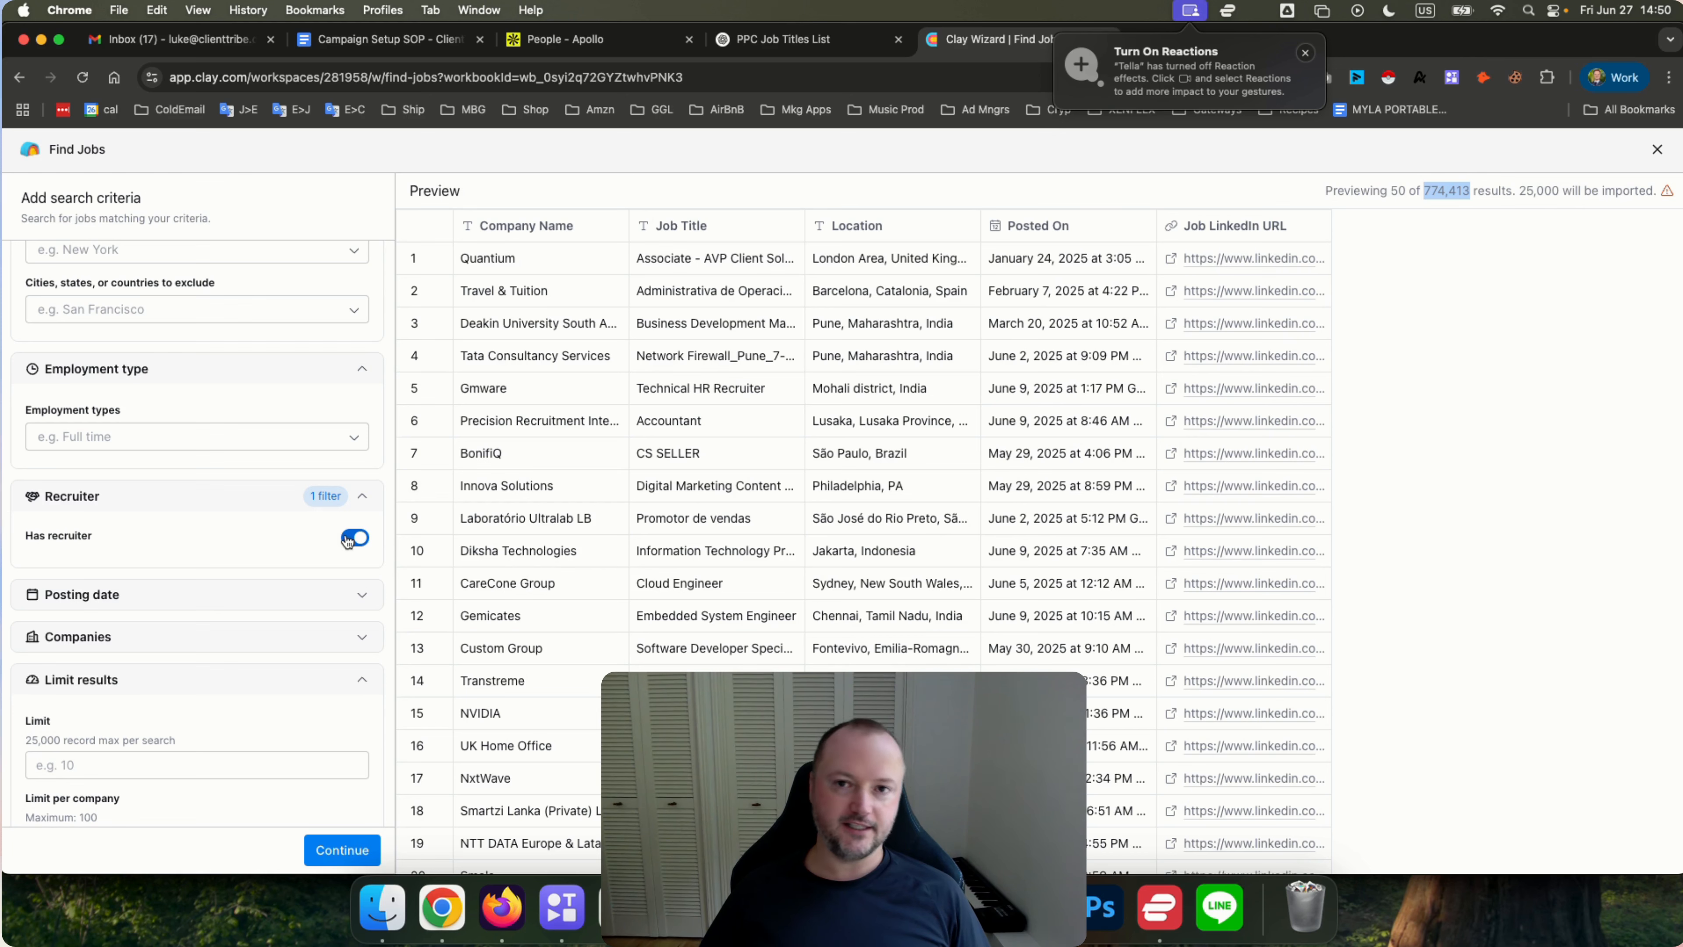
click(350, 538)
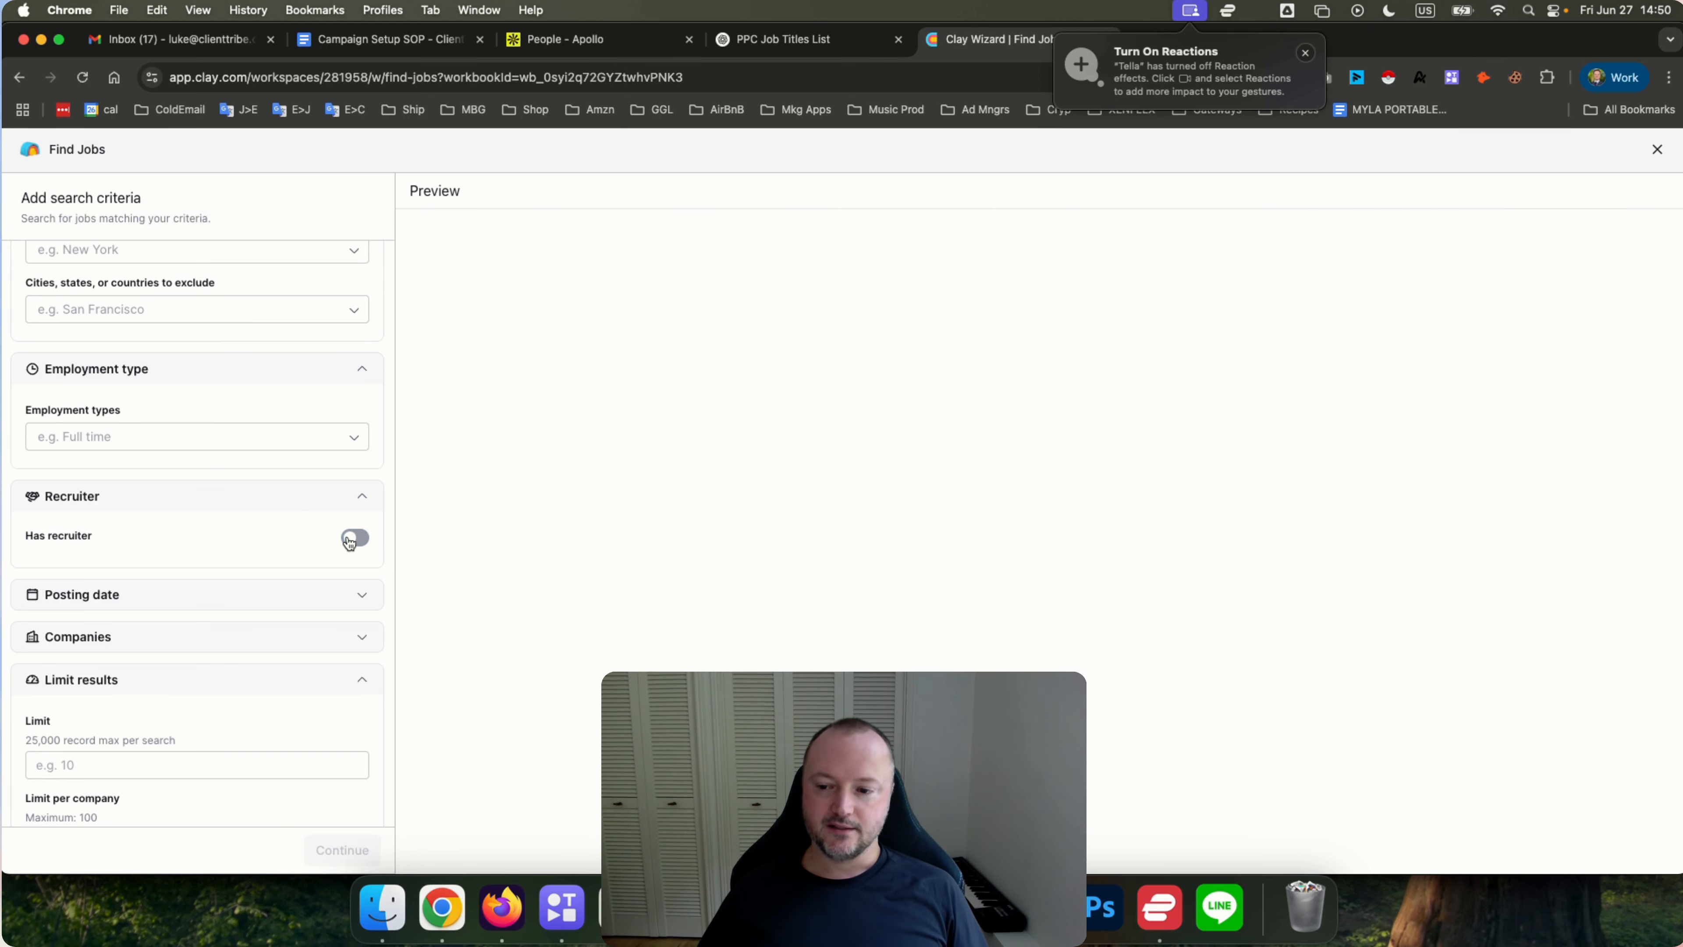
click(355, 539)
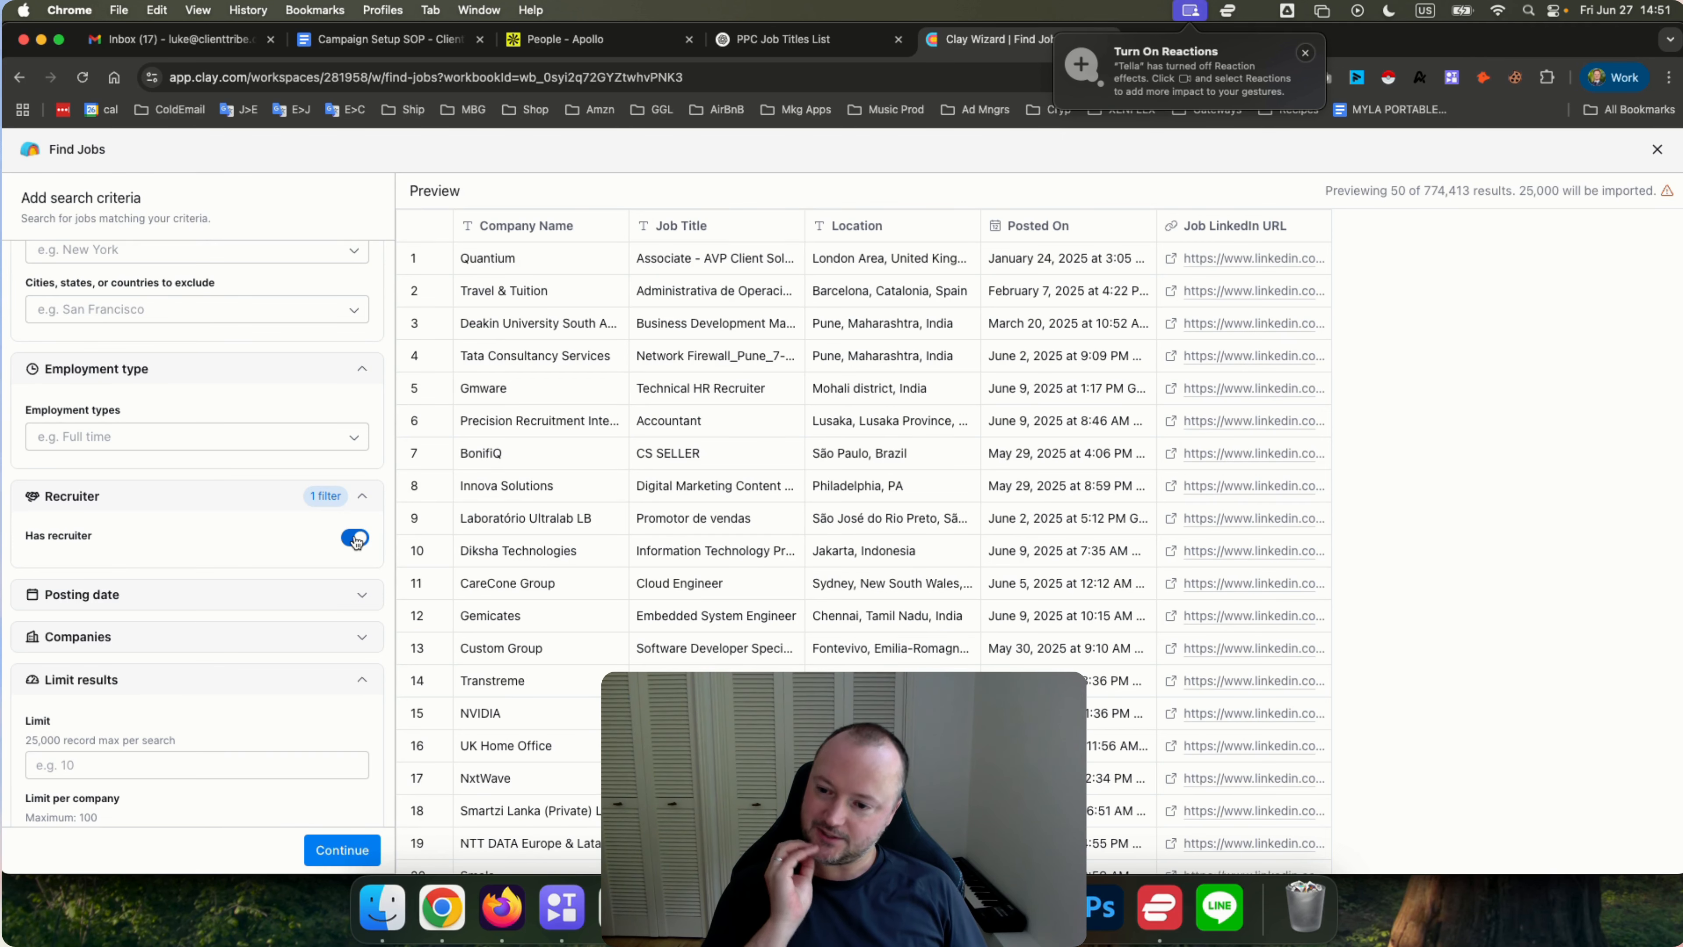
click(355, 538)
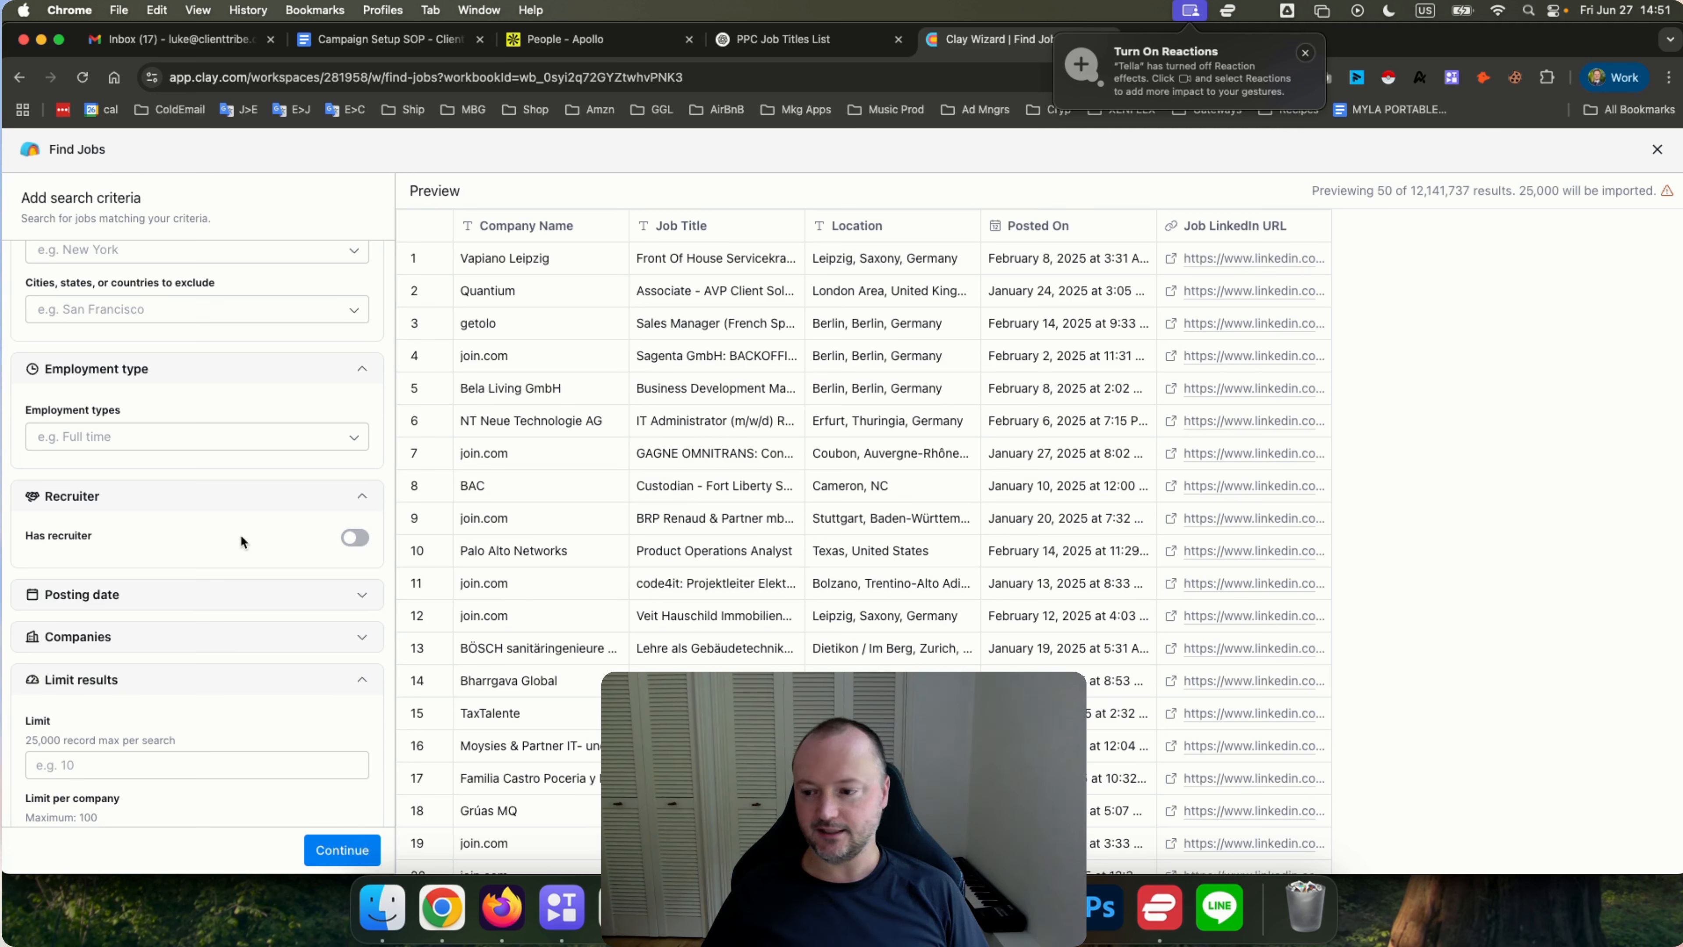
Expand the Posting date and Companies filter sections to review their fields.
click(207, 593)
scroll(203, 560, down, 2)
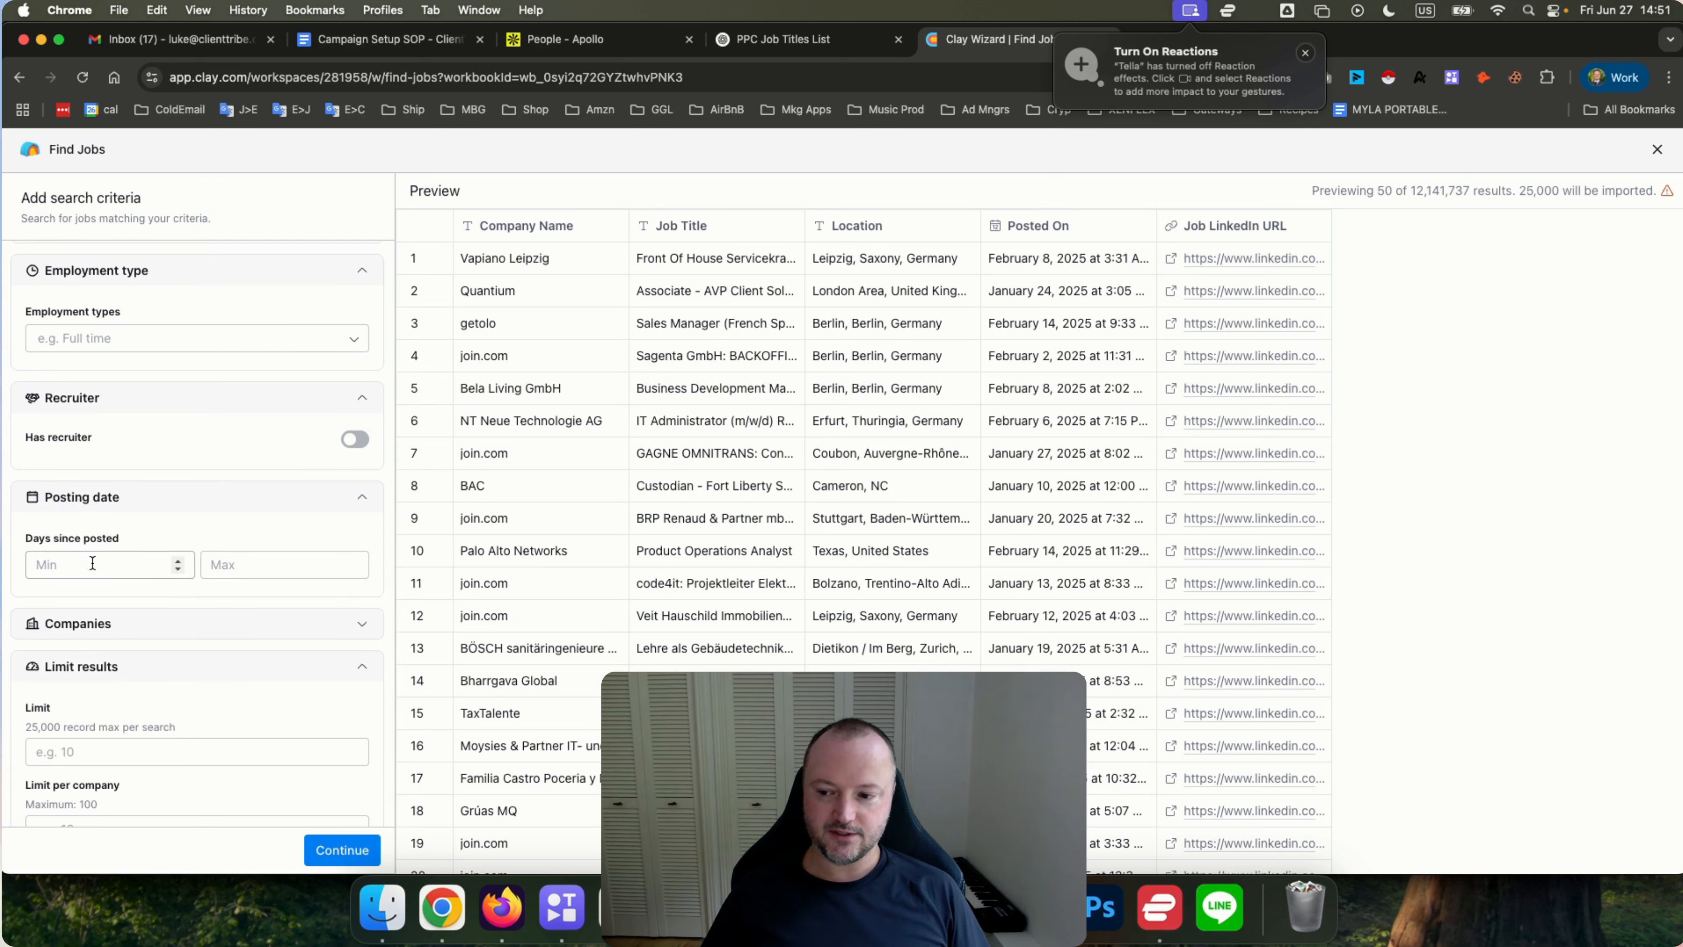
click(237, 564)
click(216, 534)
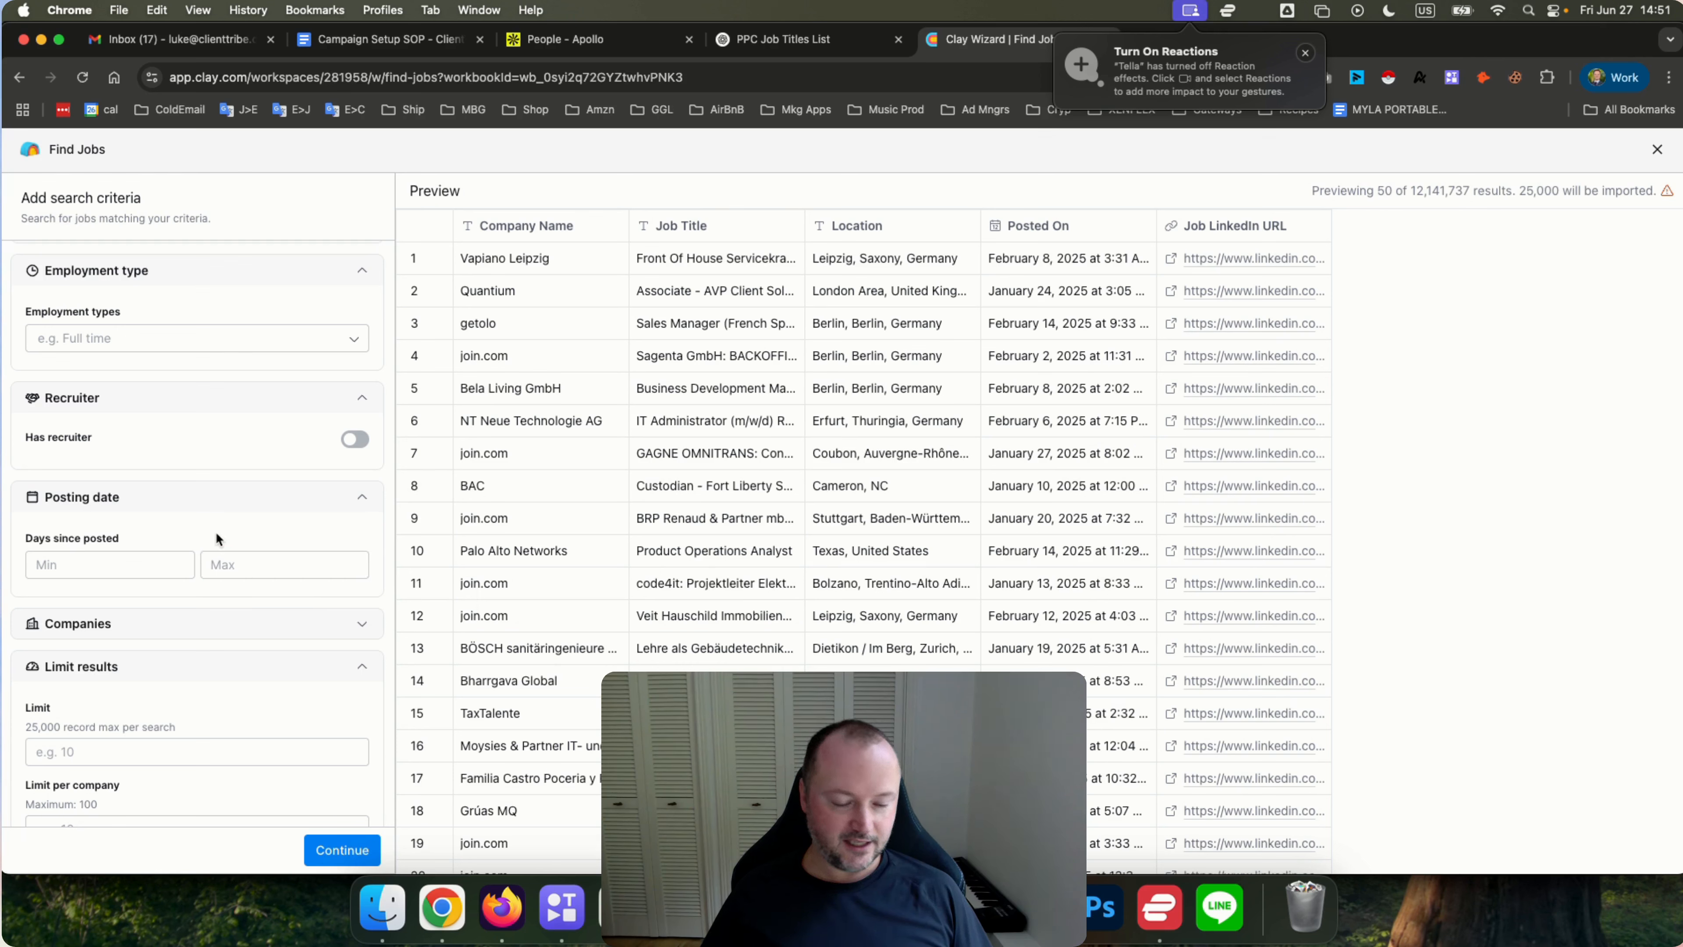
scroll(197, 517, down, 2)
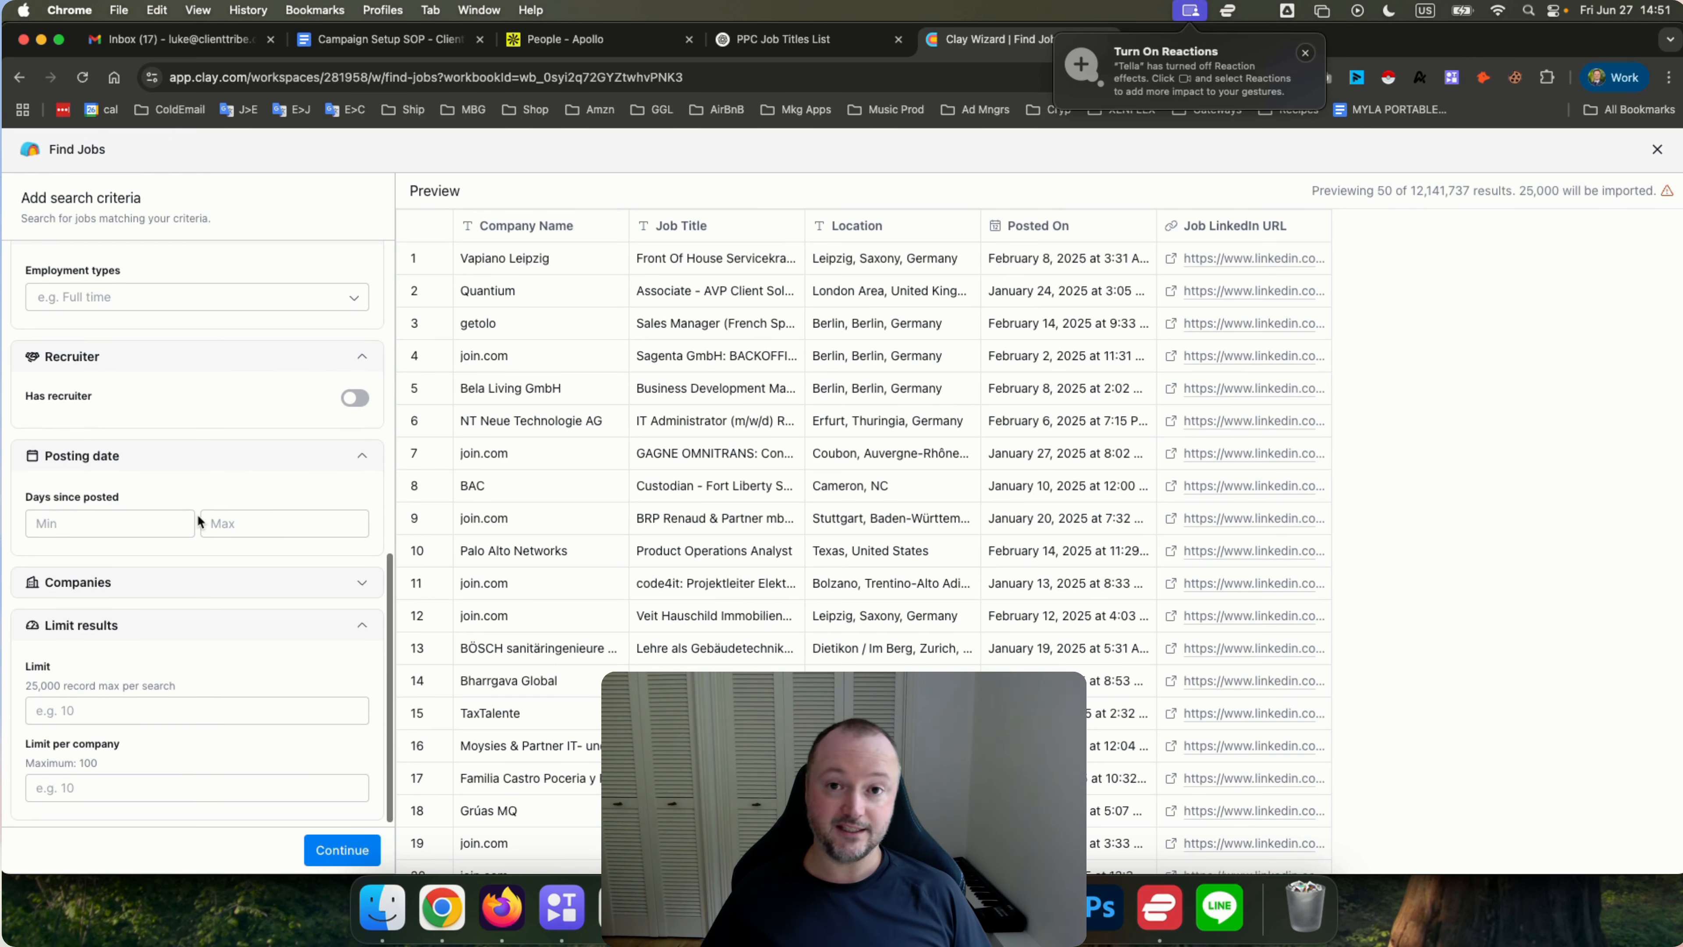
click(192, 583)
scroll(188, 524, down, 5)
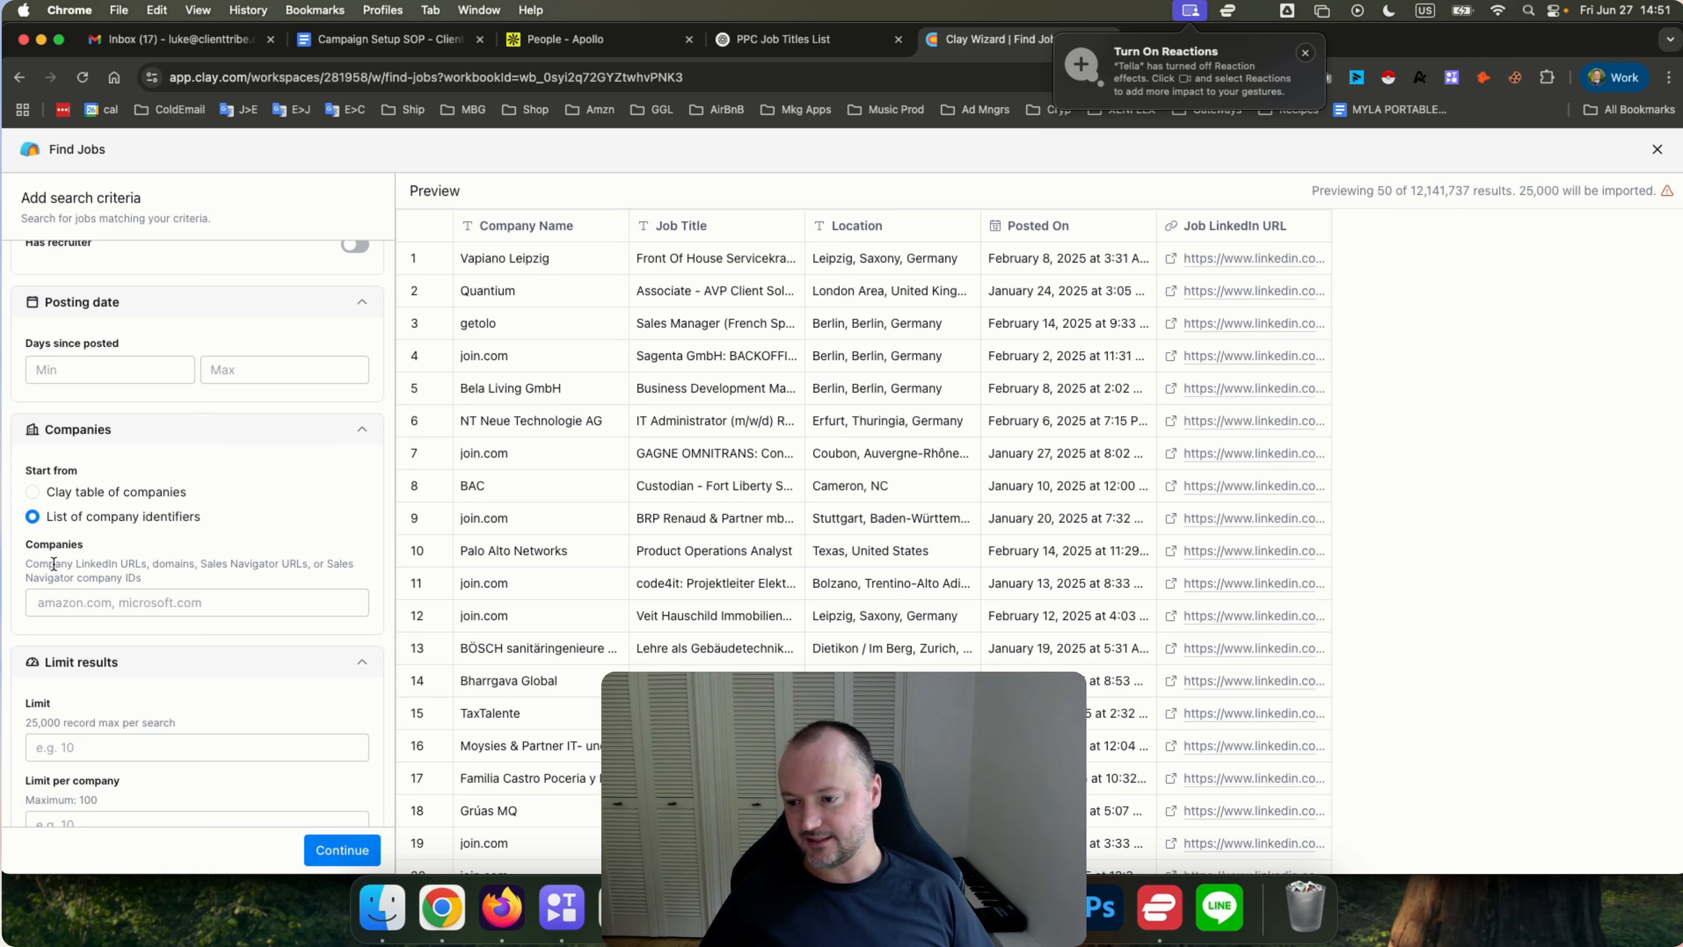
Read the accepted company identifier types for the Companies filter and inspect its input field.
drag(25, 564, 151, 583)
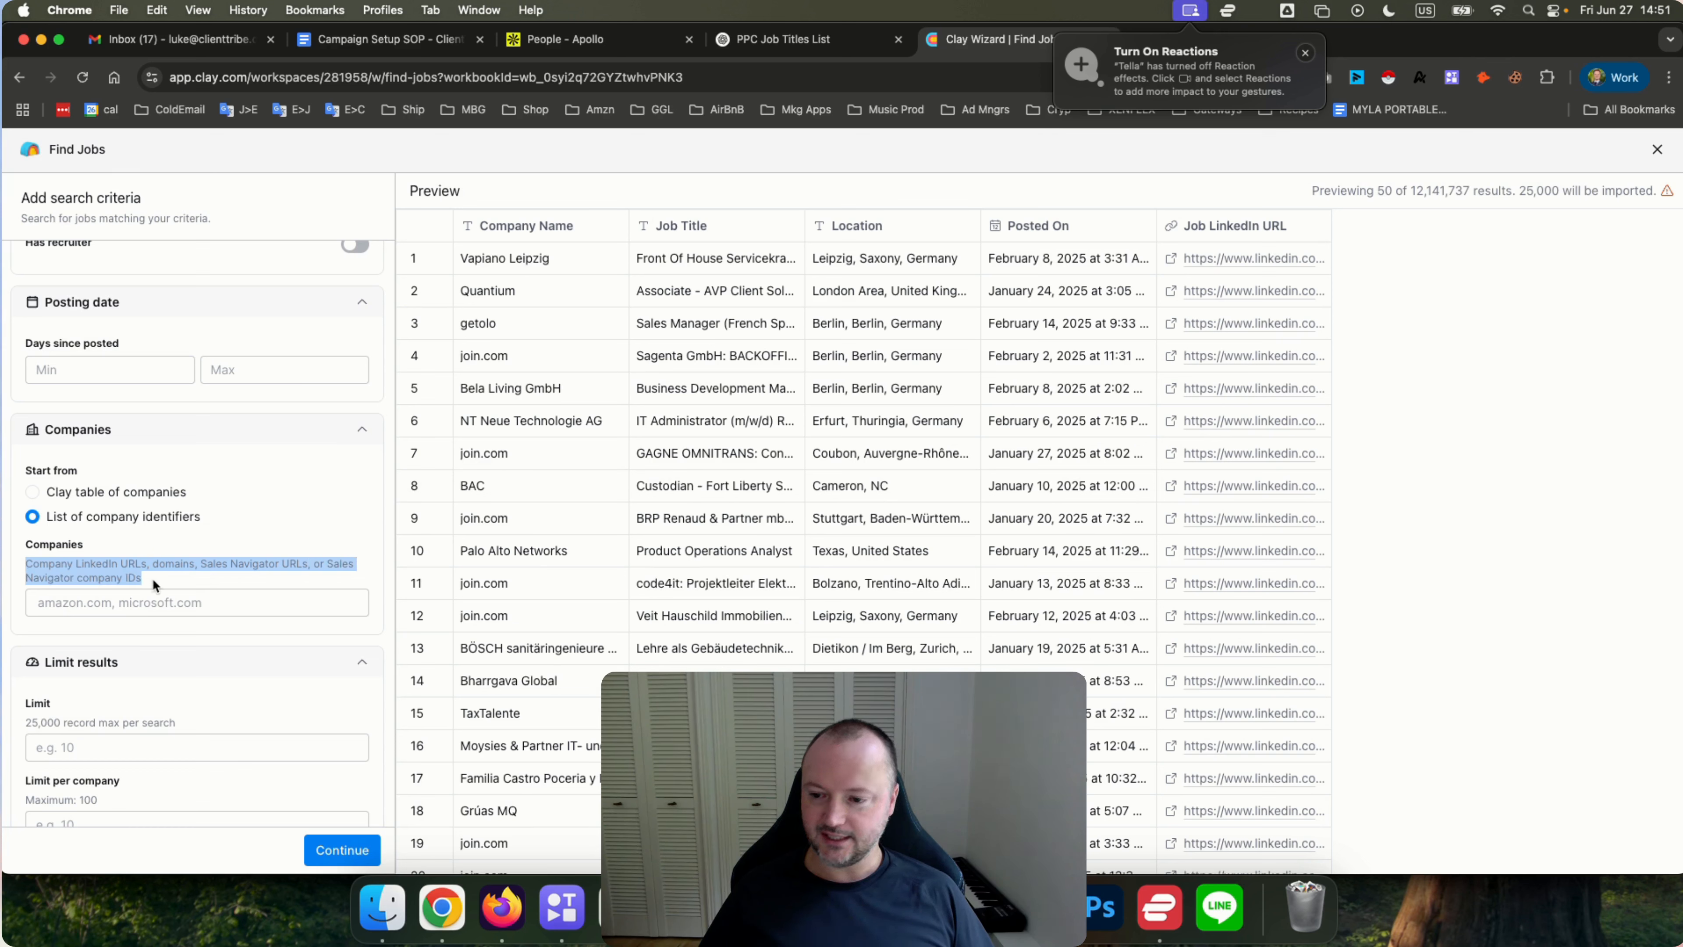
click(171, 573)
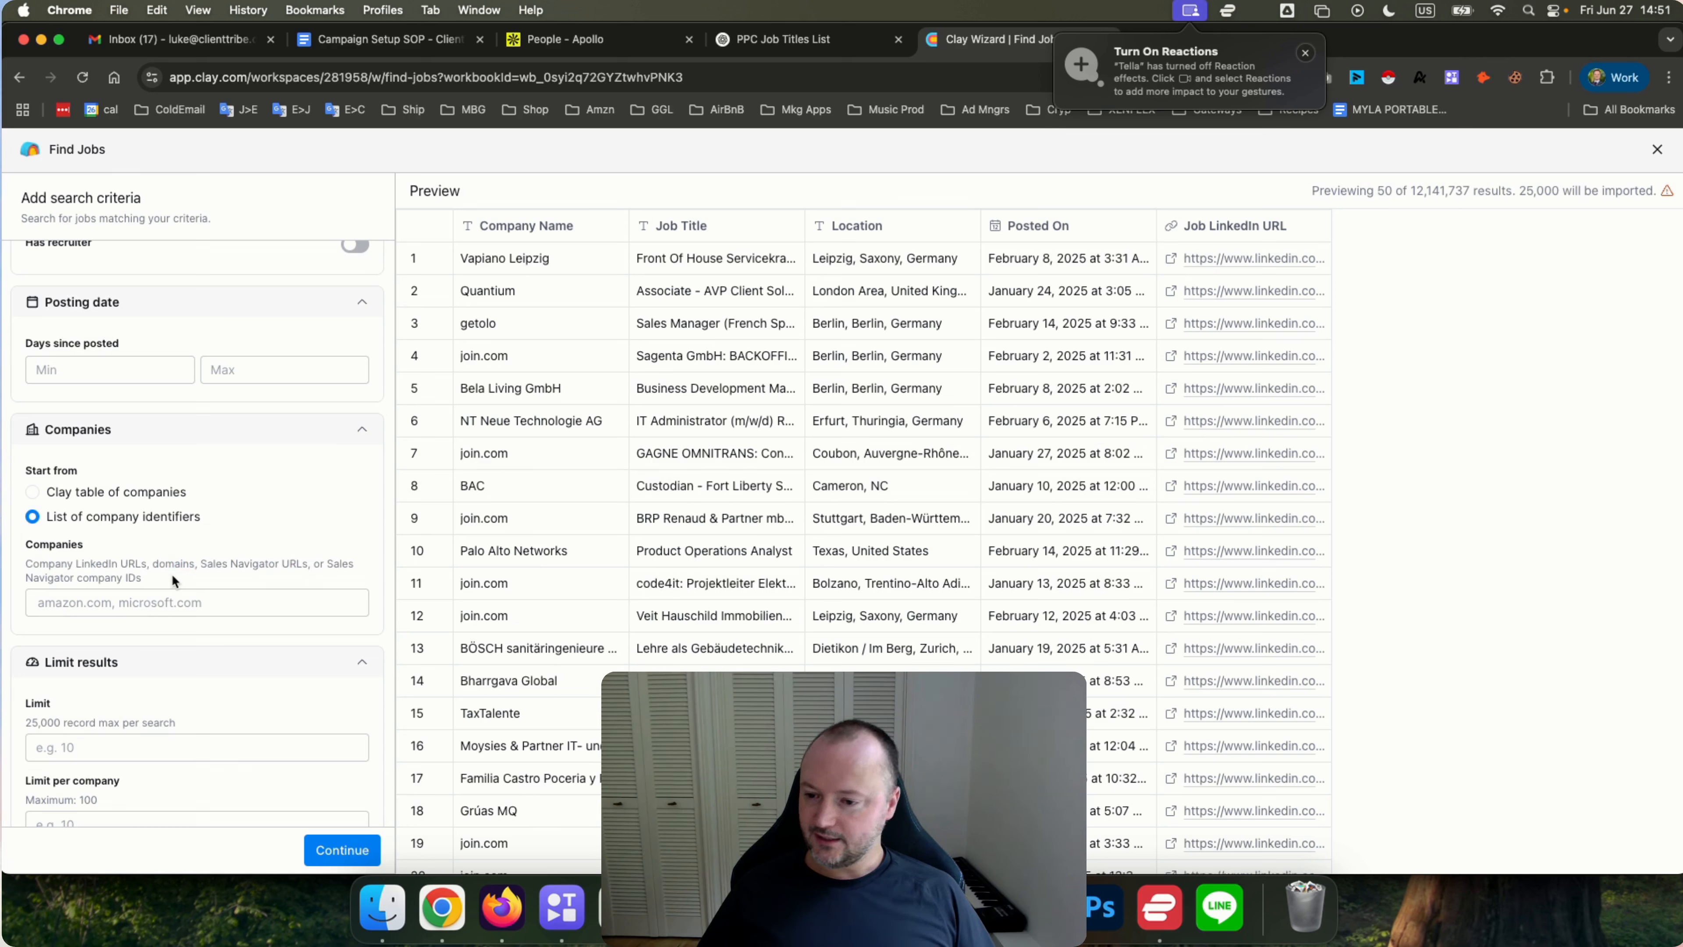
drag(217, 564, 306, 563)
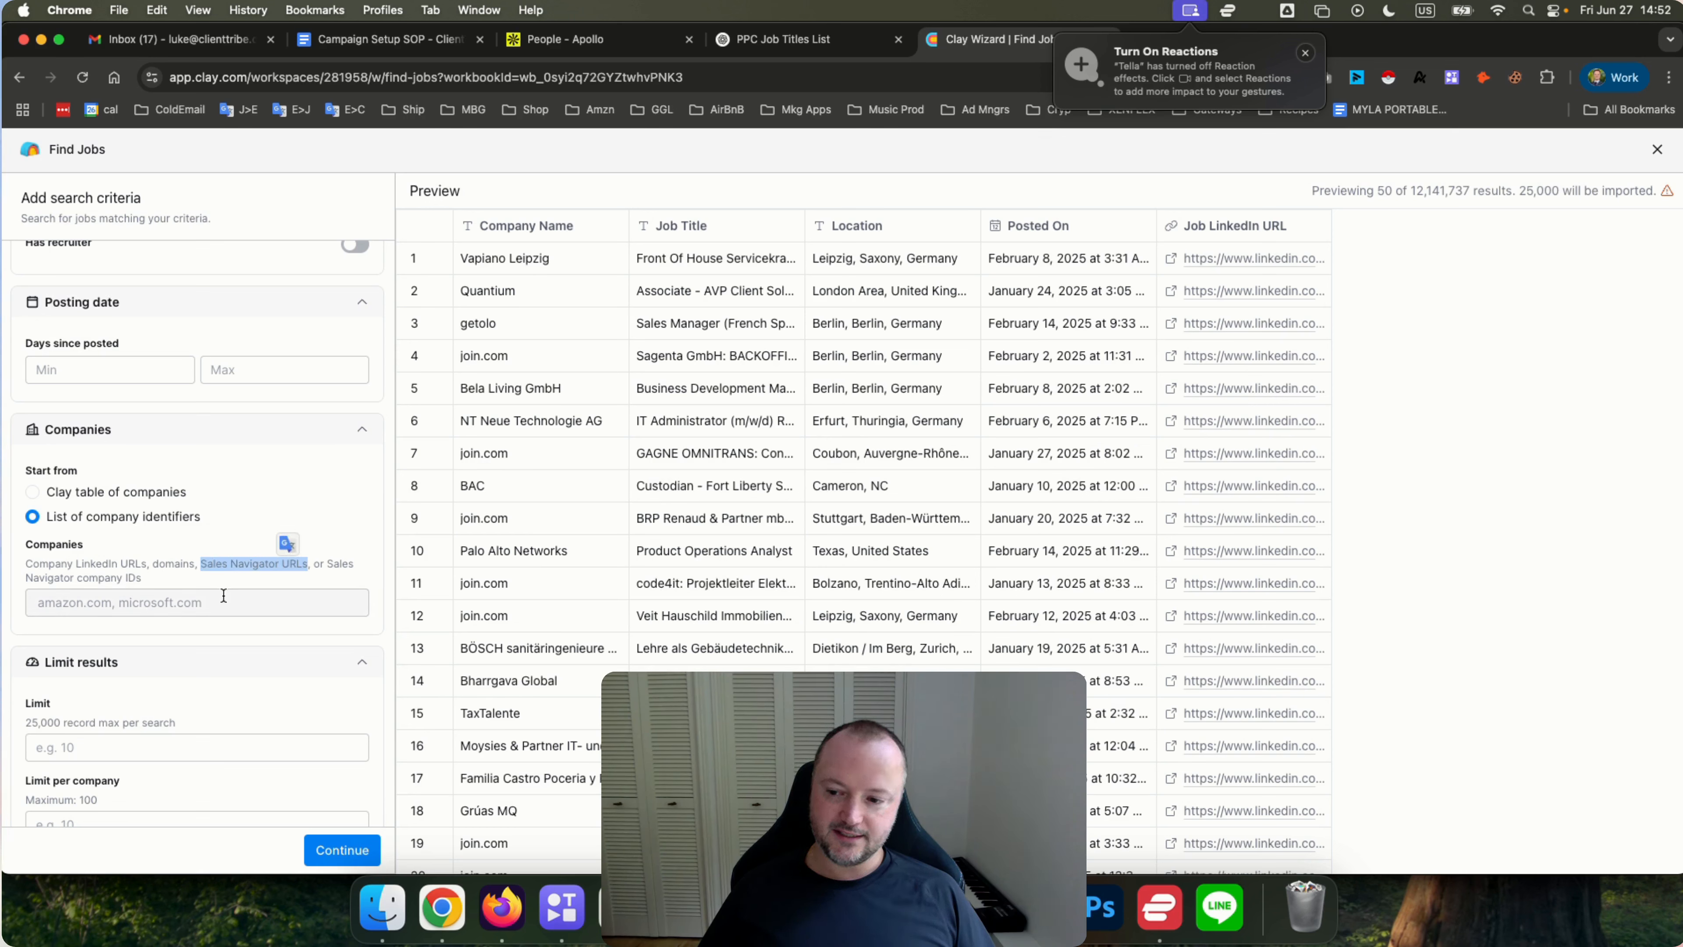
click(227, 564)
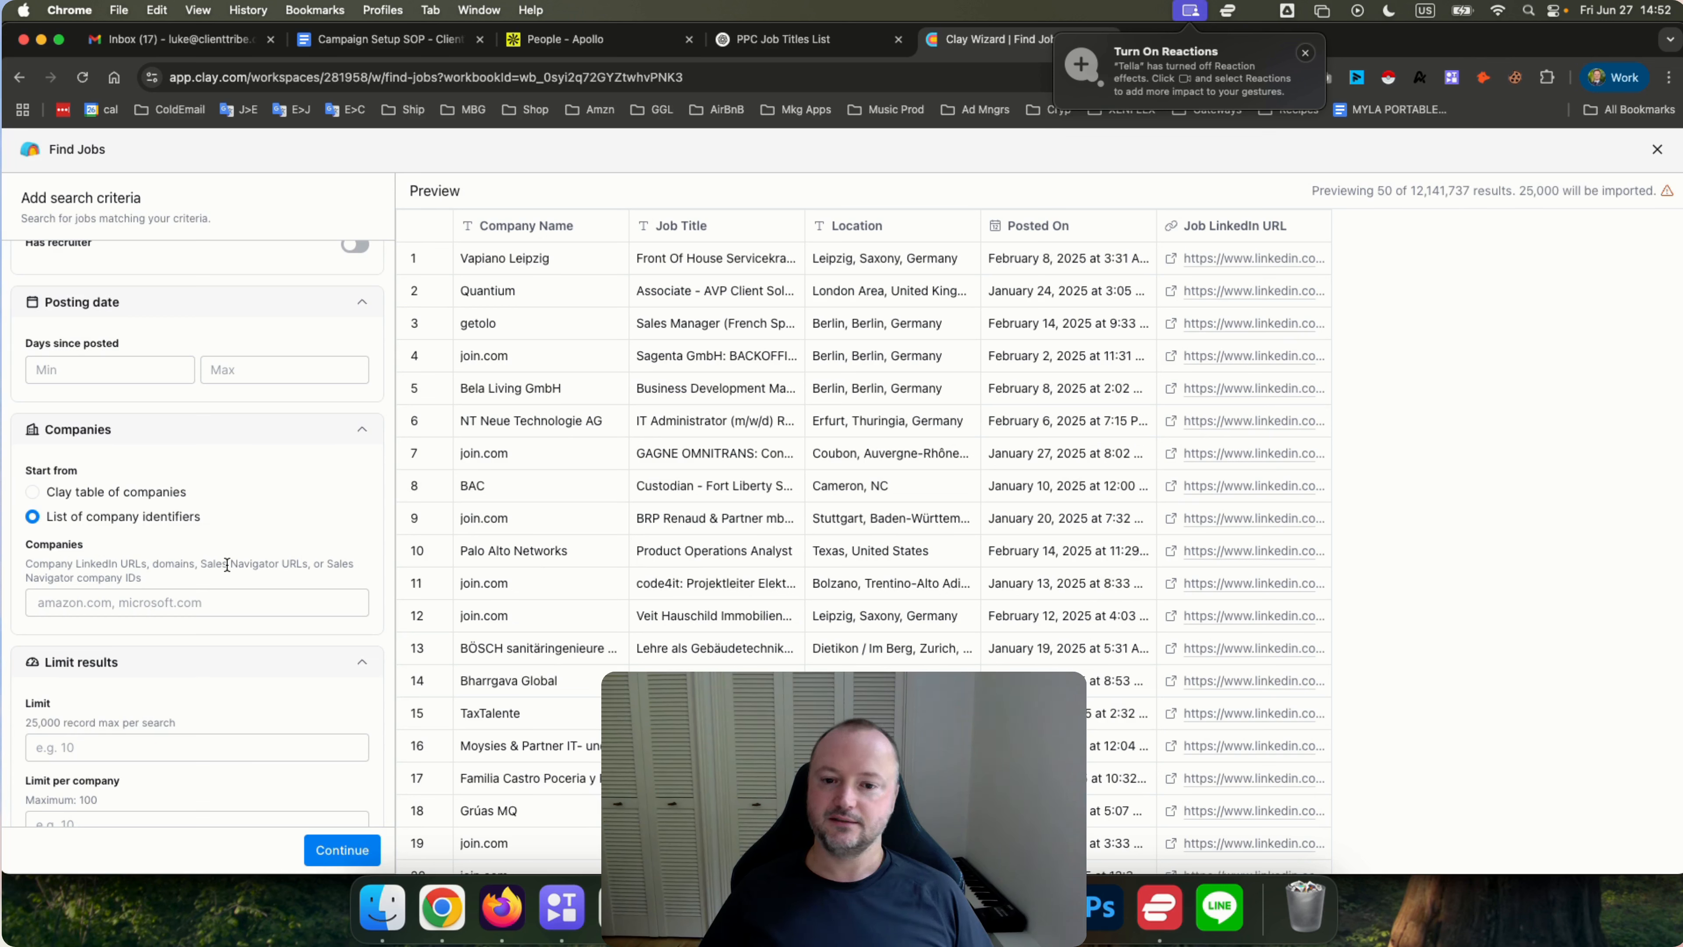
double_click(226, 564)
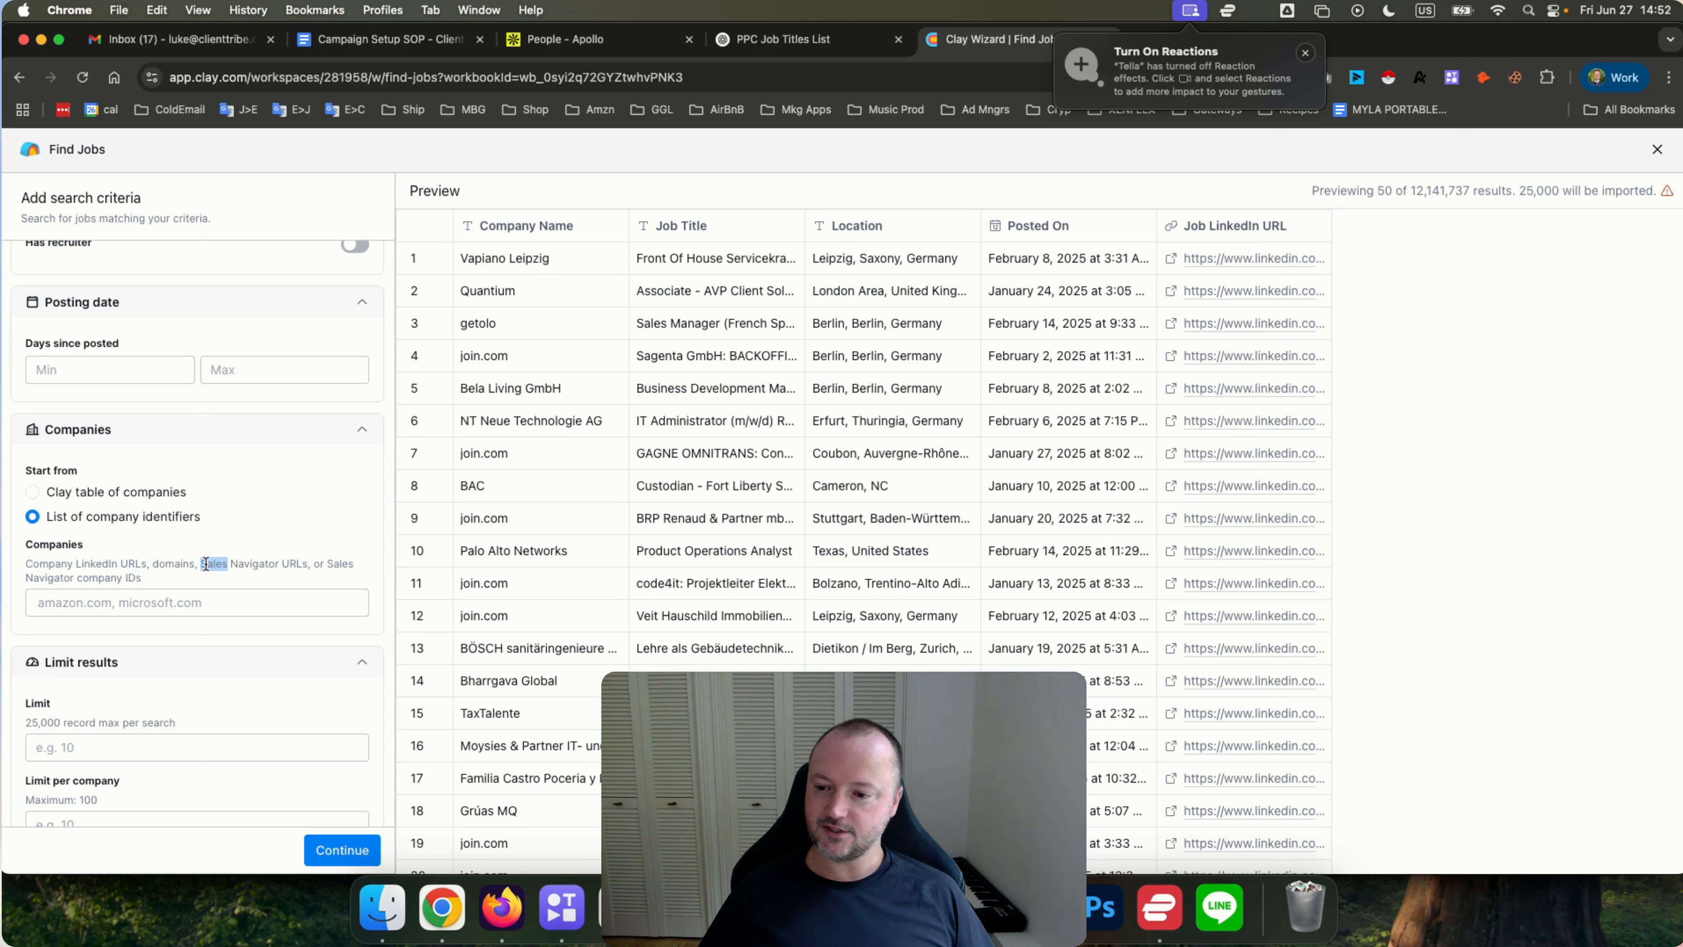
drag(226, 564, 282, 560)
click(290, 563)
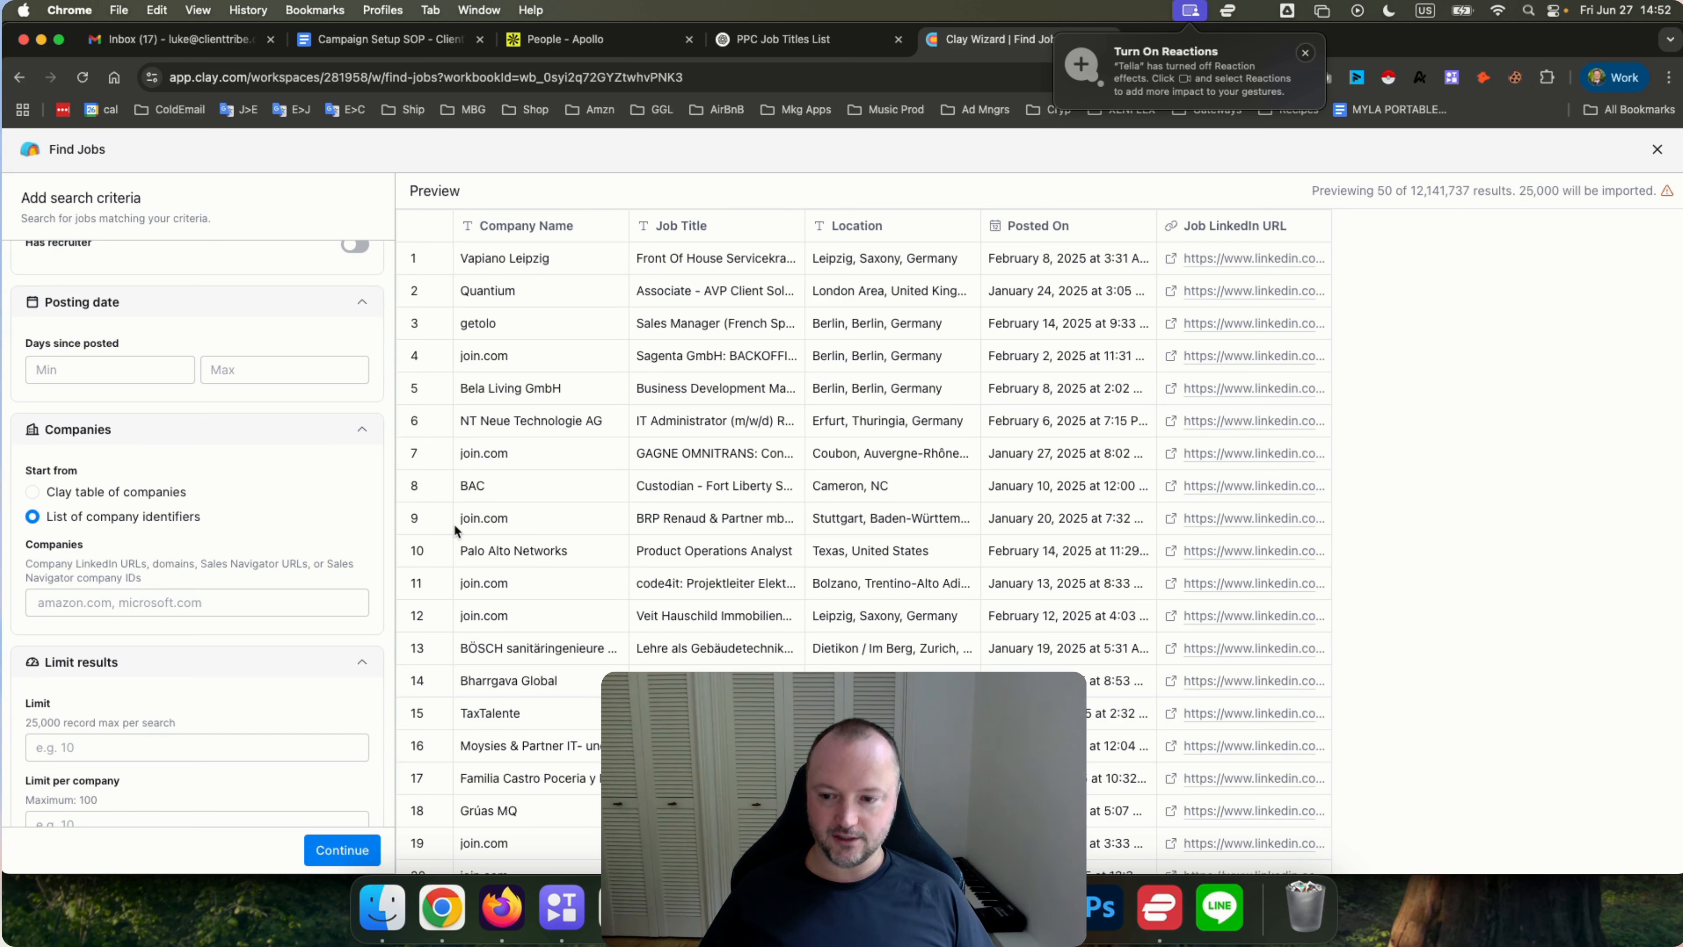
click(102, 600)
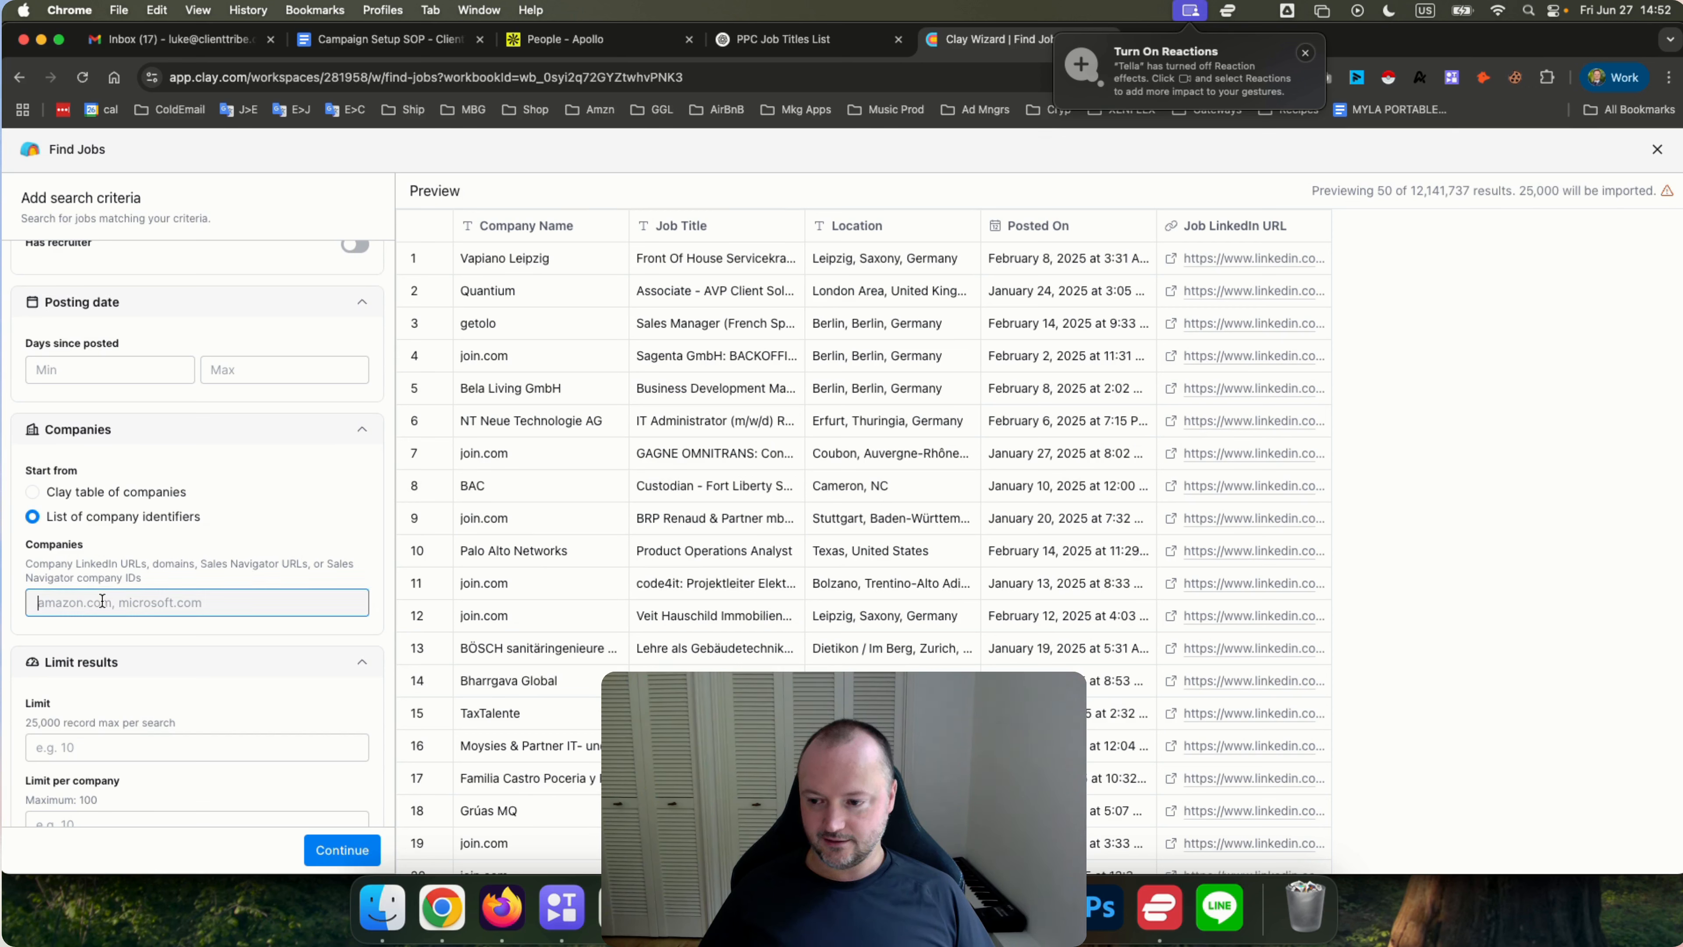
click(246, 545)
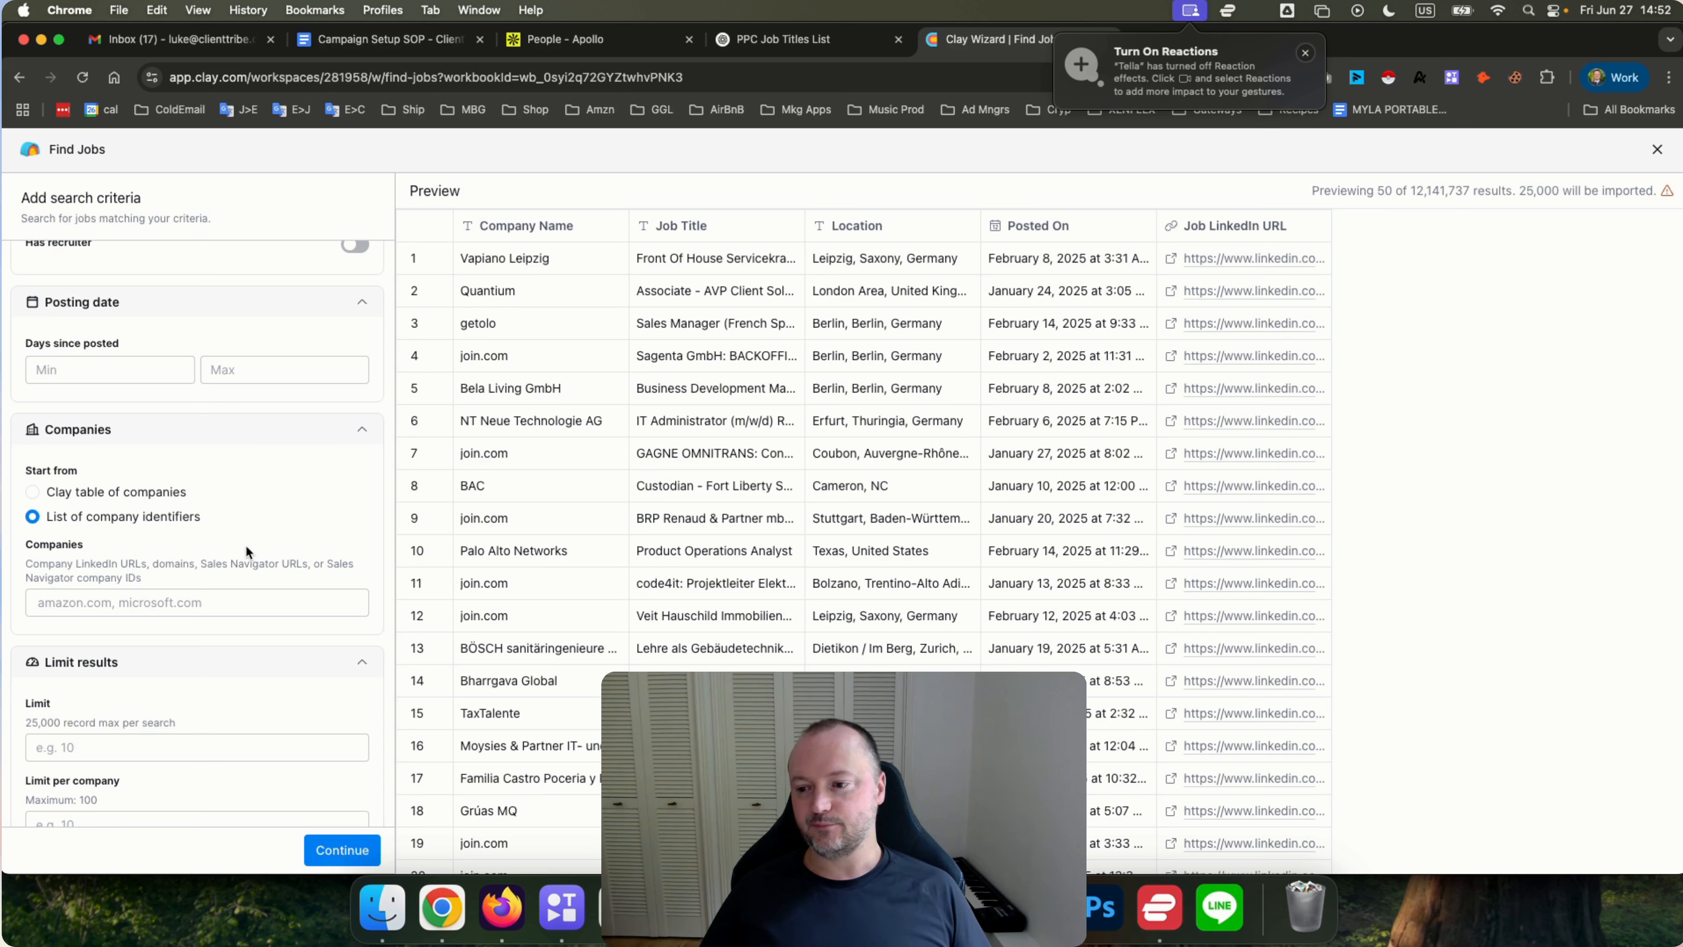
click(132, 598)
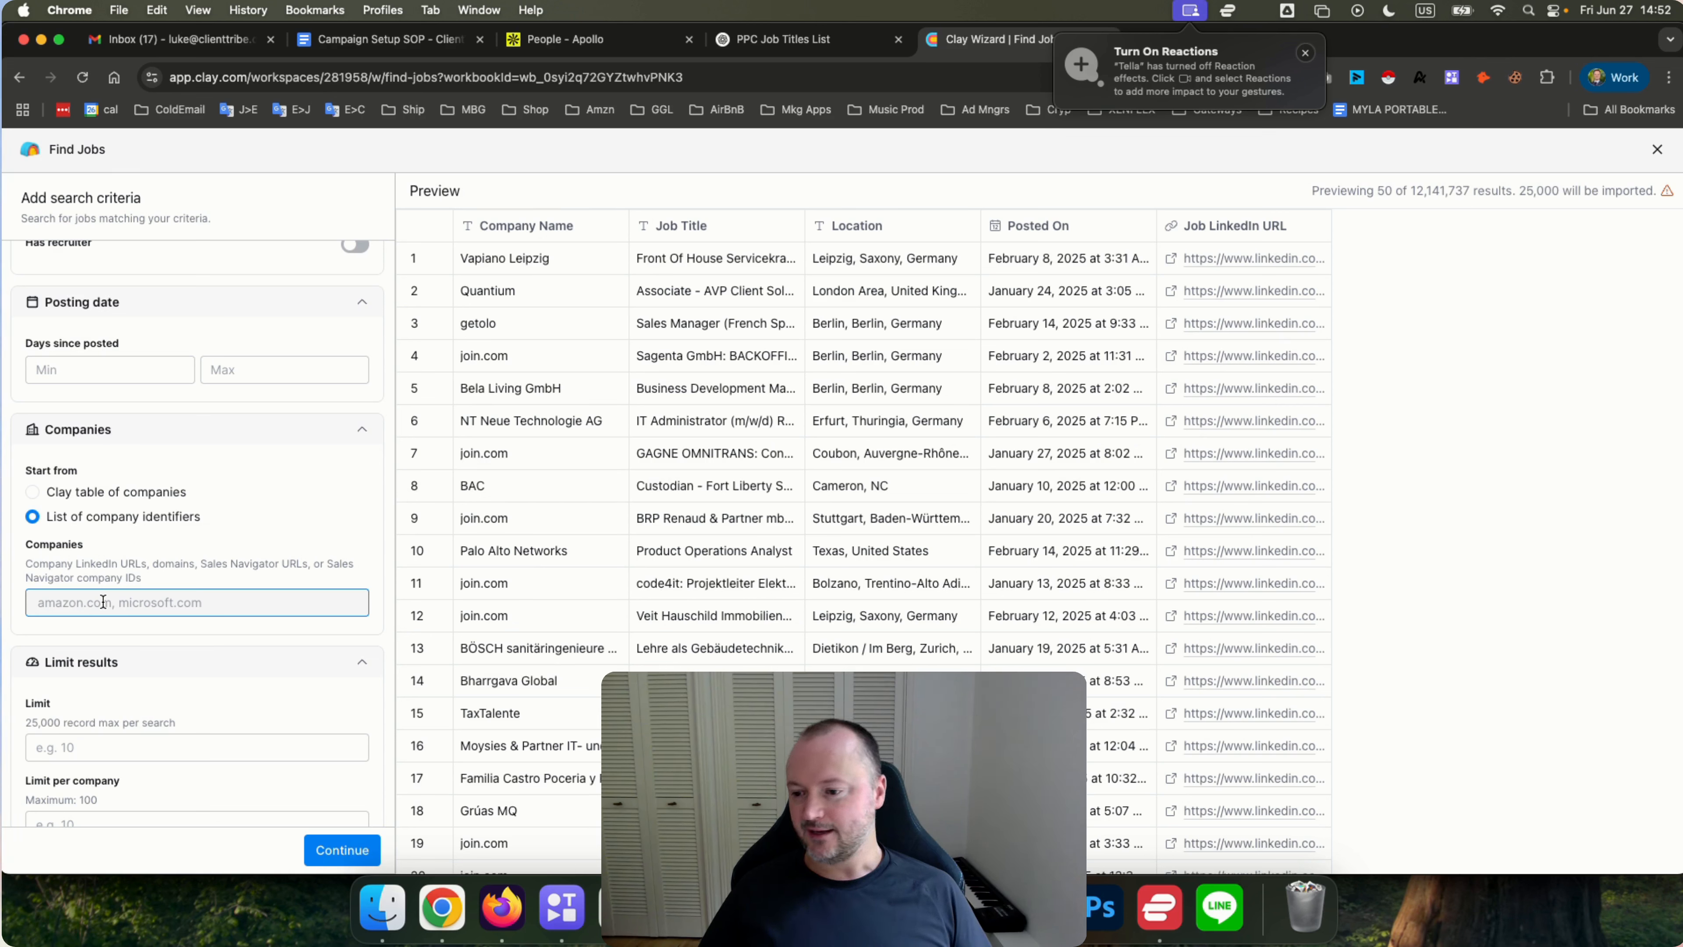
Set the Companies filter to start from a Clay table of companies.
click(33, 492)
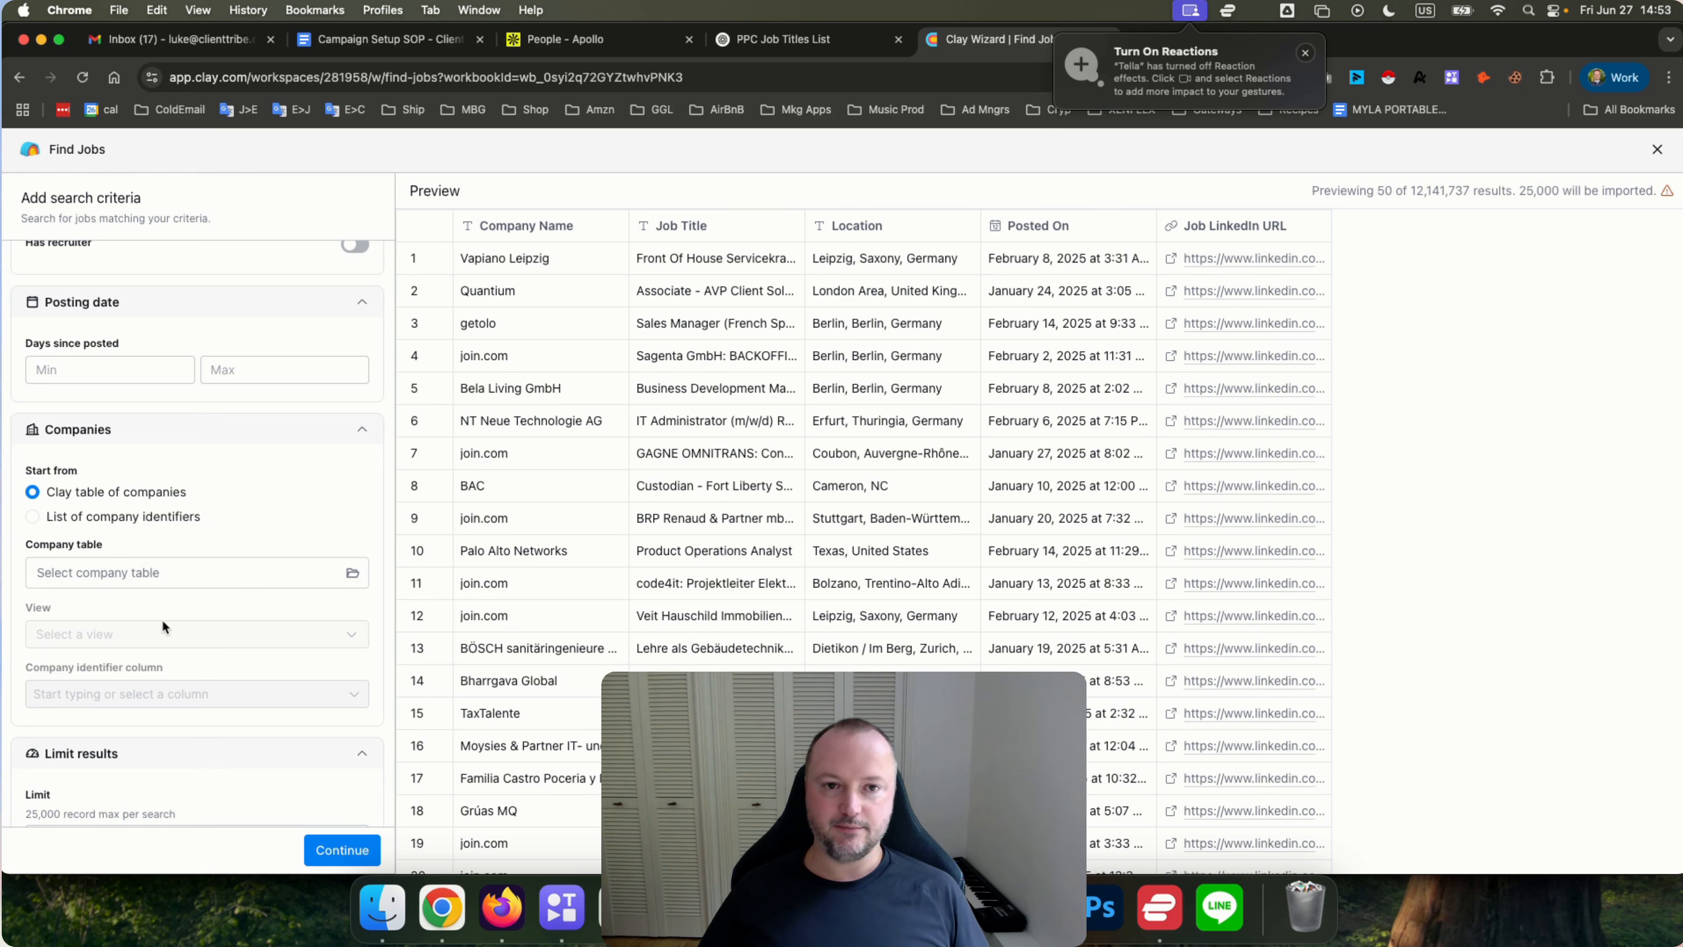
scroll(162, 620, down, 1)
scroll(162, 620, down, 3)
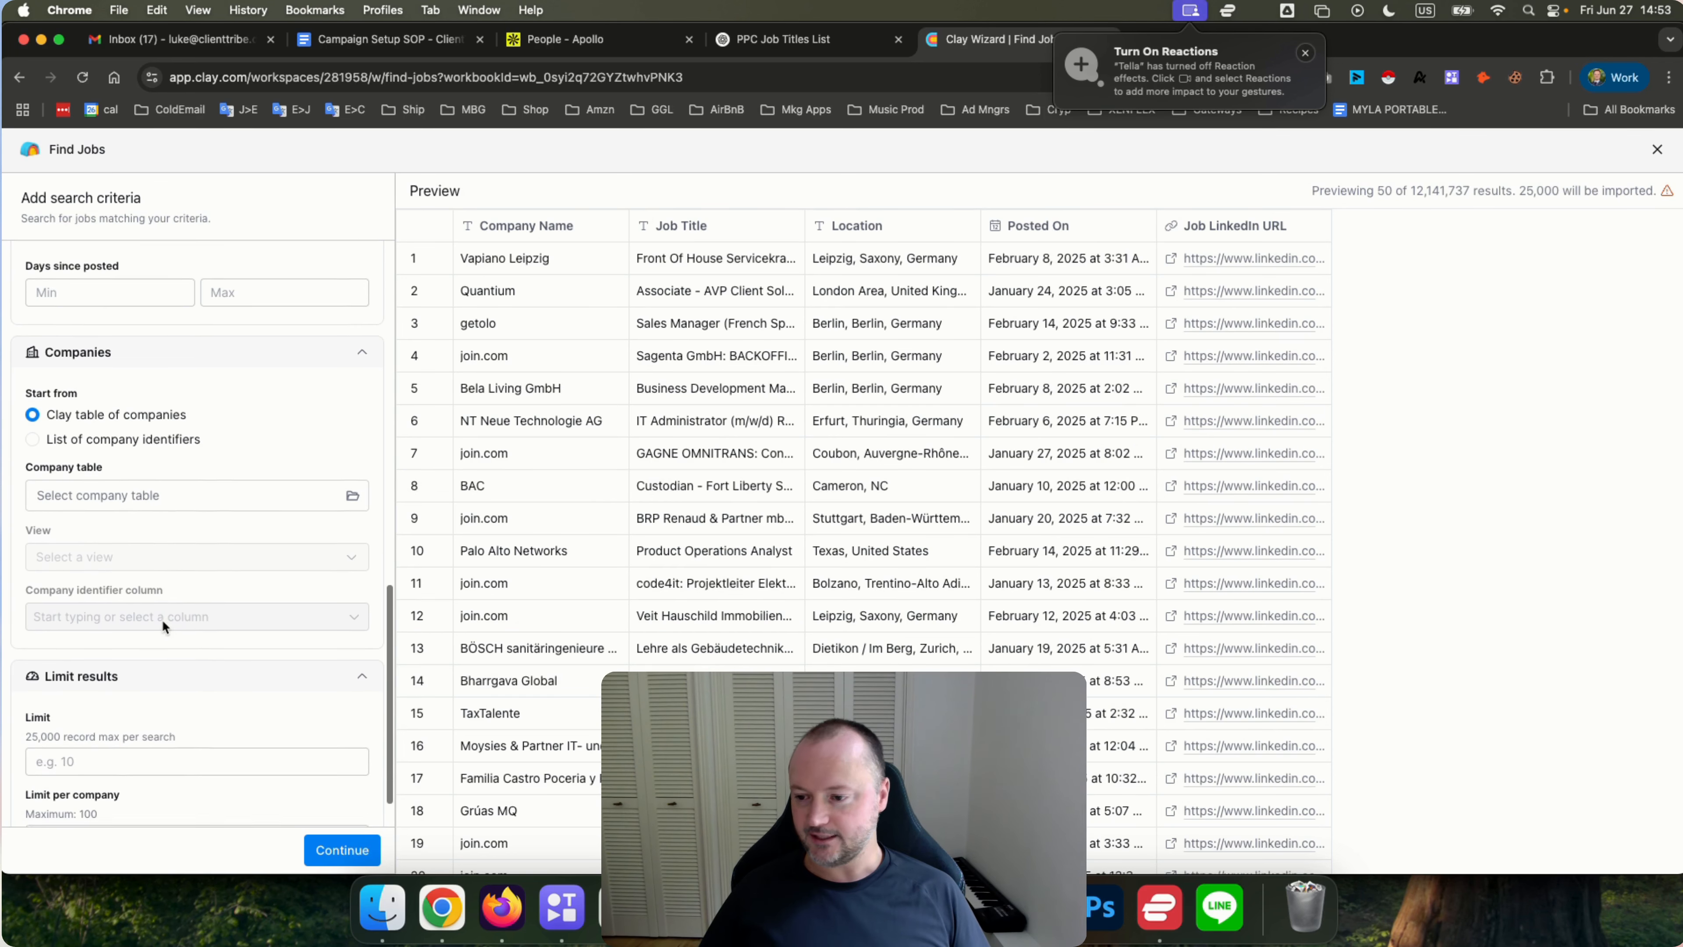
Inspect the Limit and Limit per company fields and their record maximums in the Limit results section.
scroll(129, 510, down, 1)
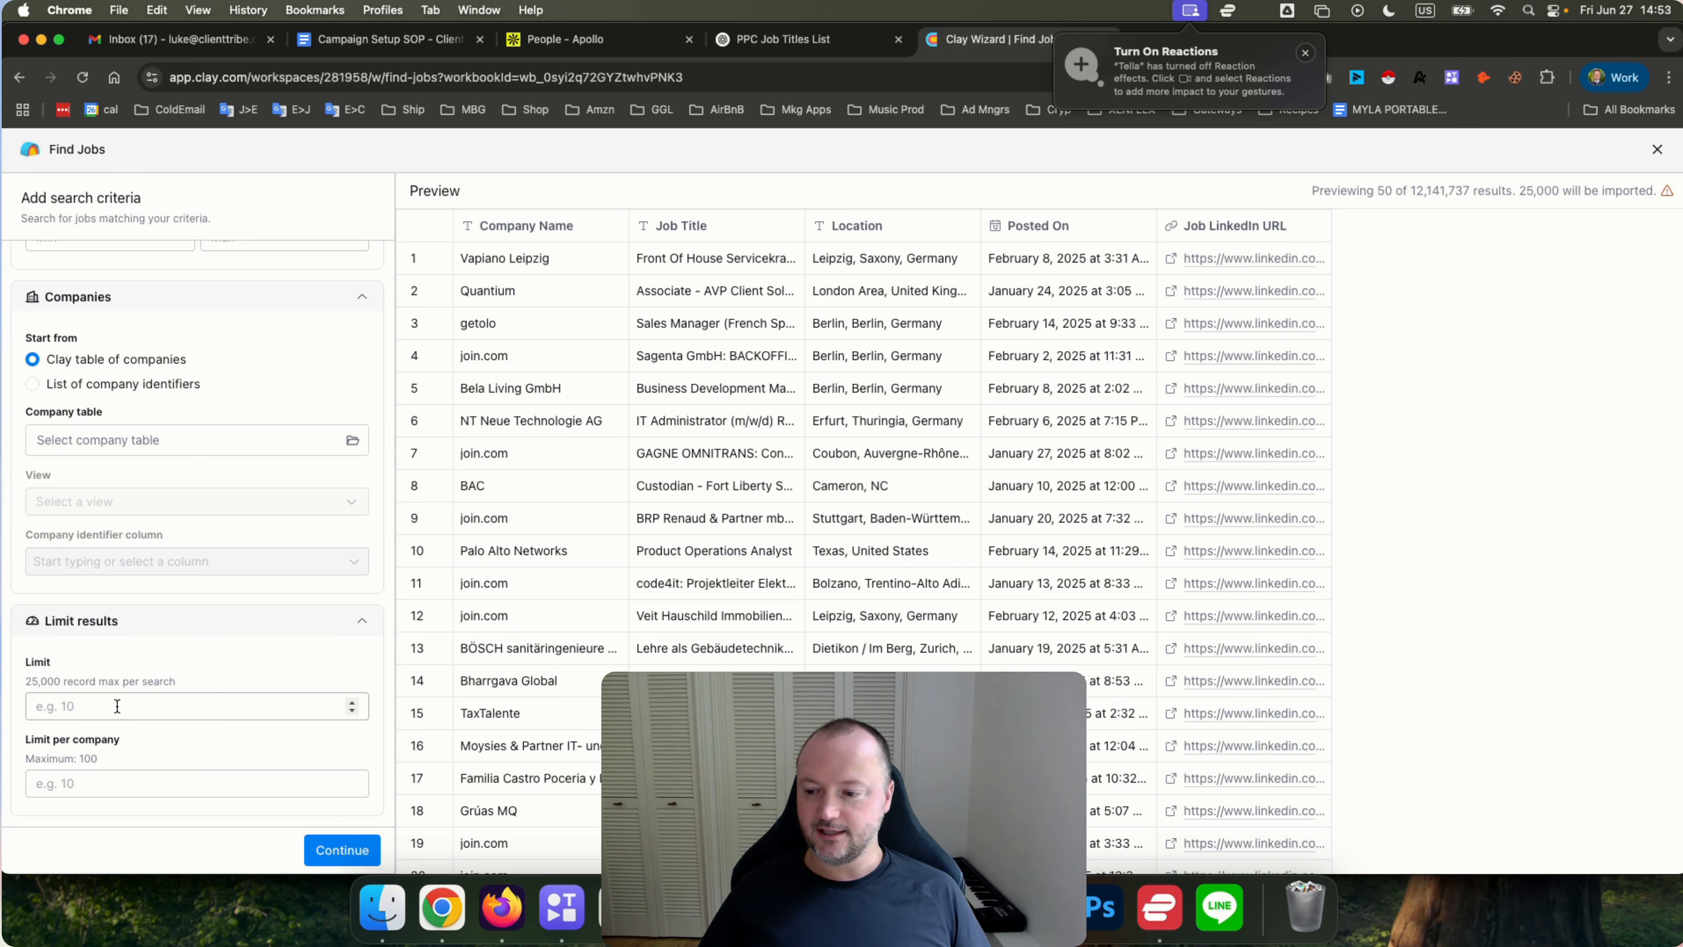
click(118, 777)
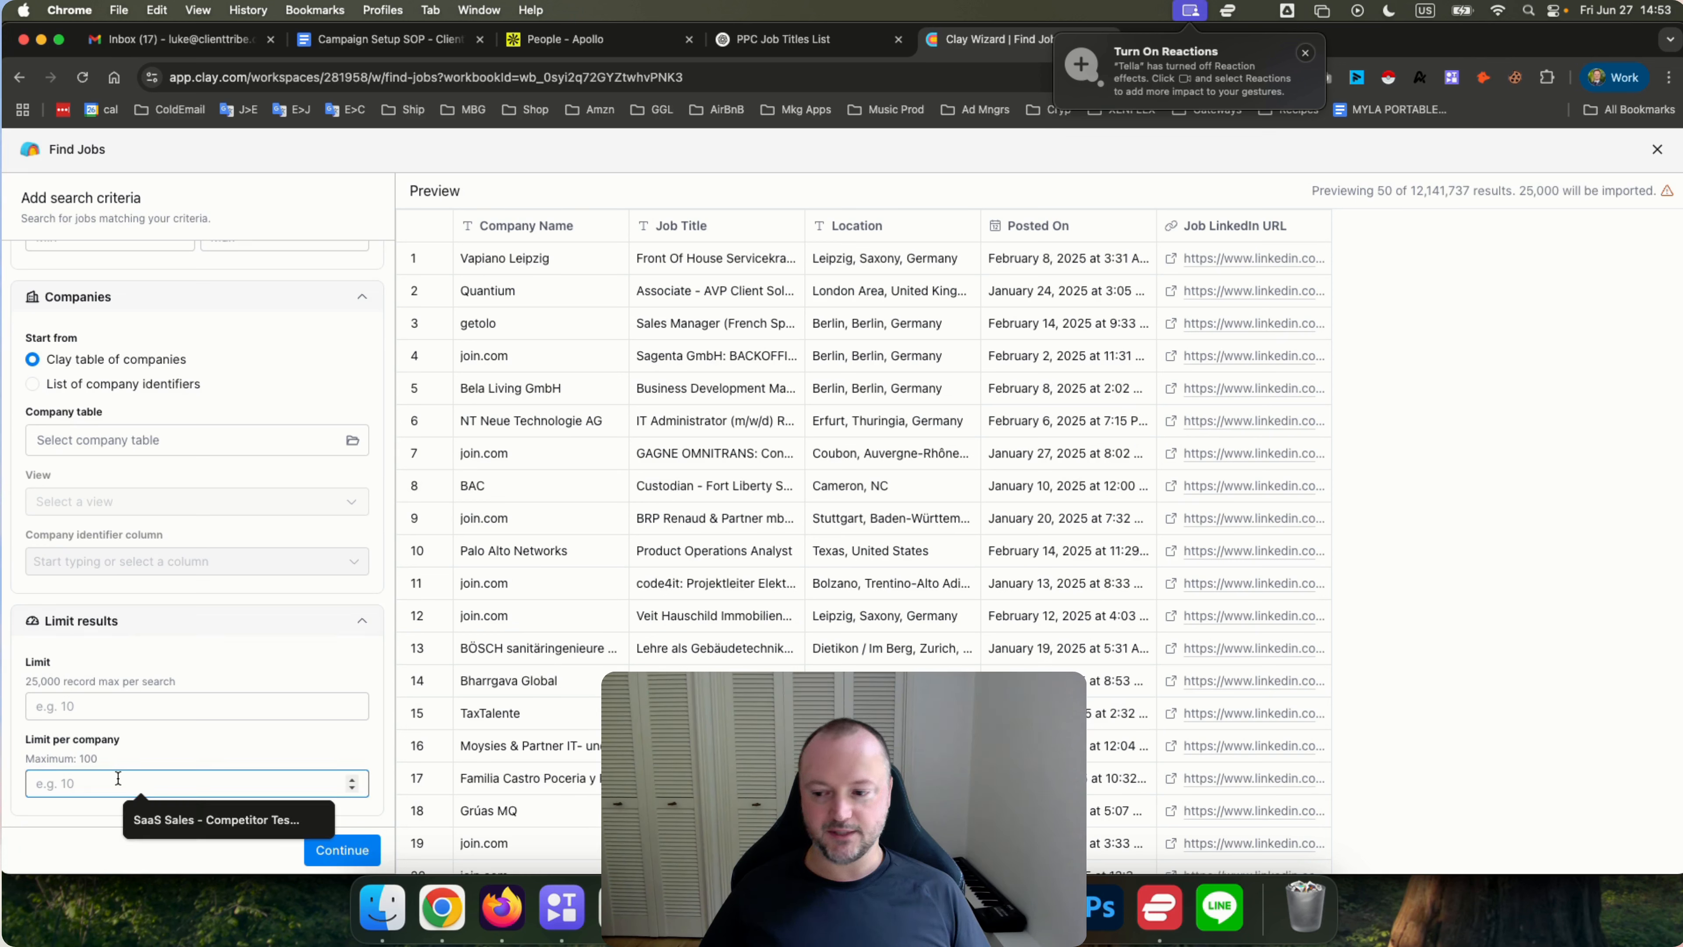
click(159, 735)
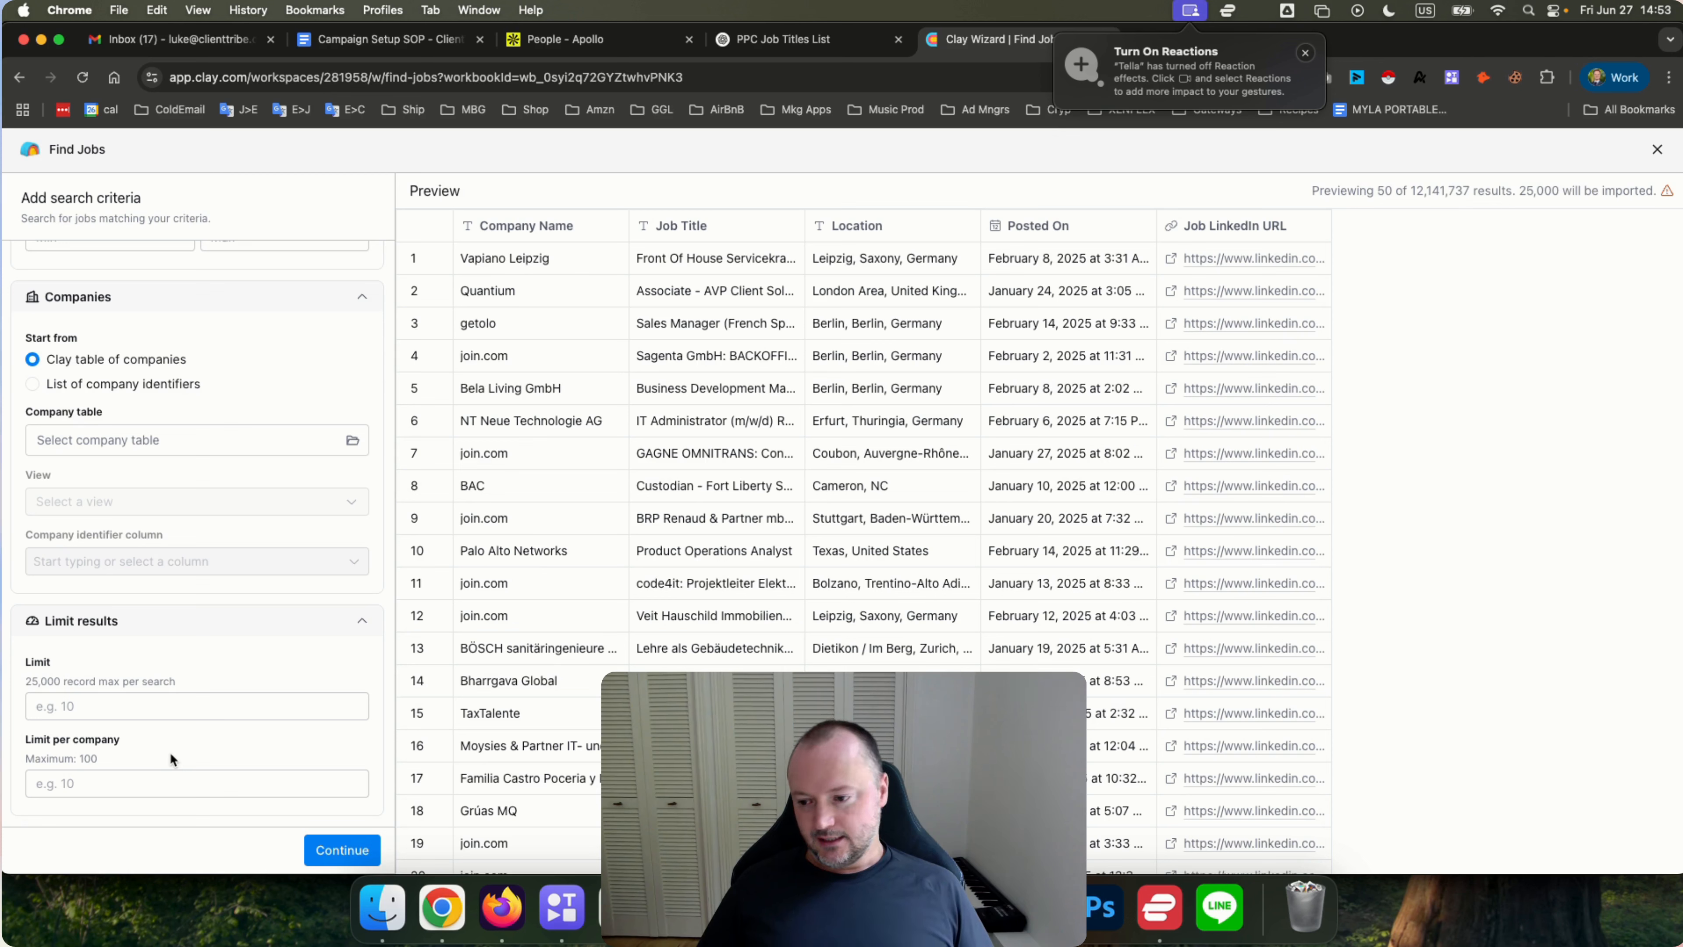
click(89, 788)
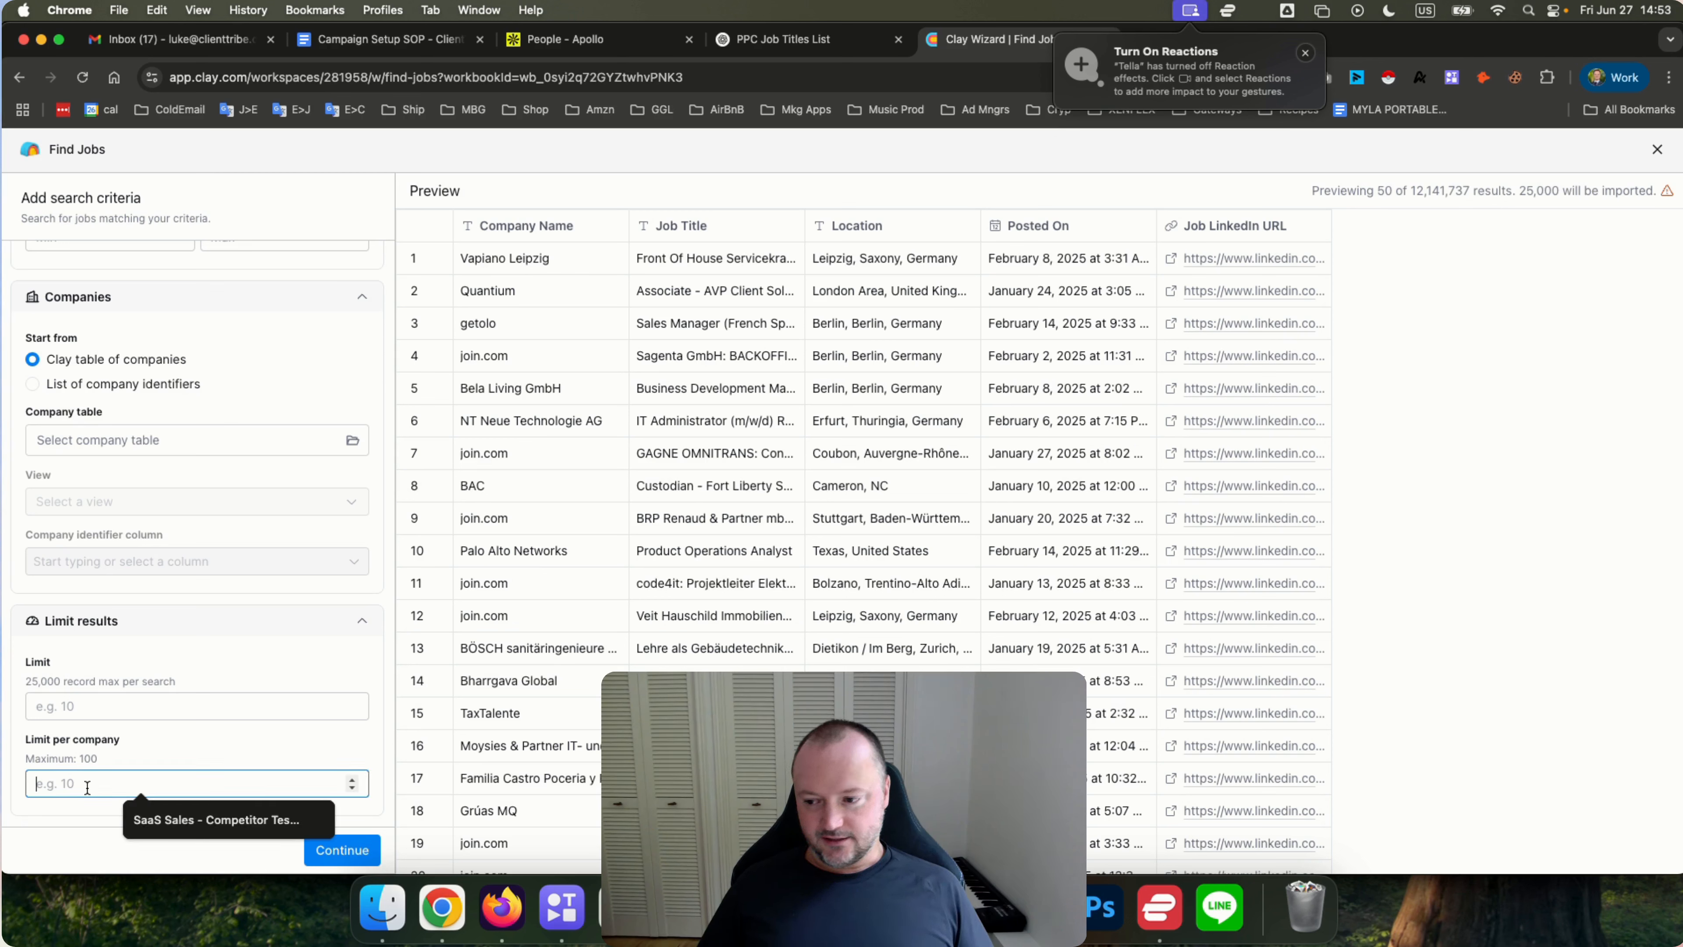
click(149, 742)
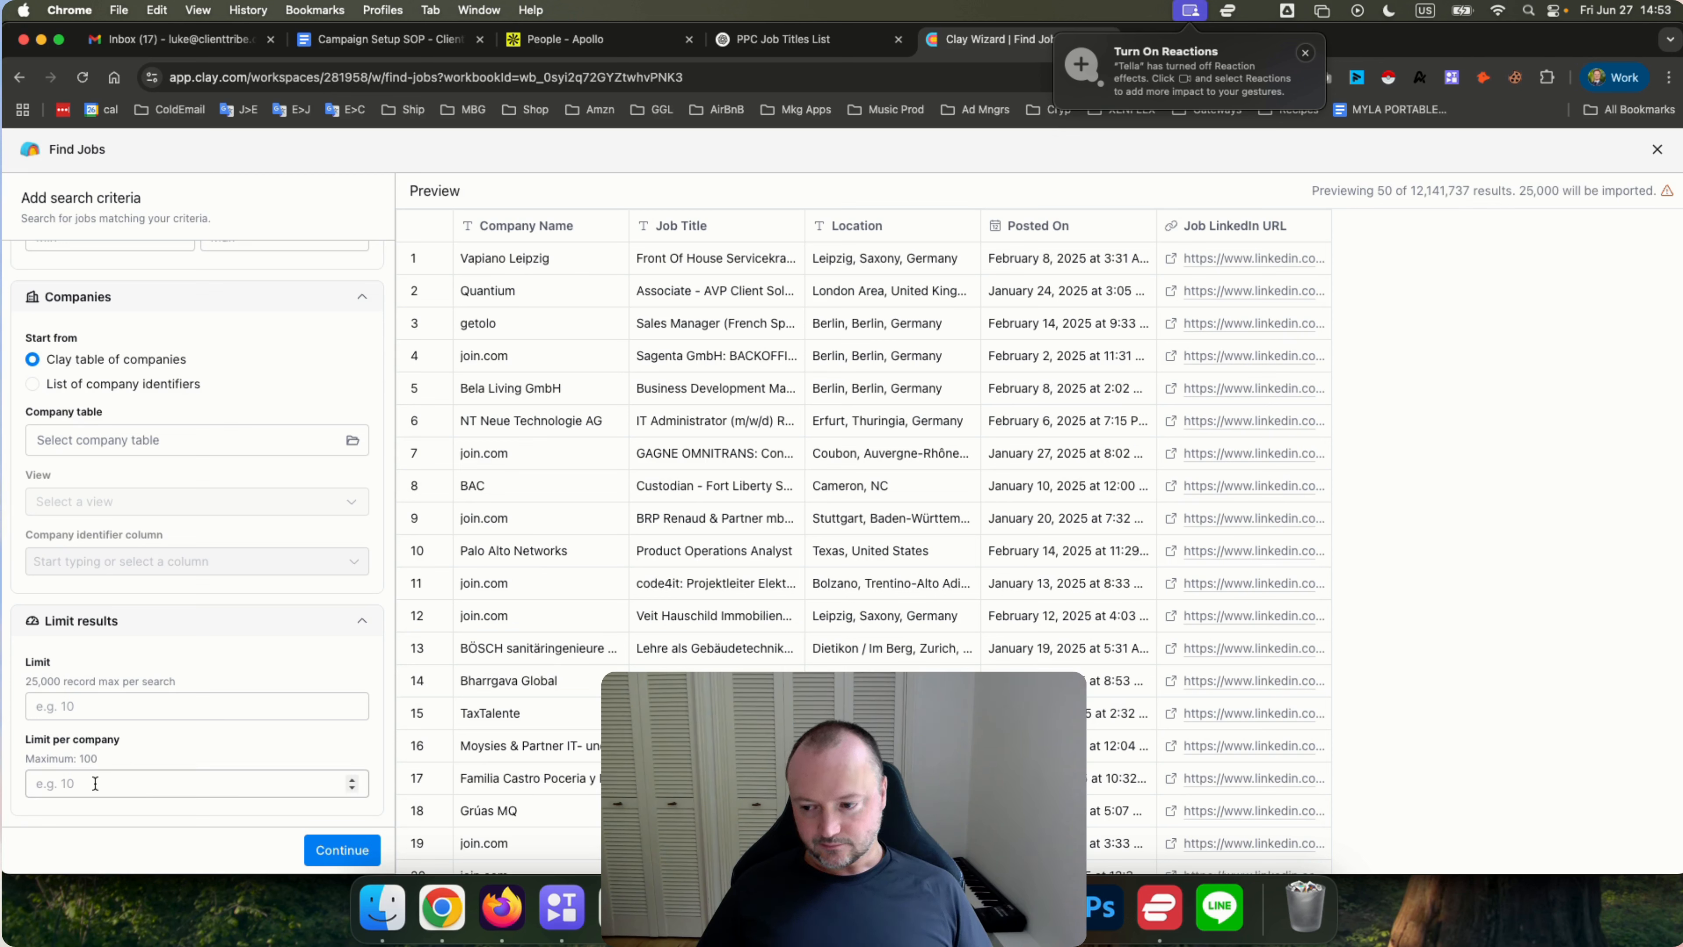
click(95, 784)
click(146, 738)
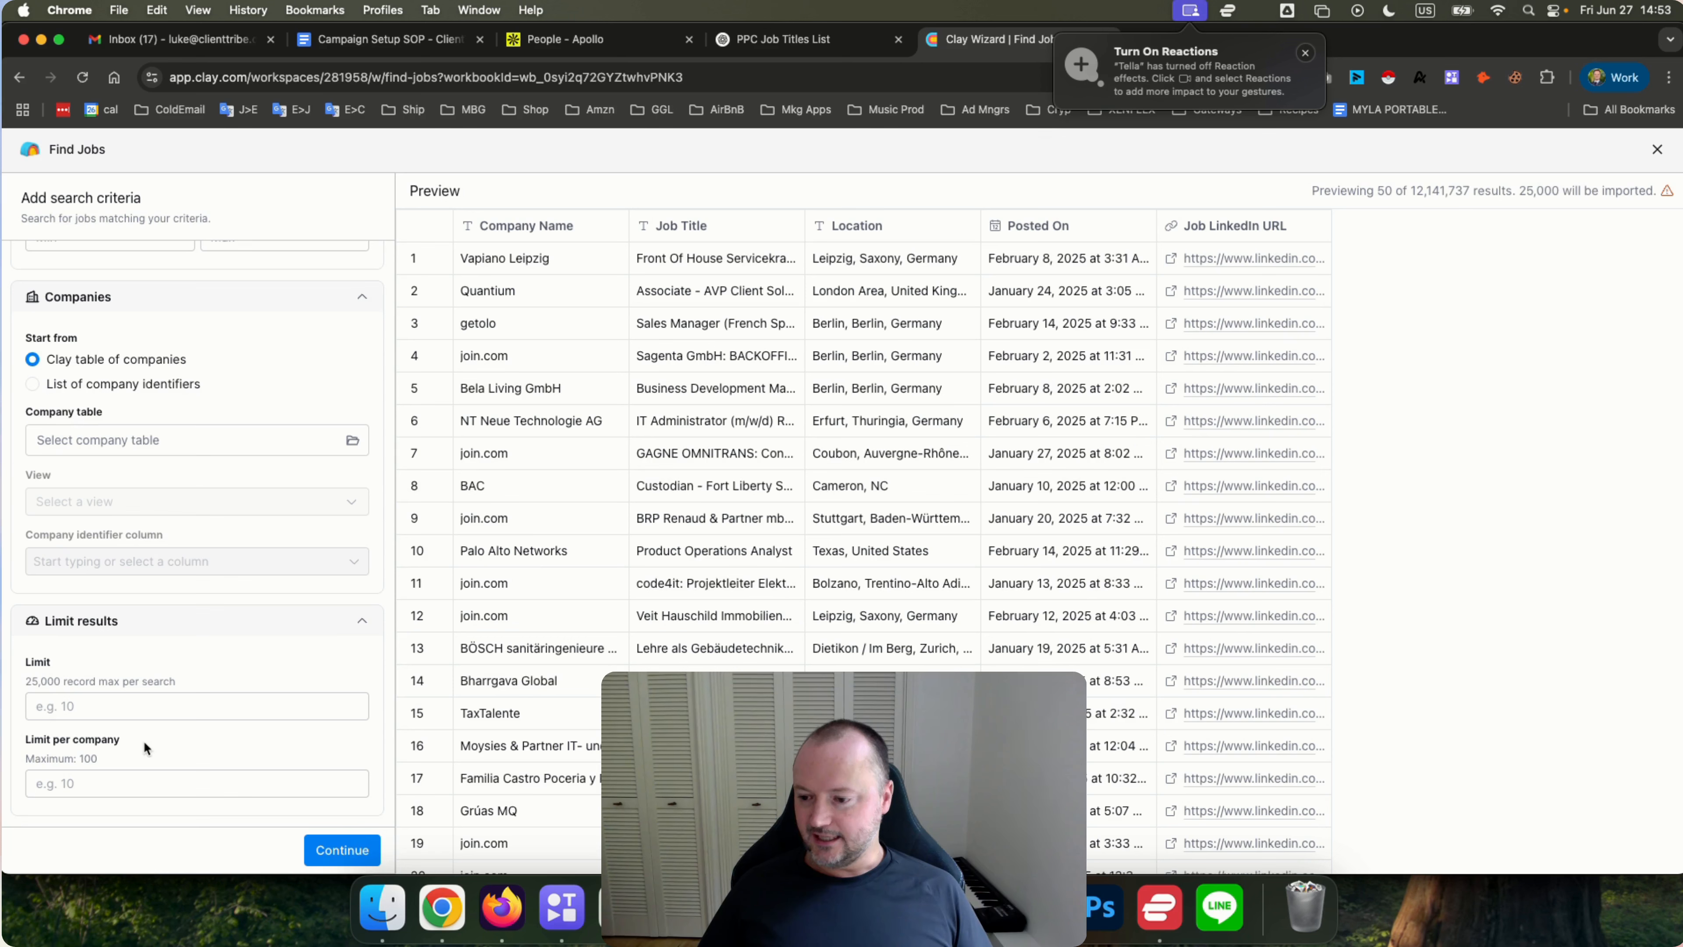
click(98, 785)
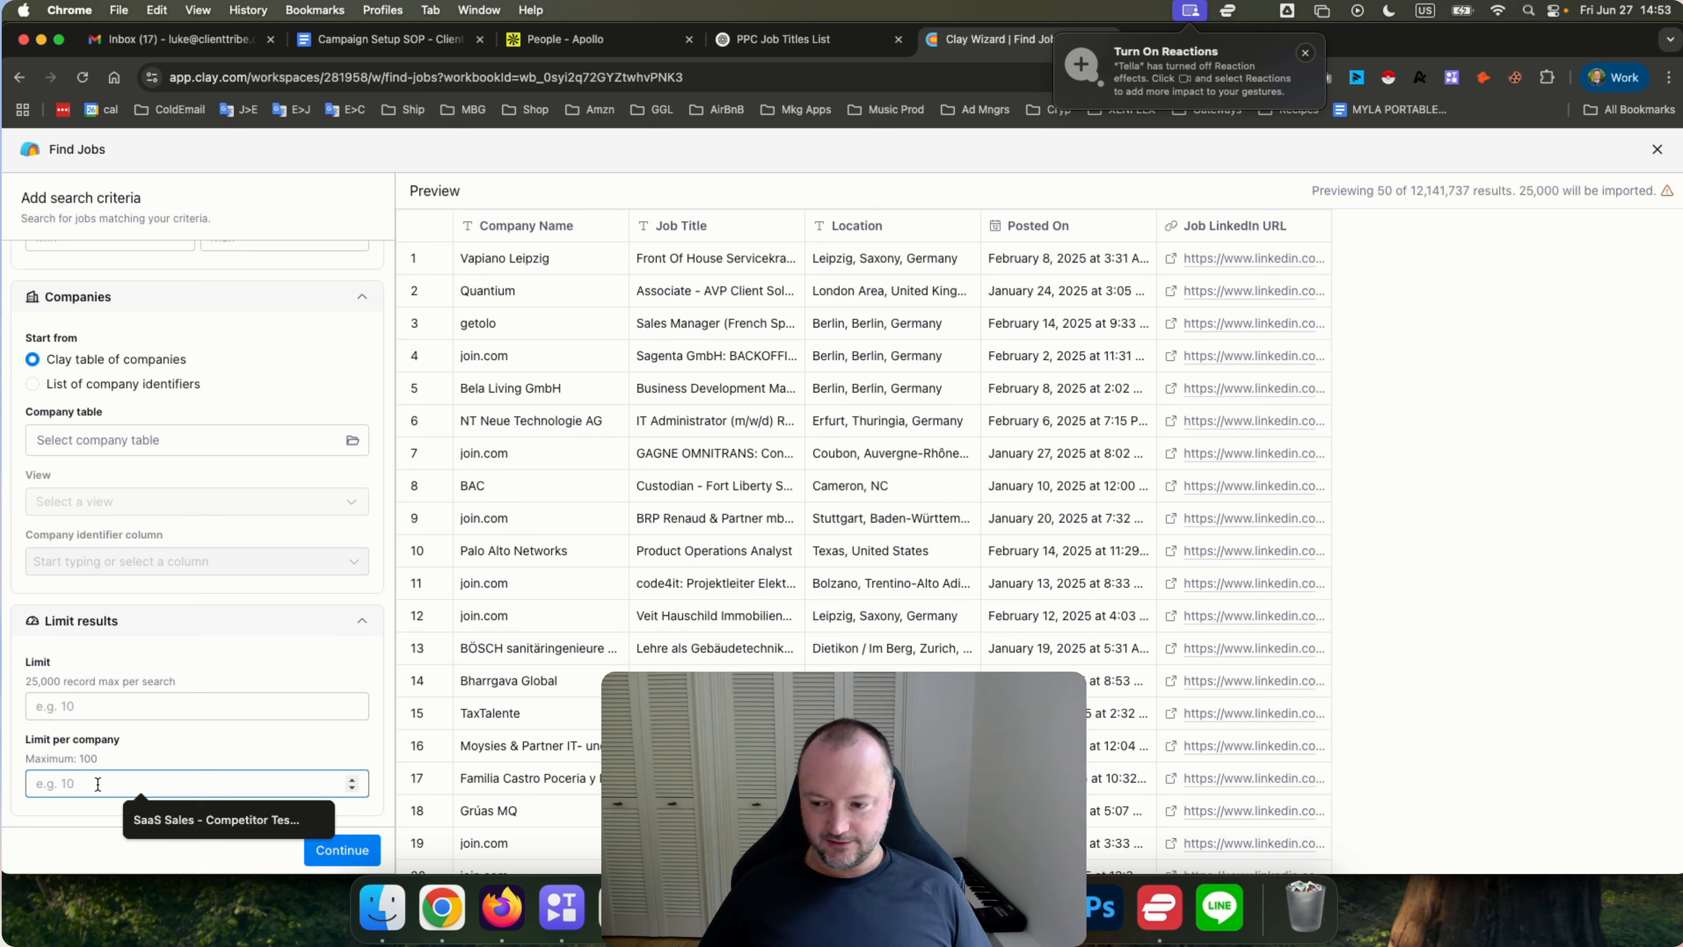
click(153, 743)
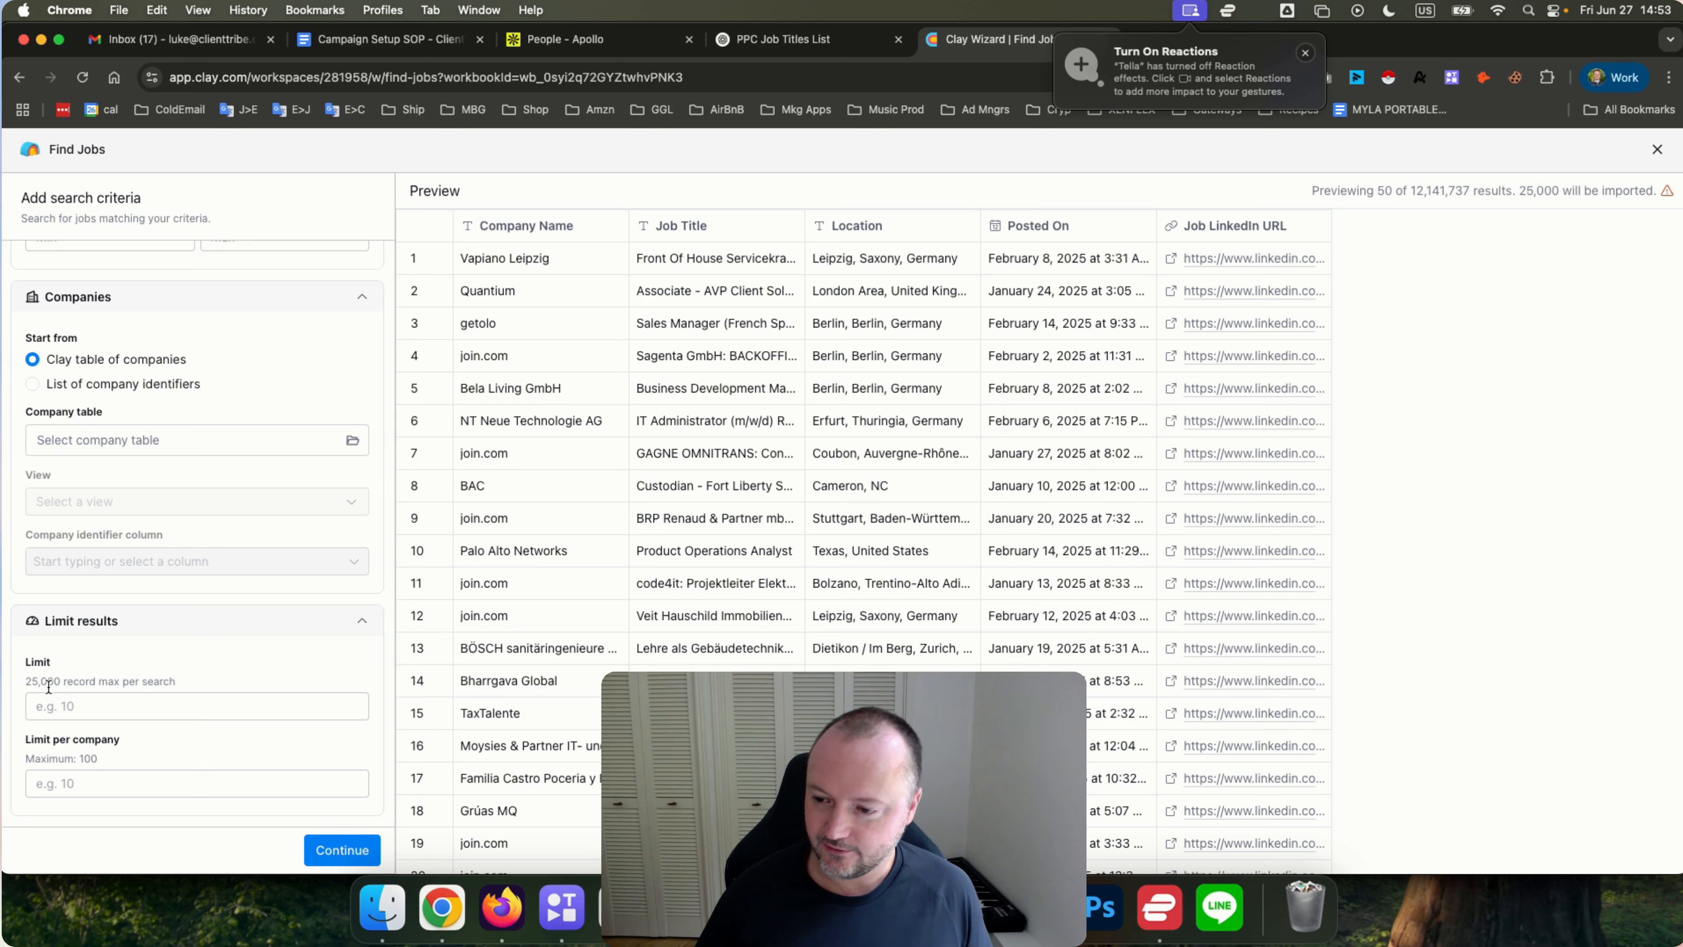
click(85, 704)
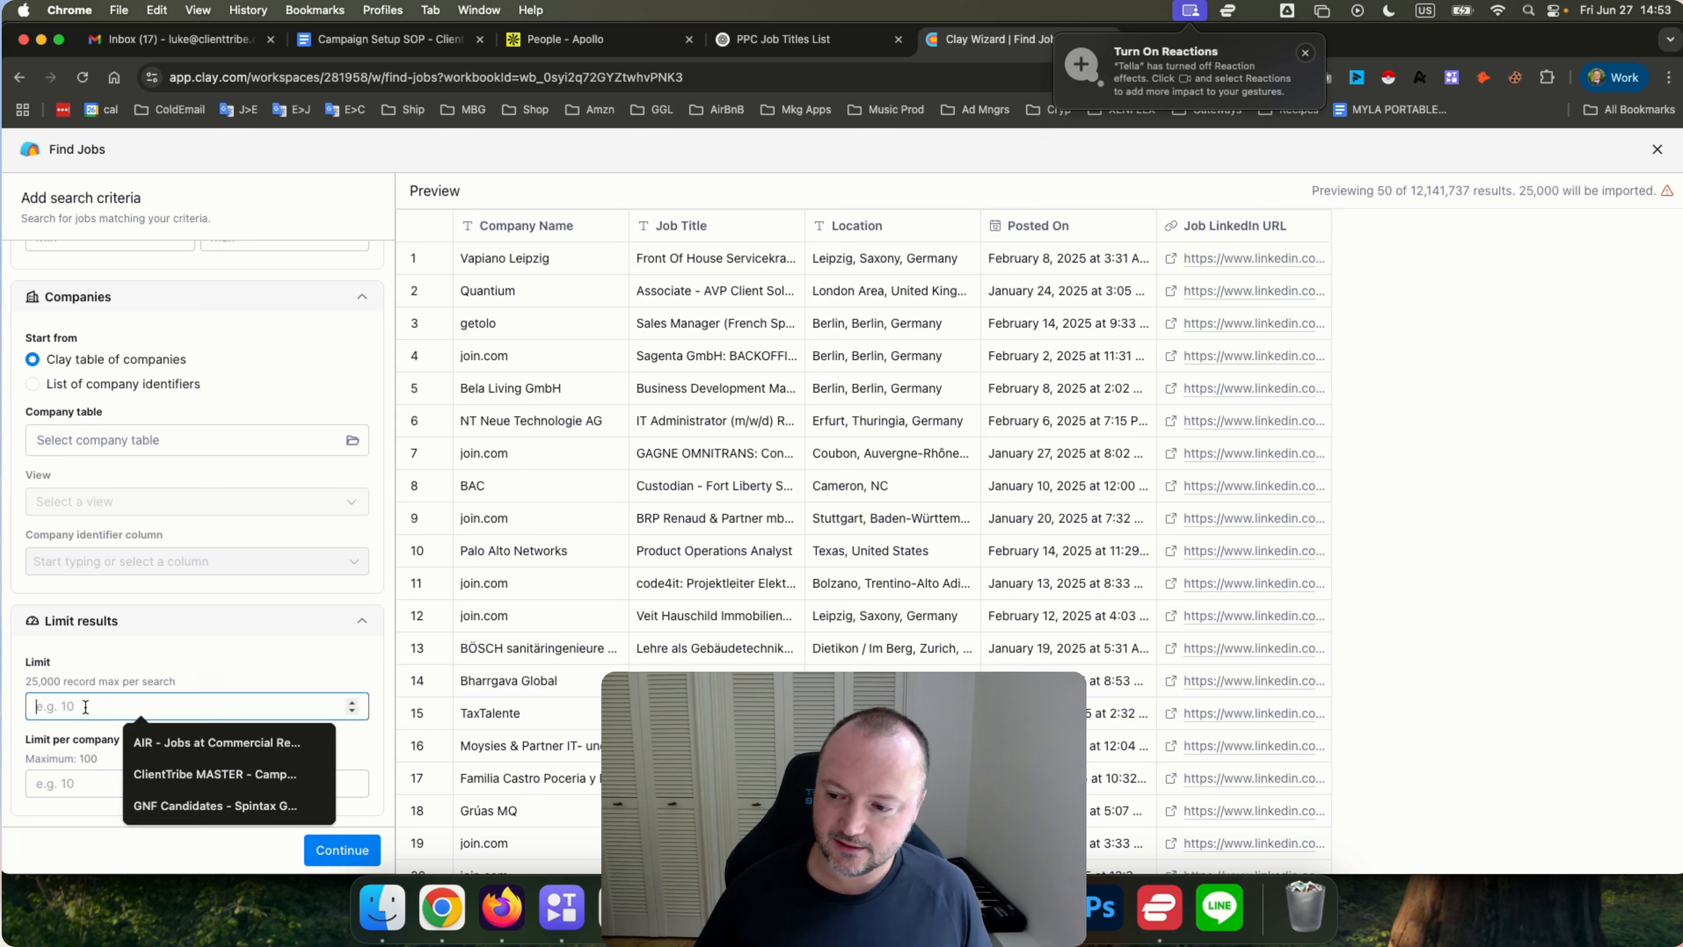
click(45, 681)
double_click(45, 682)
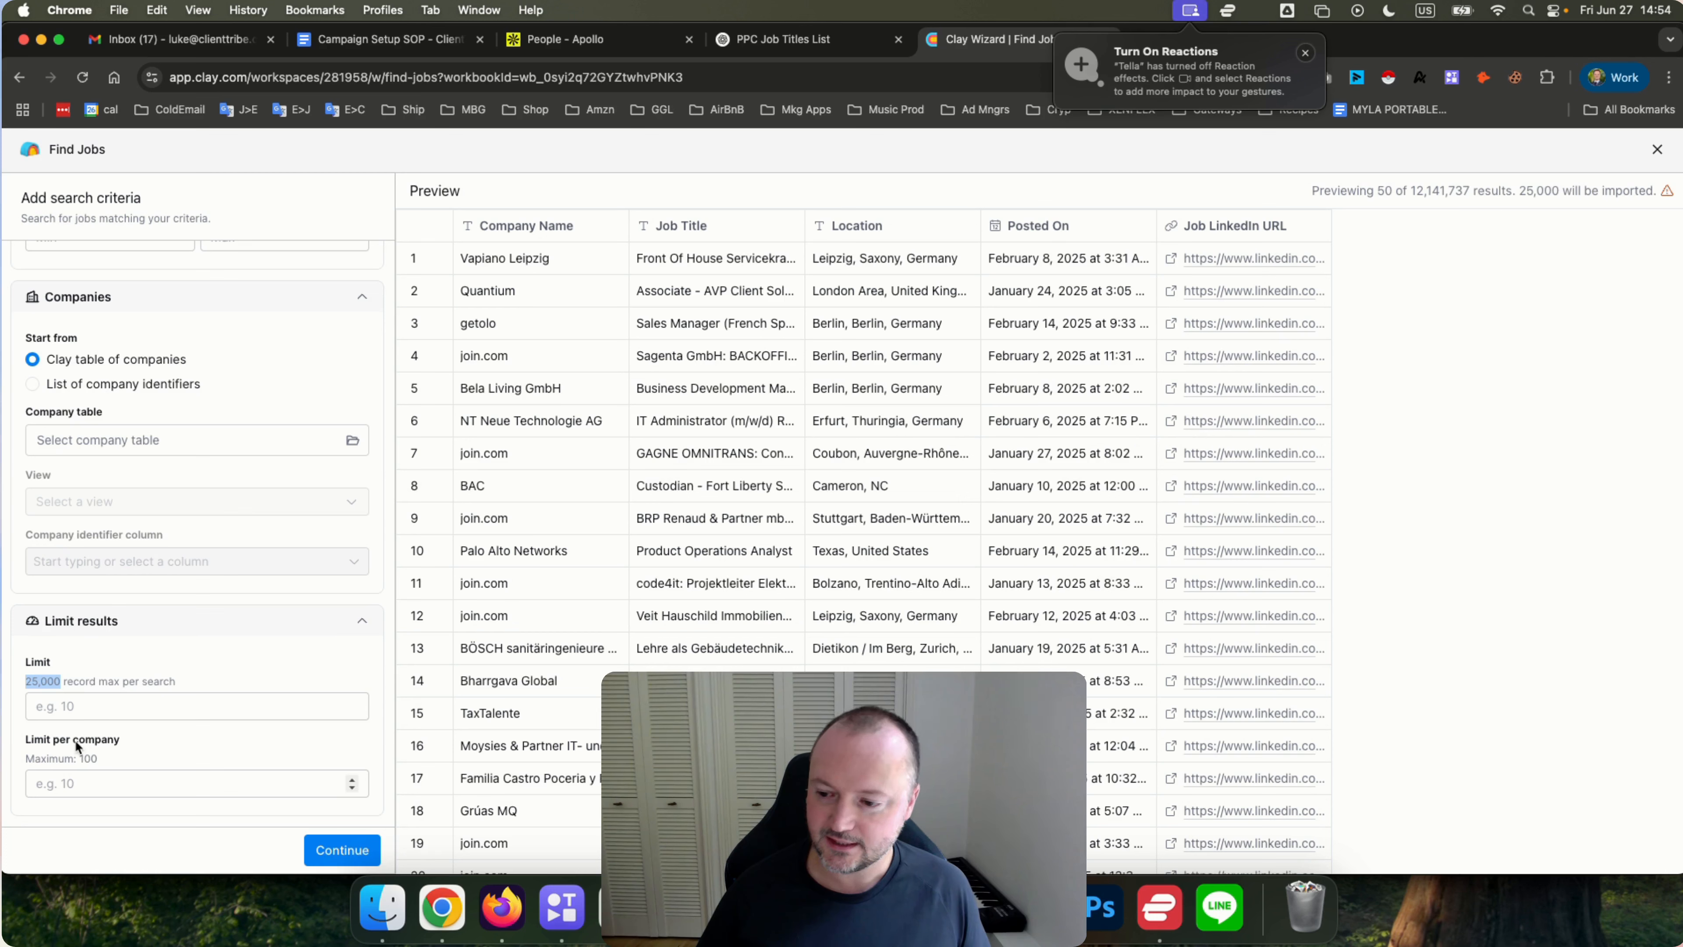
double_click(44, 759)
drag(44, 759, 92, 759)
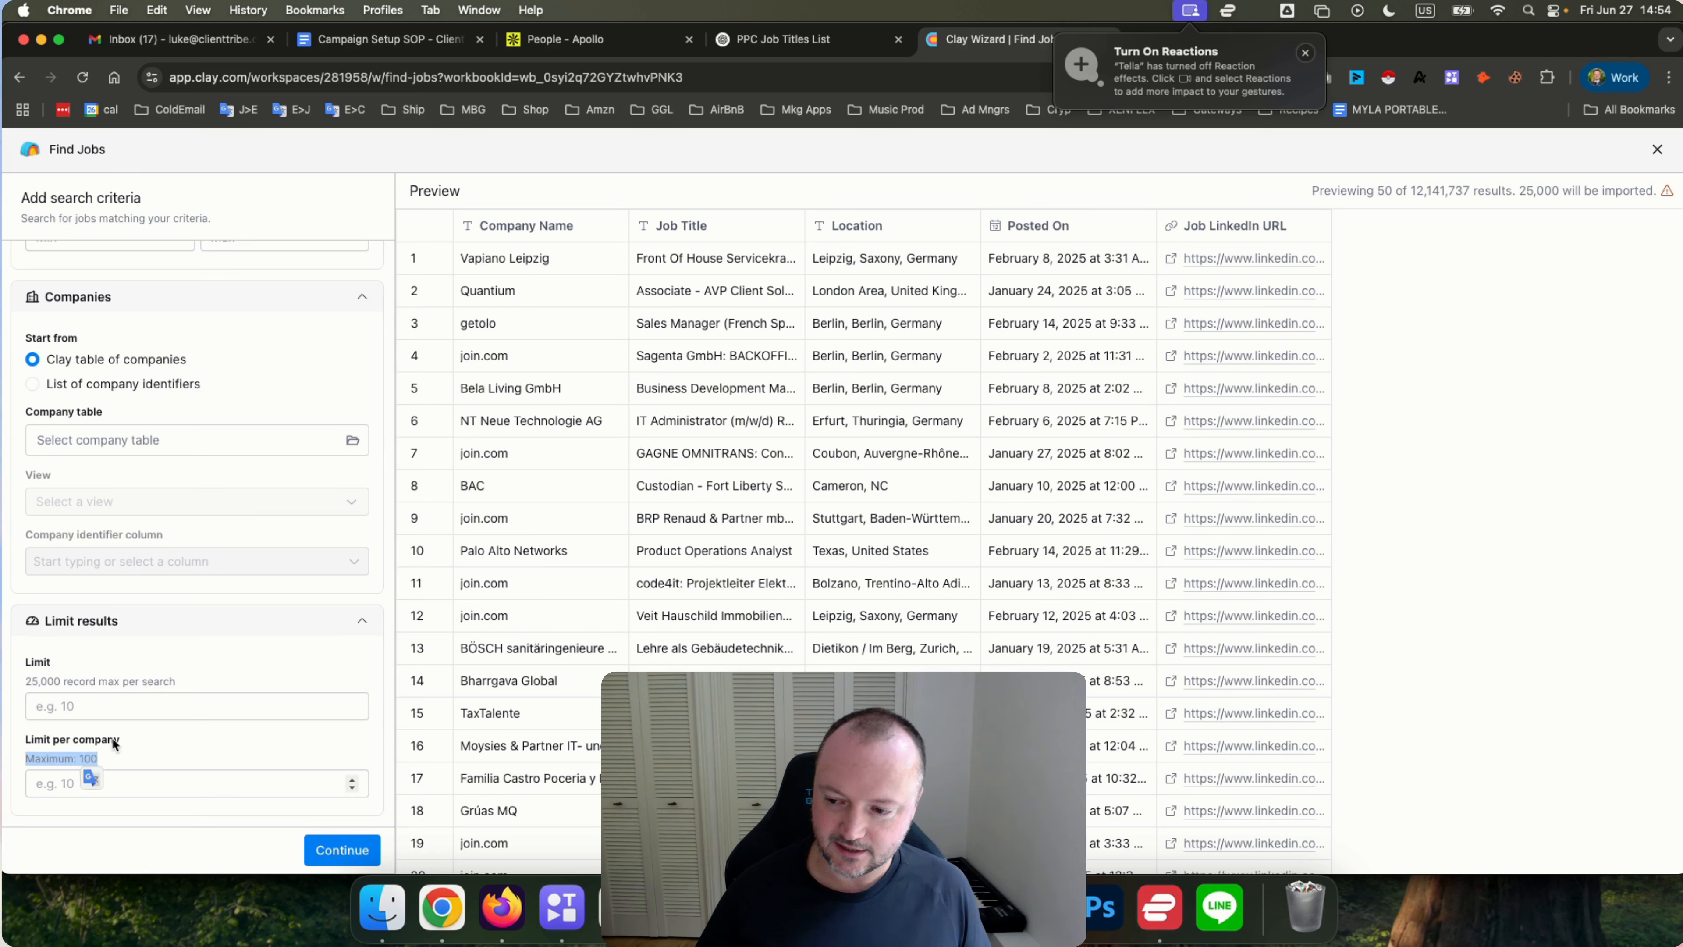
click(126, 735)
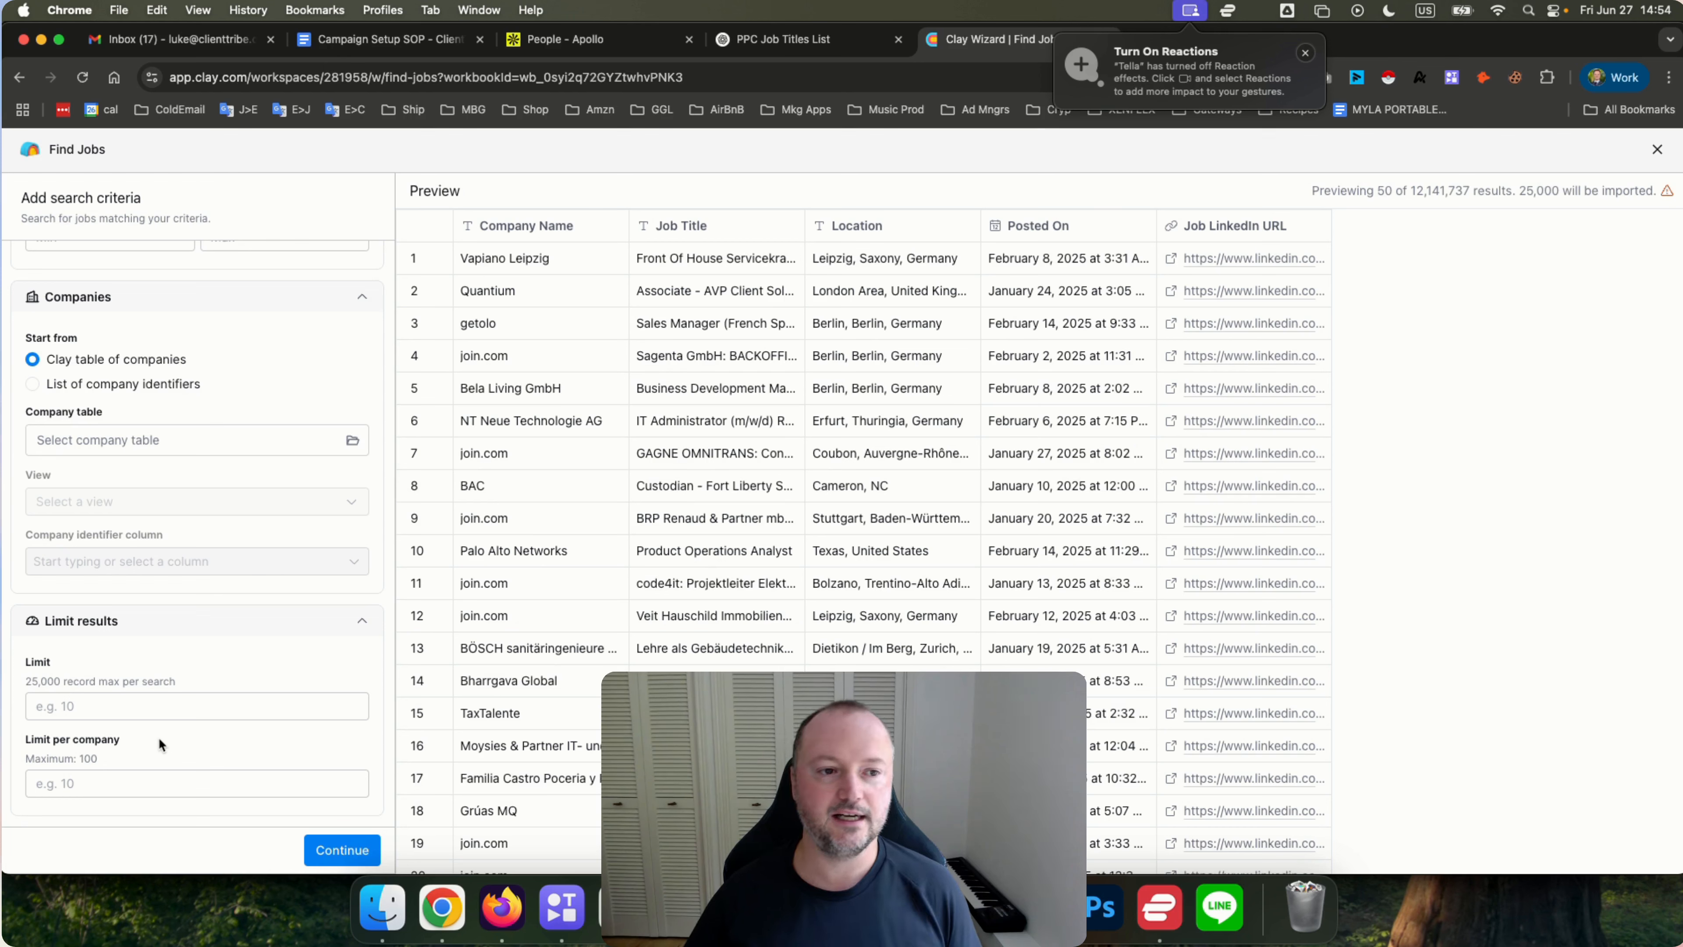
Scroll through the job search criteria and the preview results to review them.
scroll(159, 738, up, 10)
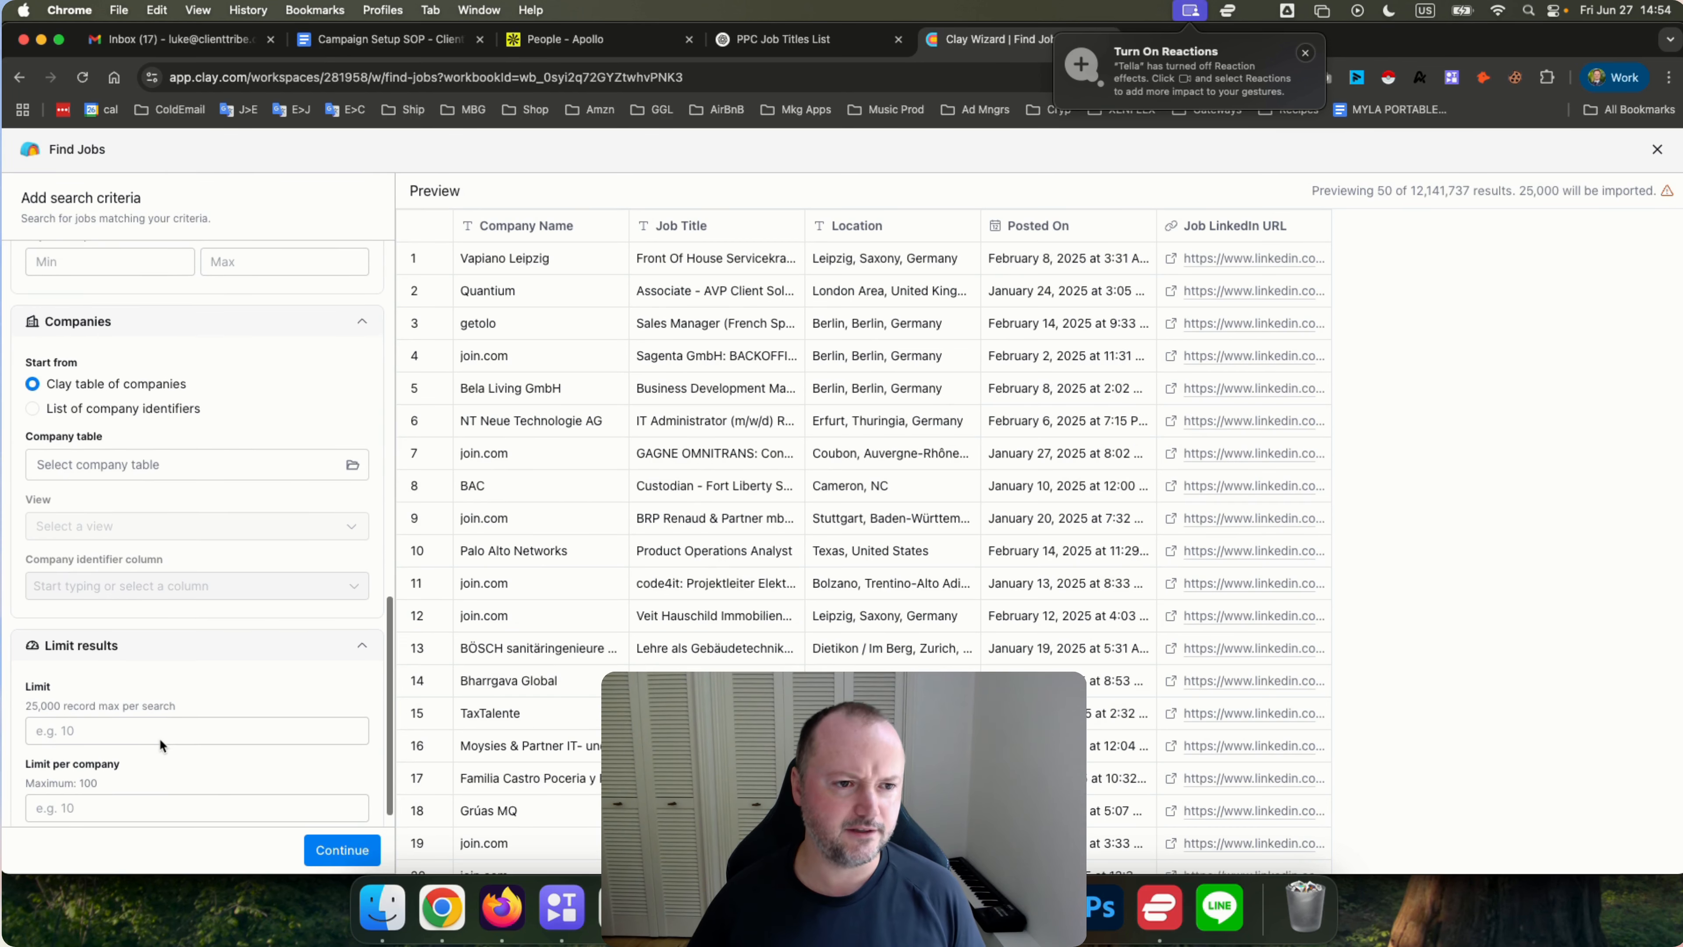
scroll(160, 738, up, 6)
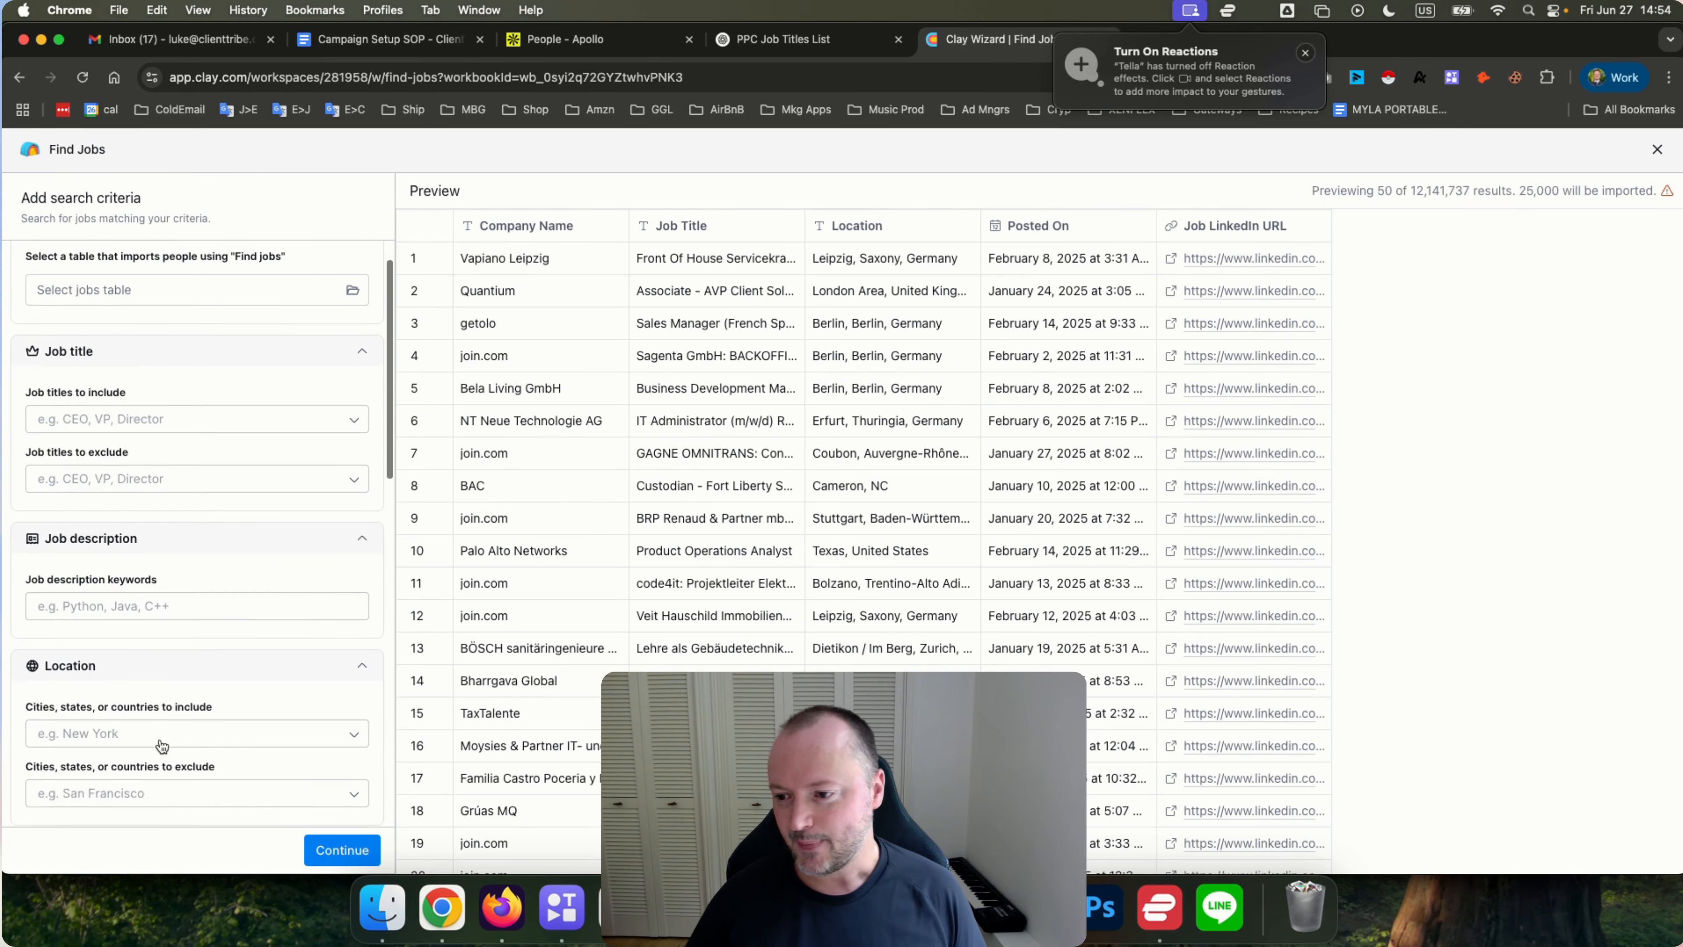
scroll(183, 562, down, 10)
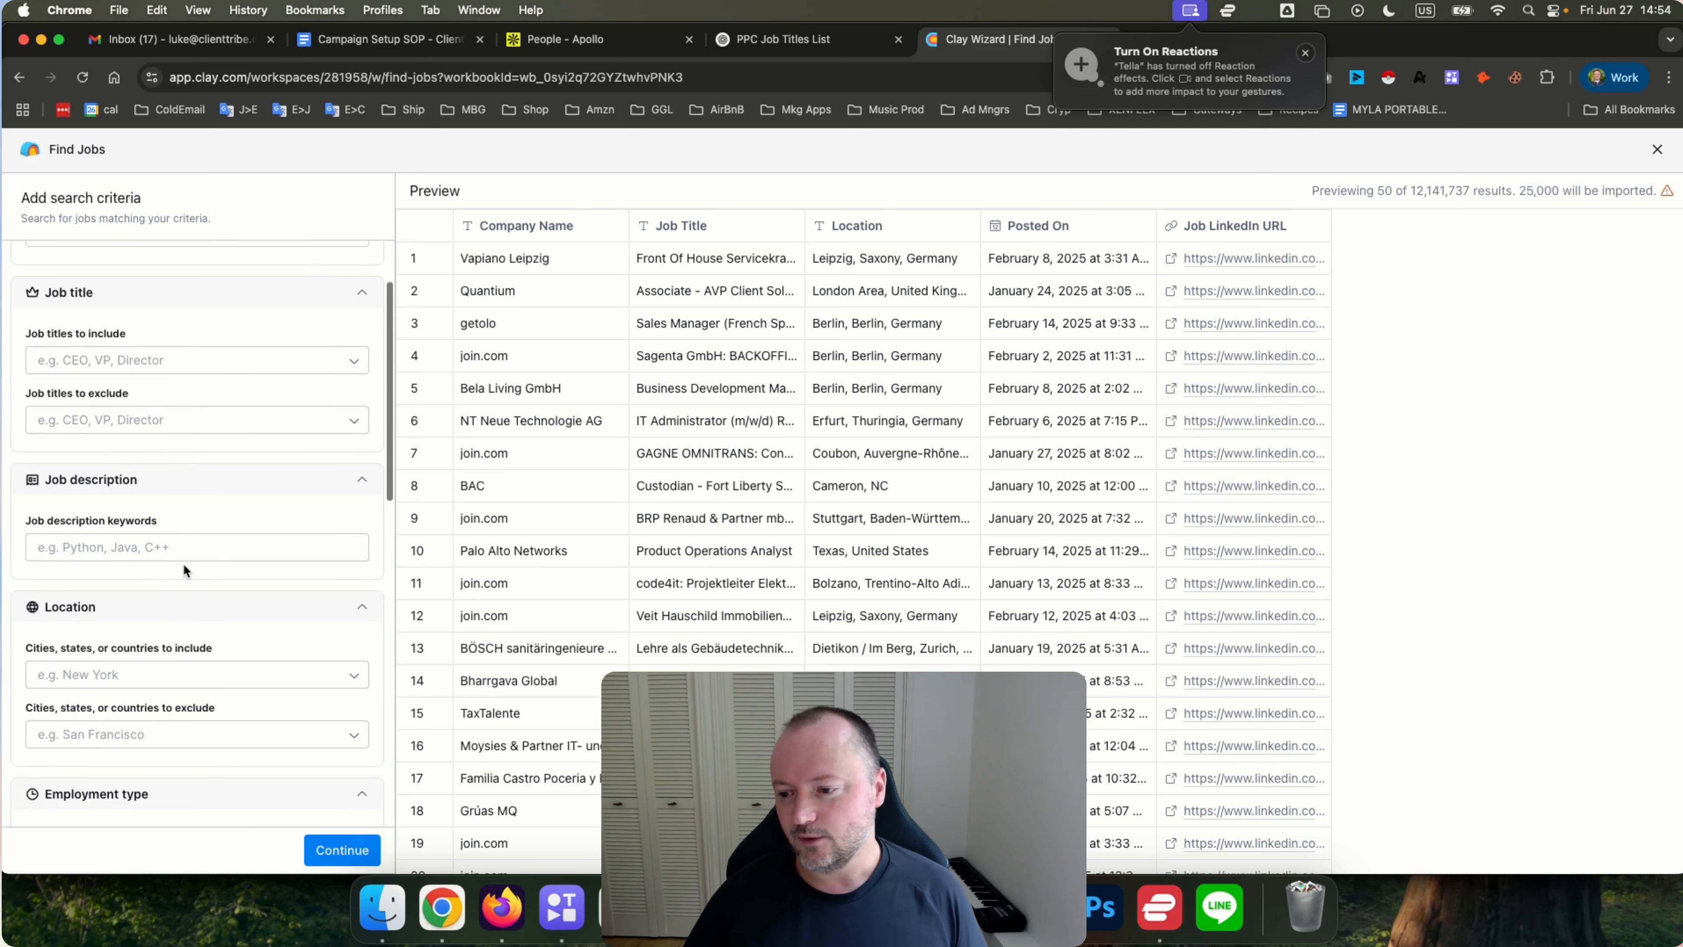
scroll(182, 563, down, 5)
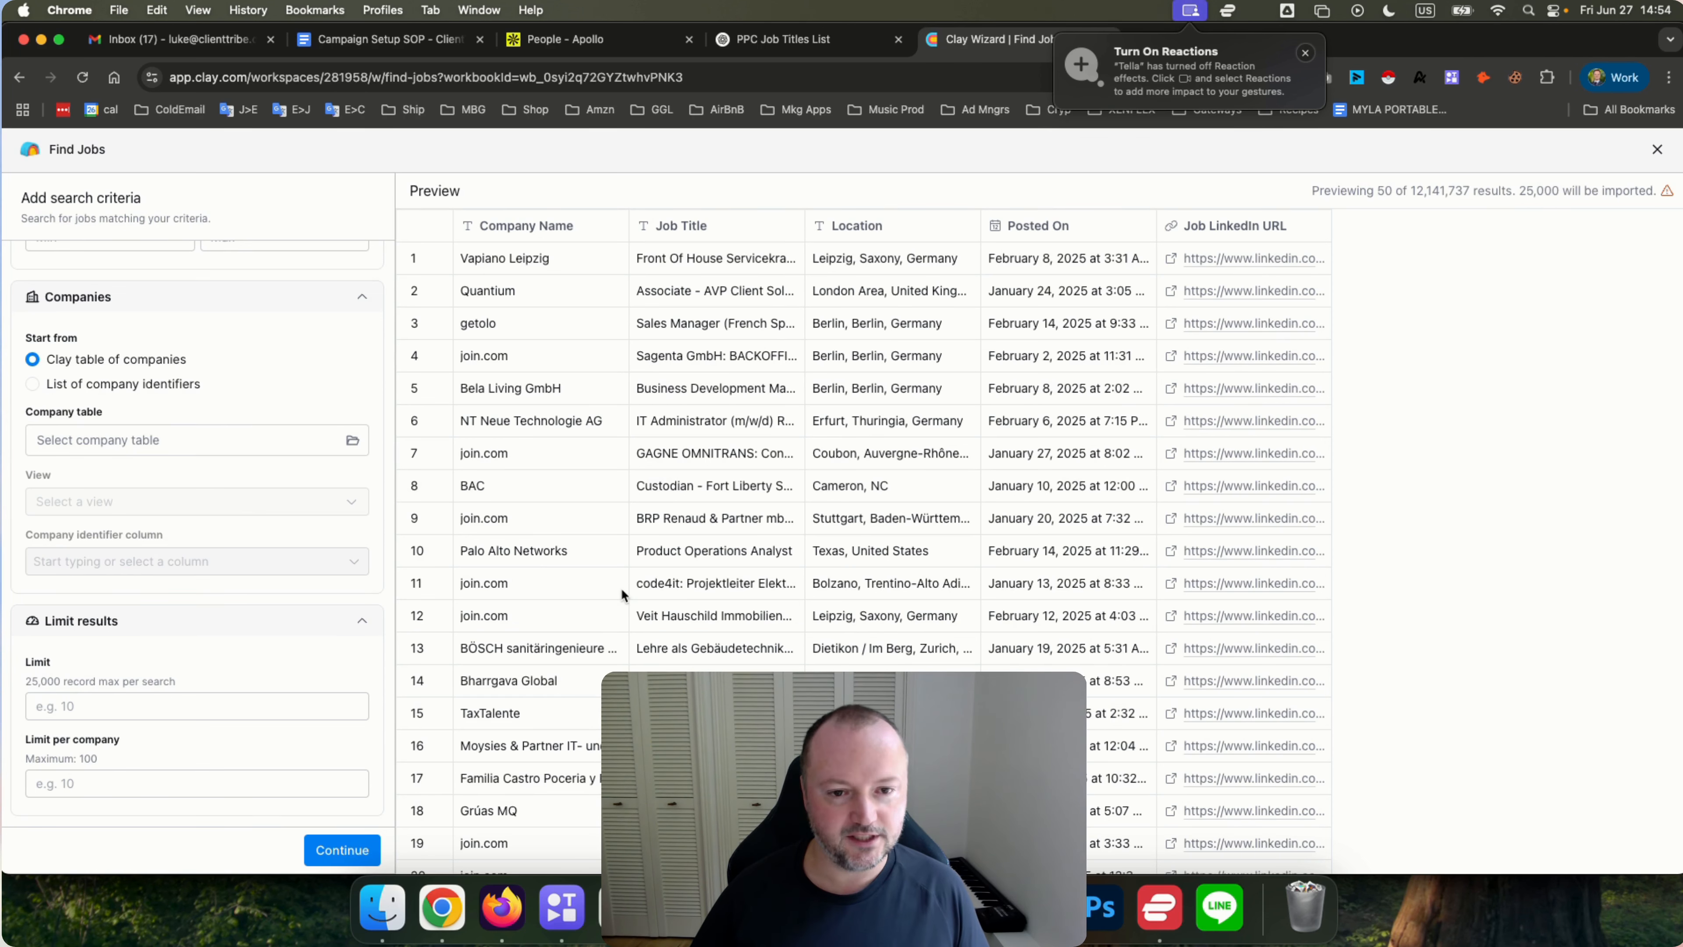
scroll(539, 463, down, 3)
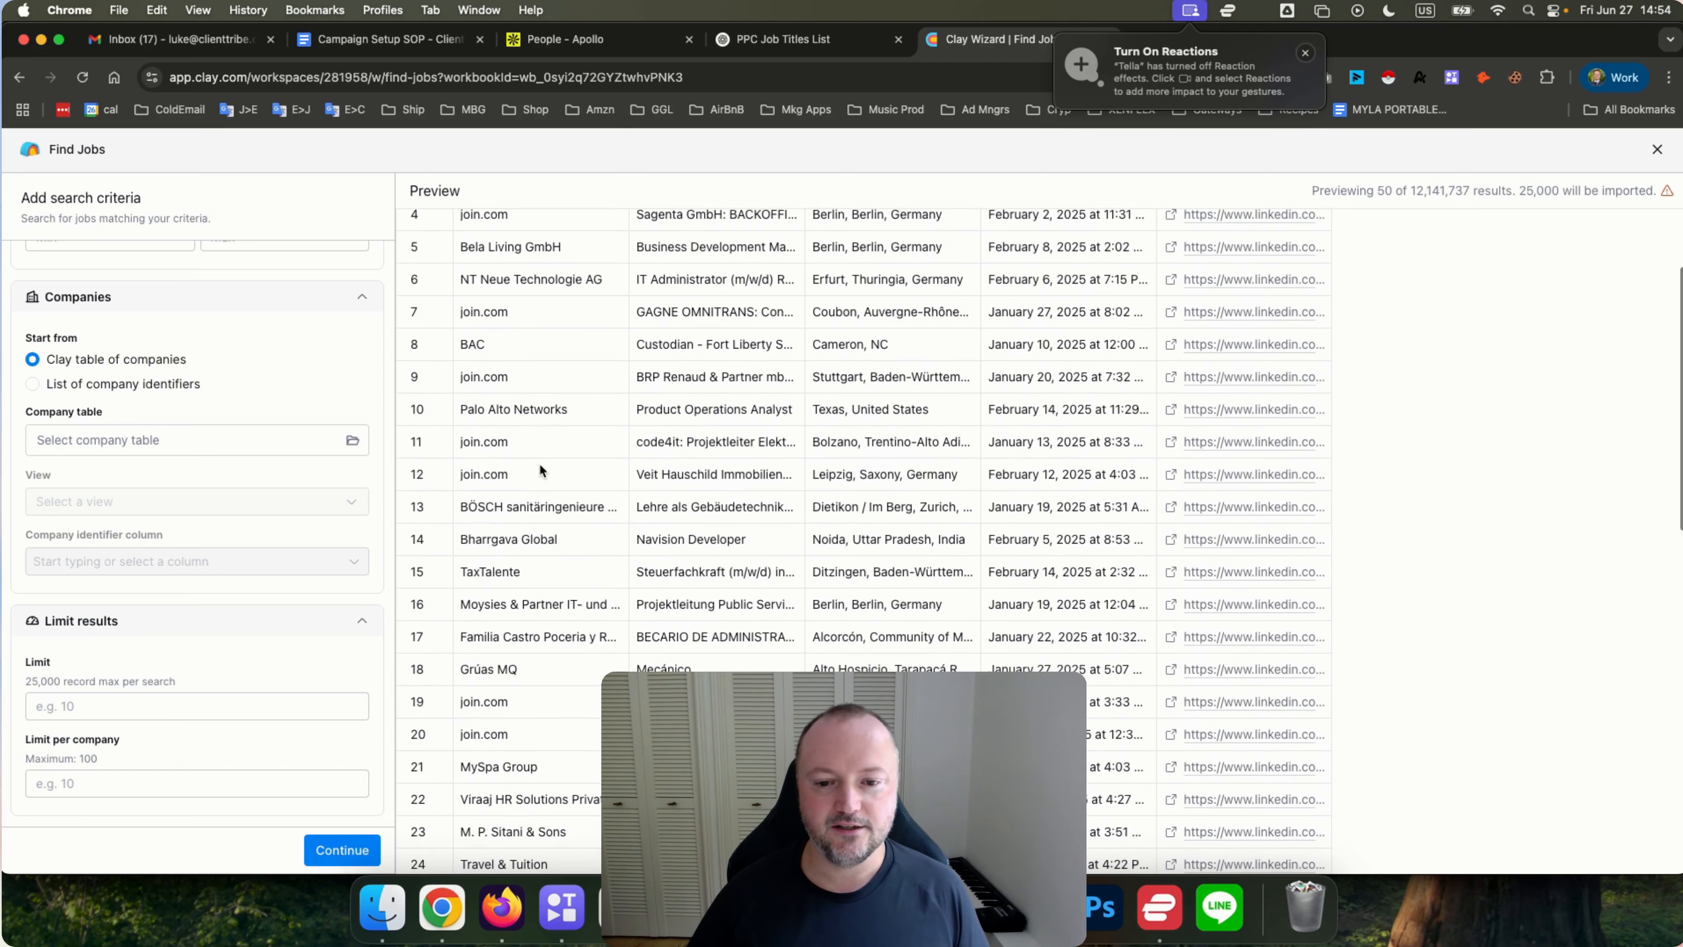
scroll(540, 466, down, 10)
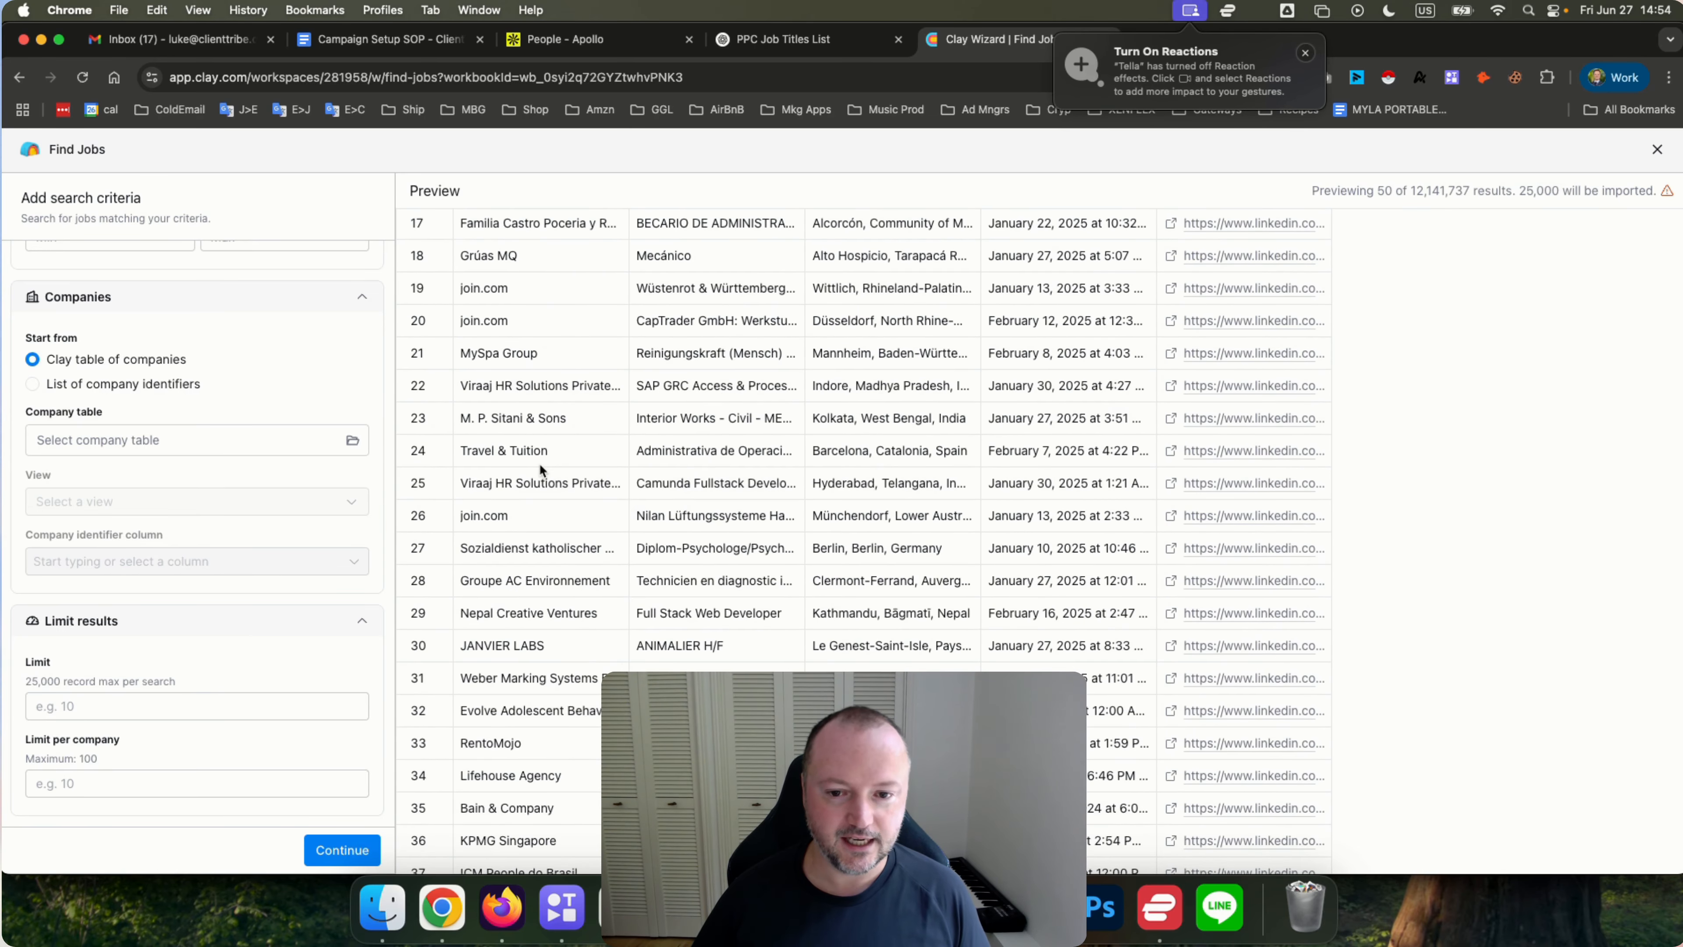
scroll(540, 466, down, 1)
scroll(540, 466, down, 2)
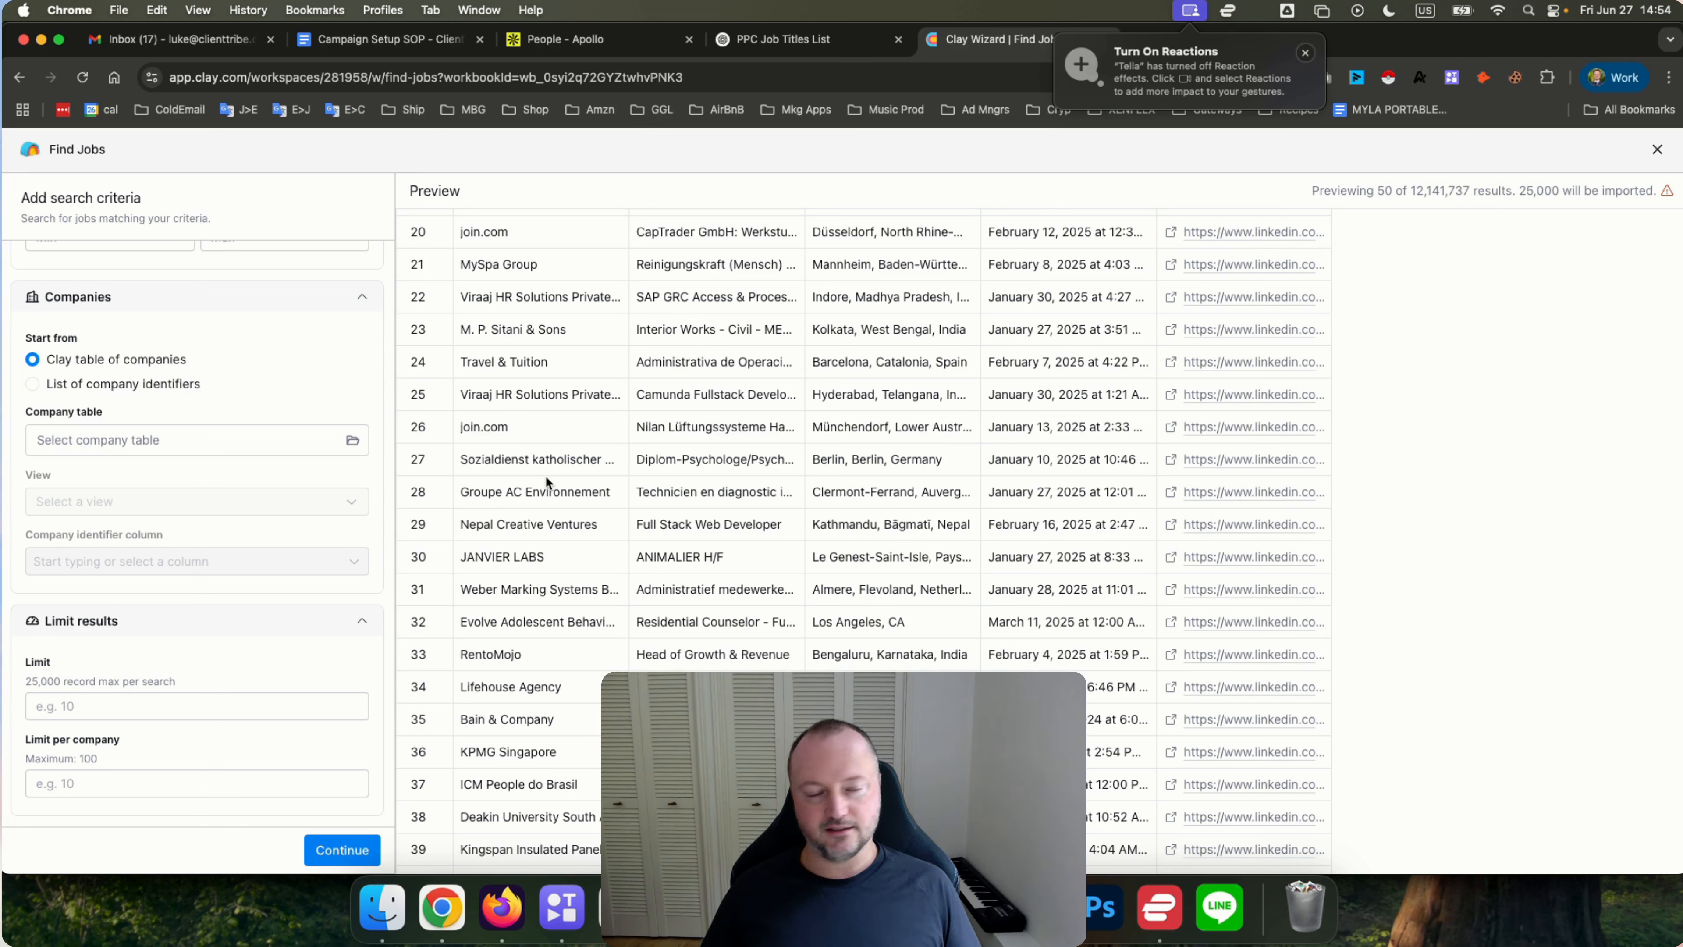
scroll(176, 592, up, 6)
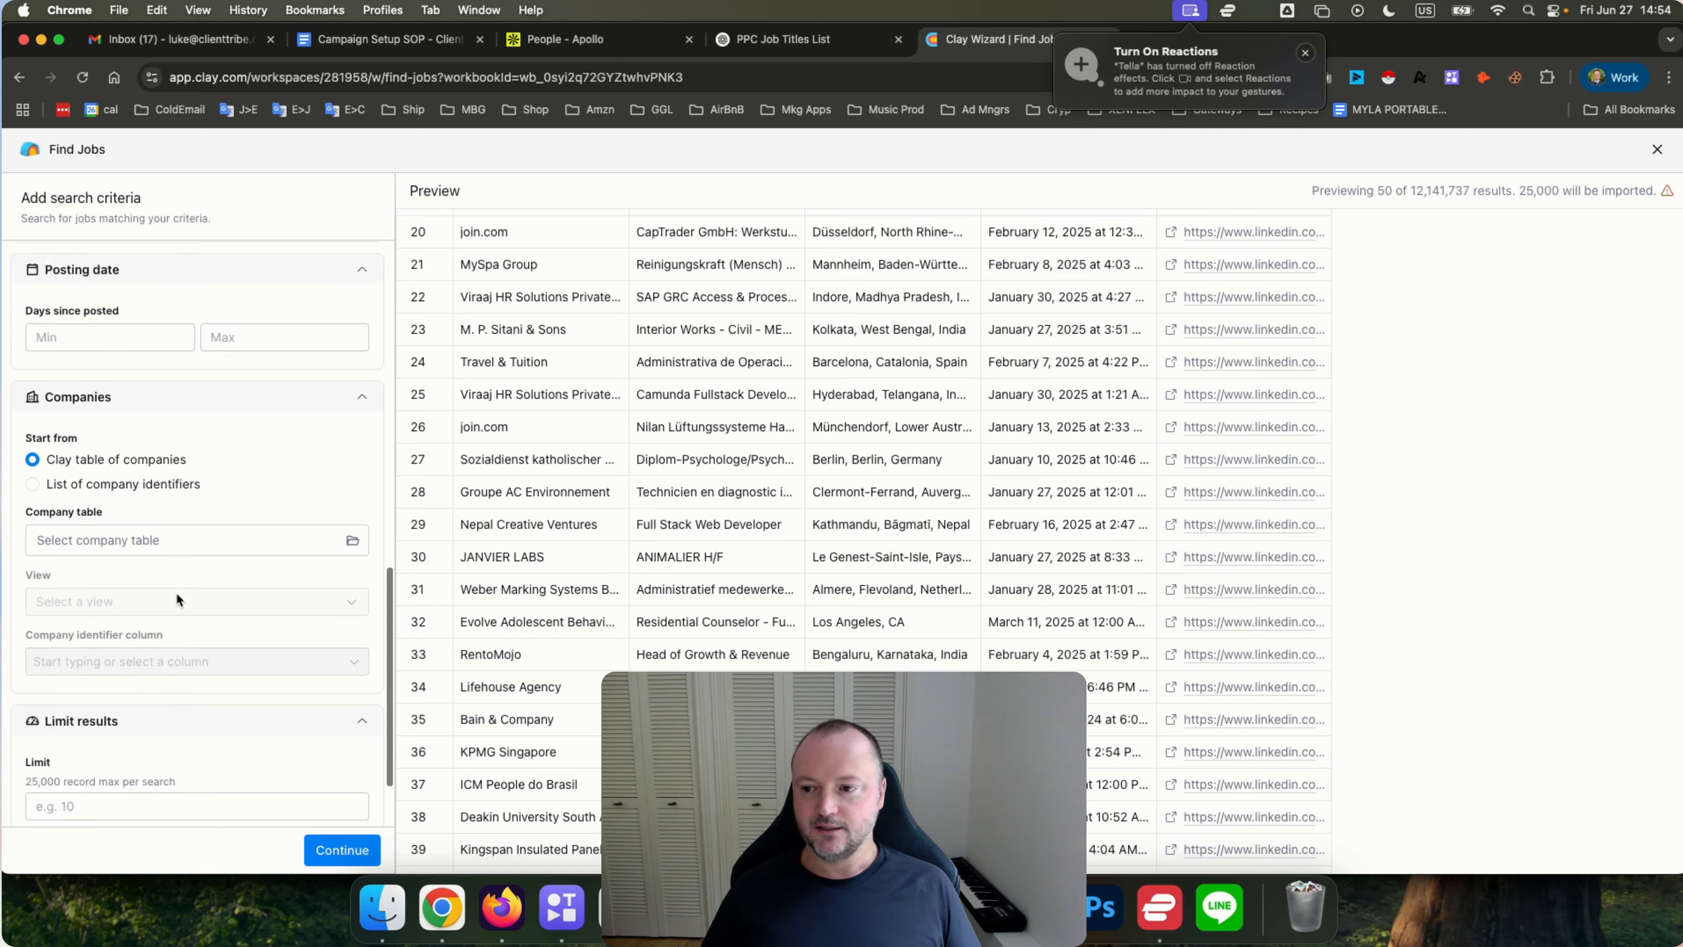
scroll(178, 600, up, 6)
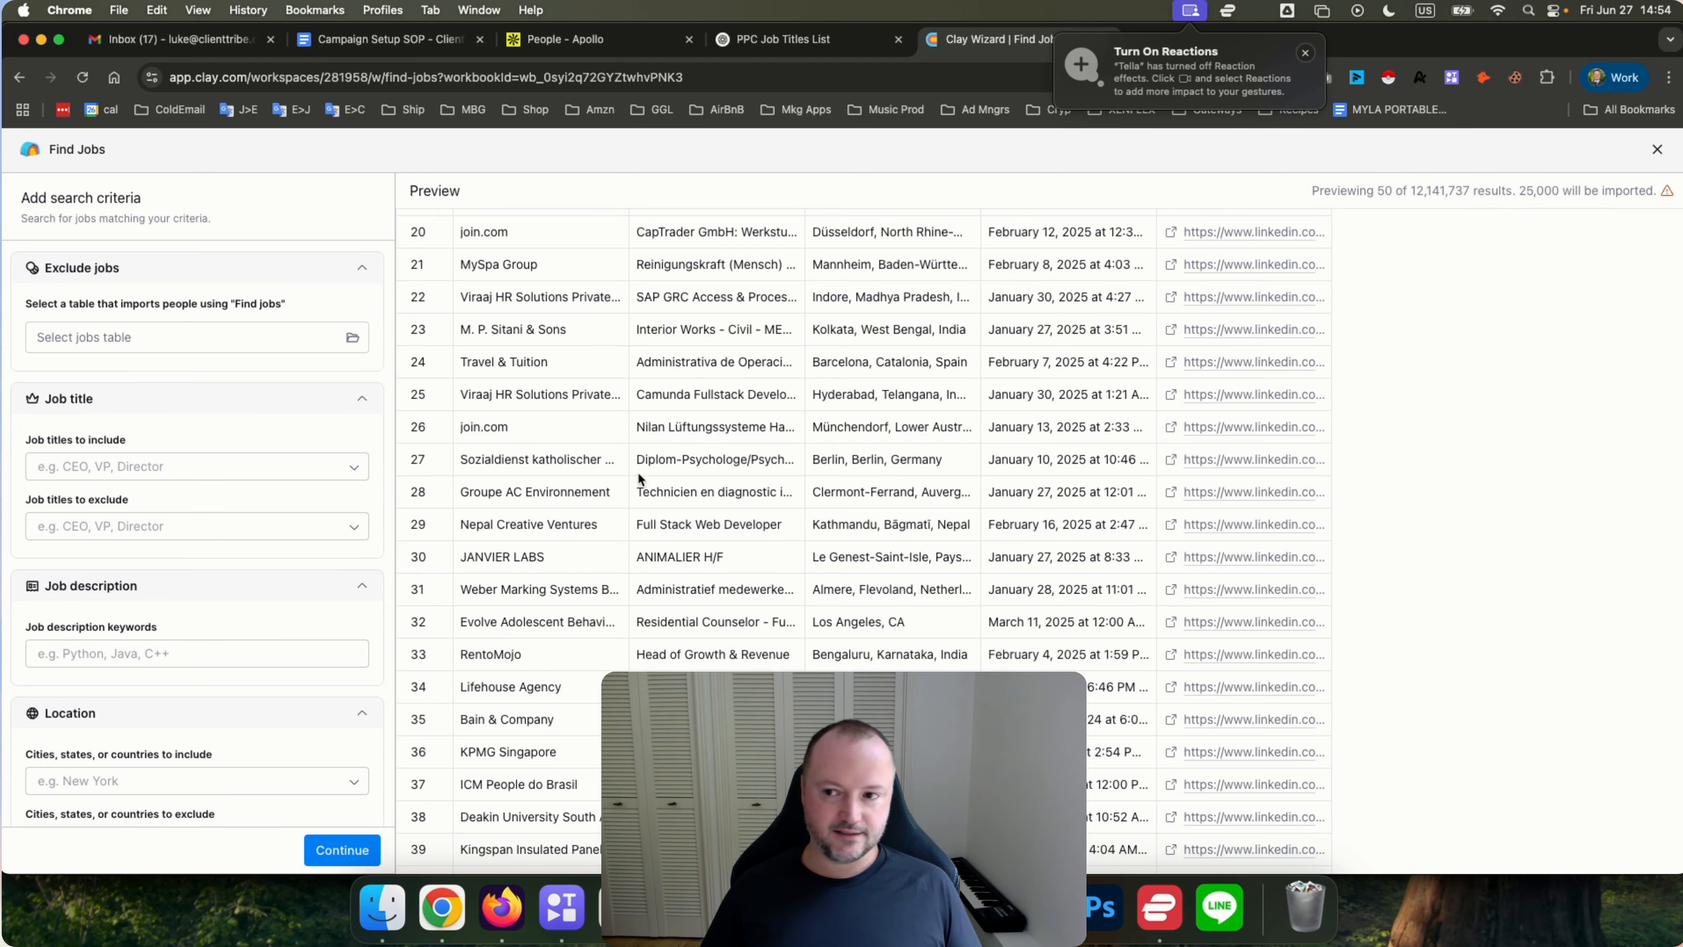
Close the Find Jobs search and open the Find companies source in the workbook.
click(1658, 148)
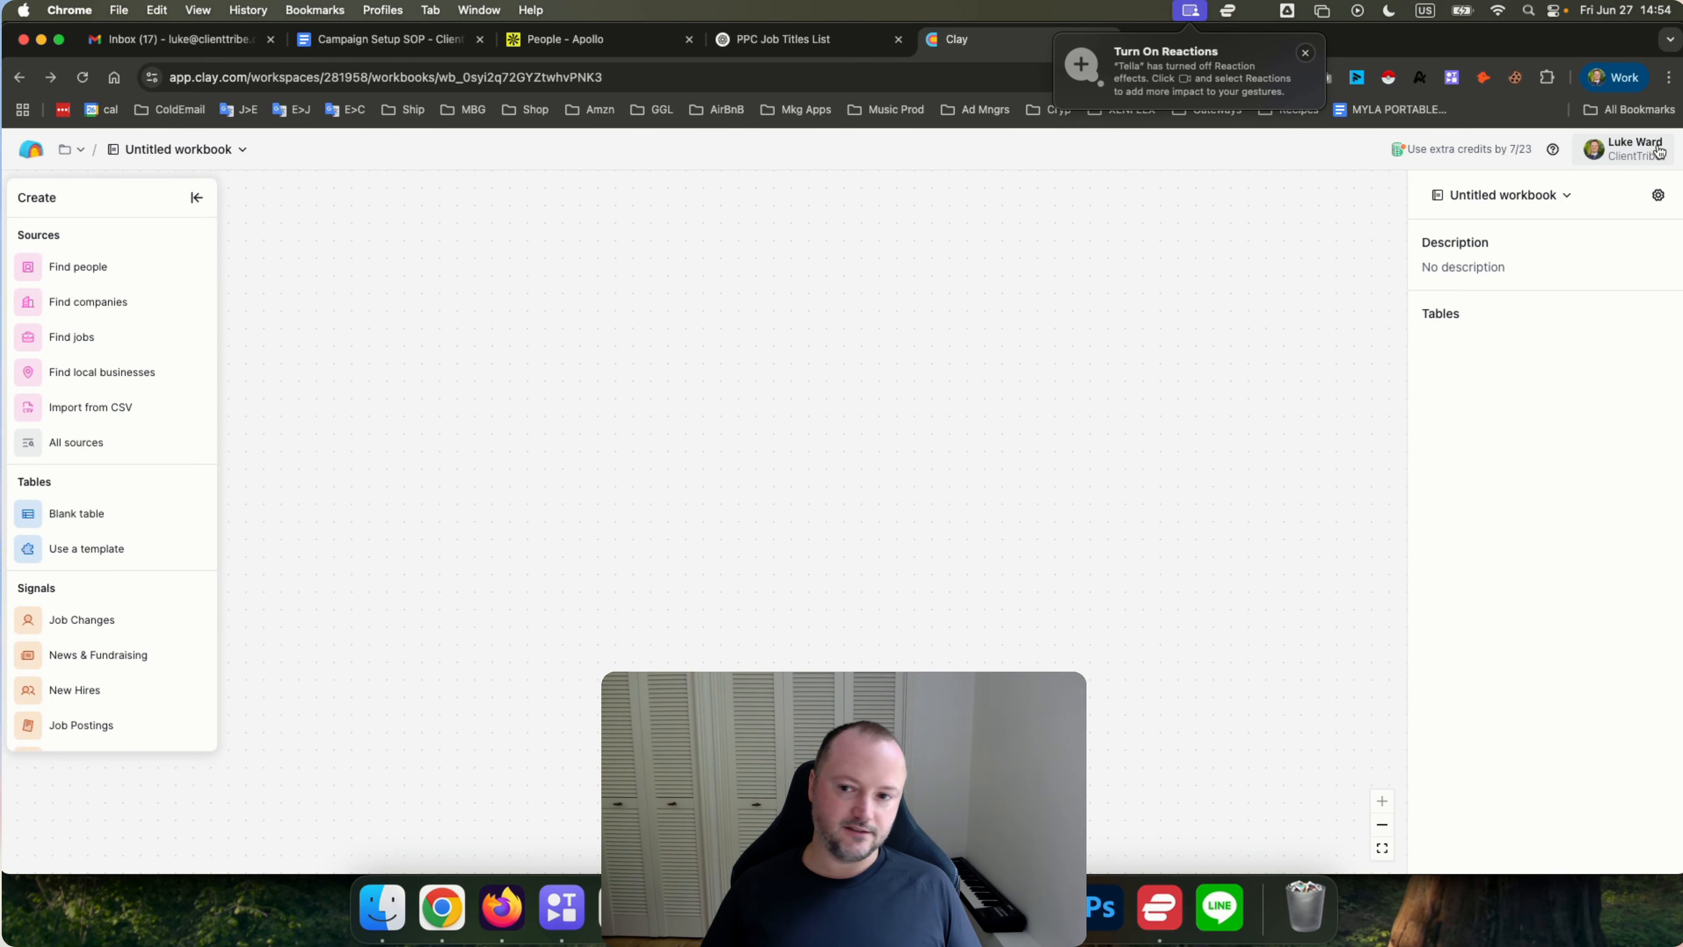
click(78, 303)
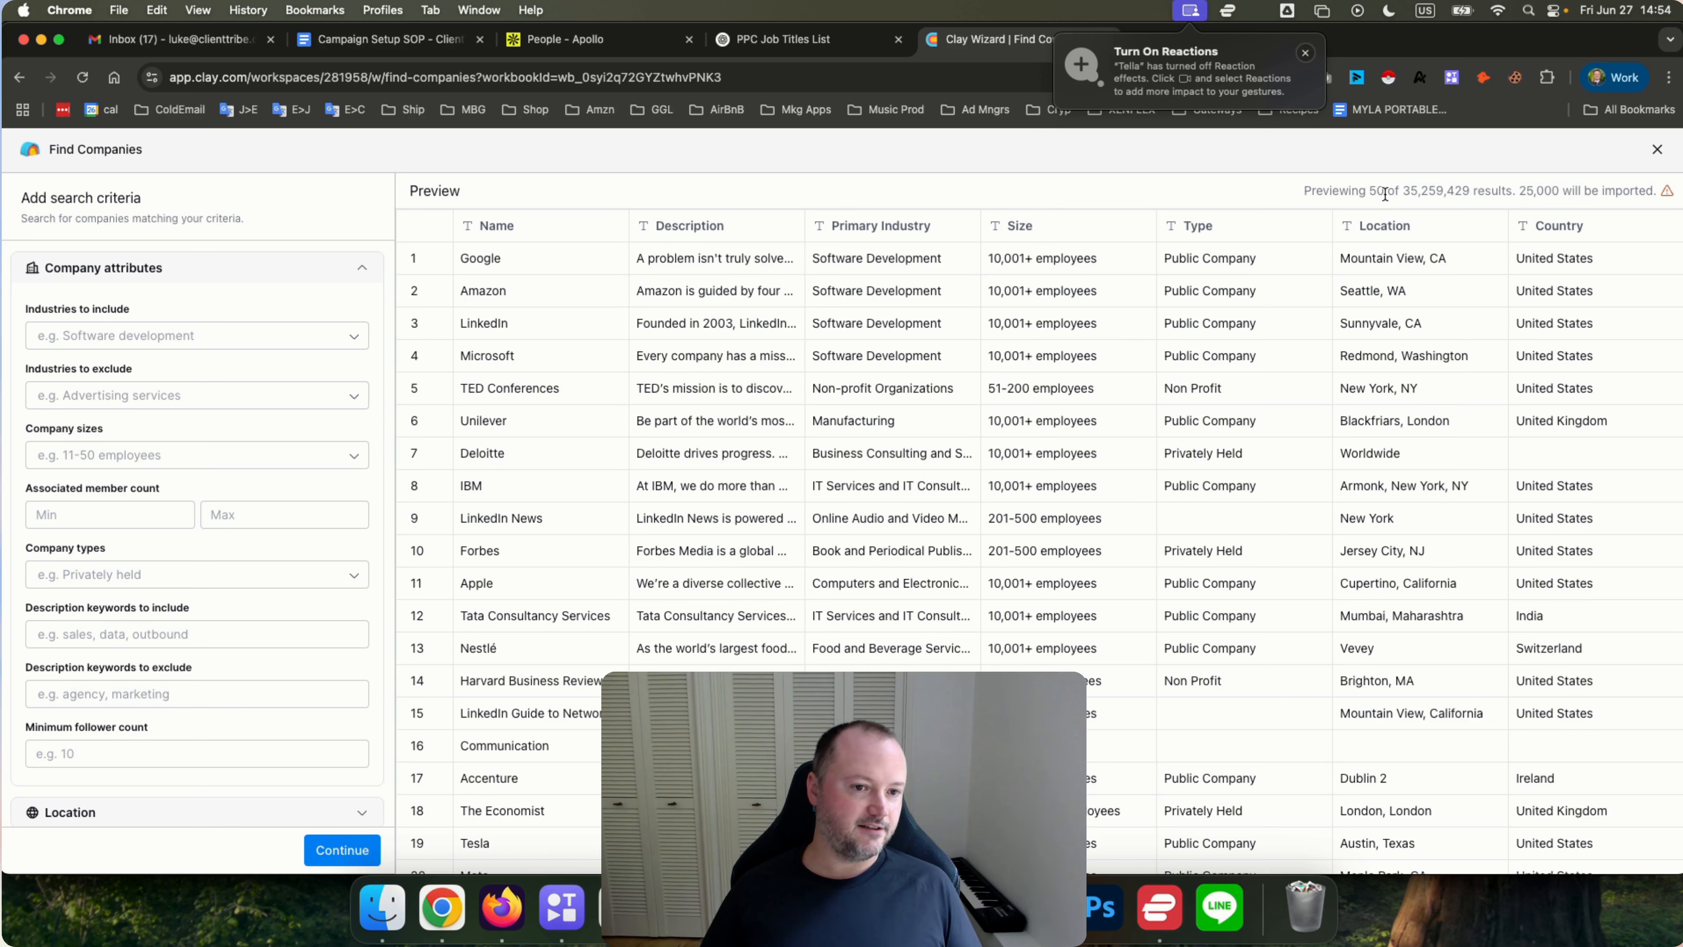
Highlight the total result count shown above the company preview.
double_click(1414, 191)
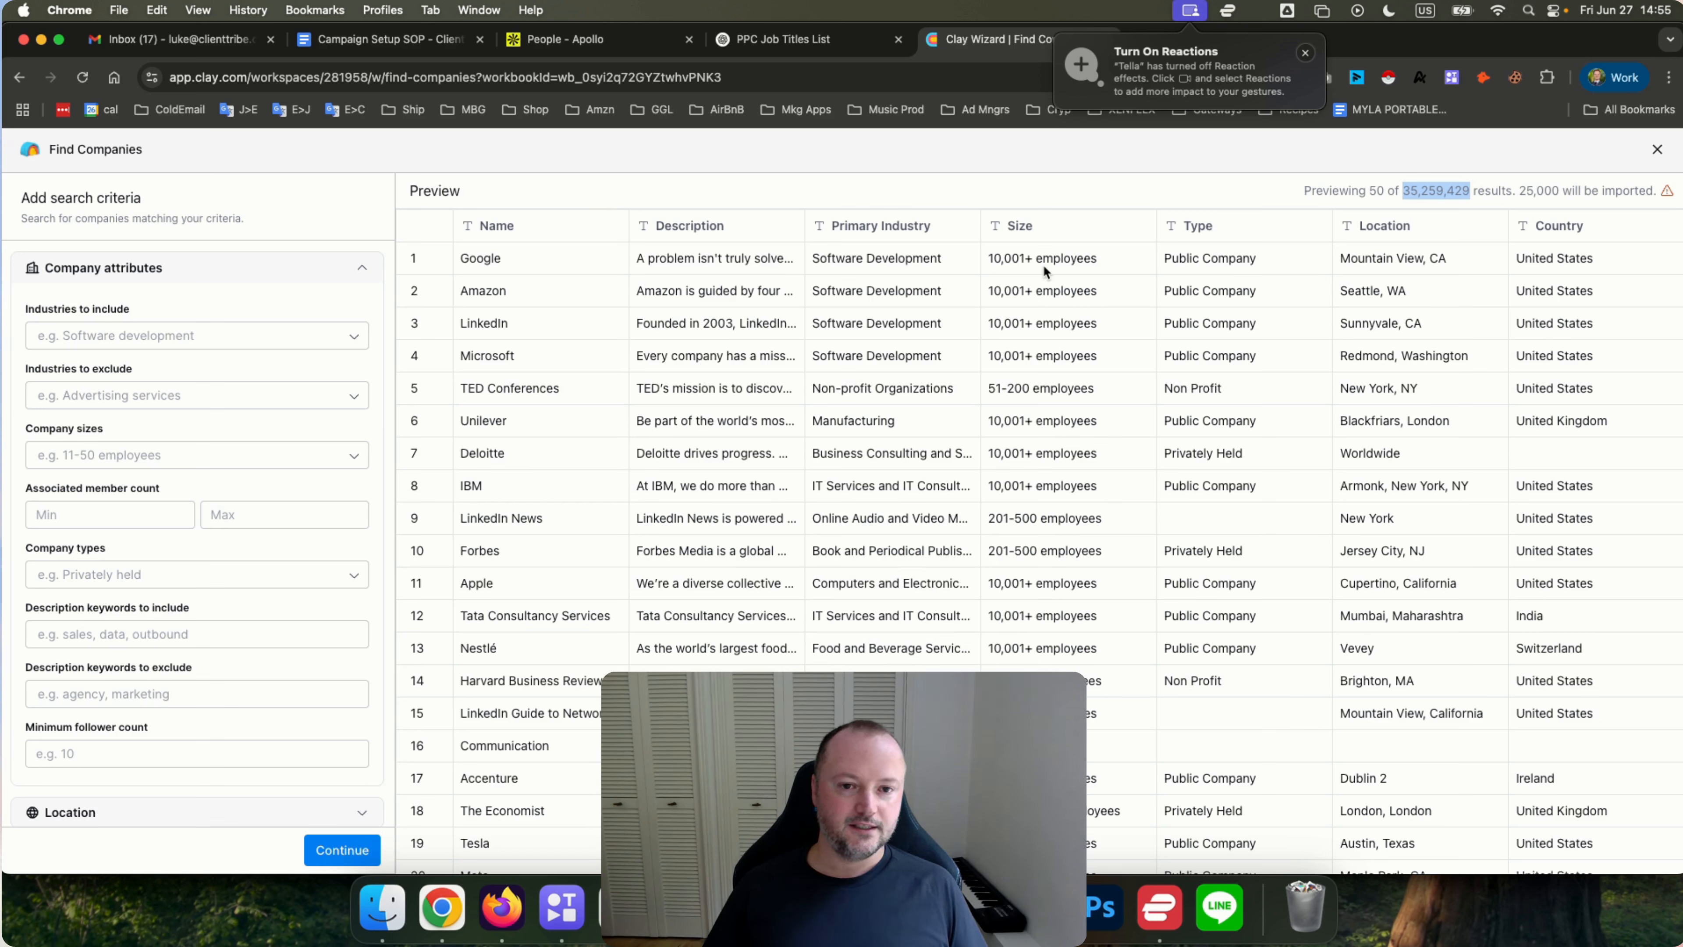
click(1256, 184)
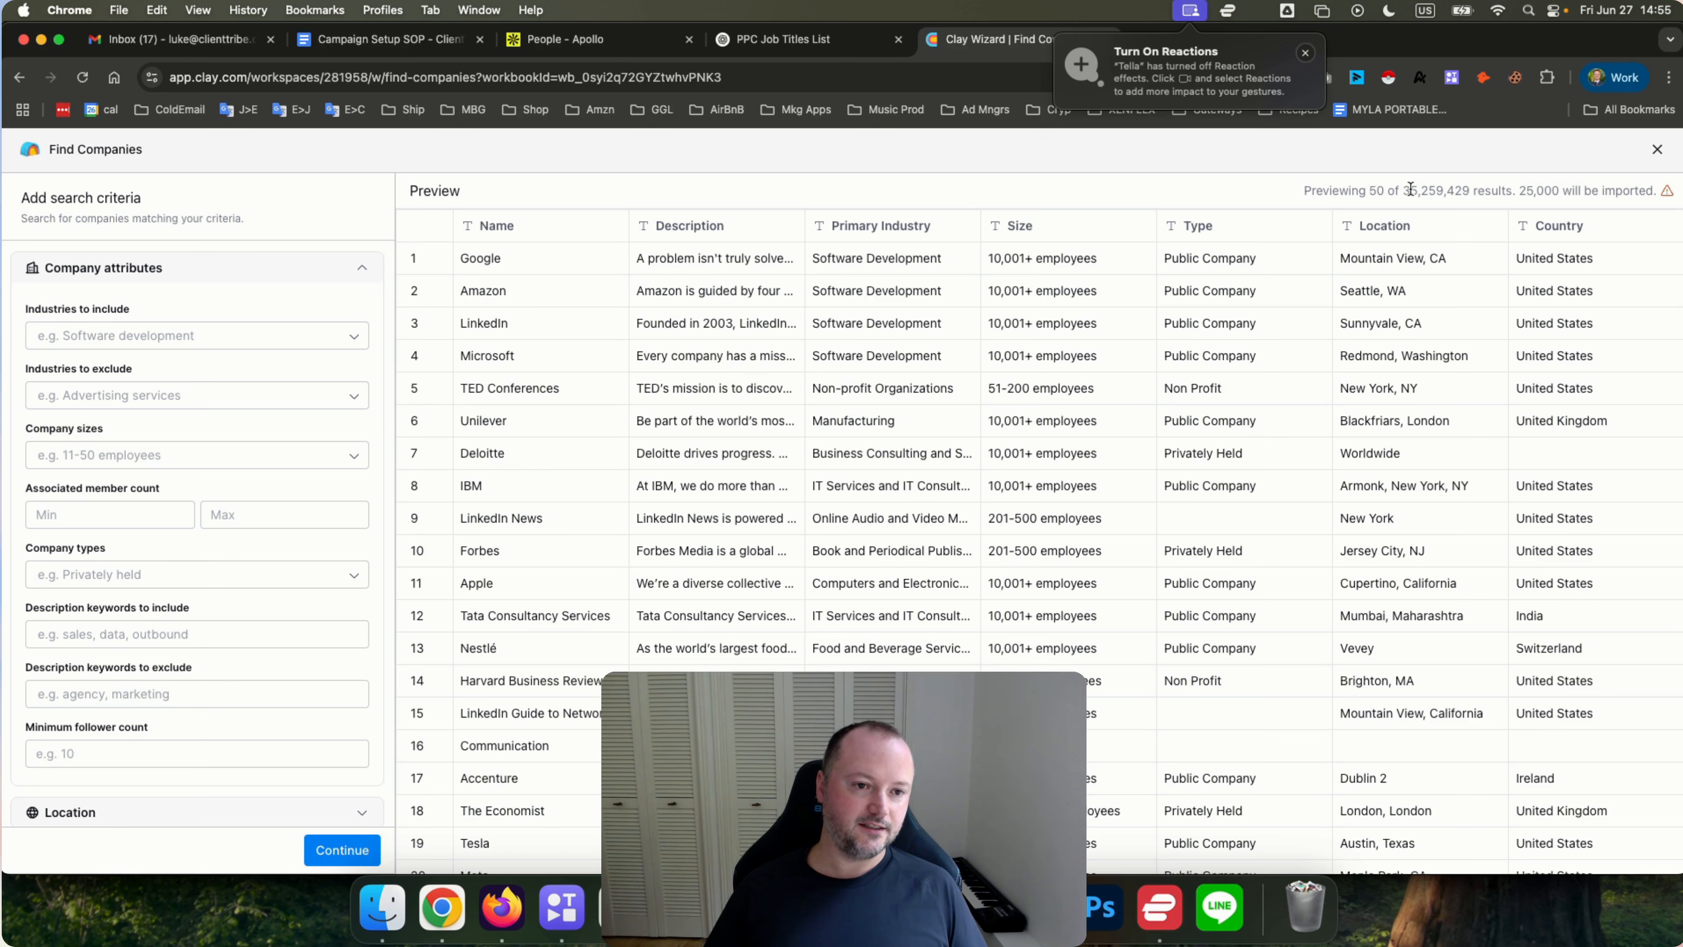
double_click(1411, 189)
click(1259, 189)
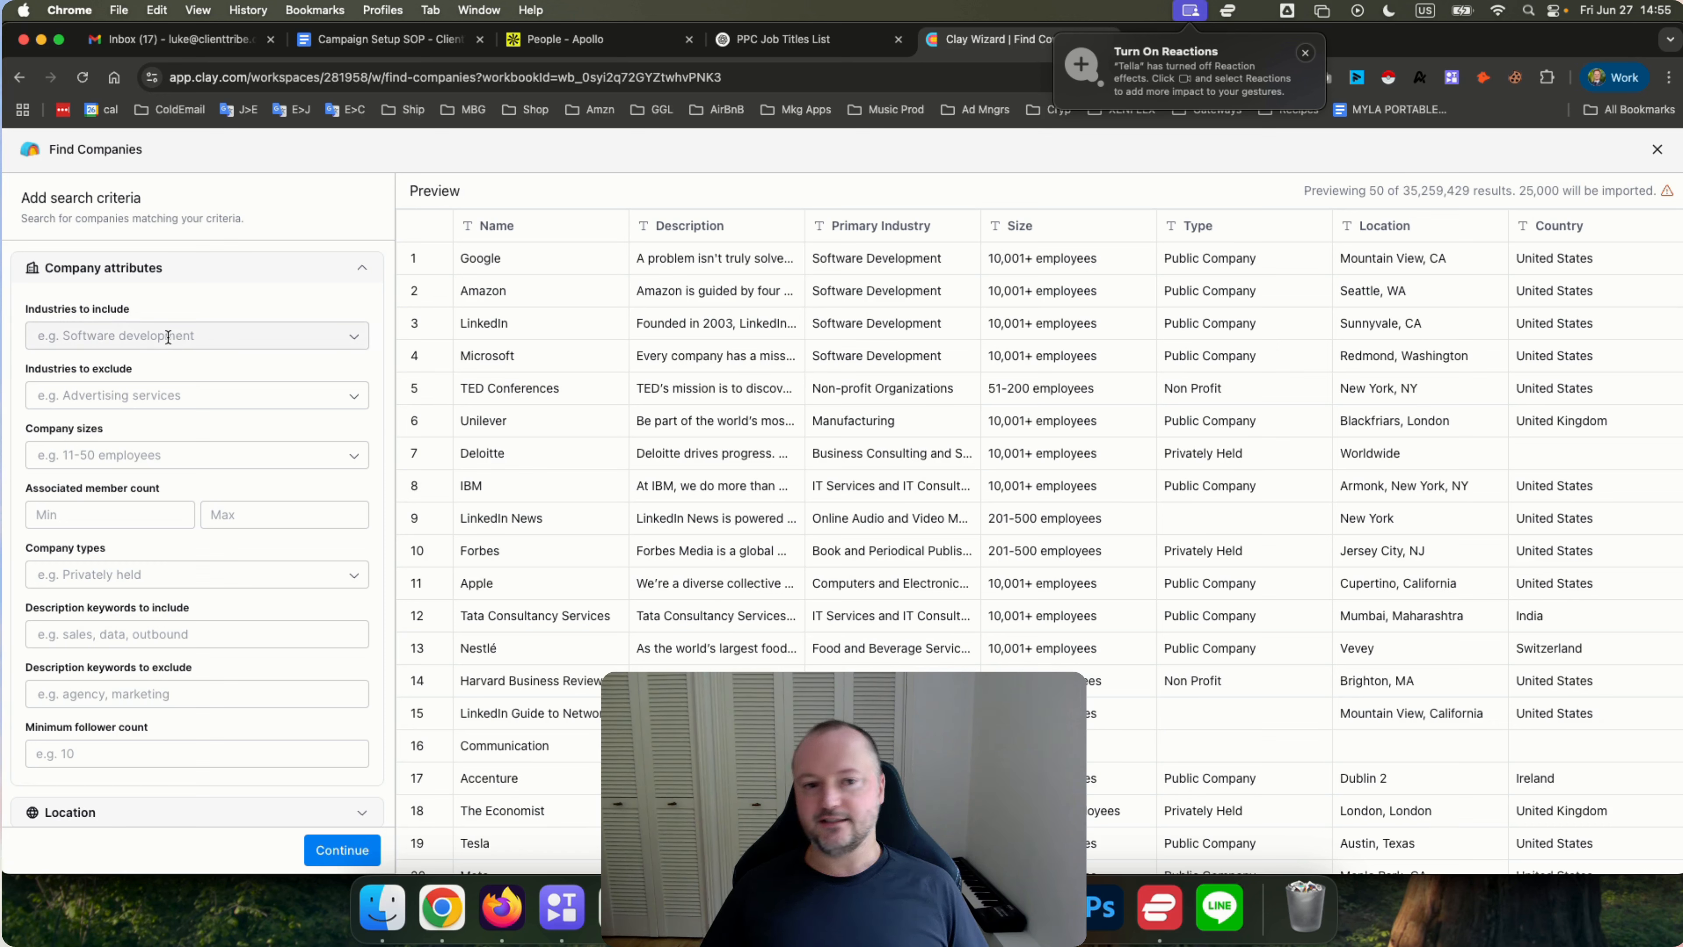
Add Software Development to the industries to include, then remove it again.
click(125, 335)
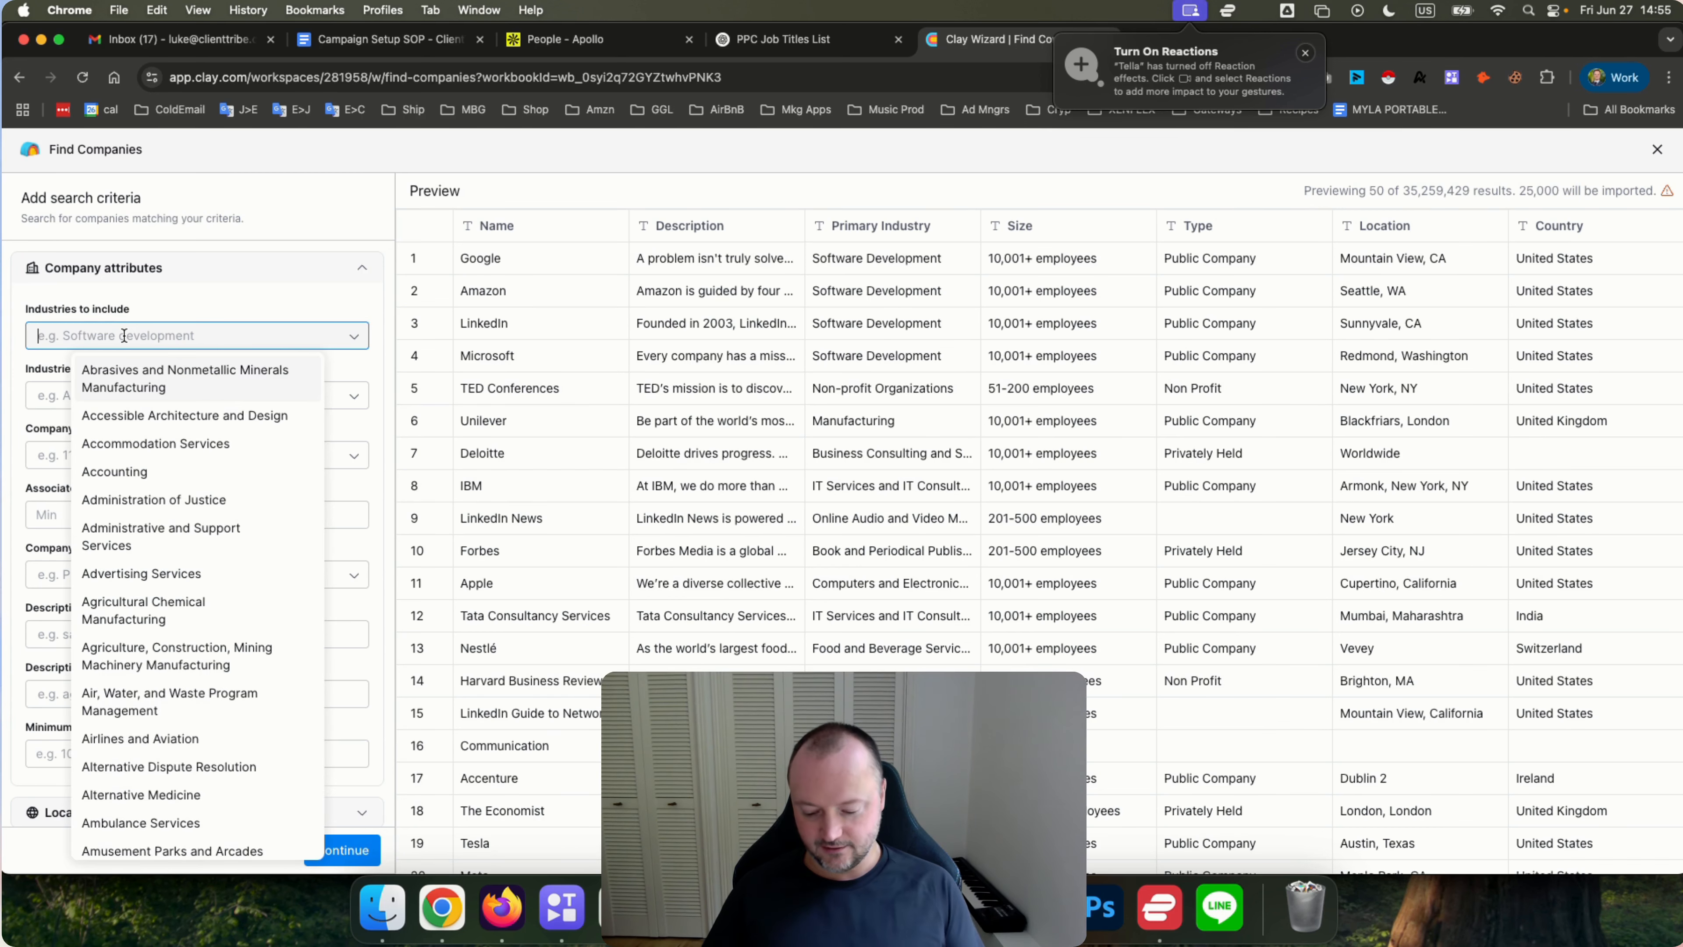
text(soft)
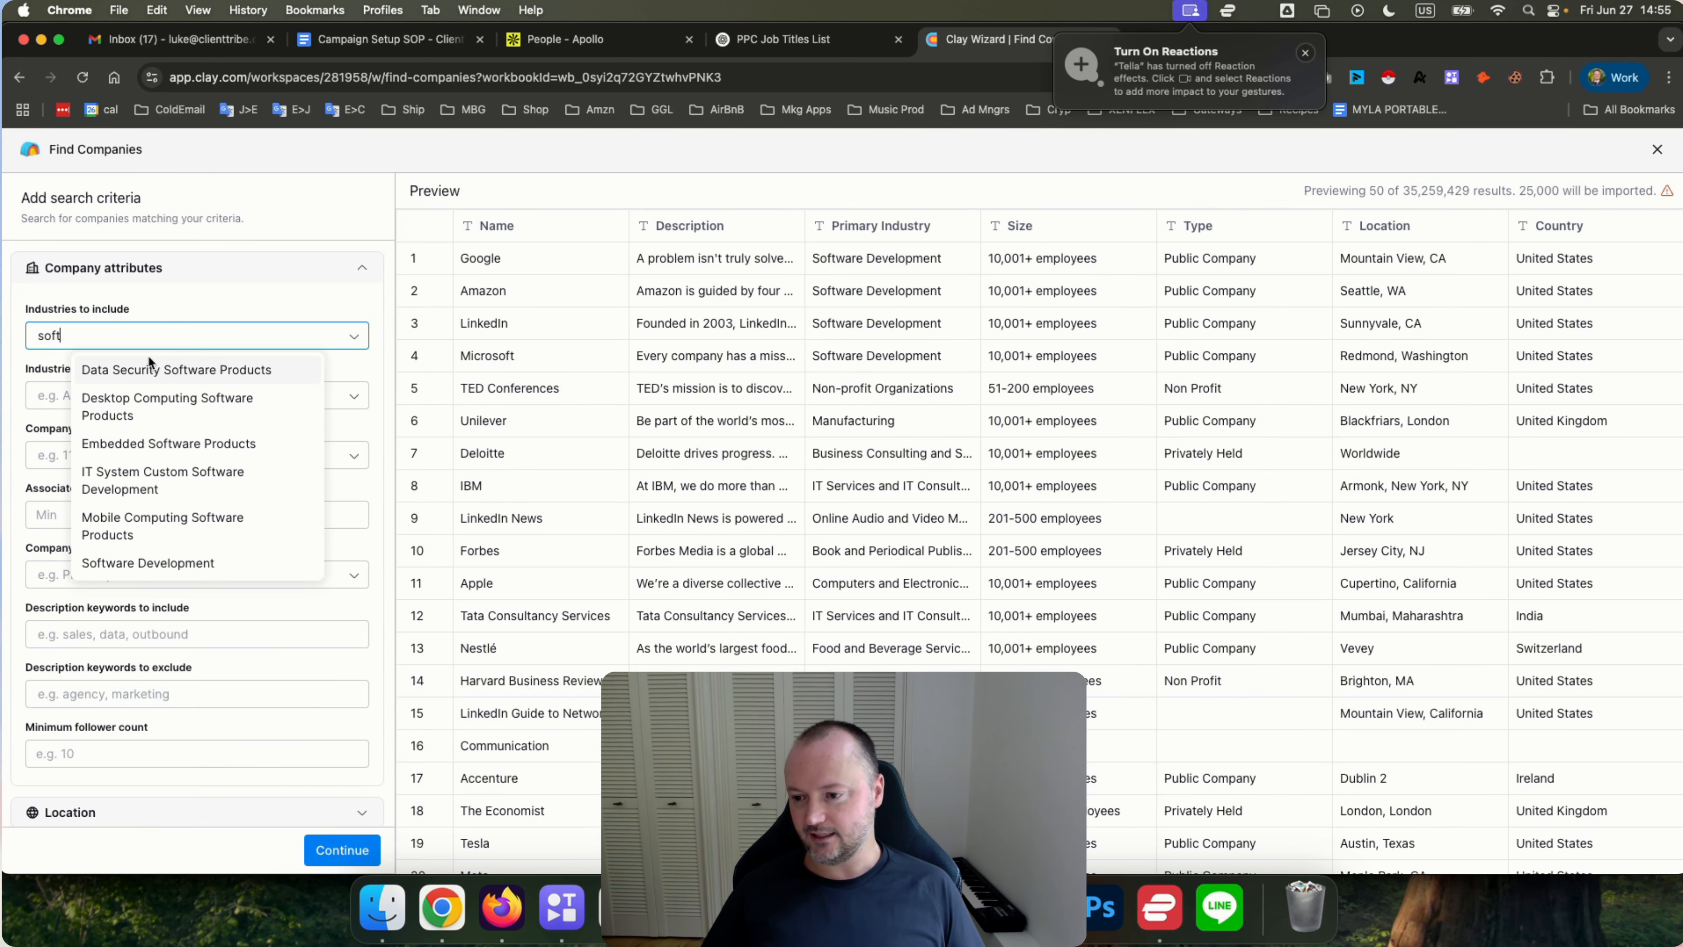
click(194, 565)
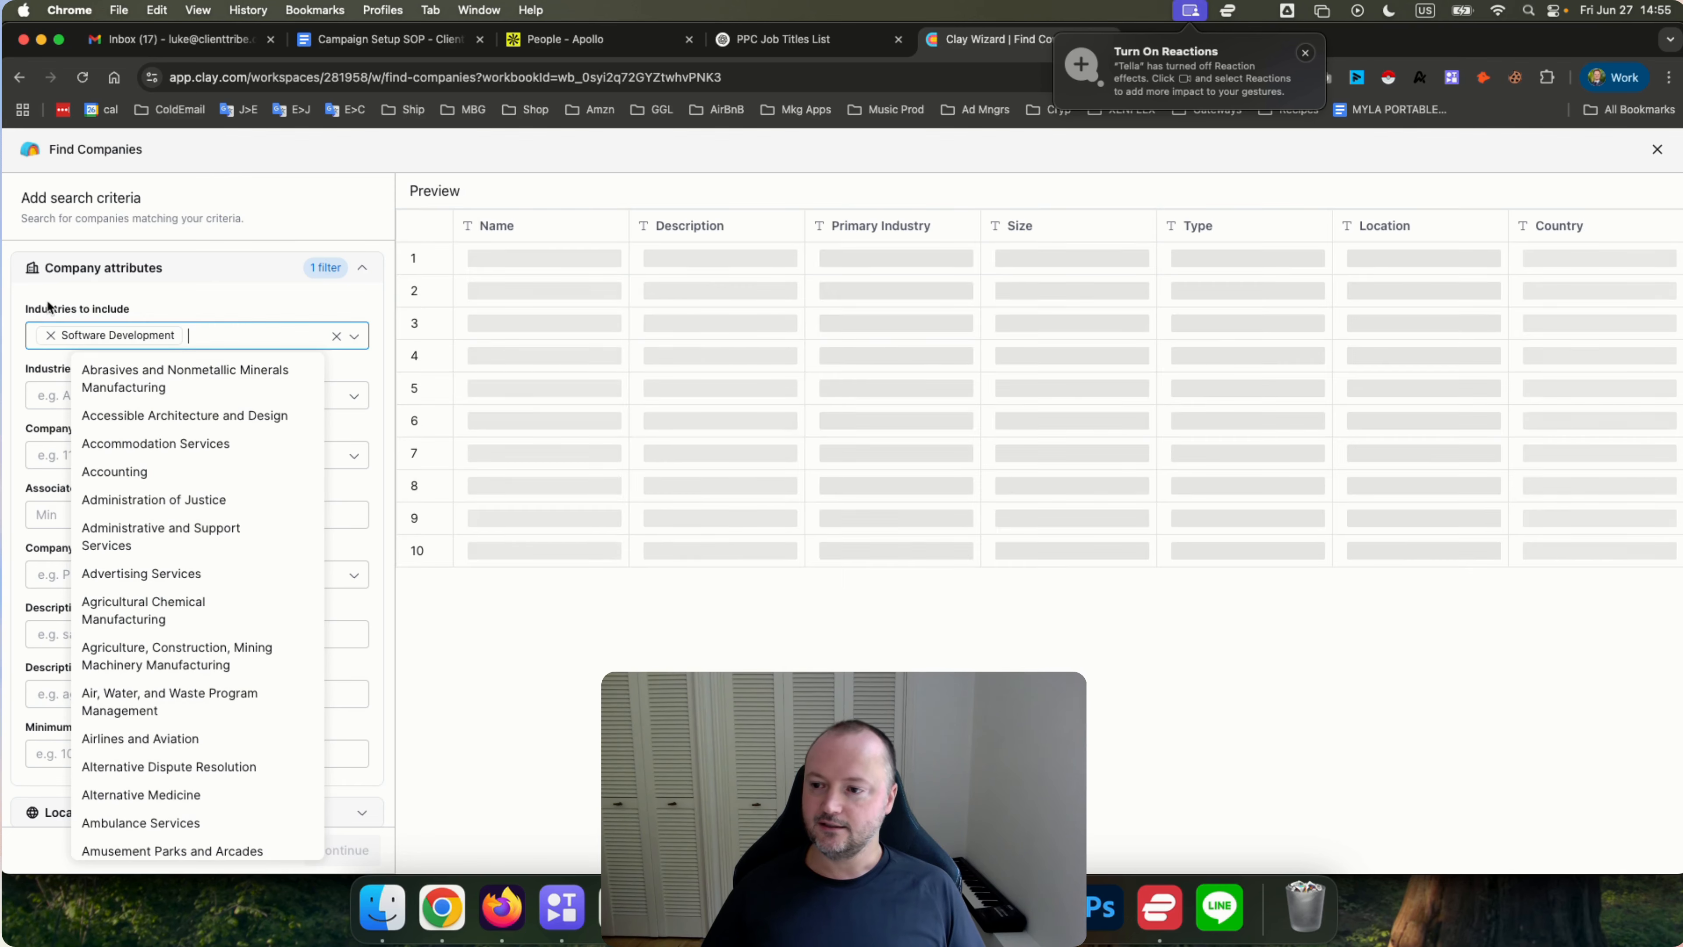
click(50, 336)
Add Automation Machinery Manufacturing to the industries to include.
click(165, 336)
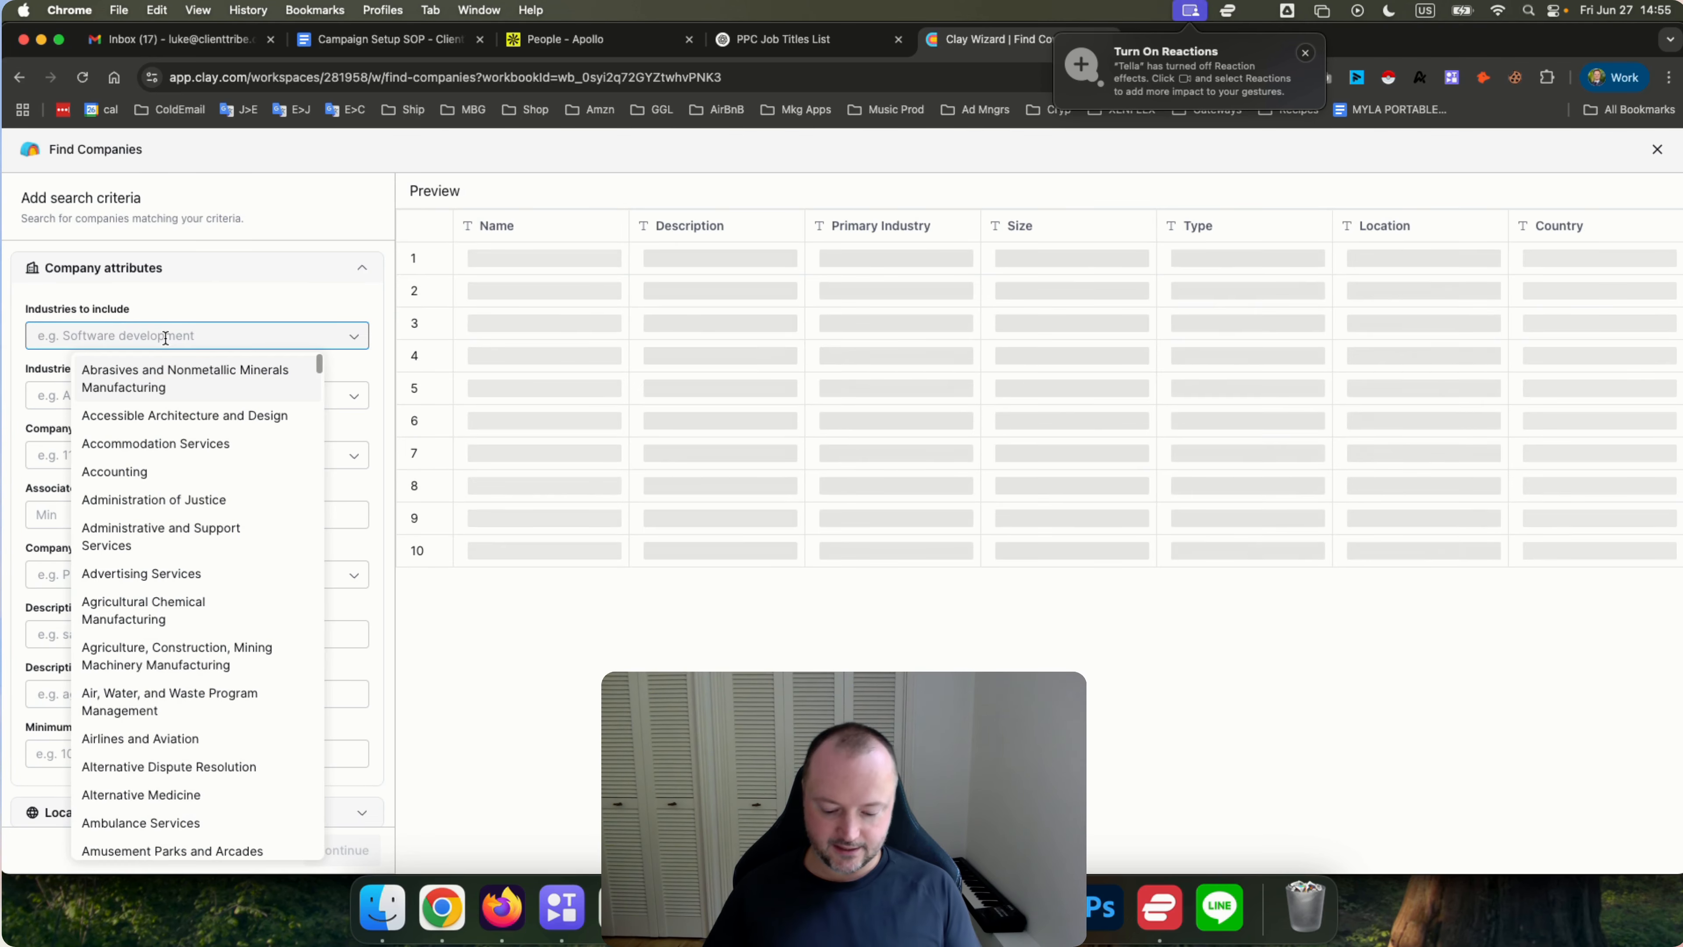
text(manu)
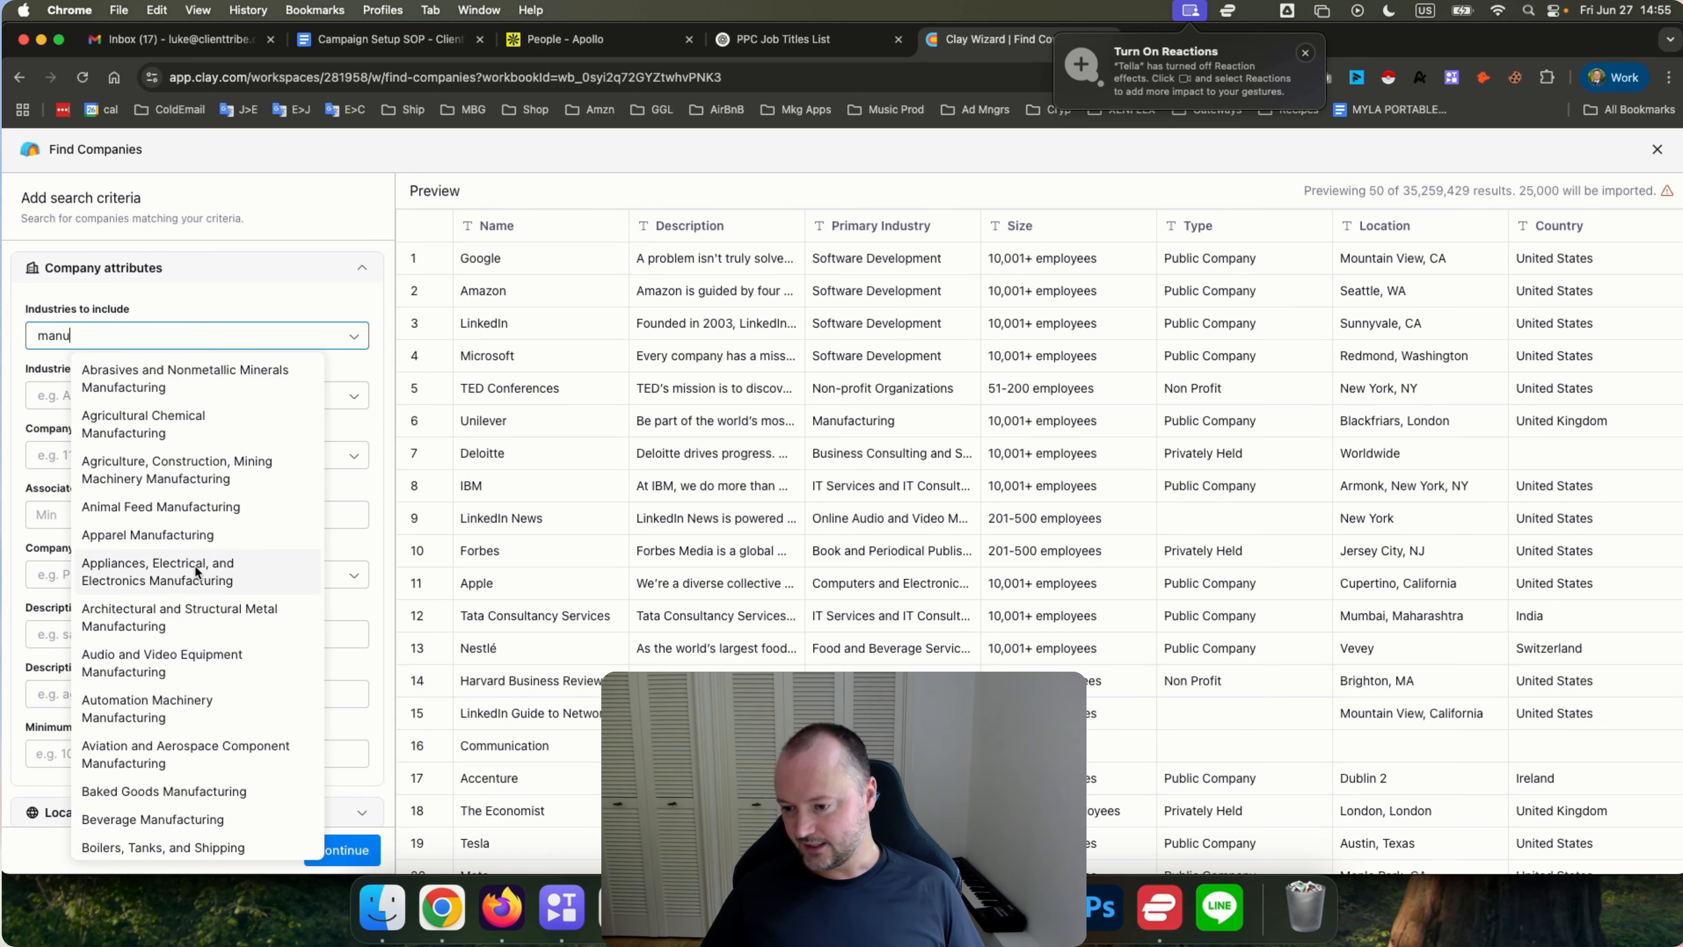
scroll(194, 564, down, 1)
click(198, 675)
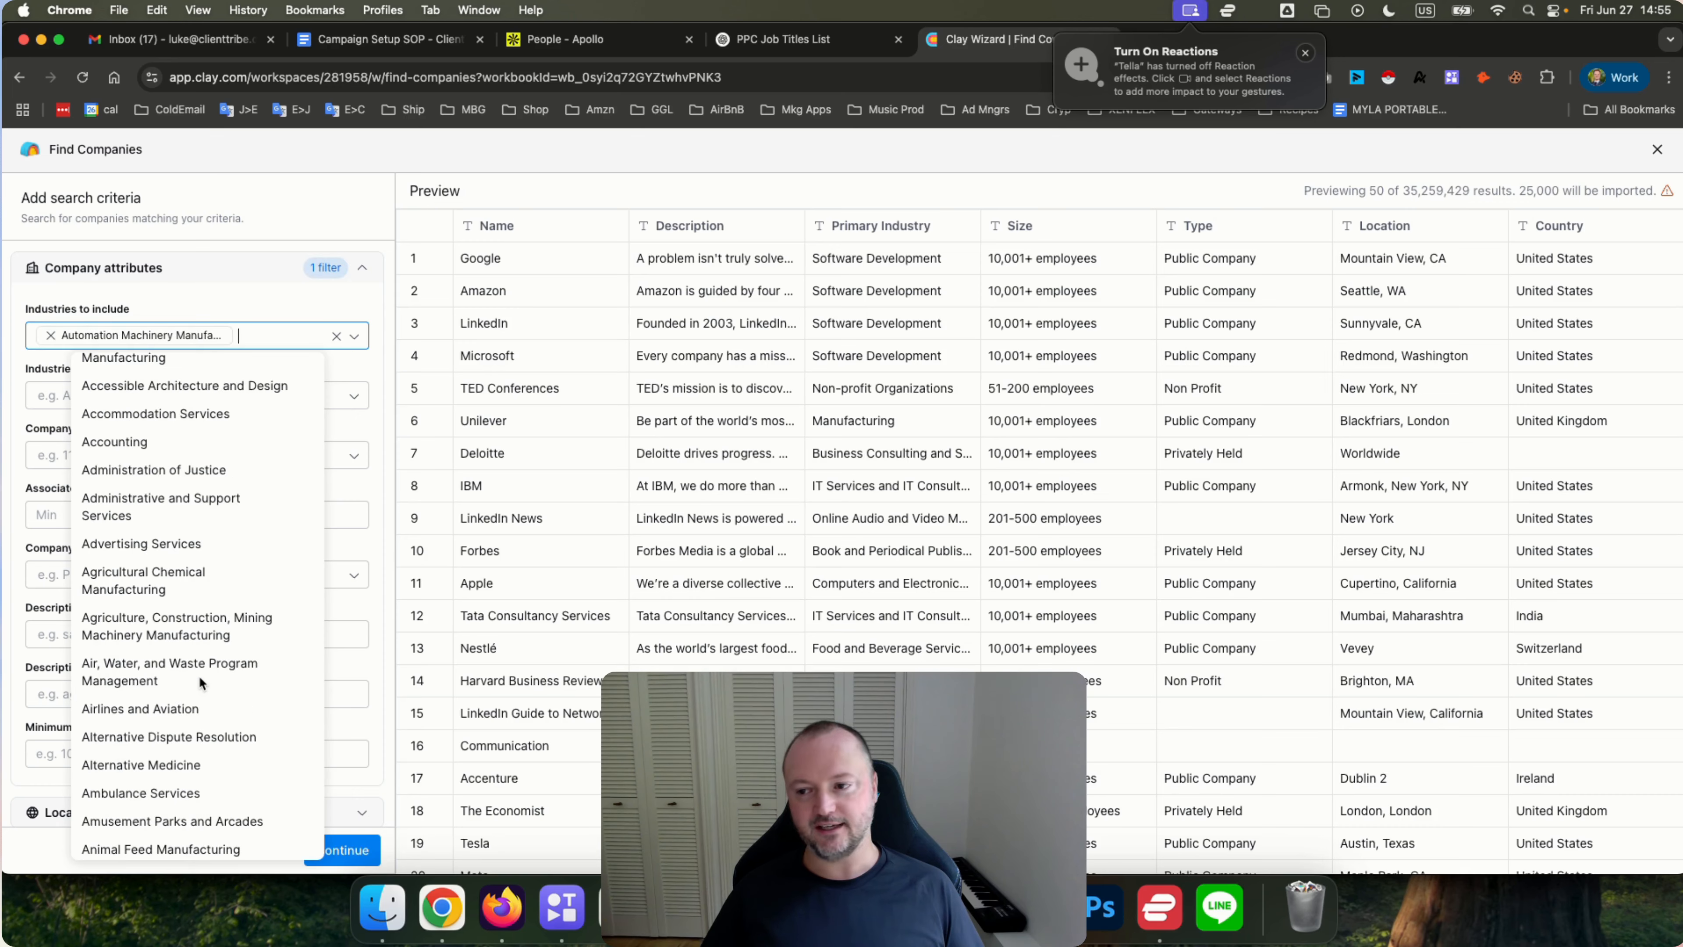
click(214, 304)
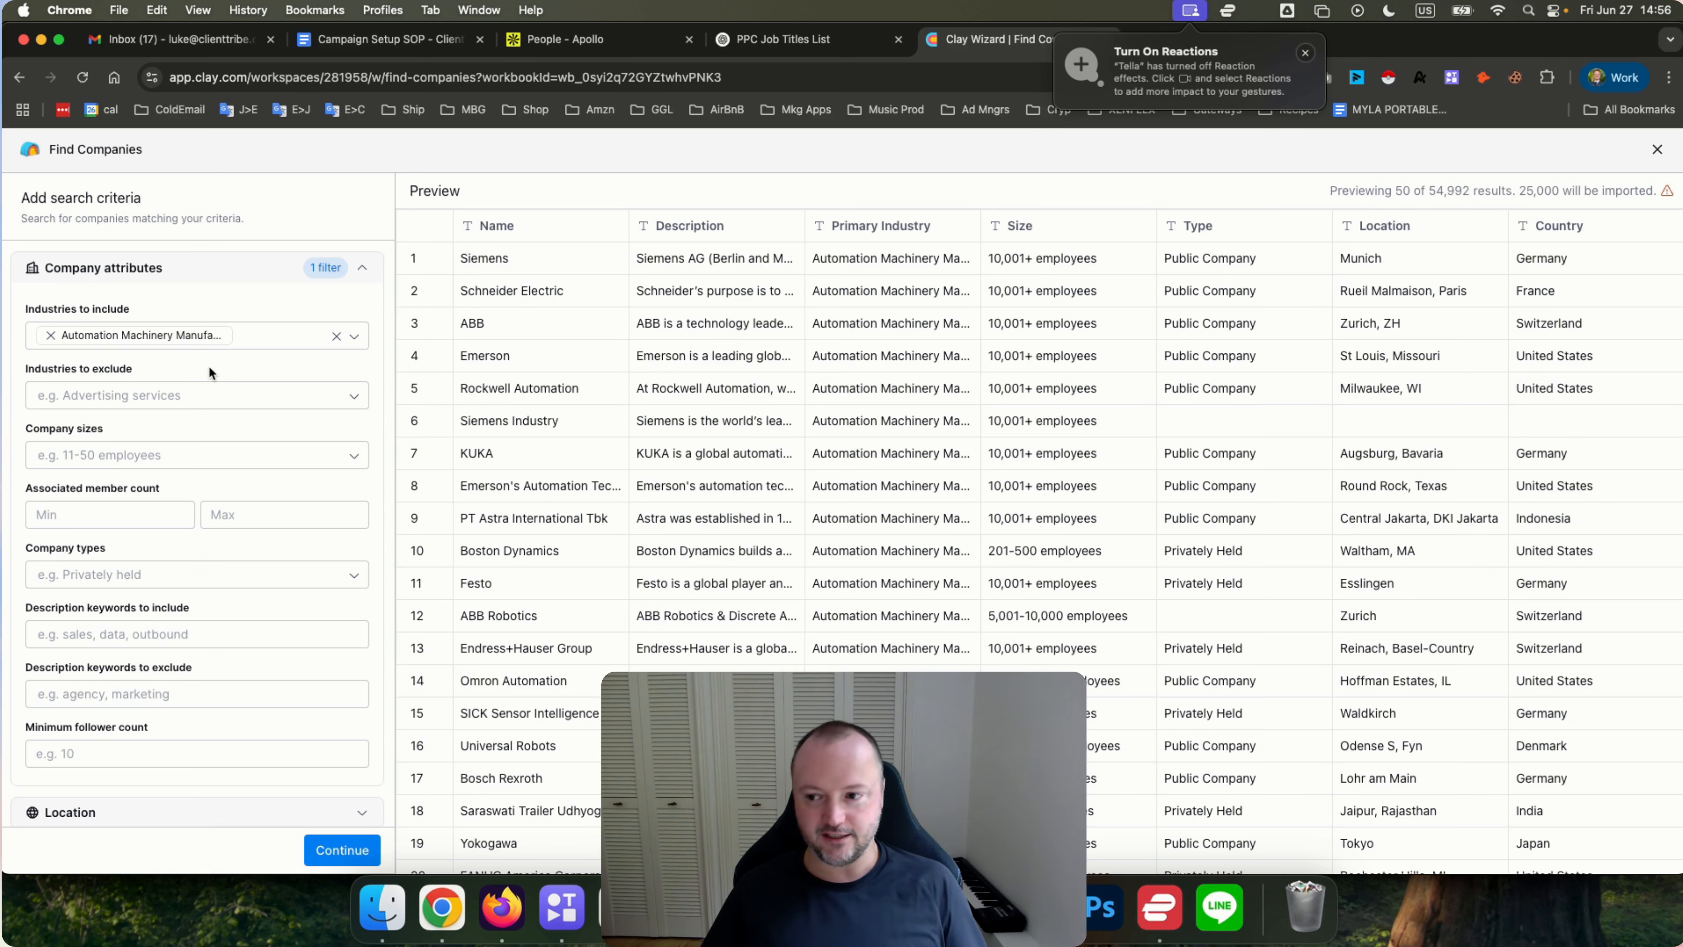
Exclude the Software Development, Desktop Computing Software Products and Embedded Software Products industries.
click(80, 406)
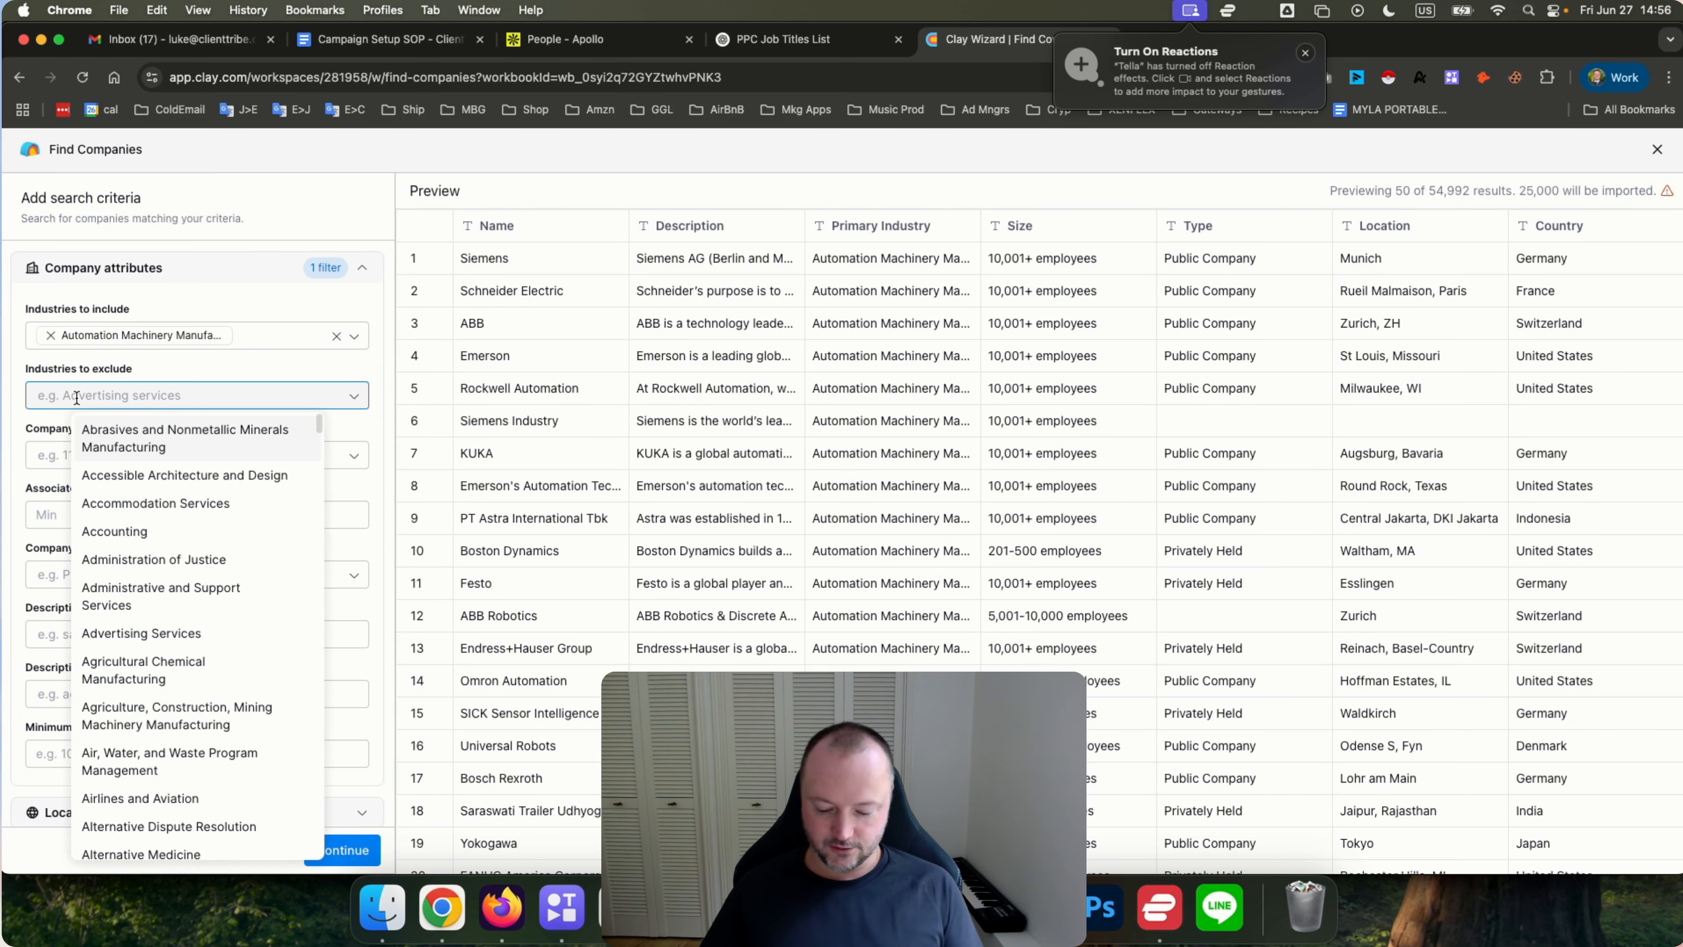
text(soft)
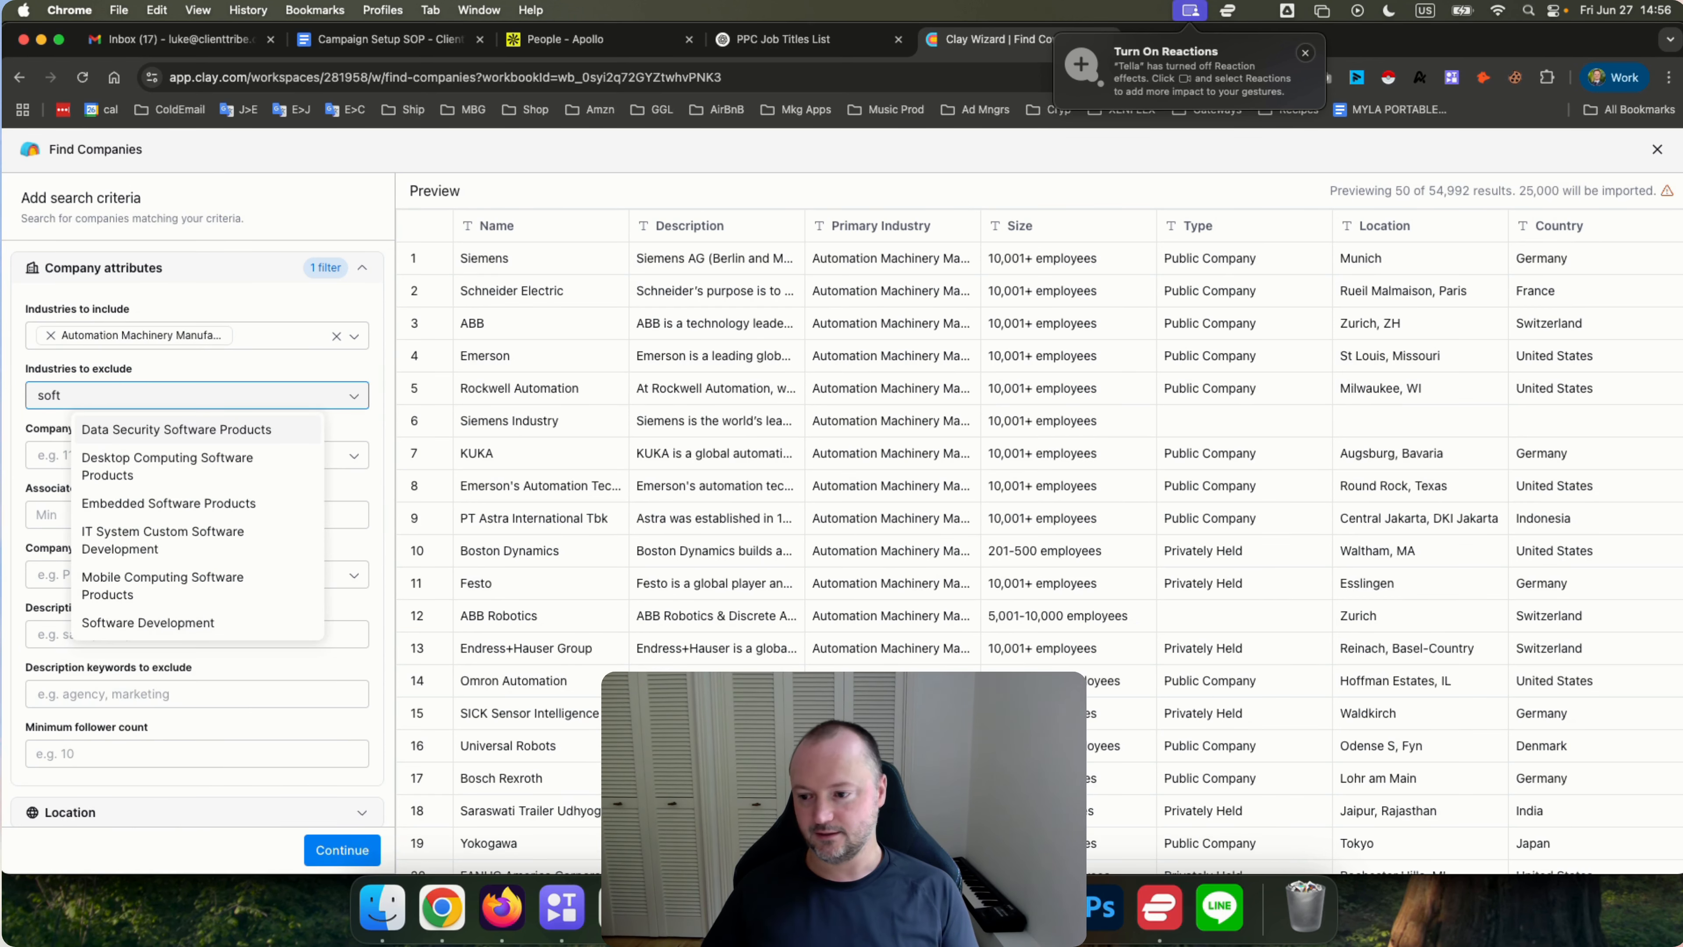
click(149, 624)
text(sof)
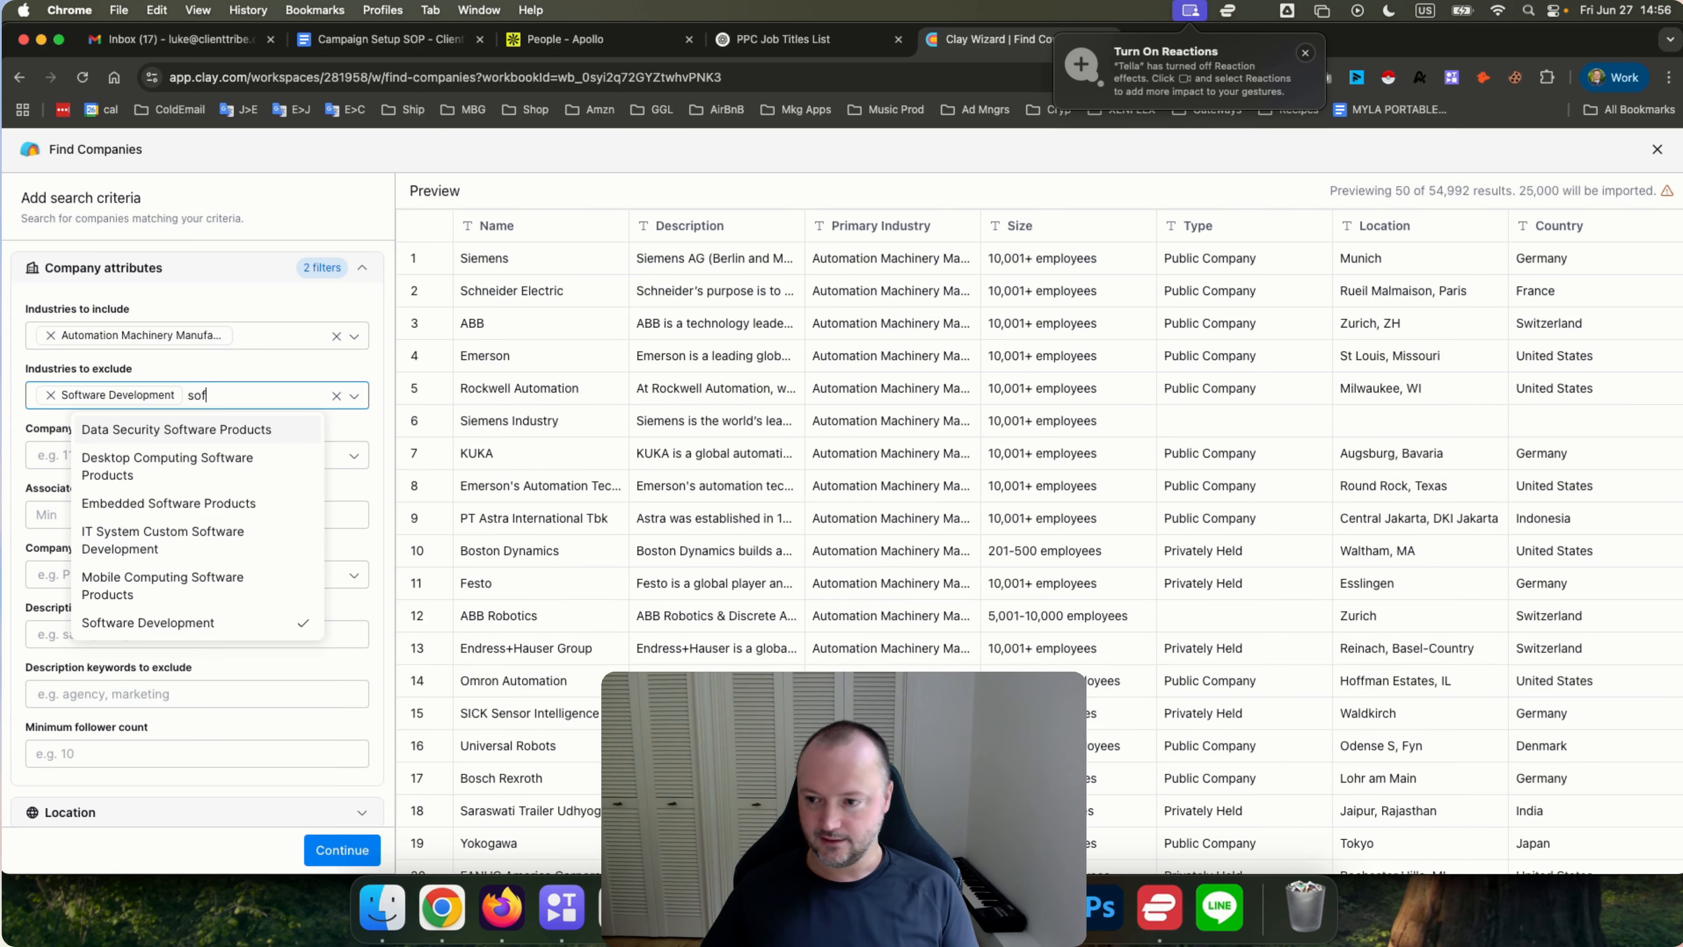
click(169, 467)
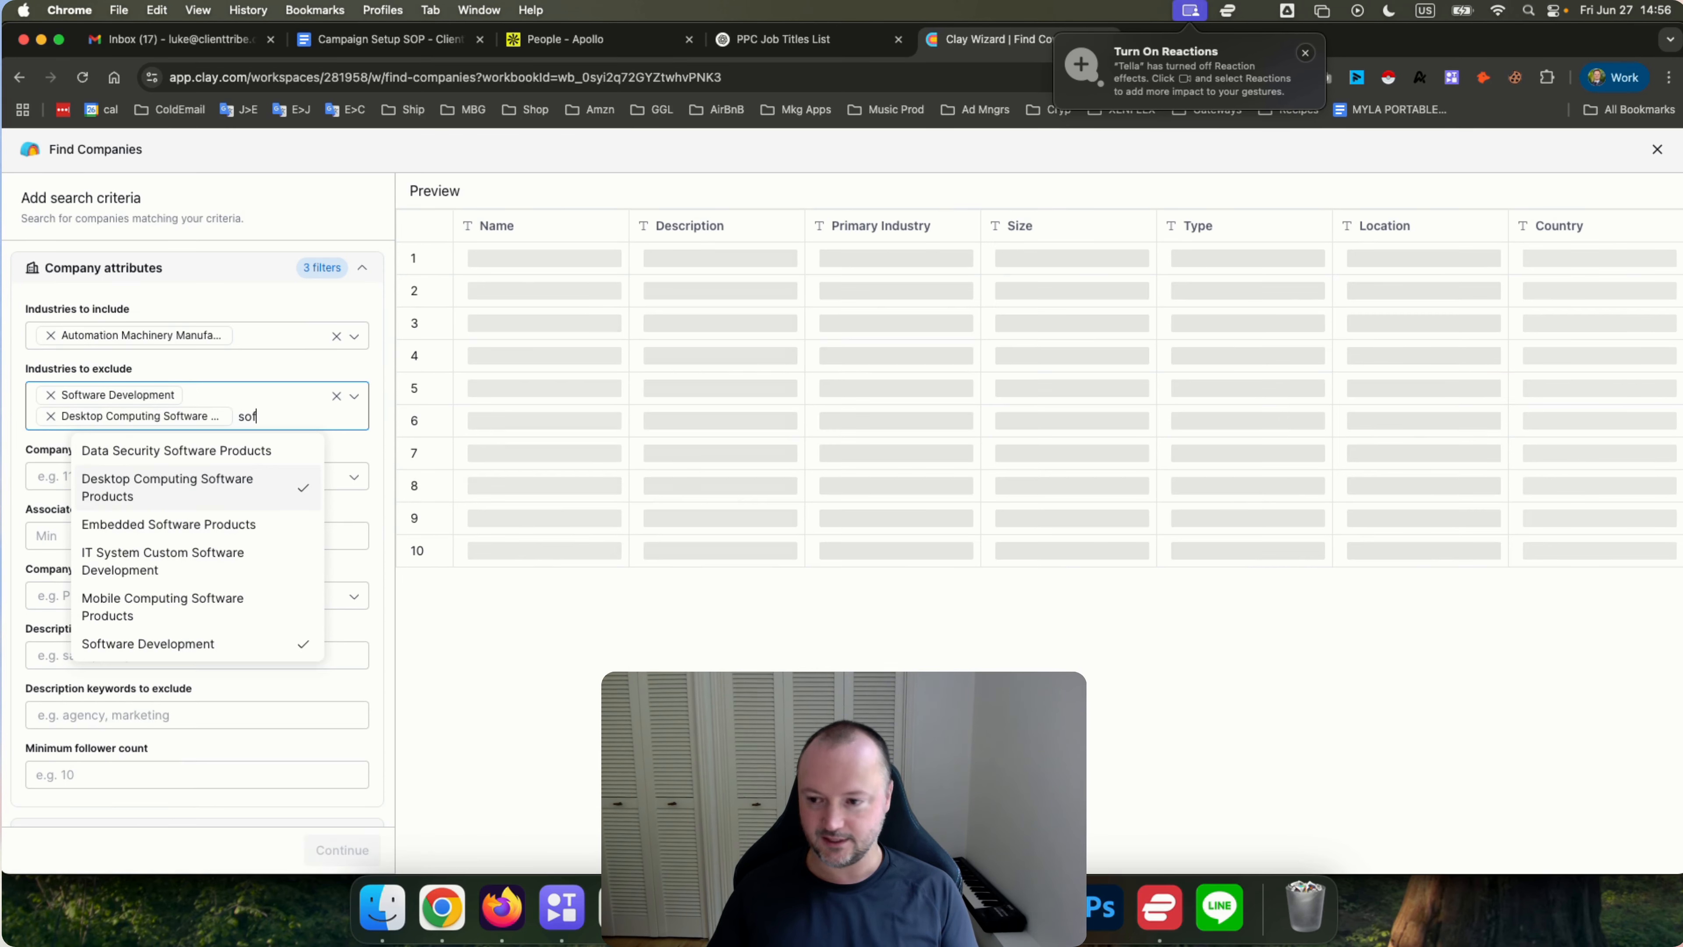
click(185, 524)
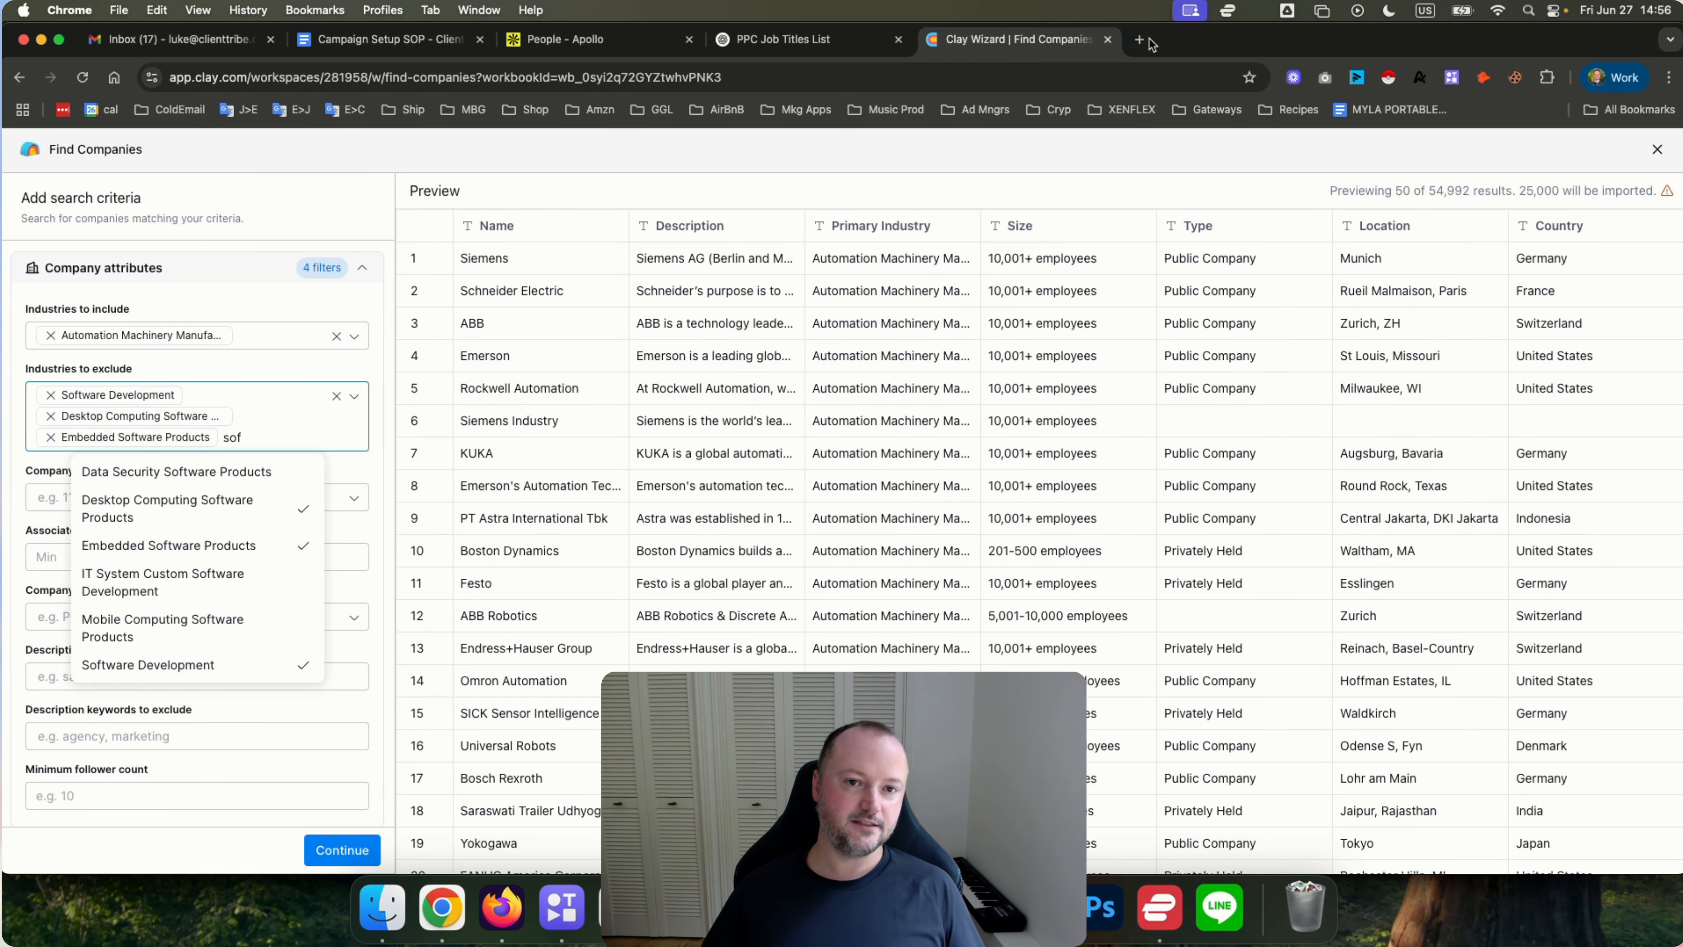
Open ChatGPT in a new tab and ask which industries serving automation machinery manufacturing companies in Clay should be excluded.
click(1139, 40)
text(chatgp)
key(Return)
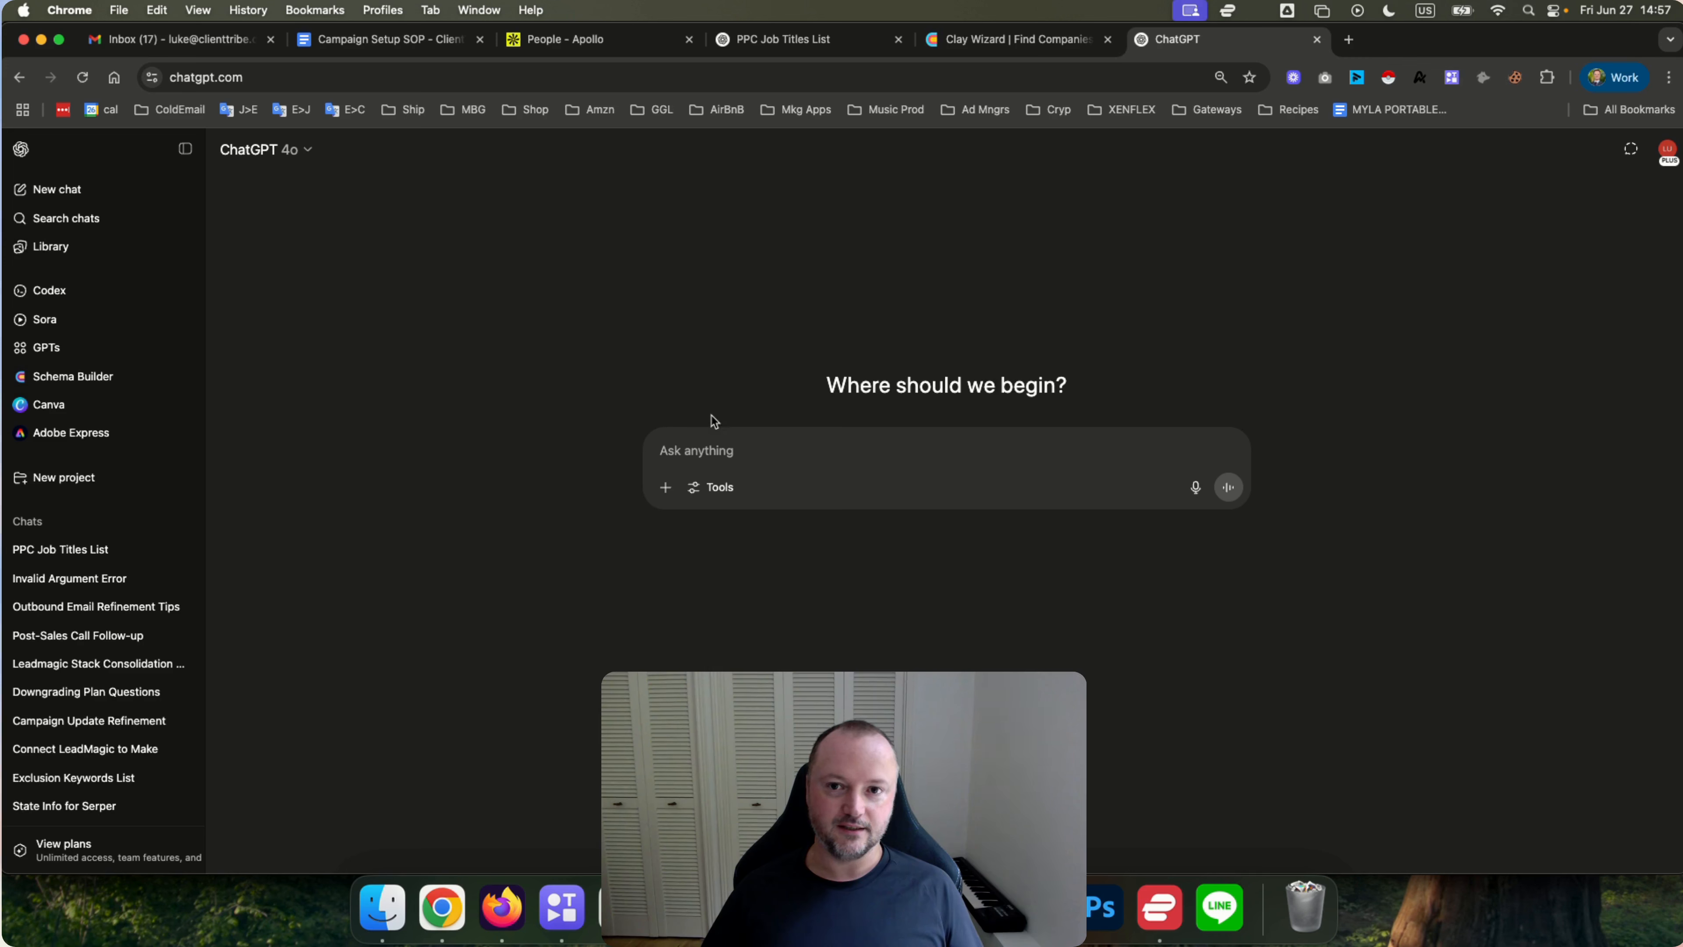
click(711, 445)
text(targeting au)
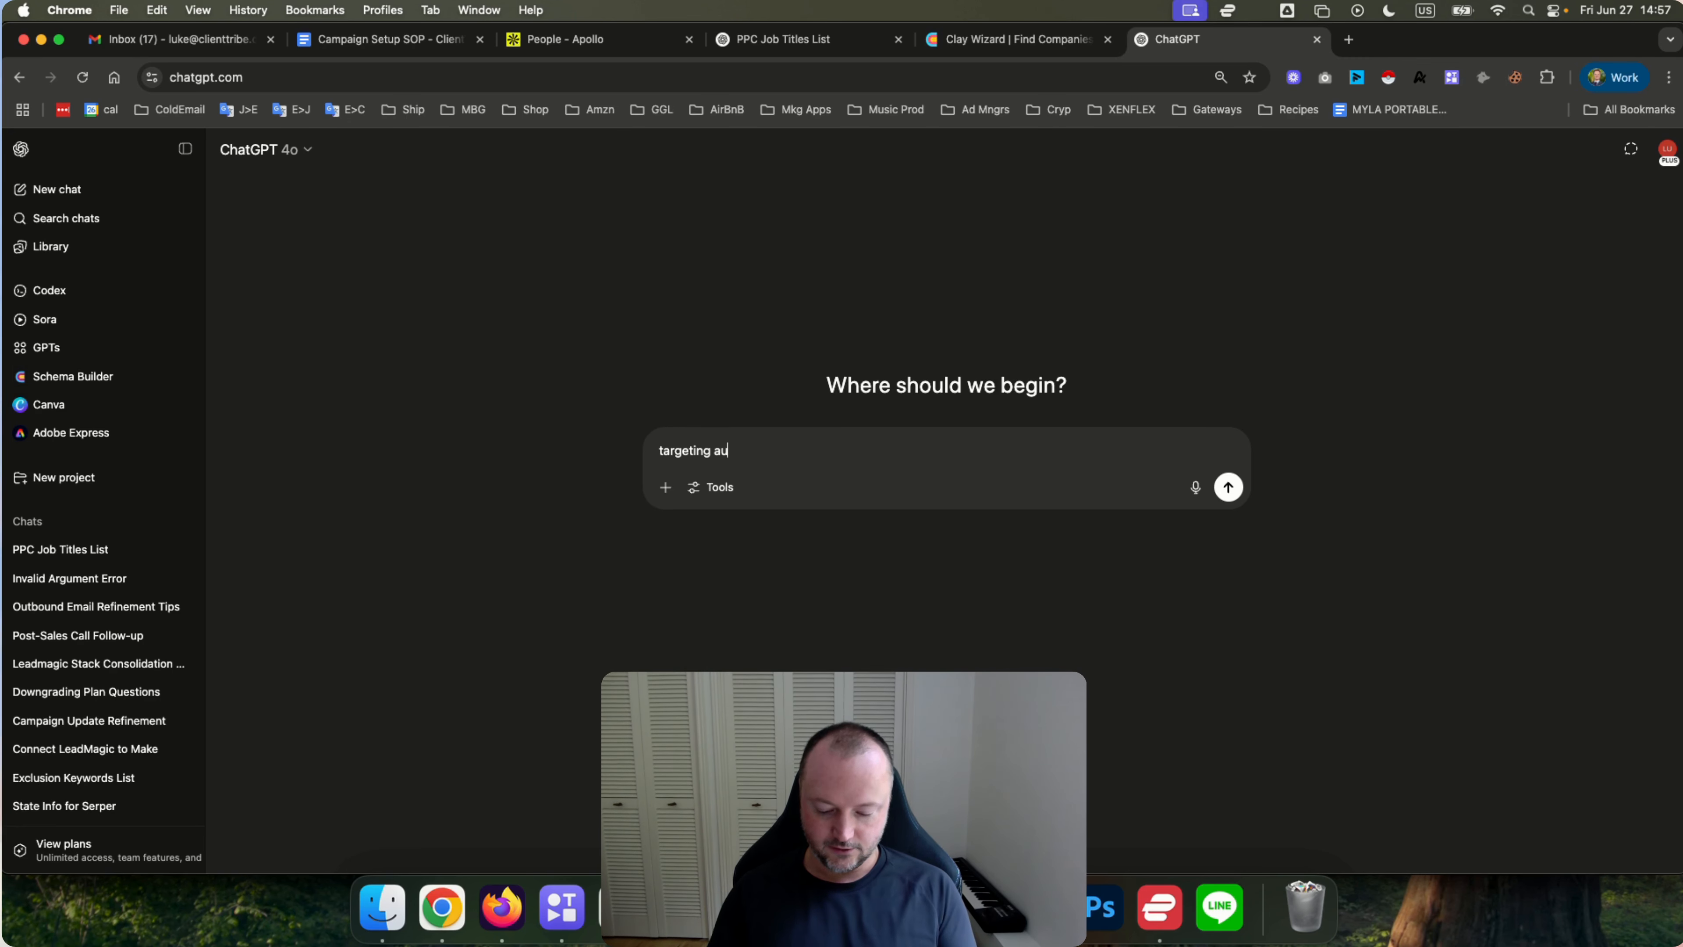
text(tomation machiner)
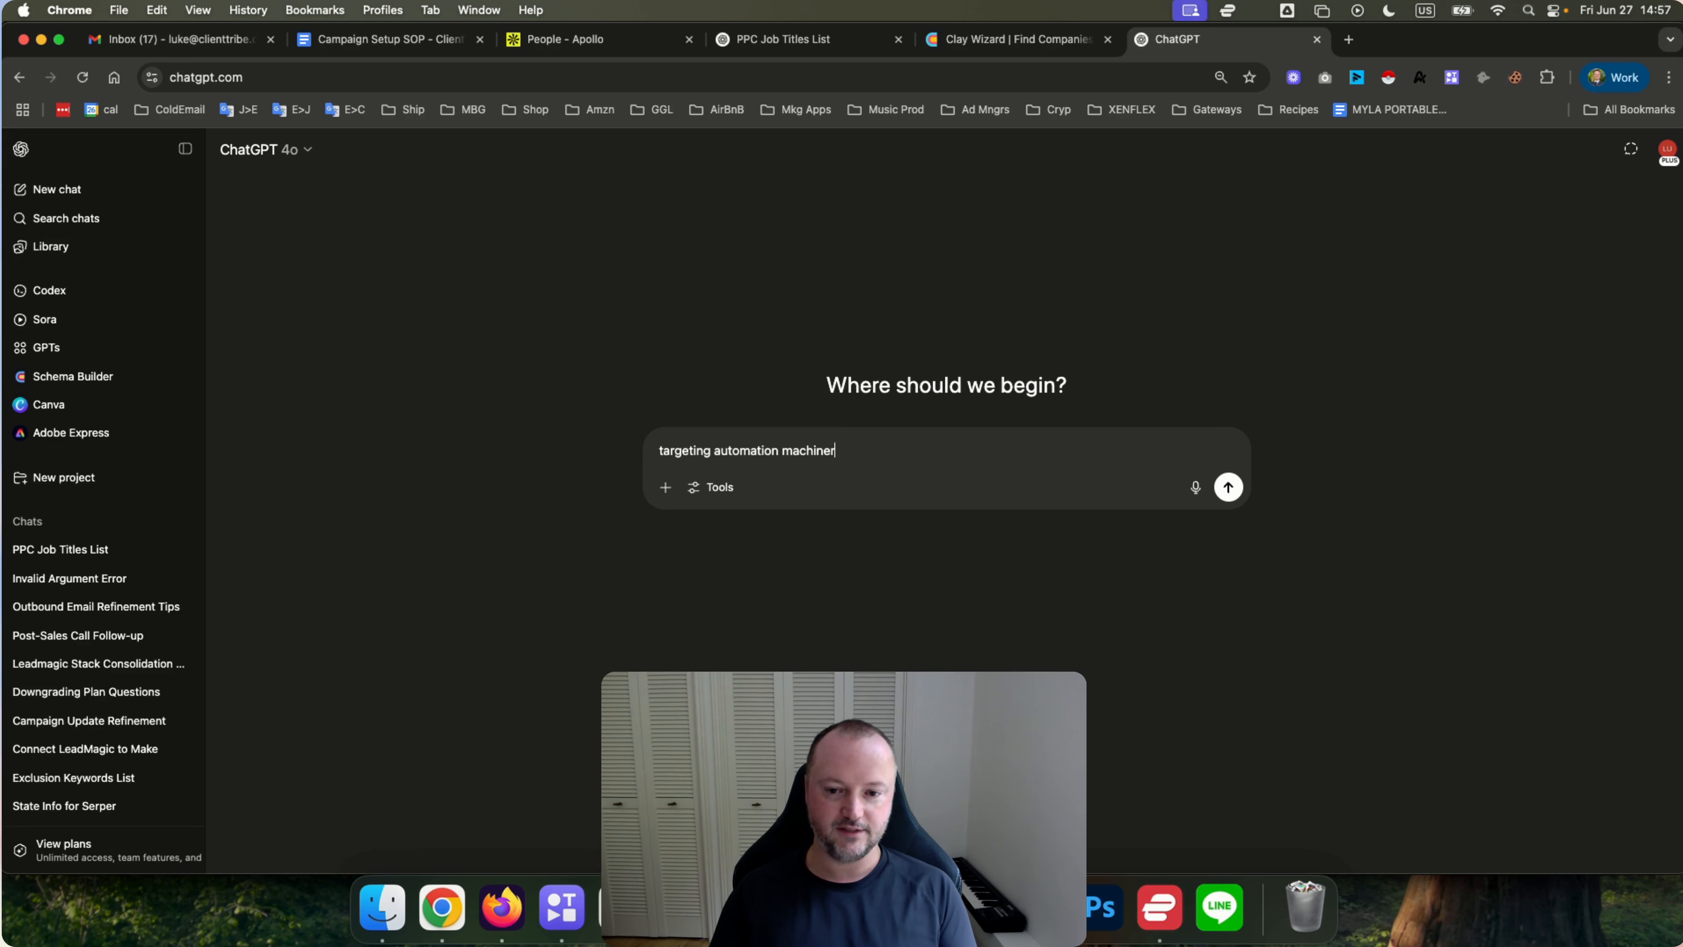
text(y manu)
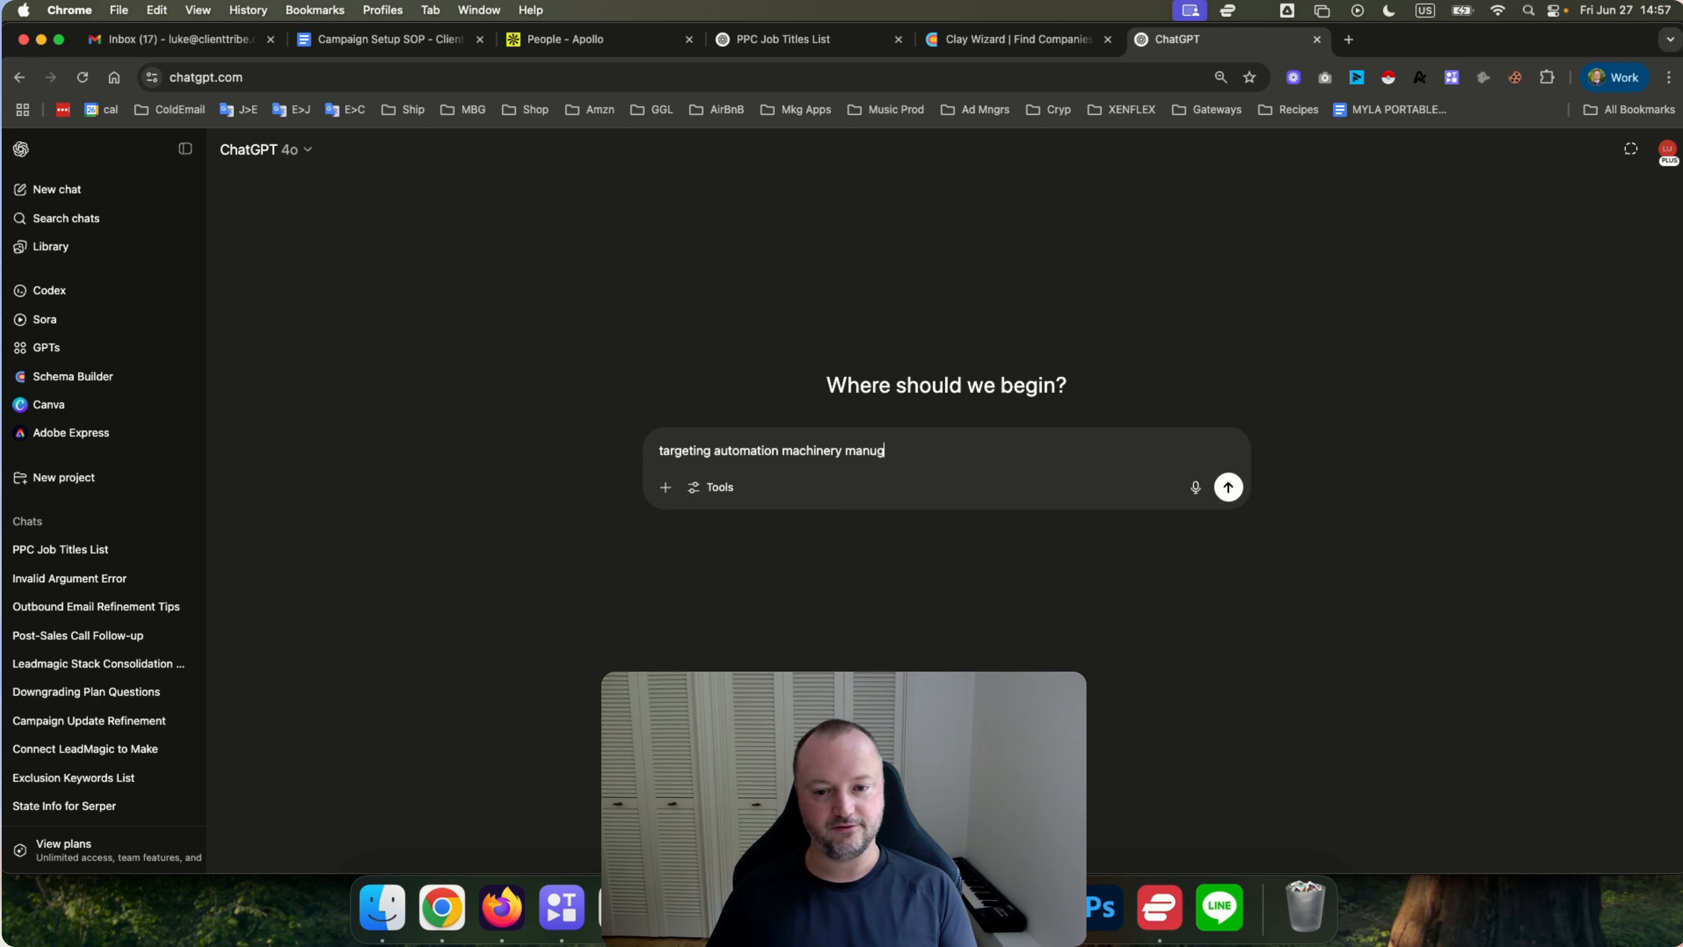
text(facturing com)
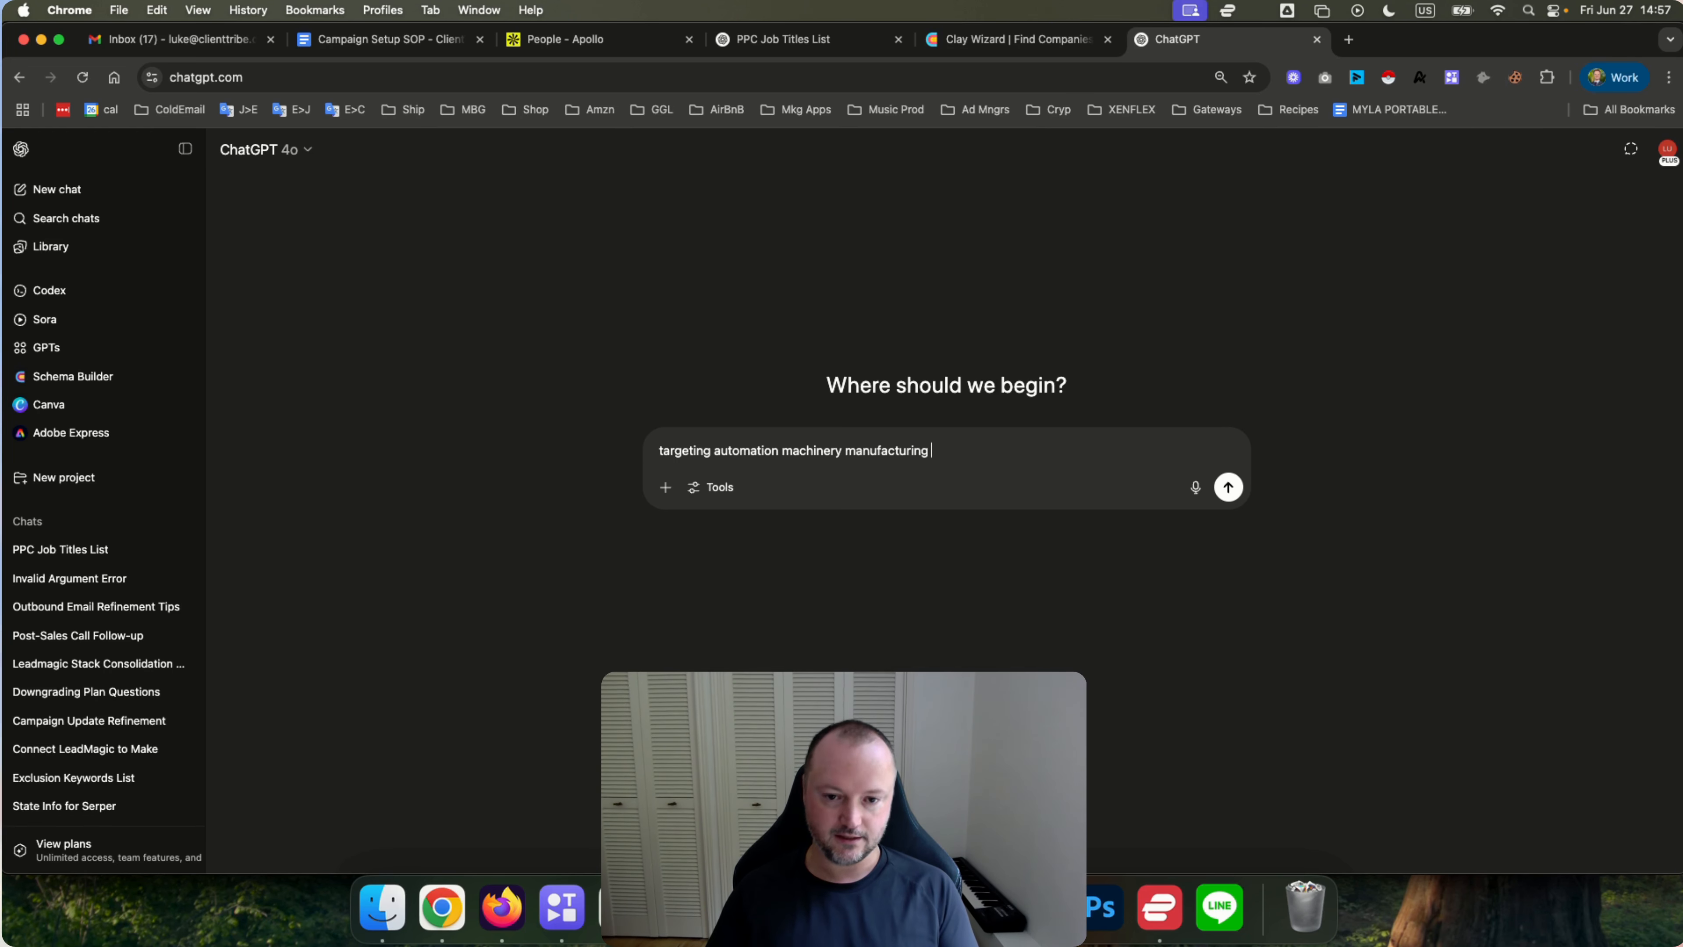
text(panies in Cla)
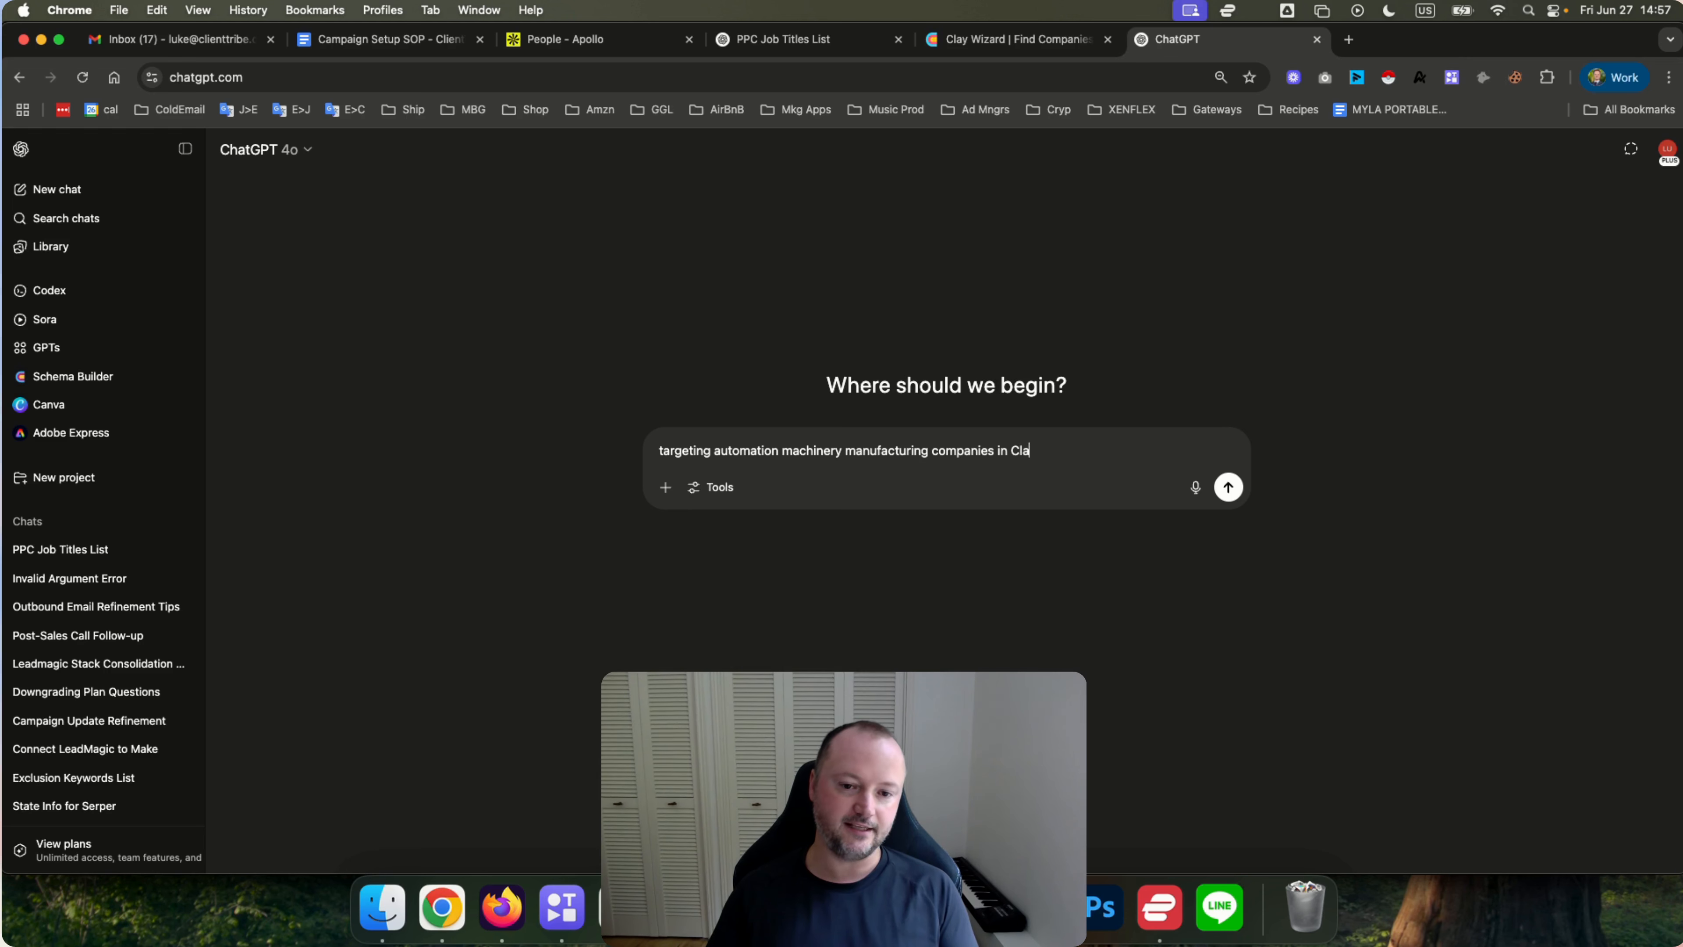
text(y. What industr)
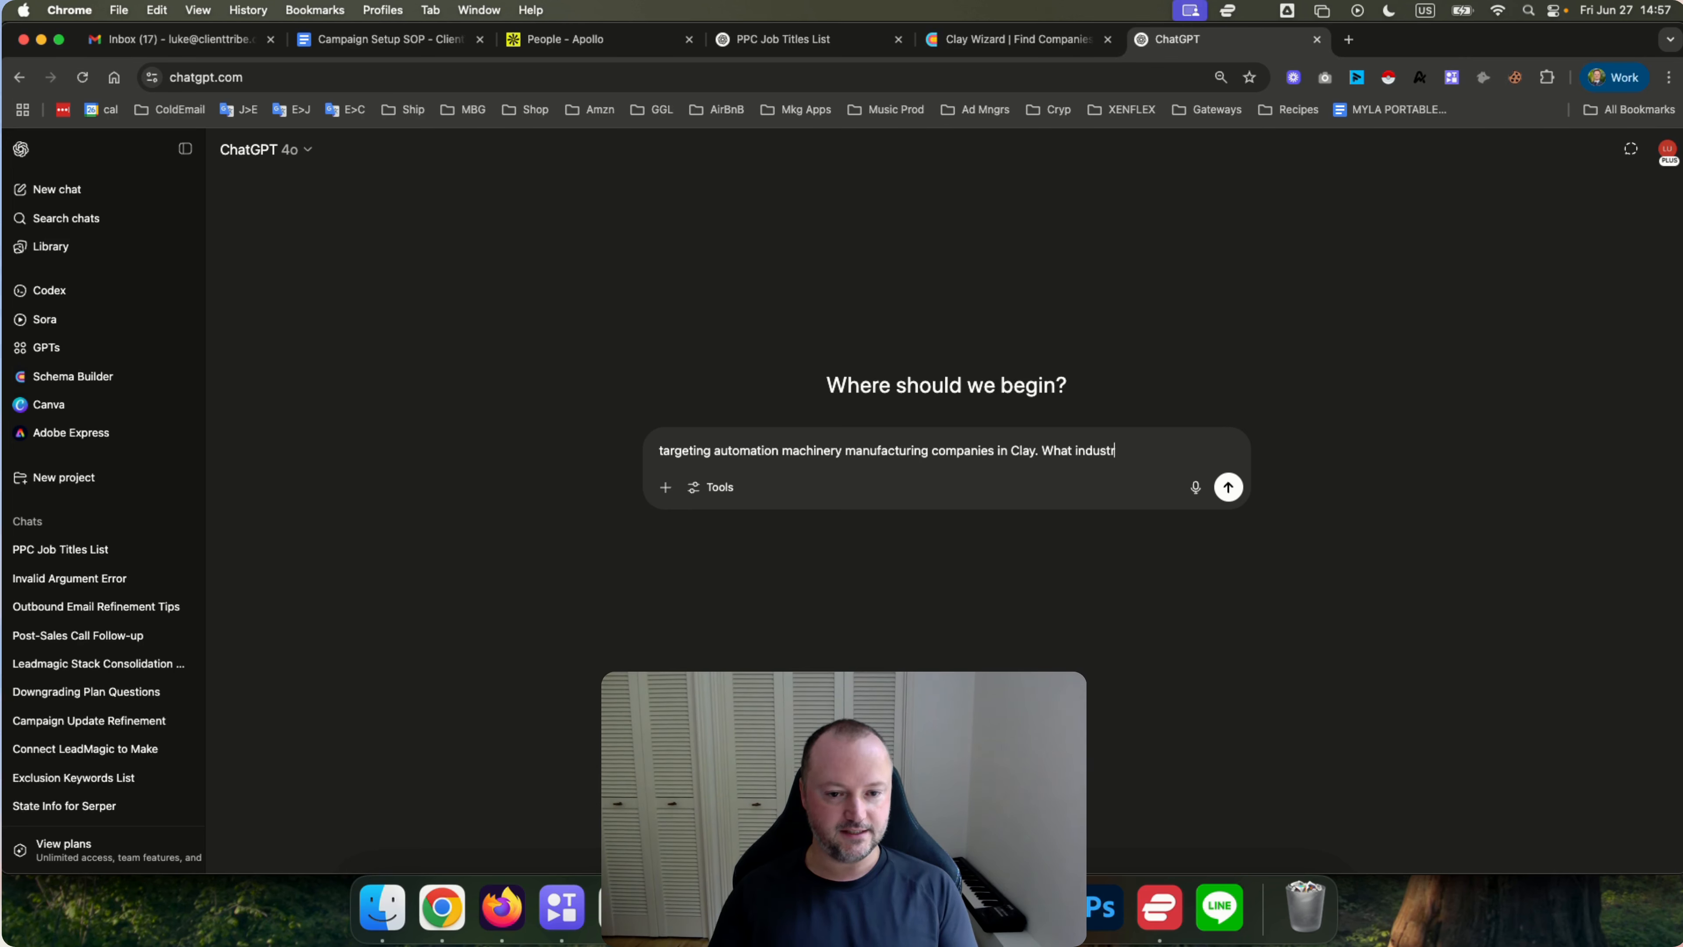
text(ies serve t)
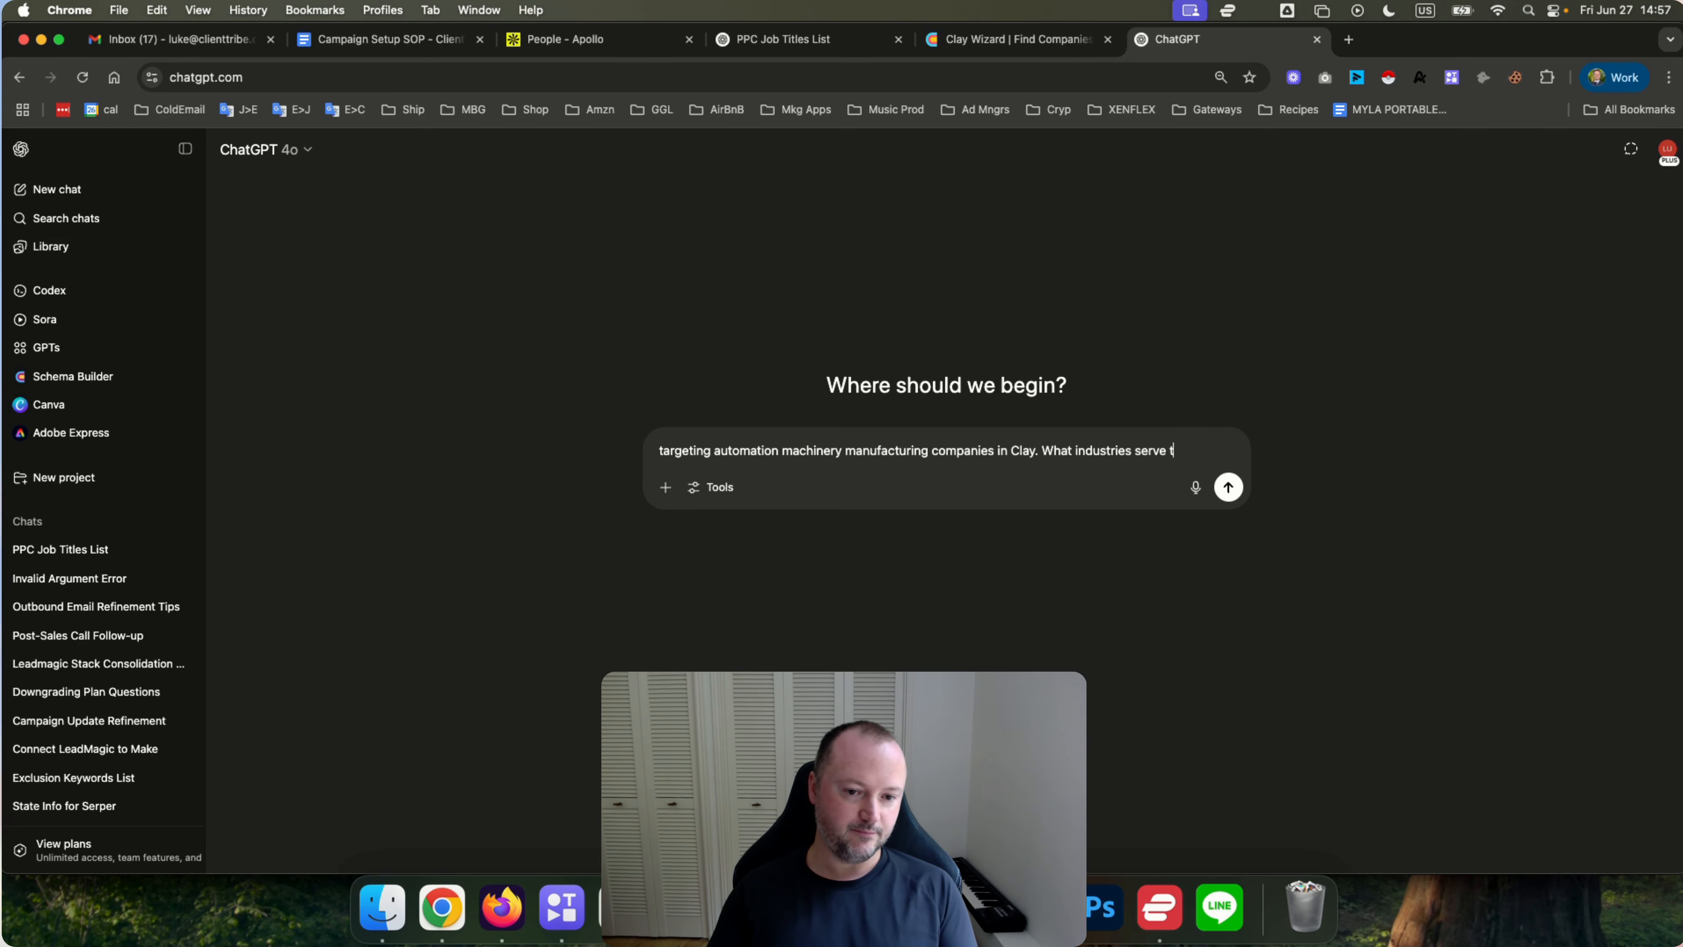
text(hem that I need)
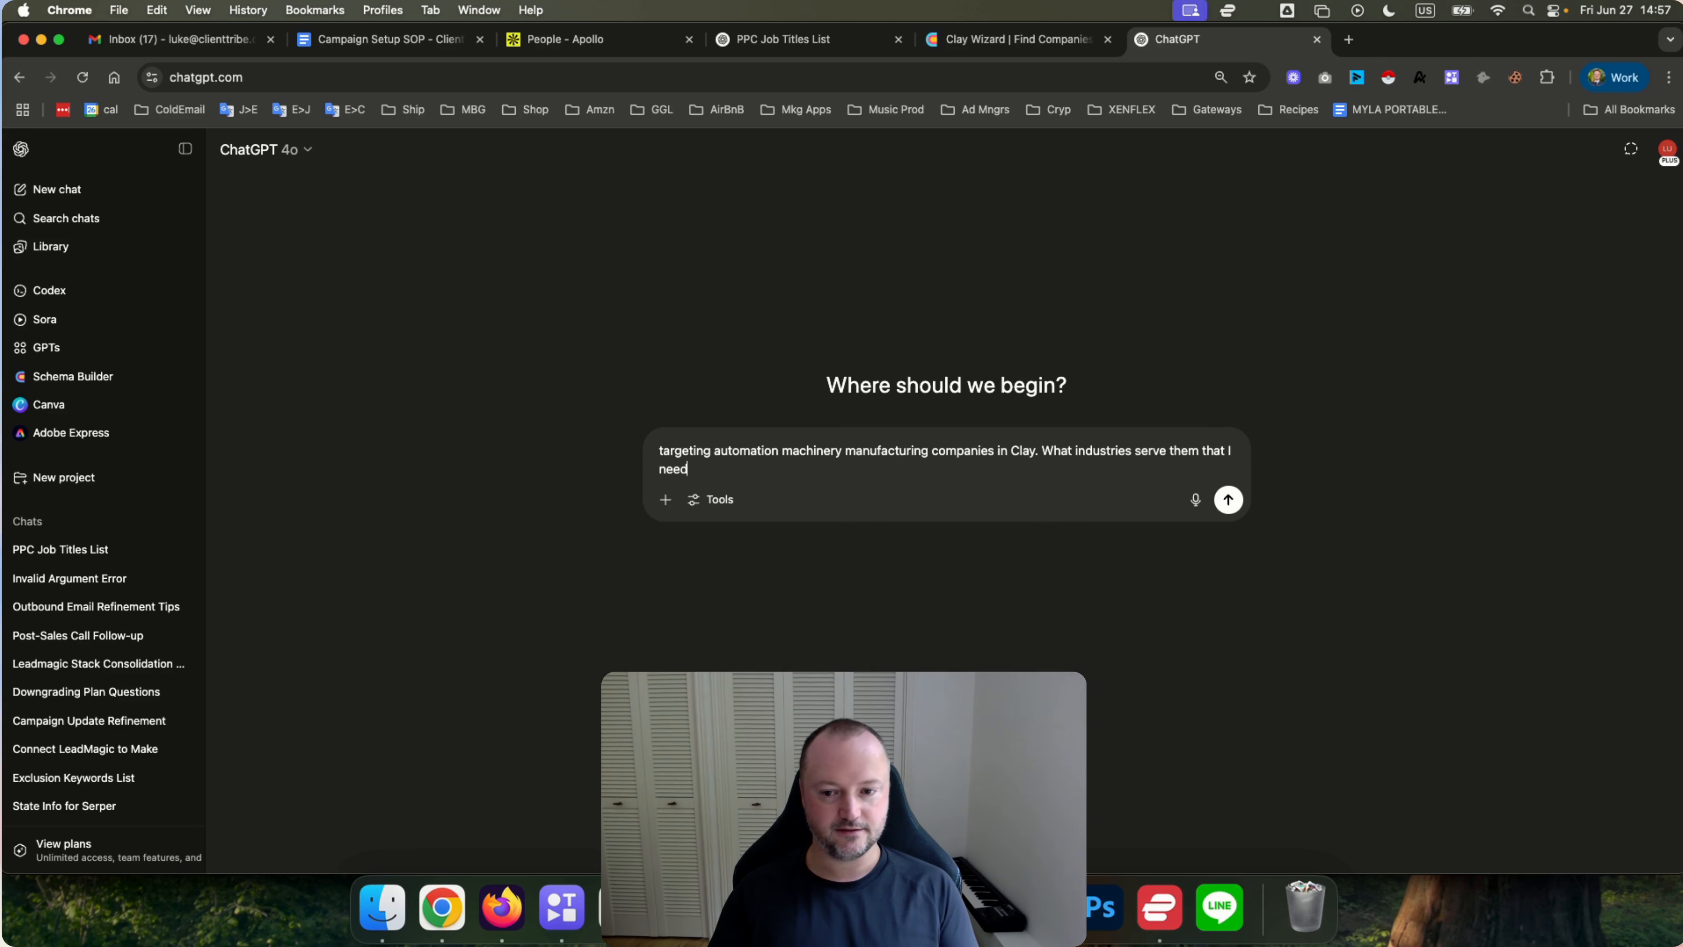
text( to exc)
key(BackSpace)
text(xclude?)
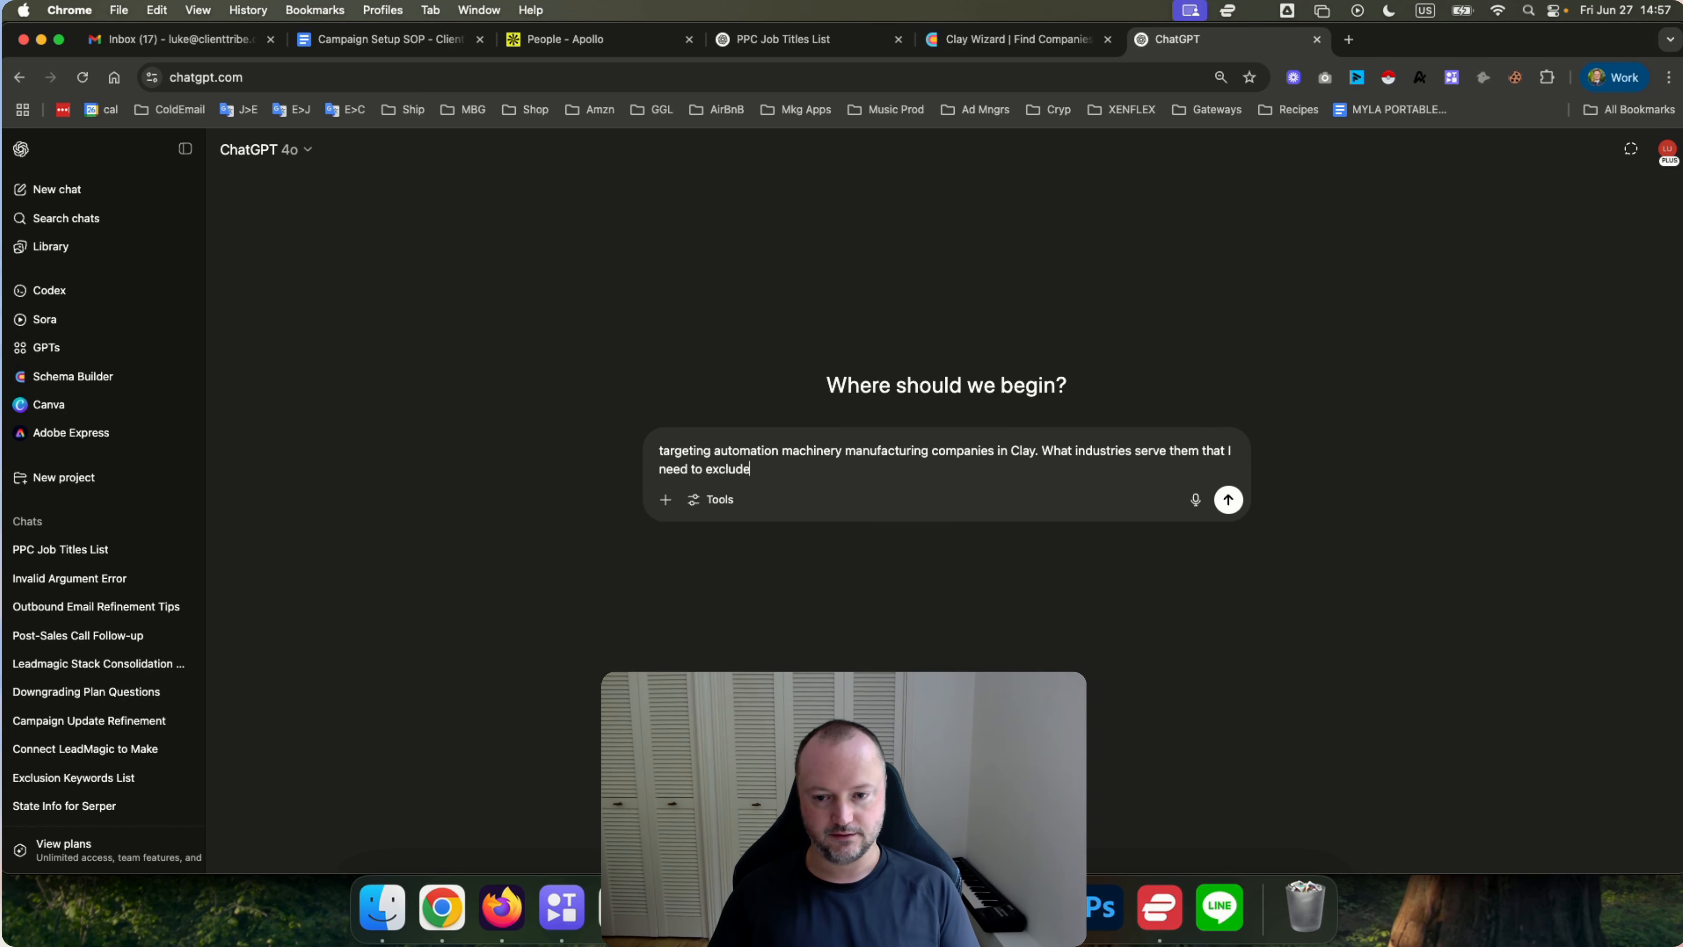
key(Return)
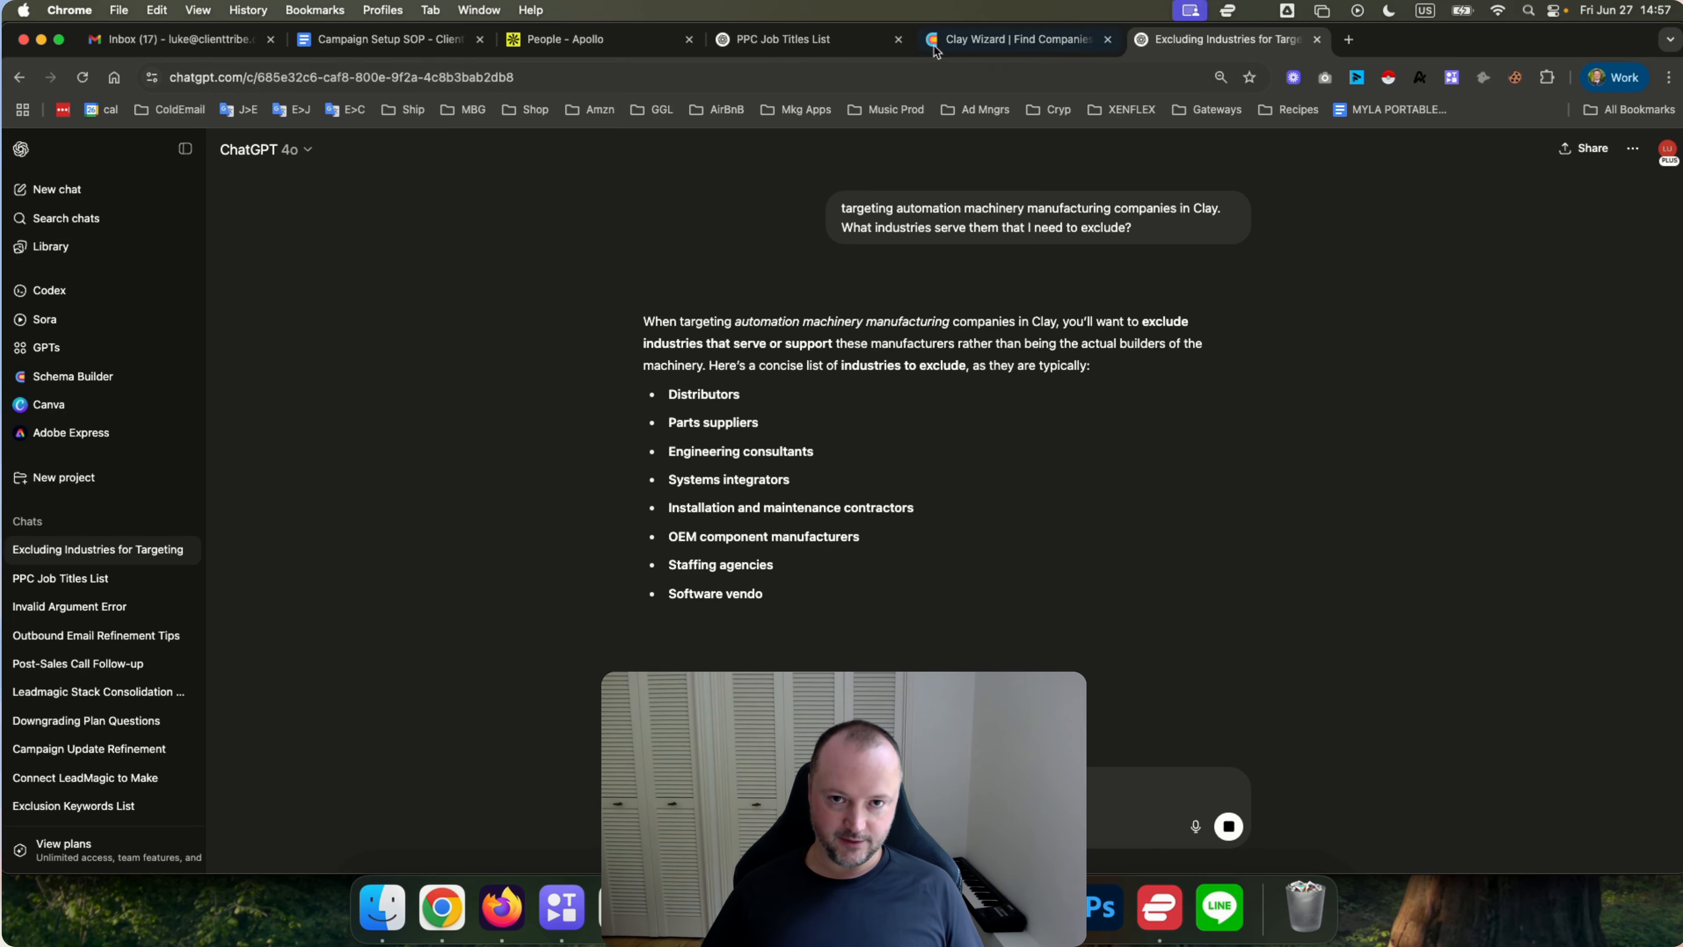
Return to the Find Companies search and add Staffing and Recruiting to the industries to exclude.
click(959, 44)
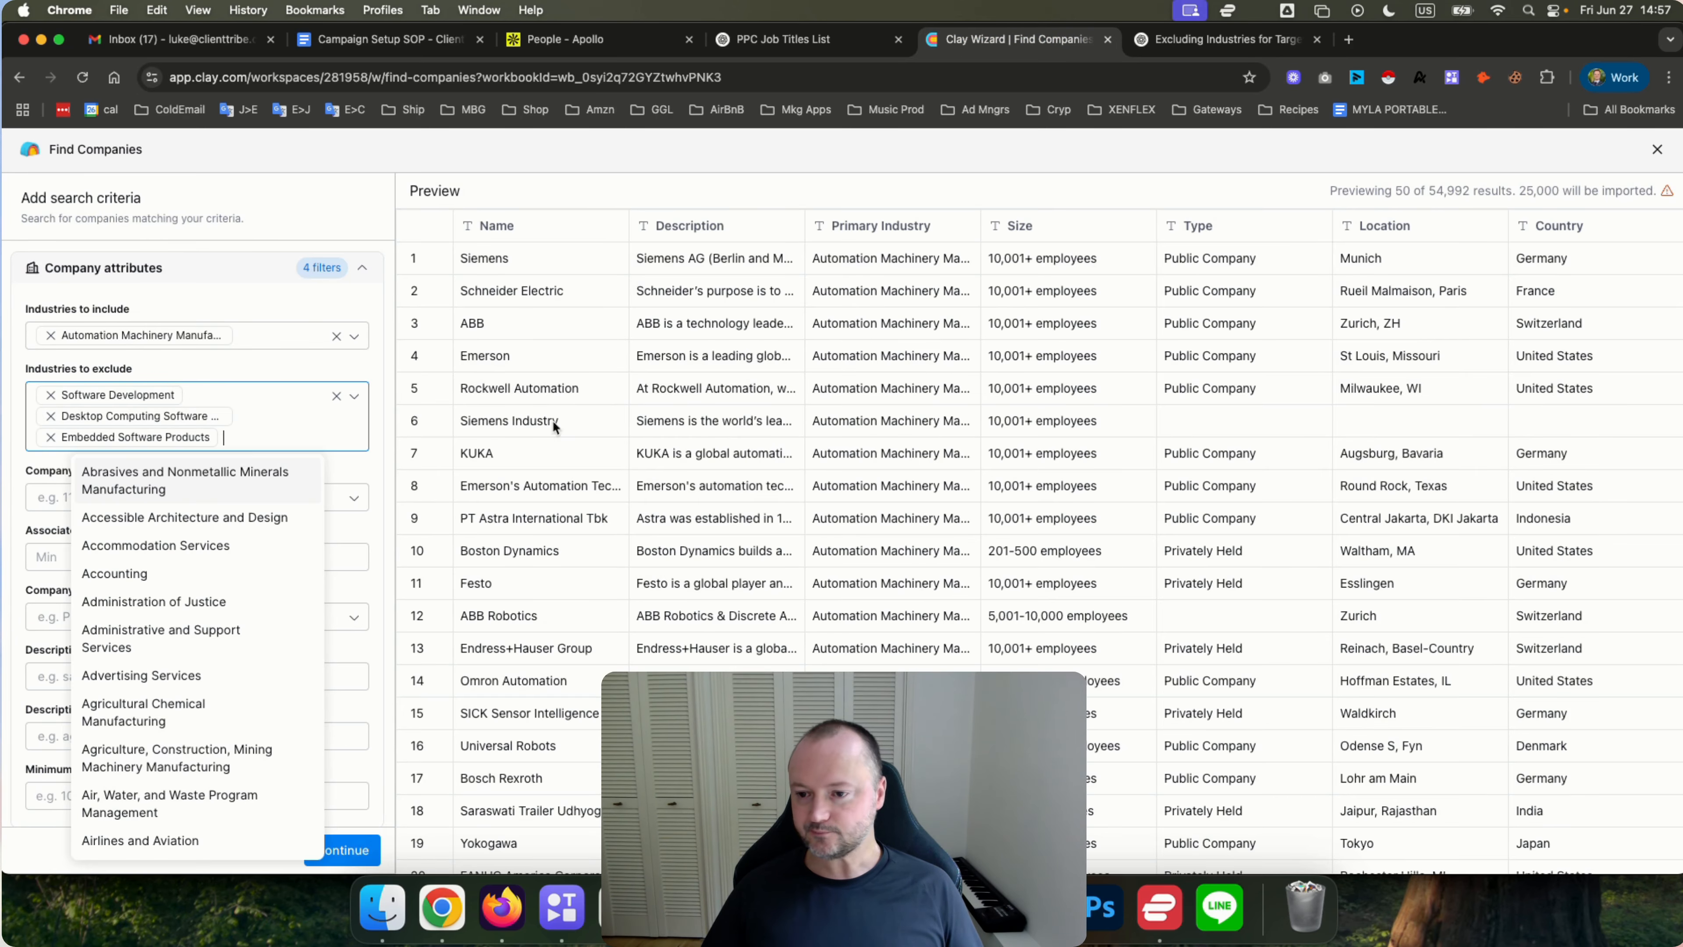
click(376, 445)
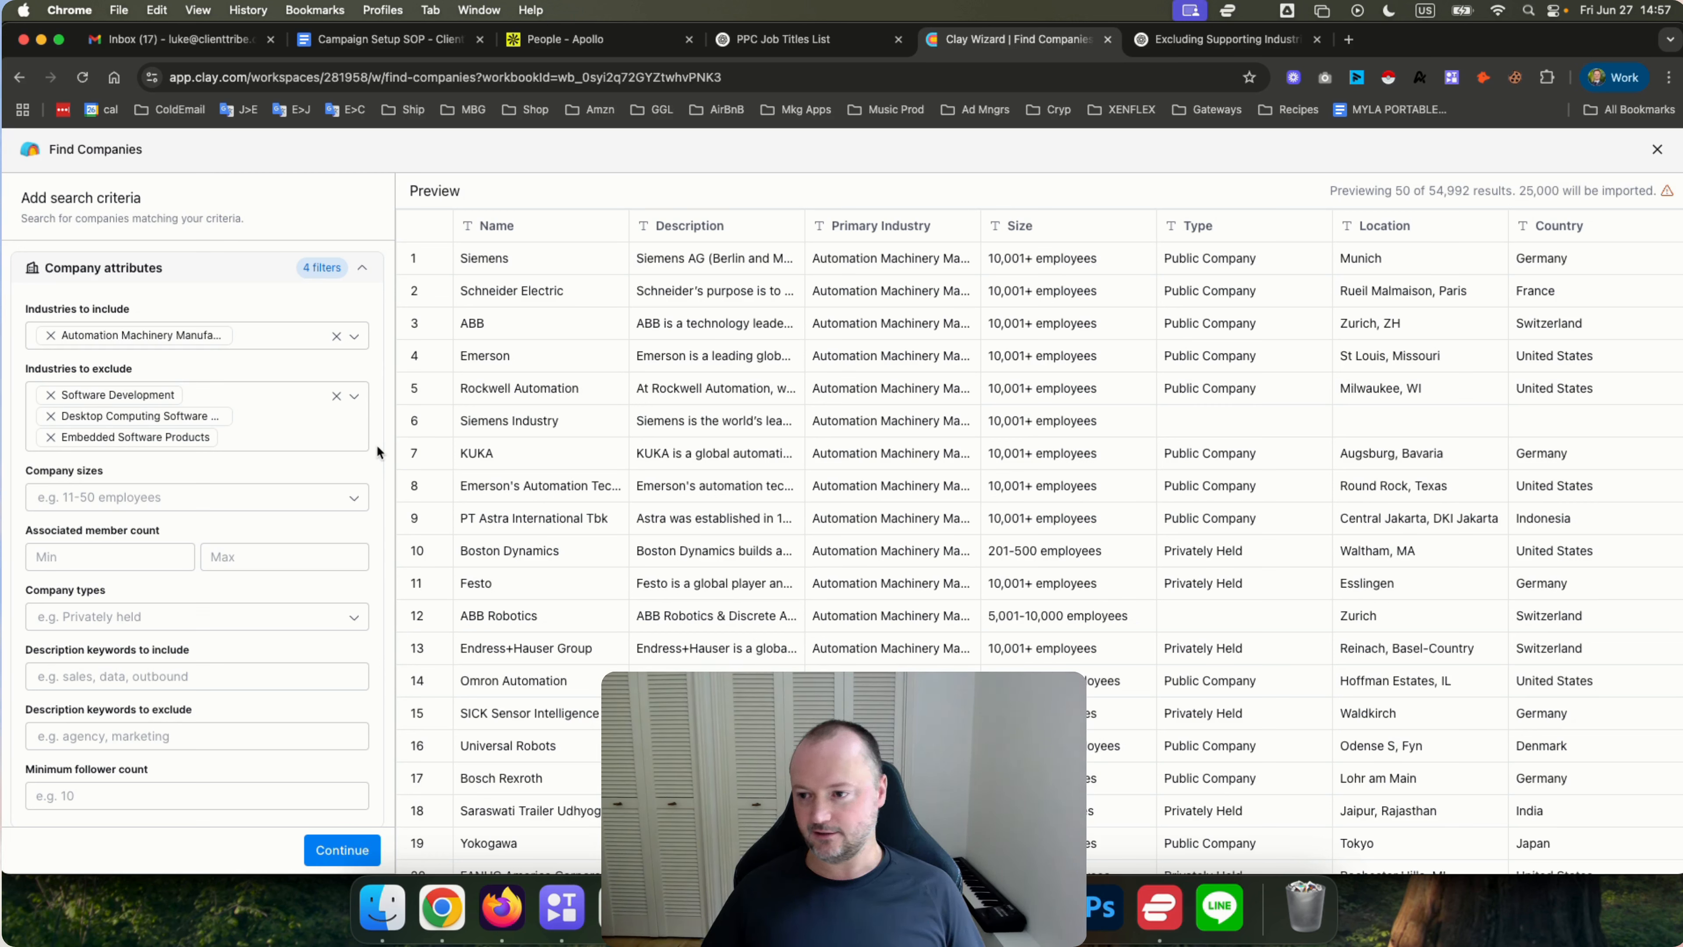
click(279, 439)
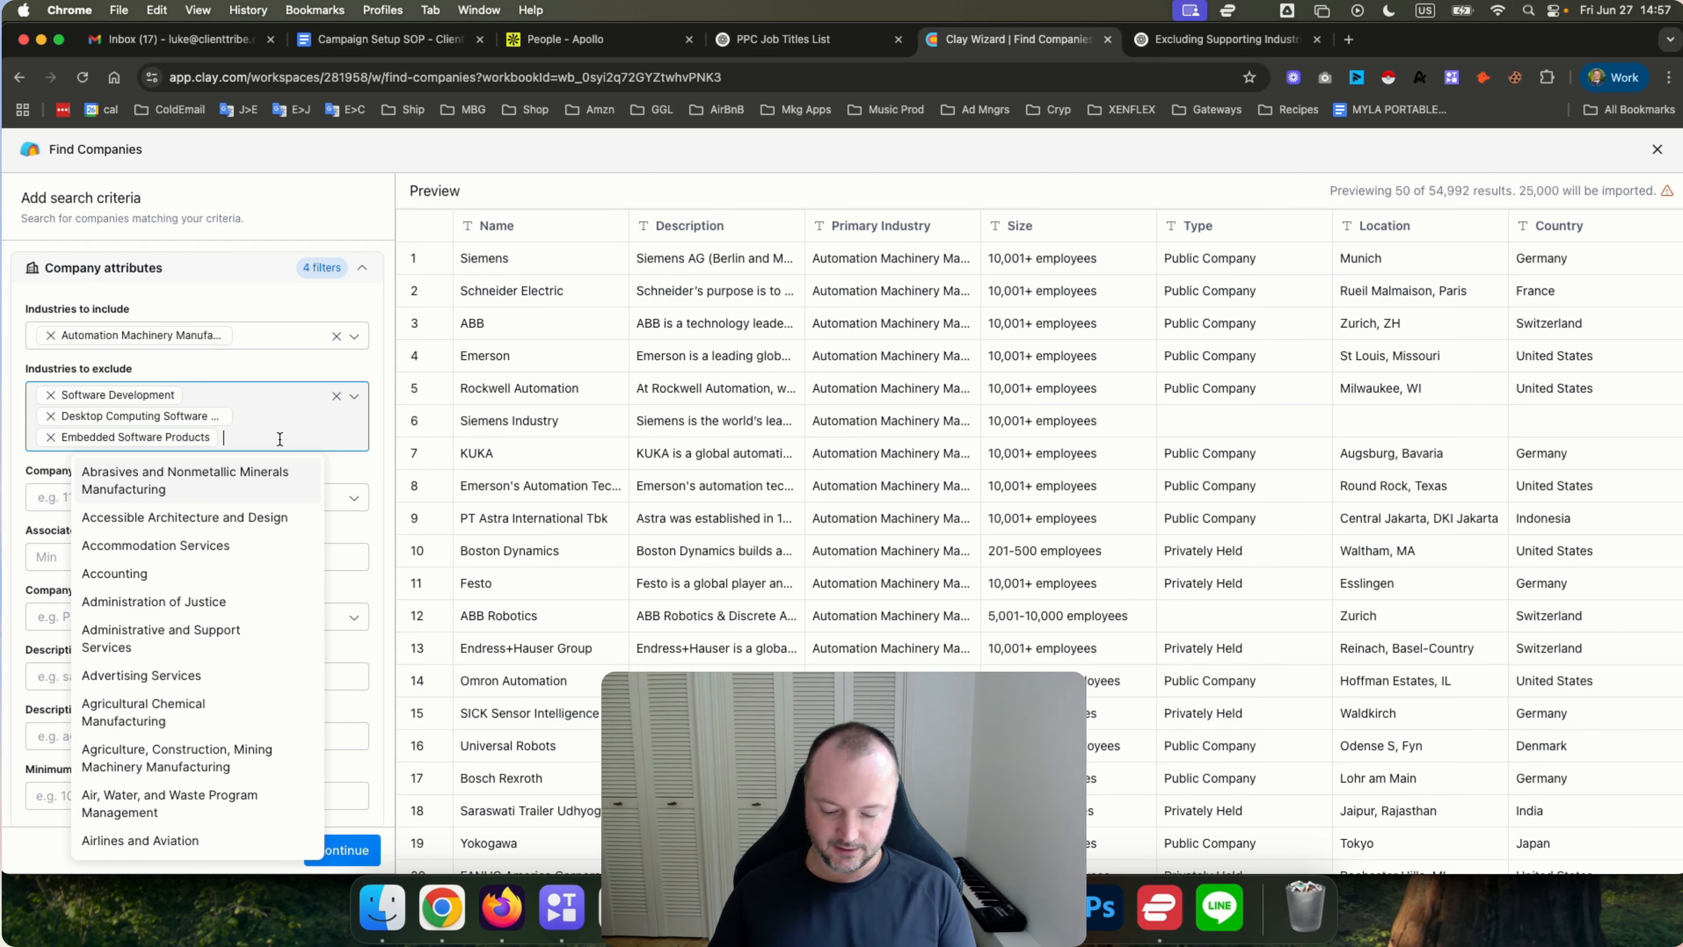
text(staff)
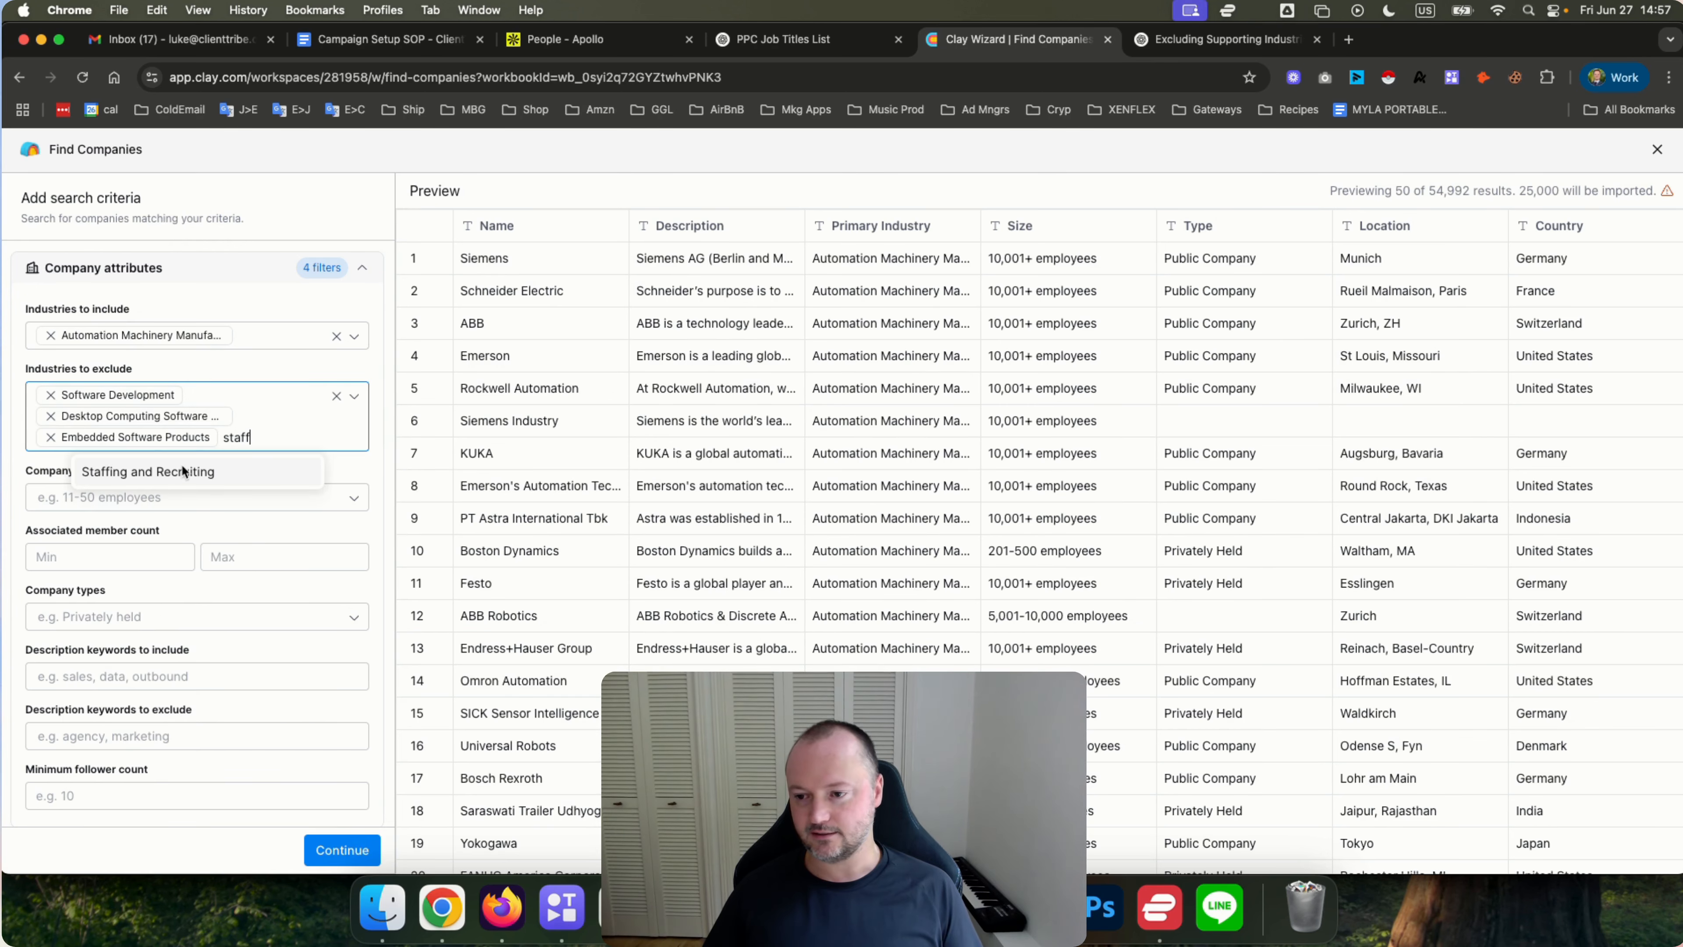
click(184, 471)
Exclude the Outsourcing and Offshoring Consulting and Outsourcing/Offshoring industries.
text(out)
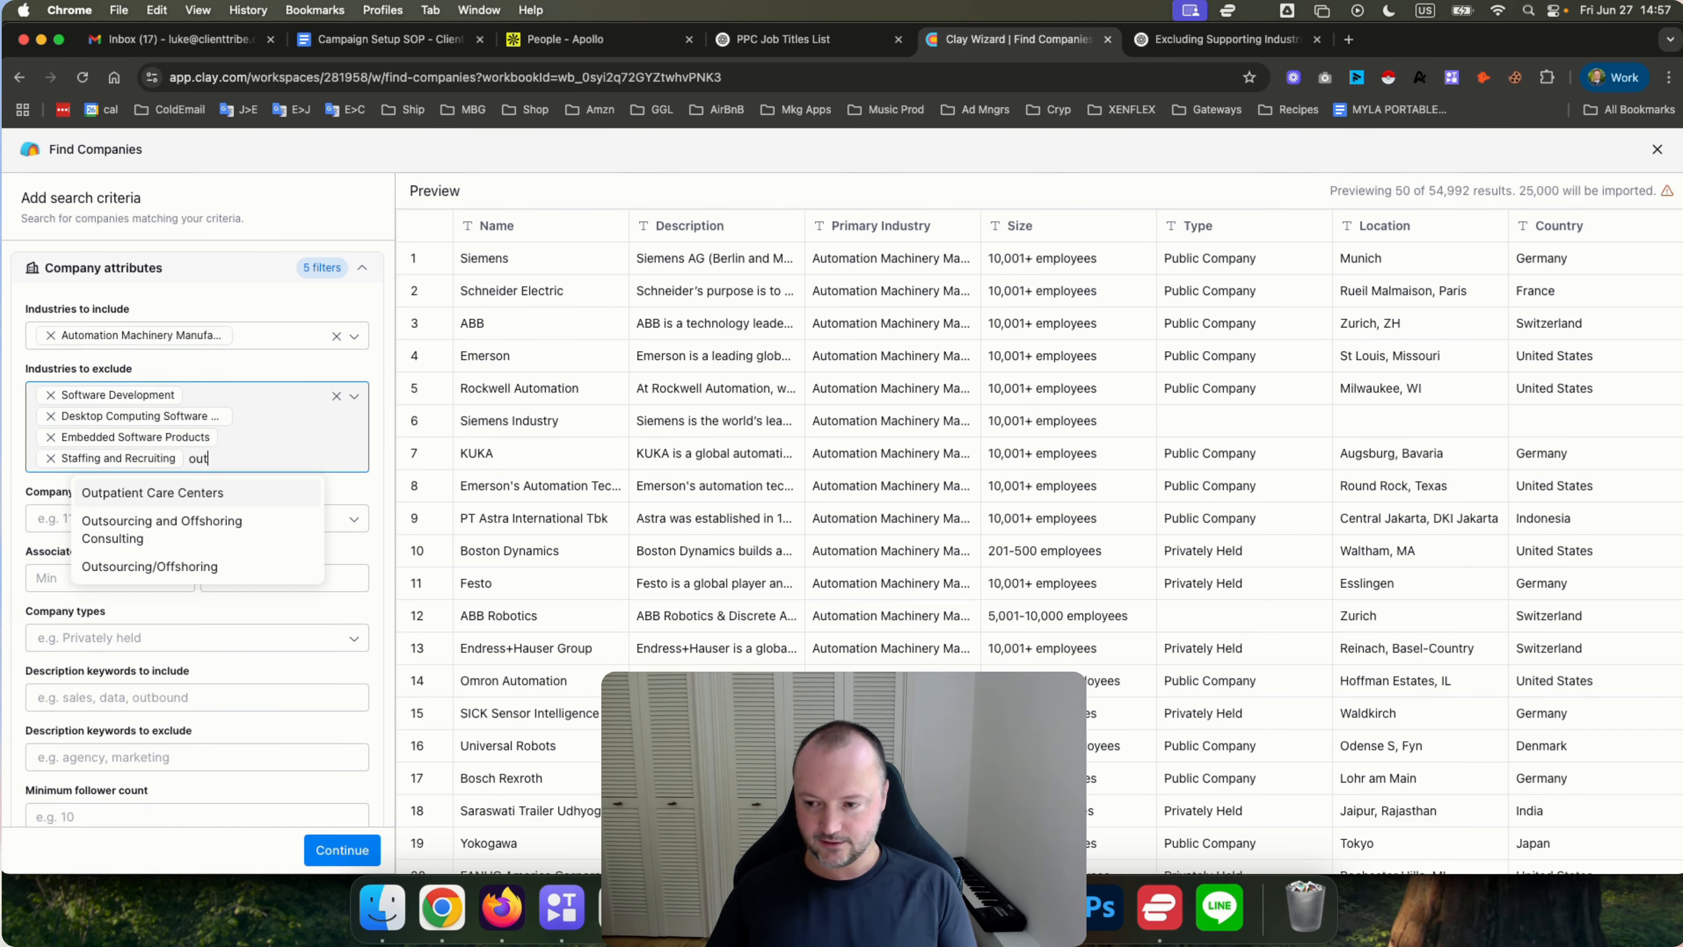
text(s)
click(157, 487)
text(outs)
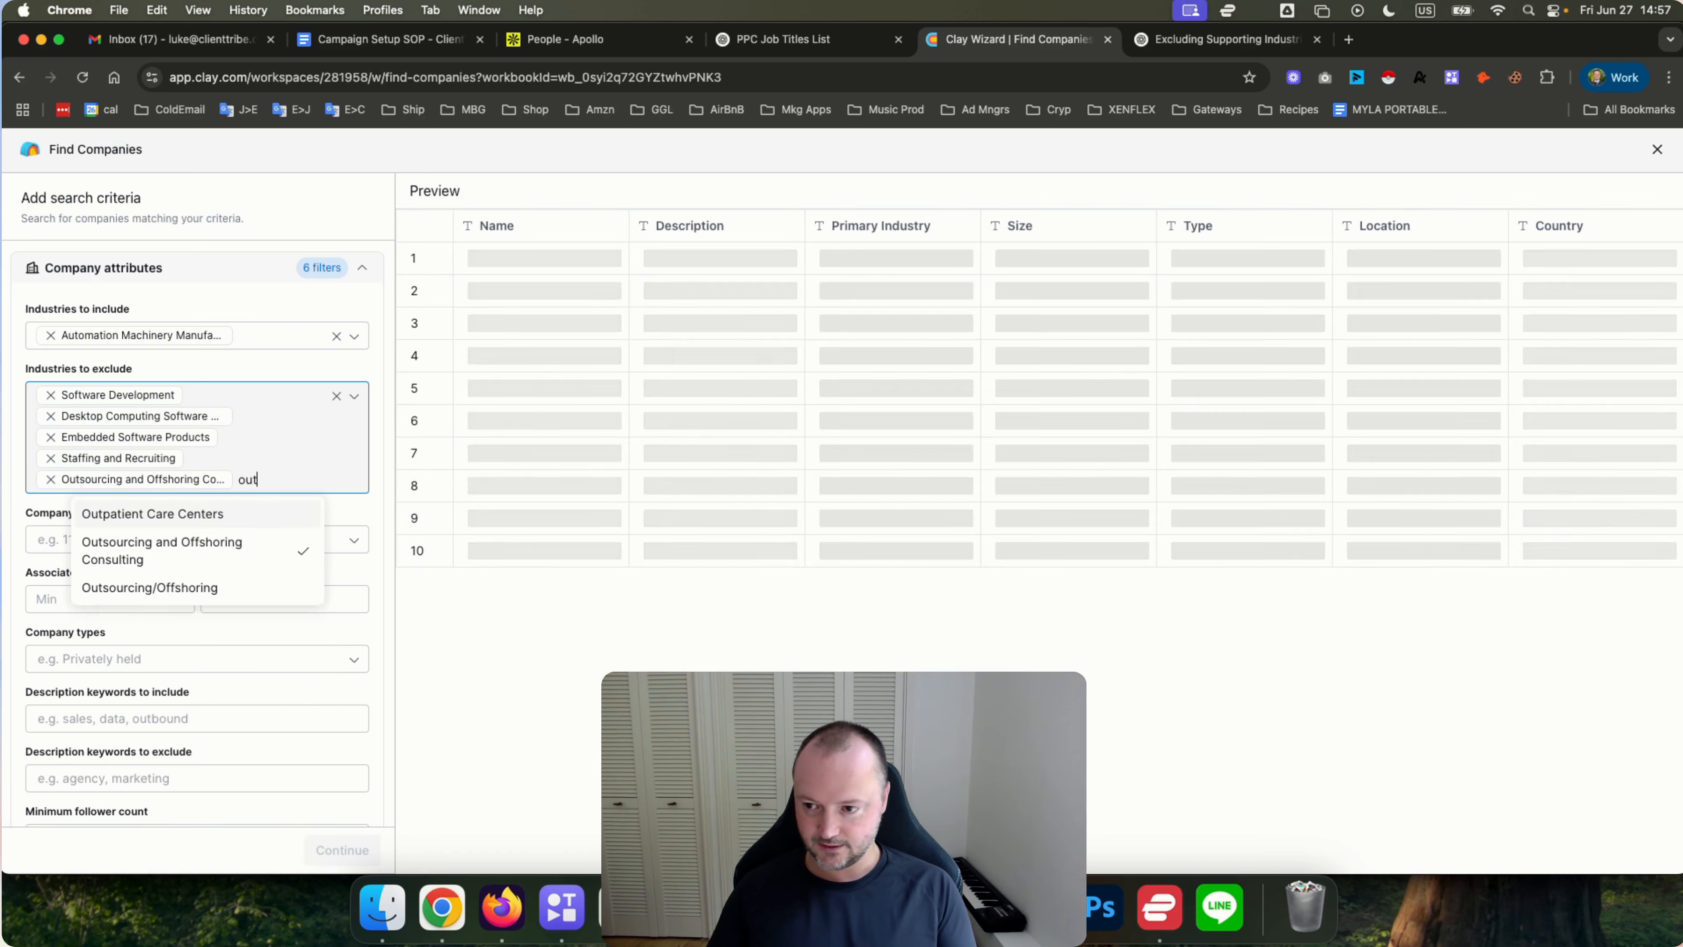
click(163, 553)
Exclude the Human Resources, Human Resources Services and Executive Search Services industries.
text(human)
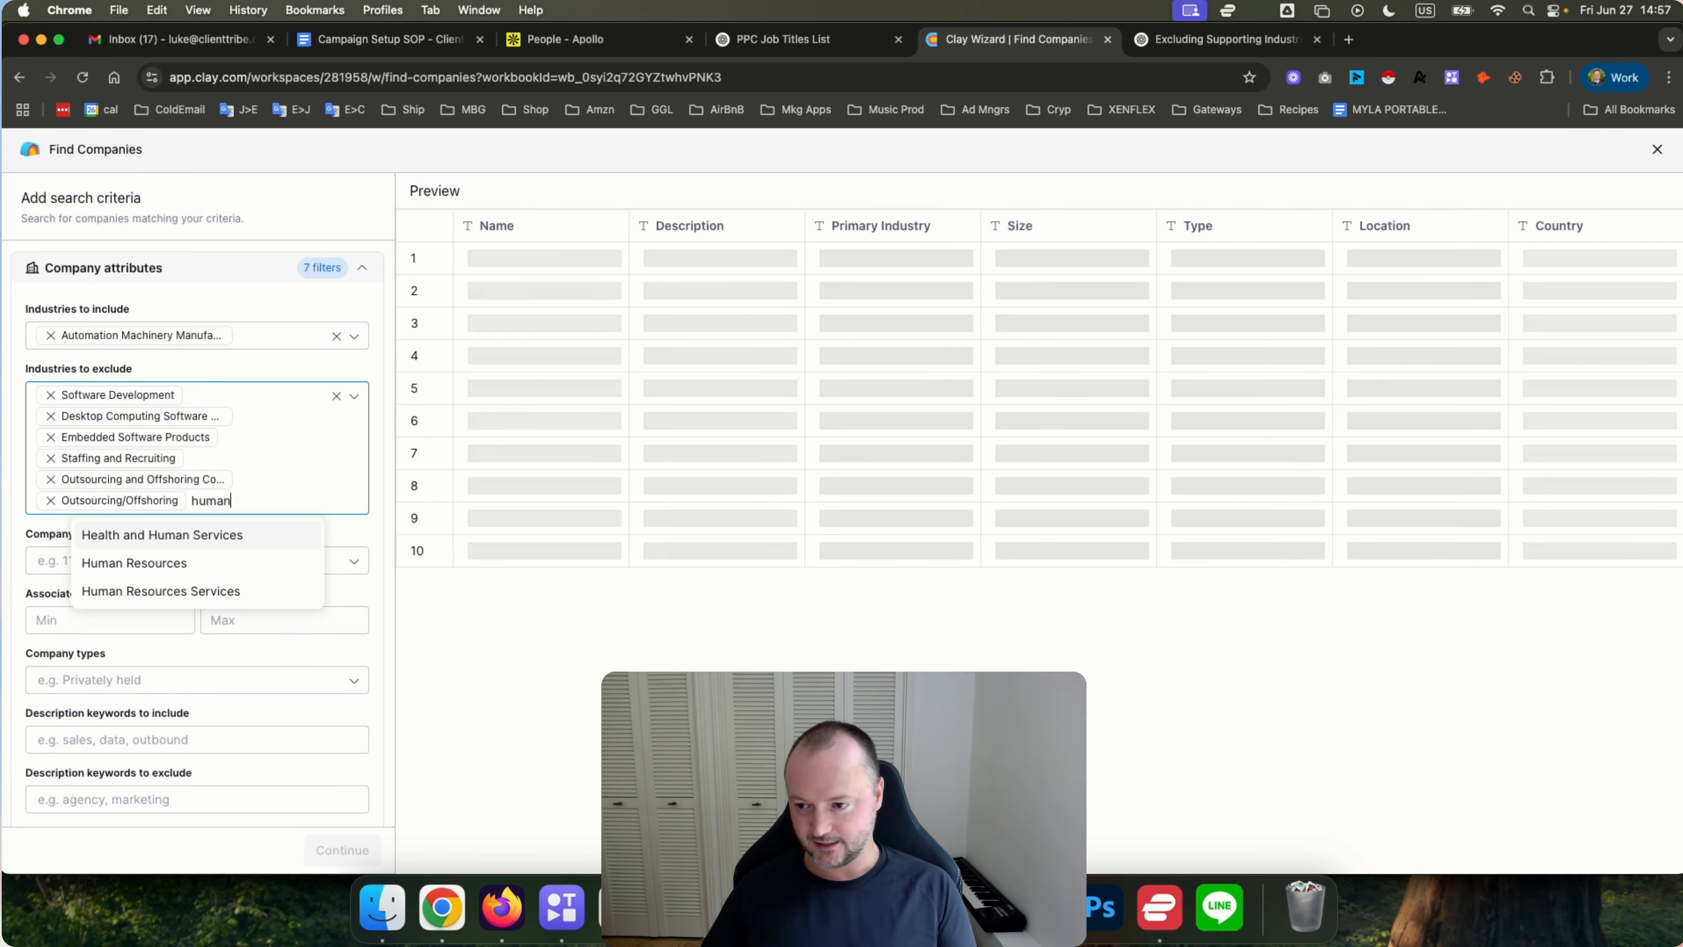
click(145, 564)
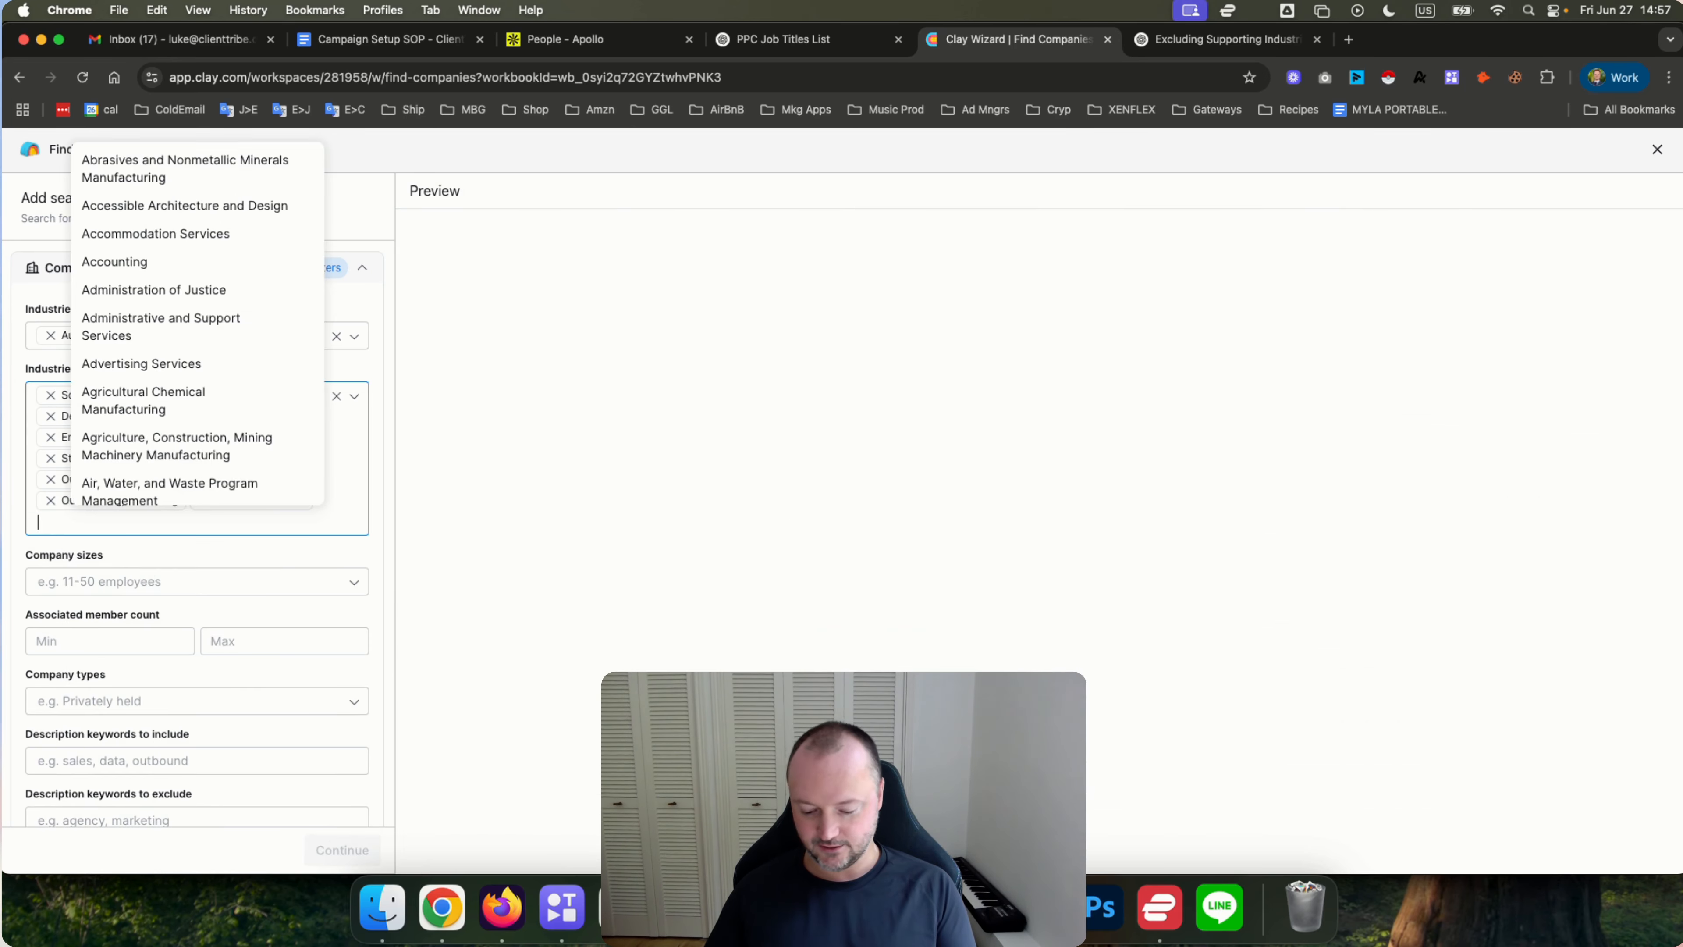
click(146, 613)
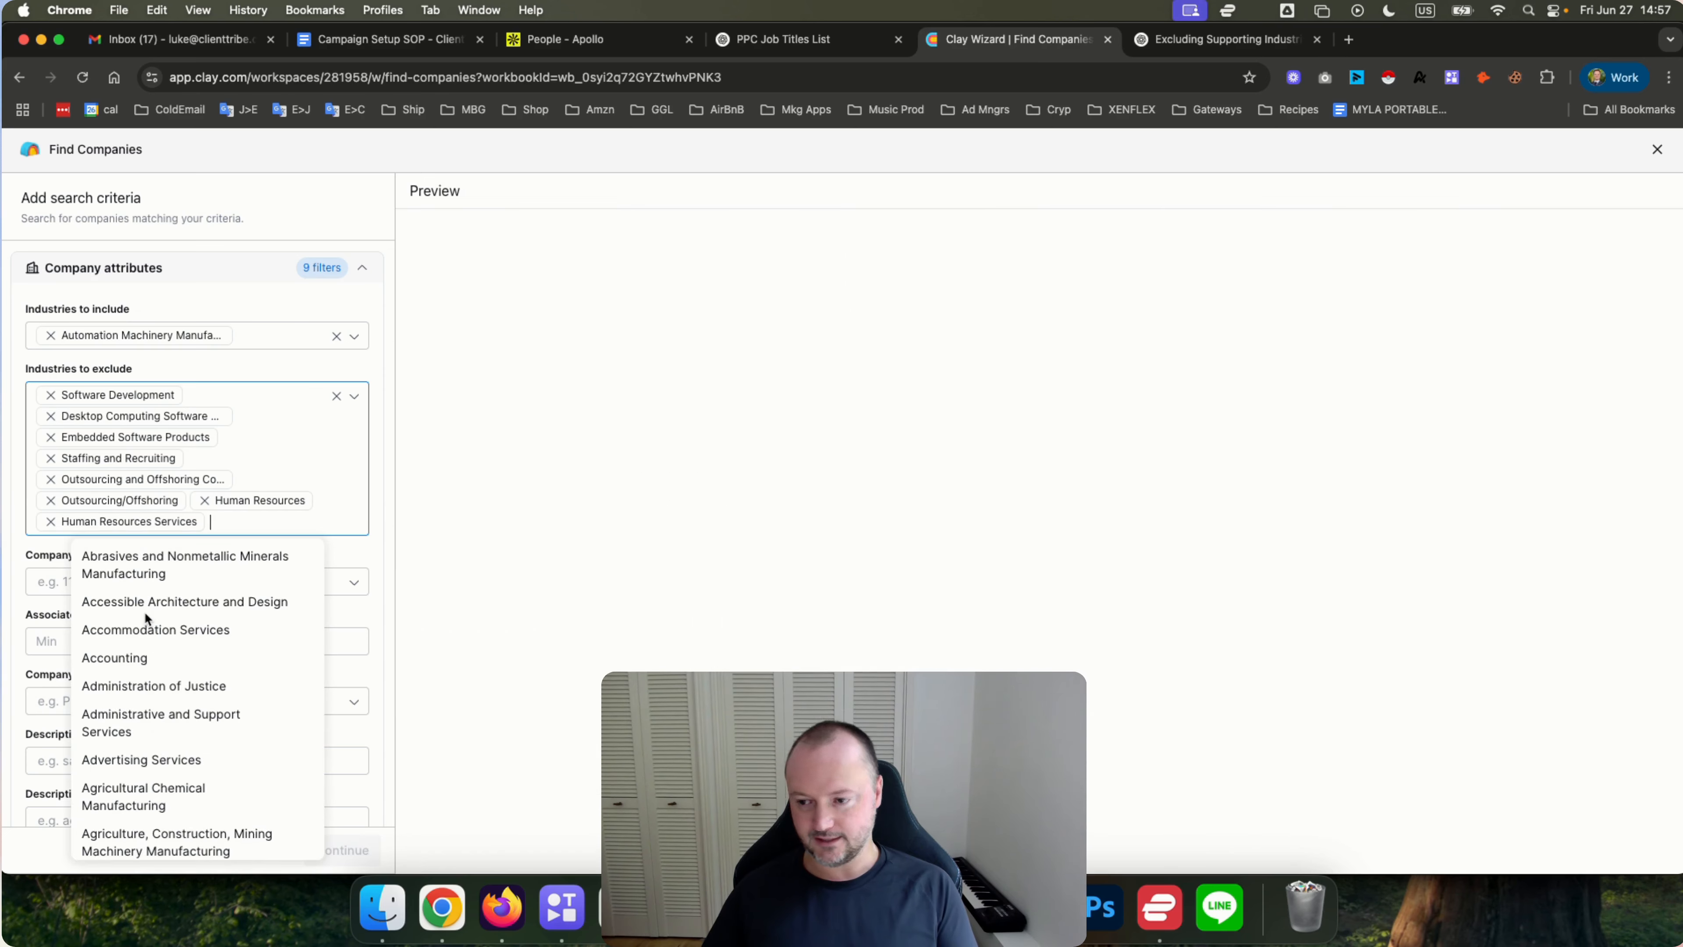
text(exec)
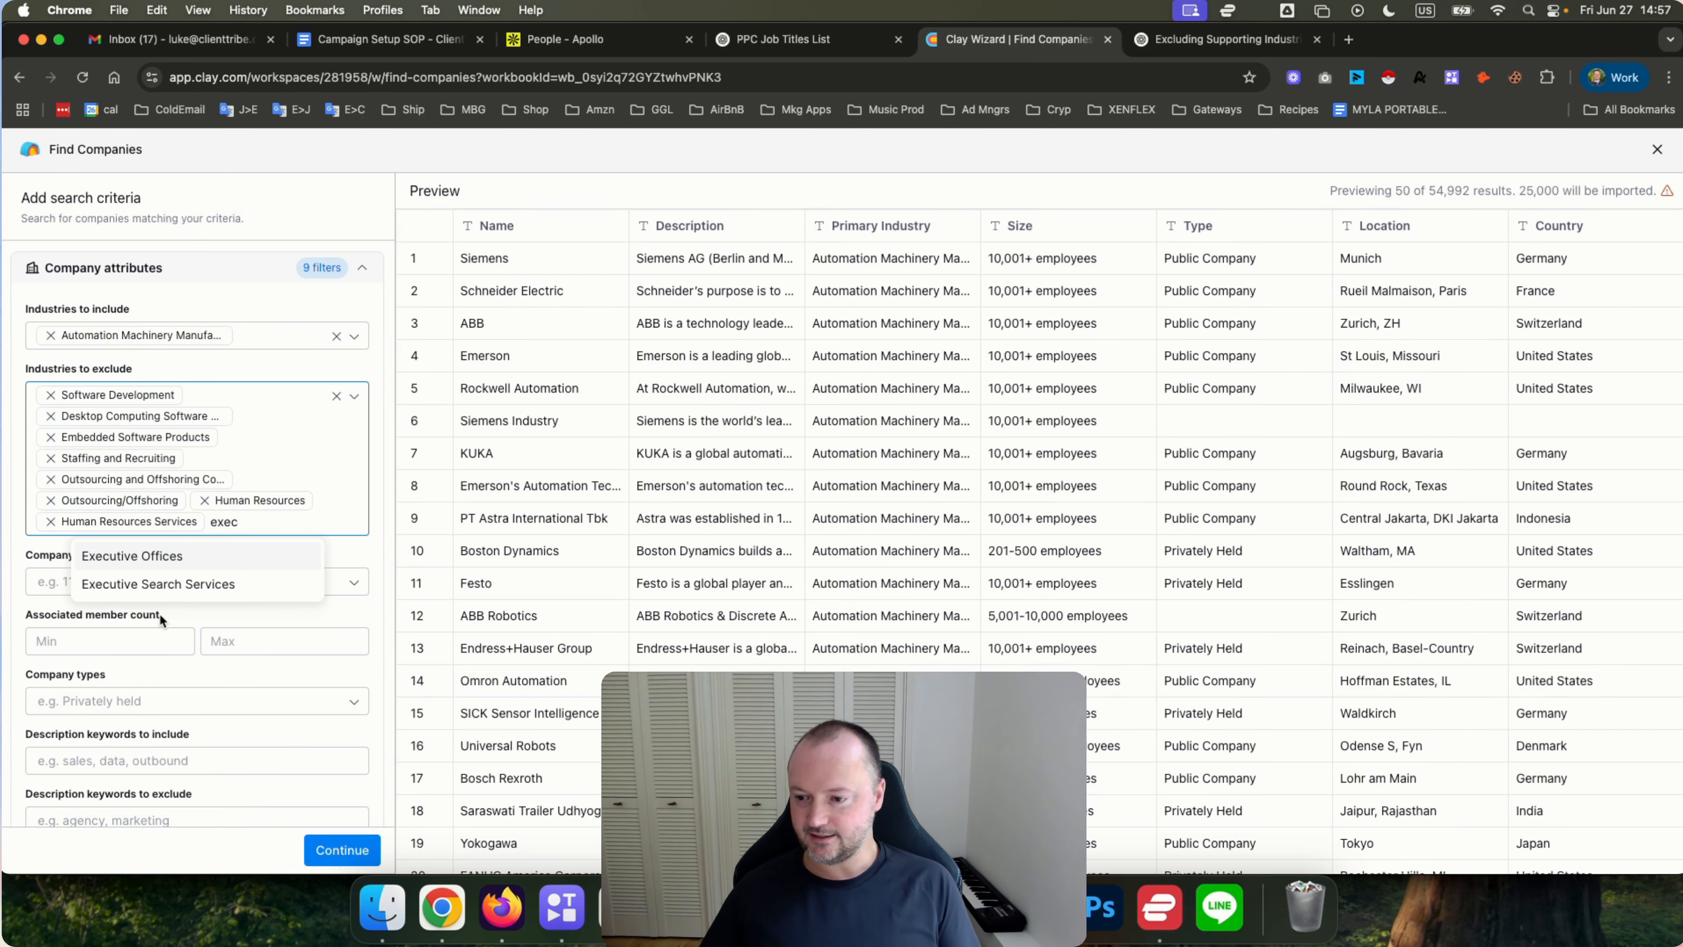
click(140, 581)
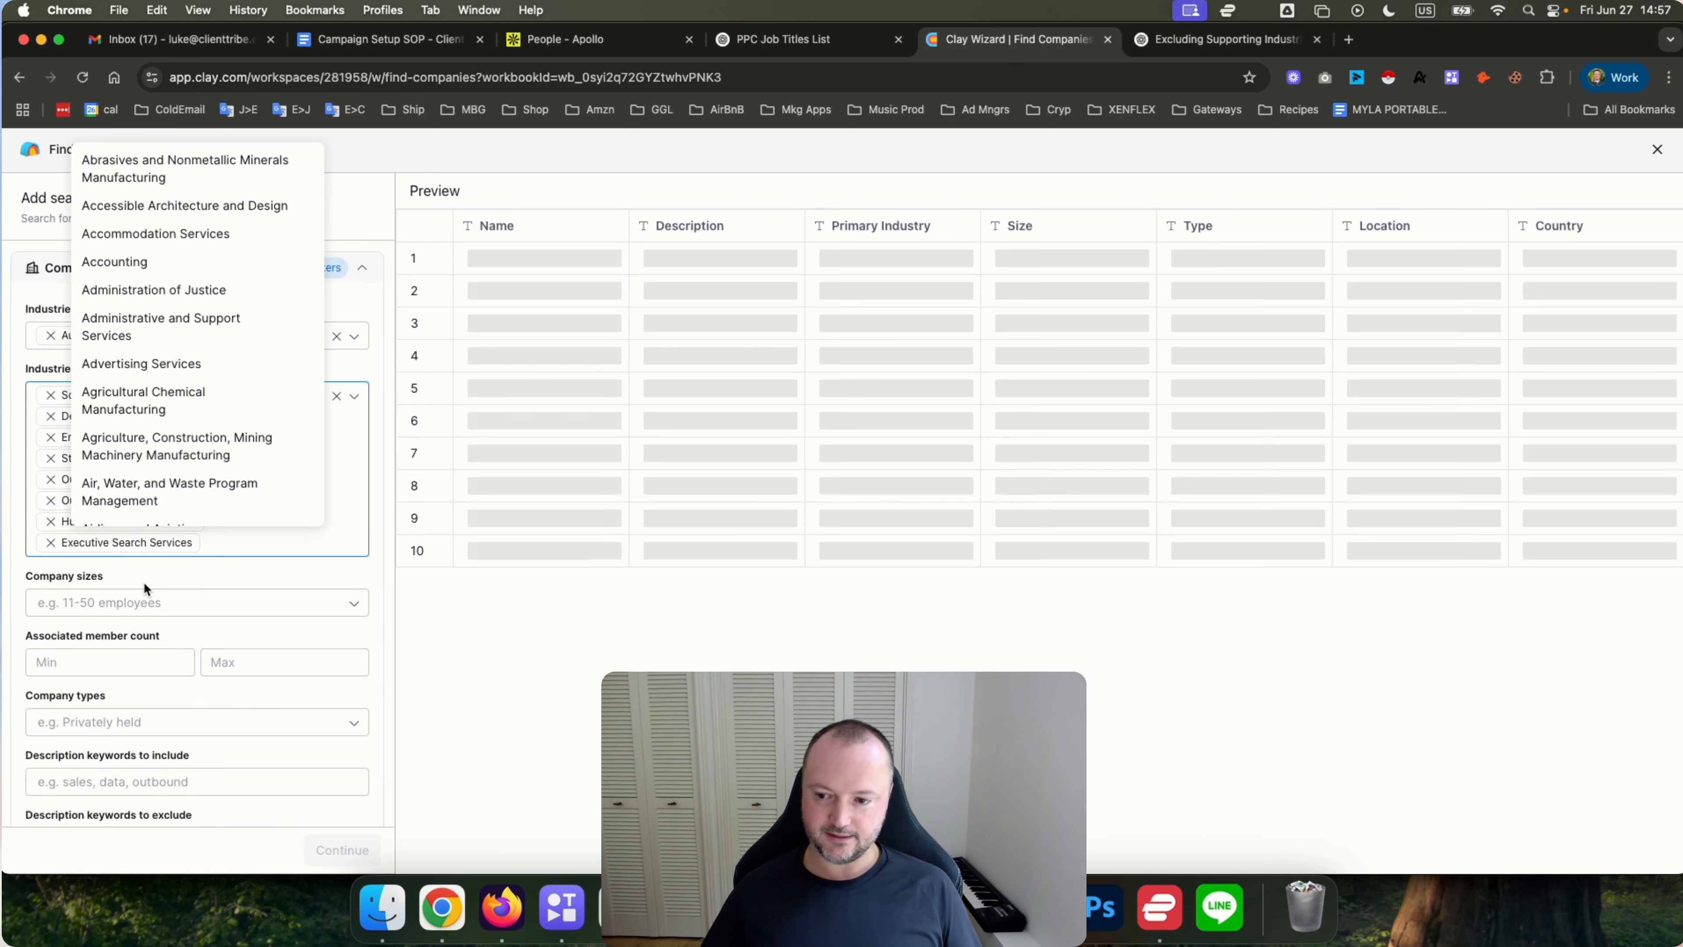
click(289, 568)
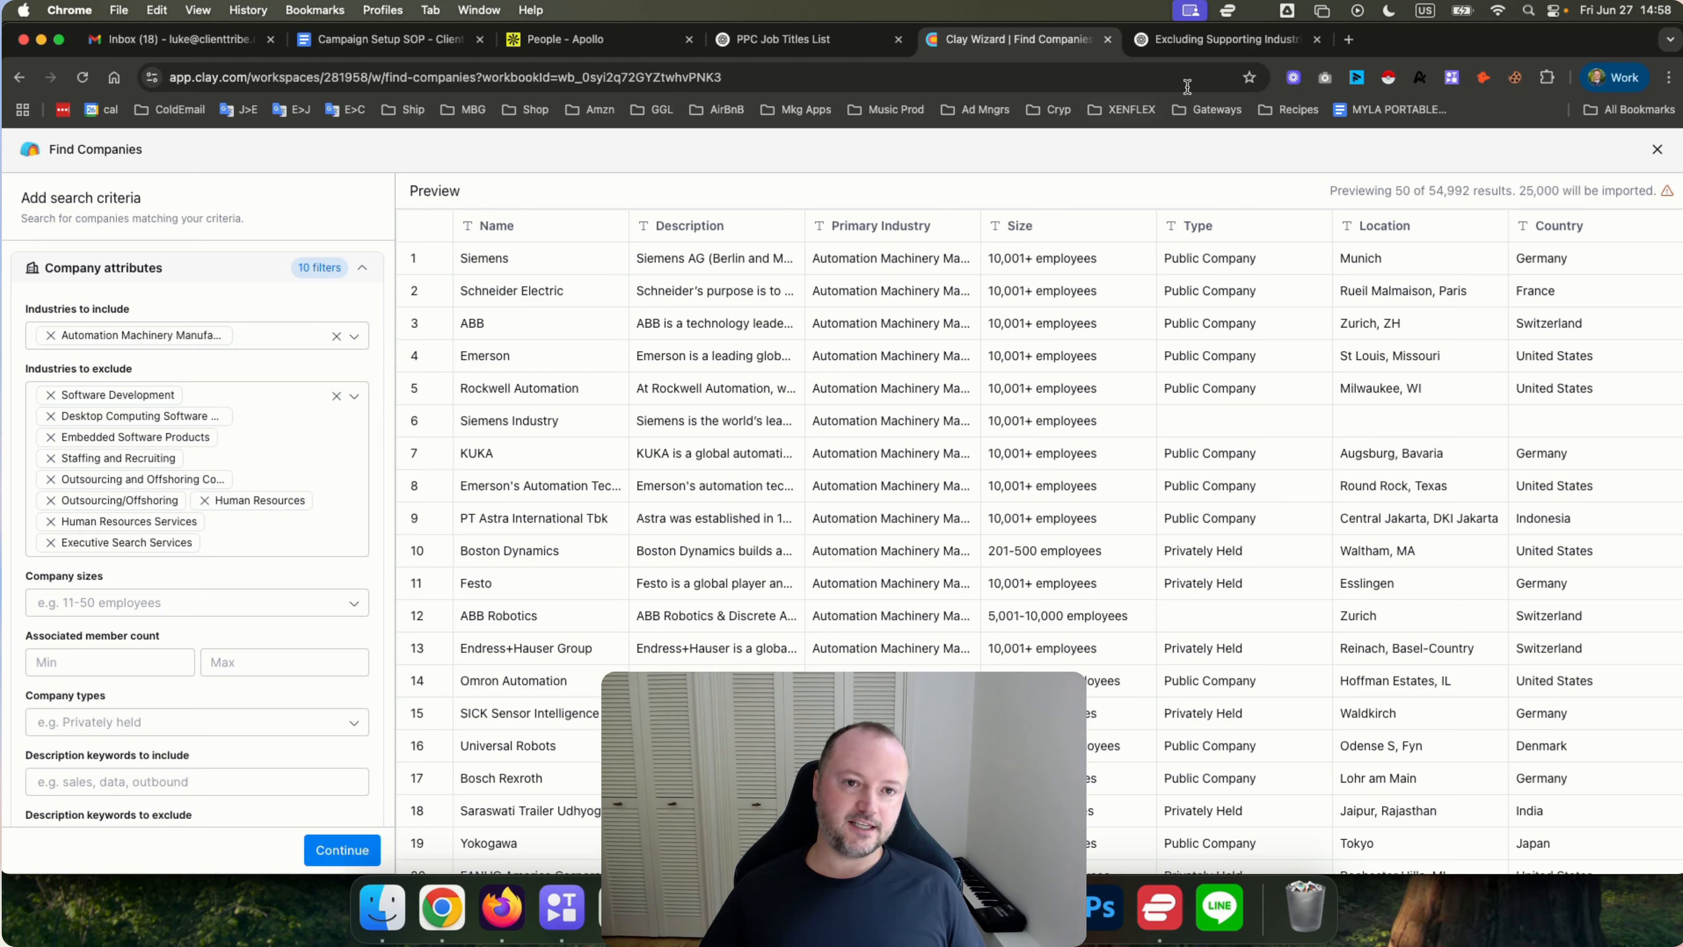
Review ChatGPT's list of supporting industries to exclude.
click(1186, 44)
scroll(596, 363, down, 2)
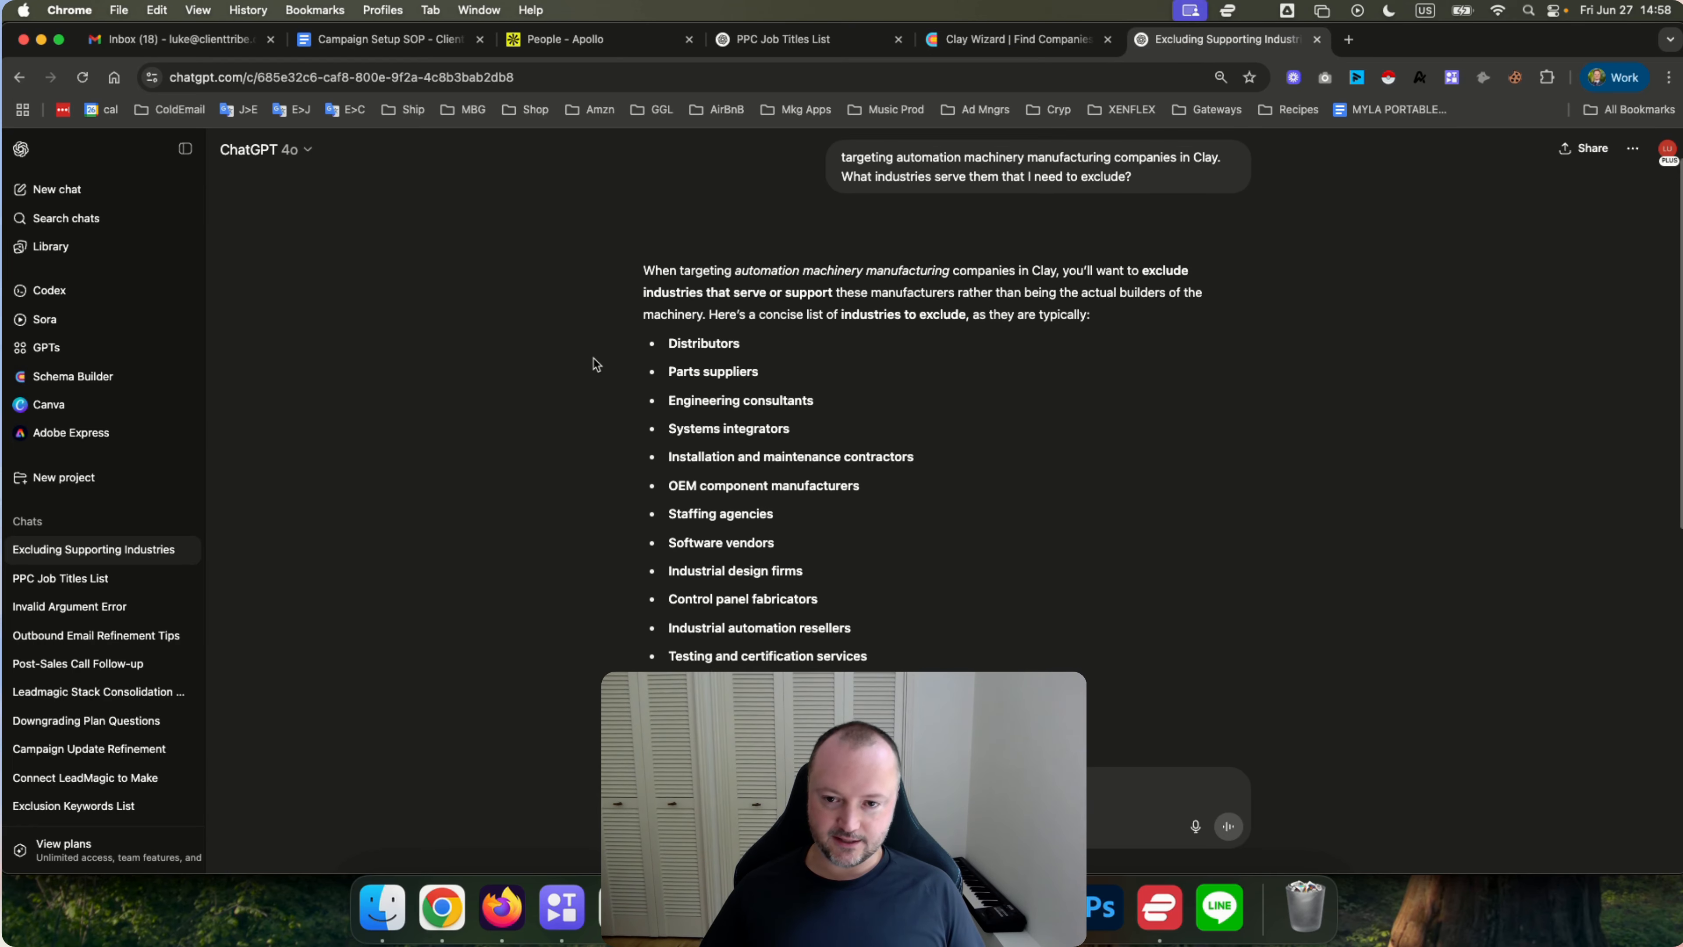
double_click(689, 326)
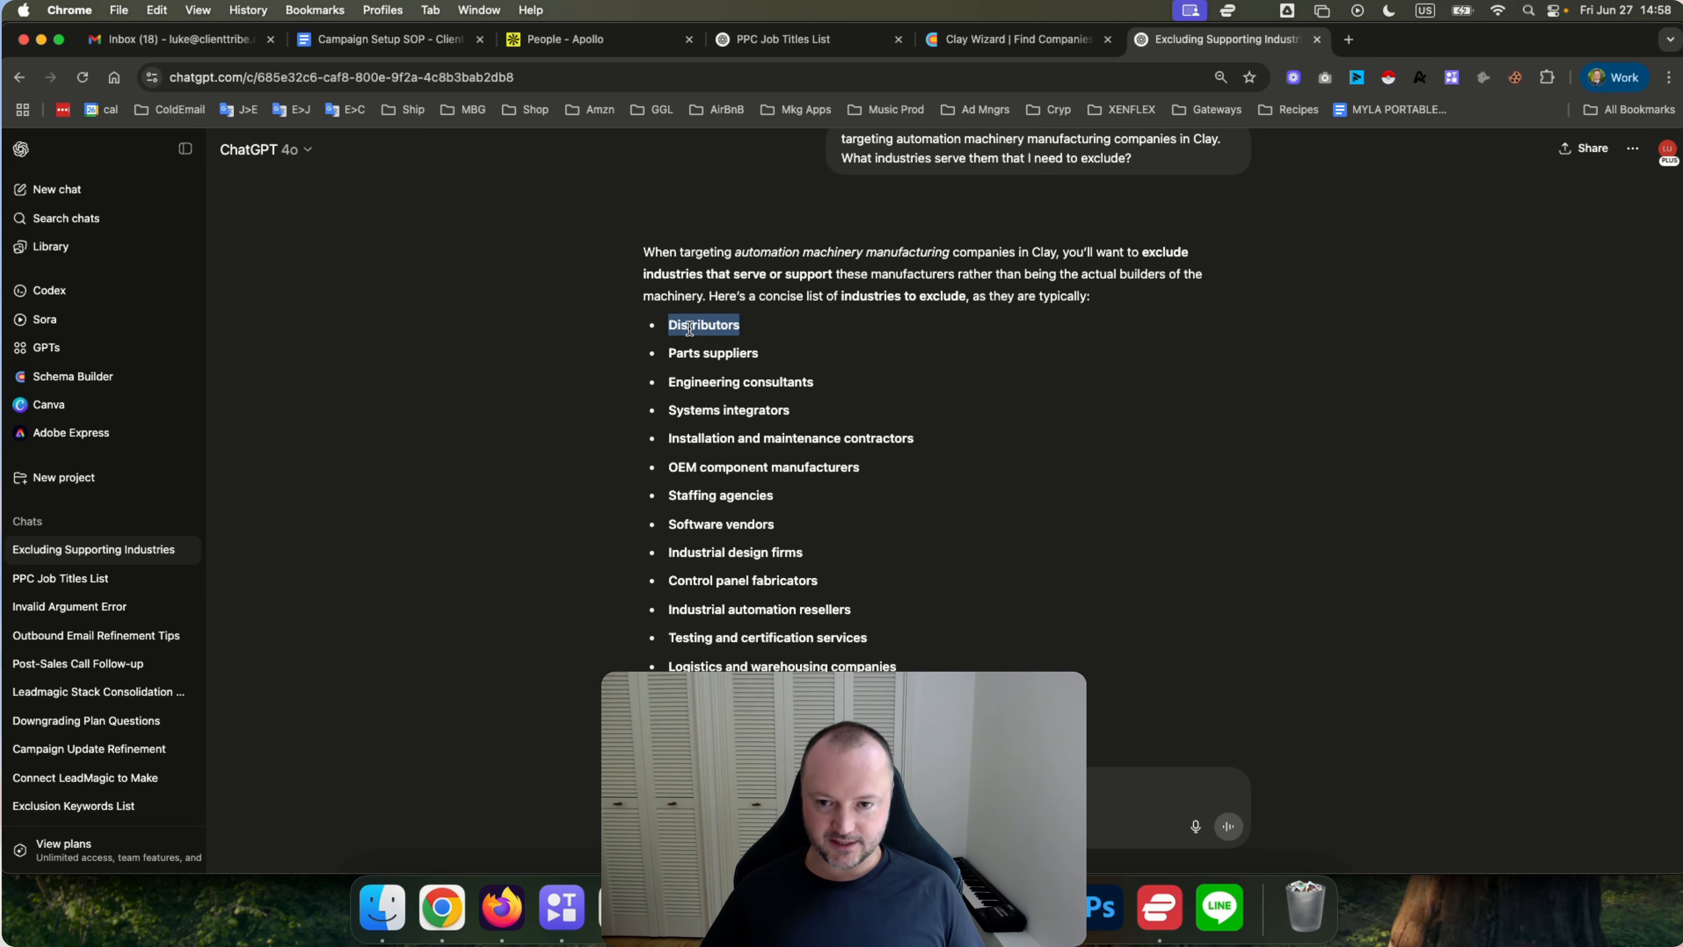
drag(689, 327, 674, 260)
scroll(785, 656, down, 2)
double_click(769, 651)
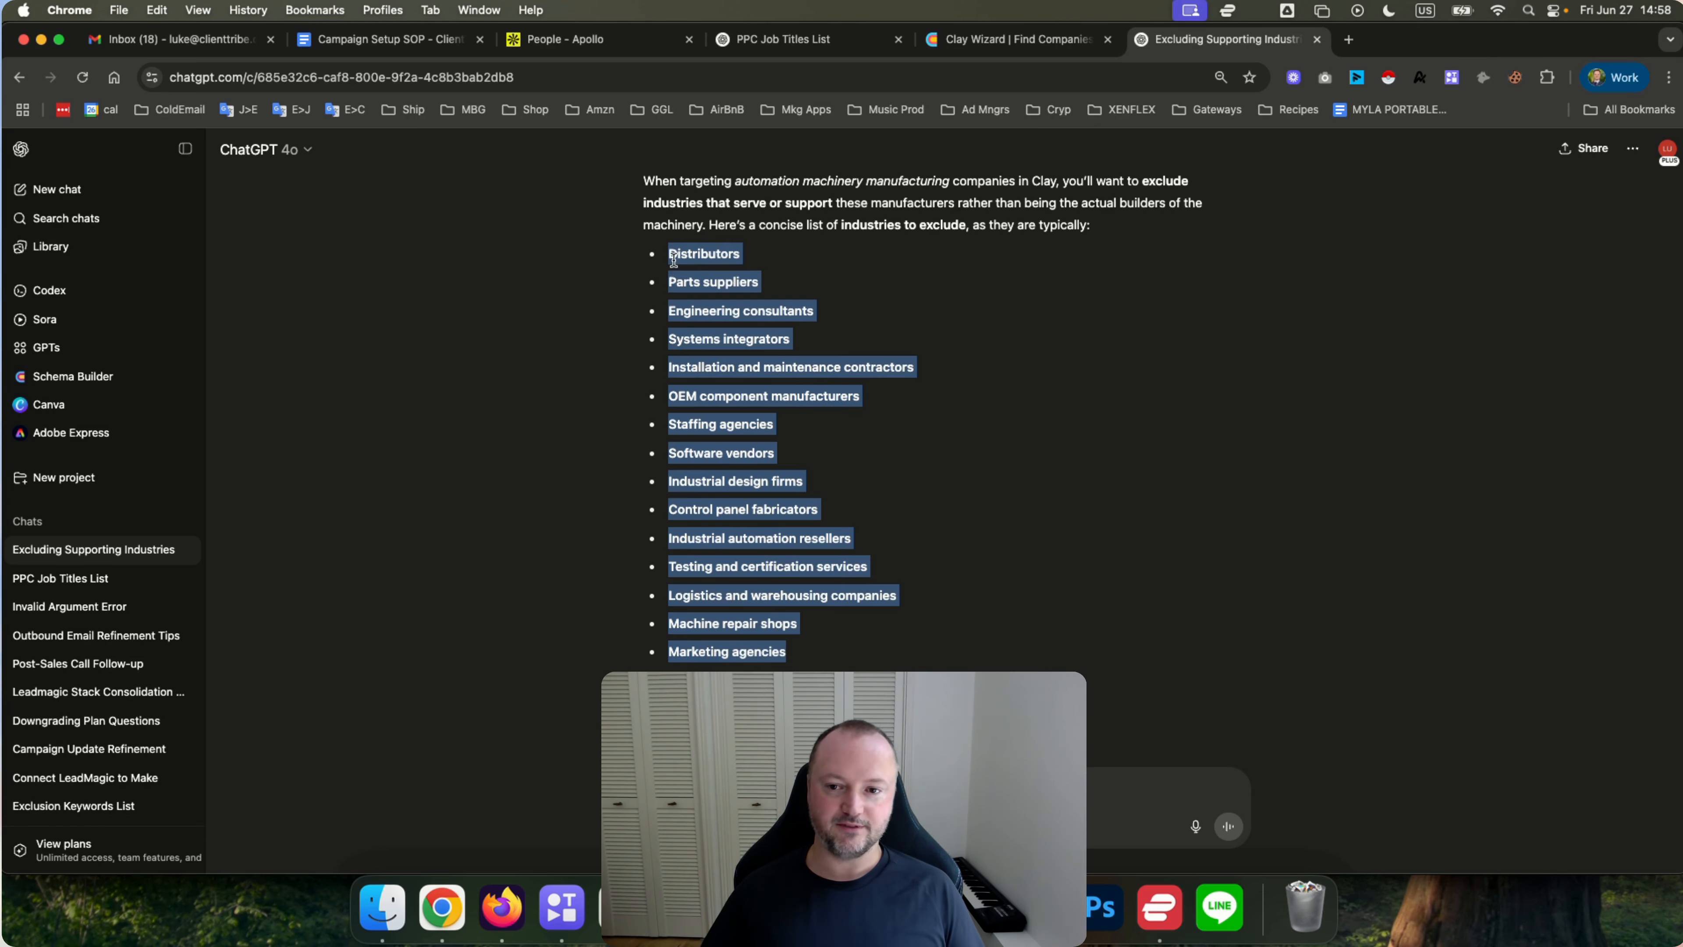
scroll(568, 384, down, 3)
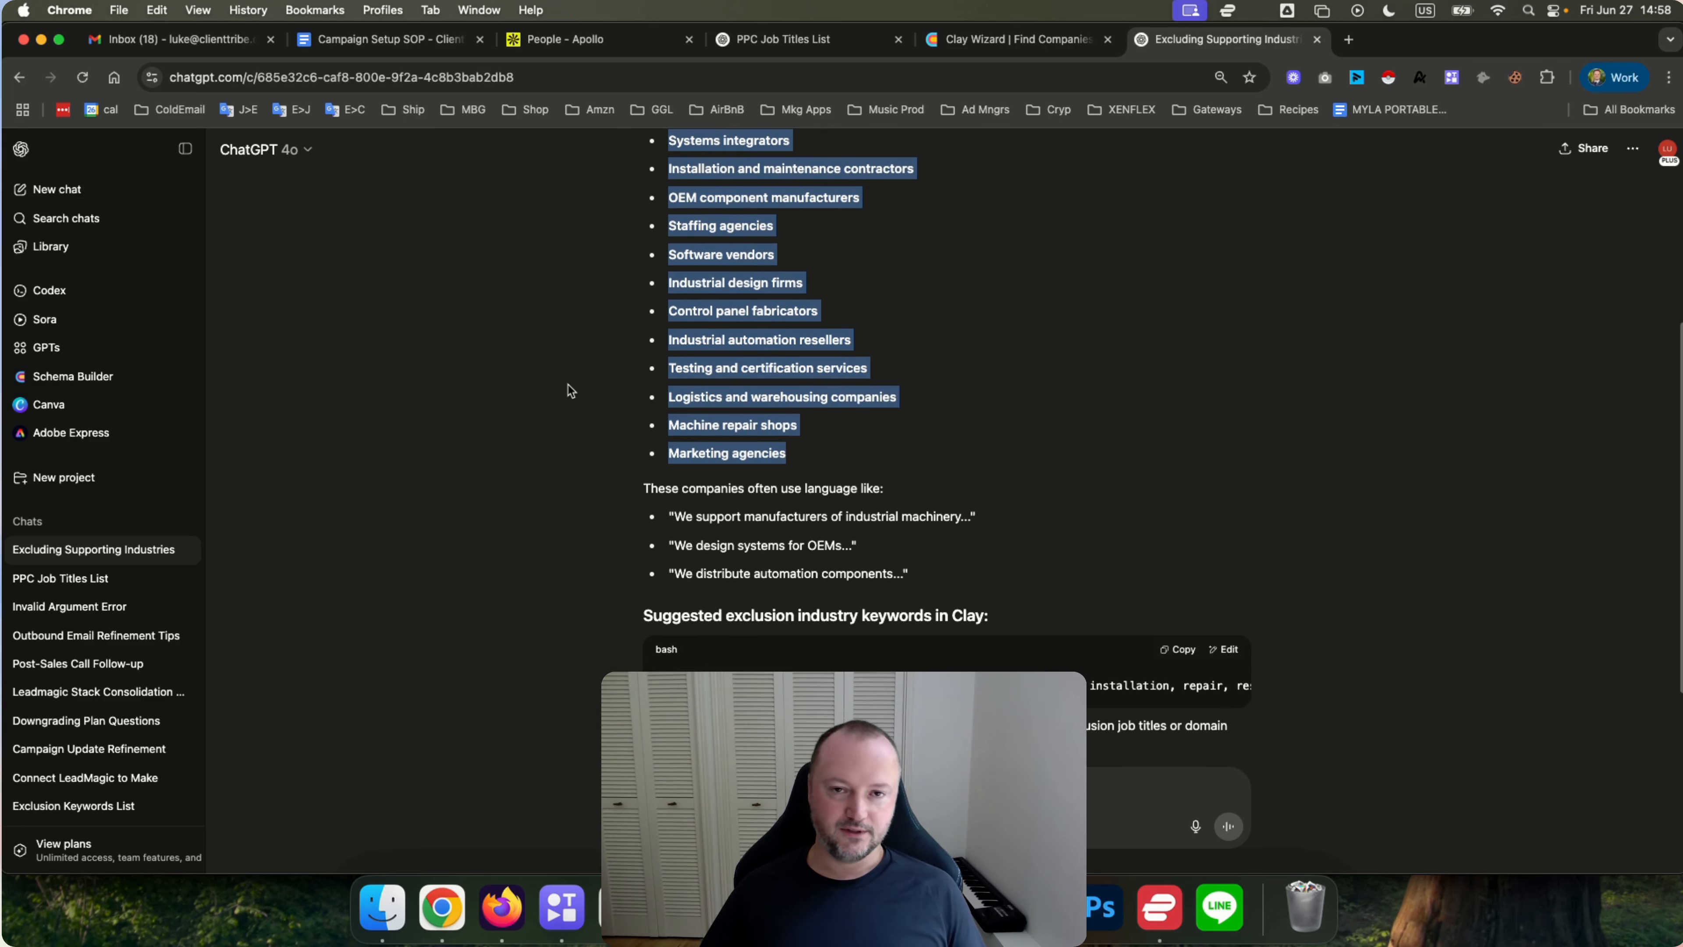
Back in the company search, set the company size filter to 11-50 employees.
click(977, 42)
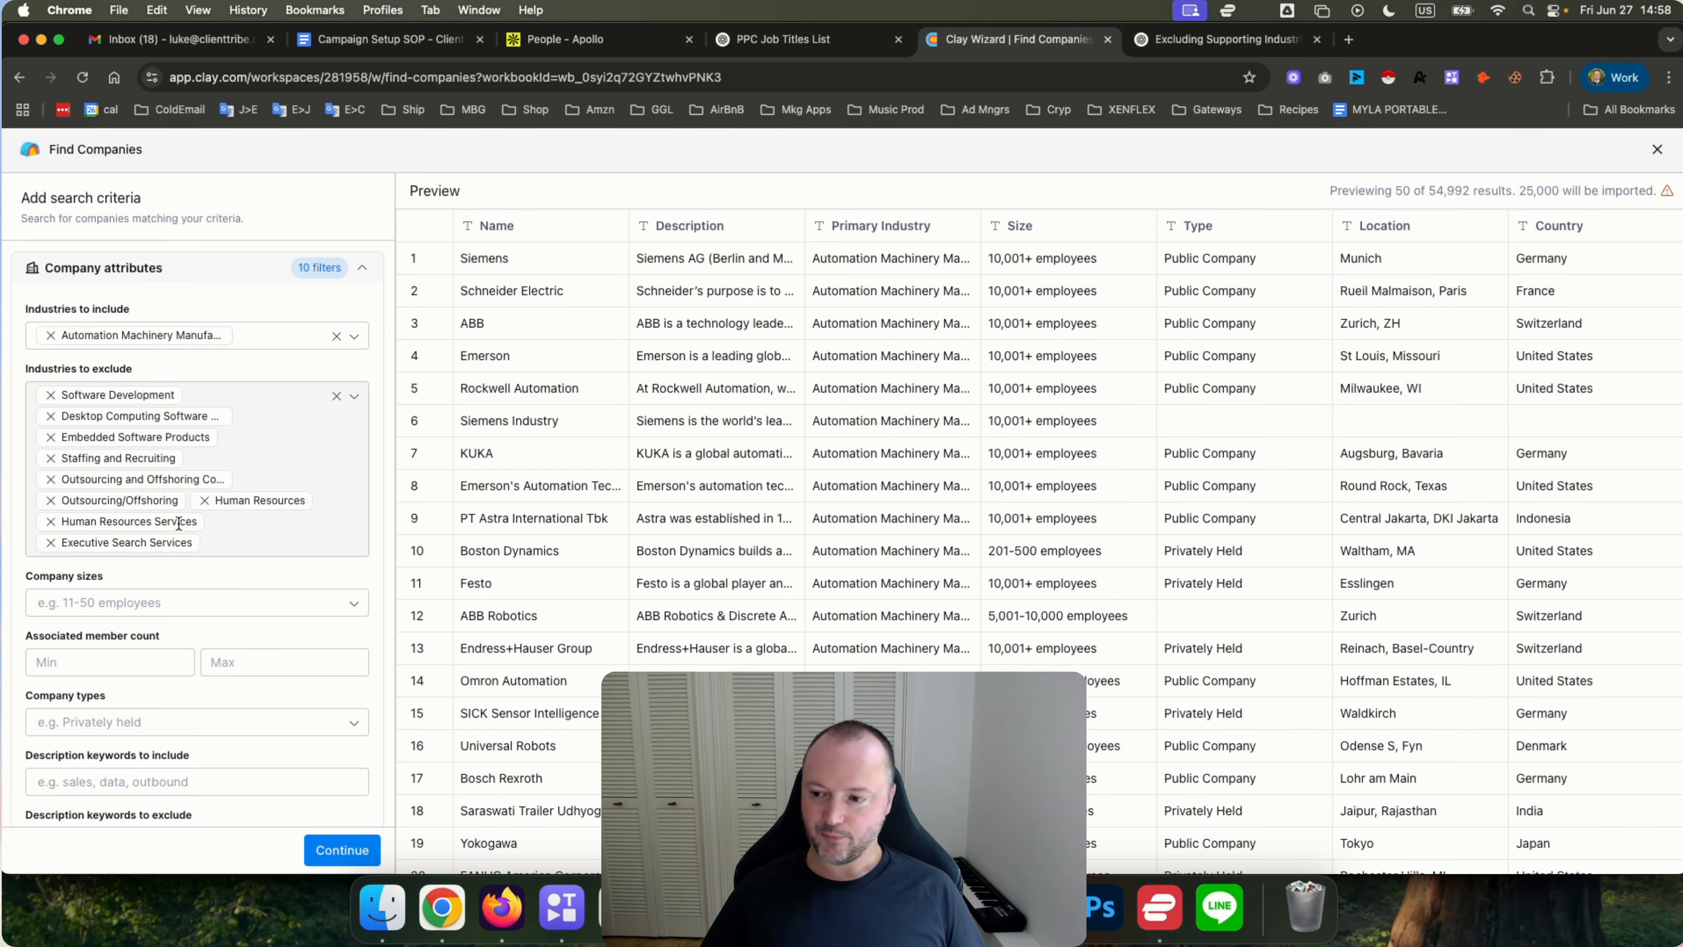
scroll(179, 523, down, 3)
click(106, 492)
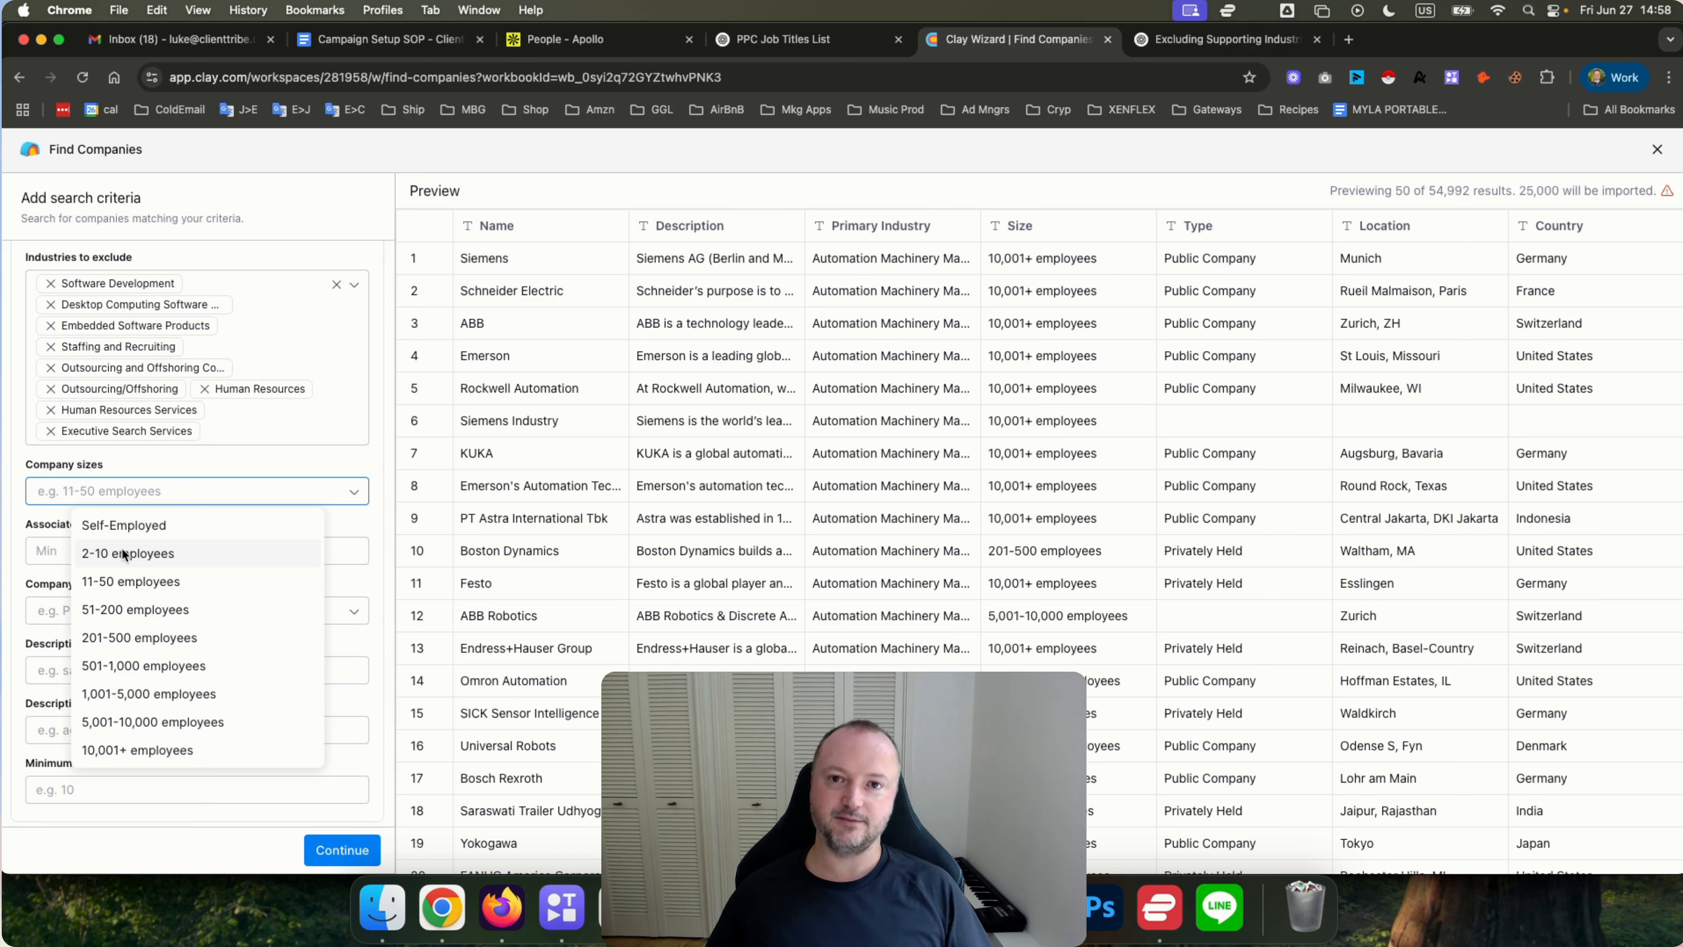
click(126, 581)
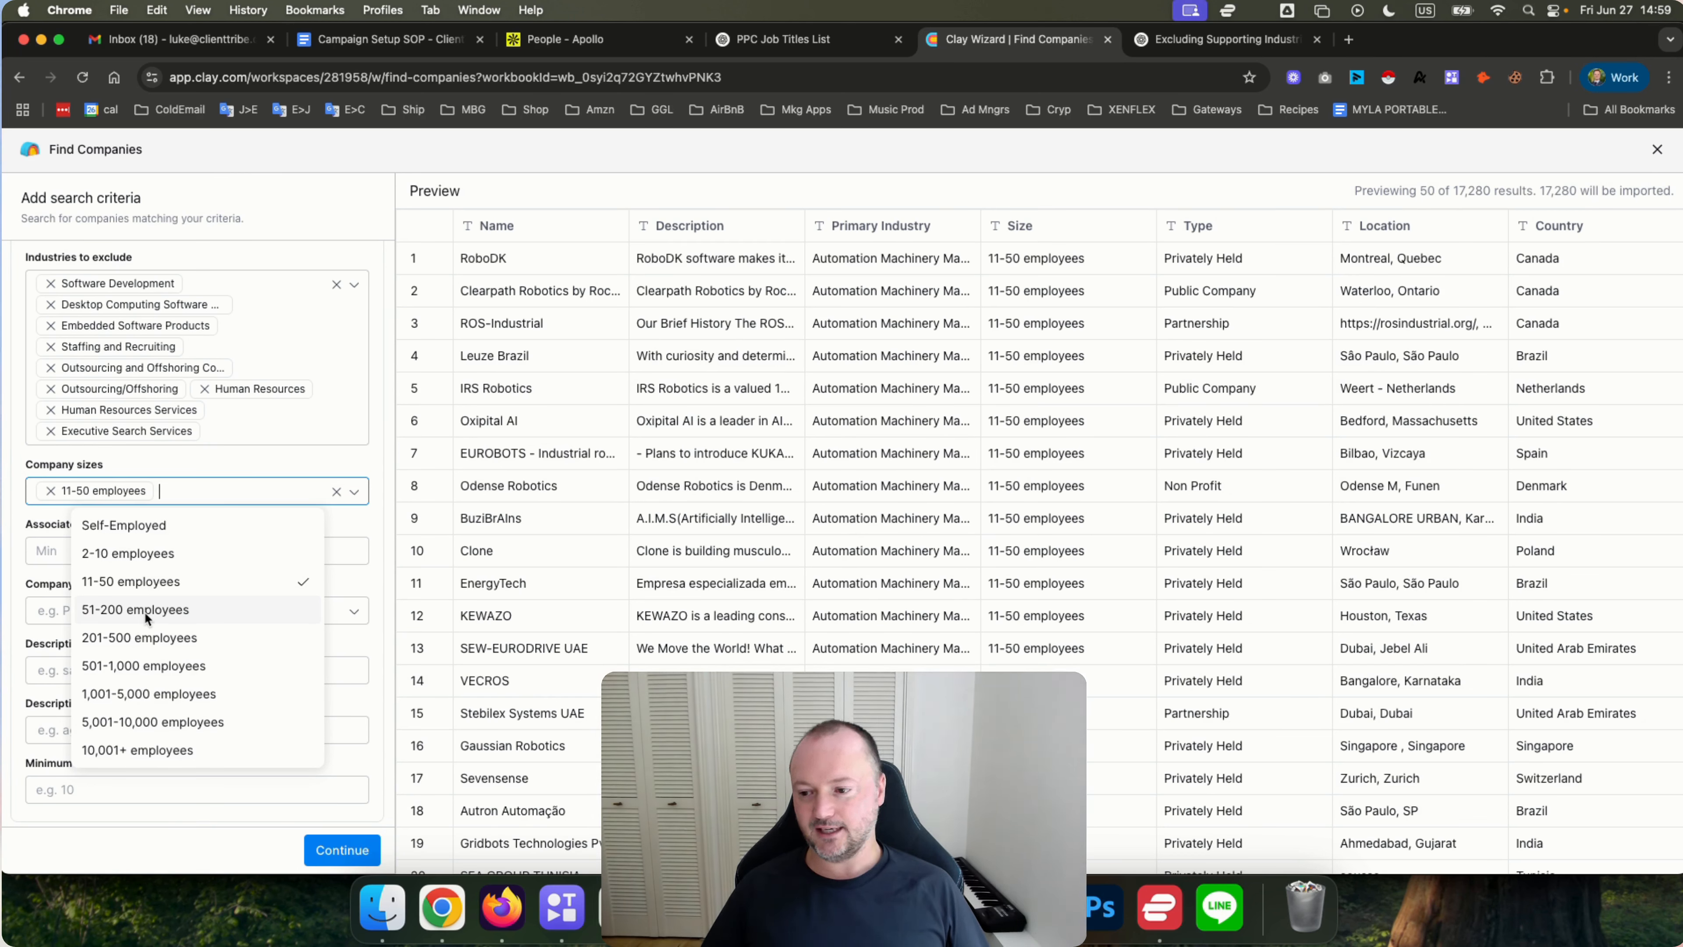
click(128, 607)
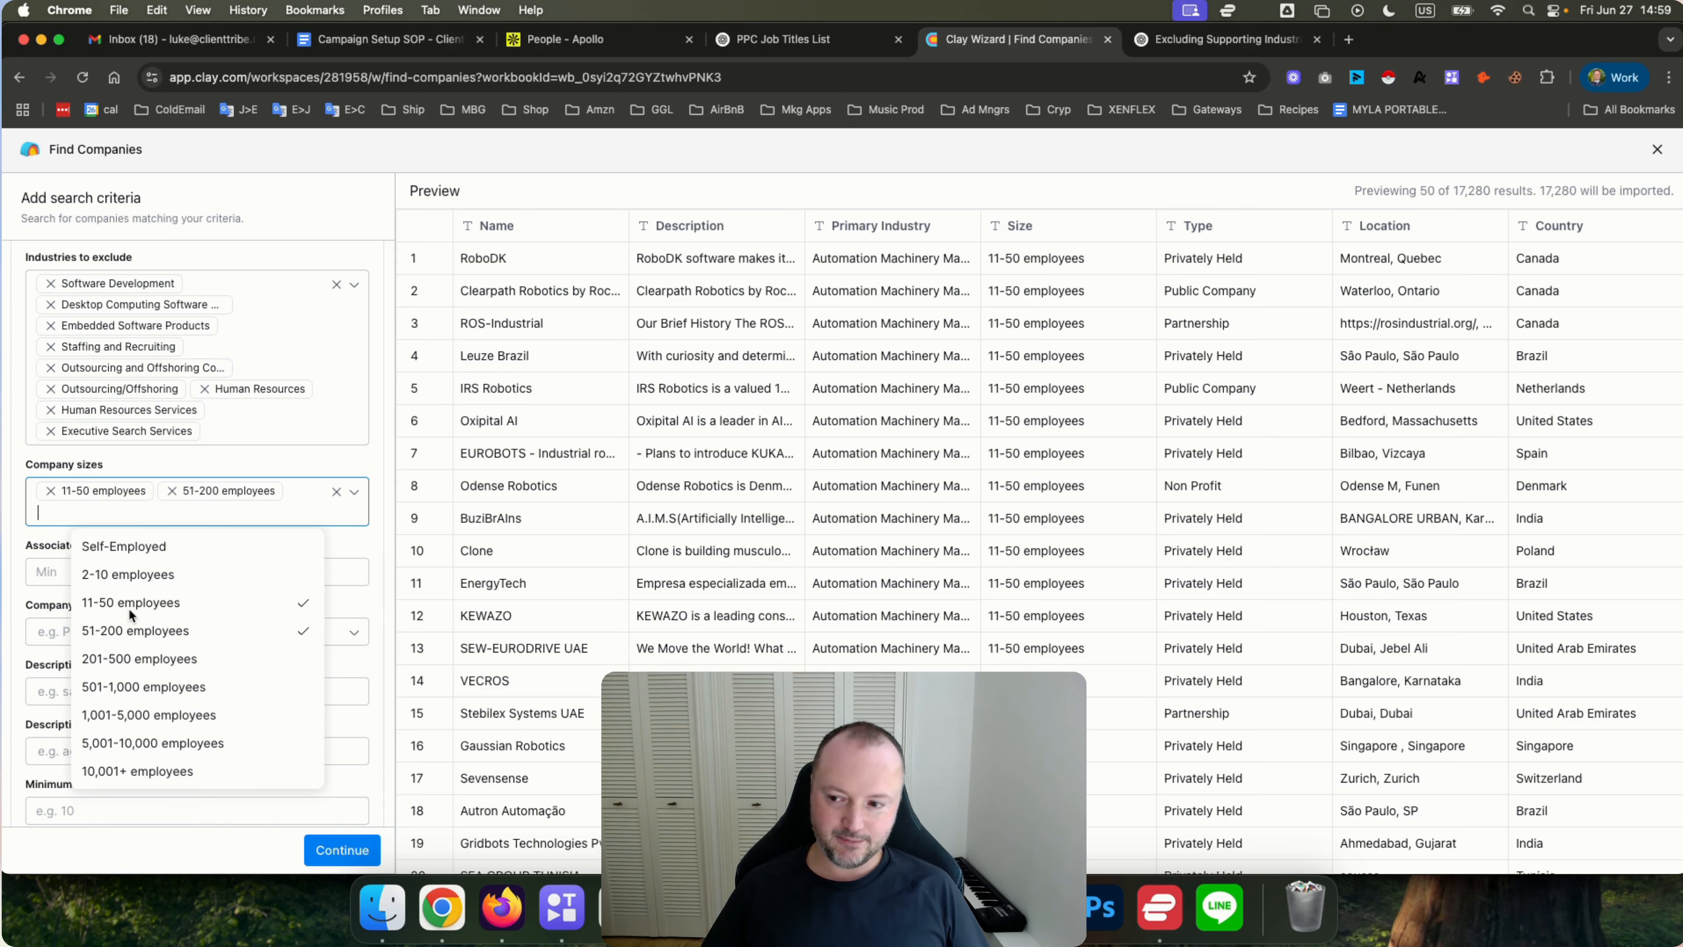
click(342, 555)
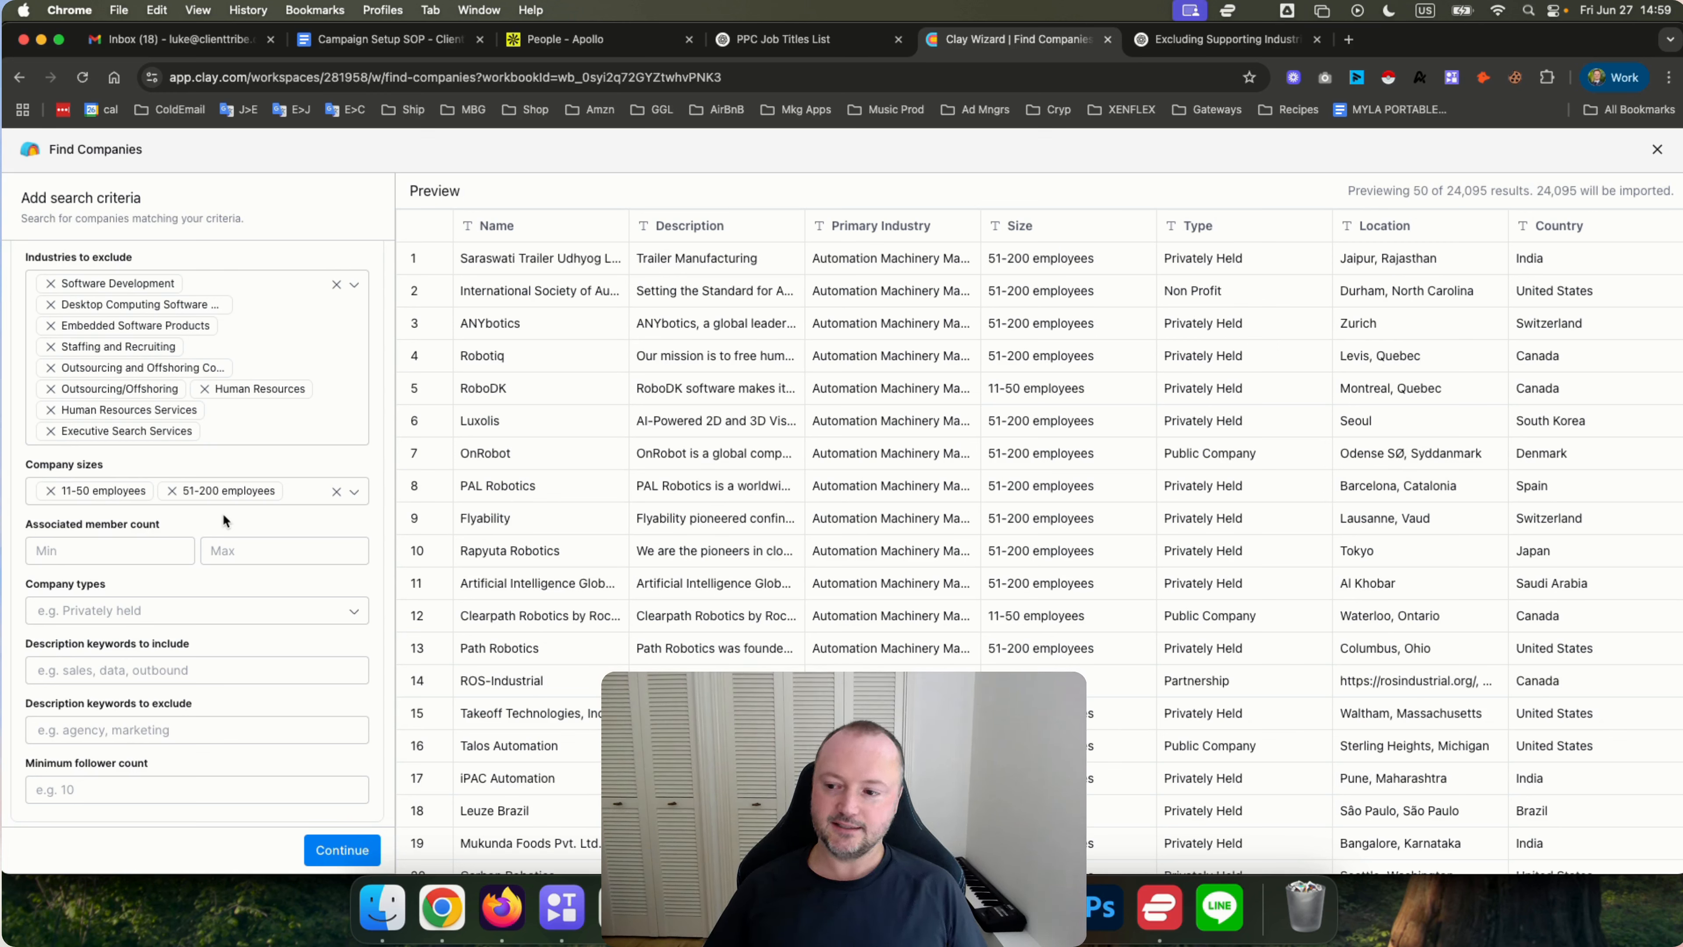
click(171, 491)
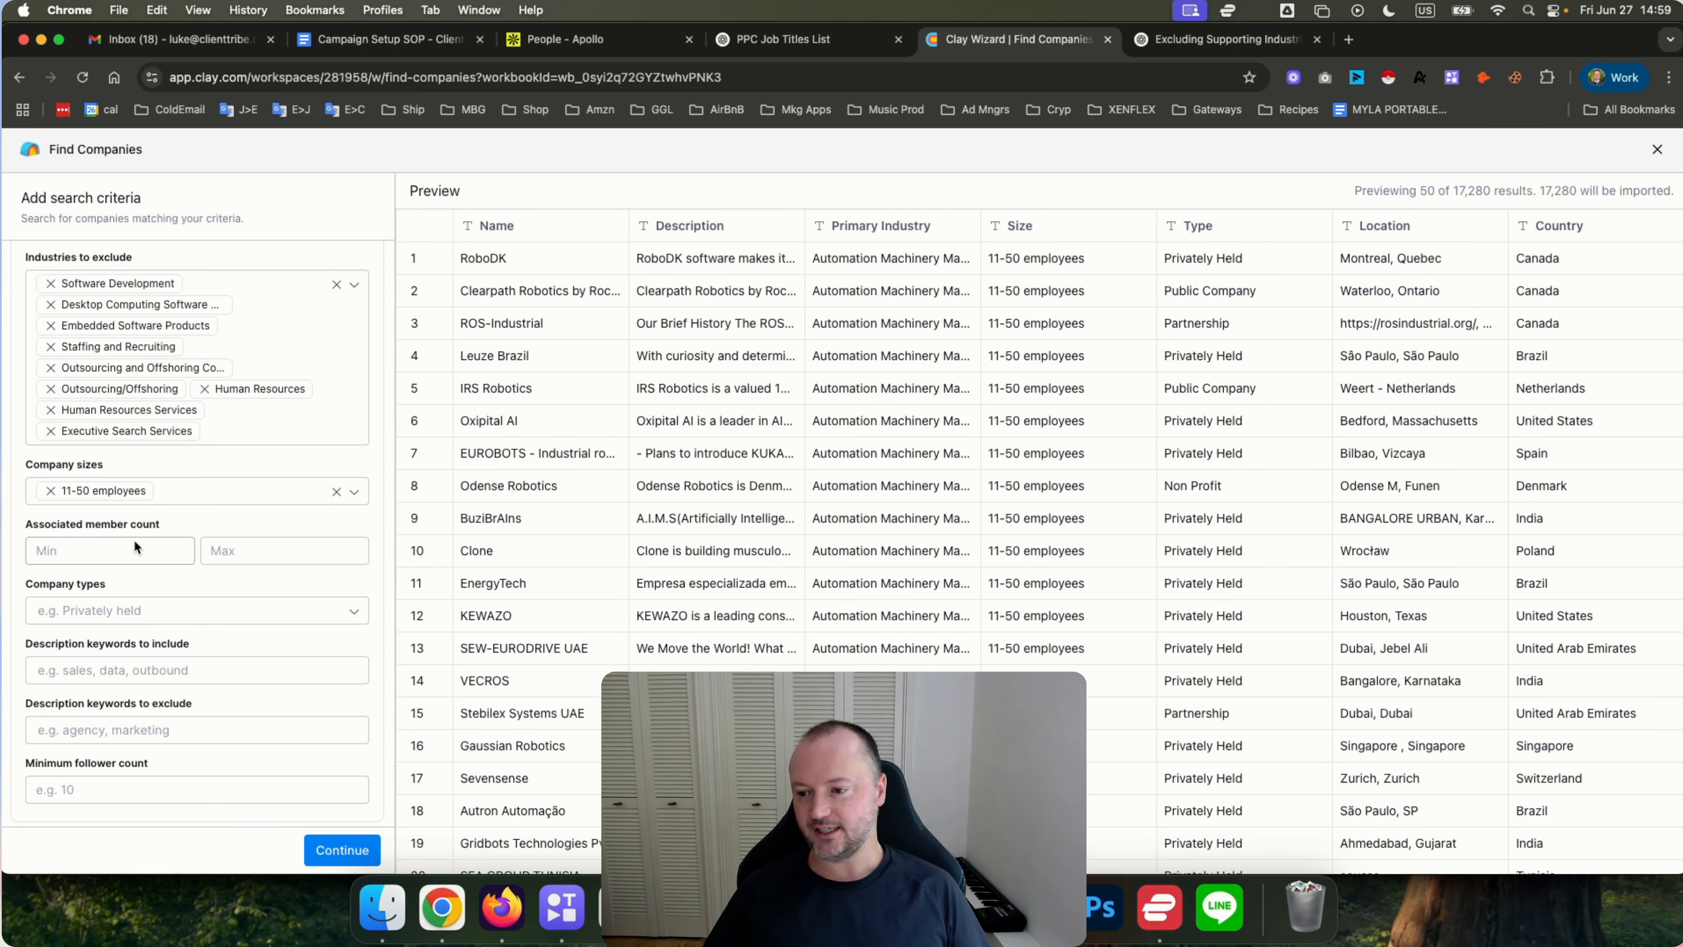
click(88, 550)
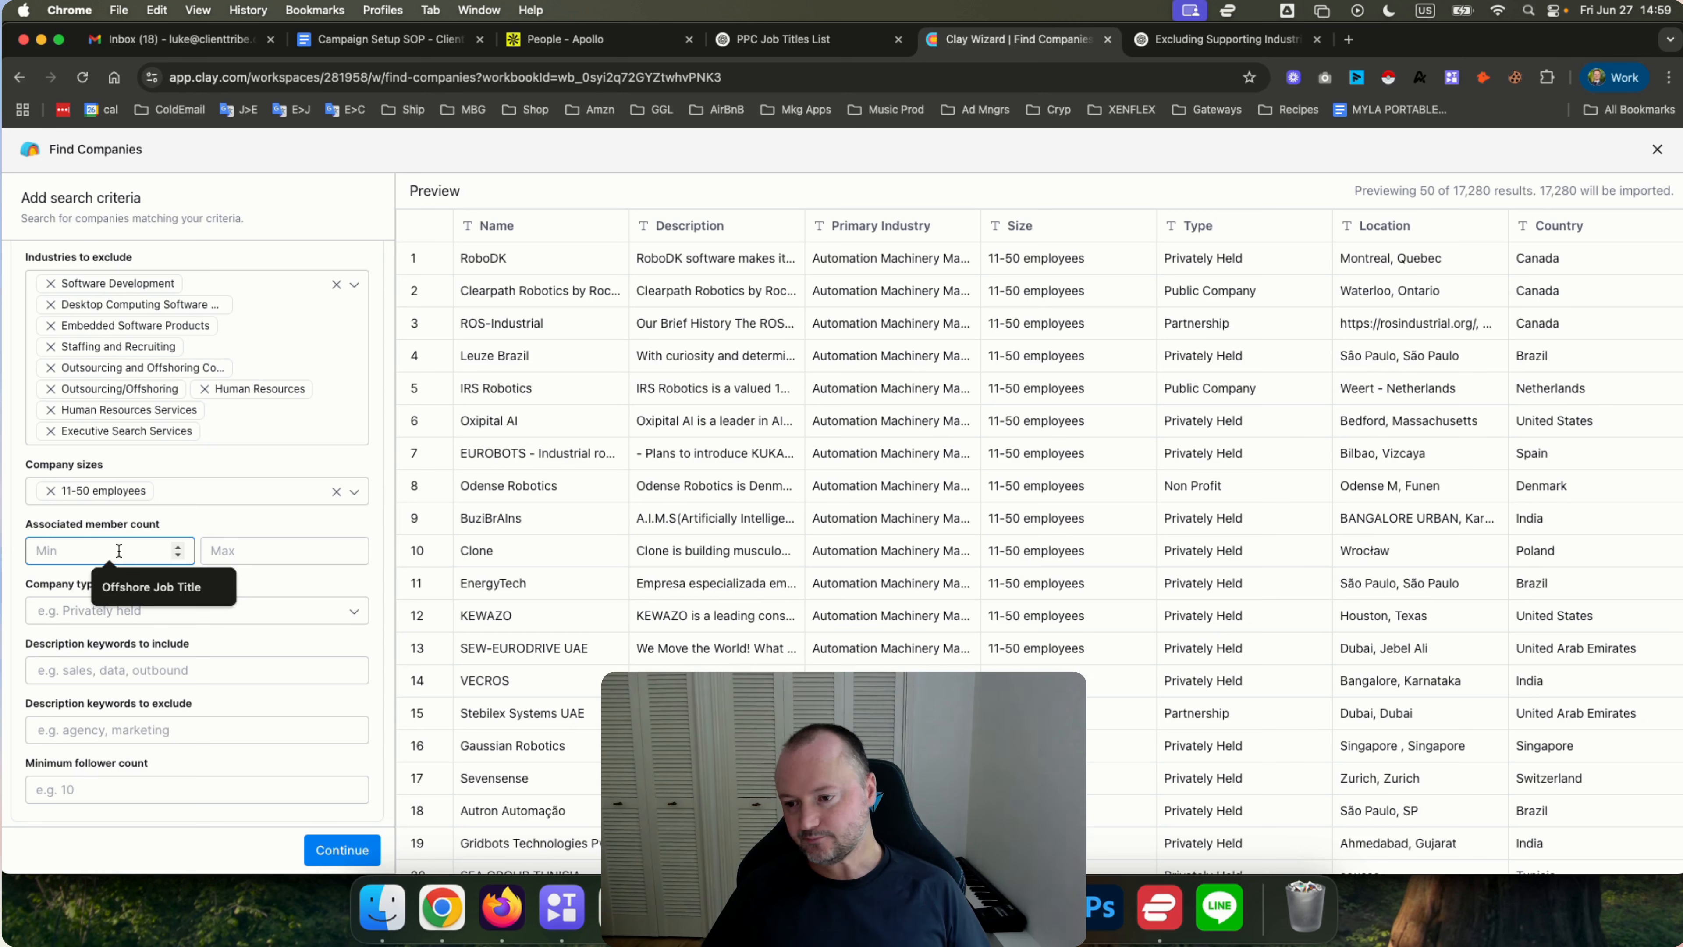
key(Tab)
click(211, 524)
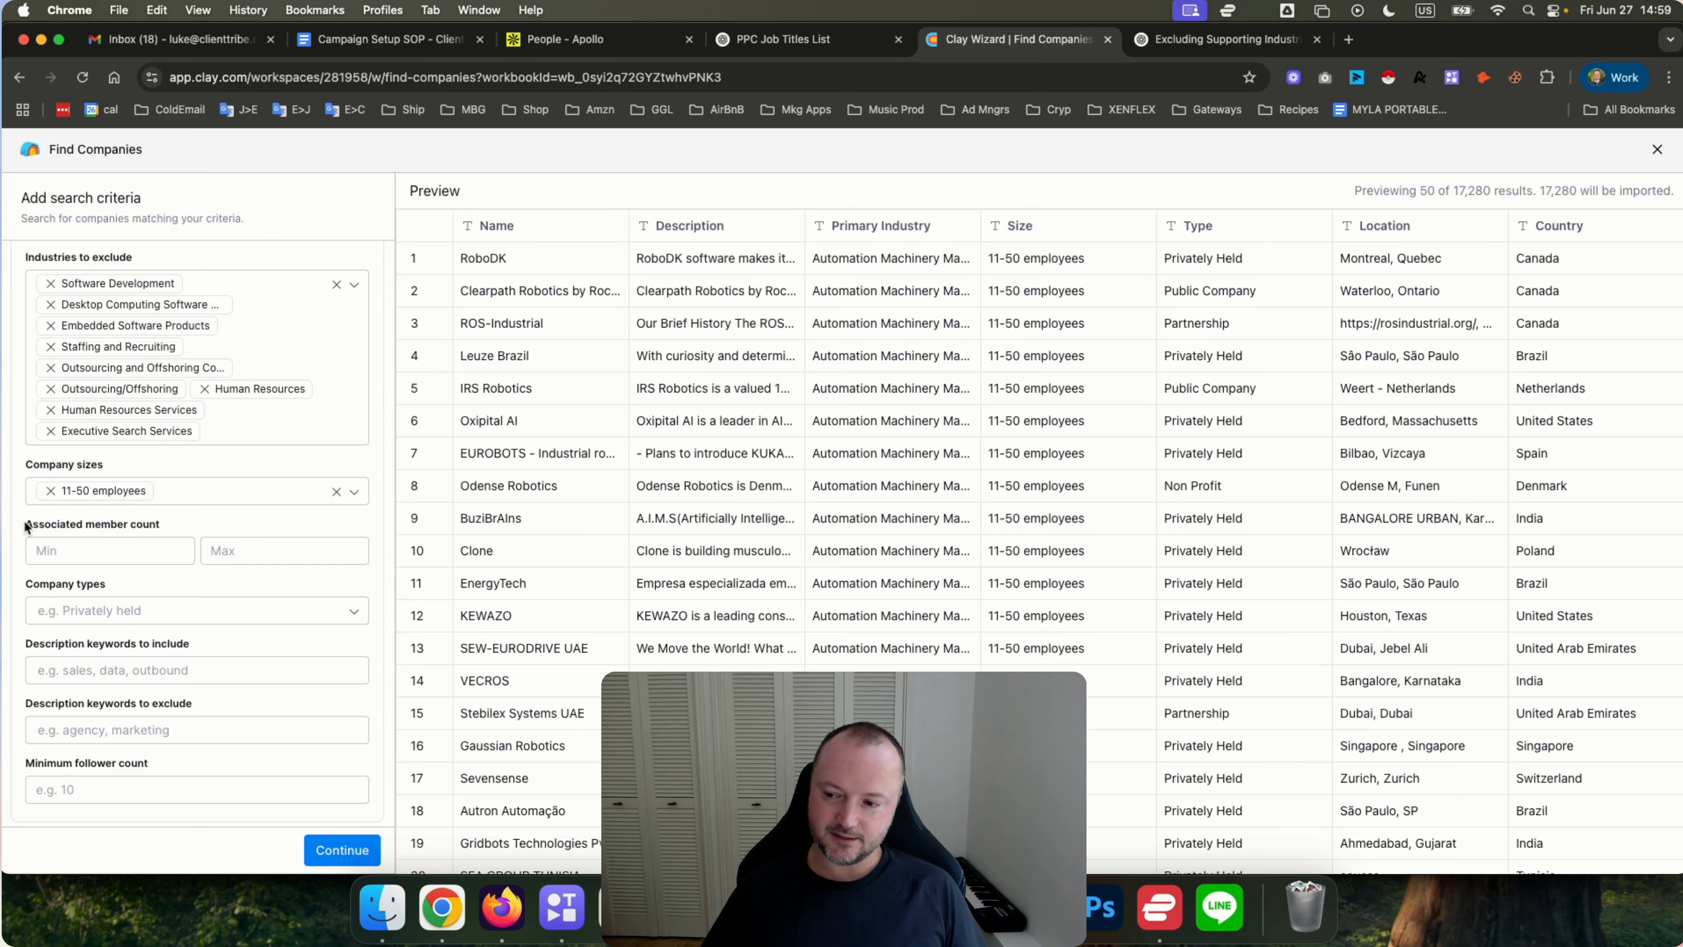
scroll(20, 527, down, 3)
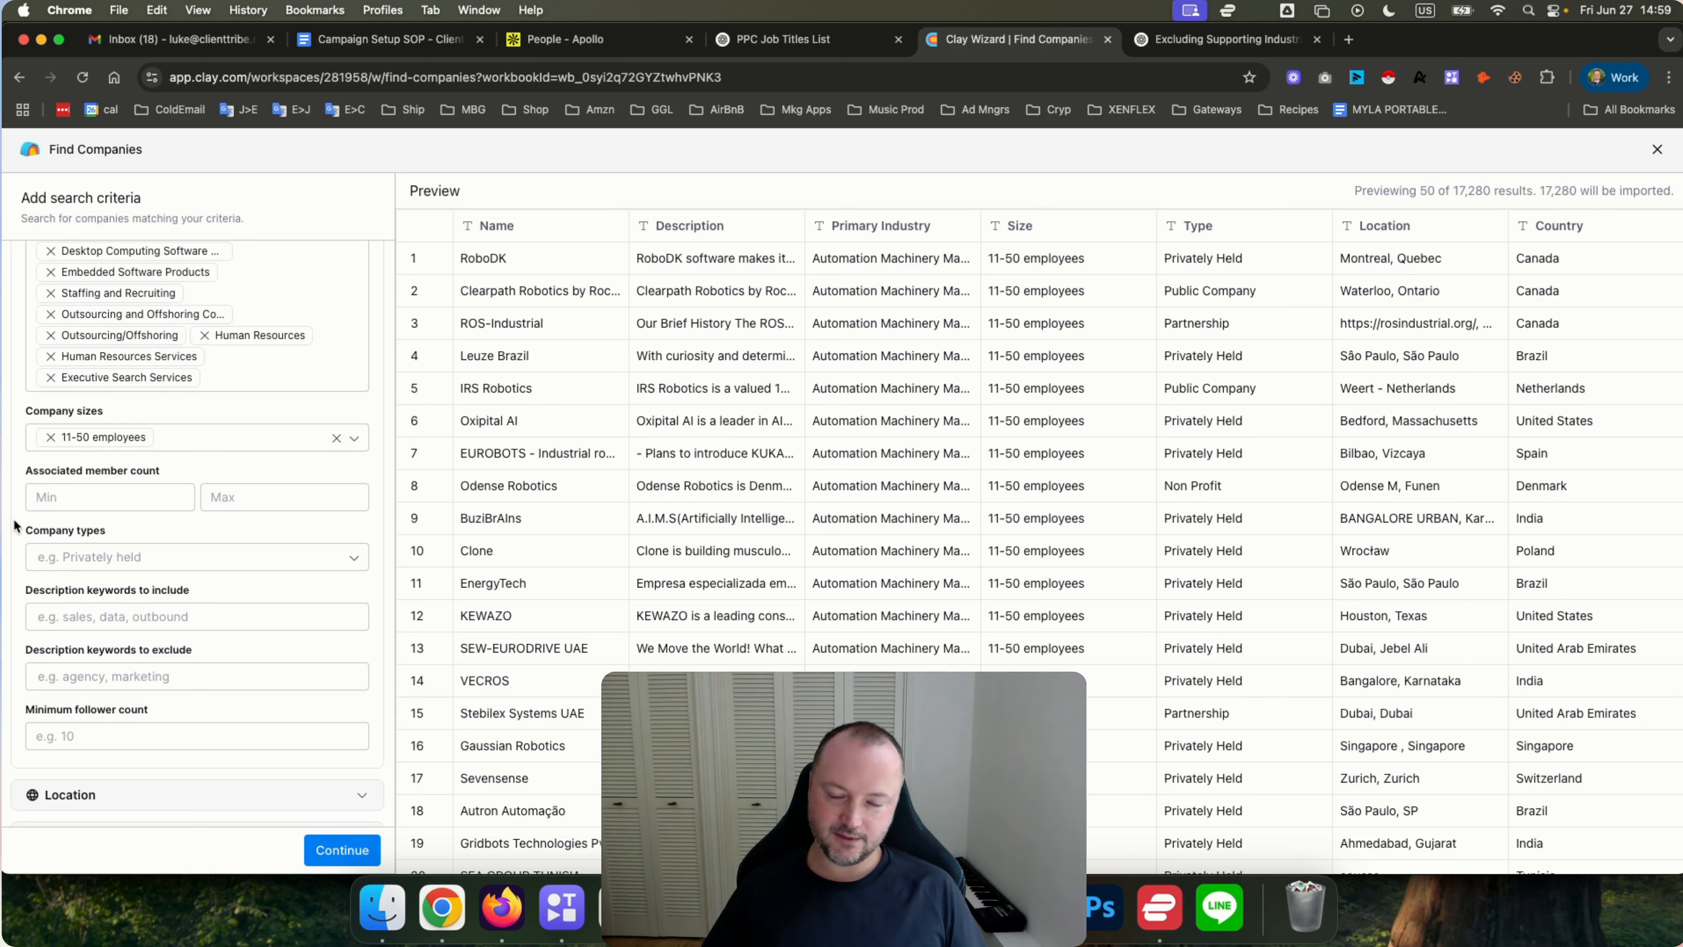
scroll(15, 526, up, 1)
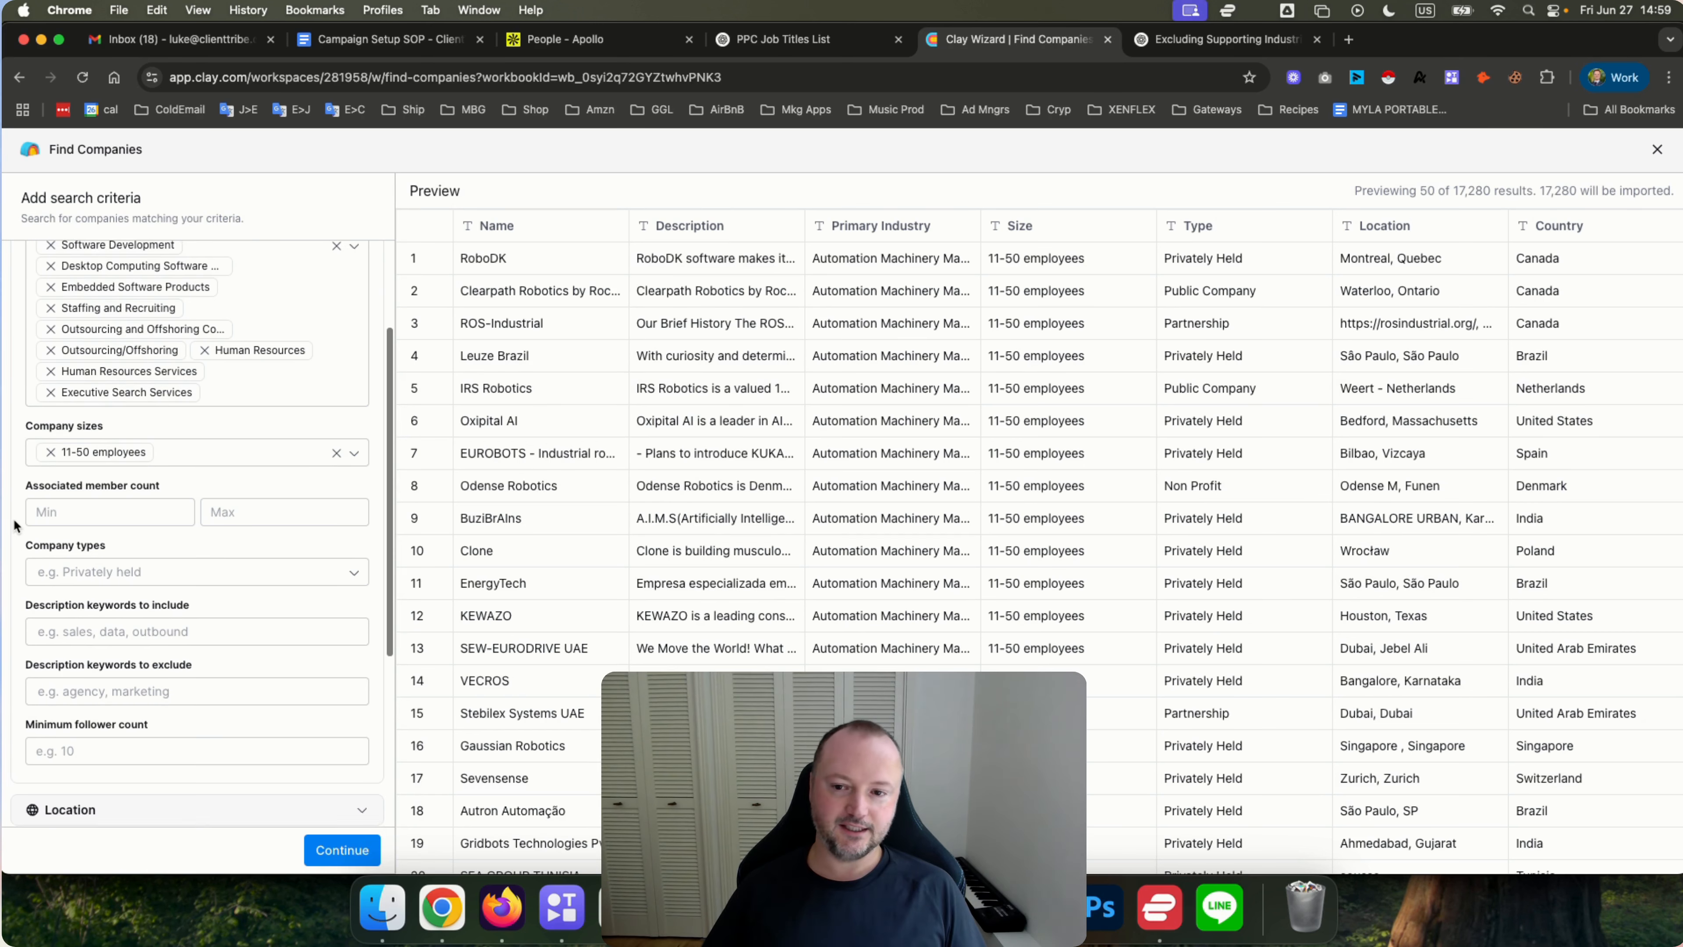
scroll(15, 525, down, 1)
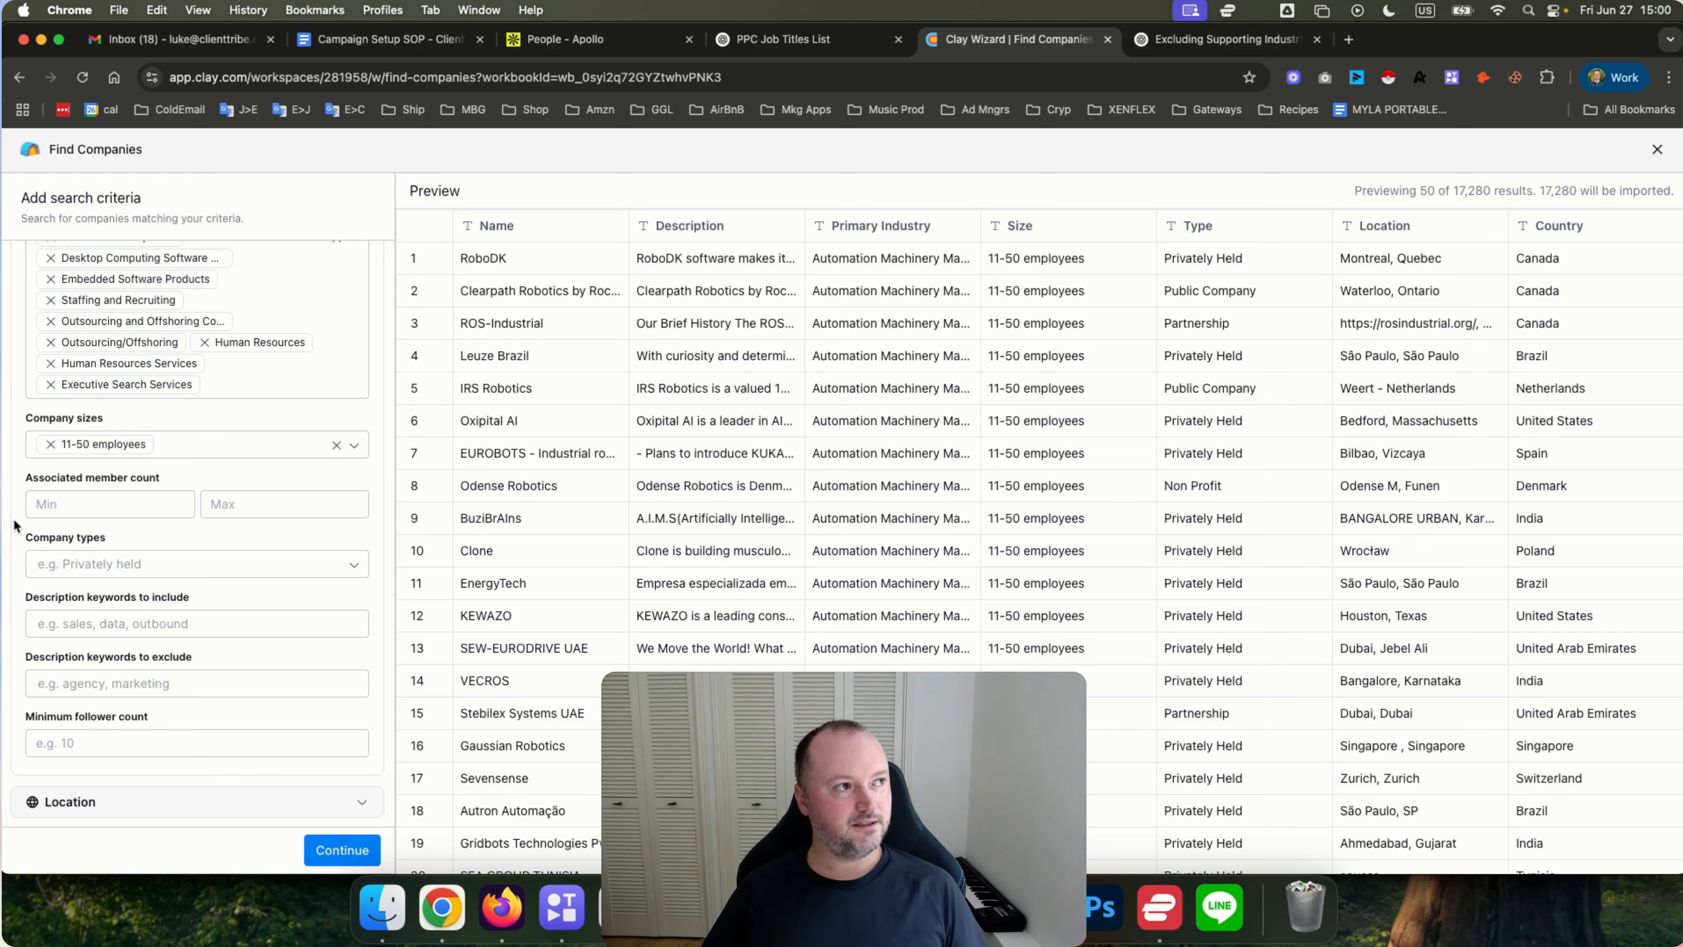
scroll(14, 525, up, 1)
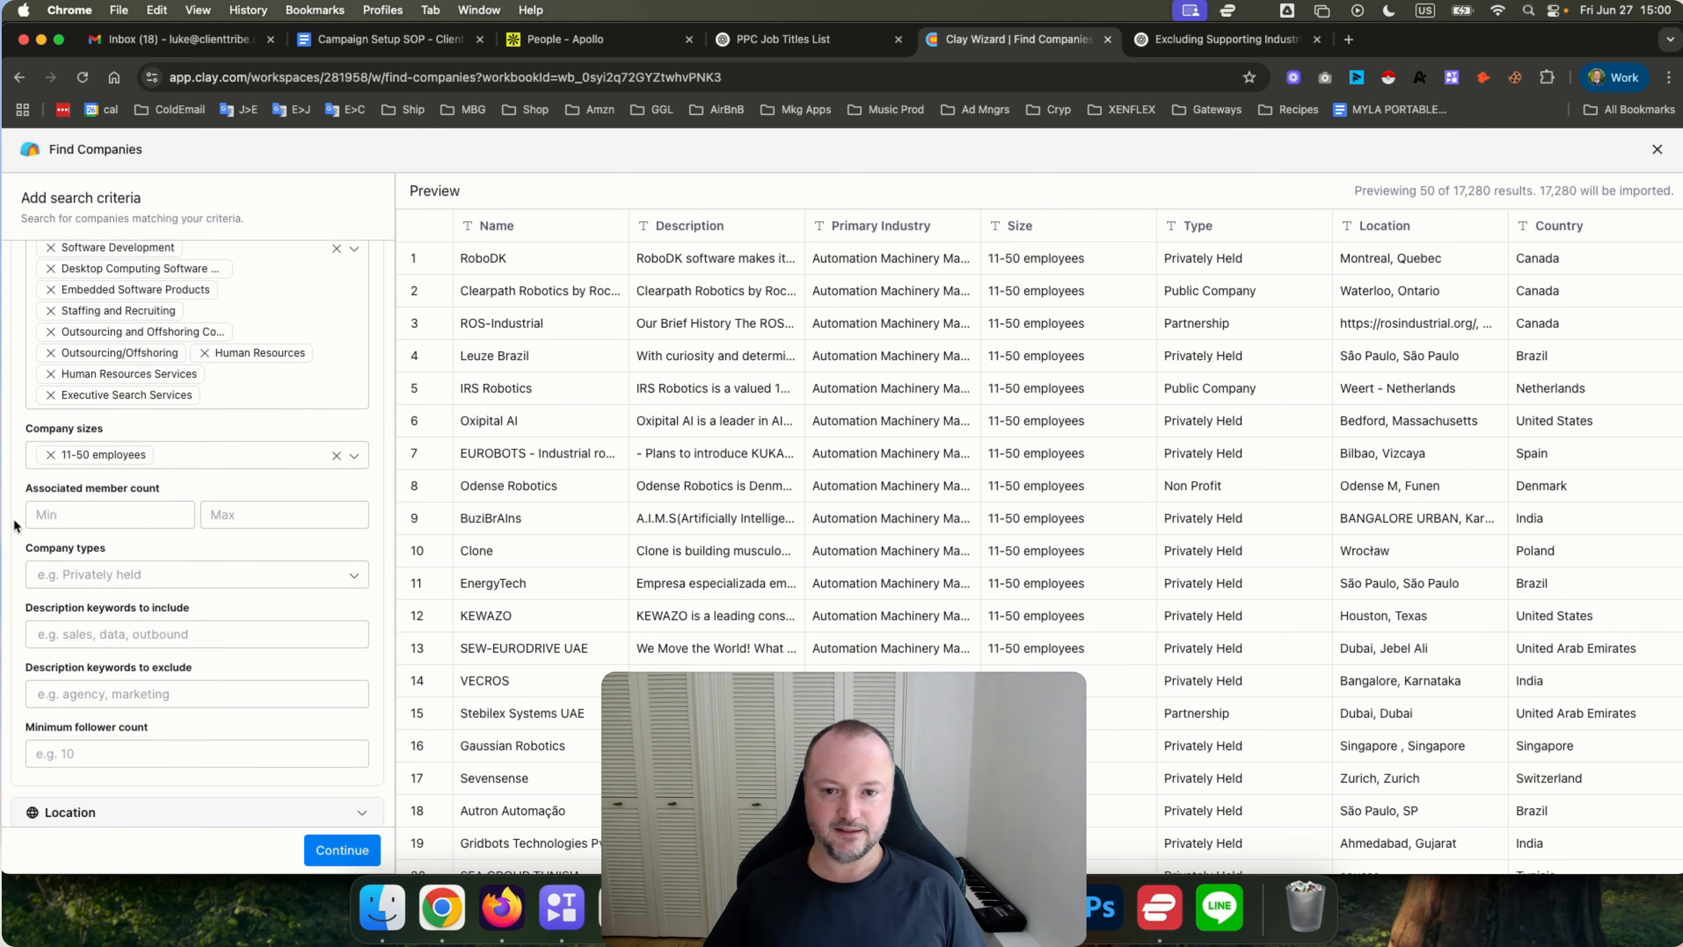
Try an associated member count range of 11 to 50, then clear both fields.
click(38, 515)
text(11)
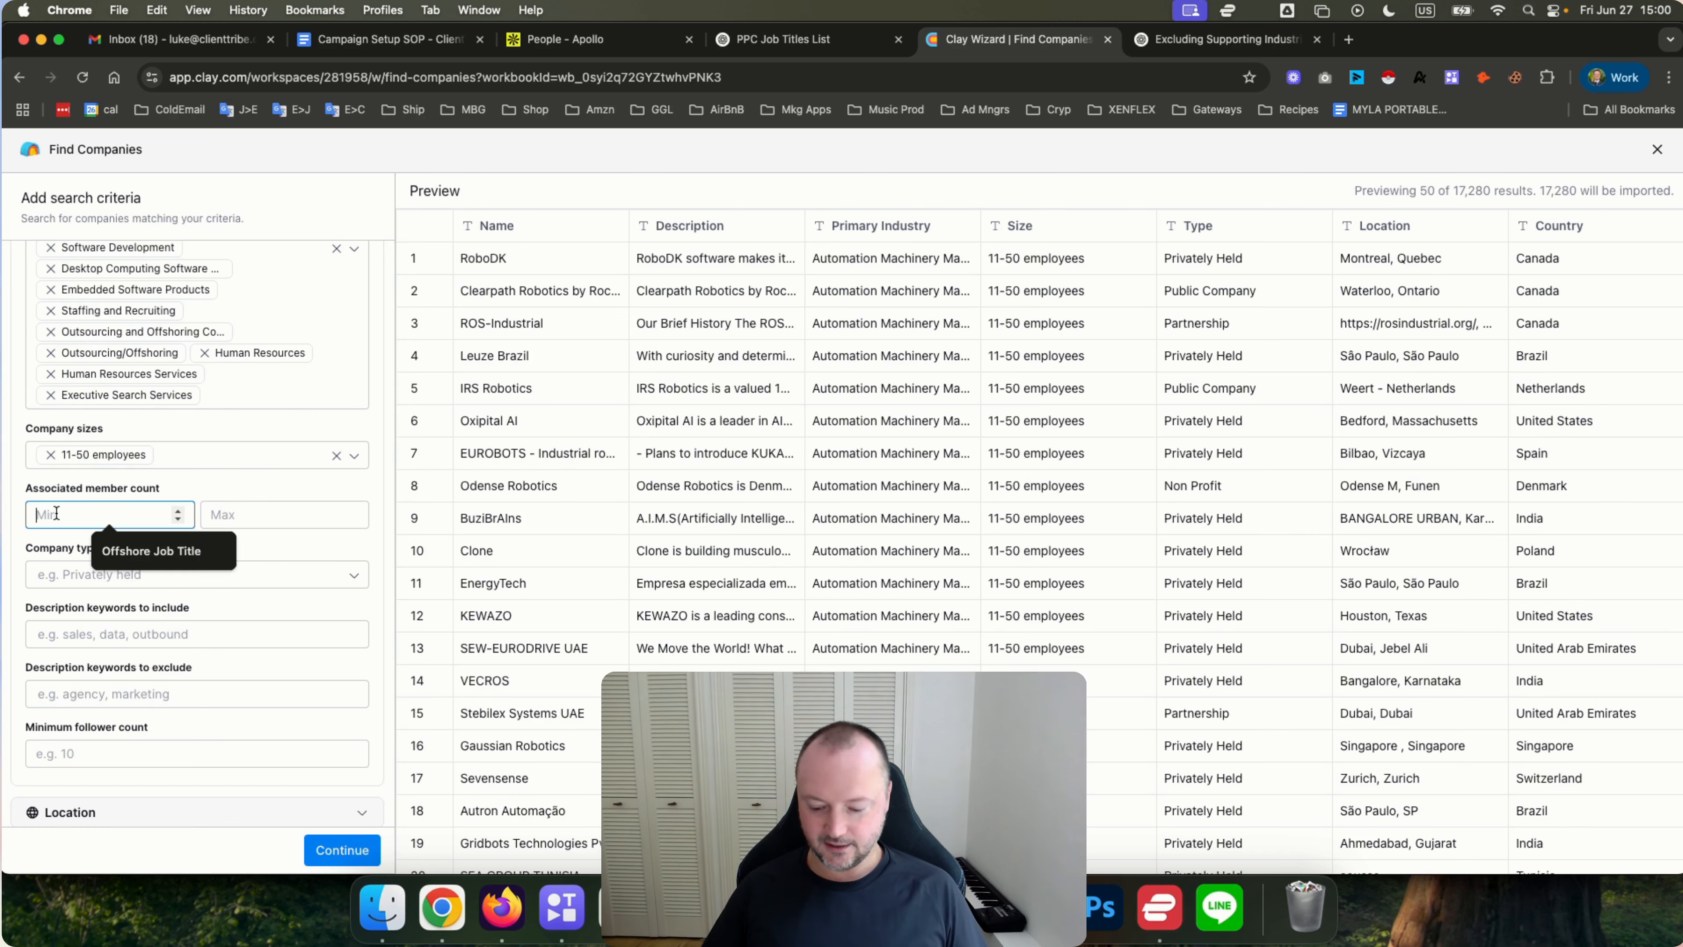
key(Tab)
text(55)
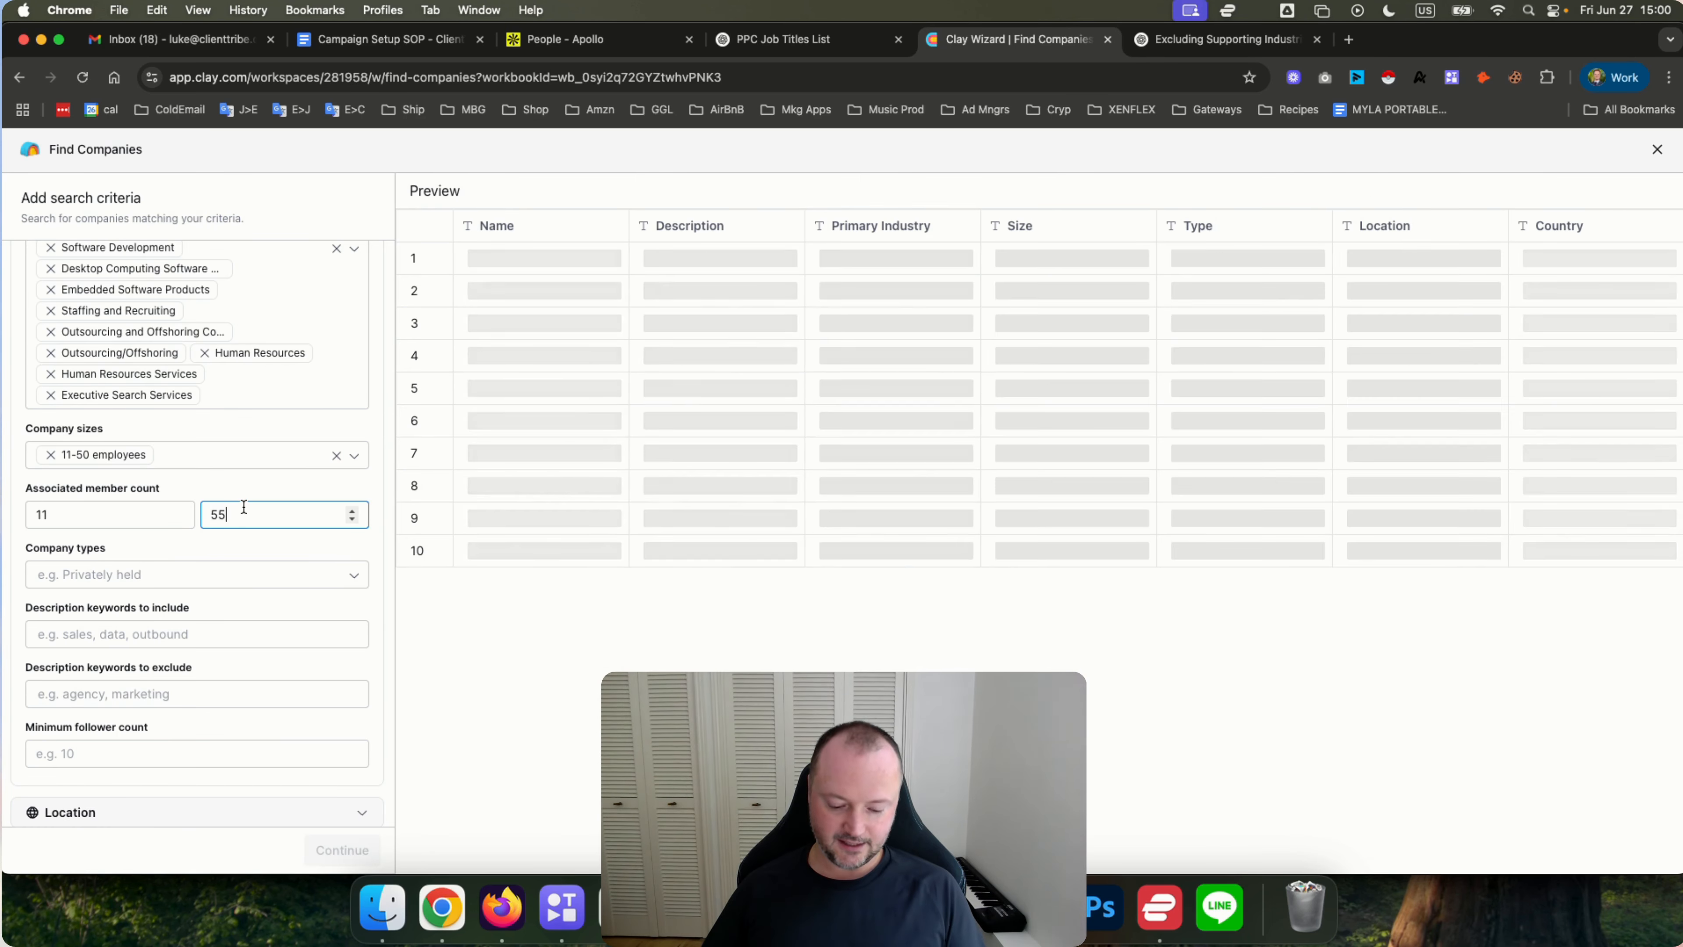
key(BackSpace)
key(BackSpace)
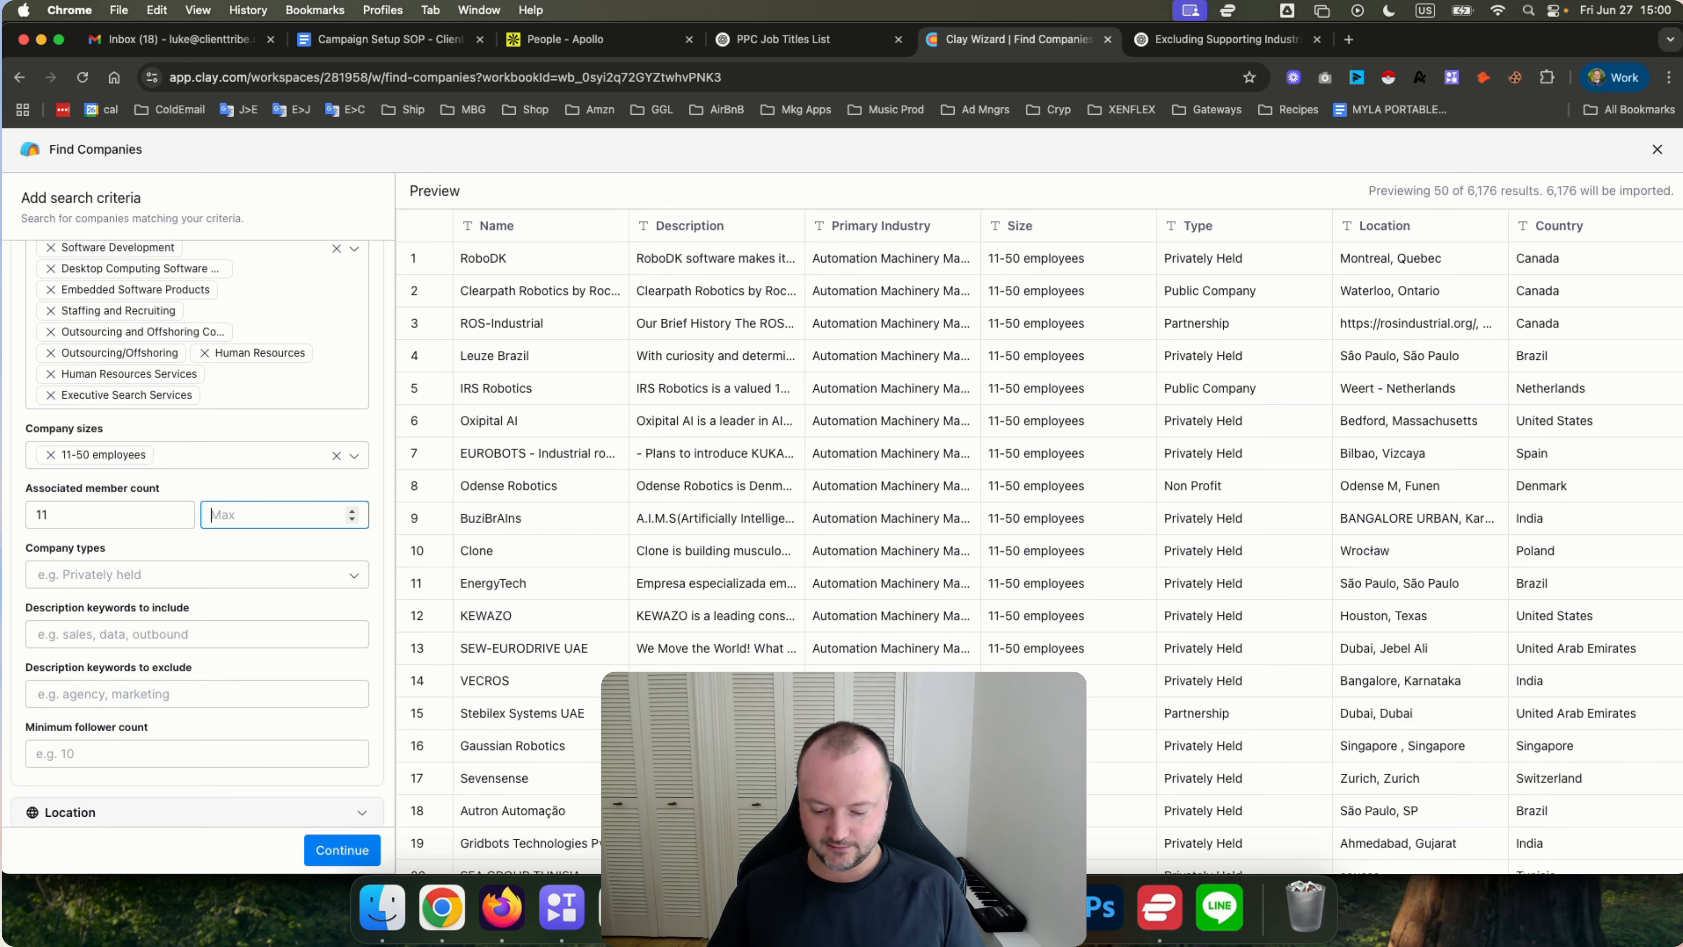
text(50)
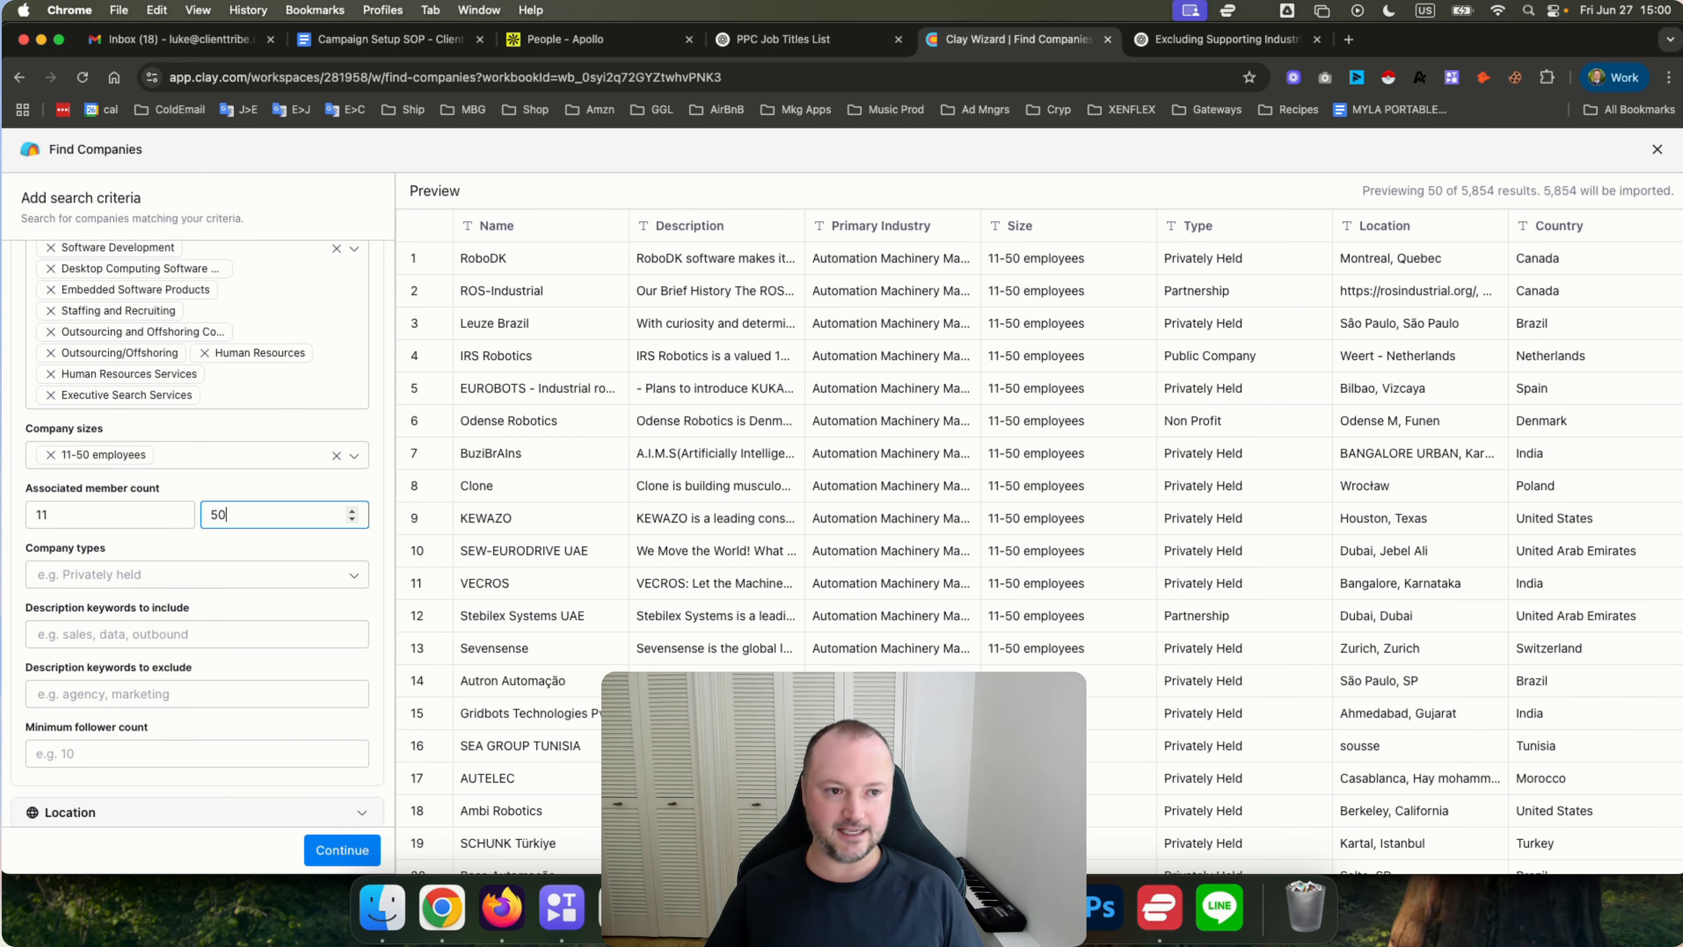
click(189, 515)
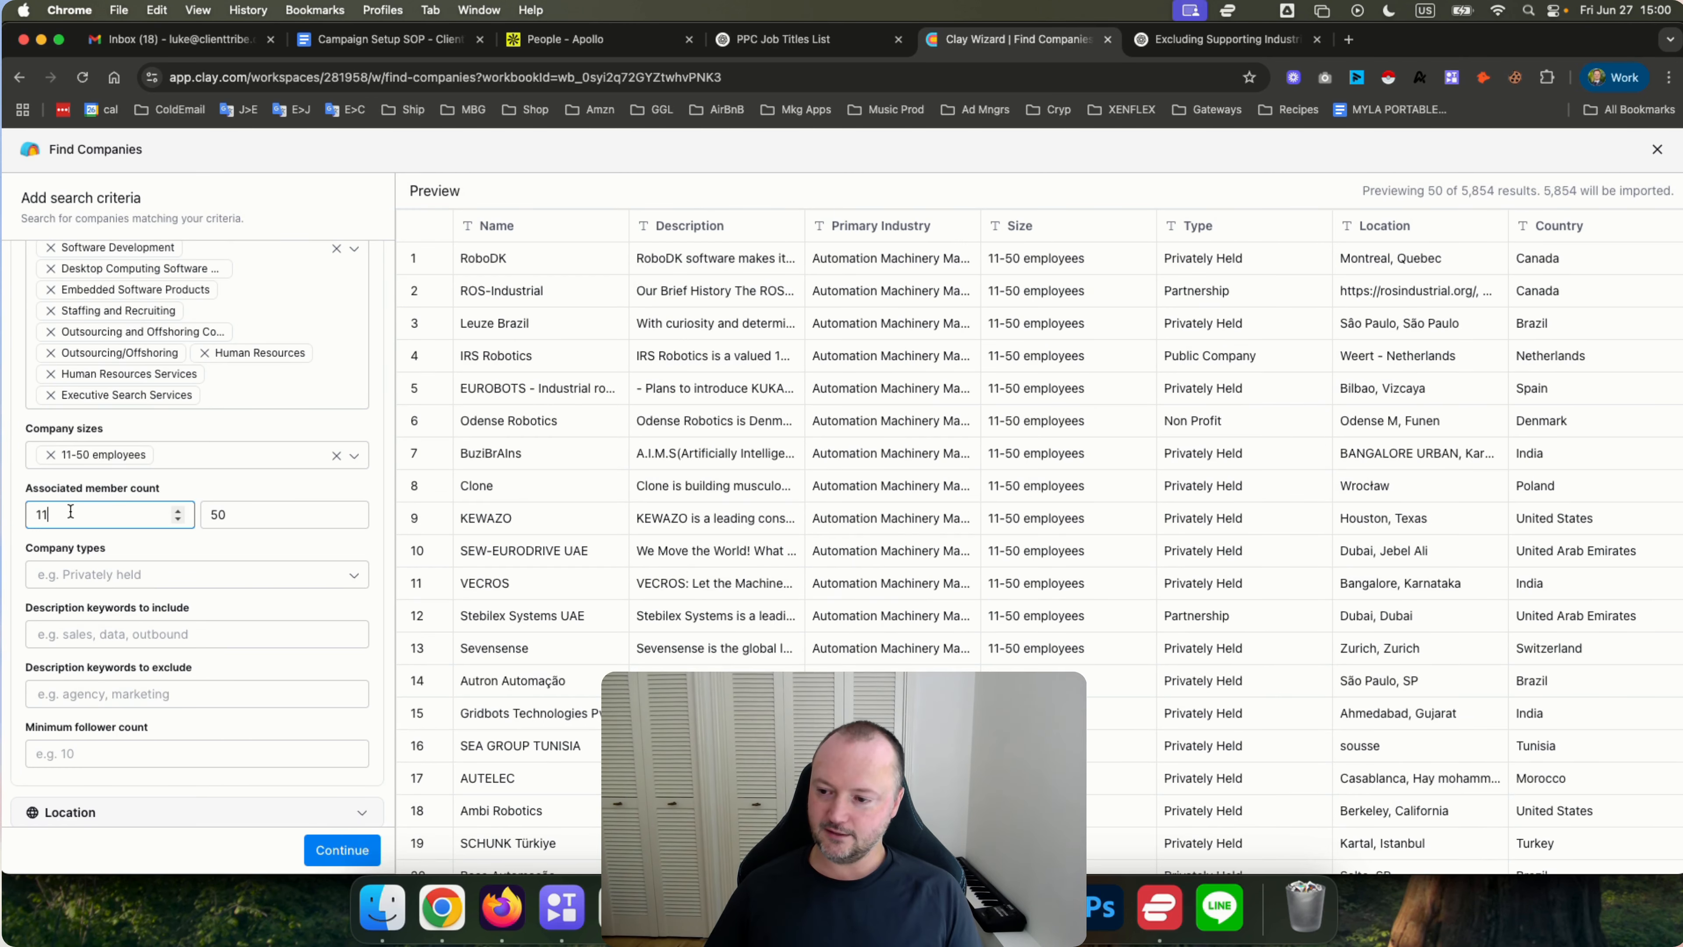
key(BackSpace)
key(BackSpace)
click(249, 512)
key(BackSpace)
key(BackSpace)
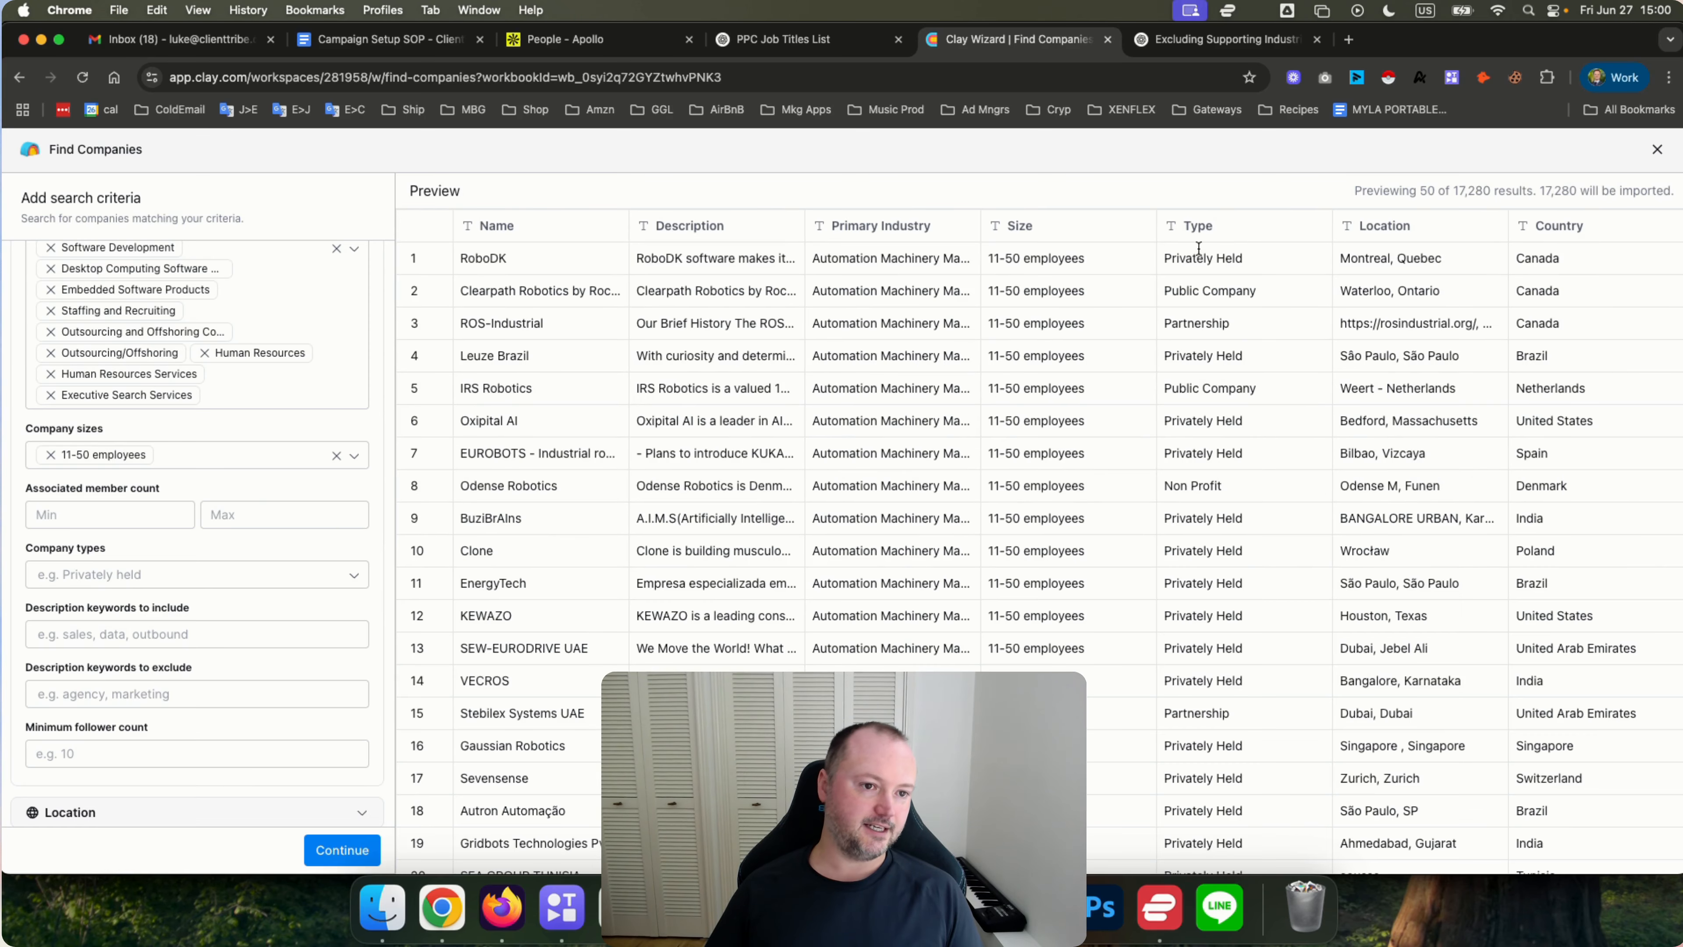
Compare the result count before and after setting the minimum associated member count to 11.
double_click(1461, 192)
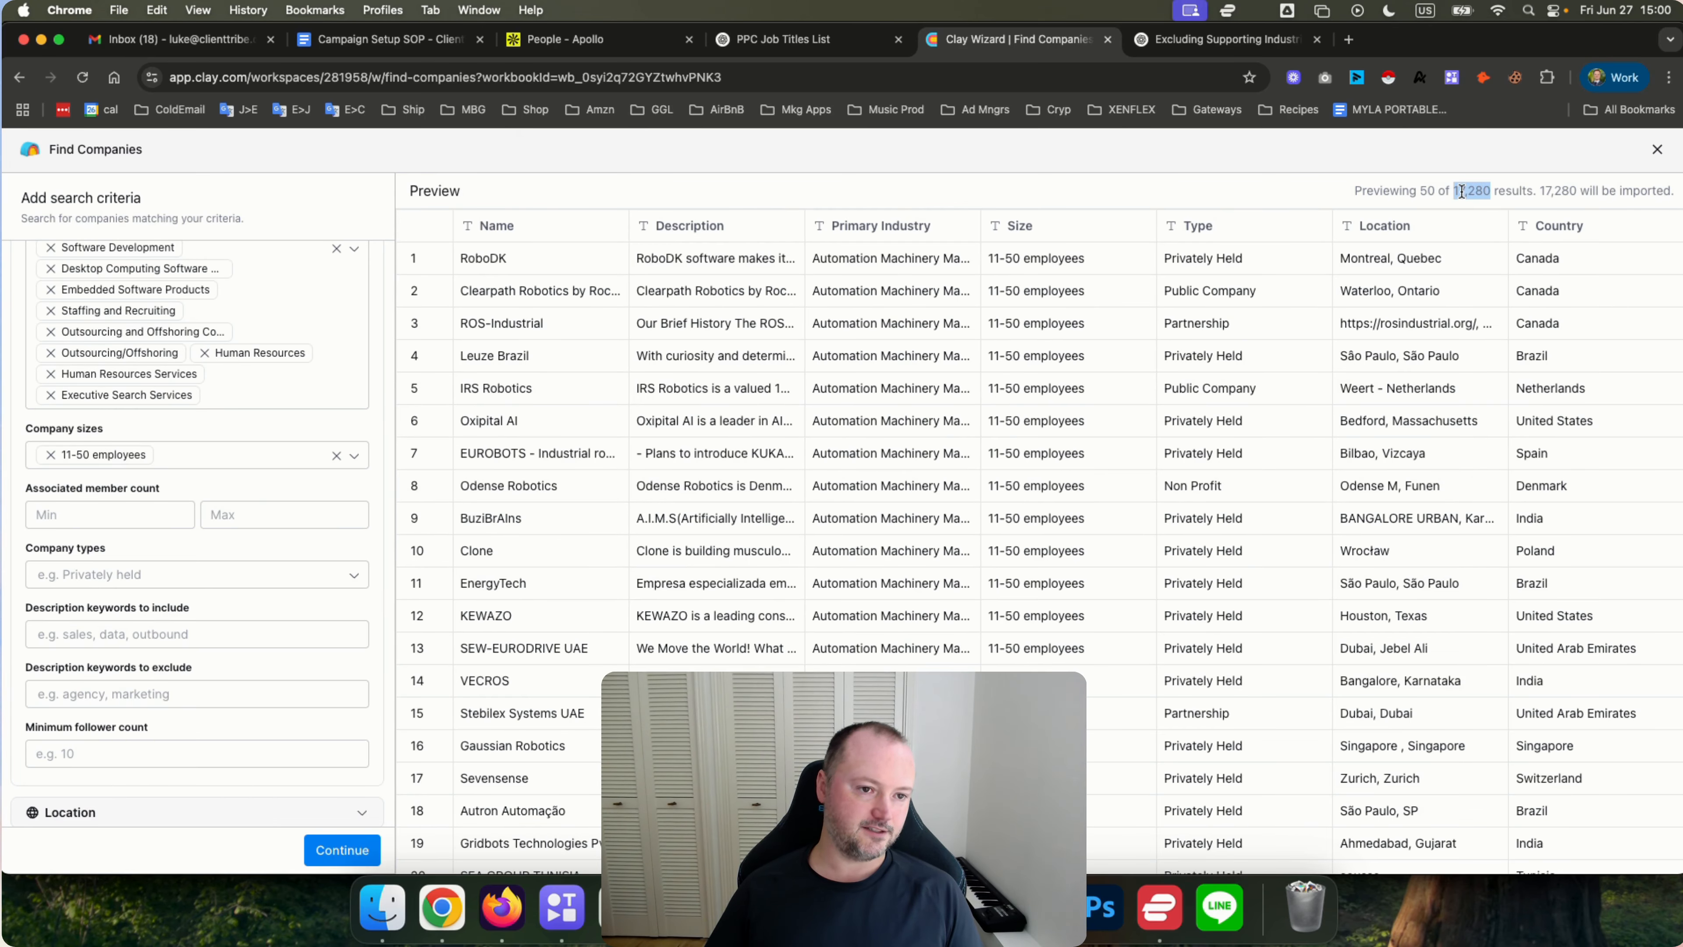
click(66, 516)
text(11)
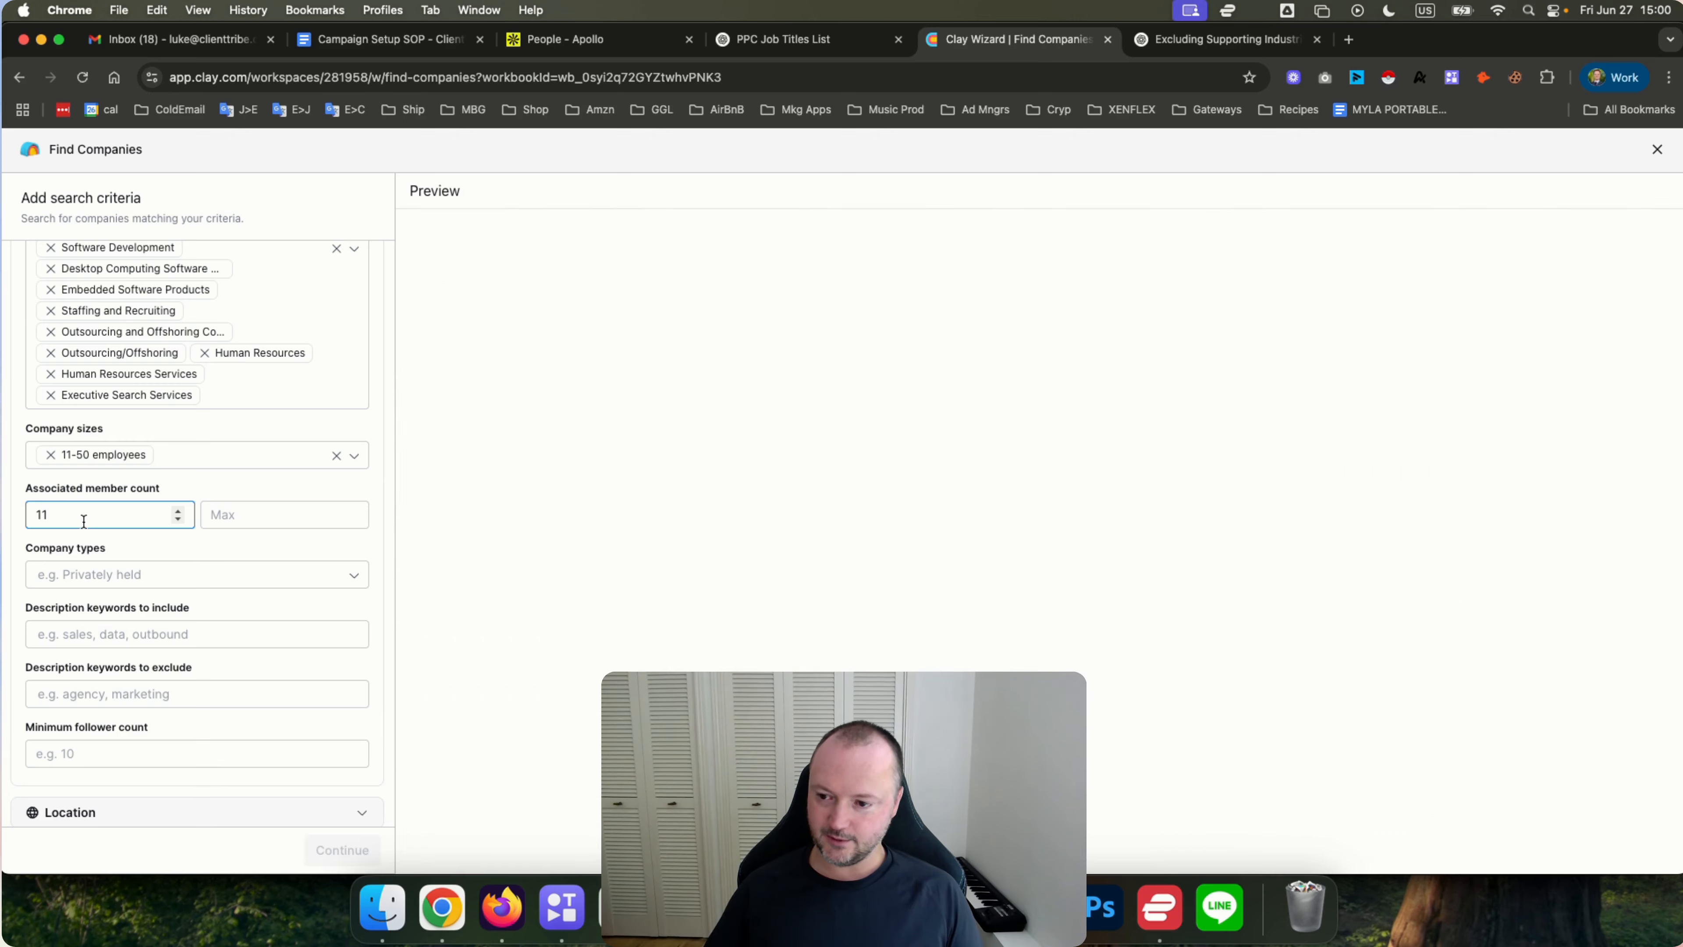
click(208, 486)
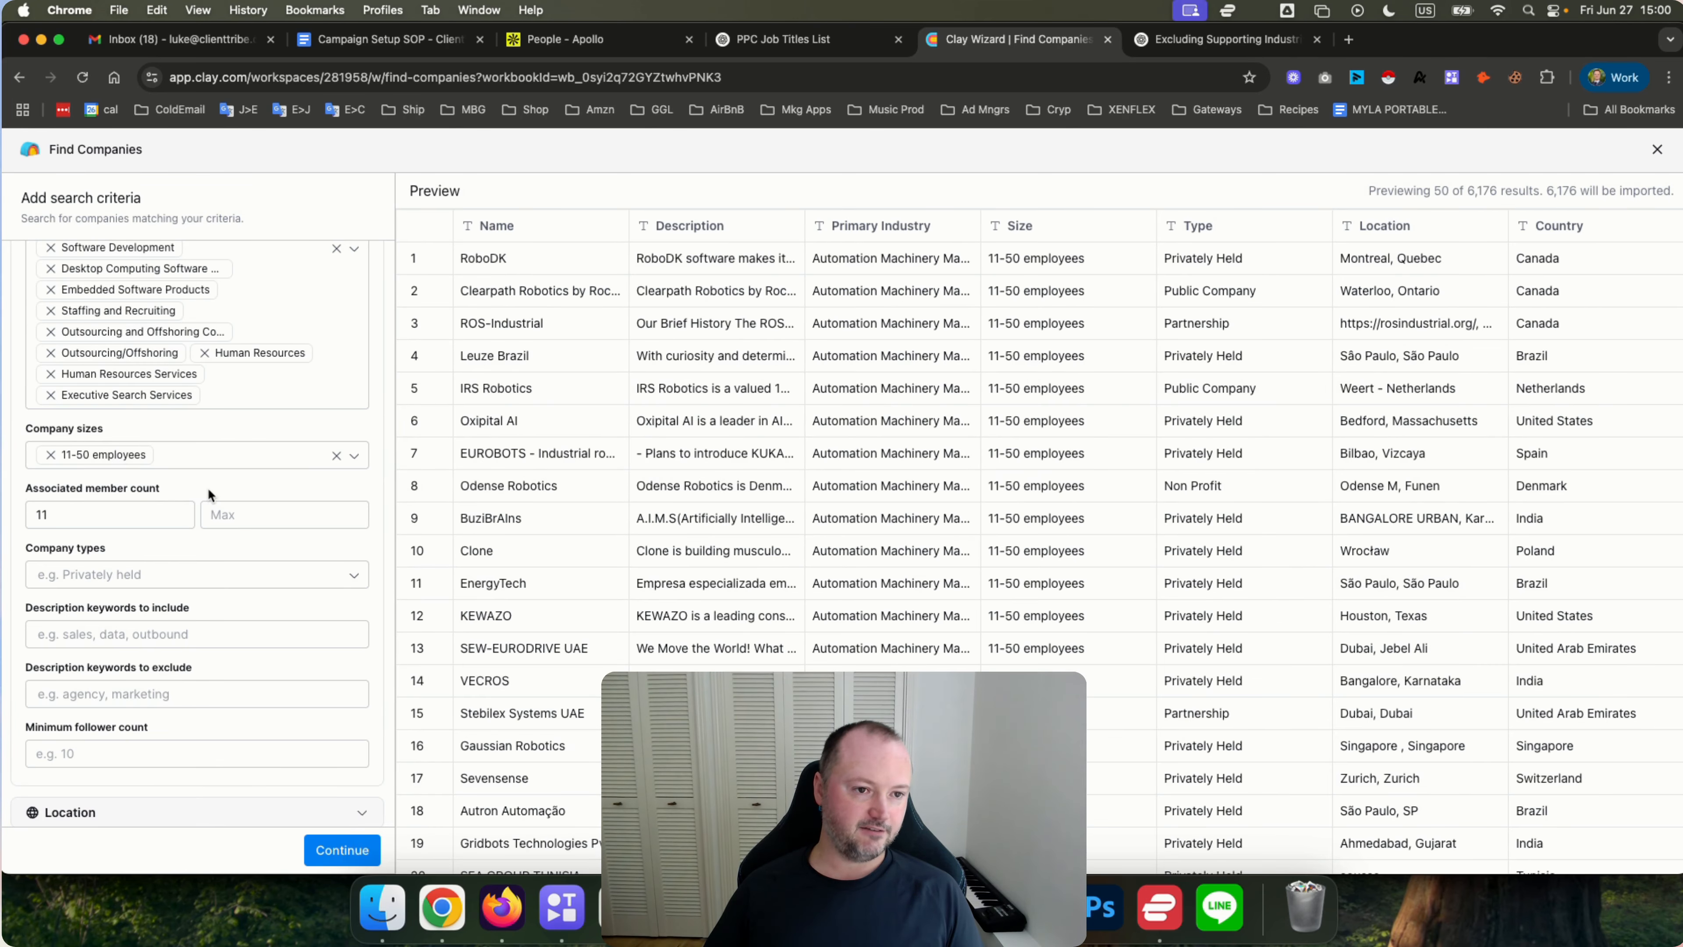
double_click(1472, 193)
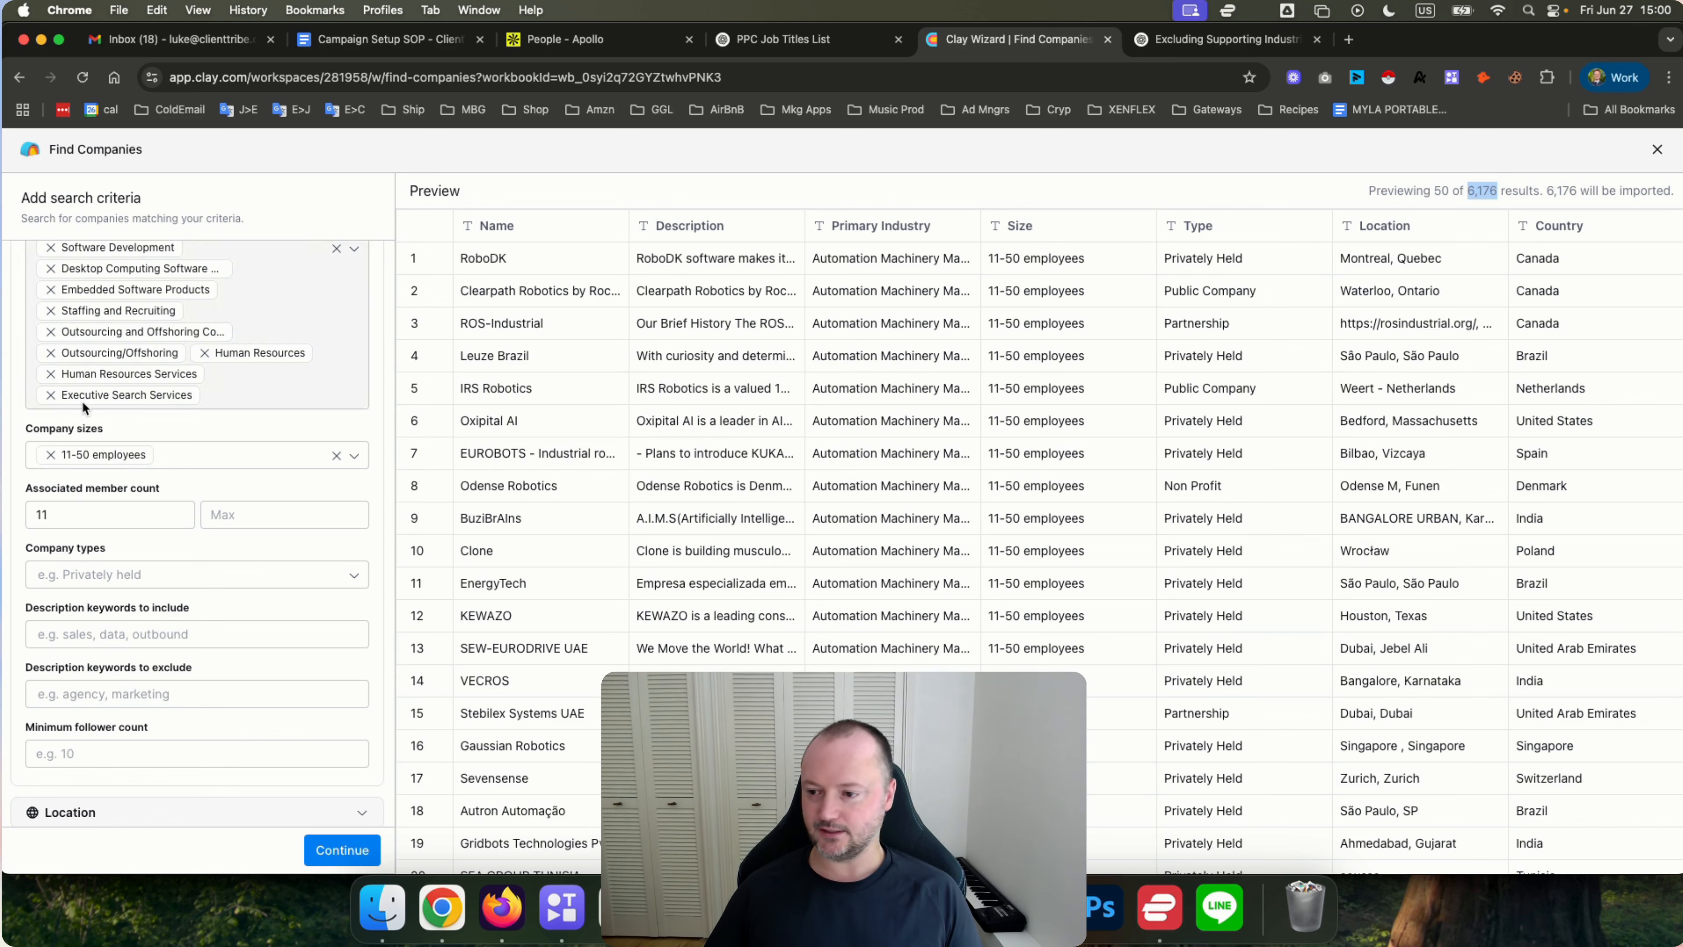
Set the associated member count range to a minimum of 8 and a maximum of 50.
click(50, 512)
key(BackSpace)
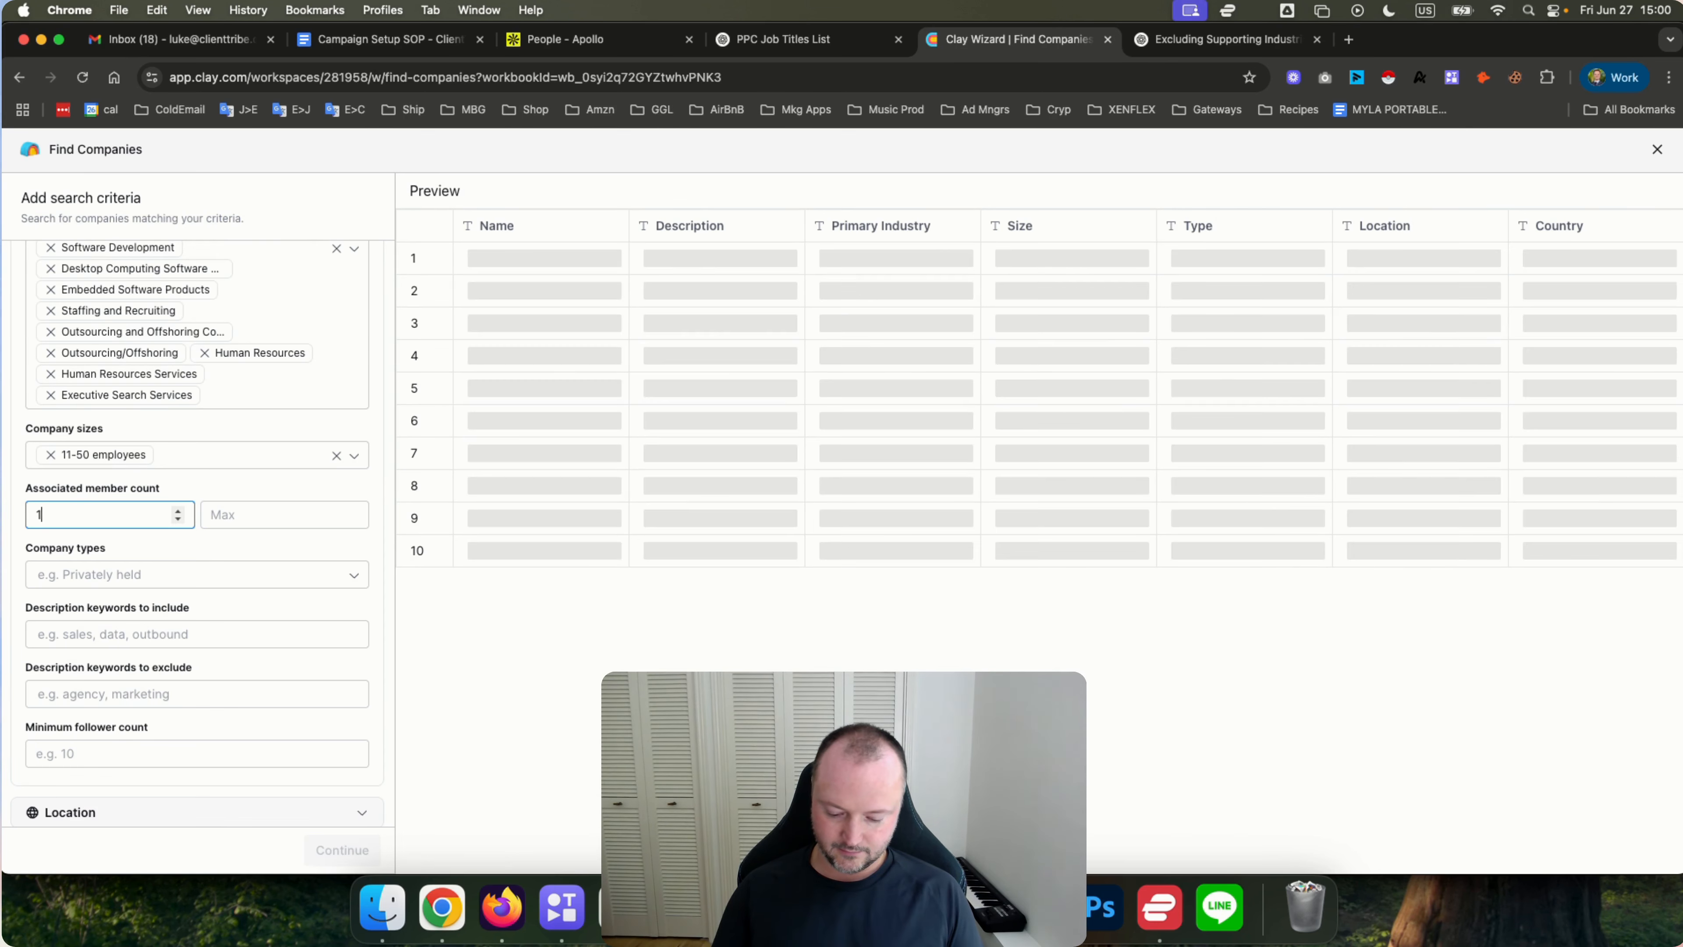
key(BackSpace)
text(8)
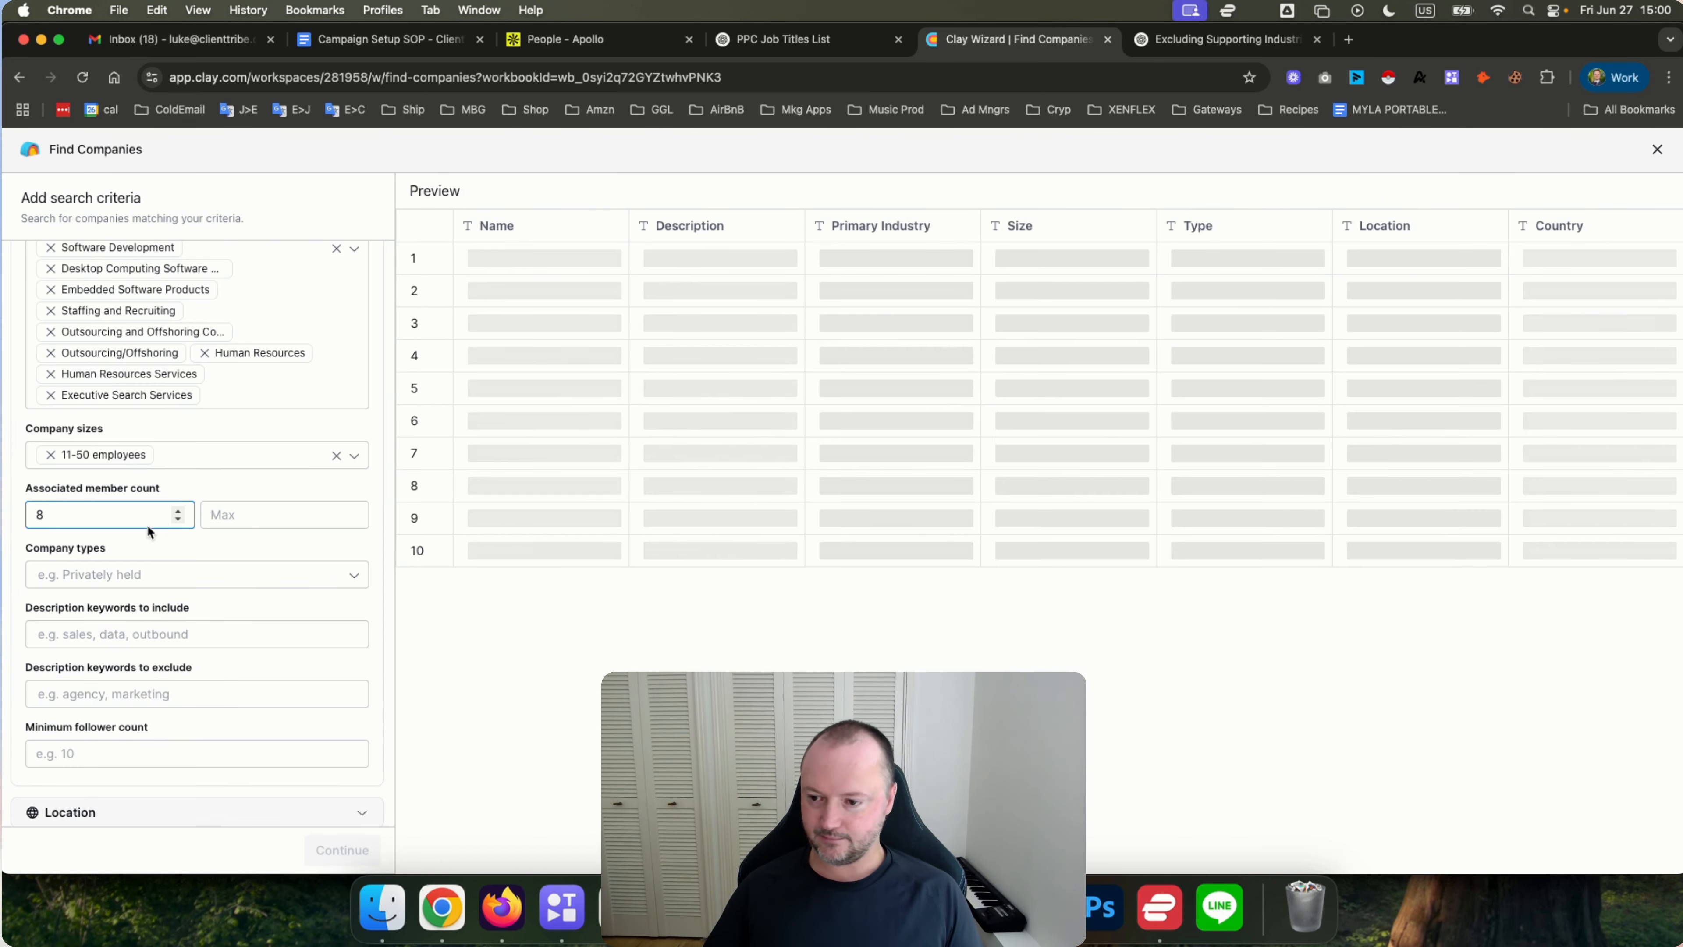
click(228, 514)
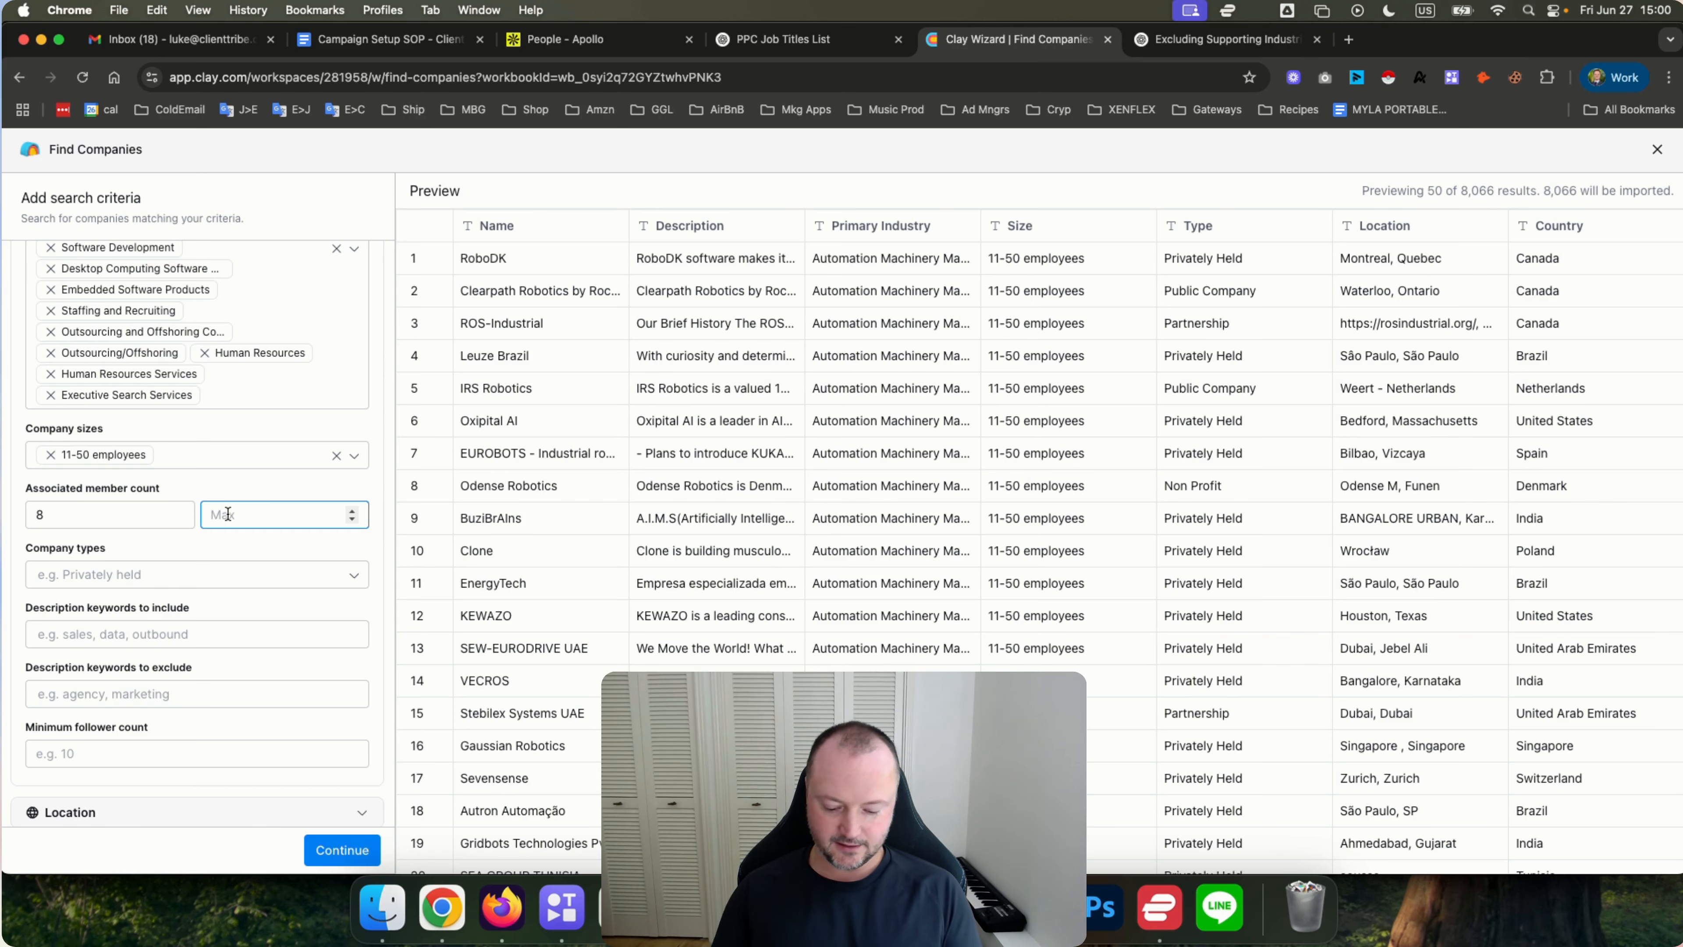
text(50)
click(281, 484)
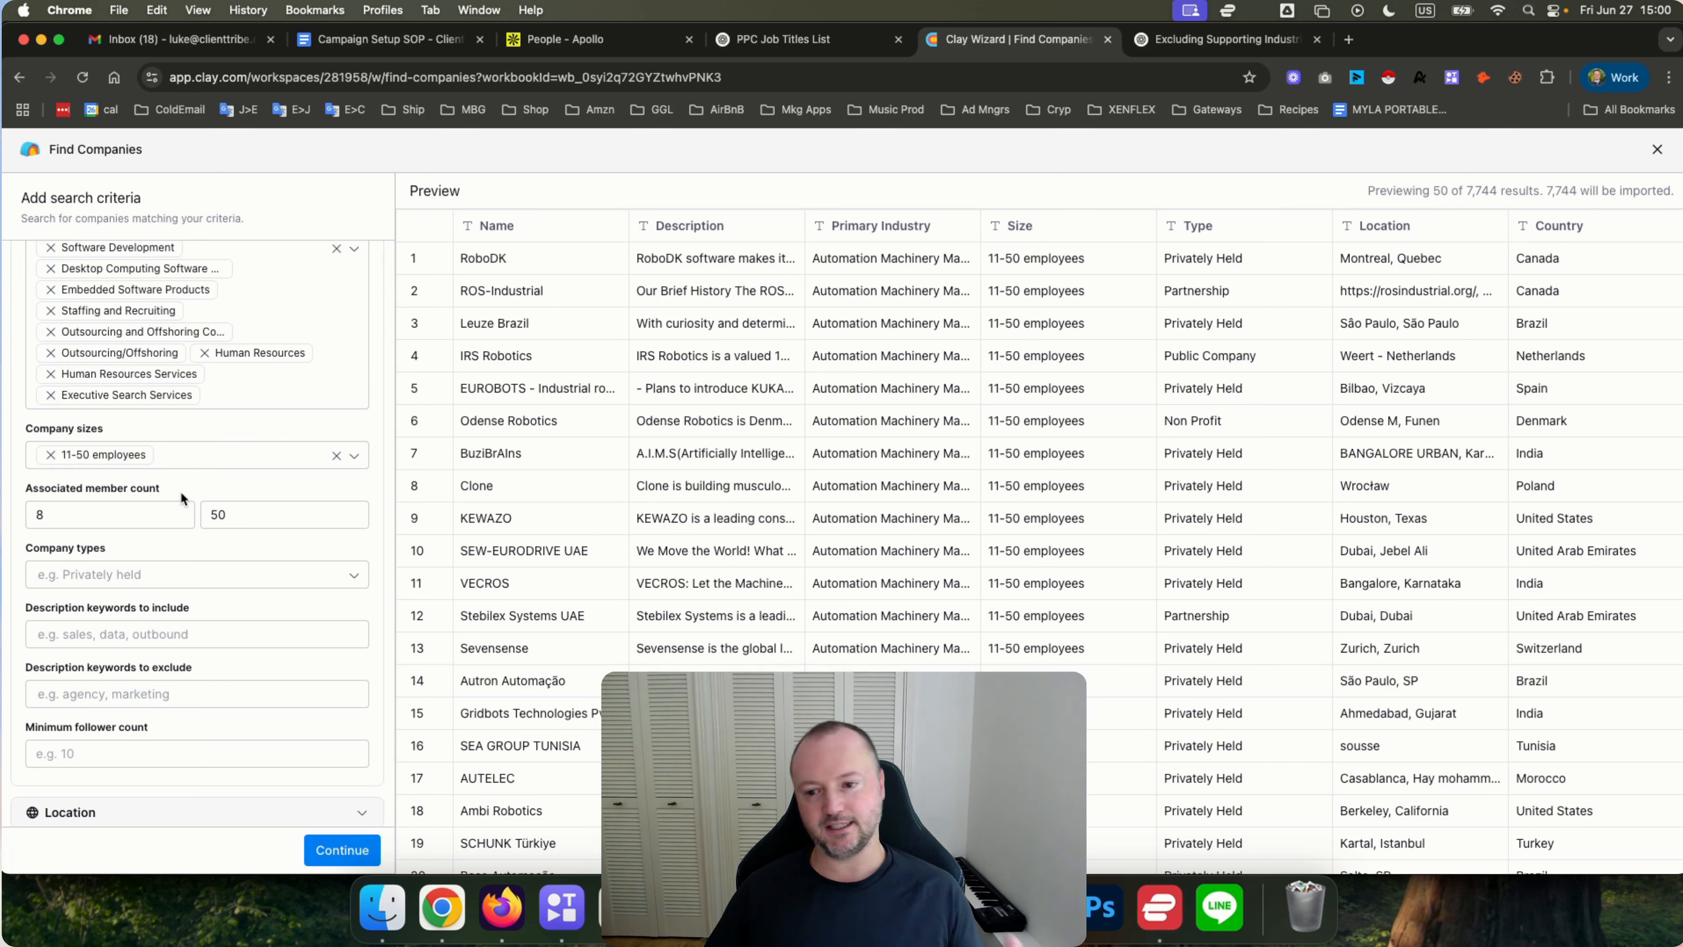
Set company types to Self Owned, Self Employed, Partnership, Public Company and Privately Held.
scroll(180, 489, down, 2)
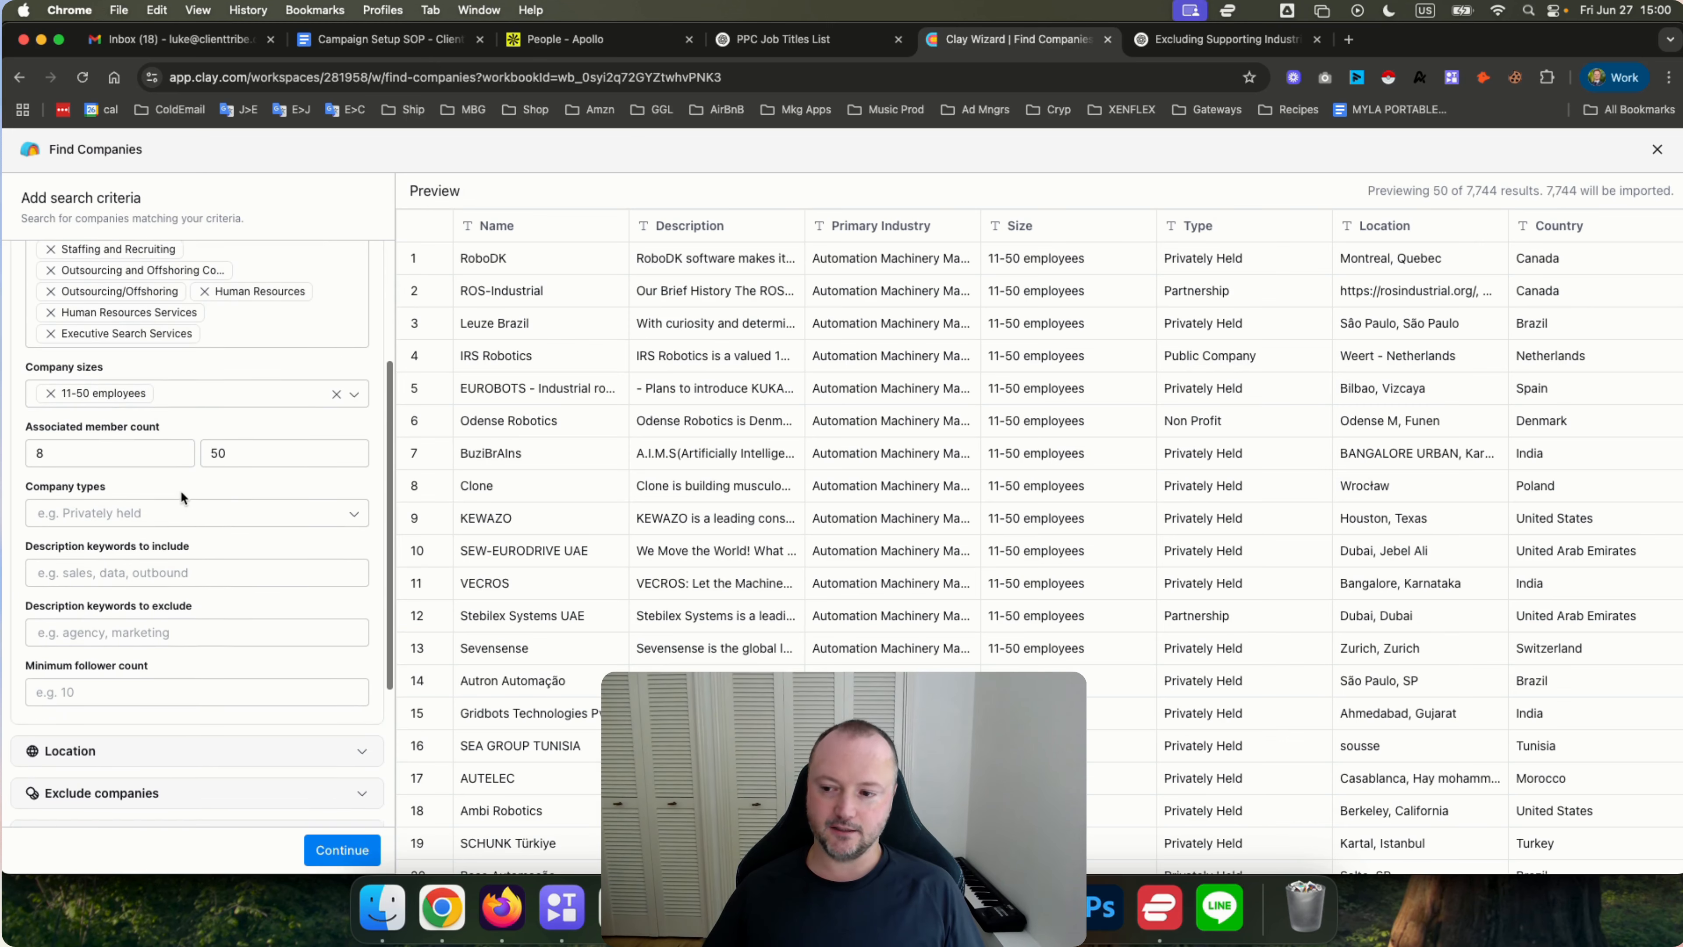
click(132, 508)
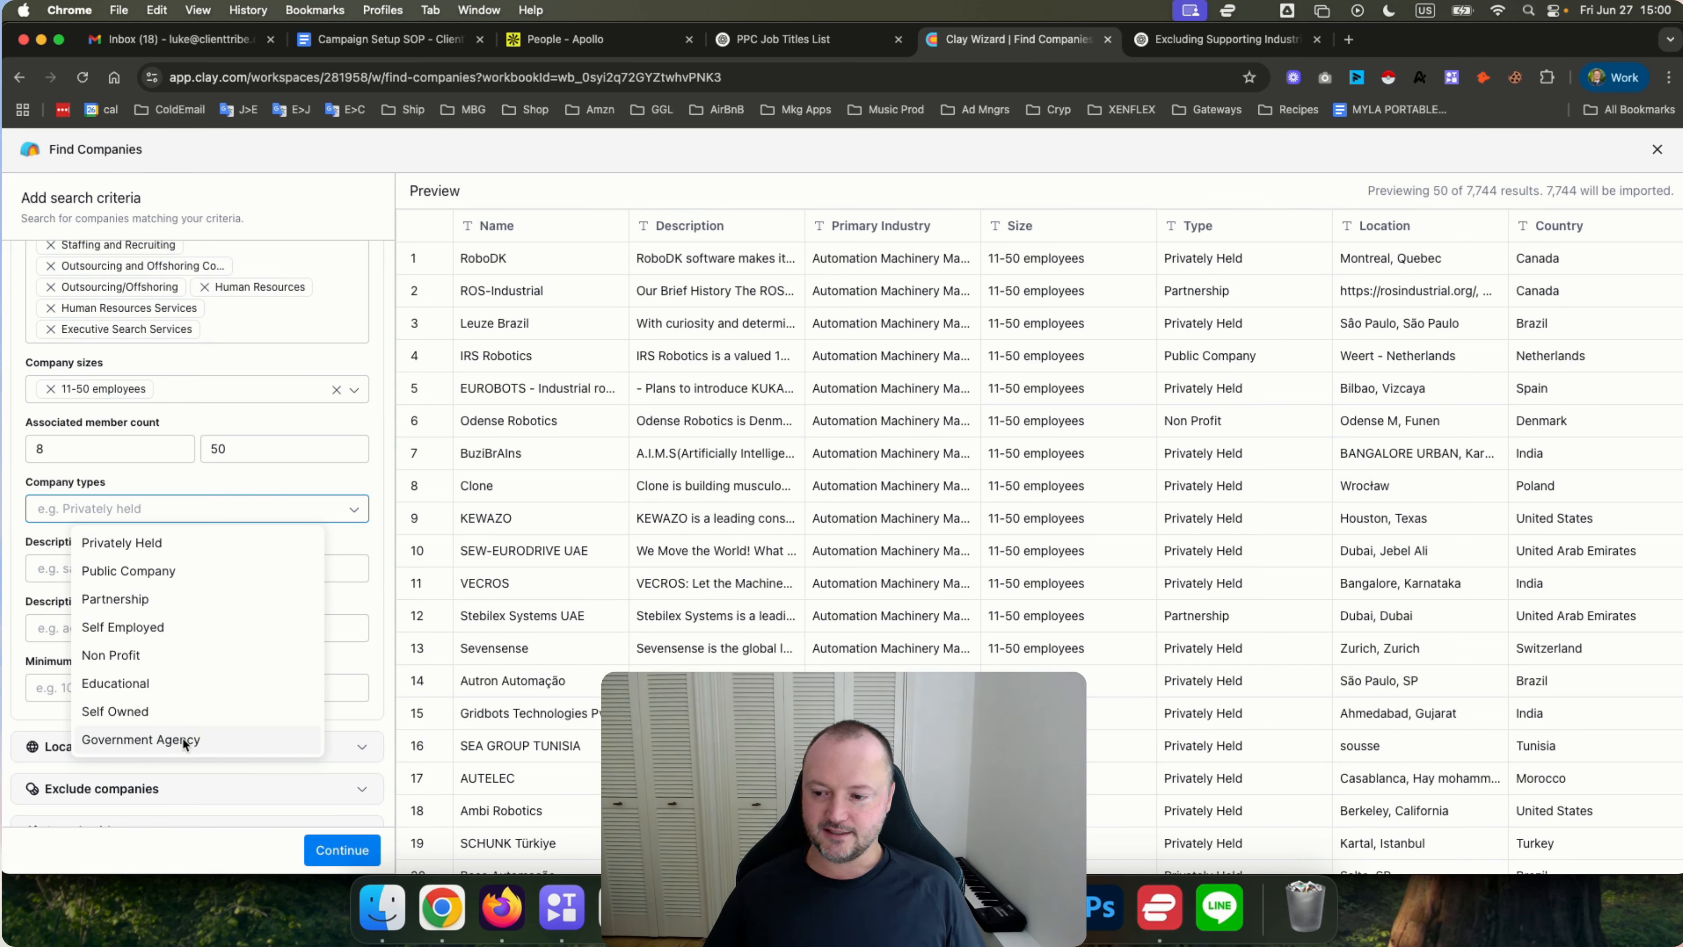
click(150, 714)
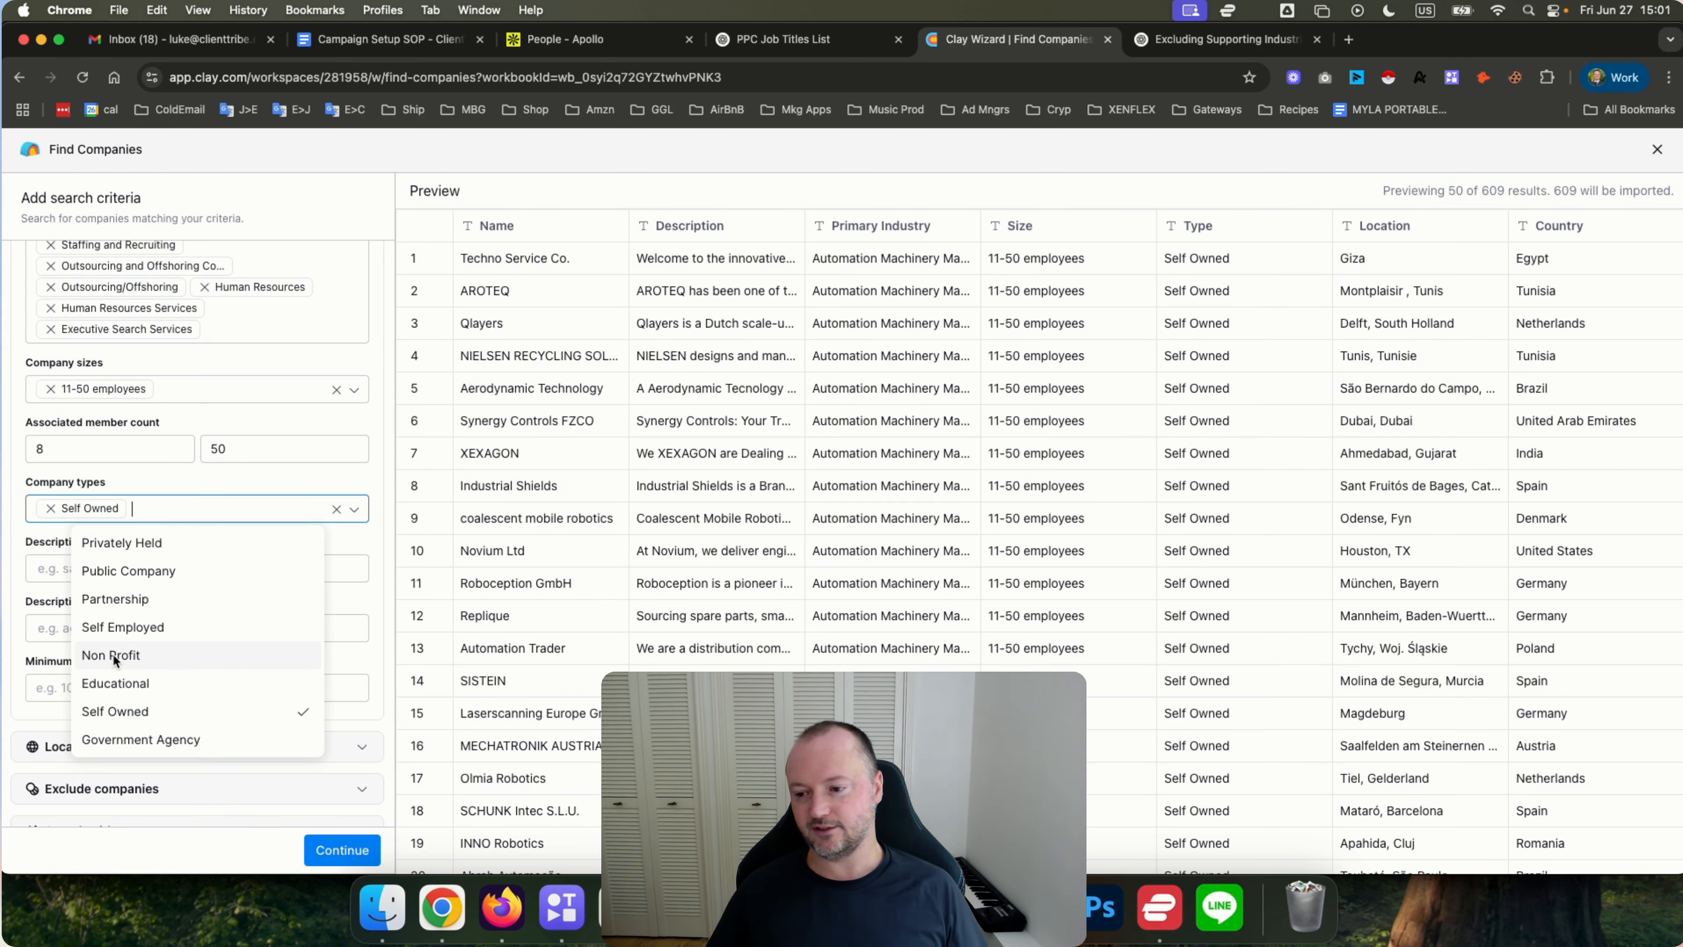
click(126, 630)
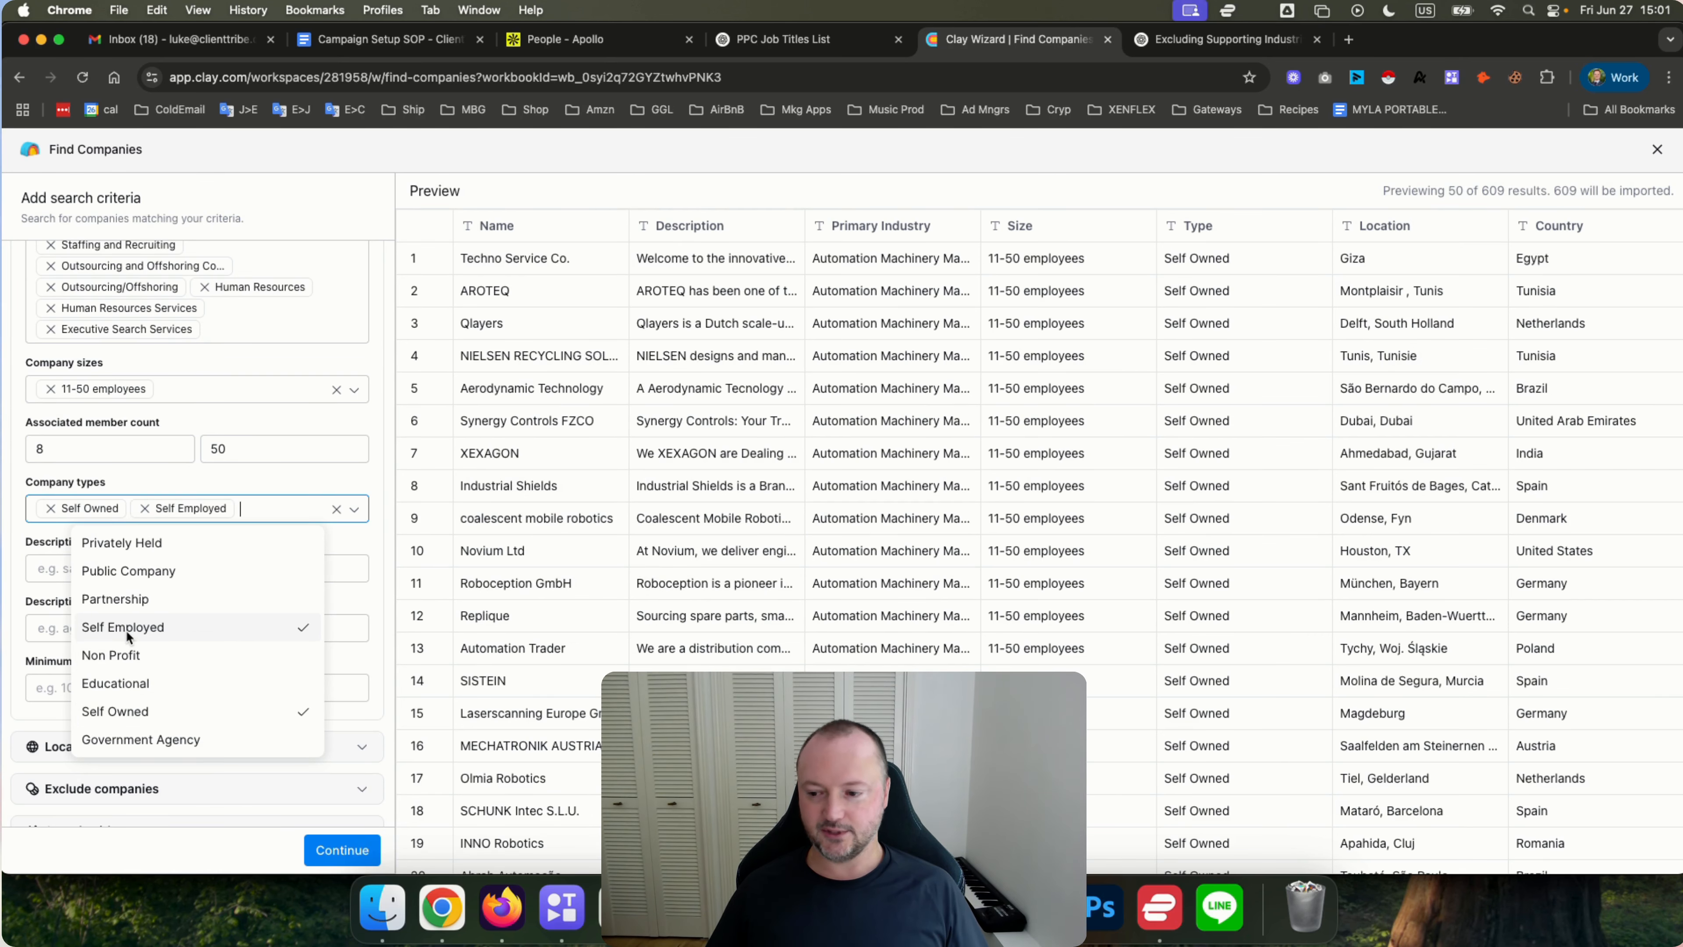
click(126, 602)
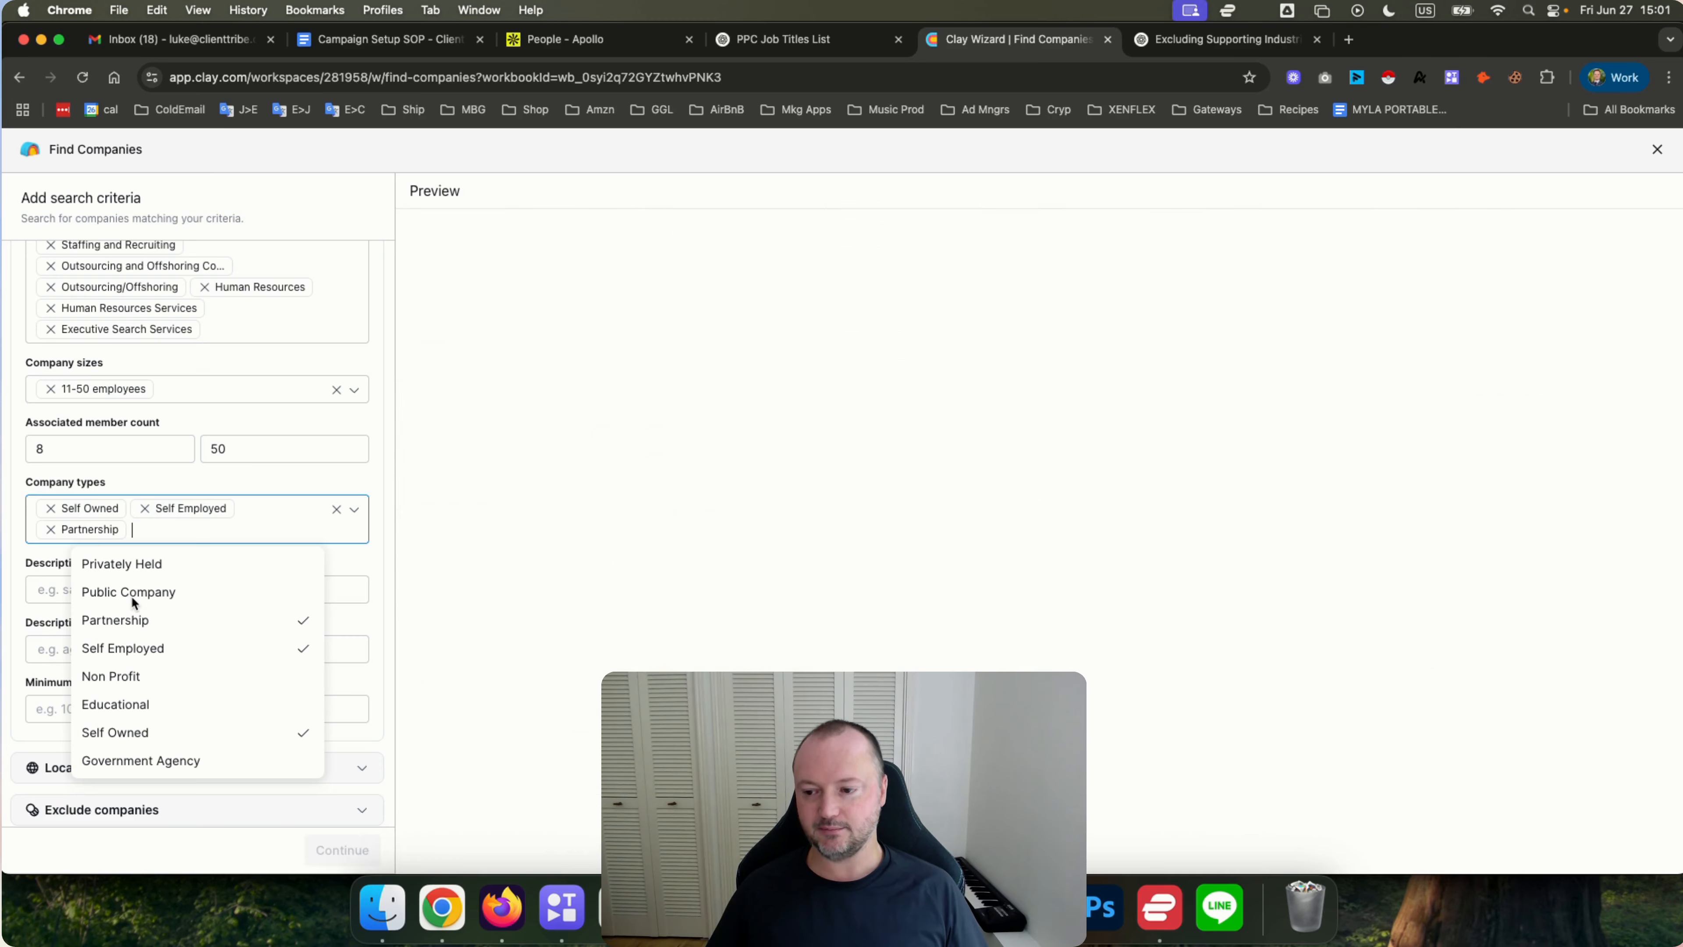
click(132, 593)
click(128, 563)
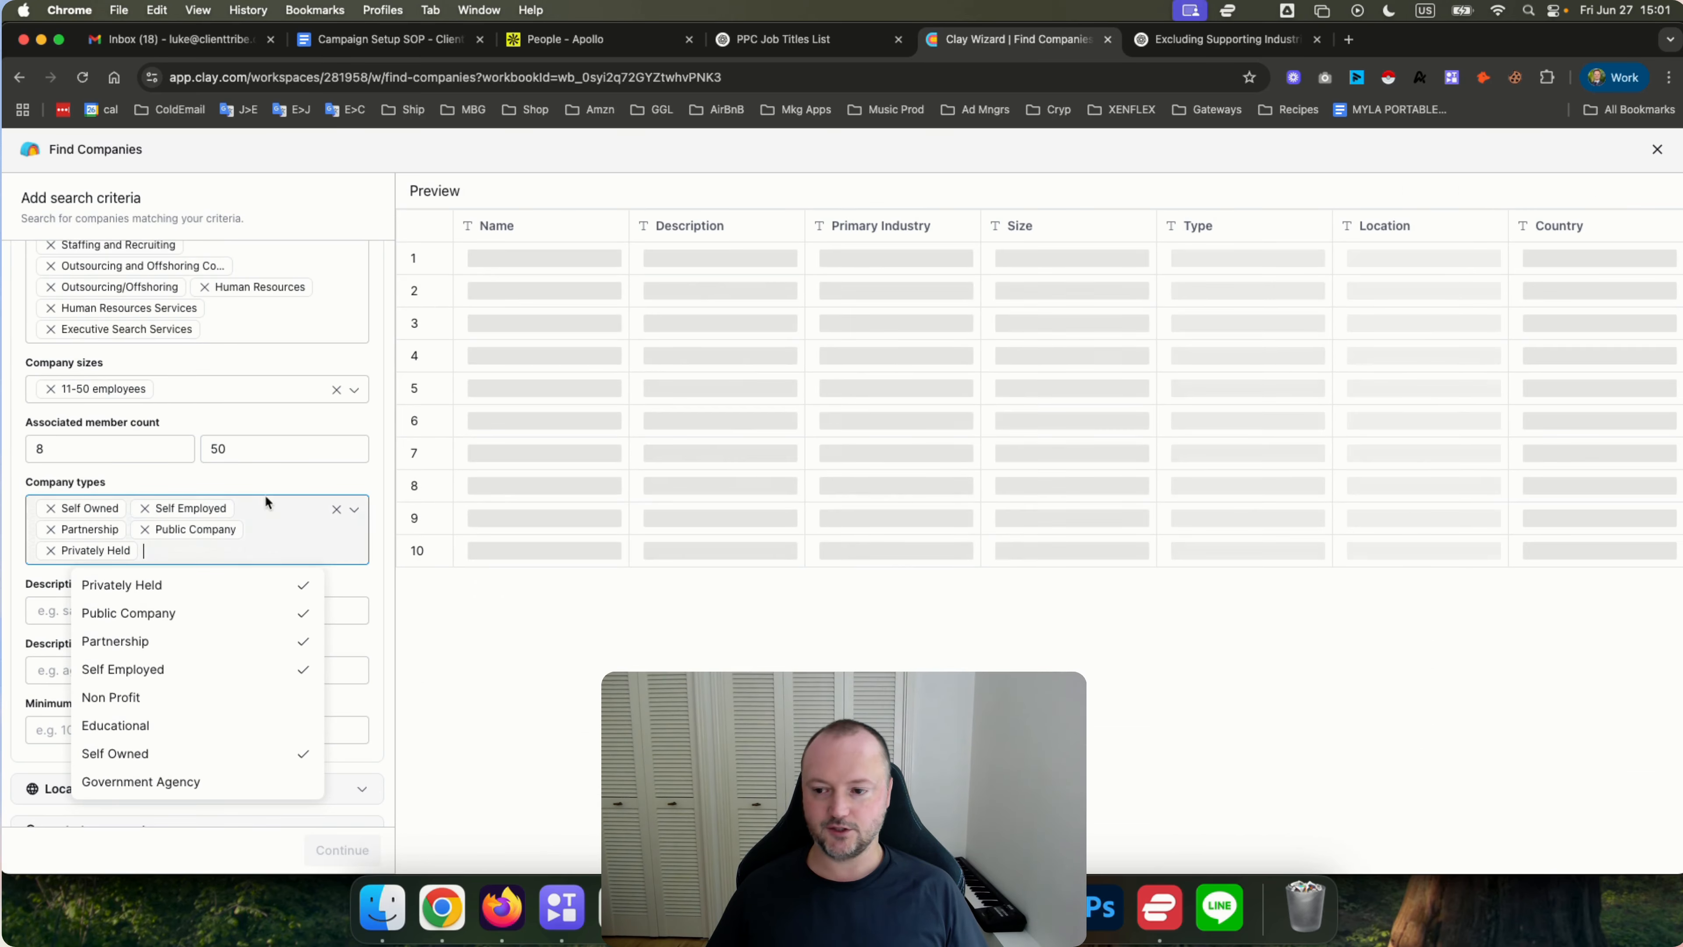
click(271, 469)
Review the full set of company attribute criteria in the search form.
scroll(266, 465, down, 4)
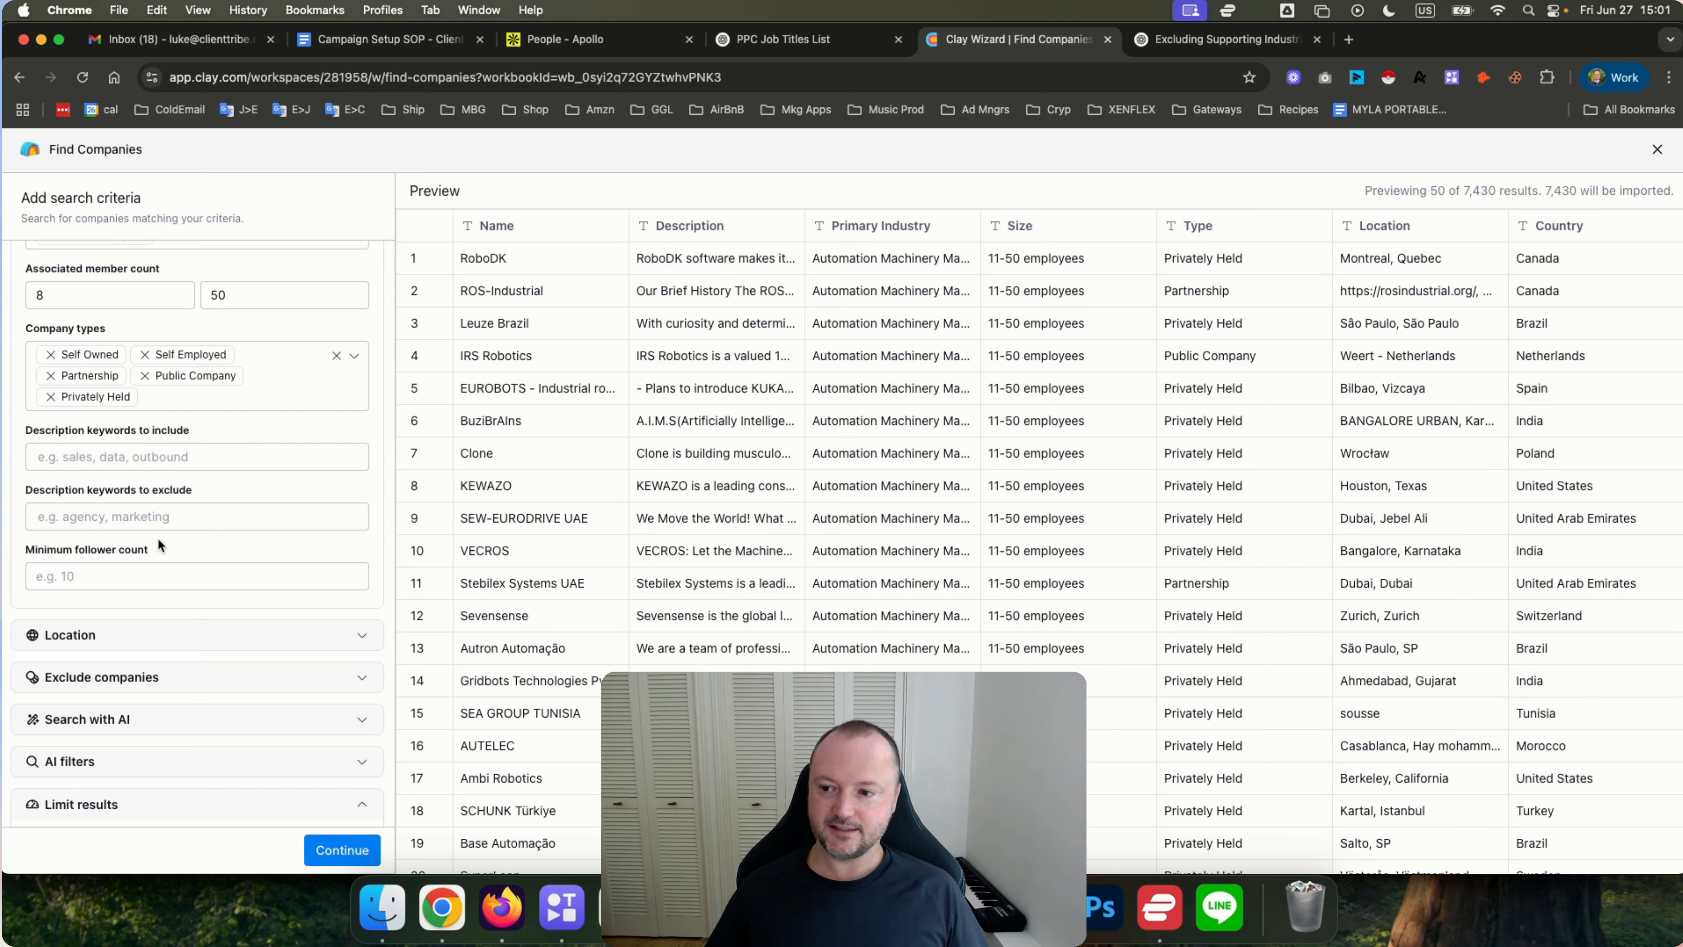
scroll(158, 537, up, 10)
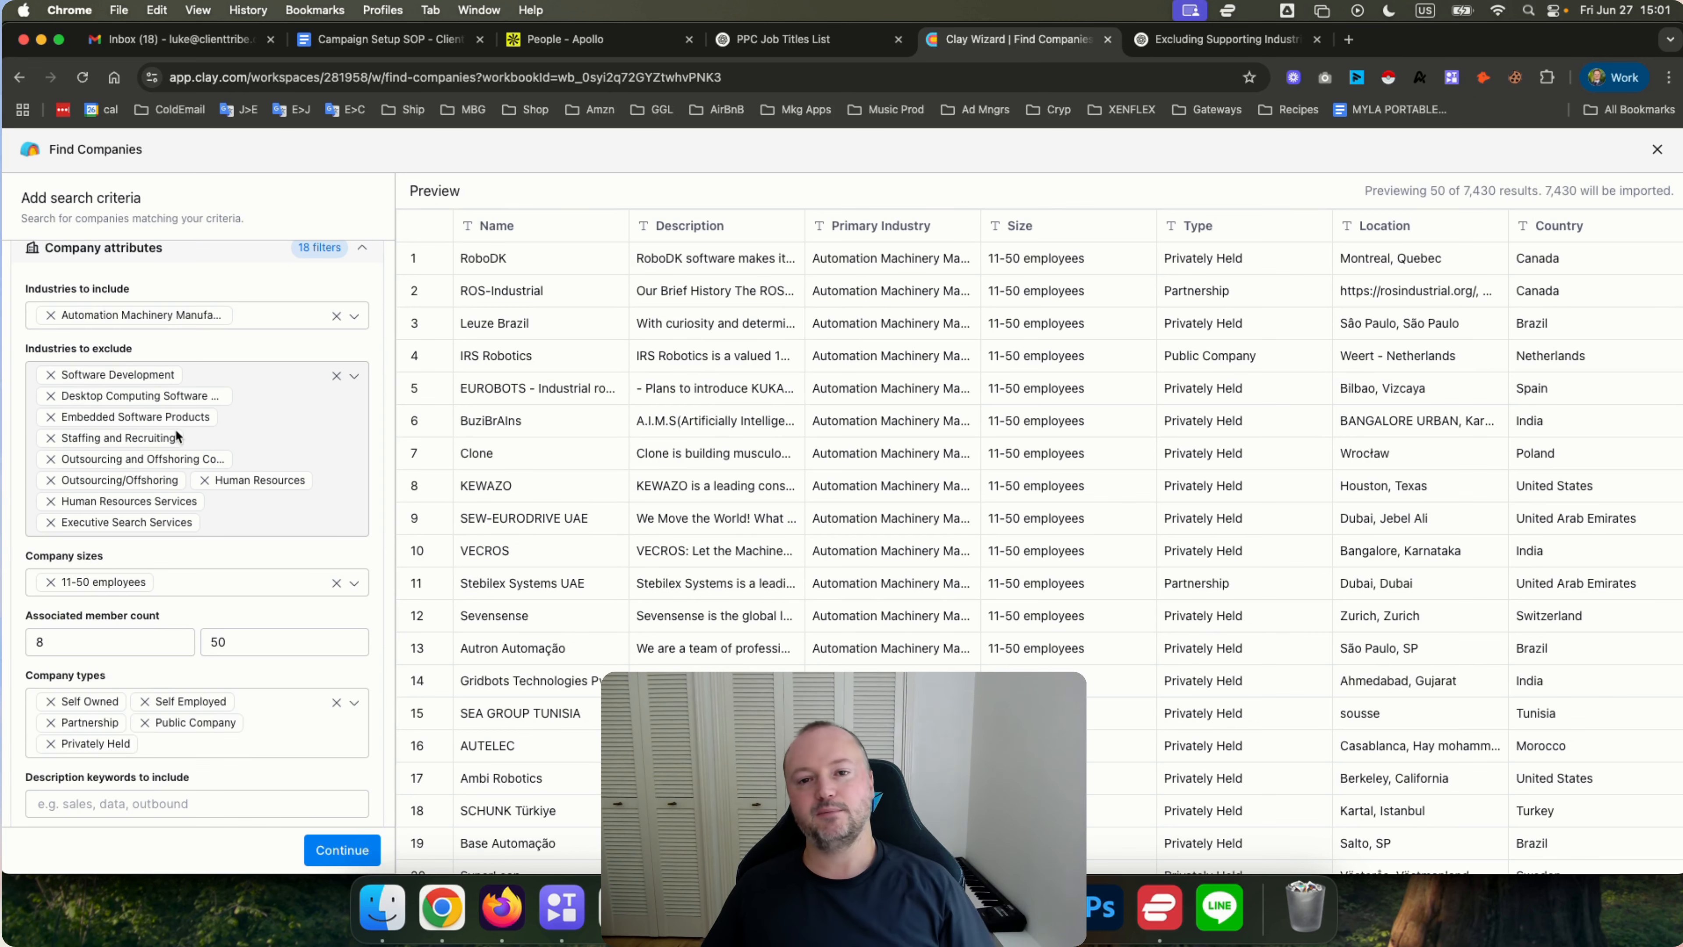
scroll(174, 431, down, 2)
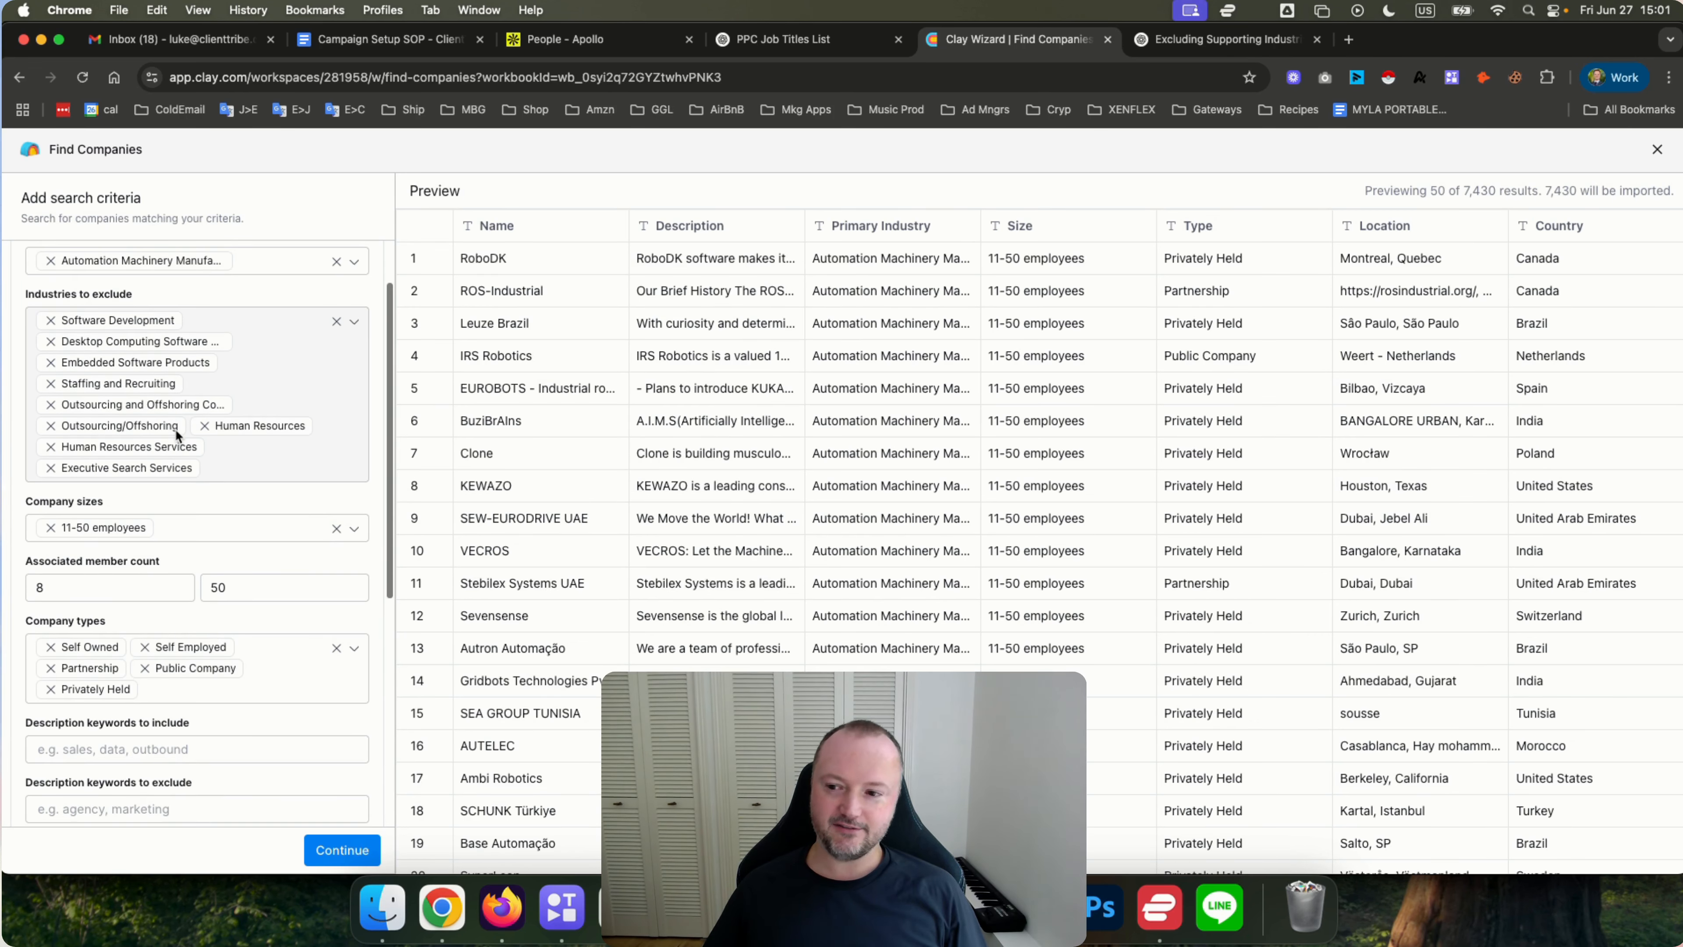
scroll(175, 429, up, 1)
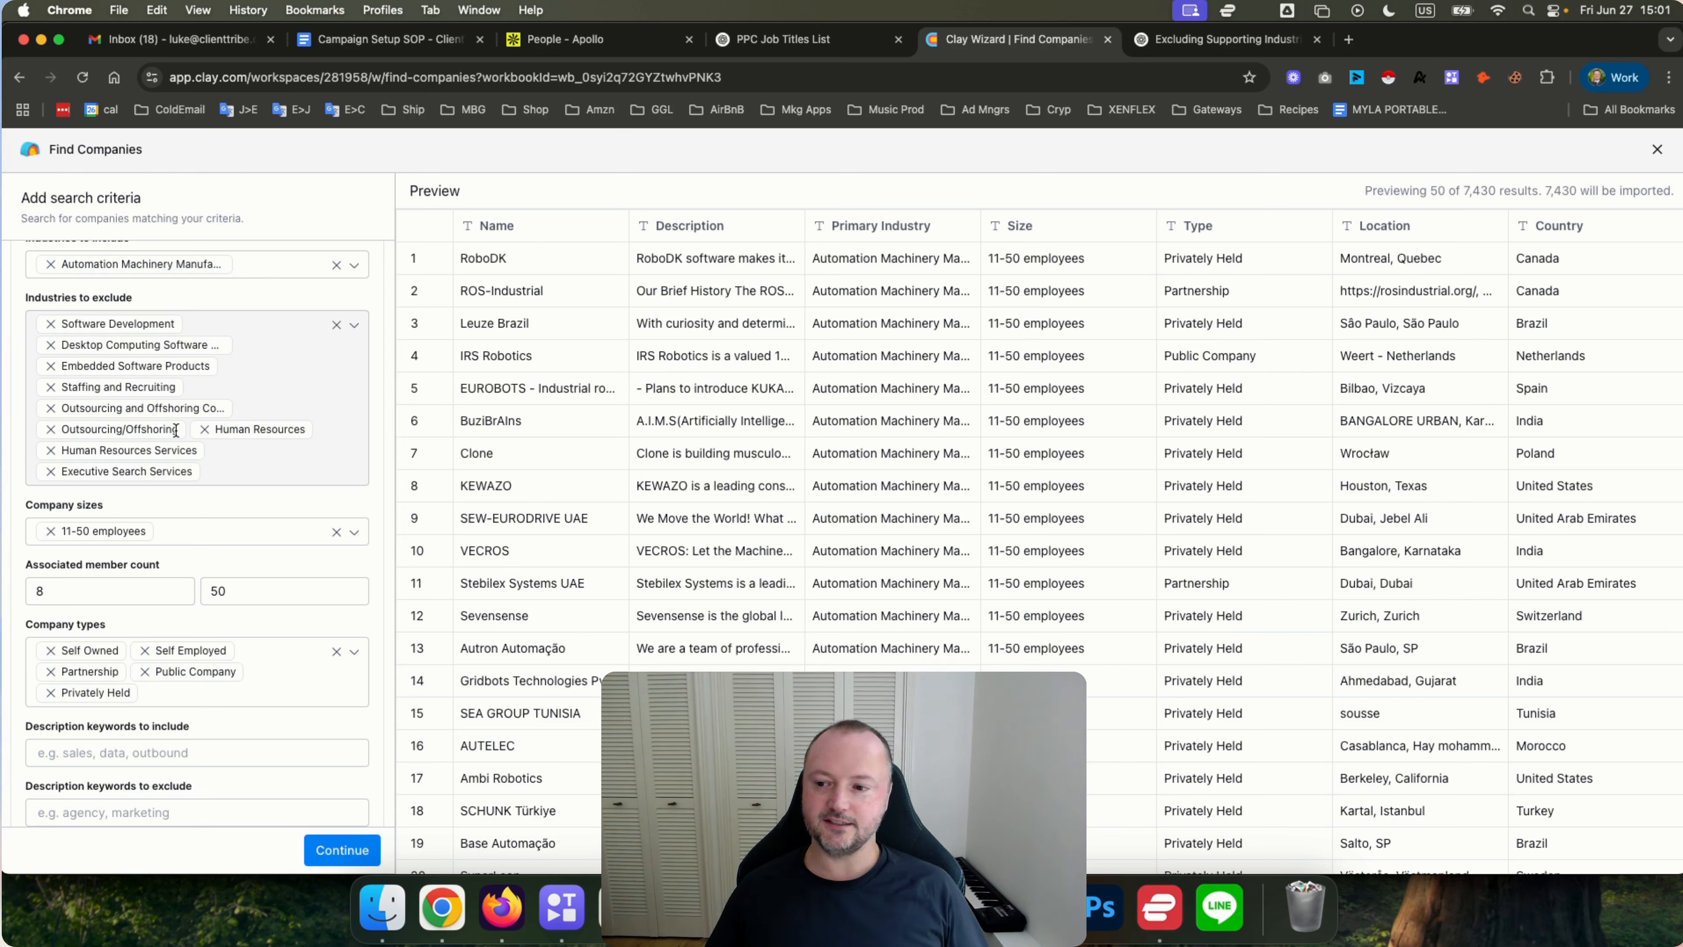
scroll(185, 428, up, 1)
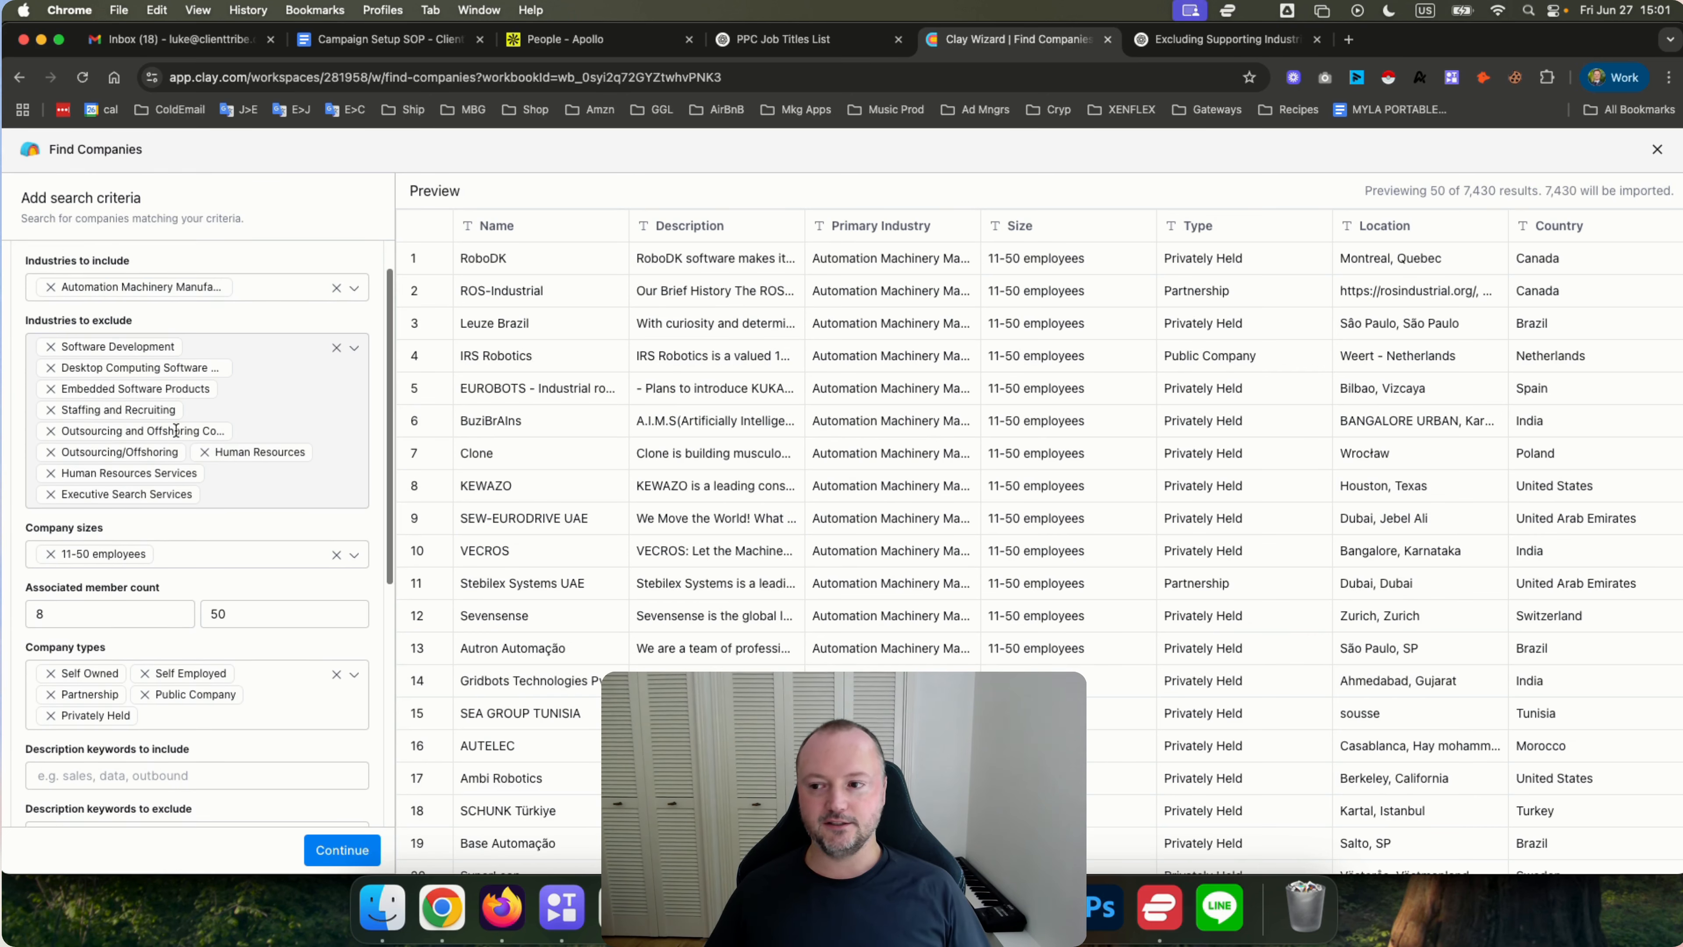
click(255, 496)
click(351, 535)
scroll(351, 535, down, 8)
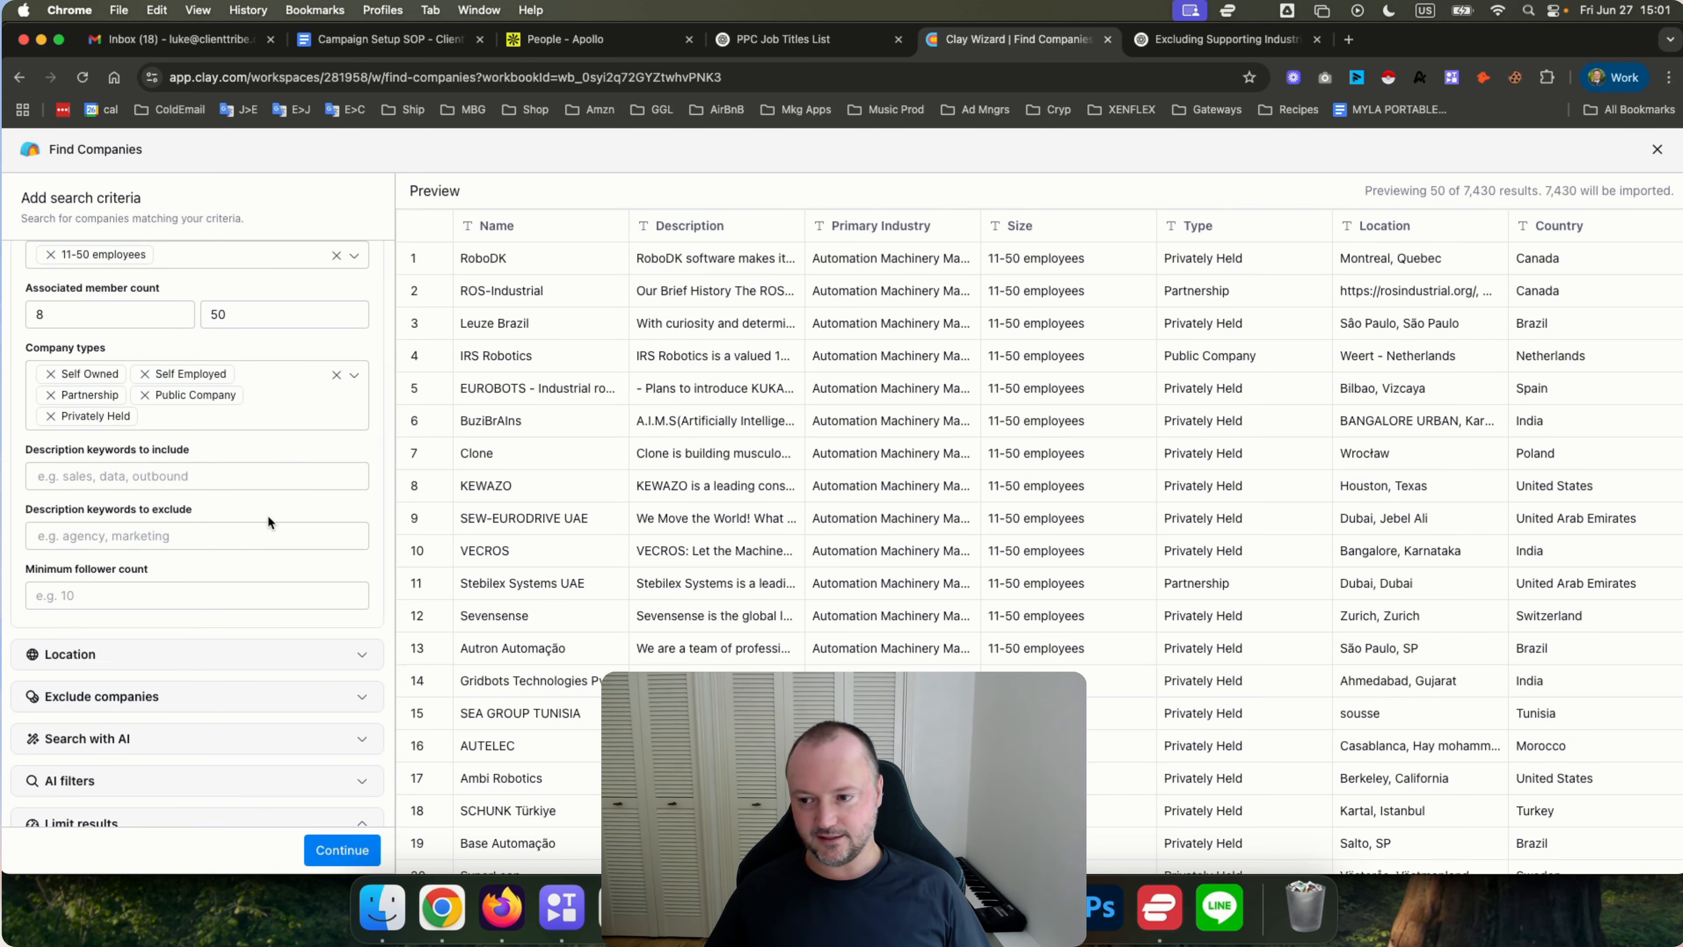
Add staffing and recruiting as description keywords to exclude.
scroll(268, 517, up, 6)
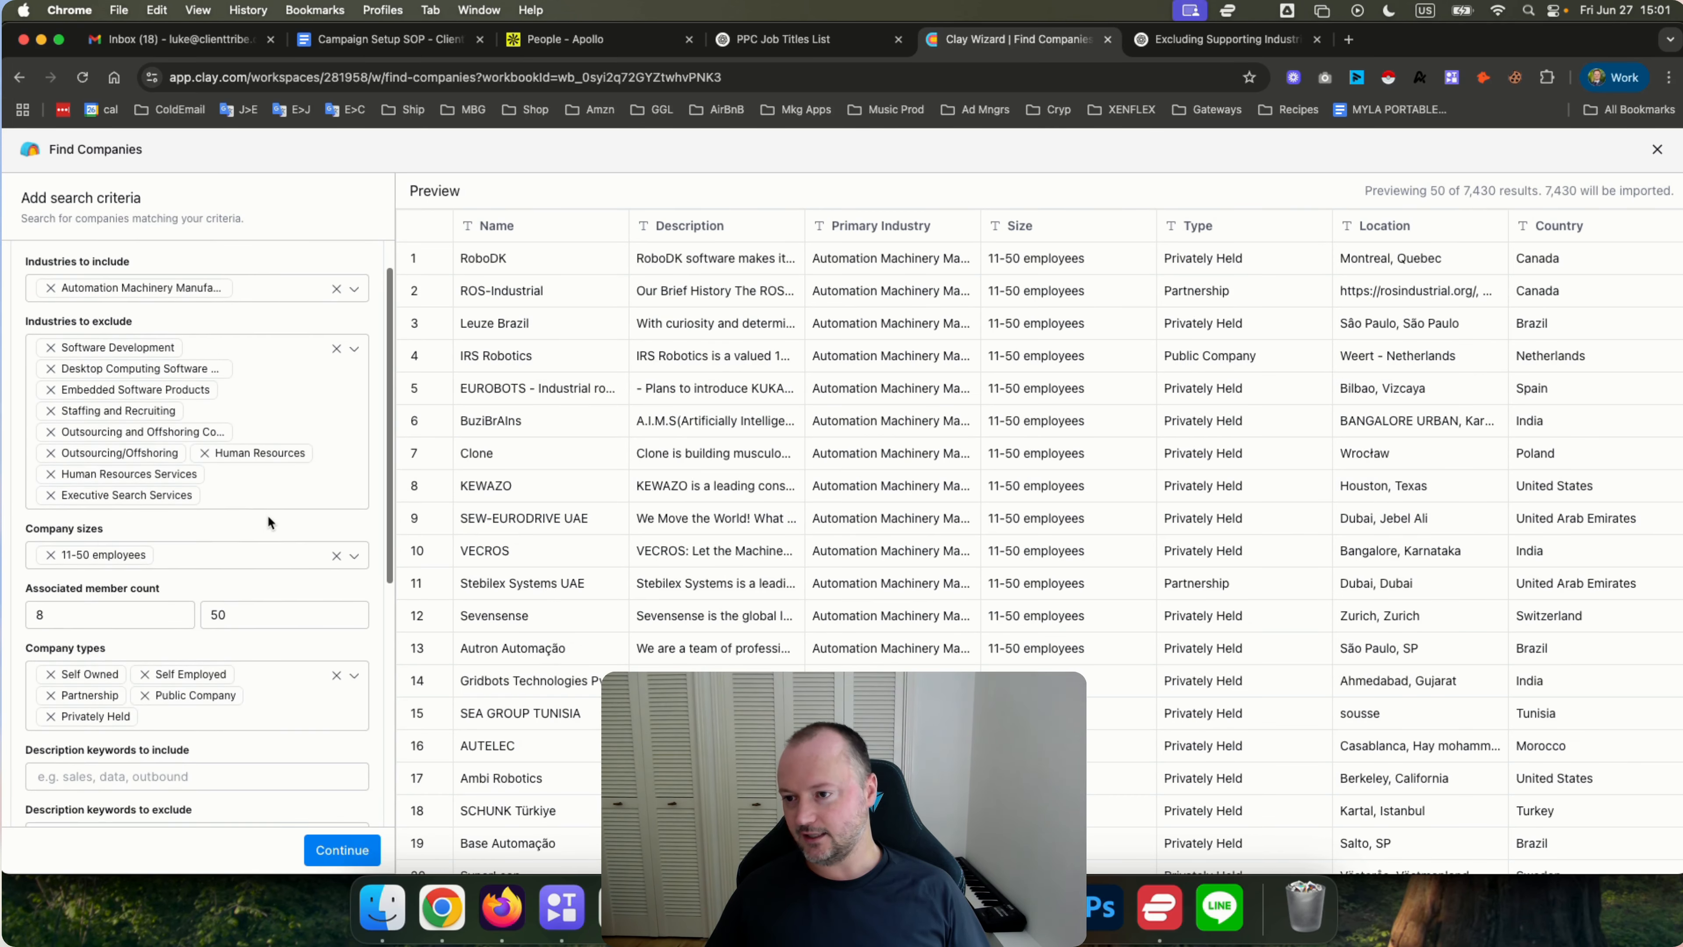
scroll(269, 516, down, 5)
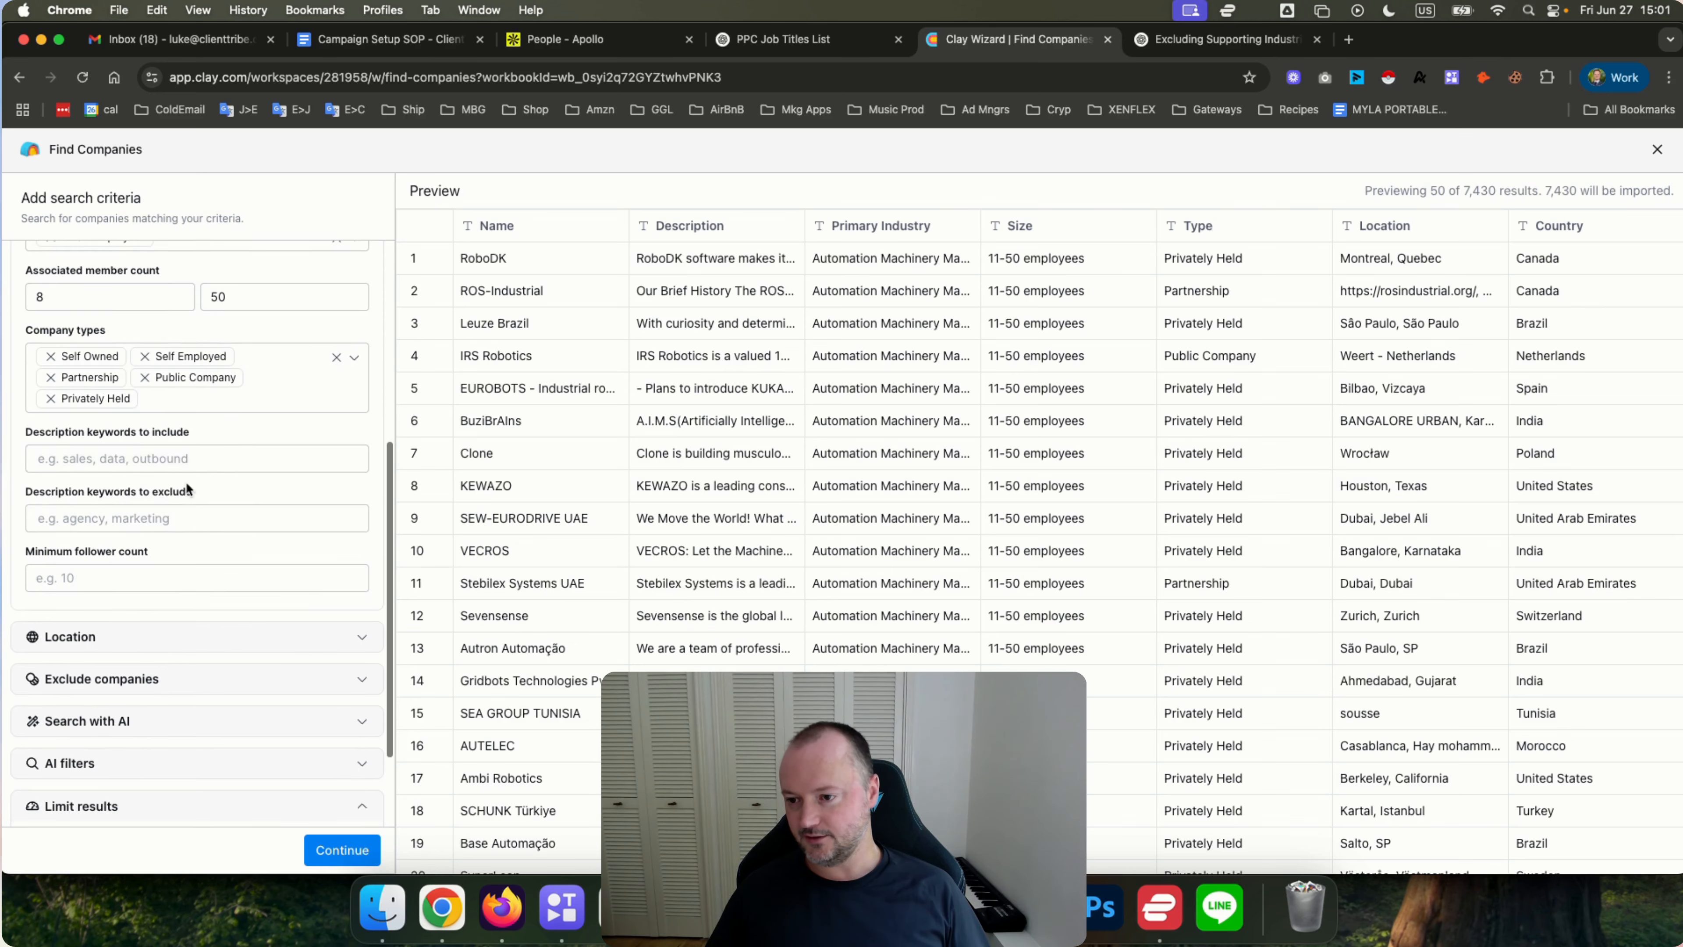
click(136, 457)
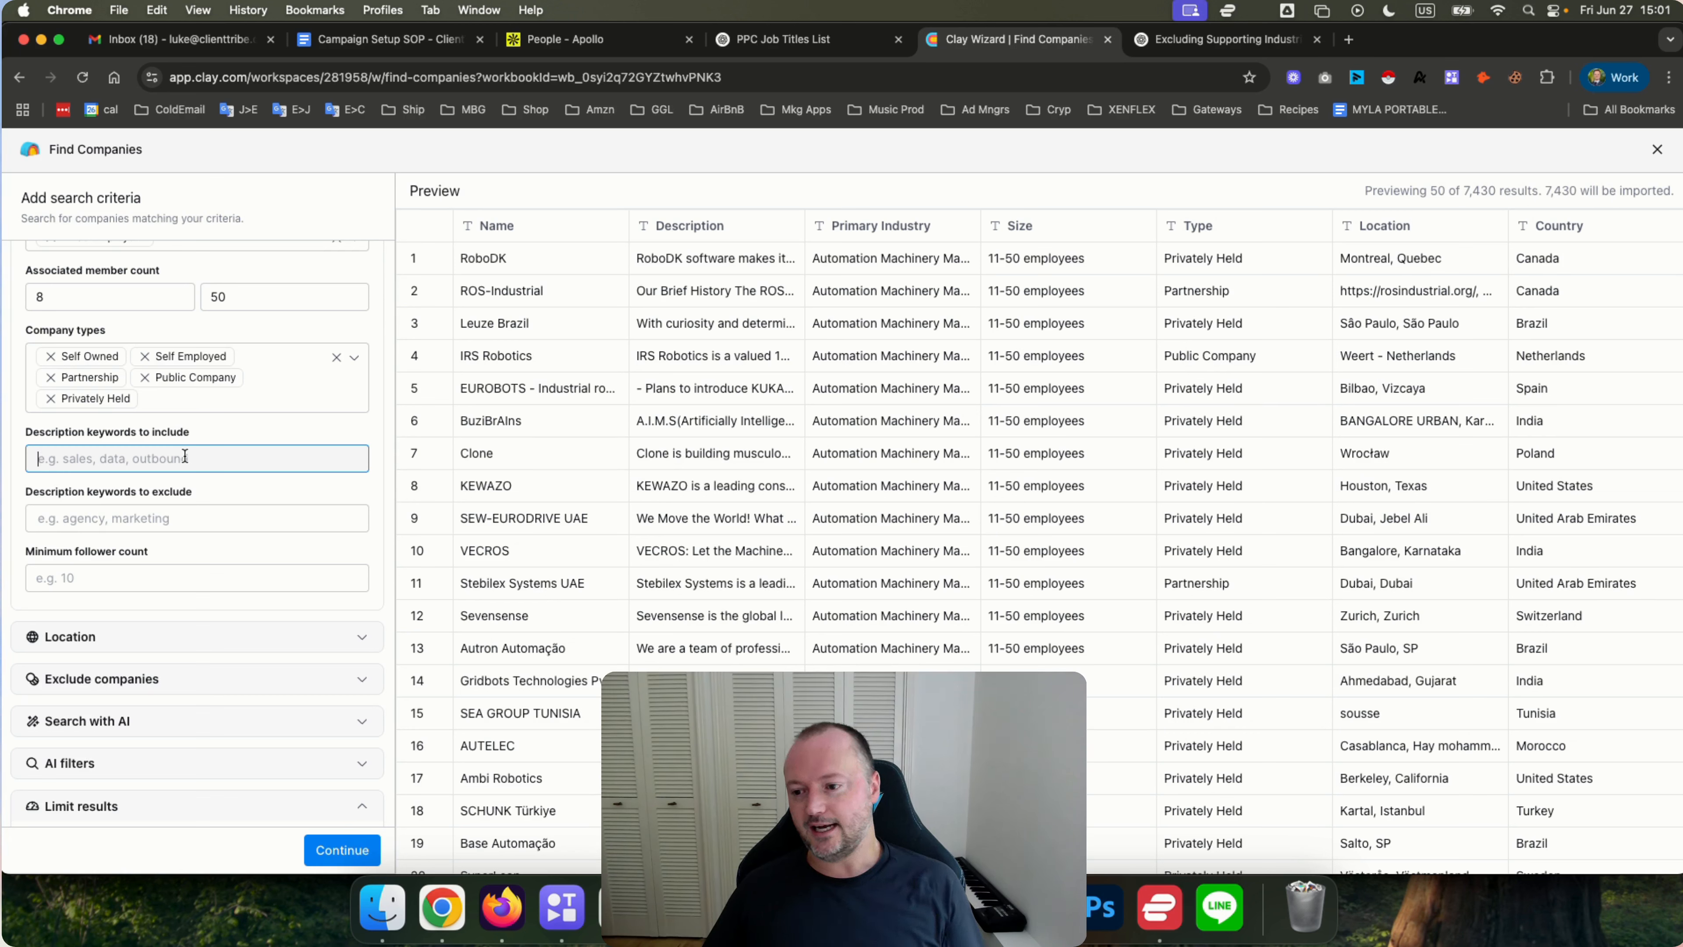
click(143, 523)
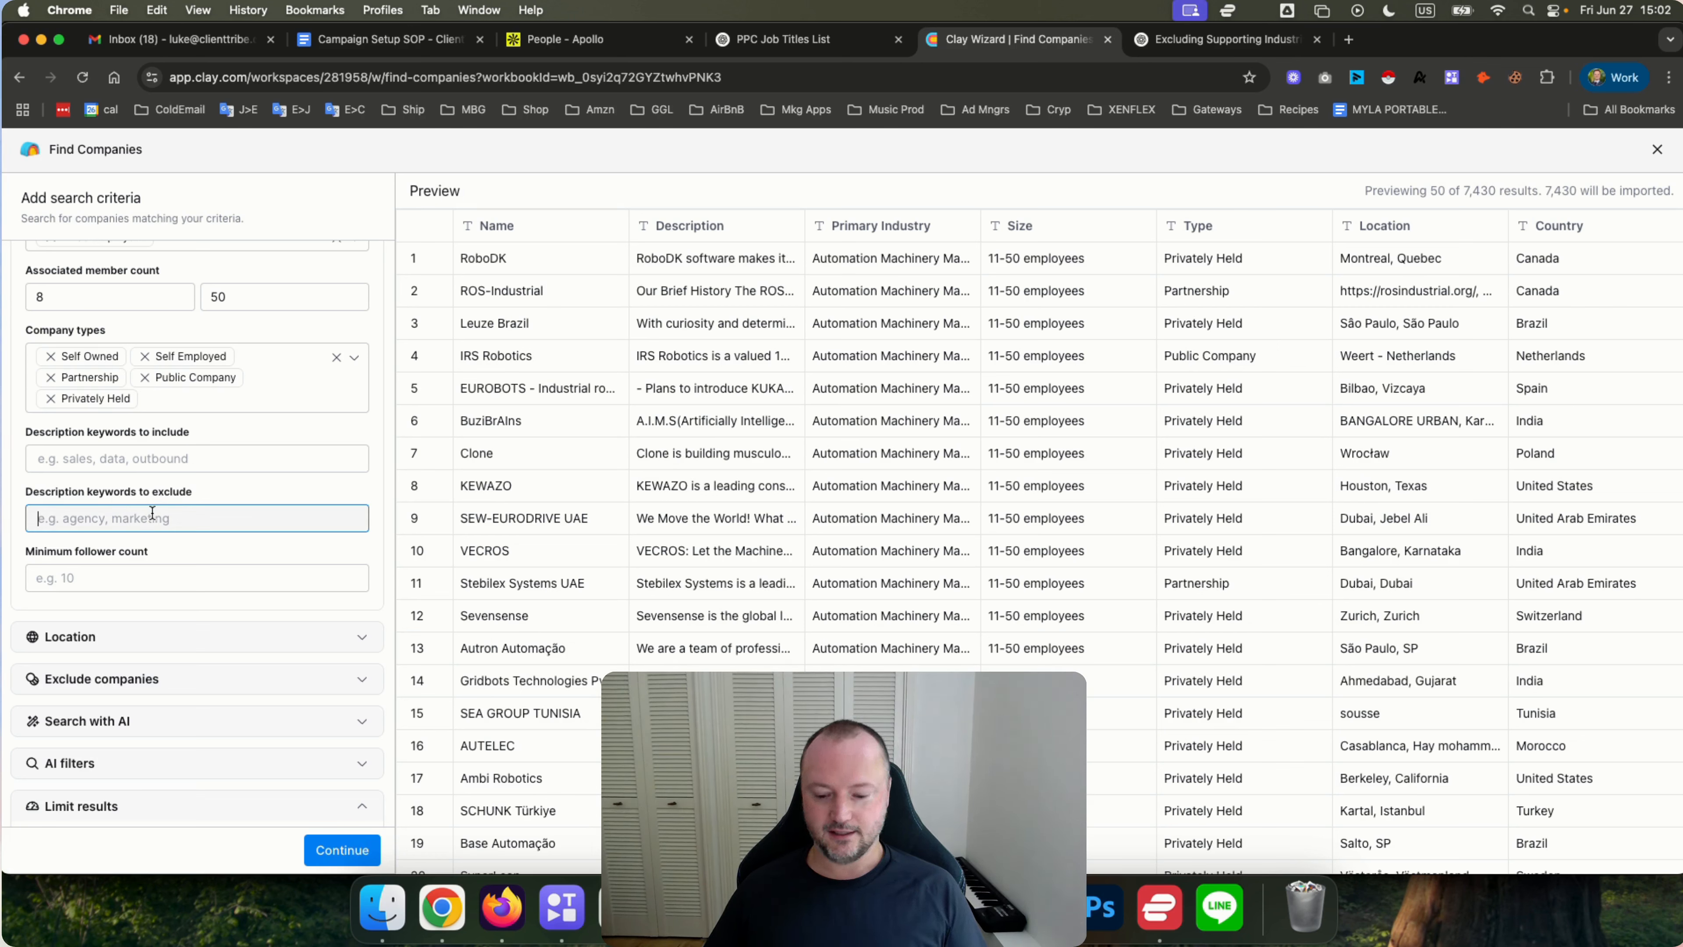
text(s)
key(BackSpace)
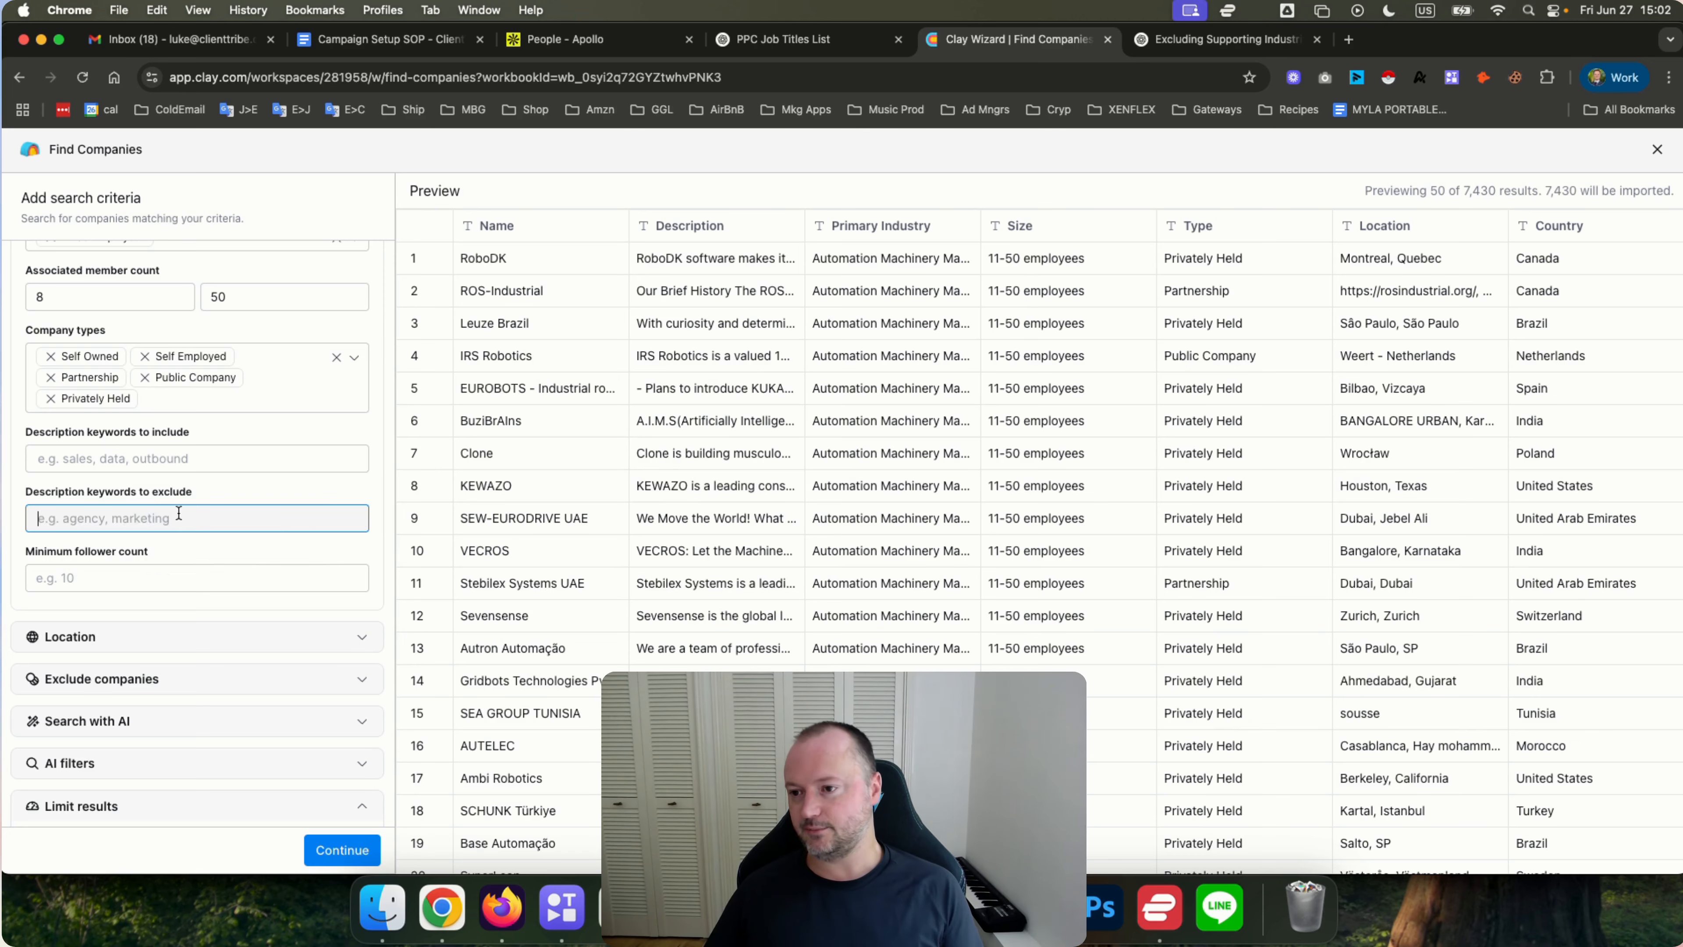
scroll(177, 513, up, 5)
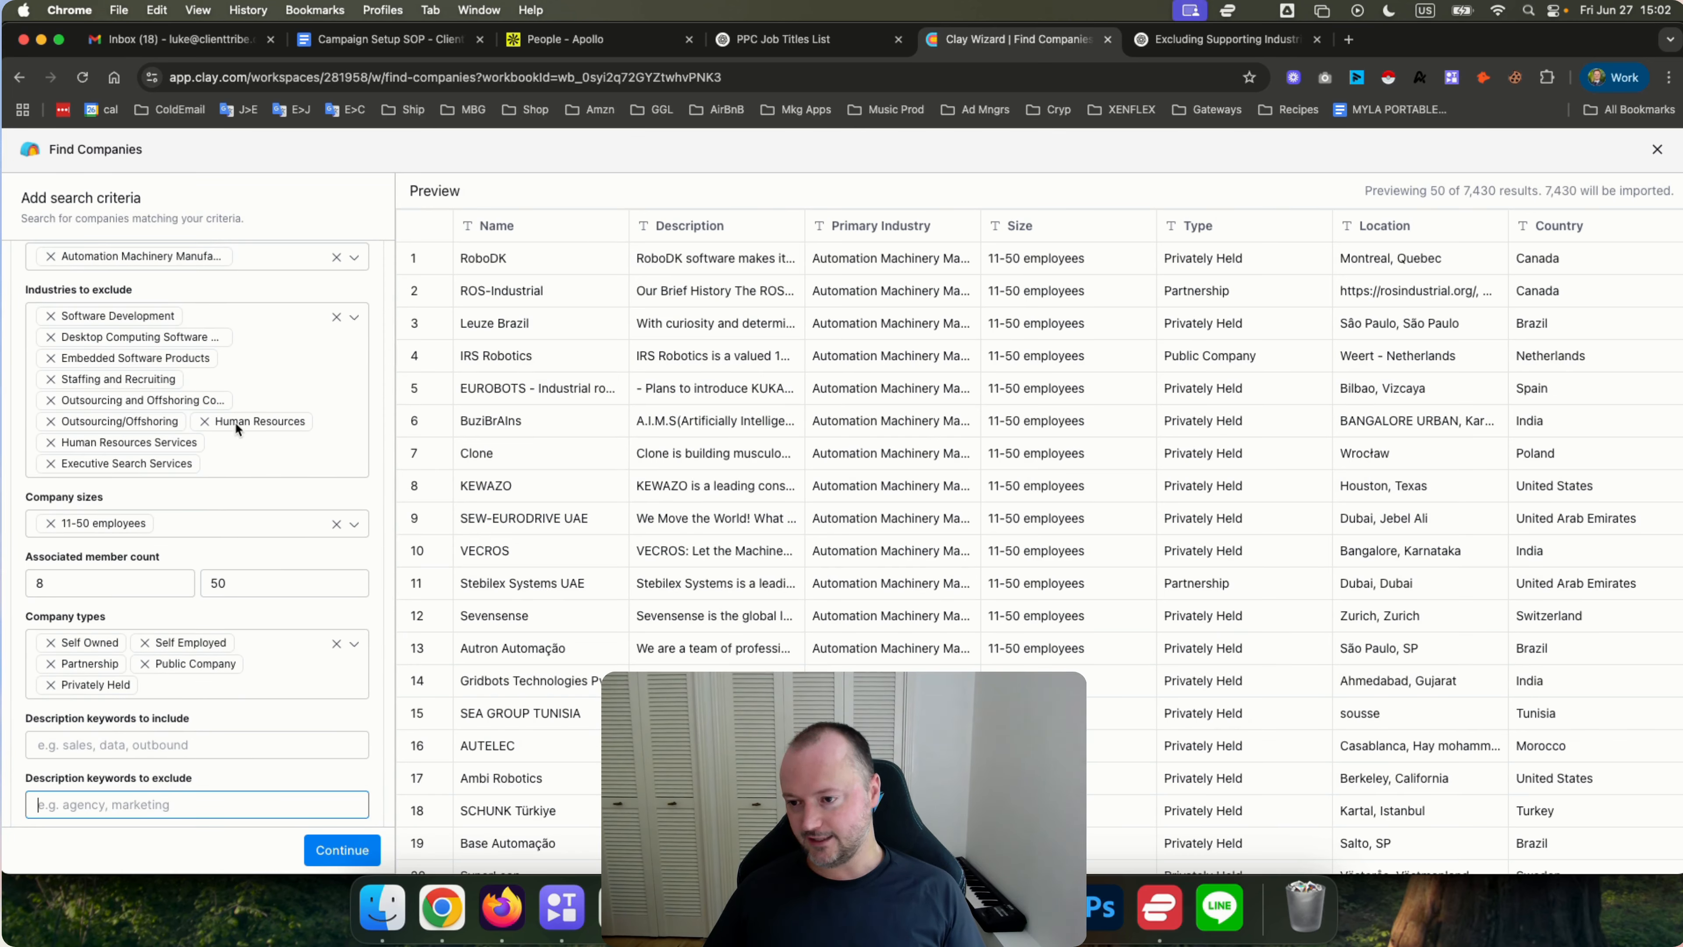
scroll(177, 482, down, 5)
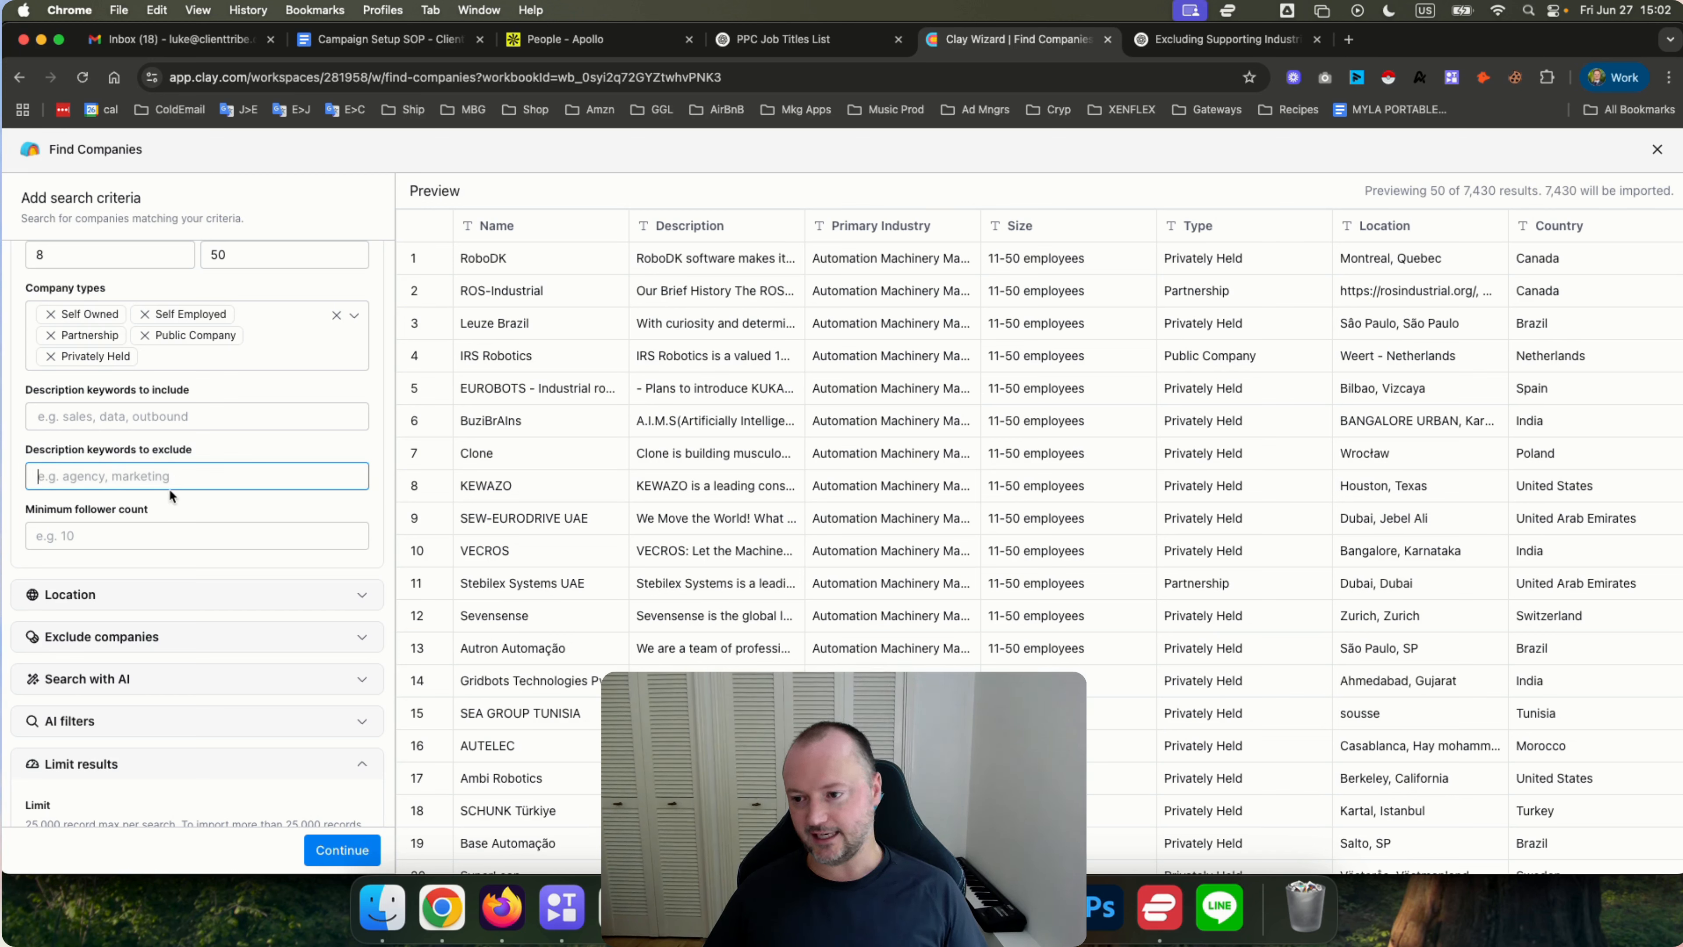
text(st)
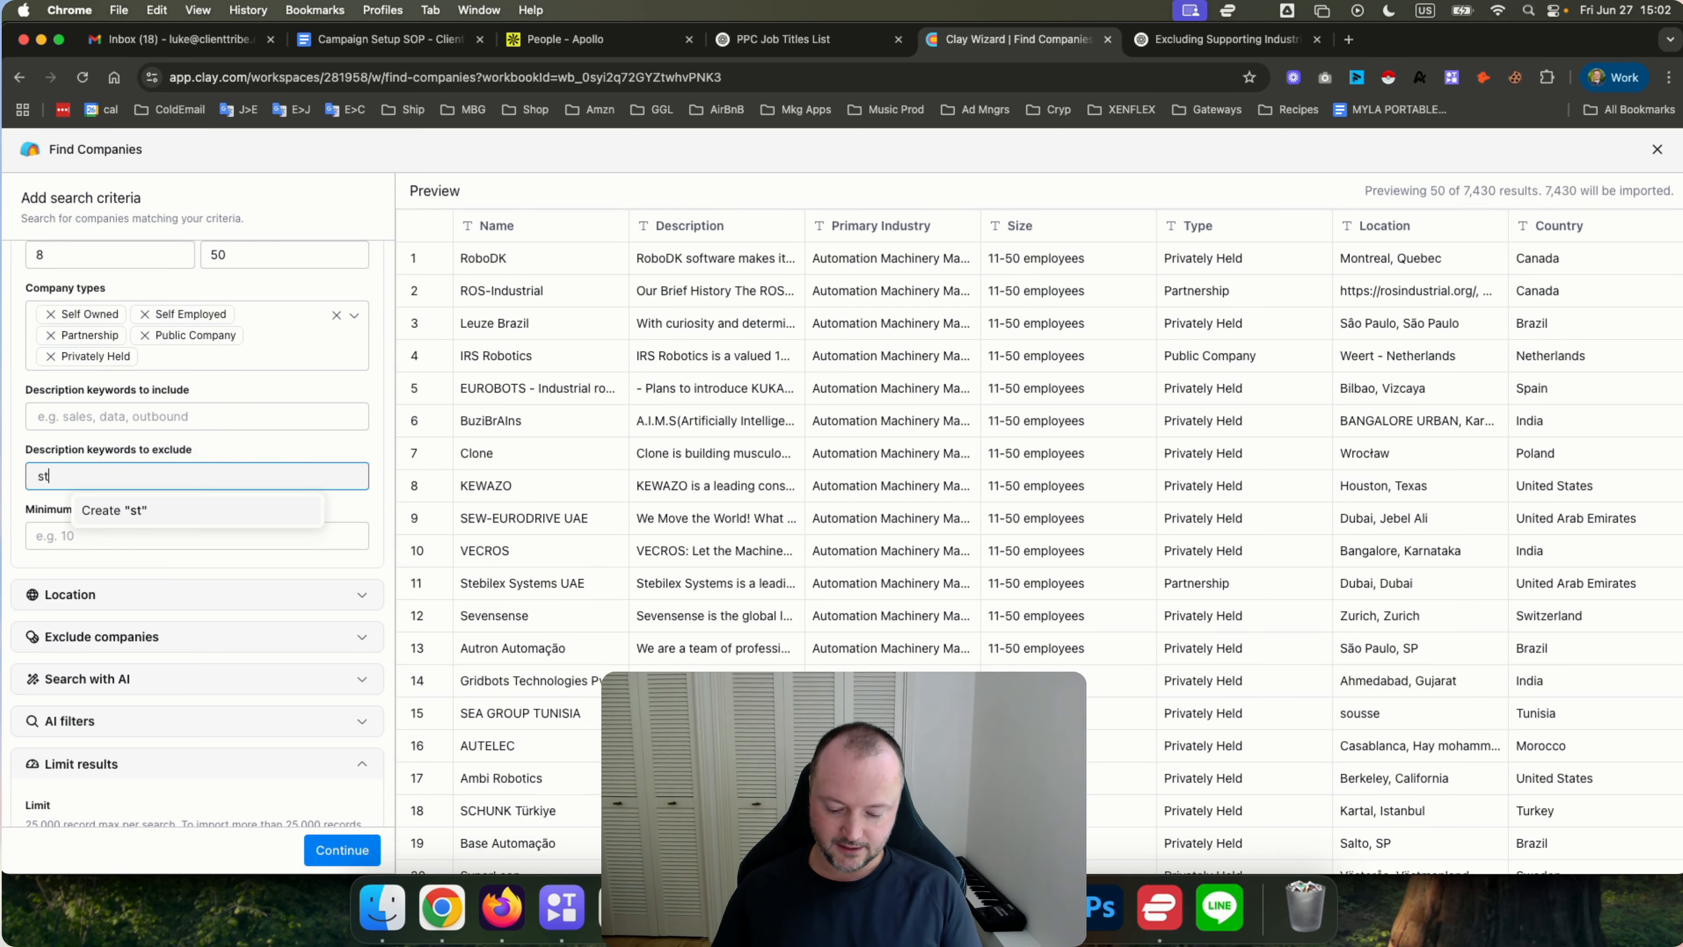
text(affing,)
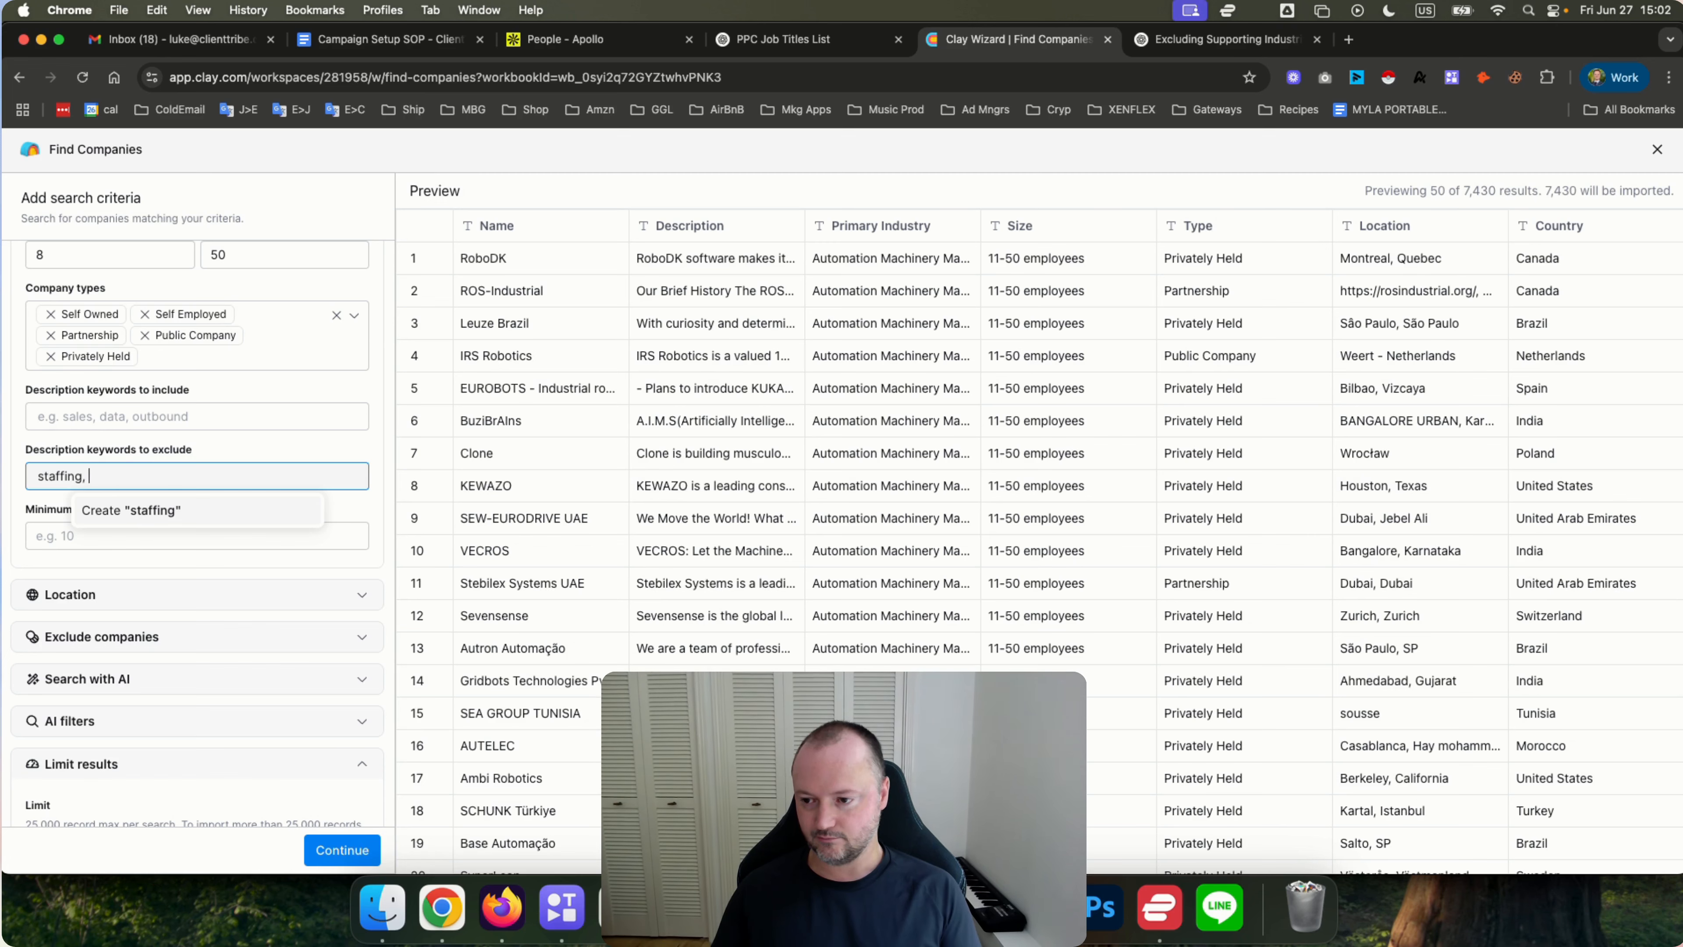
key(BackSpace)
key(Return)
text(recruiting)
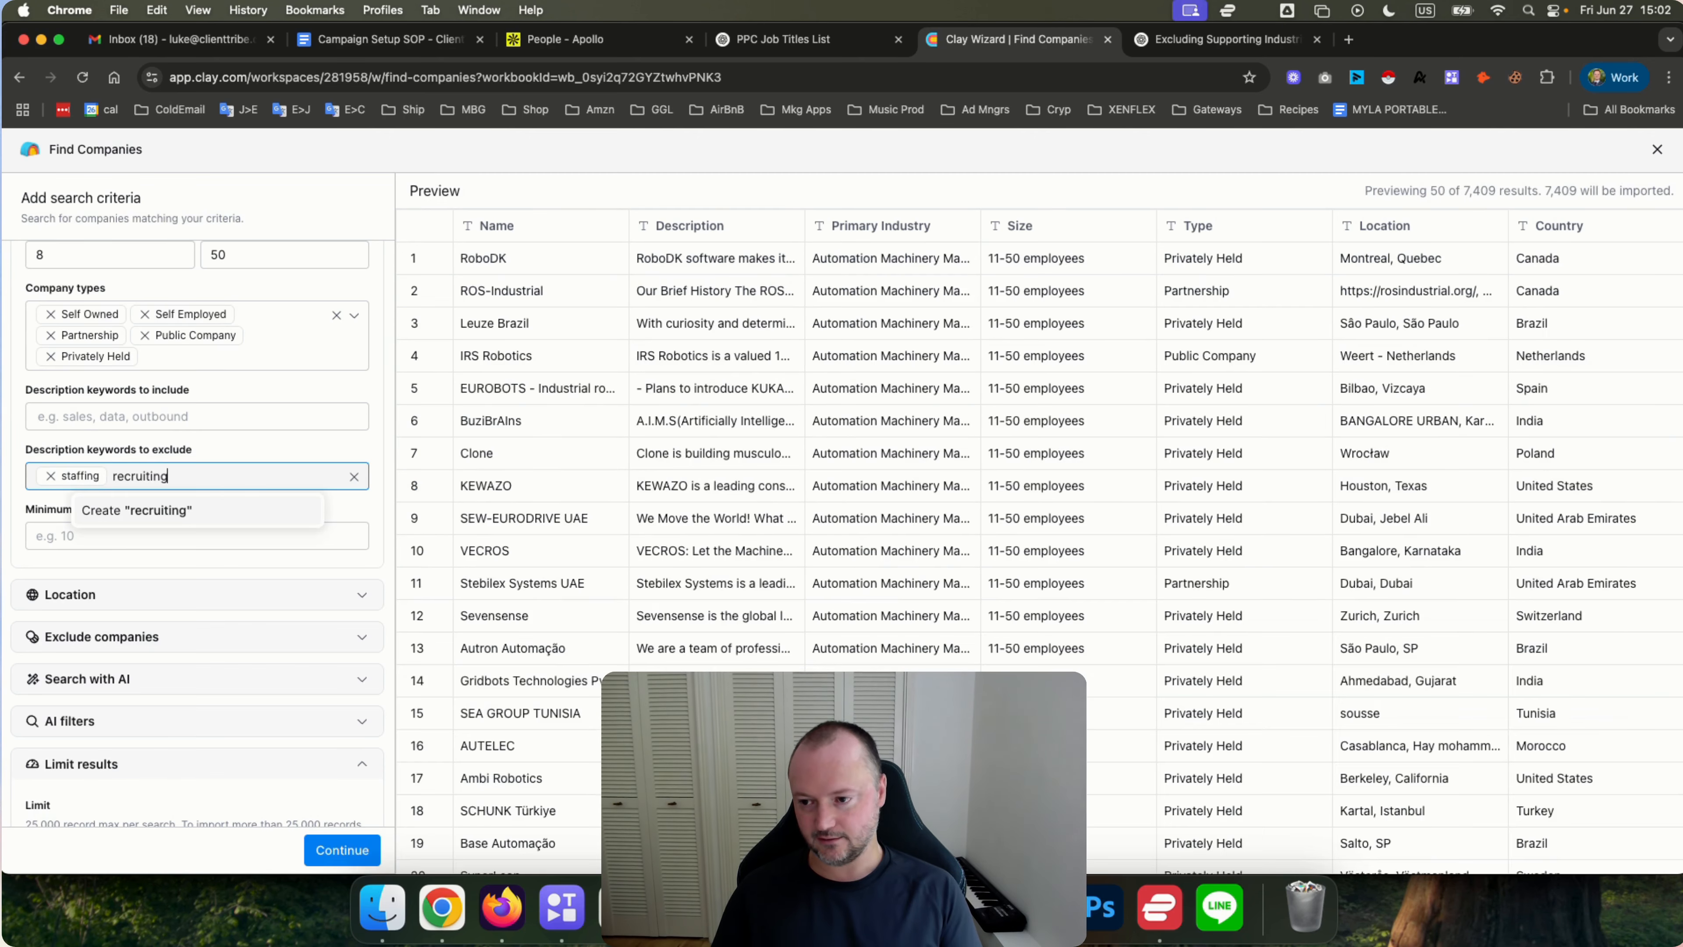
key(Return)
Add recruitment, recruiter, executive search, talent and ATS to the excluded description keywords.
text(recruitment)
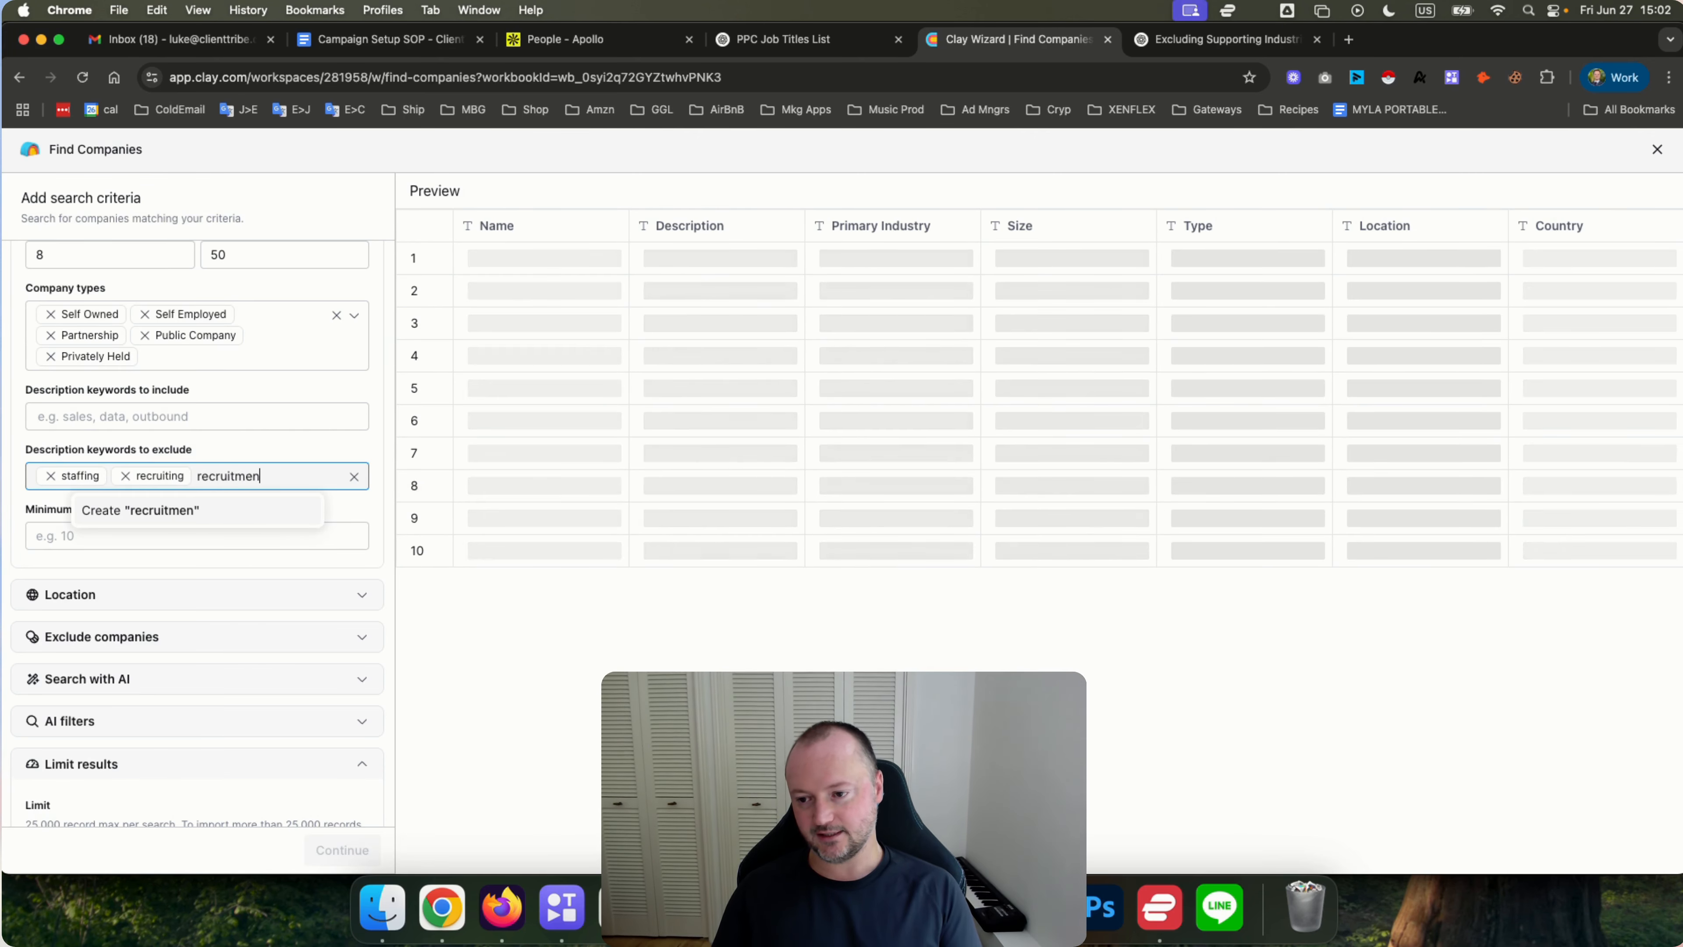
key(Return)
text(recruiter)
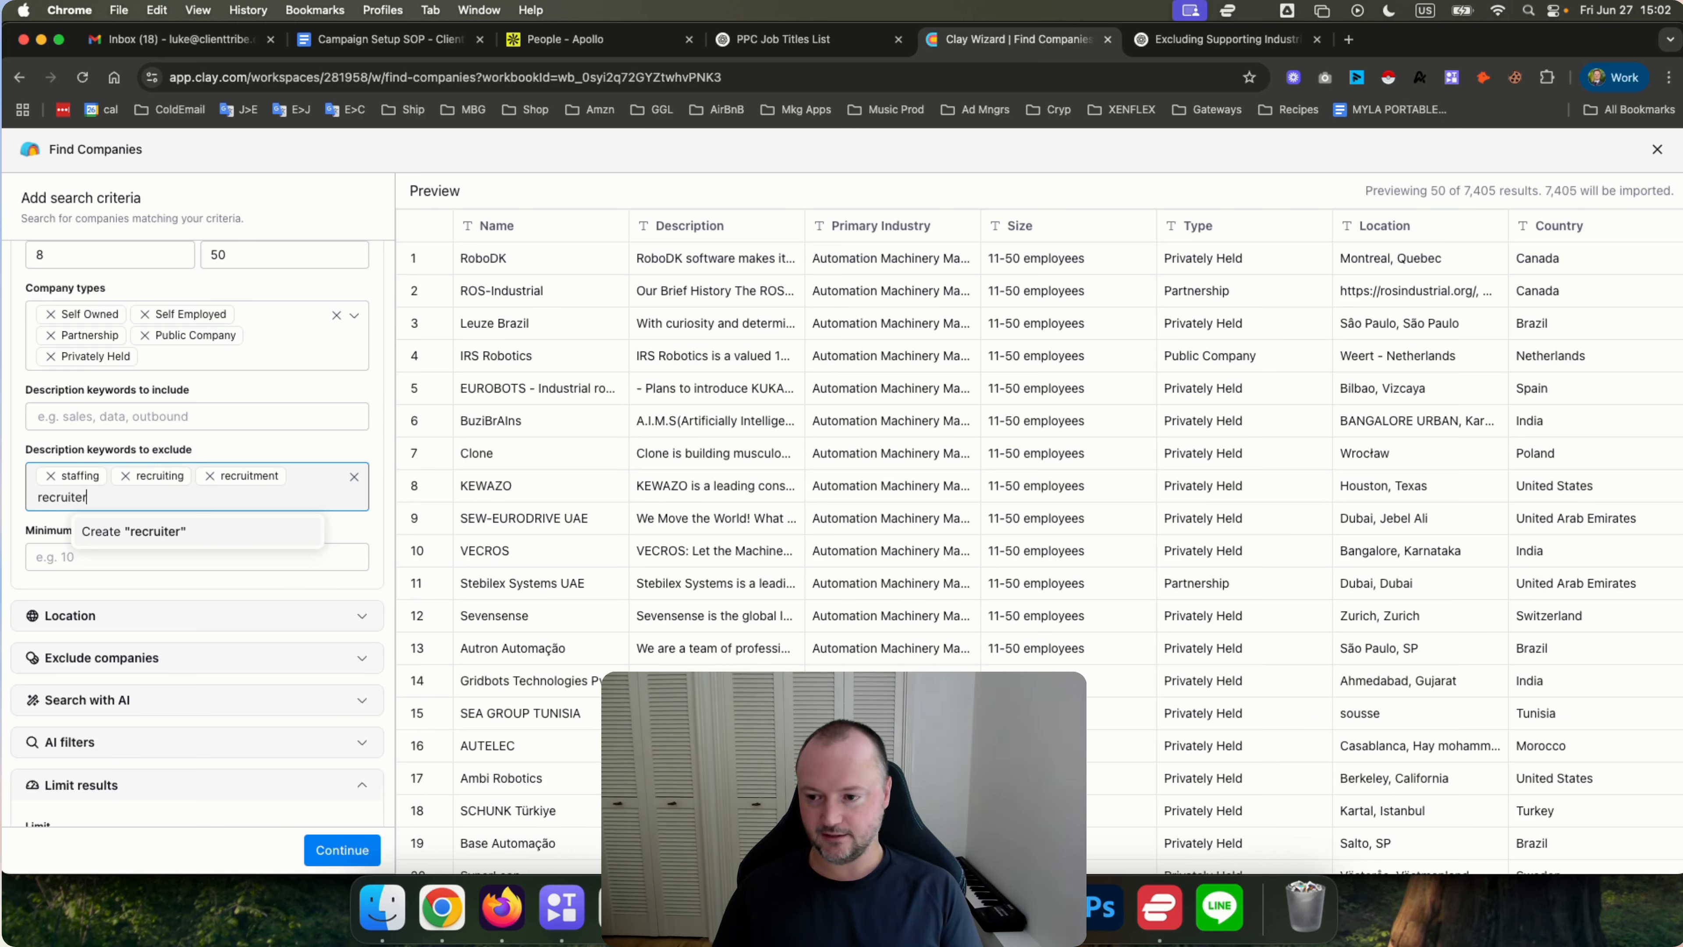
key(Return)
text(executive search)
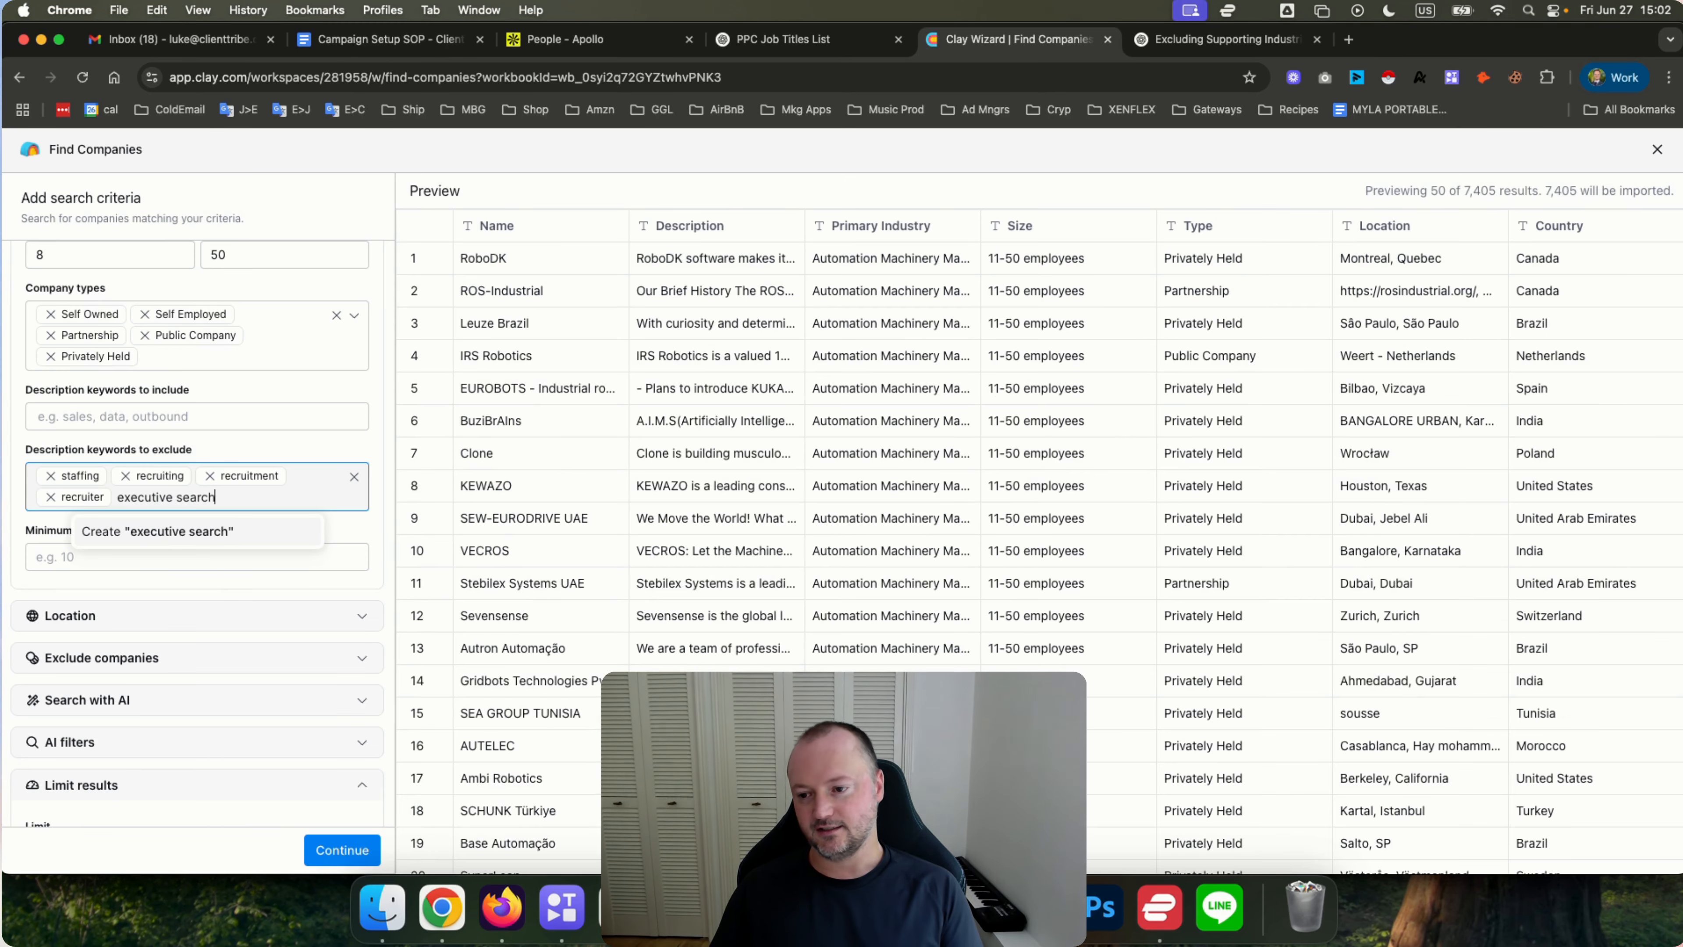
key(Return)
text(talent)
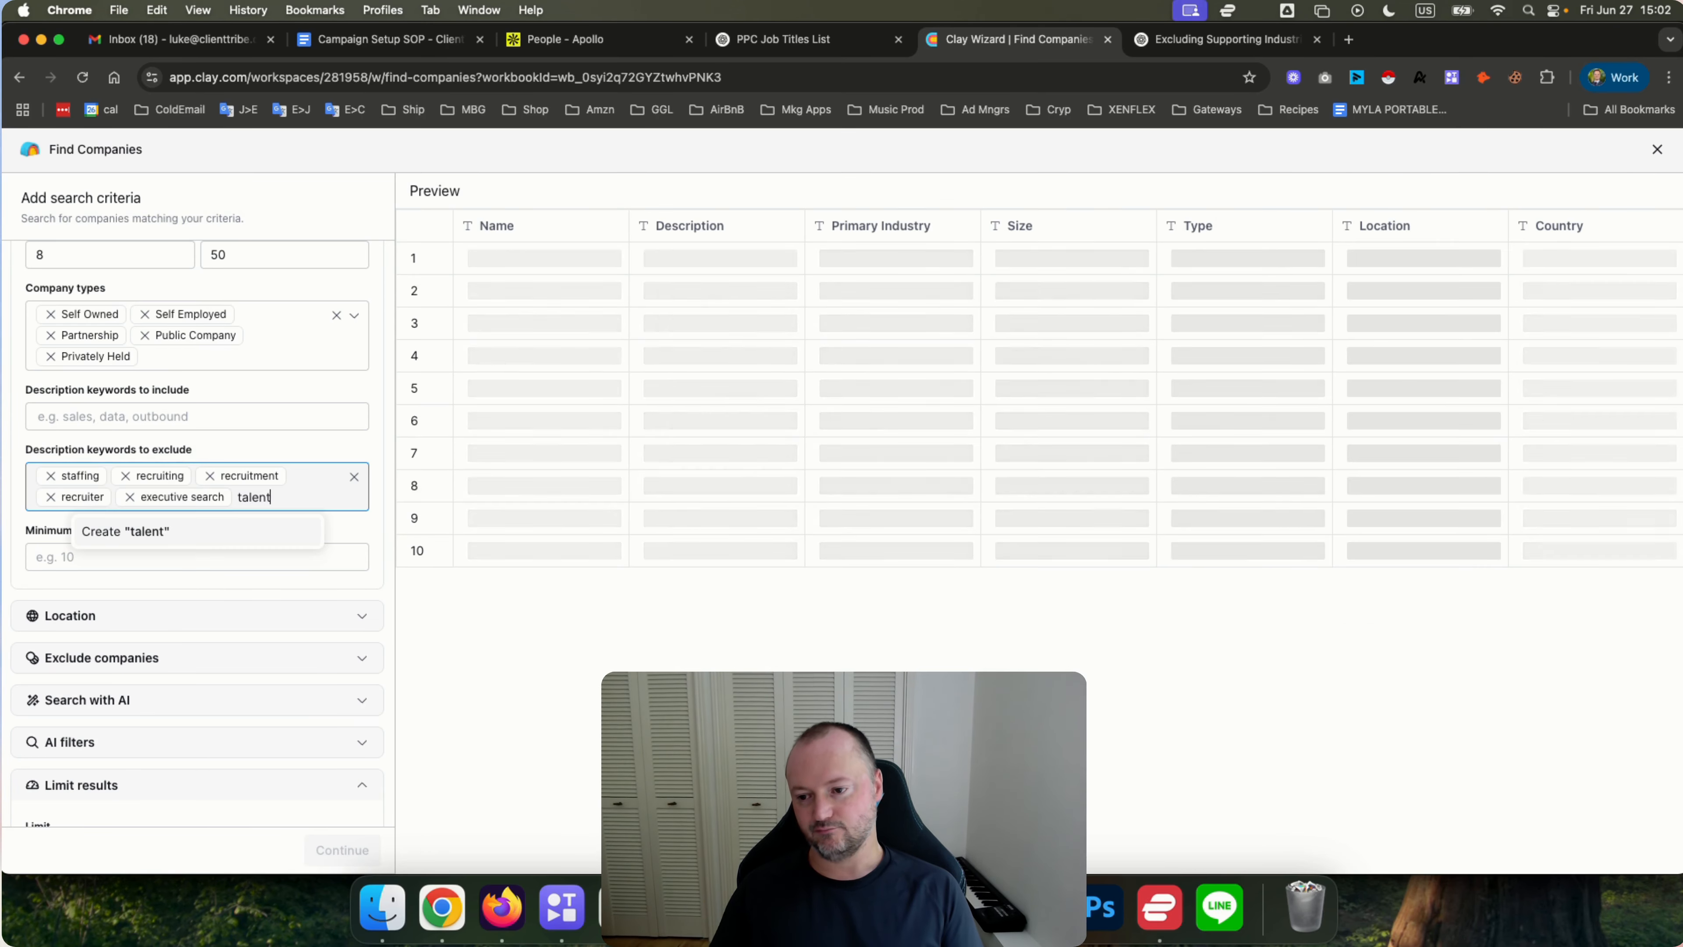
key(Return)
text(ATS)
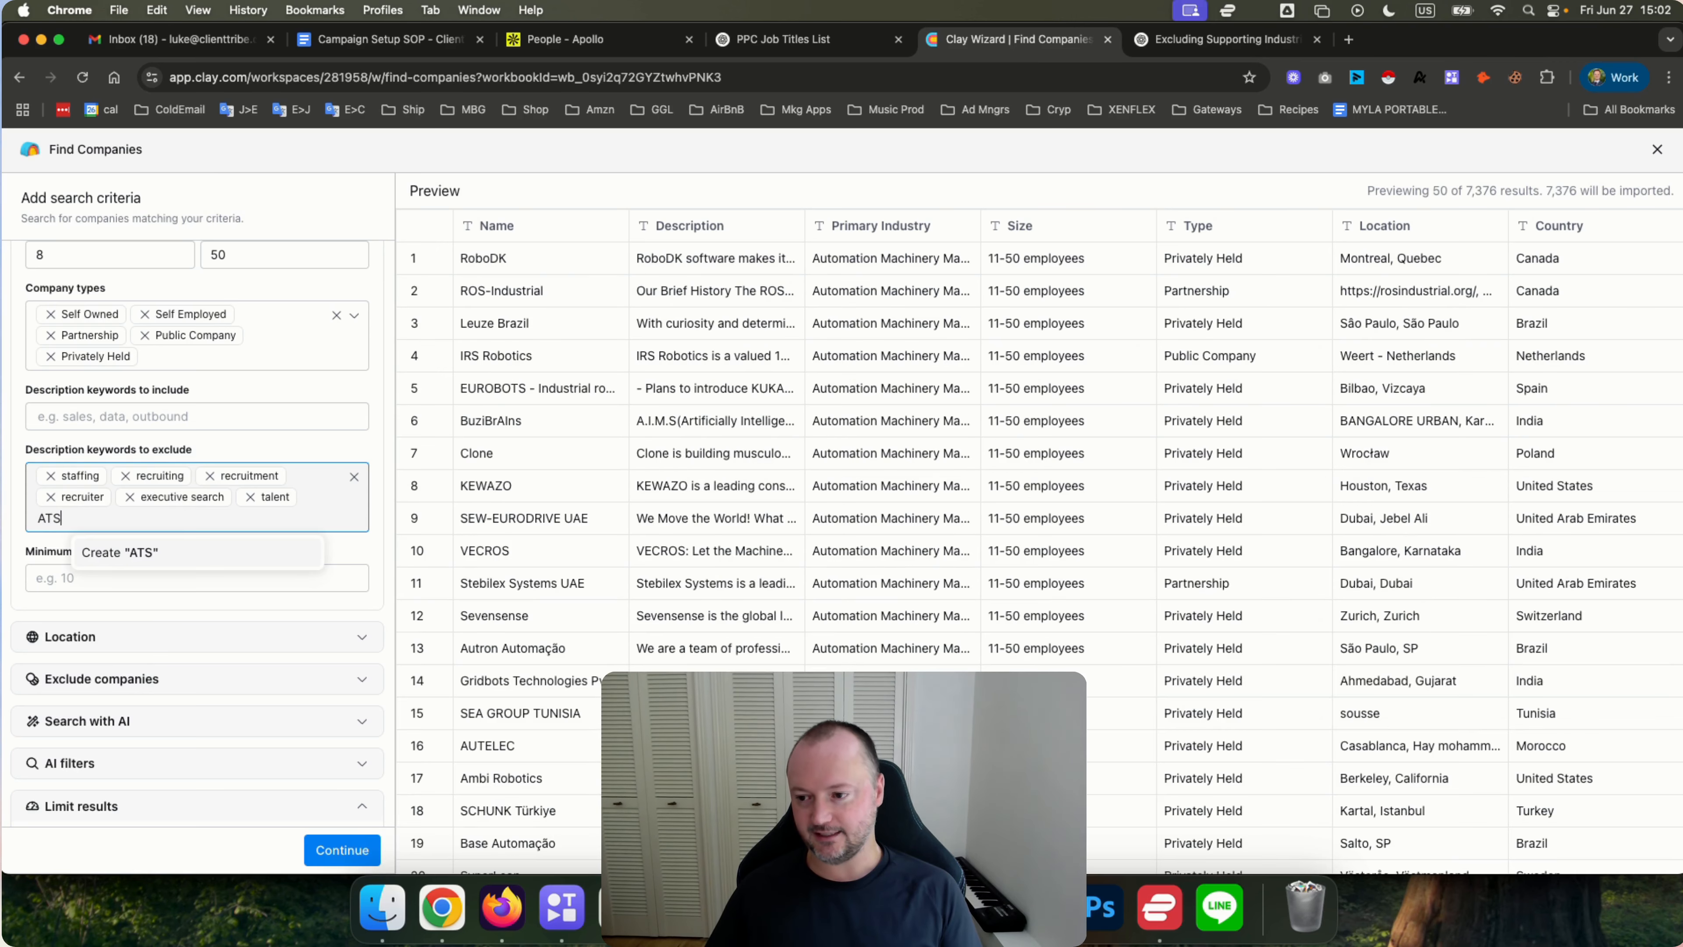
key(Return)
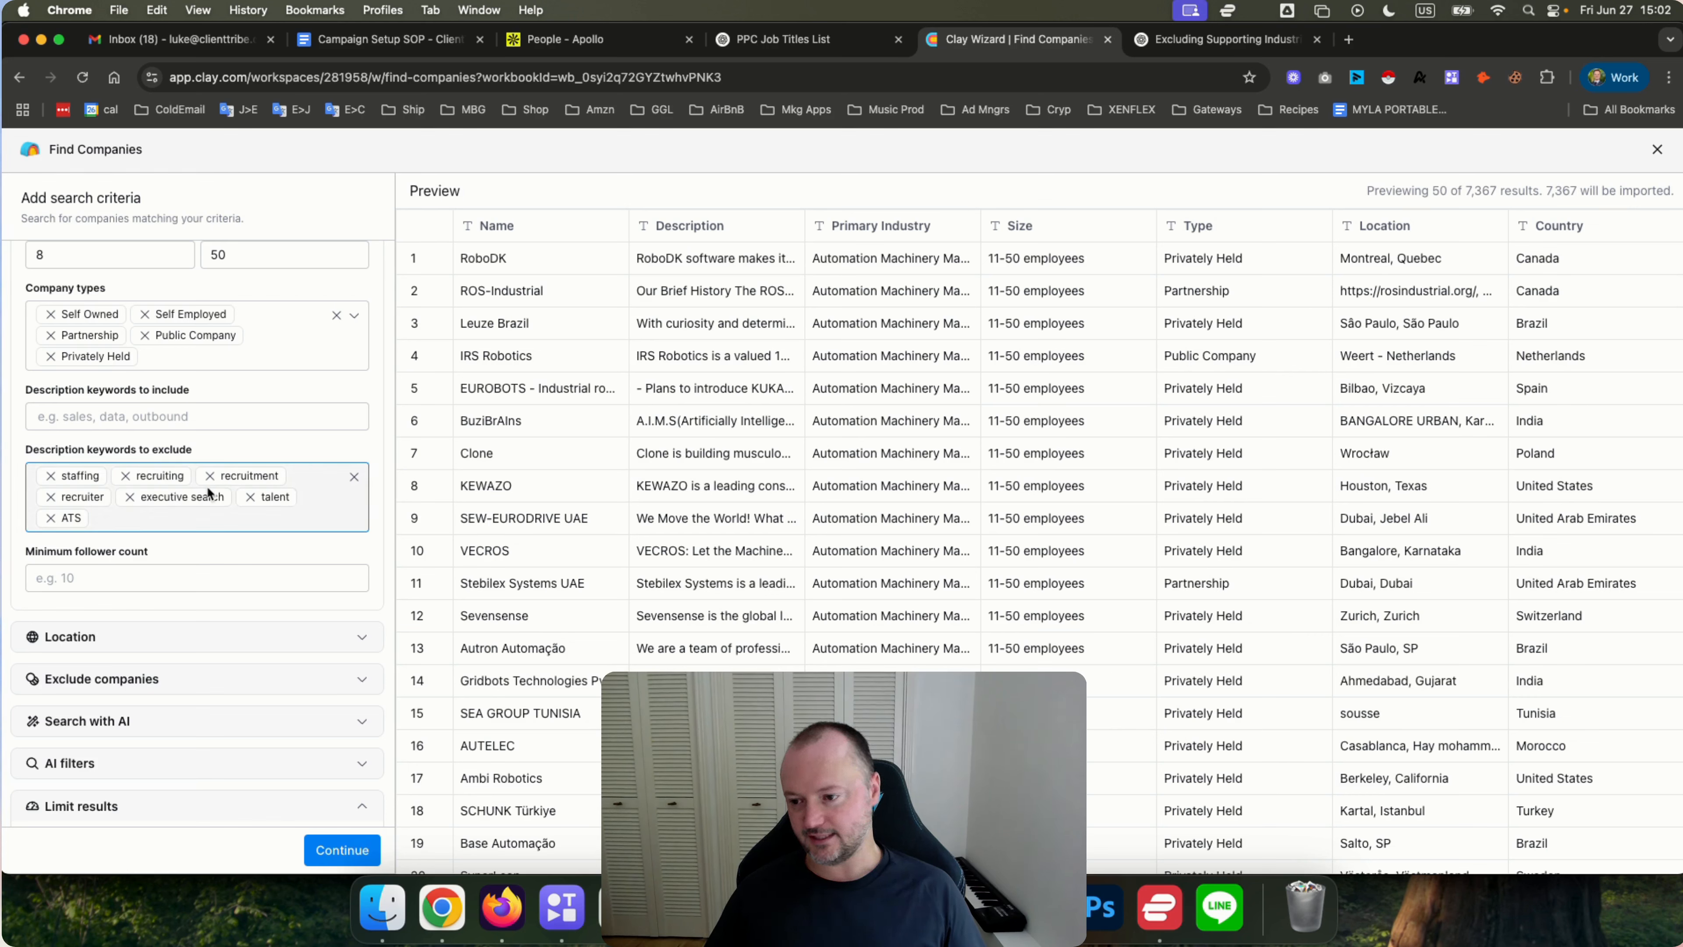
Set the minimum follower count to 10.
scroll(92, 535, down, 1)
click(105, 542)
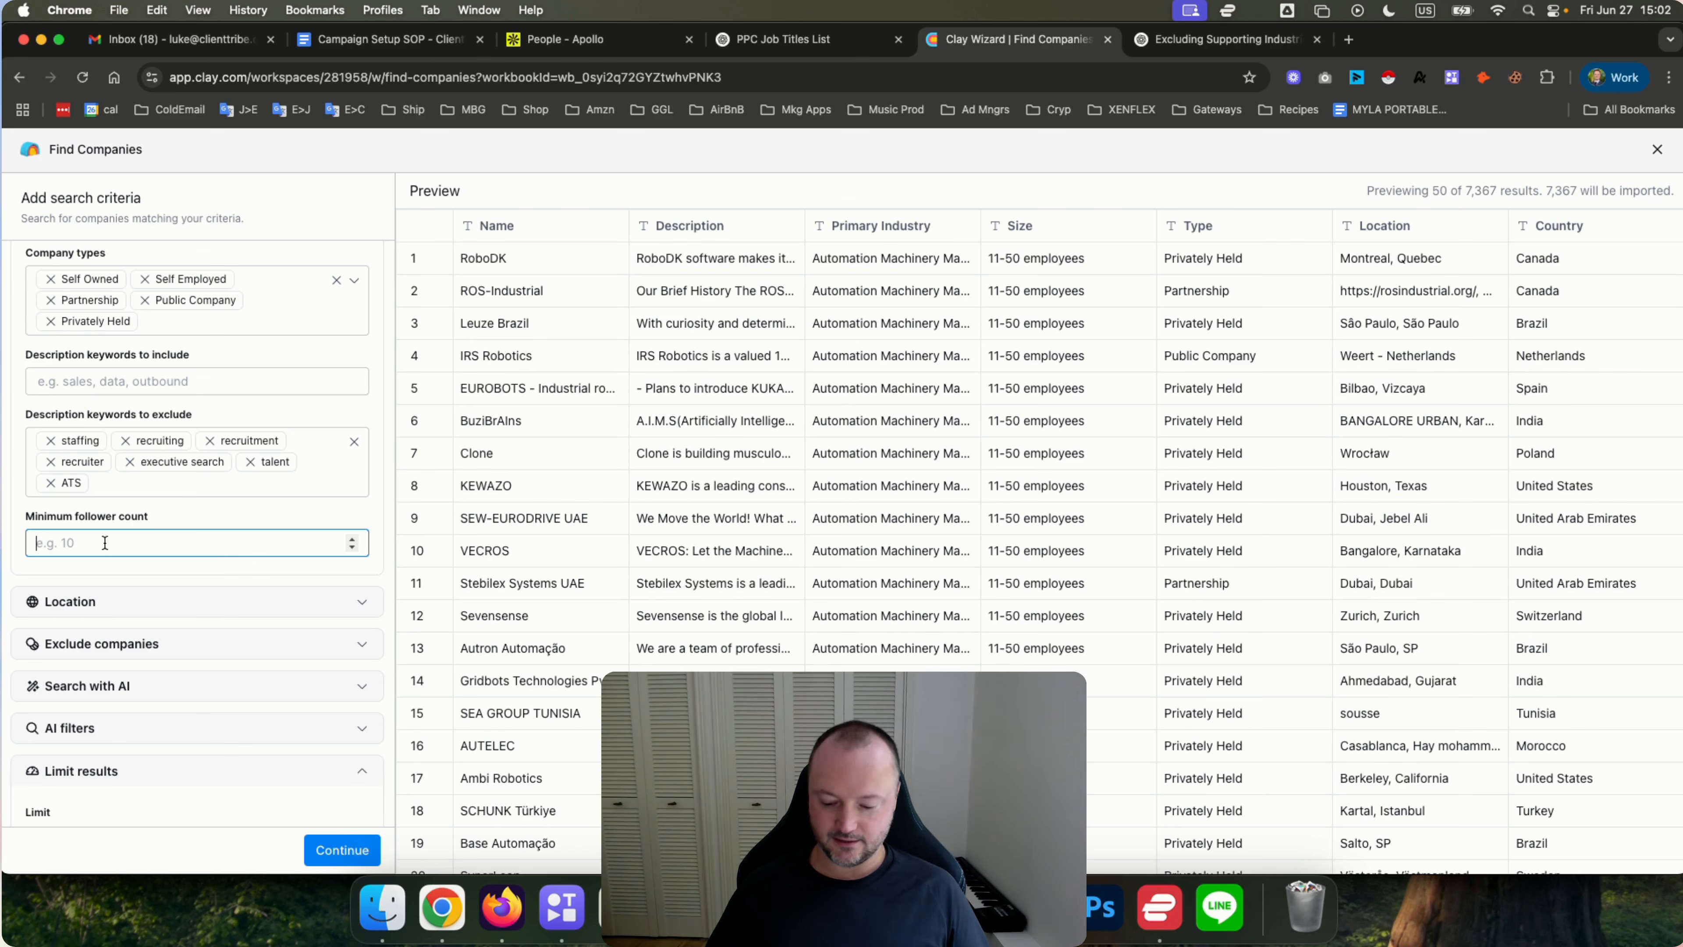
text(10)
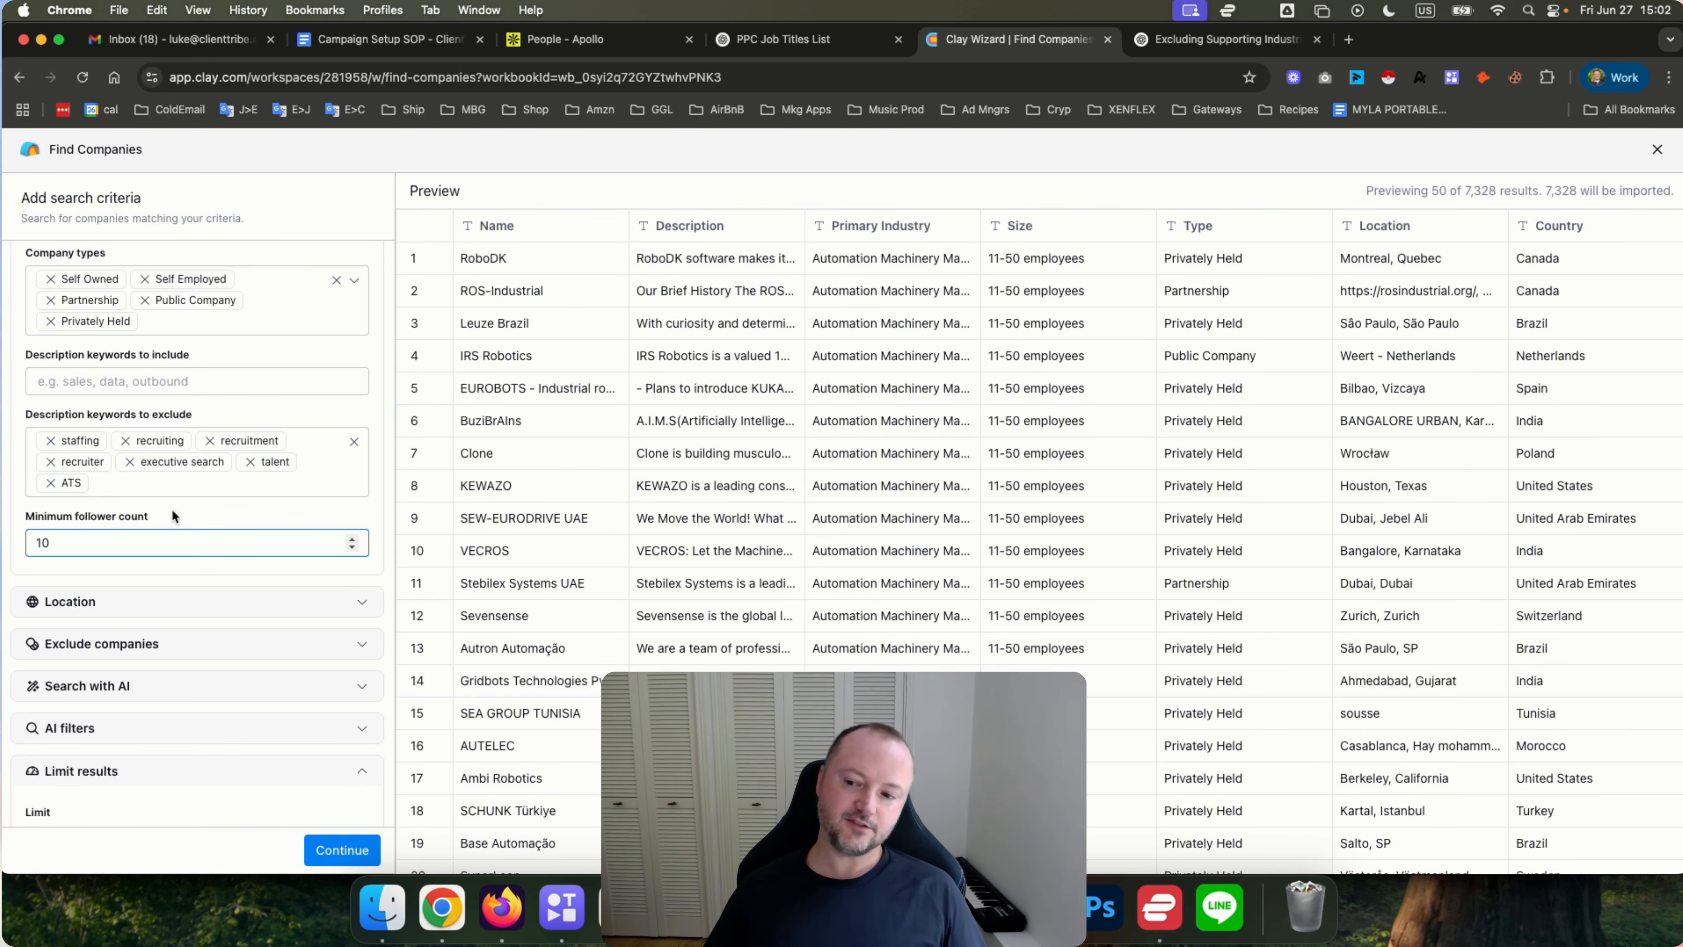
Expand the Location section and browse the list of available countries.
scroll(169, 504, down, 2)
click(164, 518)
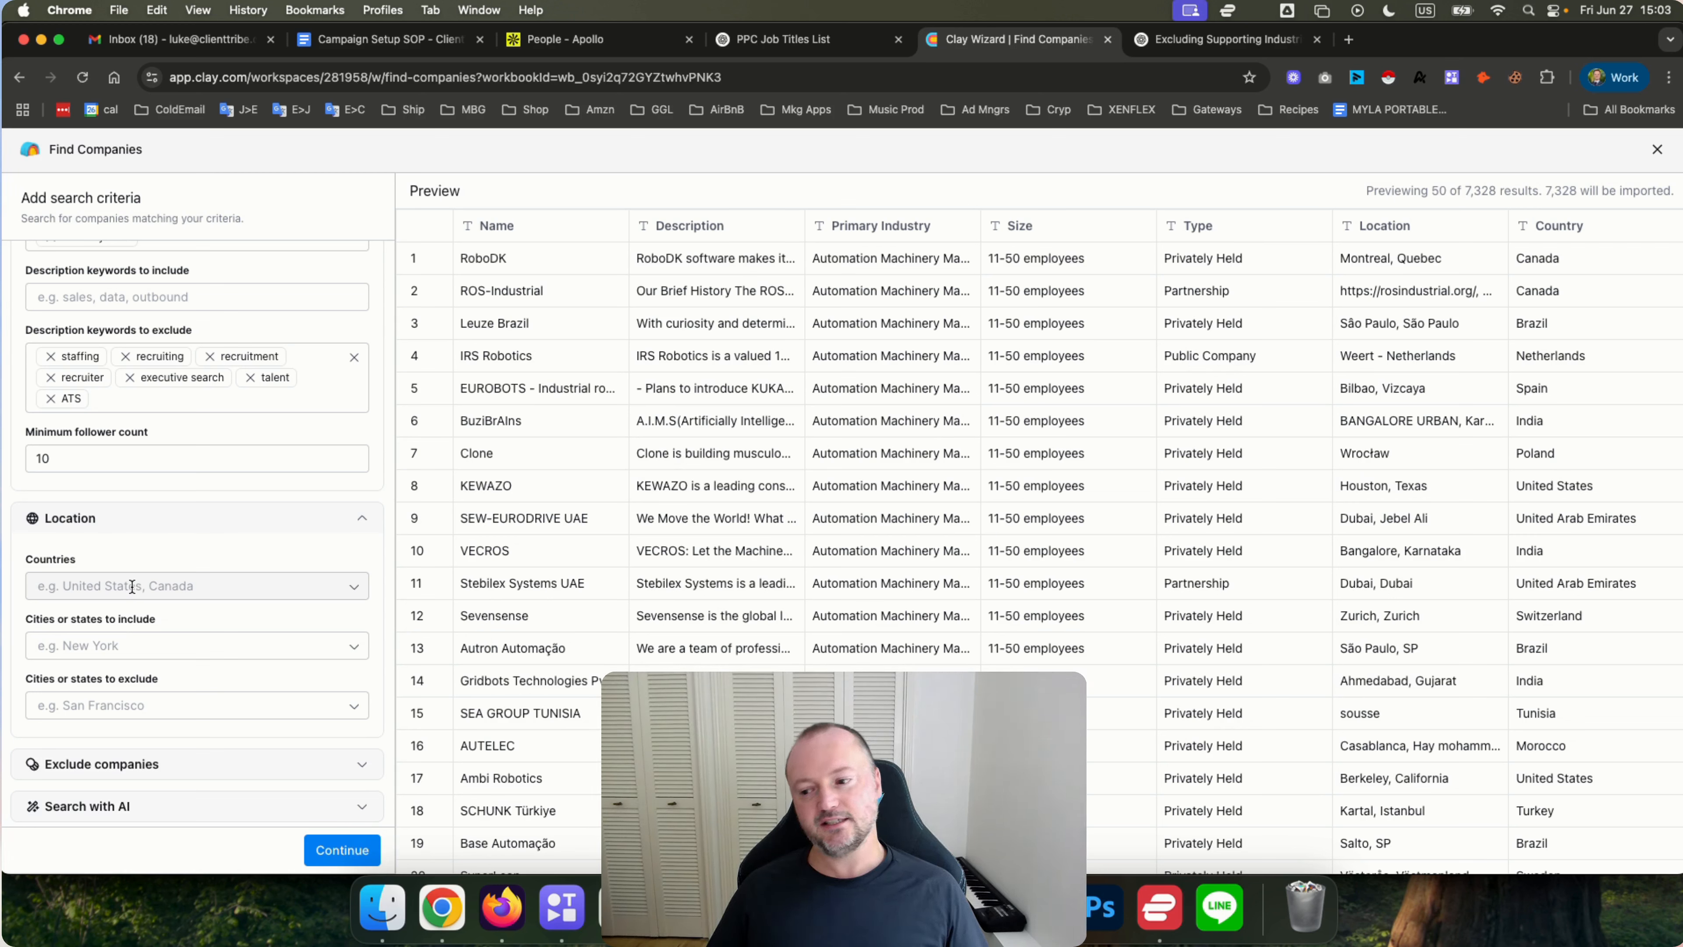
scroll(132, 586, down, 1)
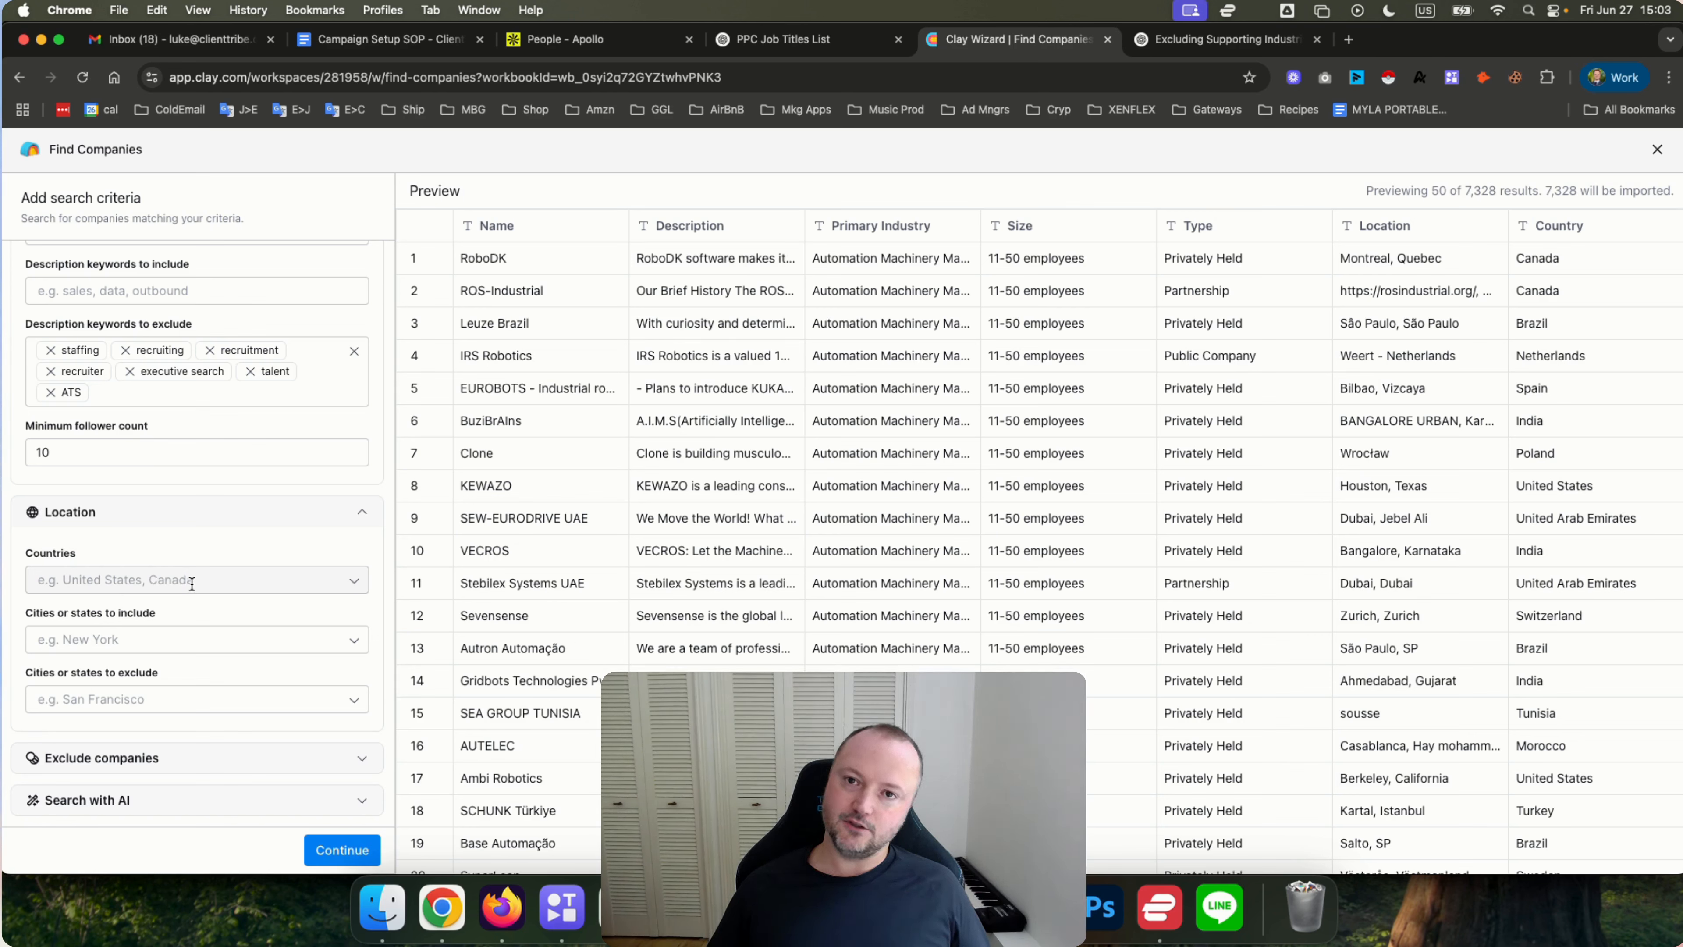
scroll(189, 561, down, 1)
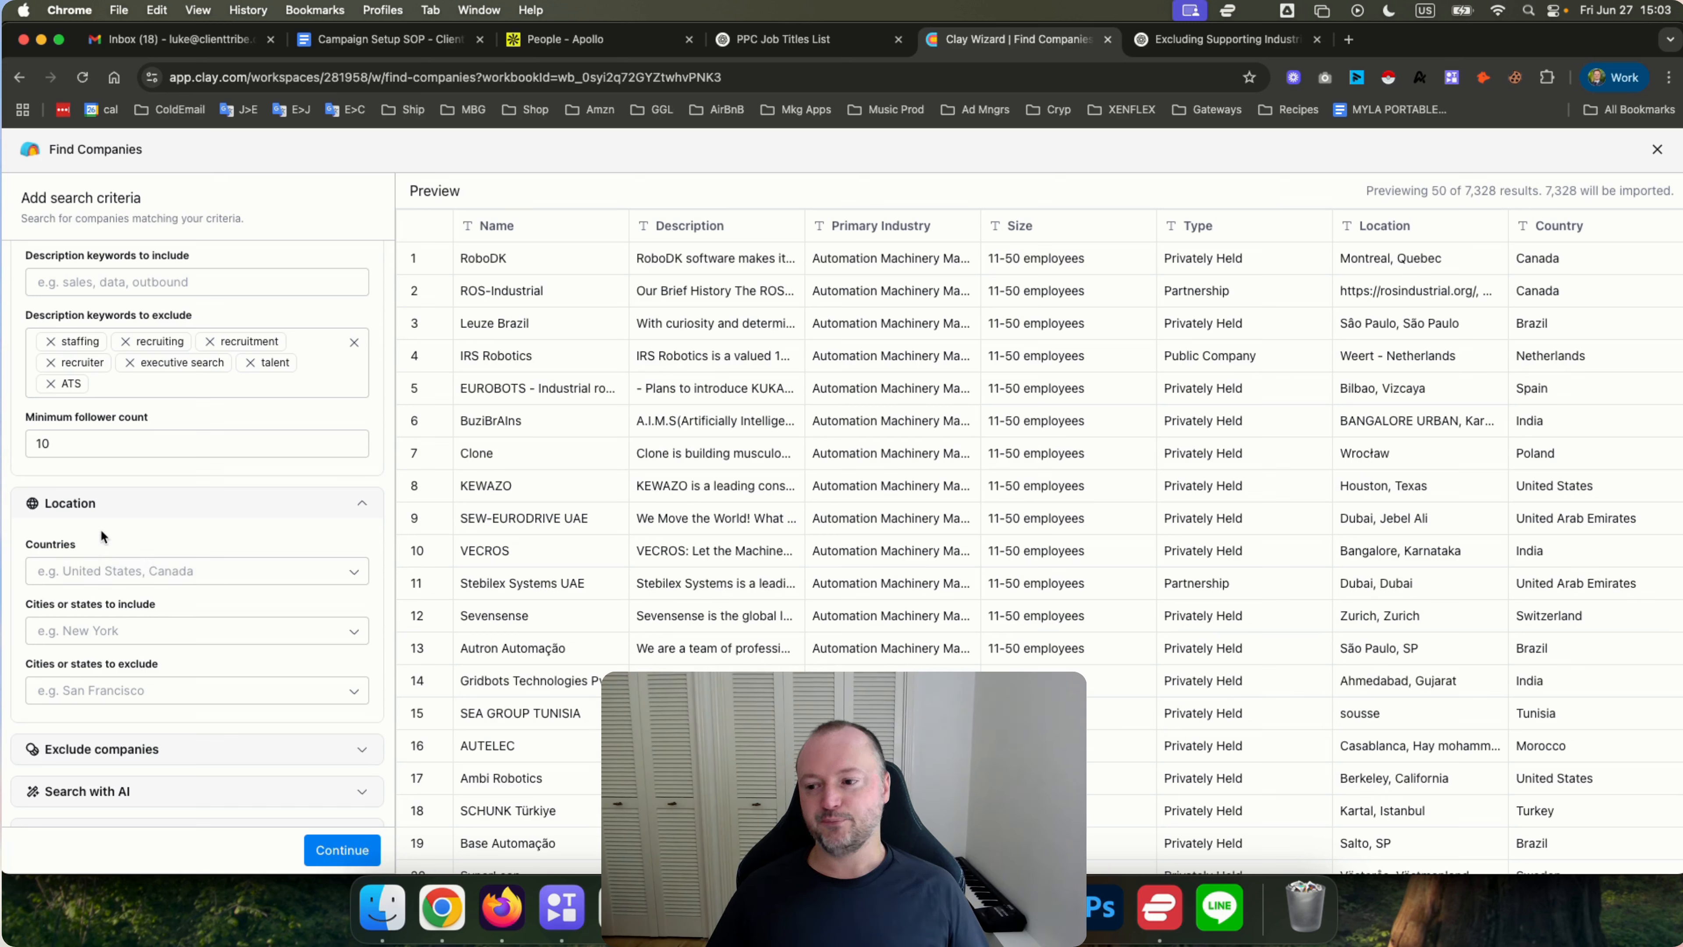
click(131, 571)
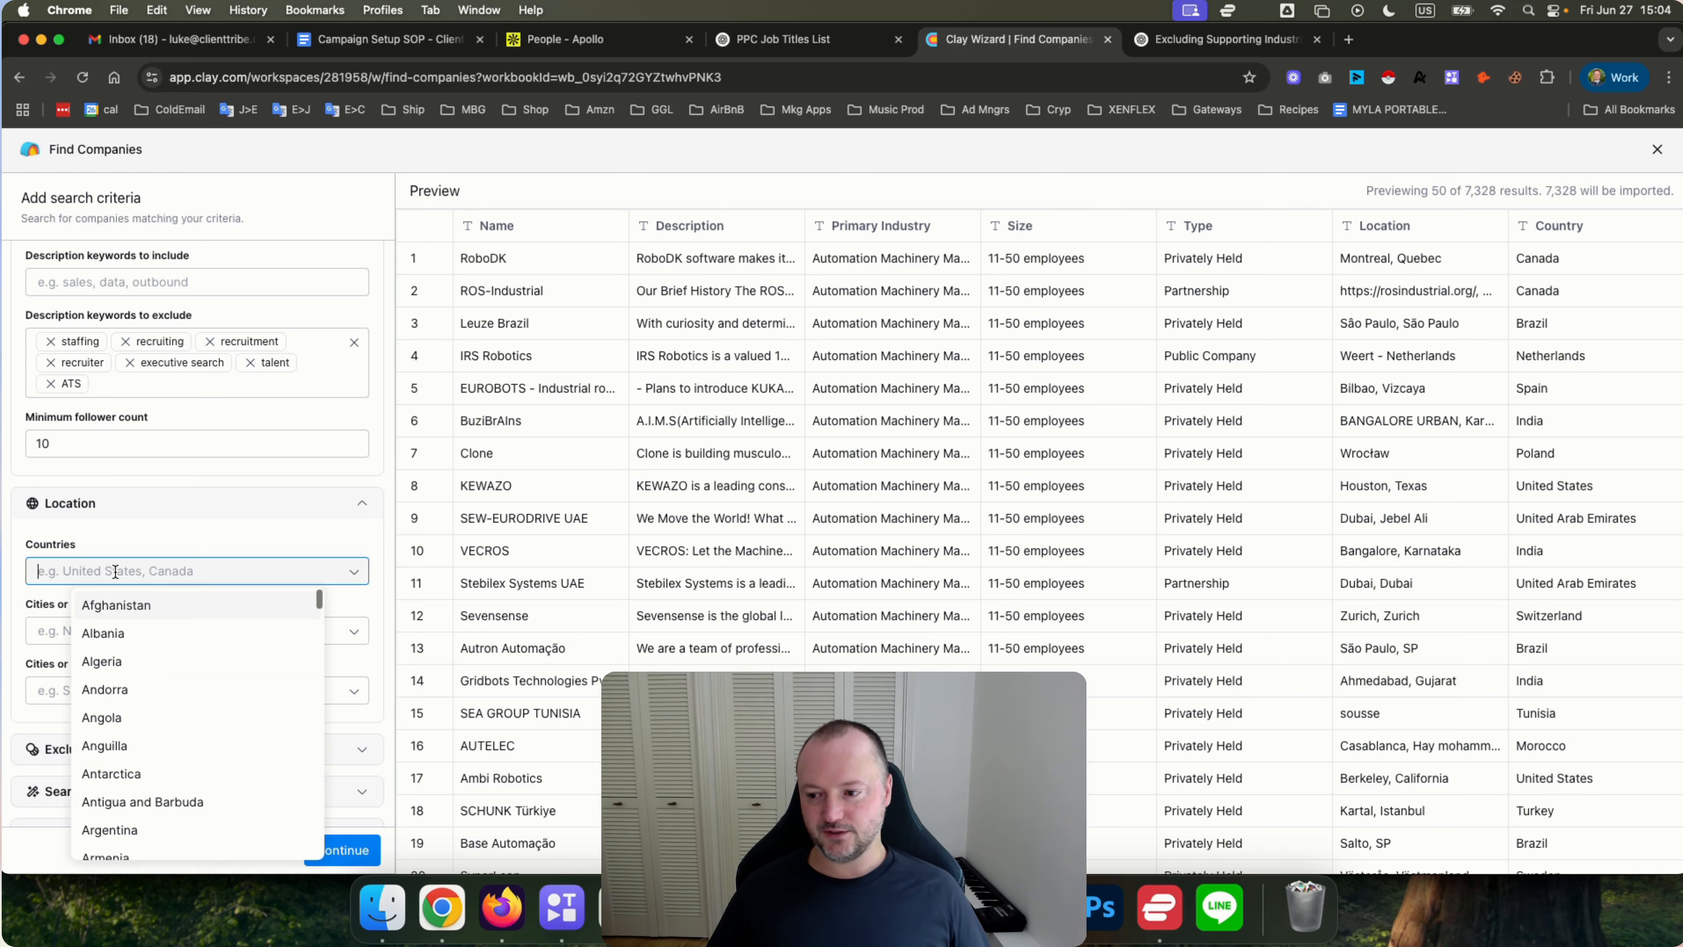
click(105, 540)
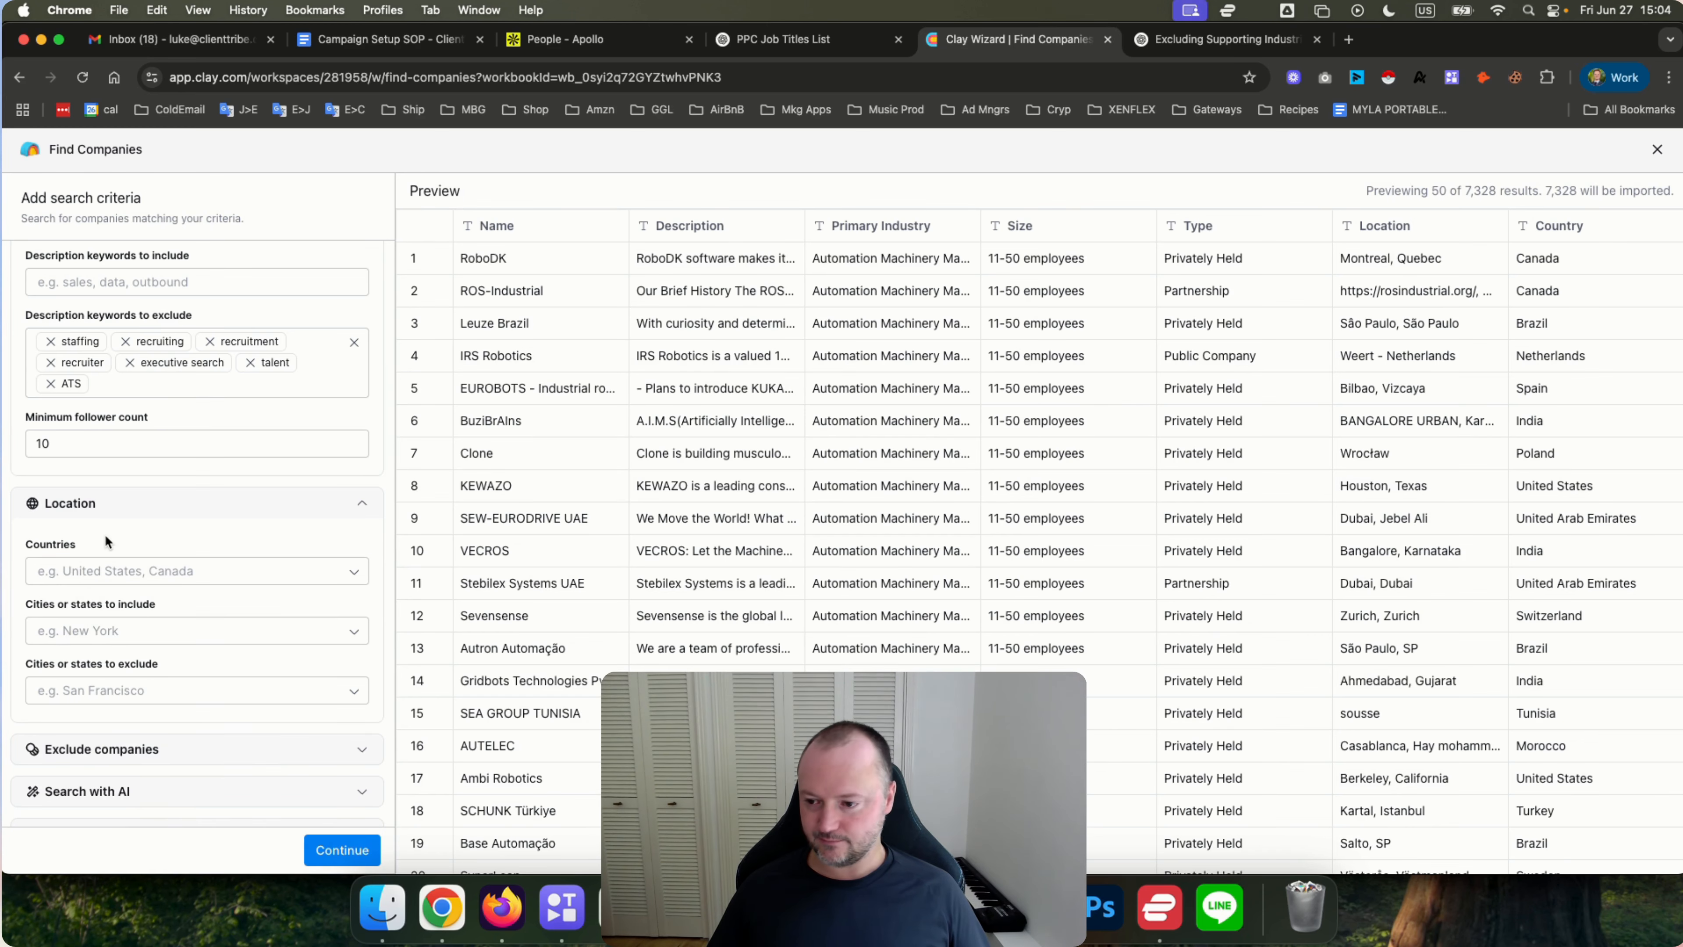
scroll(71, 536, down, 3)
scroll(187, 555, down, 3)
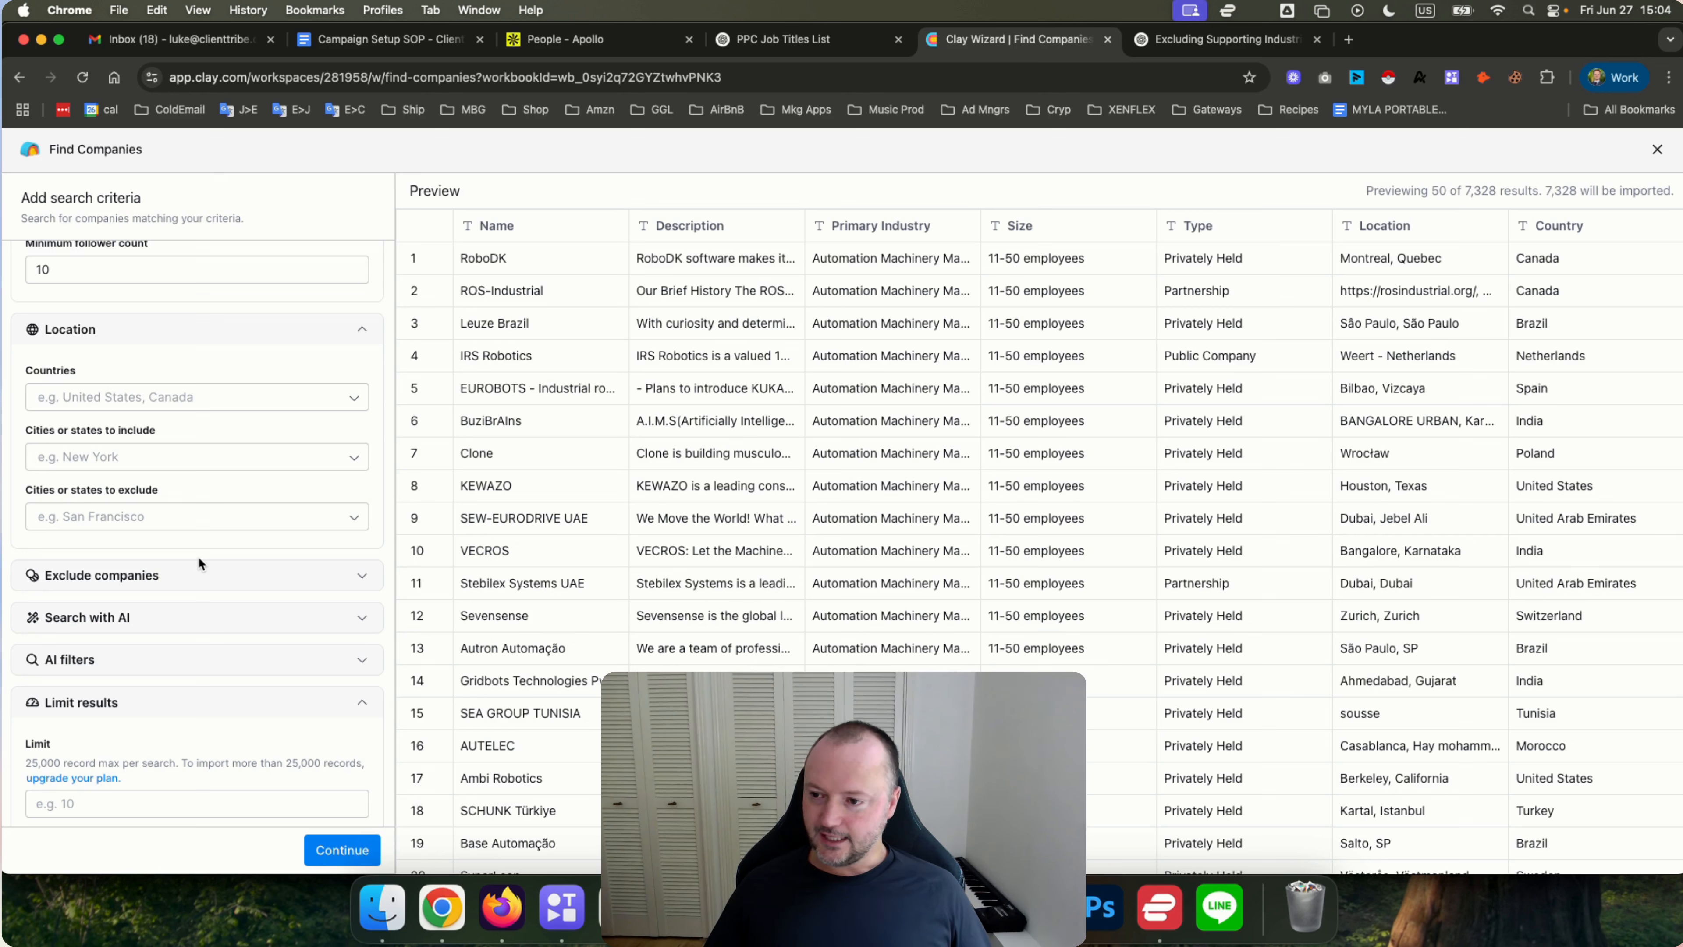
click(87, 398)
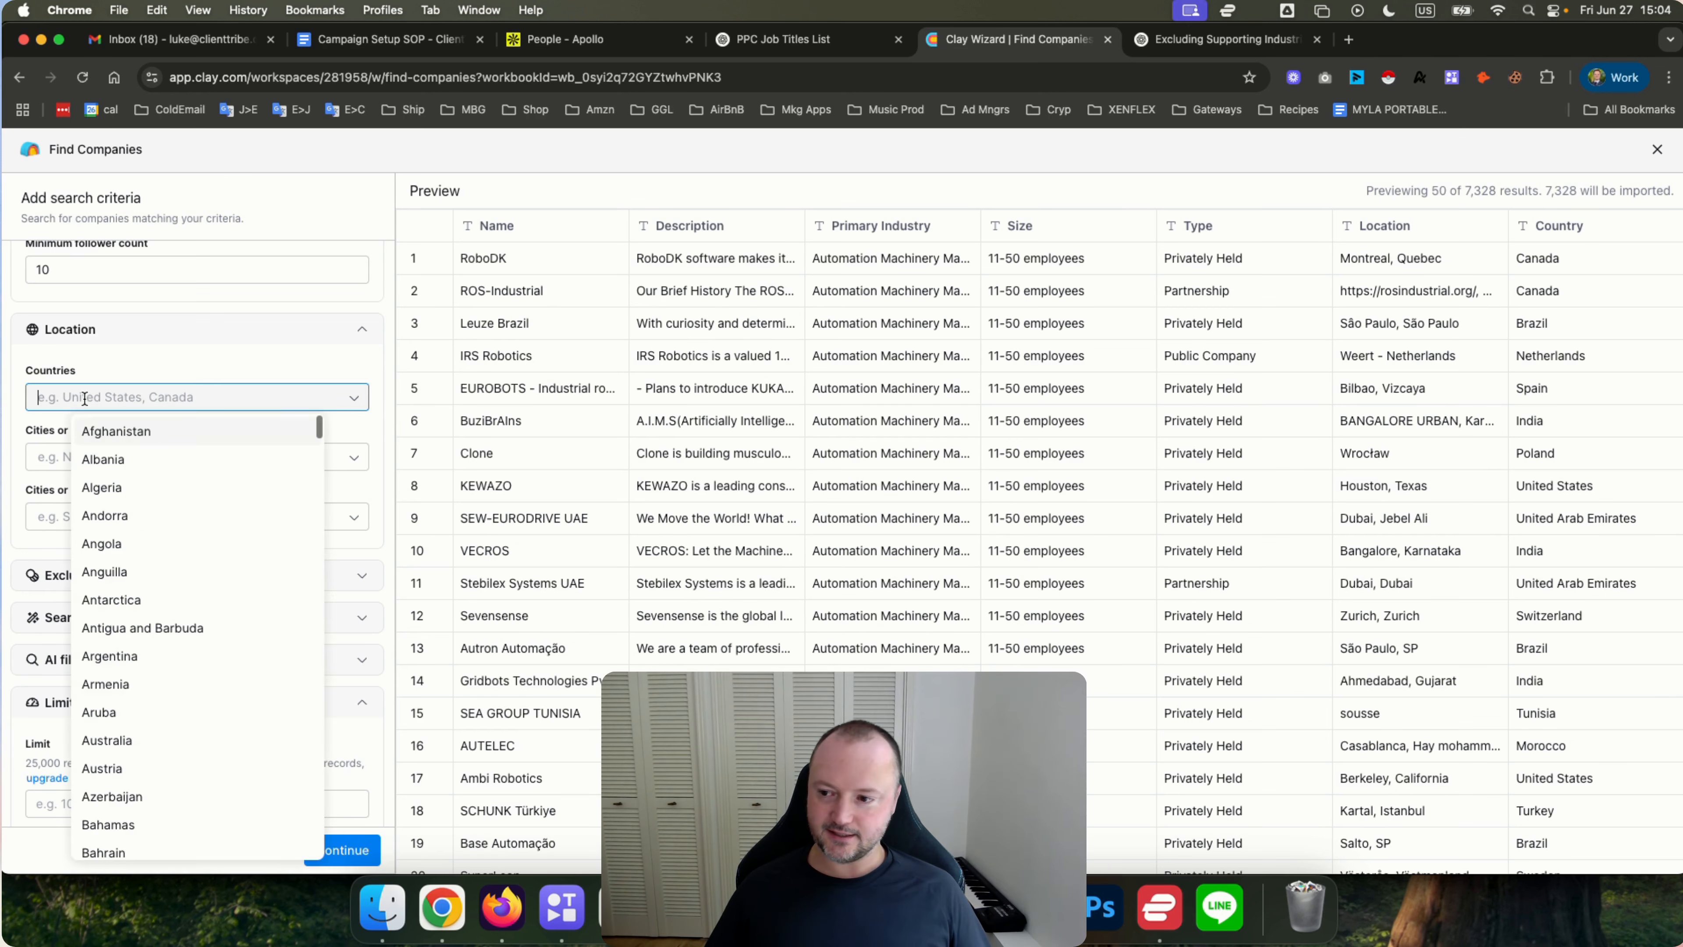
click(32, 432)
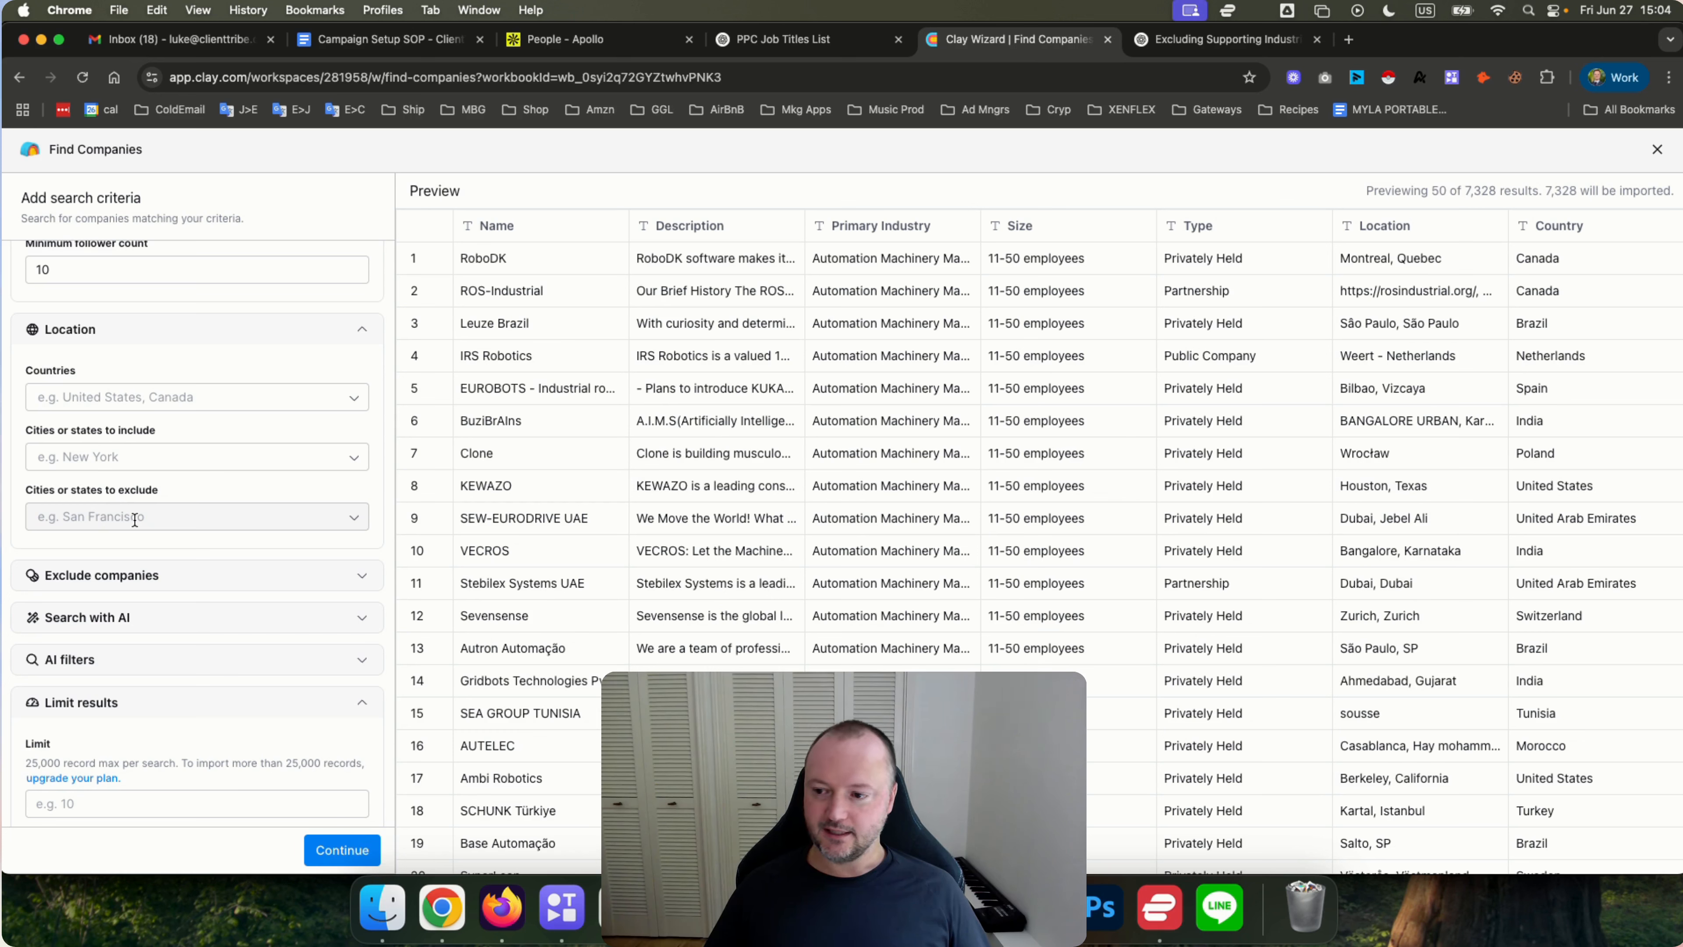
click(172, 396)
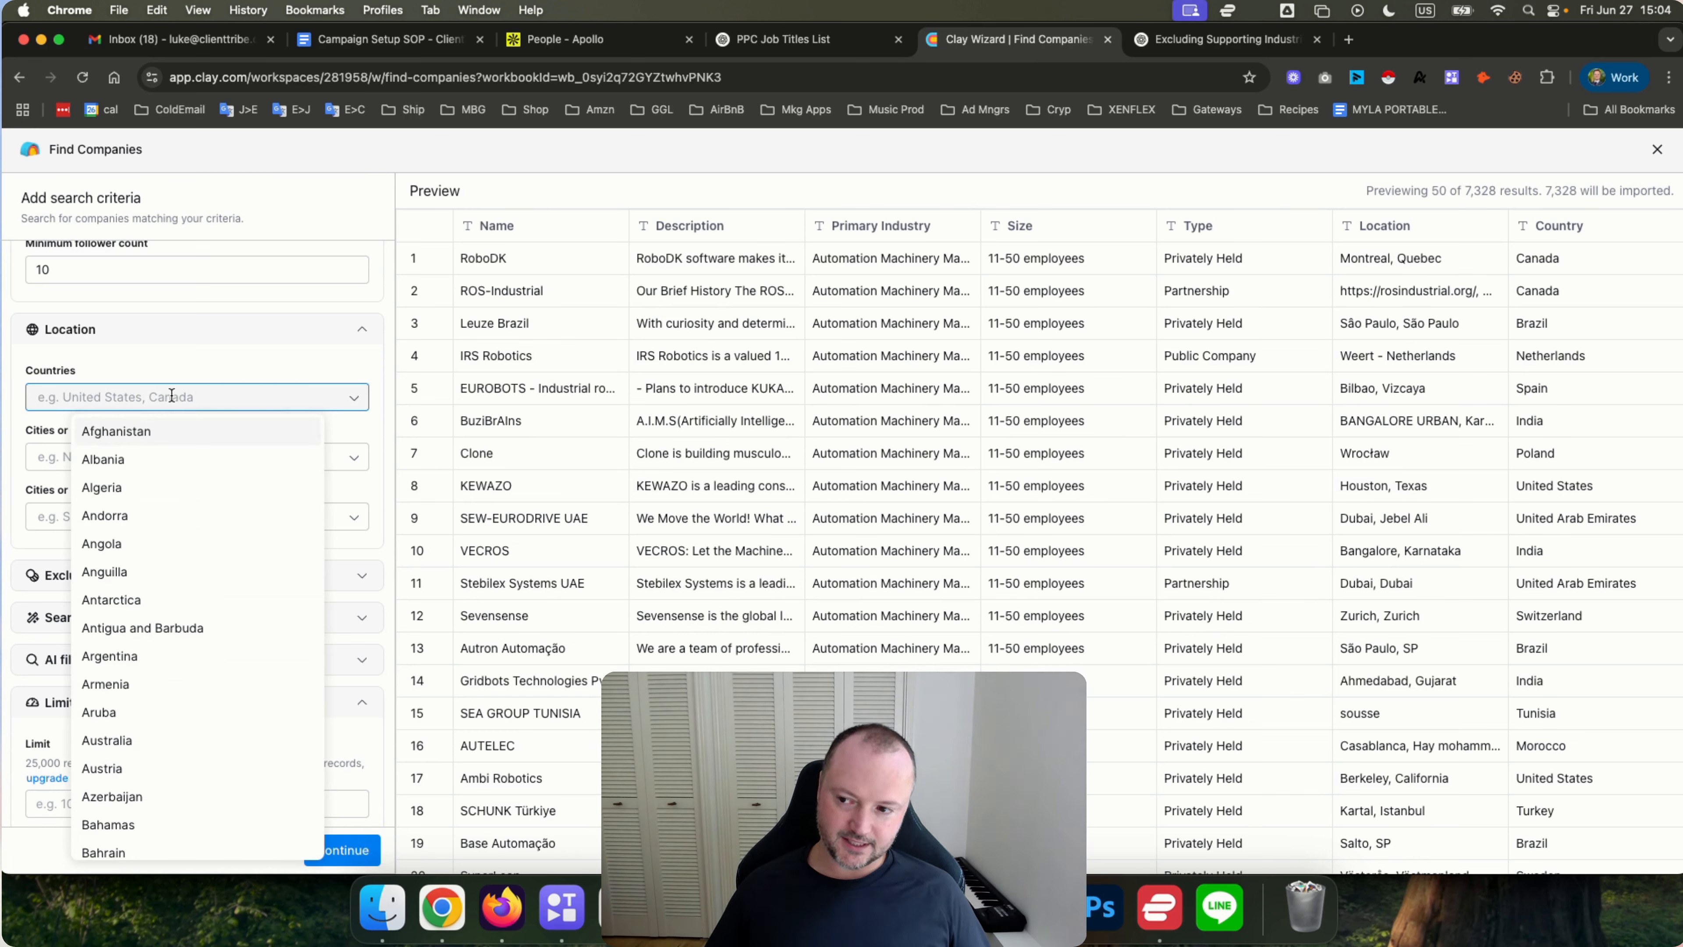
click(160, 356)
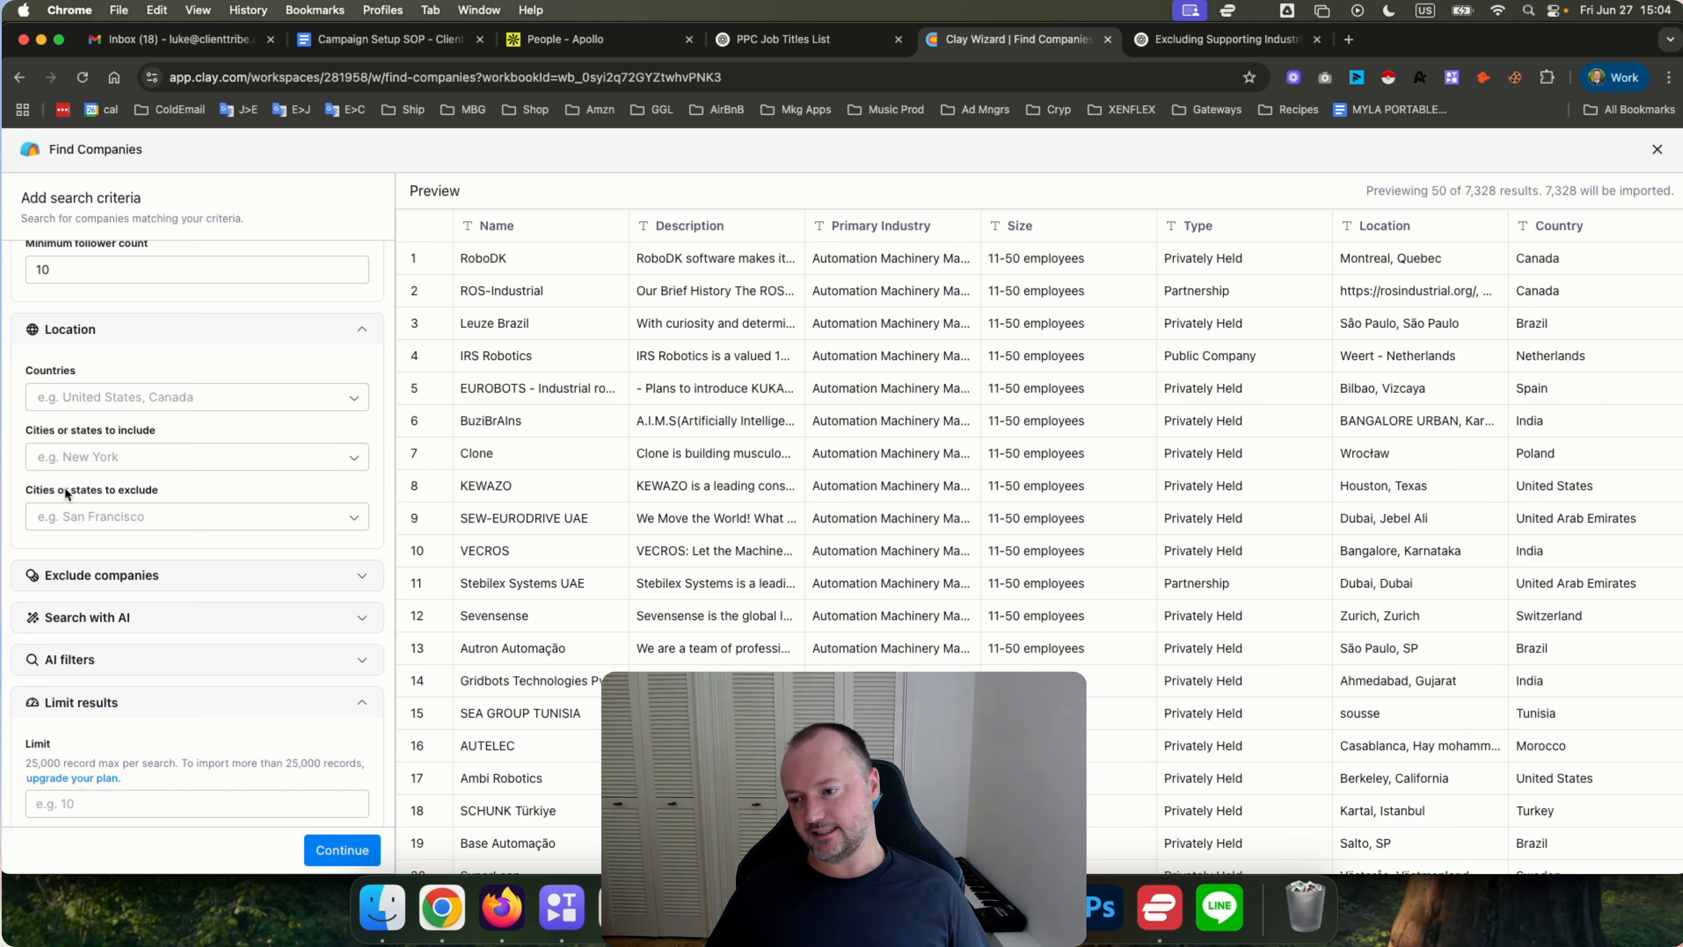
Try adding united states as a city or state to exclude, then remove it.
click(98, 522)
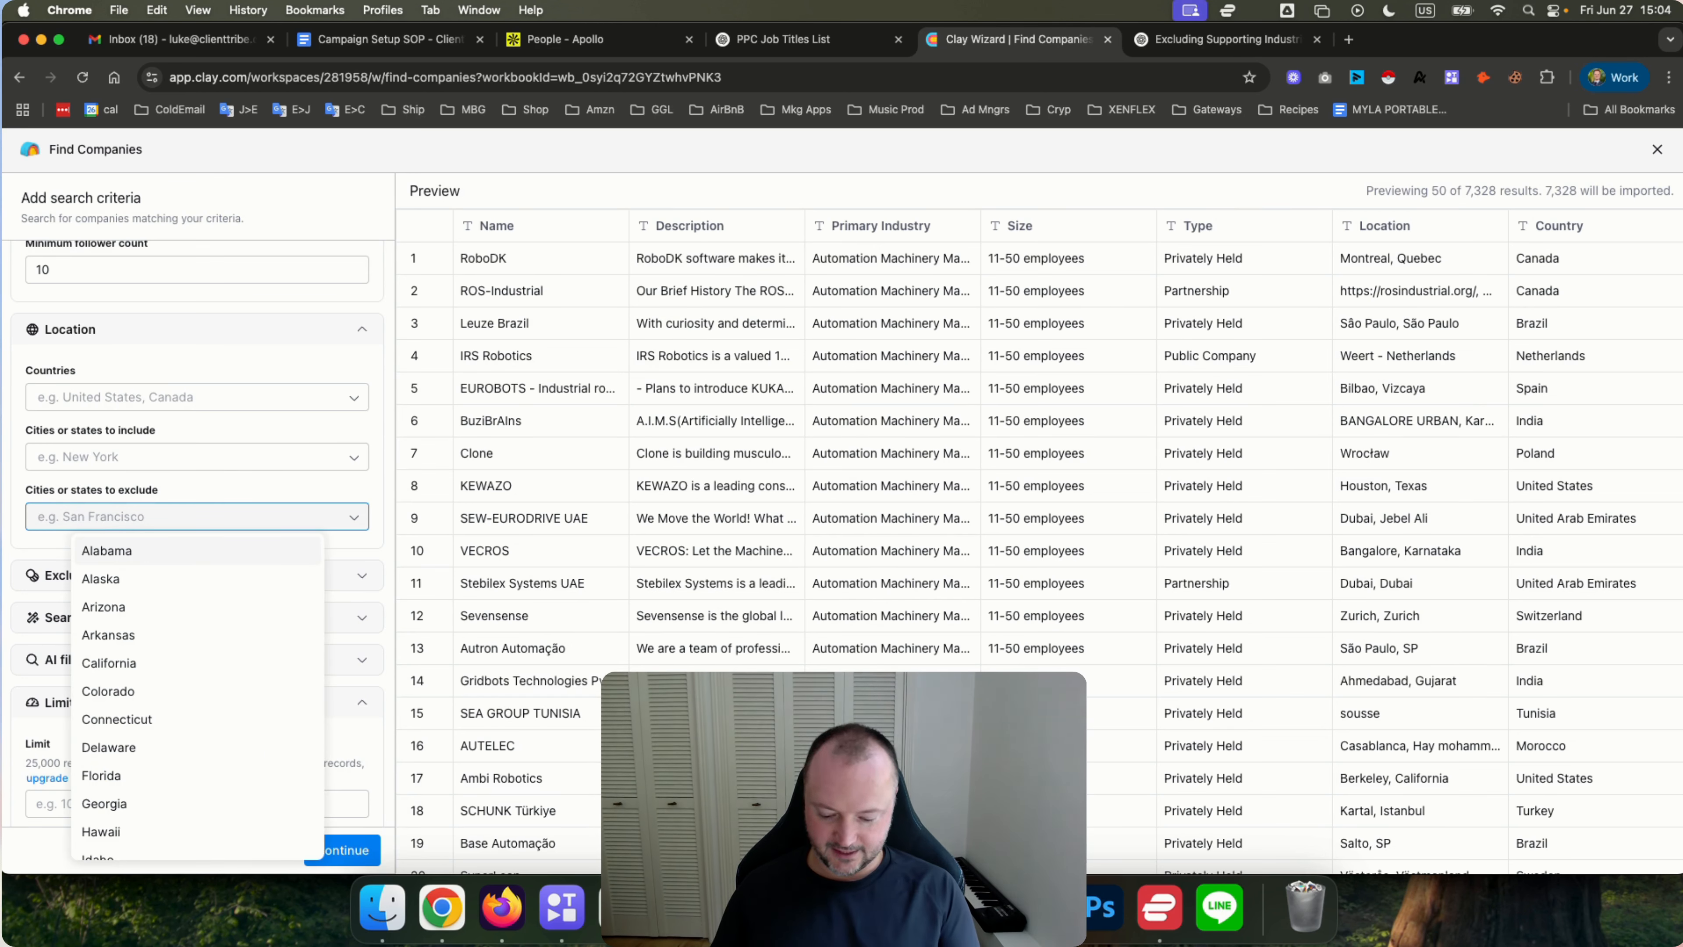
text(united states)
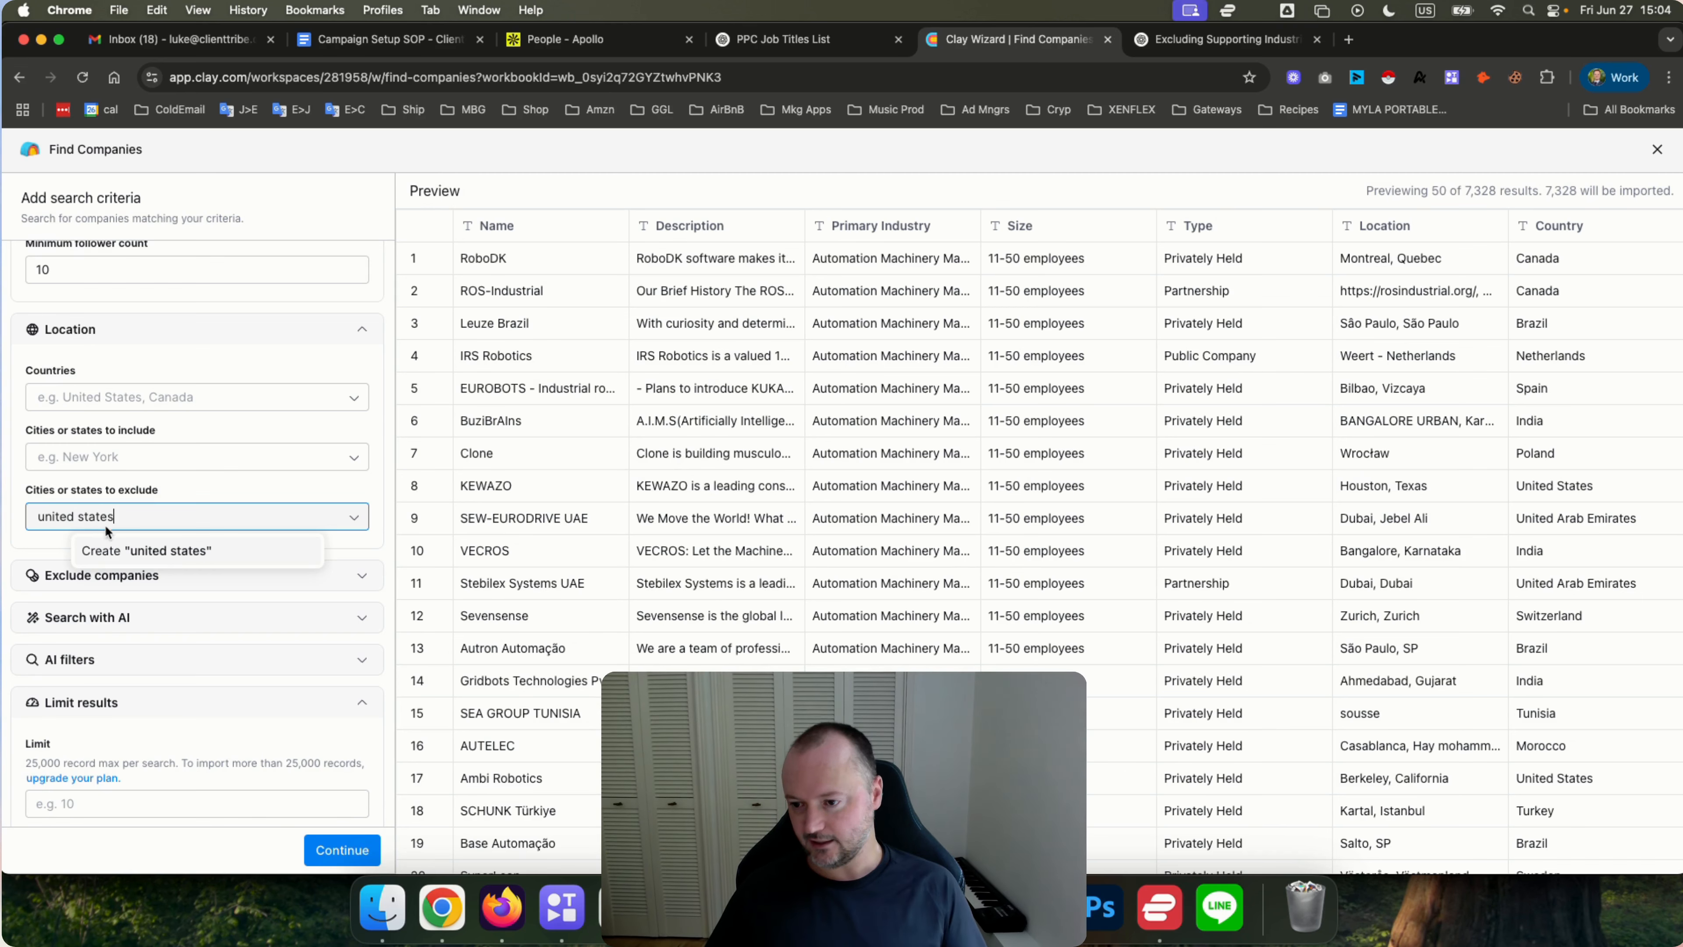
click(149, 551)
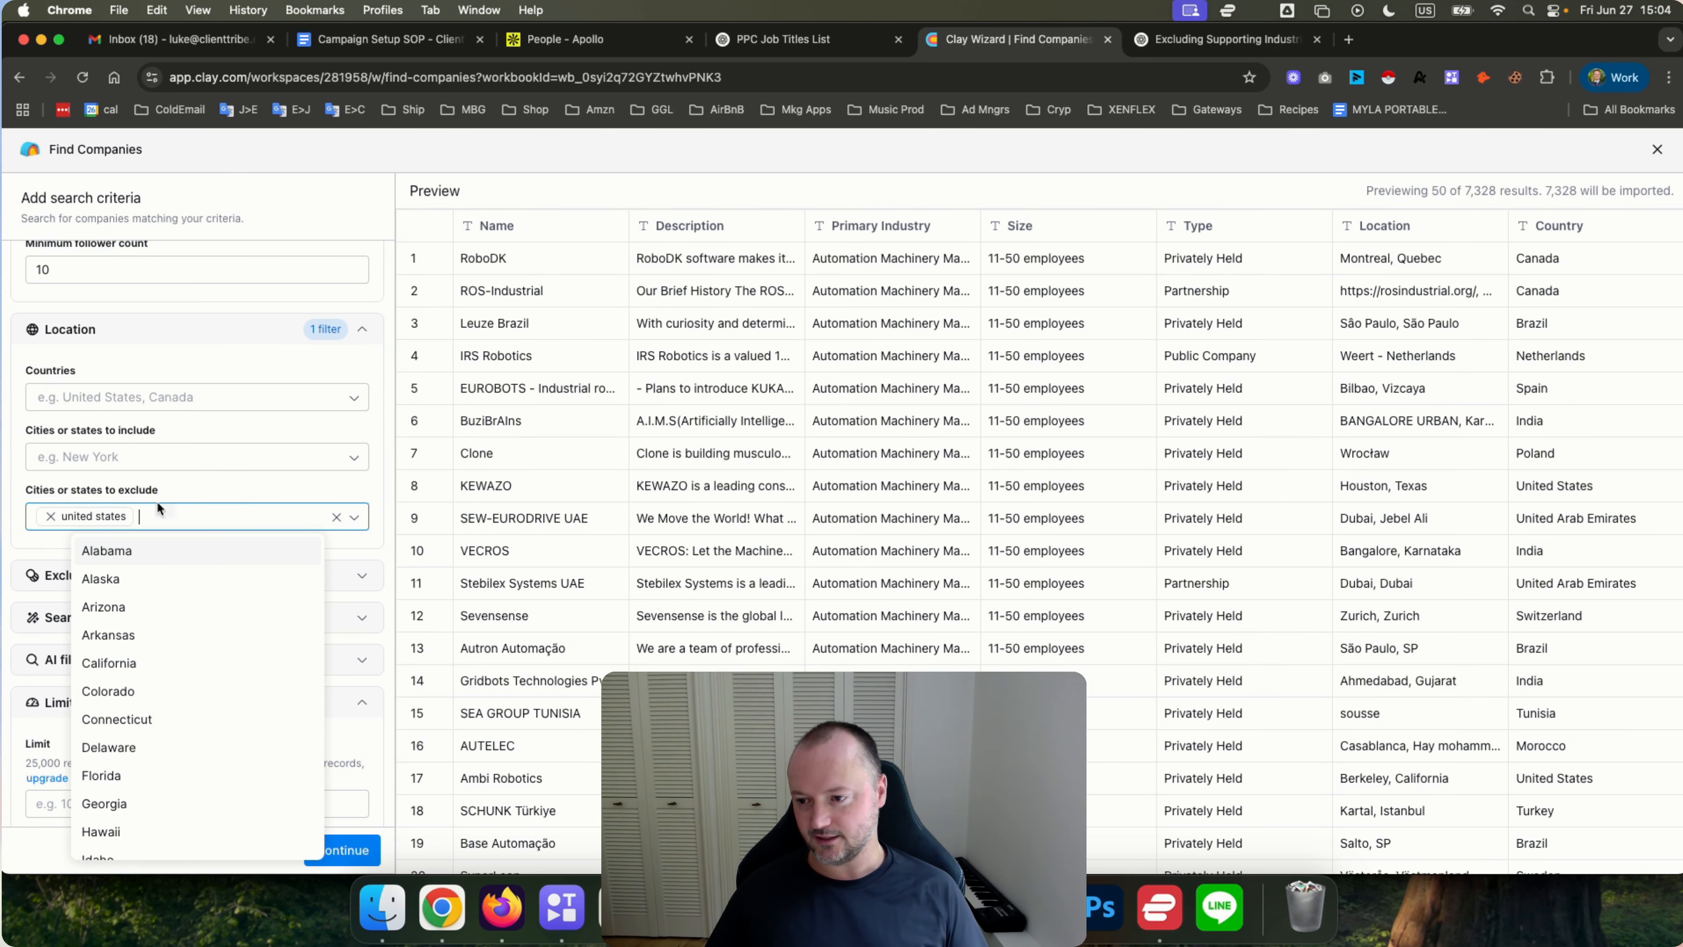
click(50, 516)
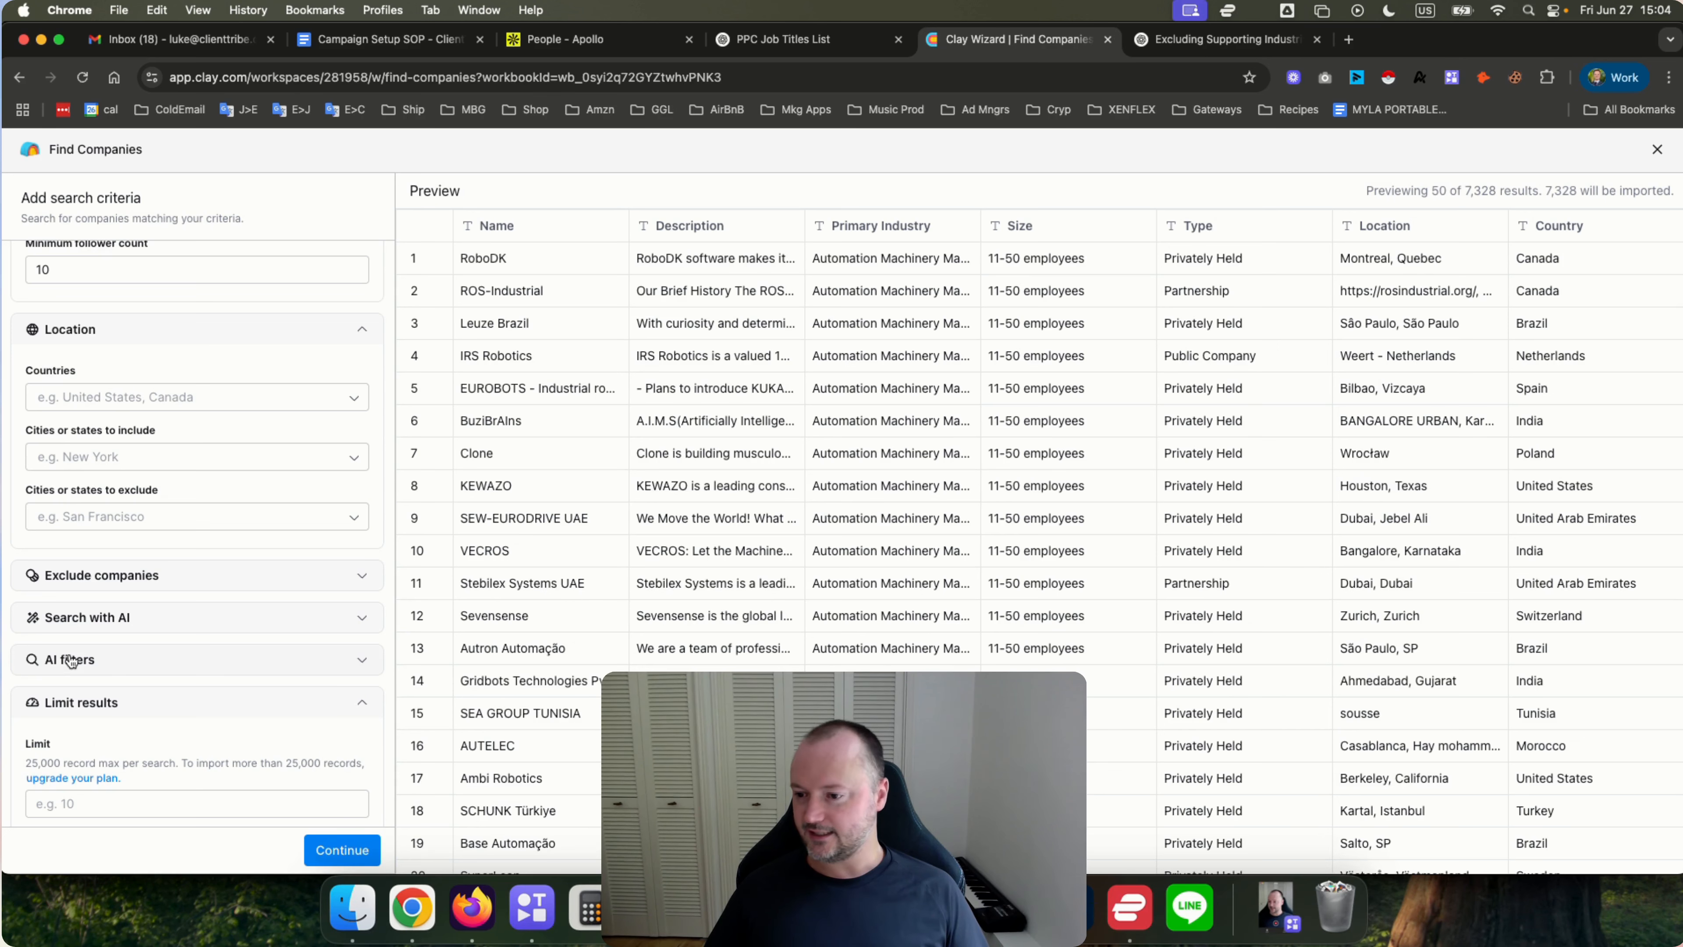
Expand the Exclude companies section to examine its table and identifier options.
click(93, 577)
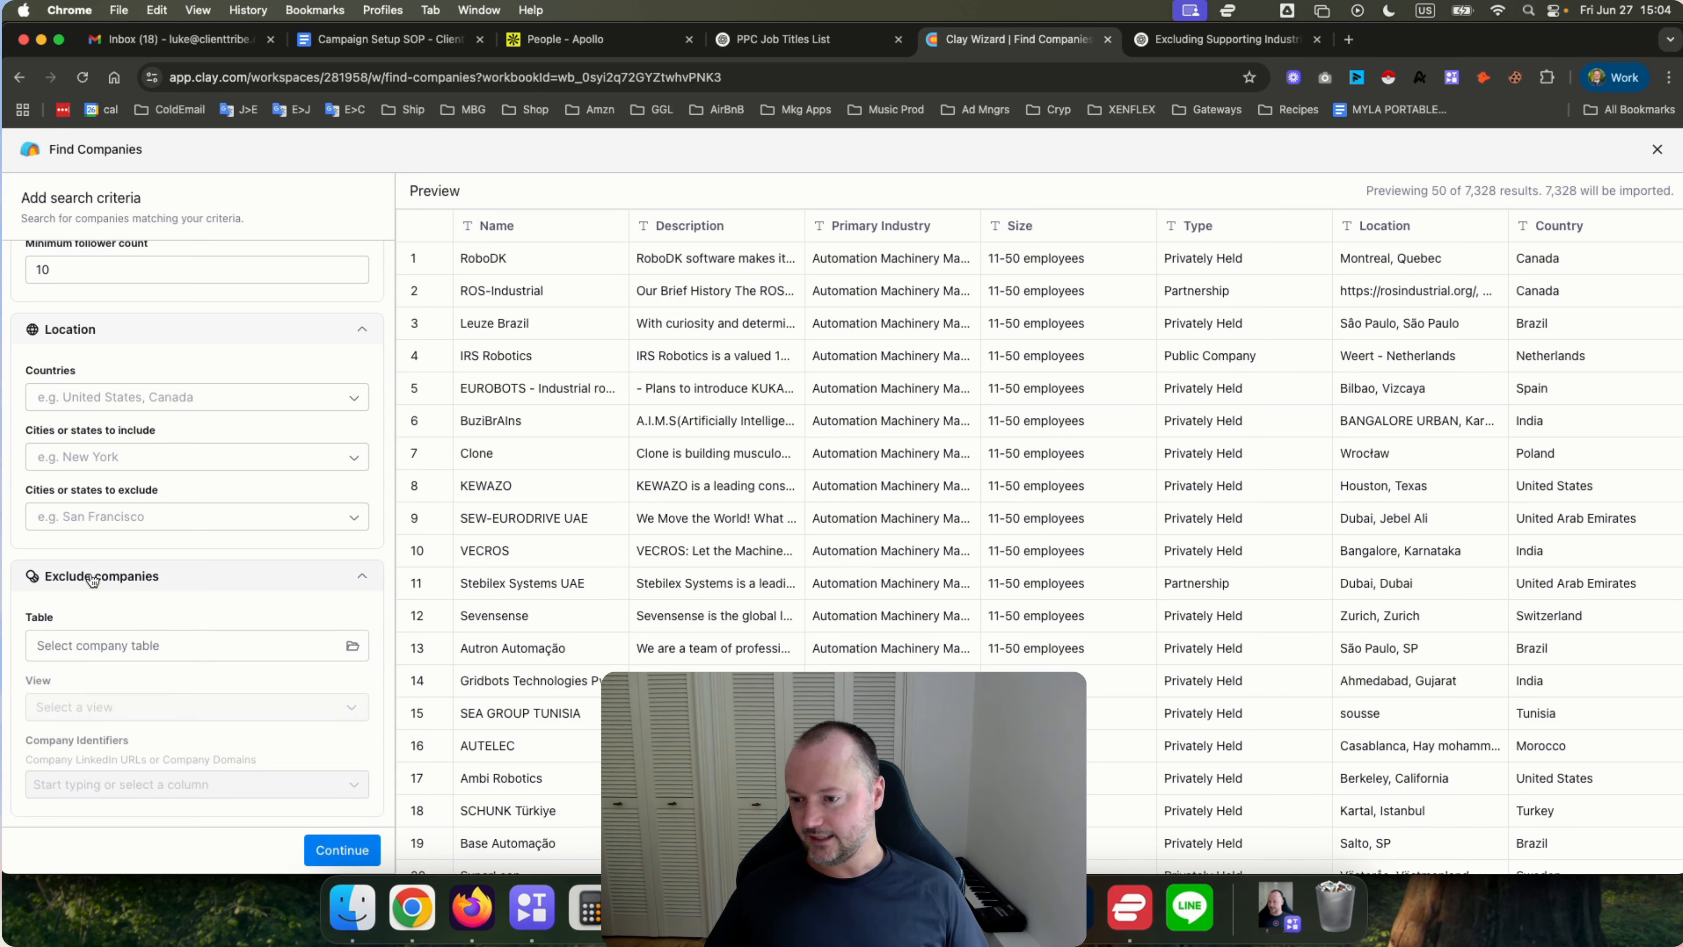
scroll(250, 584, down, 3)
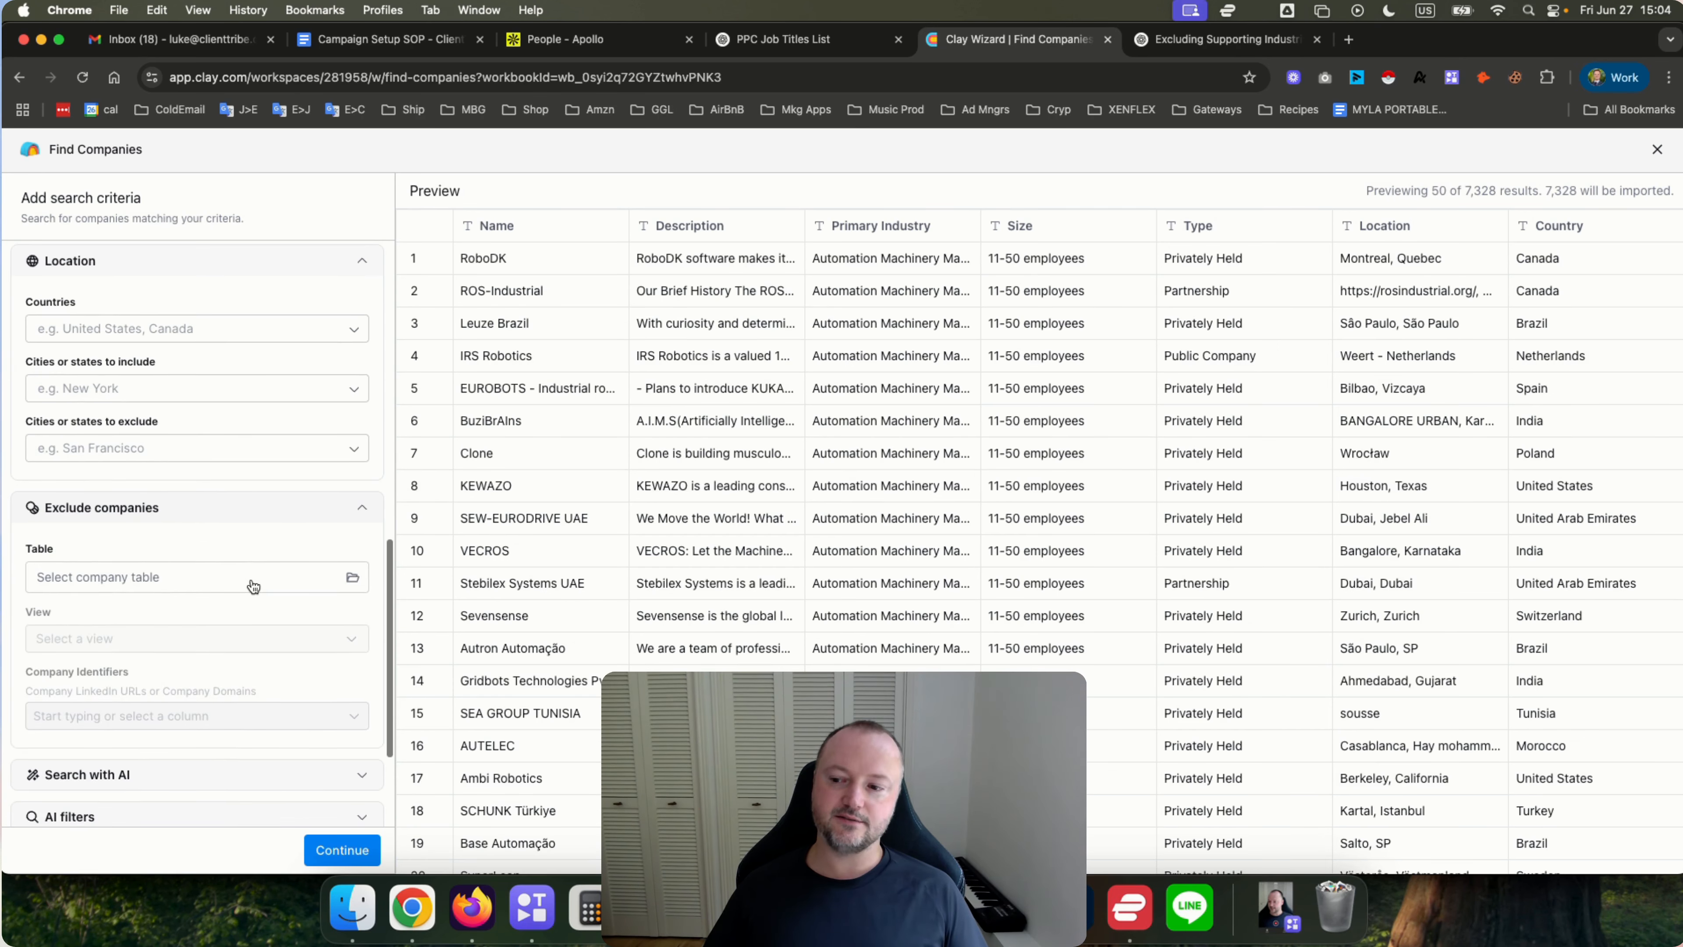
scroll(189, 579, down, 1)
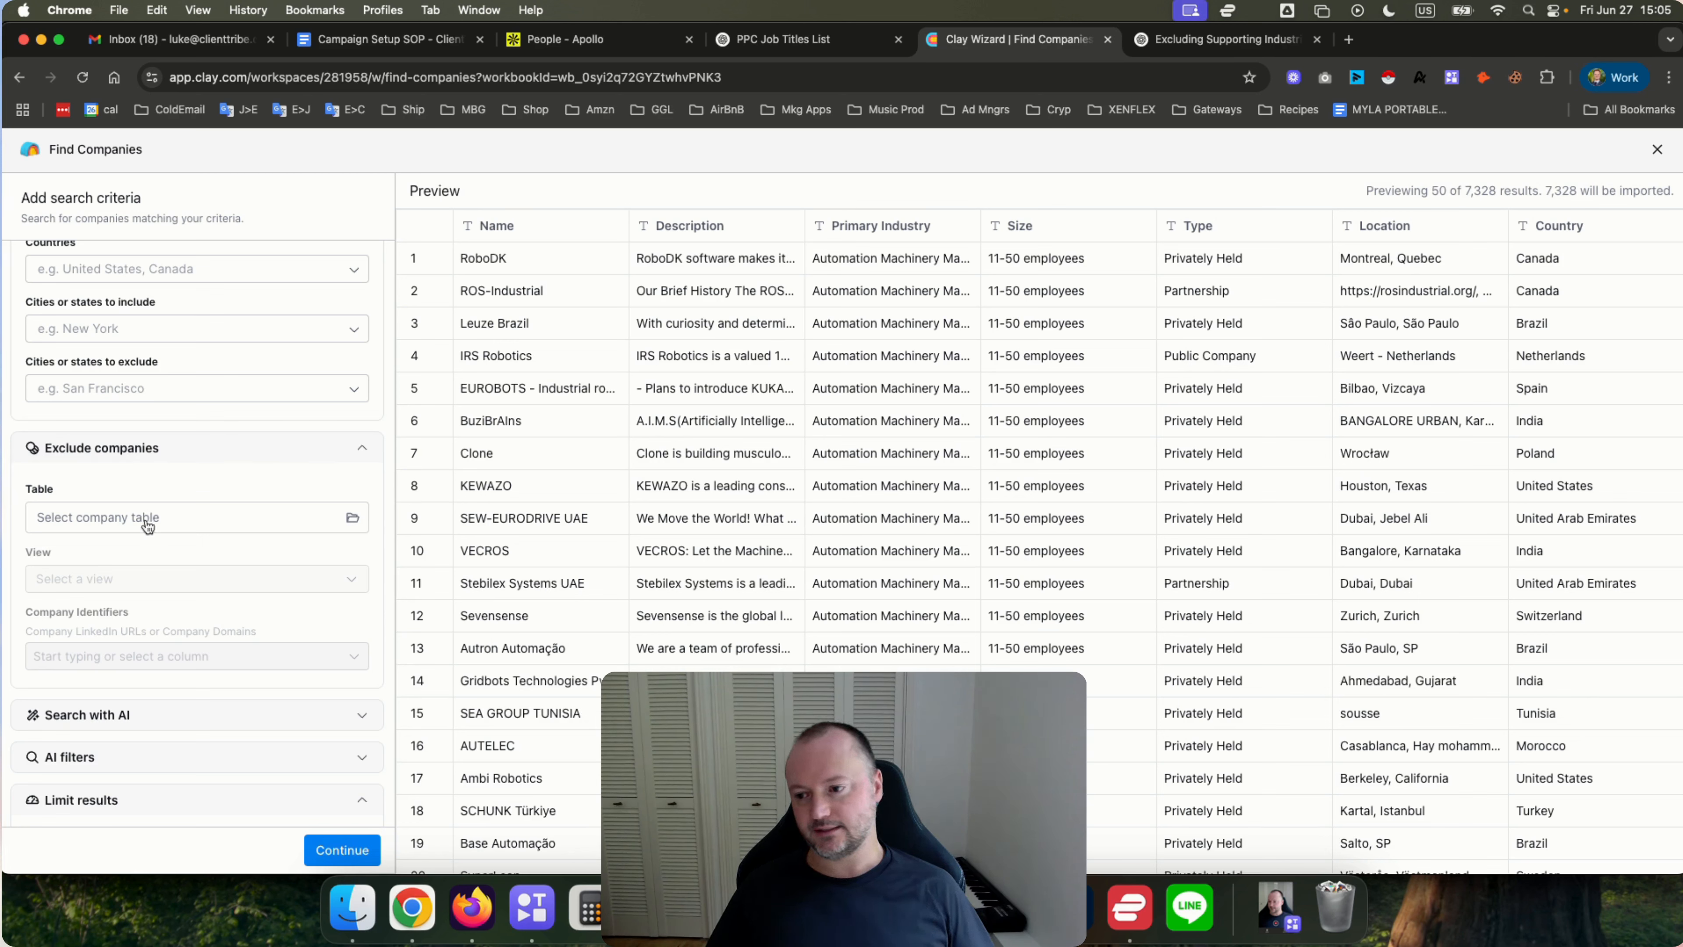
Open the table picker for companies to exclude and close it again.
scroll(146, 518, down, 1)
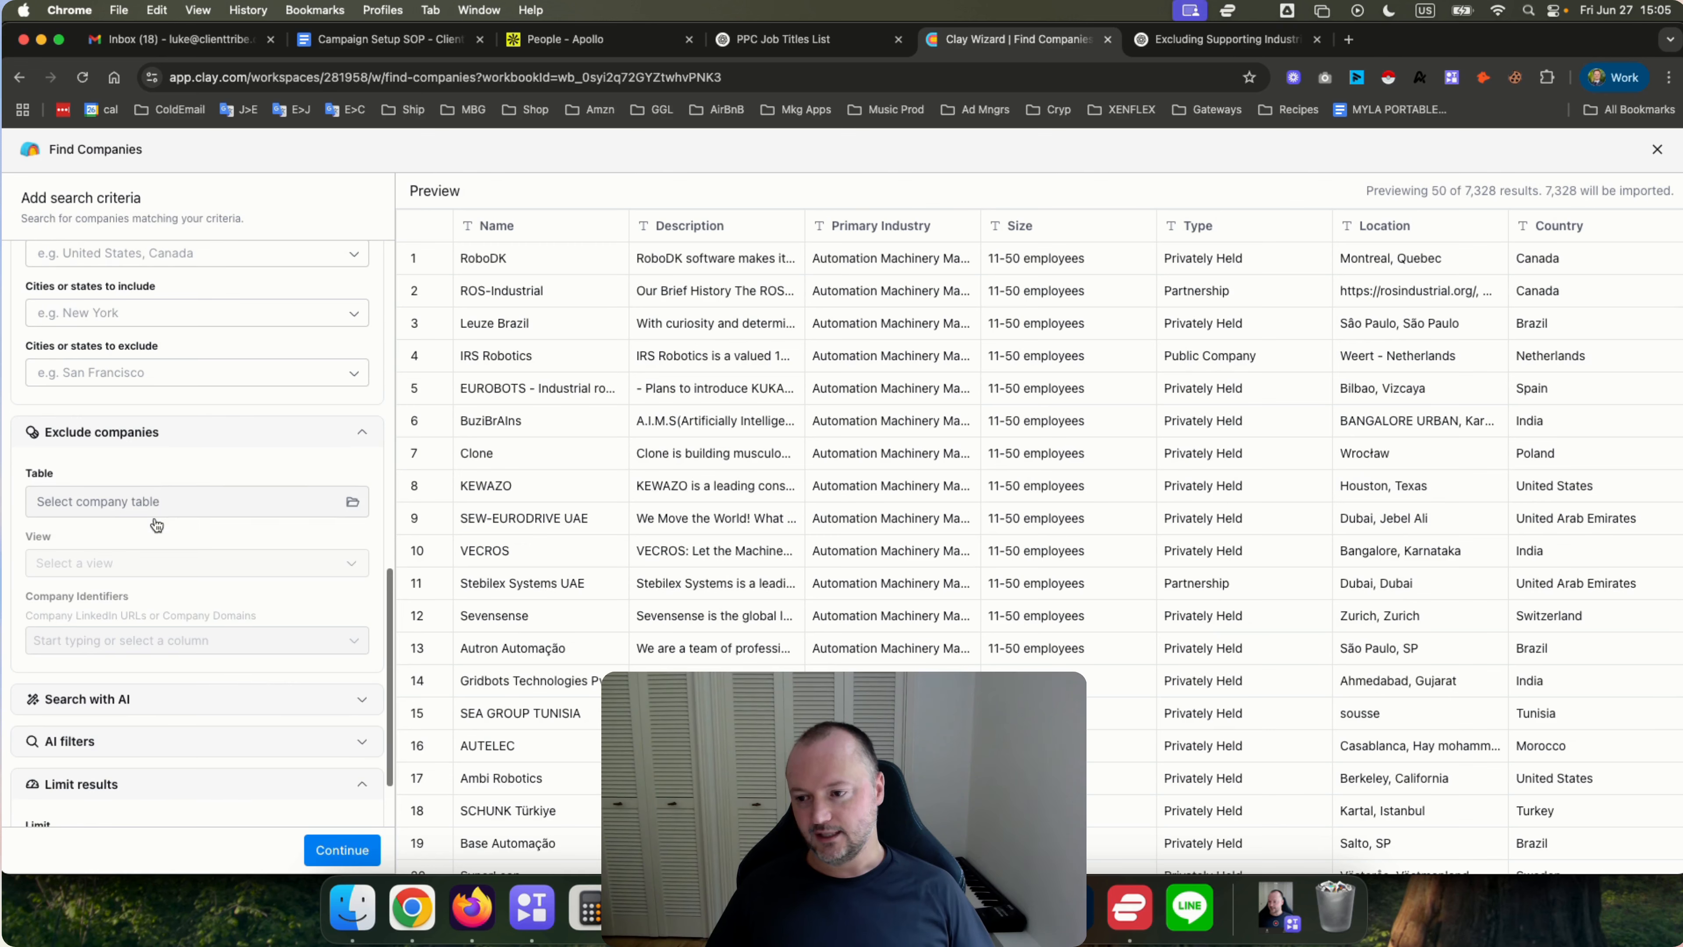
click(139, 502)
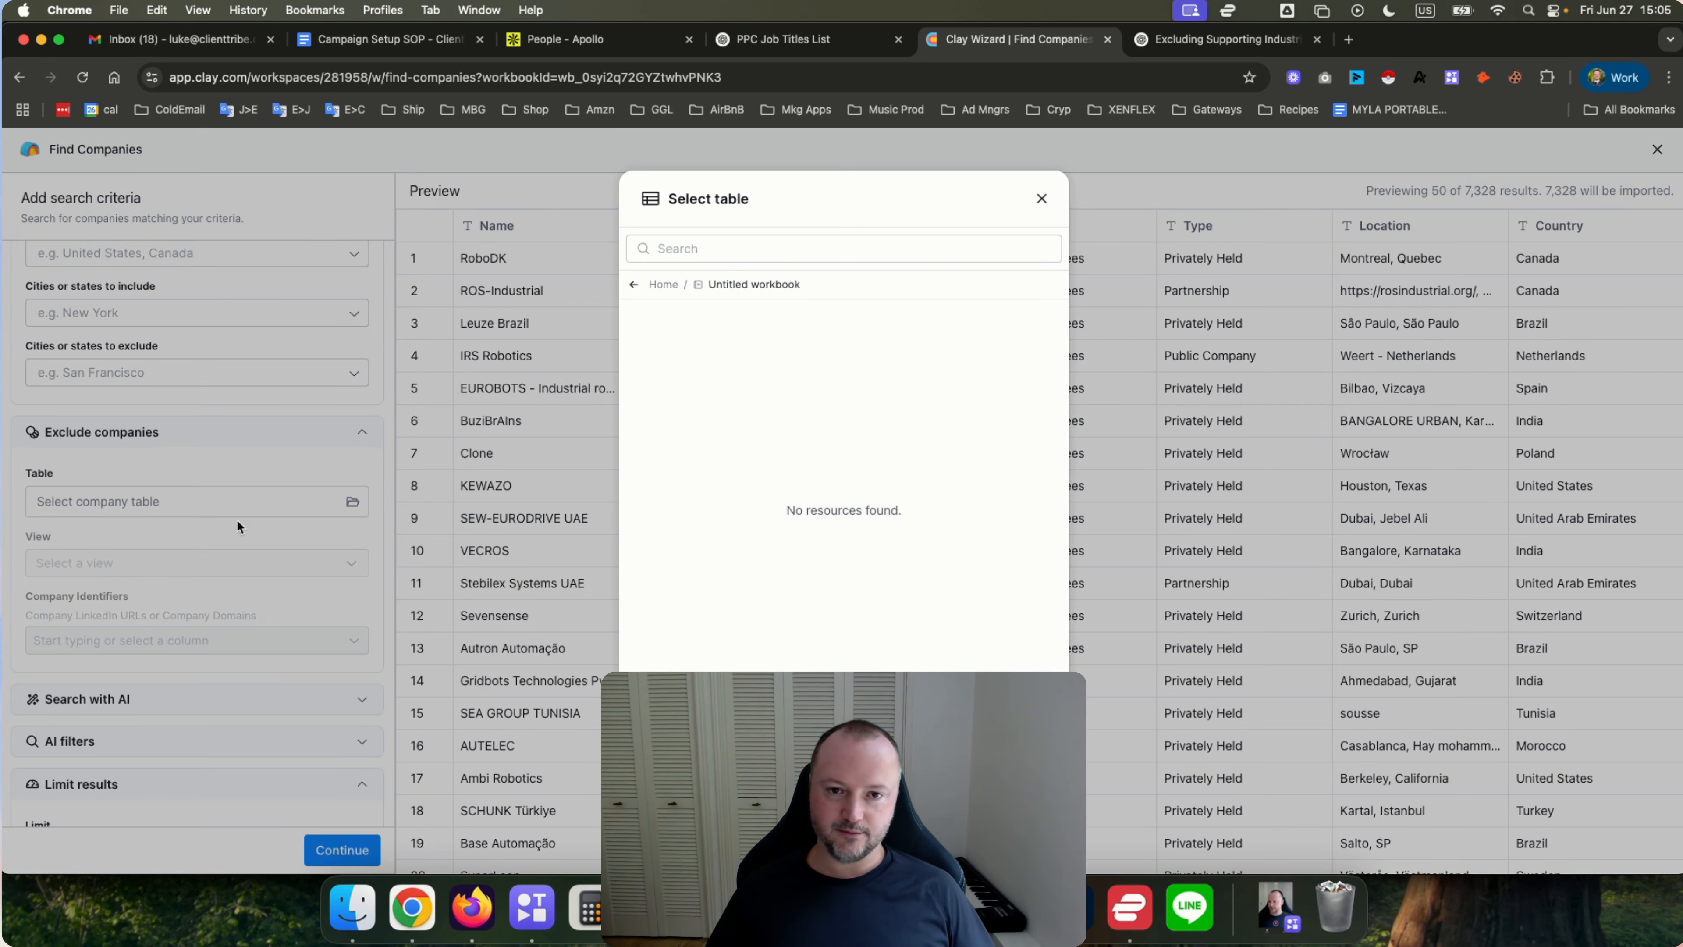
click(1040, 198)
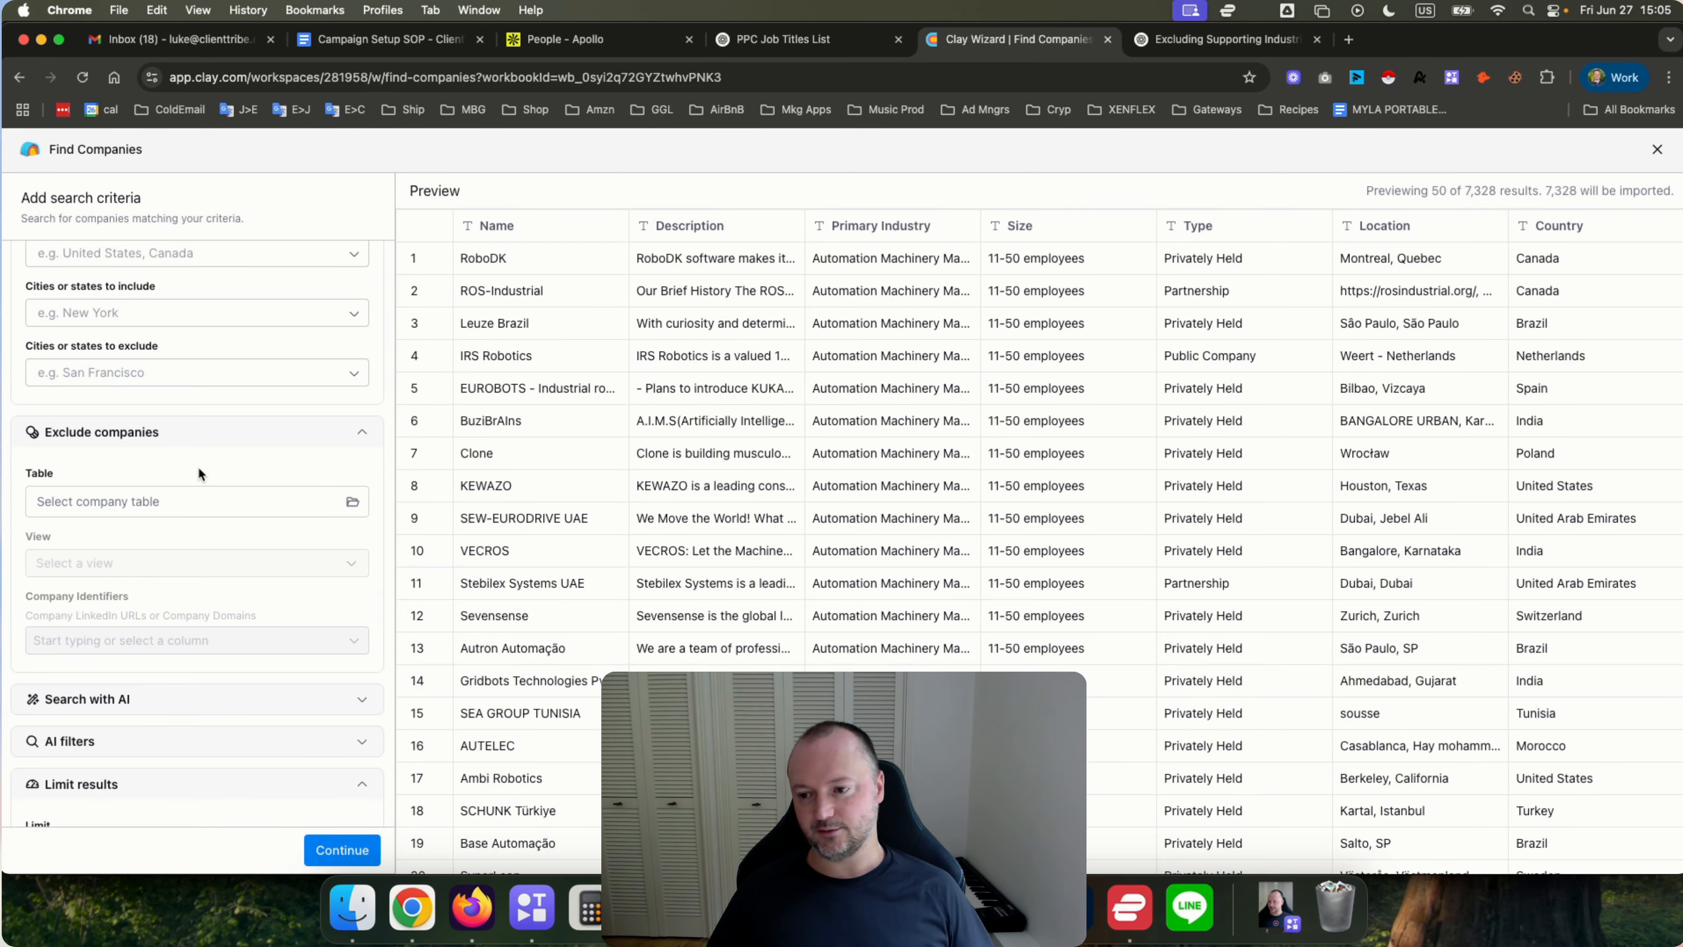
Expand the Search with AI section and examine its start-from options for similar companies or a natural language description.
scroll(171, 463, down, 5)
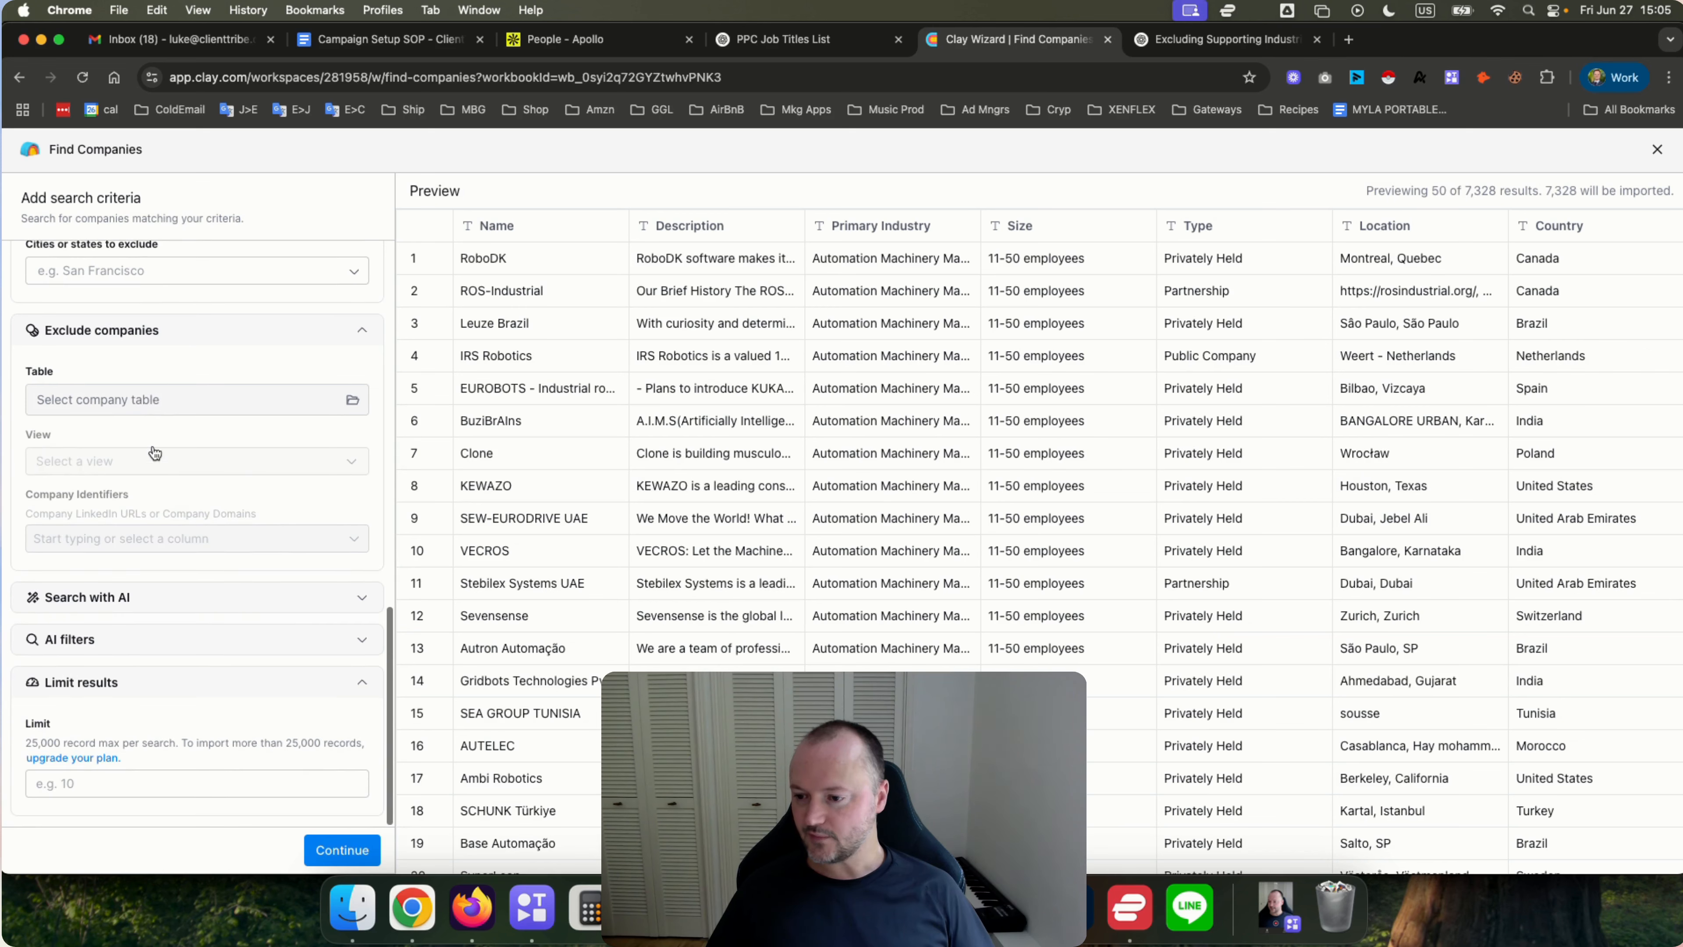
click(124, 598)
scroll(164, 519, down, 7)
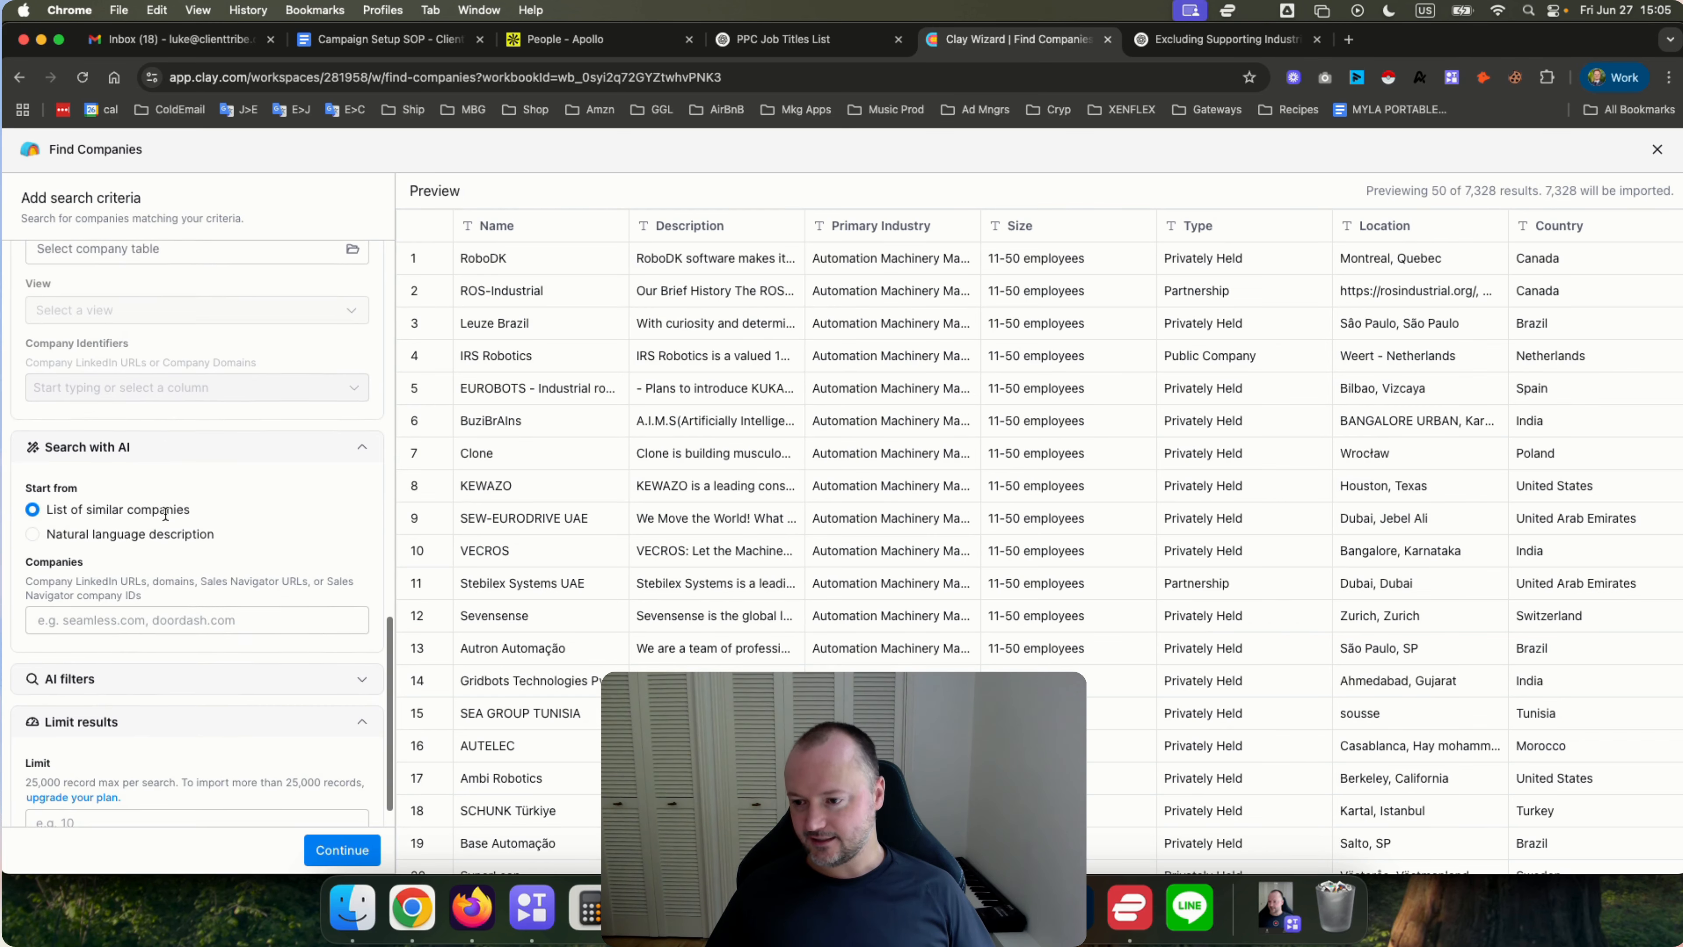
scroll(246, 525, down, 2)
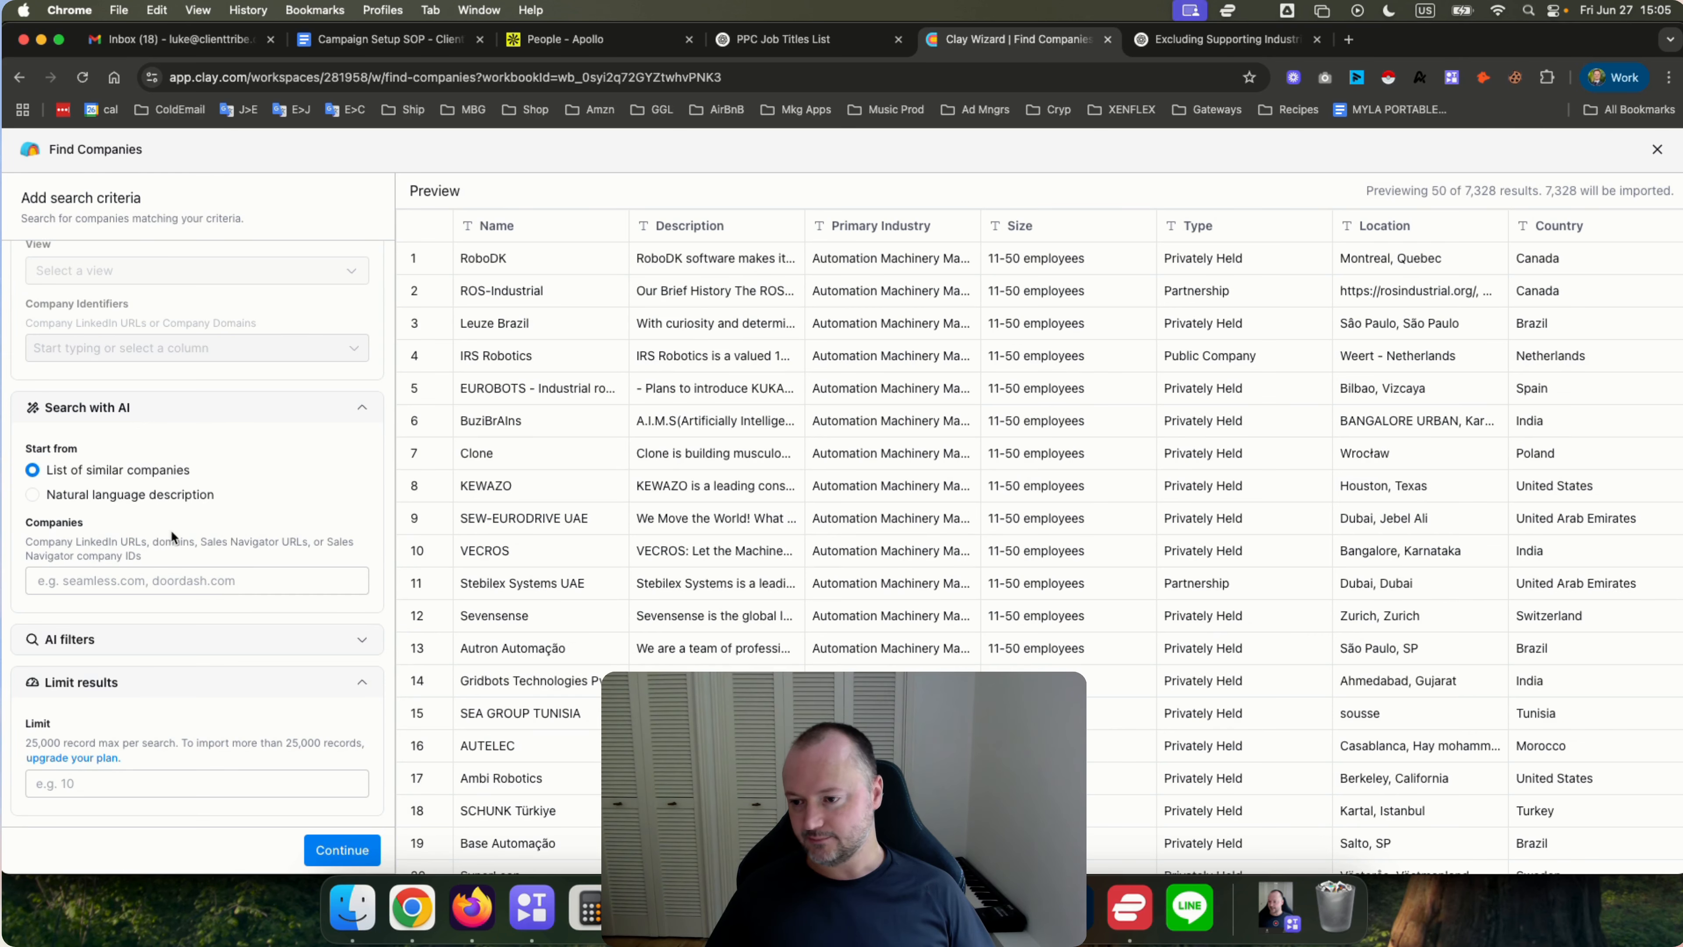
click(33, 491)
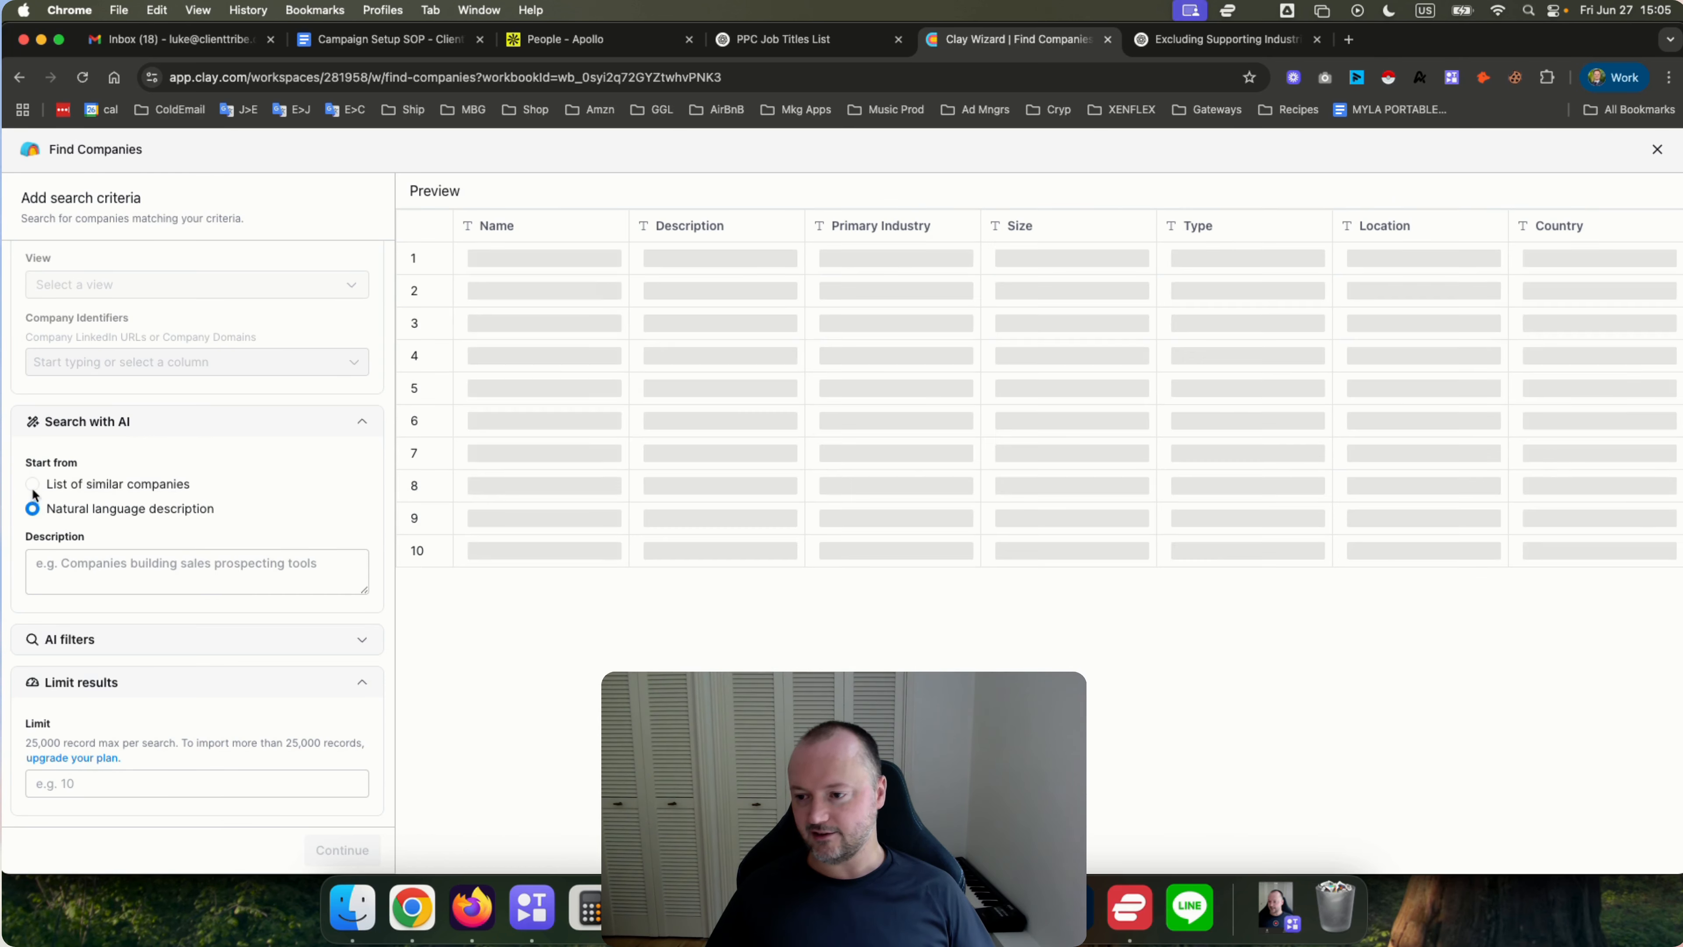
click(33, 485)
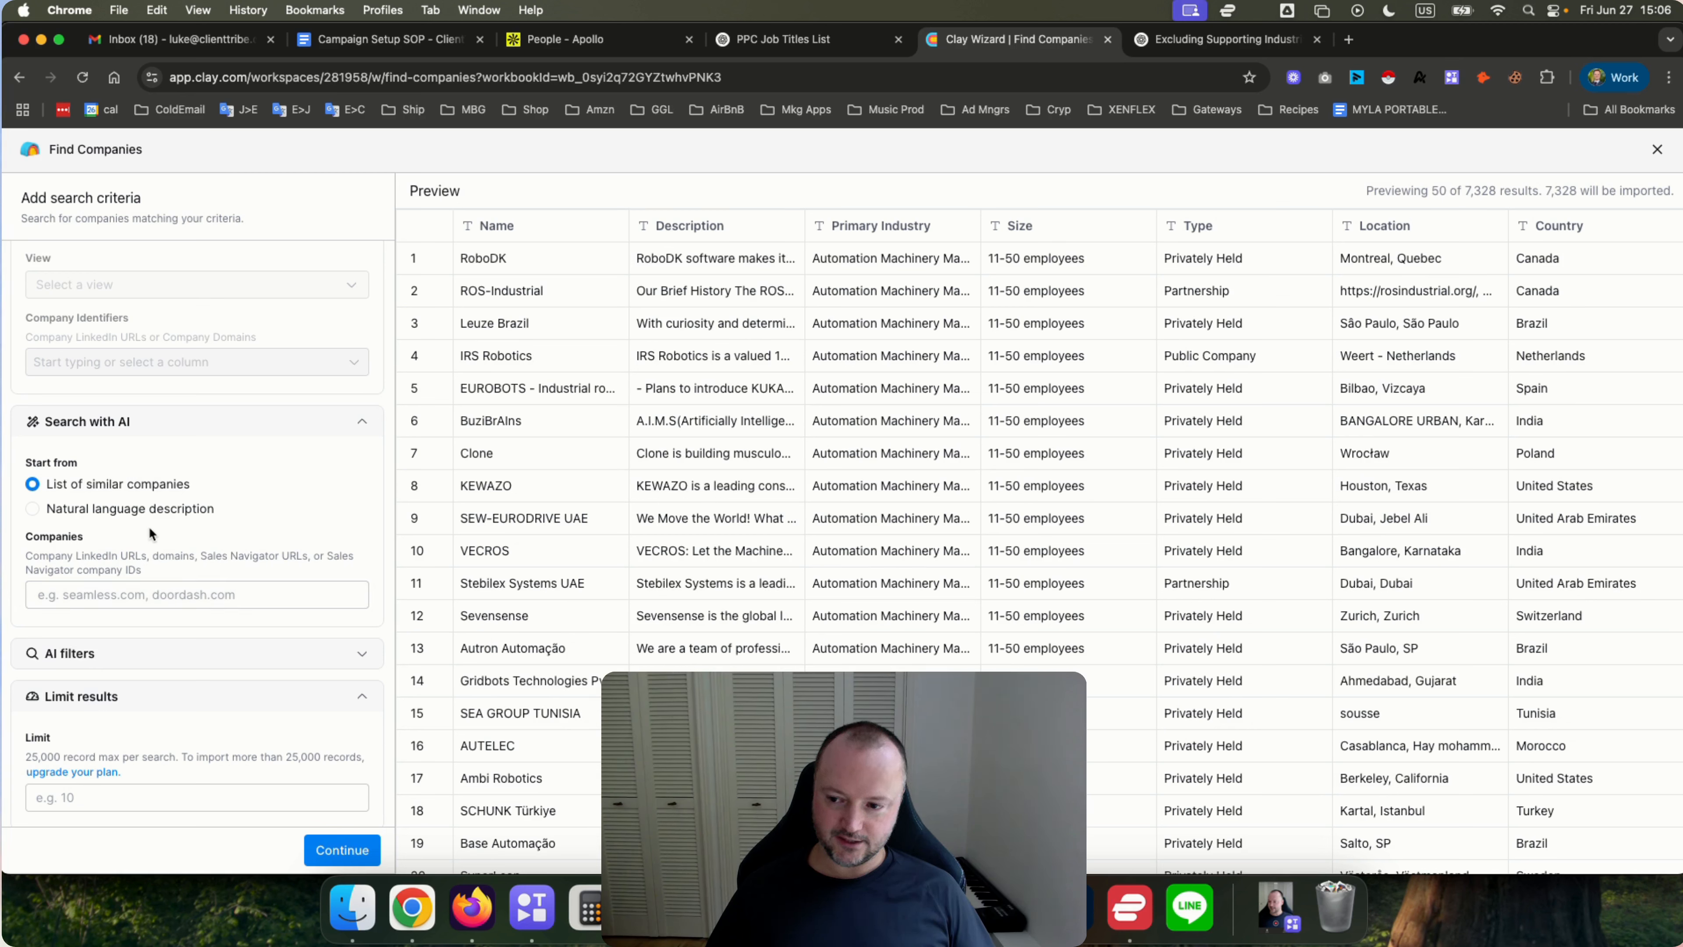
Expand the AI filters section to review its industry, revenue and business type filters.
scroll(165, 520, down, 1)
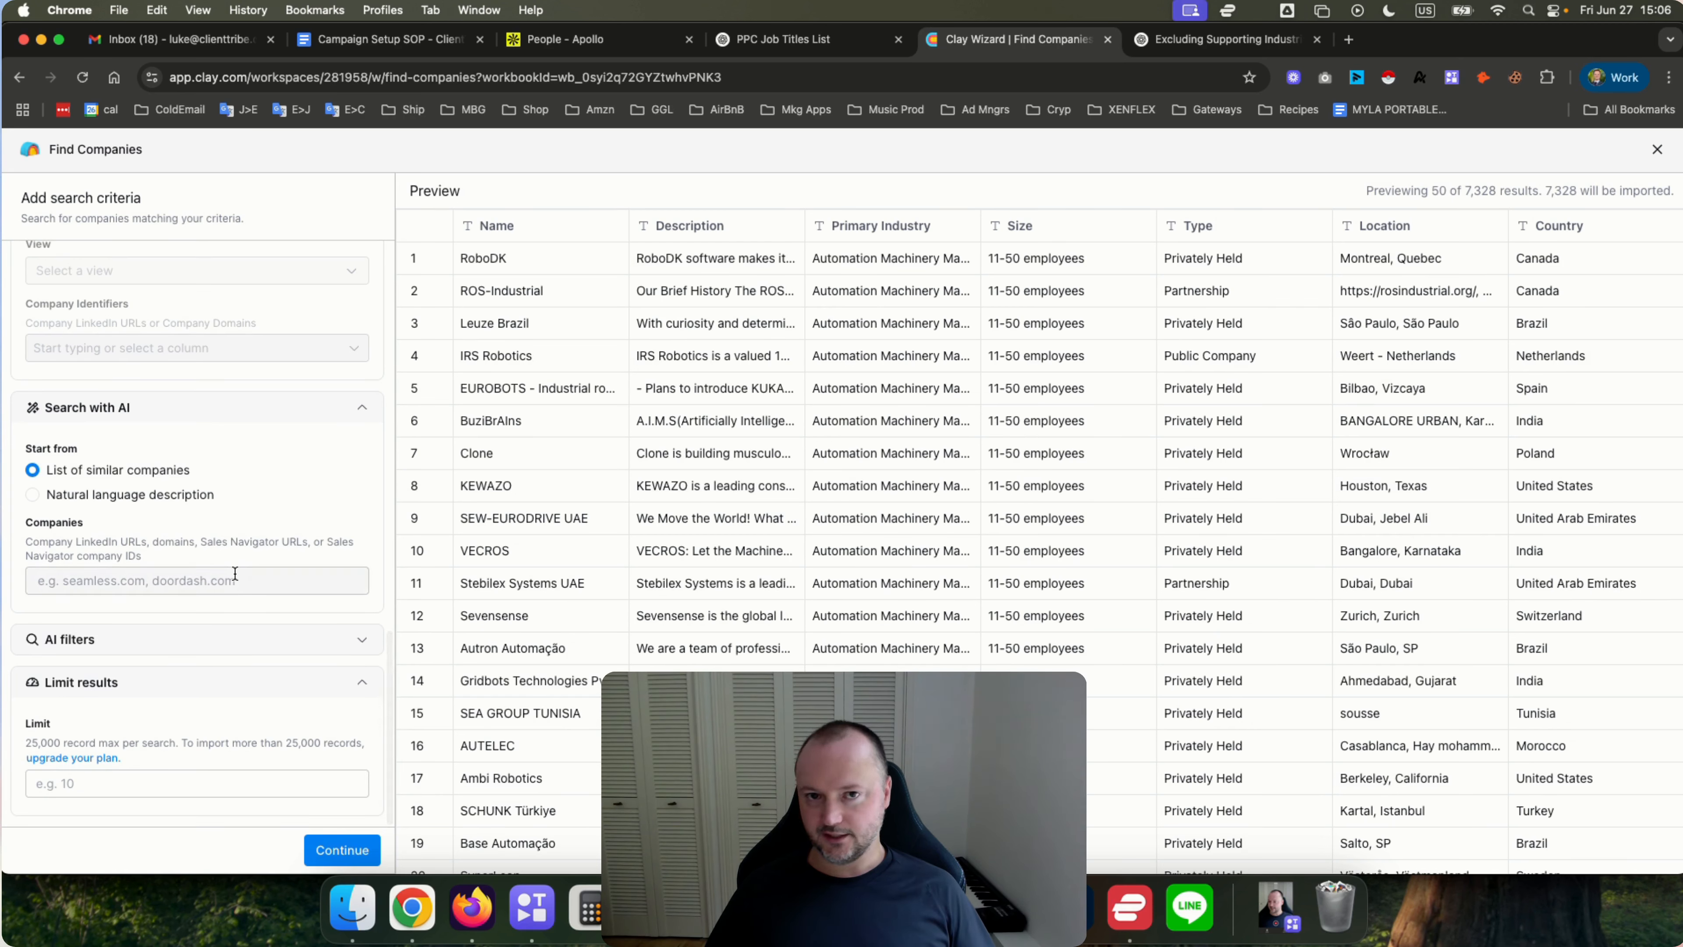
click(220, 646)
scroll(196, 587, down, 4)
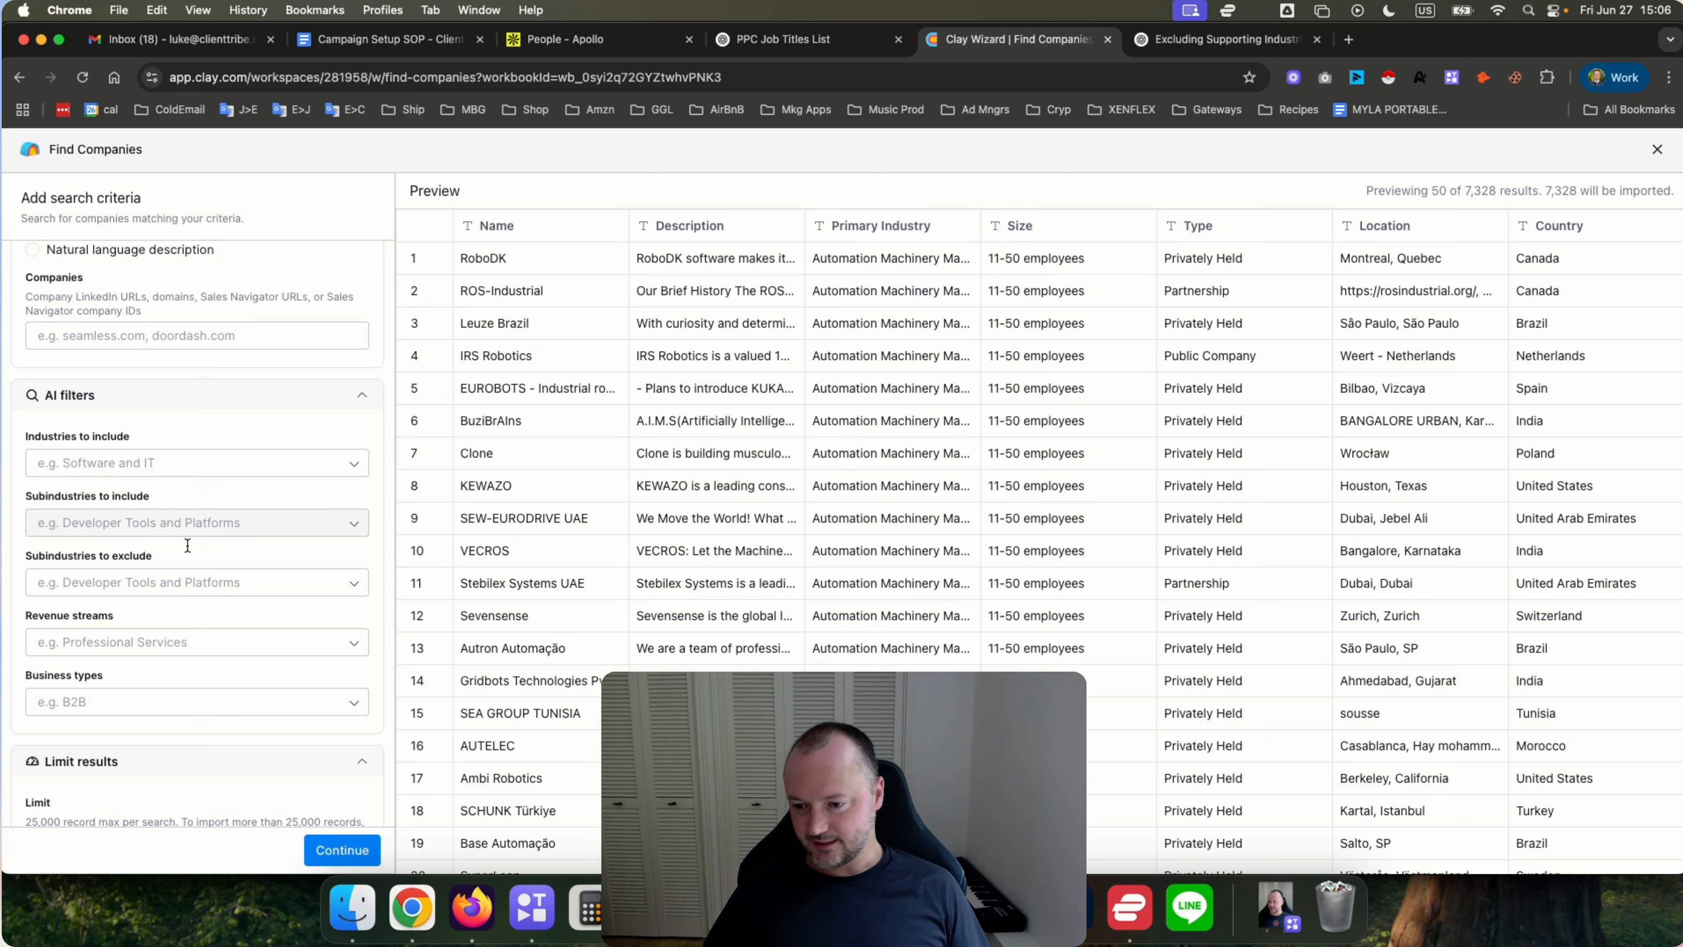
Try adding B2C as a business type filter, then remove it.
click(209, 701)
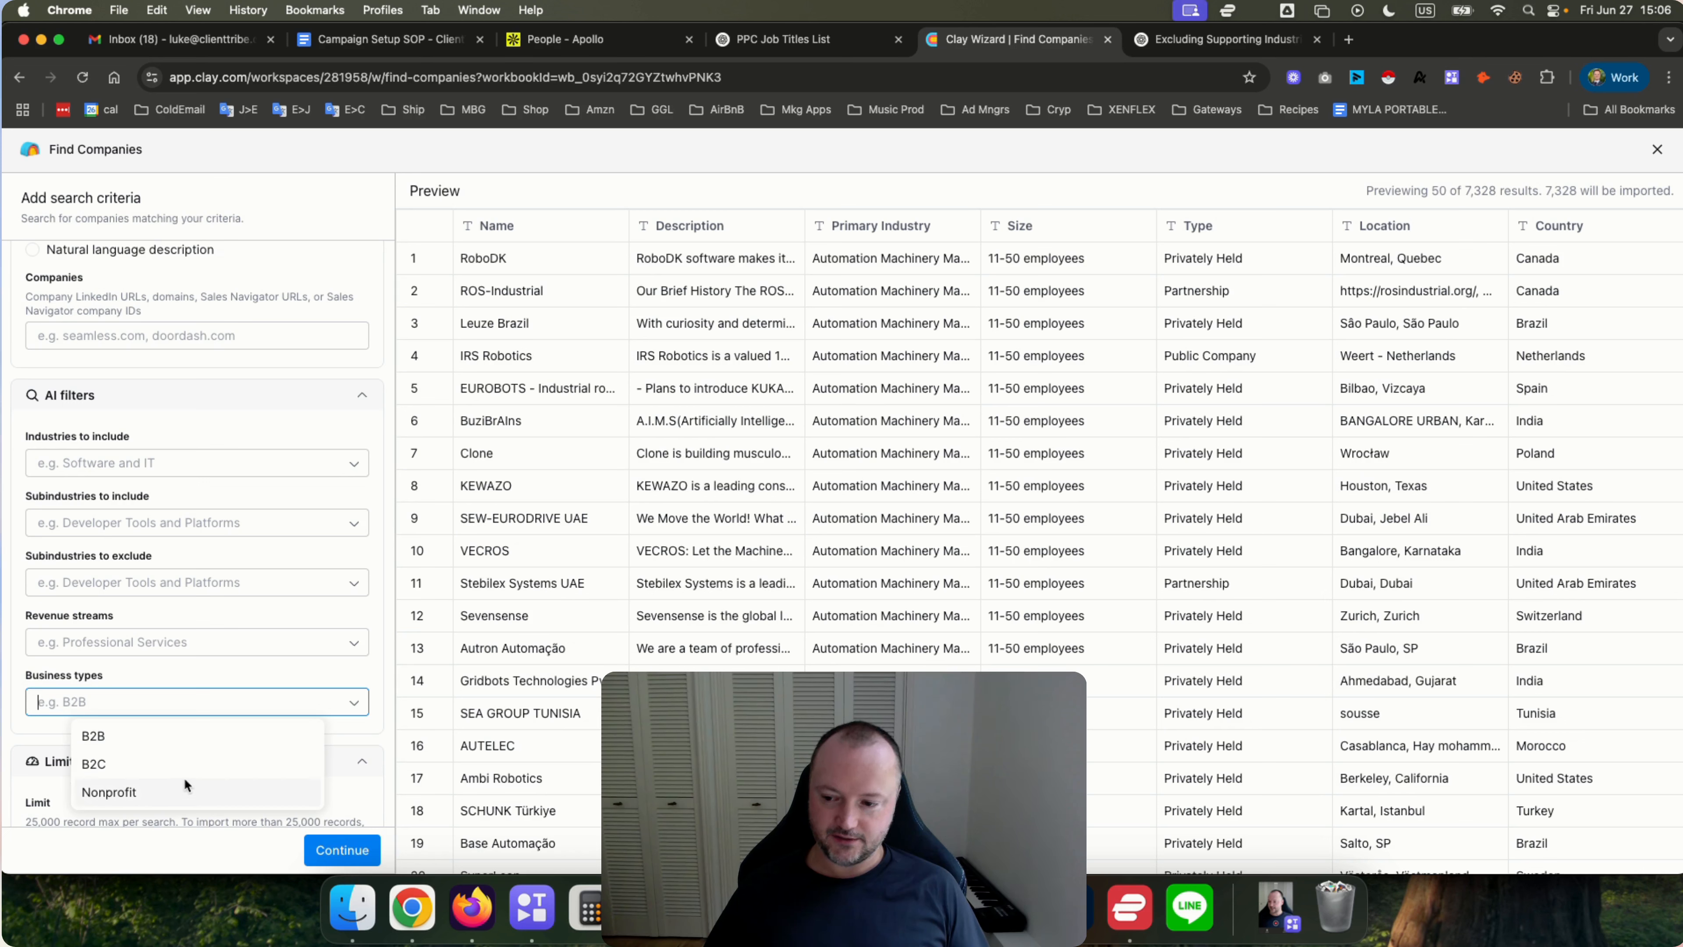
click(340, 727)
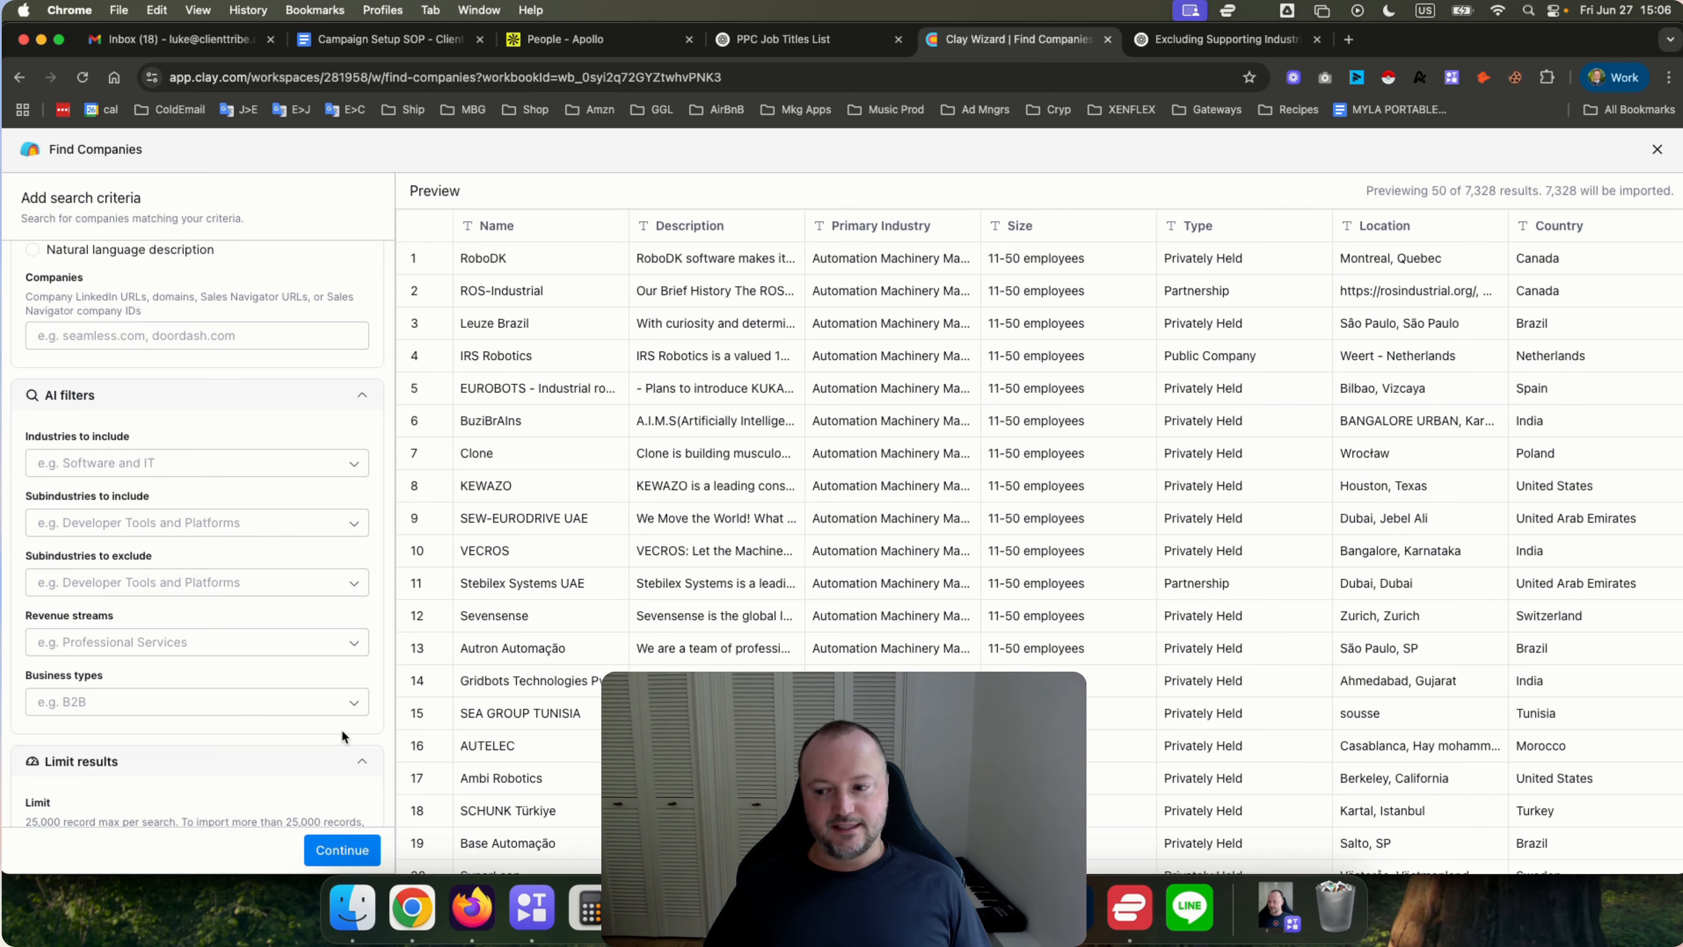
click(212, 703)
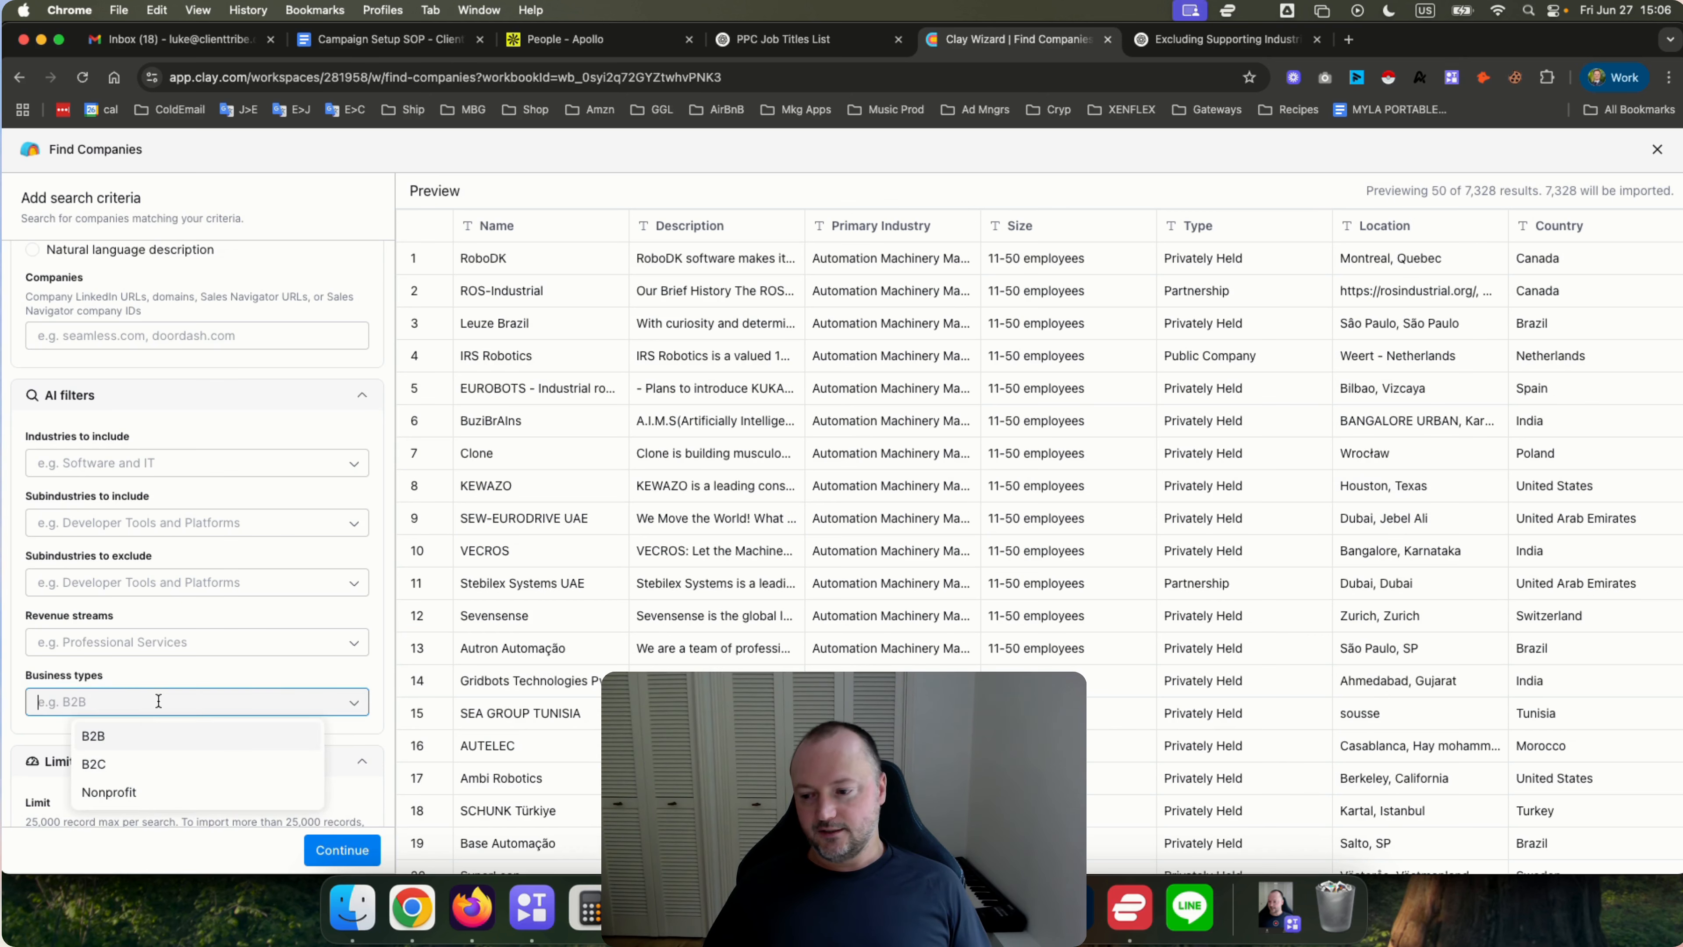
click(98, 765)
click(347, 727)
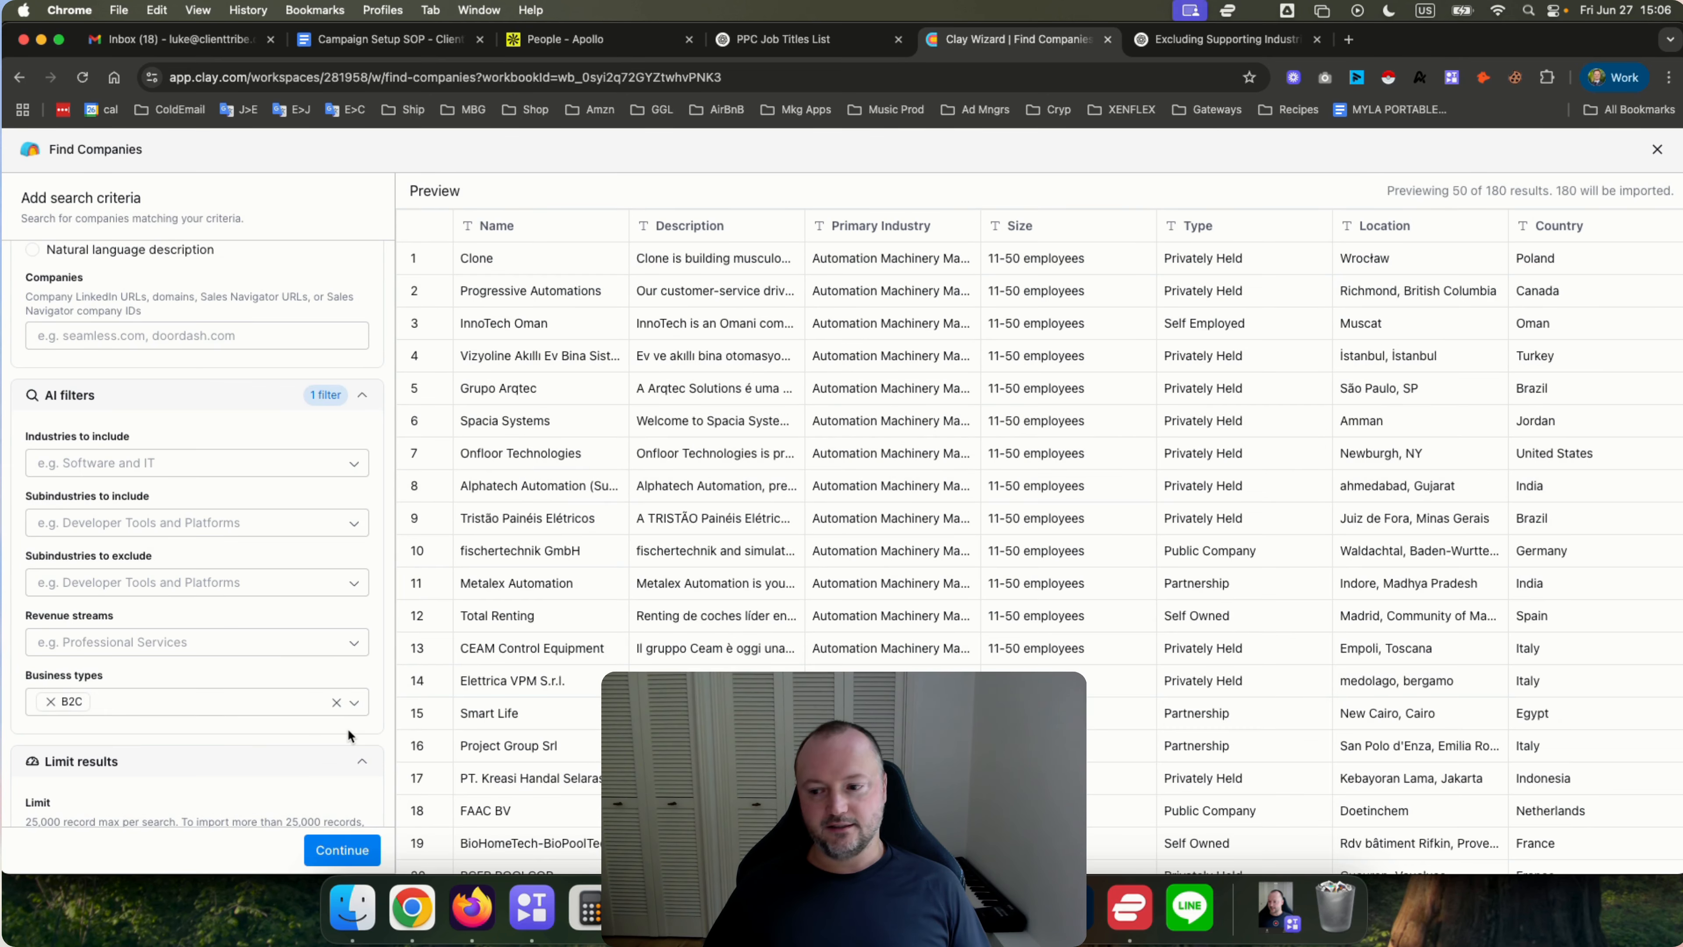
click(50, 701)
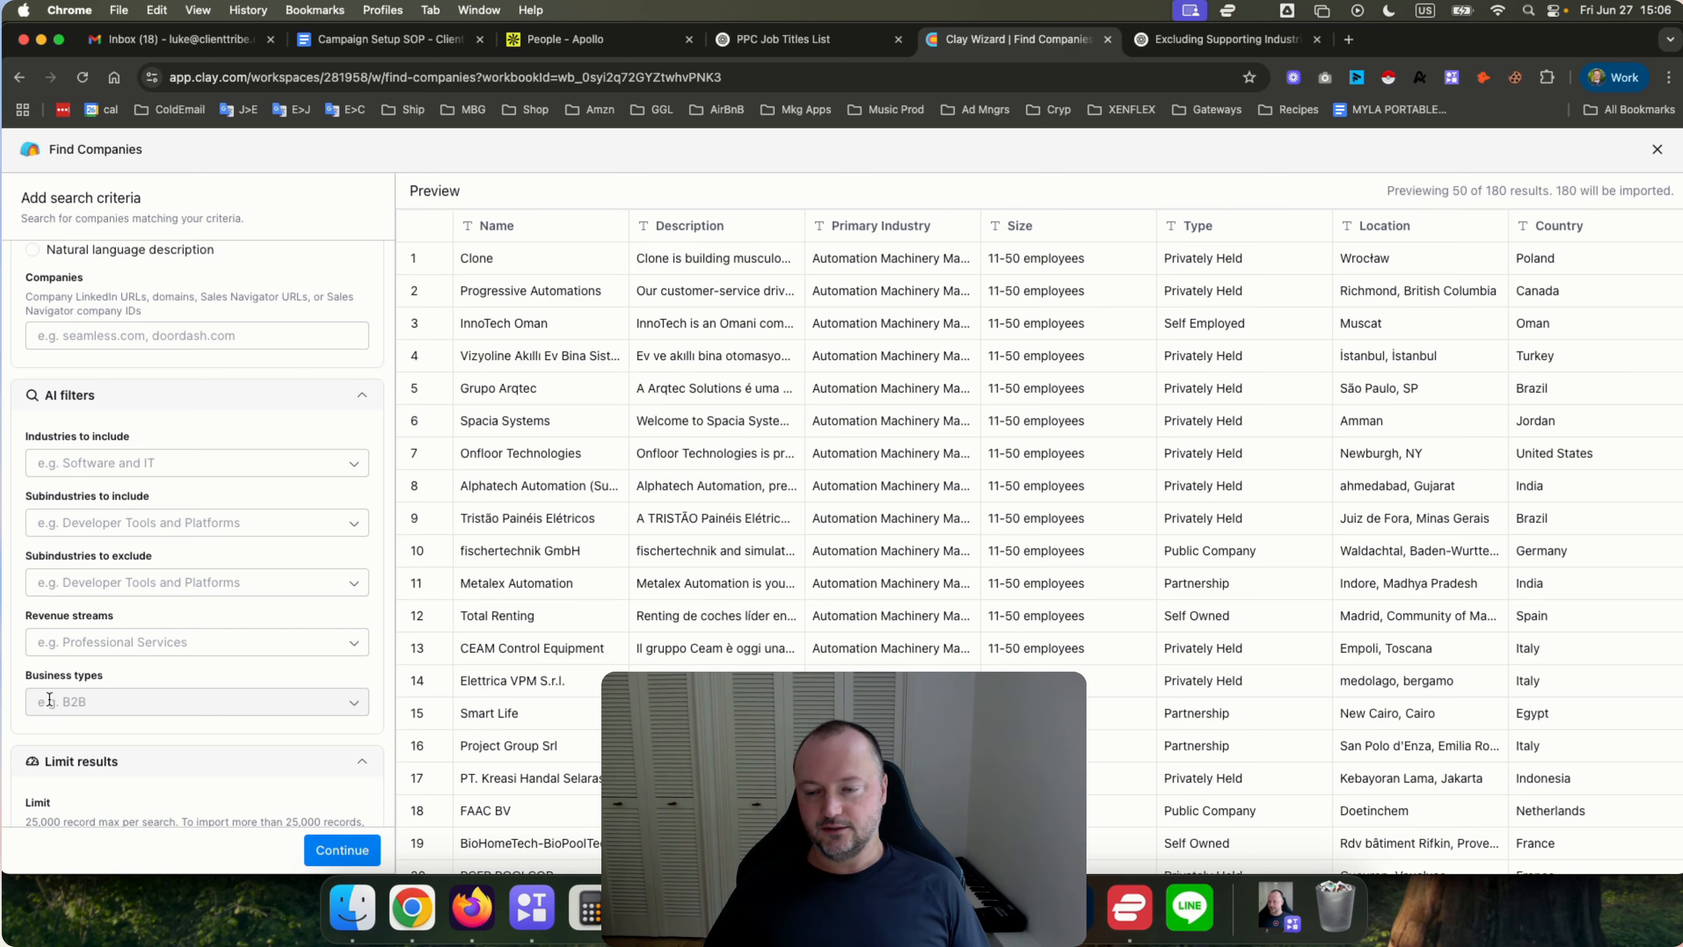
Open the Revenue streams list and browse its available options.
scroll(113, 553, up, 10)
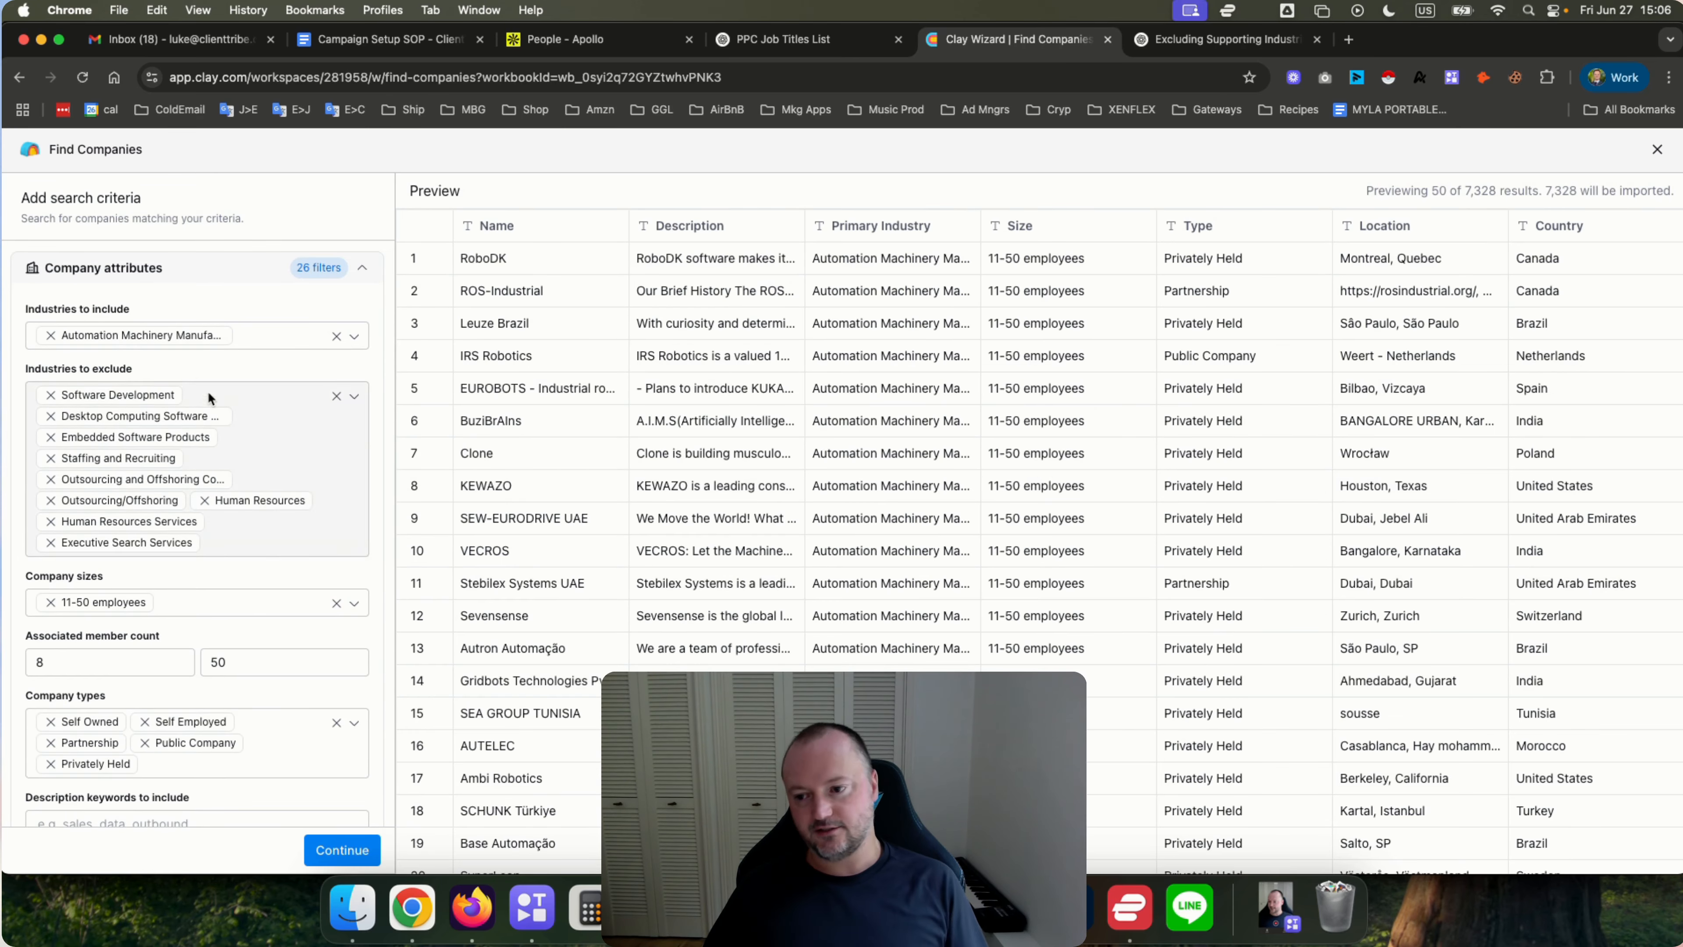
scroll(208, 396, down, 15)
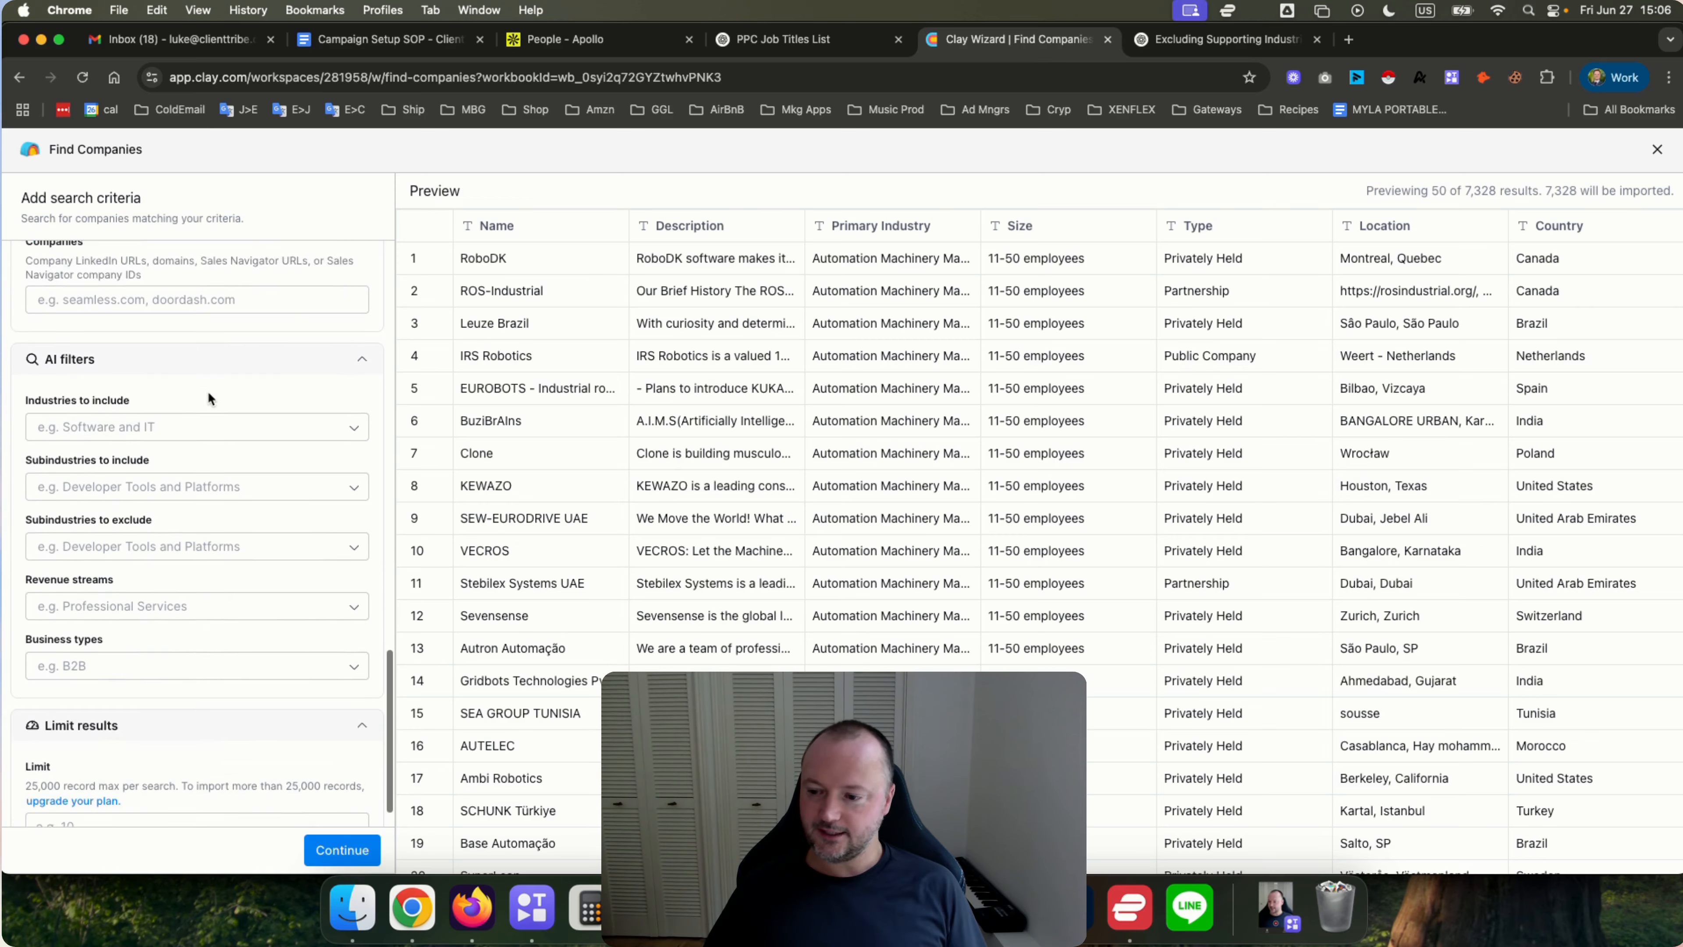
scroll(208, 390, down, 1)
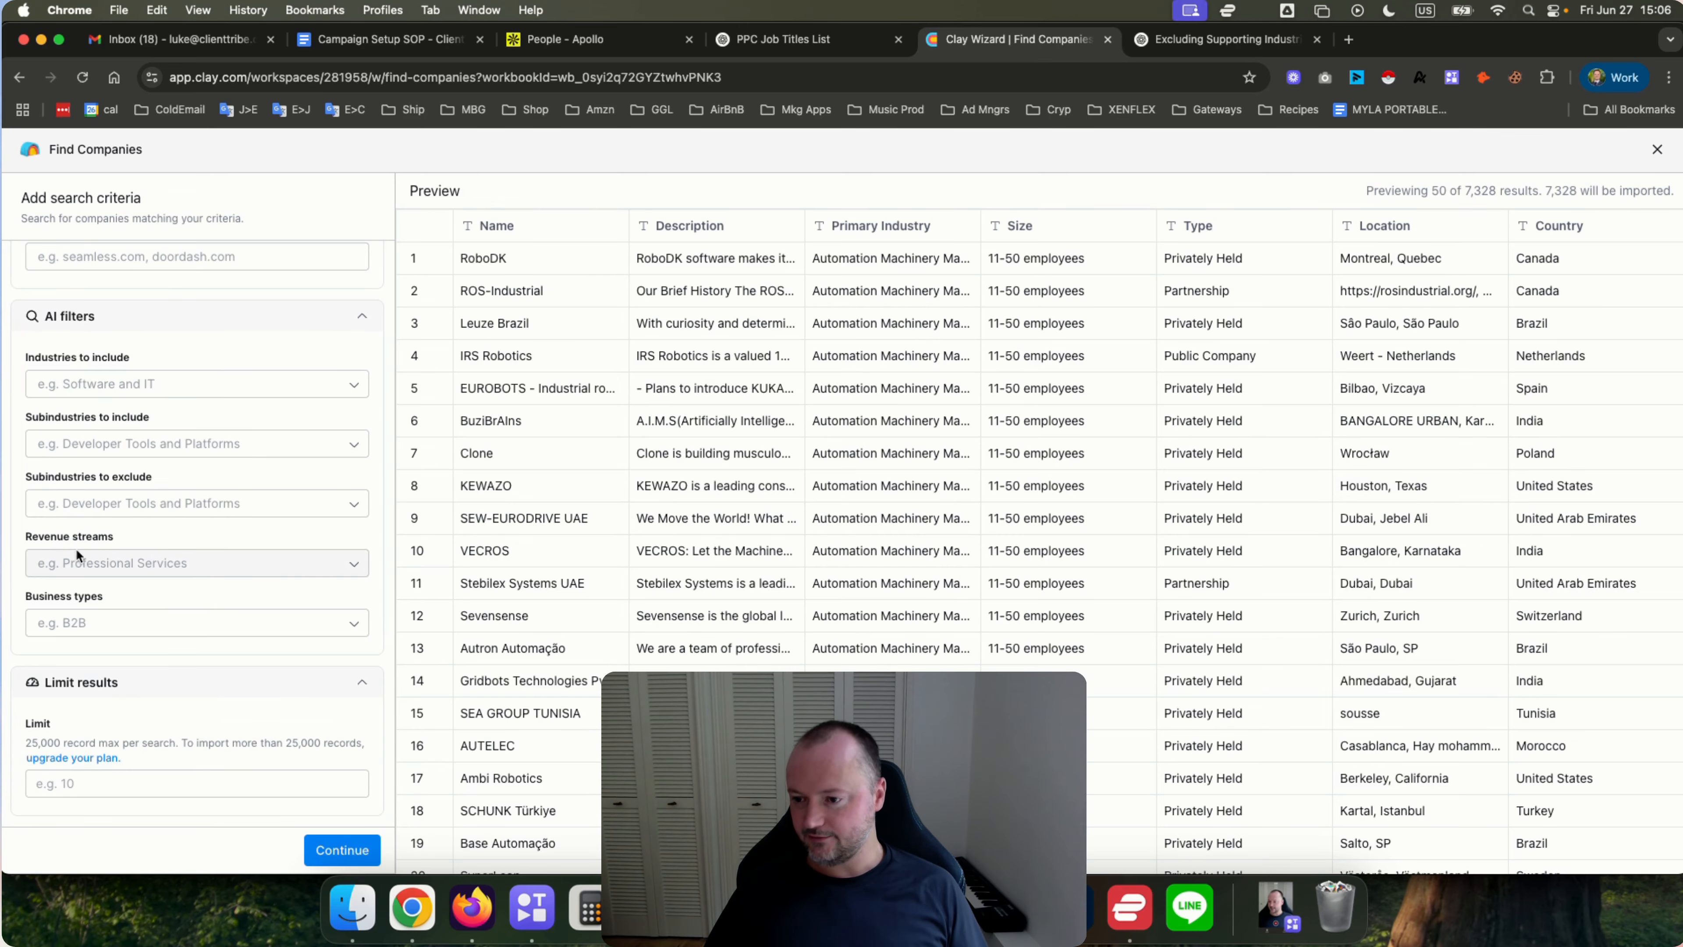
click(101, 566)
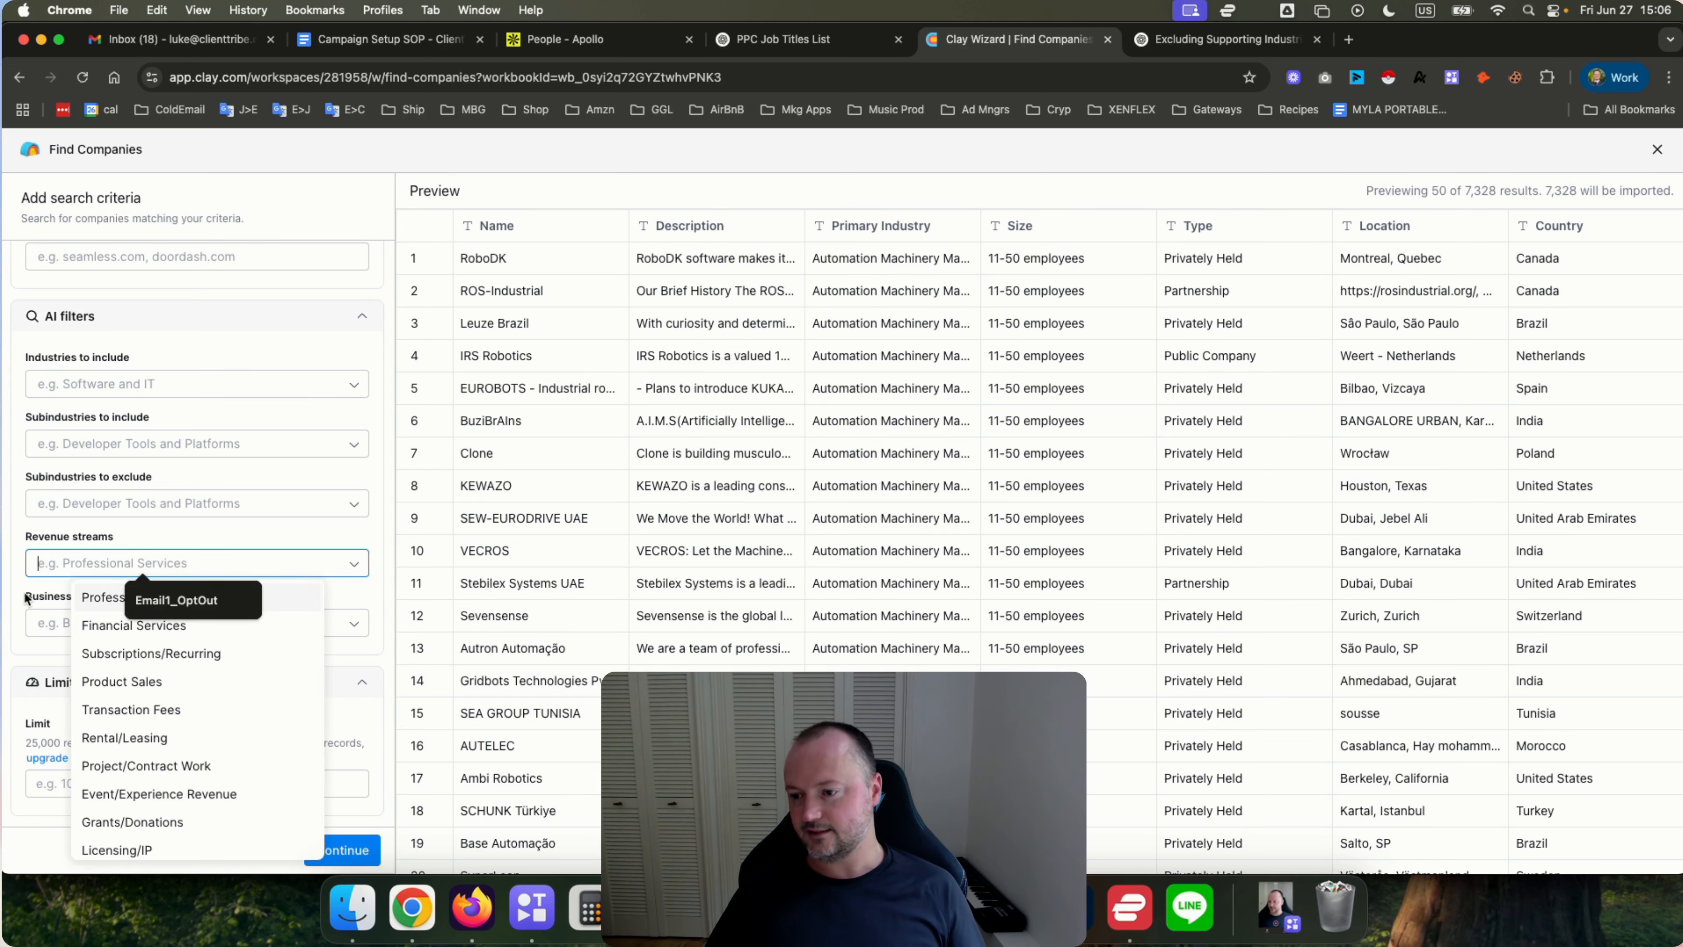
click(27, 599)
click(89, 563)
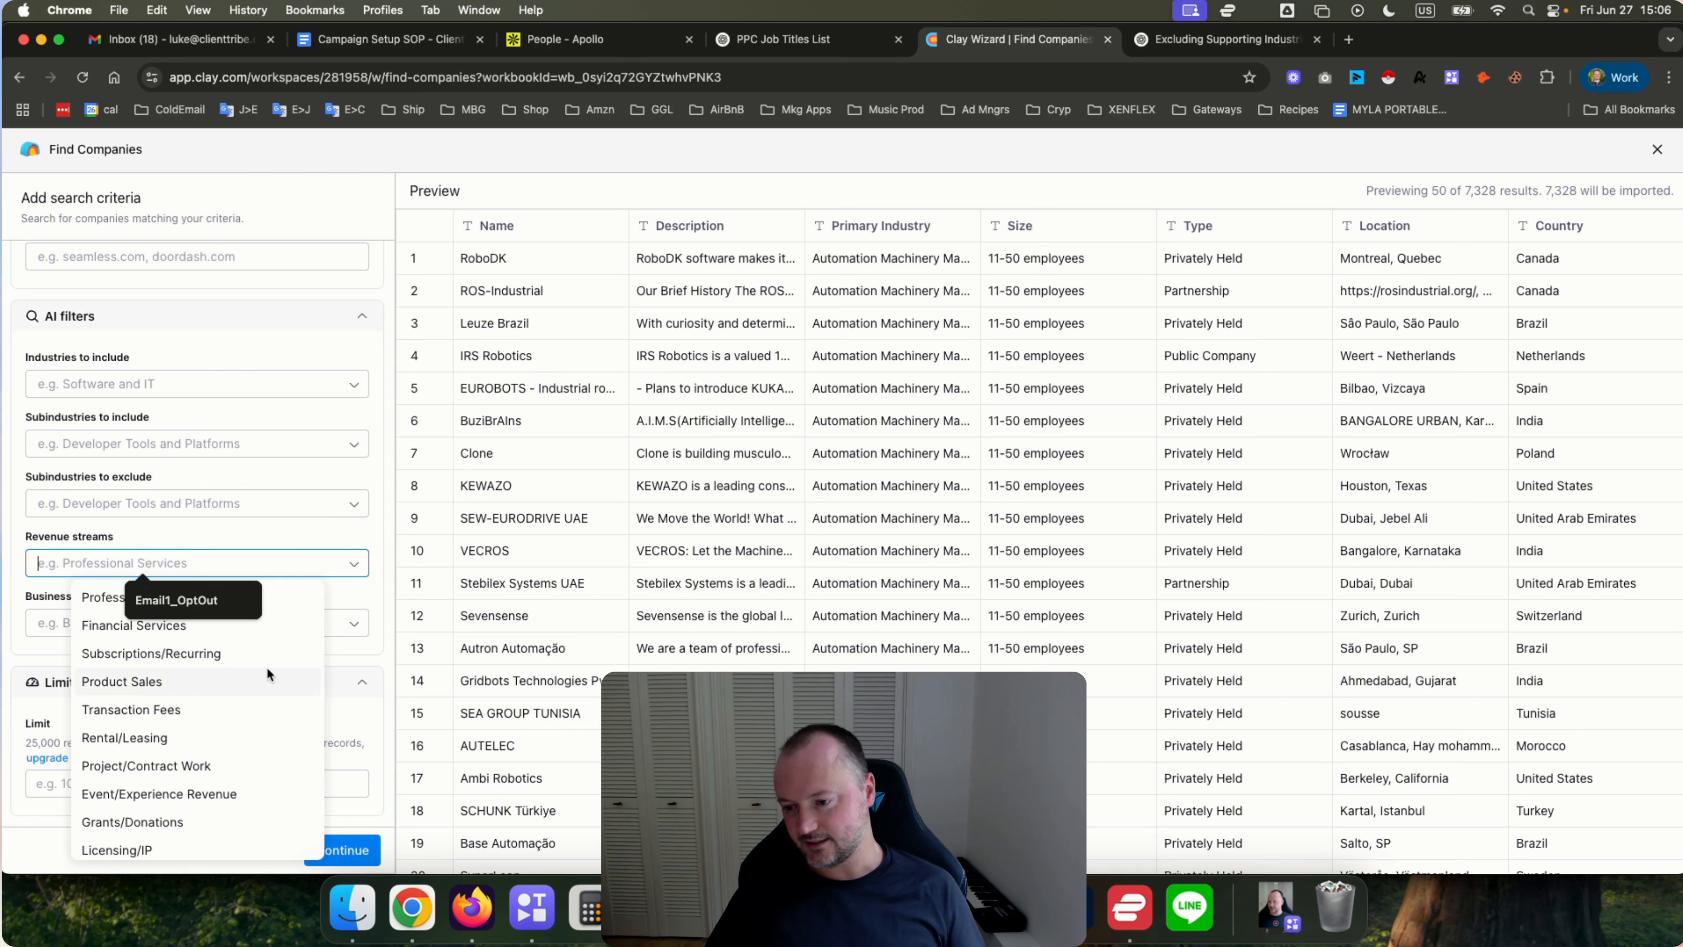
scroll(181, 830, down, 2)
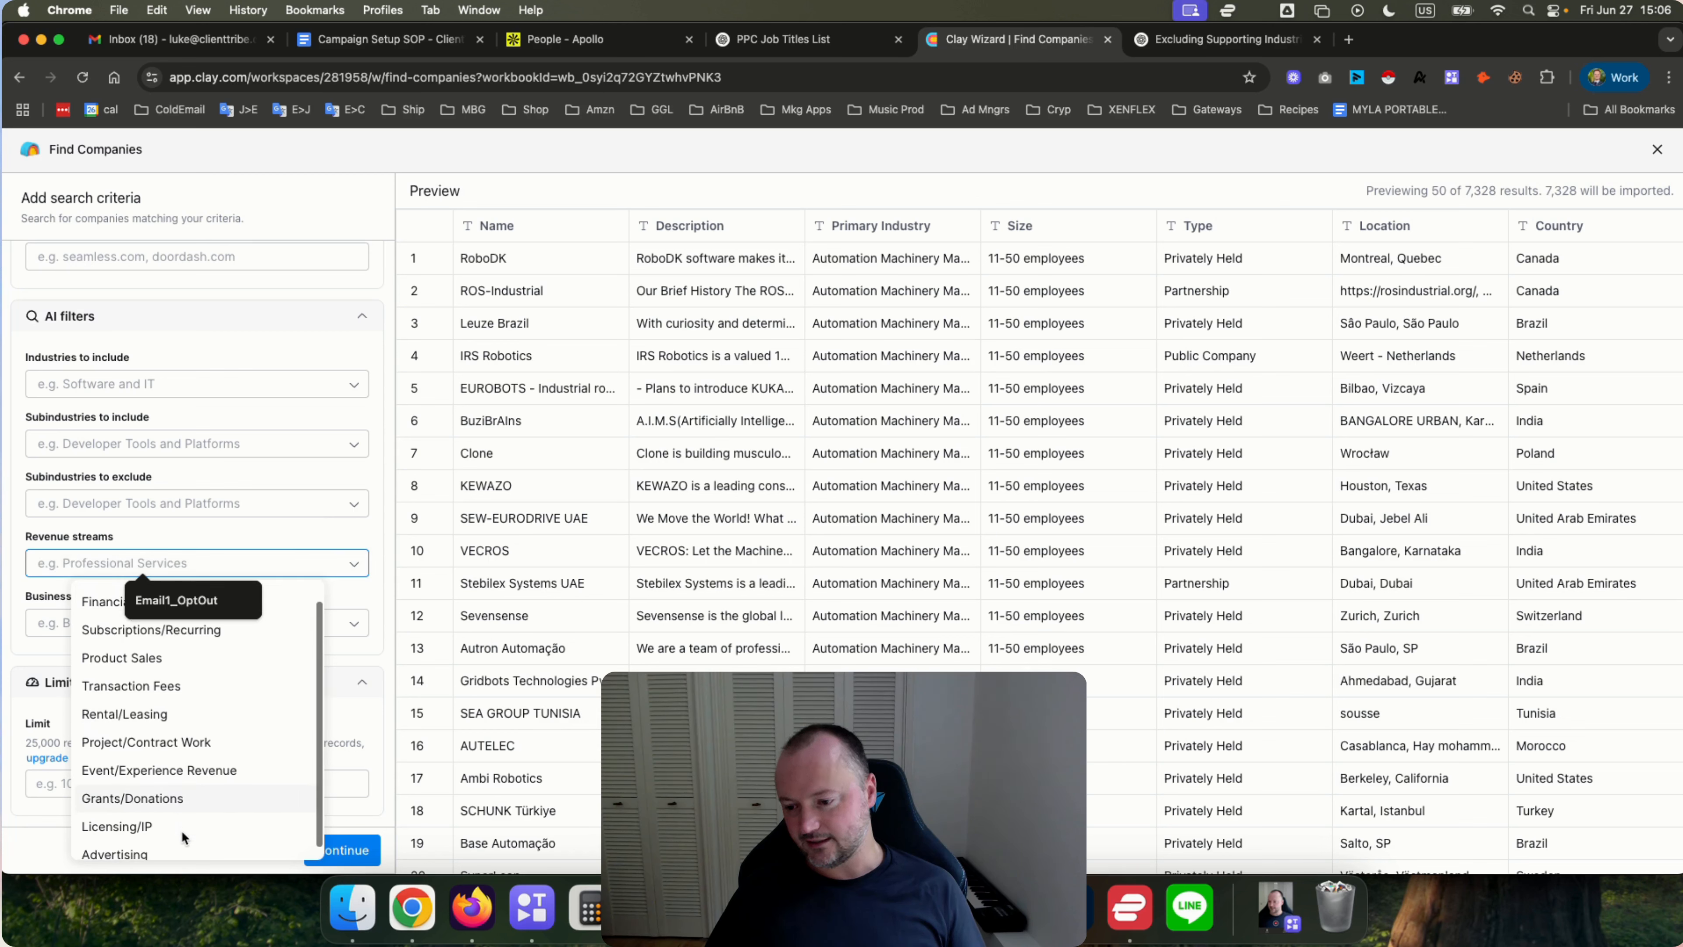
scroll(181, 830, up, 2)
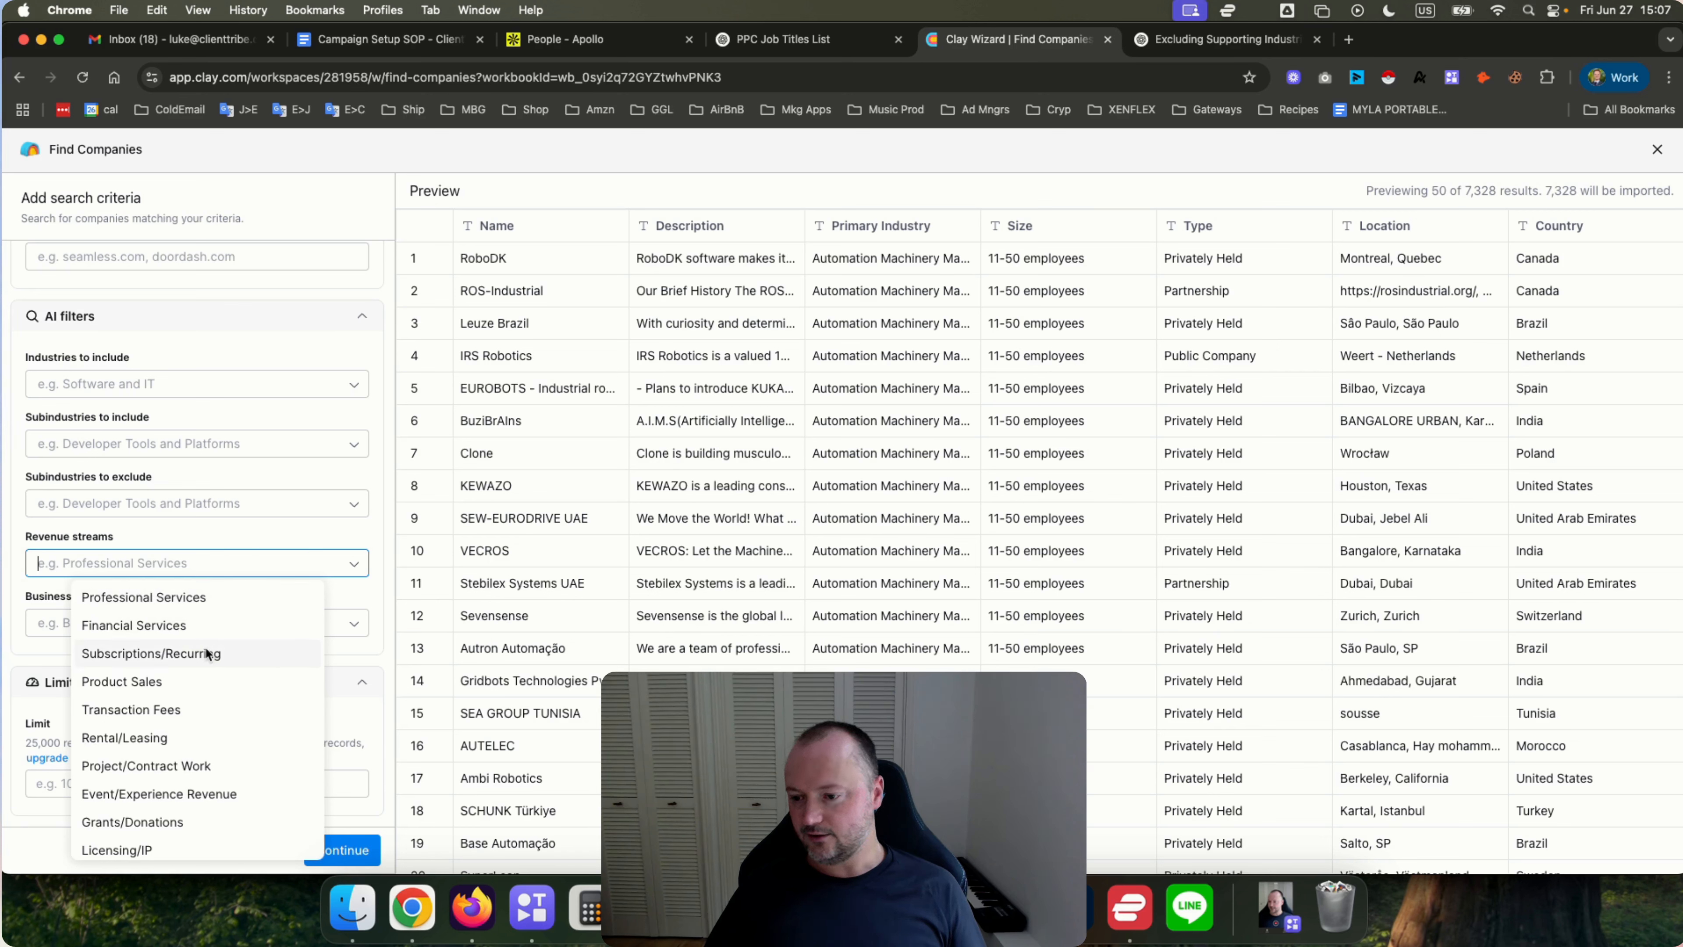
scroll(231, 700, down, 1)
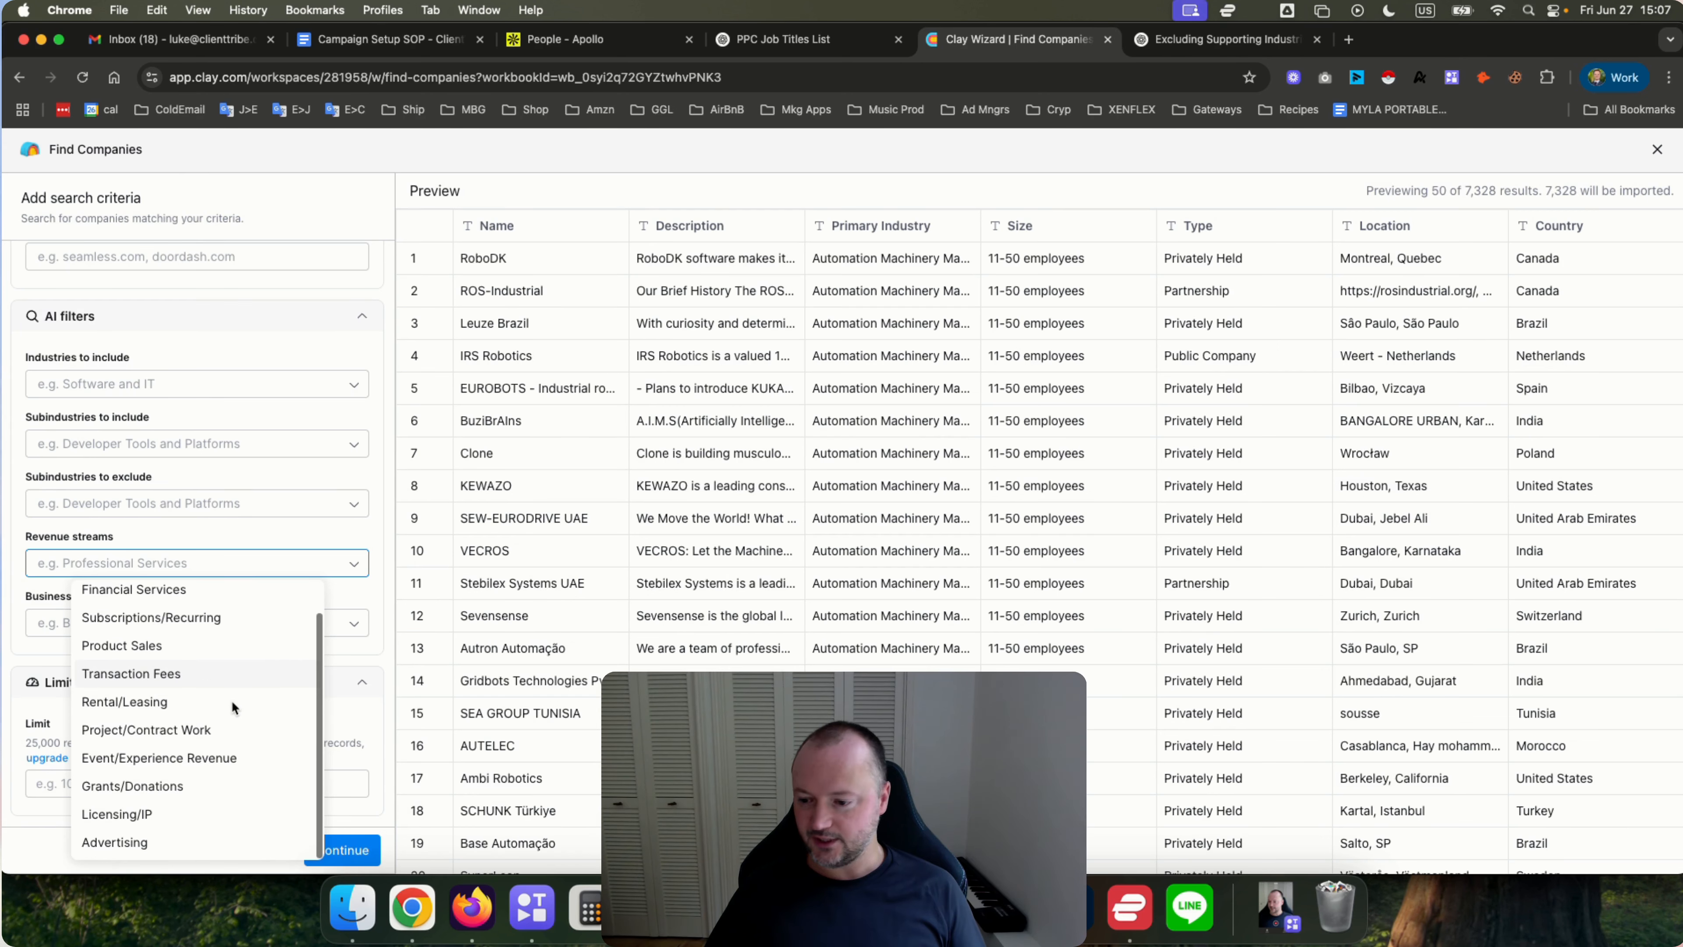
scroll(232, 700, up, 1)
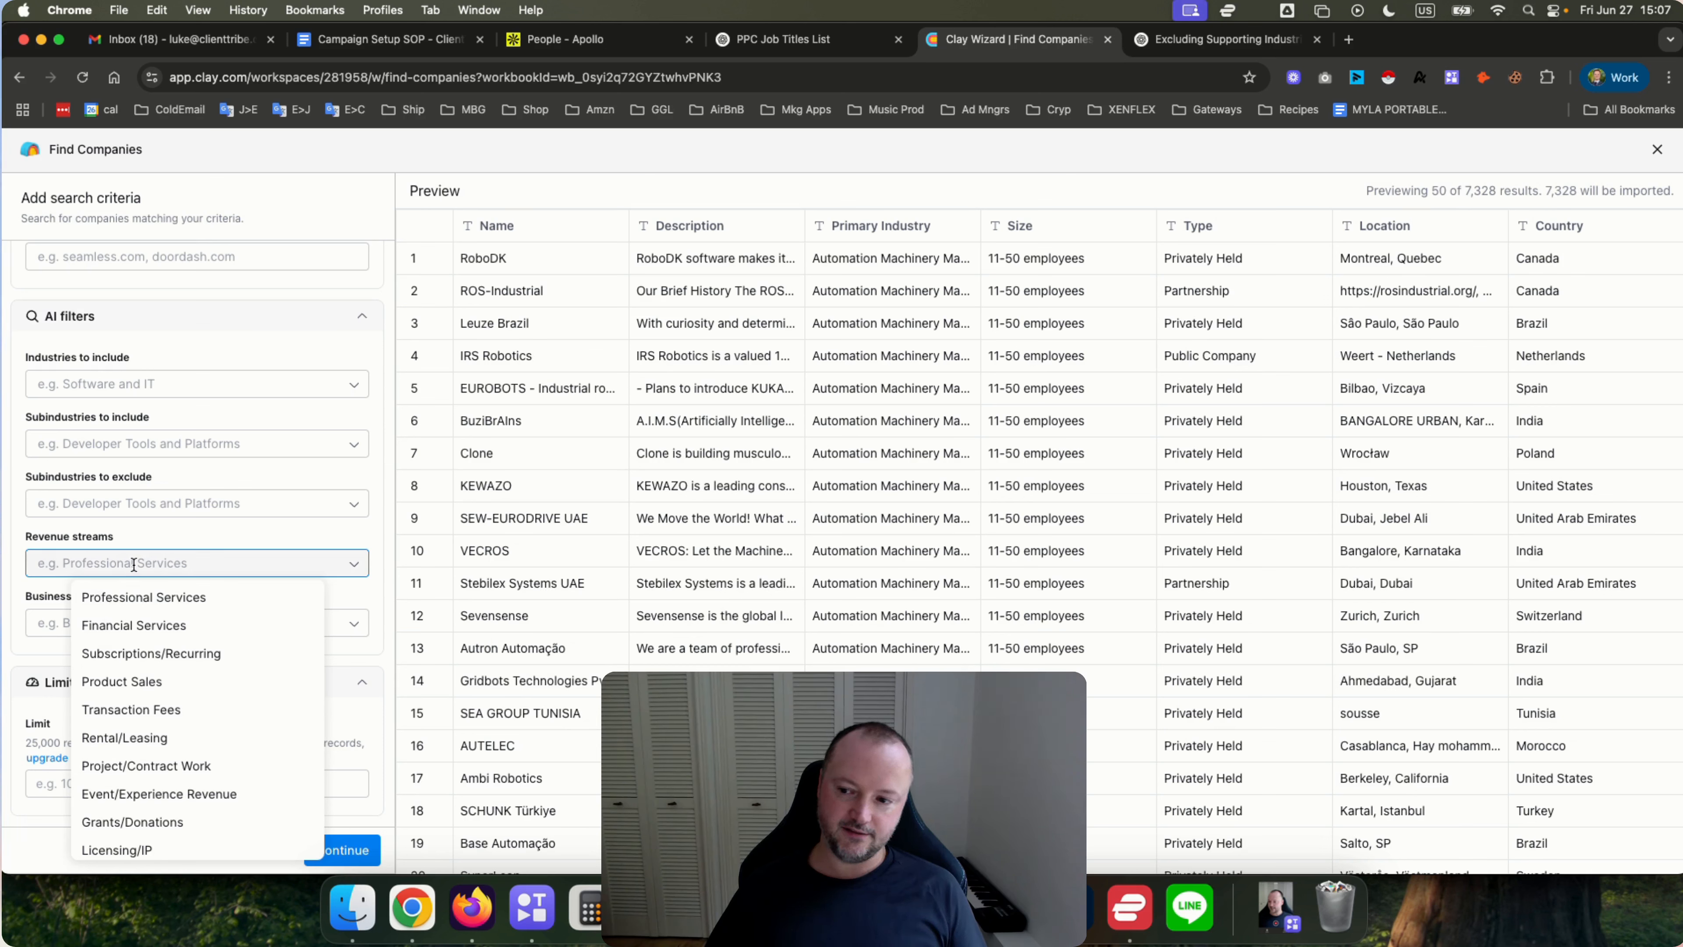
click(131, 529)
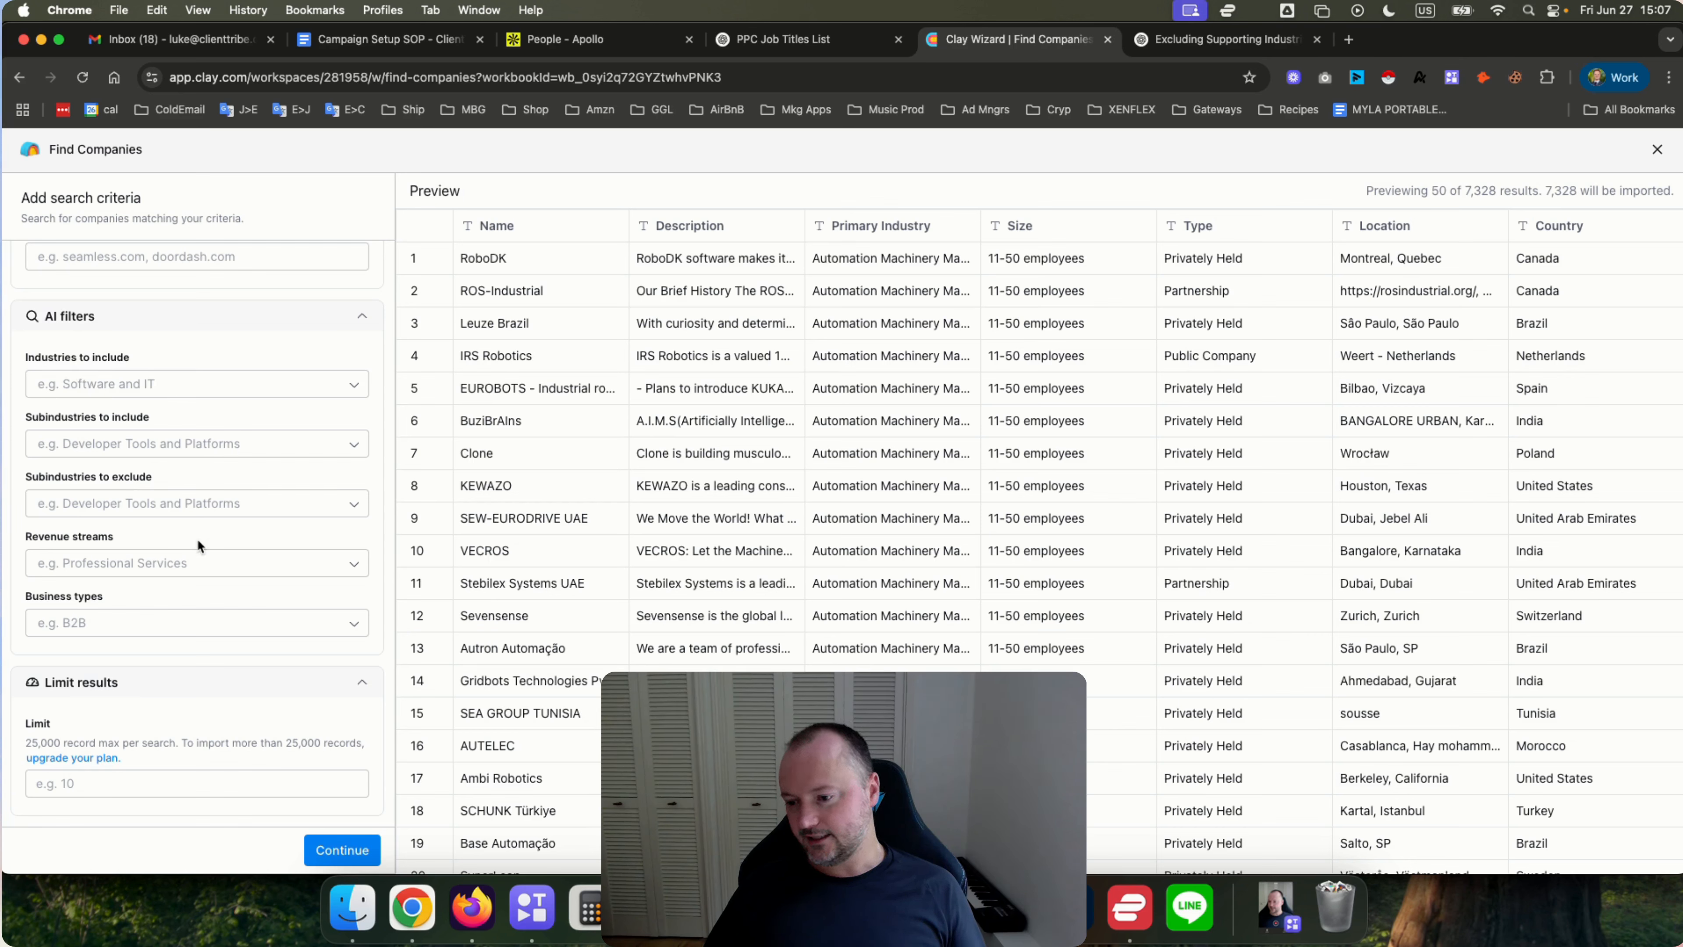
Import the companies into the table, turning off automatic updates and continuing without additional enrichments.
scroll(194, 709, up, 4)
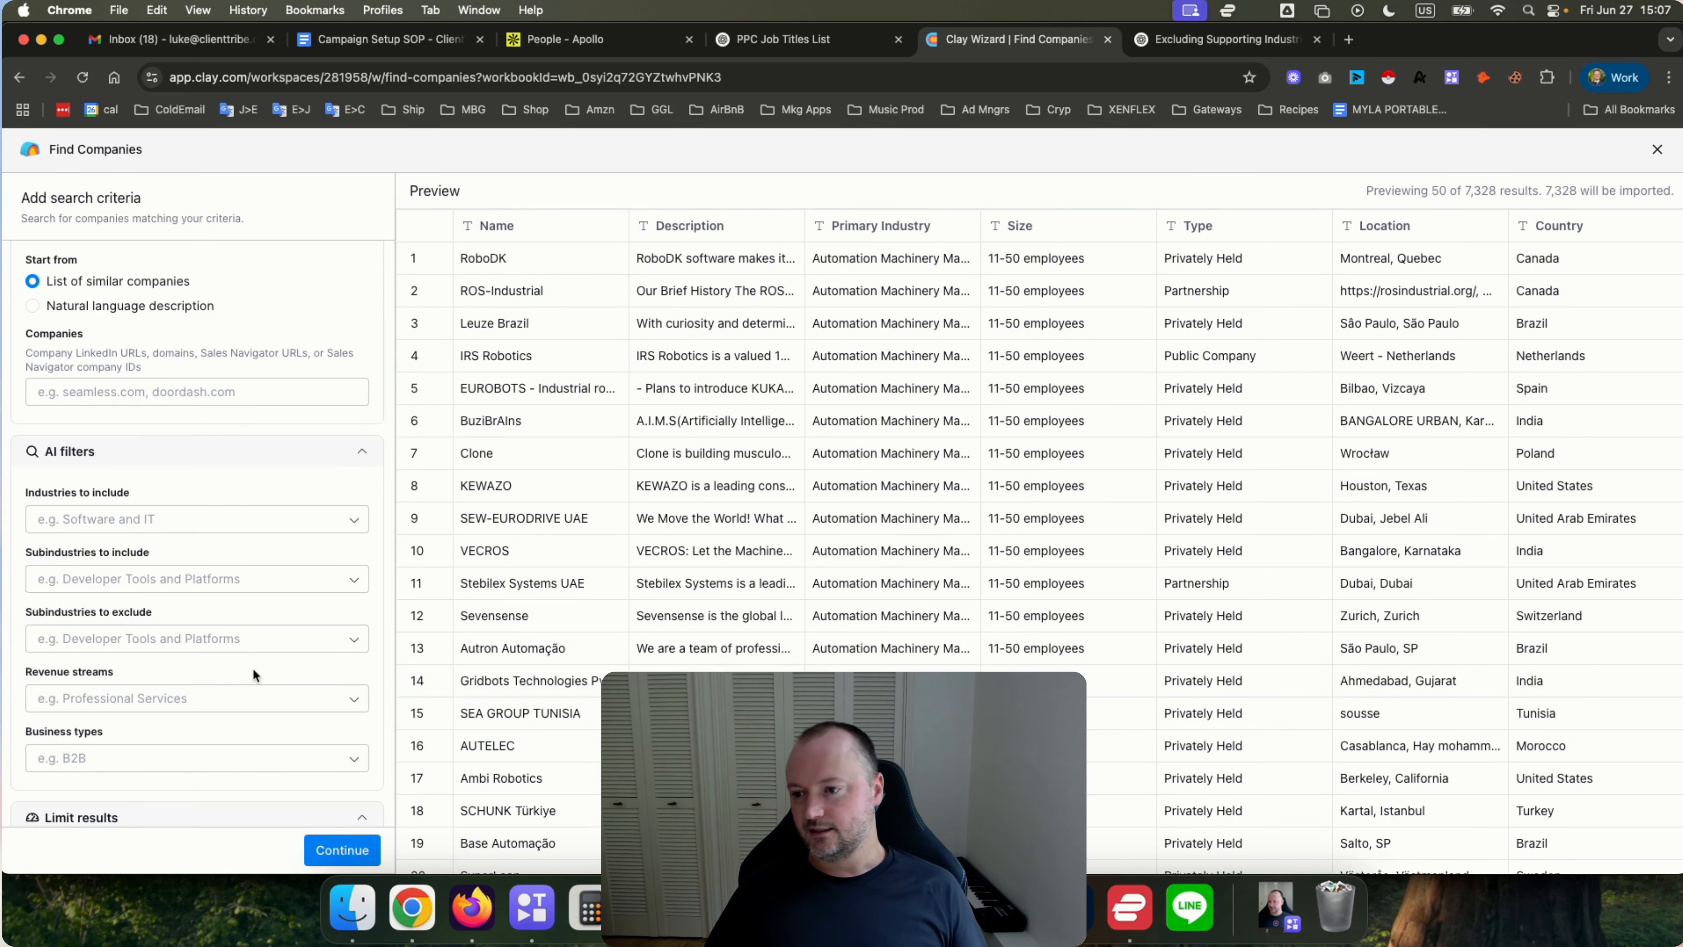
scroll(254, 675, up, 15)
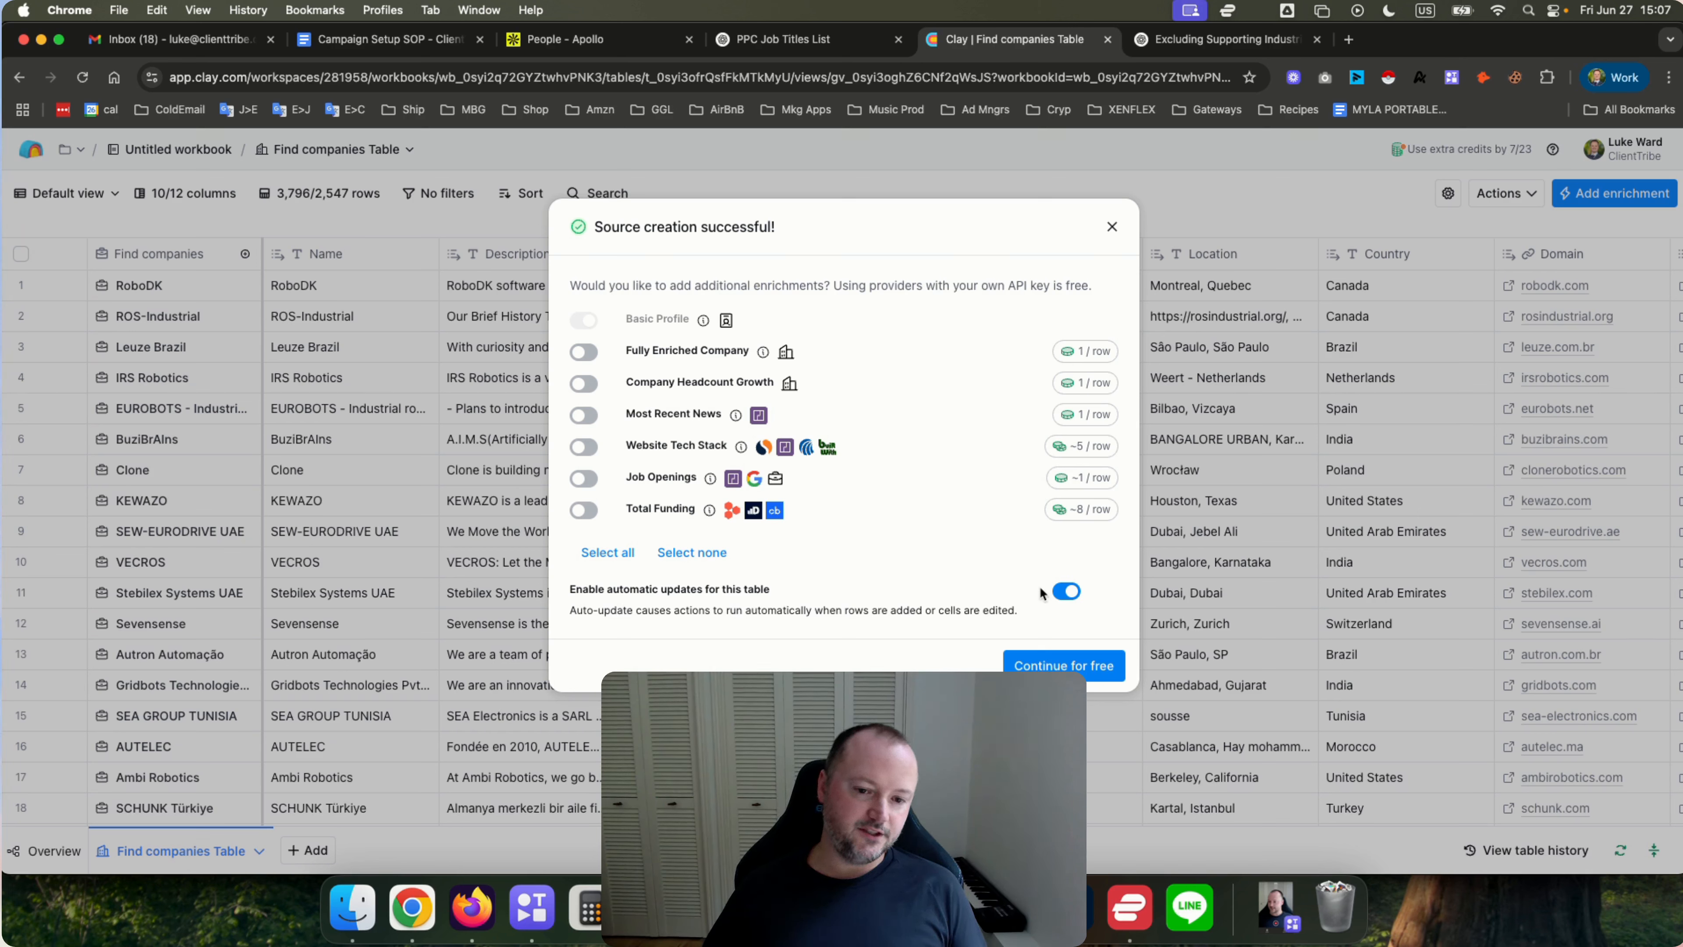
click(1065, 592)
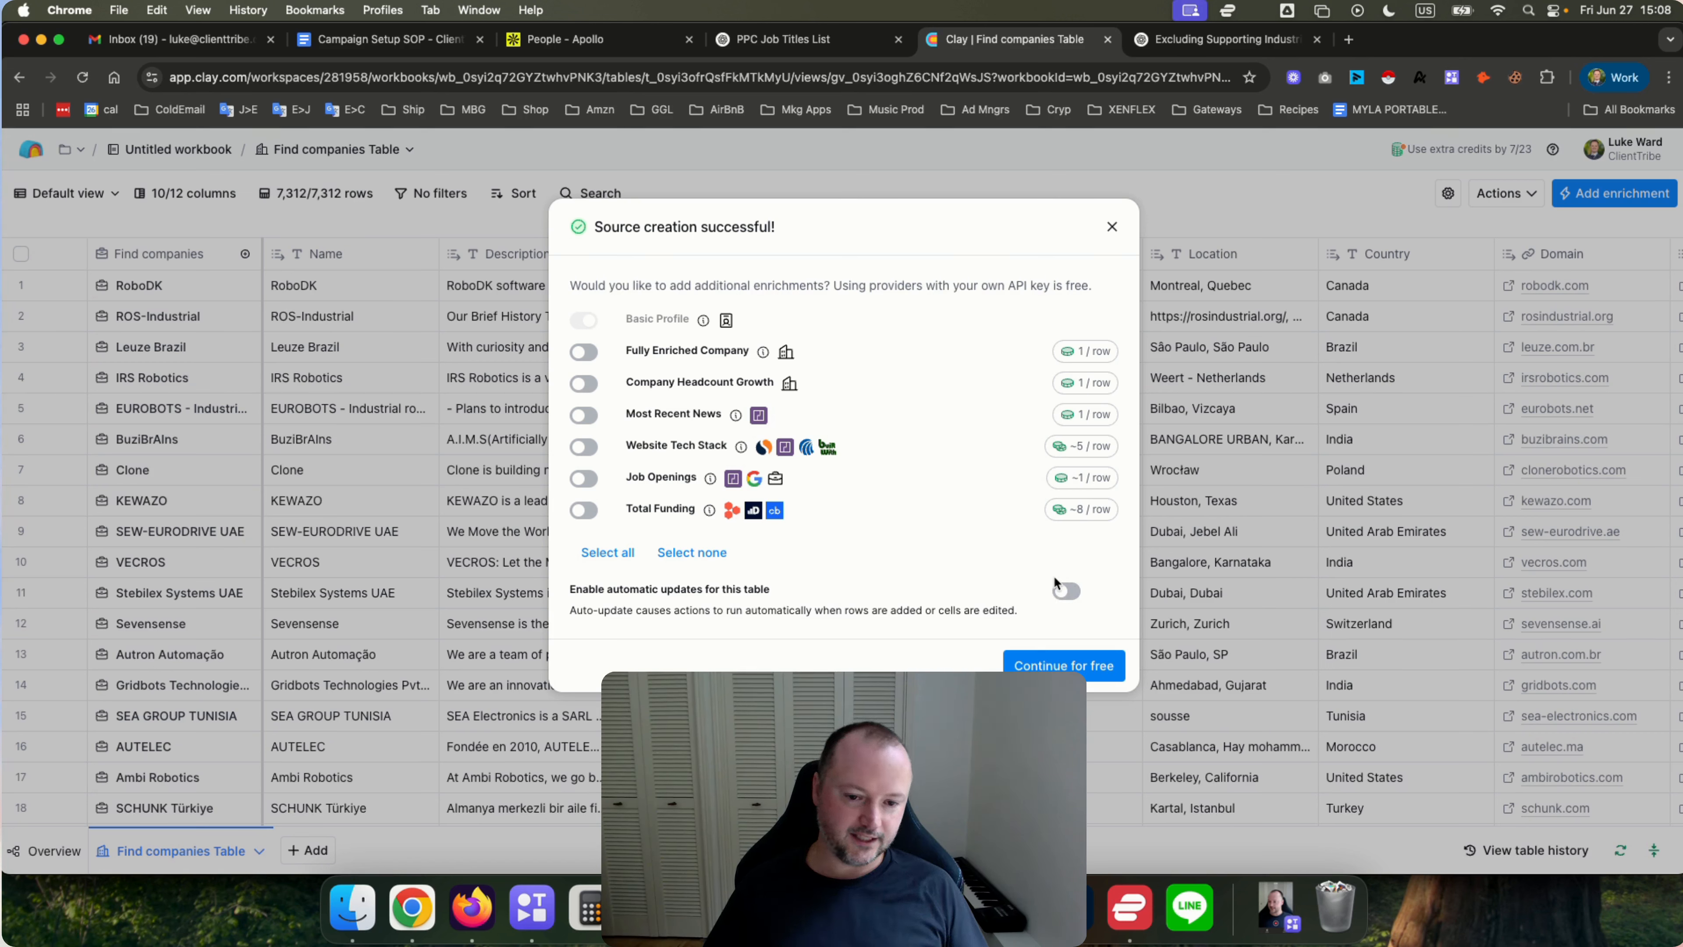
click(1063, 665)
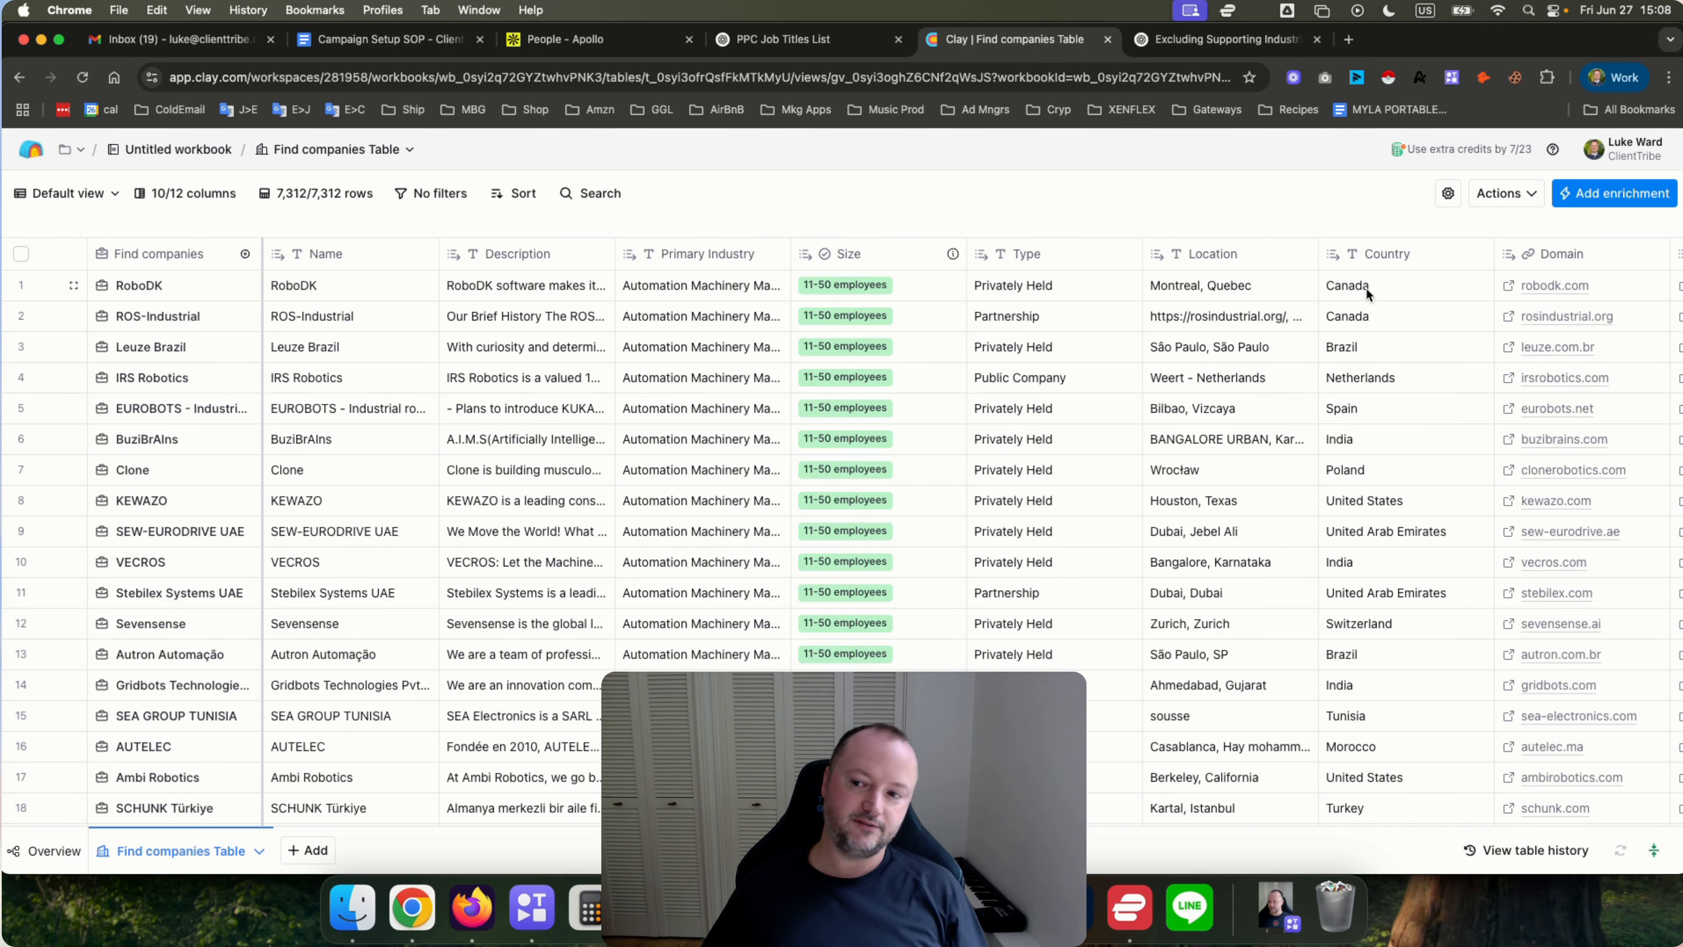
Rename the LinkedIn URL column to CompanyLinkedIn URL.
scroll(1065, 415, right, 5)
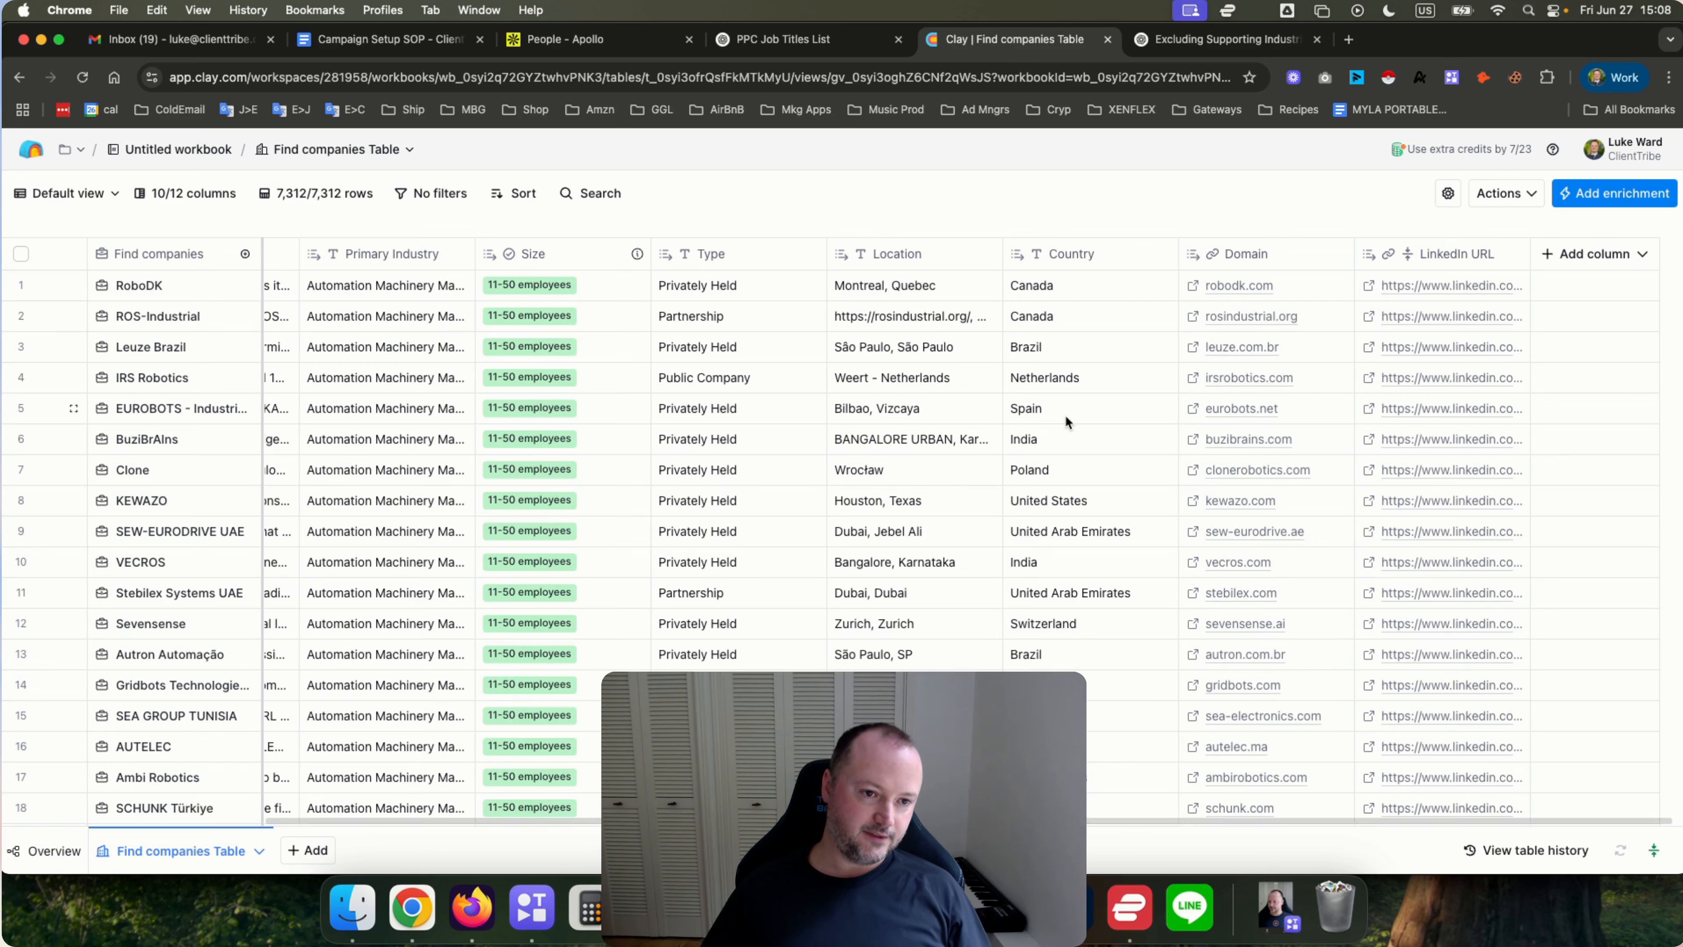
click(1441, 261)
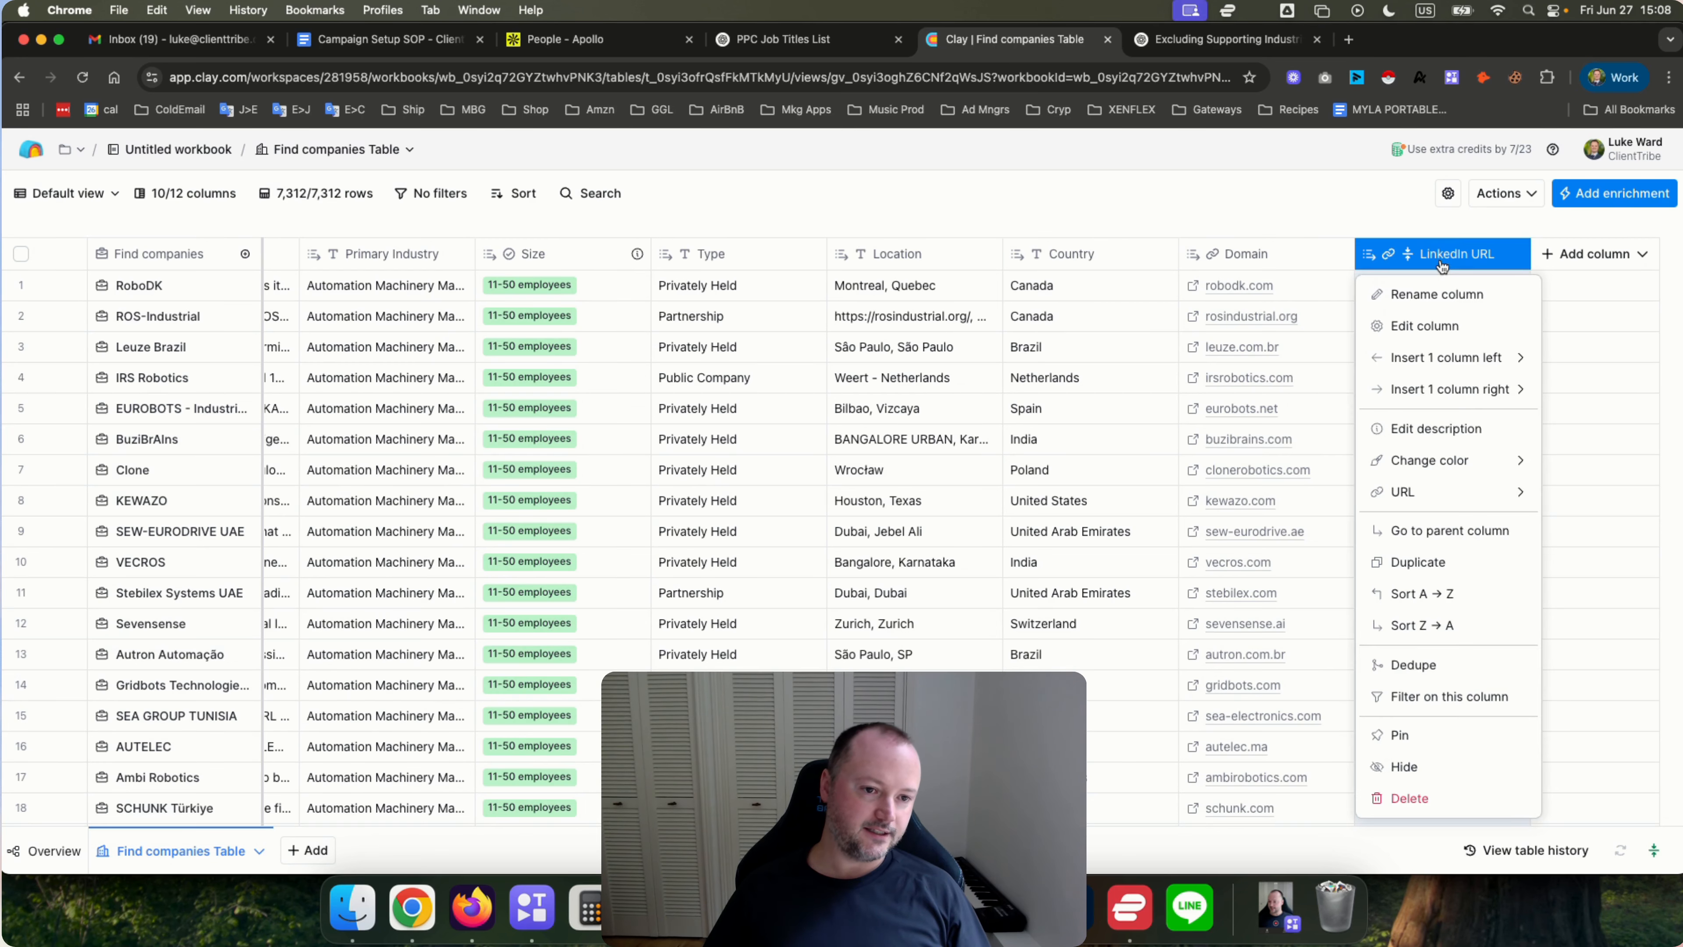
click(1421, 295)
click(1443, 254)
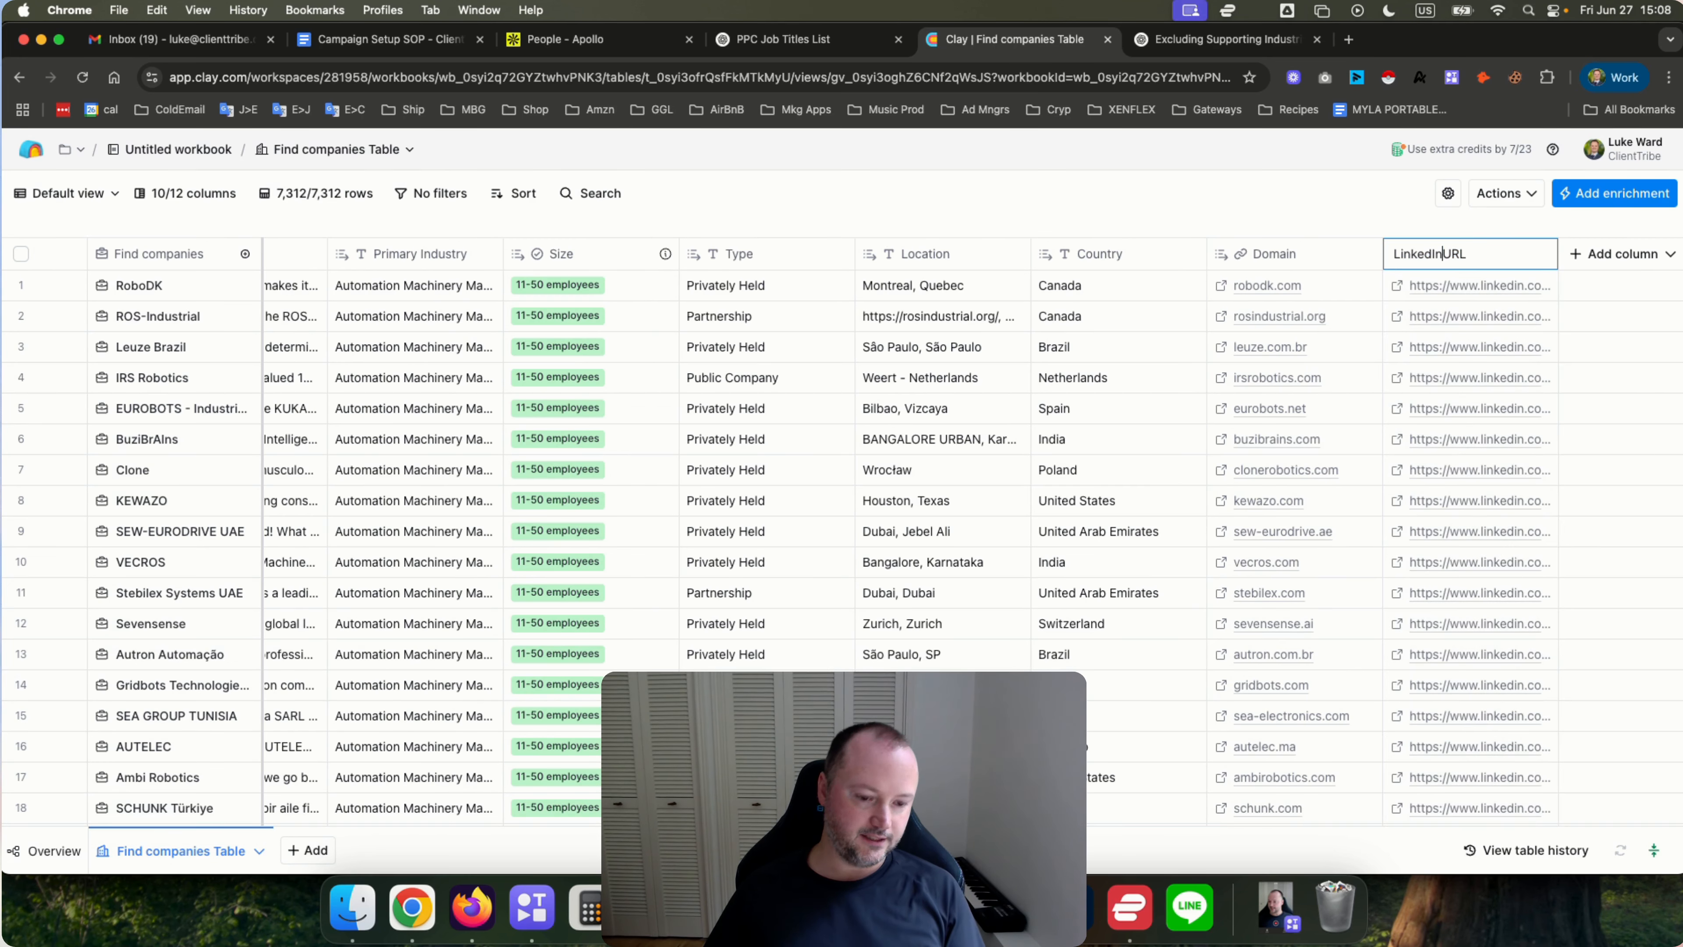
text(Company)
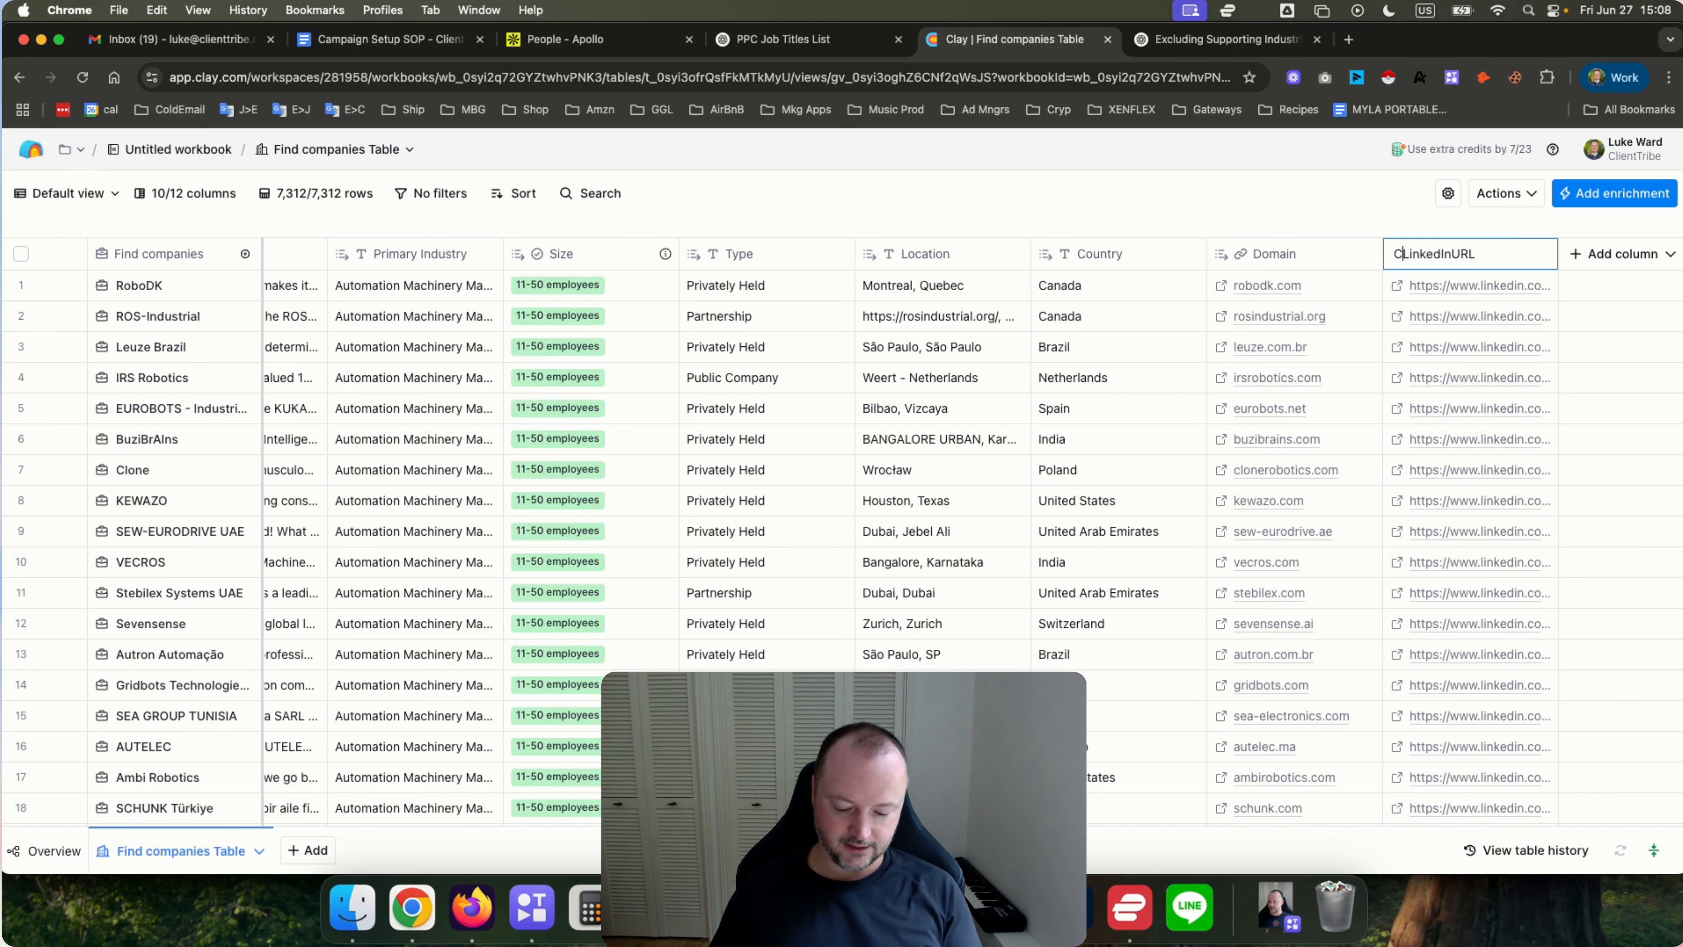
key(Return)
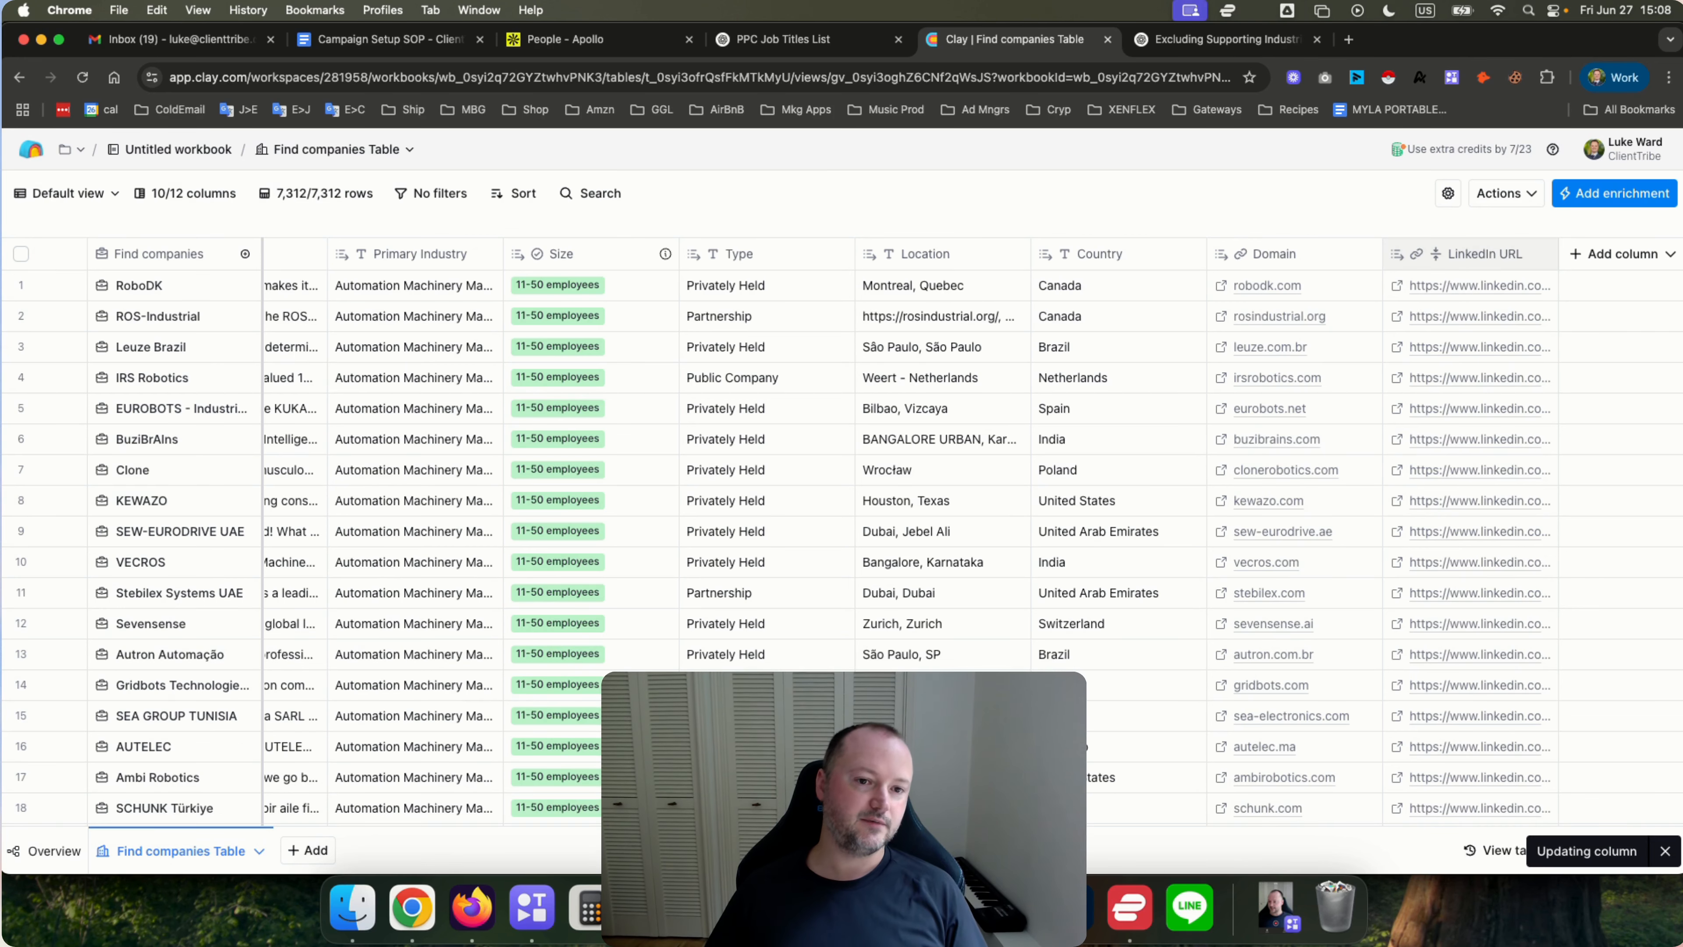
Rename the Country column to CompanyCountry.
click(1101, 255)
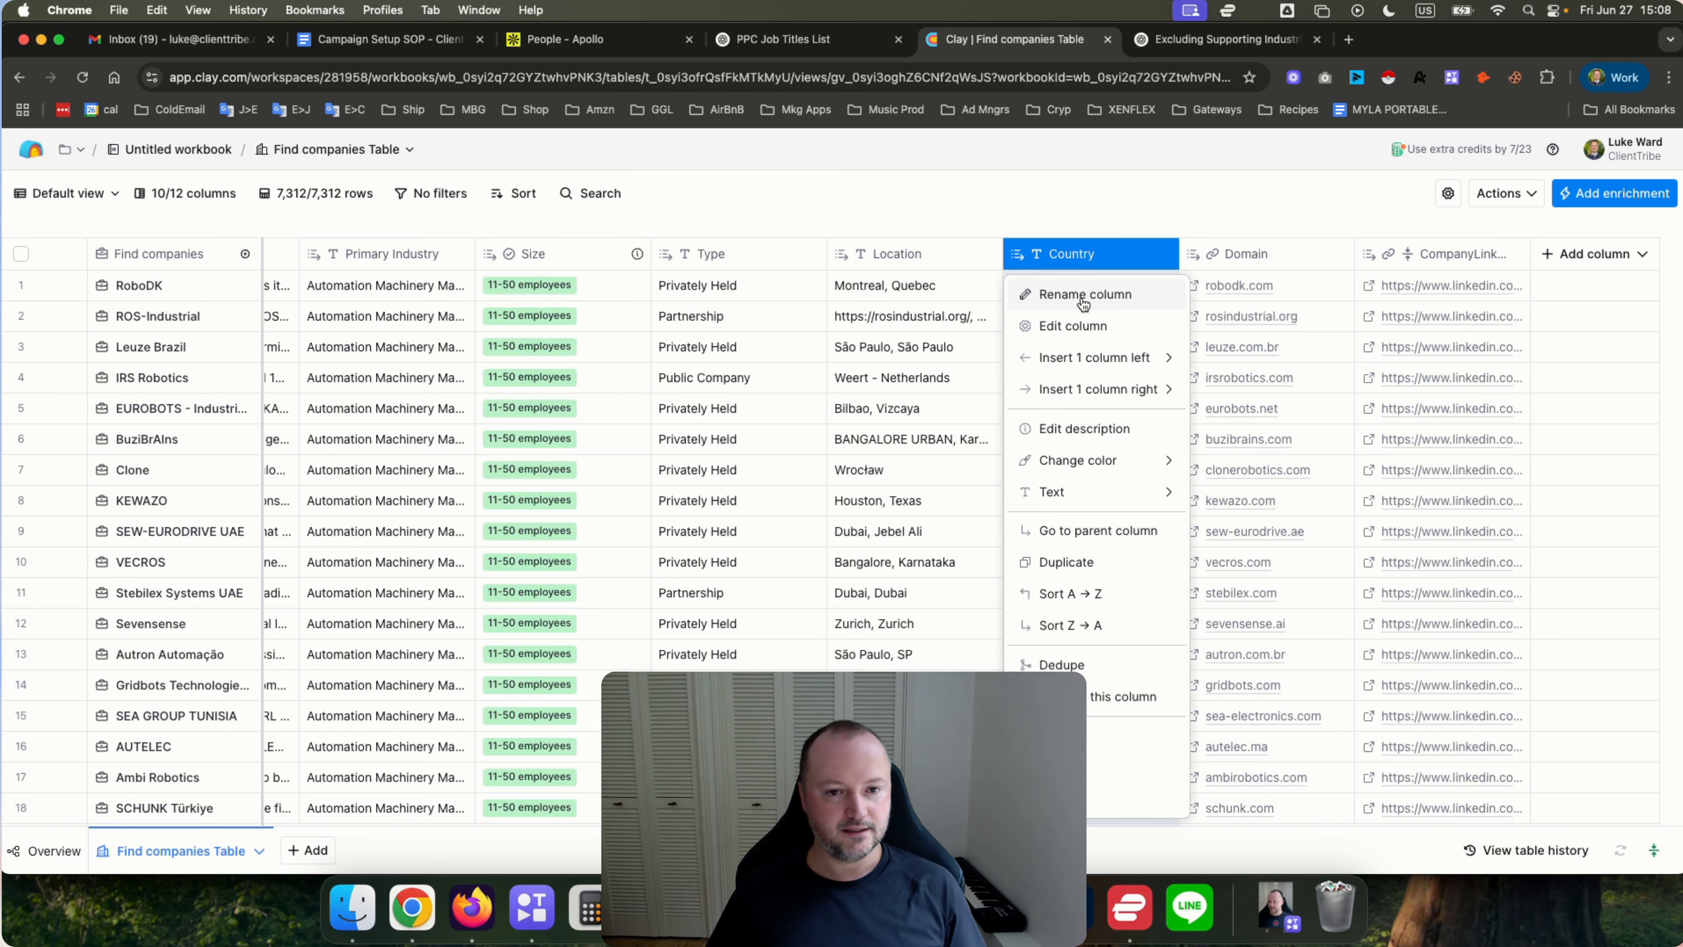
click(1082, 297)
text(Company)
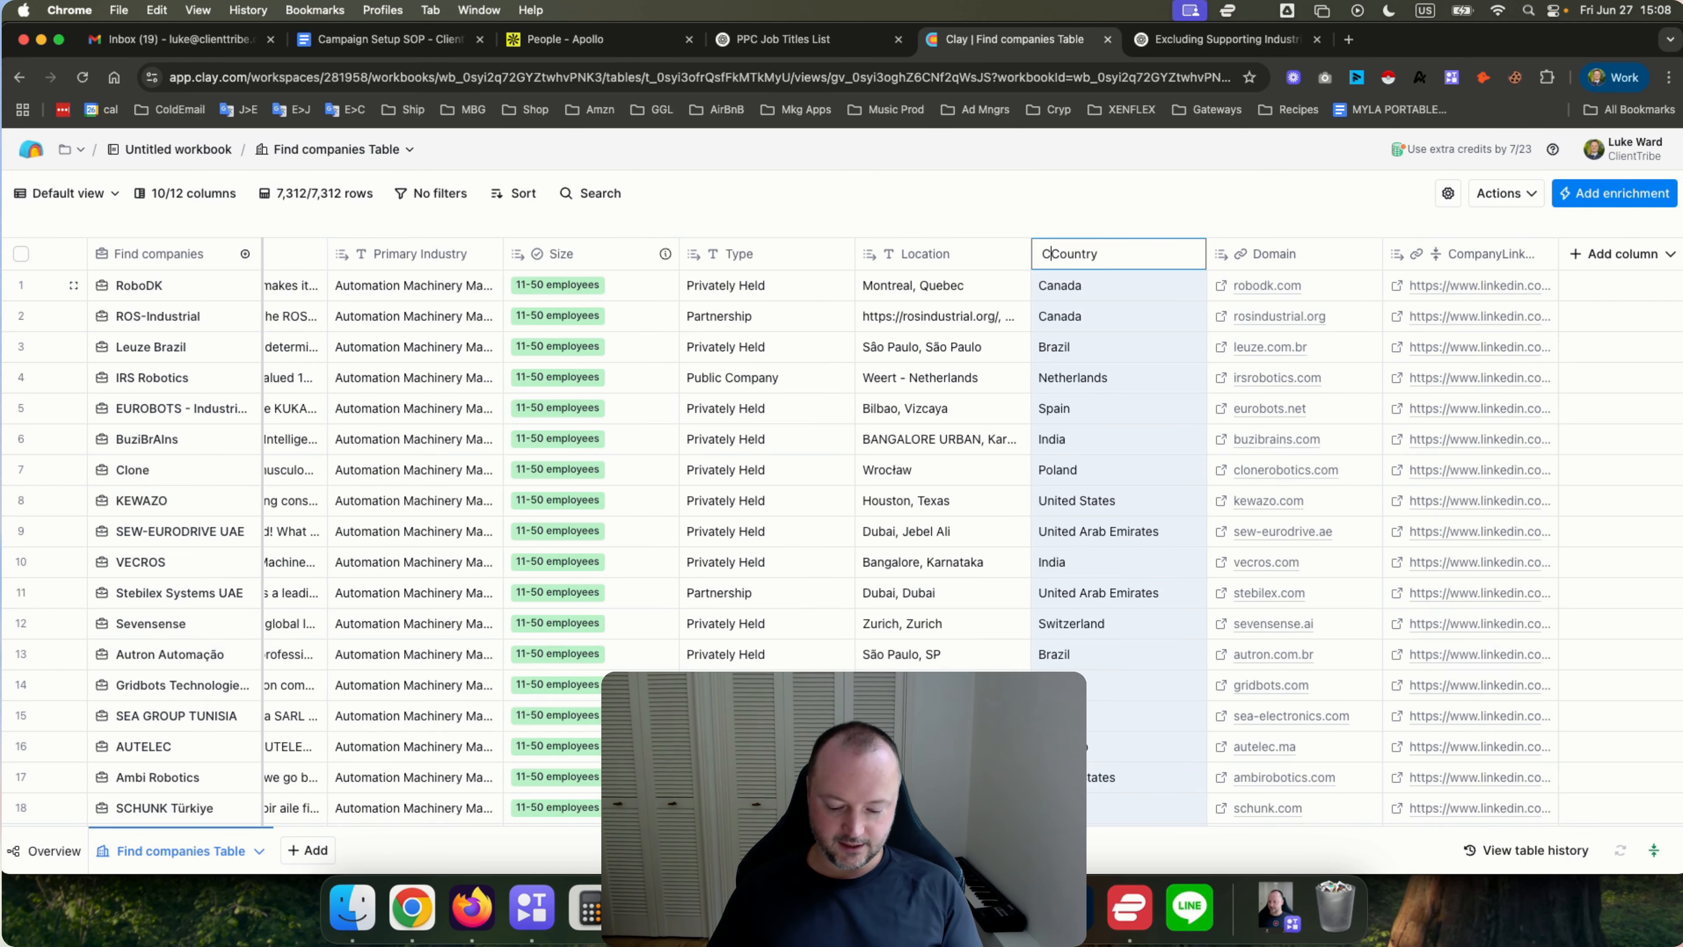
key(Return)
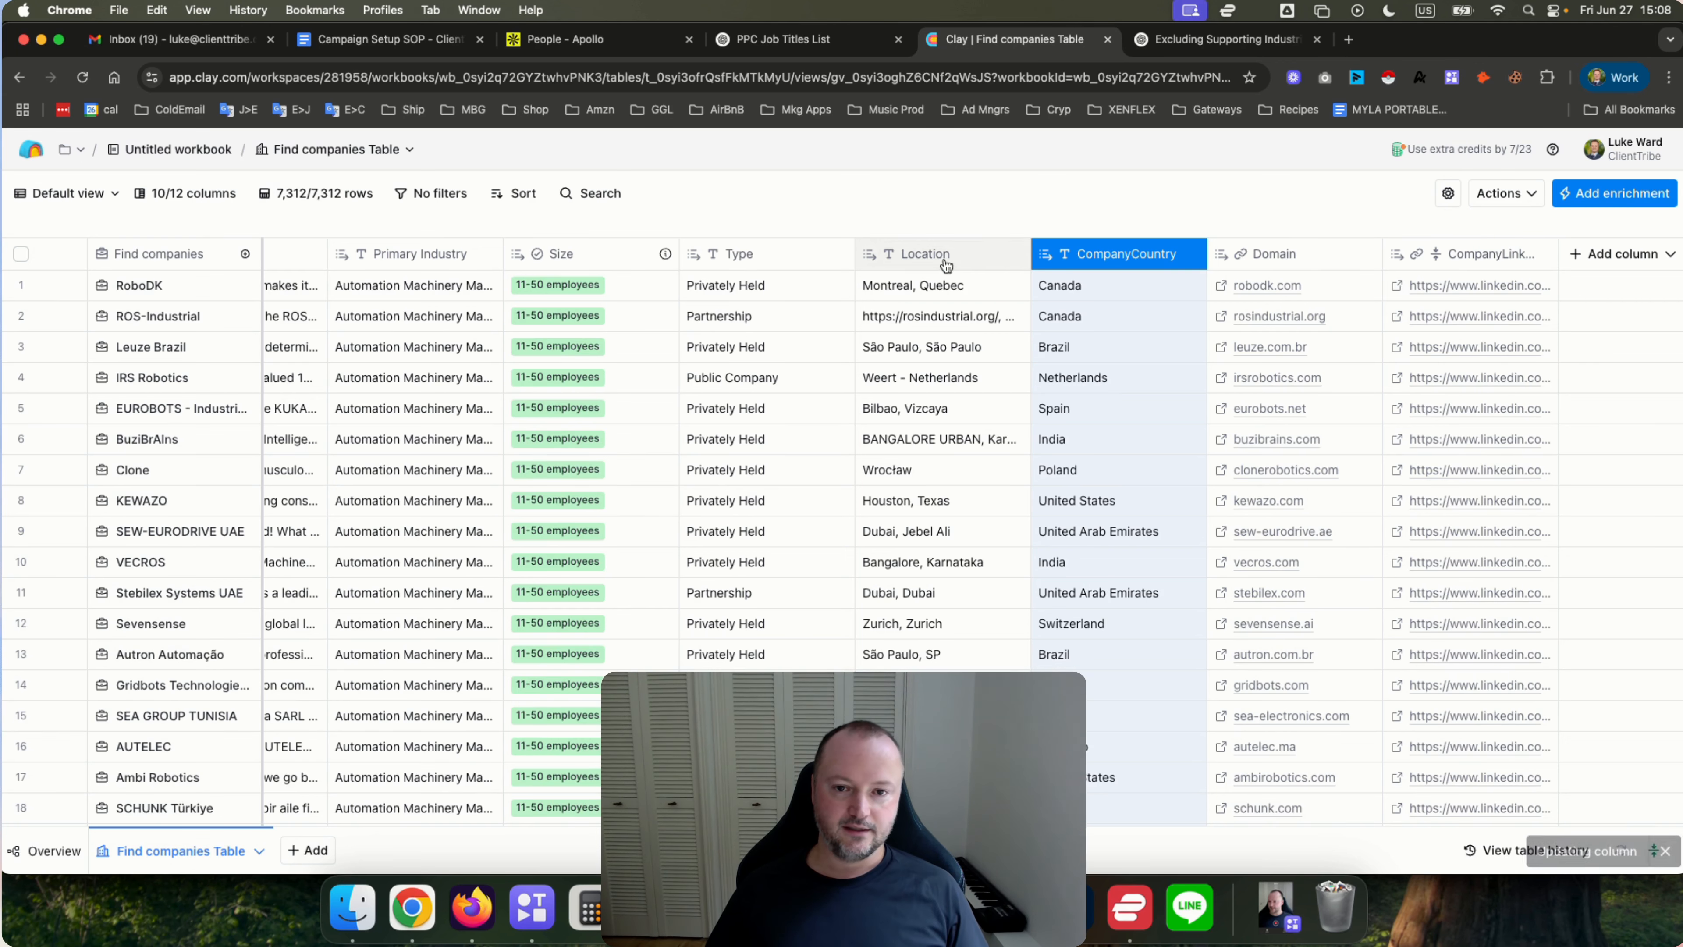
Rename the Location column to CompanyLocation and copy the Company prefix.
click(928, 257)
click(913, 300)
text(Company)
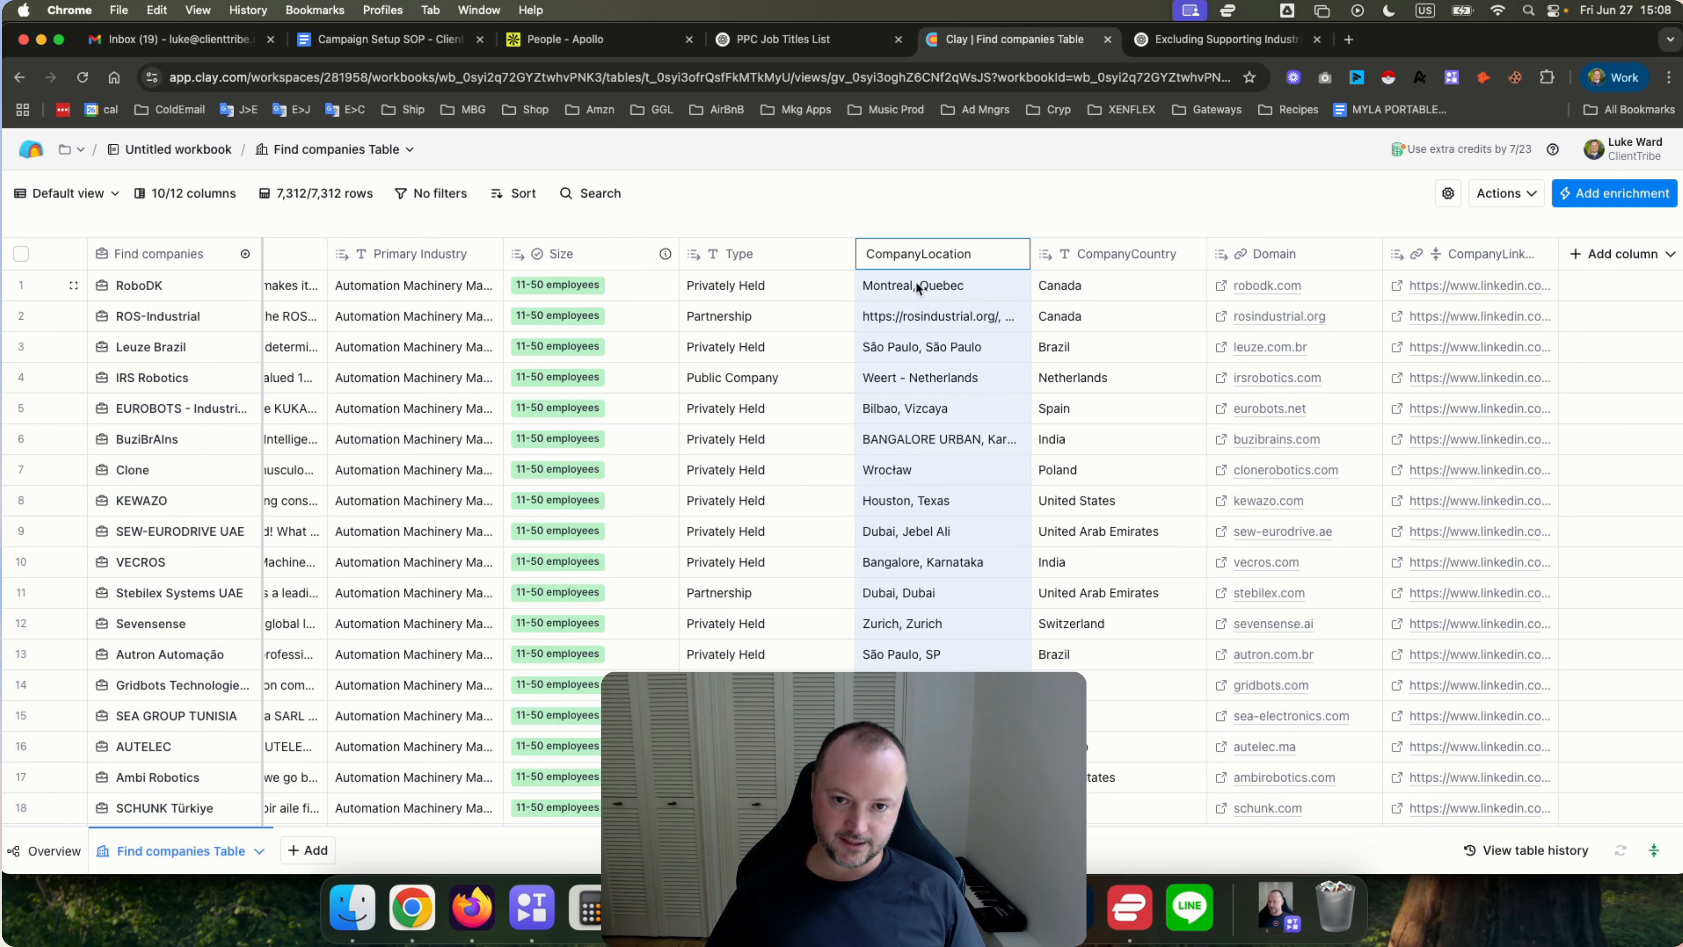
drag(919, 252, 855, 258)
key(super+c)
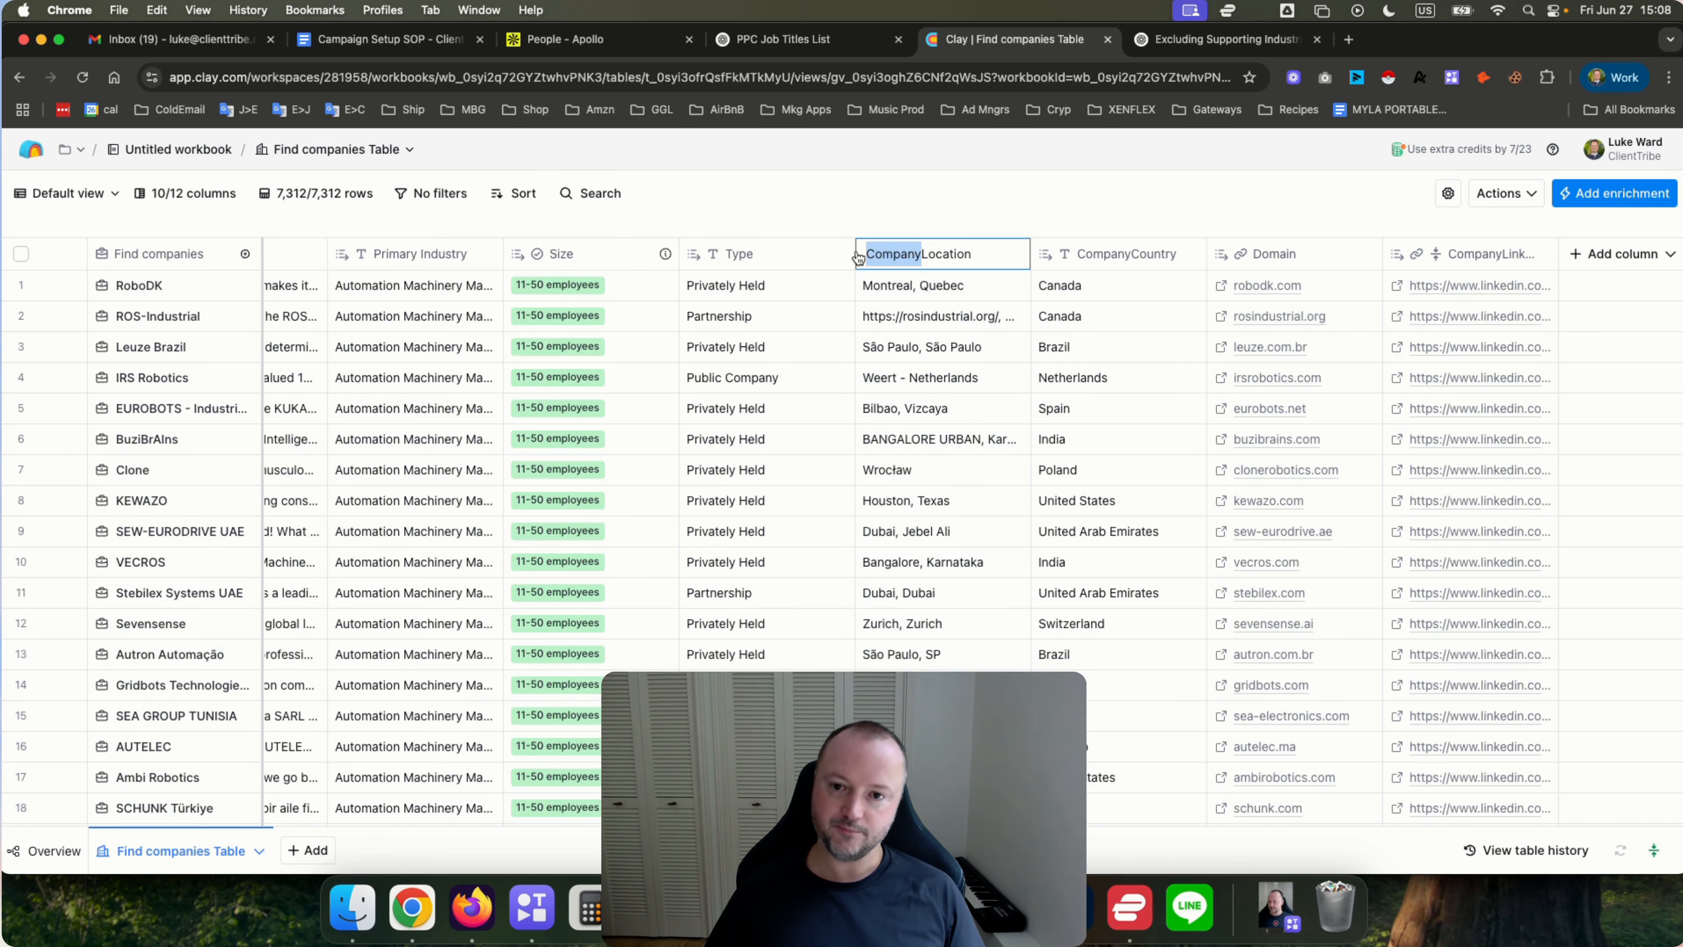
click(801, 222)
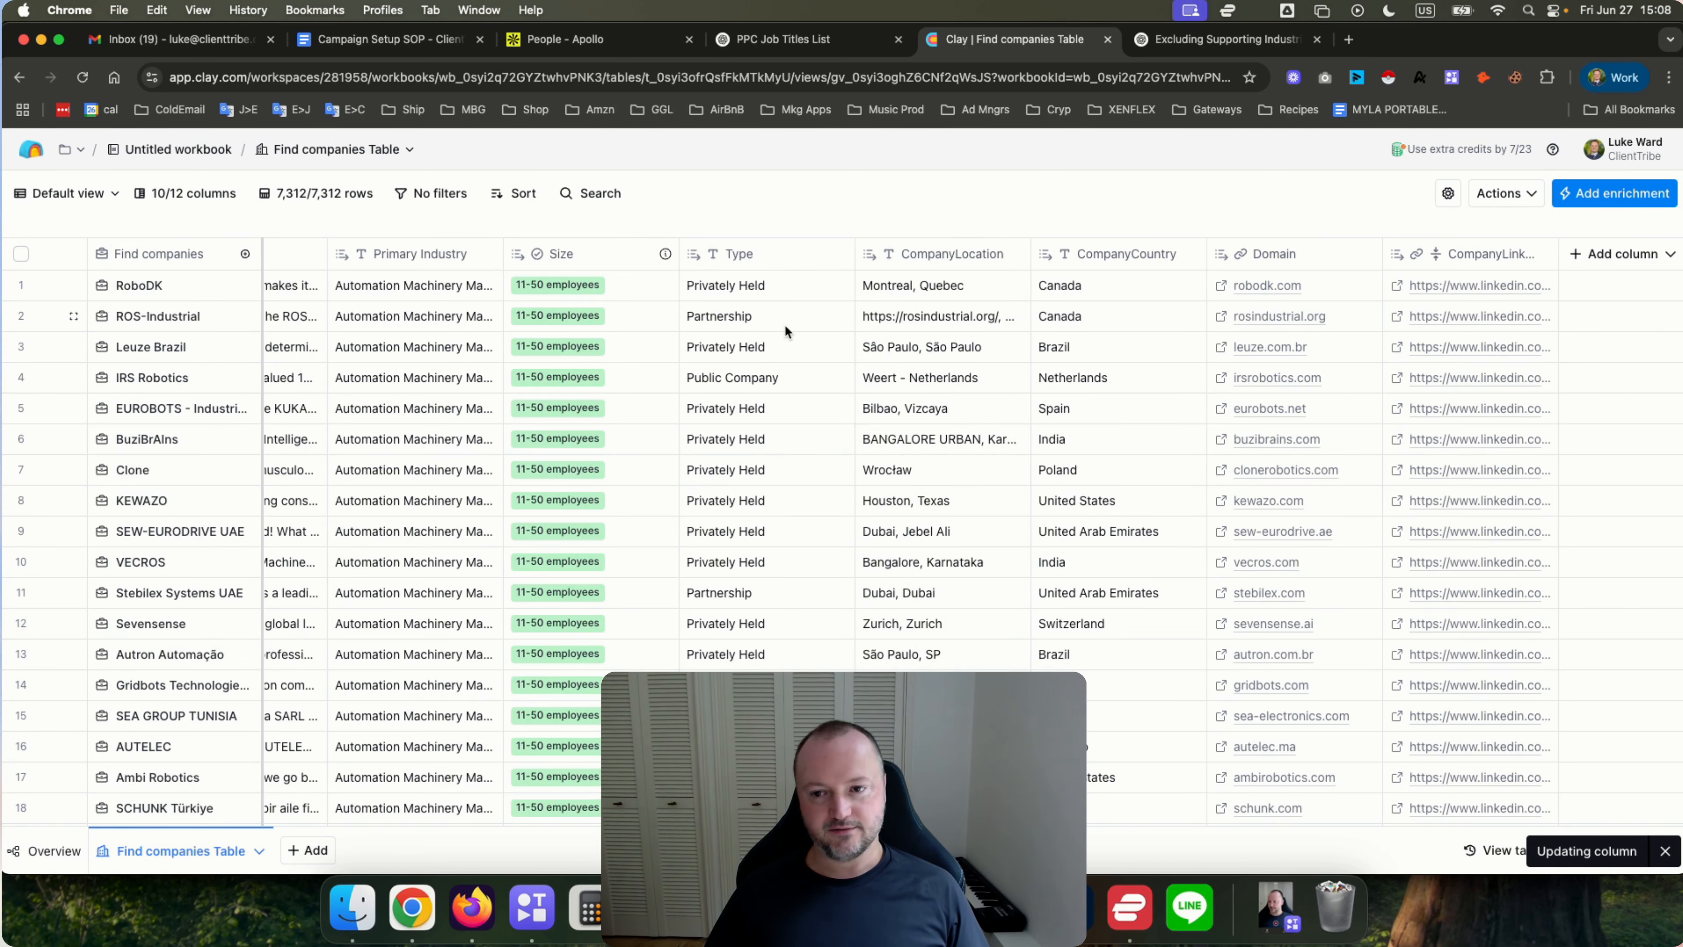
Rename the Description column to CompanyDescription.
scroll(784, 324, left, 5)
scroll(775, 320, left, 1)
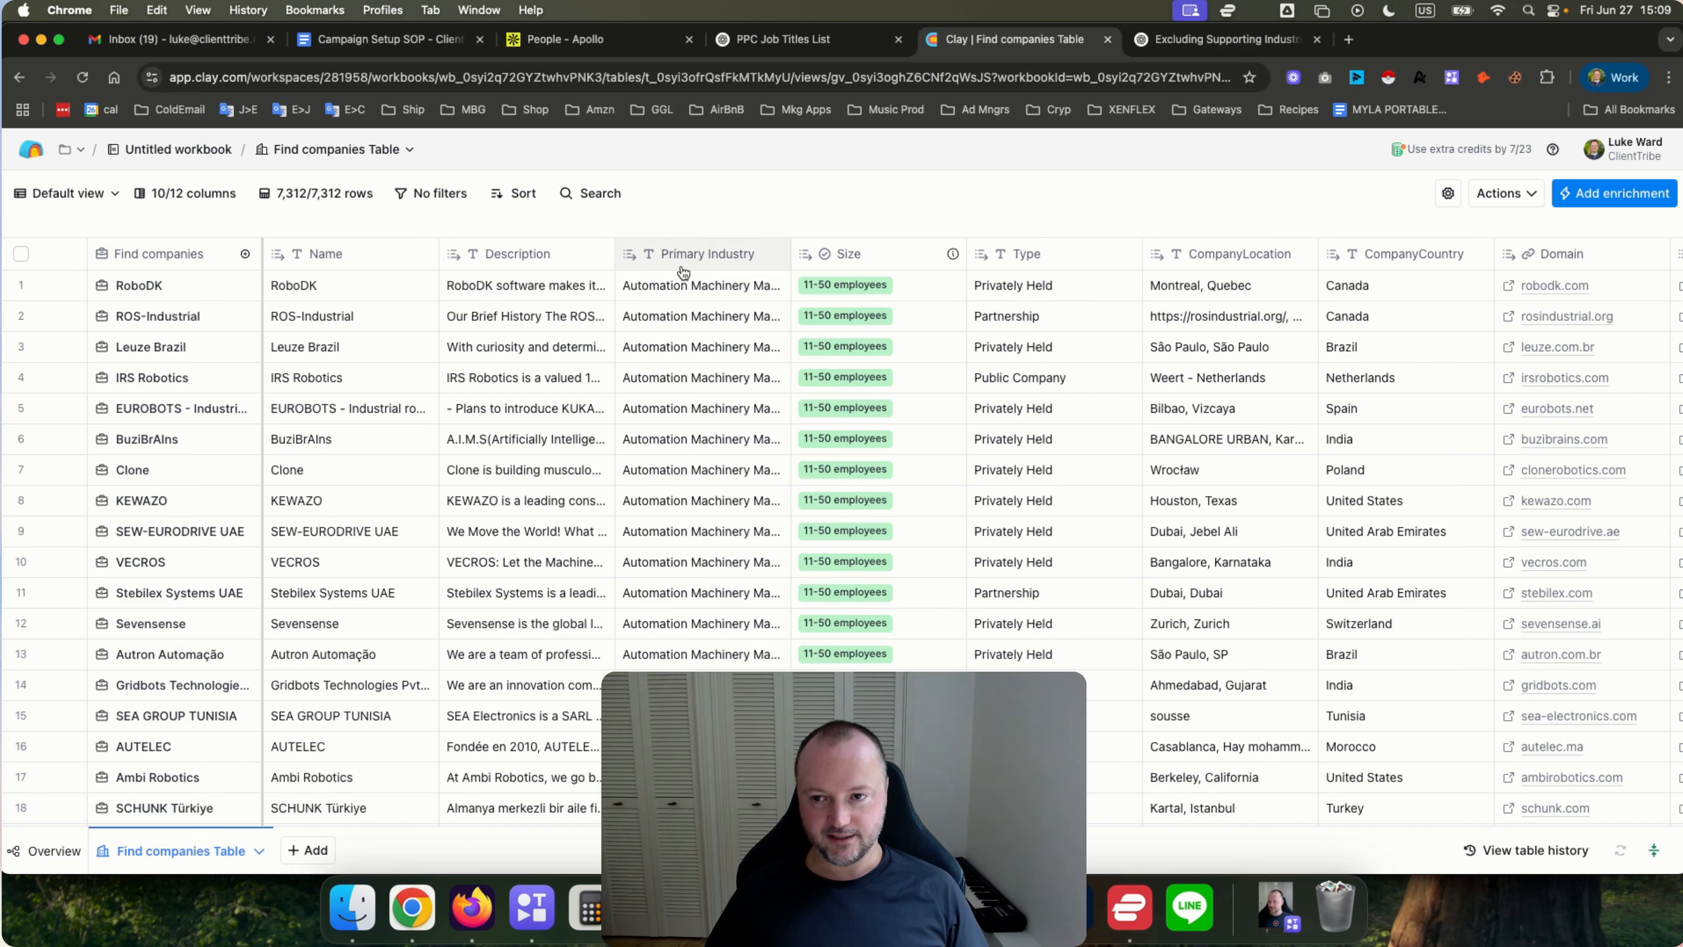
click(508, 262)
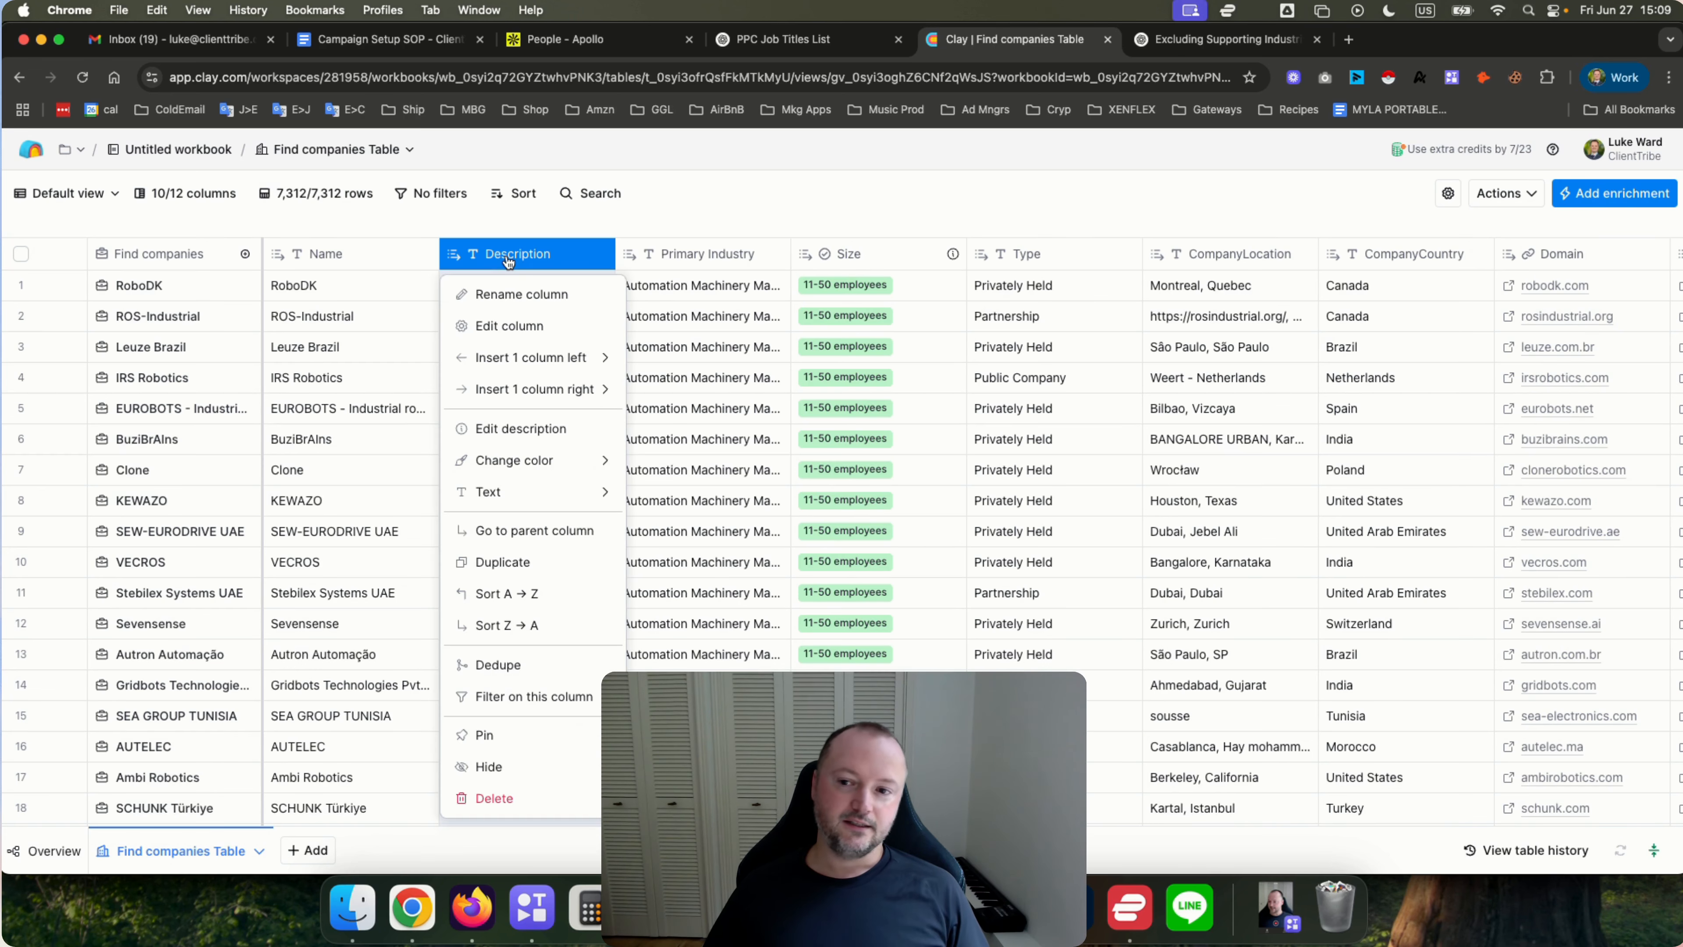
click(521, 290)
text(Company)
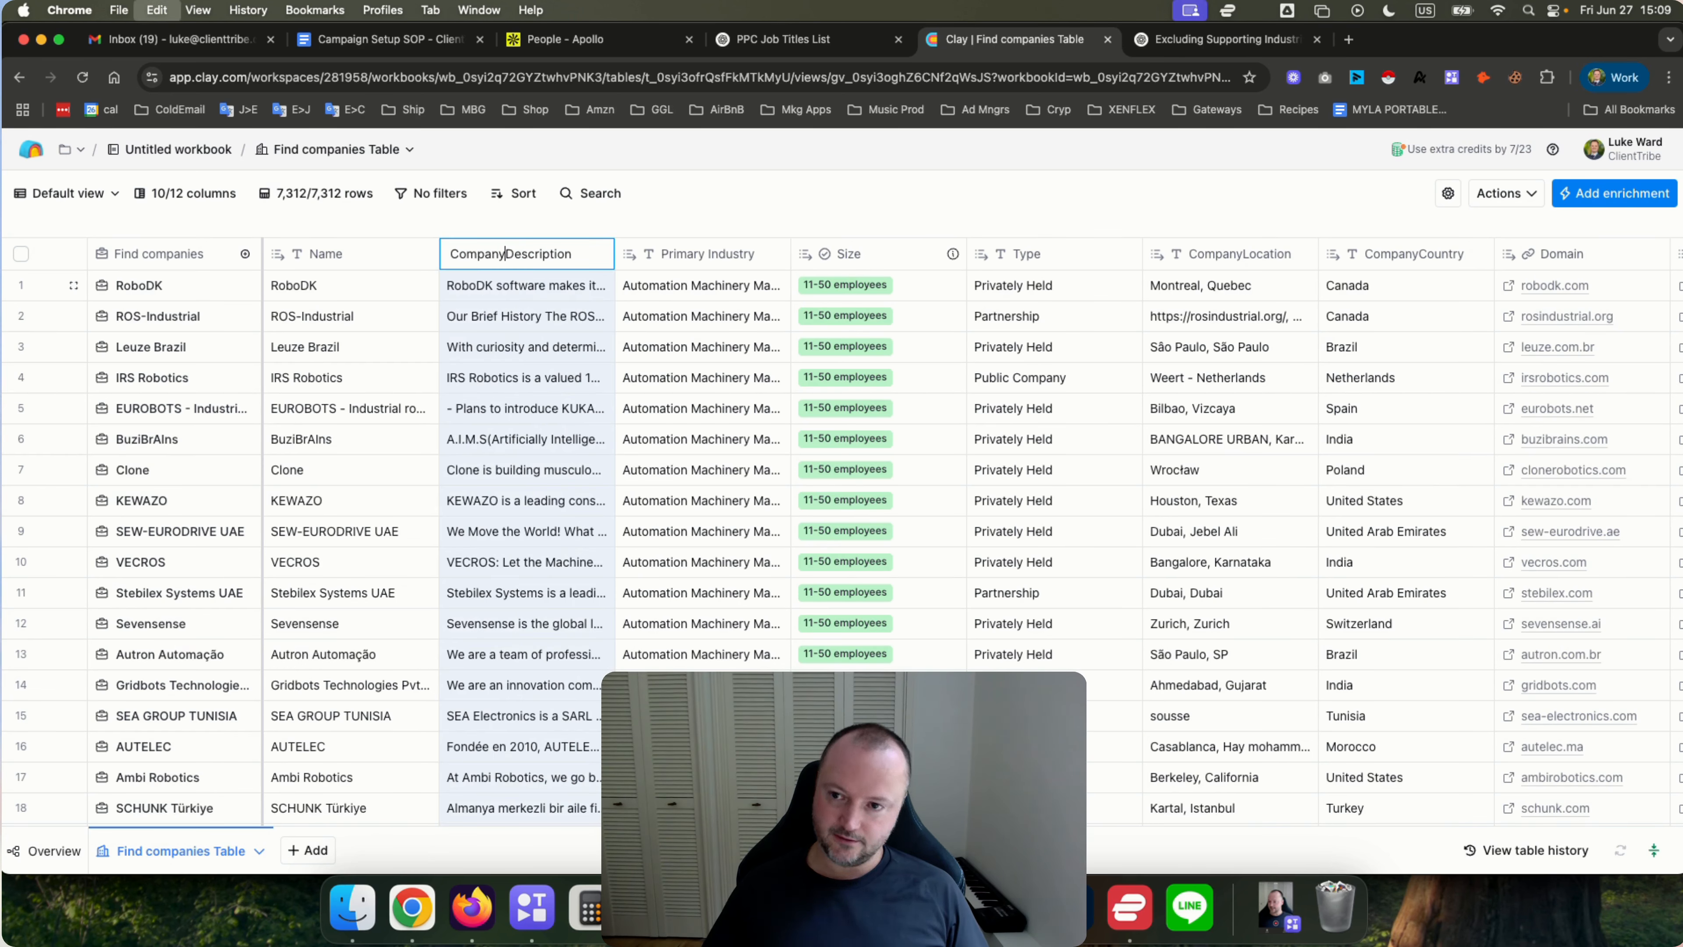
key(Return)
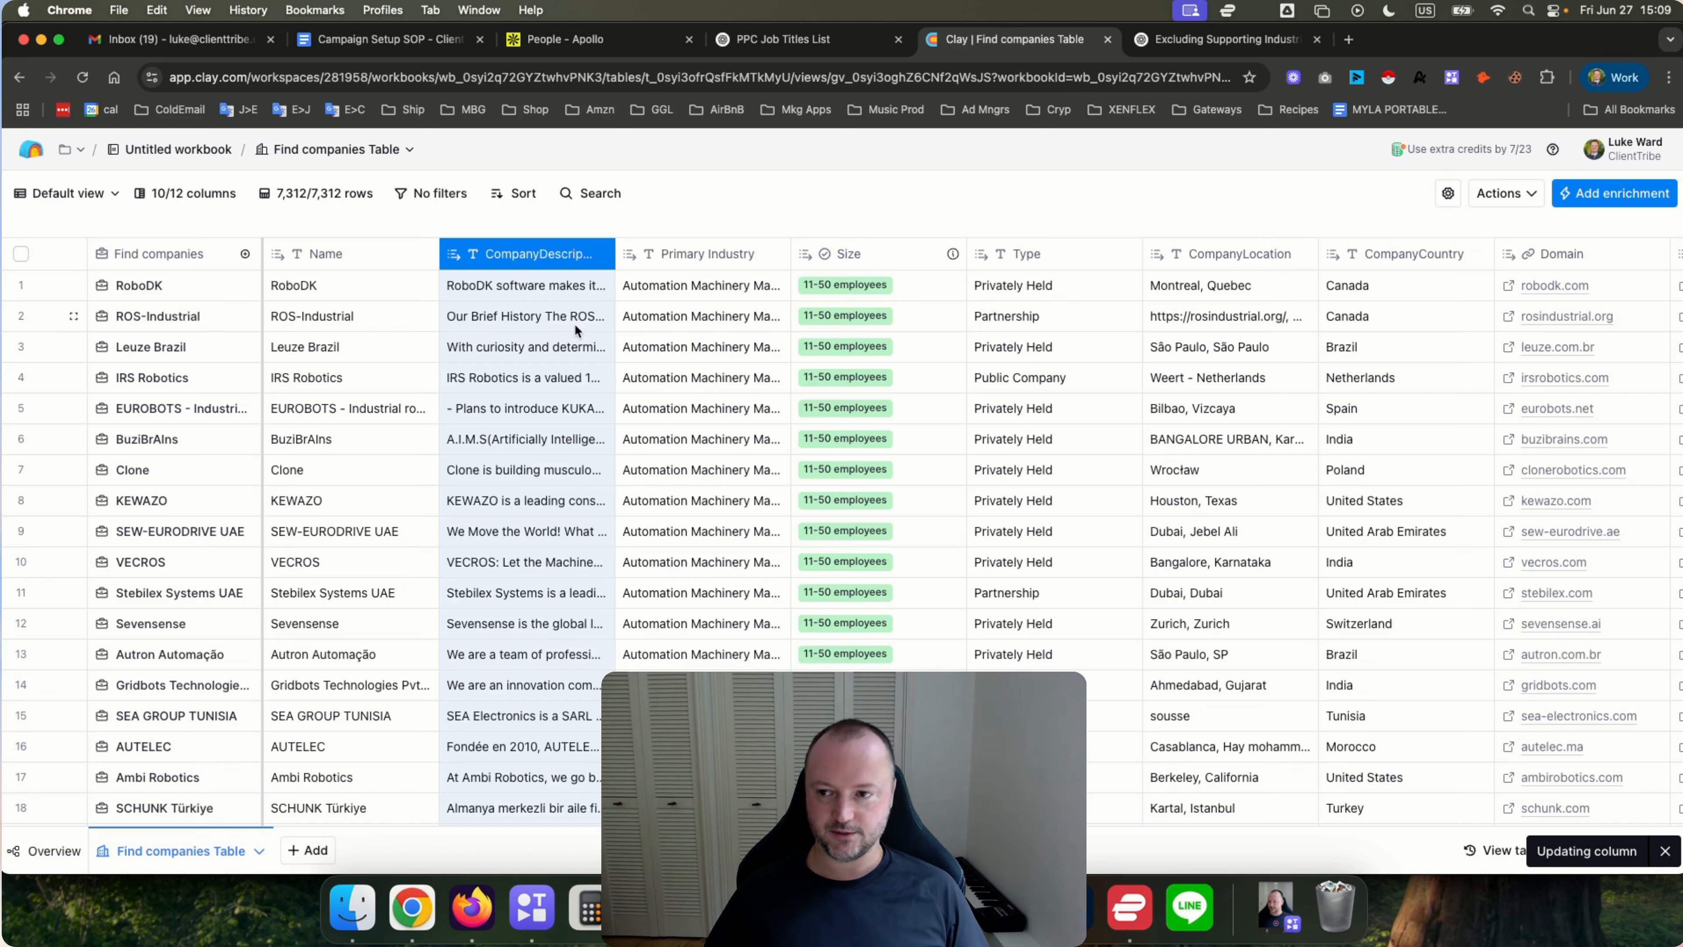
Rename the Name column to CompanyName.
click(357, 256)
click(335, 286)
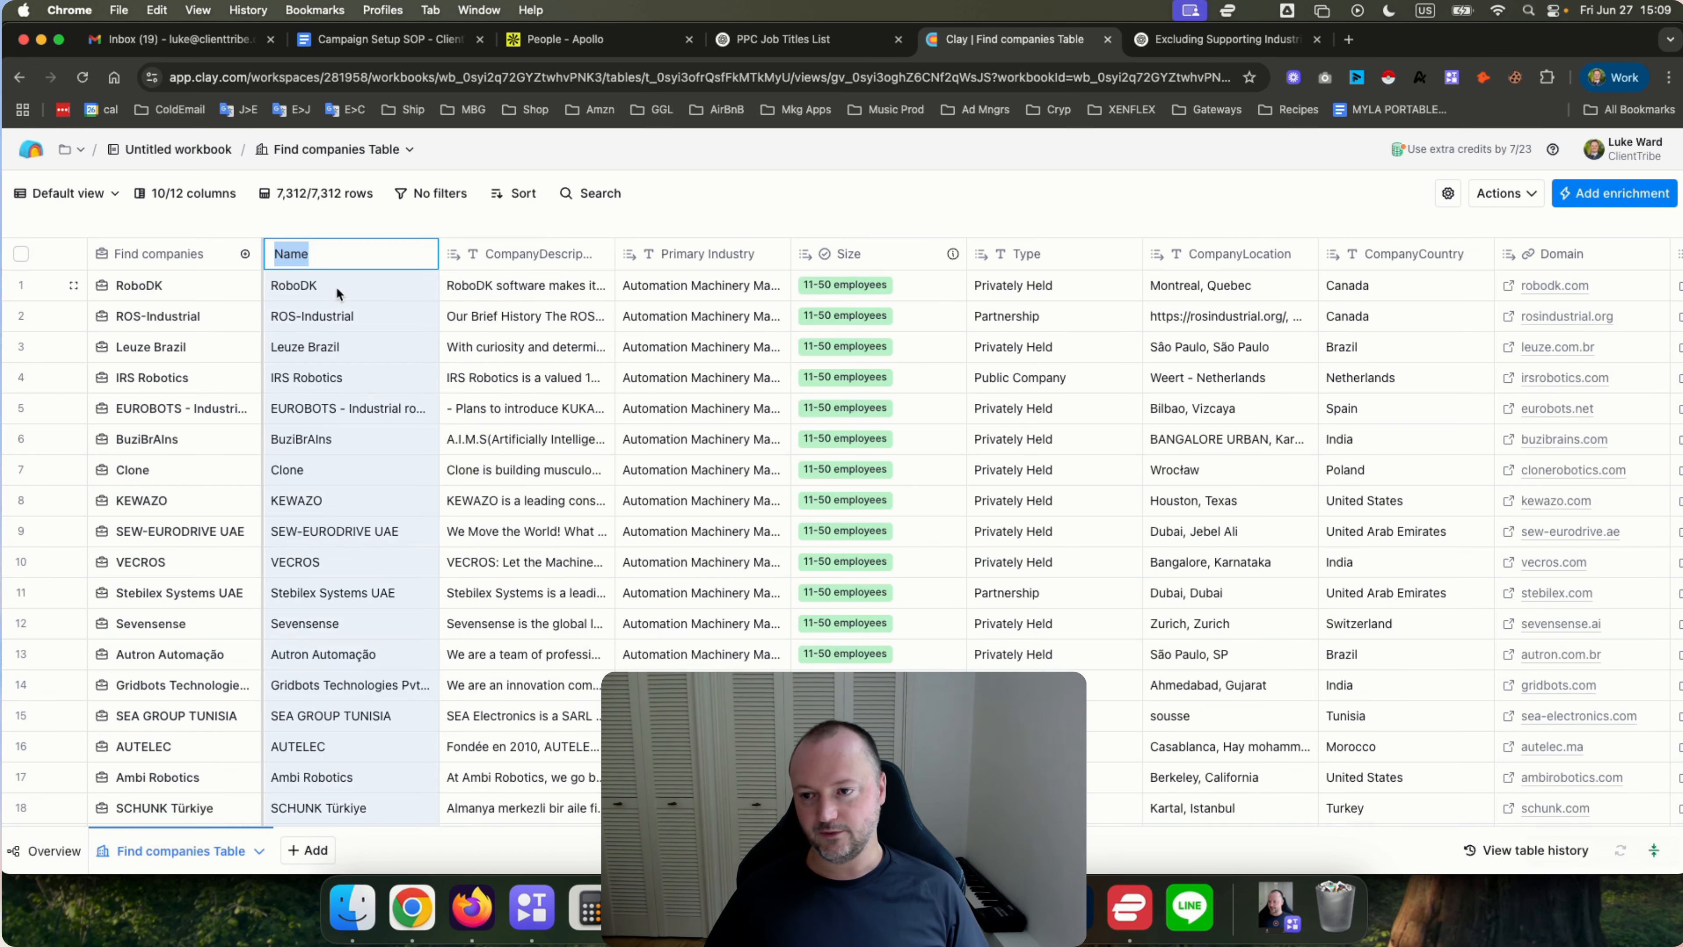
key(Return)
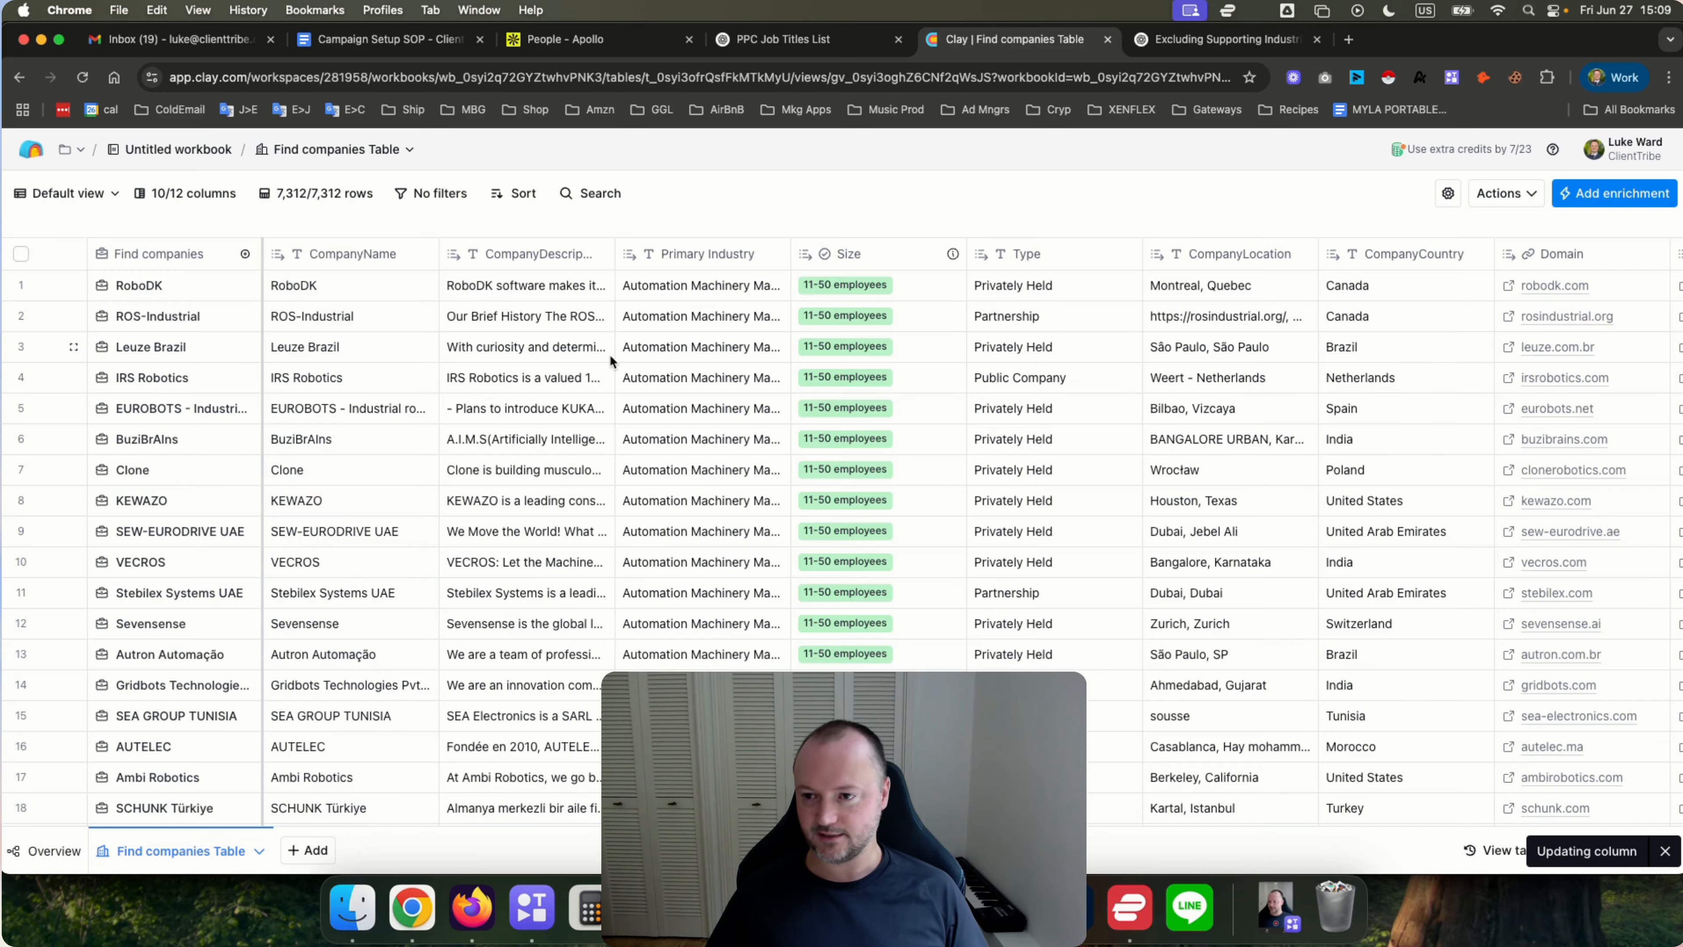
scroll(609, 354, right, 3)
scroll(609, 354, left, 3)
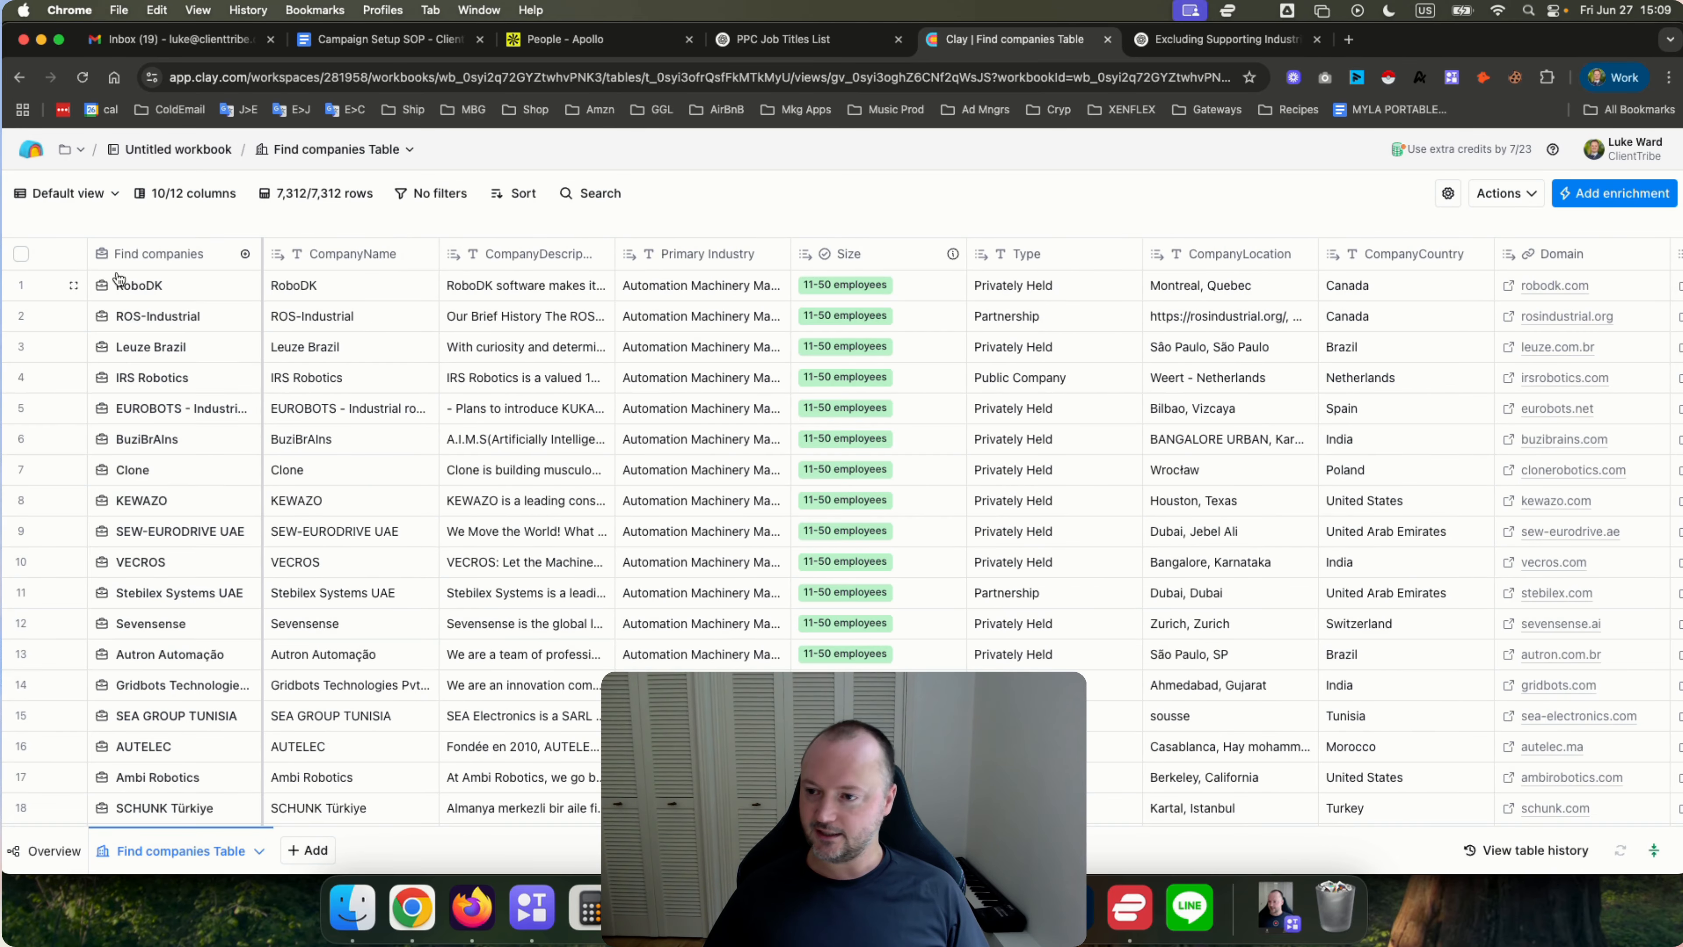
Open the cell details of the first company row and review its fields, including Industries, then close the panel.
click(130, 288)
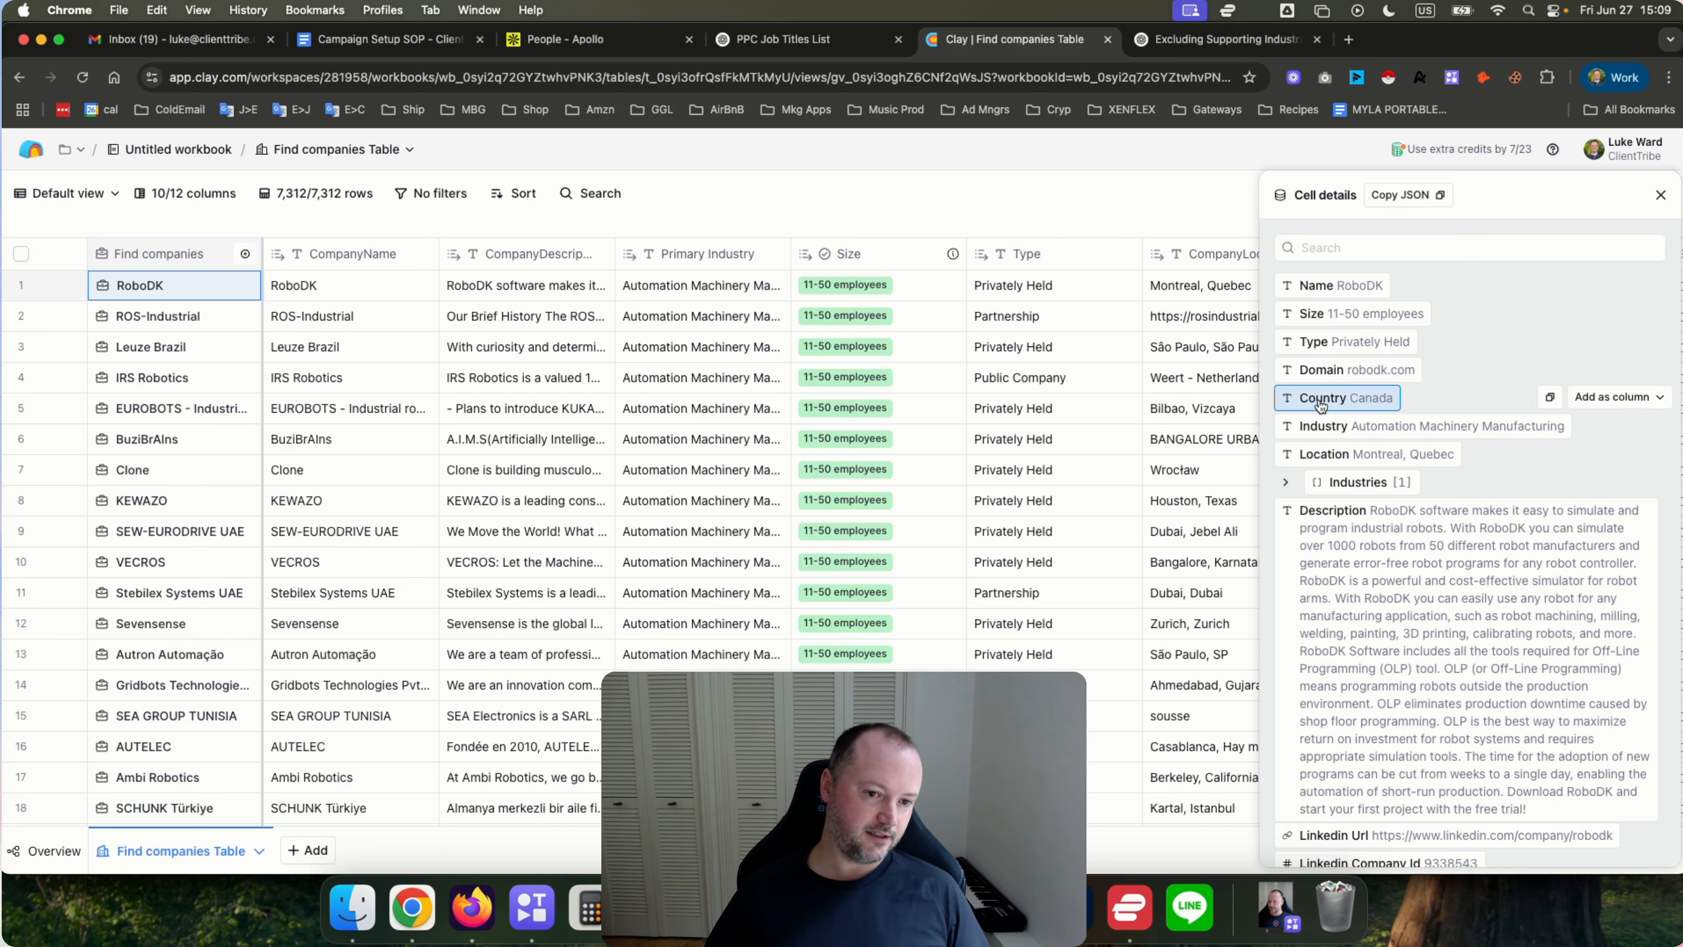
click(1285, 482)
click(1286, 483)
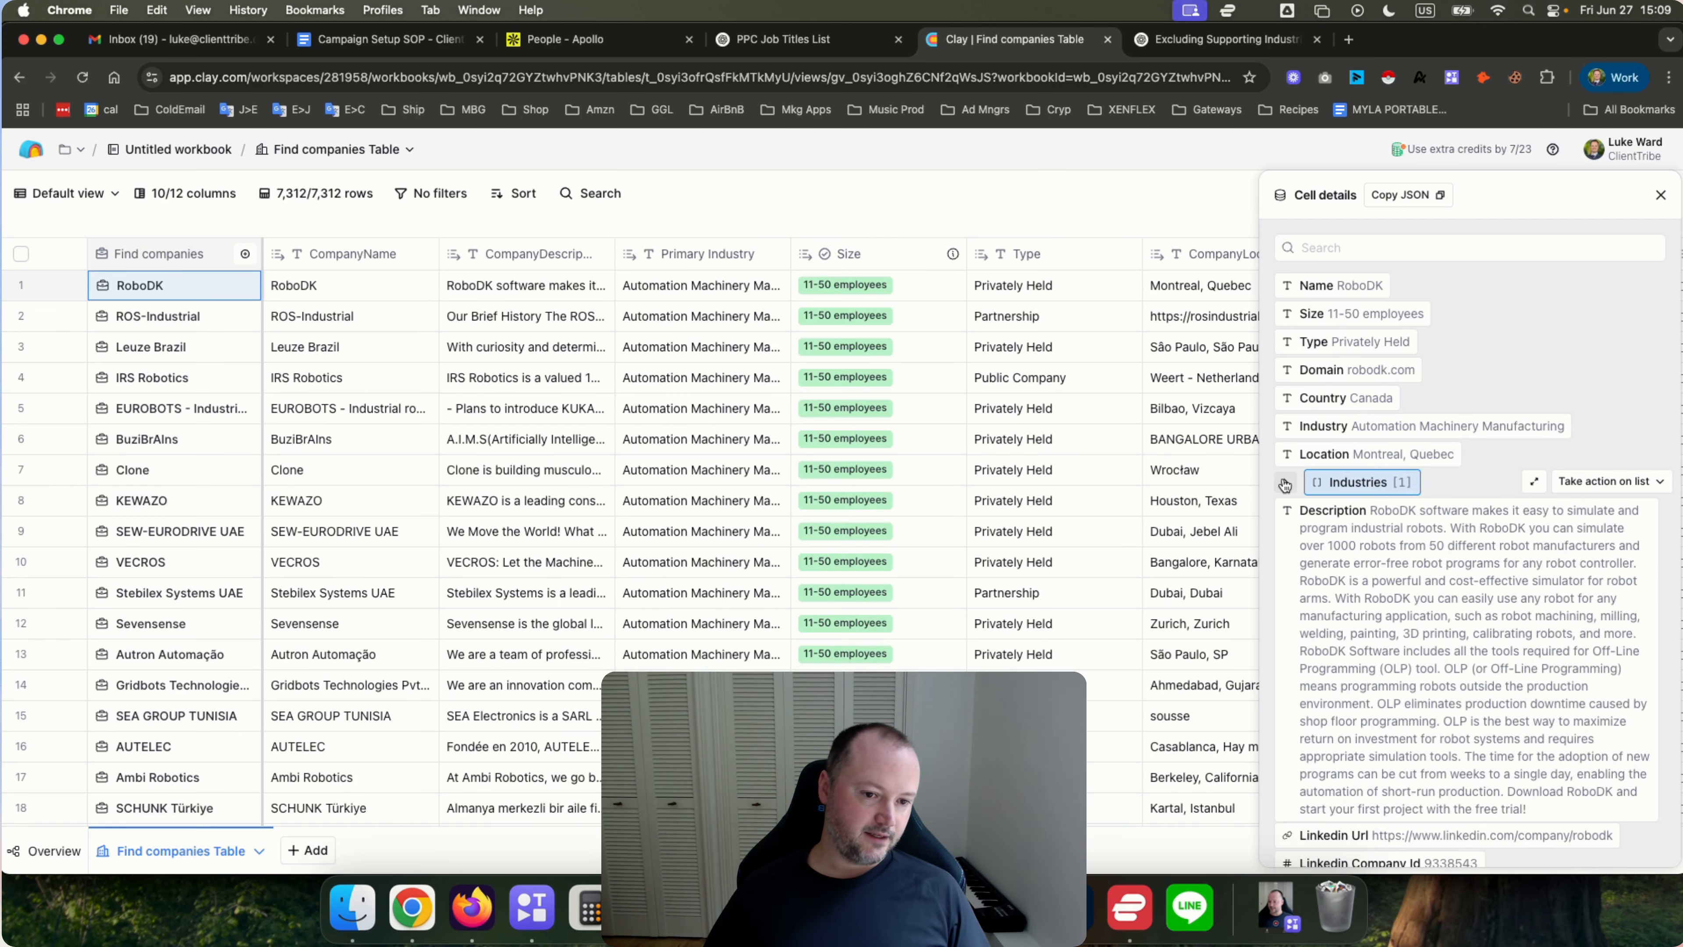
scroll(1312, 563, down, 1)
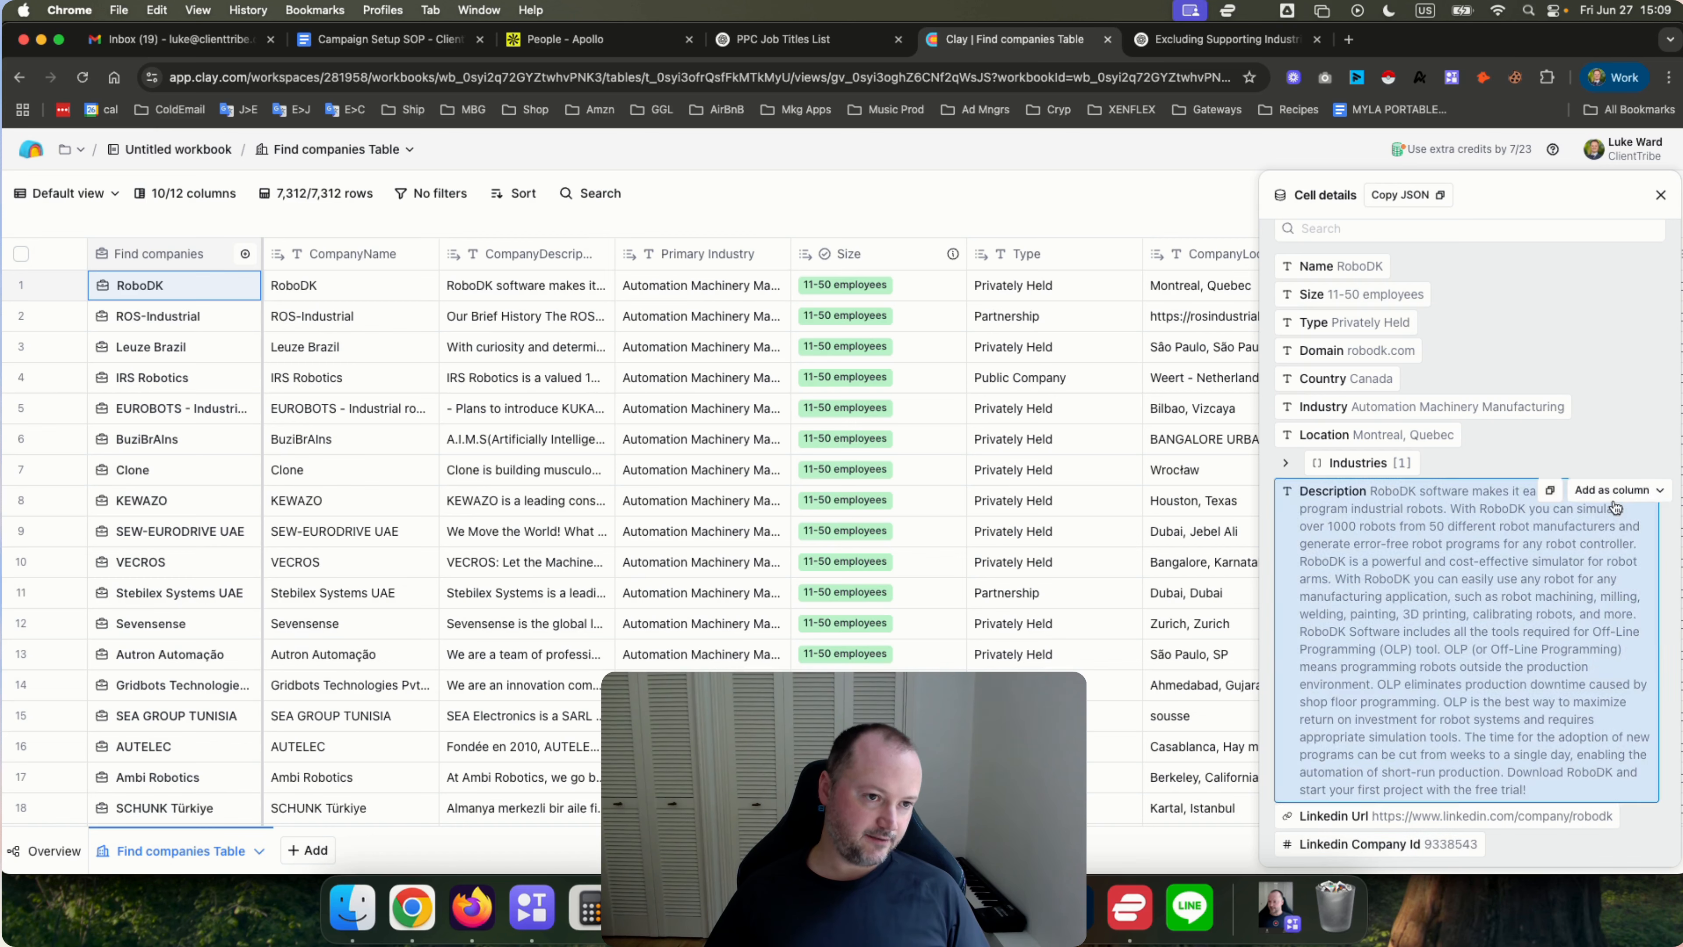
click(1661, 194)
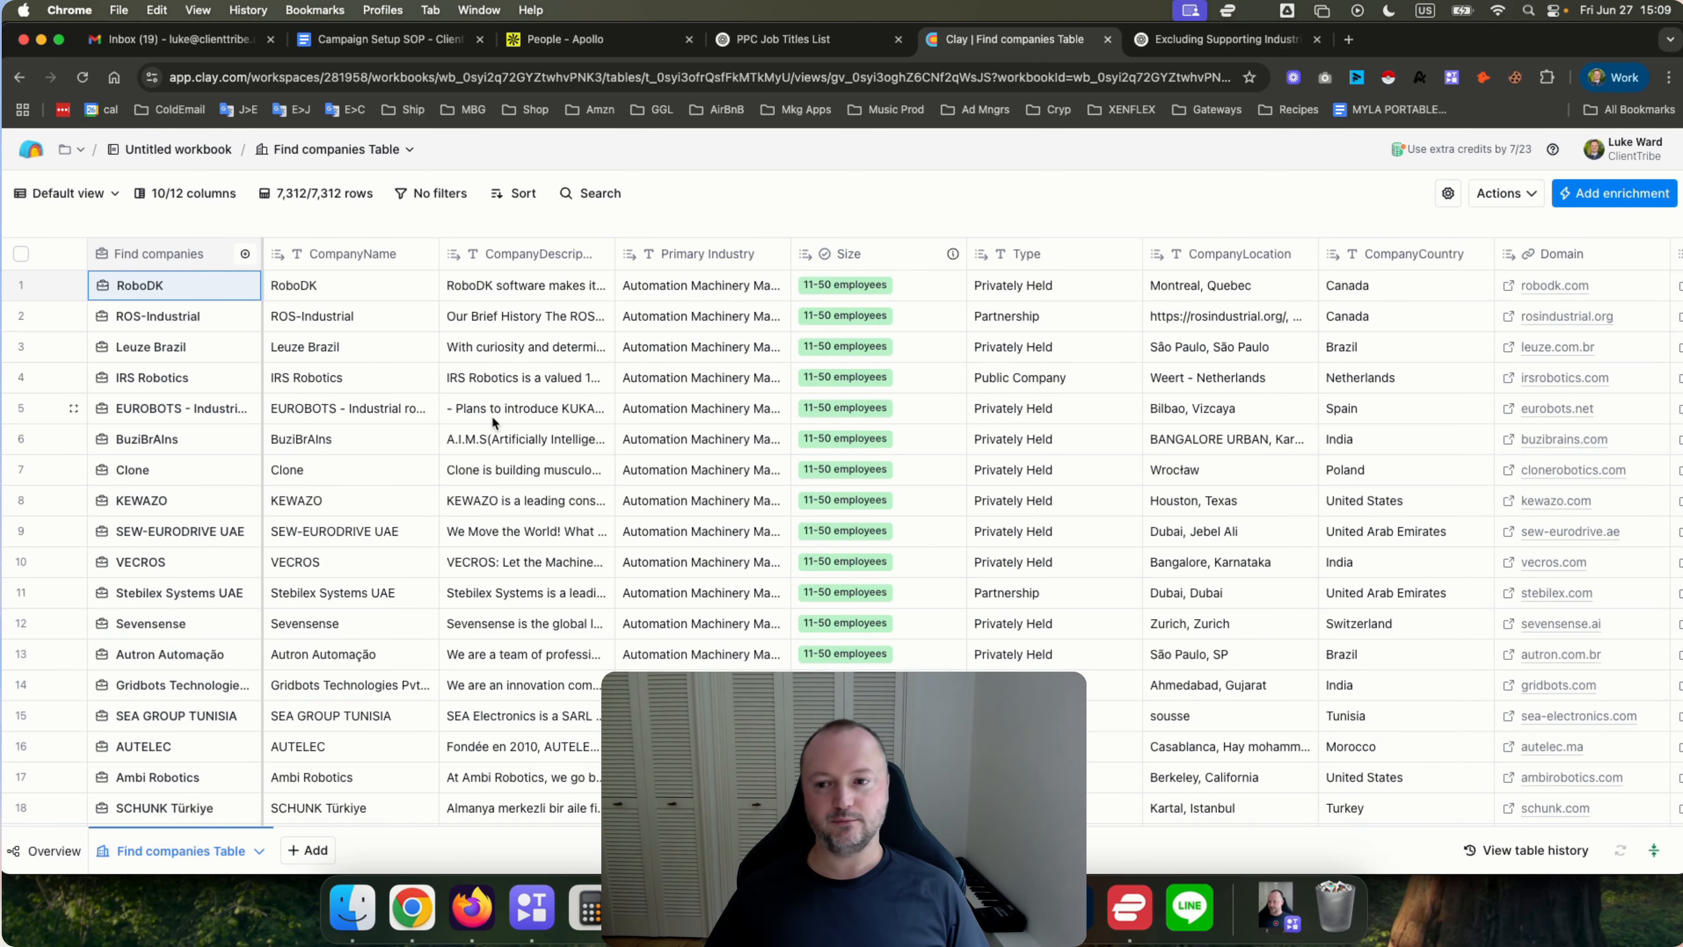
Start renaming the Find companies Table from its table menu.
scroll(500, 422, right, 5)
scroll(500, 422, left, 5)
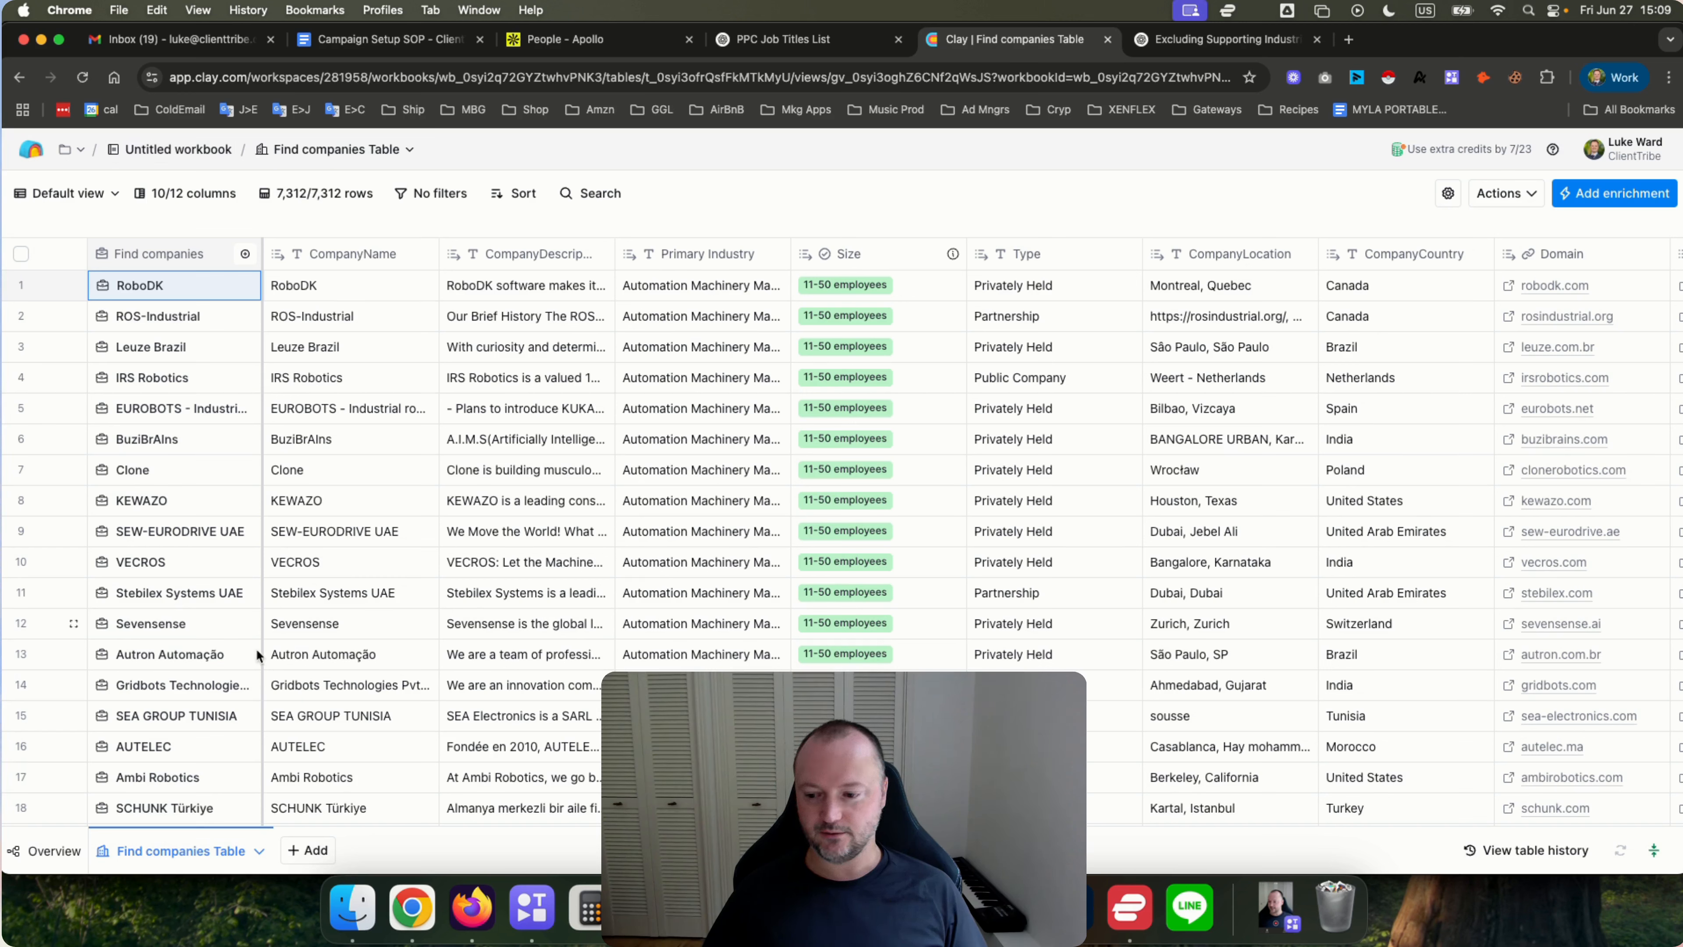
click(259, 851)
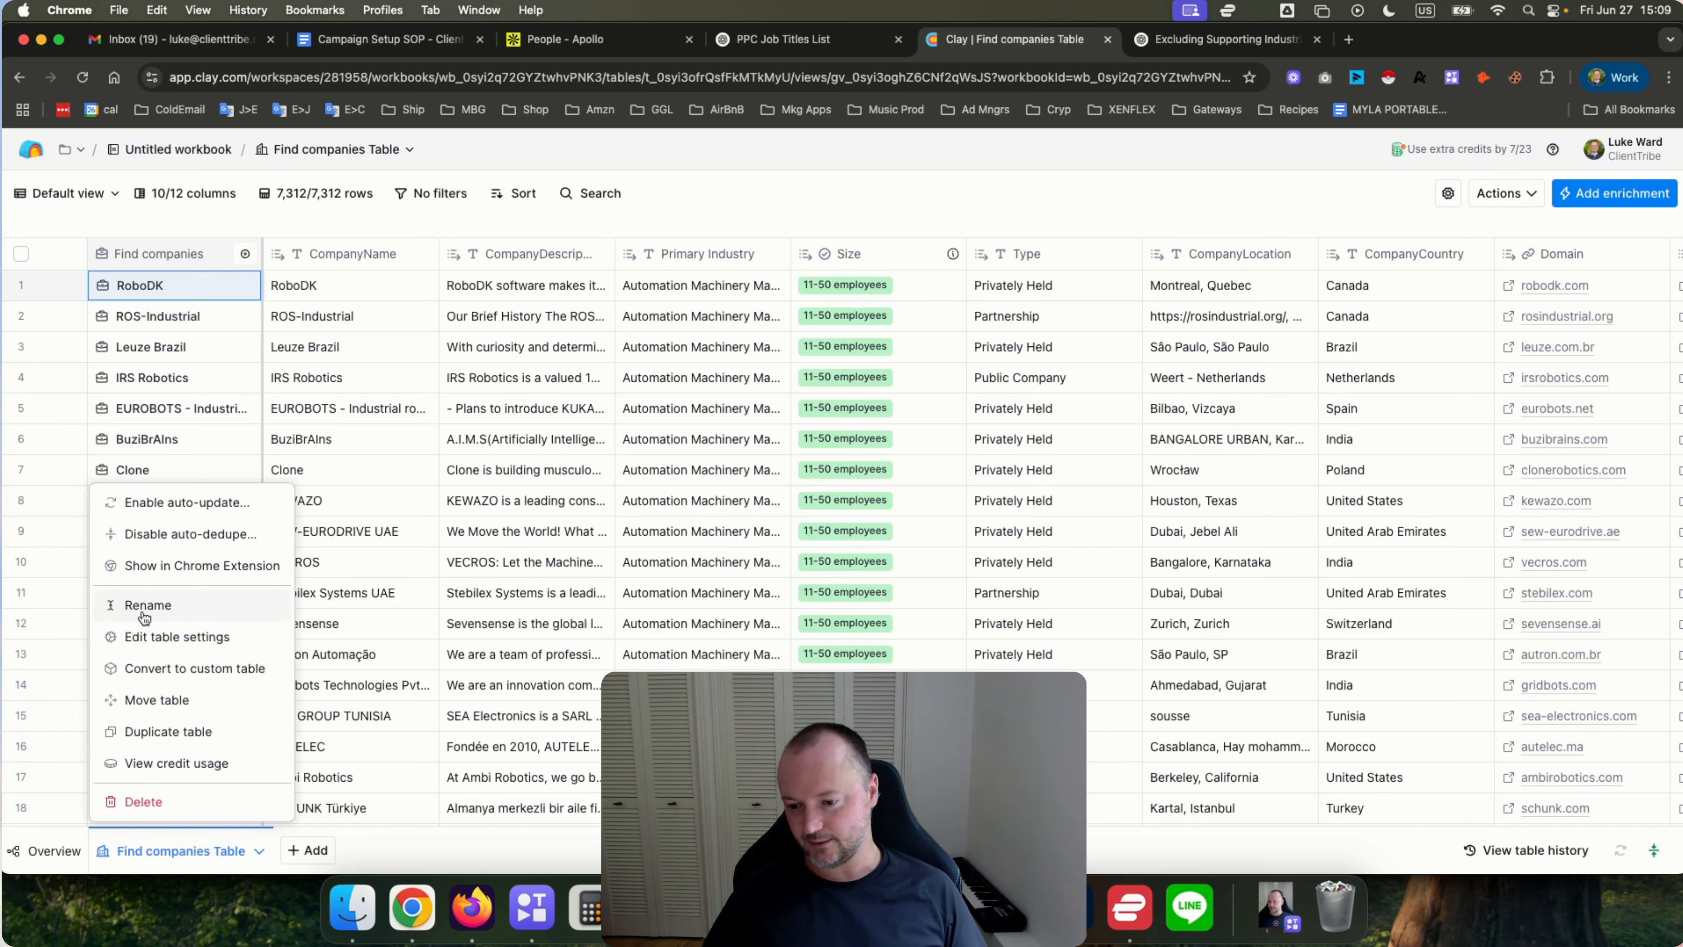
click(447, 846)
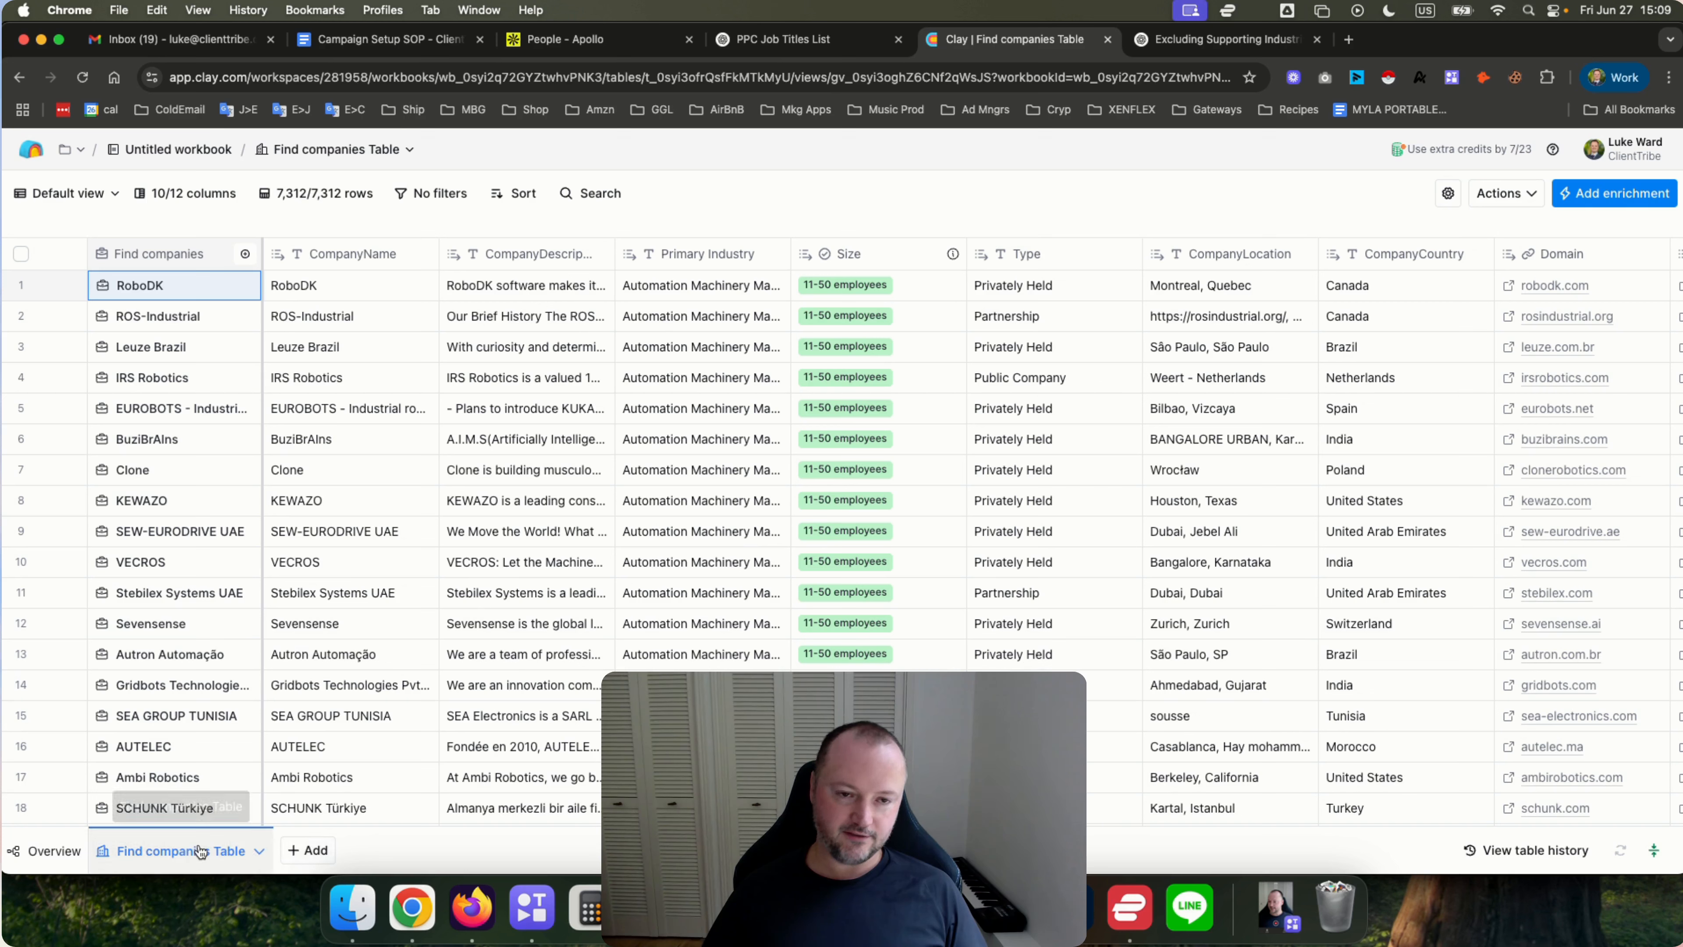
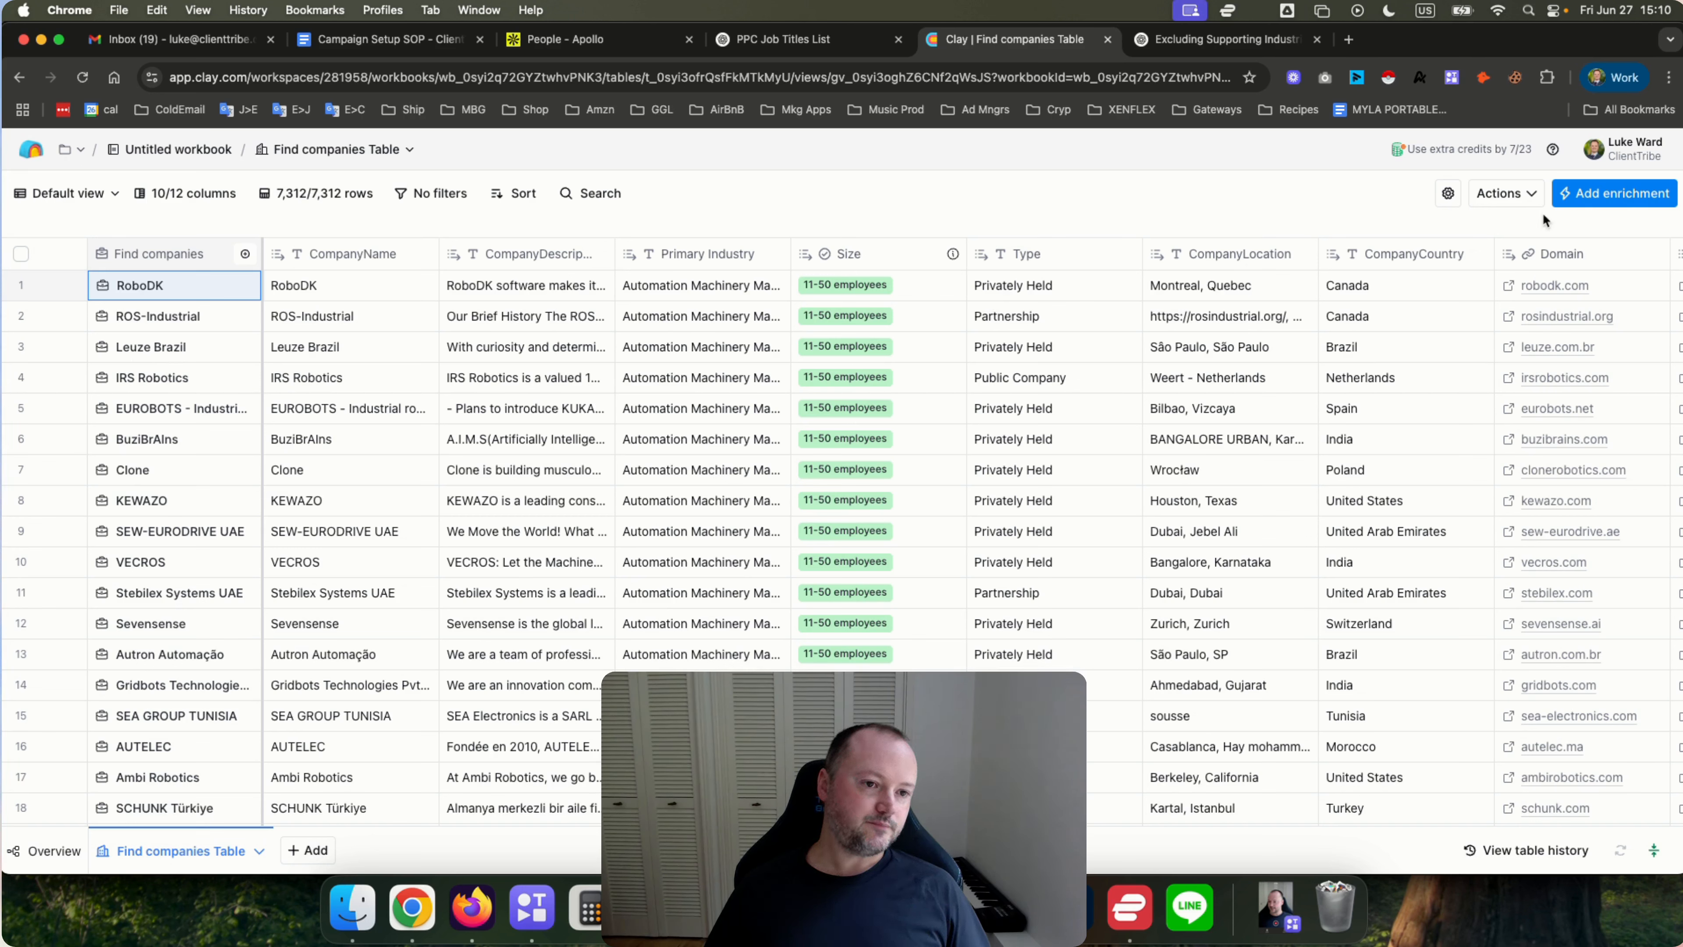
Start creating a new table from the Find jobs source.
click(1530, 197)
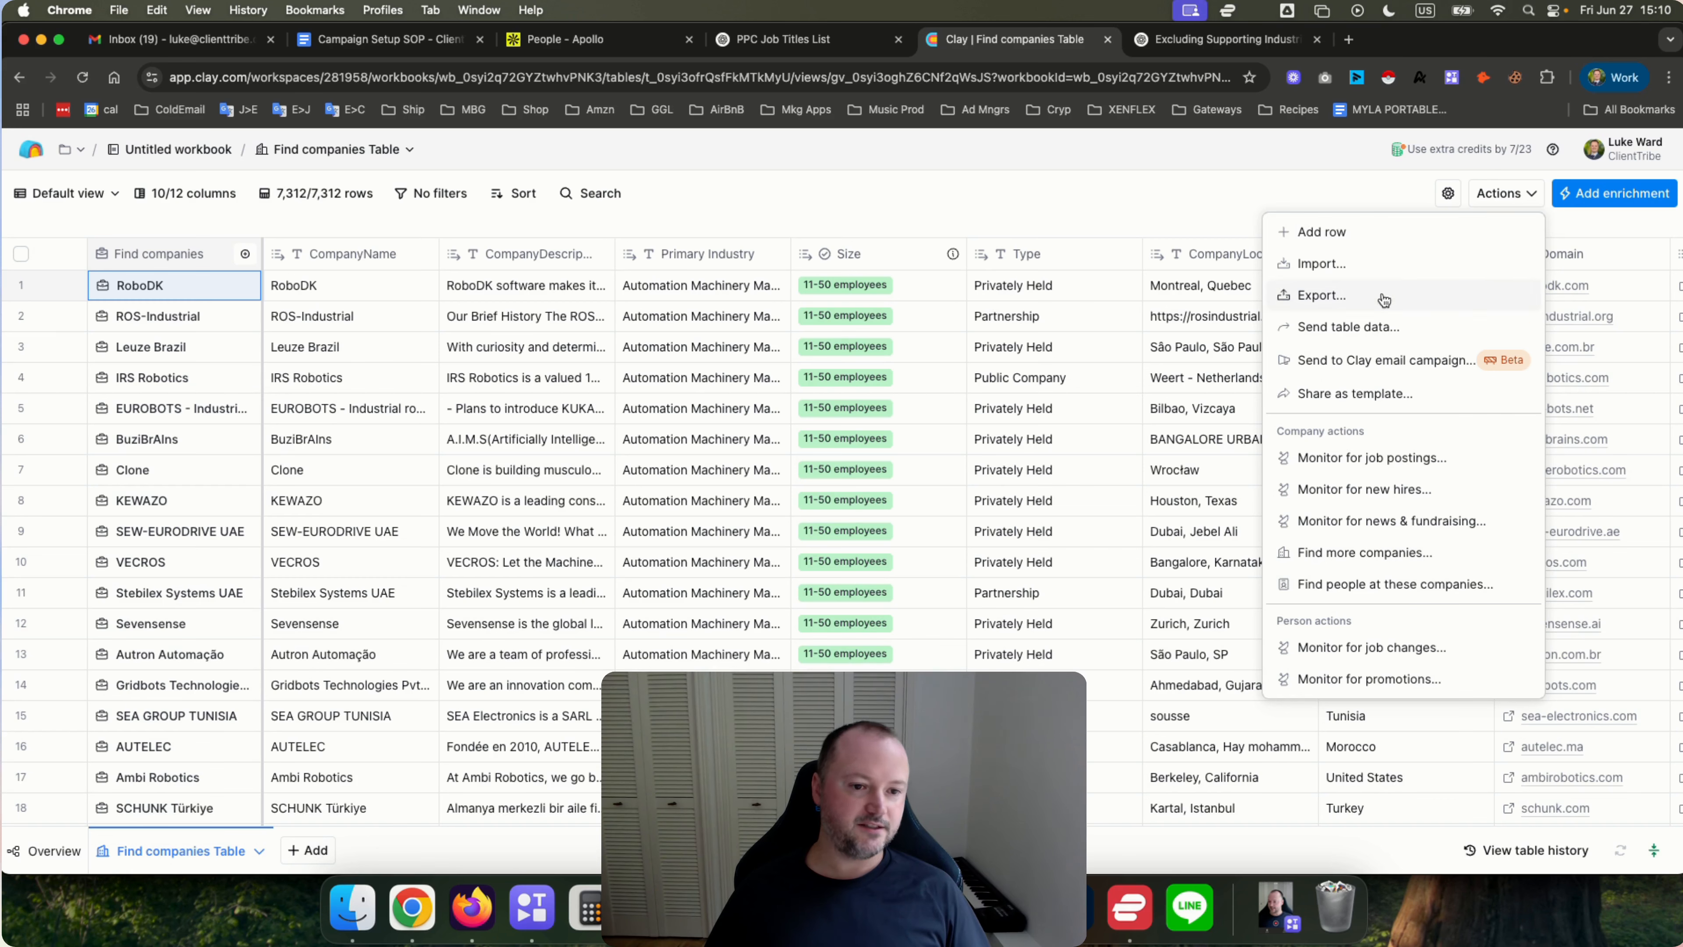
click(1157, 165)
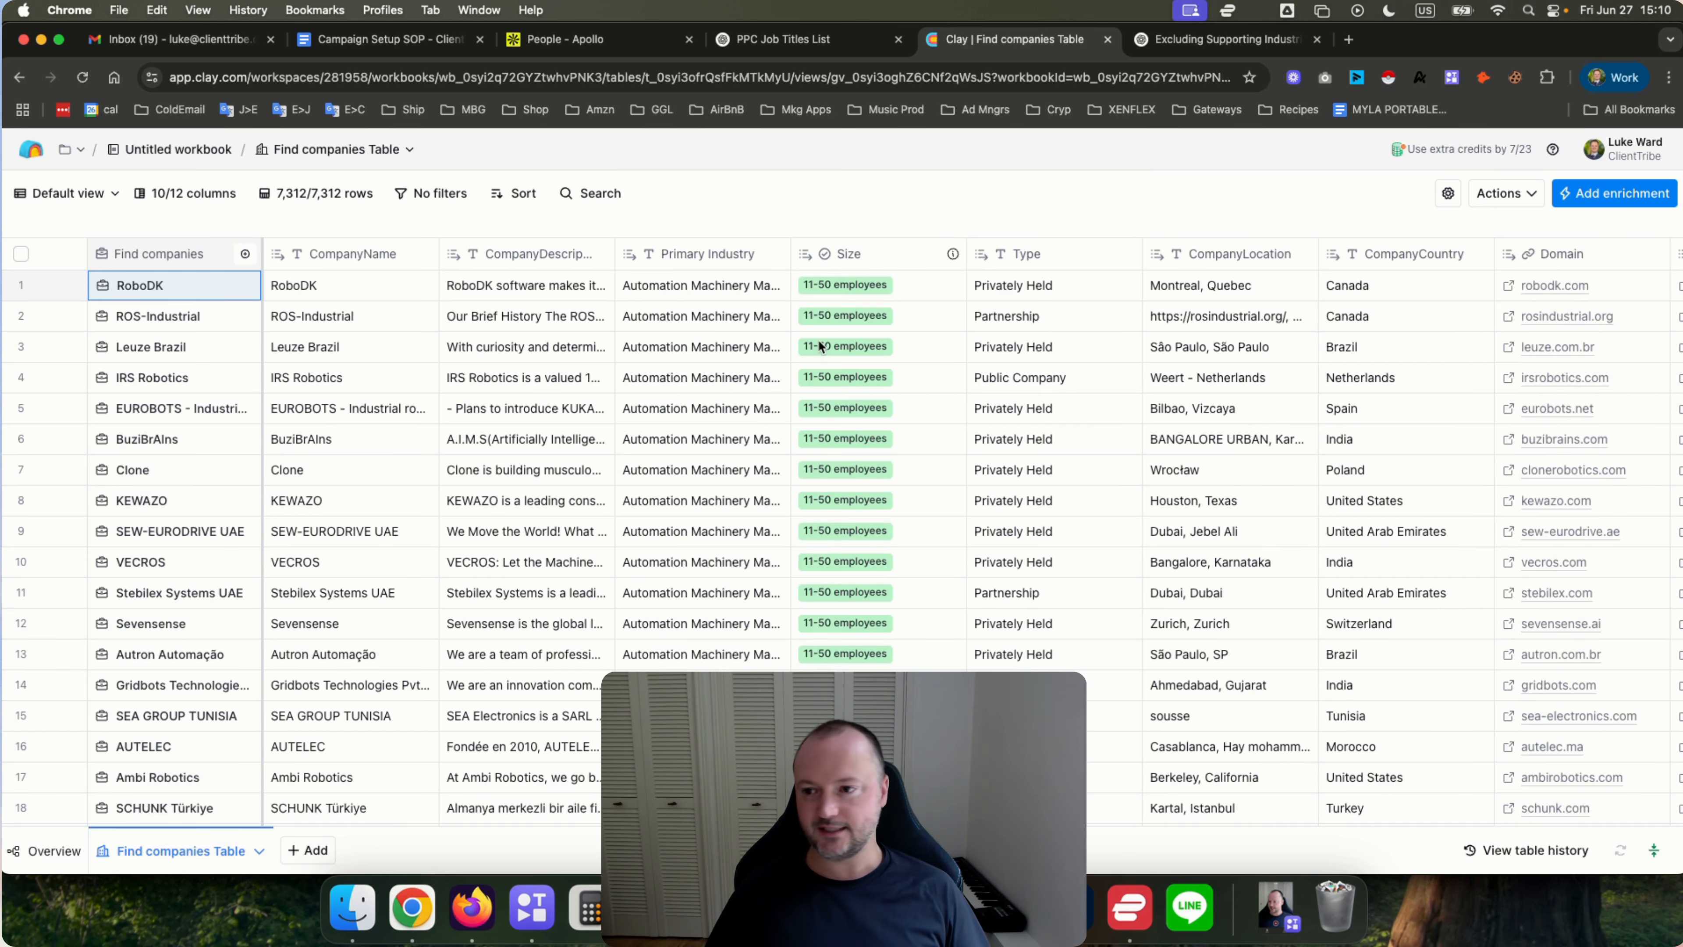
click(302, 849)
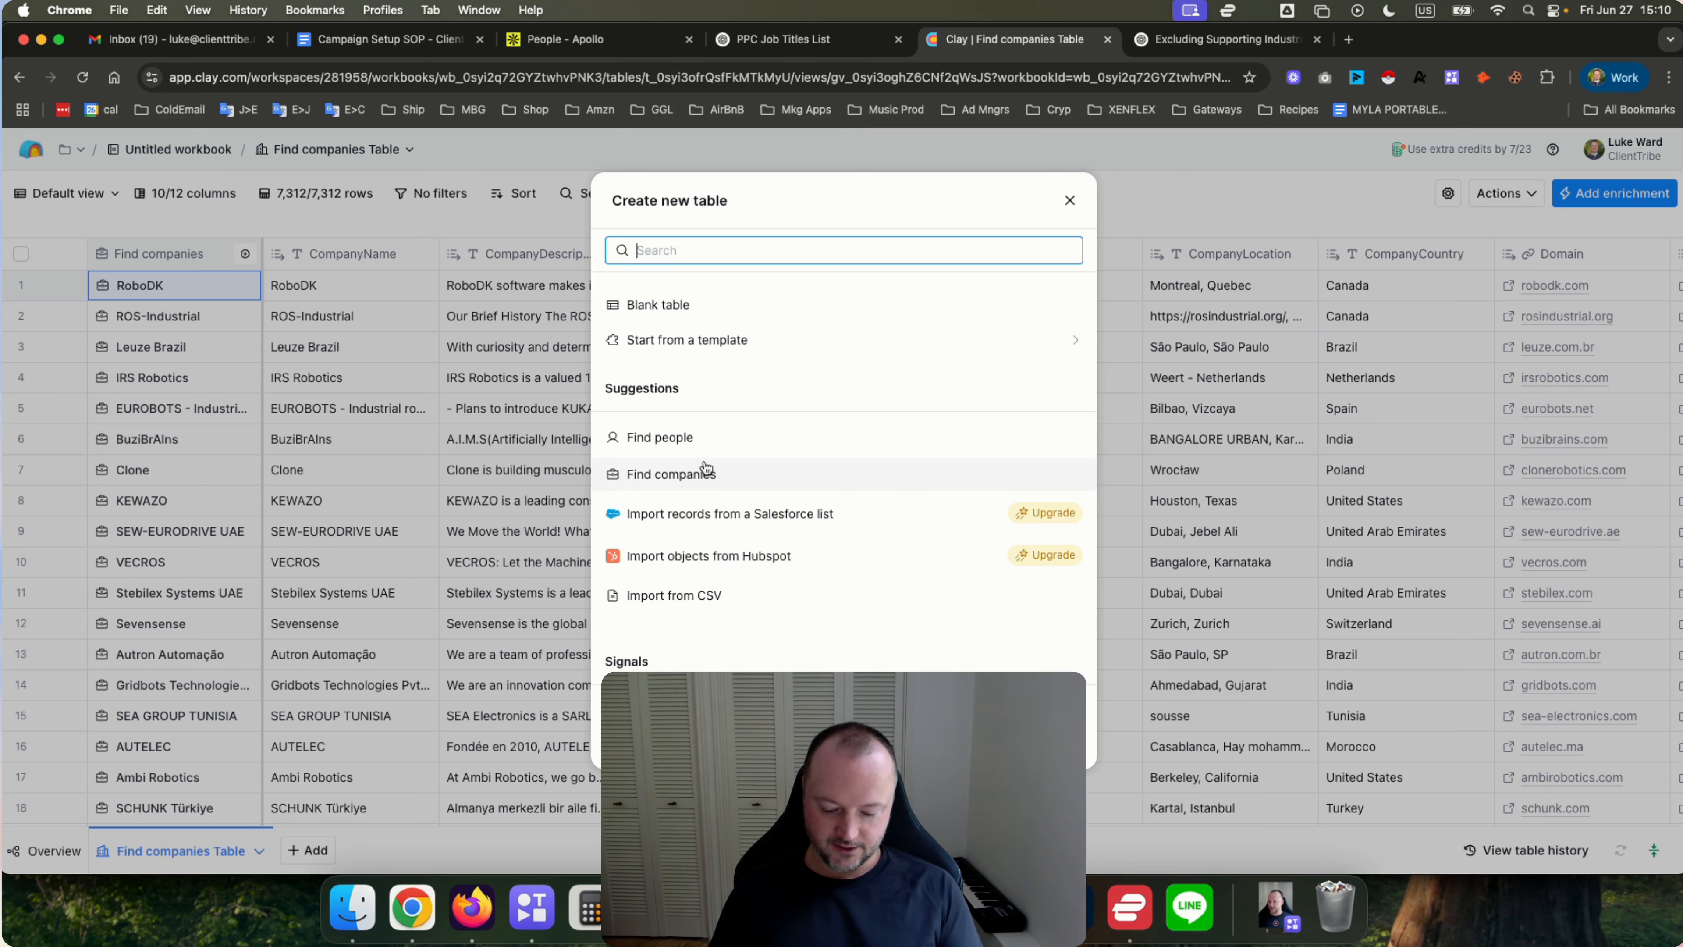
text(find jobs)
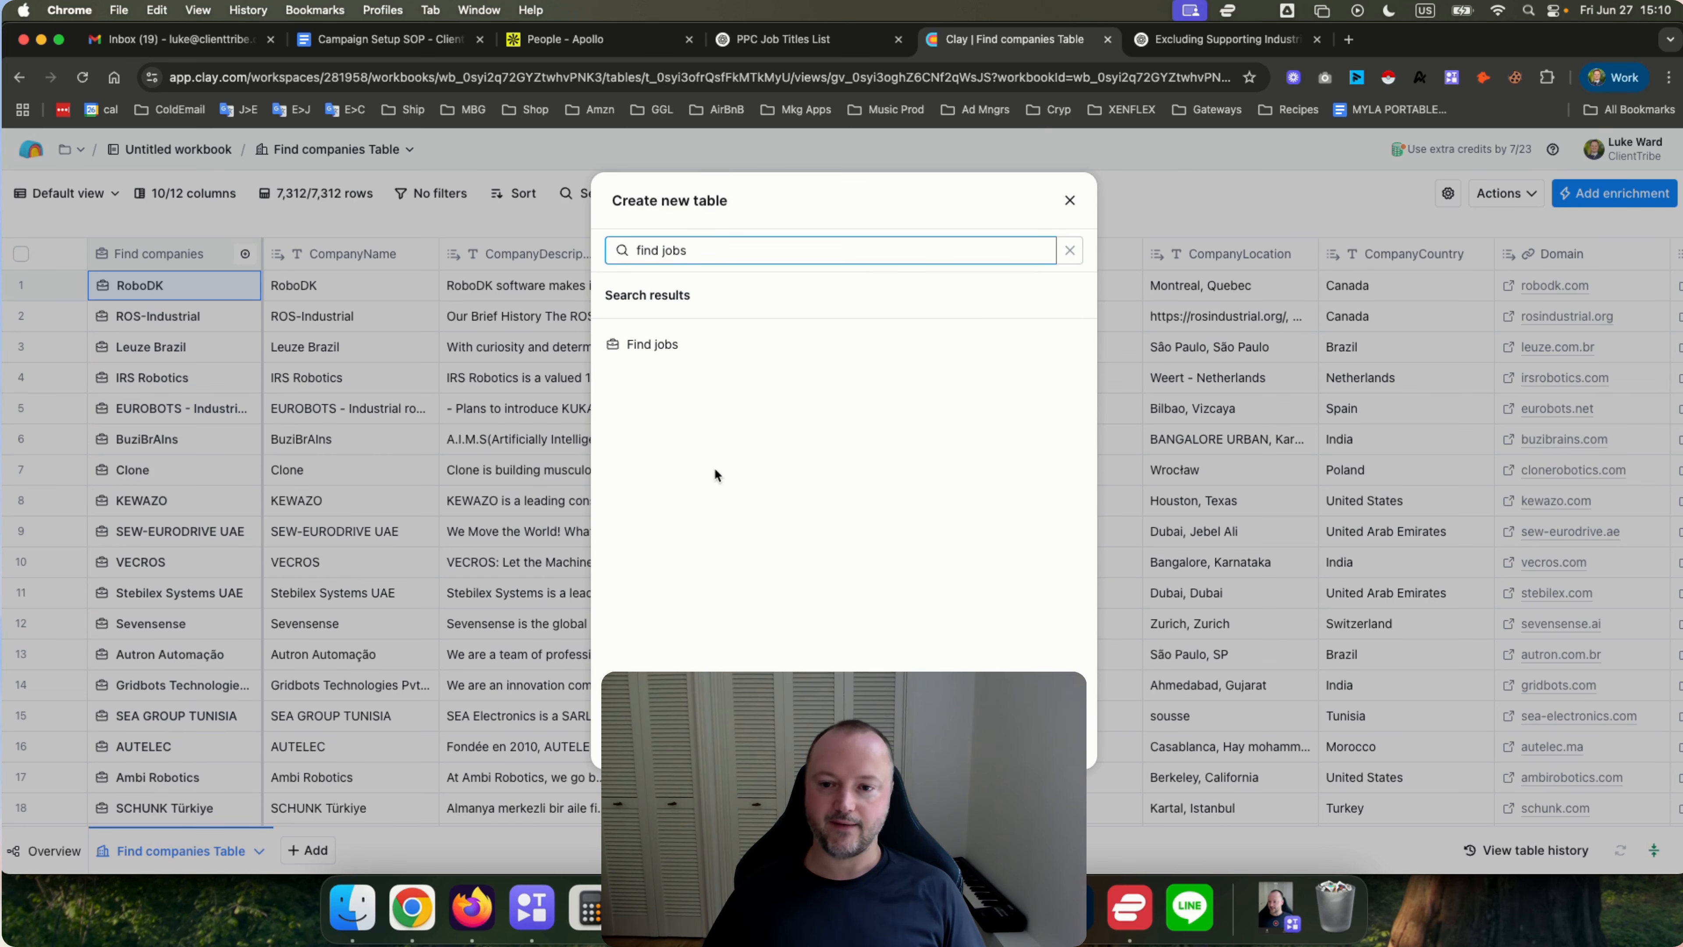
click(692, 345)
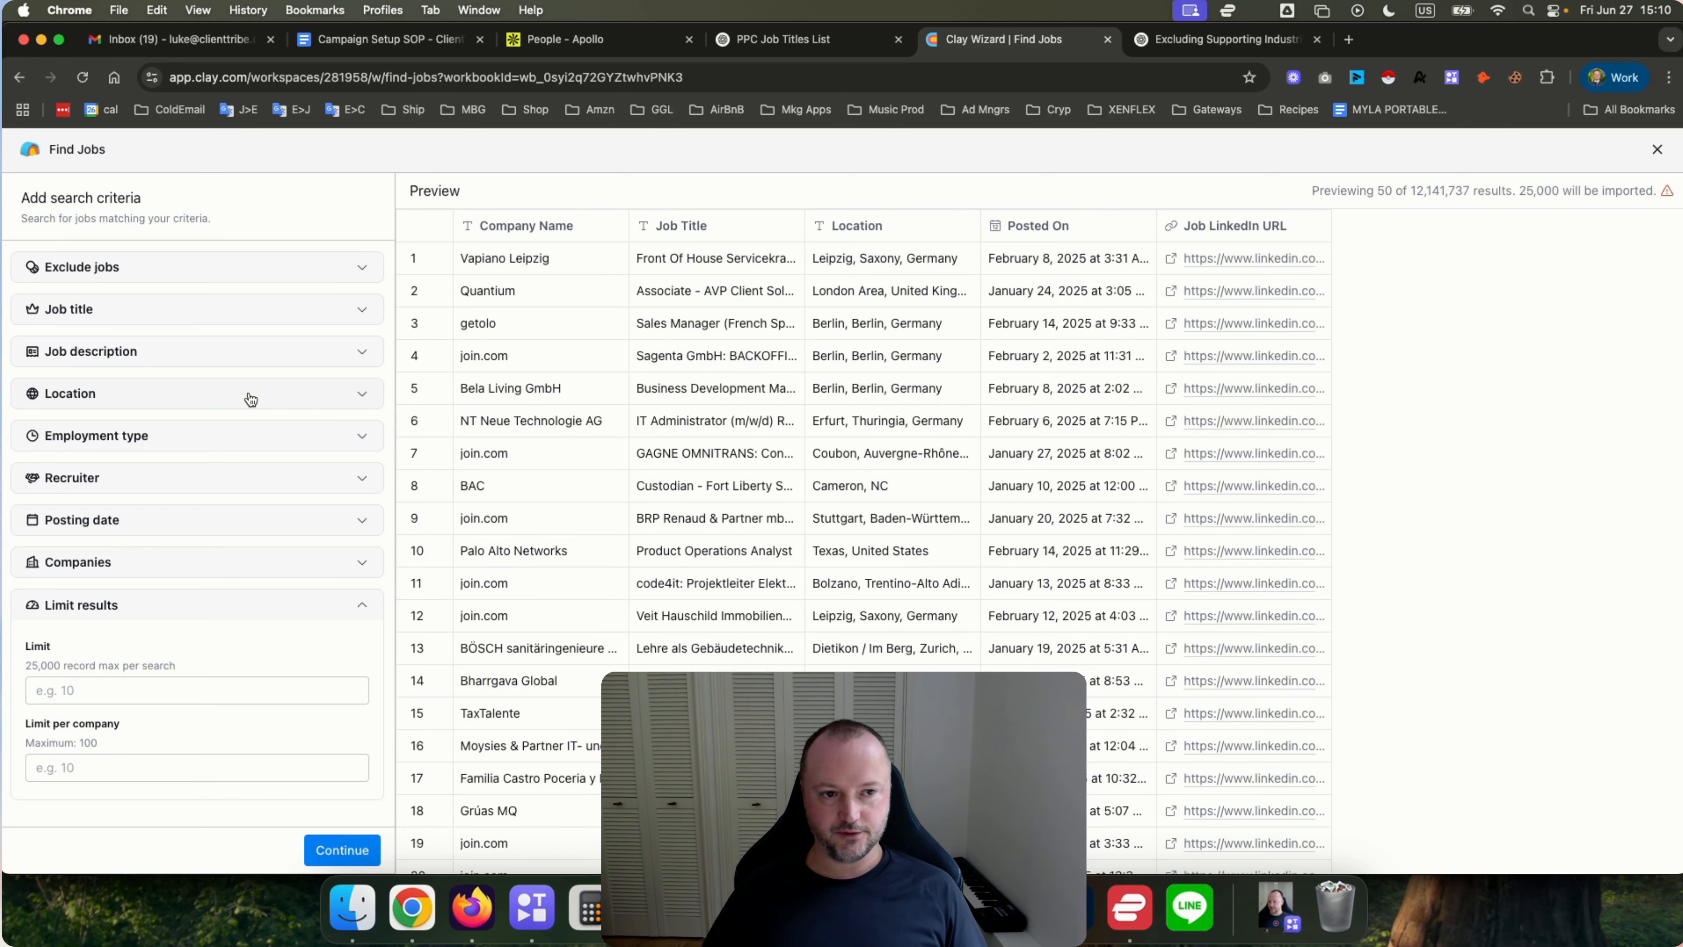
Set the job search's companies to come from the Clay table Find companies Table.
double_click(1412, 192)
click(1231, 188)
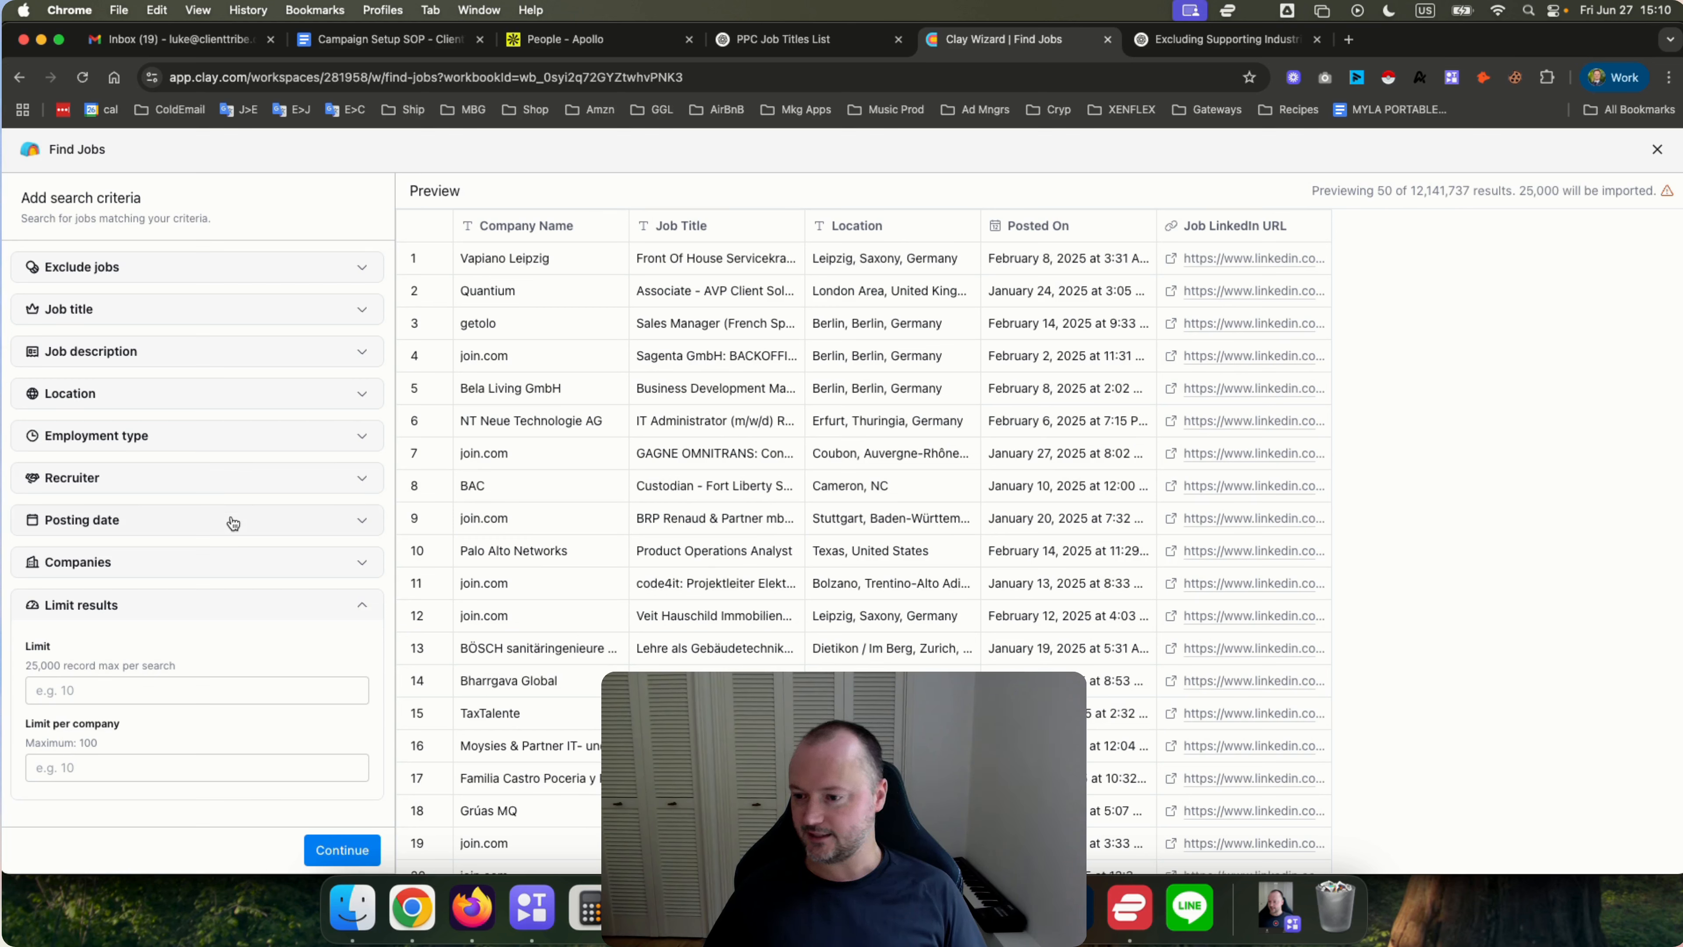
click(105, 564)
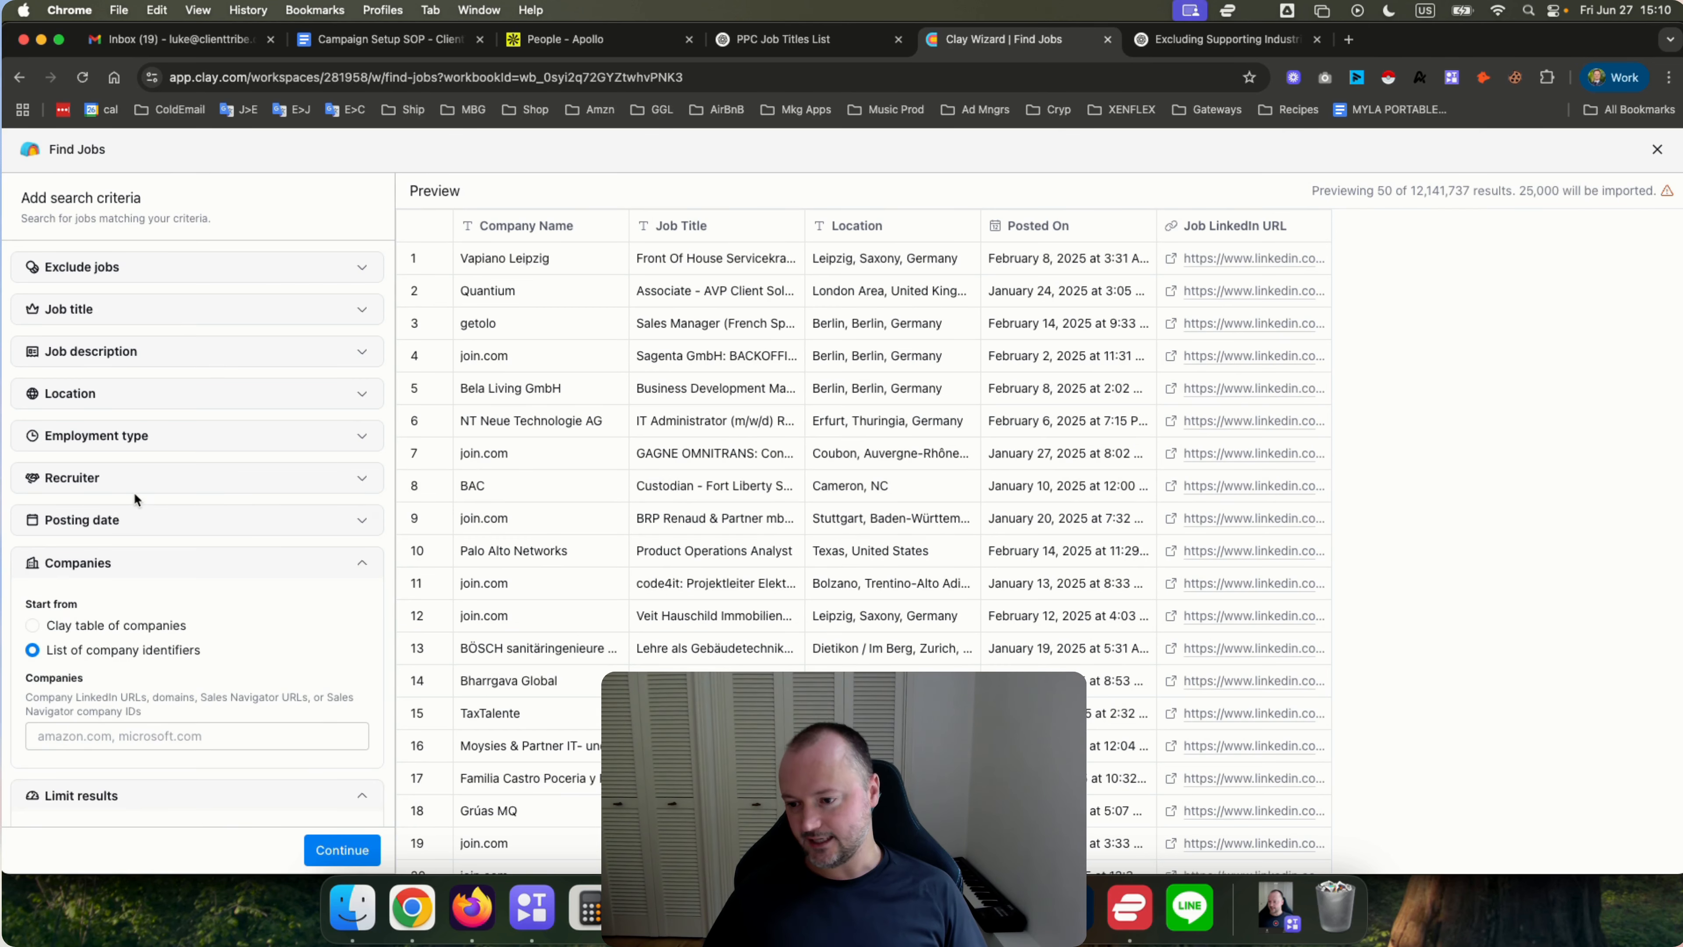
scroll(136, 499, down, 3)
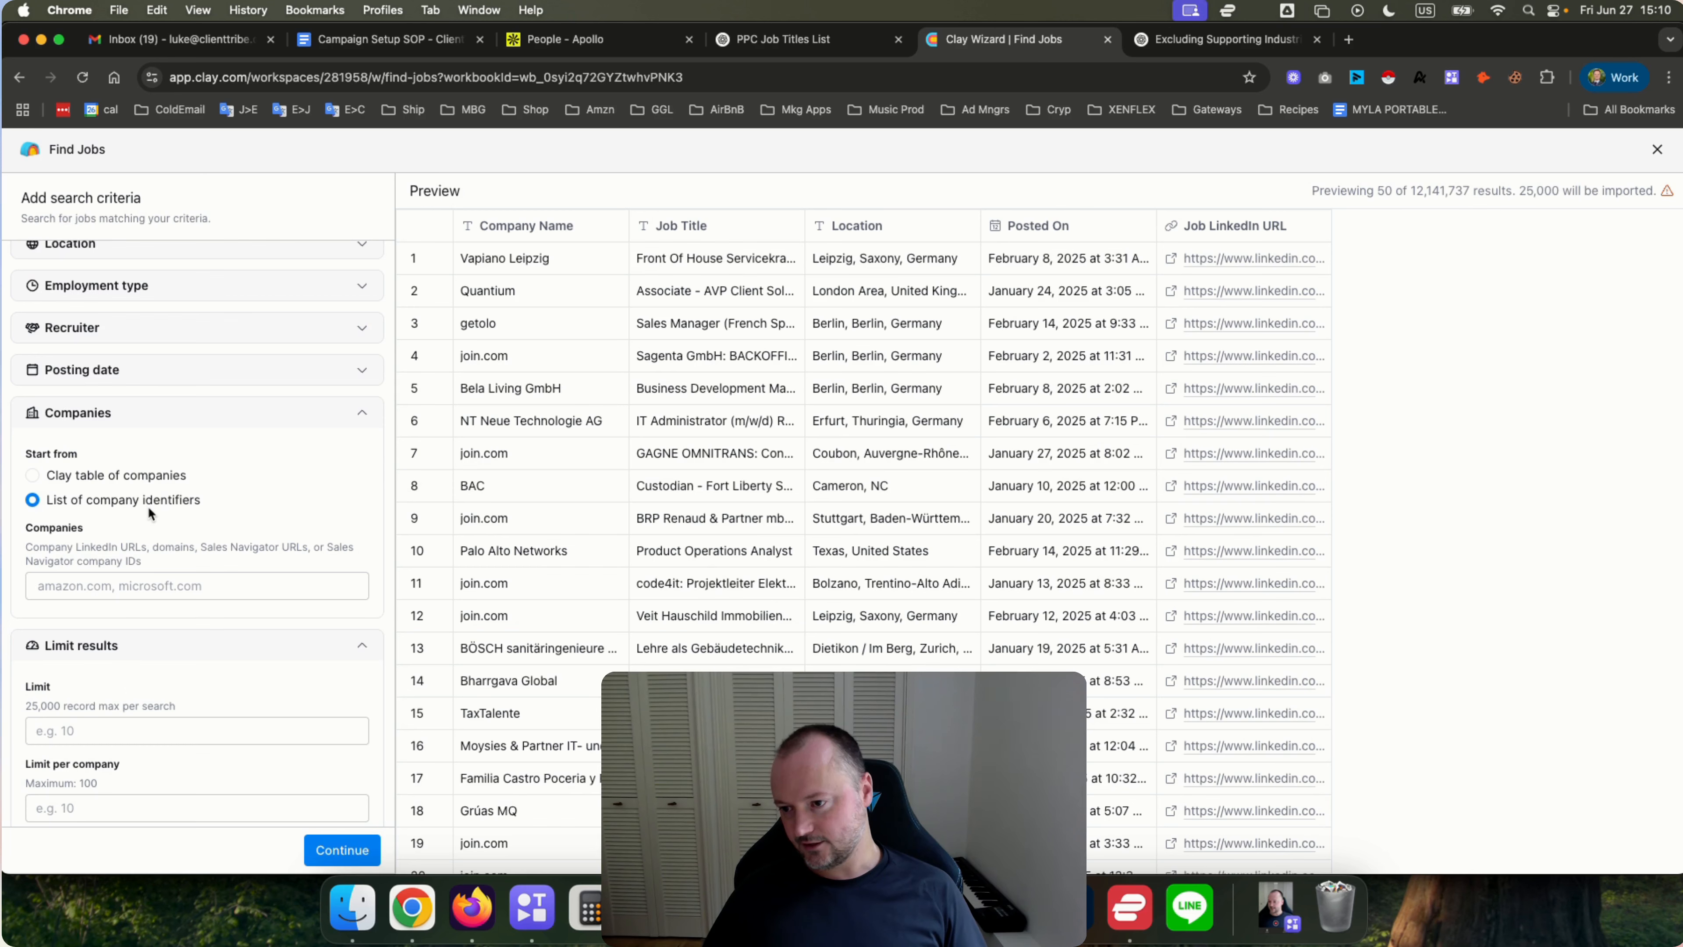
click(32, 475)
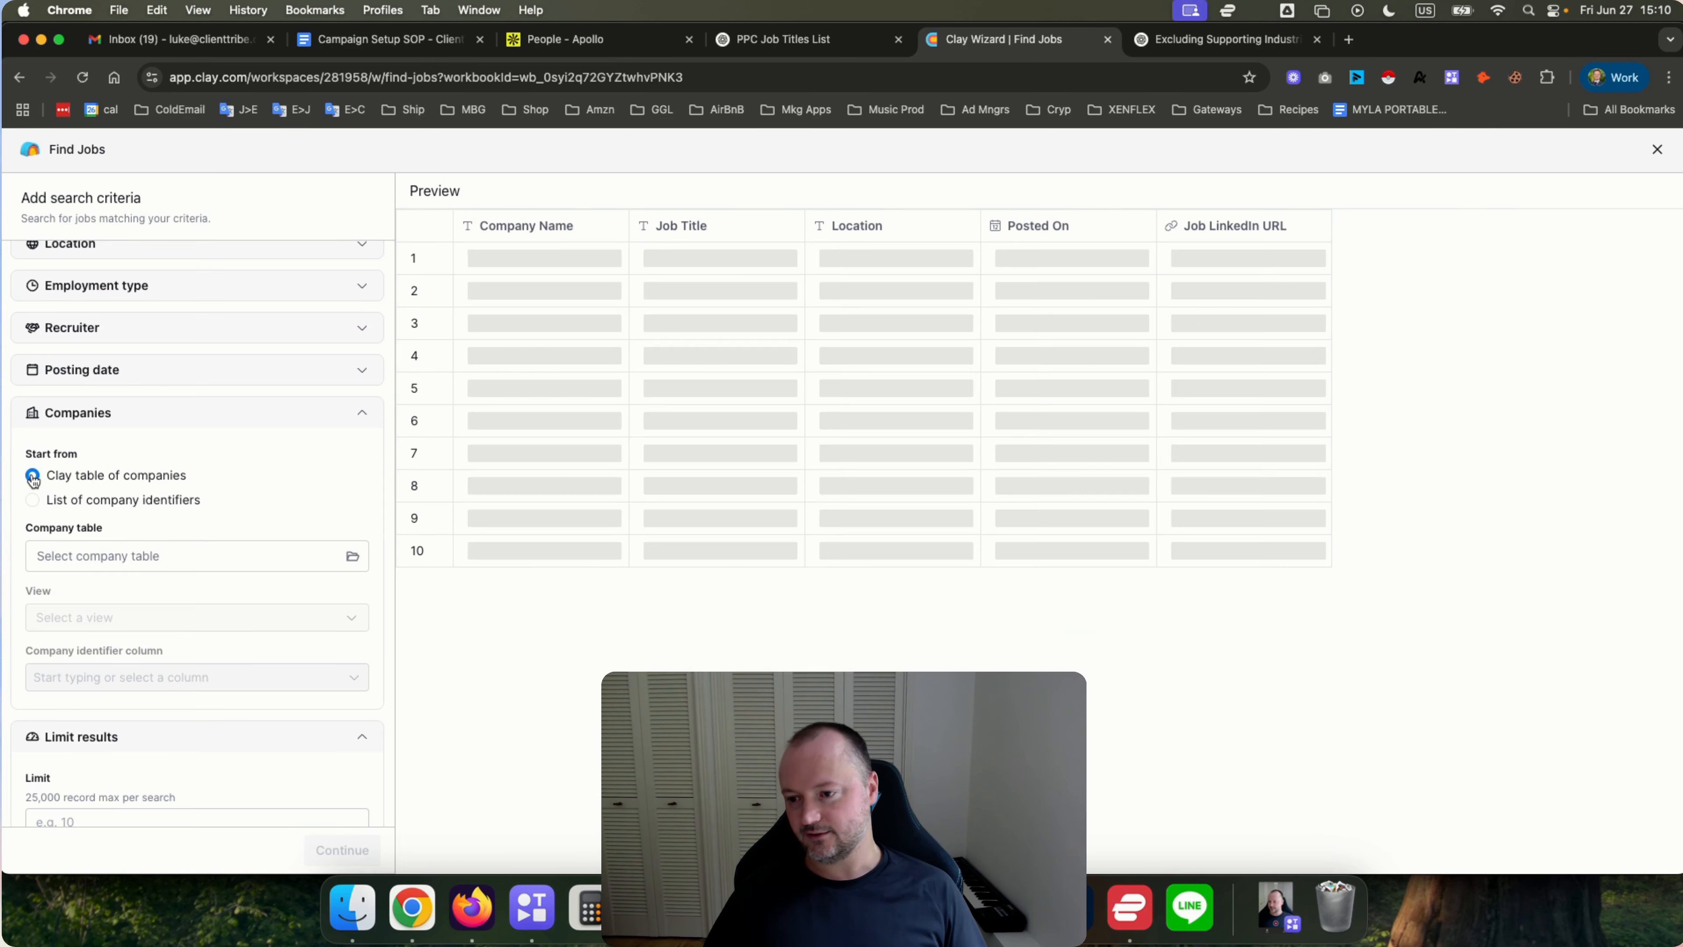
click(138, 557)
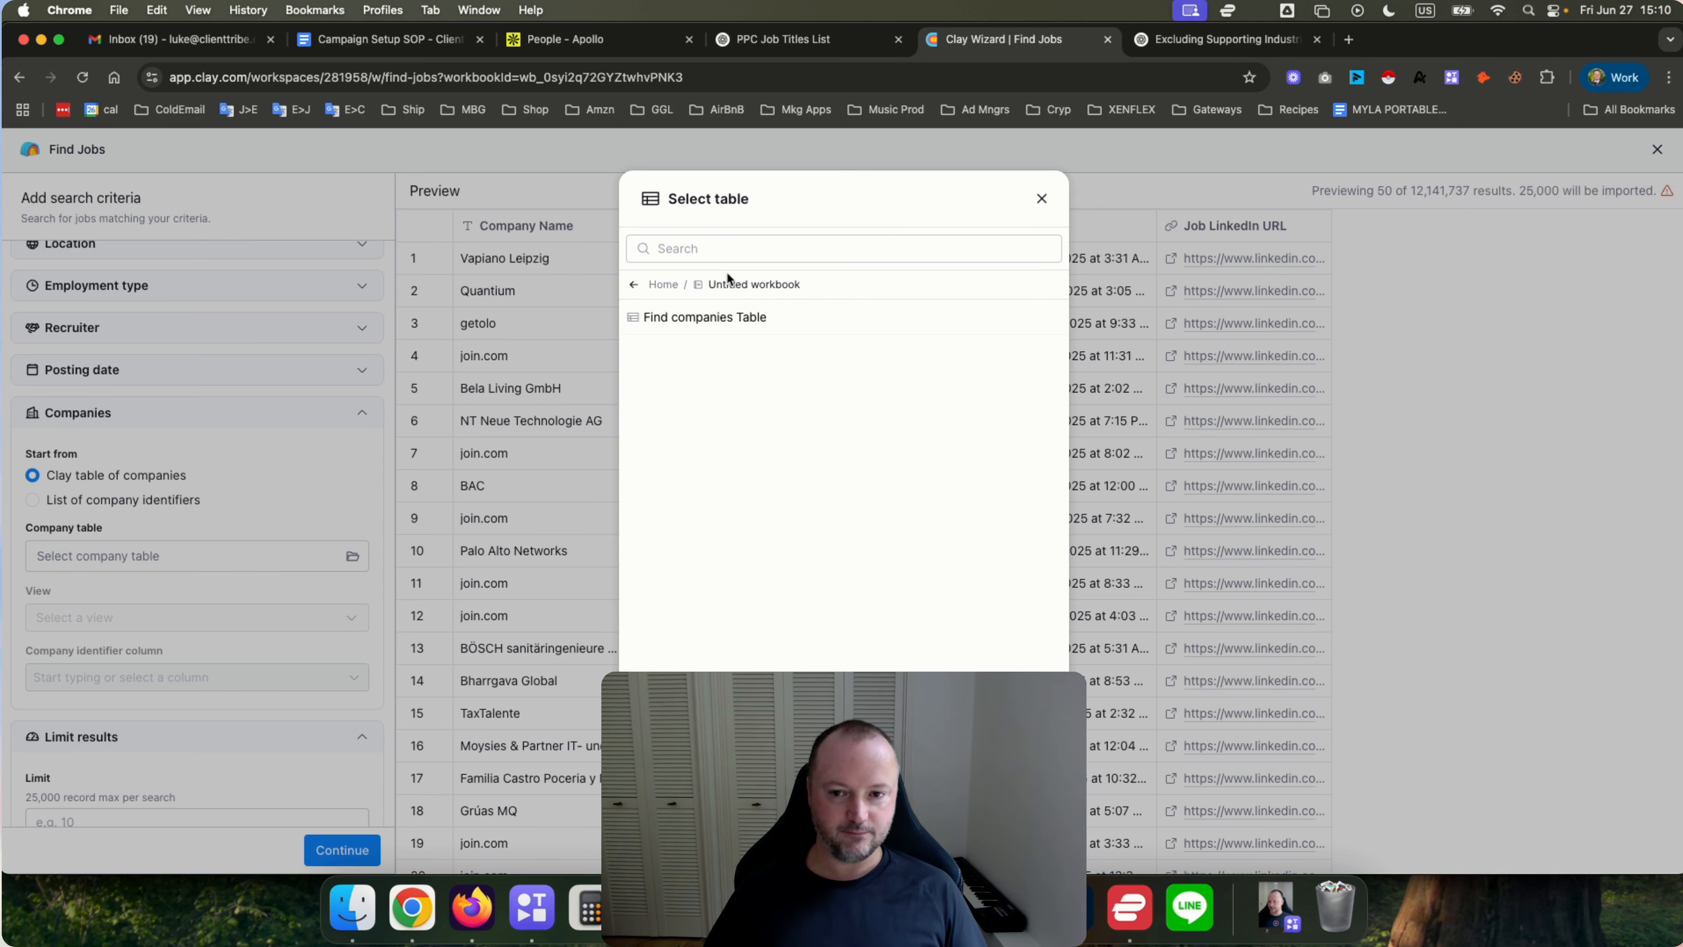
click(719, 319)
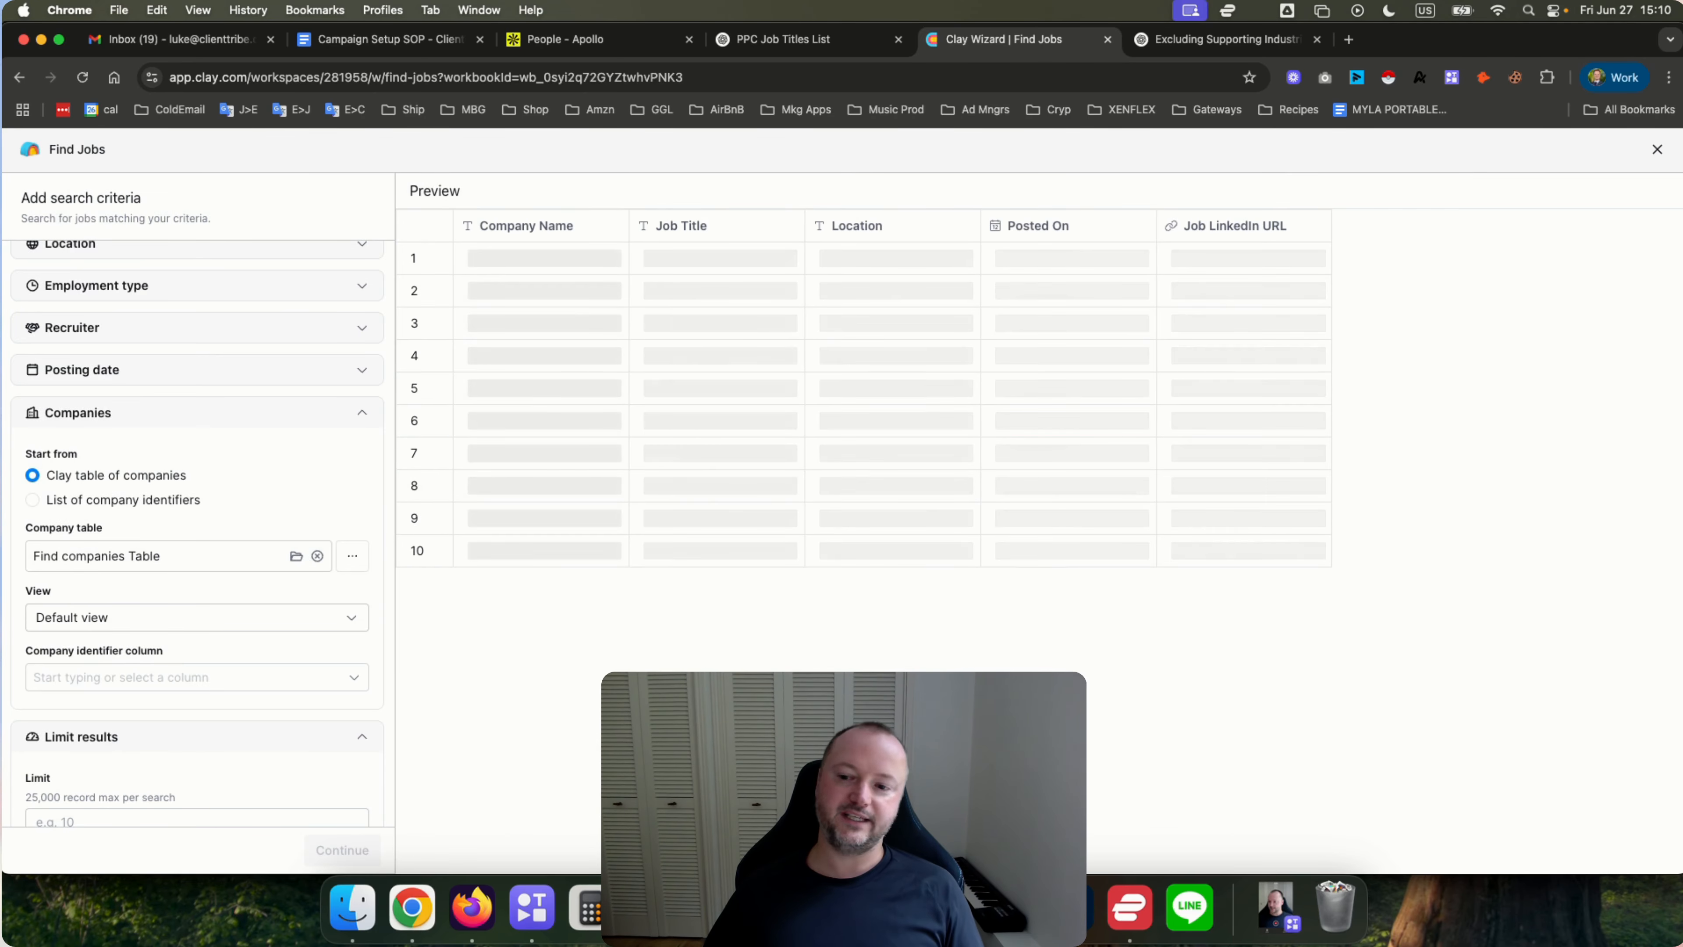
Review the Companies and view options of the job search, then close the Find Jobs wizard.
scroll(238, 534, up, 2)
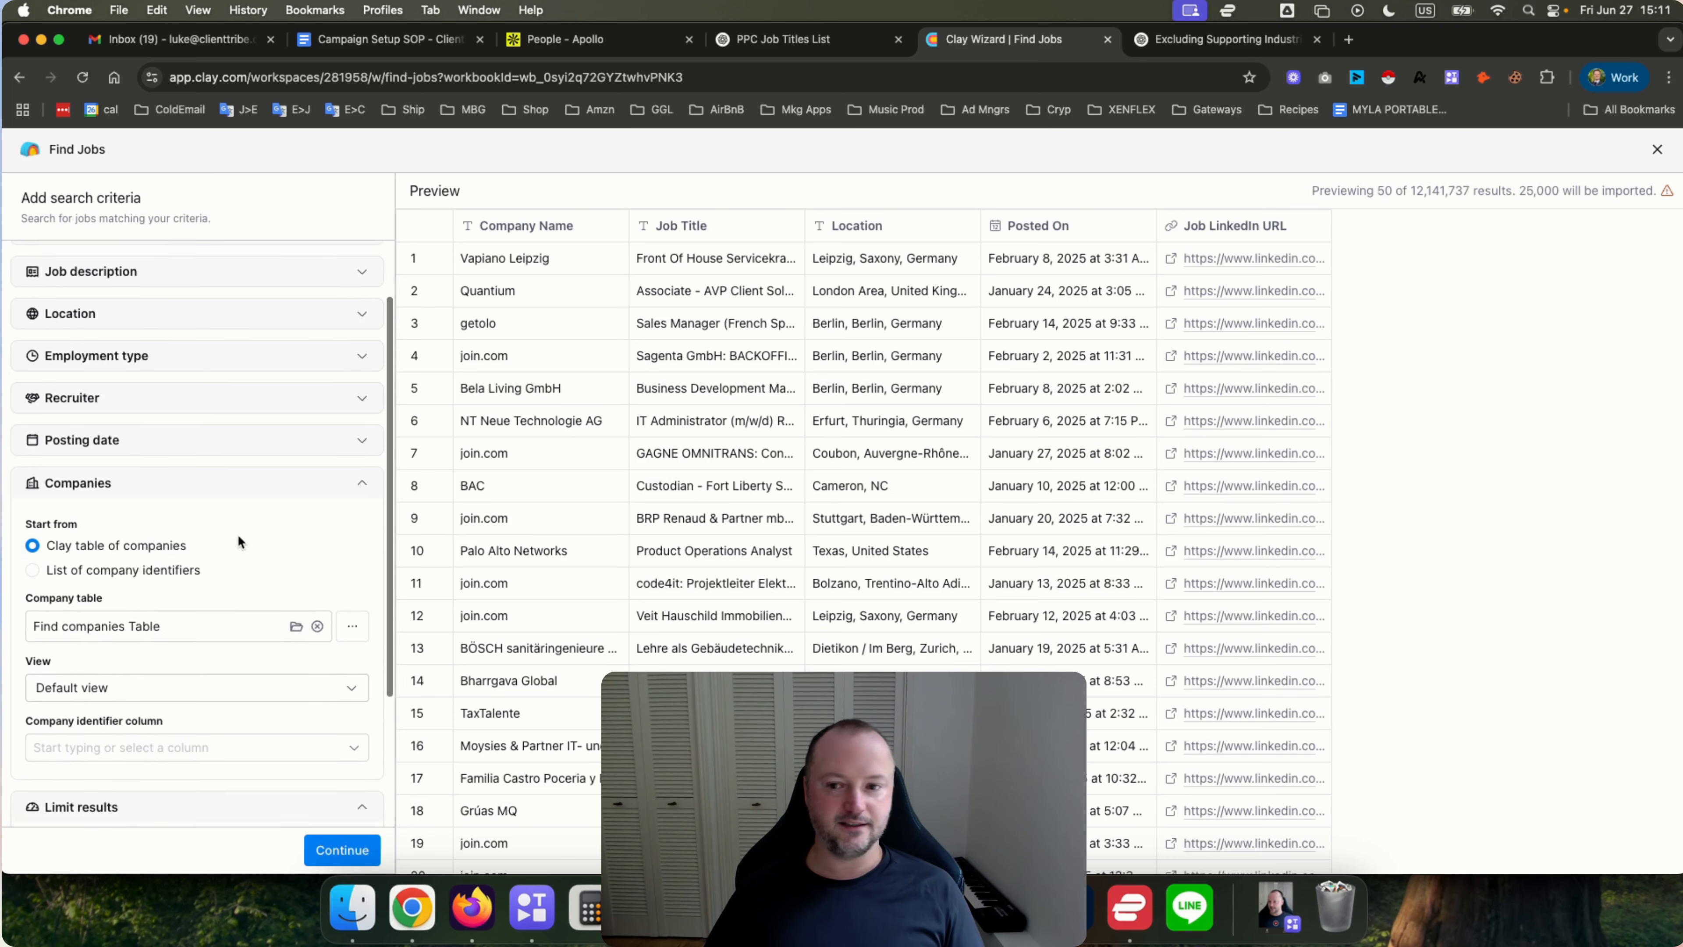
scroll(238, 535, up, 2)
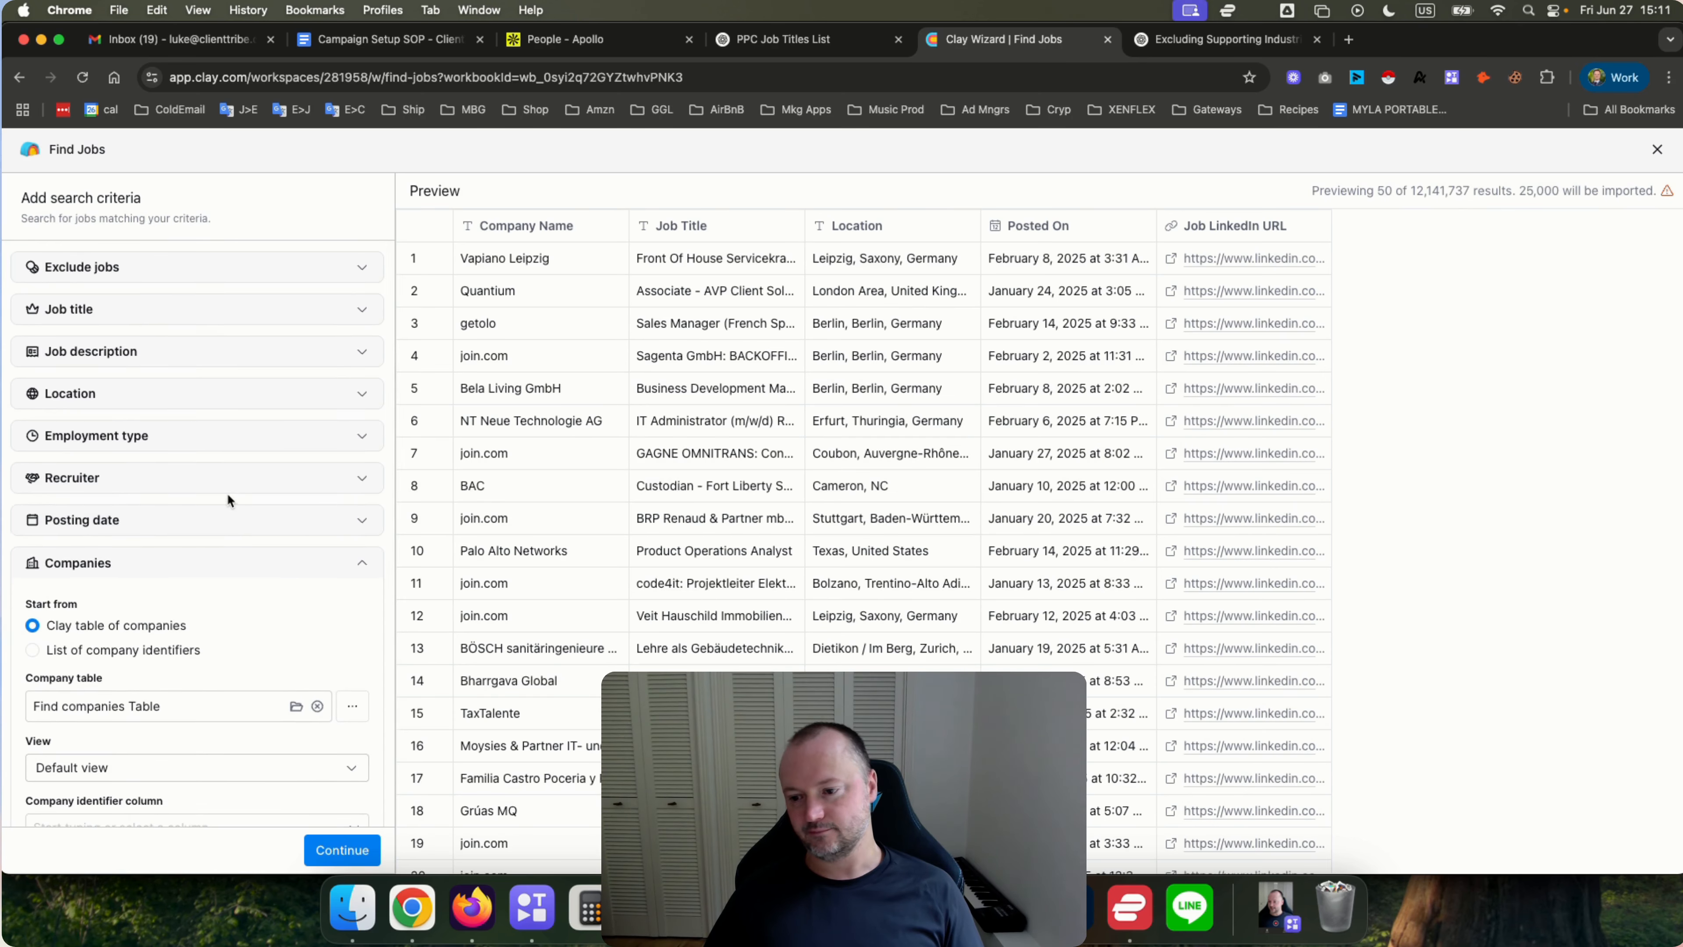
scroll(227, 498, down, 4)
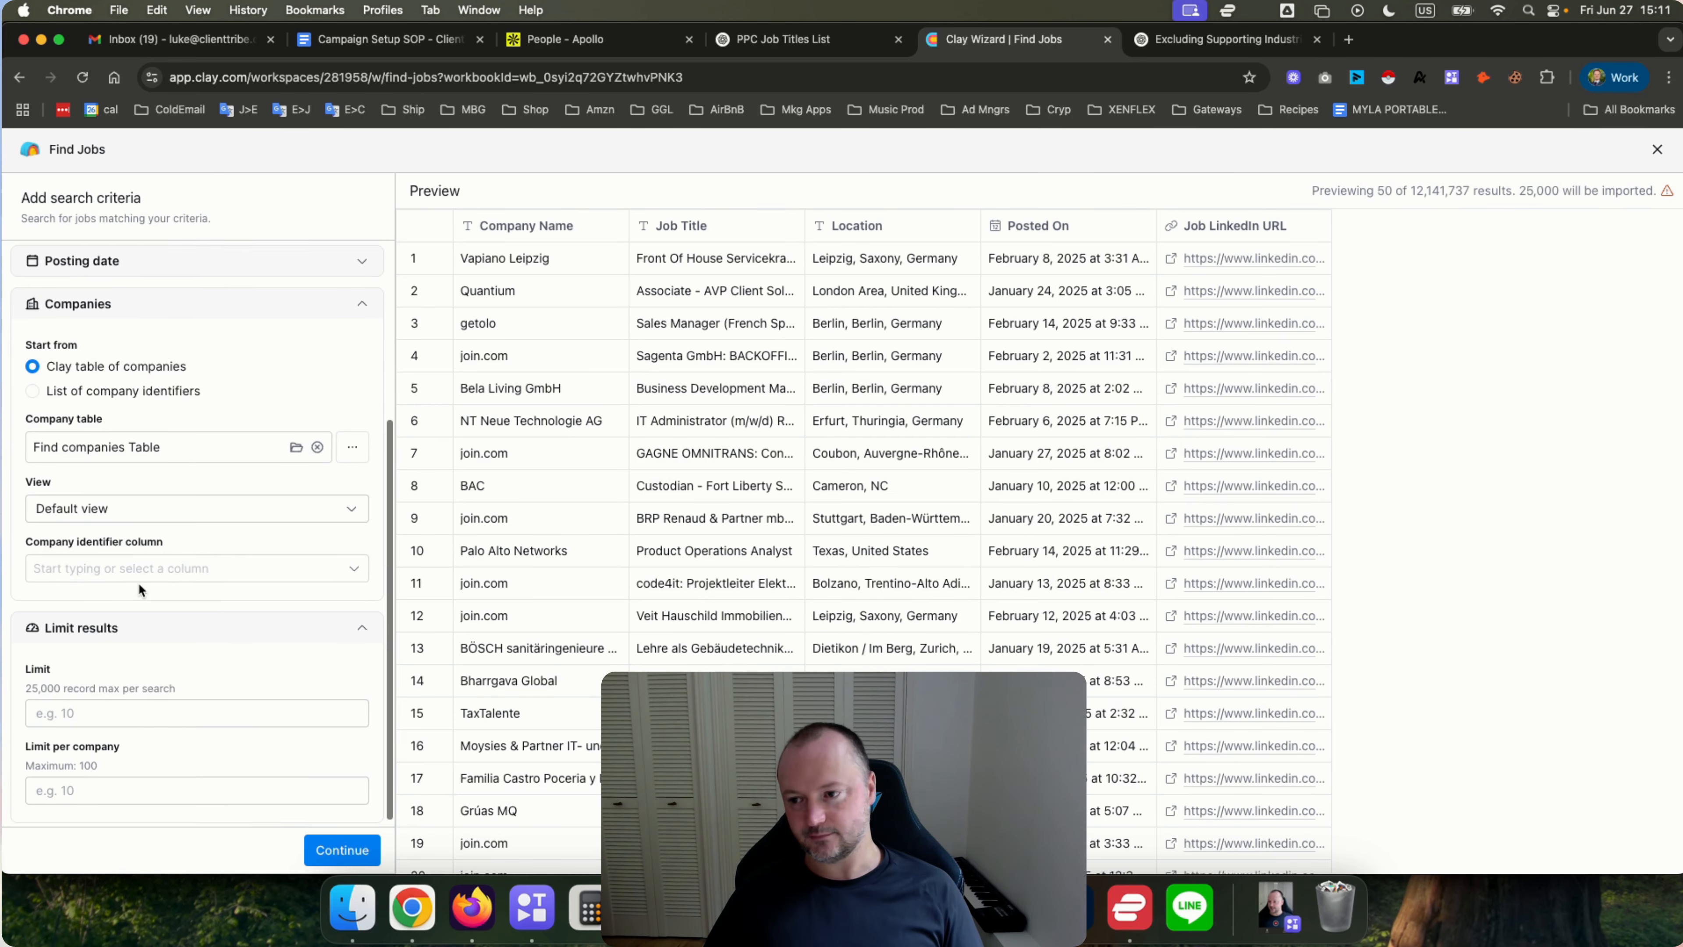
scroll(137, 583, up, 1)
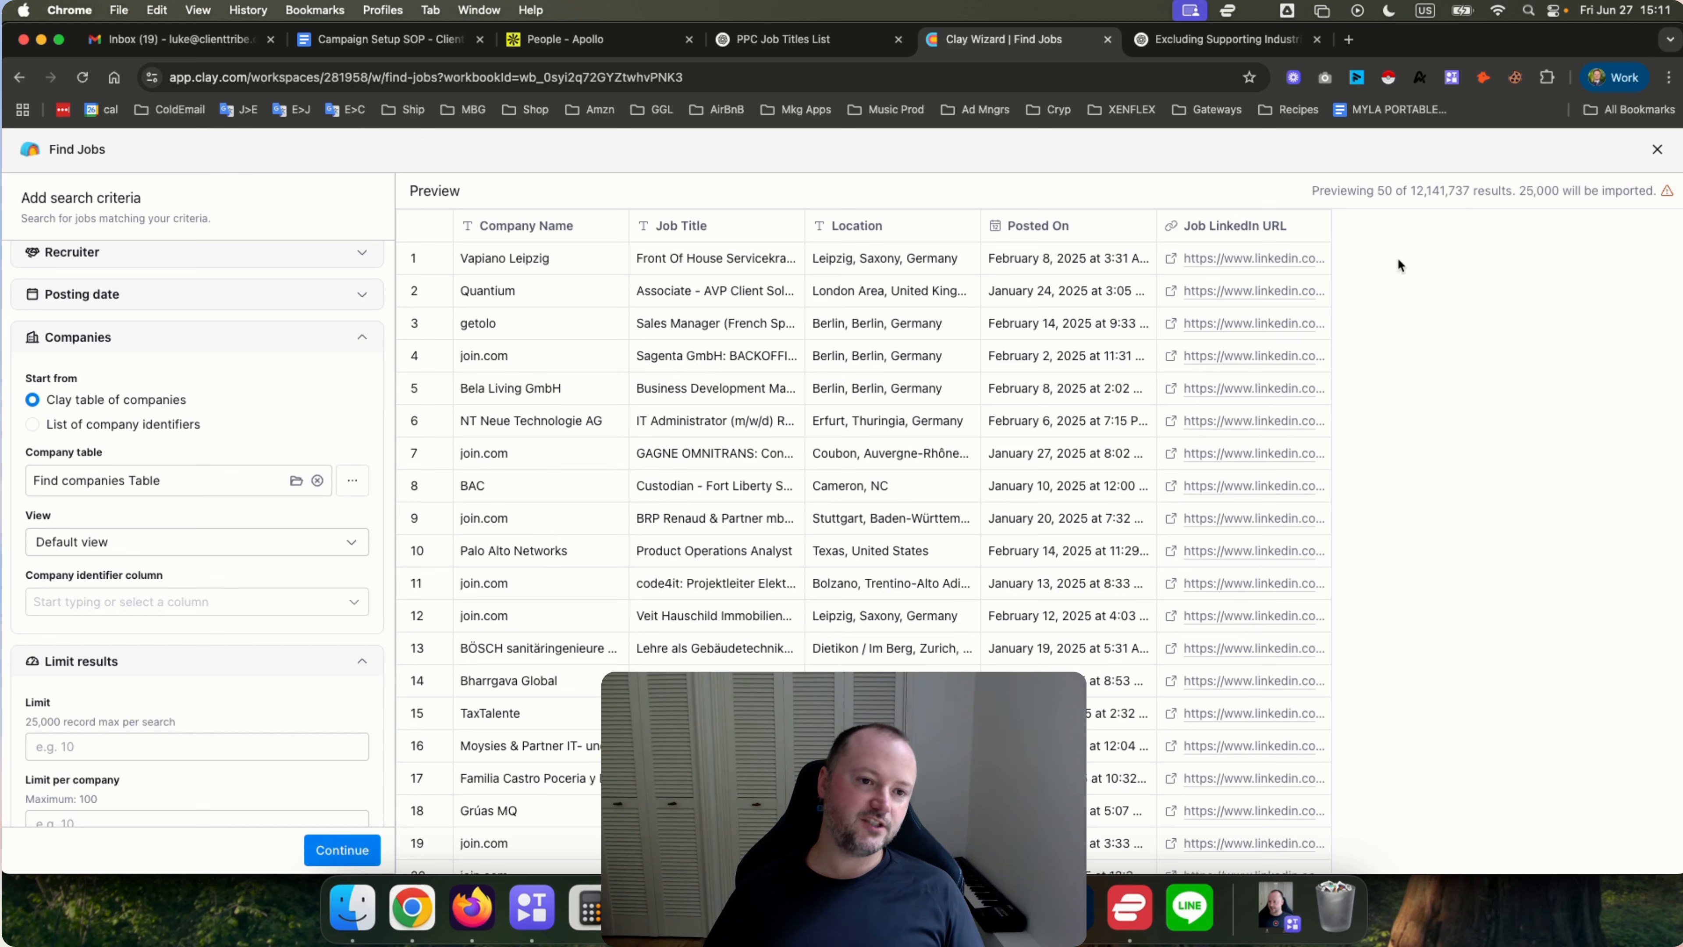
double_click(1436, 191)
scroll(211, 557, up, 5)
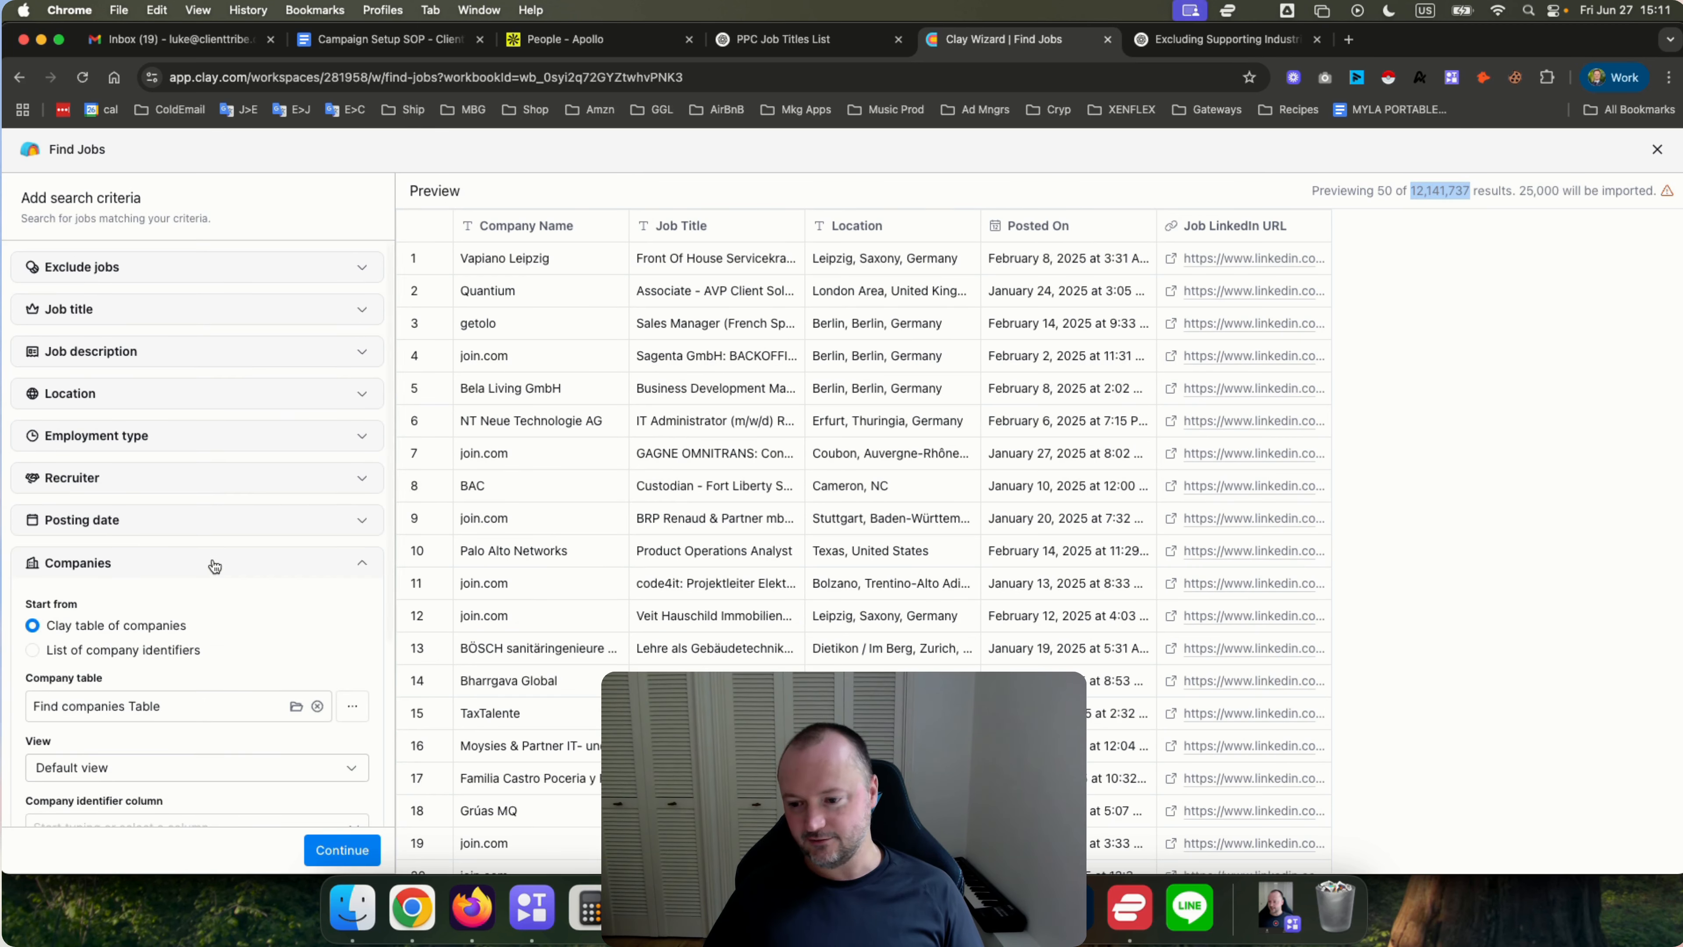
scroll(214, 564, down, 5)
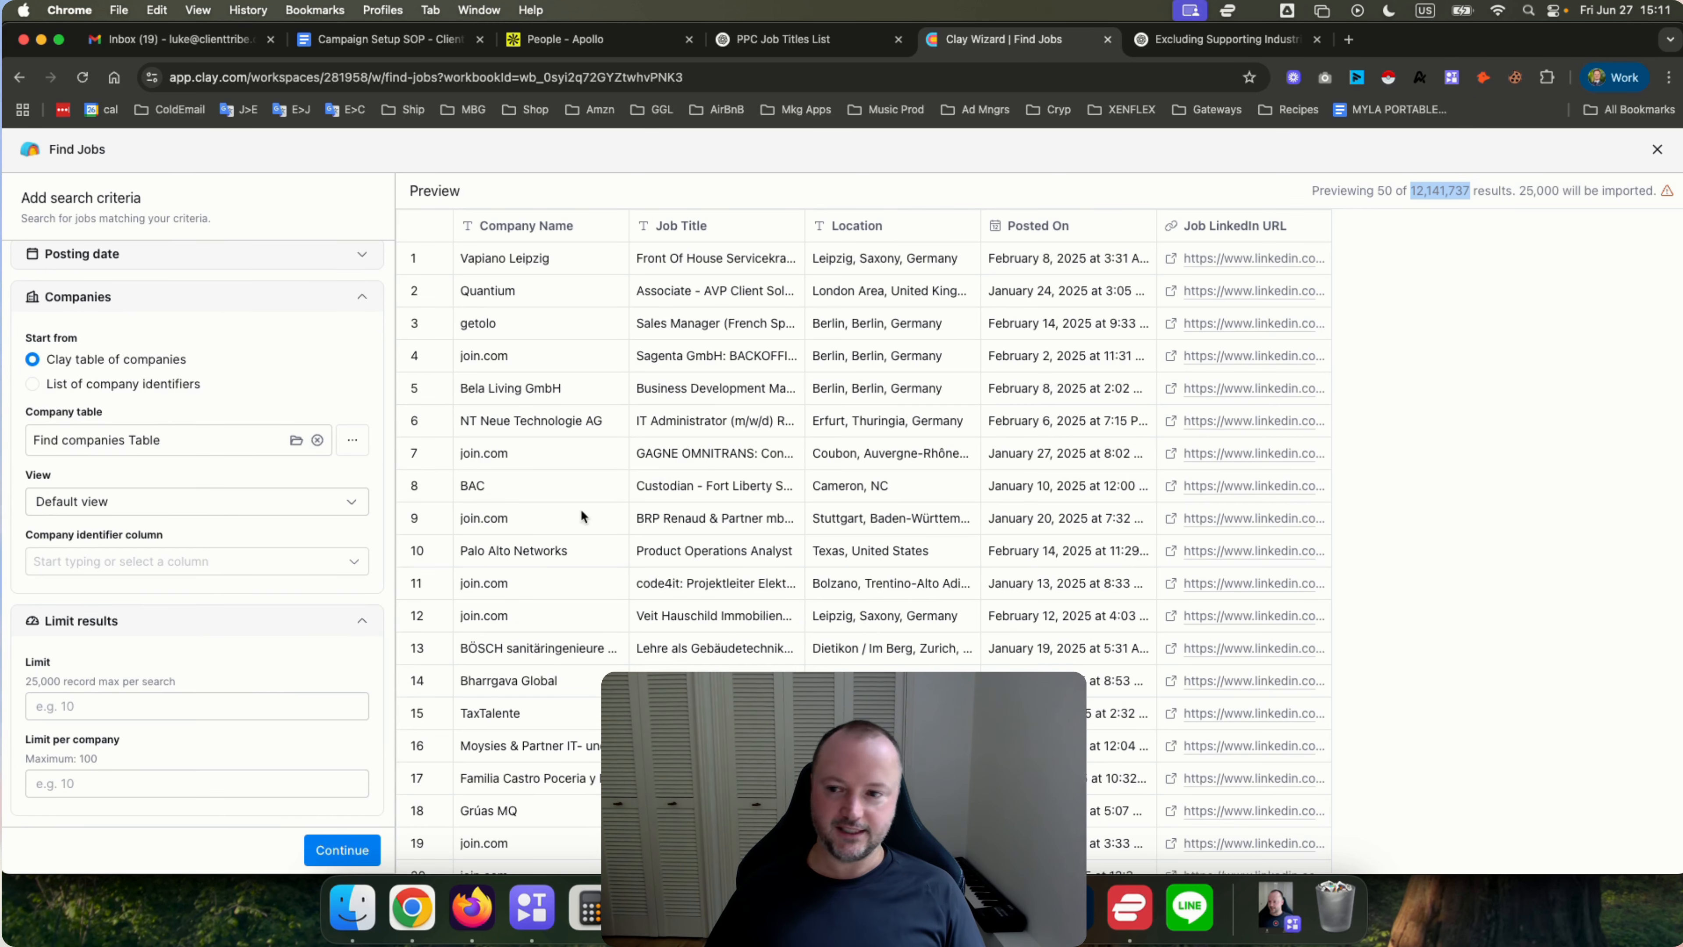
scroll(131, 588, up, 5)
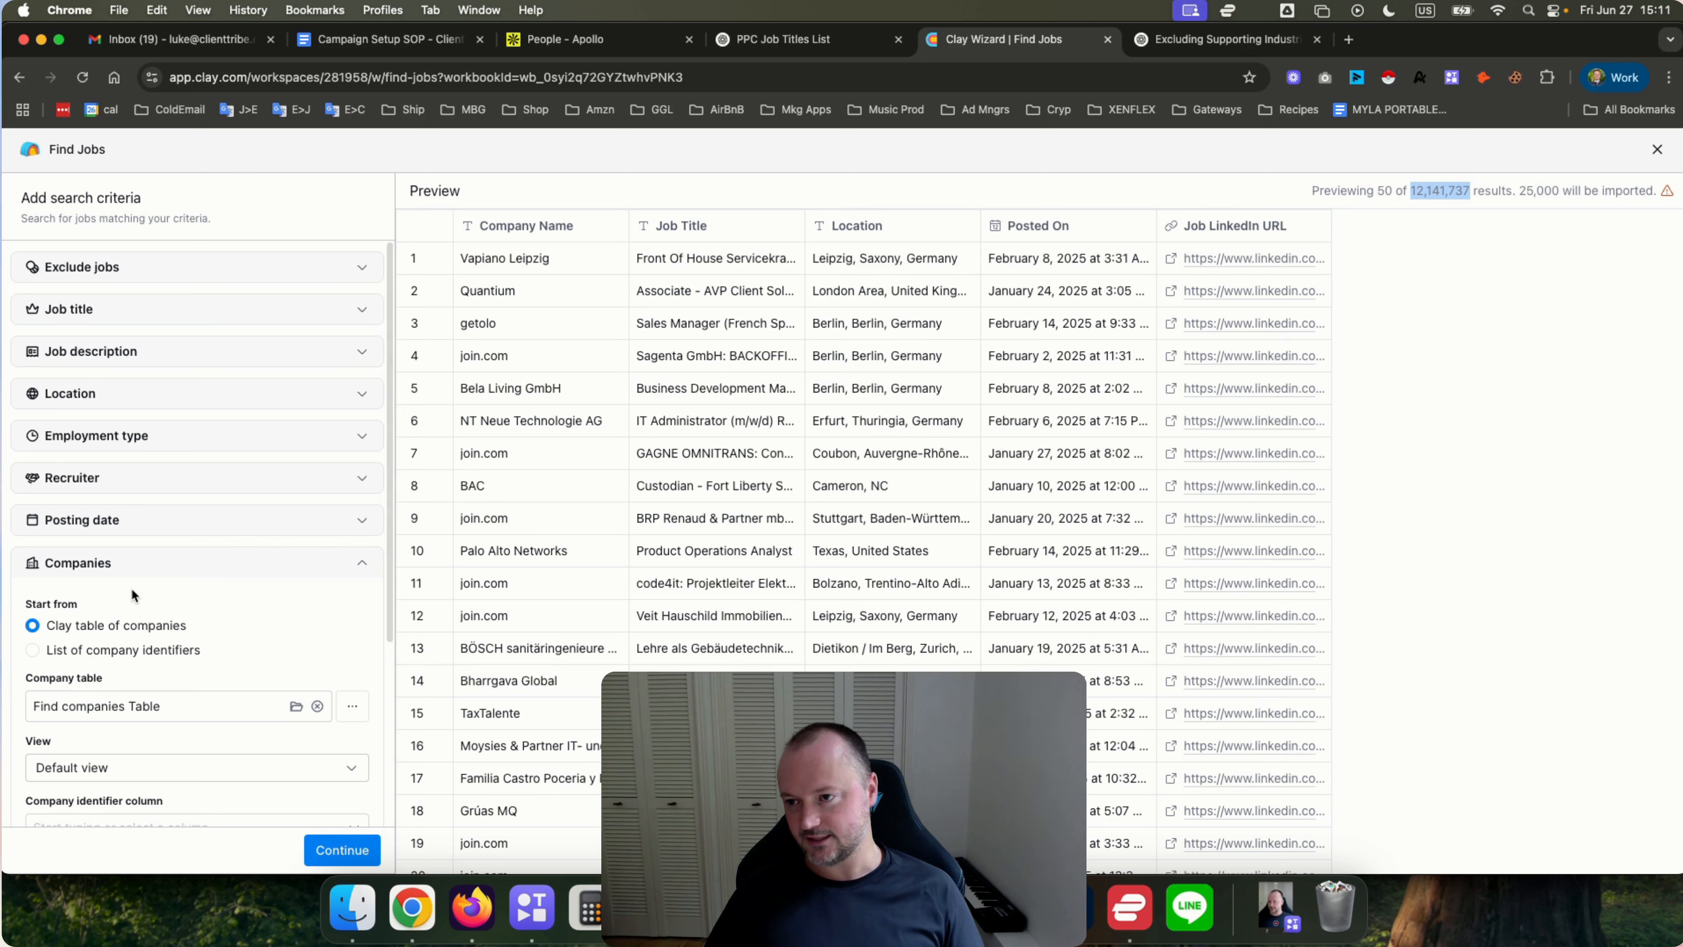
scroll(131, 588, down, 5)
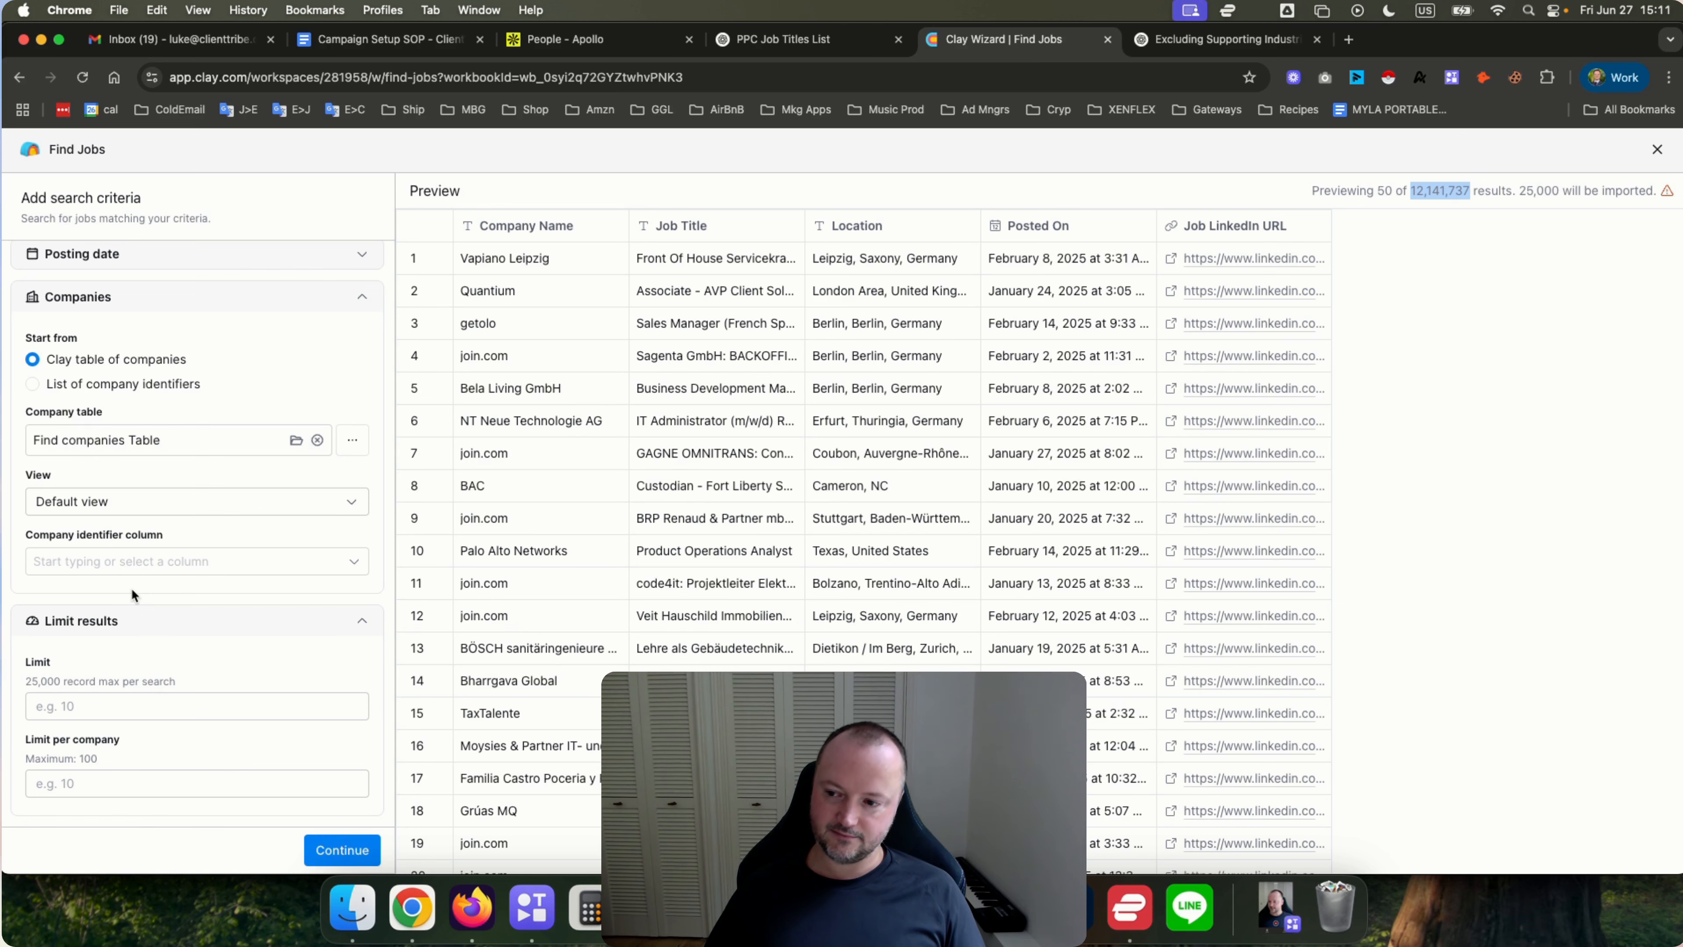
click(128, 504)
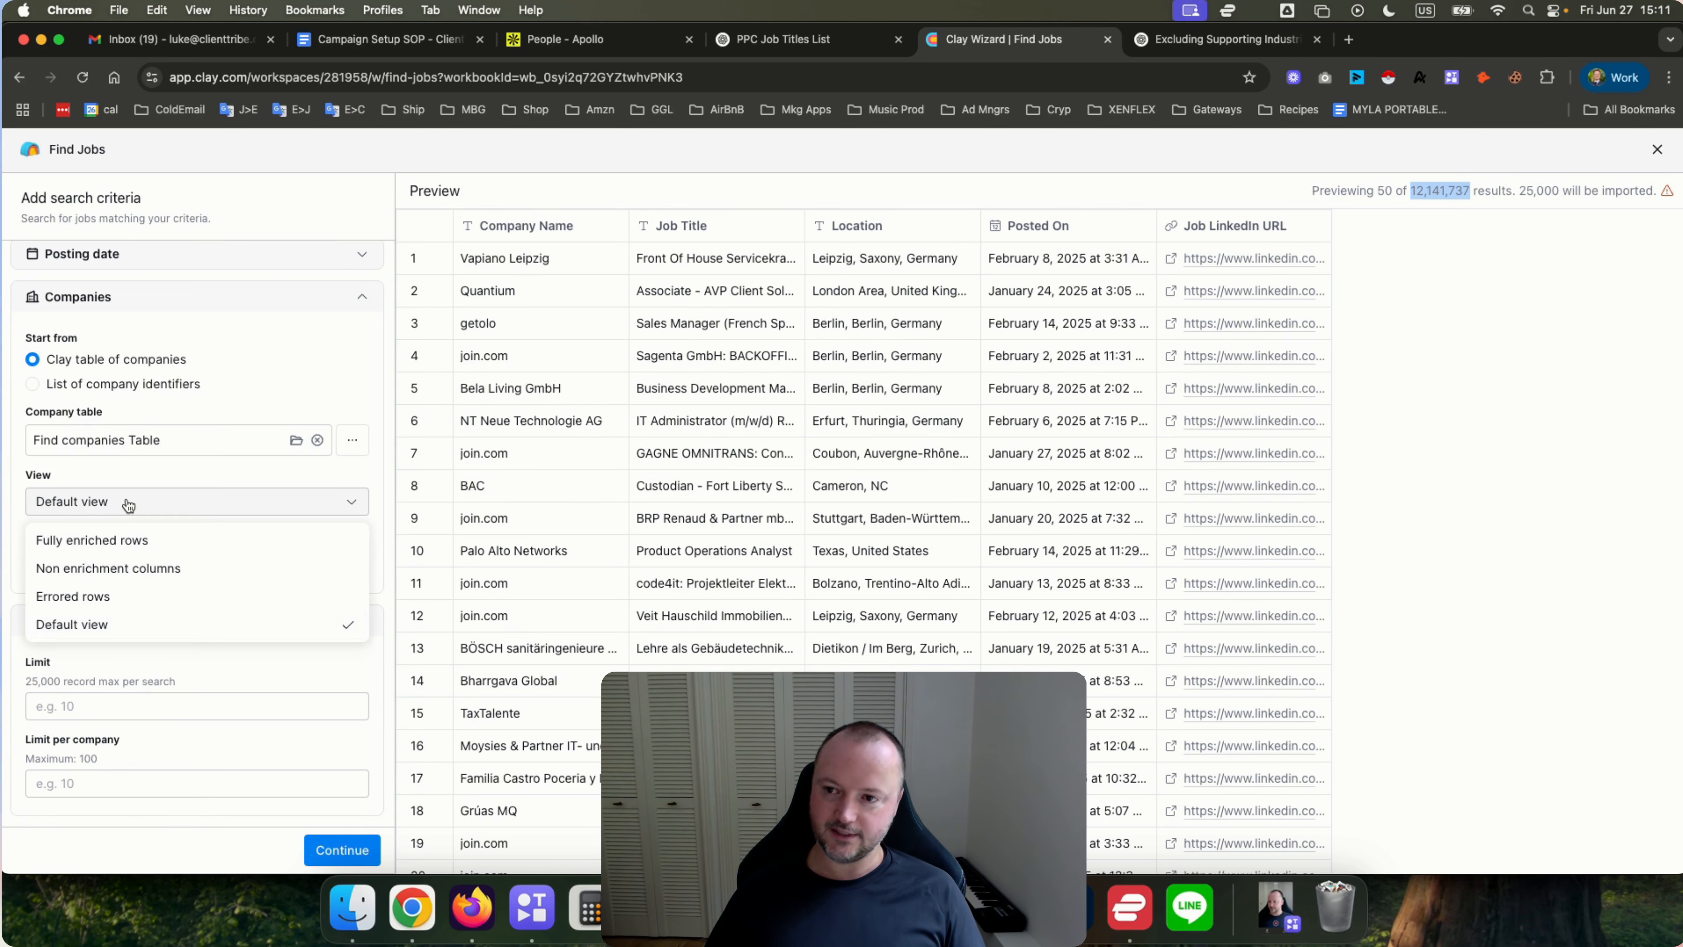
click(128, 506)
click(1656, 150)
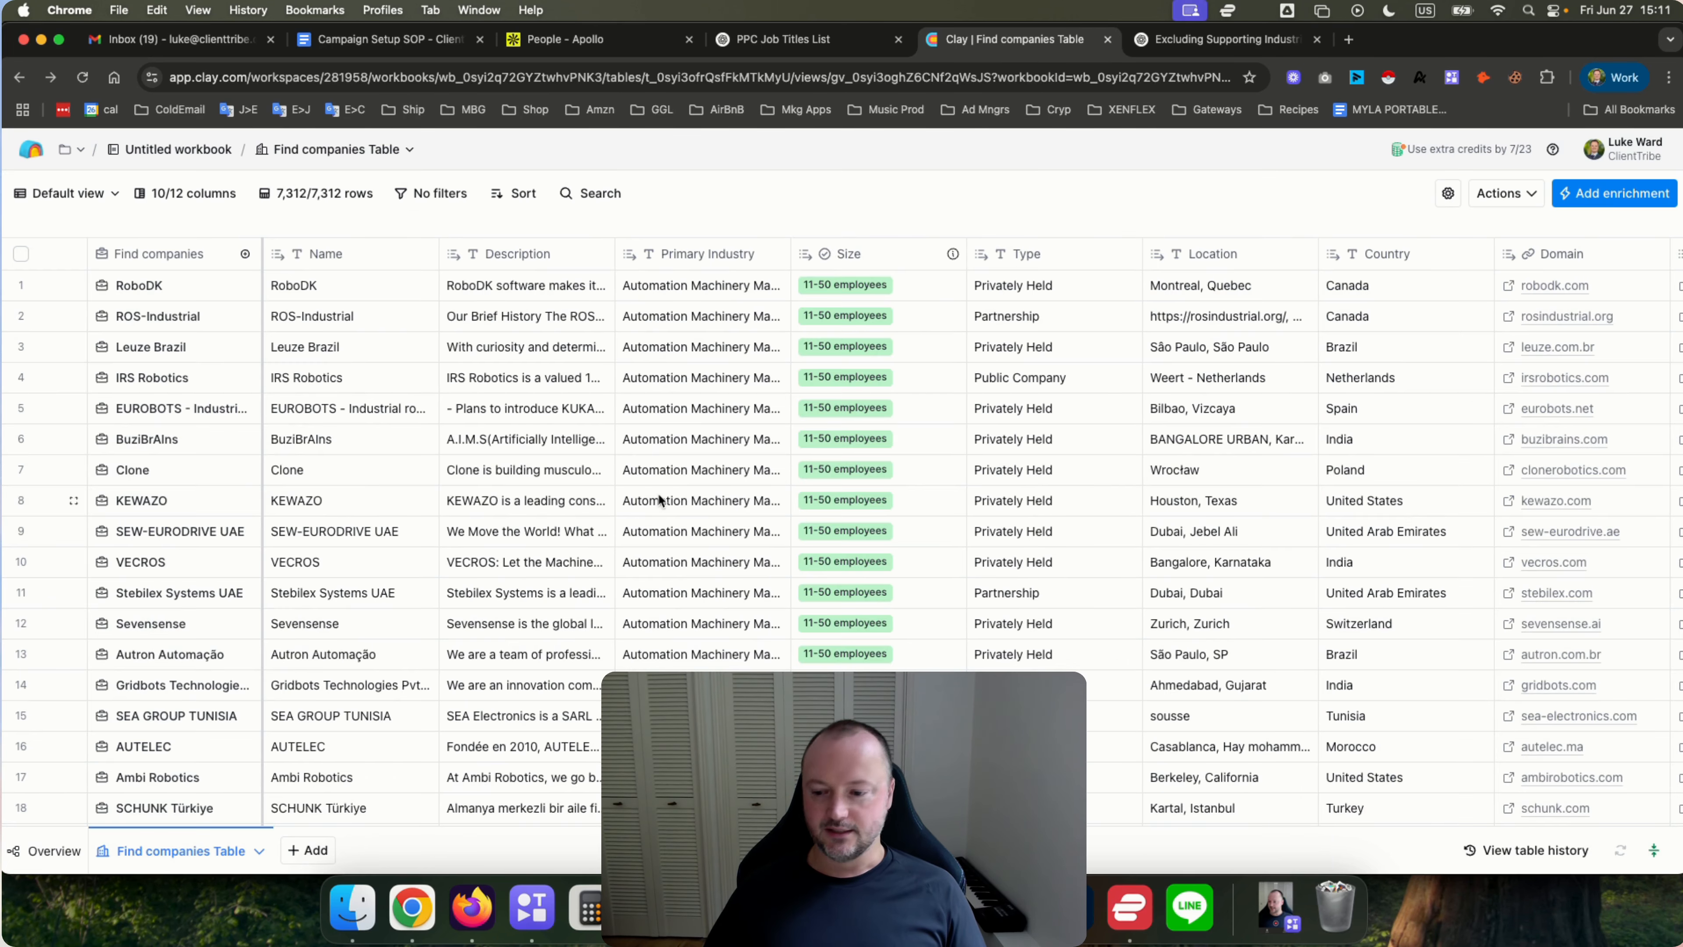
Rename the Find companies Table to AutoMachineryManuCo's.
click(258, 851)
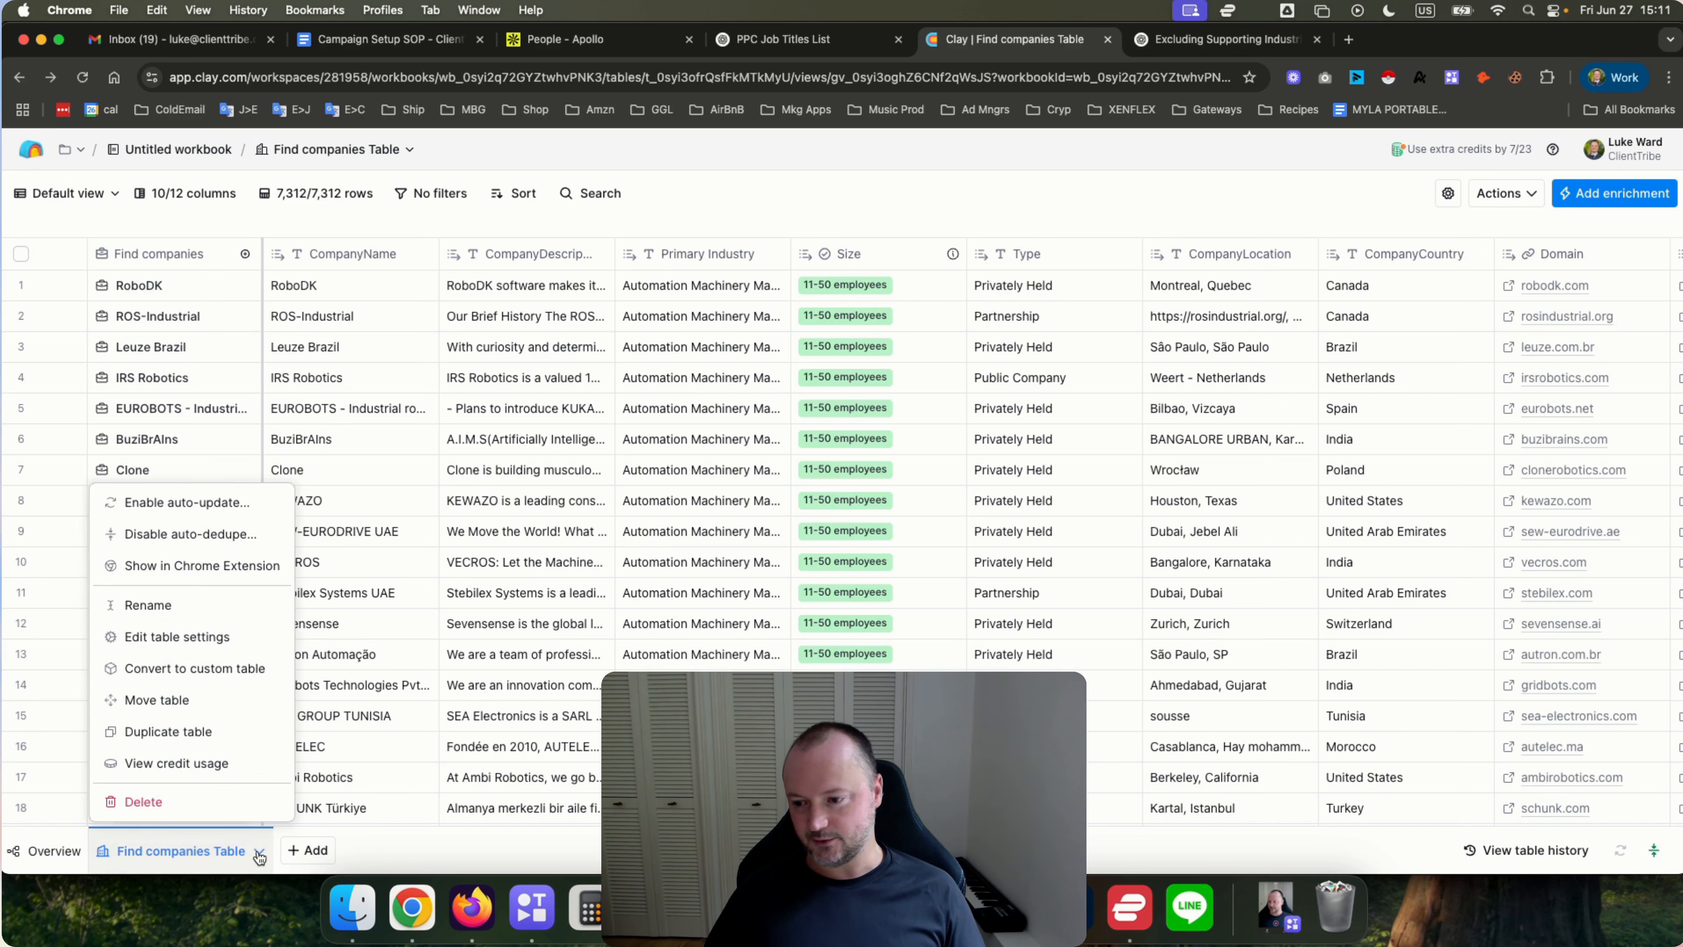
click(136, 605)
text(Auto)
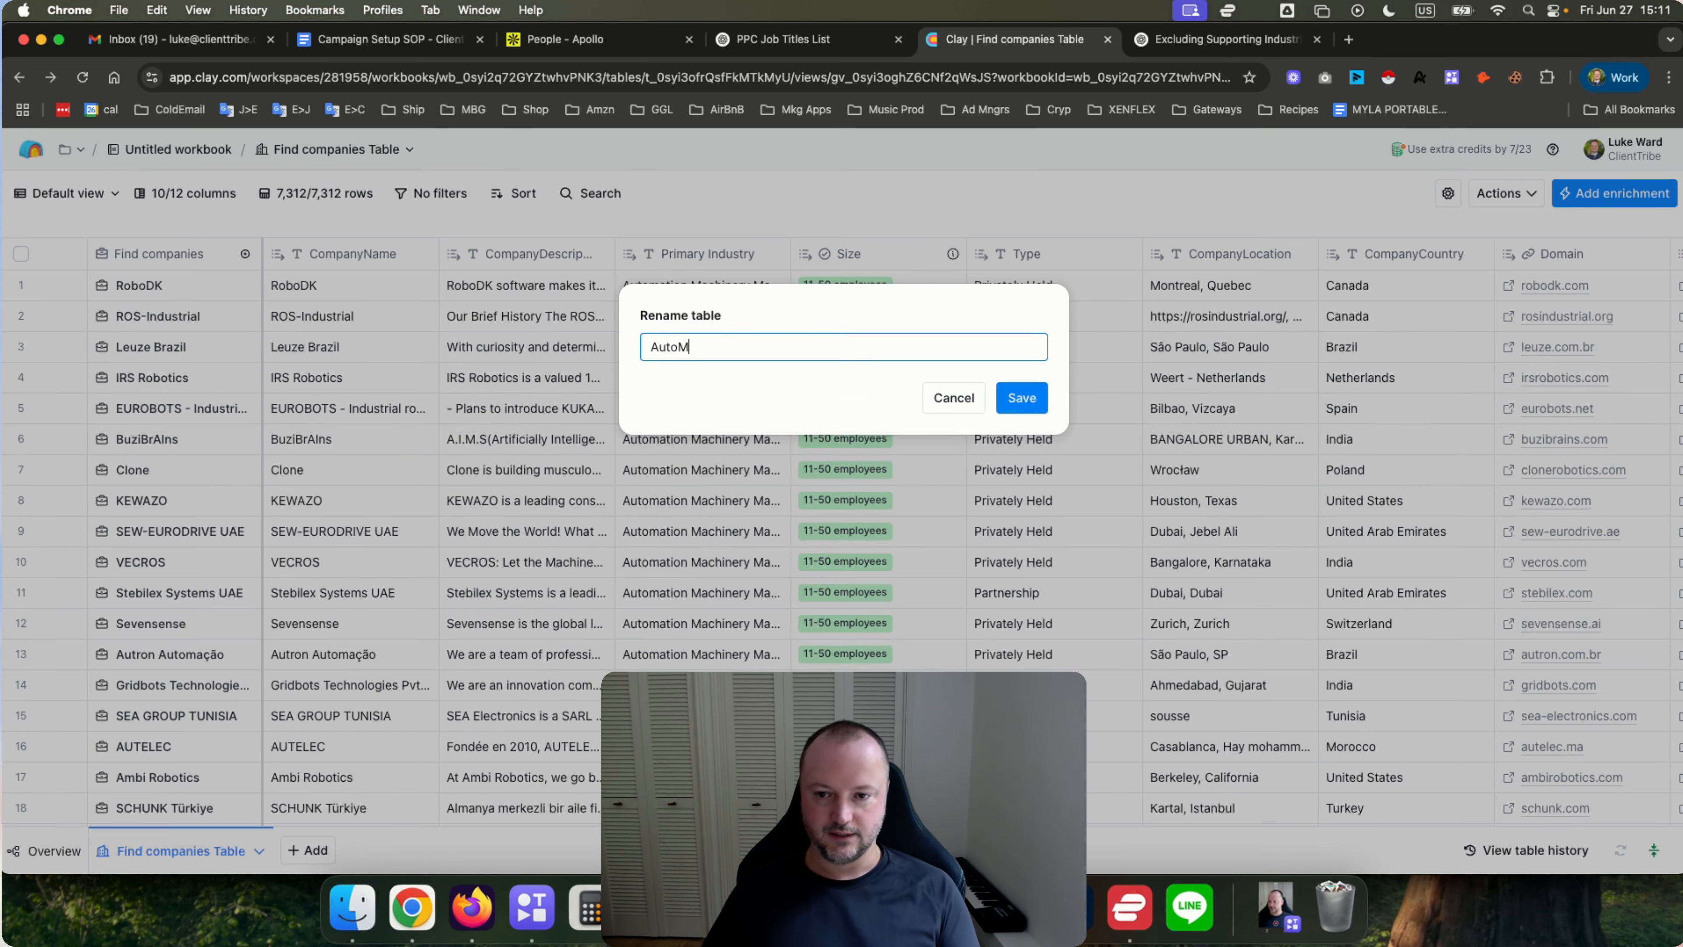
text(M)
key(BackSpace)
text(Machin)
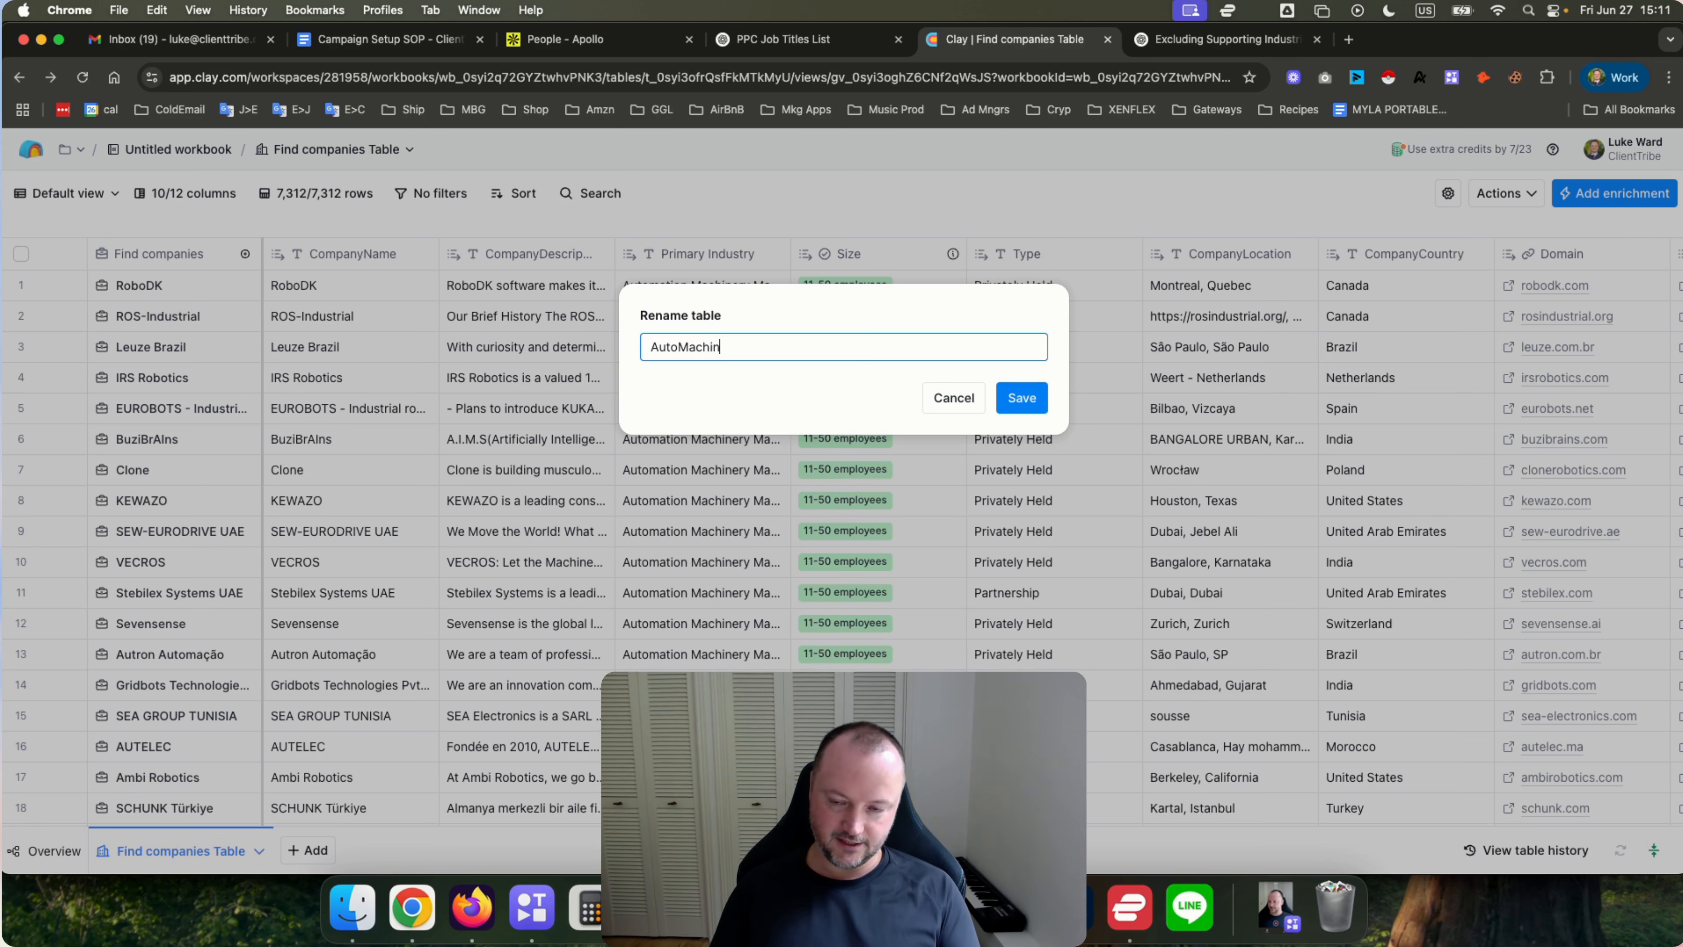
text(eryManu)
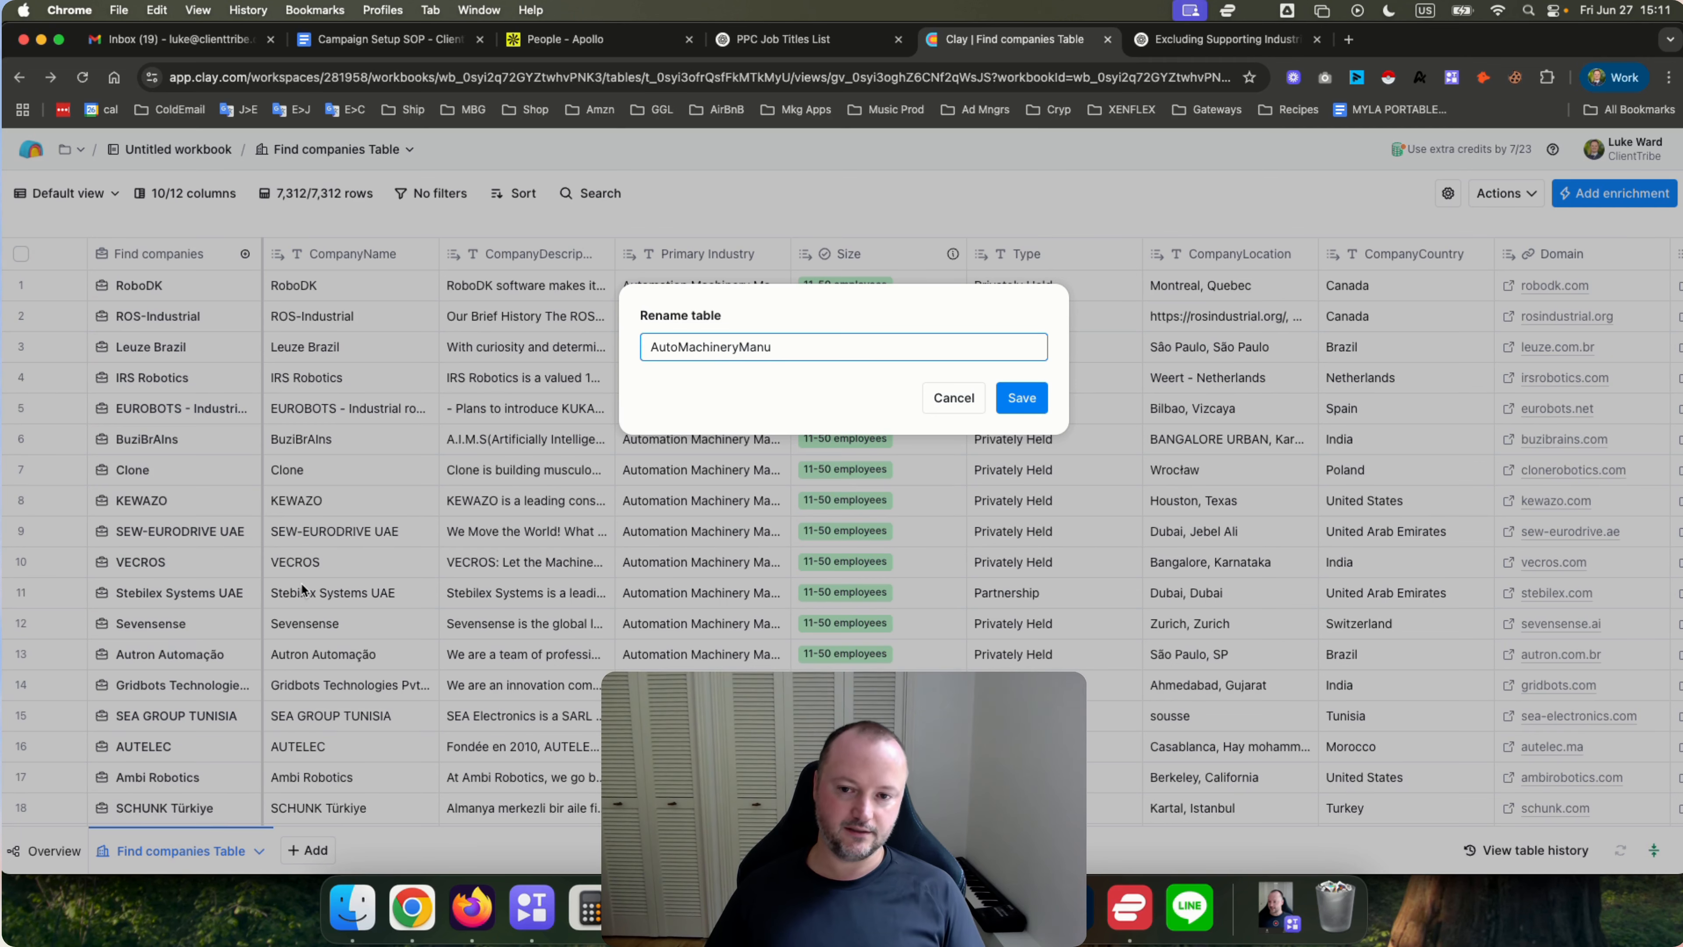
text(Co's)
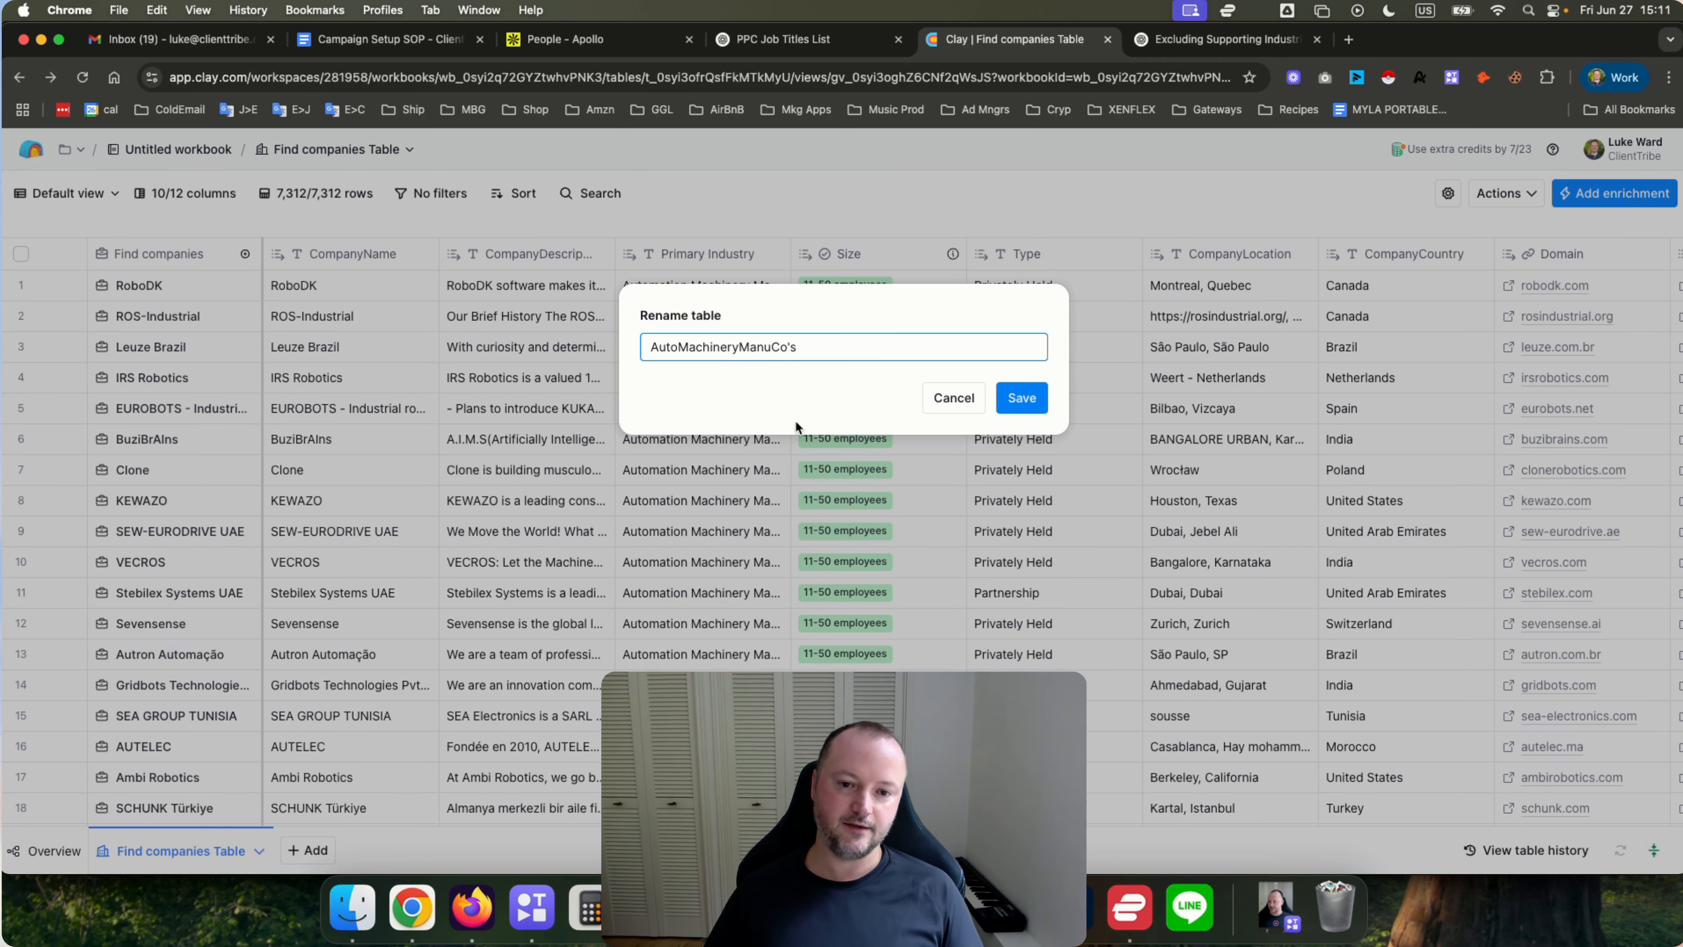
click(1025, 397)
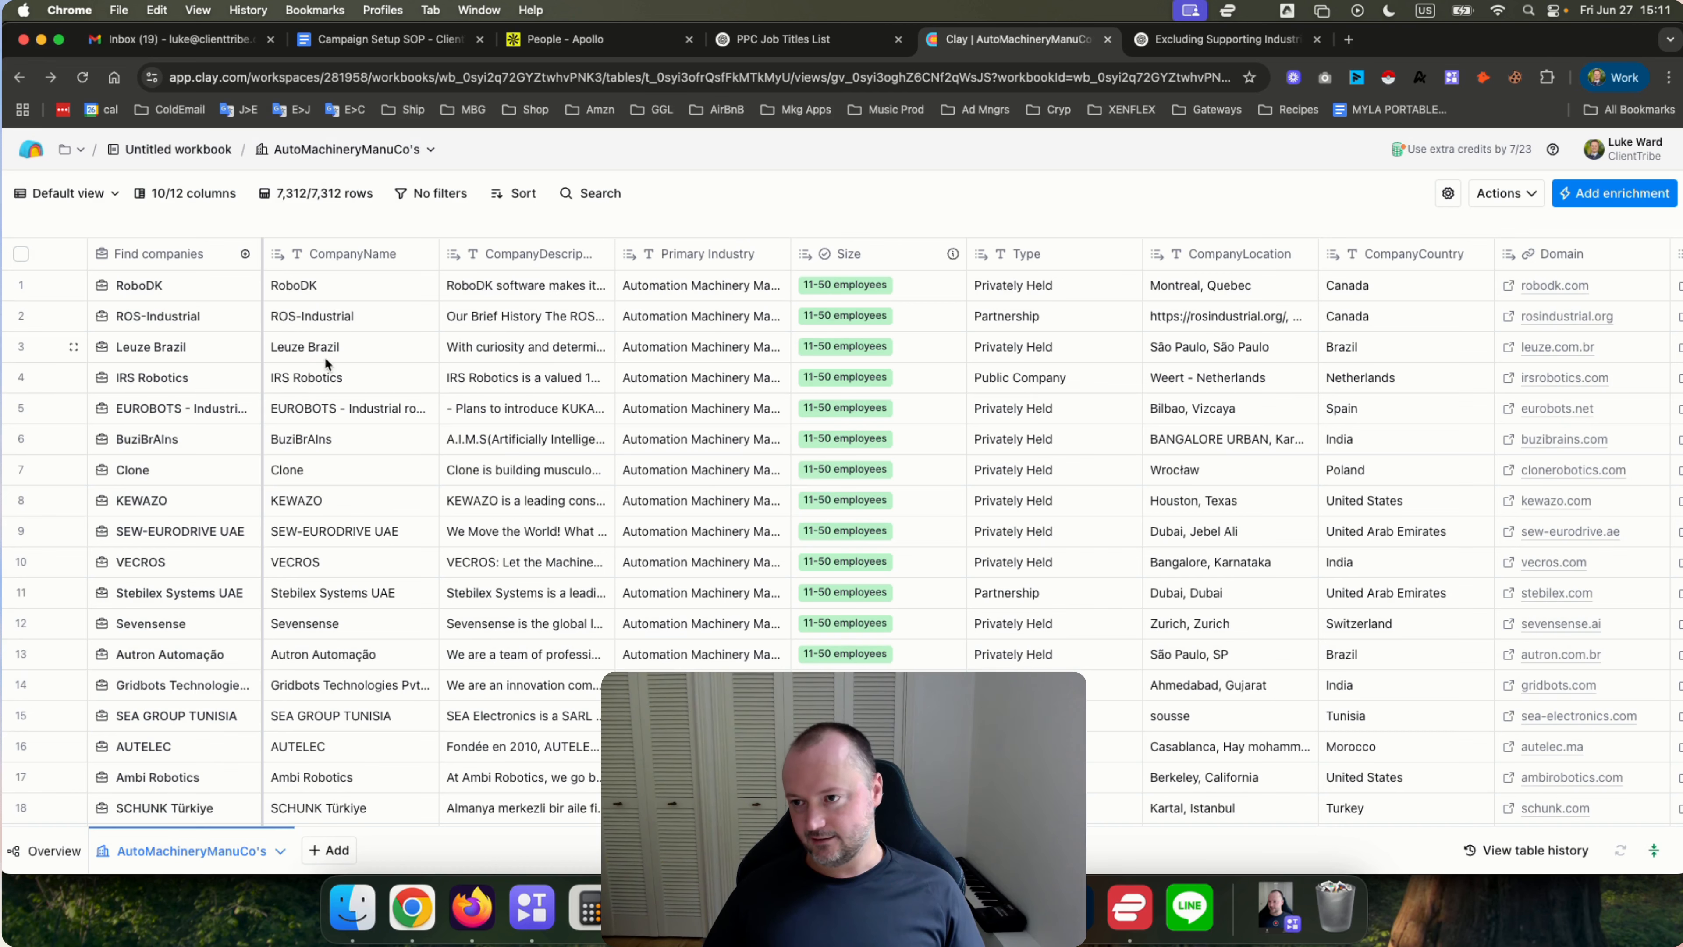
Duplicate the default view and name the copy US Companies.
click(112, 197)
click(112, 197)
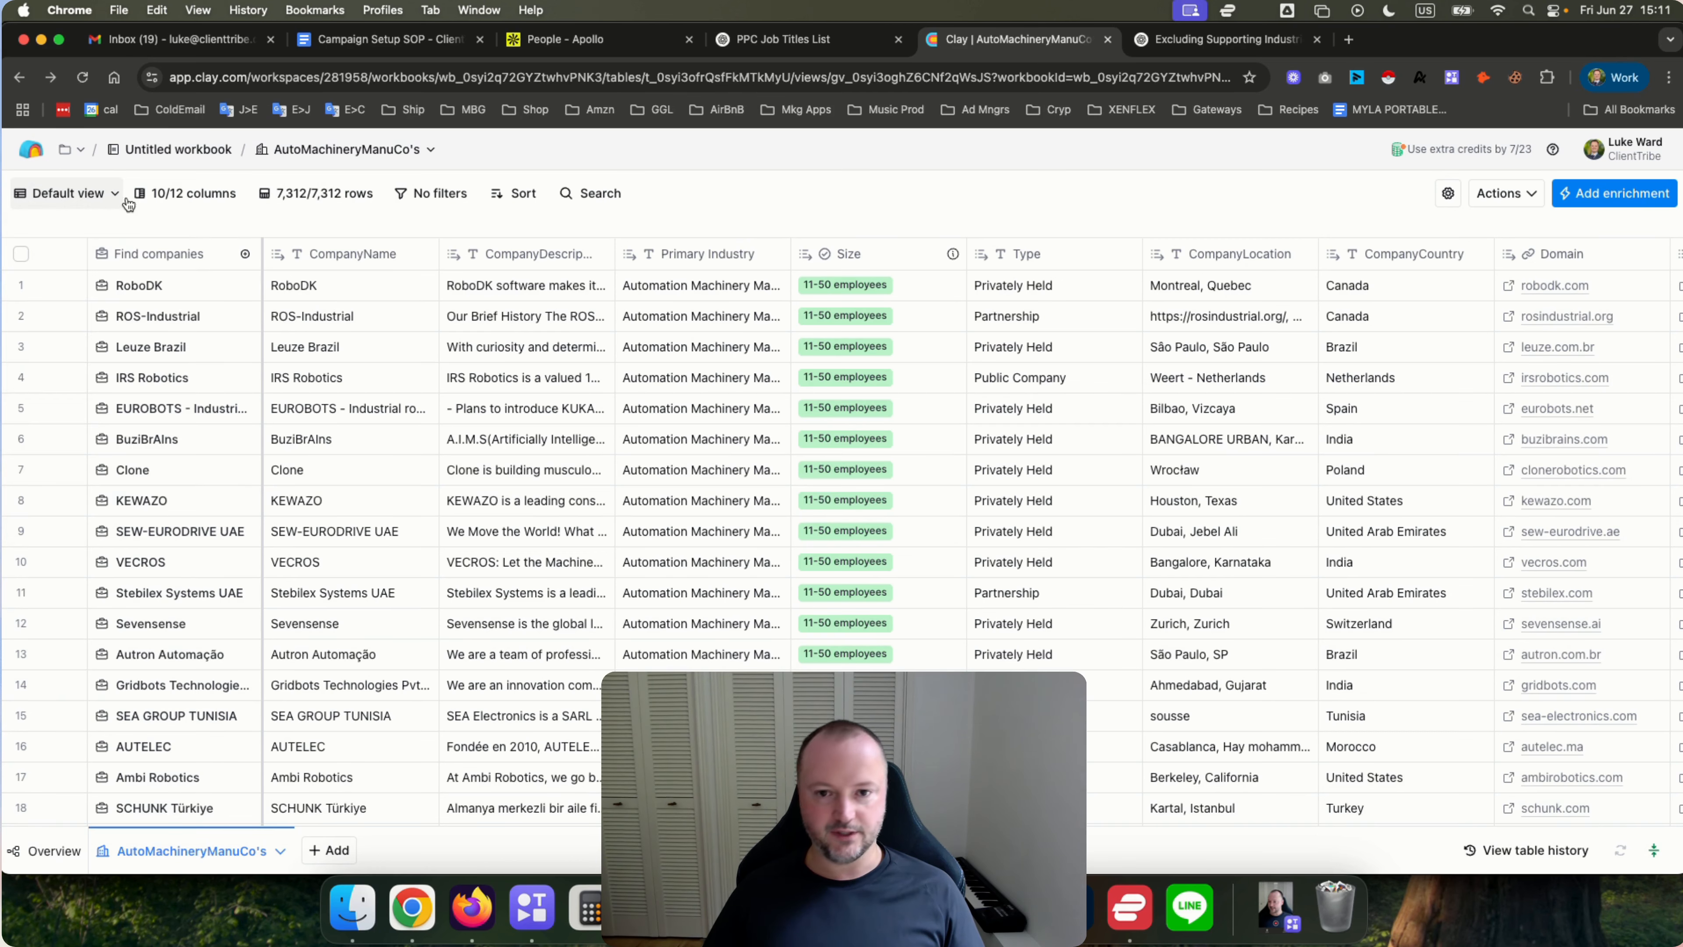
scroll(1012, 421, right, 3)
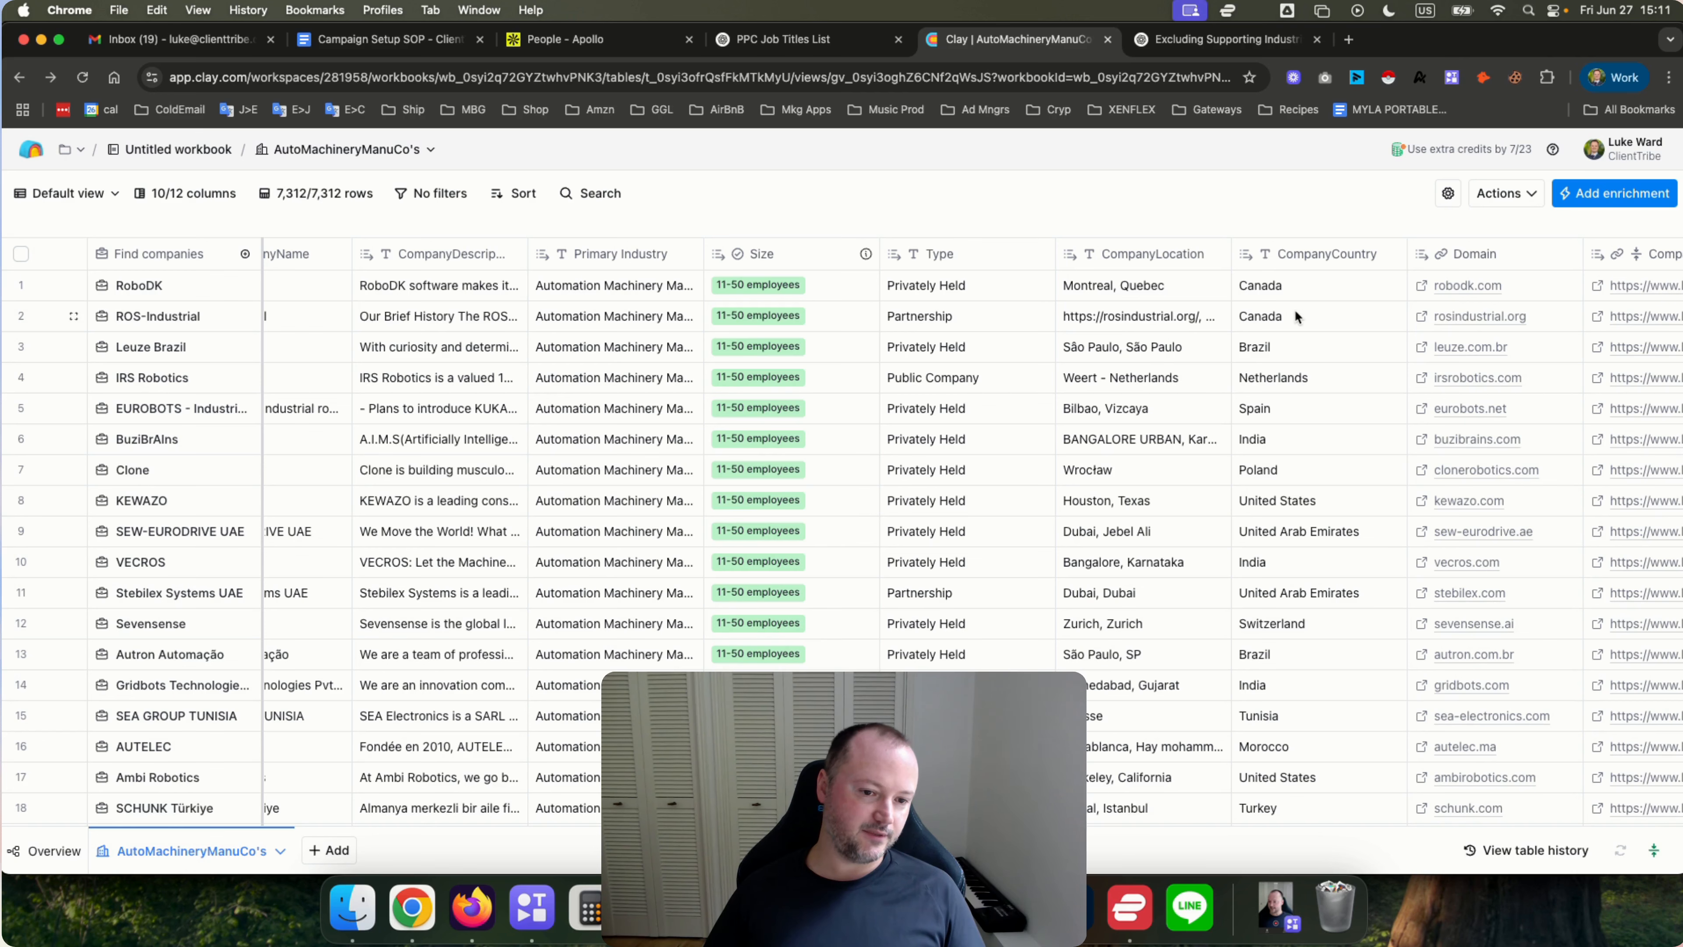
click(1297, 502)
scroll(717, 418, left, 3)
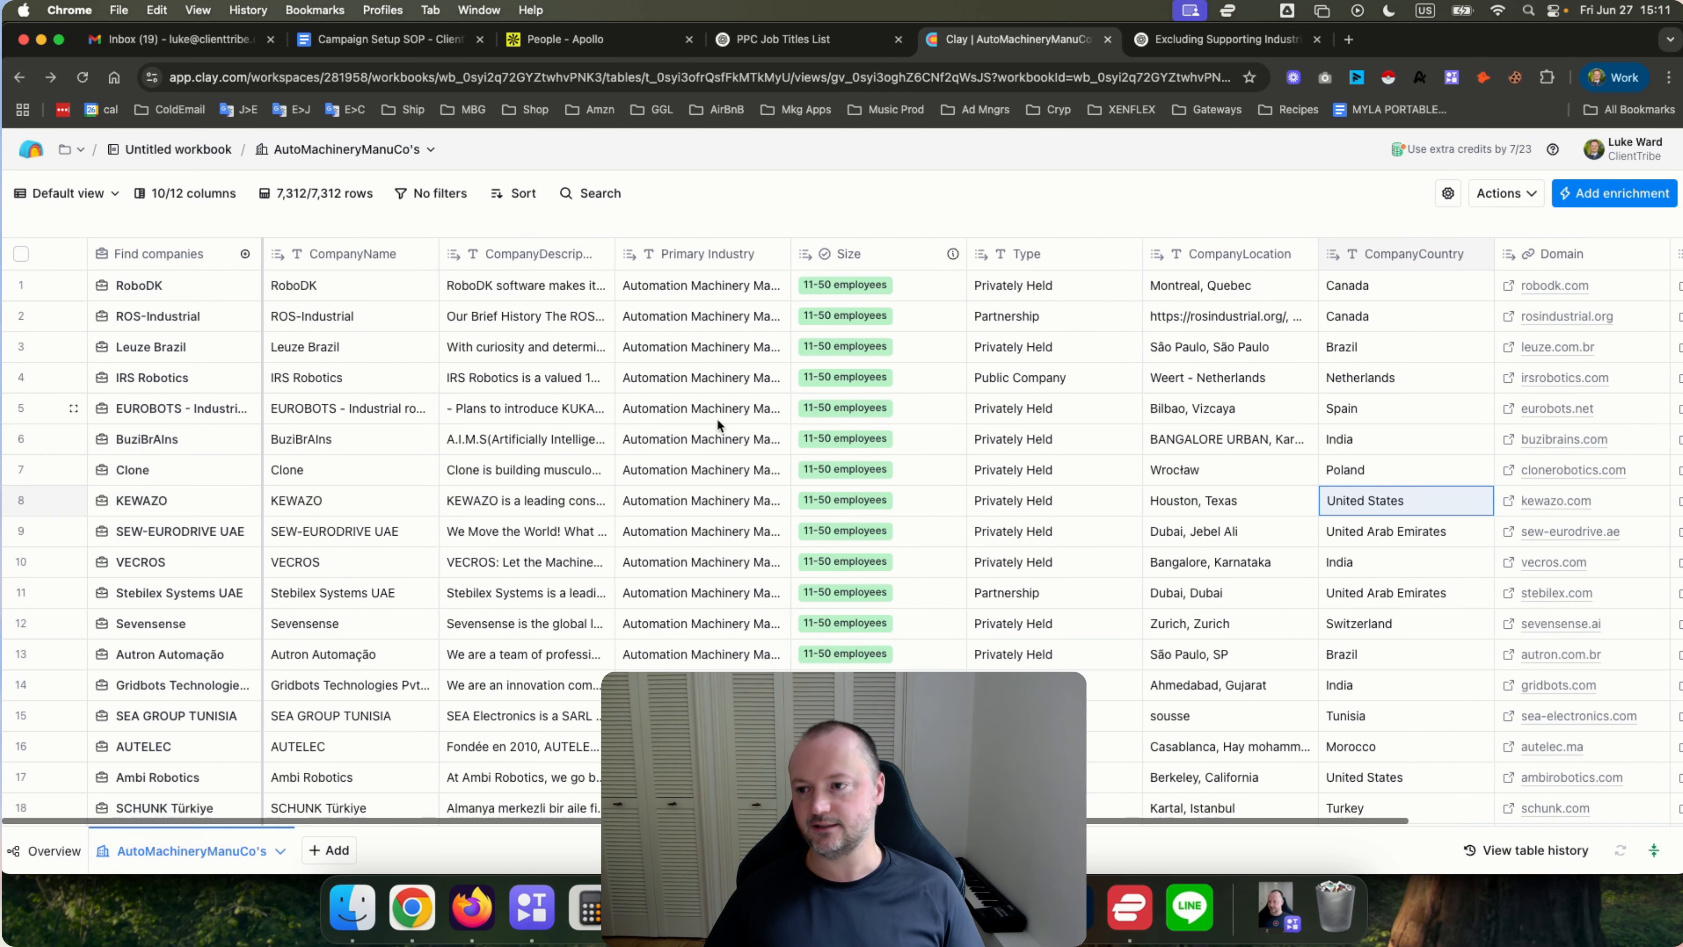
click(107, 194)
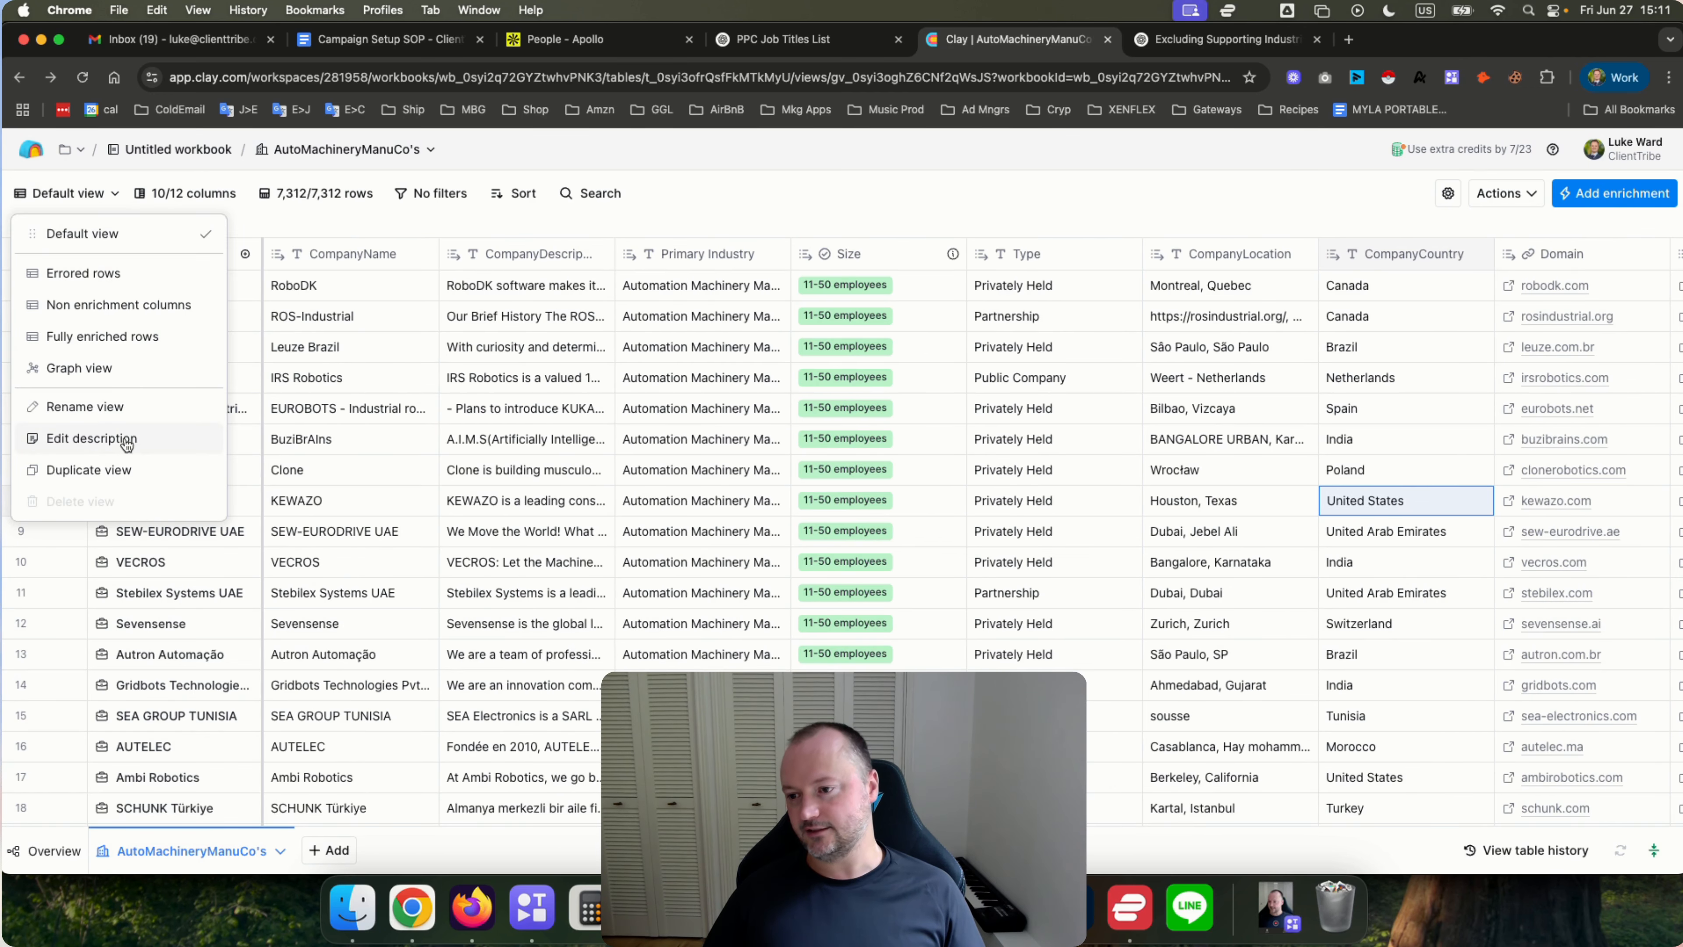
click(96, 471)
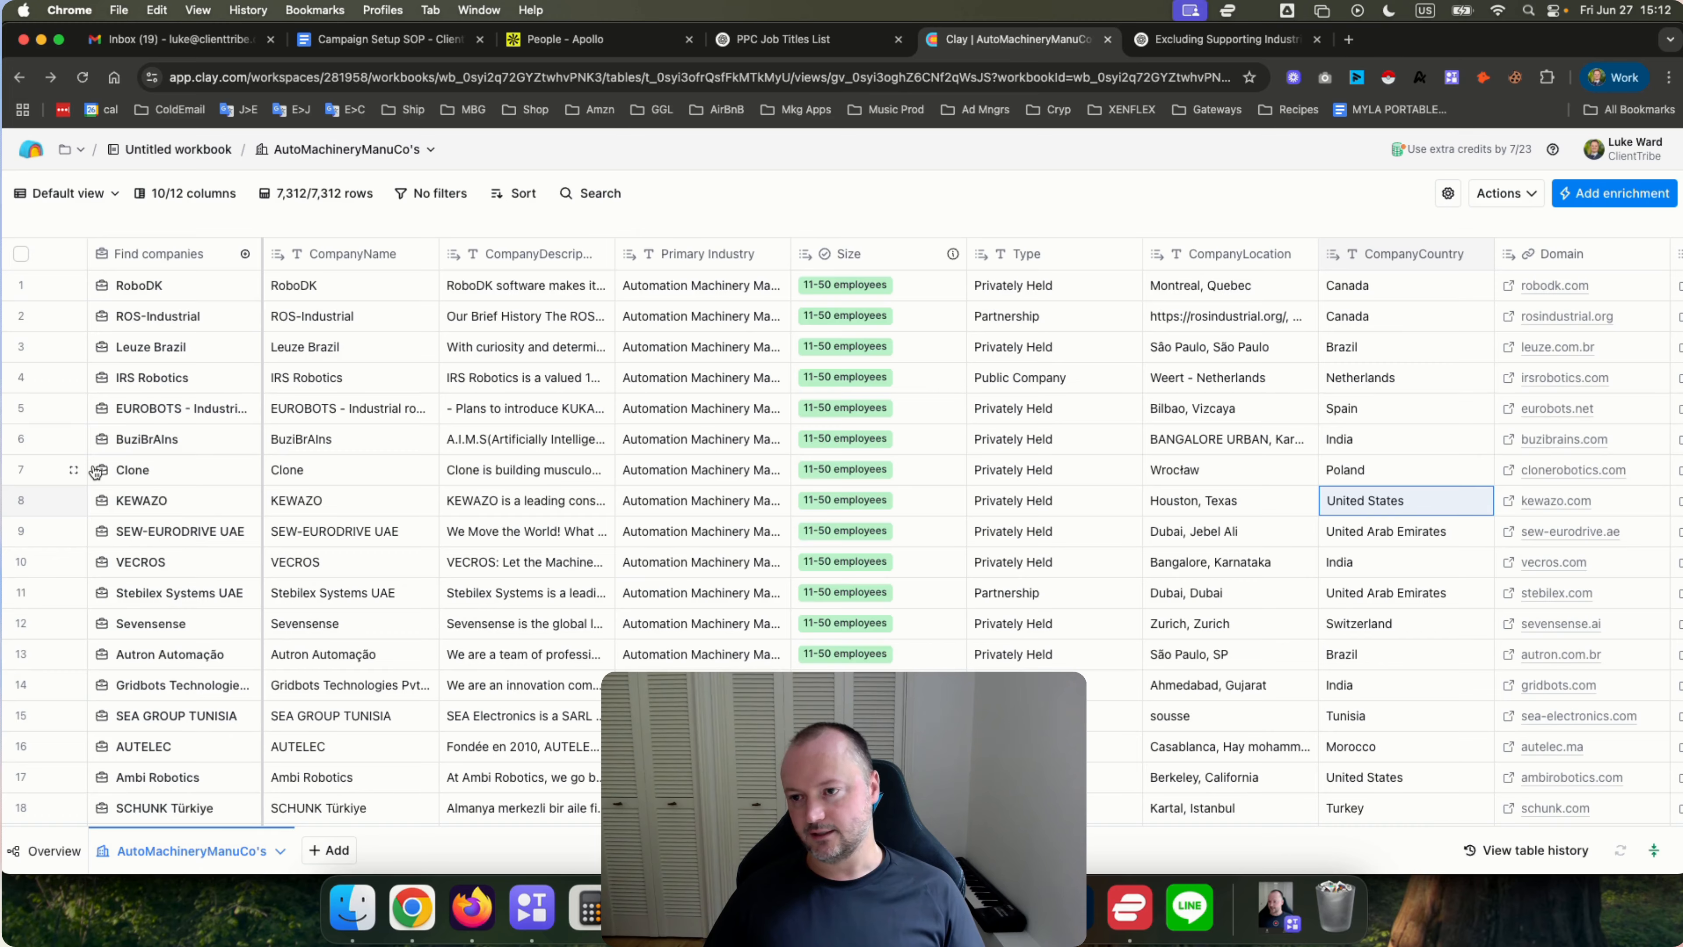
double_click(92, 193)
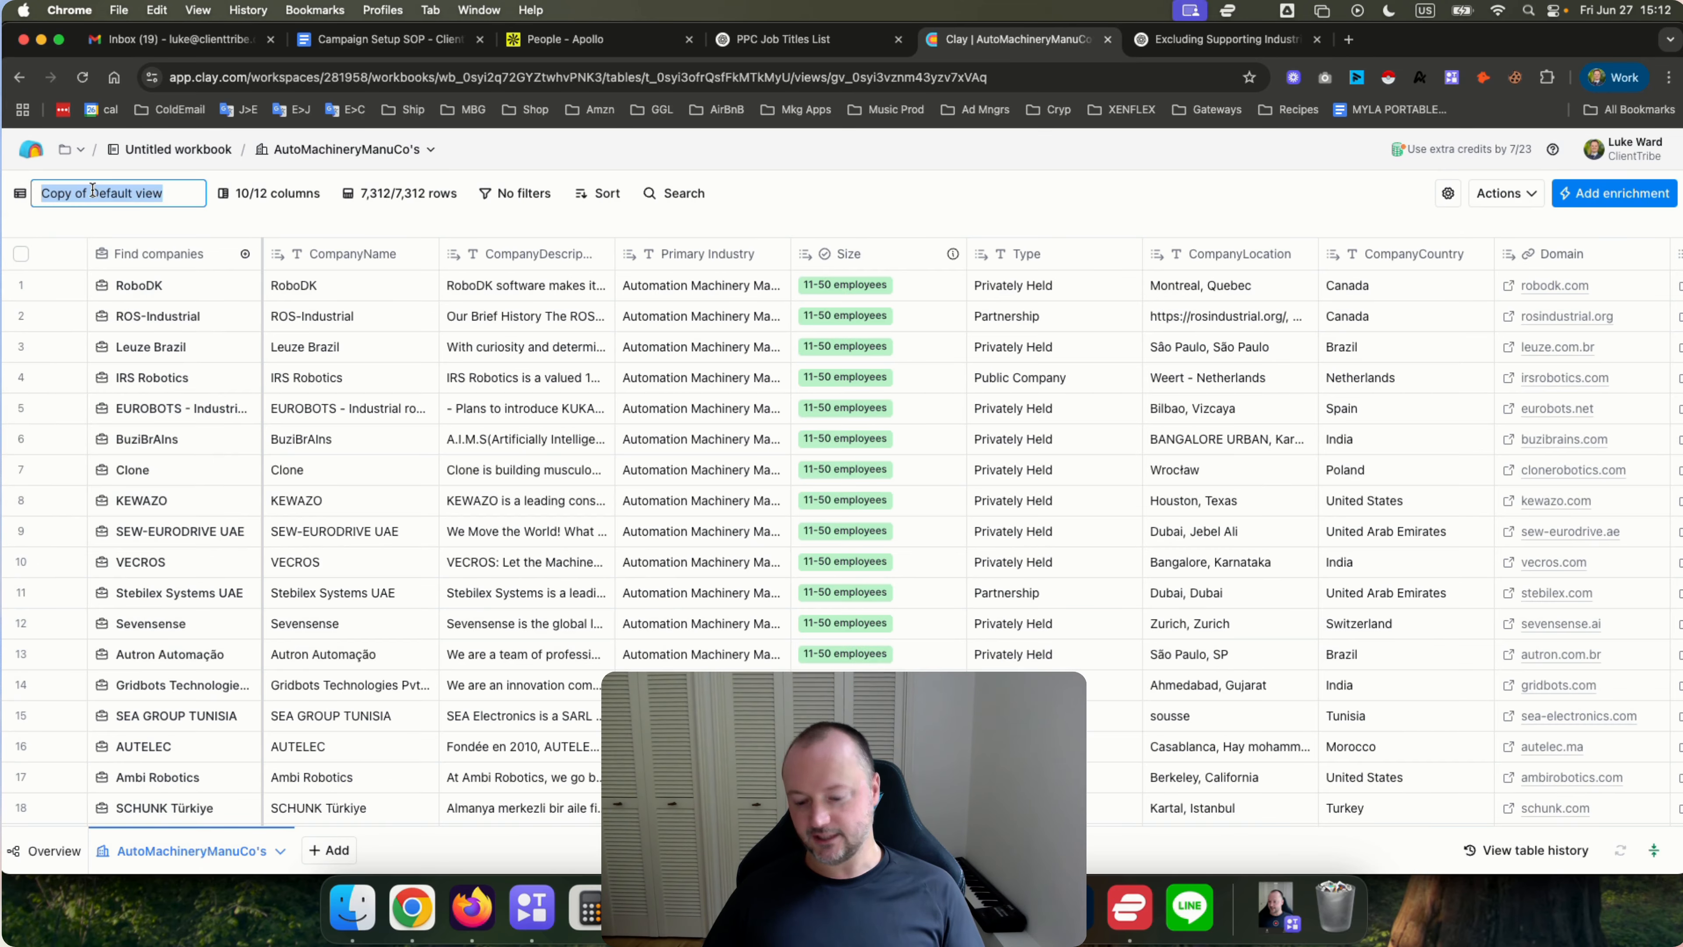
text(US)
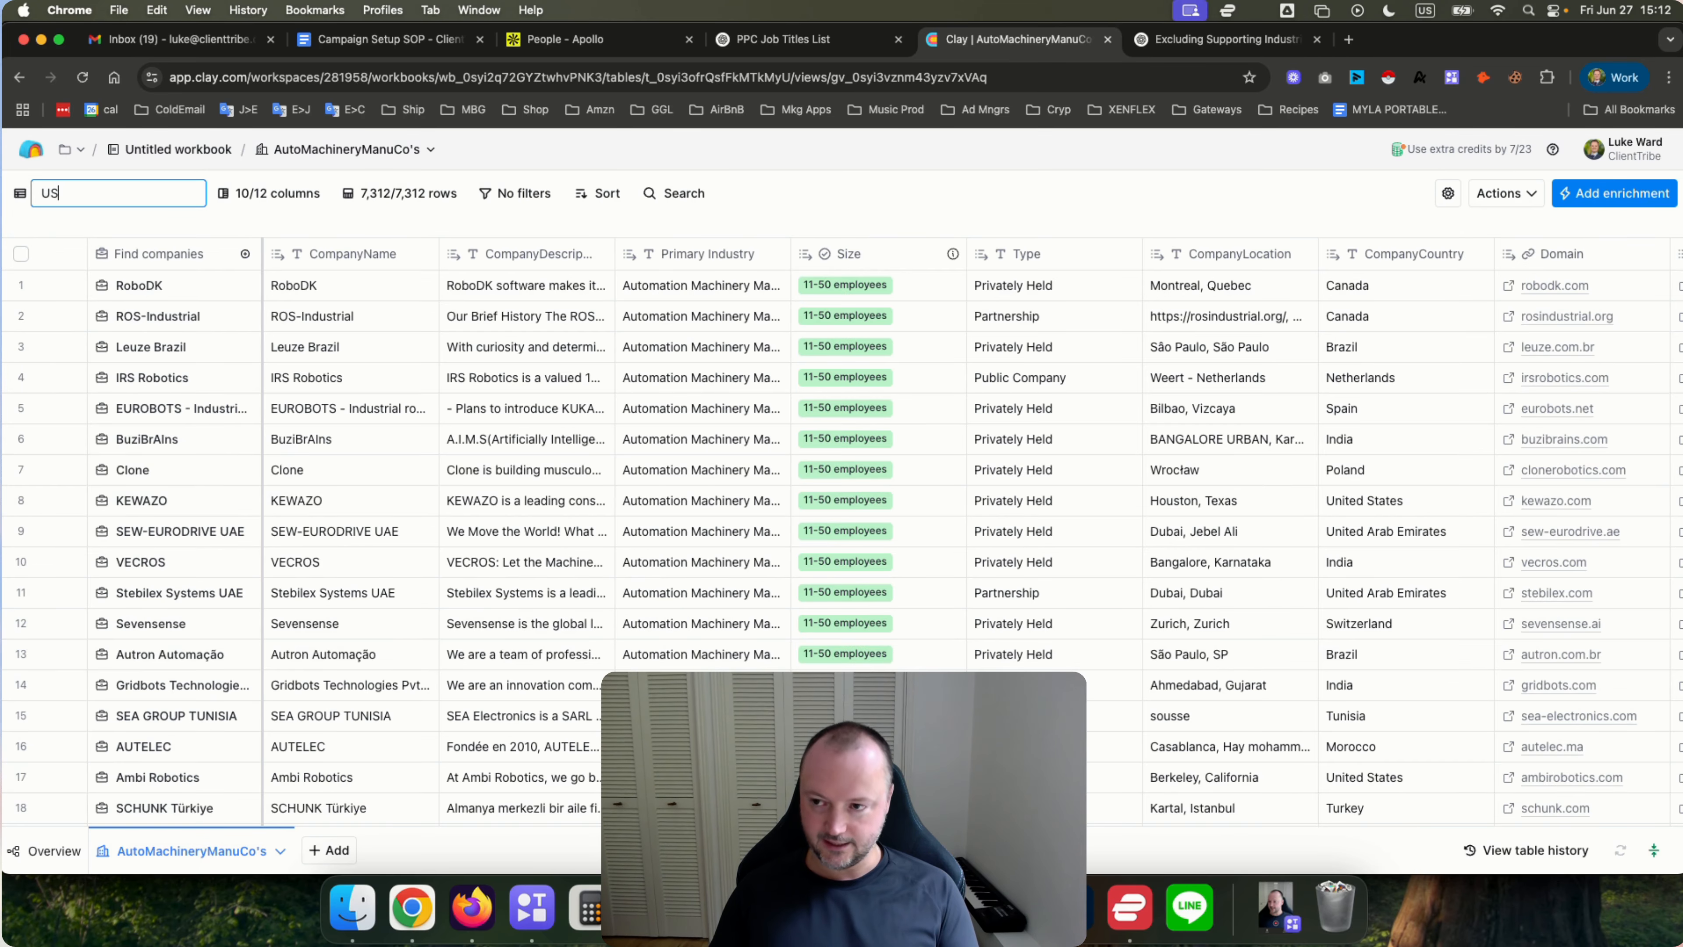
text( Companies)
key(Return)
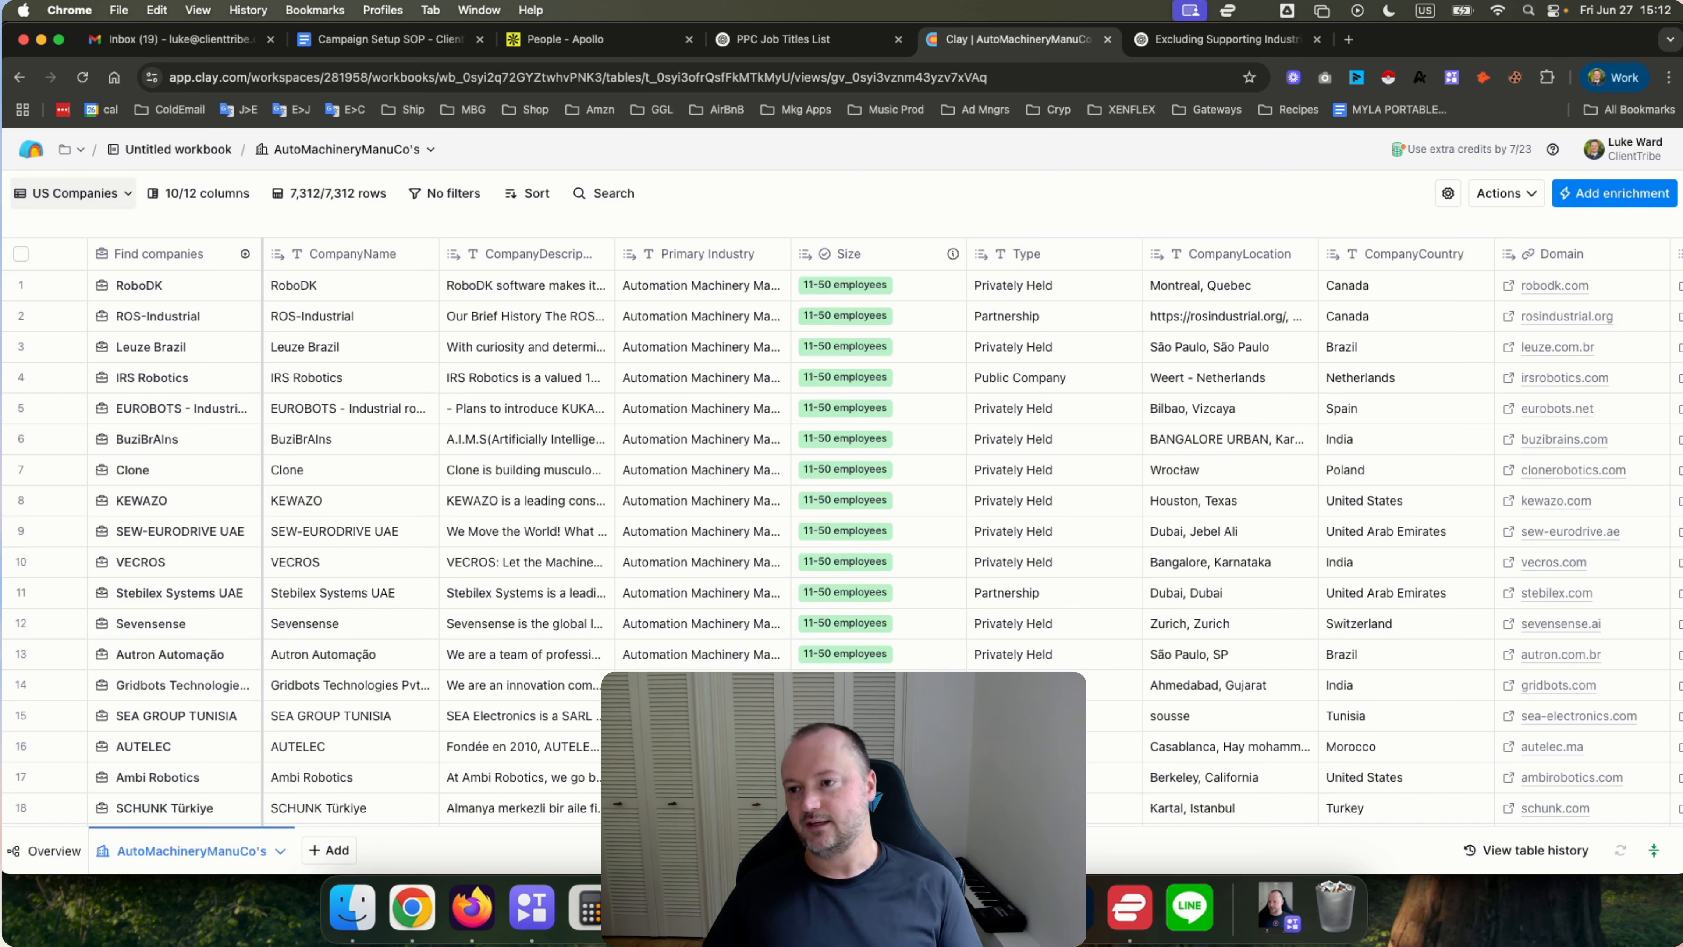
Filter the US Companies view to rows where CompanyCountry is equal to United States.
click(440, 196)
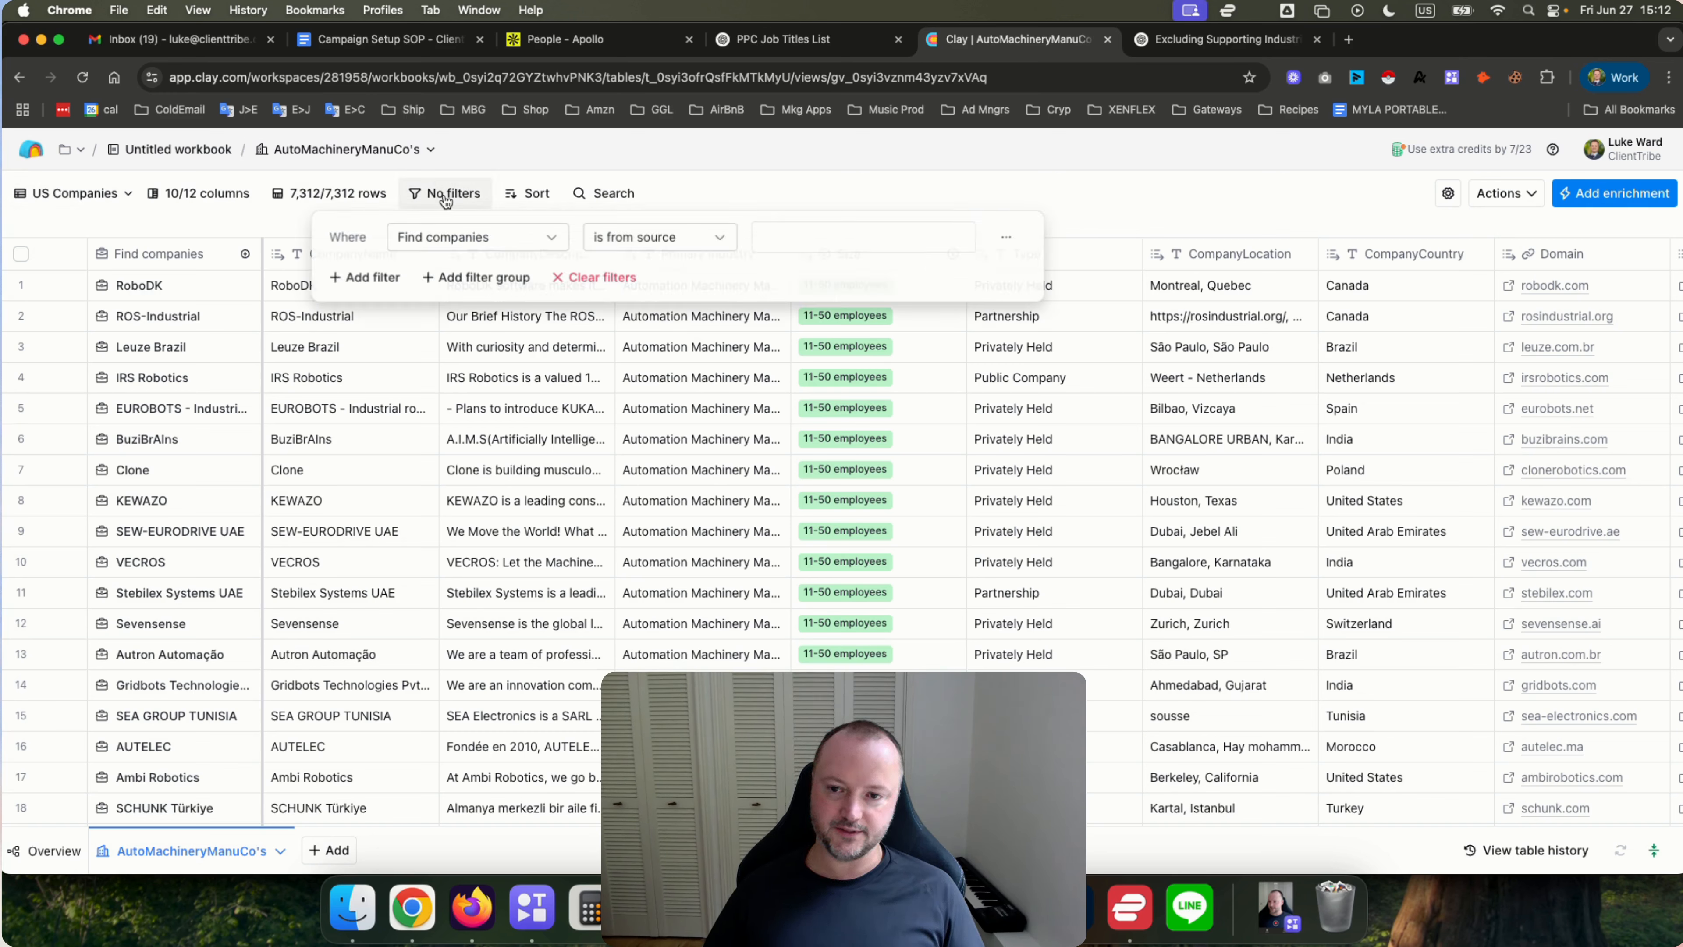
click(496, 238)
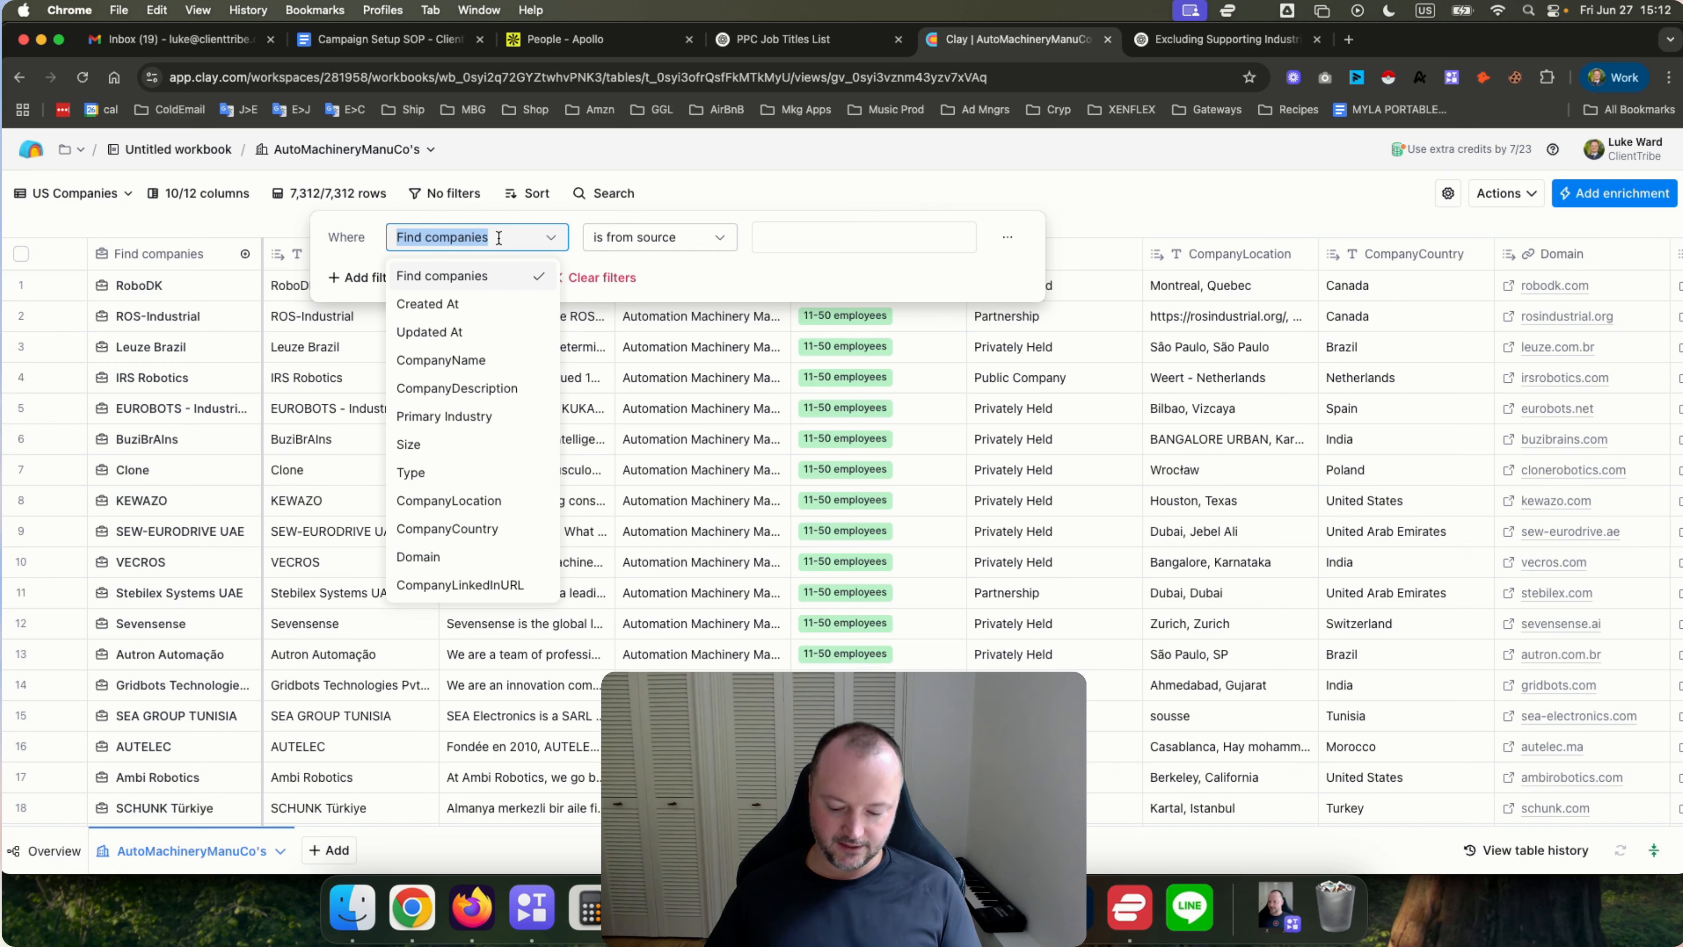
text(count)
click(462, 276)
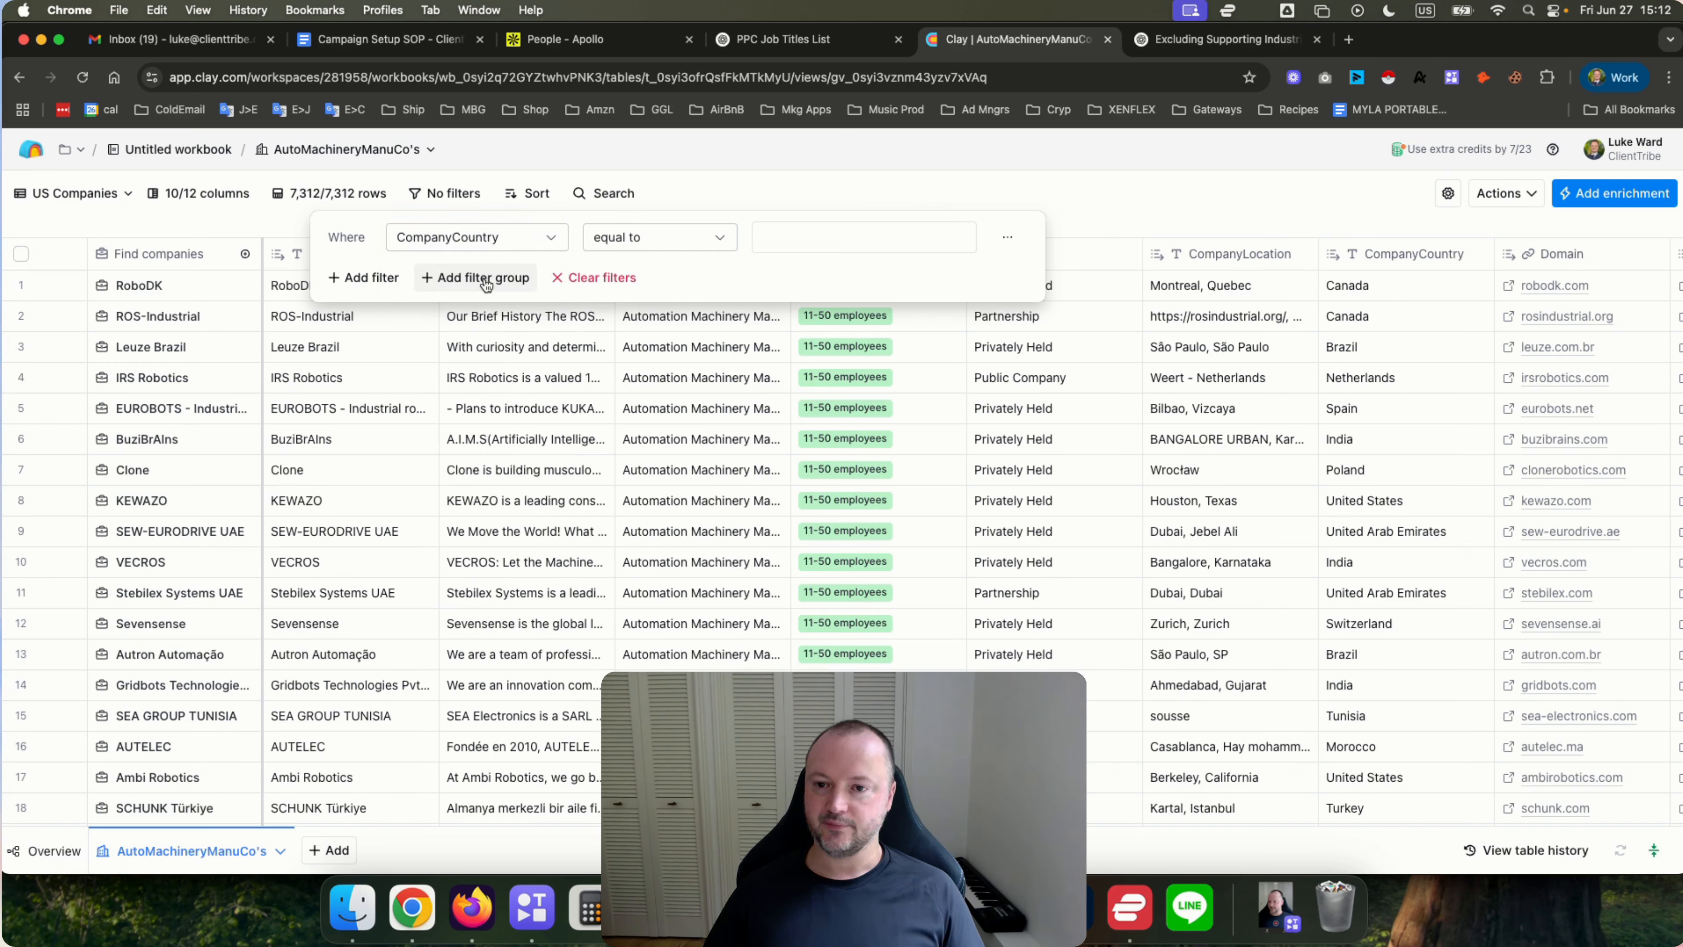
click(794, 237)
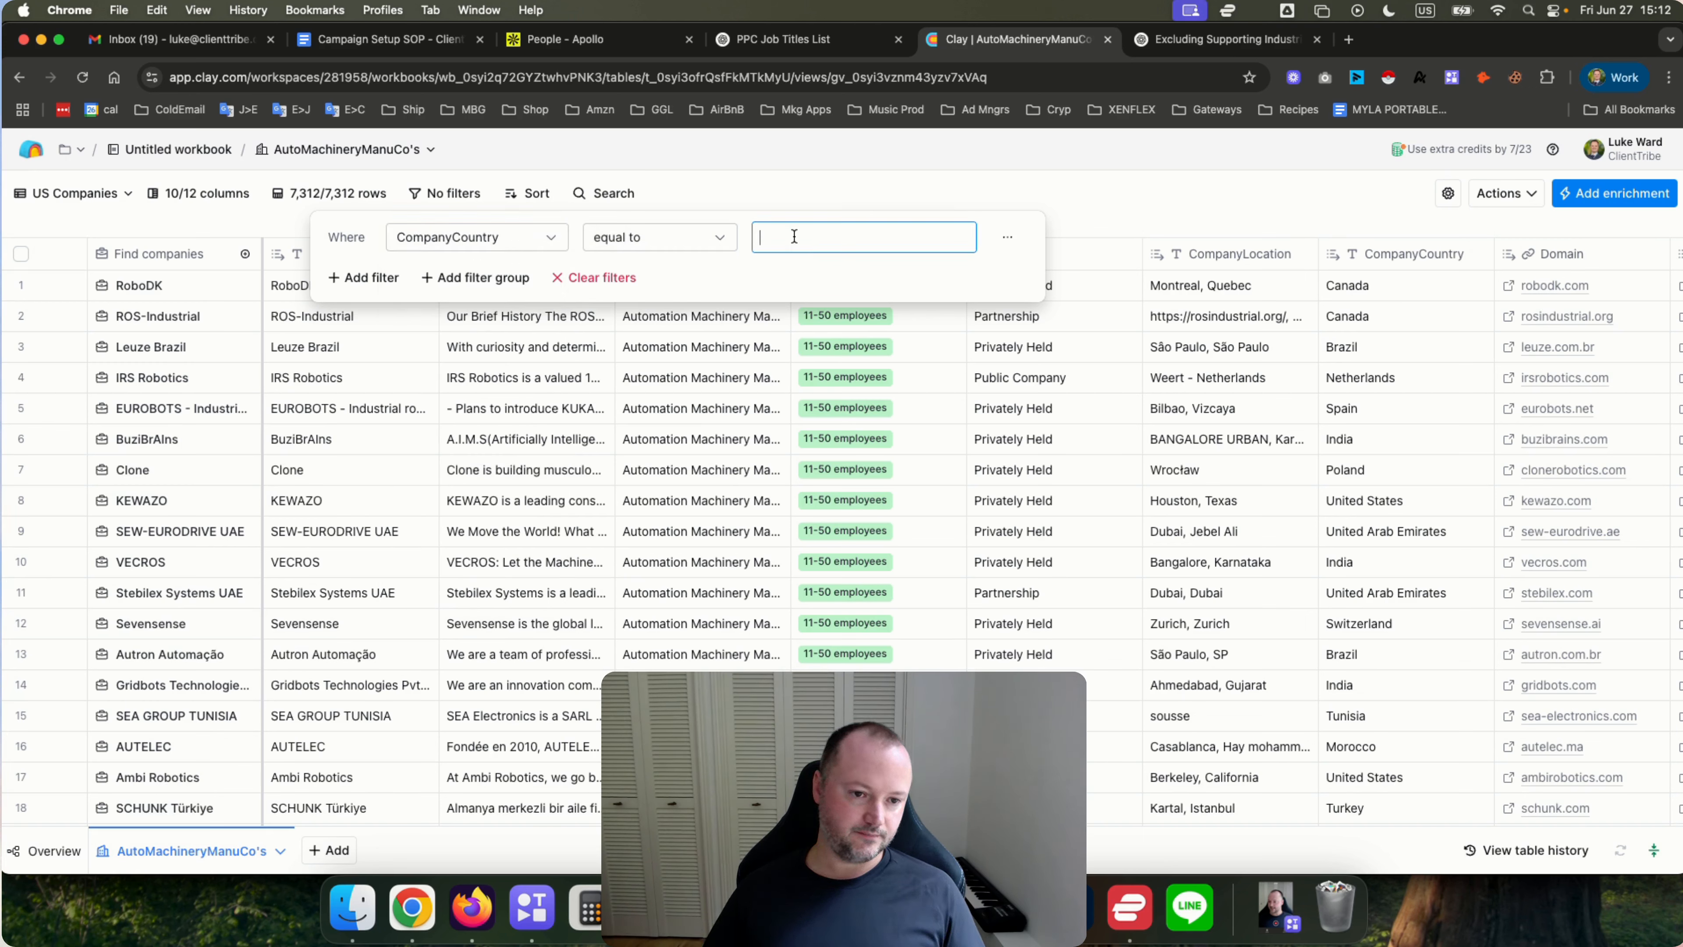
text(United St)
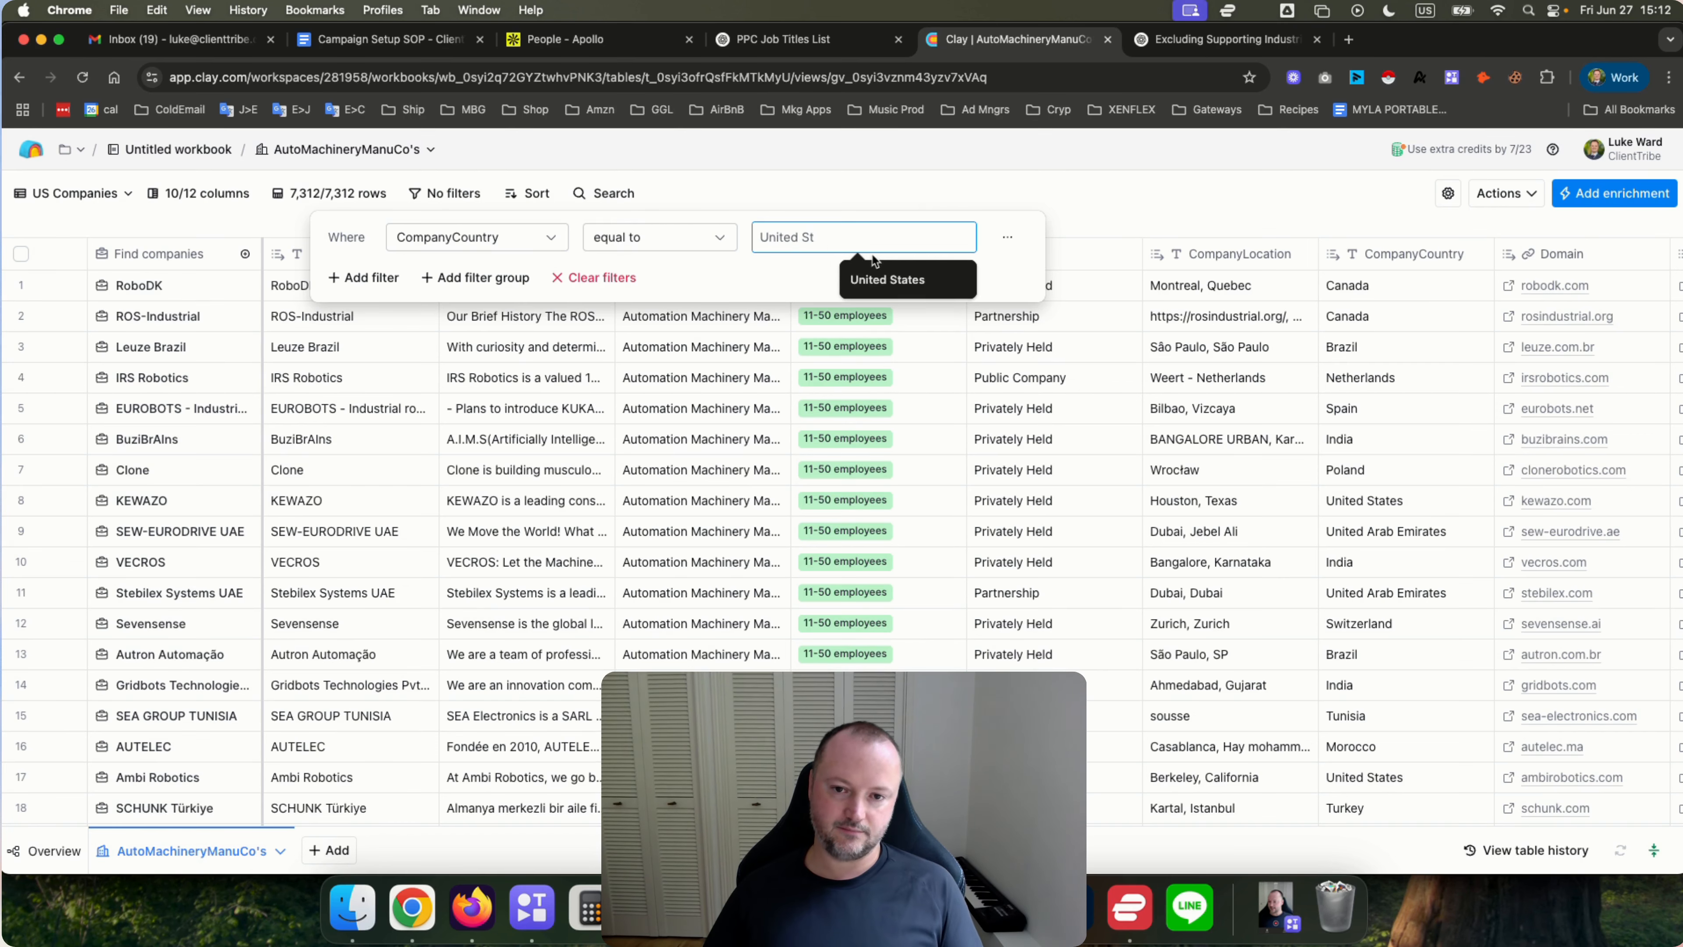
click(891, 277)
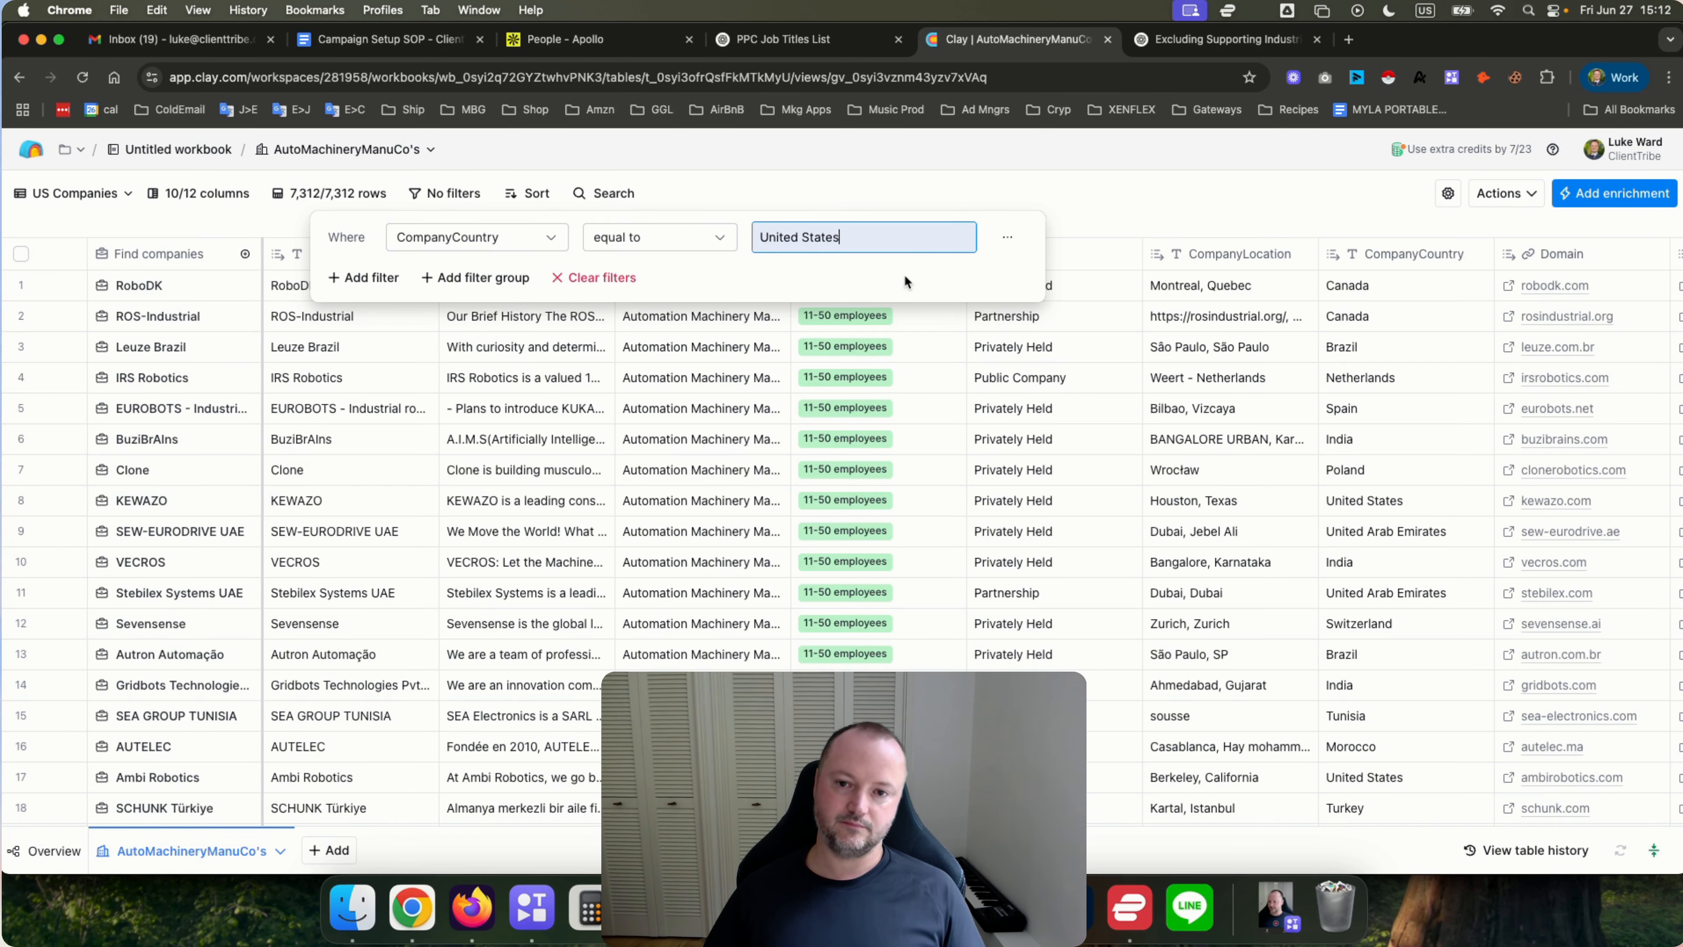
click(776, 172)
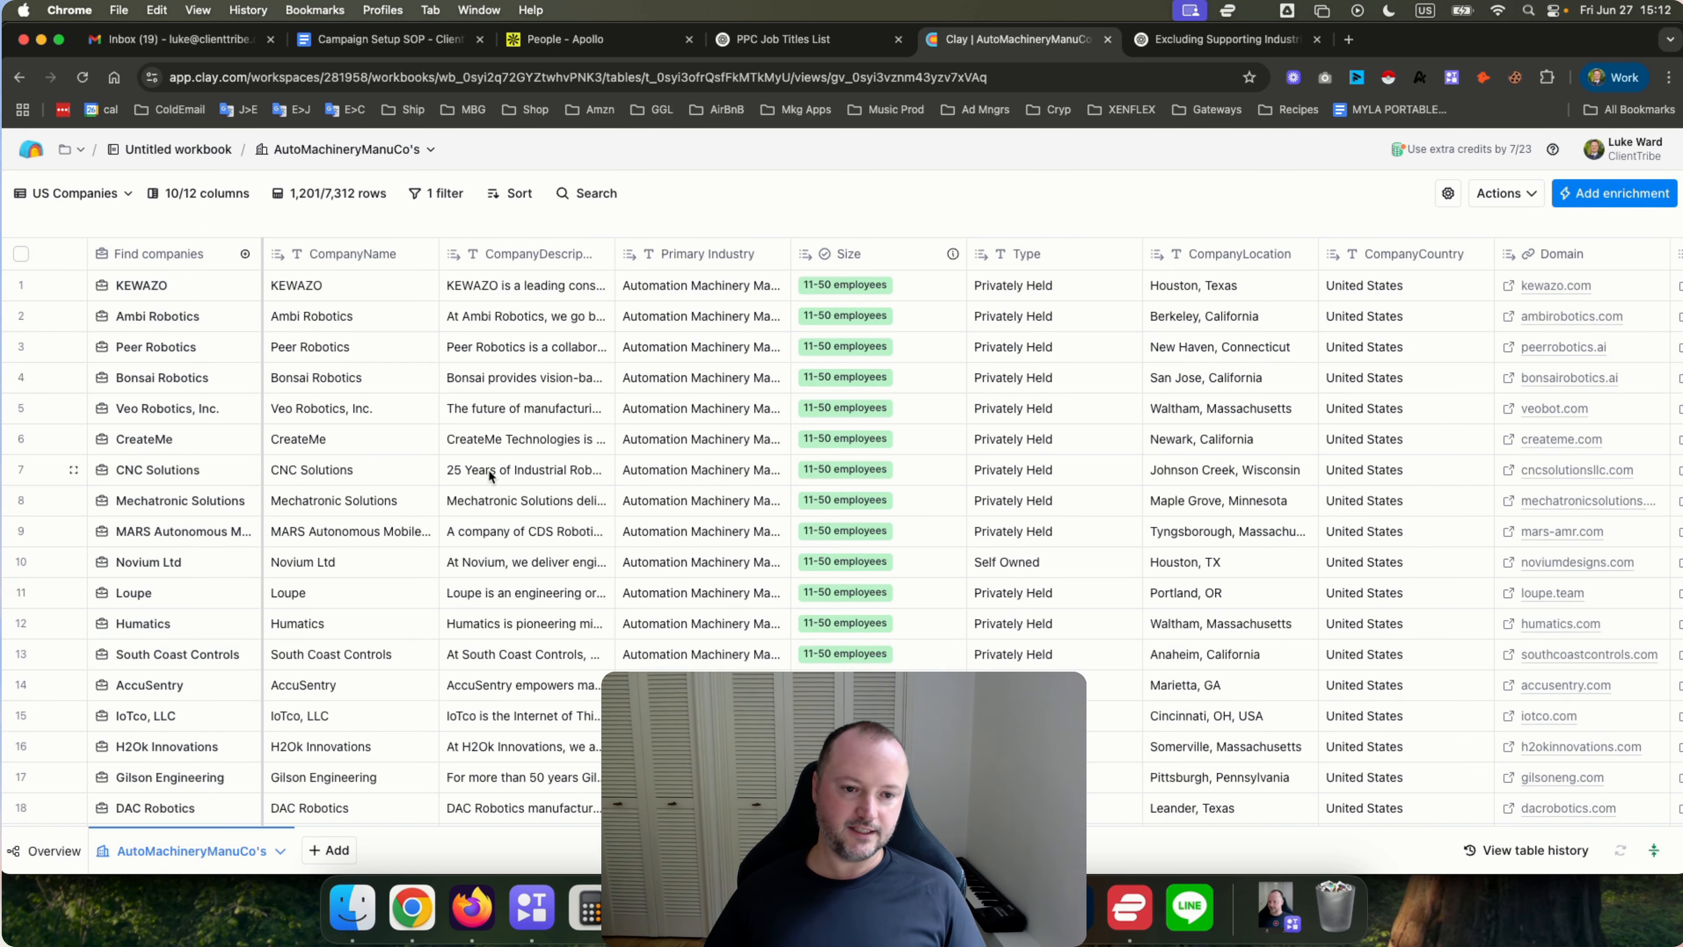
scroll(701, 439, right, 2)
scroll(701, 437, right, 4)
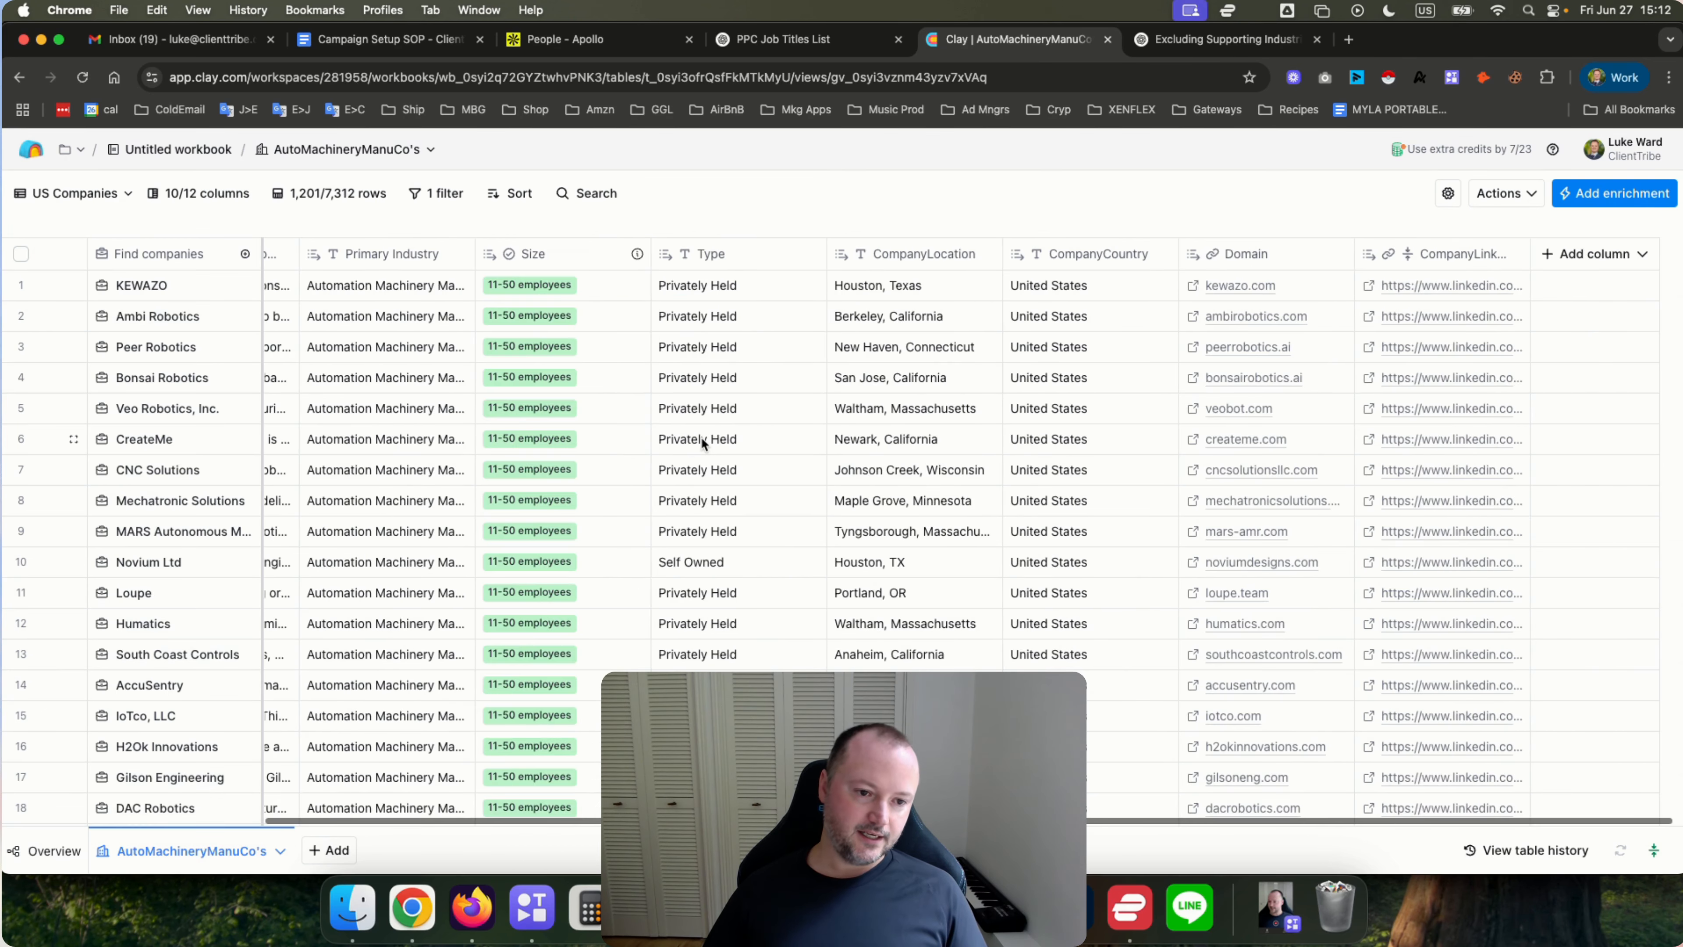
scroll(701, 437, left, 5)
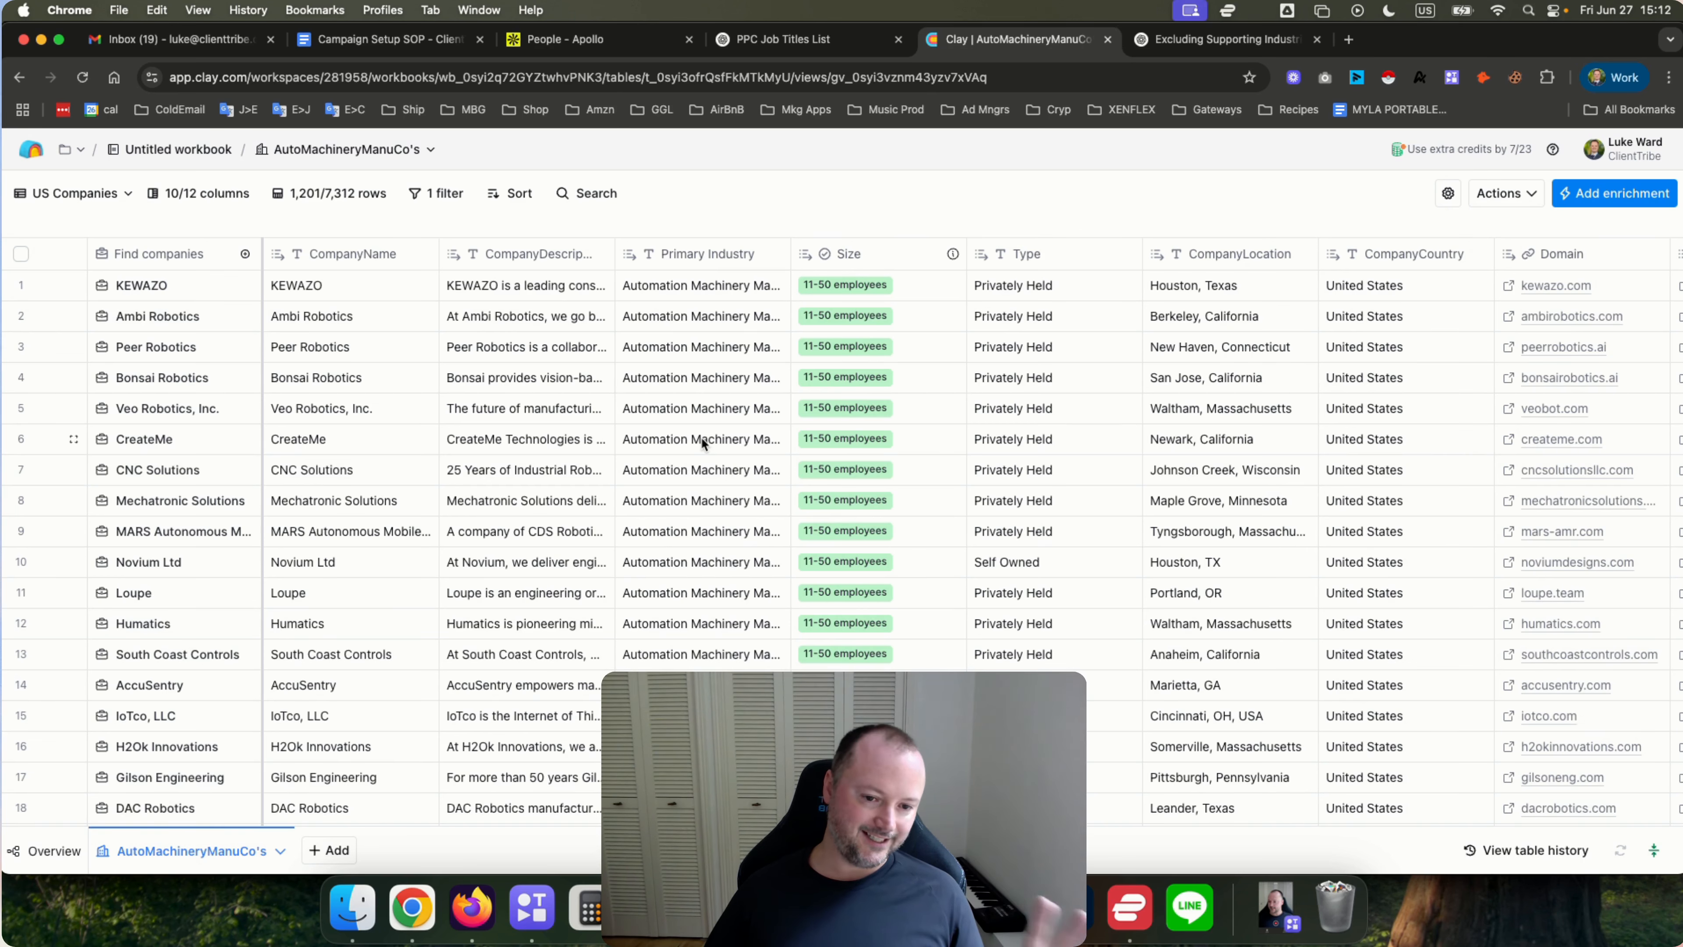
Add a new Find jobs table to the workbook.
click(329, 850)
text(find jobs)
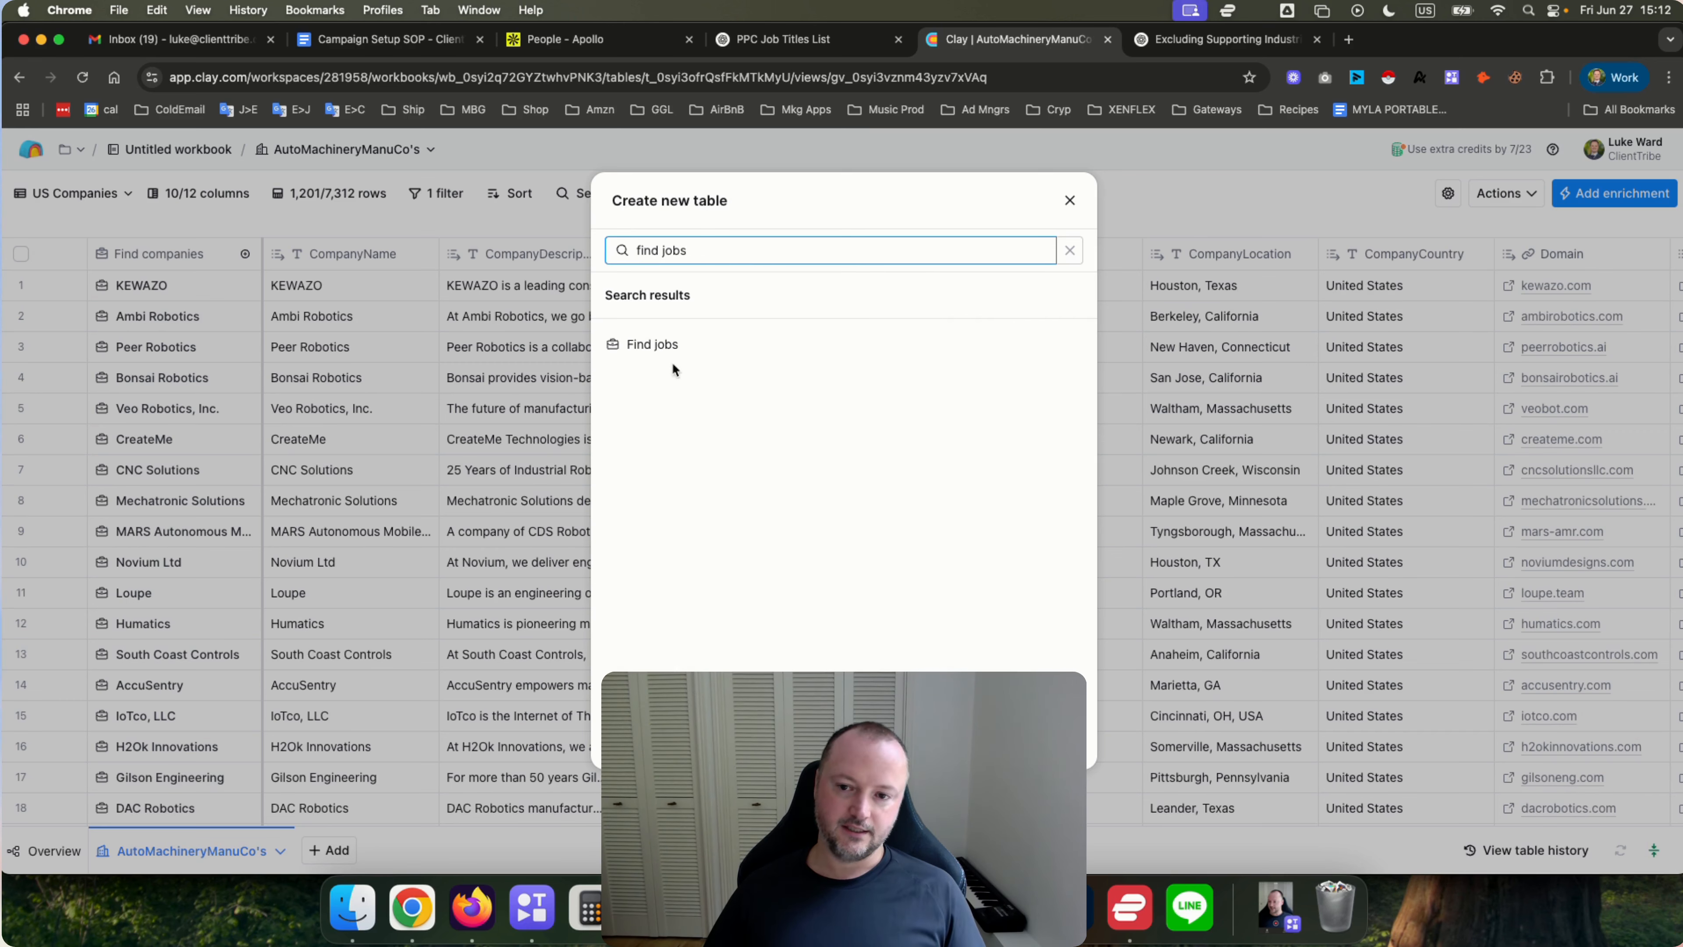
click(663, 344)
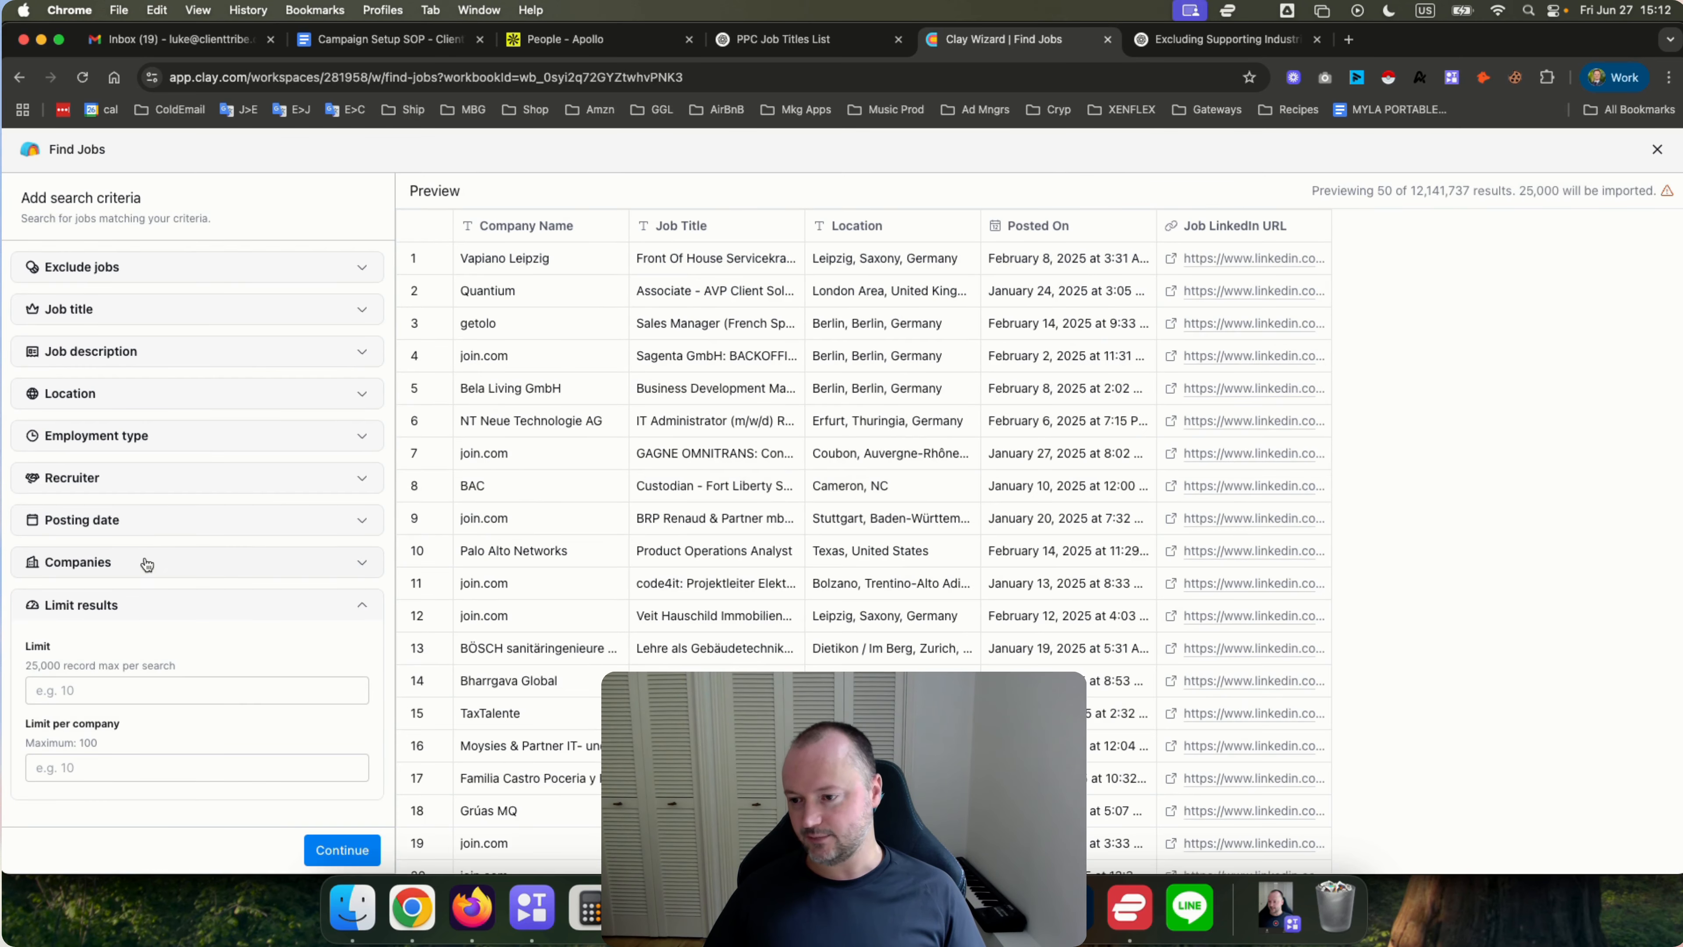
Set the job search's companies to start from the Clay table AutoMachineryManuCo's.
click(143, 561)
scroll(146, 562, down, 5)
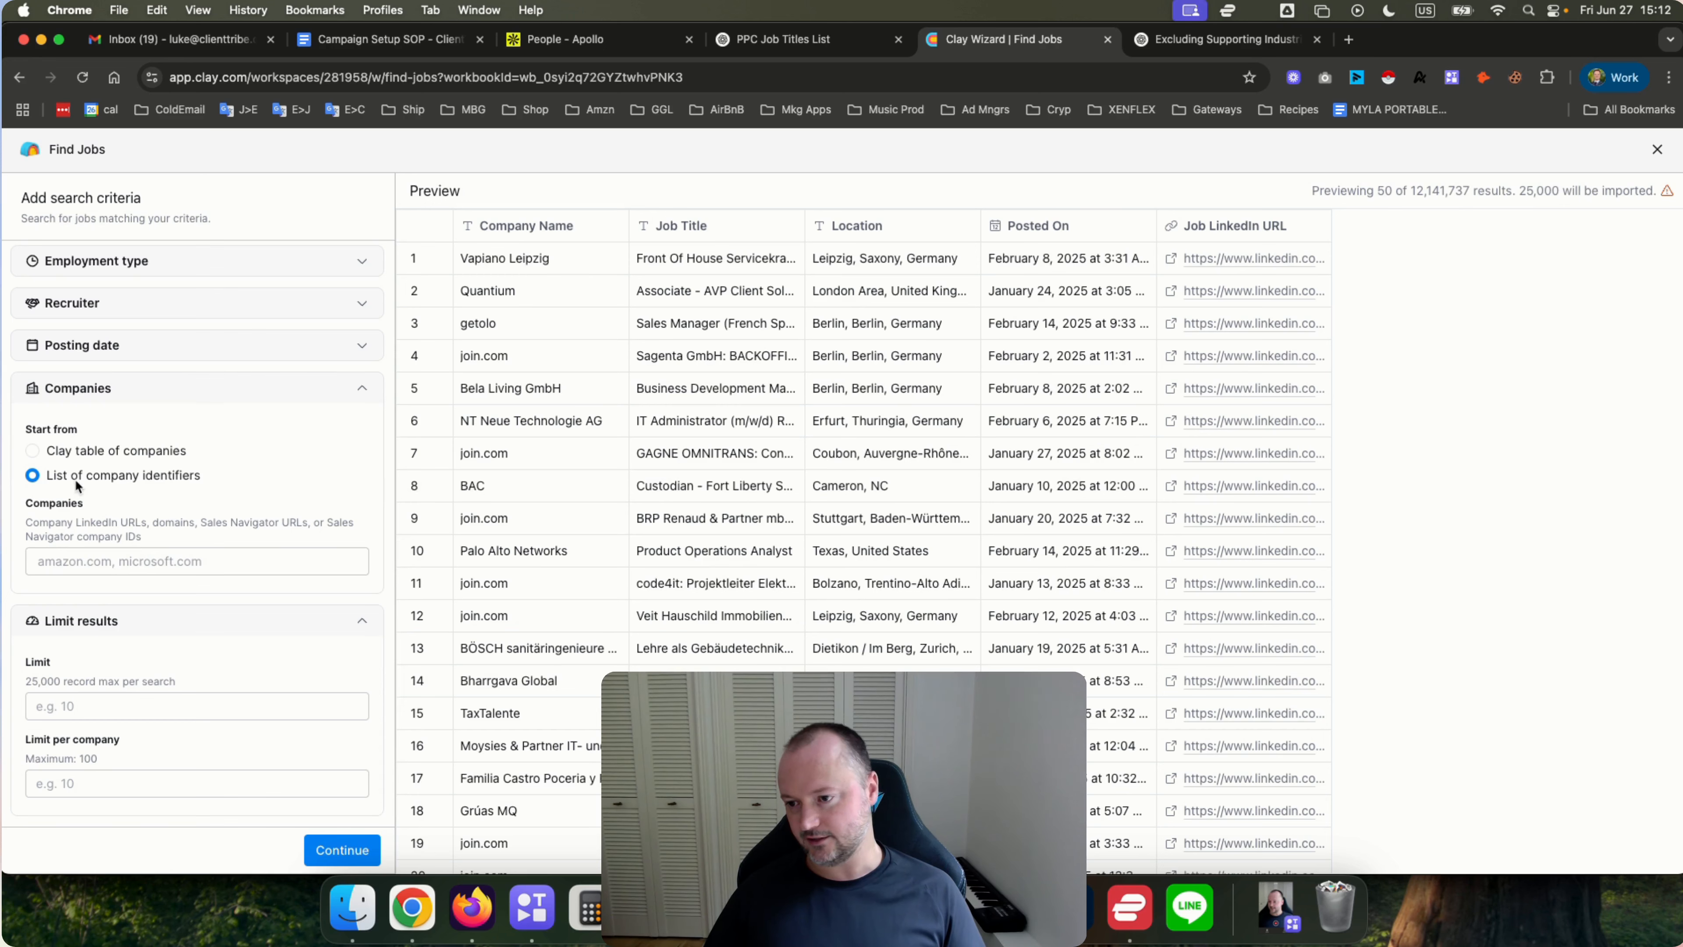
click(32, 451)
click(179, 534)
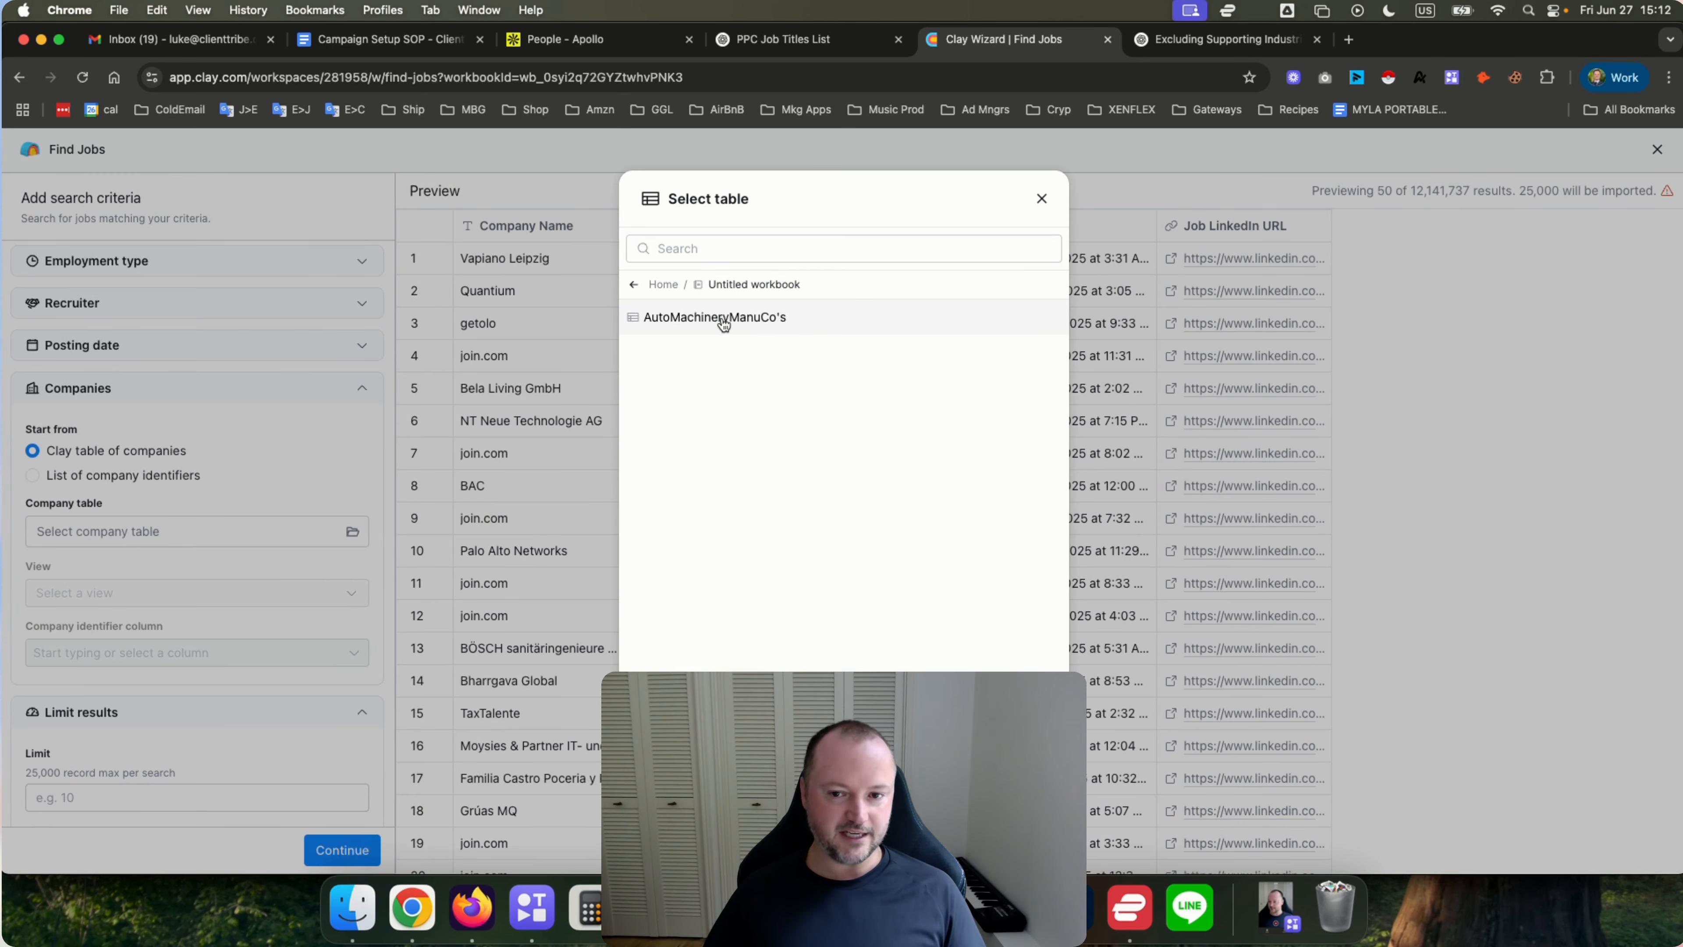
click(714, 319)
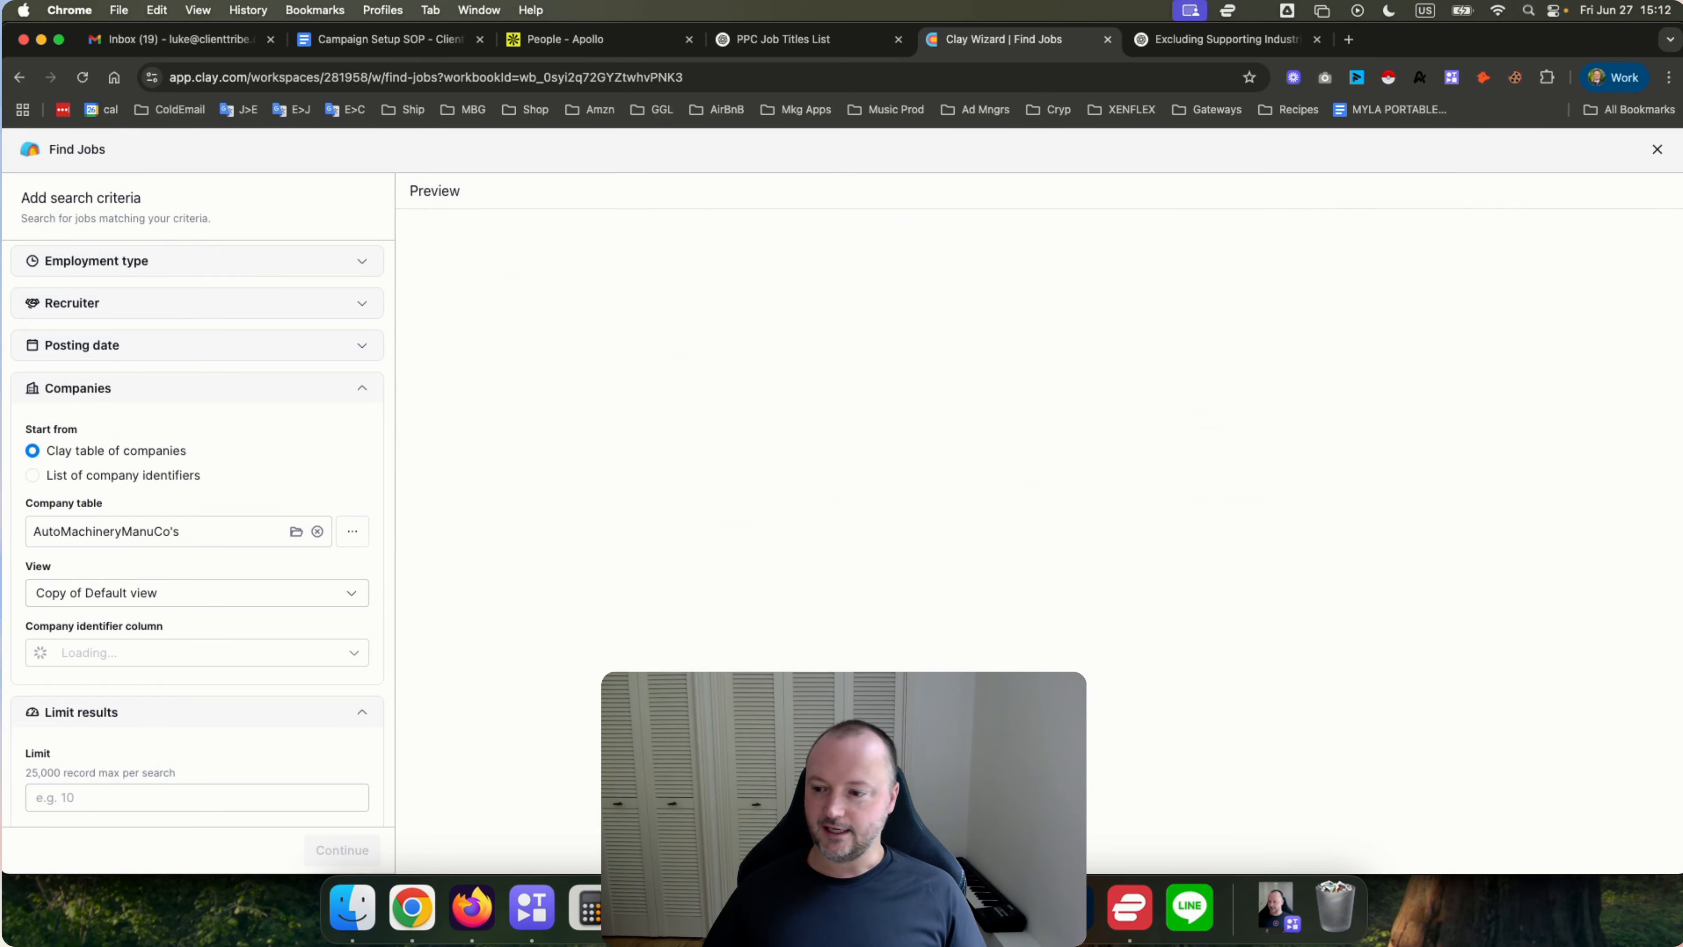
Examine the view options offered for the AutoMachineryManuCo's company table.
click(246, 595)
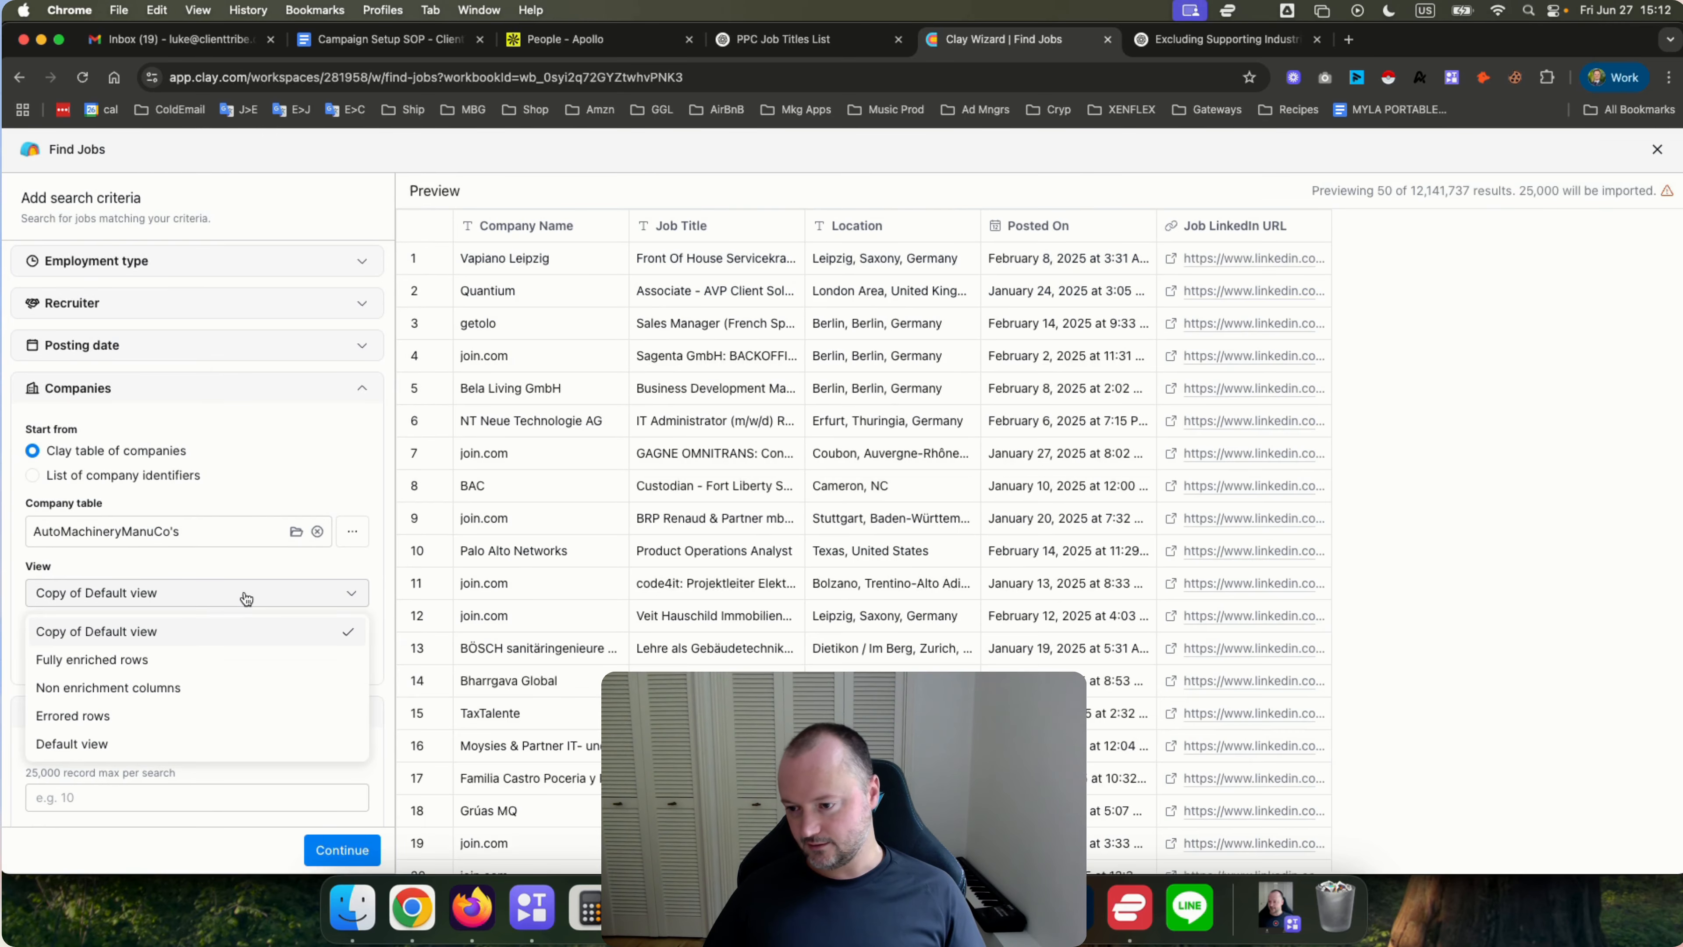
click(225, 562)
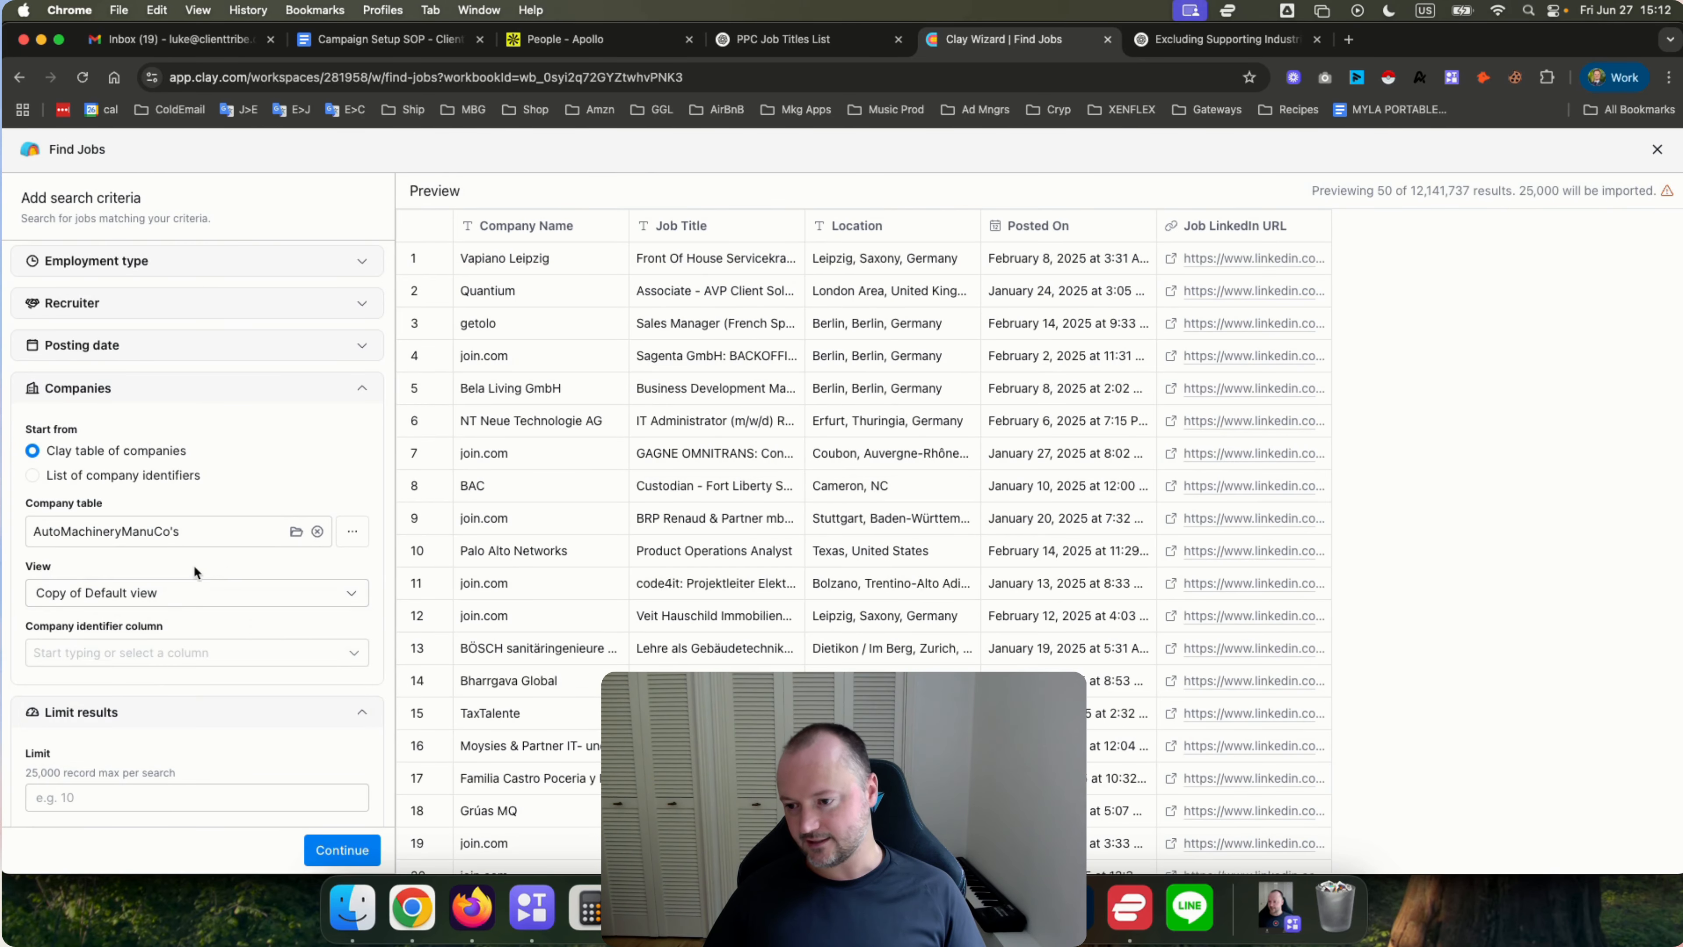
click(160, 600)
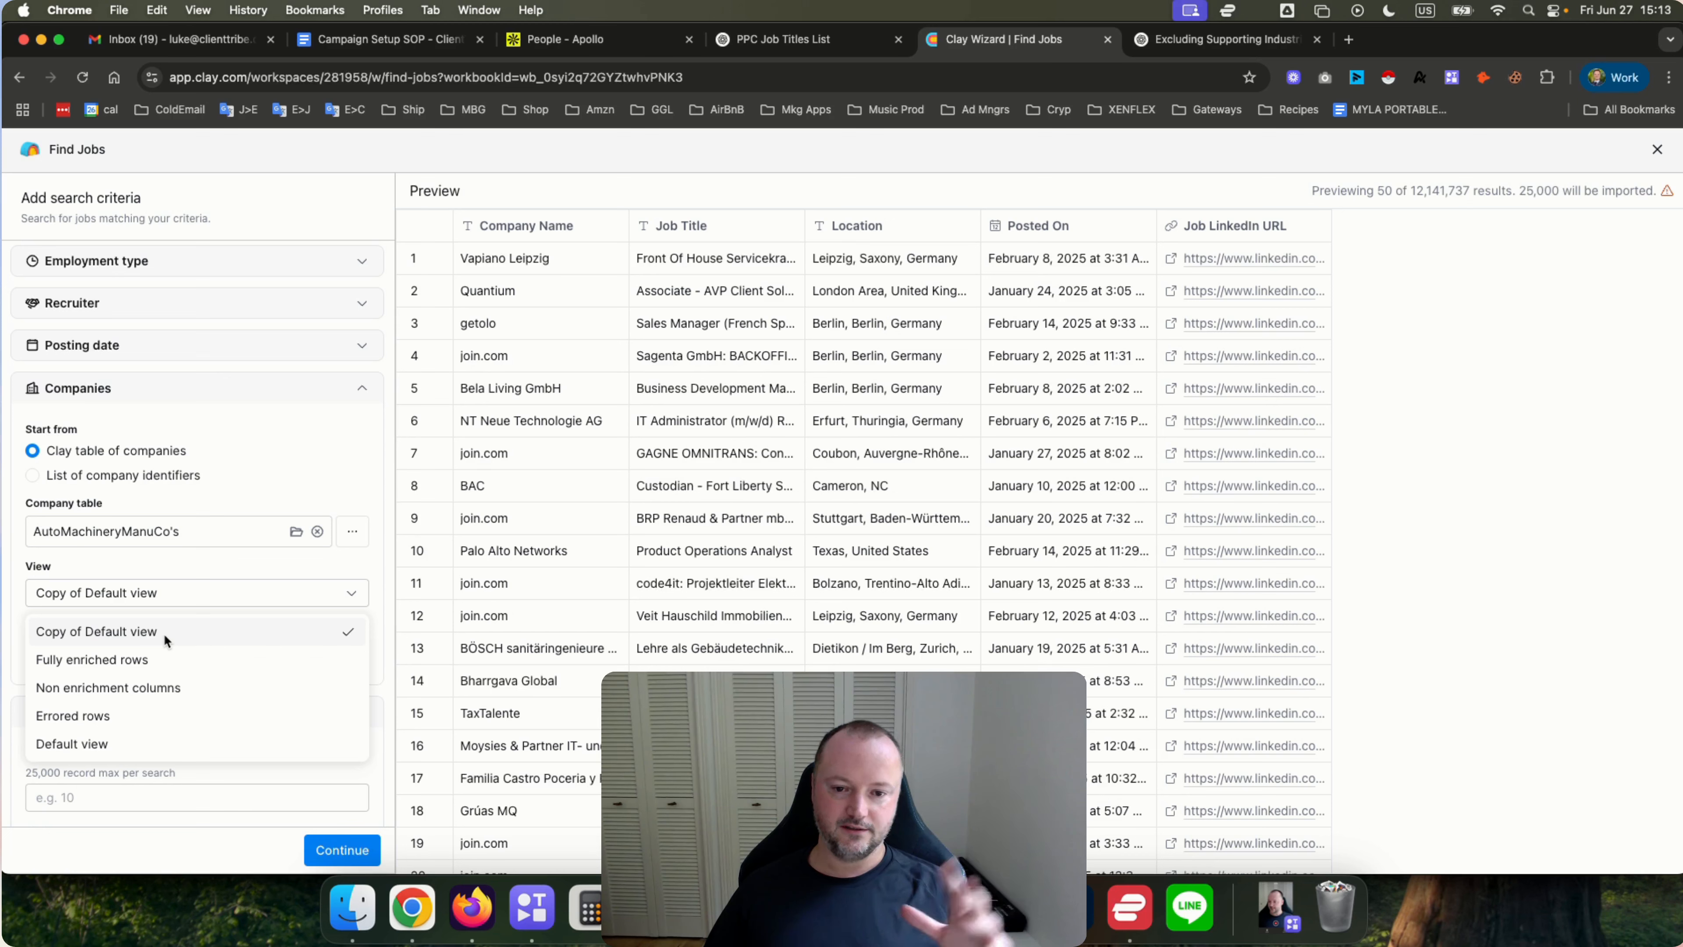
click(182, 562)
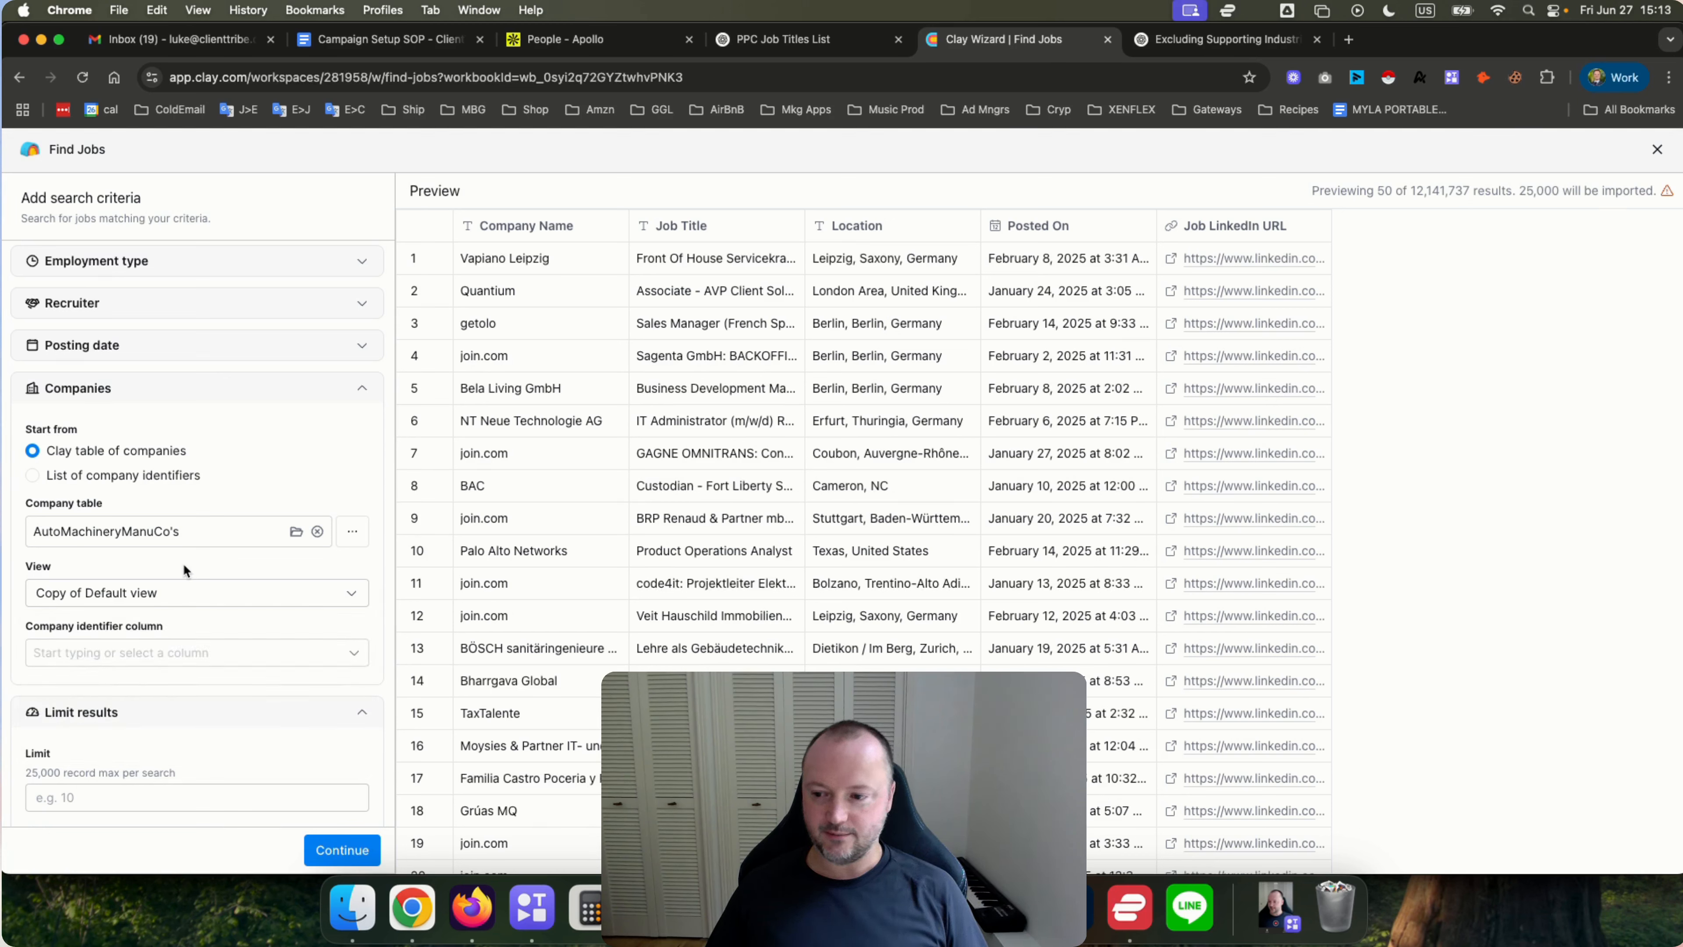
click(228, 597)
click(222, 564)
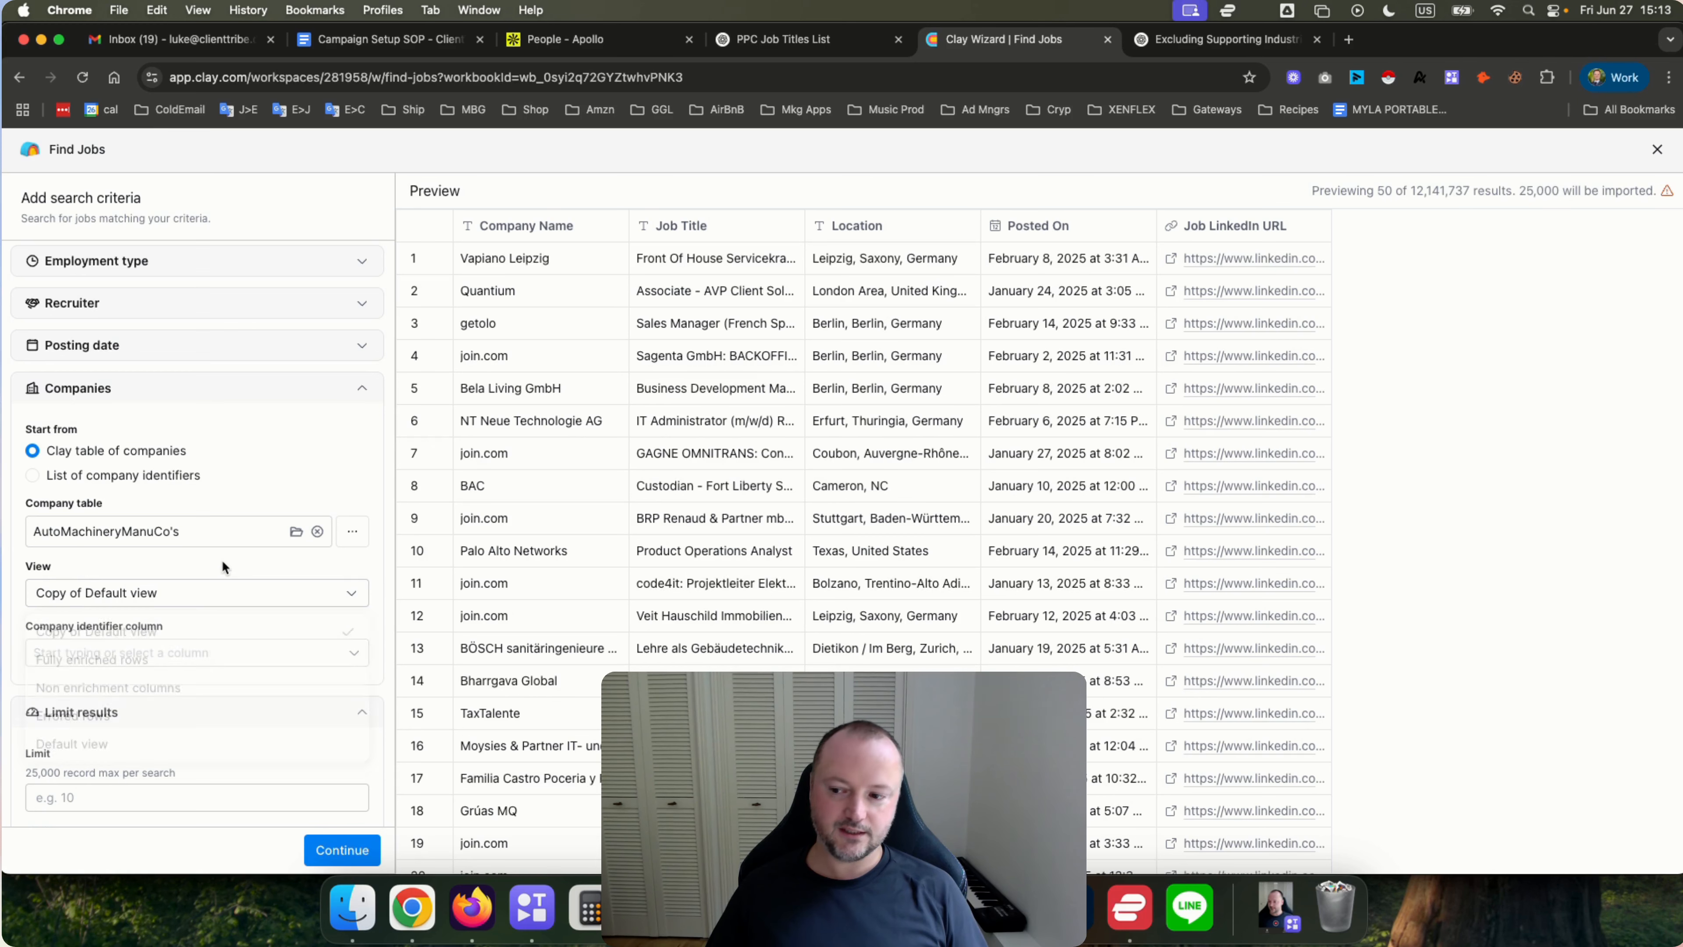
click(202, 606)
click(127, 629)
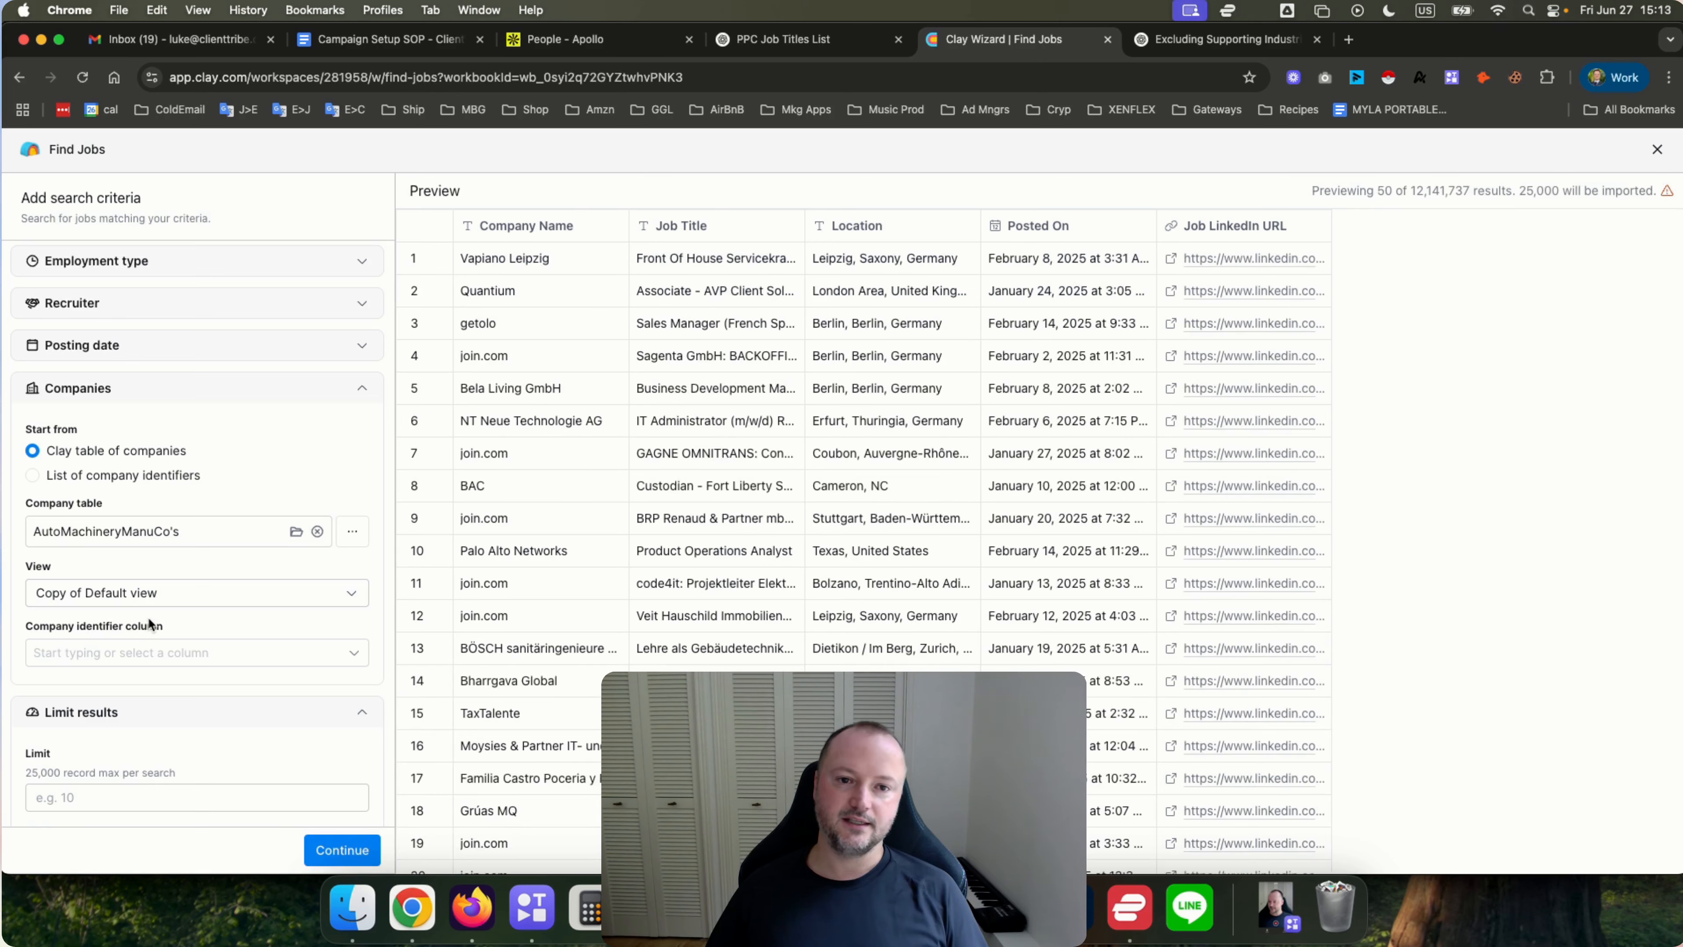
Set the company identifier column to Domain and check the number of job results.
click(181, 651)
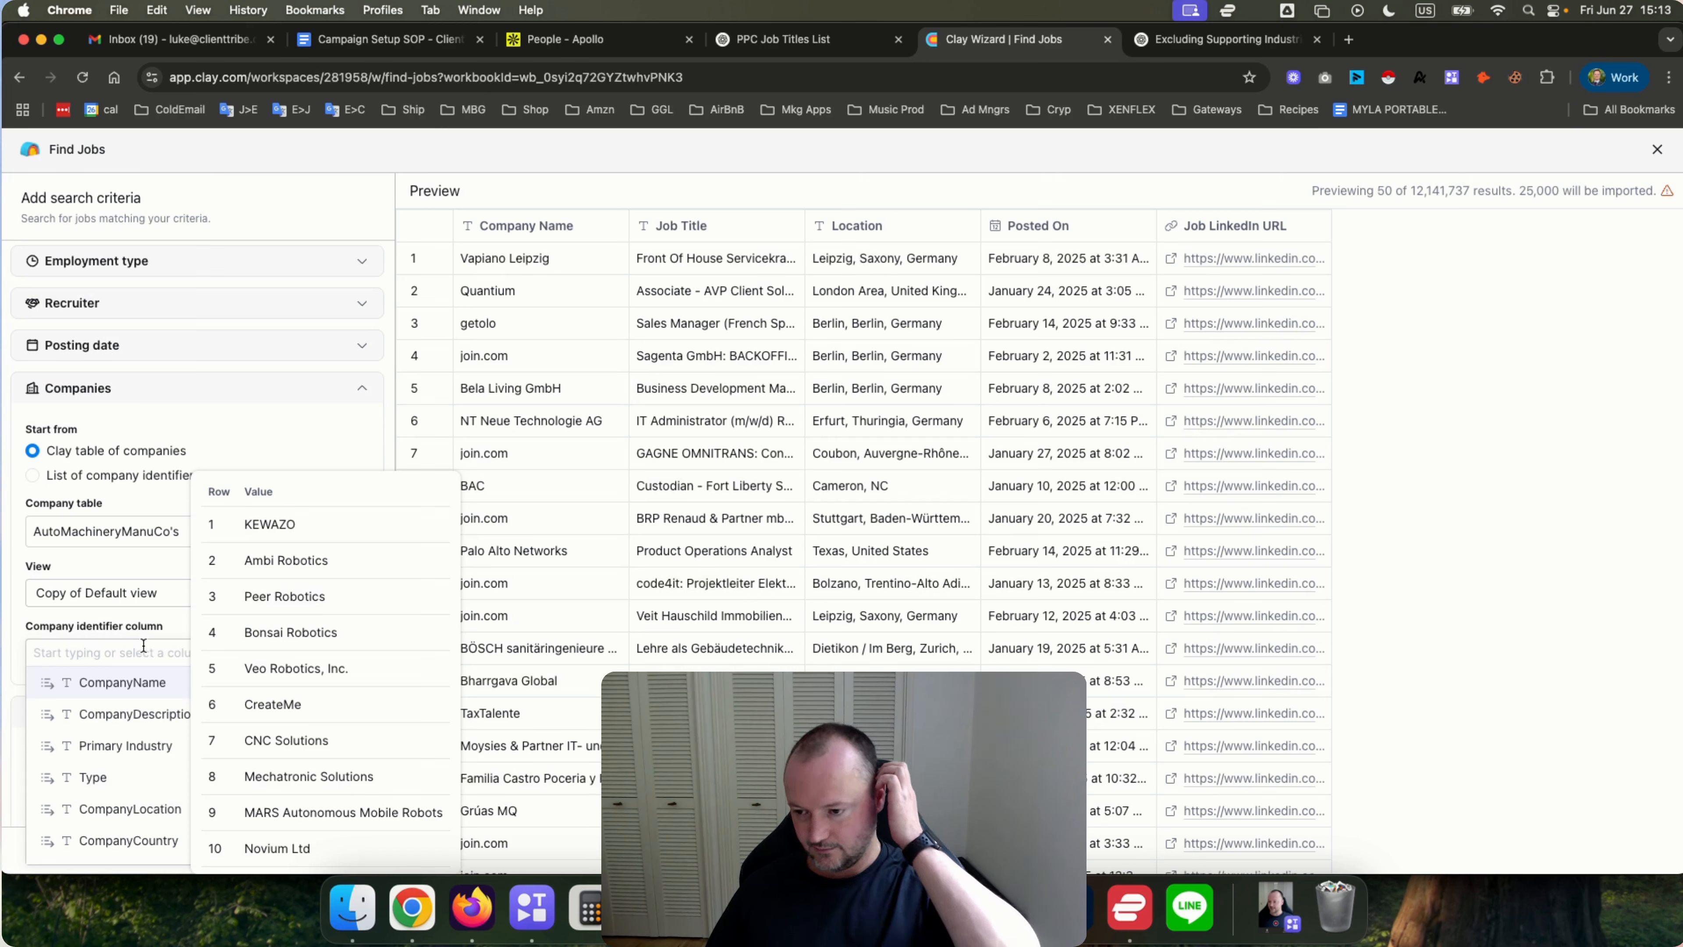
text(domain)
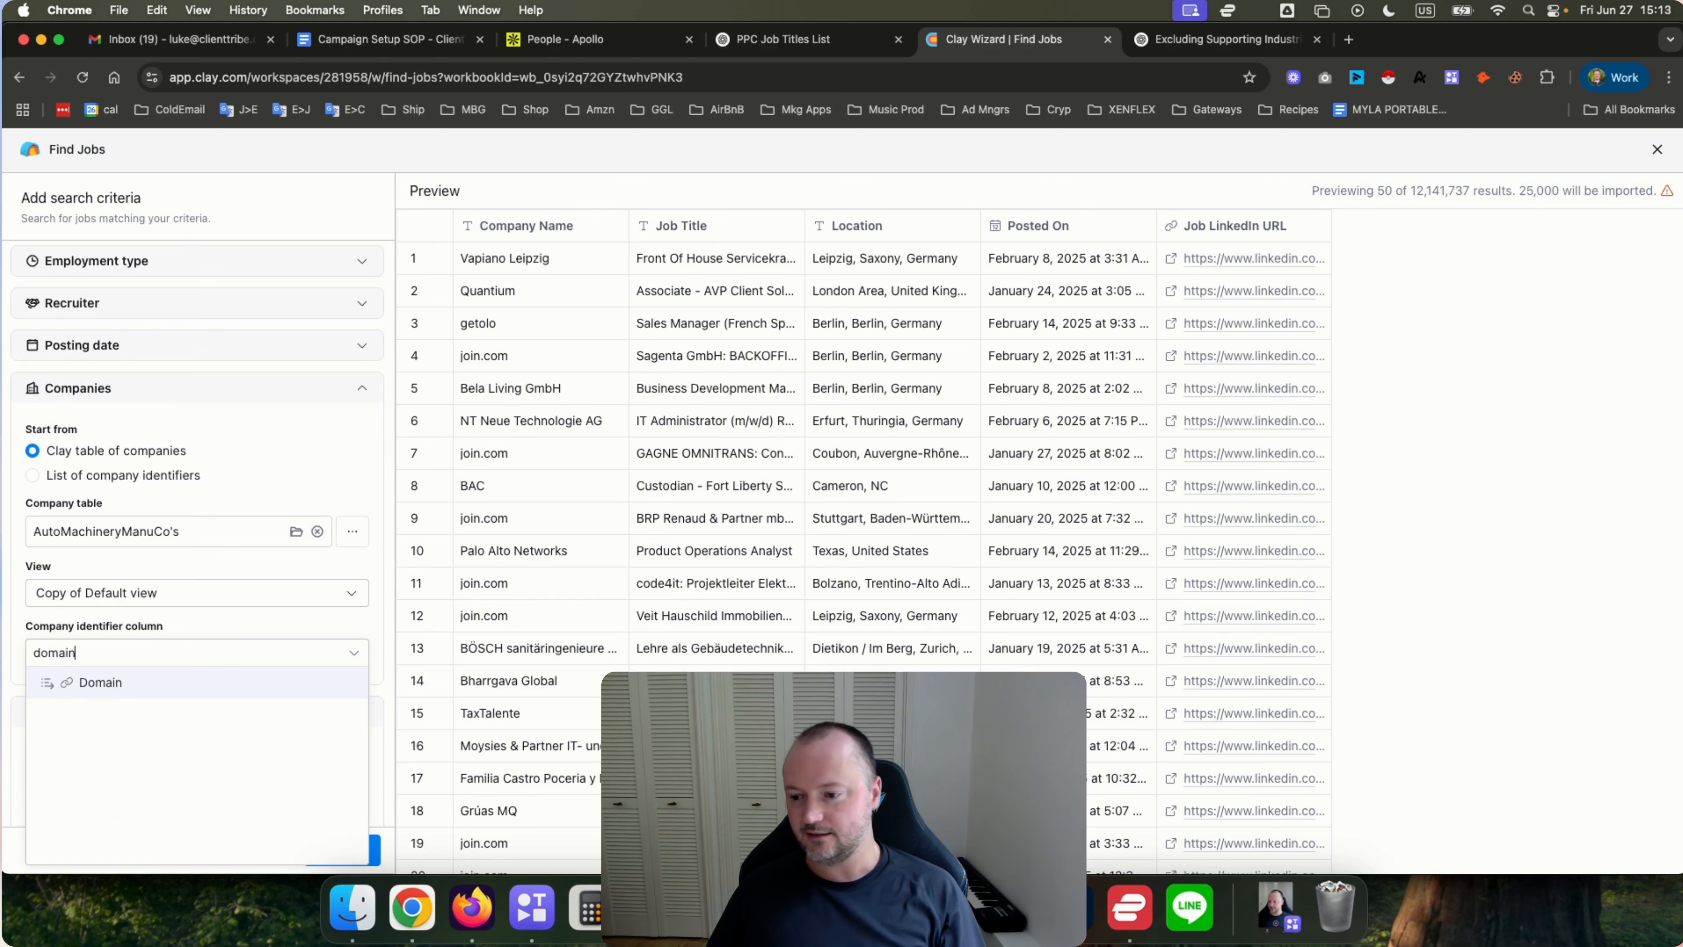
click(102, 682)
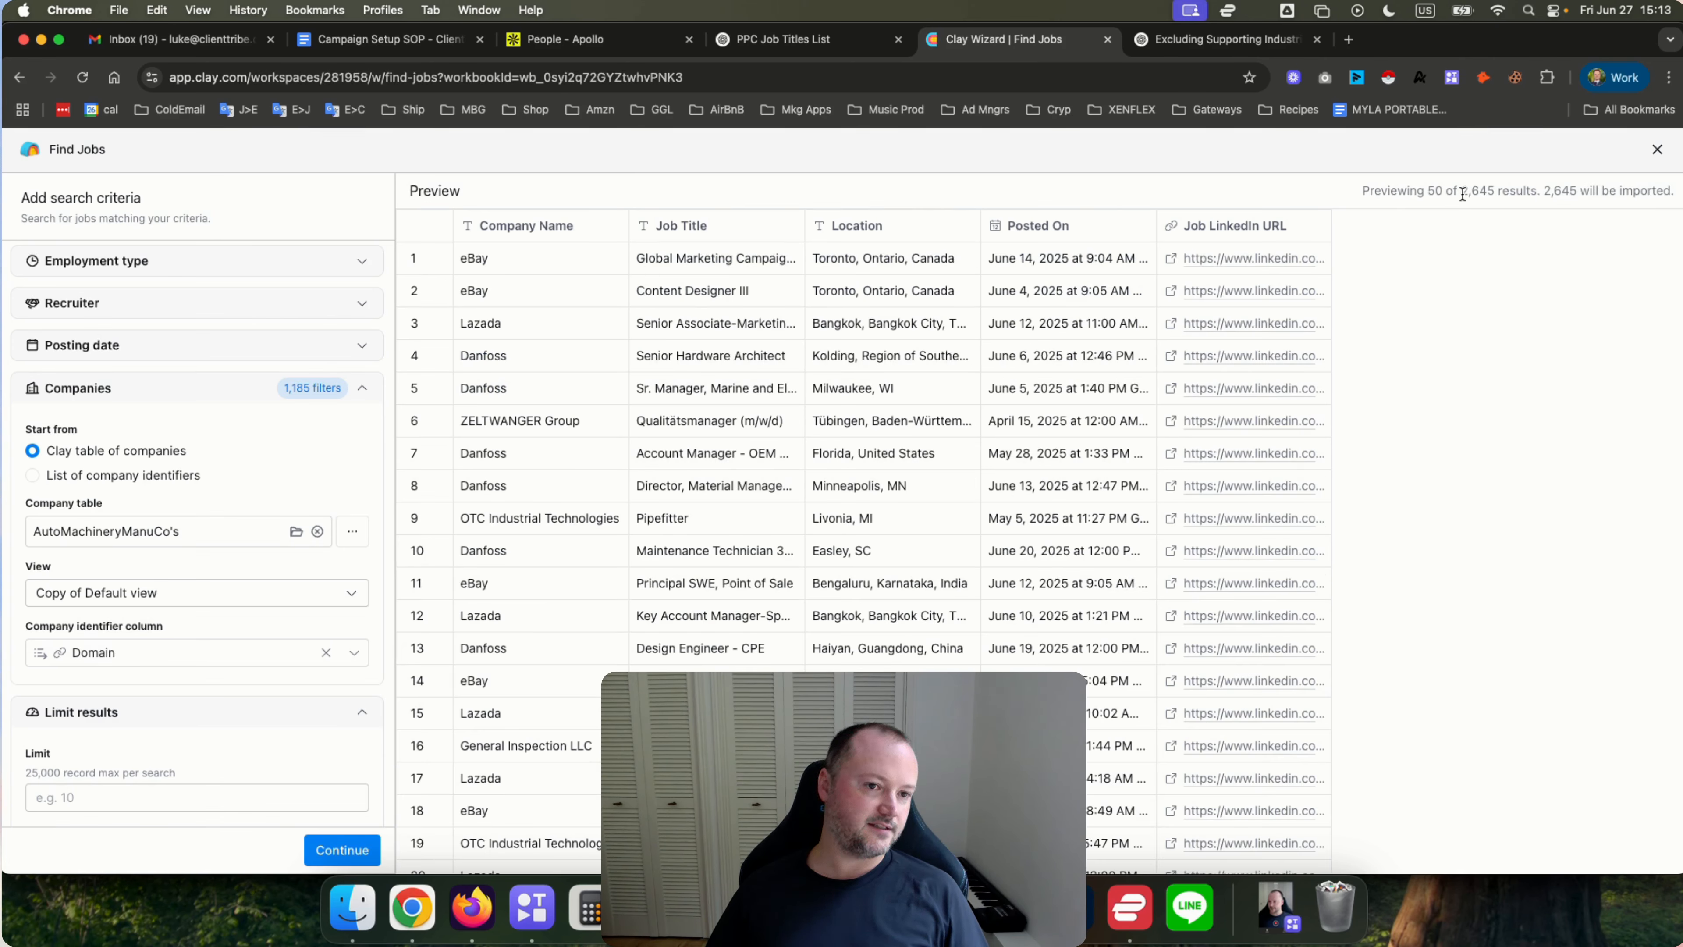
double_click(1479, 188)
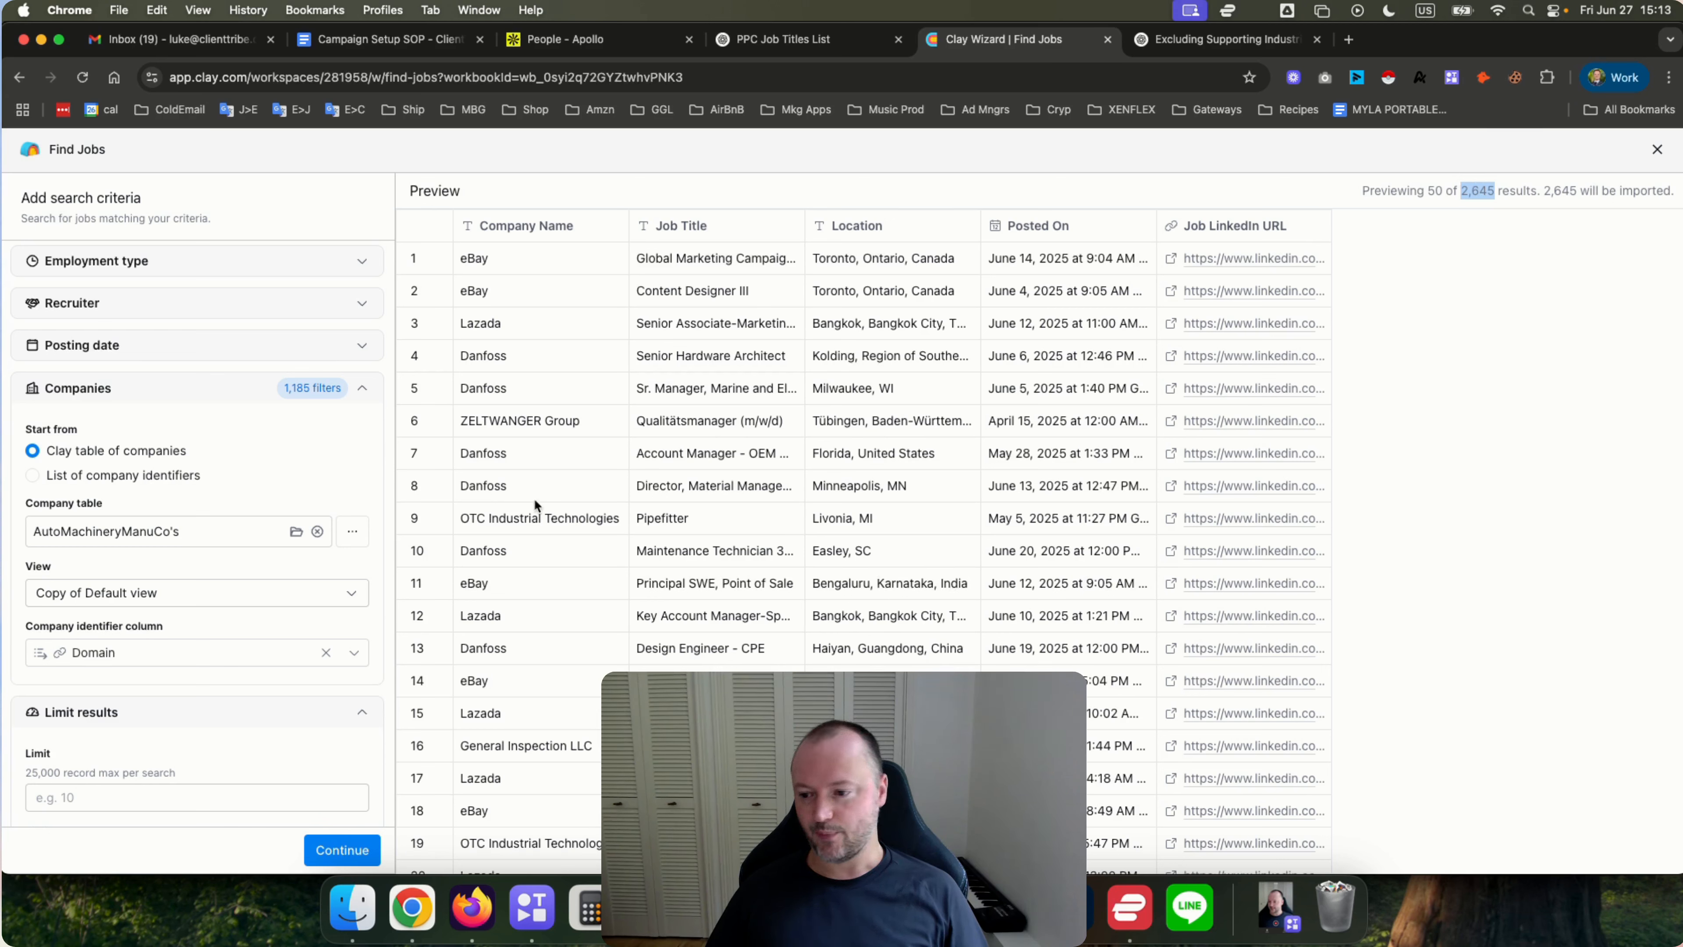
Switch the company identifier column to CompanyLinkedInURL and check the number of job results.
click(162, 652)
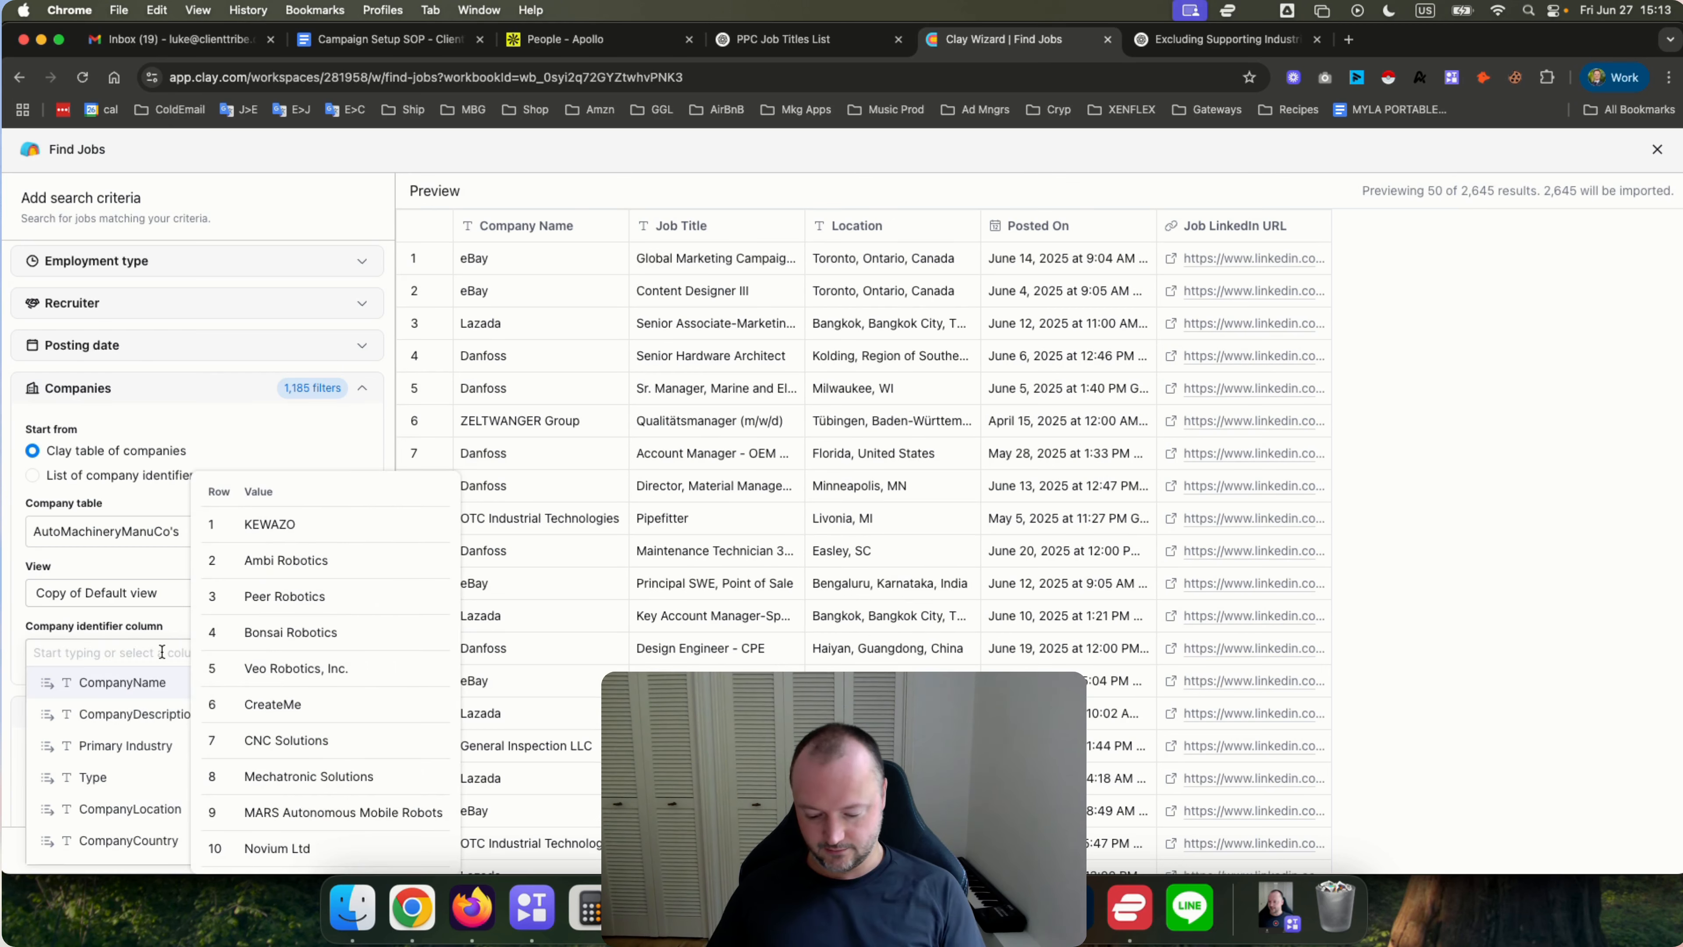
text(link)
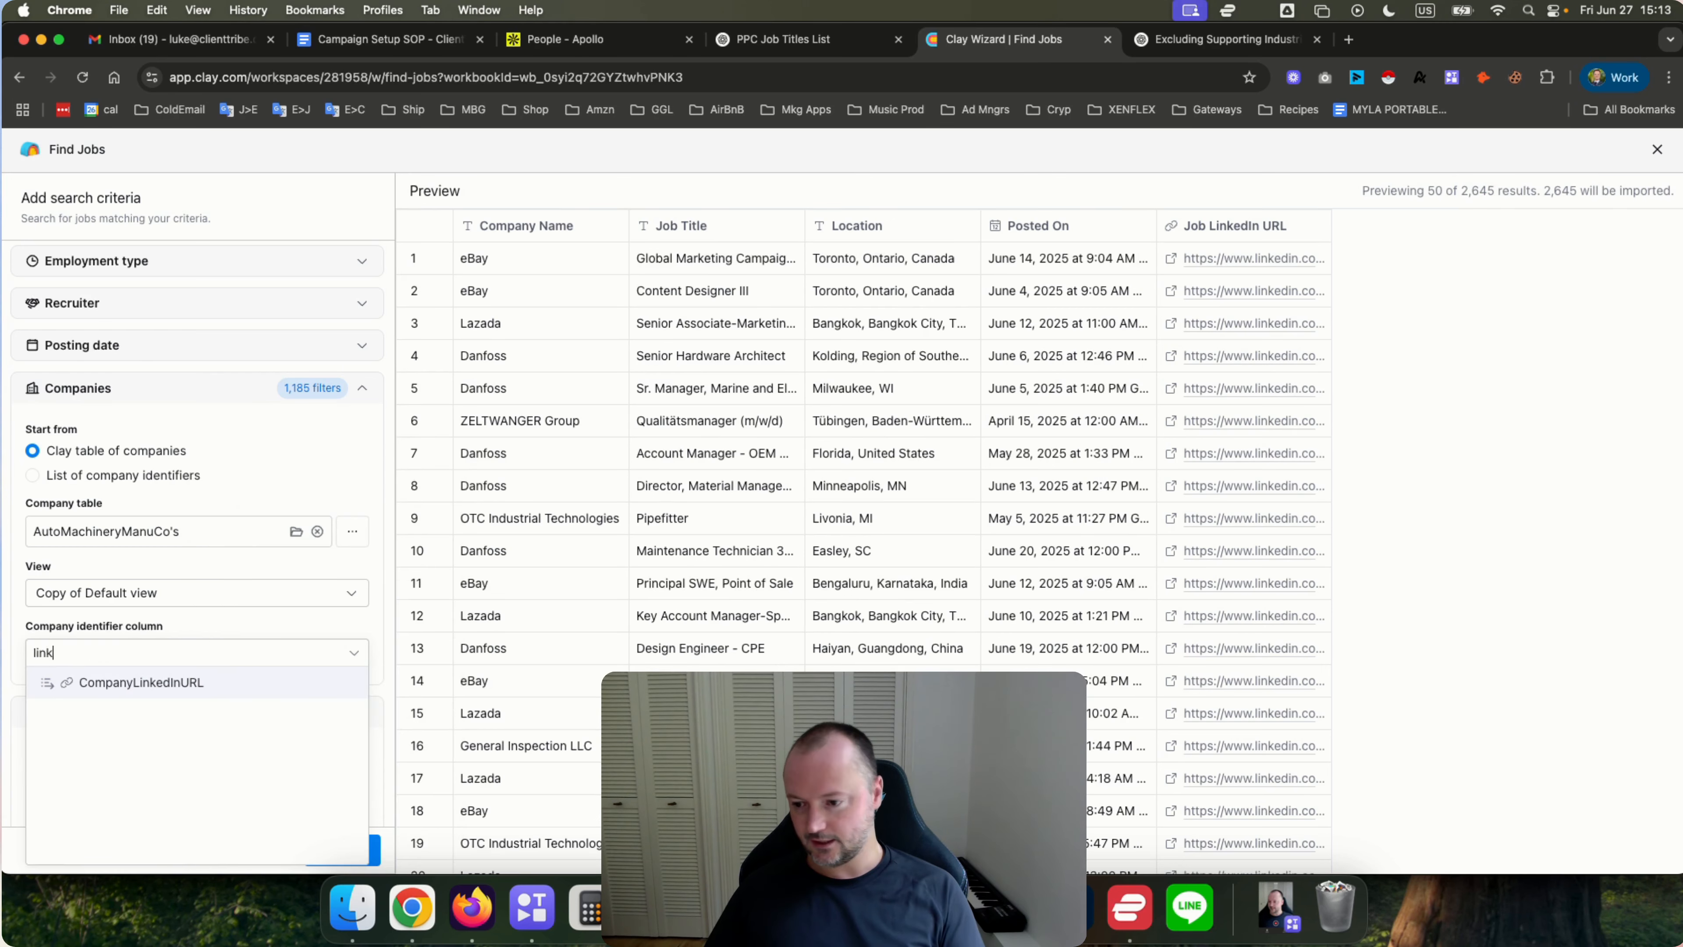
click(150, 679)
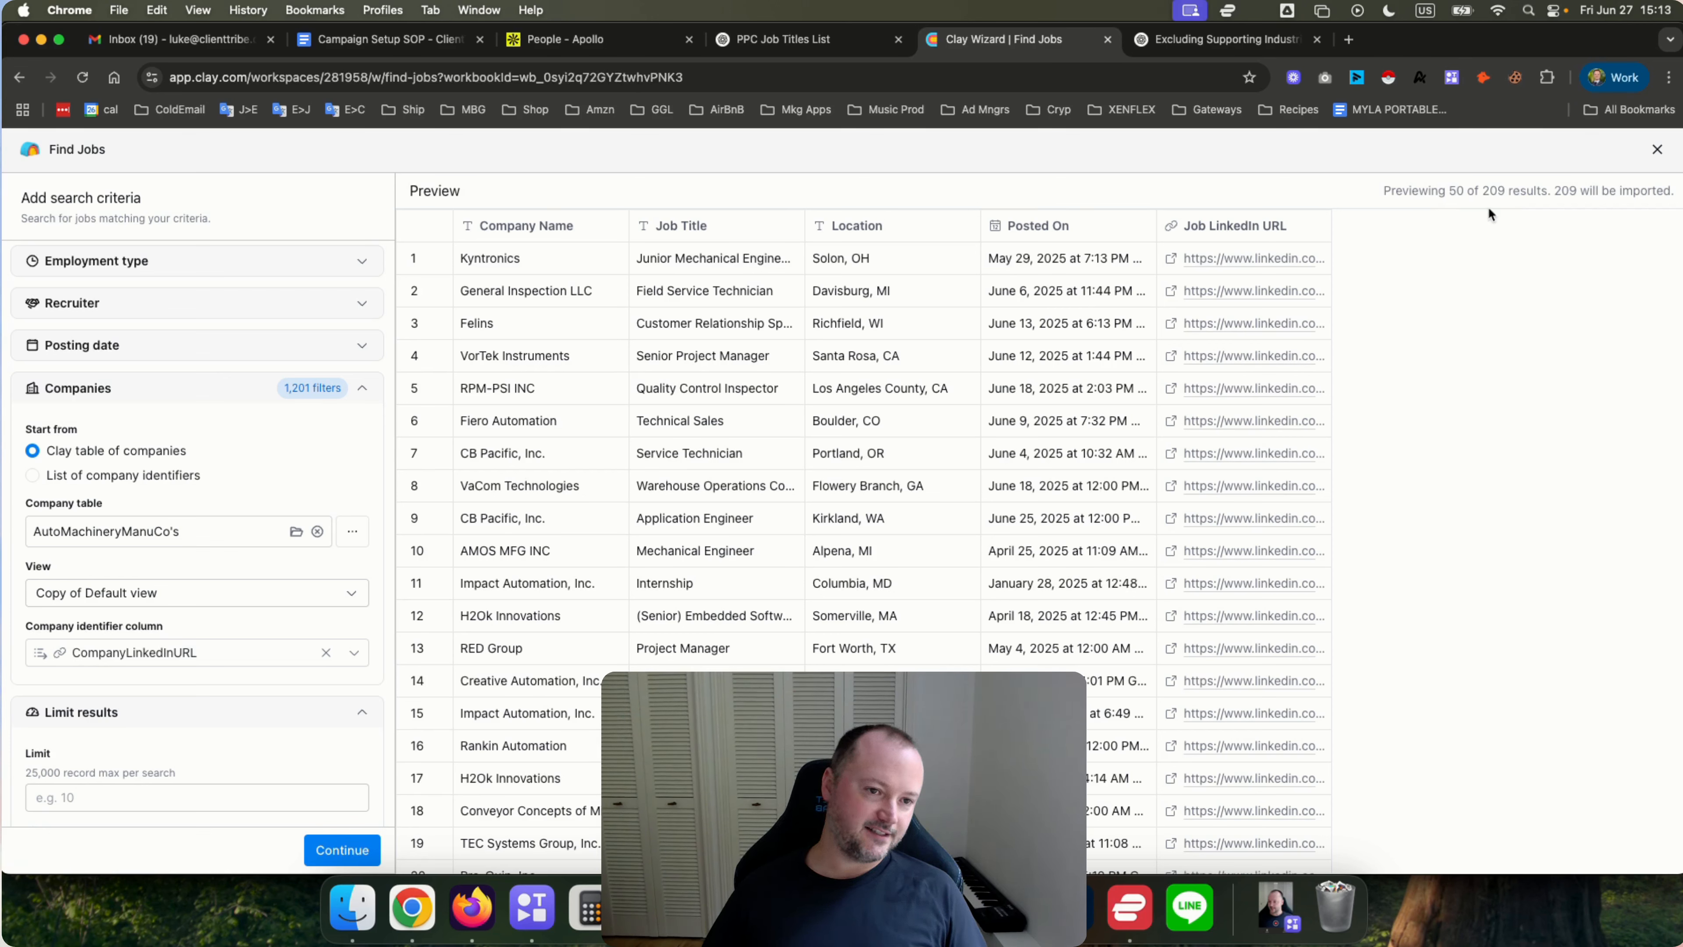
double_click(1493, 189)
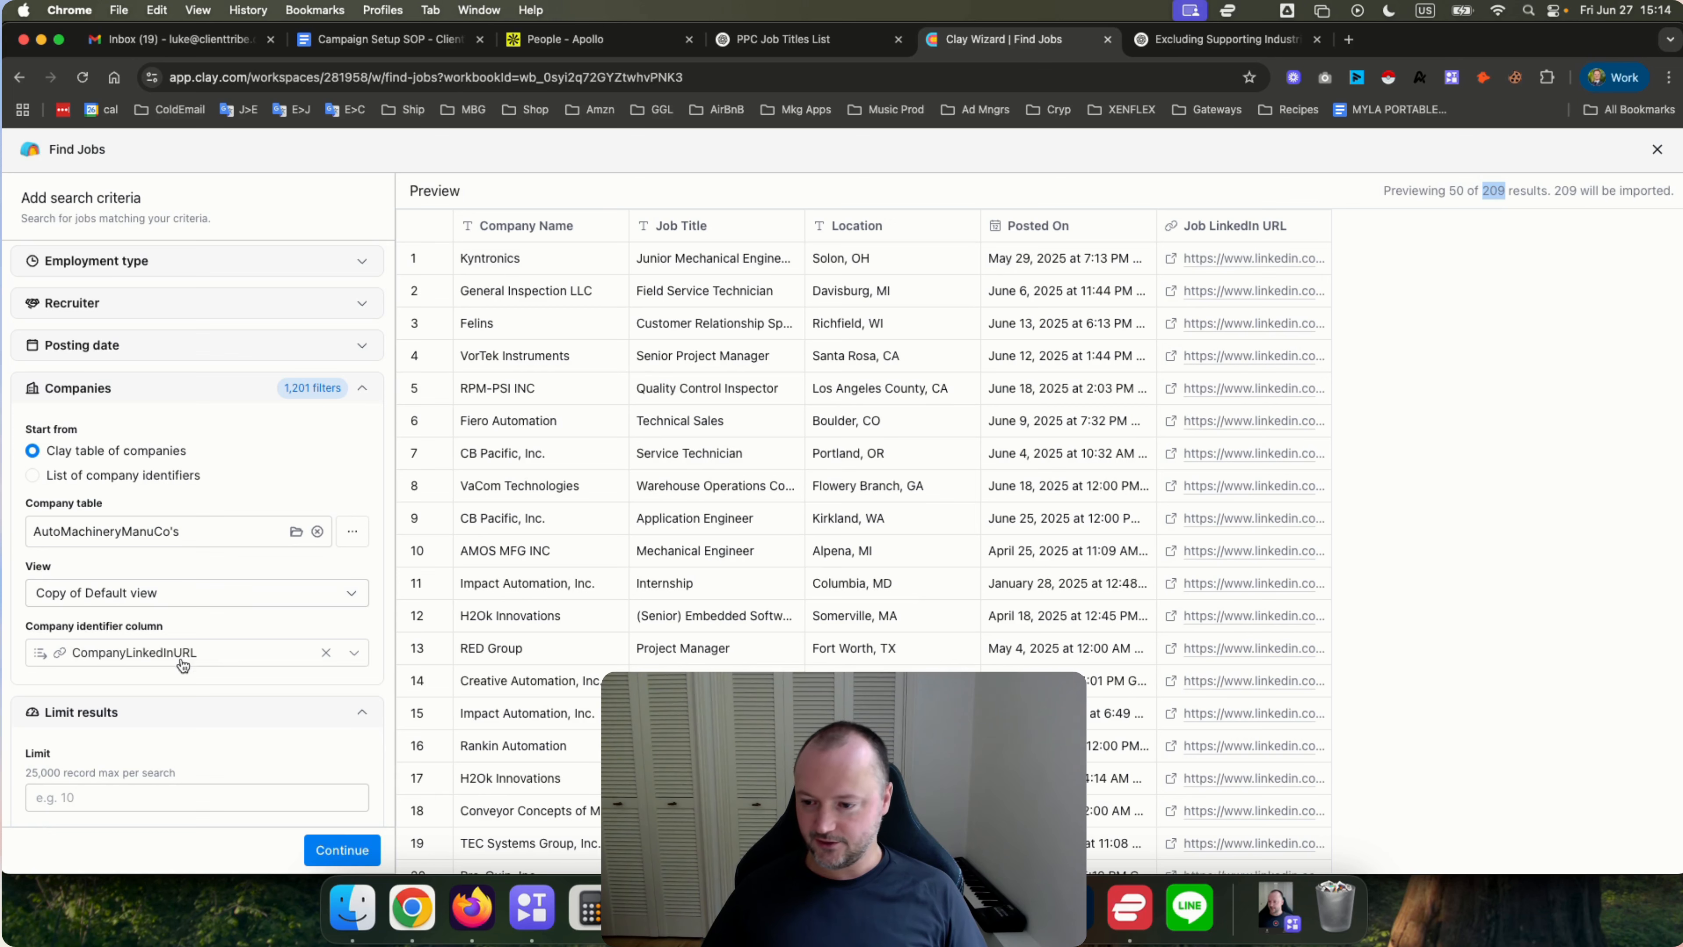
Set the company identifier column back to Domain and scroll through the previewed jobs.
click(213, 655)
text(domain)
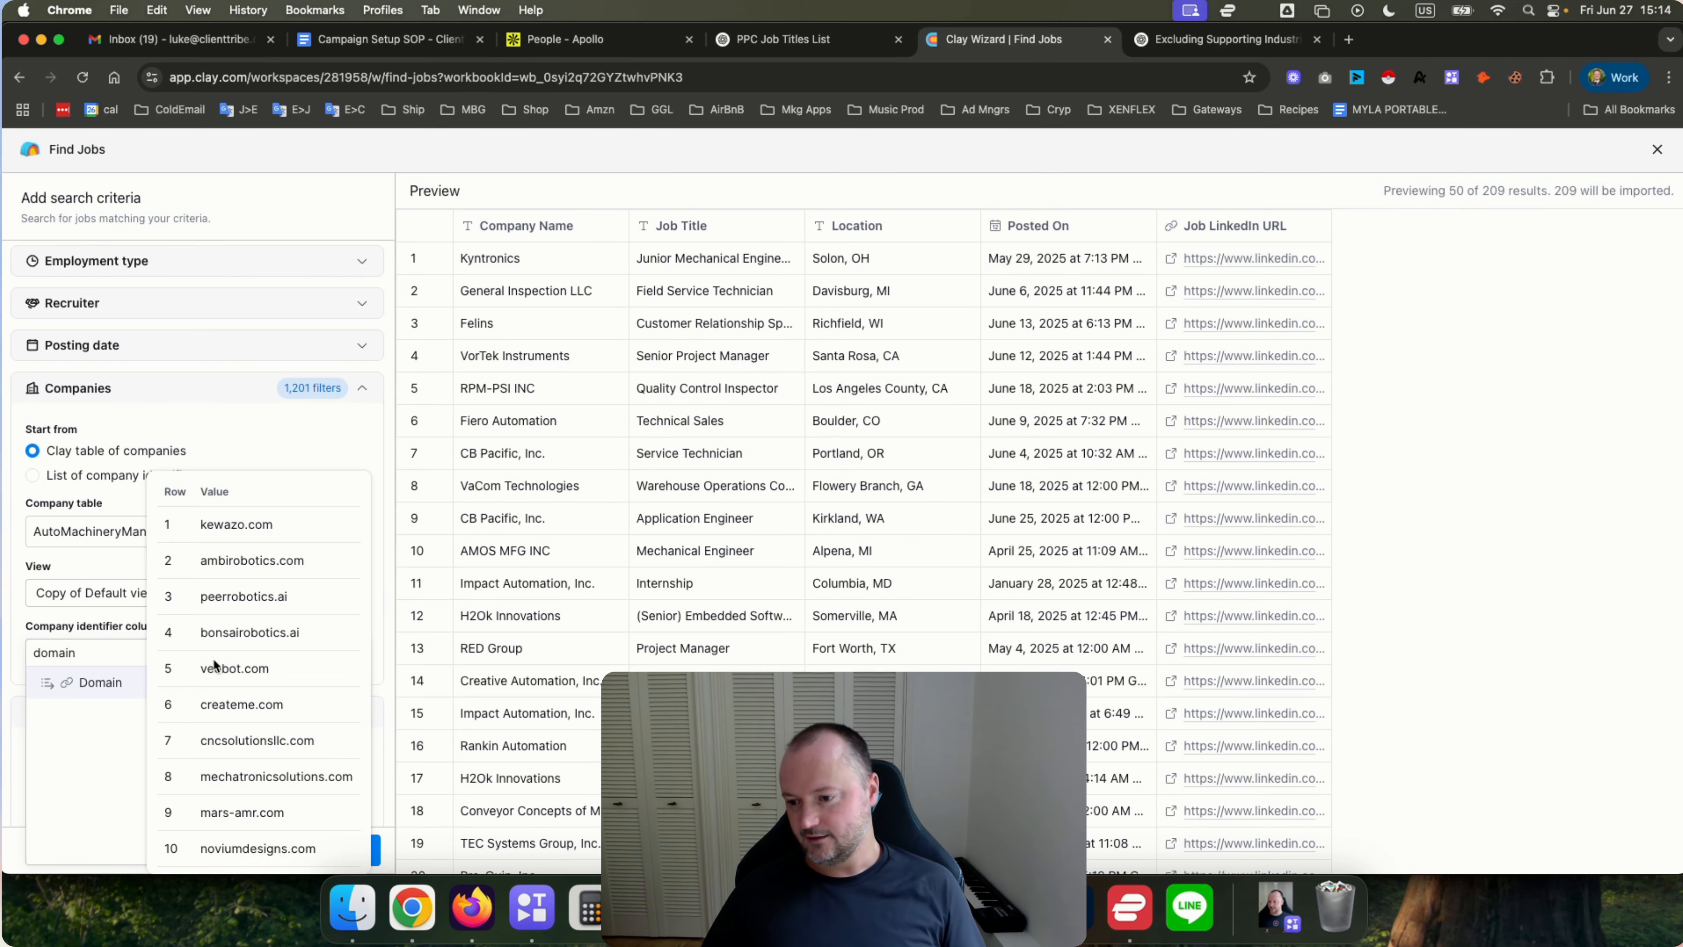
click(91, 683)
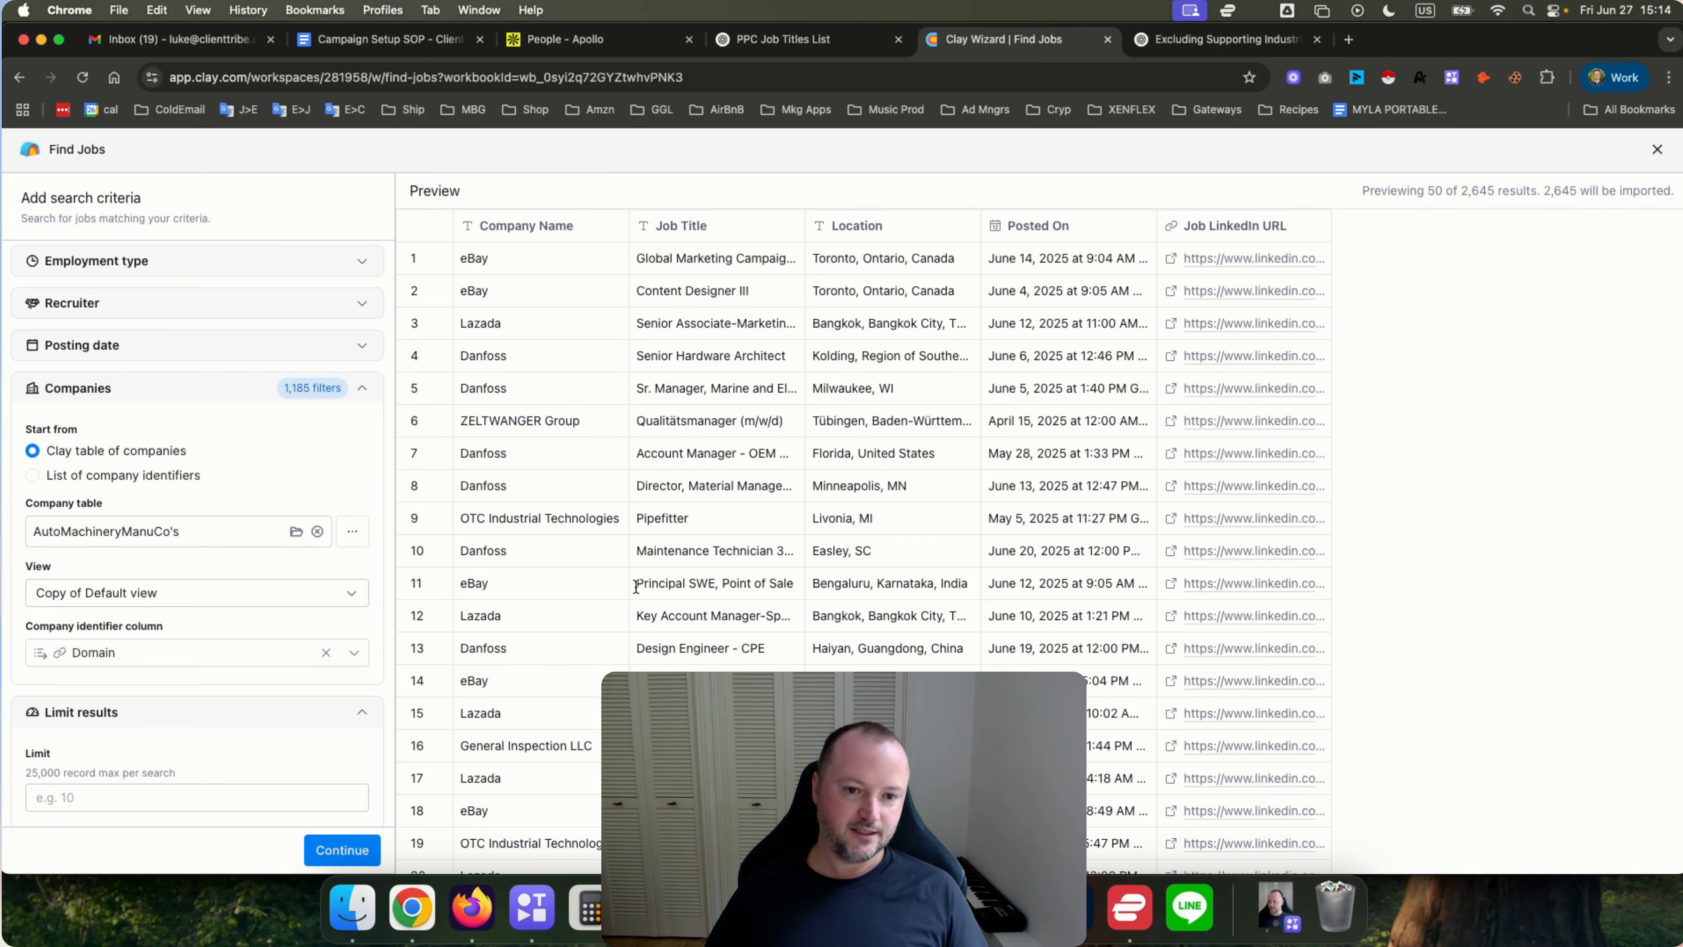
scroll(785, 458, down, 10)
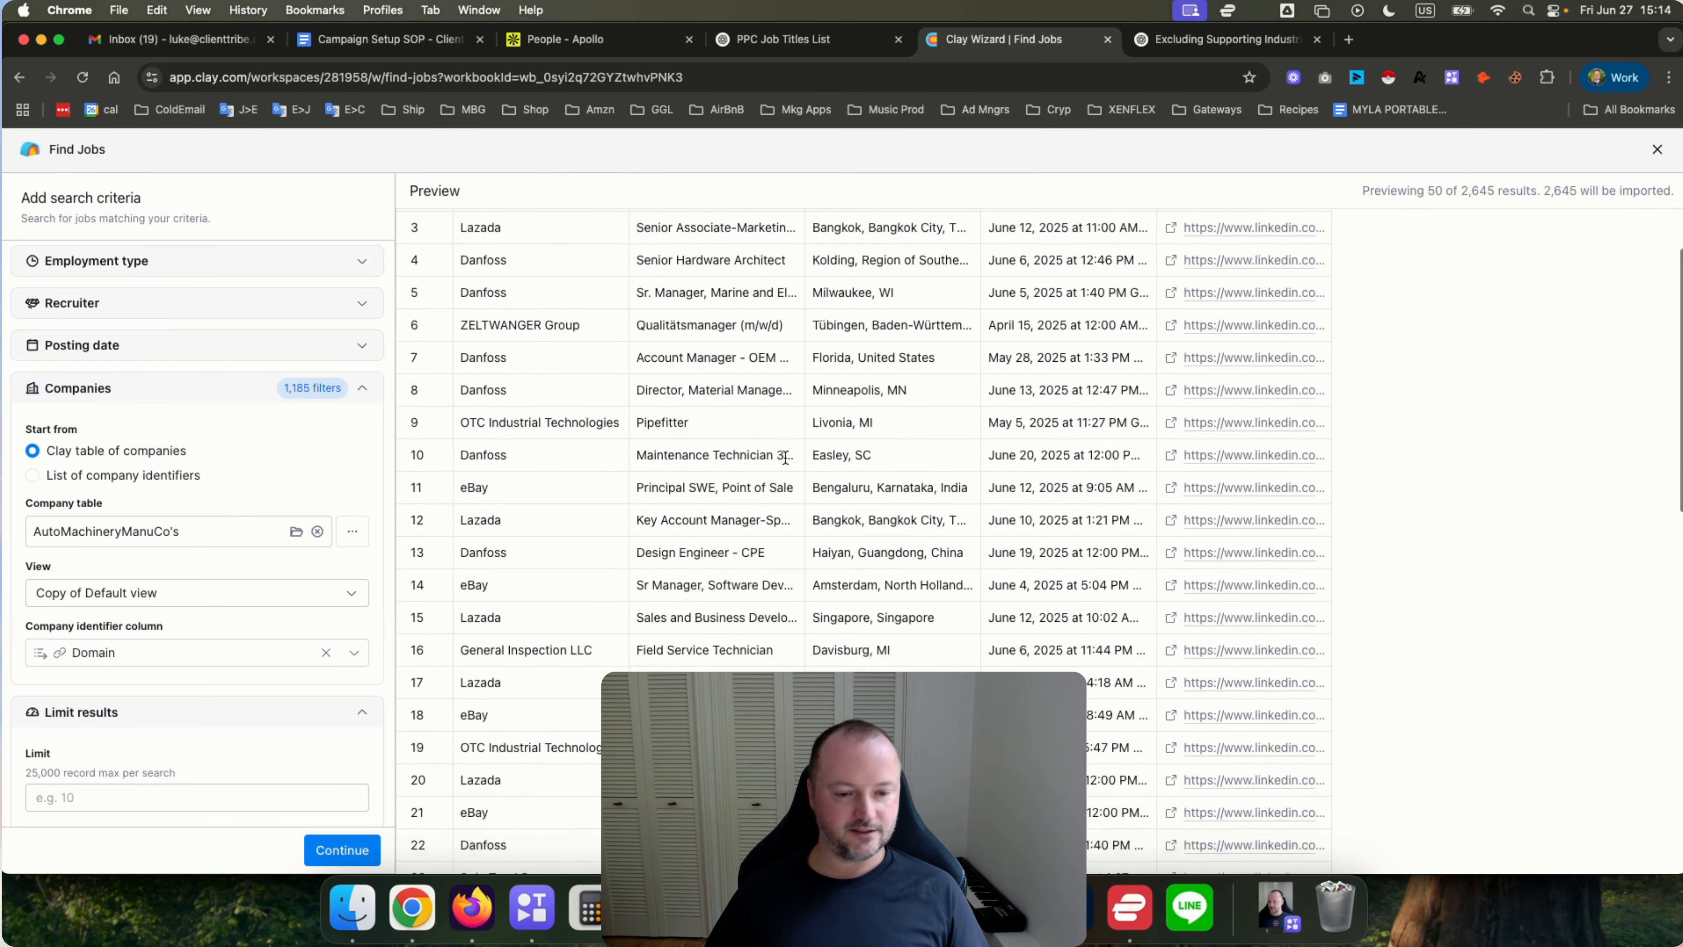
scroll(785, 458, down, 5)
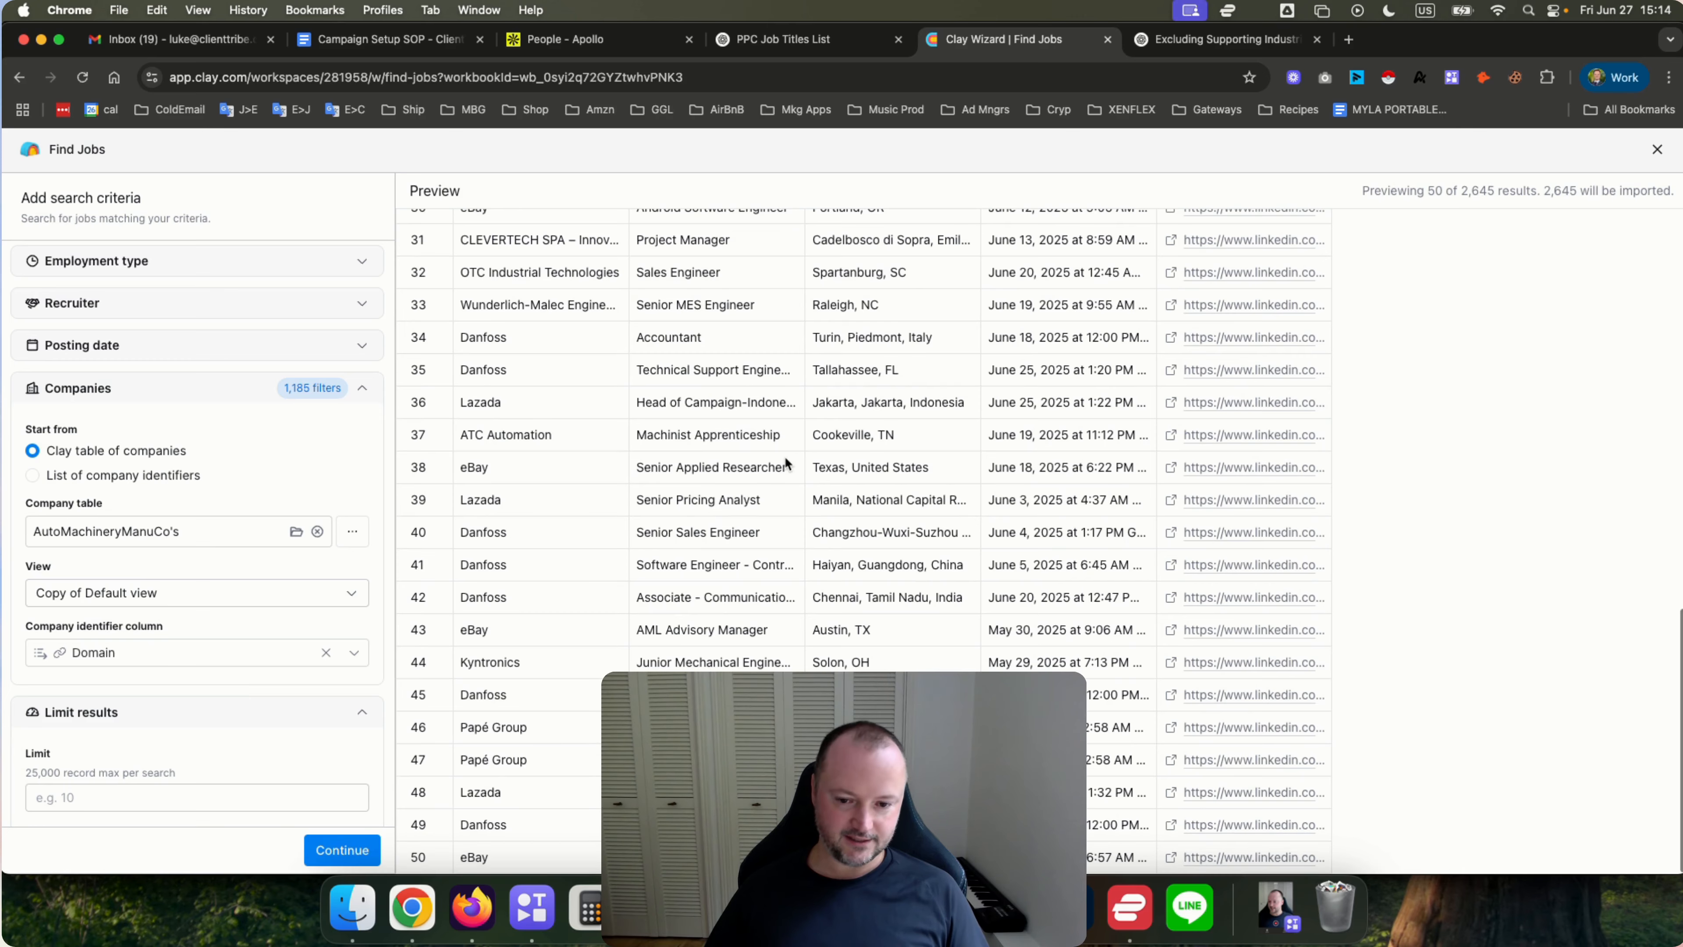
scroll(785, 455, up, 15)
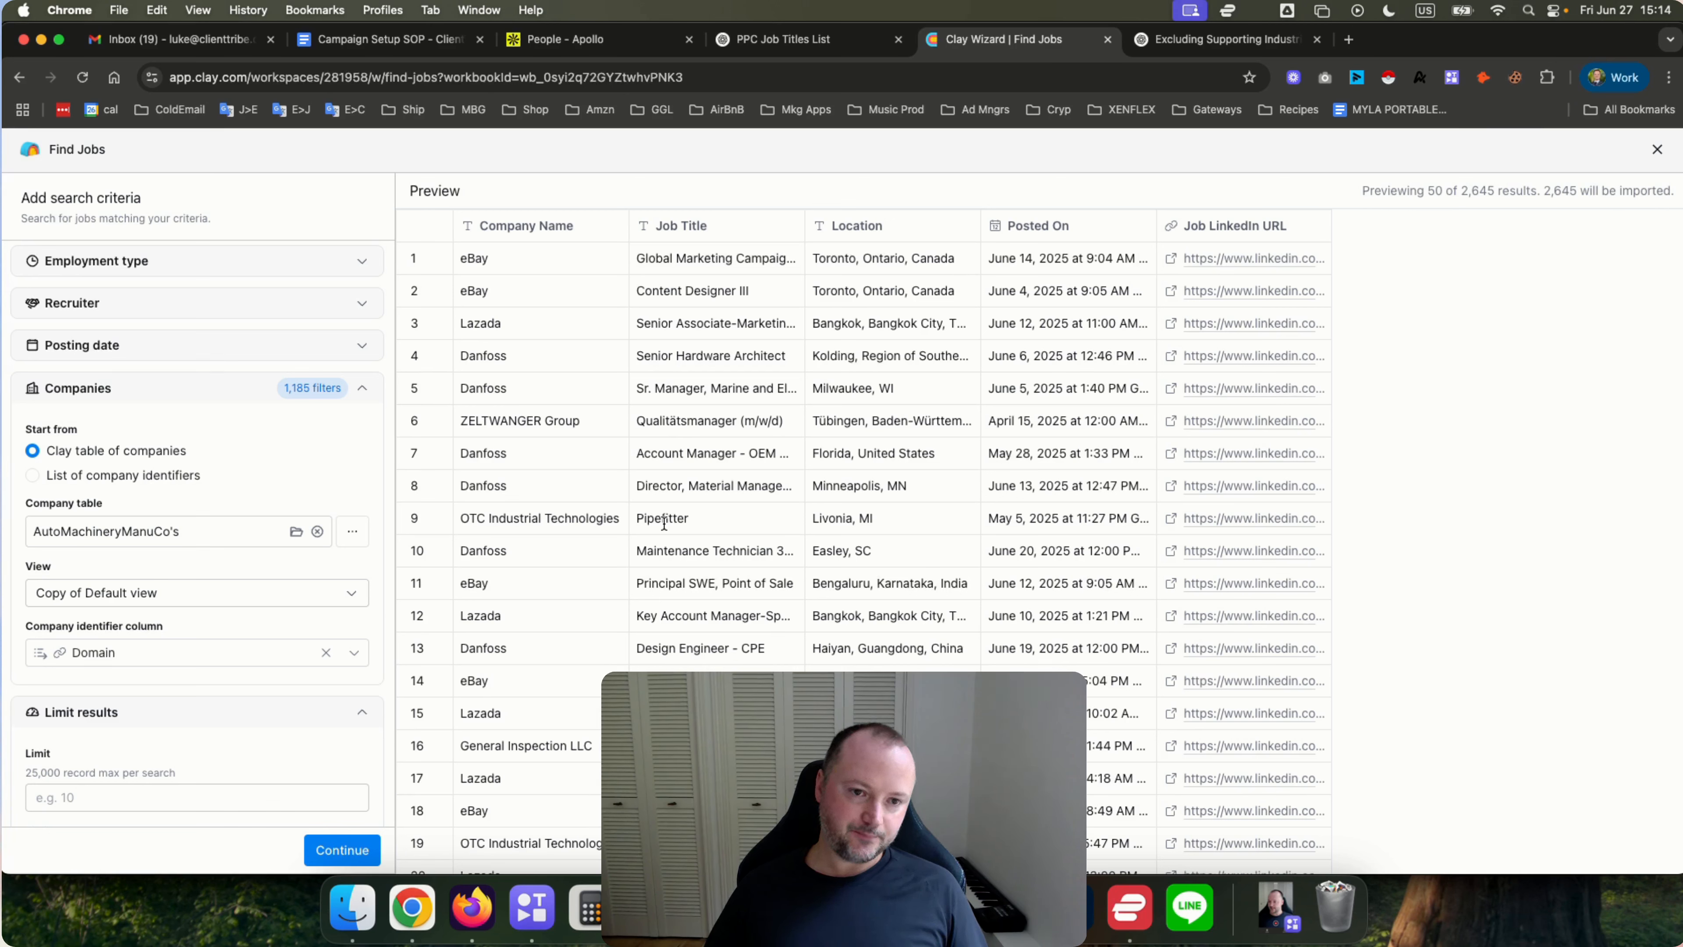
Switch the company identifier column to CompanyLinkedInURL again.
click(215, 601)
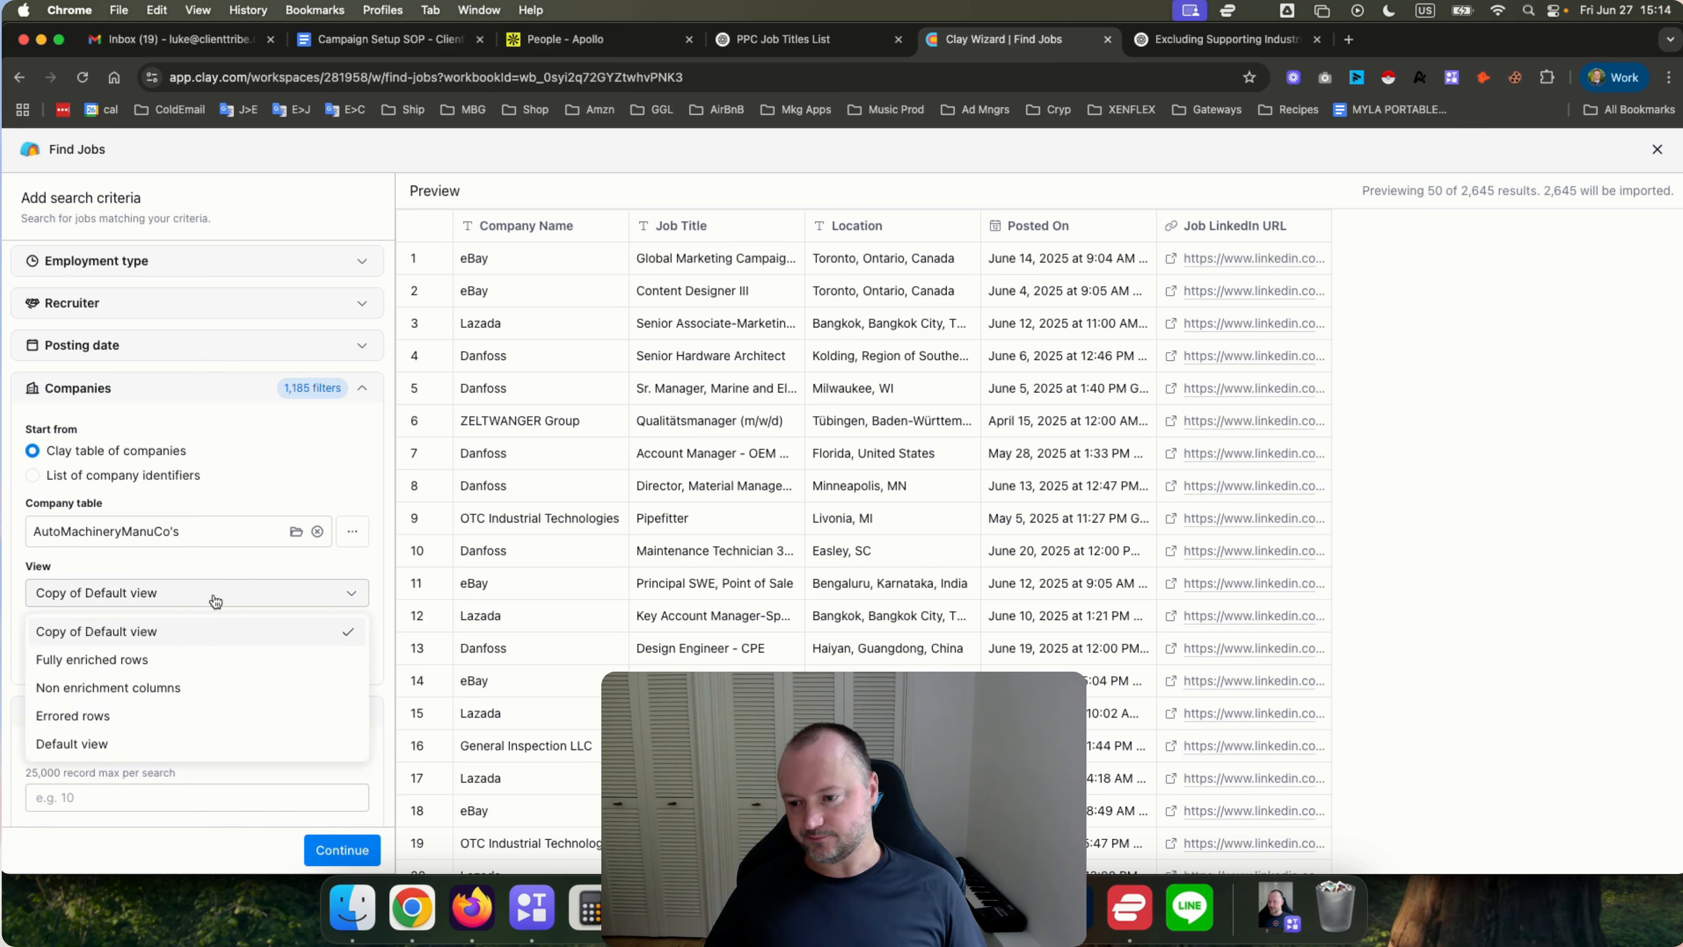
click(215, 601)
click(150, 651)
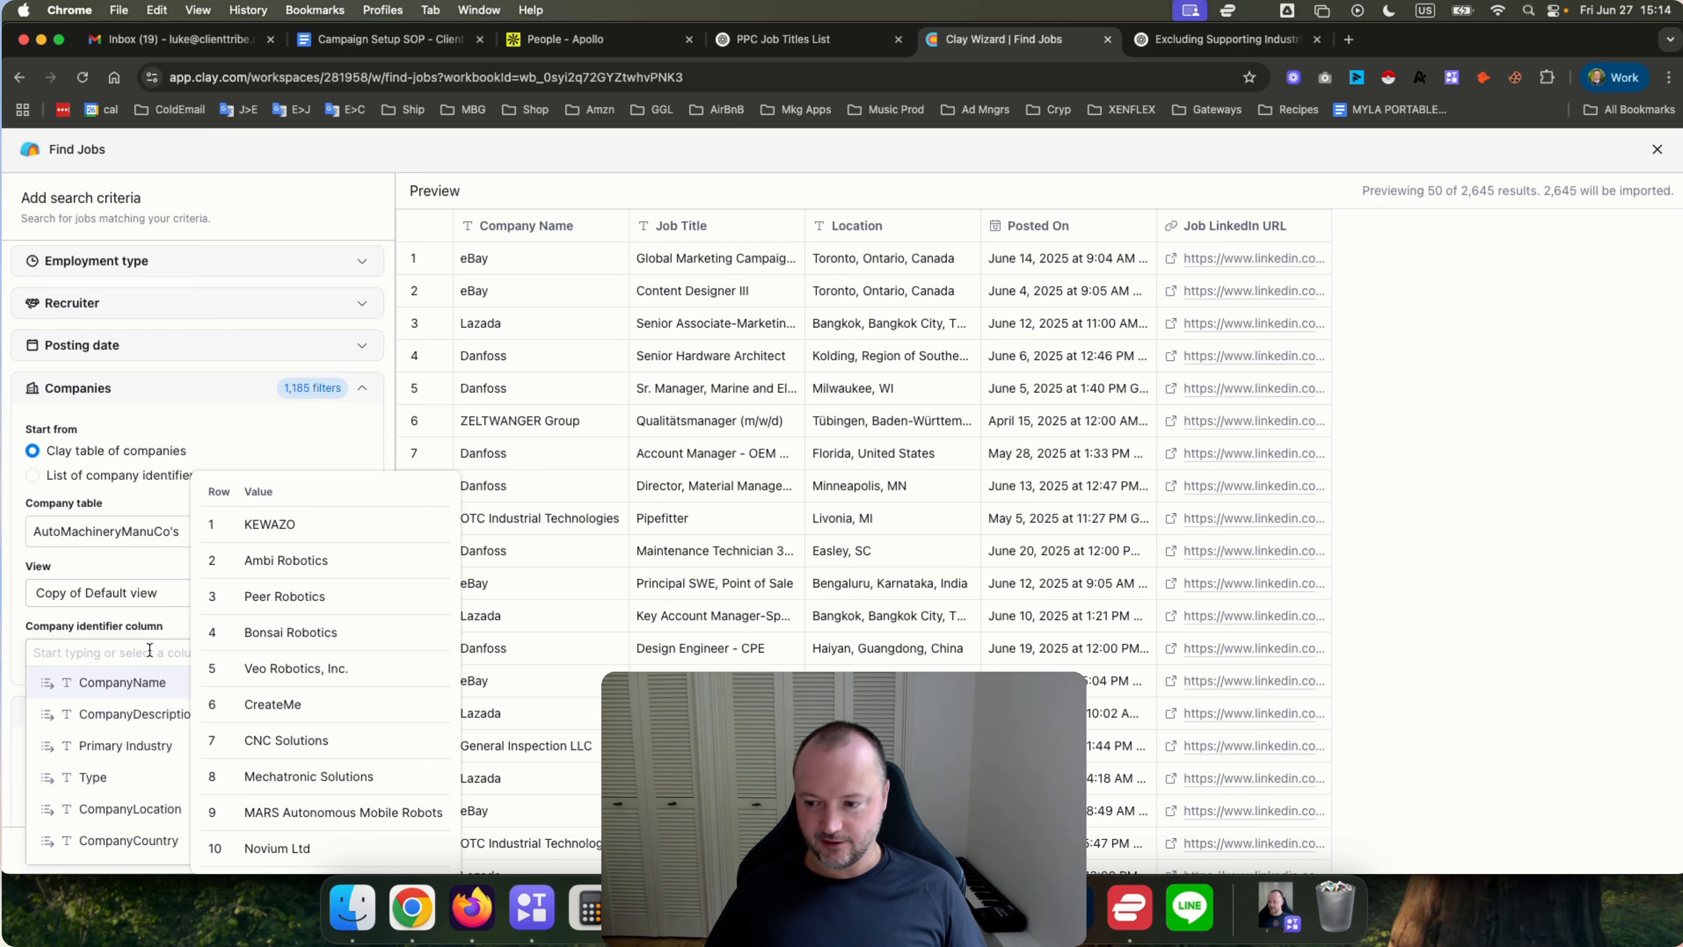
text(comp)
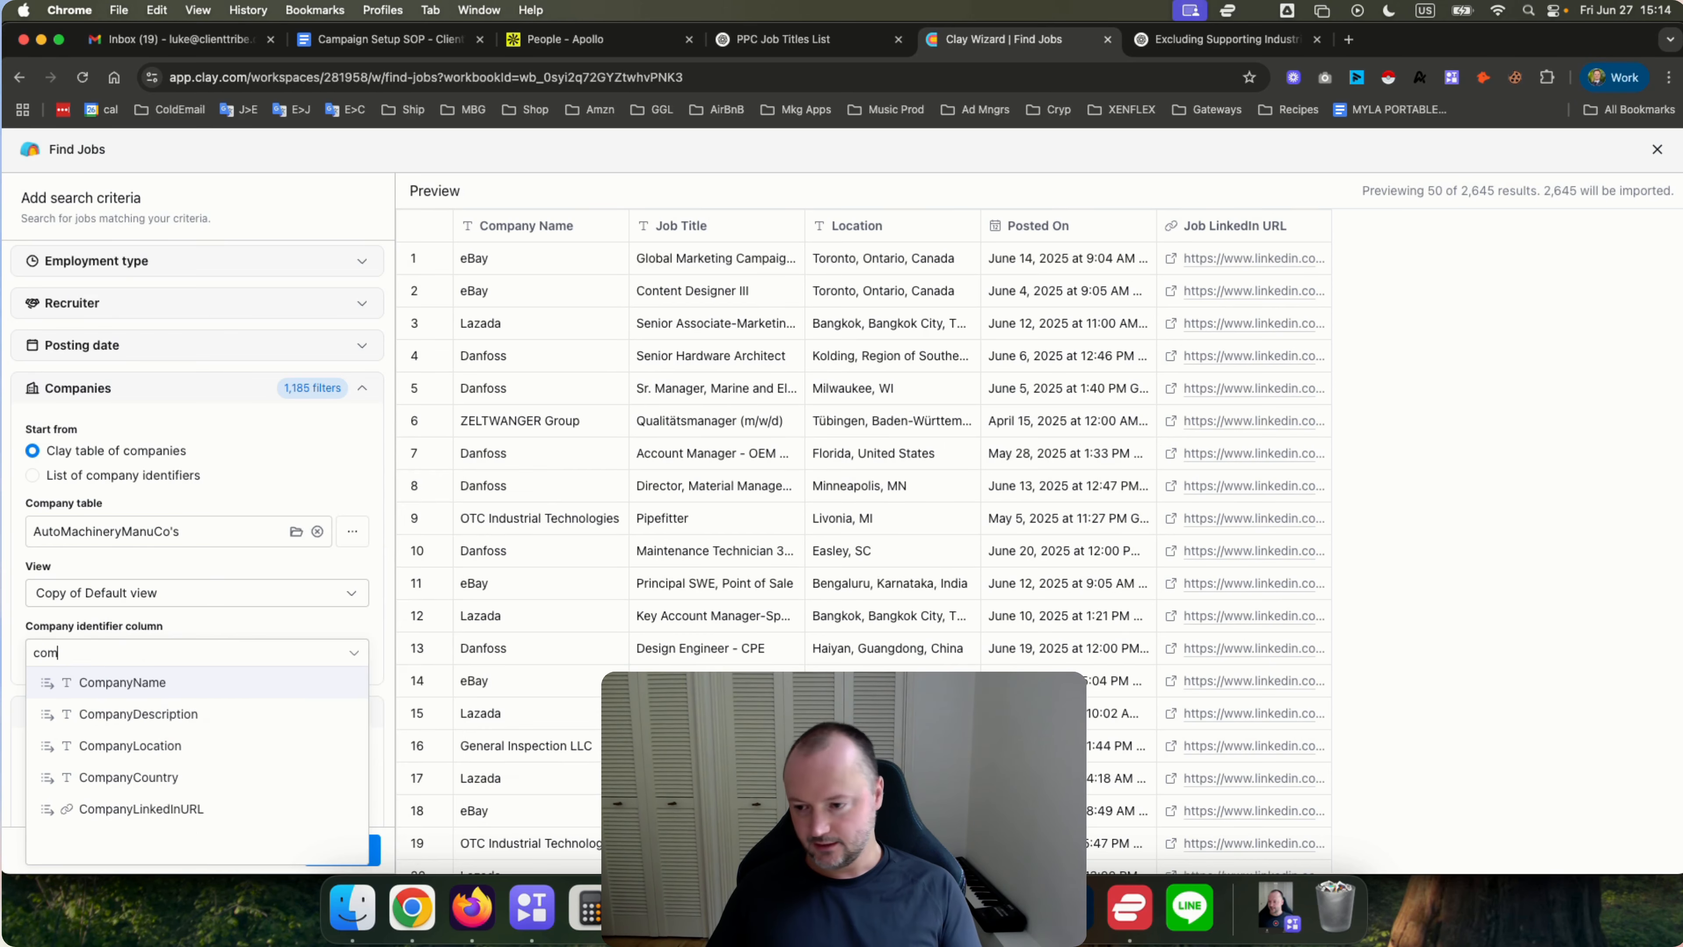
click(126, 809)
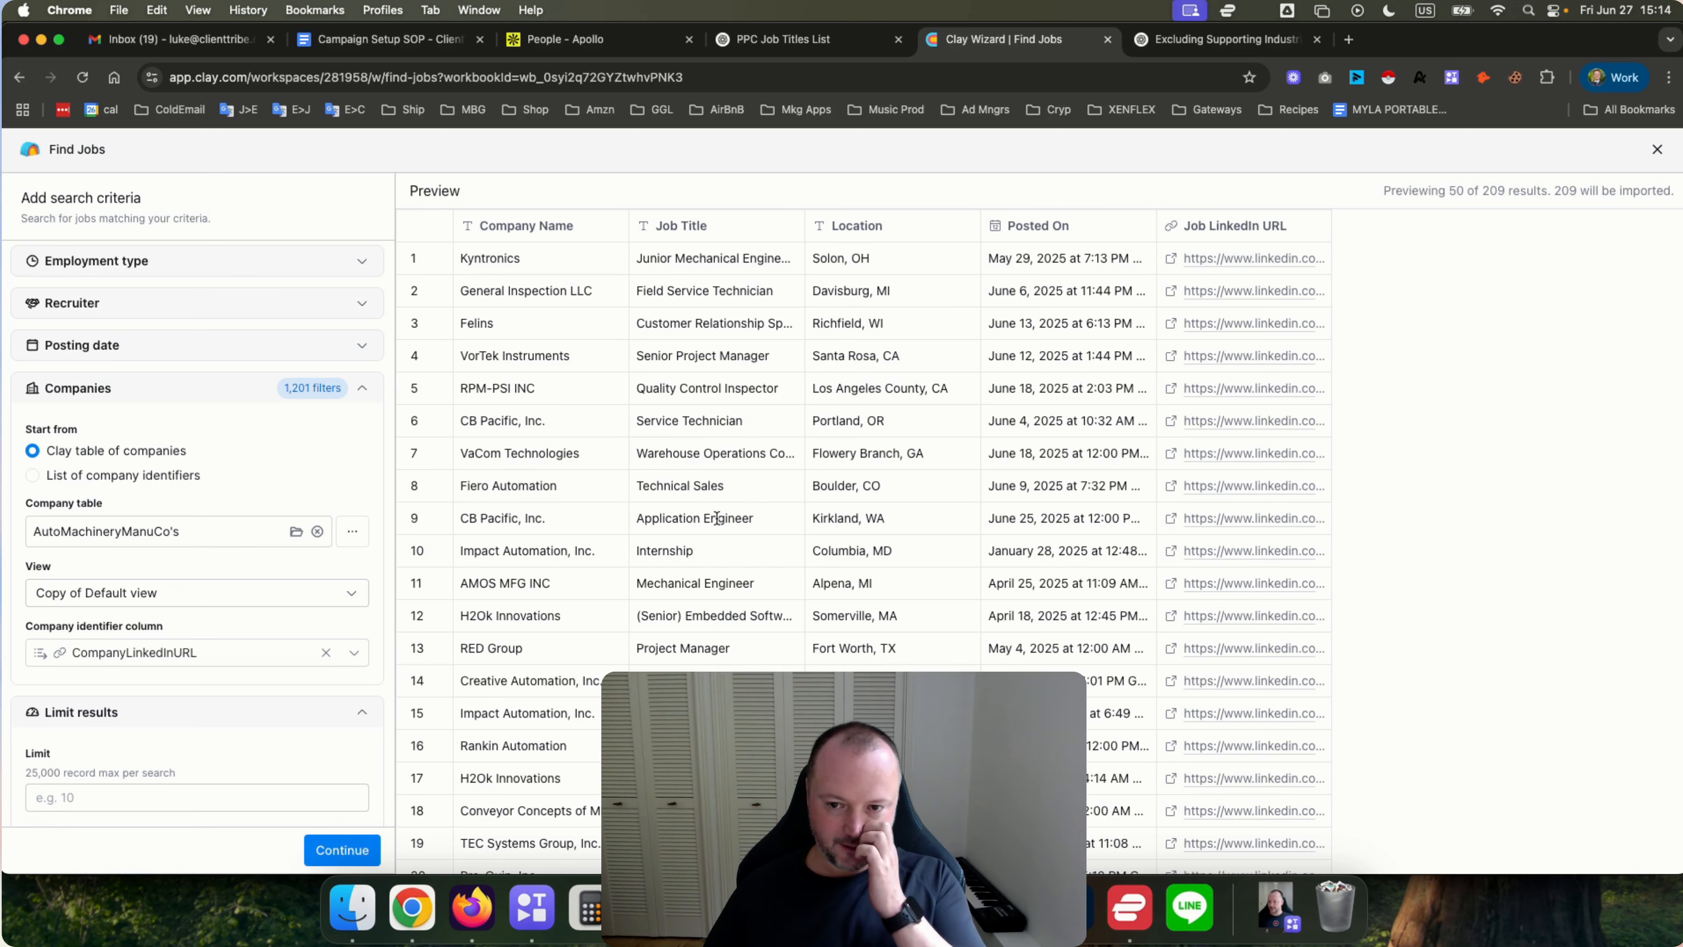
triple_click(705, 386)
click(715, 653)
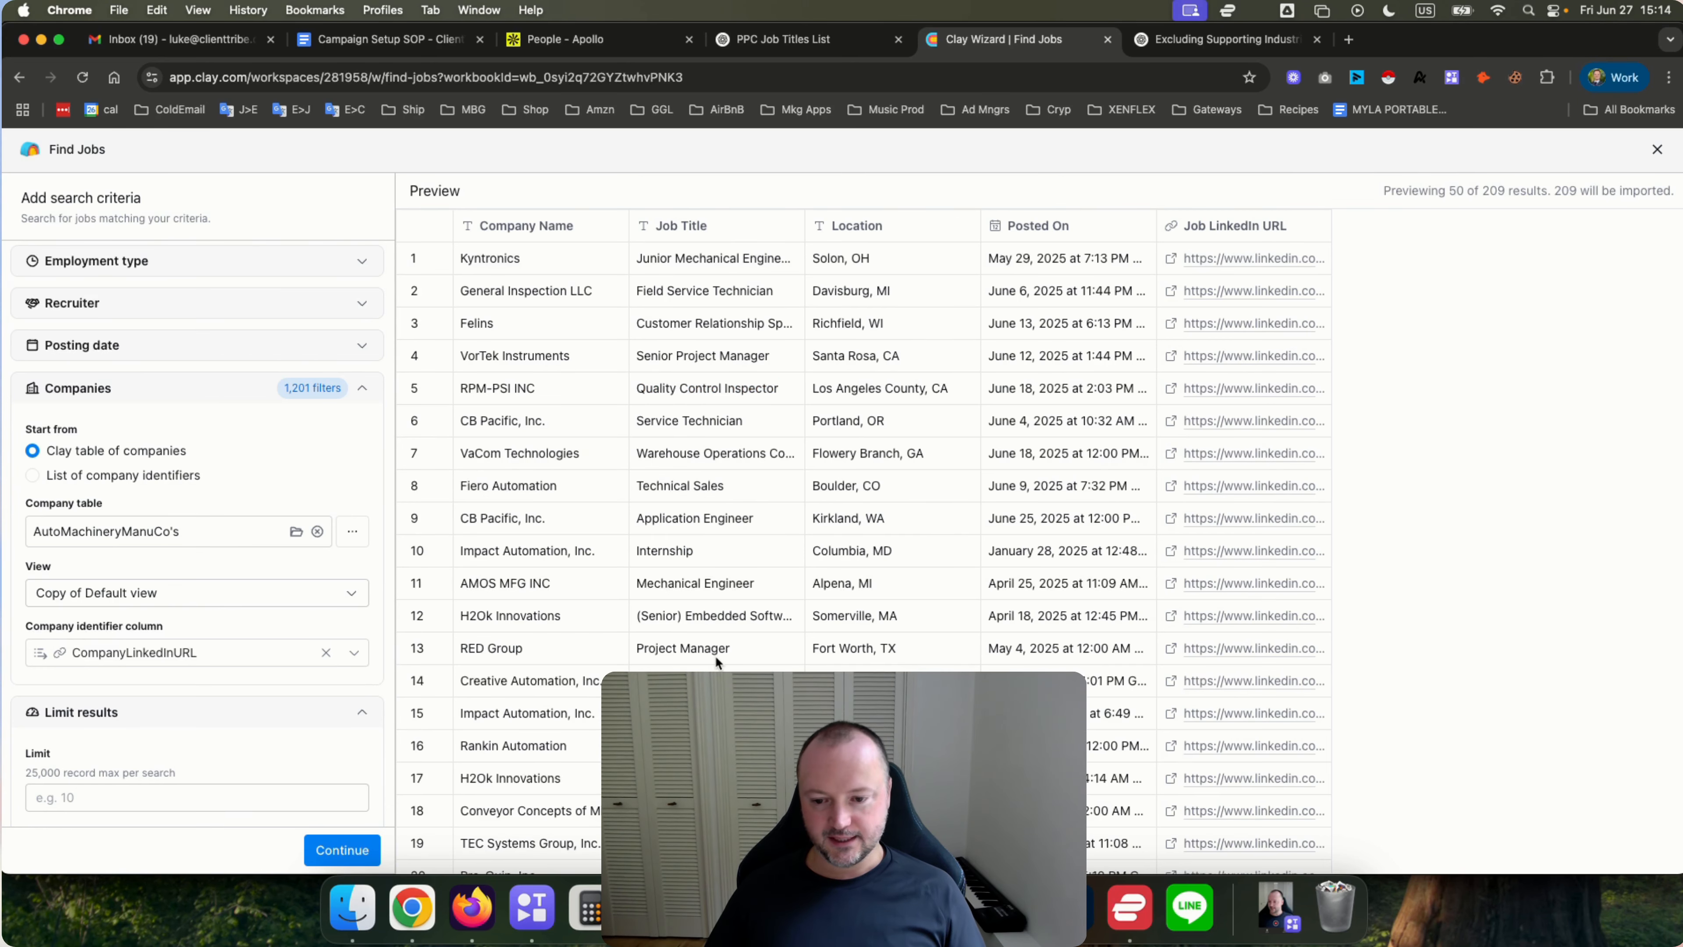
scroll(716, 655, down, 2)
scroll(716, 655, up, 2)
scroll(207, 592, up, 3)
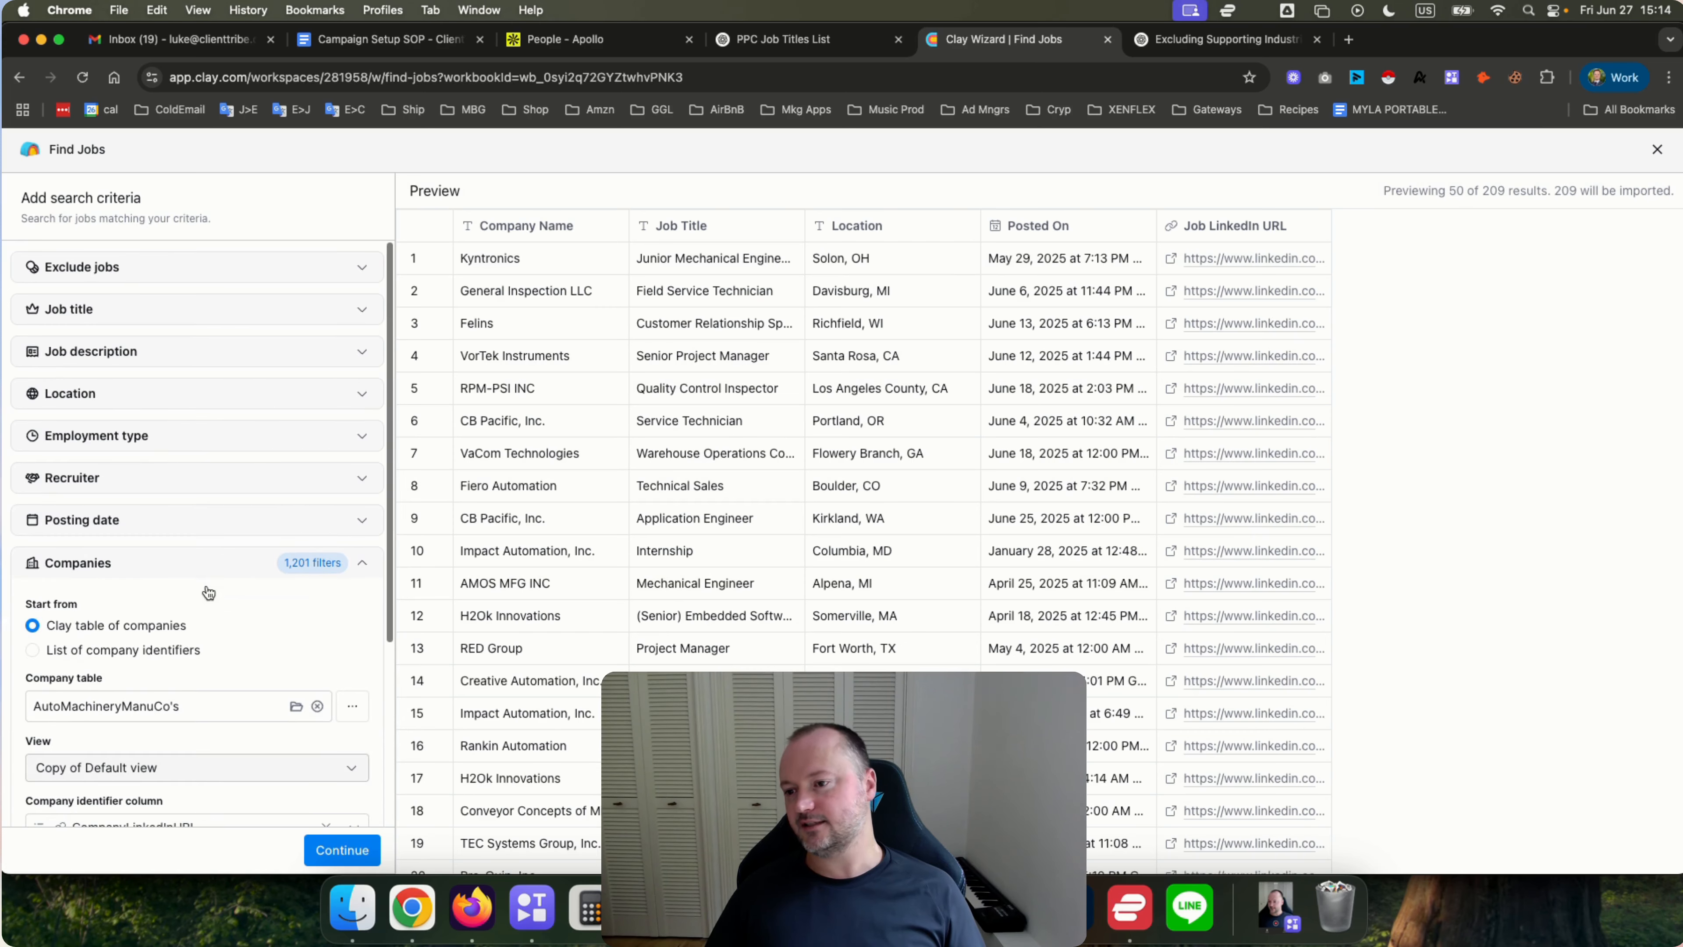
Expand the Job title and Job description search criteria to review their fields.
click(170, 307)
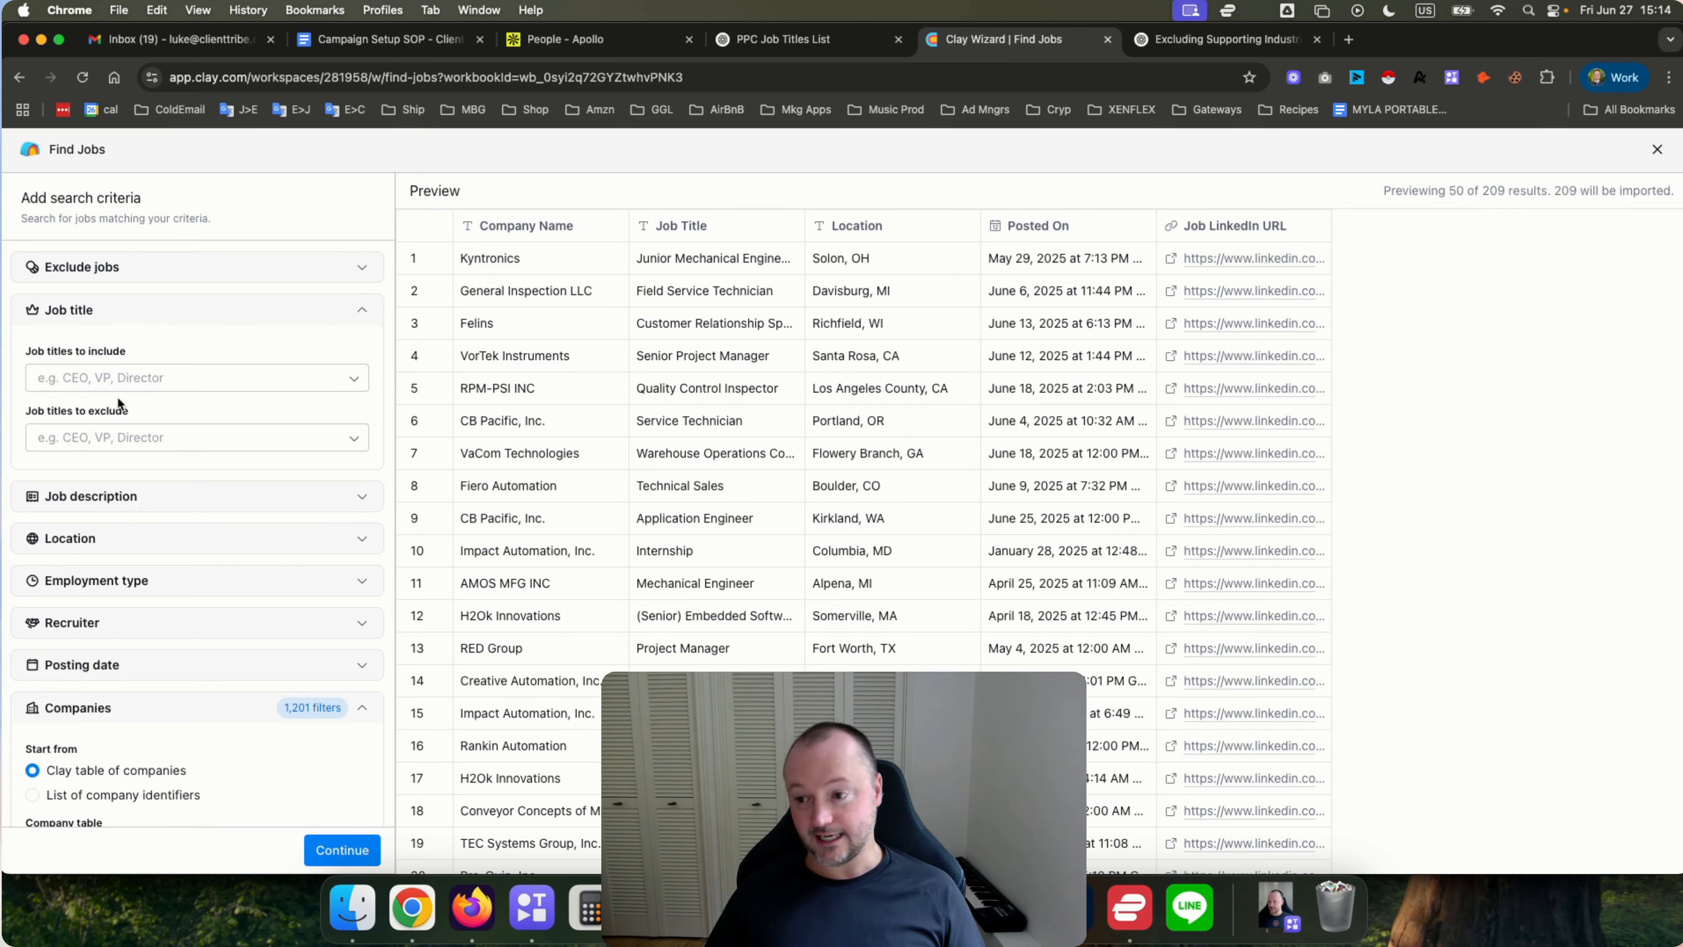
click(136, 436)
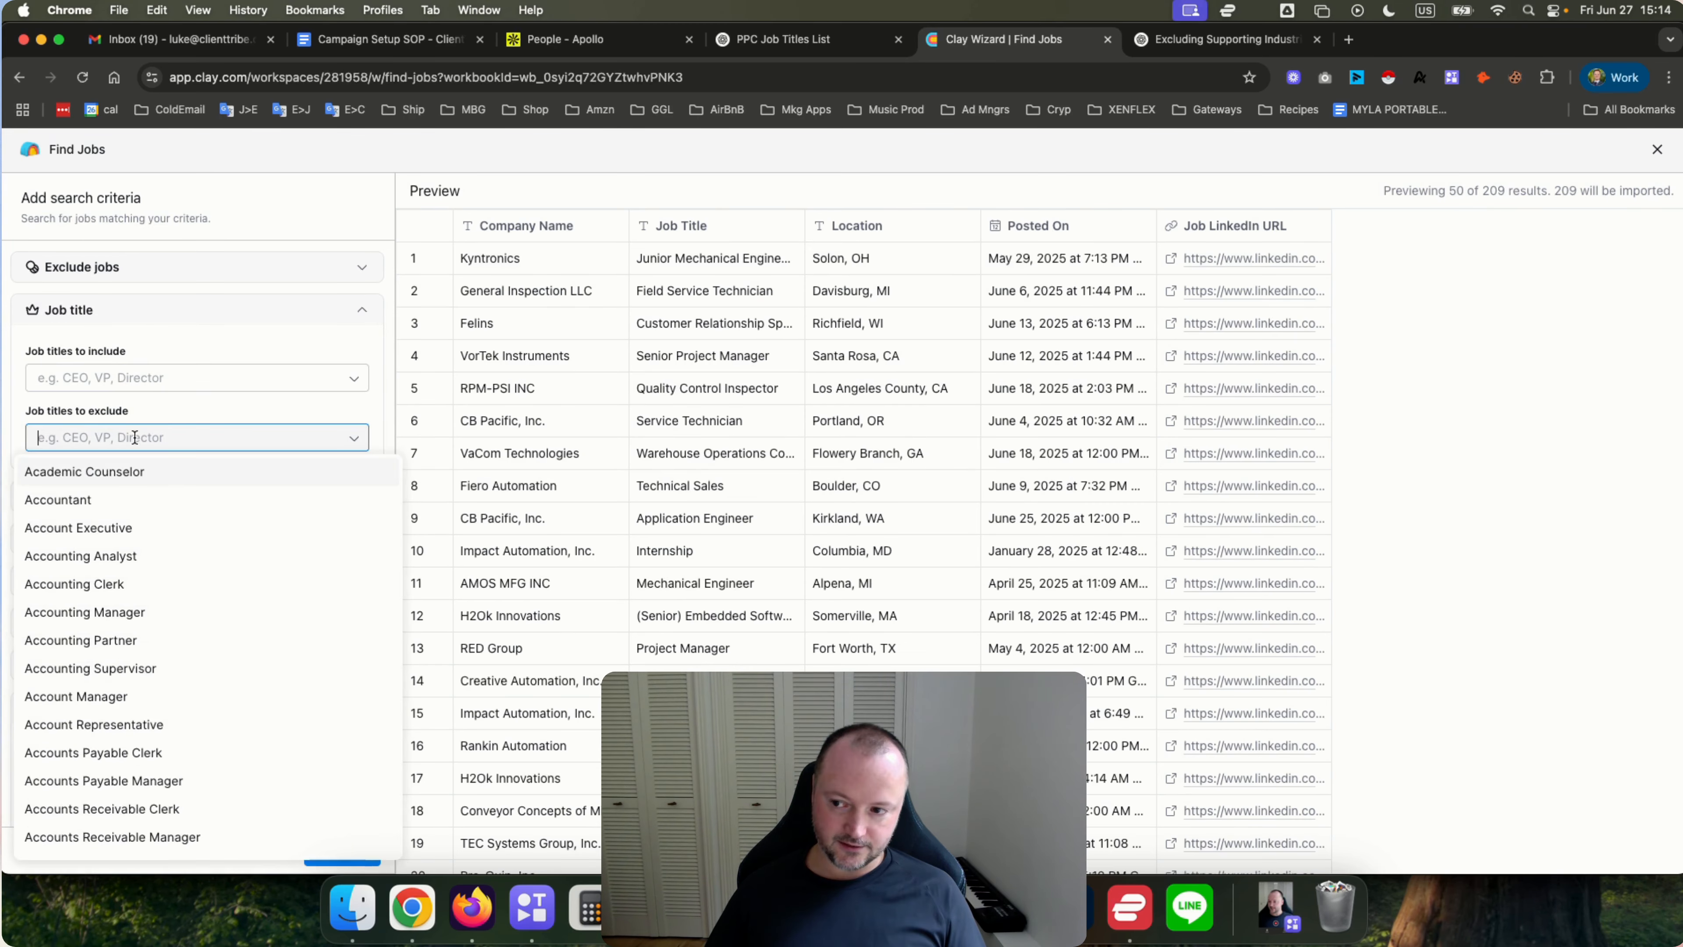
click(158, 406)
click(156, 495)
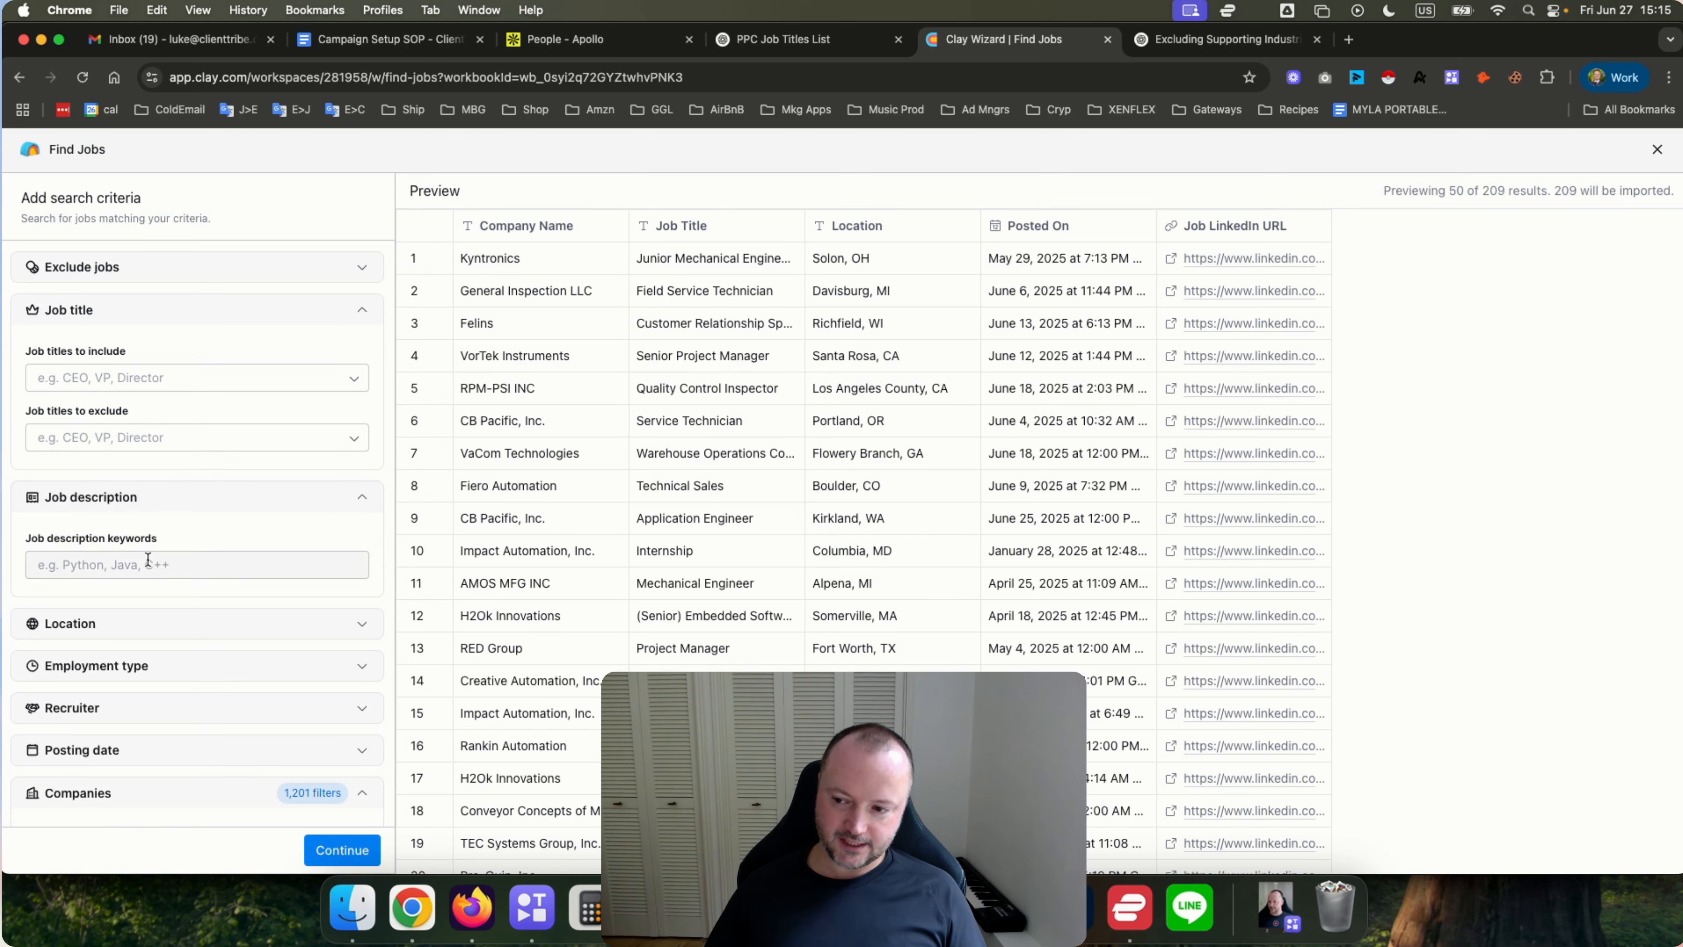
Try the job description keyword quickbooks, then remove it.
click(127, 562)
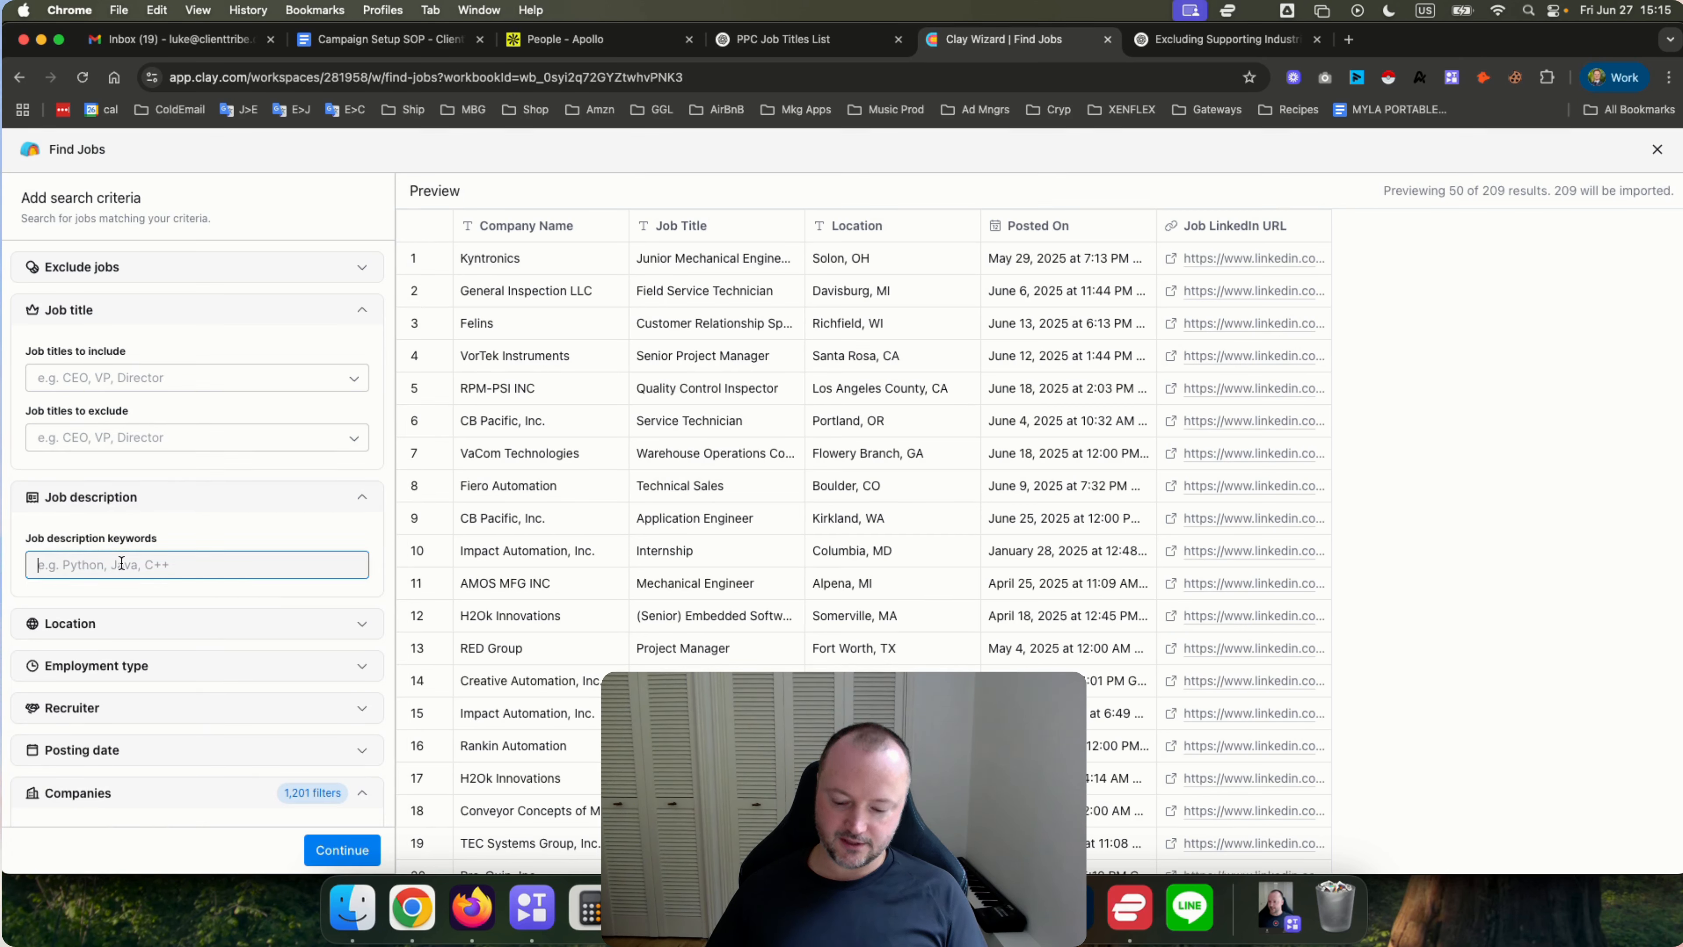
text(quickbook)
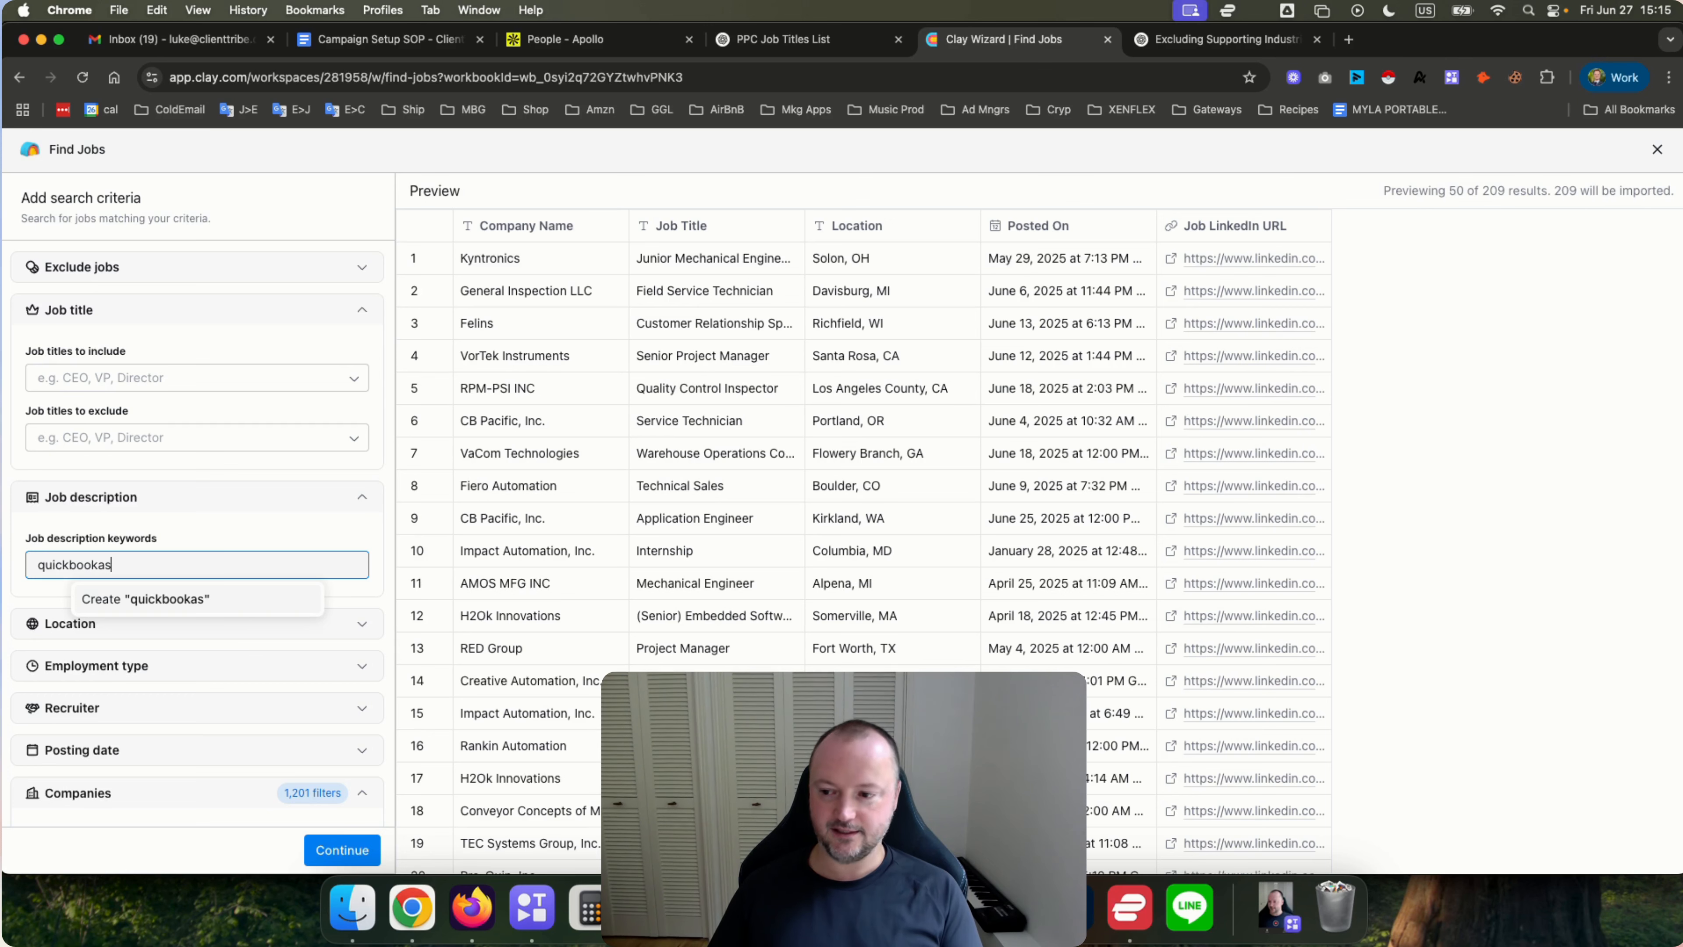
text(s)
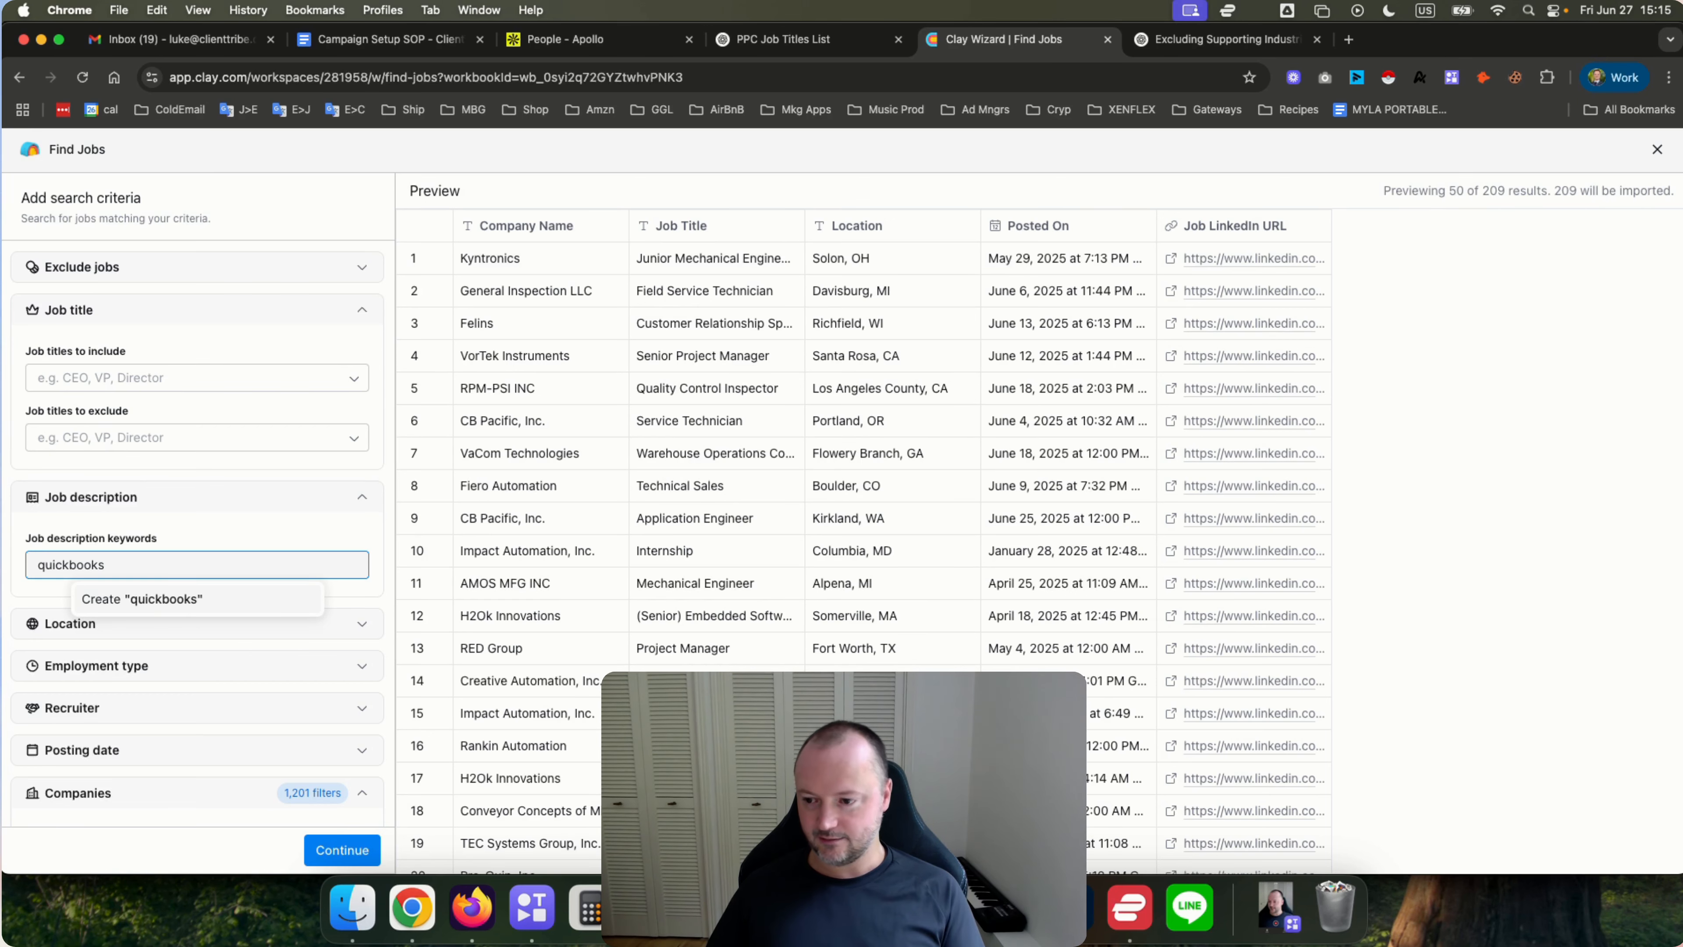
click(167, 594)
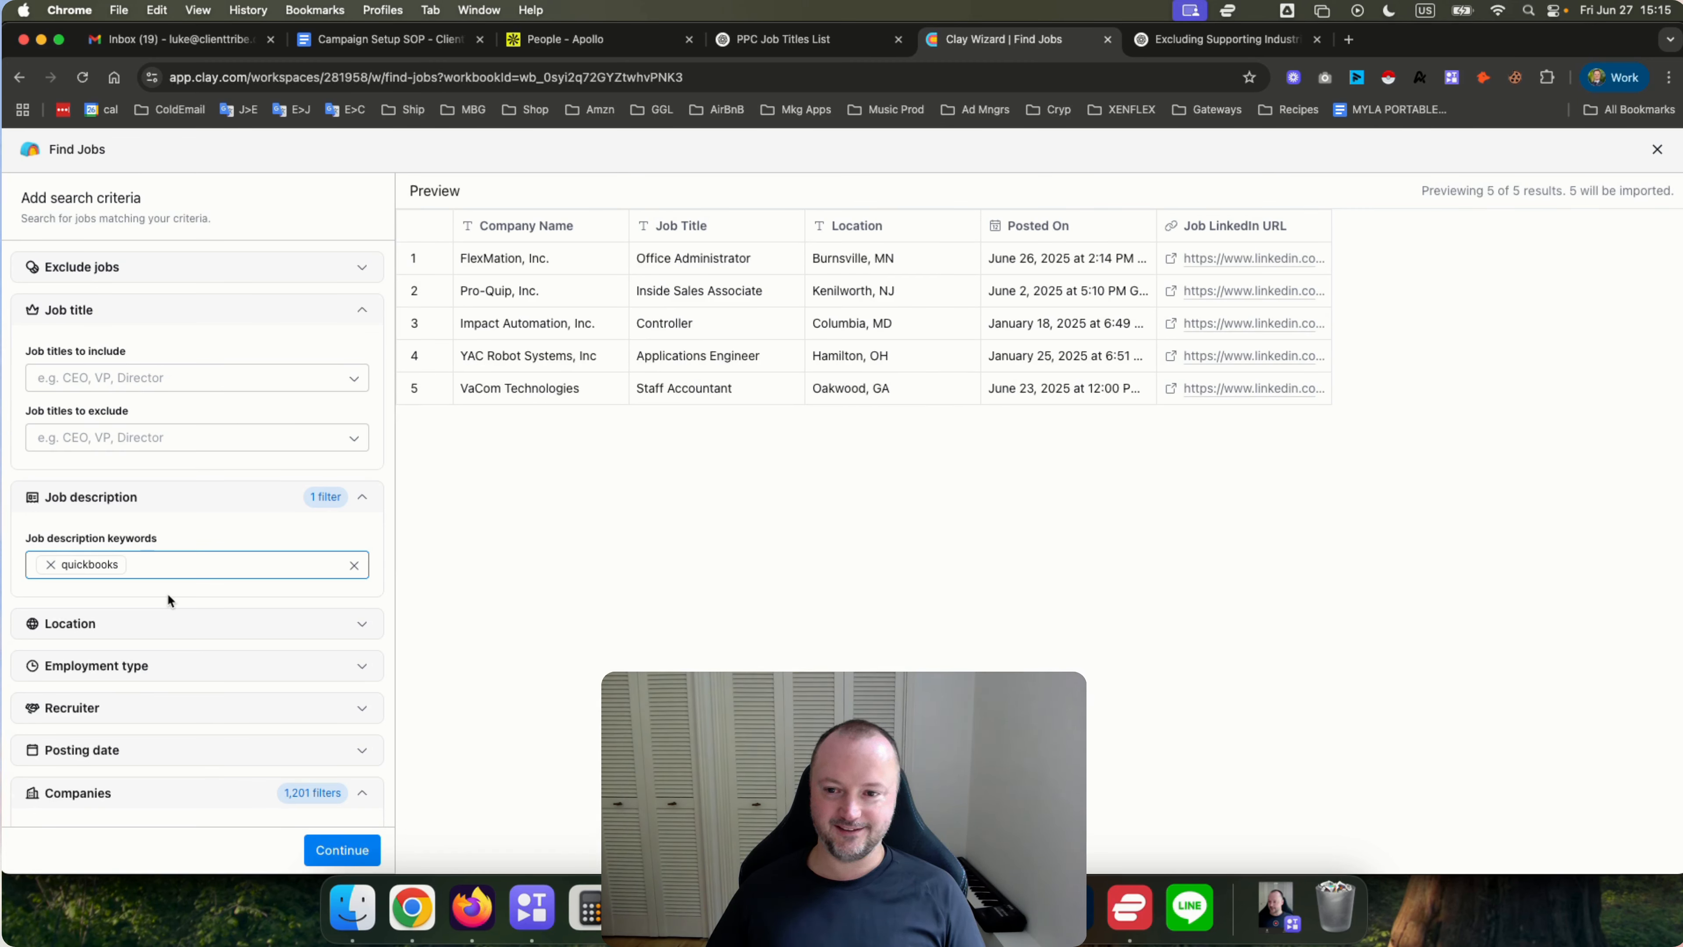
click(50, 564)
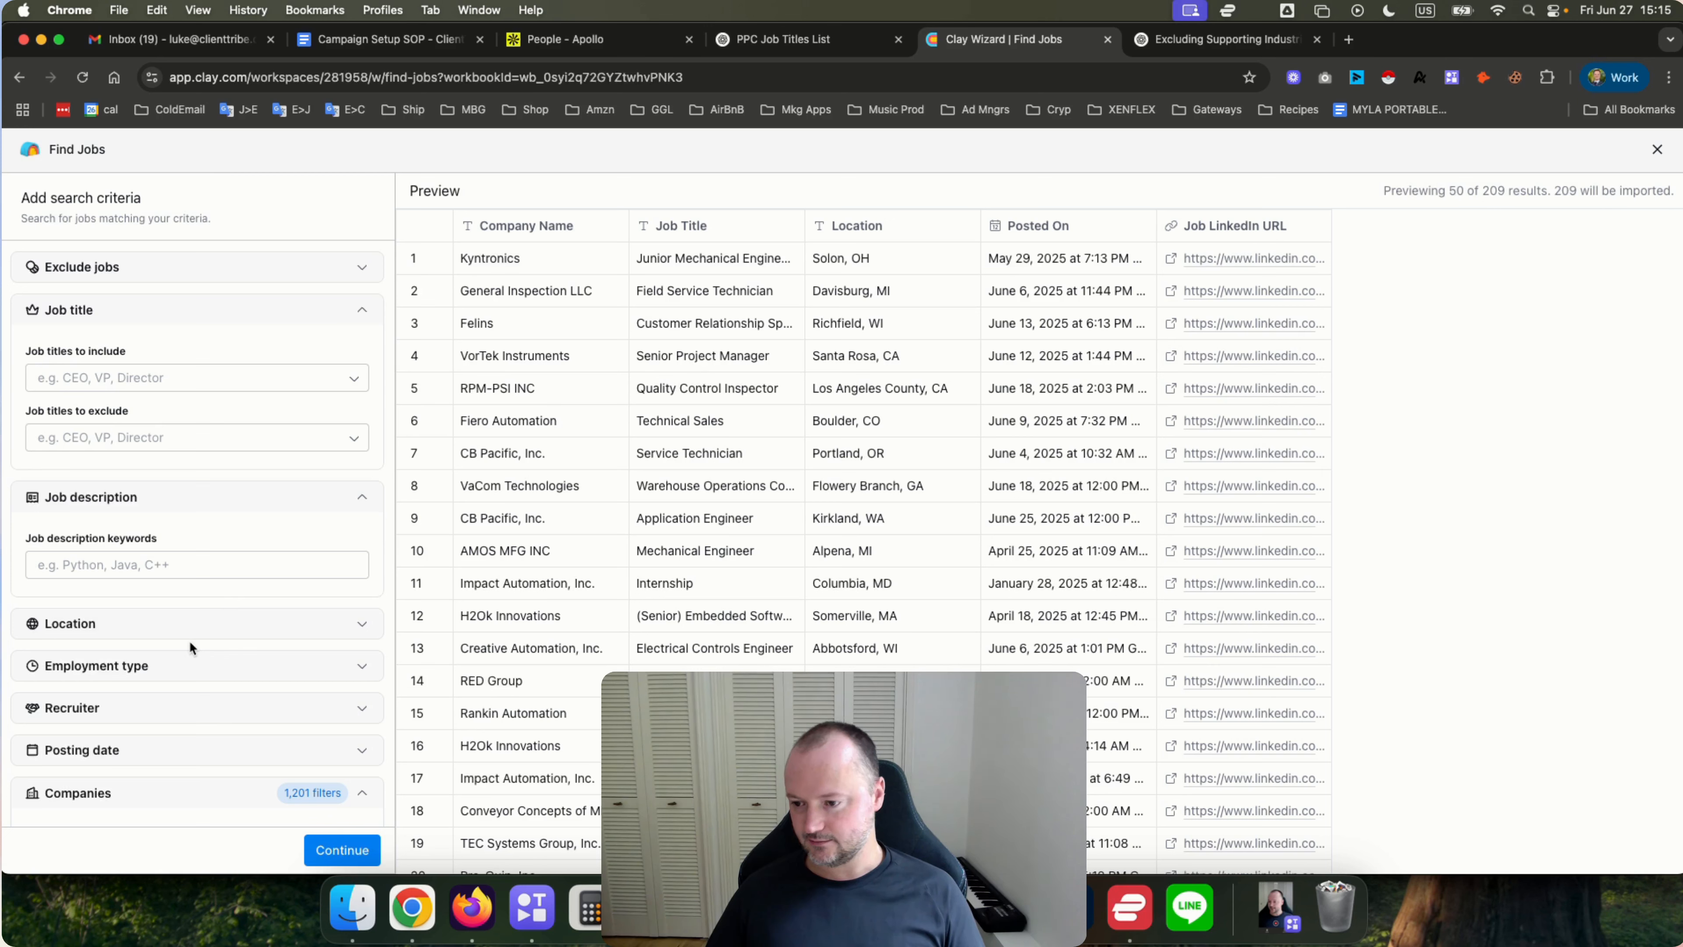
Restrict the job location to include United States.
click(146, 624)
scroll(164, 562, down, 3)
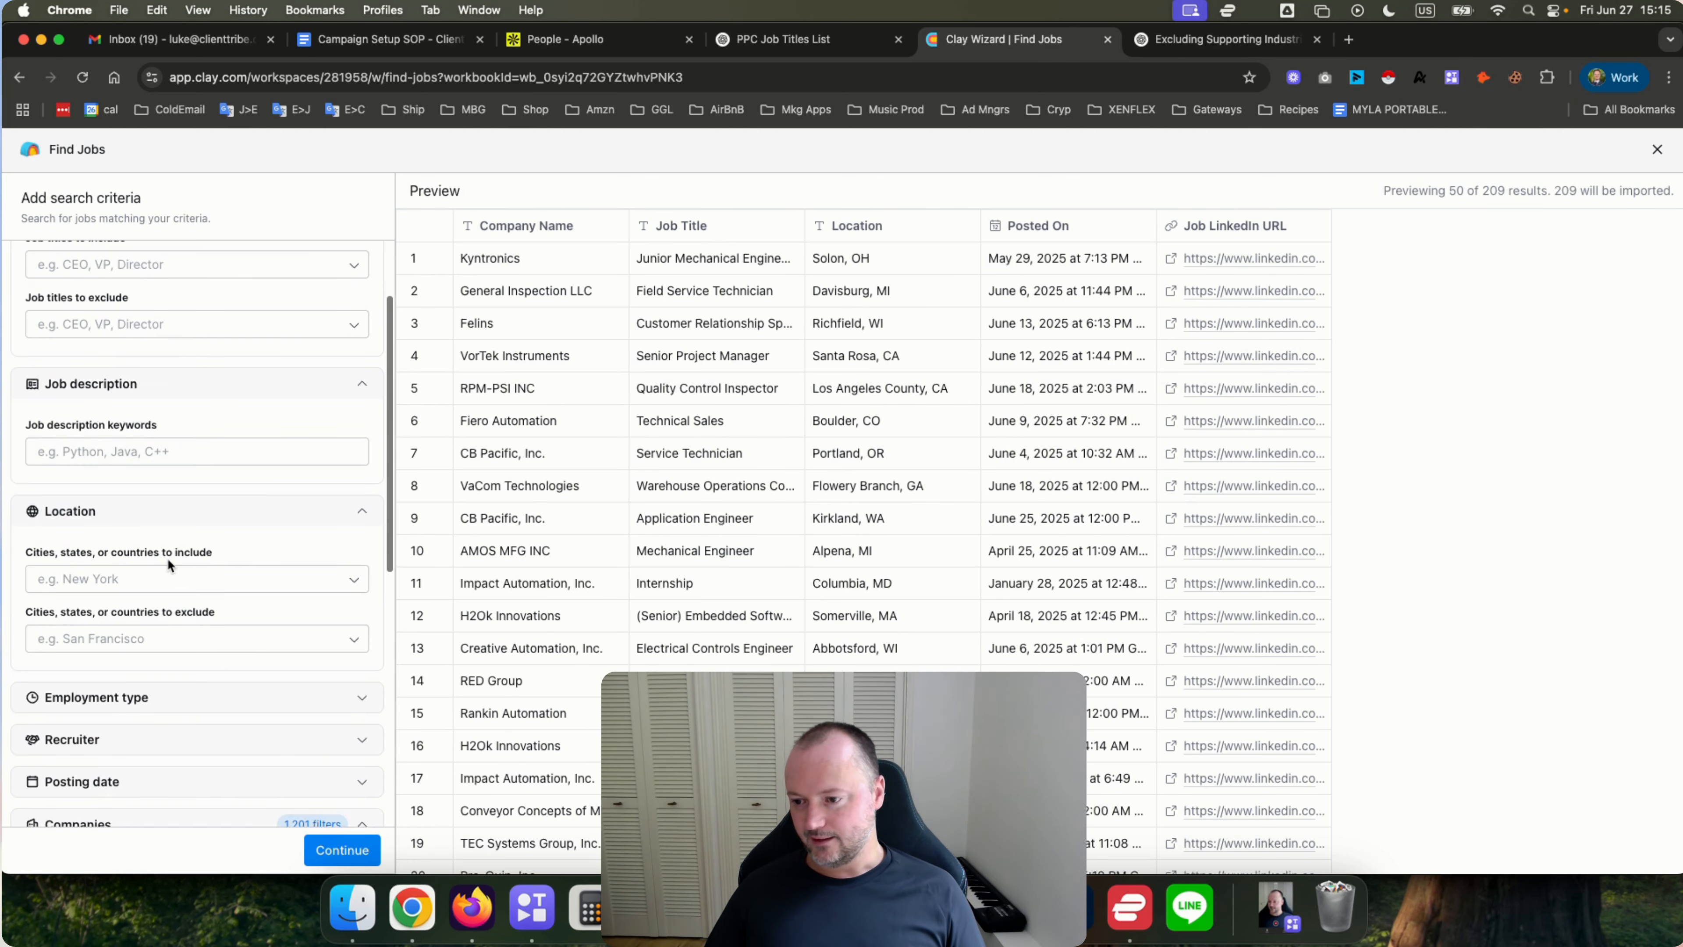
click(96, 581)
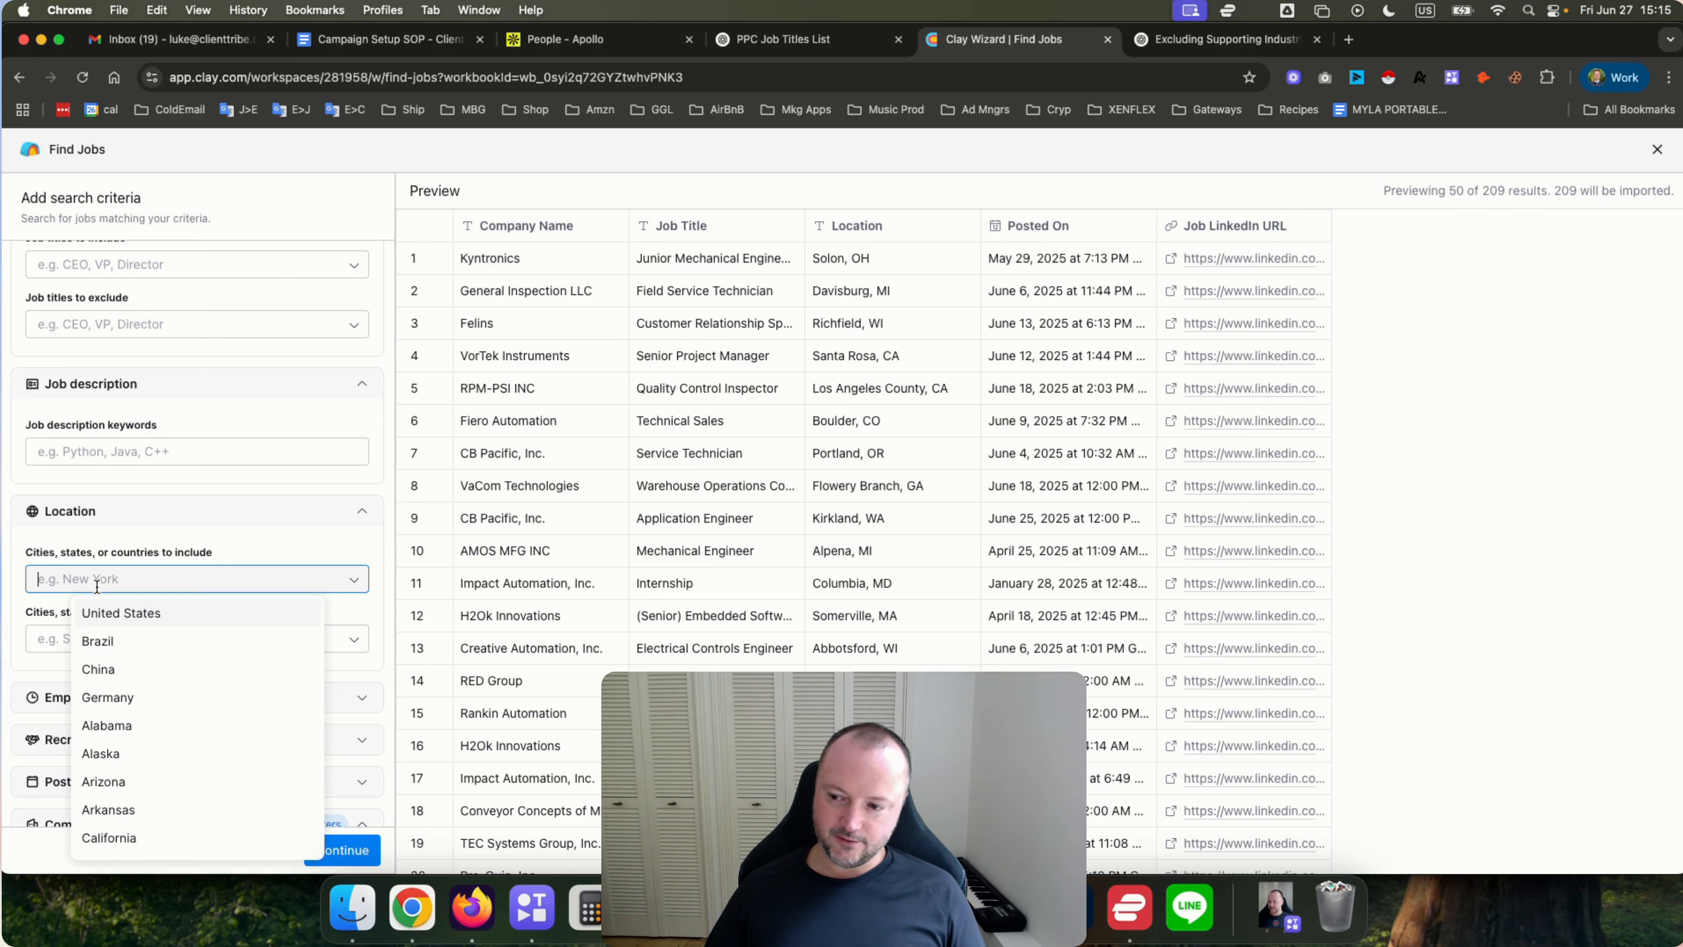
click(113, 603)
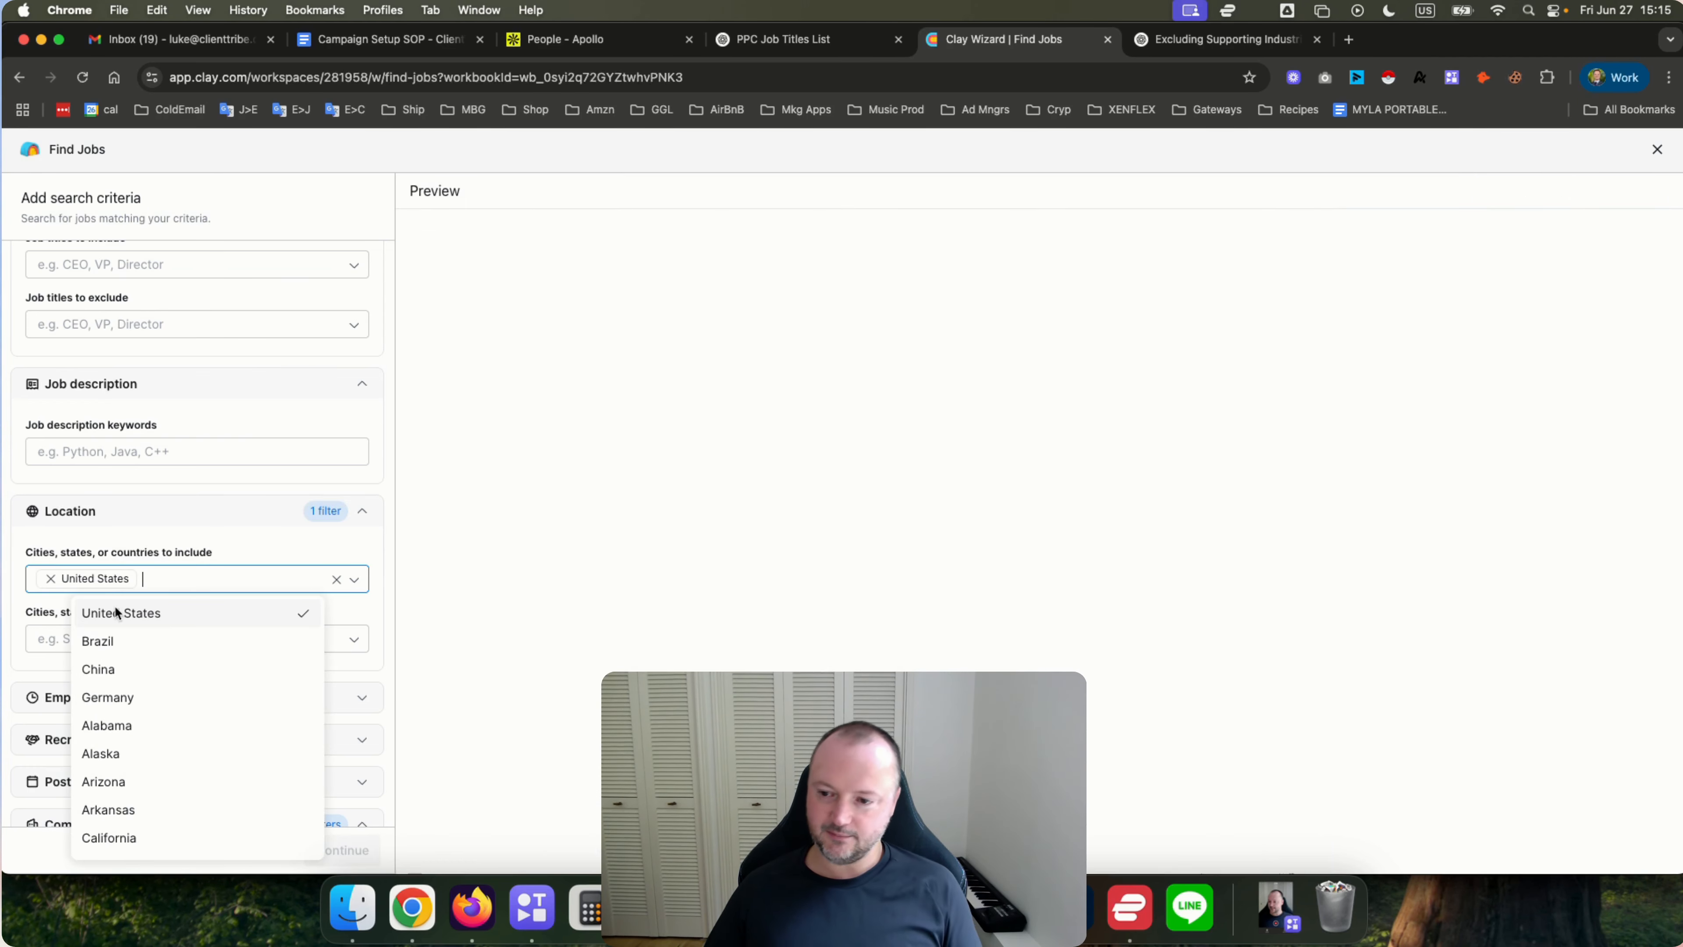
click(236, 534)
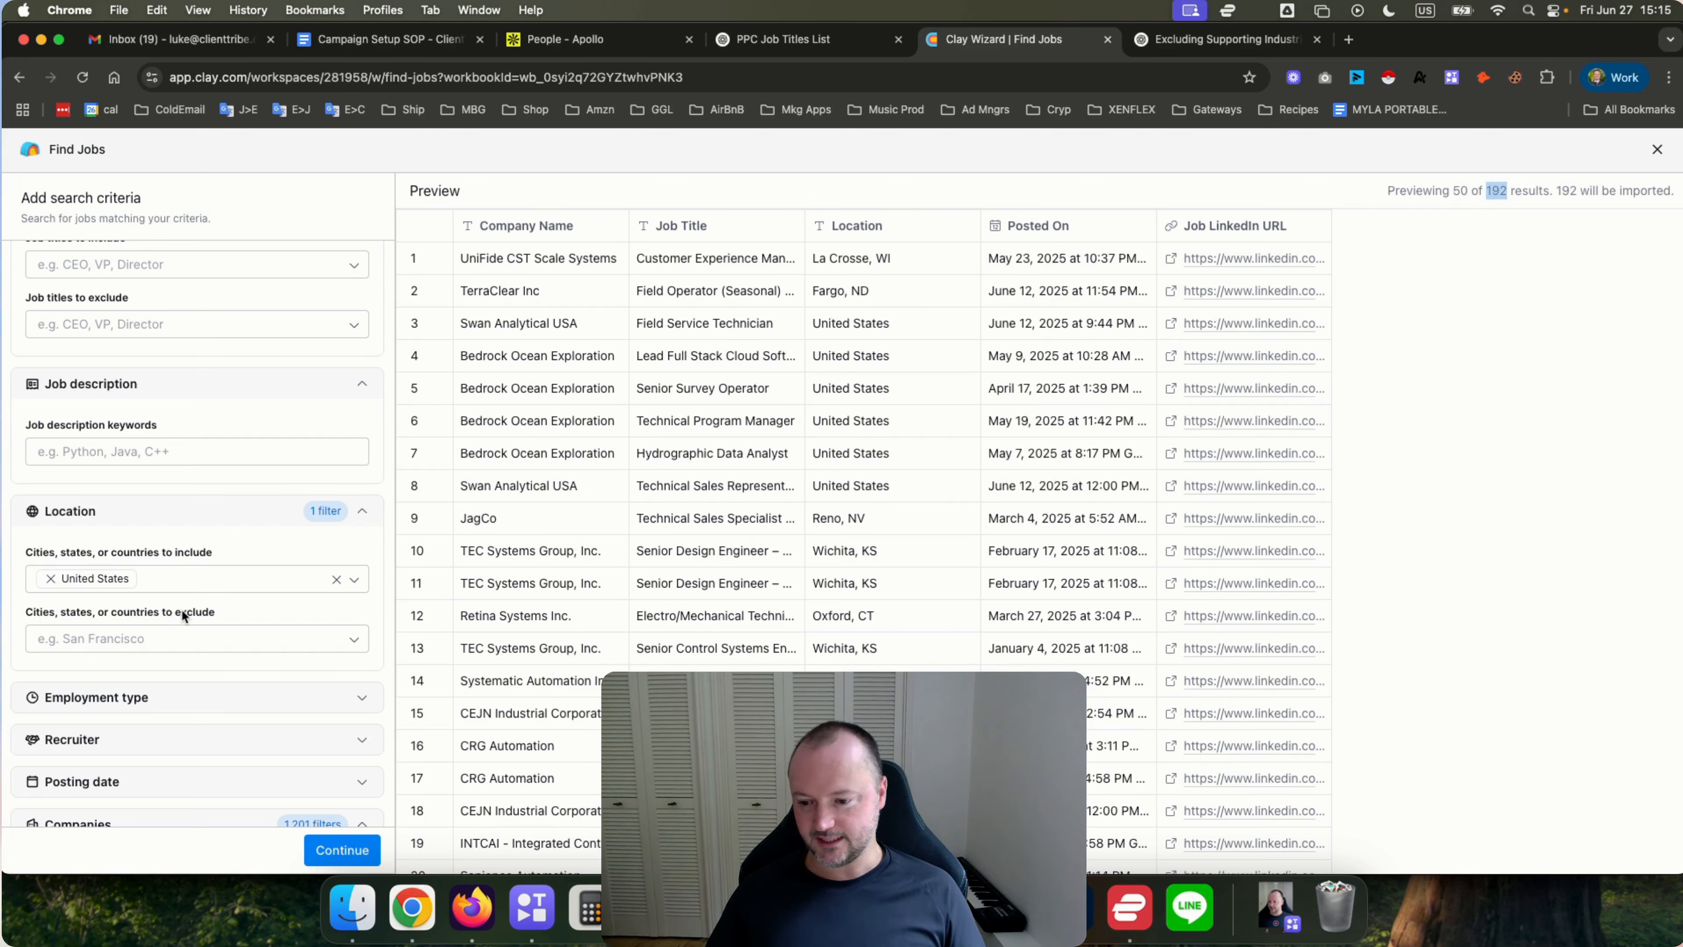
Review the Employment type and Recruiter criteria options.
scroll(181, 609, down, 3)
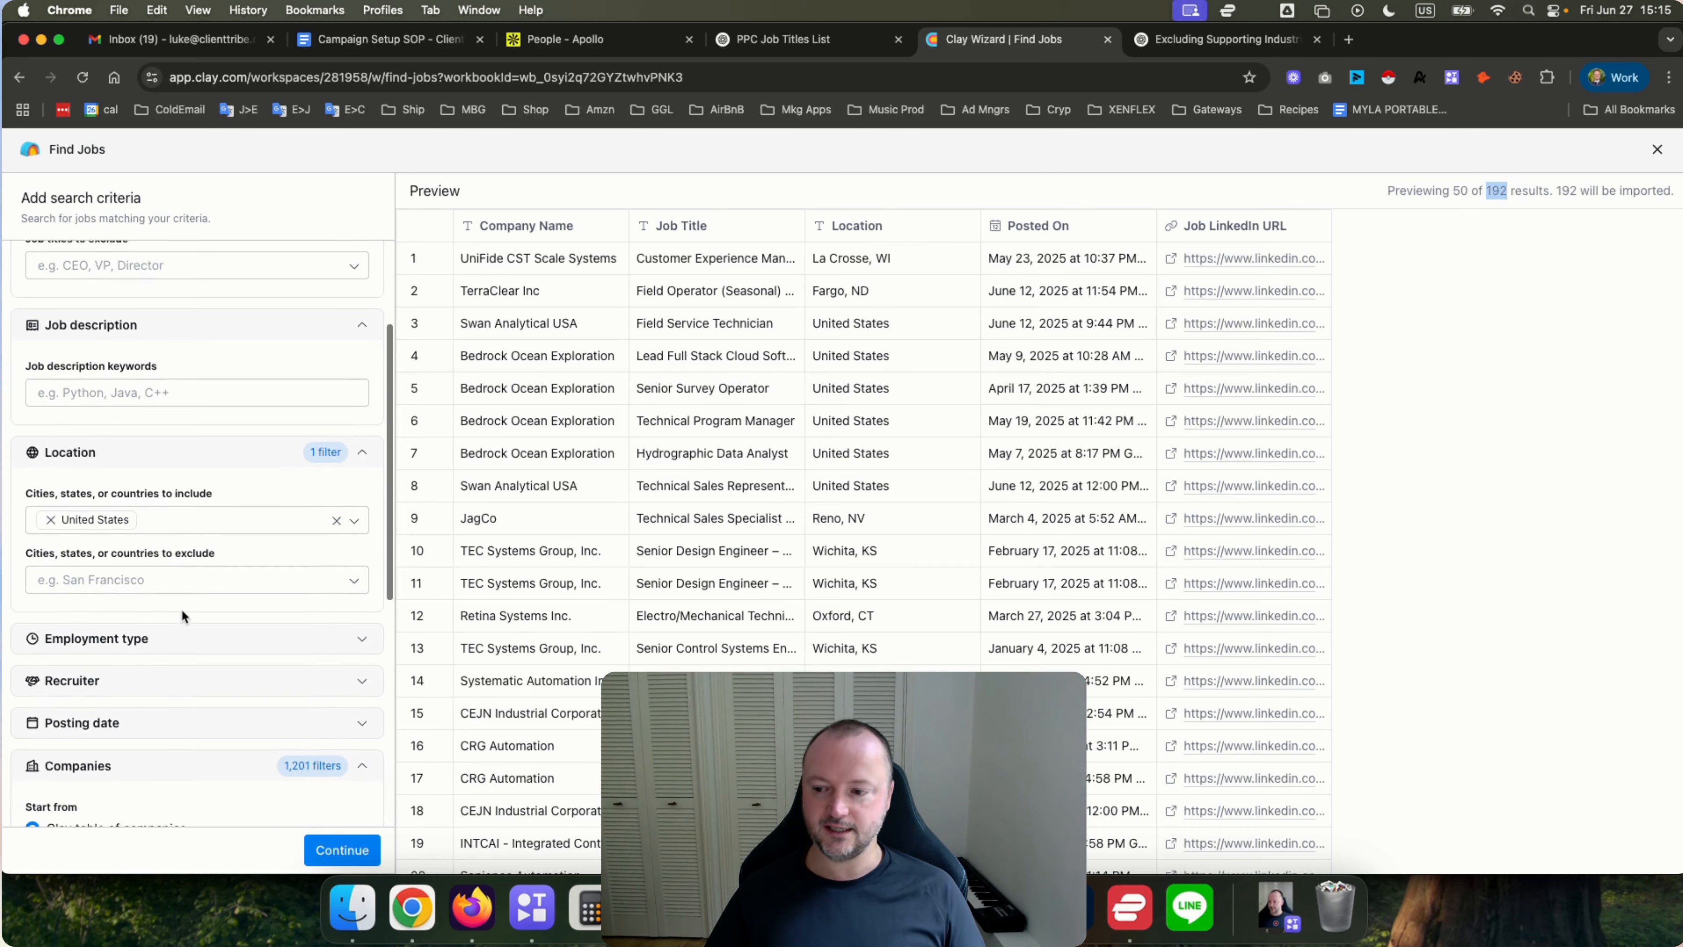
click(161, 584)
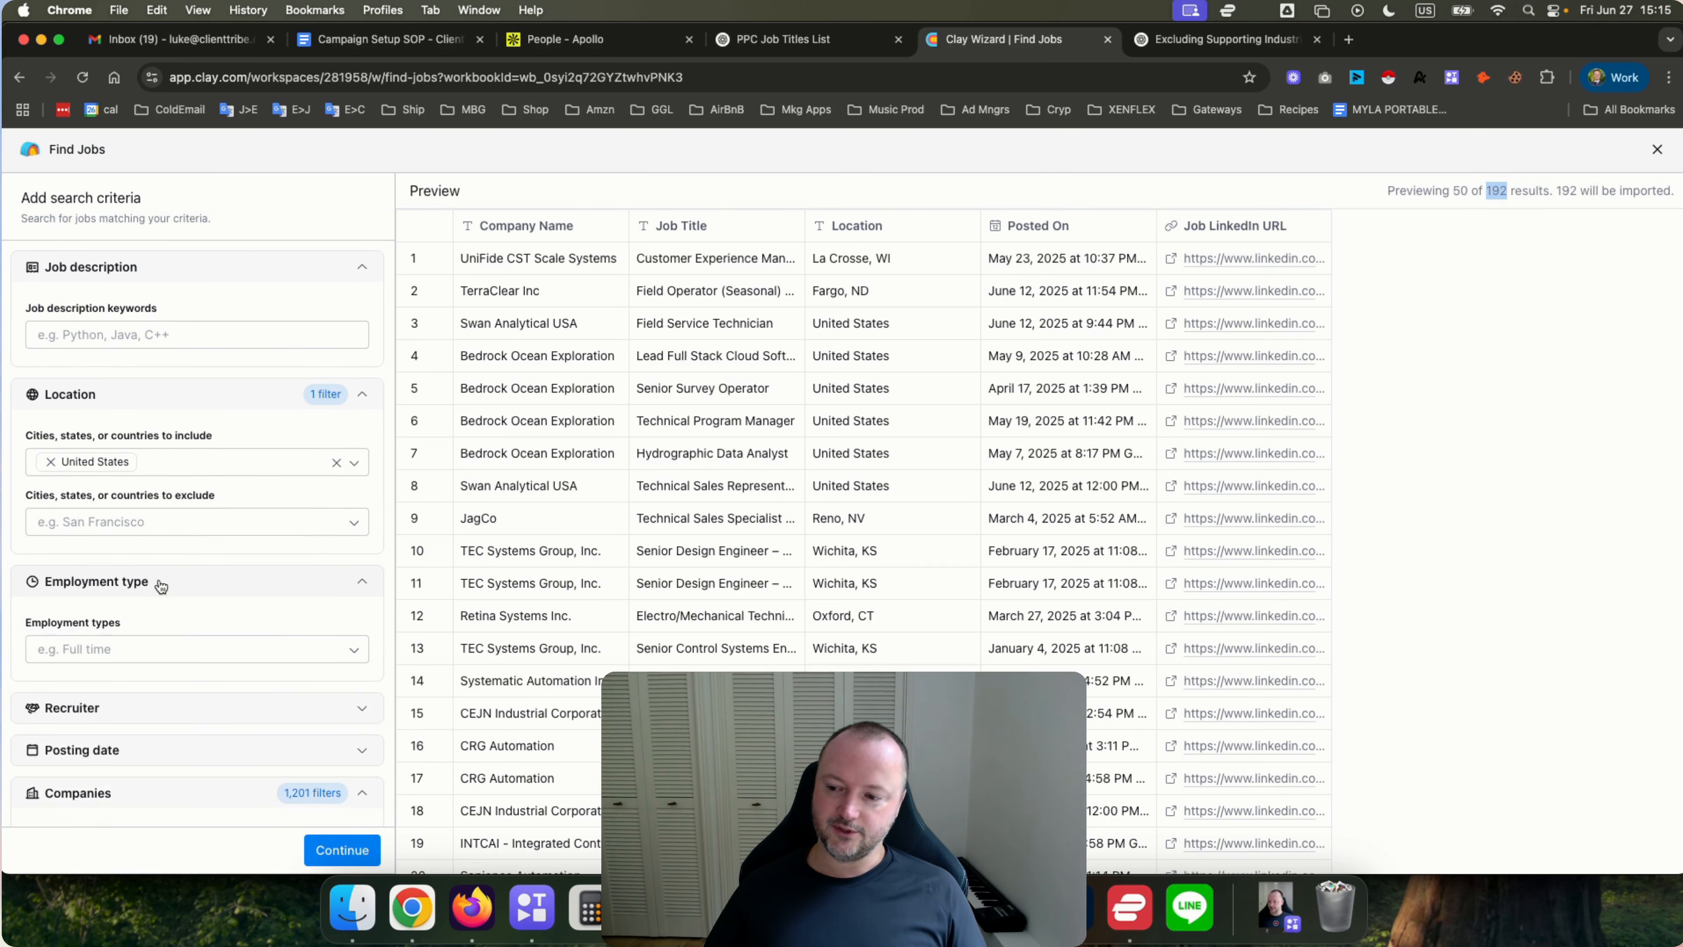
click(187, 644)
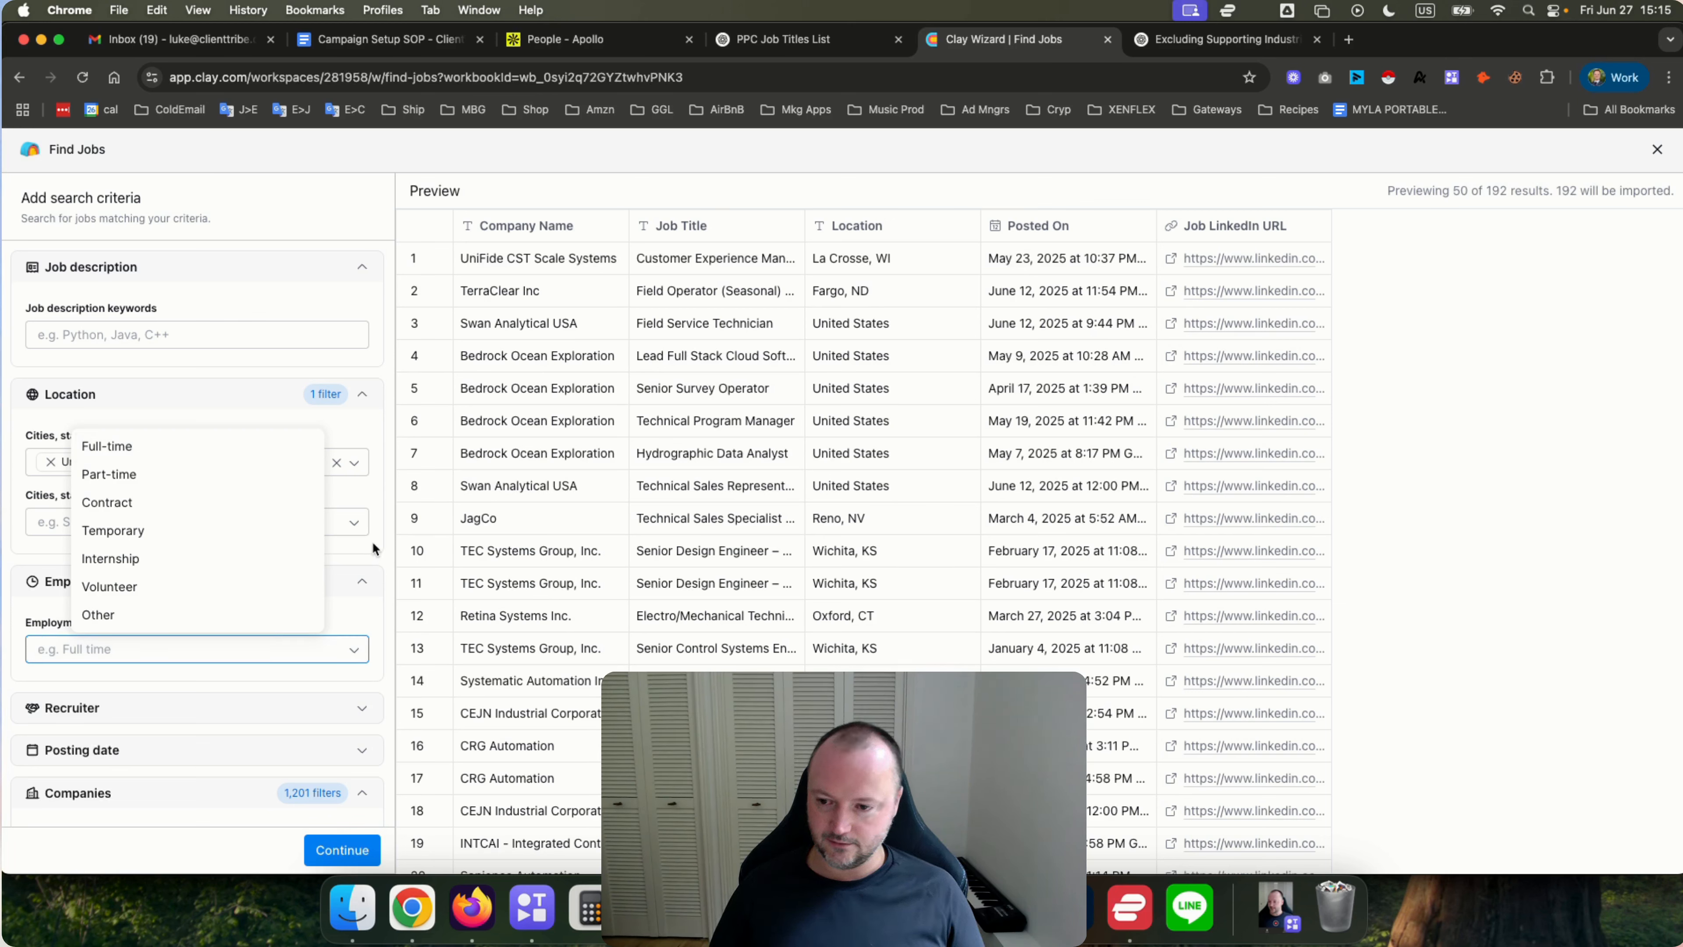
click(389, 558)
scroll(237, 544, down, 3)
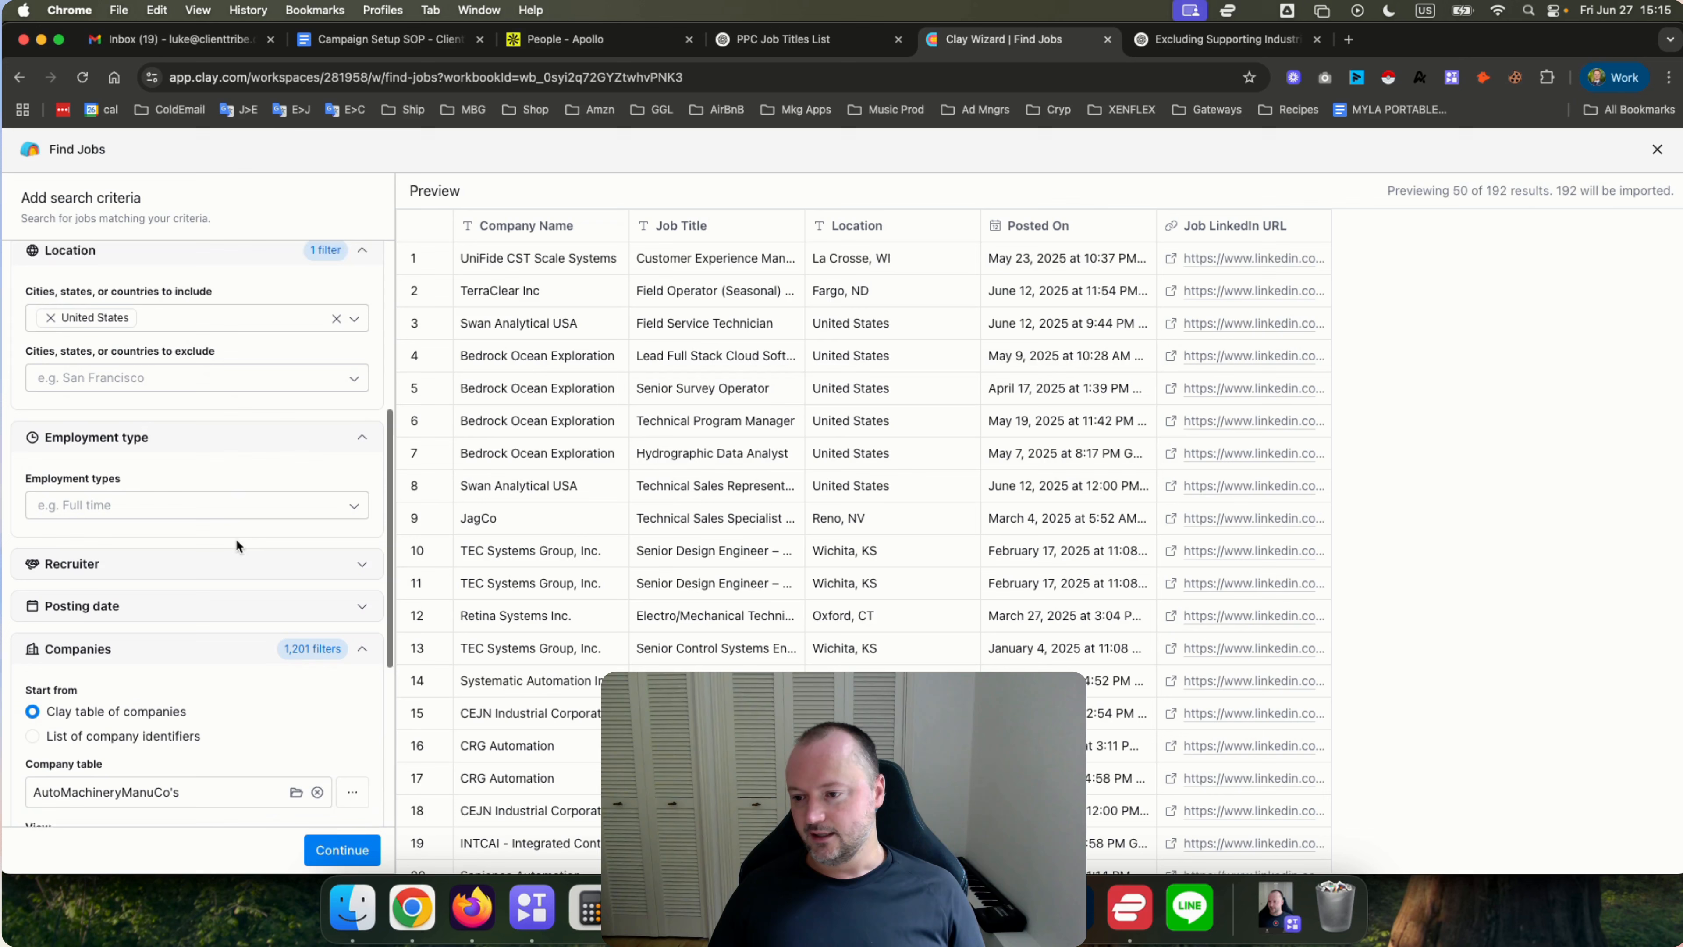
click(114, 554)
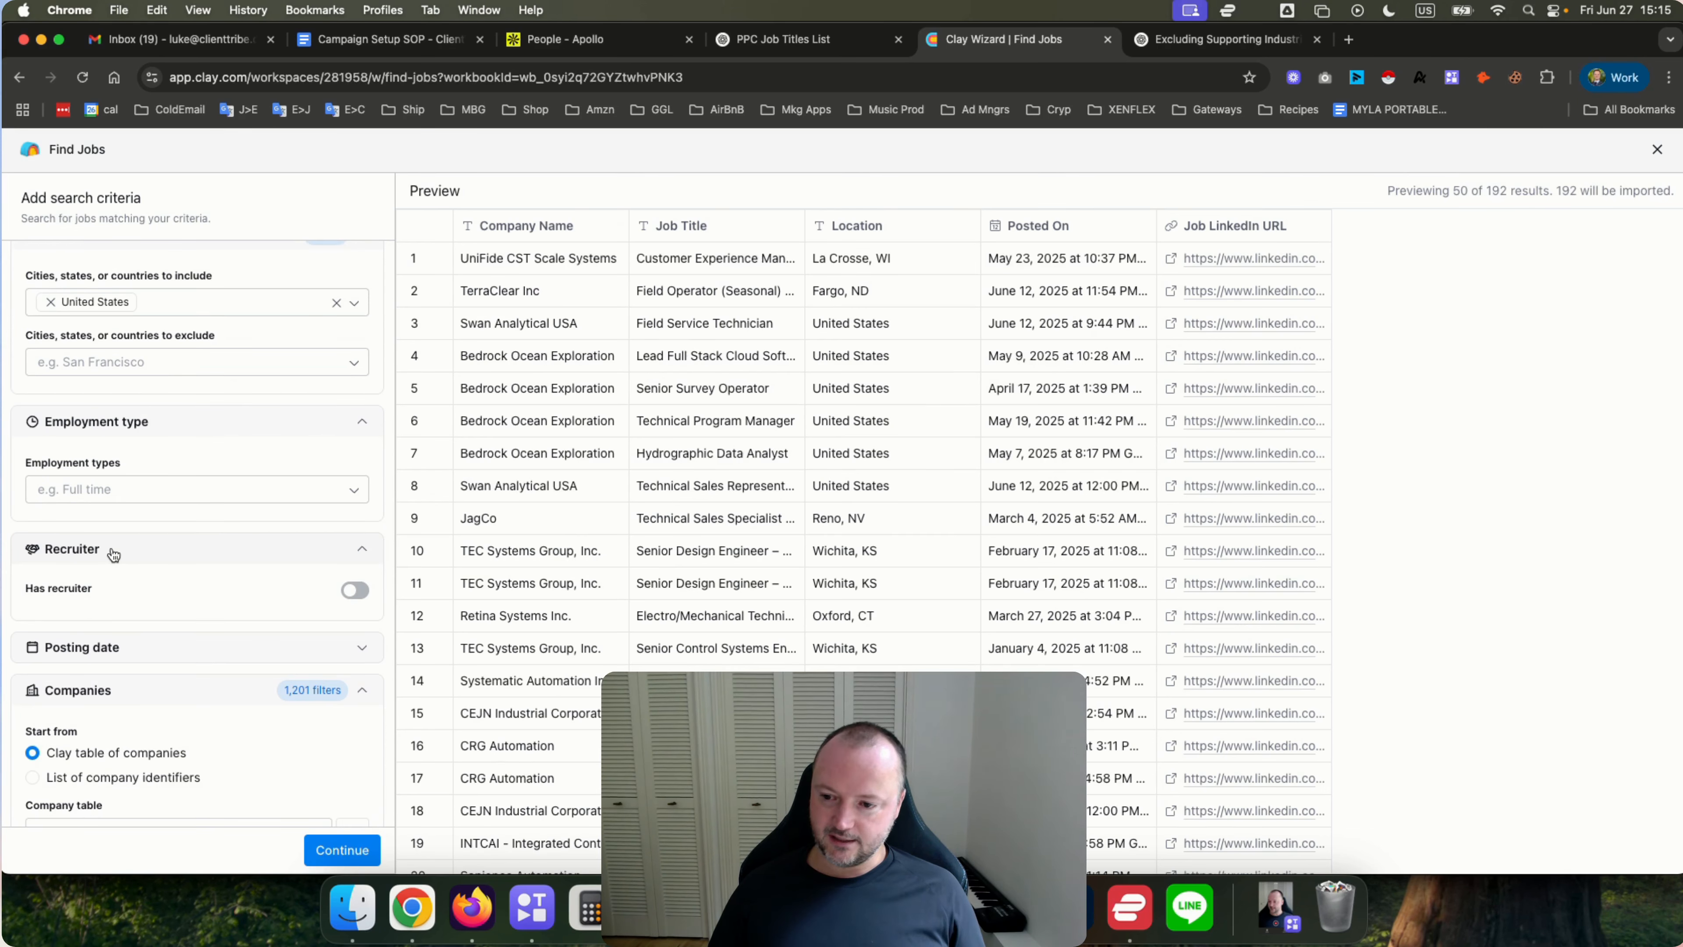
click(240, 549)
Limit the posting date to a maximum of 90 days since posted.
click(212, 590)
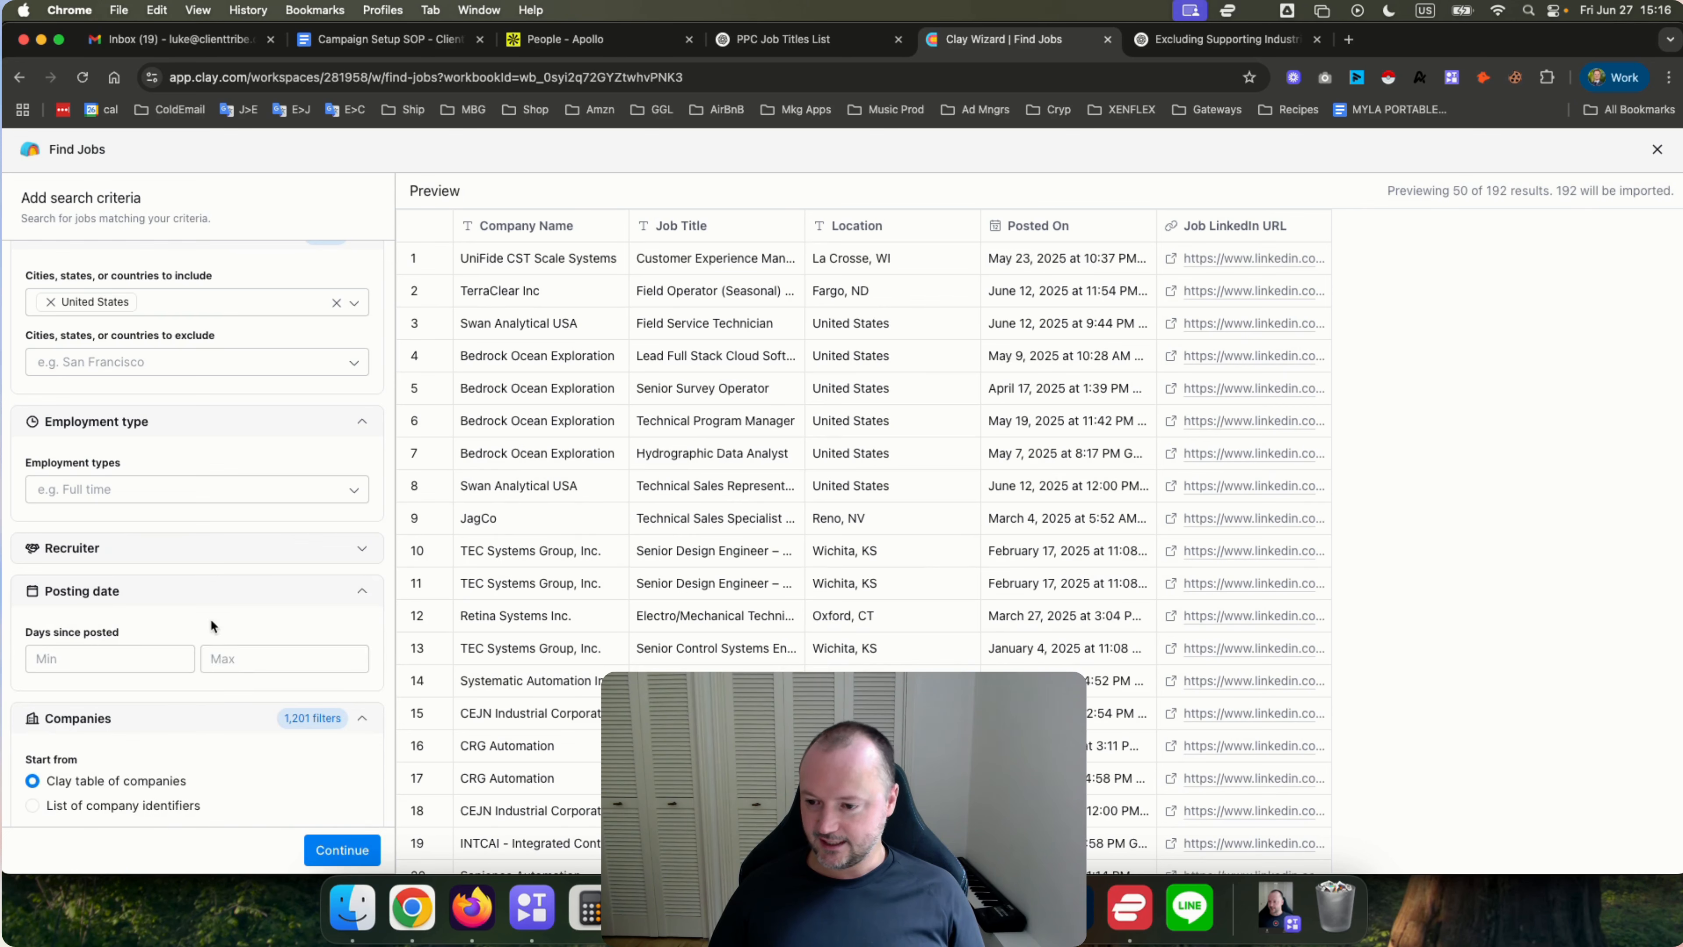
click(235, 659)
text(90)
click(233, 622)
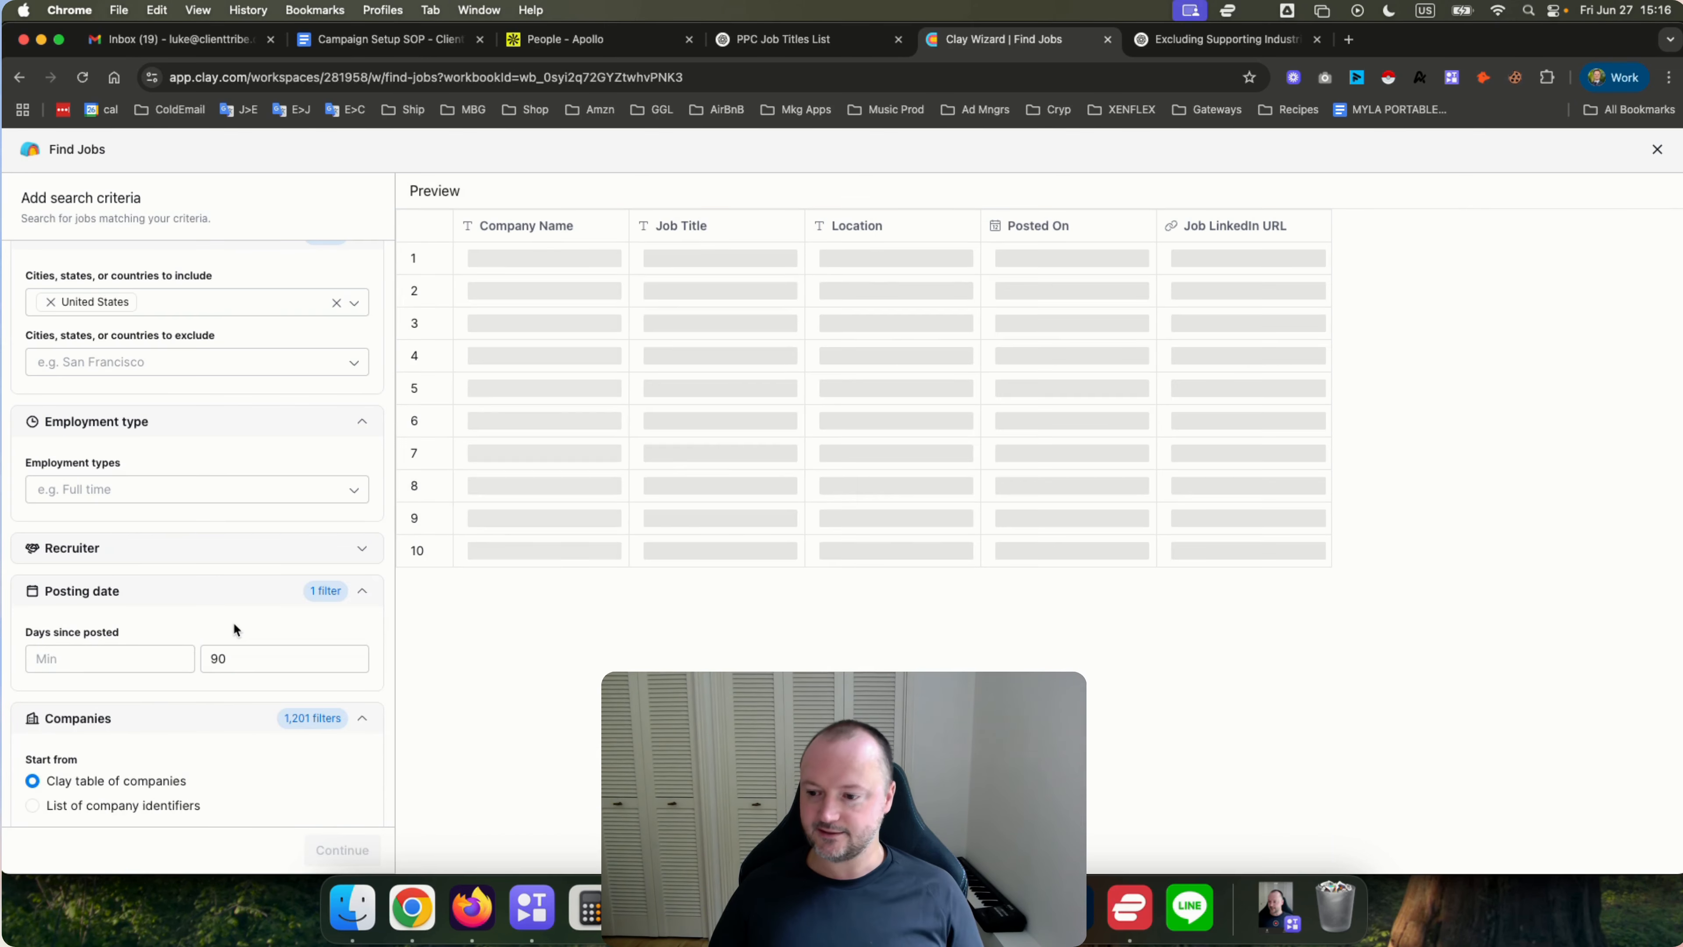
Review the Limit results and Exclude jobs criteria.
scroll(232, 622, down, 6)
scroll(232, 623, down, 1)
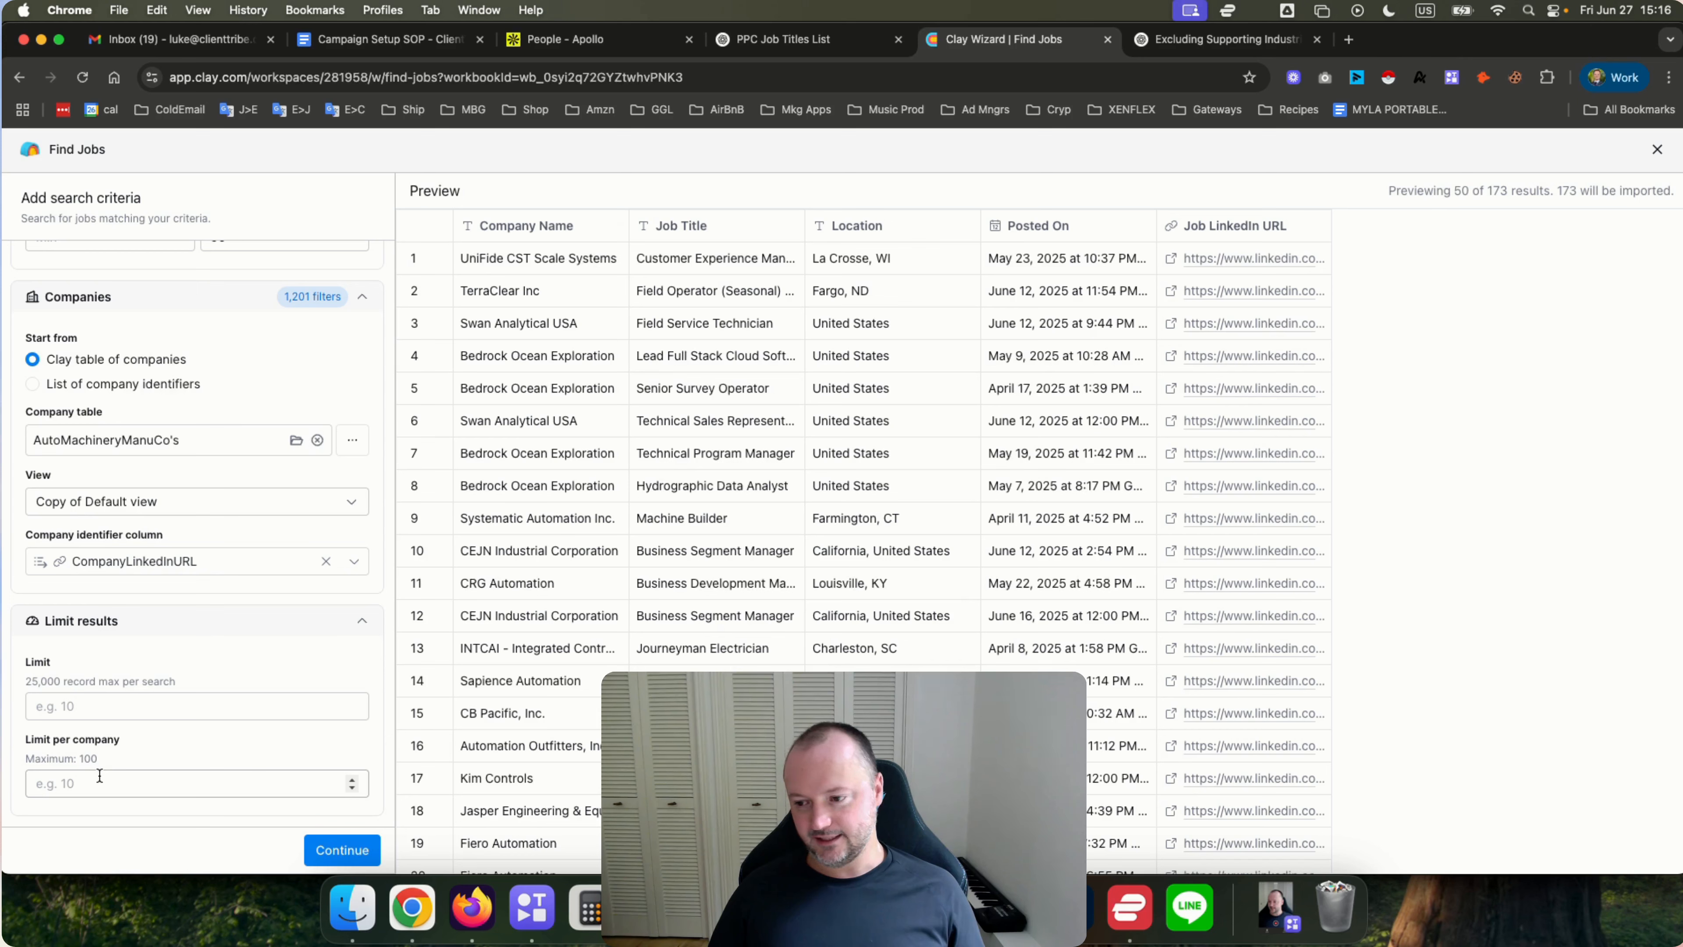
scroll(110, 708, up, 5)
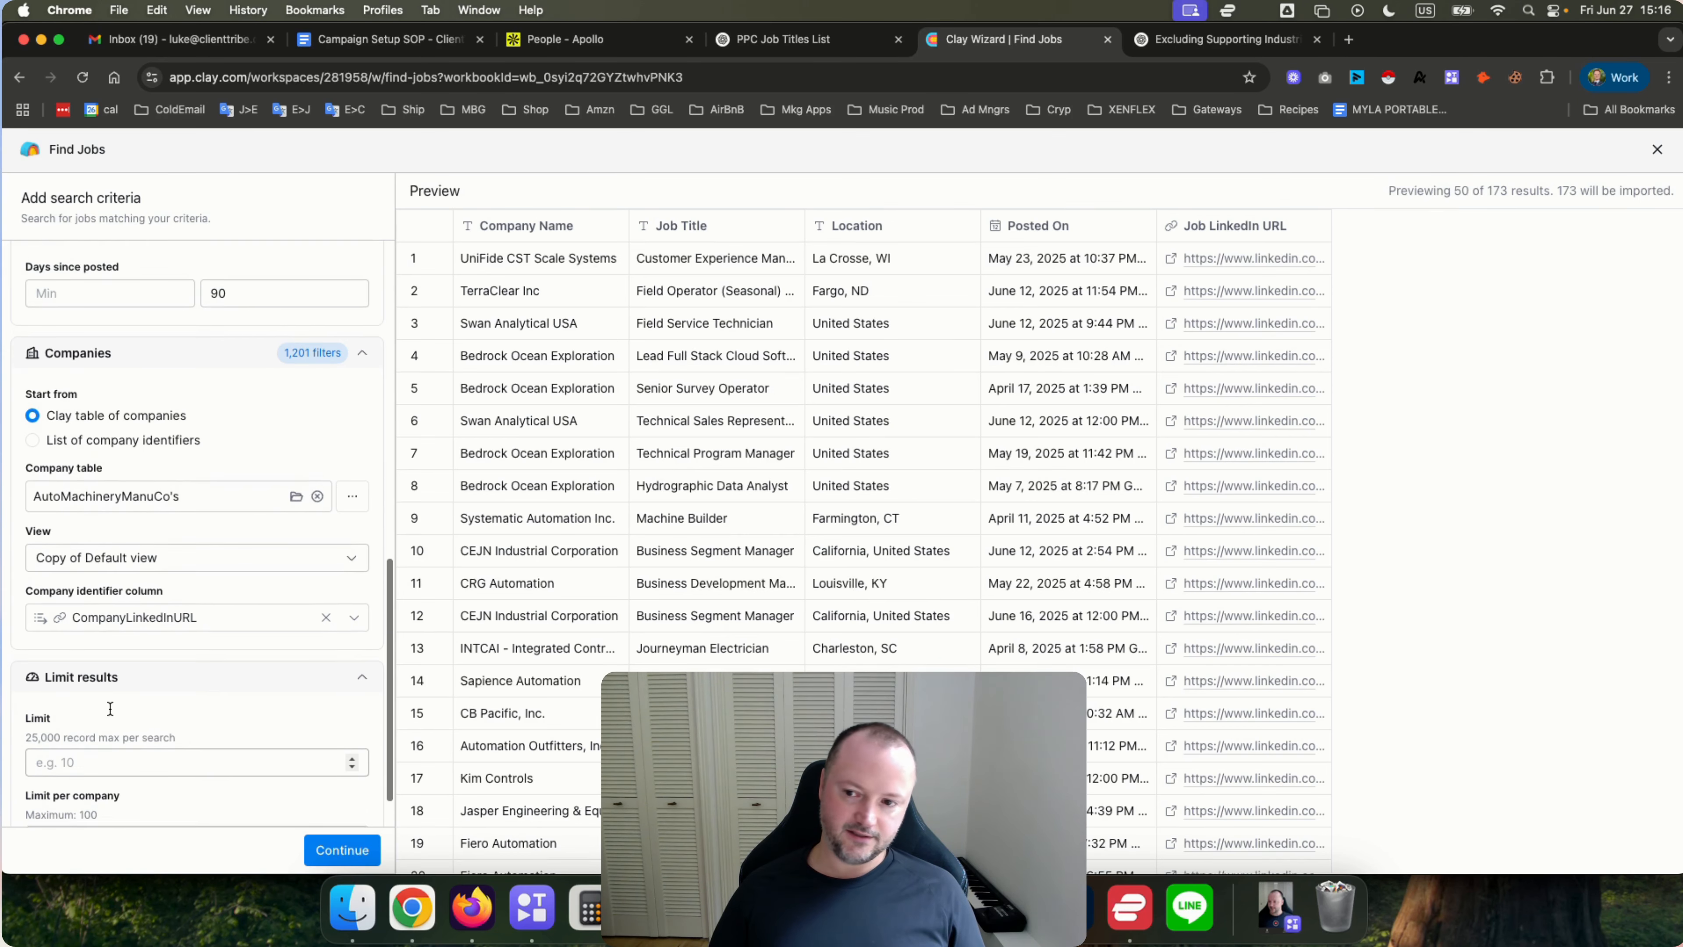
scroll(110, 709, up, 10)
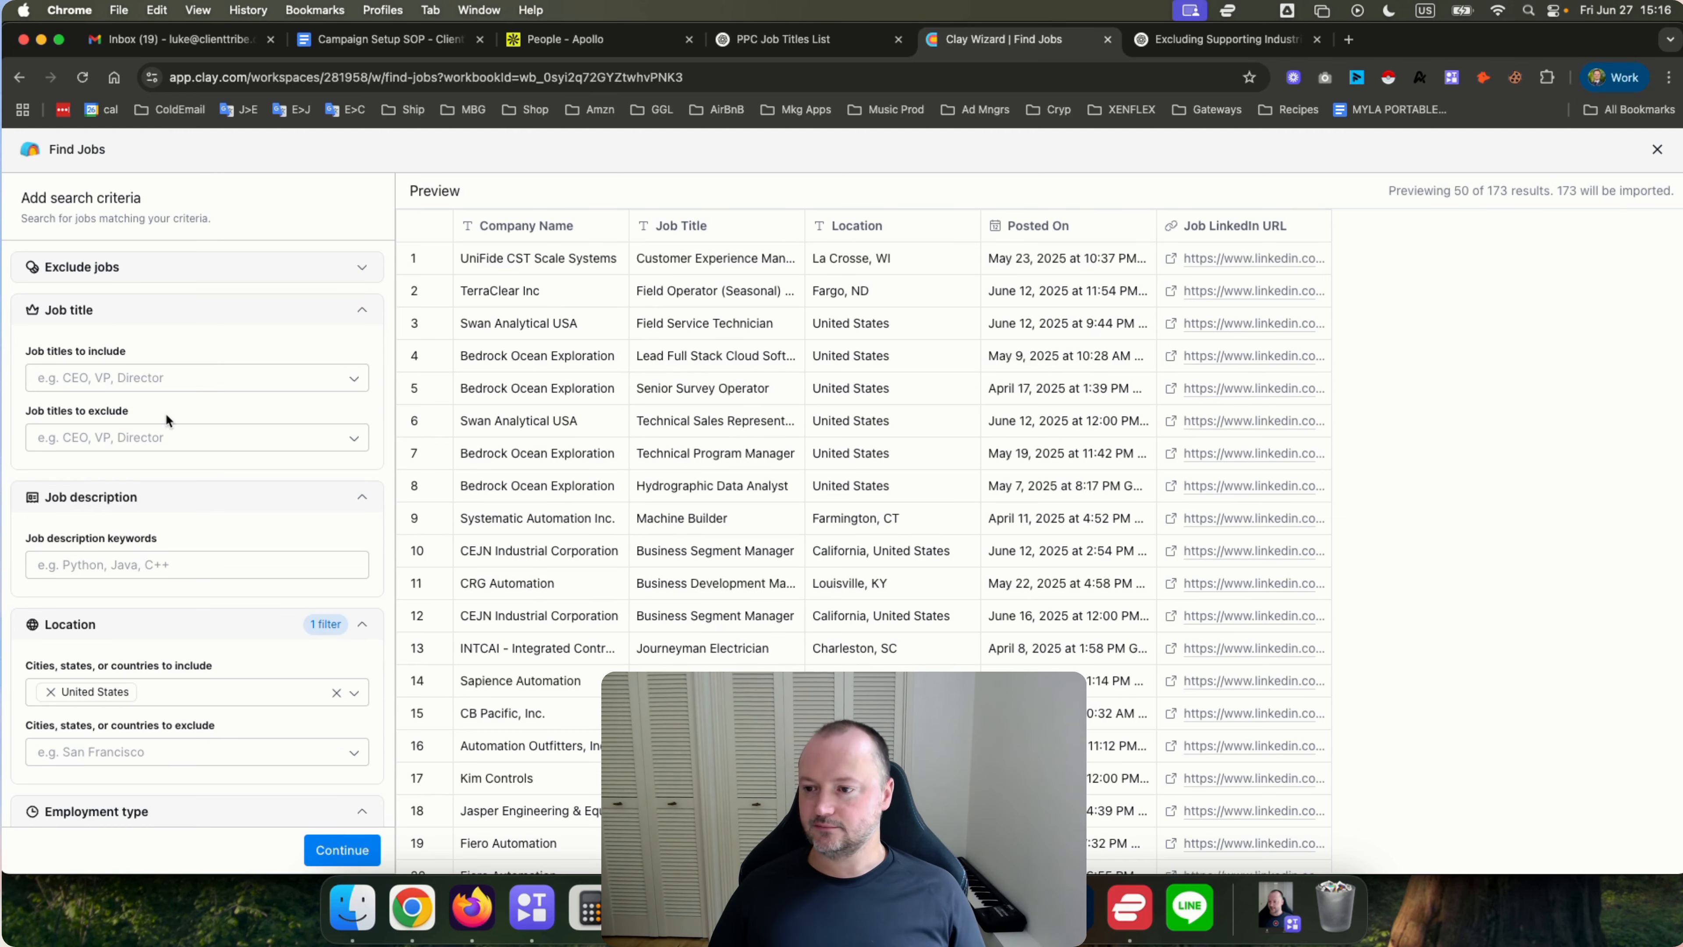
click(132, 269)
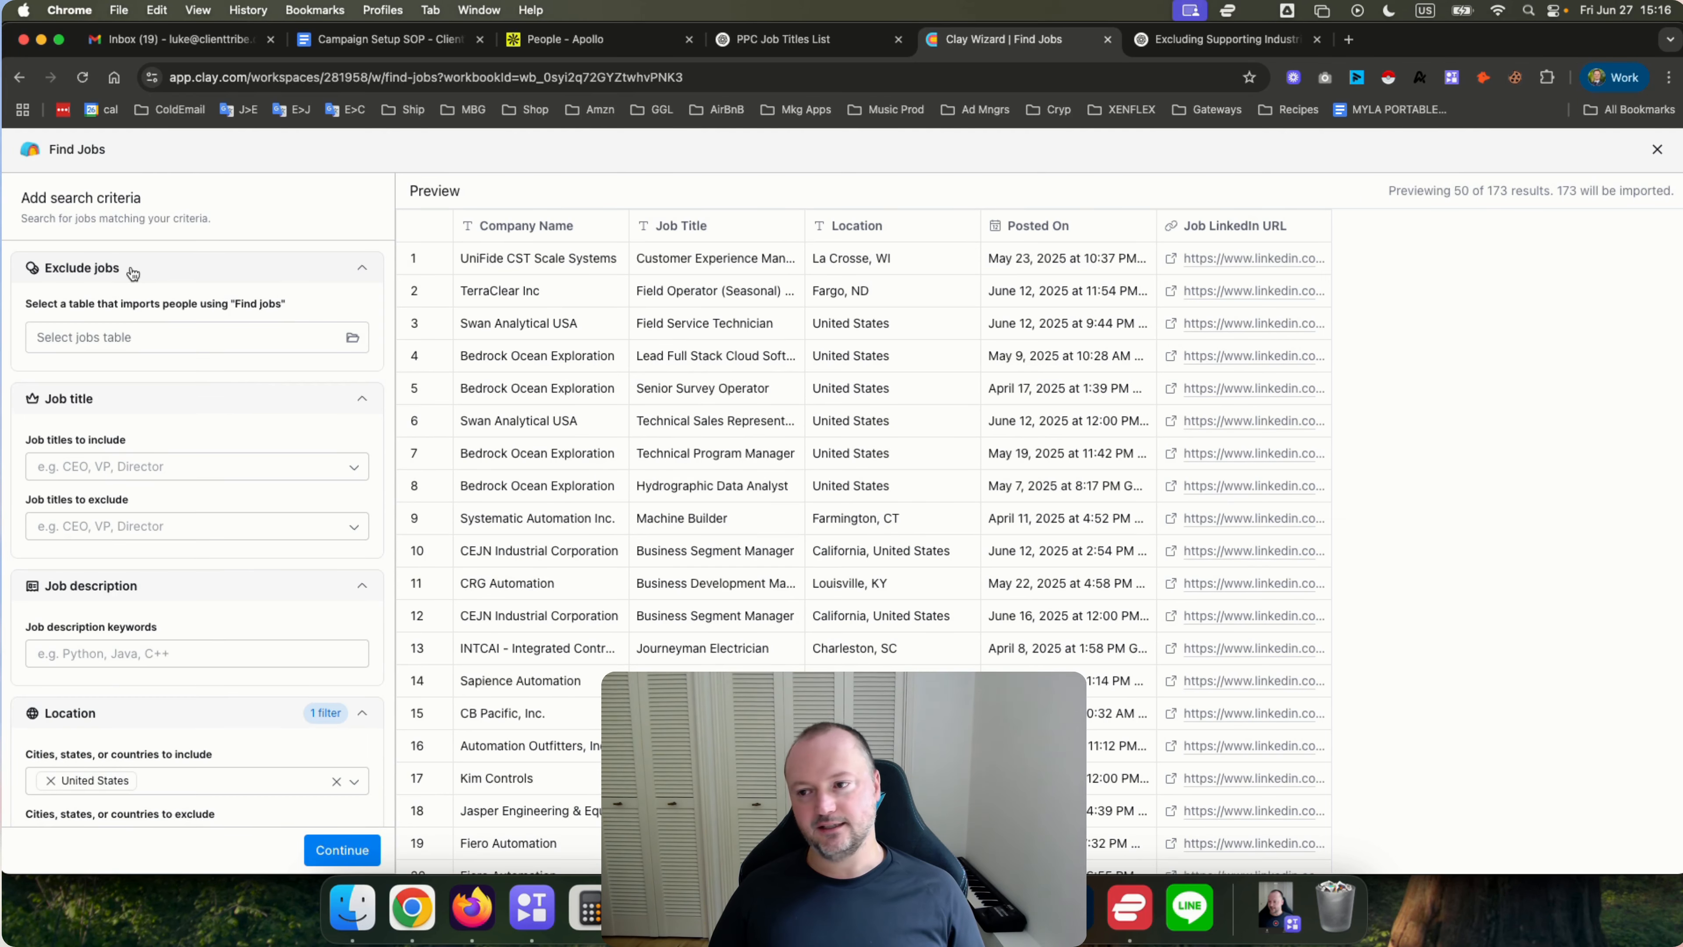
click(132, 269)
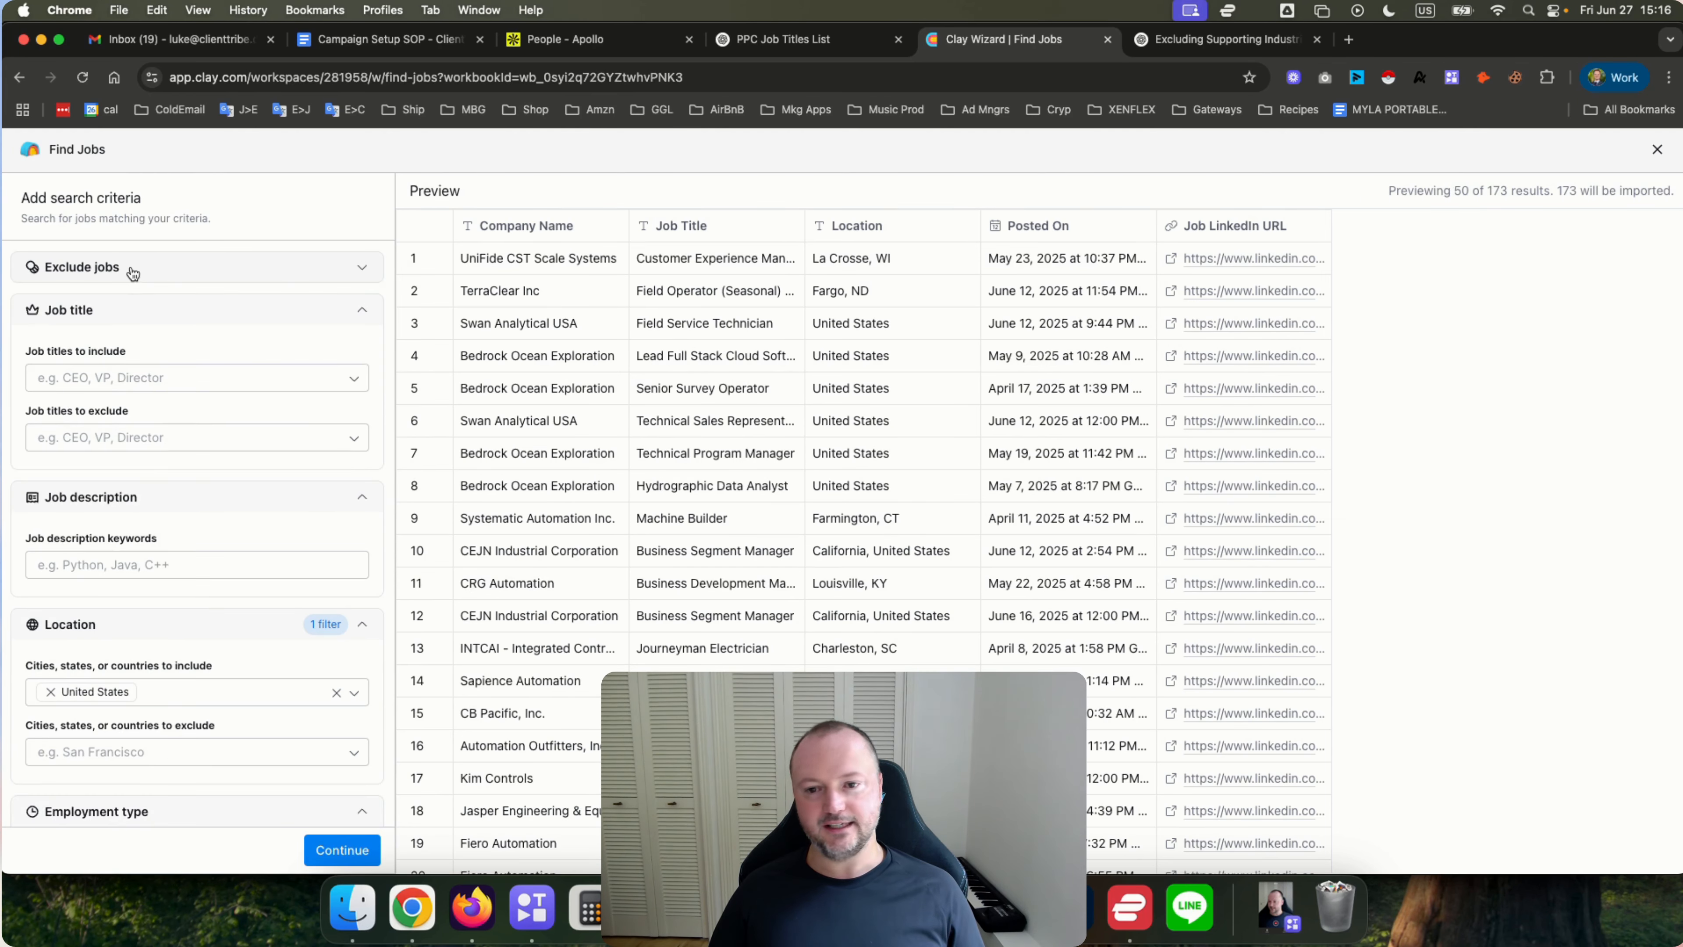
Continue to create the jobs table without adding extra enrichments.
click(329, 850)
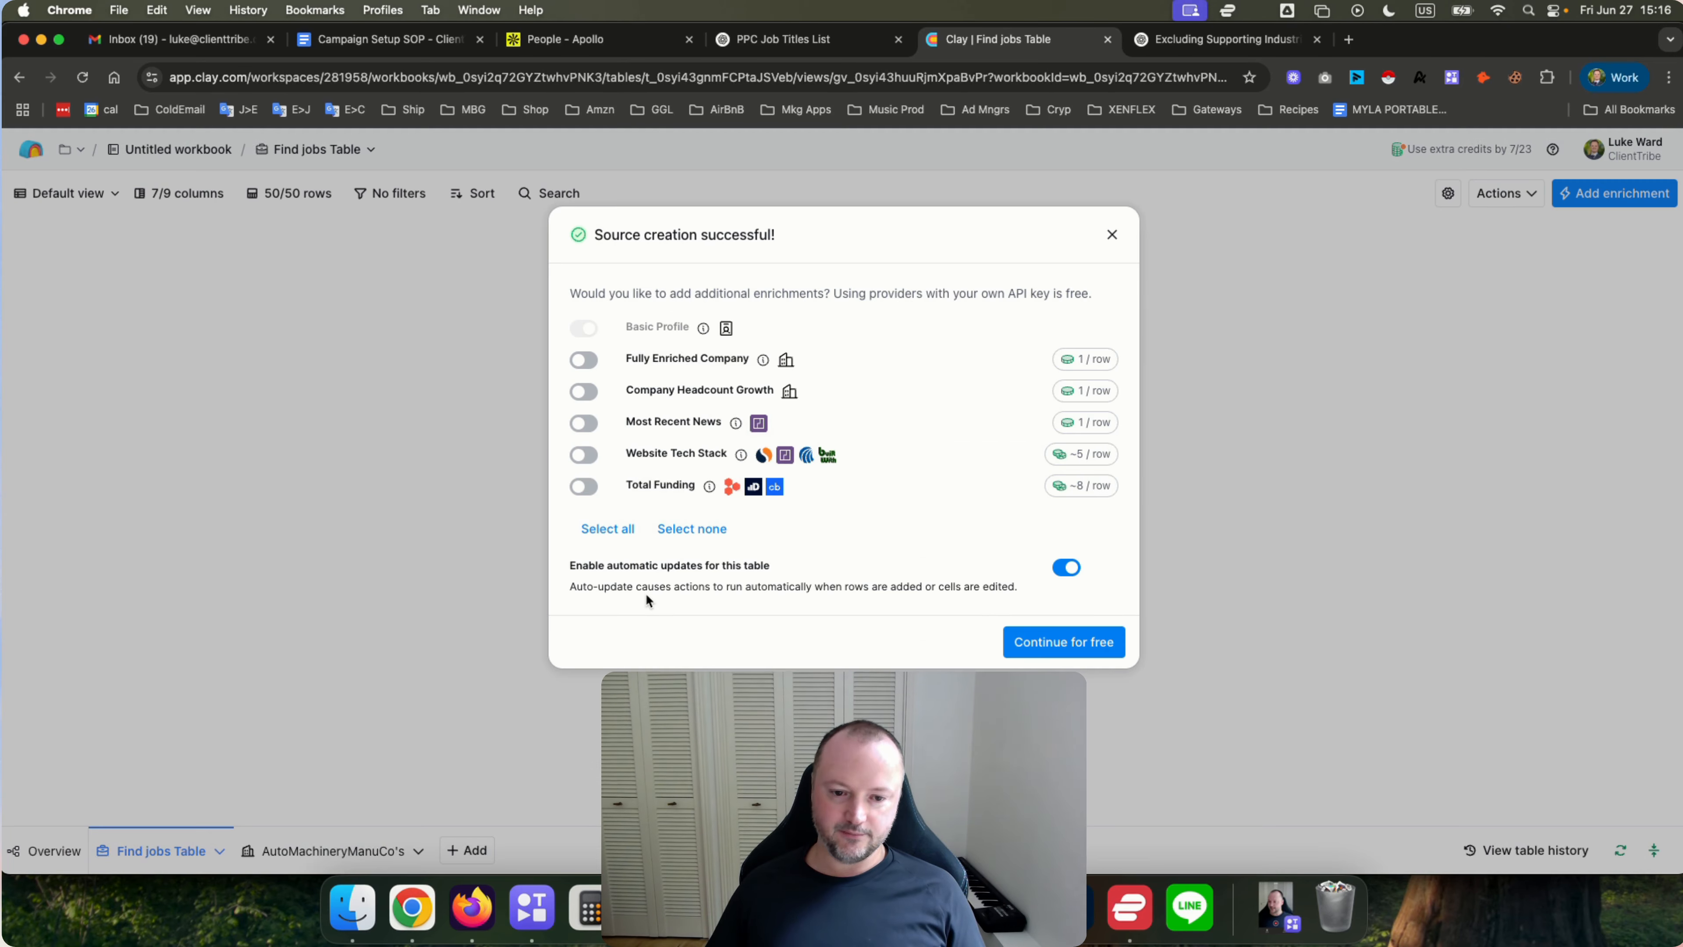
click(1040, 643)
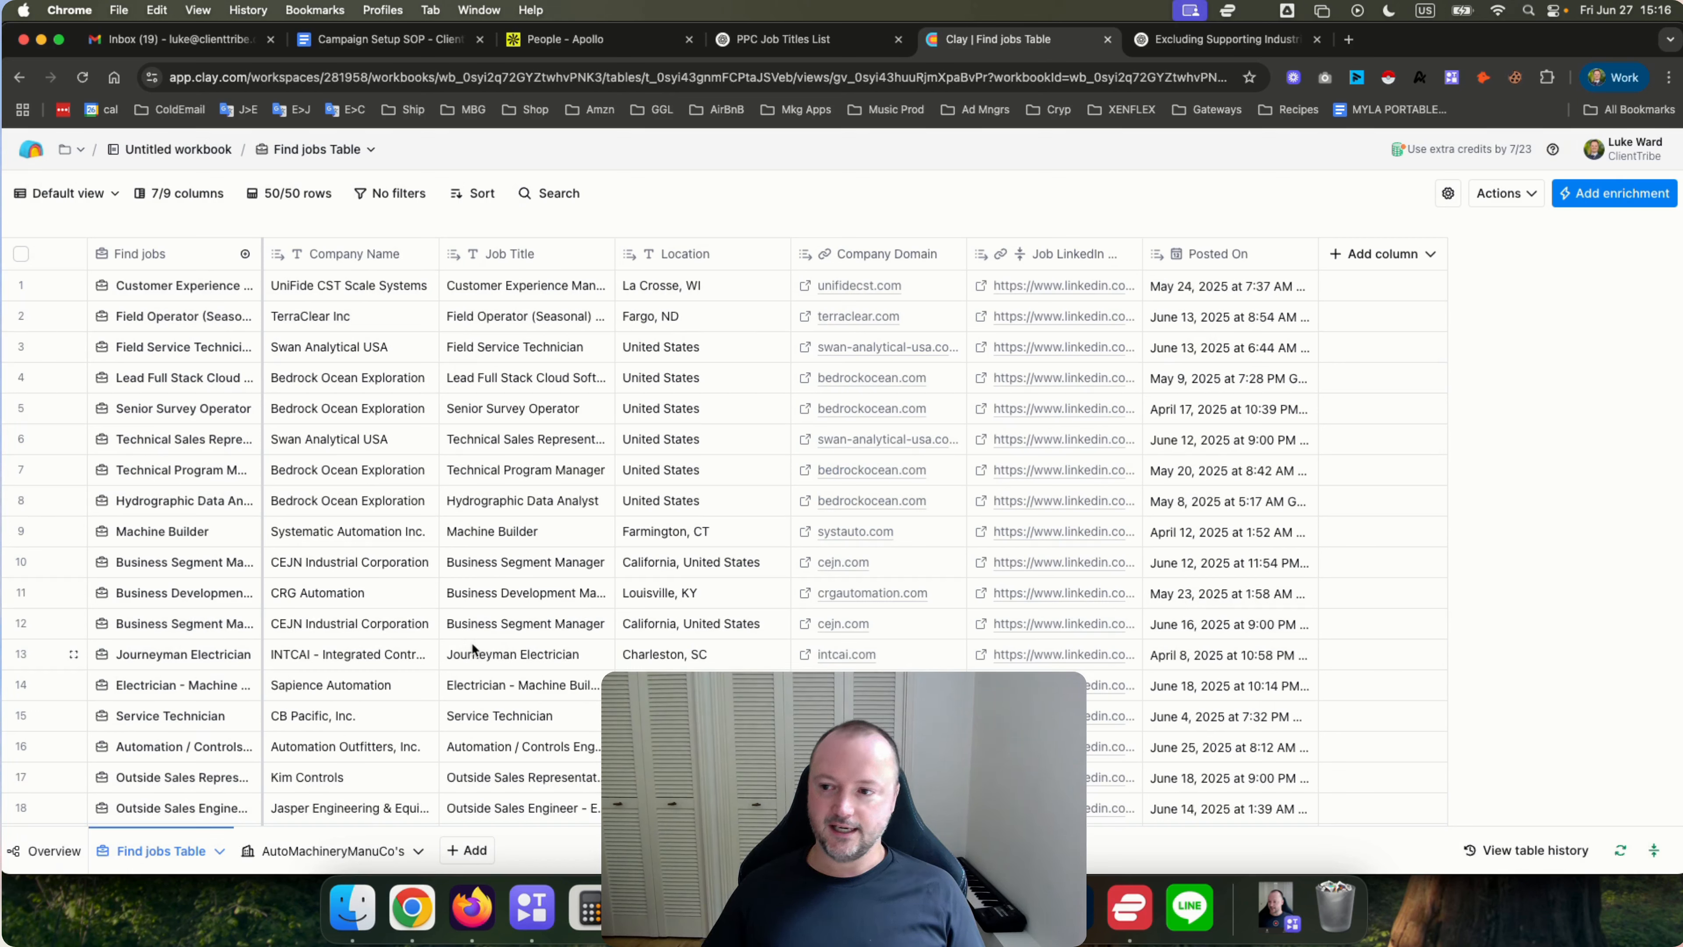
Inspect the first job's cell details and widen the Job Title column.
click(168, 290)
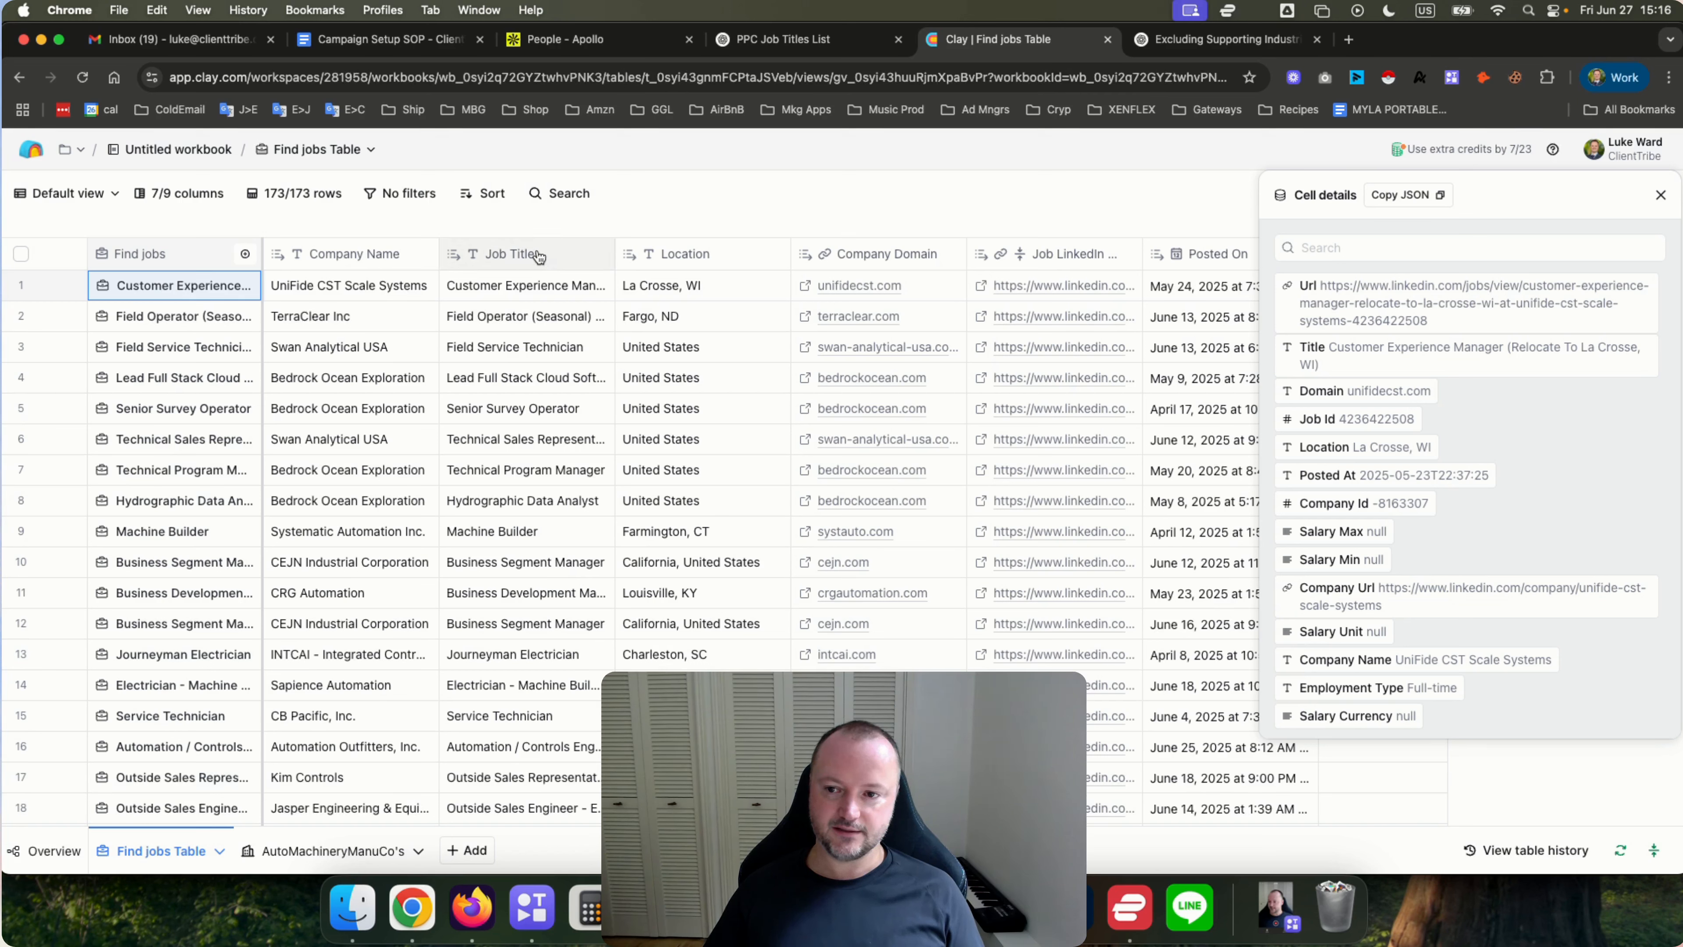
click(1662, 195)
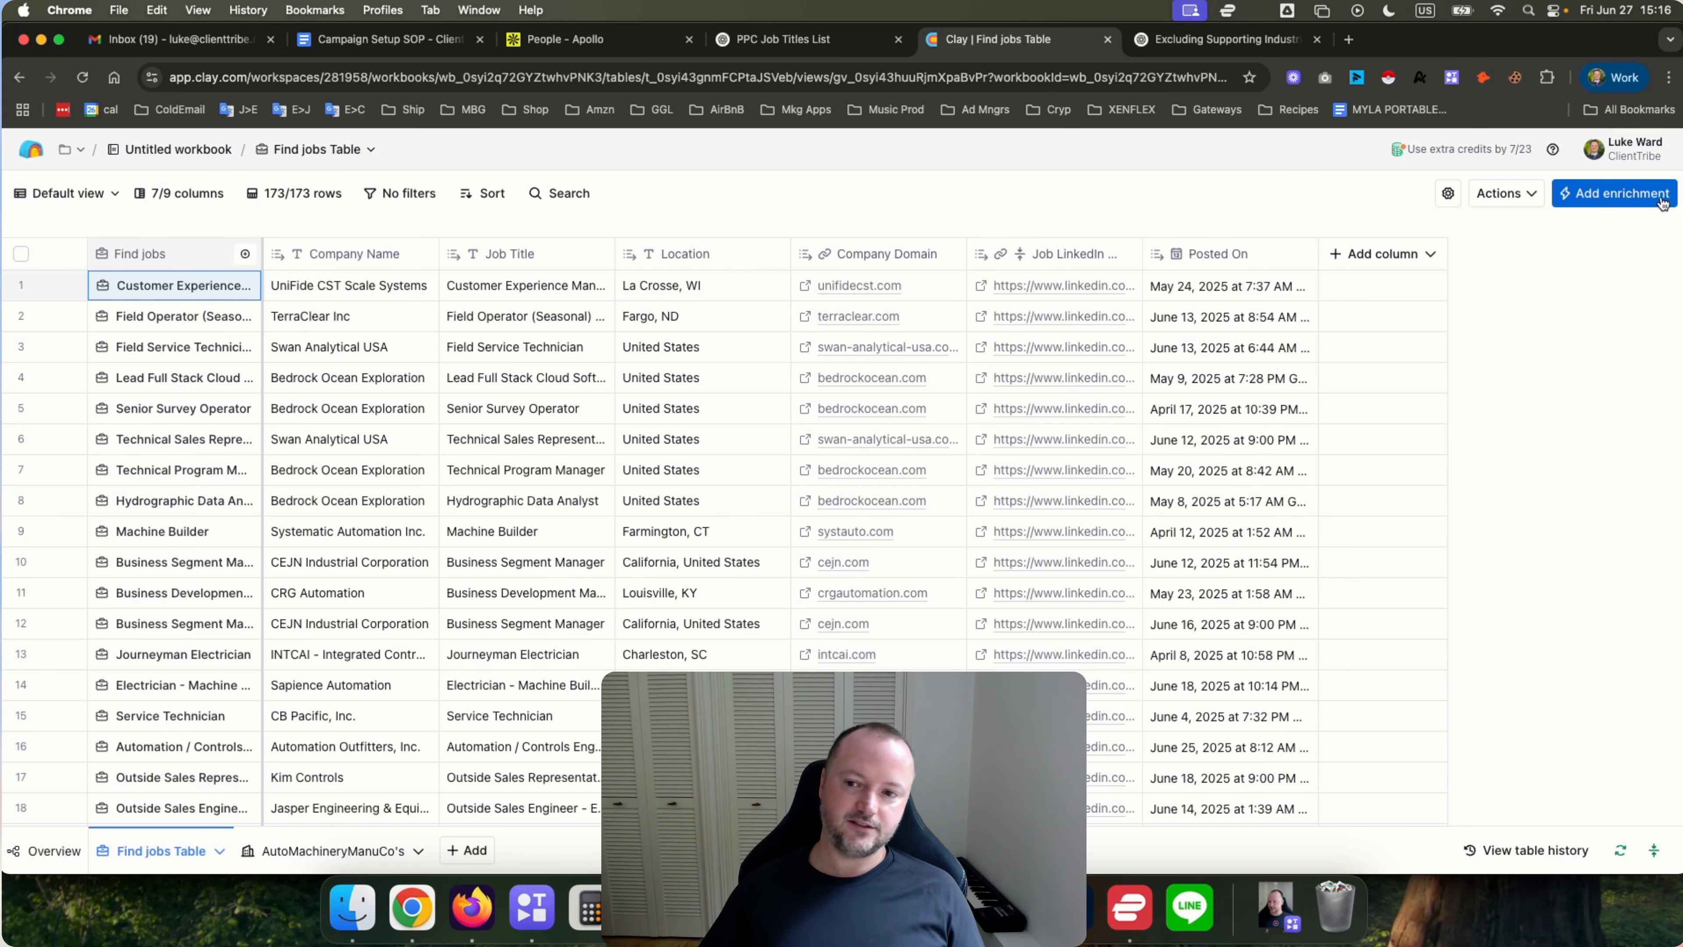
drag(610, 255, 754, 255)
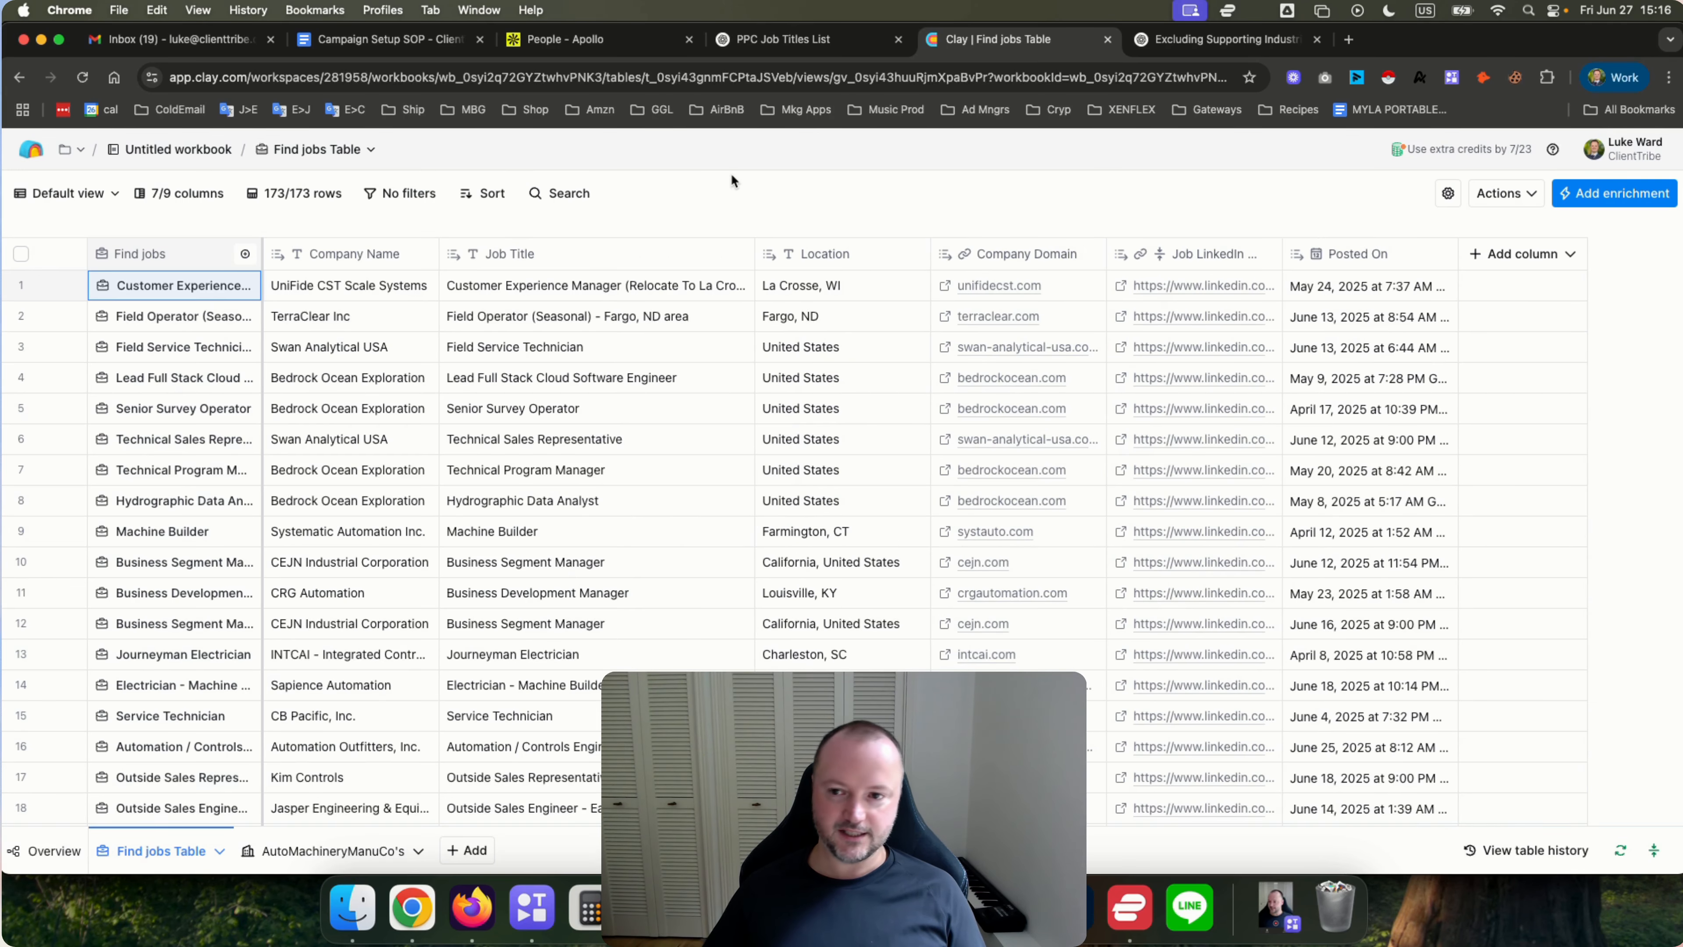
Rename the Job Title column to JobPostTitle.
click(521, 267)
click(518, 300)
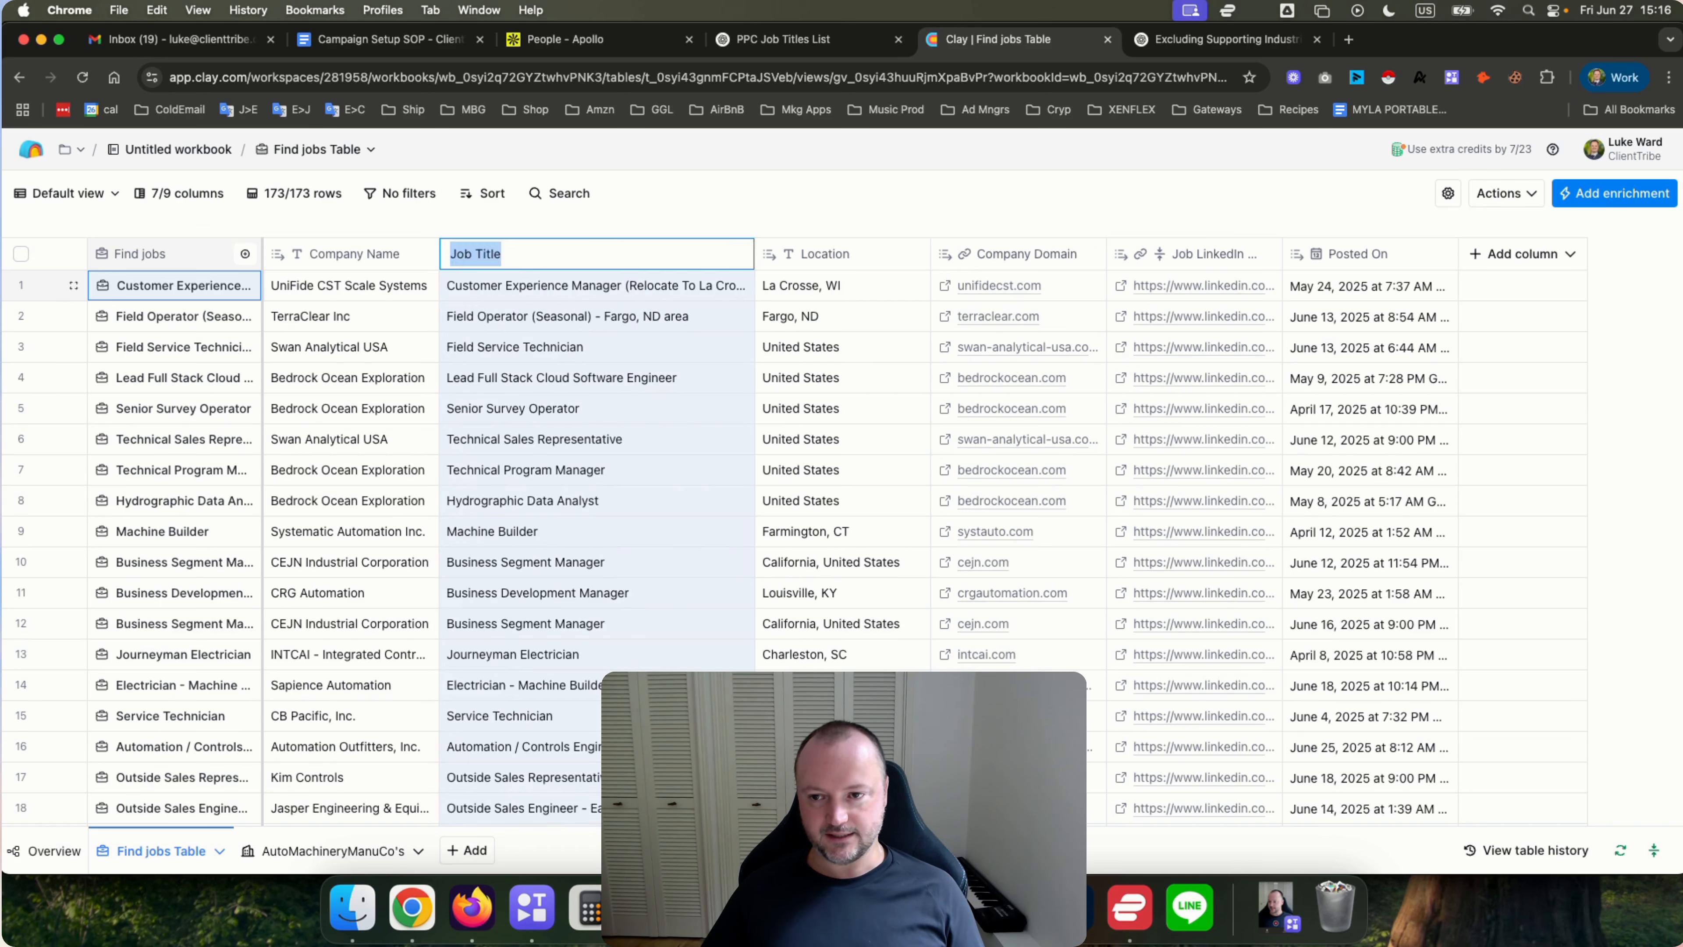
click(491, 254)
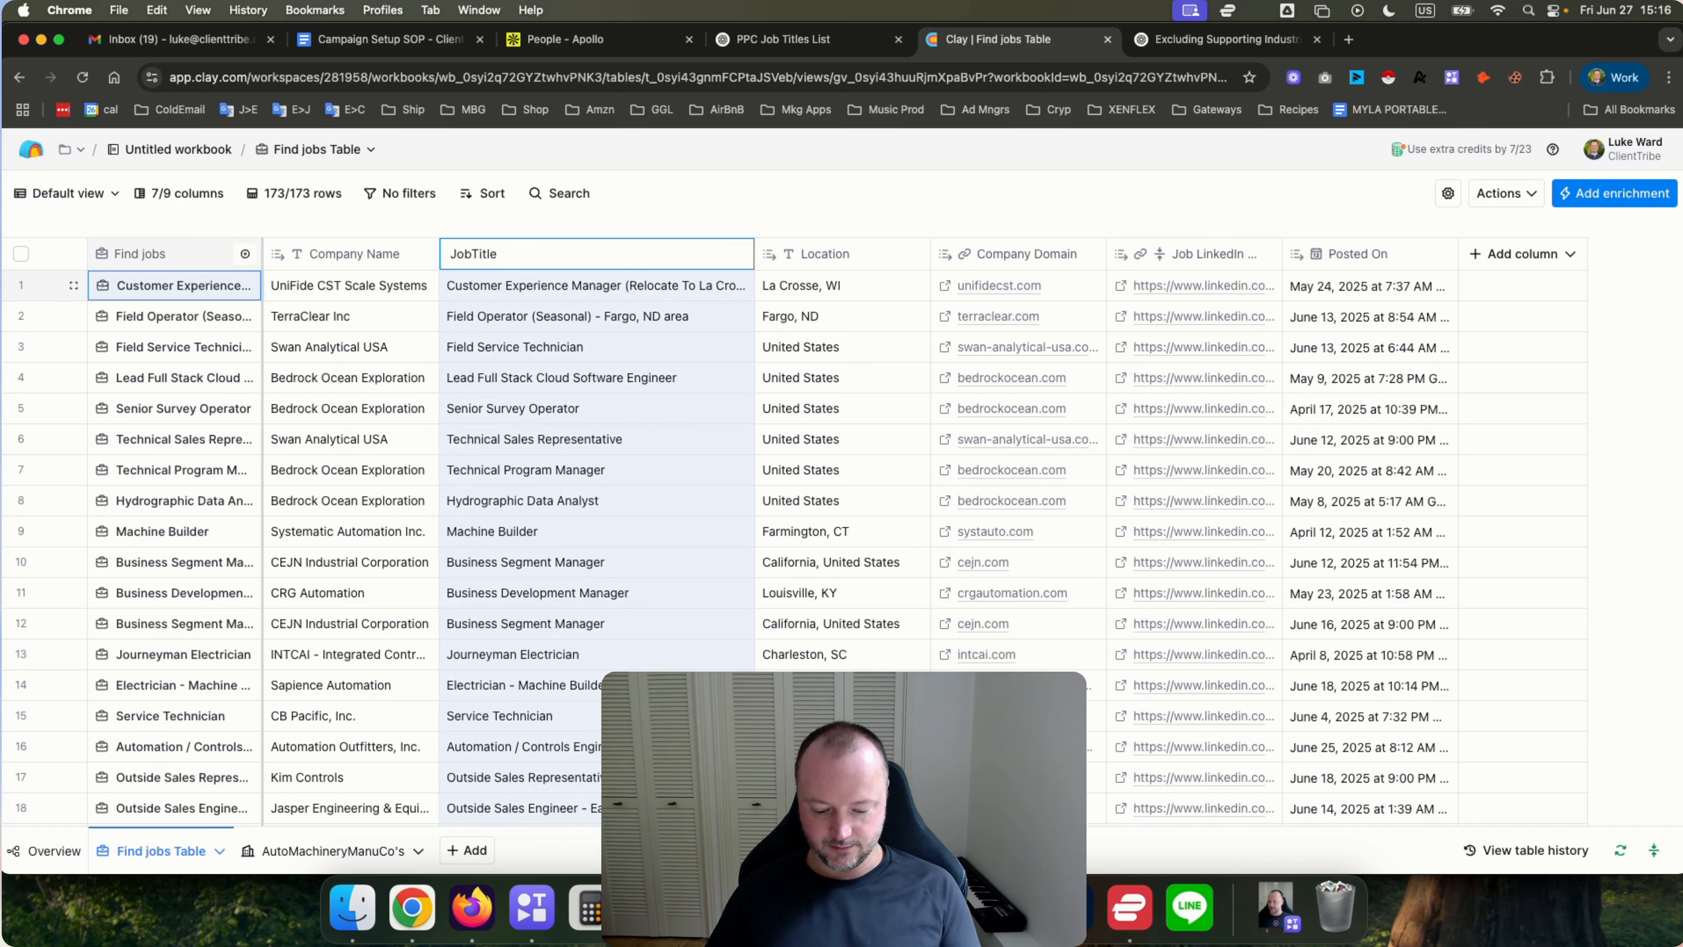
key(Return)
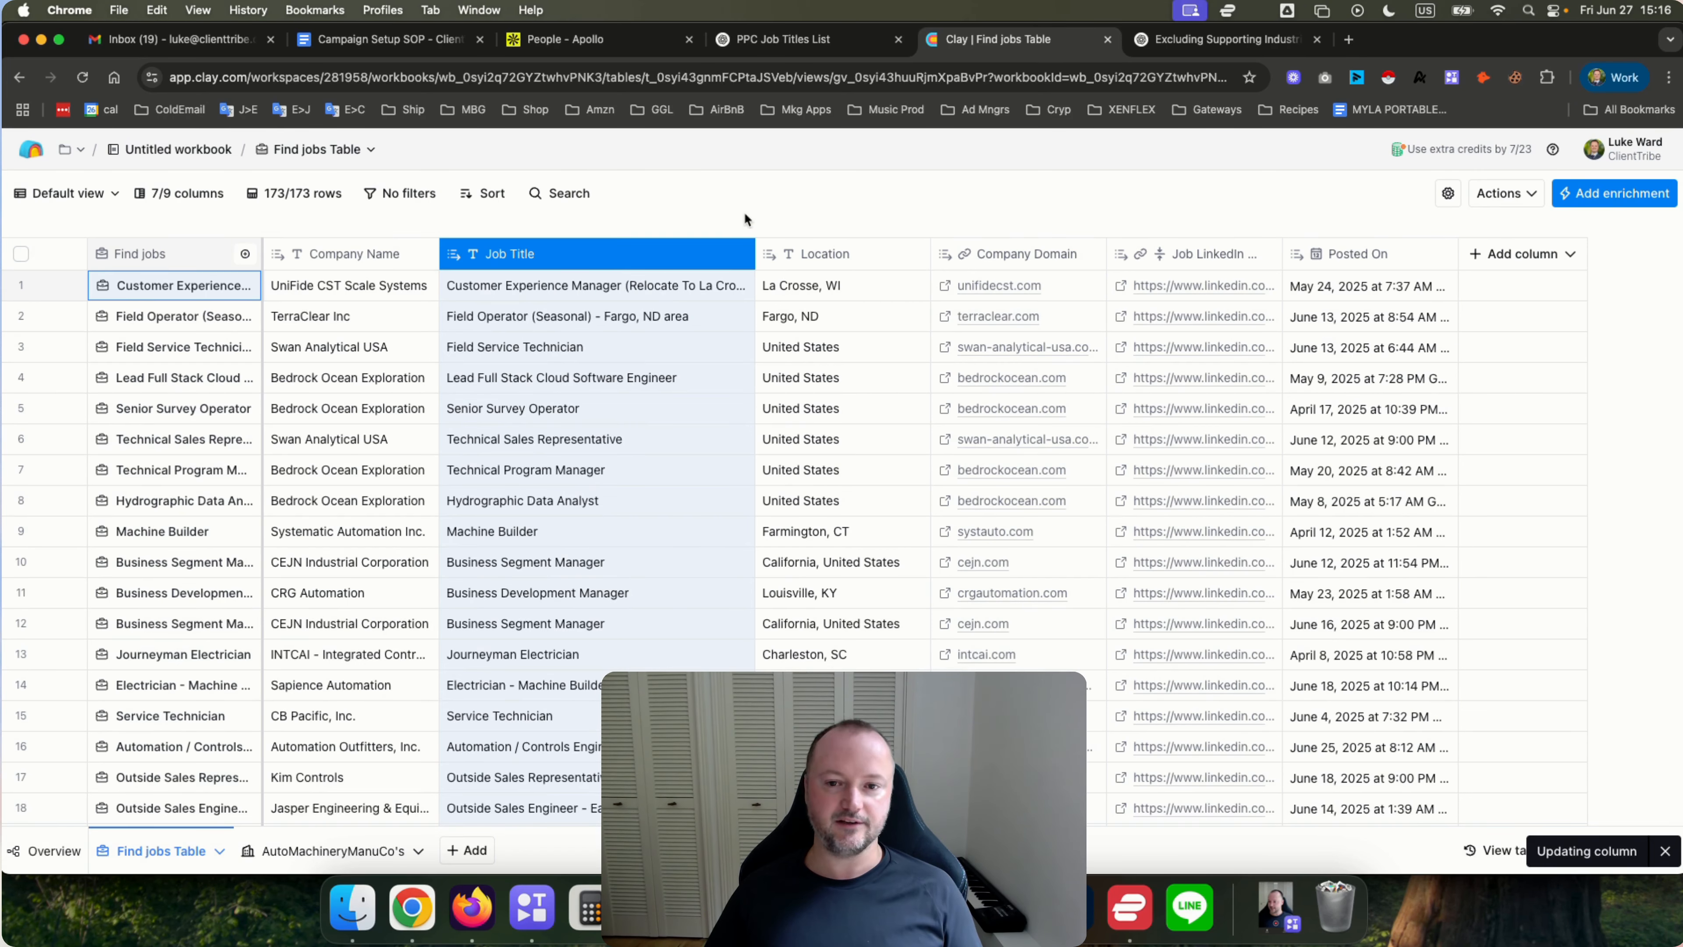
Rename the Location column to JobLocation.
click(825, 254)
click(815, 286)
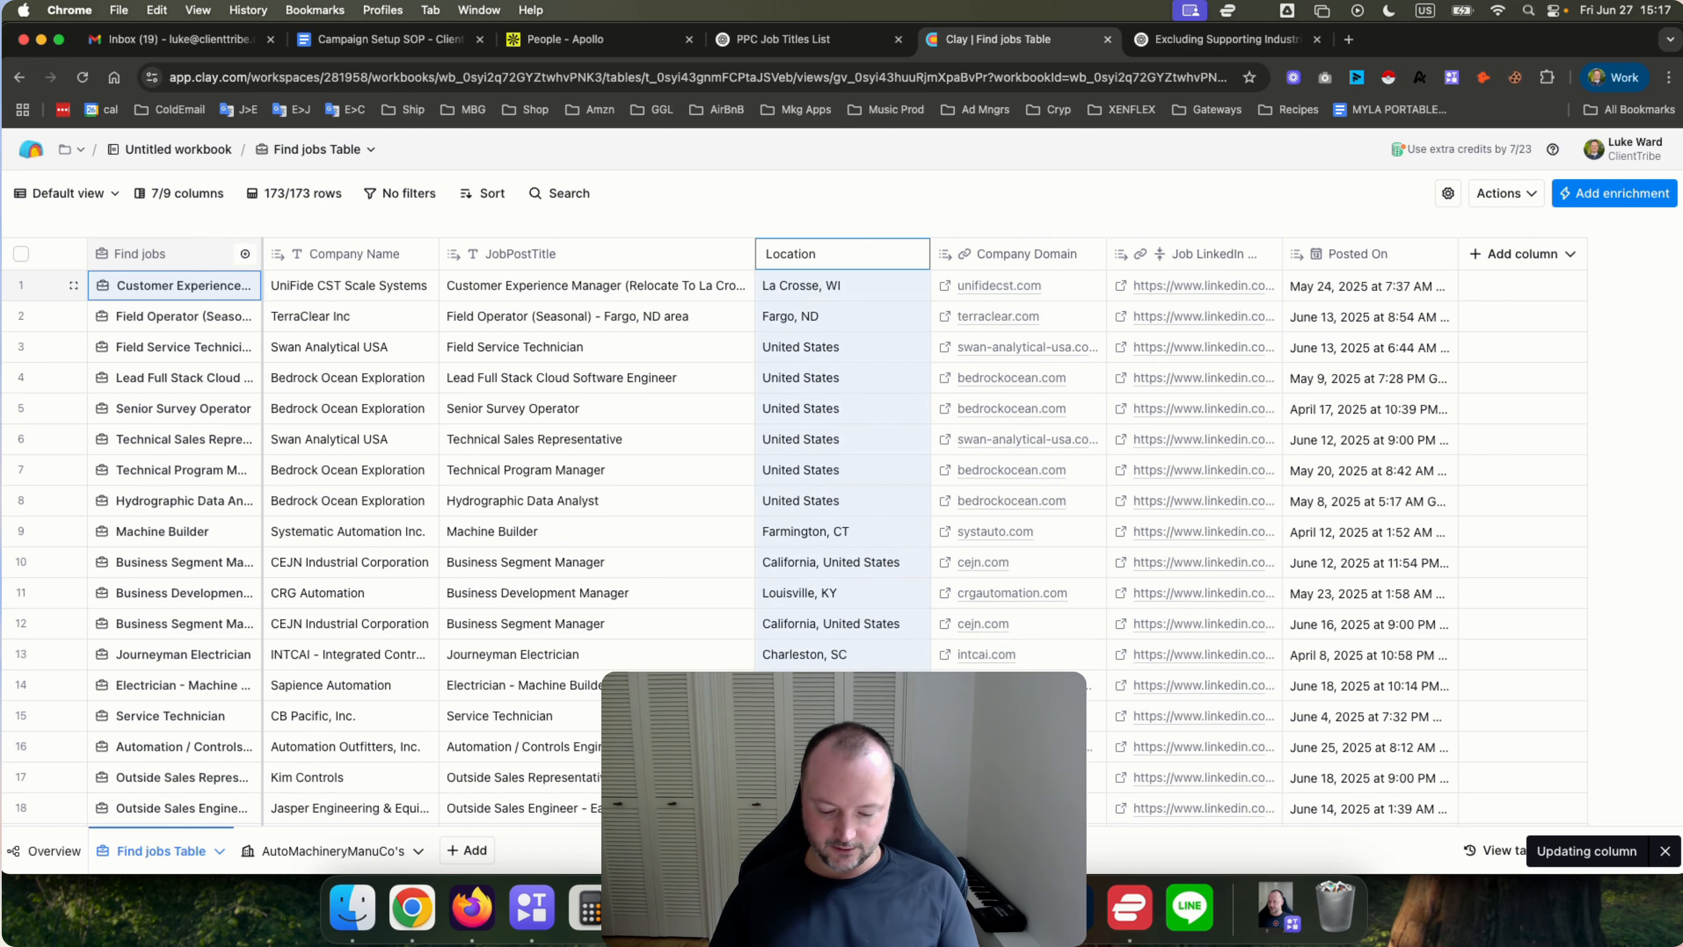
text(Job)
key(Return)
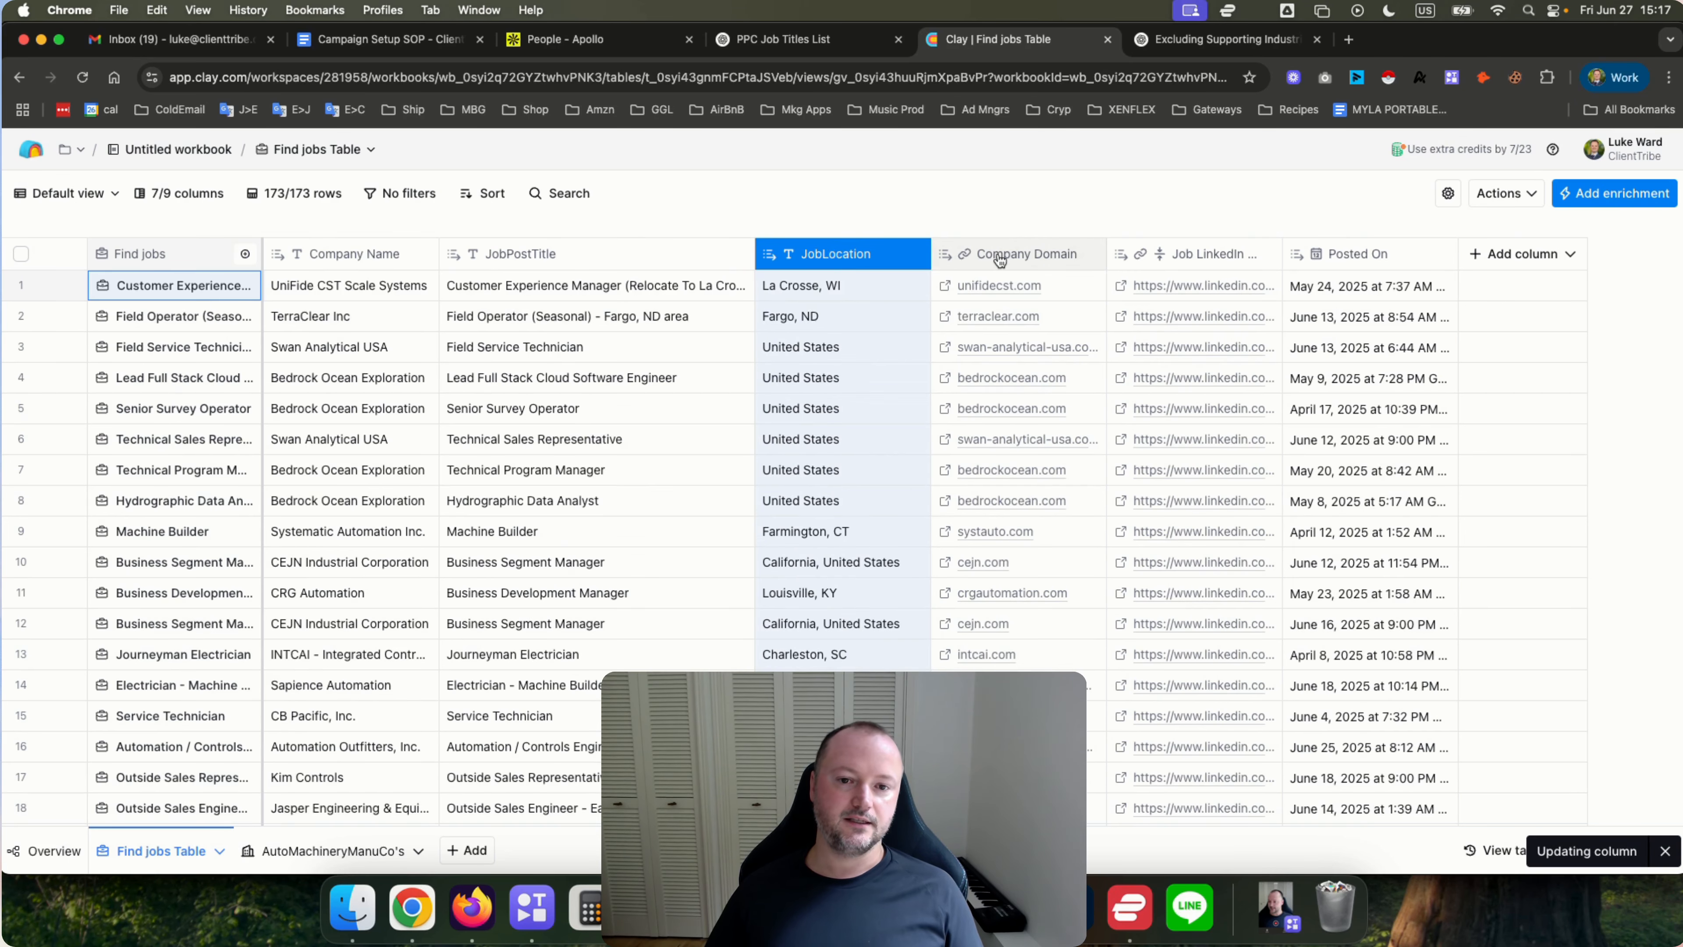
Widen the Job LinkedIn URL column.
click(1000, 260)
click(1015, 202)
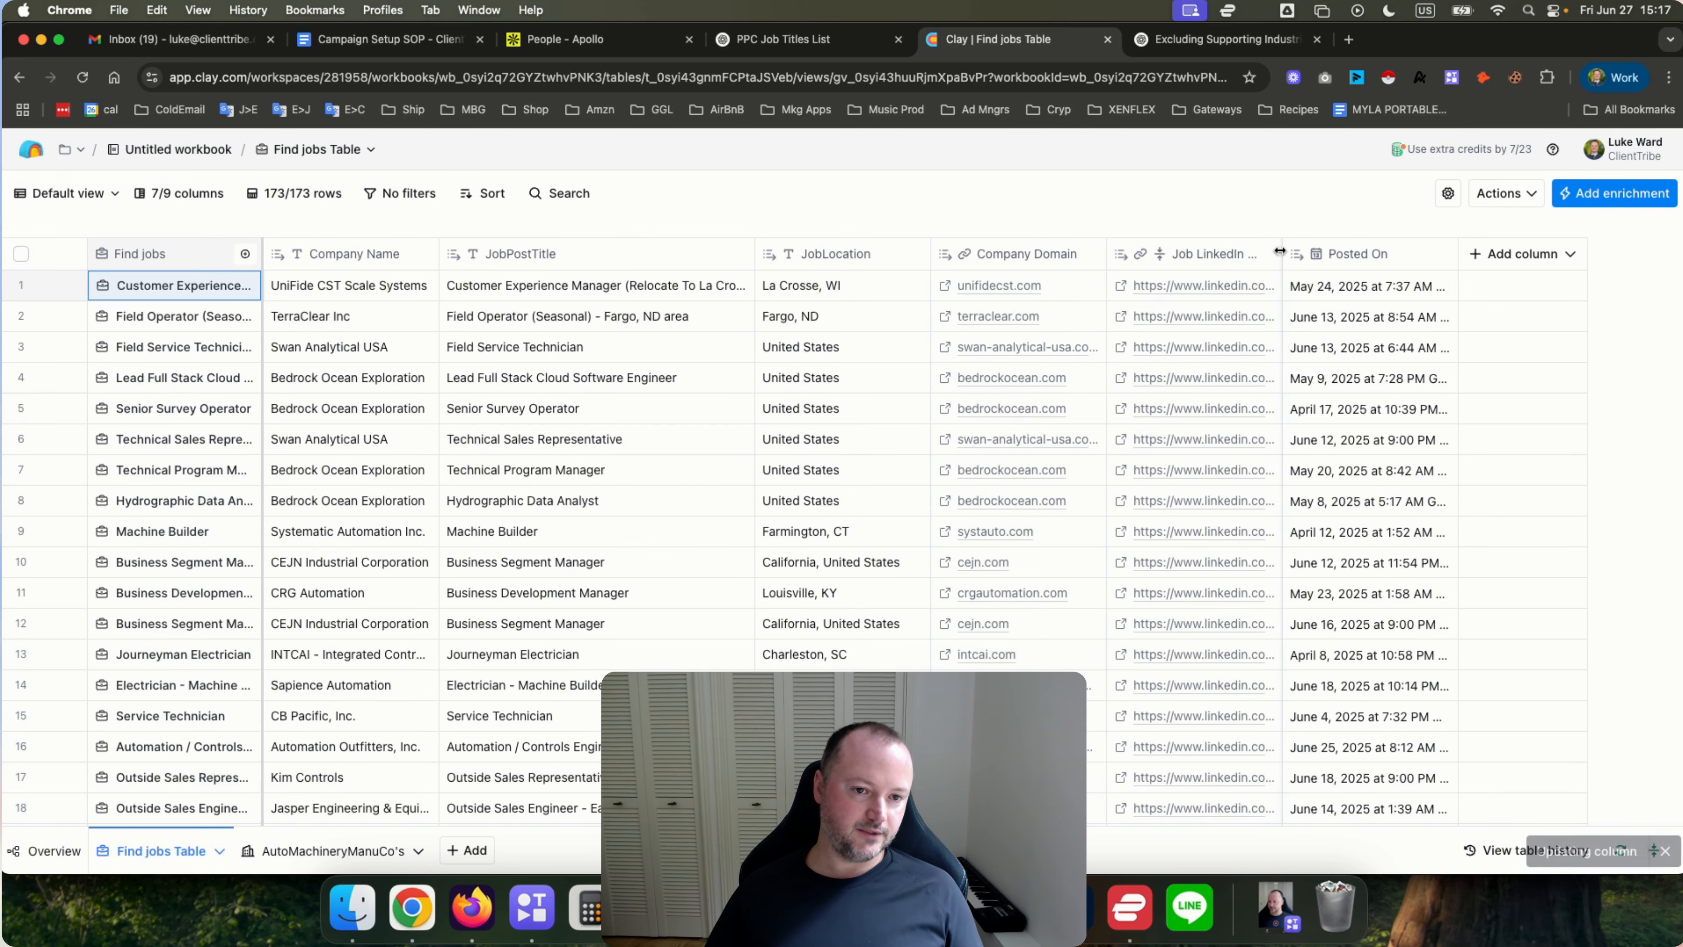
drag(1279, 251, 1412, 253)
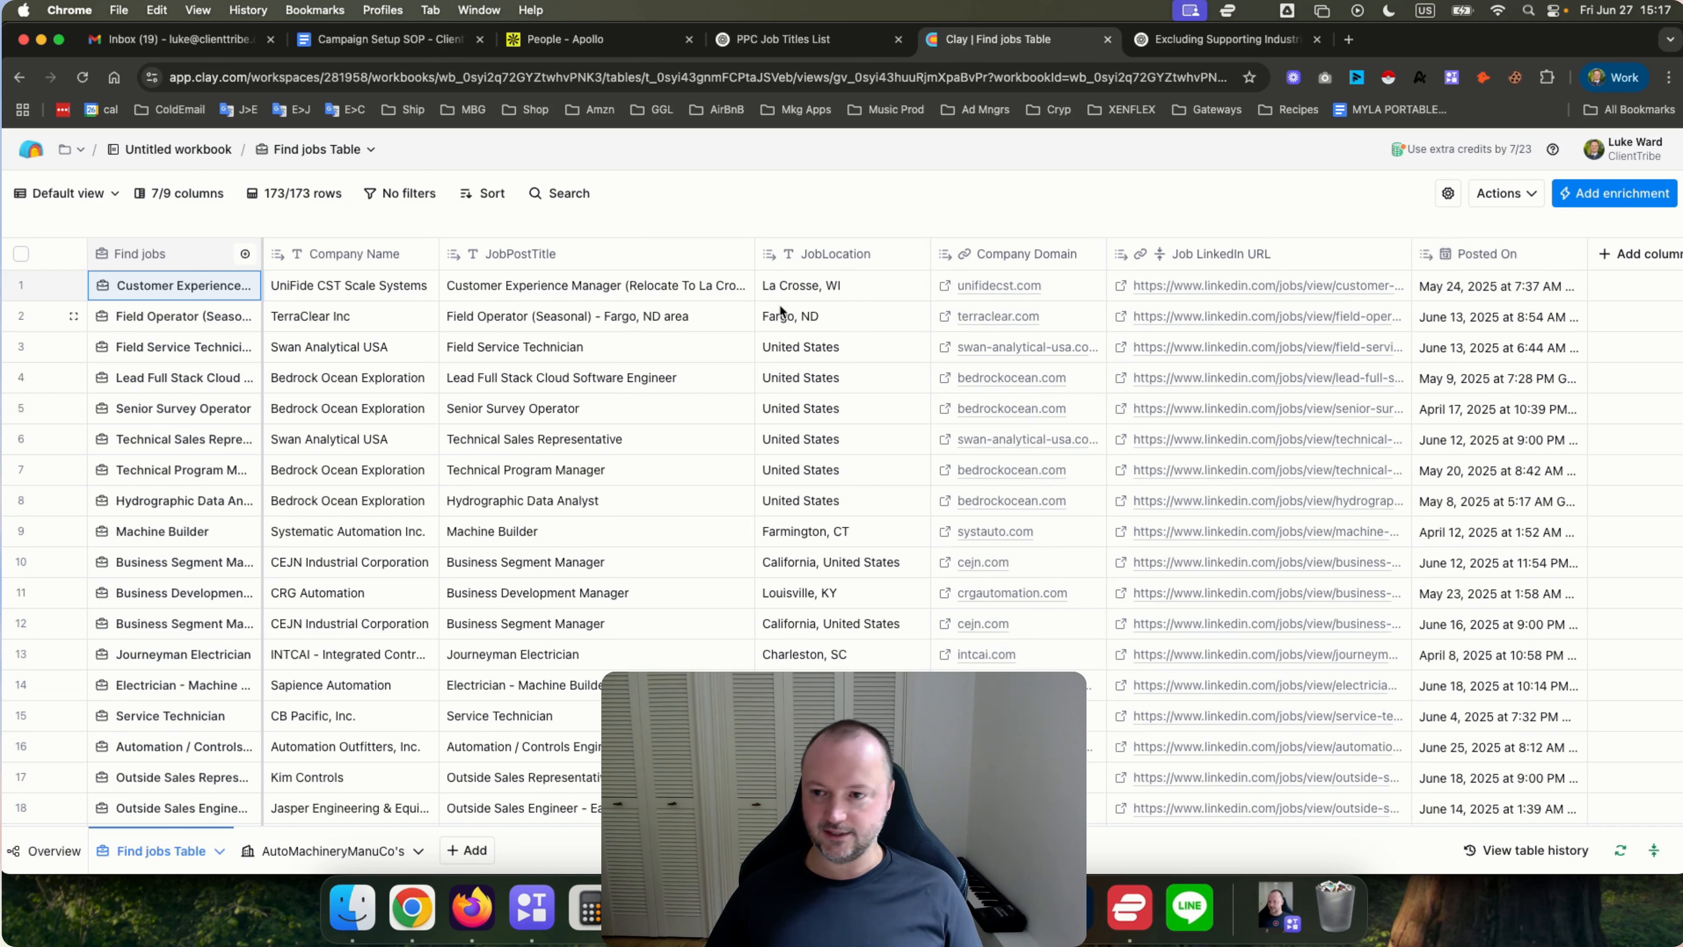
Open the second job's cell details and add its Salary Max field as a new column.
click(164, 324)
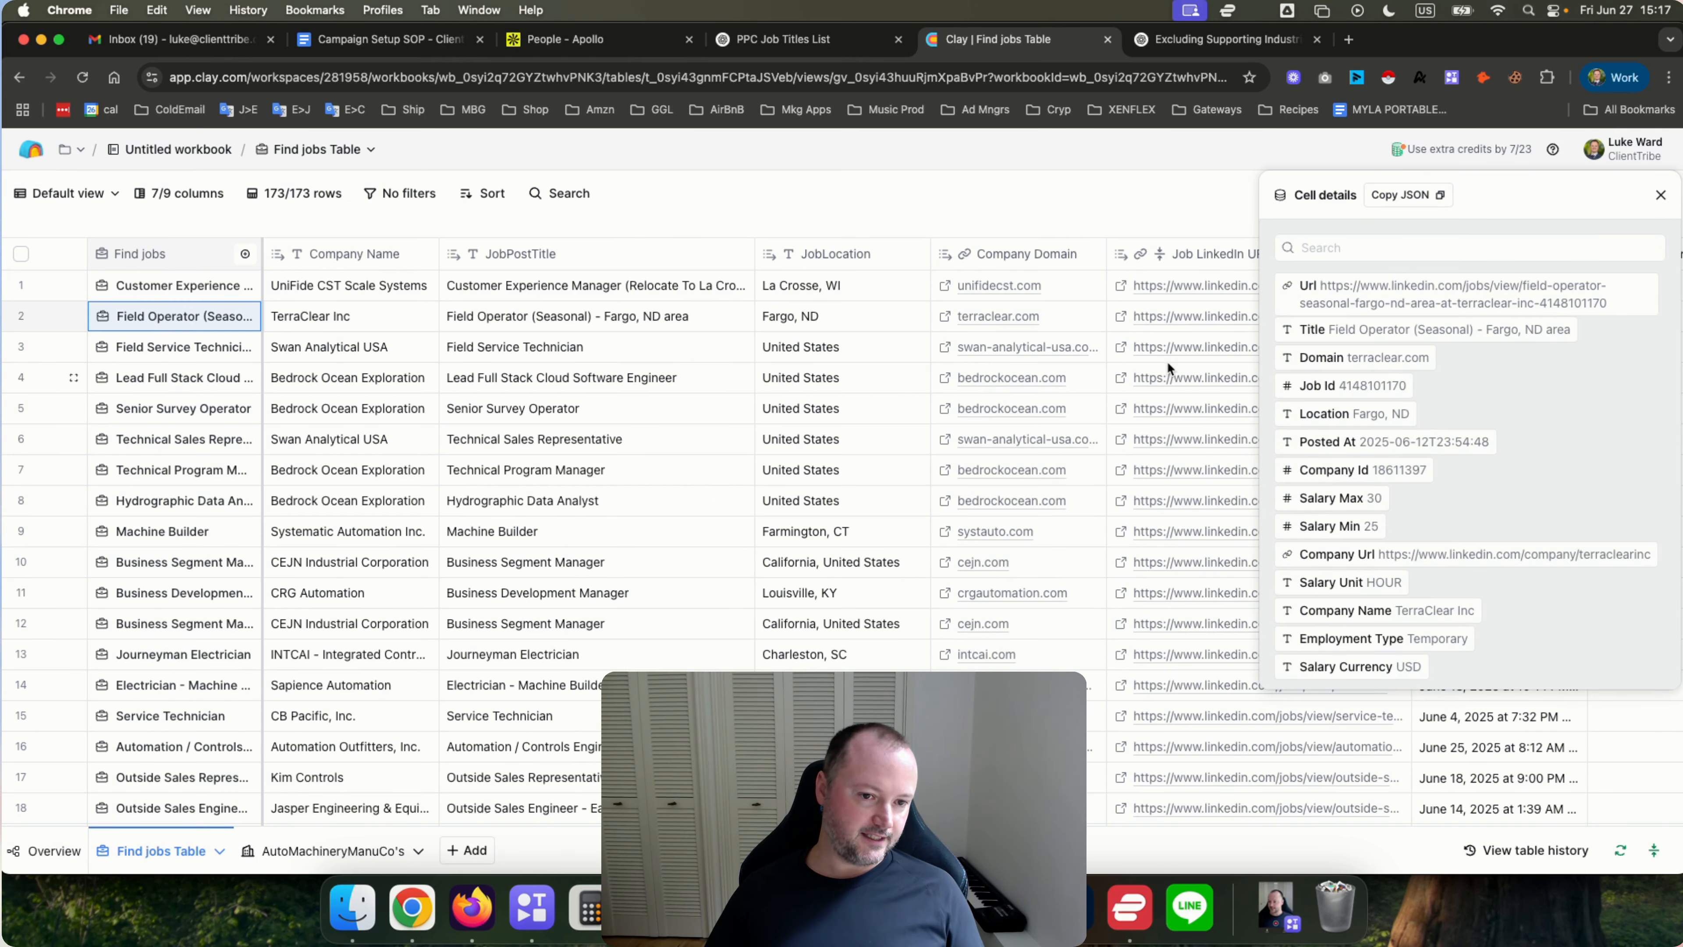
mouse_move(1300, 300)
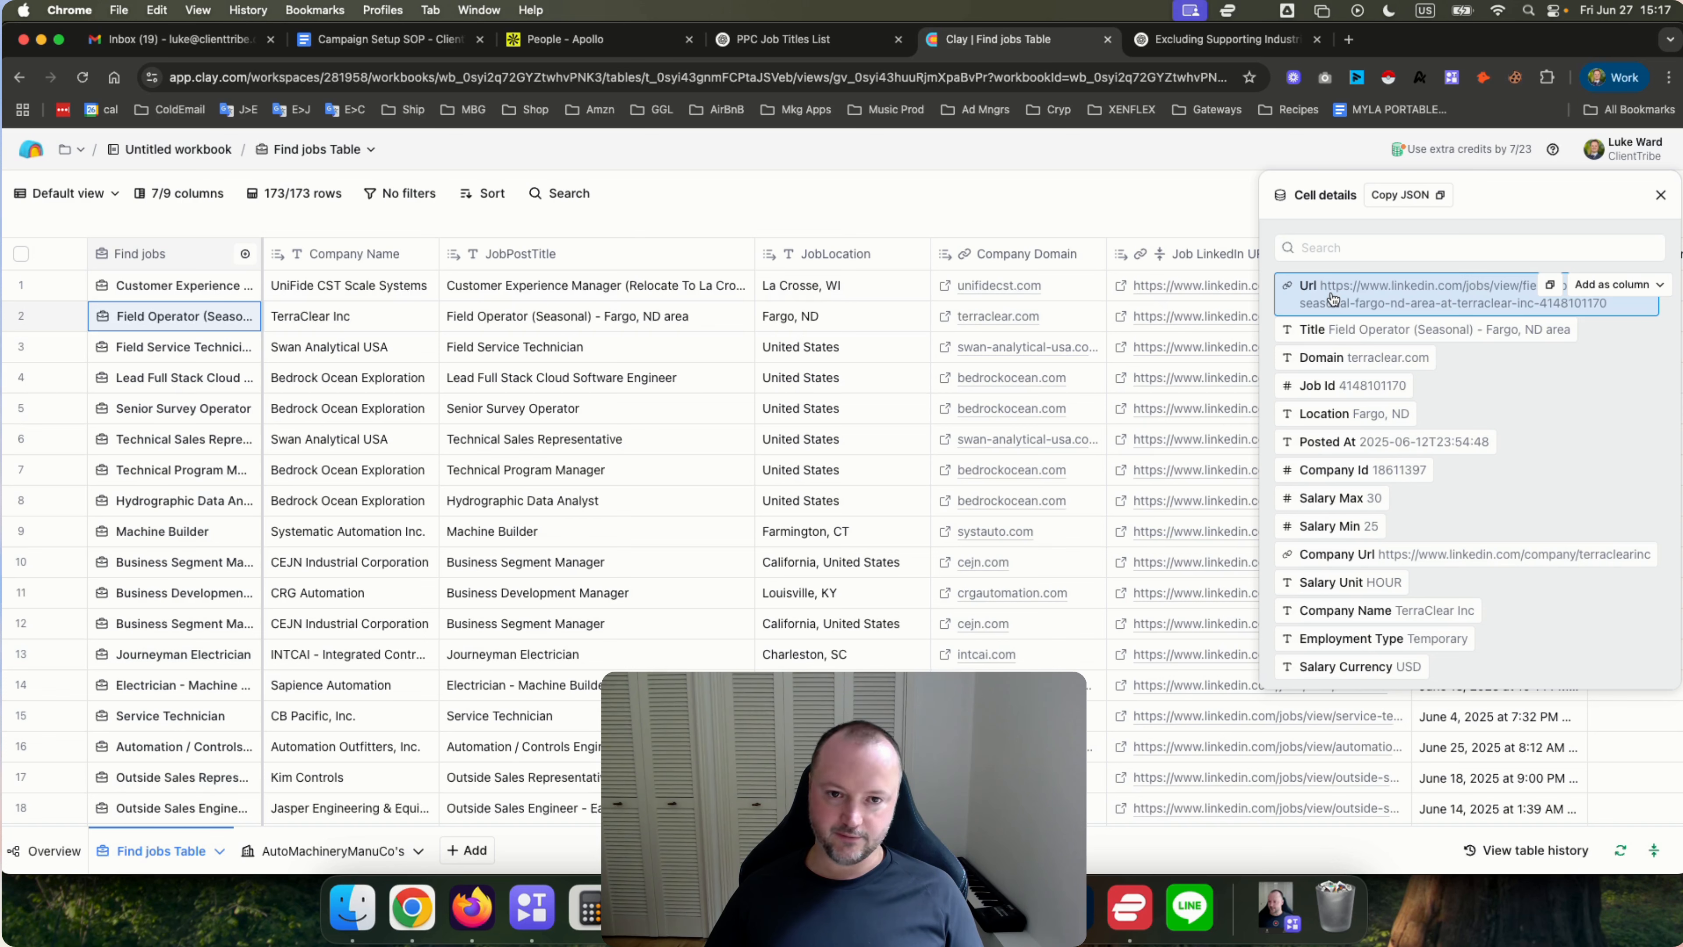
scroll(1086, 322, right, 2)
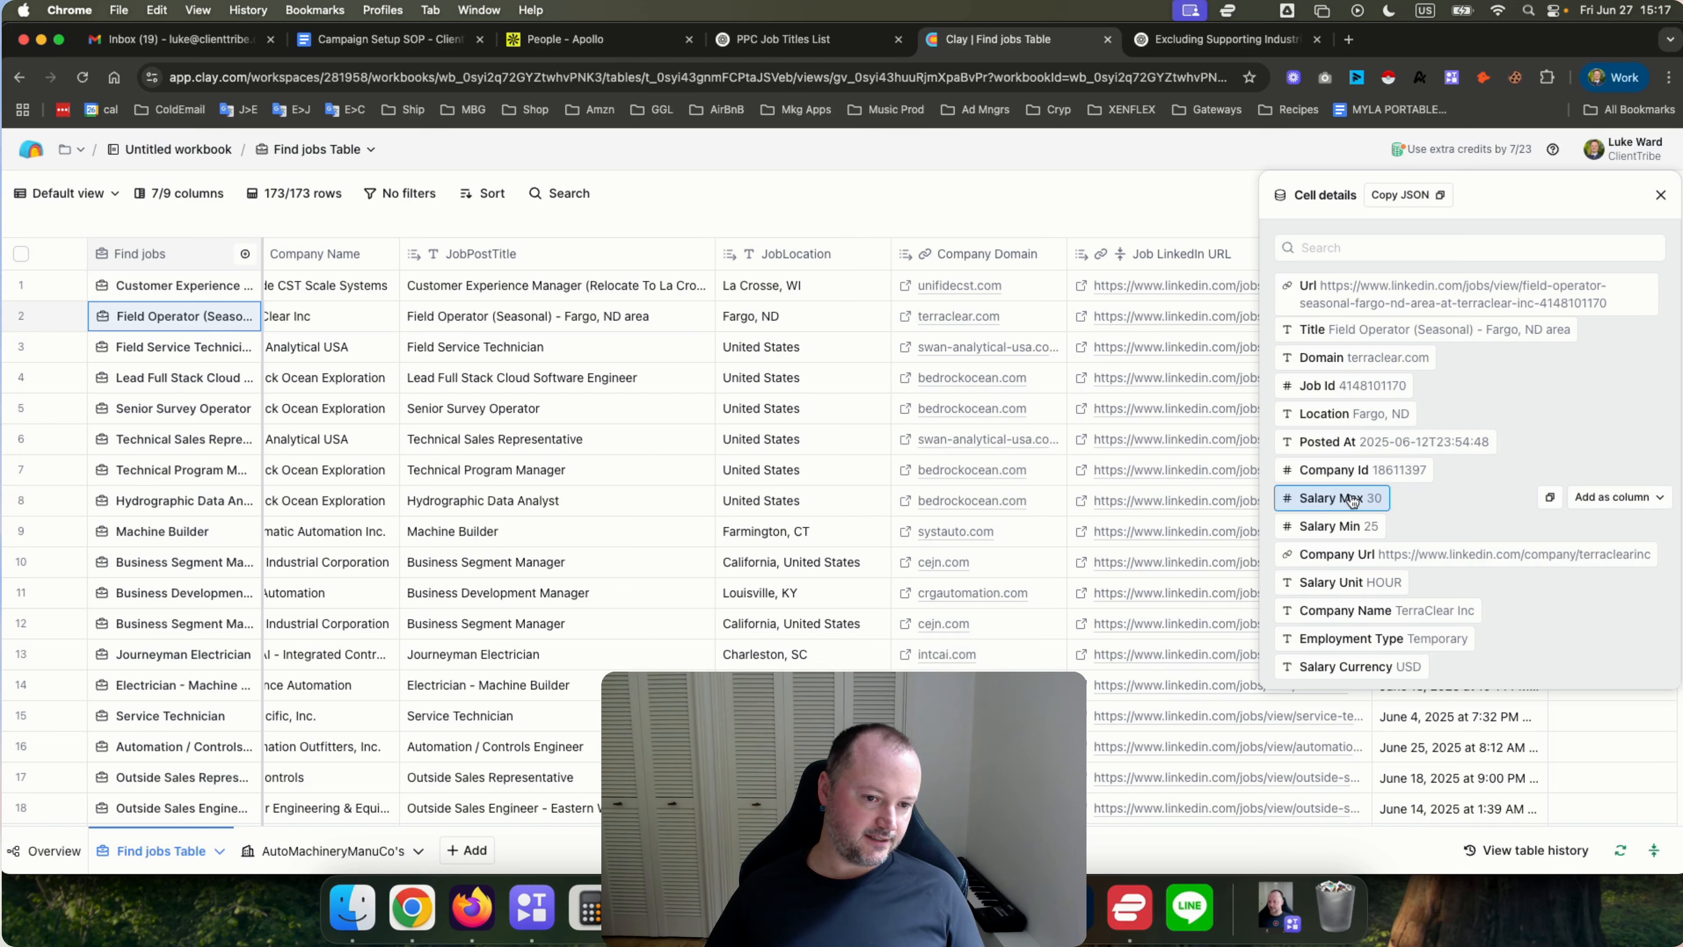
click(1607, 502)
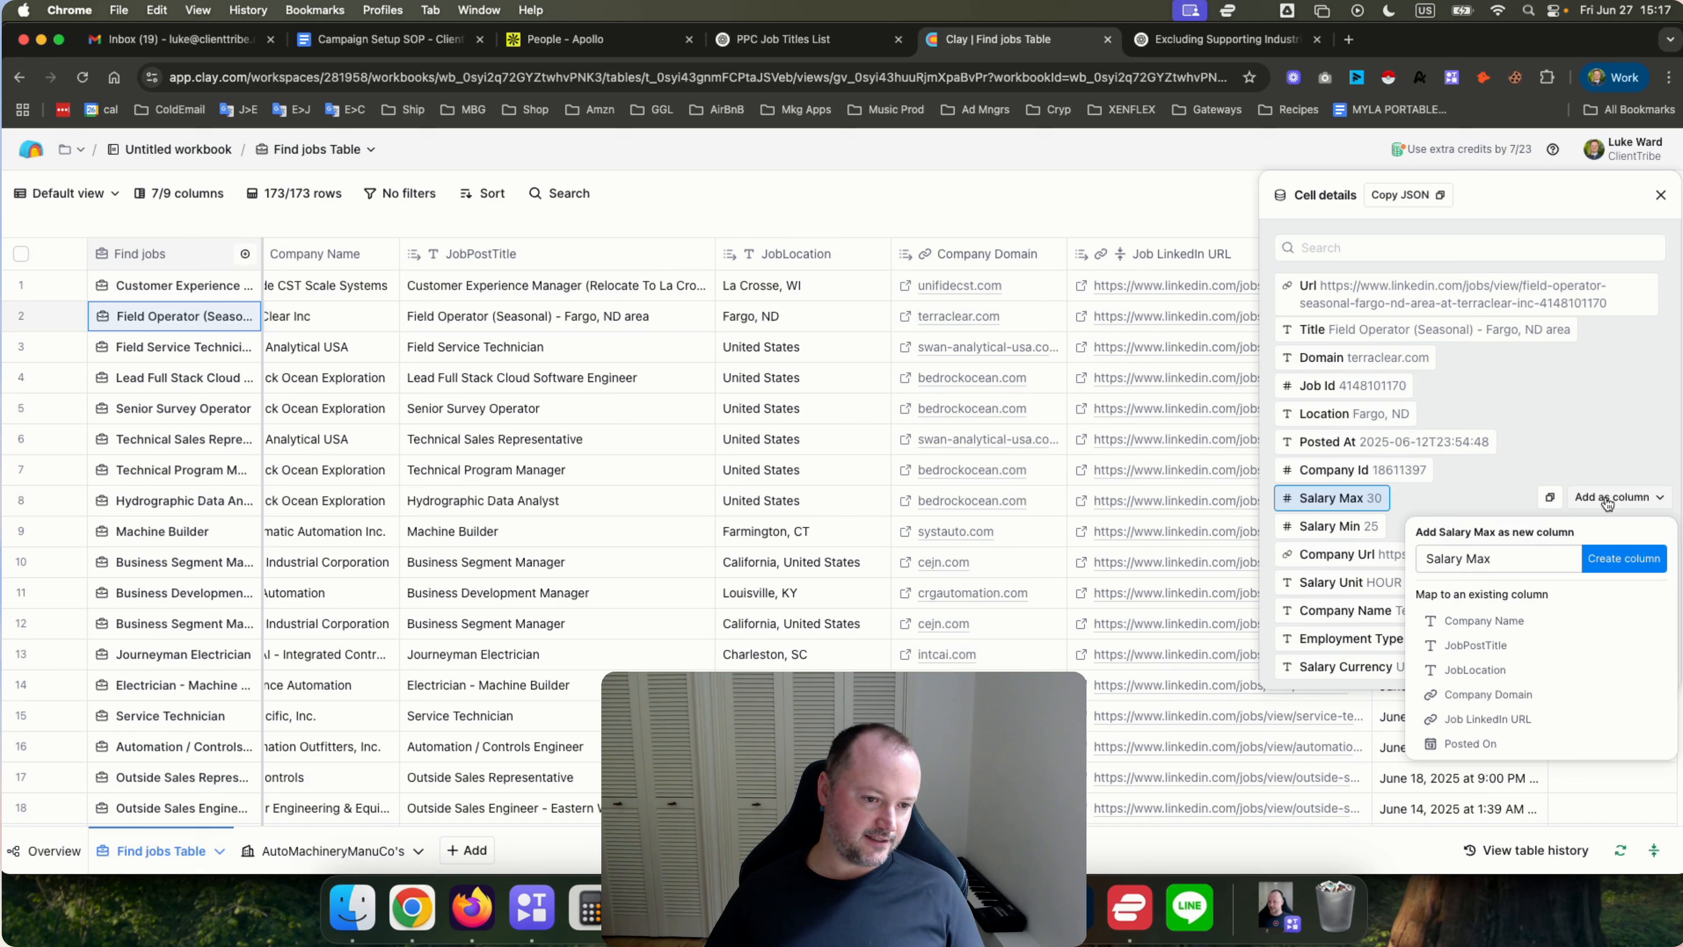
click(1622, 559)
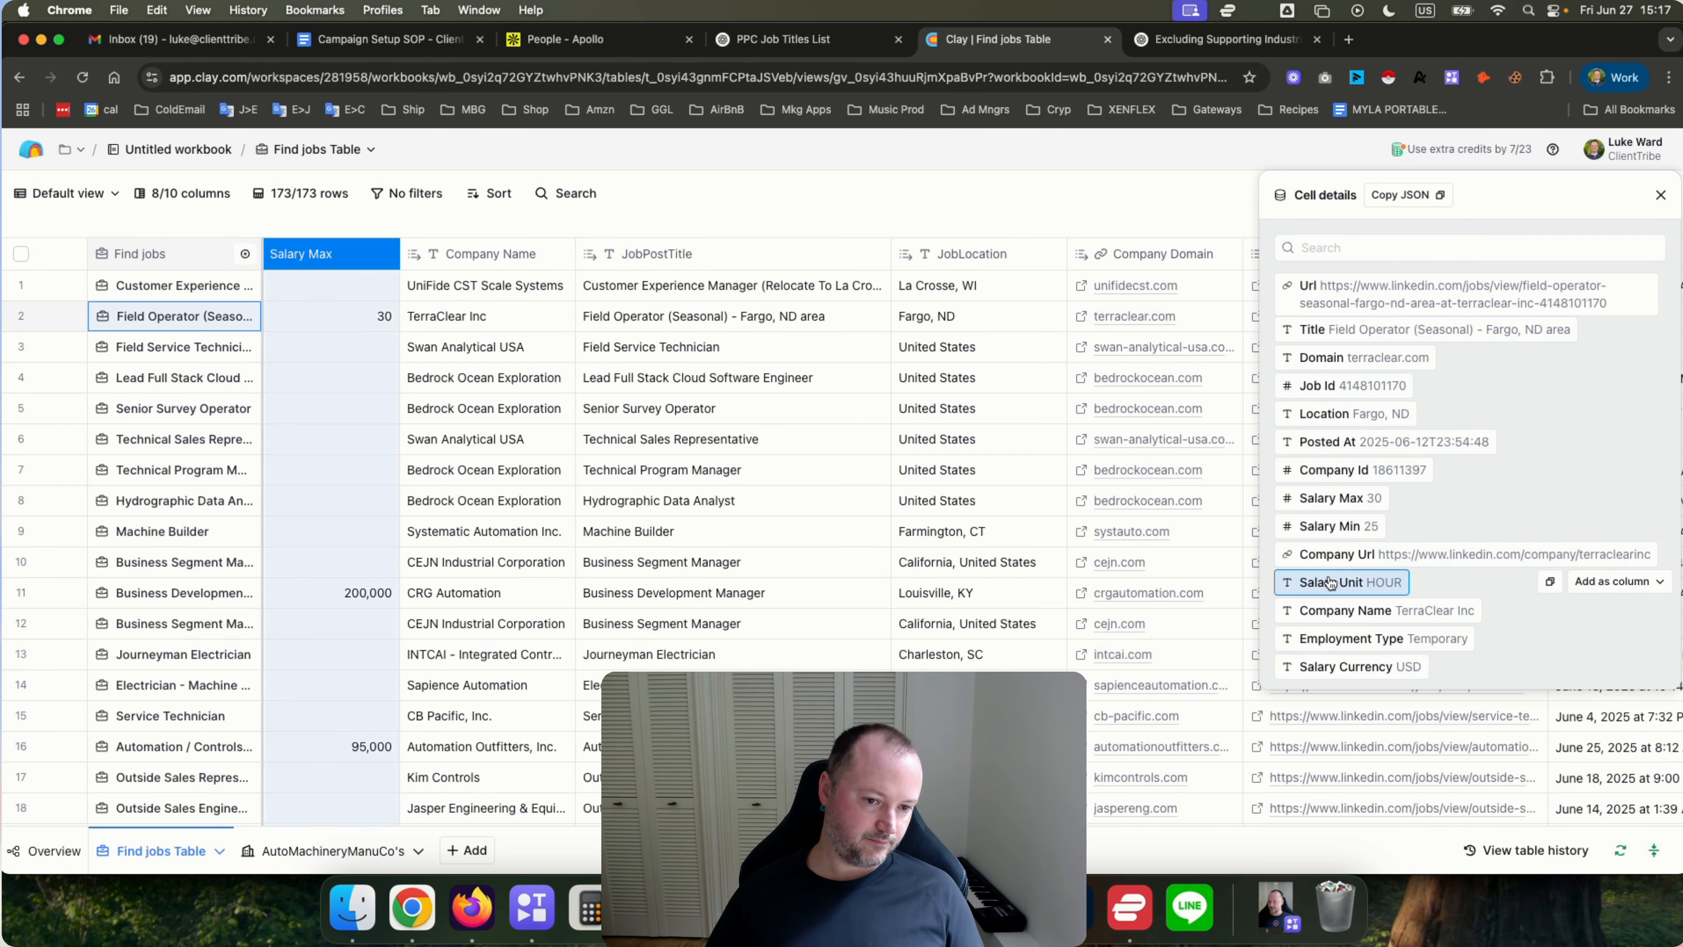
Add the Salary Min field from the cell details as a new column.
click(1611, 526)
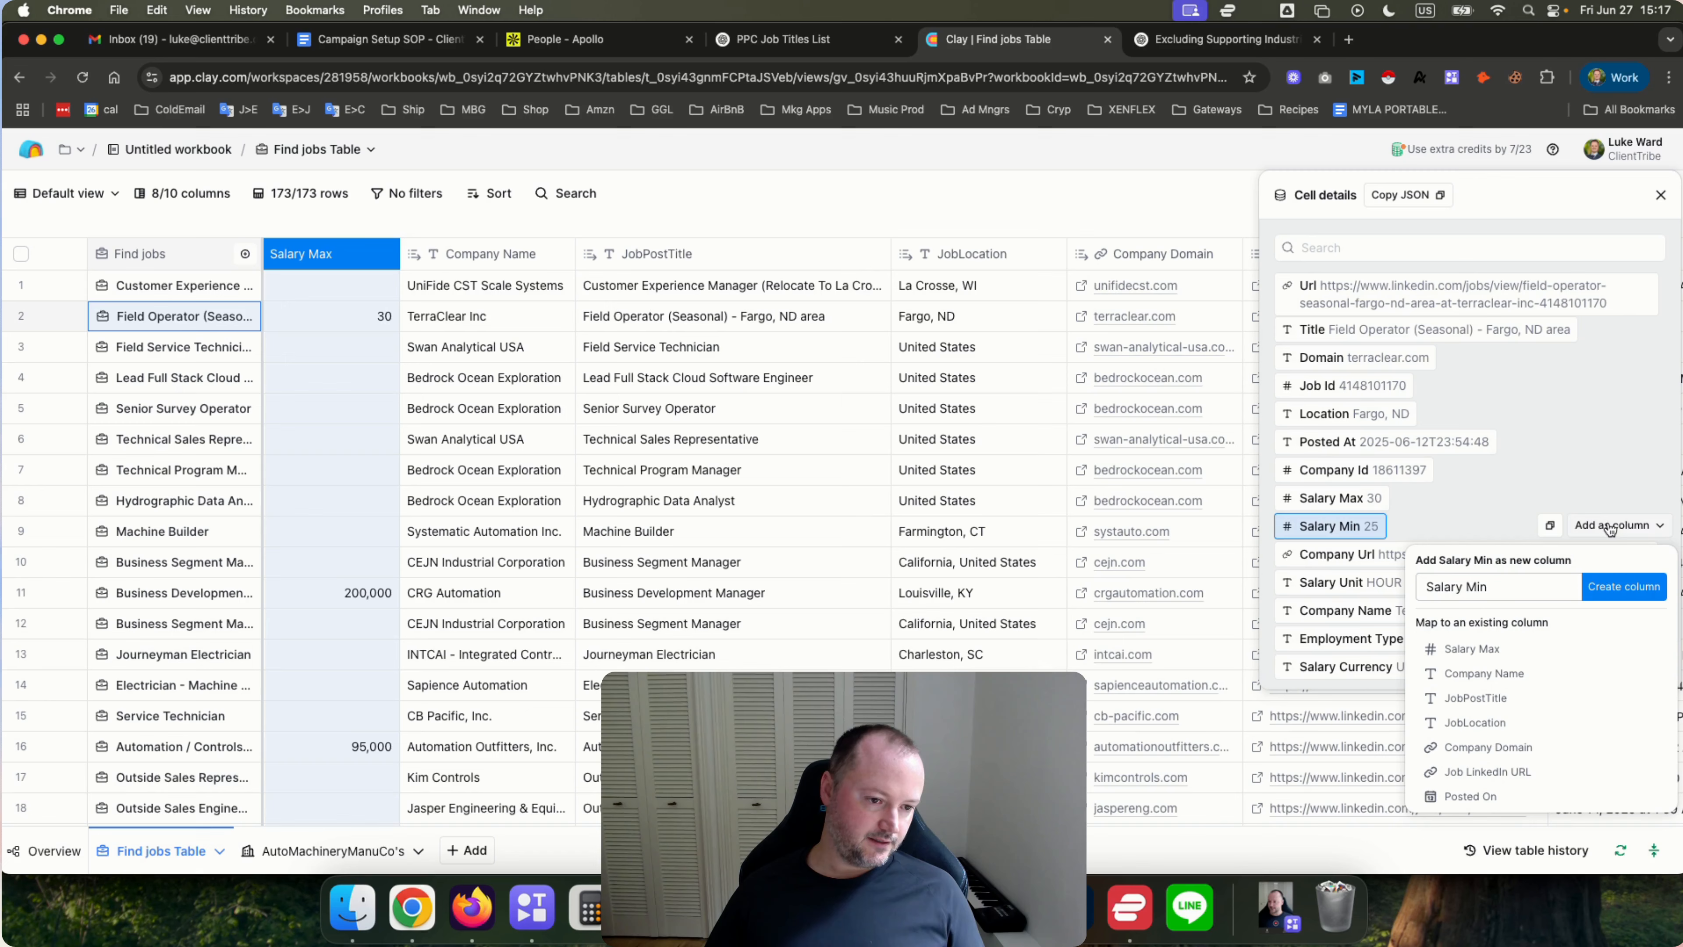
click(1615, 596)
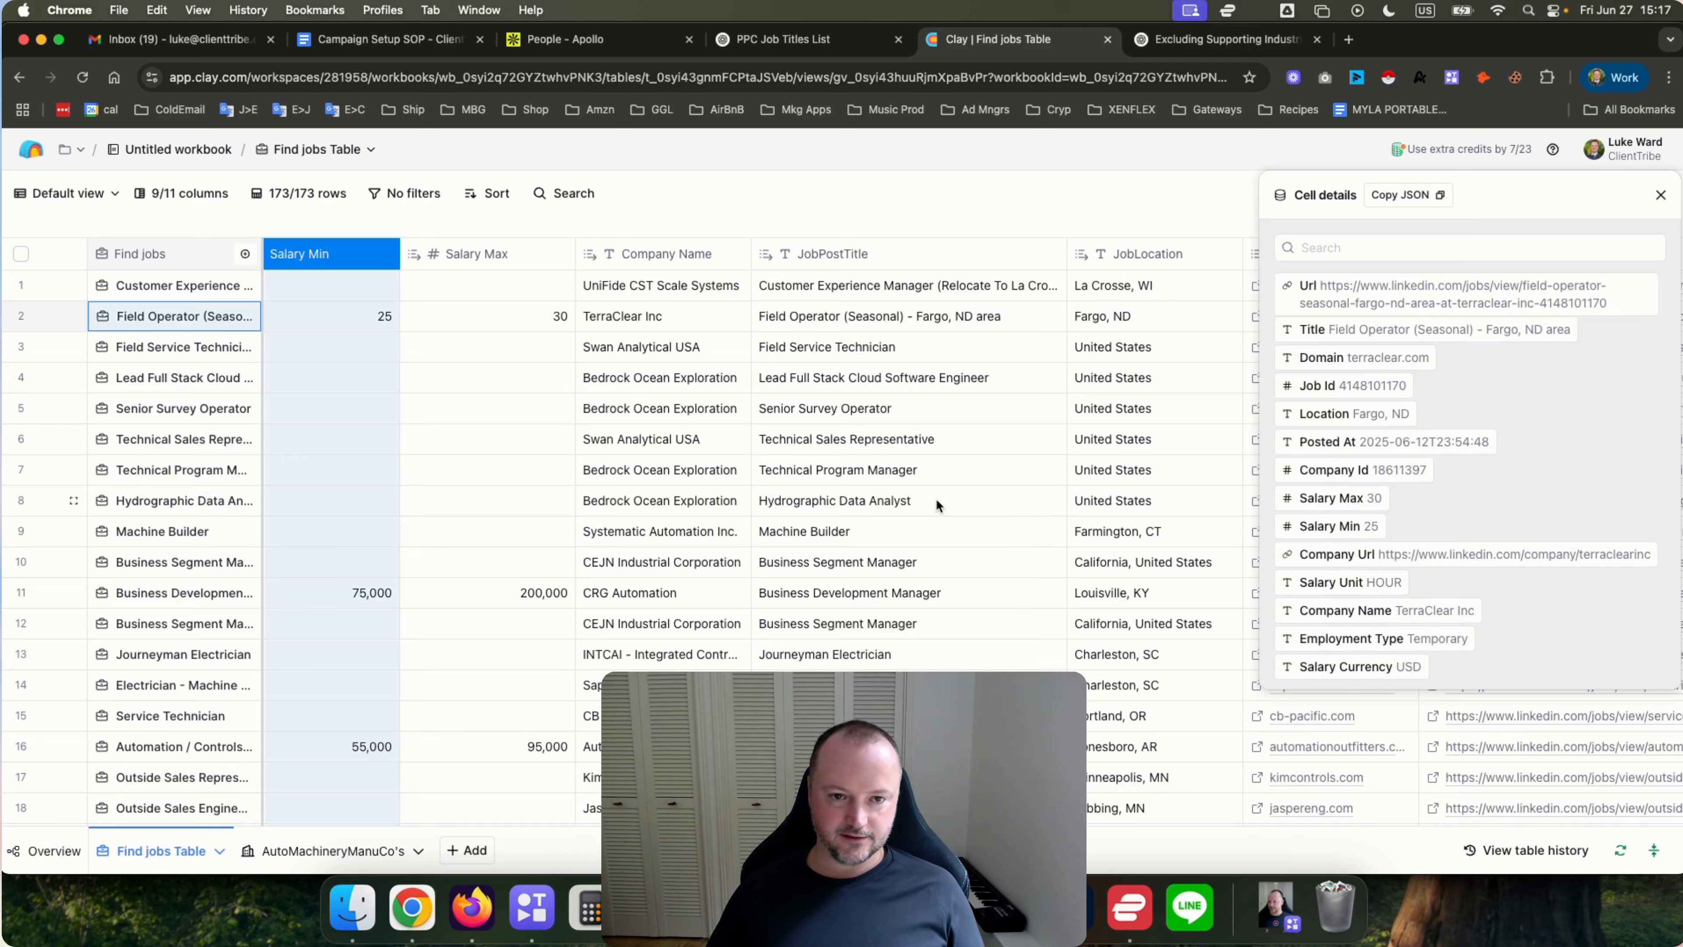
Add the Salary Currency and Employment Type fields from the cell details as new columns.
scroll(935, 497, right, 10)
scroll(935, 497, left, 8)
scroll(936, 498, left, 3)
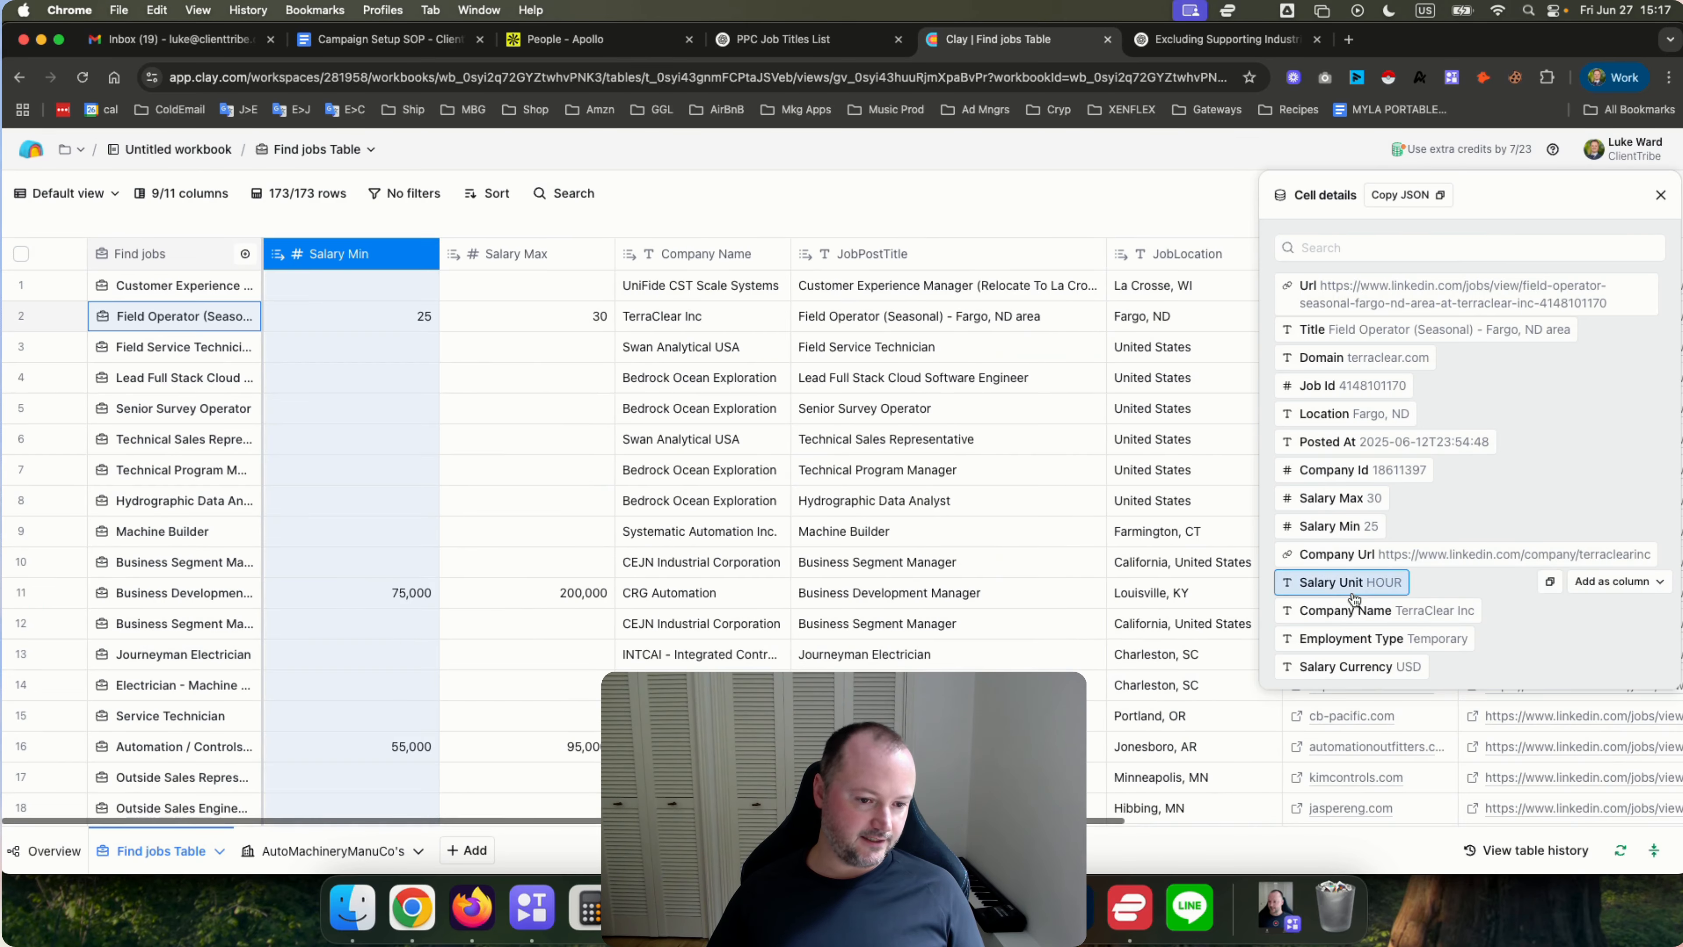
click(1589, 647)
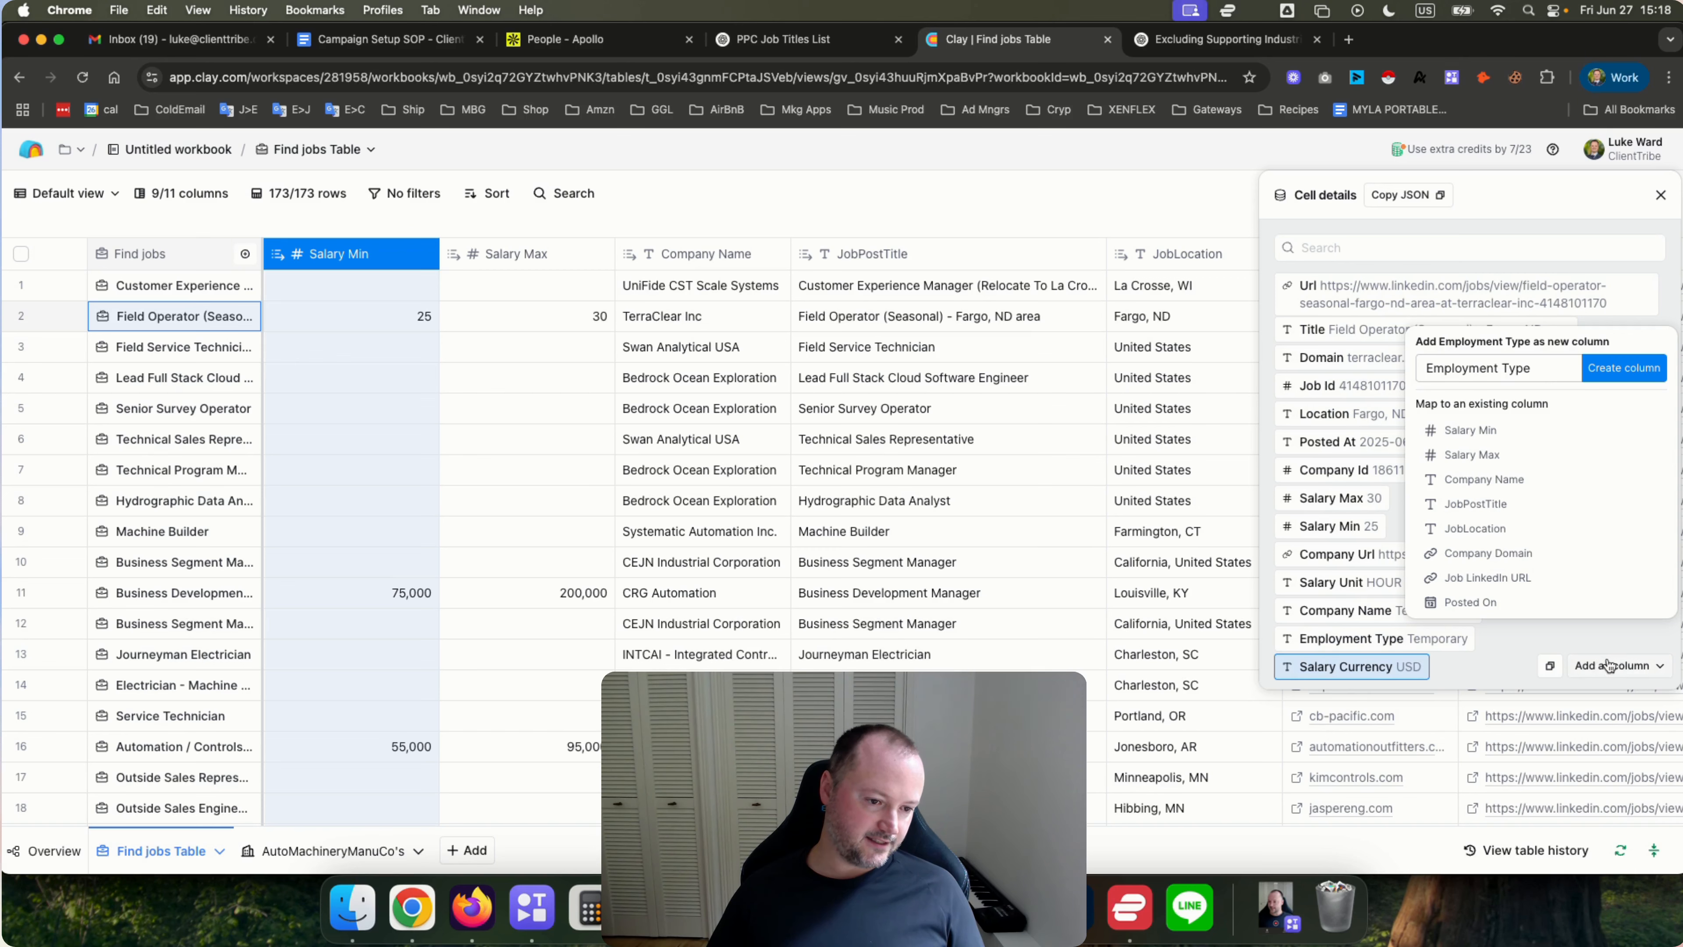
click(1609, 667)
click(1617, 396)
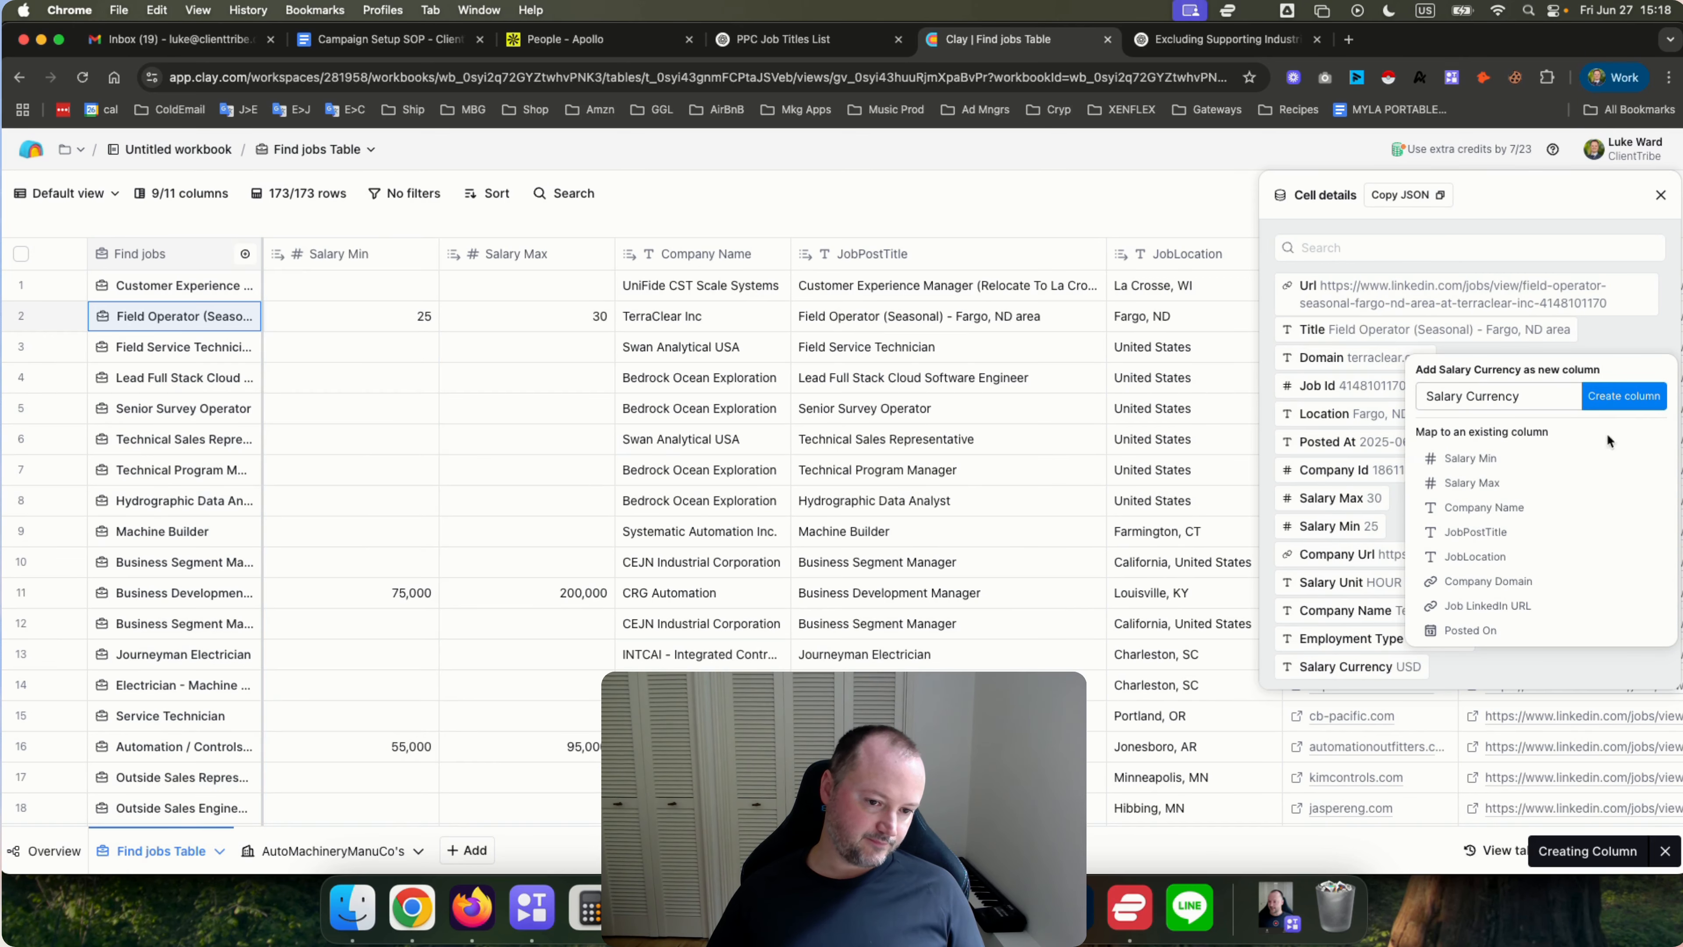
click(1619, 637)
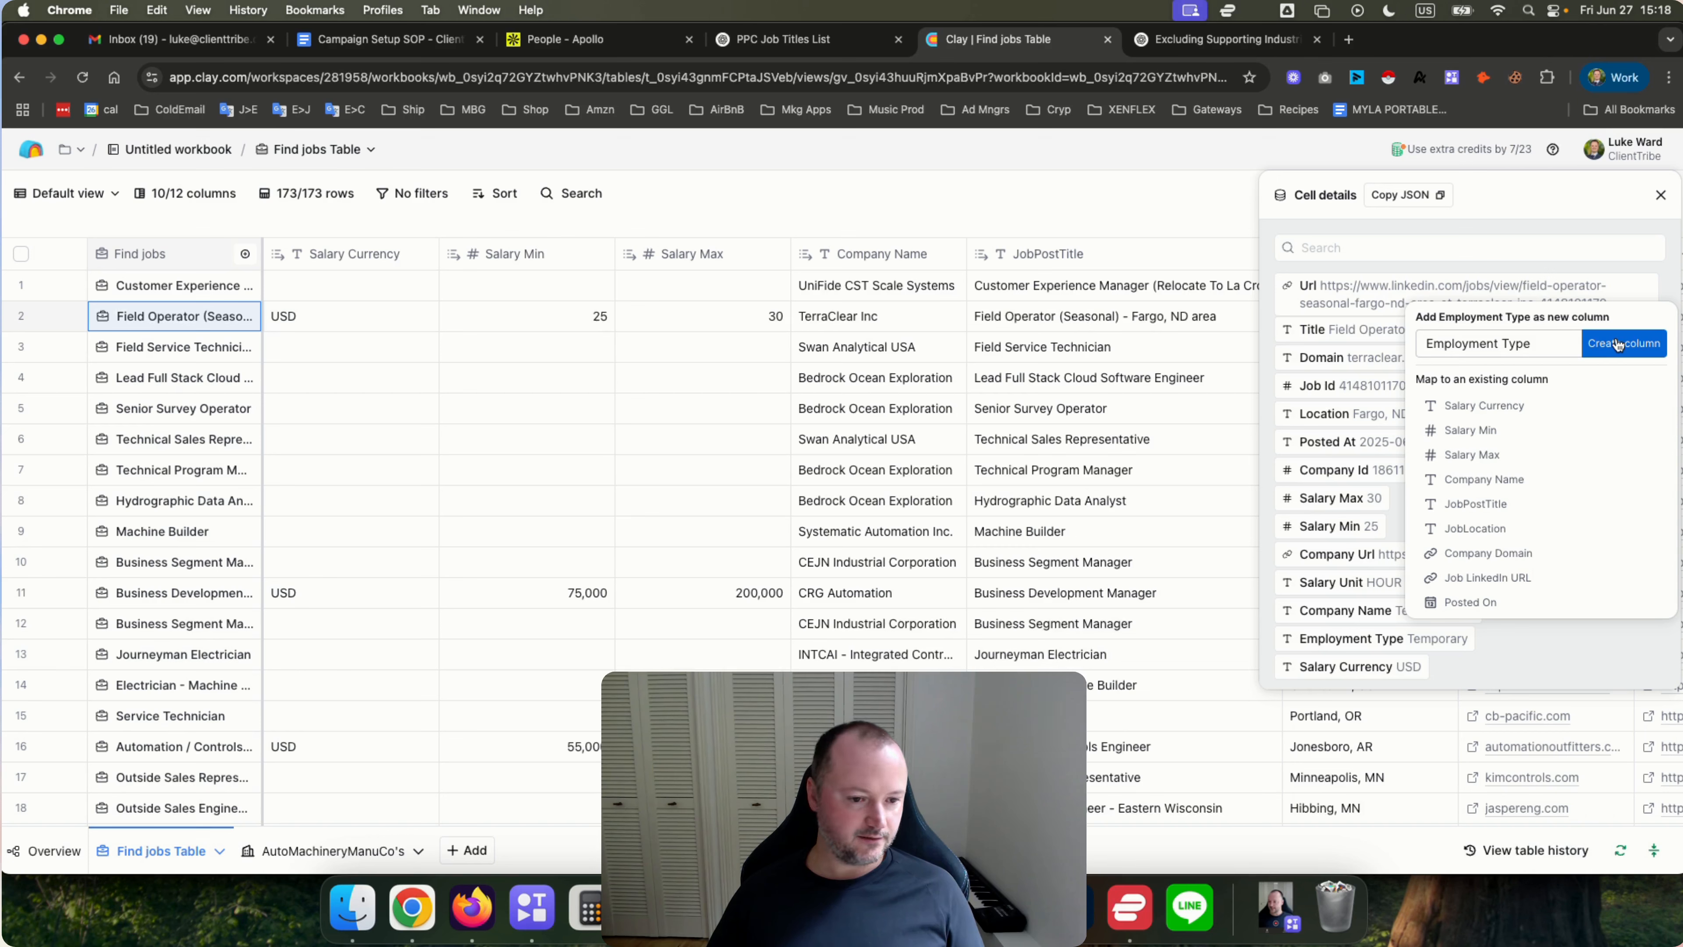
click(1510, 194)
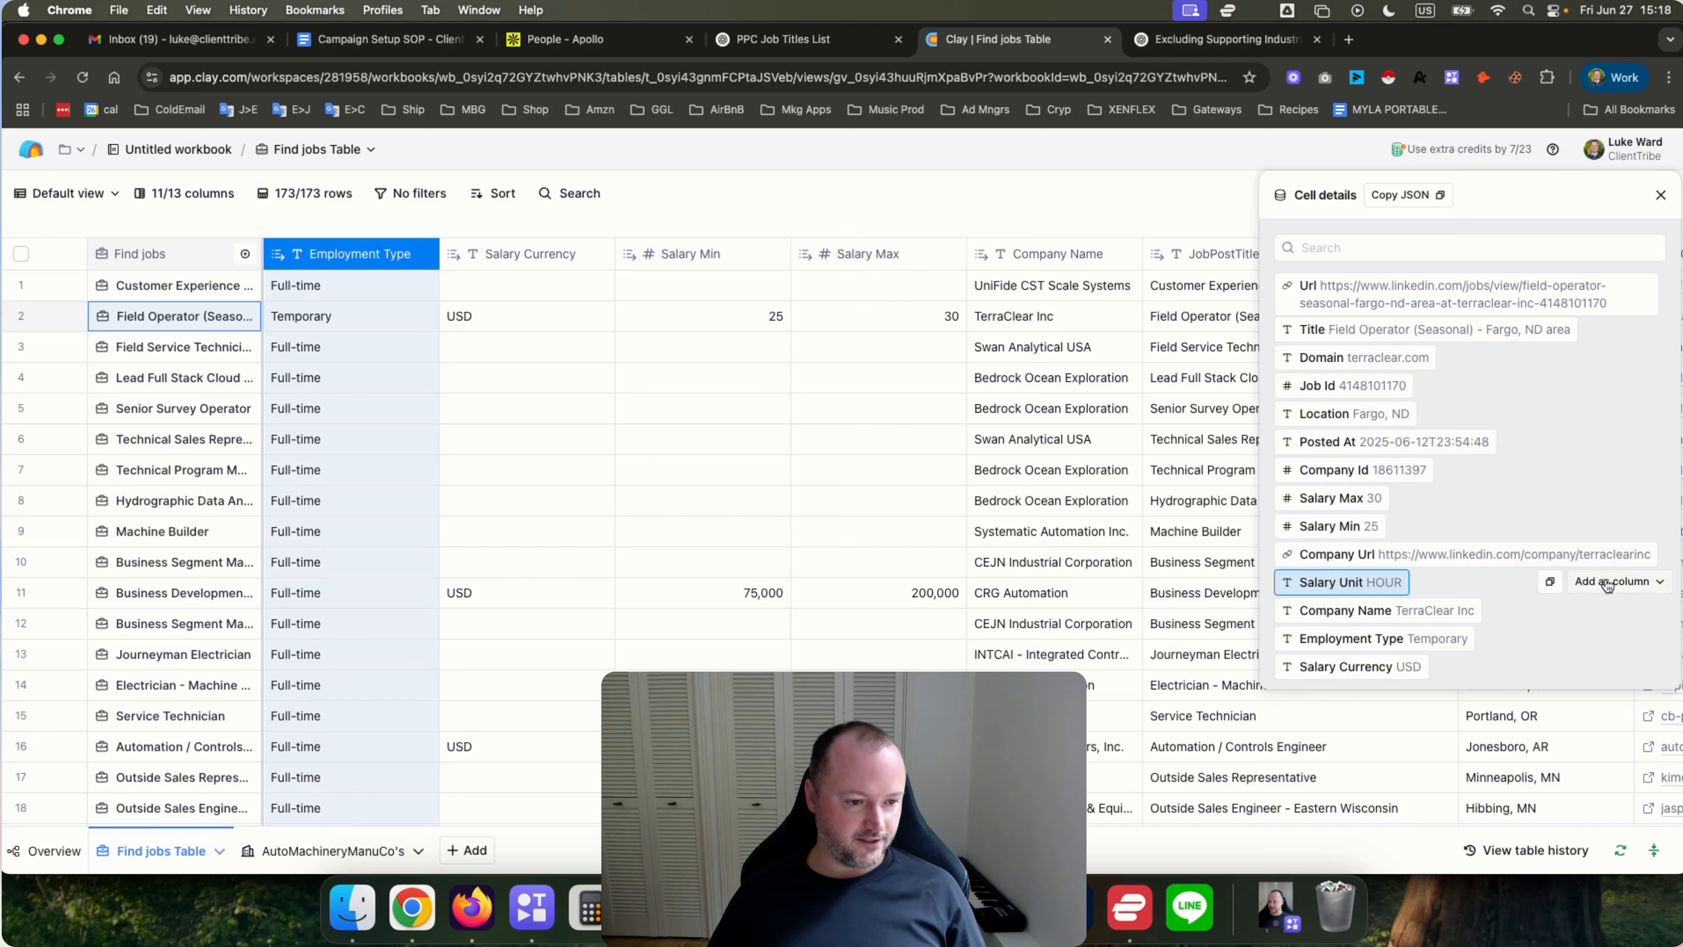
Add the Salary Unit field from the cell details as a new column.
click(1607, 582)
click(1622, 257)
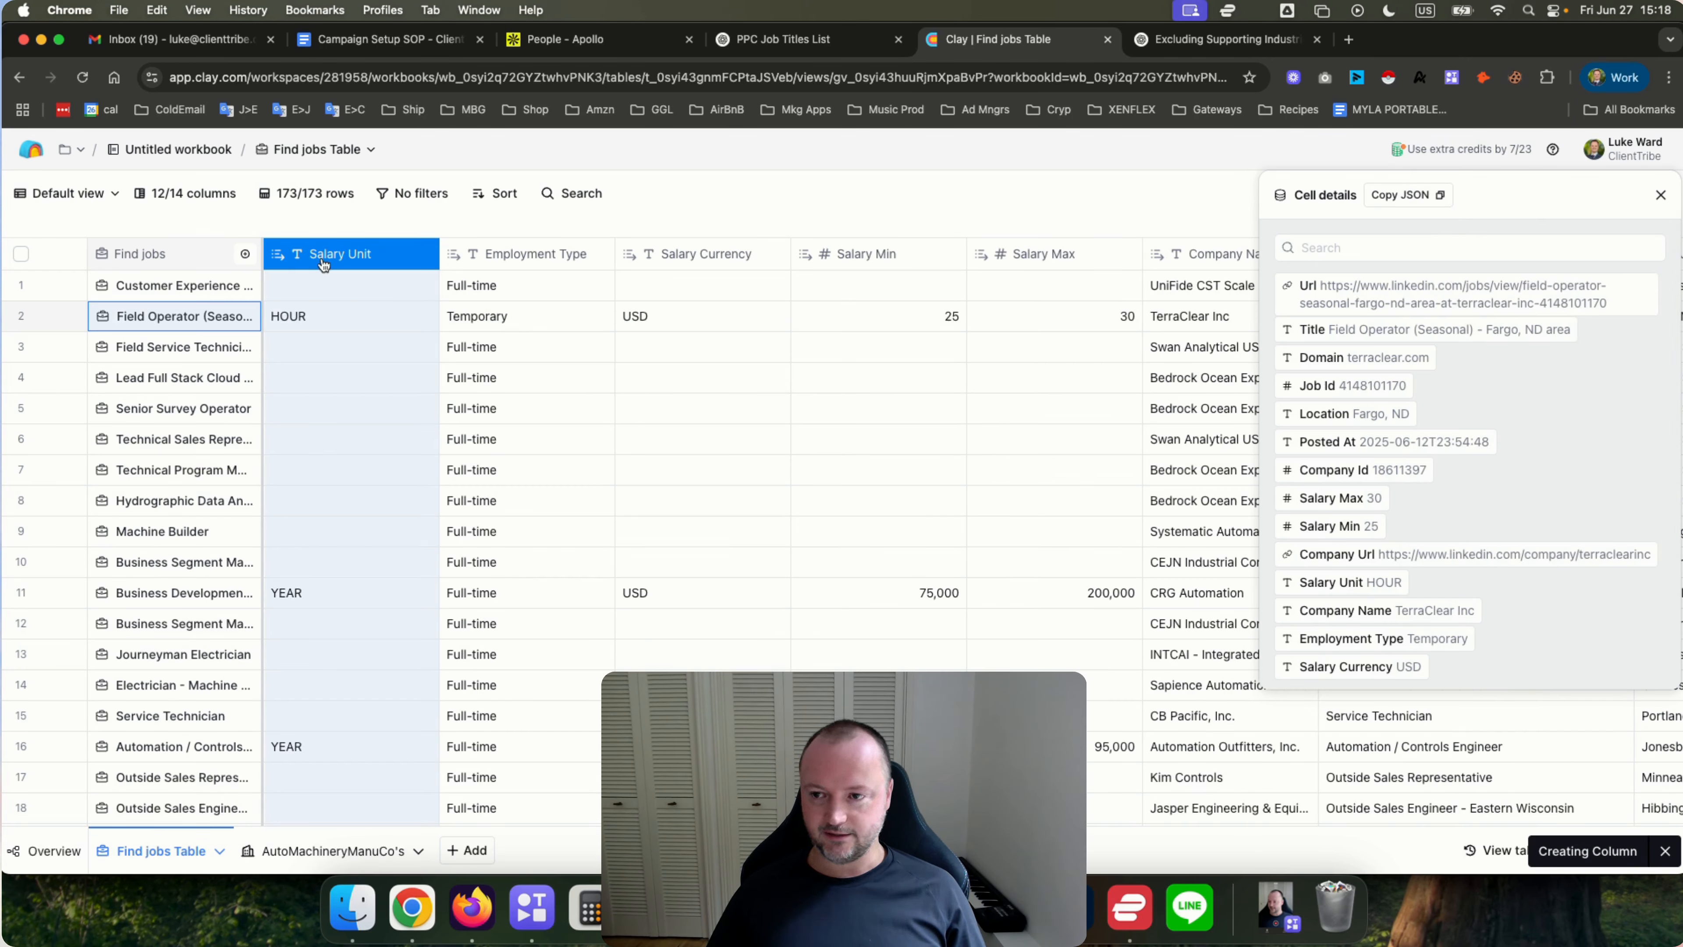
Reorder the new columns to Employment Type, Salary Min, Salary Max, Salary Currency, Salary Unit, and close the cell details.
drag(323, 263, 987, 252)
drag(481, 262, 864, 279)
click(520, 339)
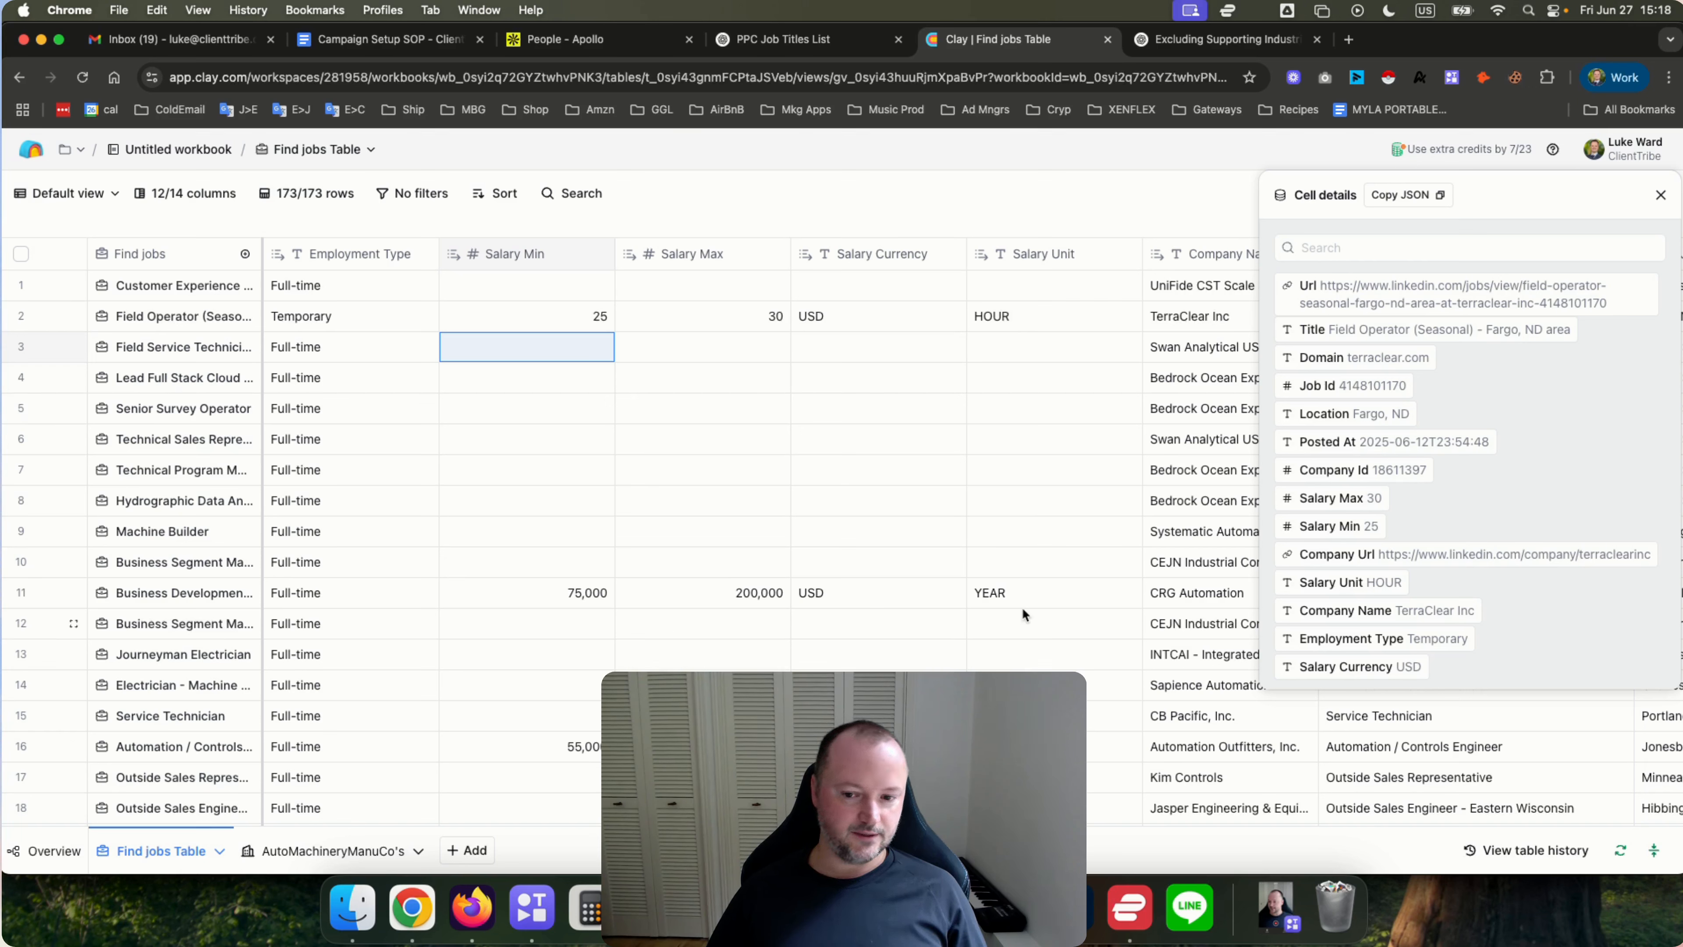
mouse_move(1435, 502)
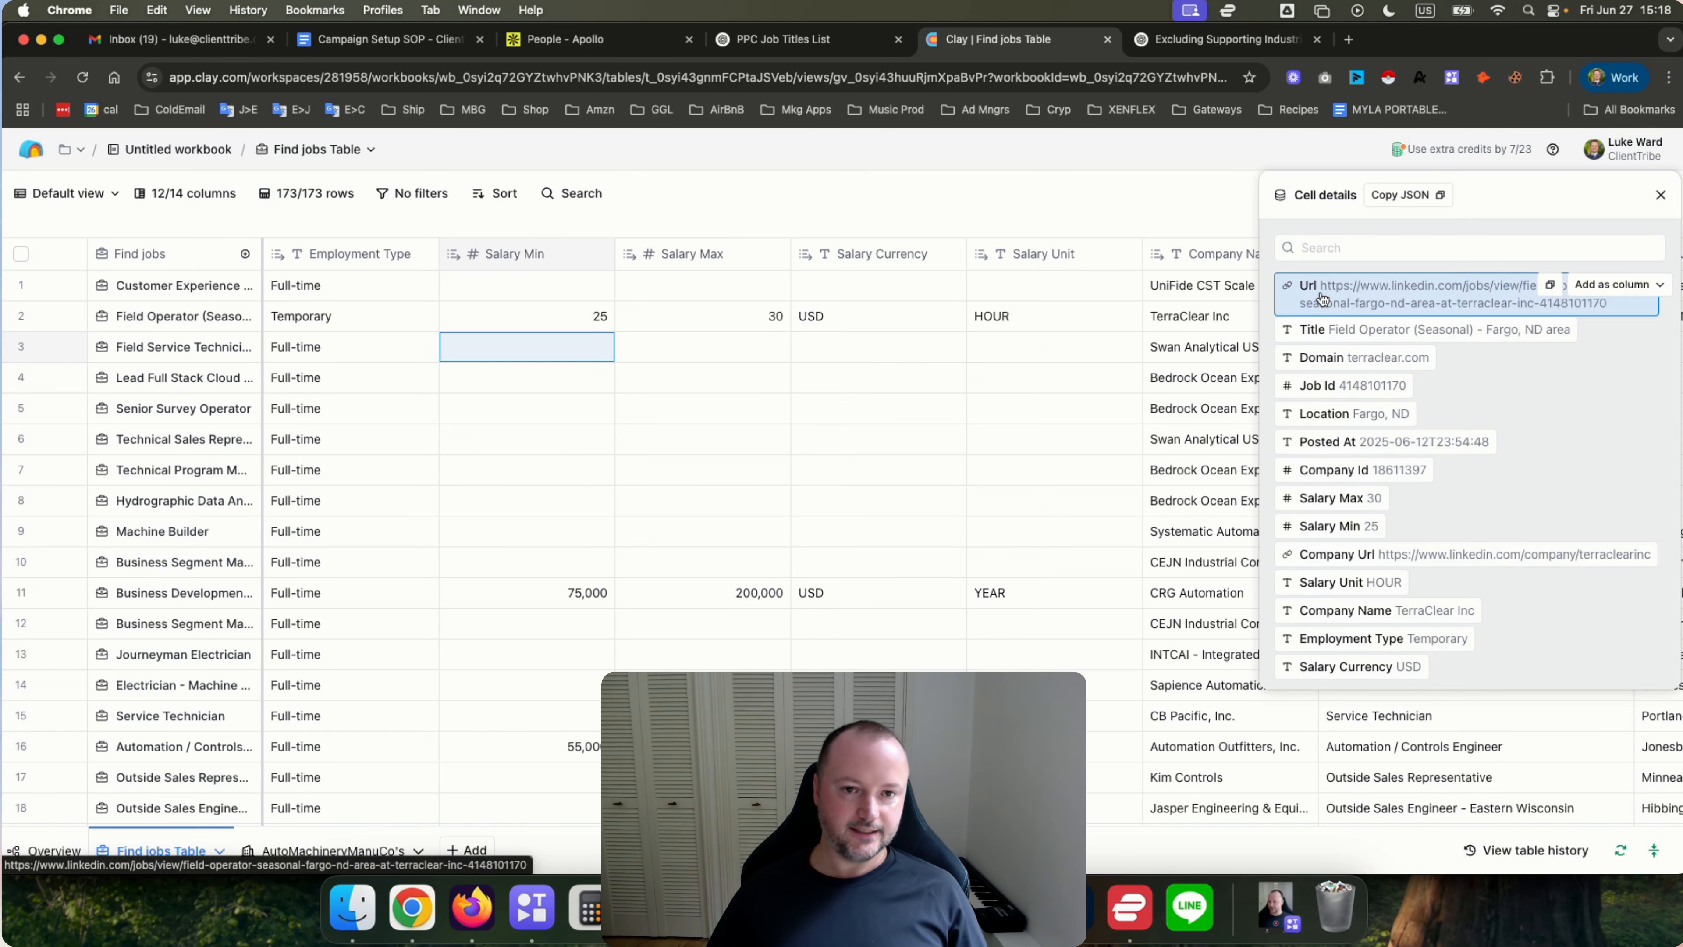
click(1659, 196)
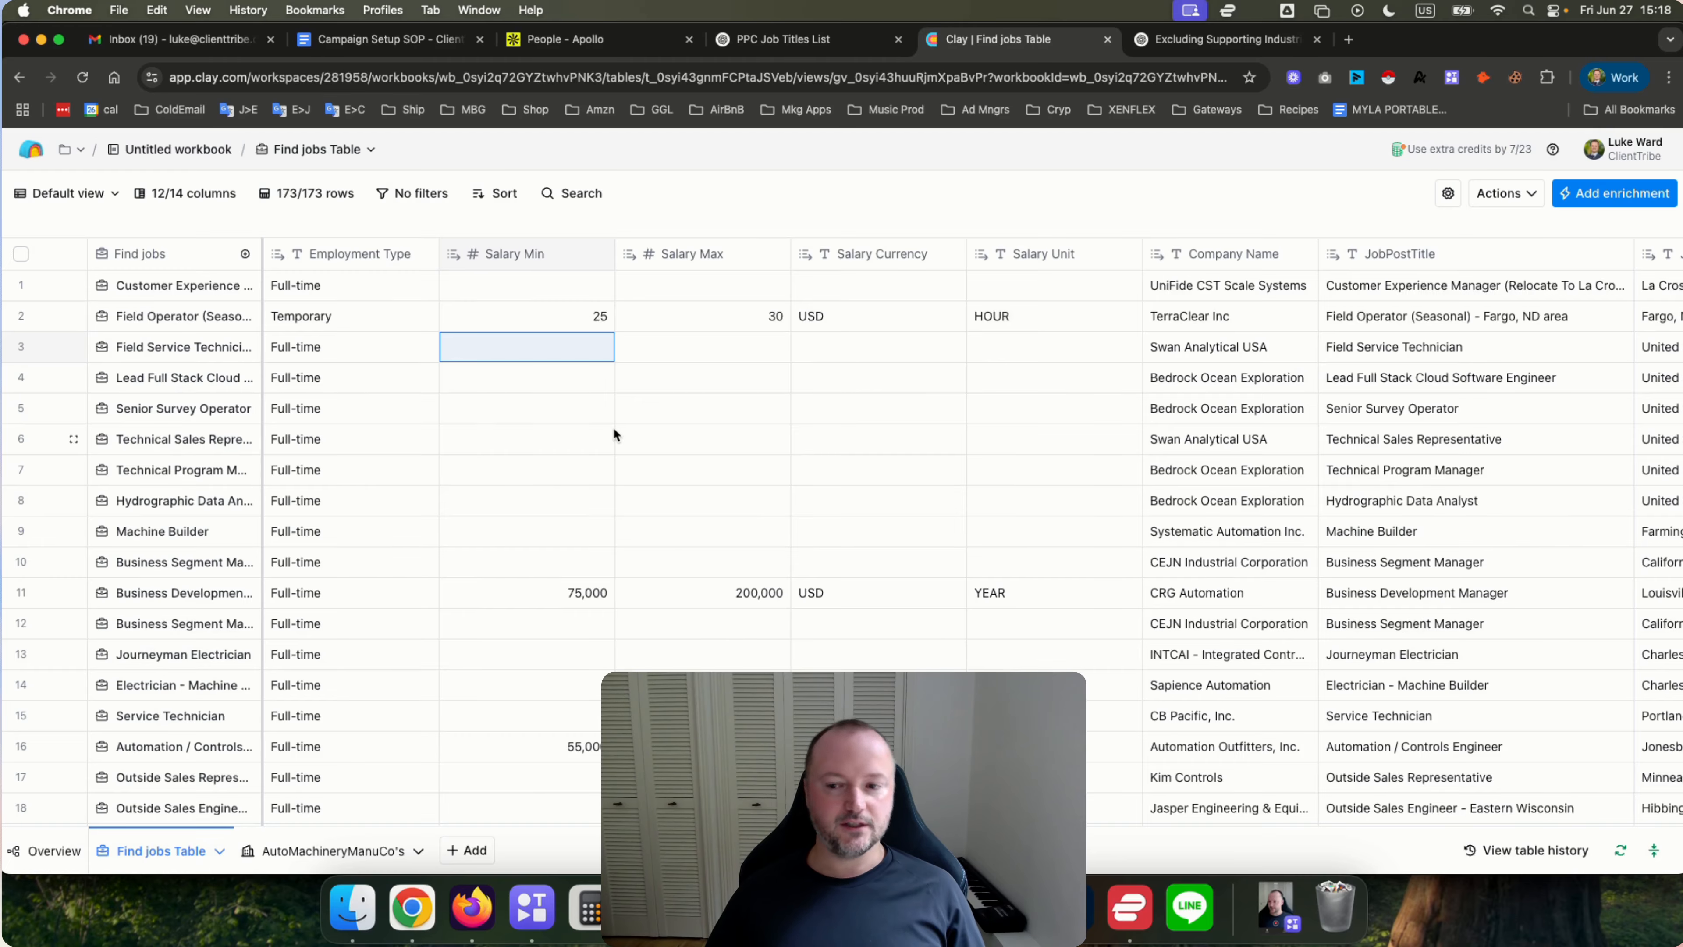
scroll(614, 430, right, 10)
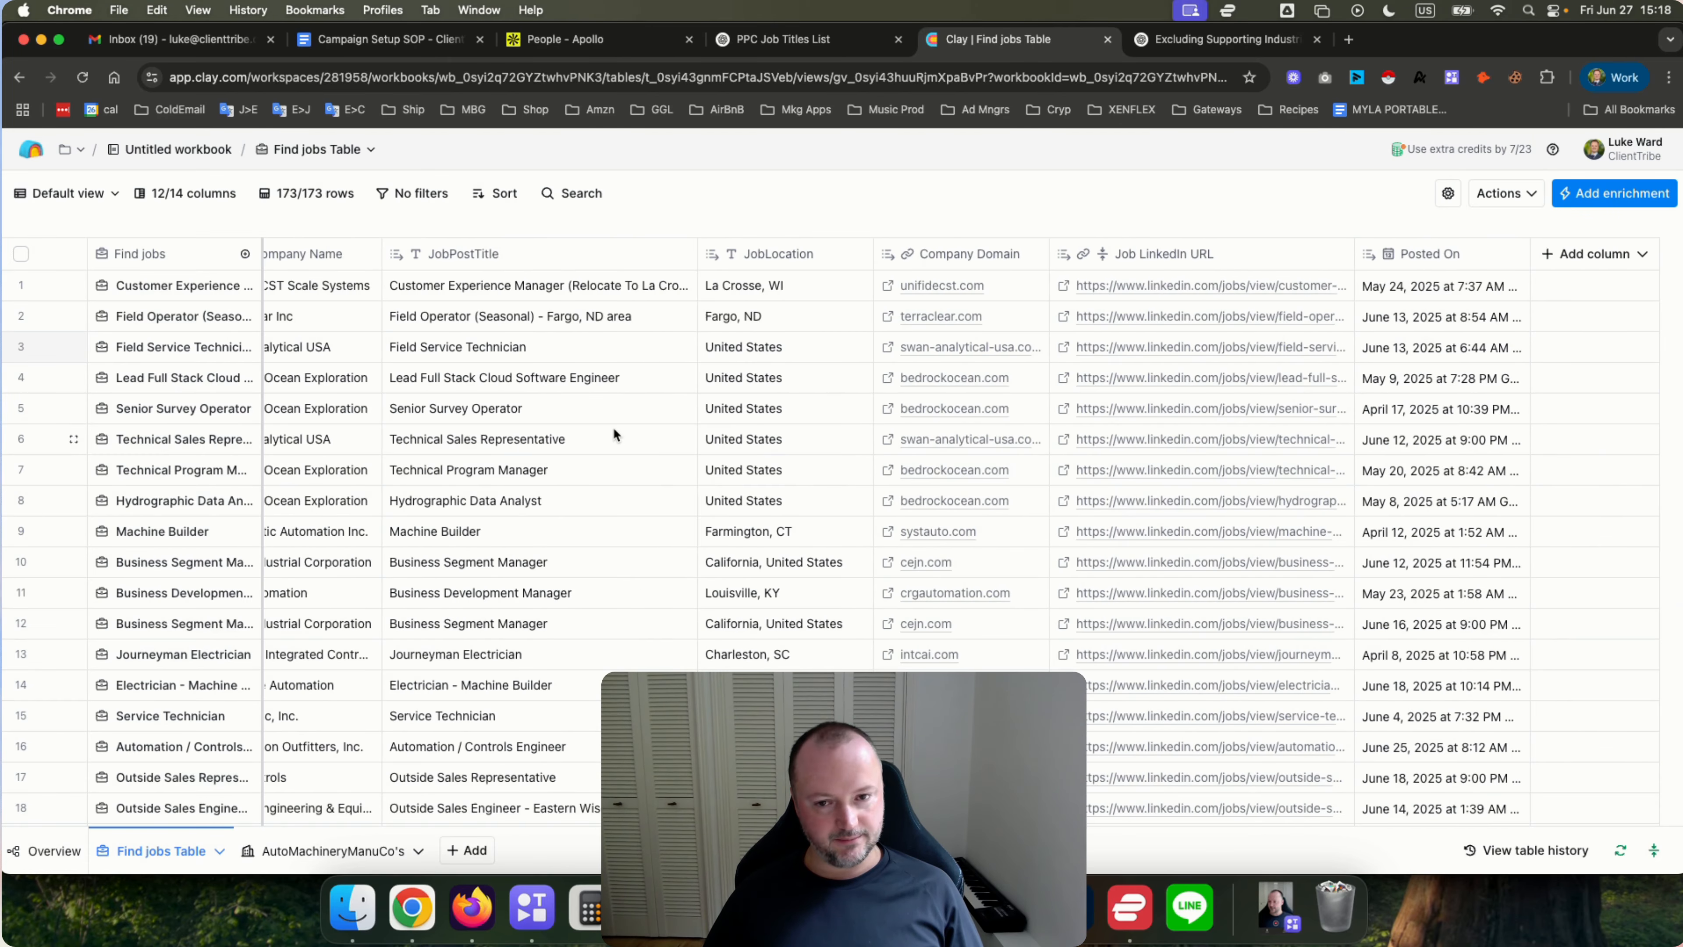
click(1531, 193)
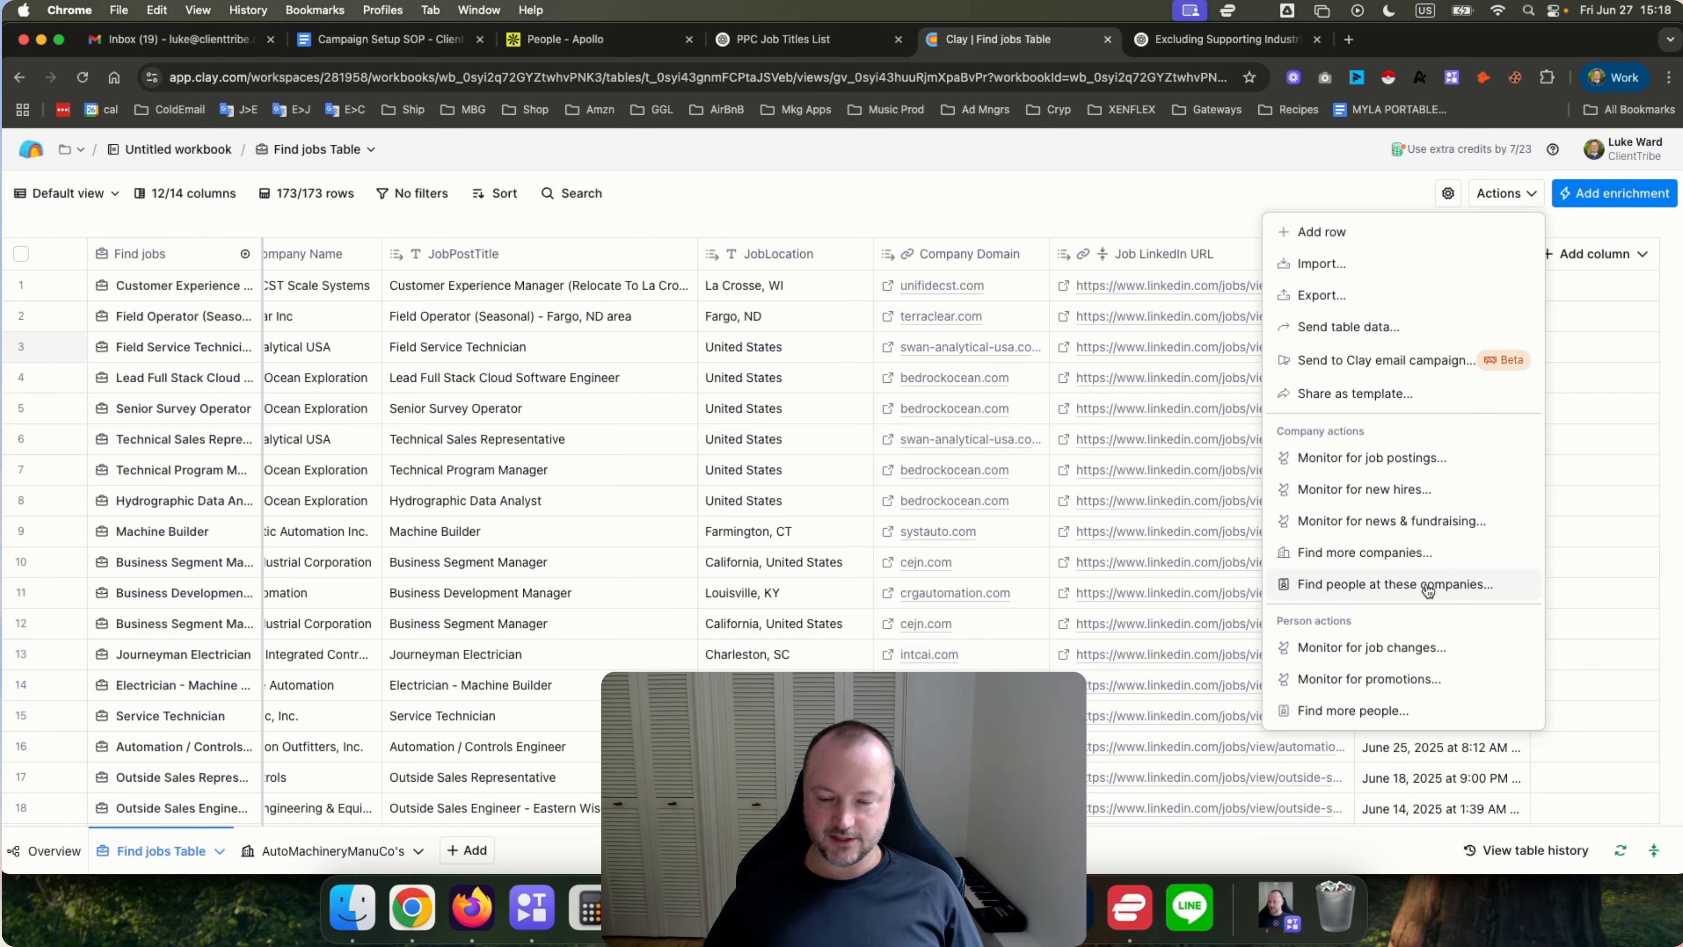
click(965, 205)
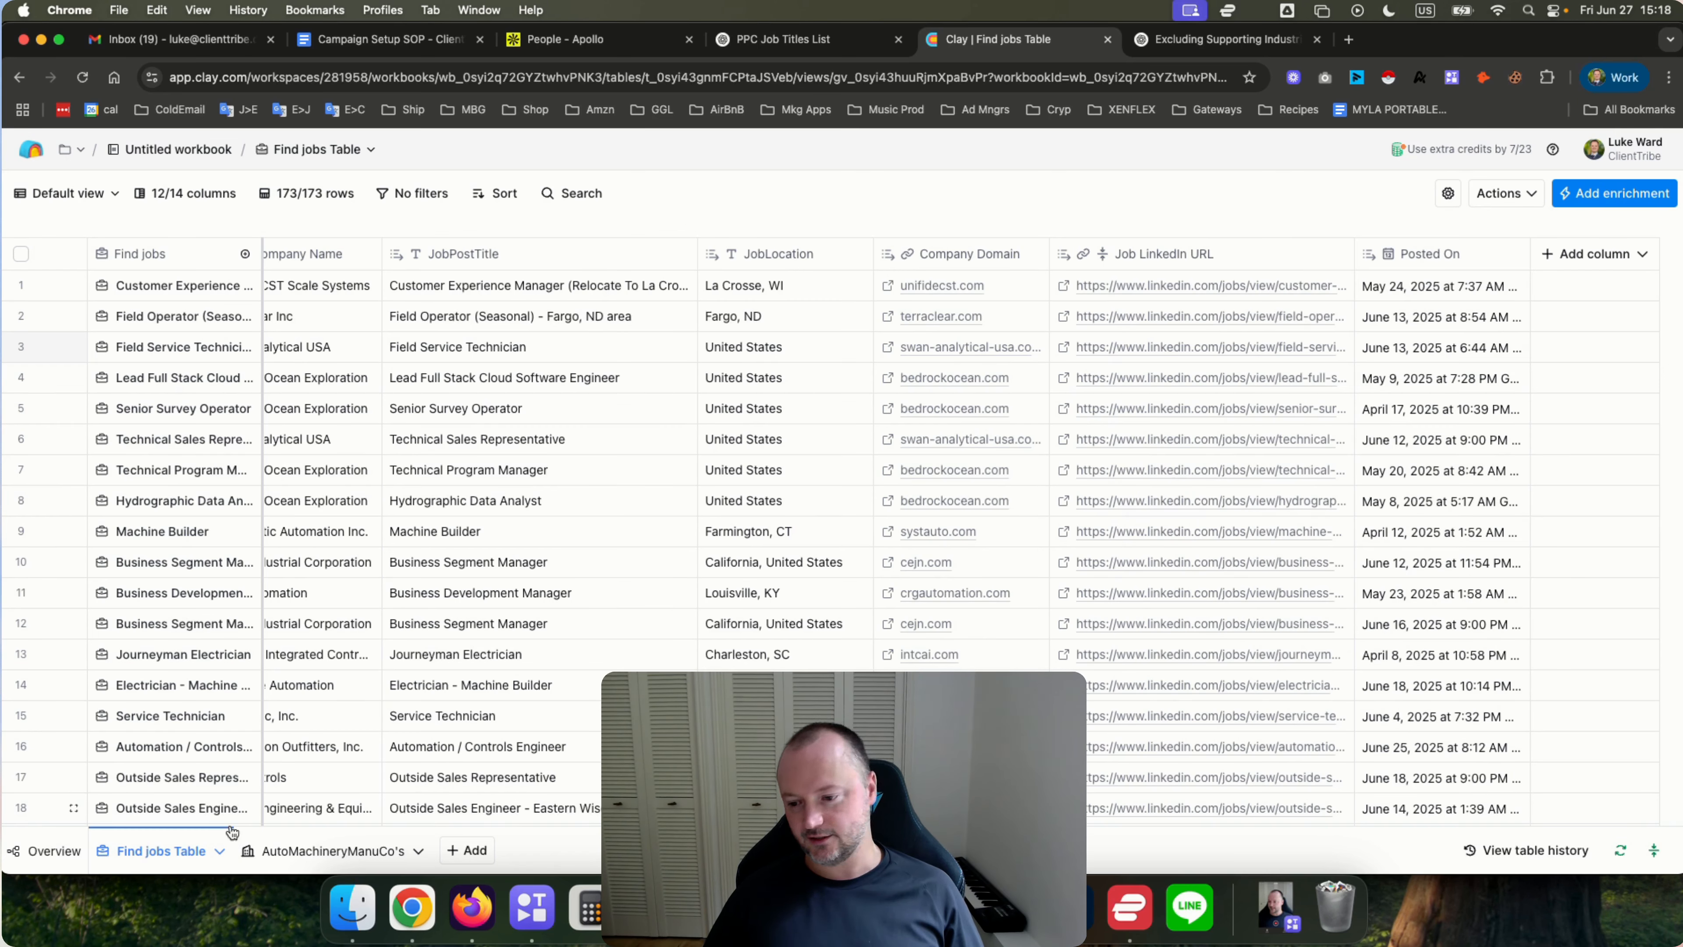
Rename the table to Jobs@USAutoMachineryManuCo's.
click(219, 851)
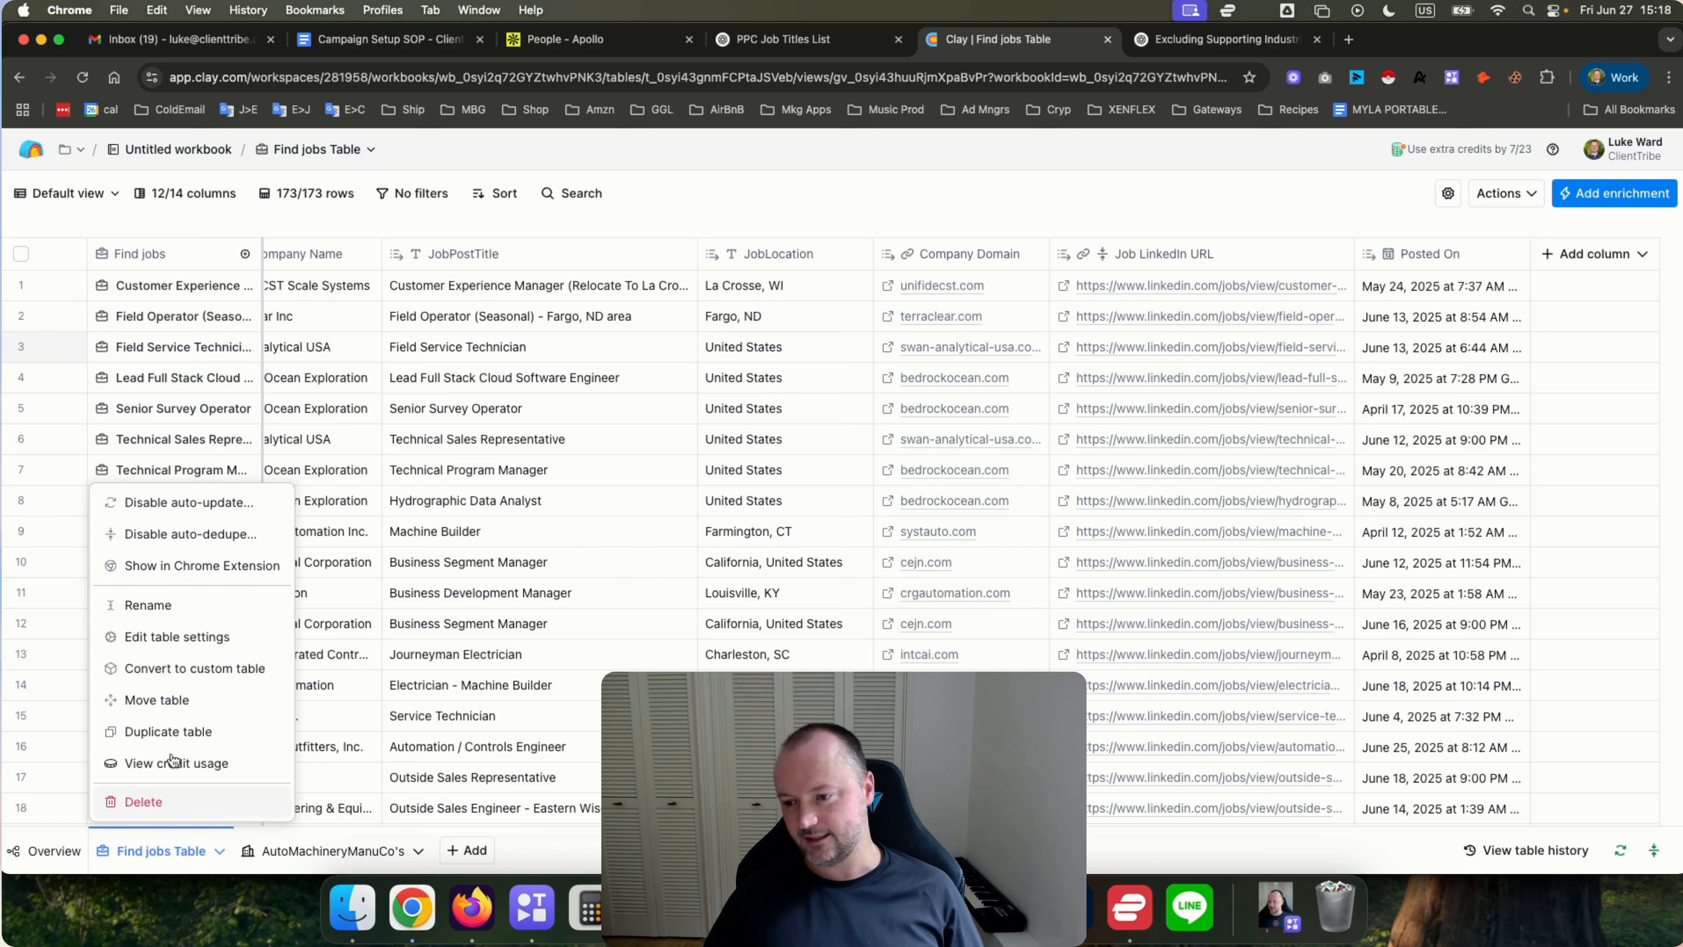
click(163, 606)
text(Jo)
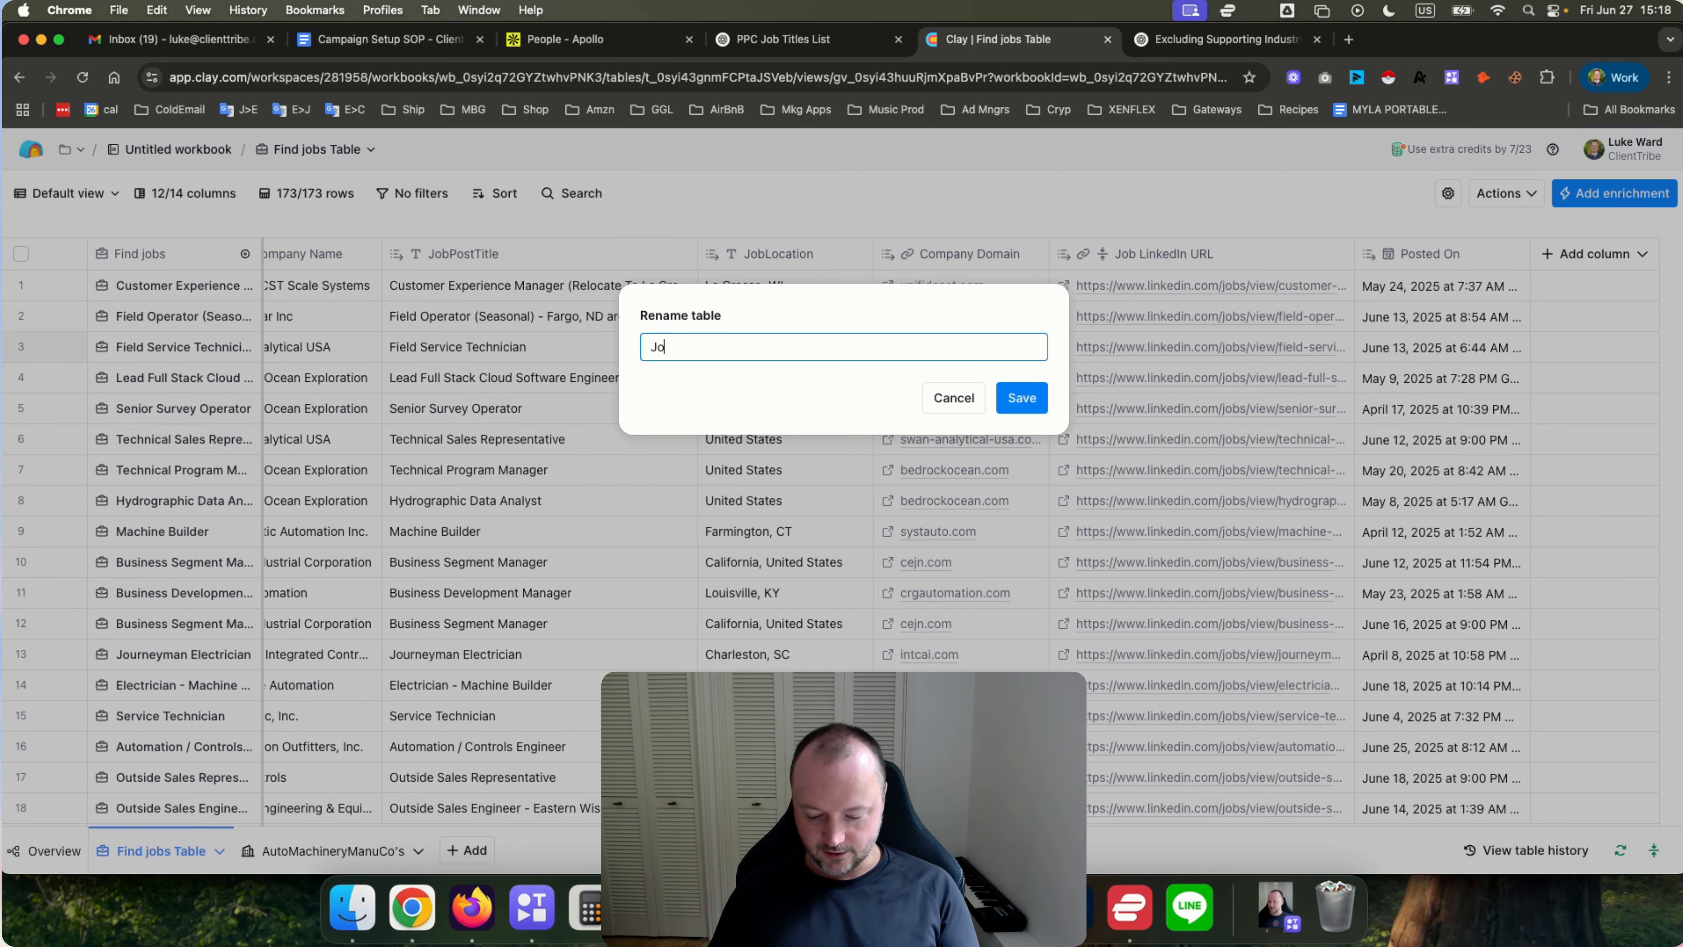
text(bs@)
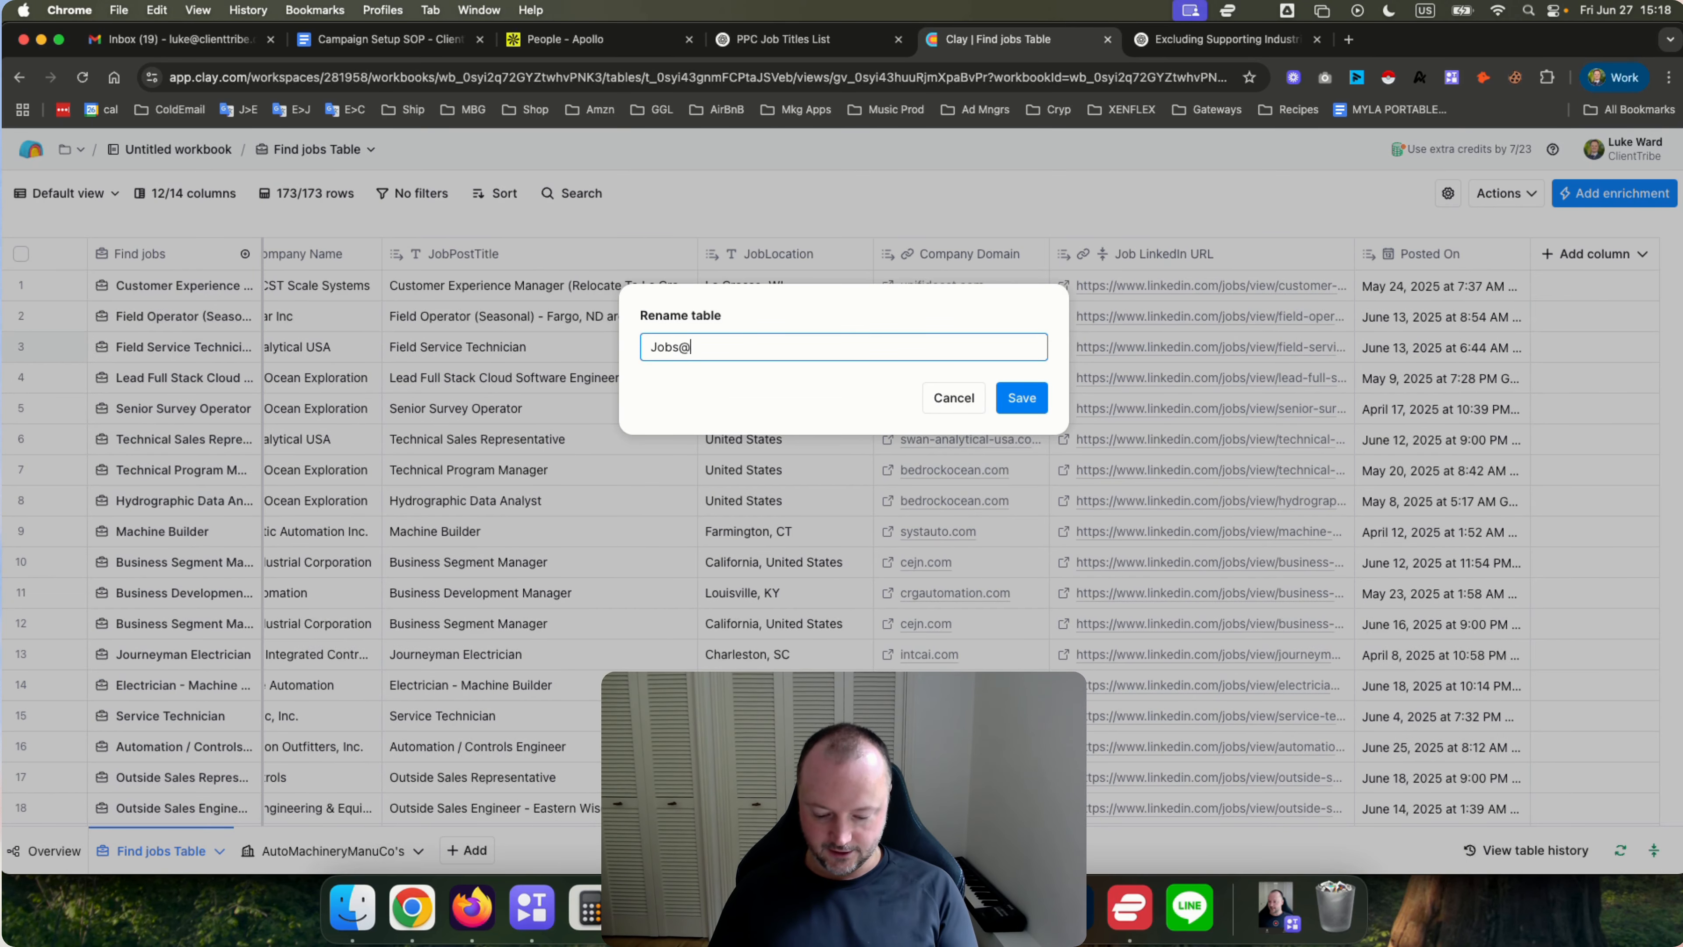
text(USAuto)
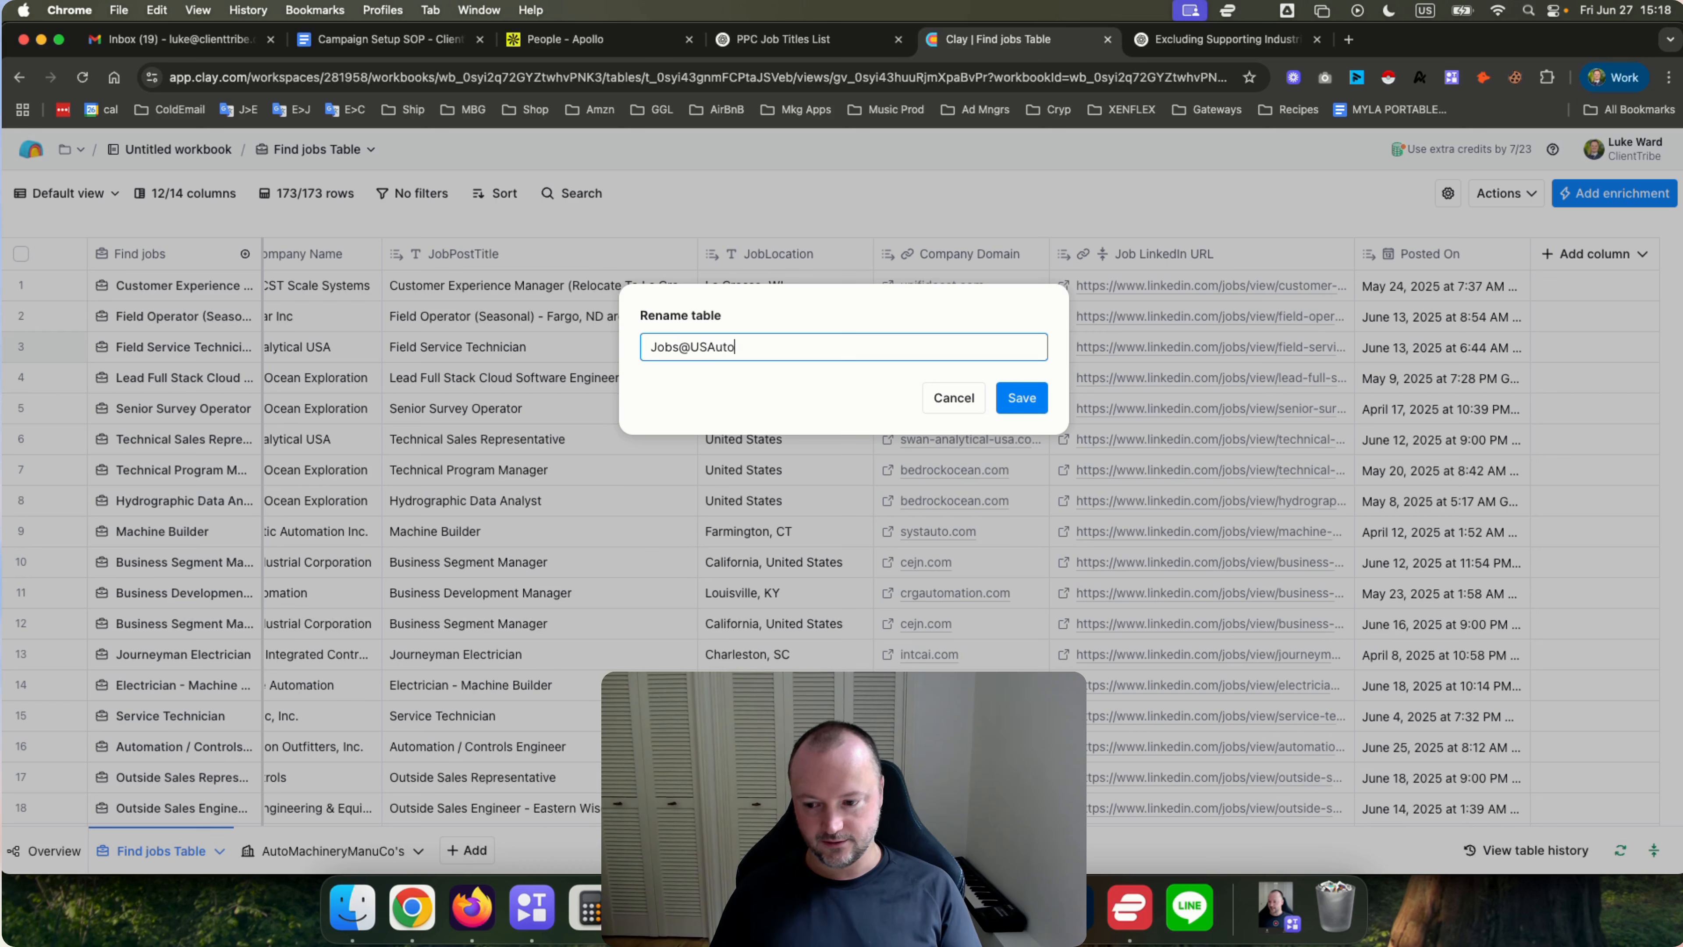
text(Machinery)
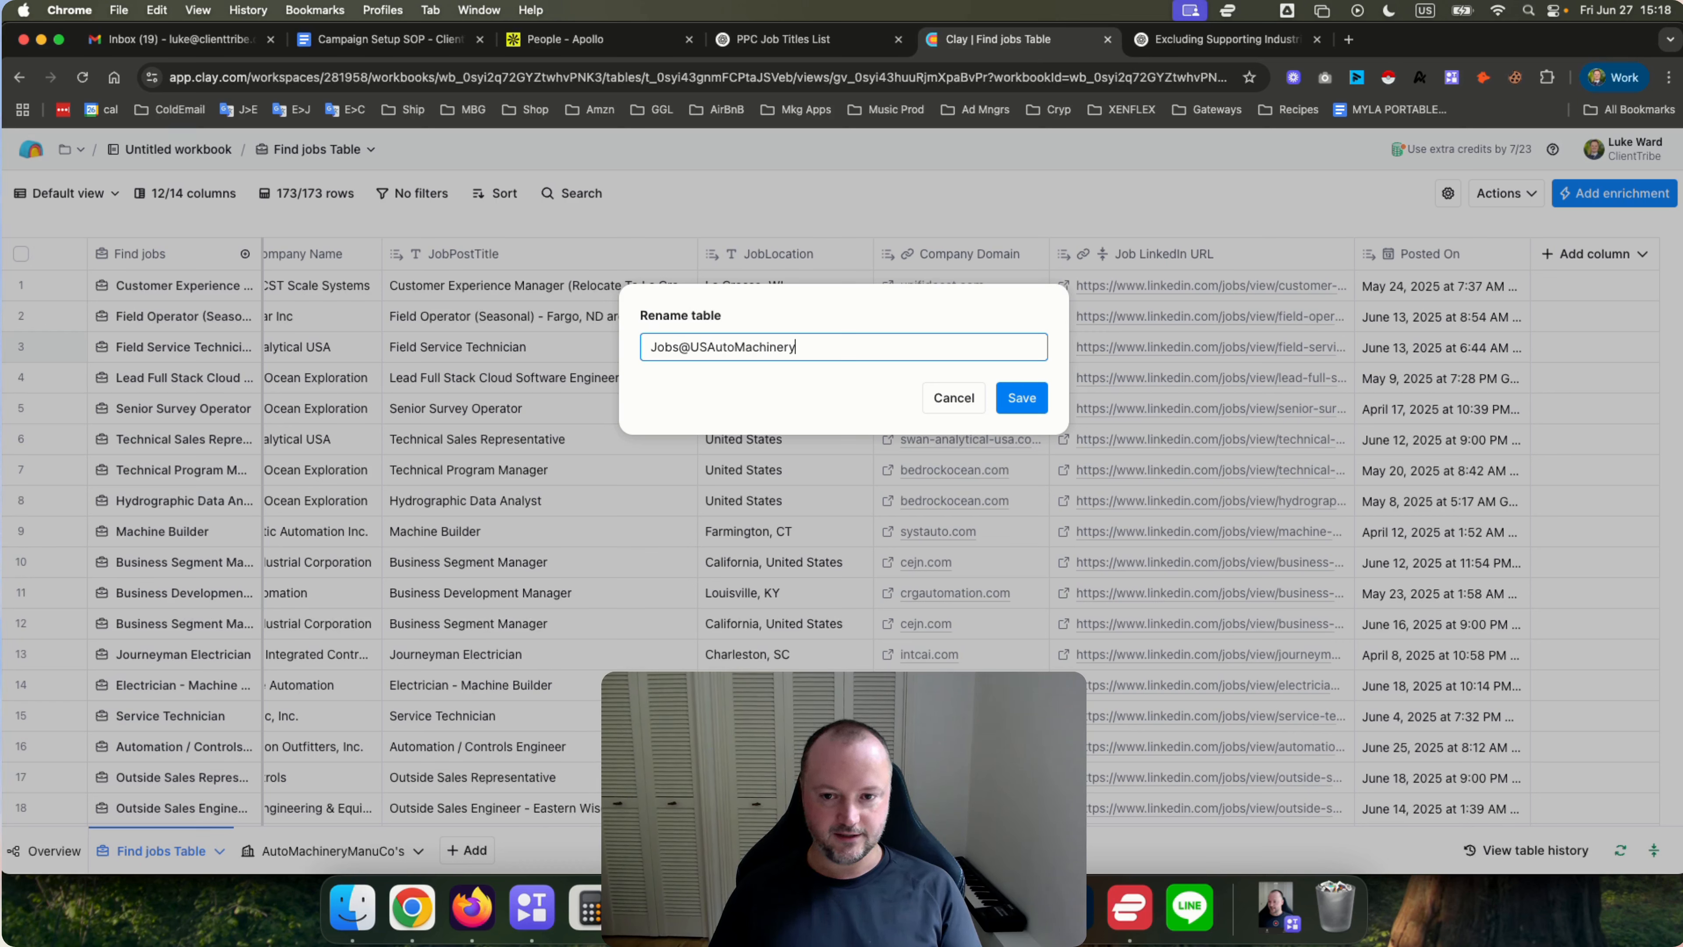
text(ManuCo's)
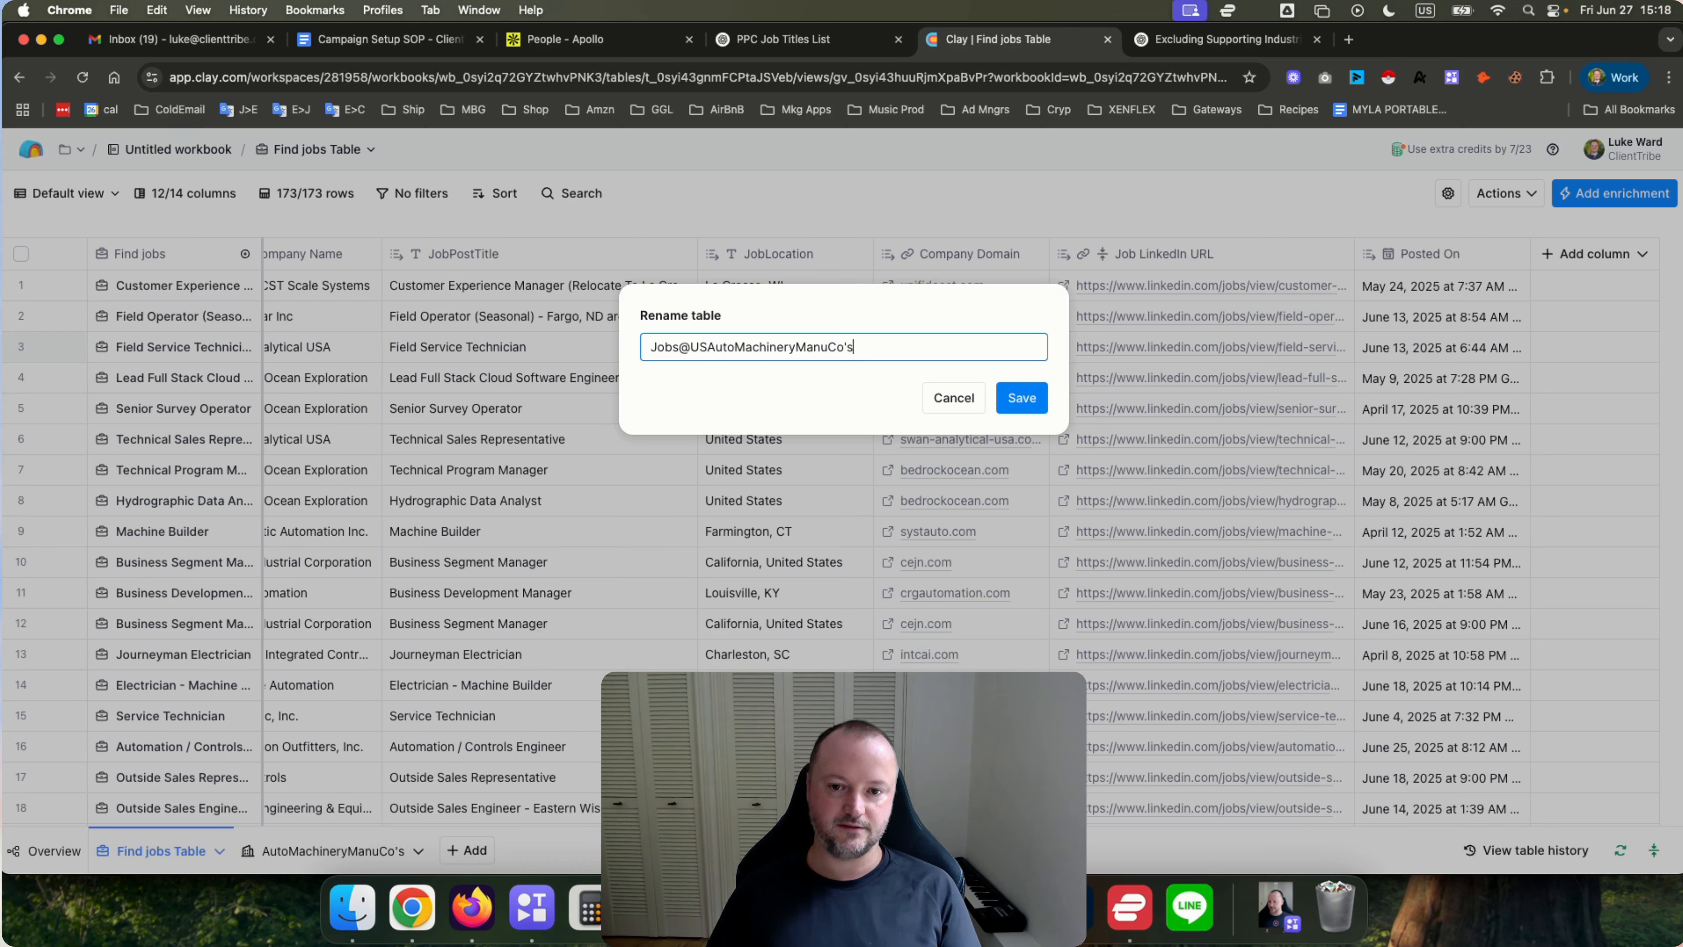
click(1021, 397)
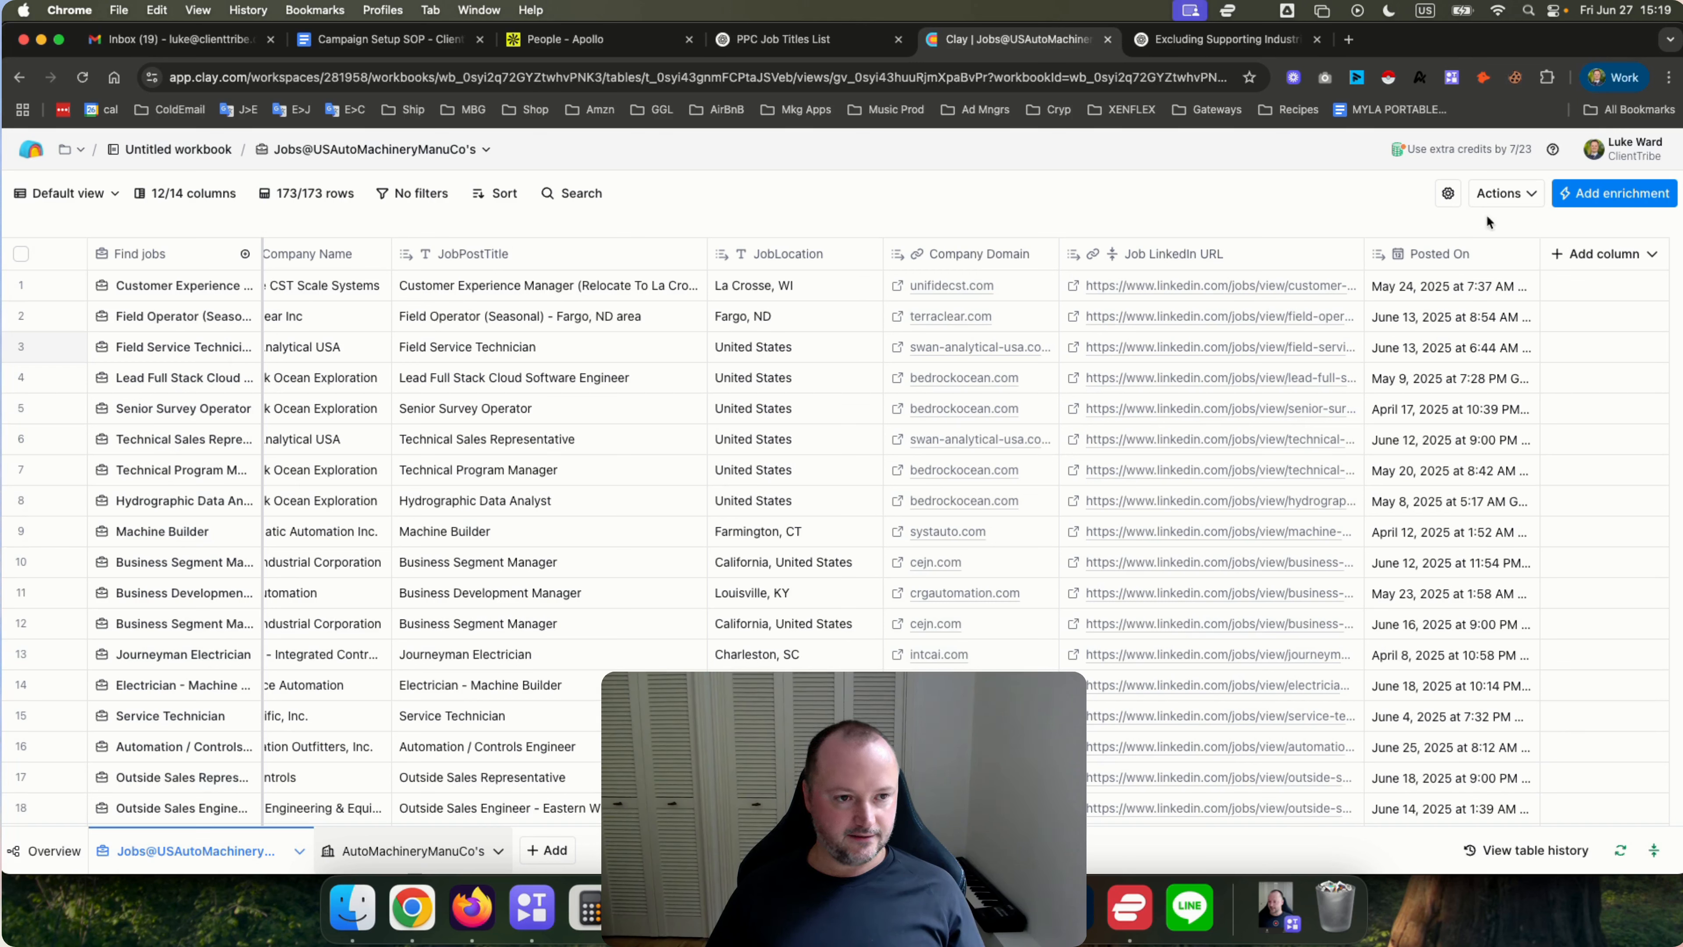
Start a Find People search at the companies in this table.
click(1504, 193)
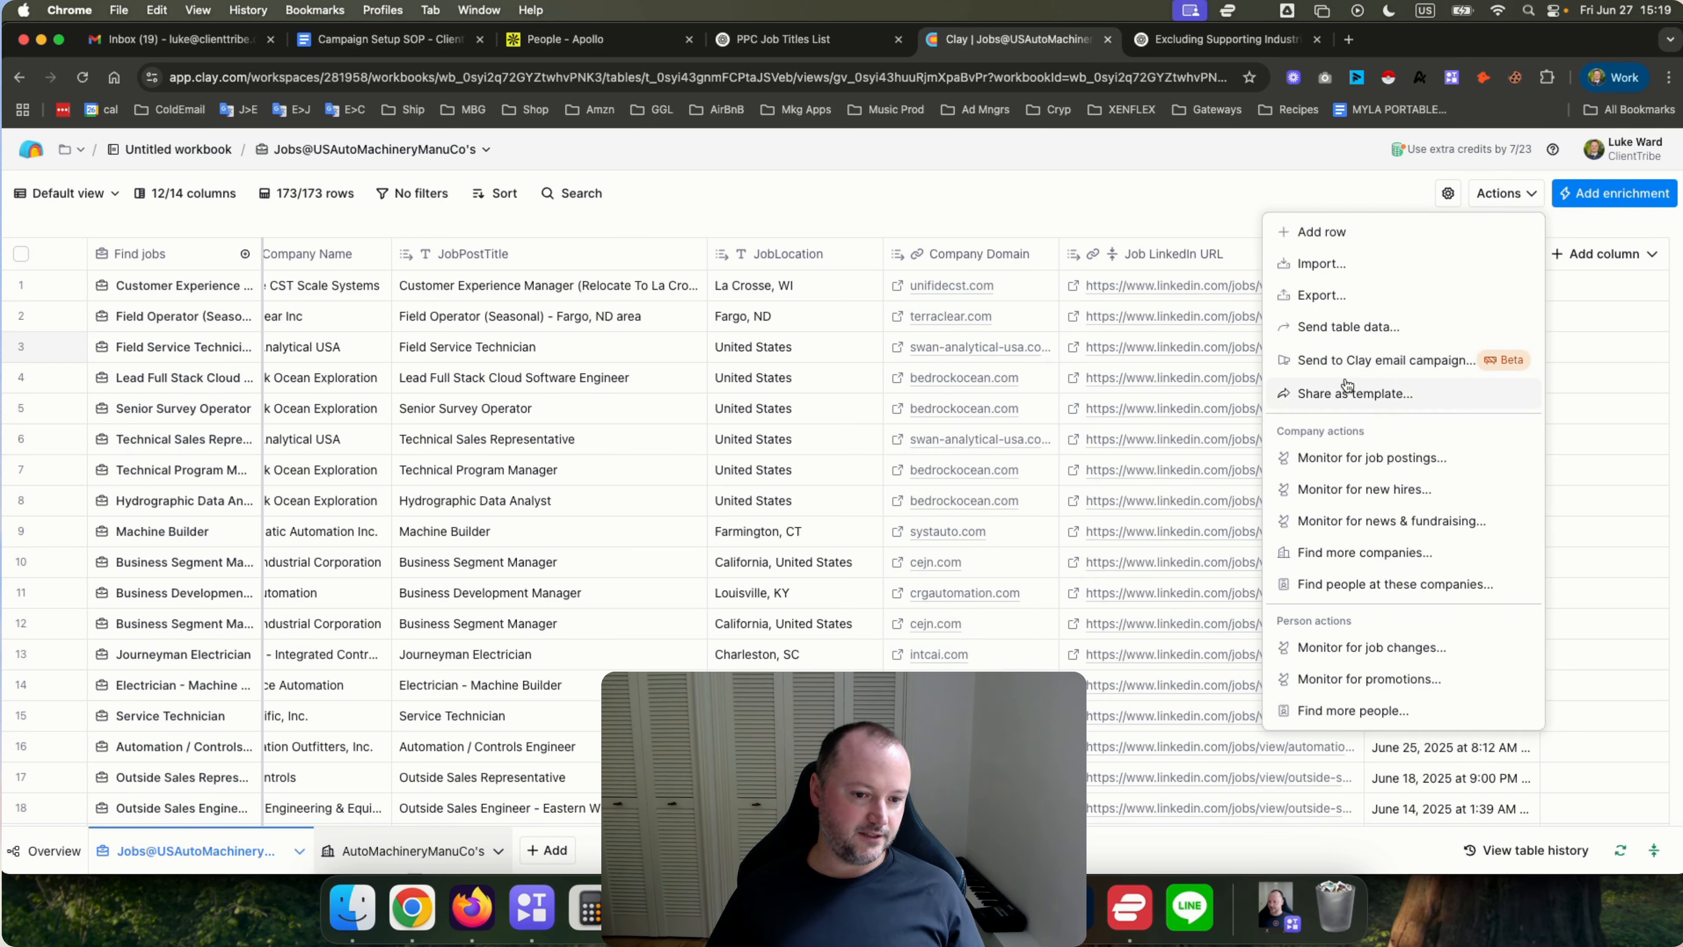
click(1354, 584)
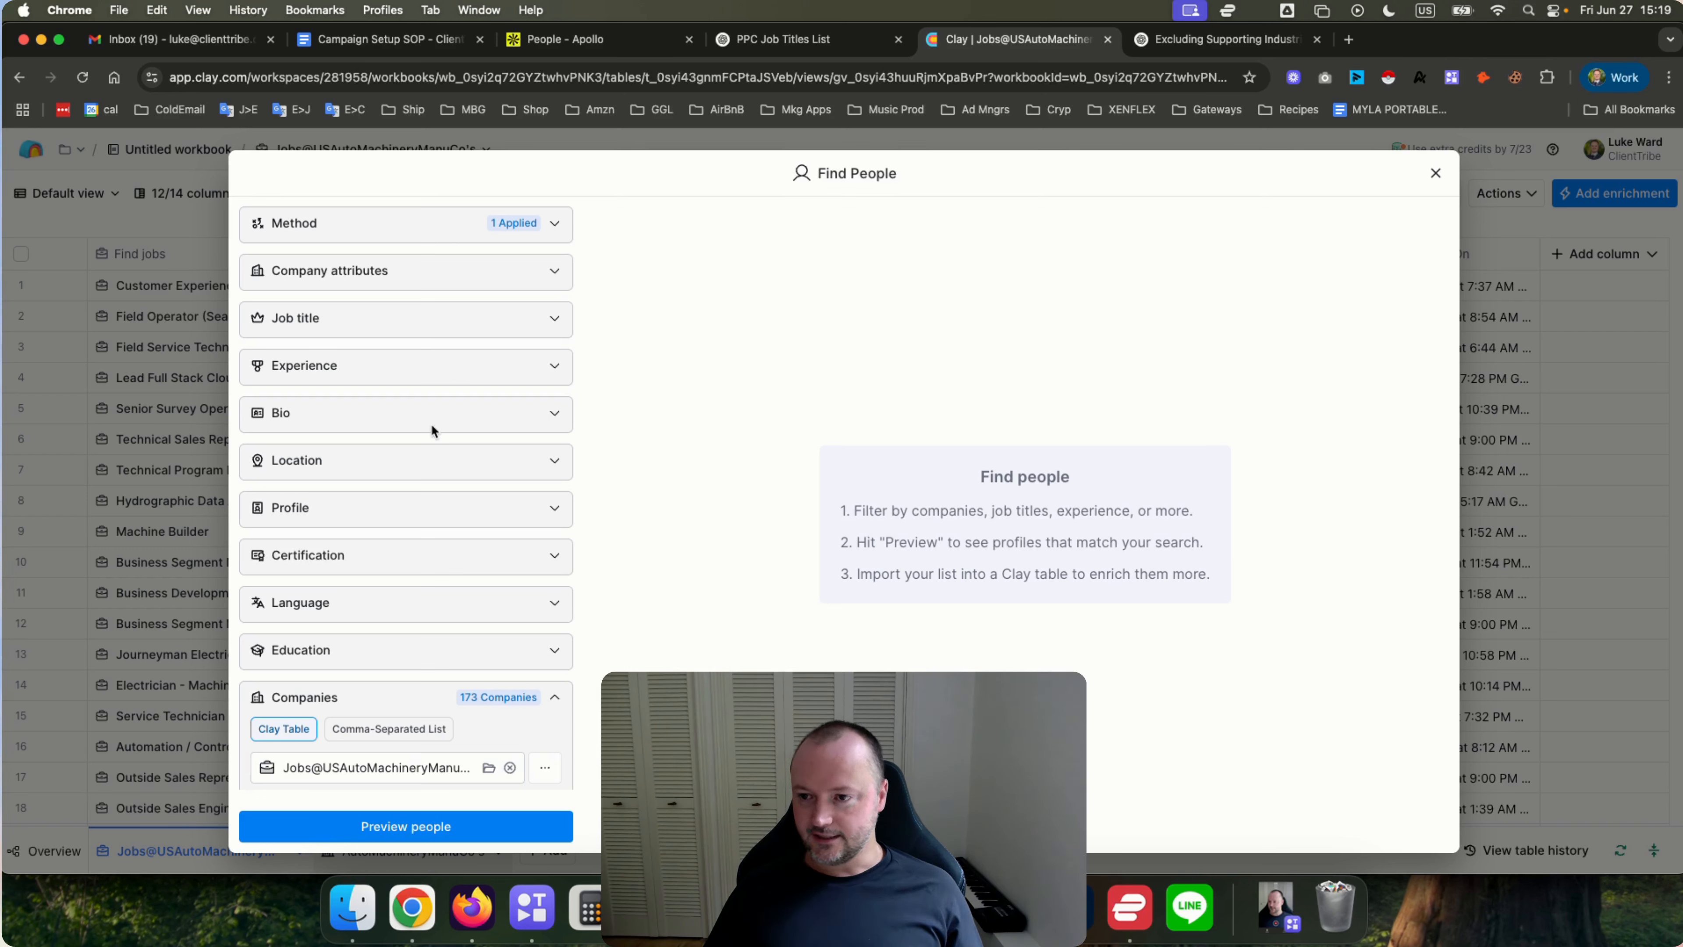
Review the Companies filter's source table, column and view options in the Find People panel.
scroll(431, 424, down, 3)
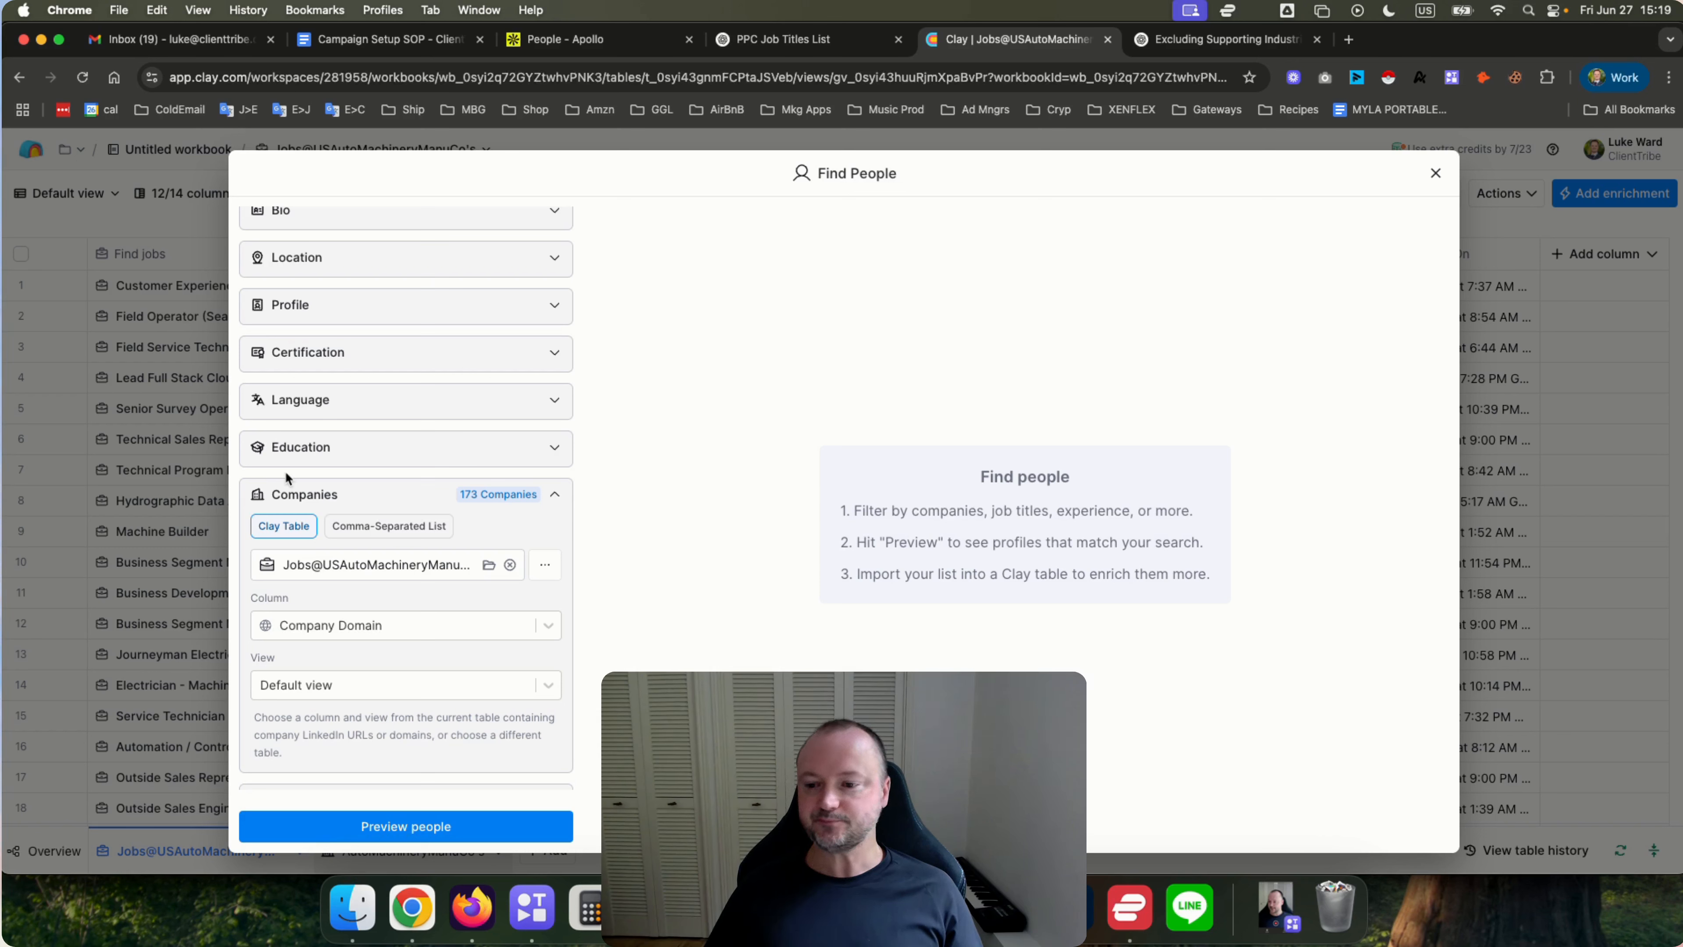
scroll(384, 705, down, 2)
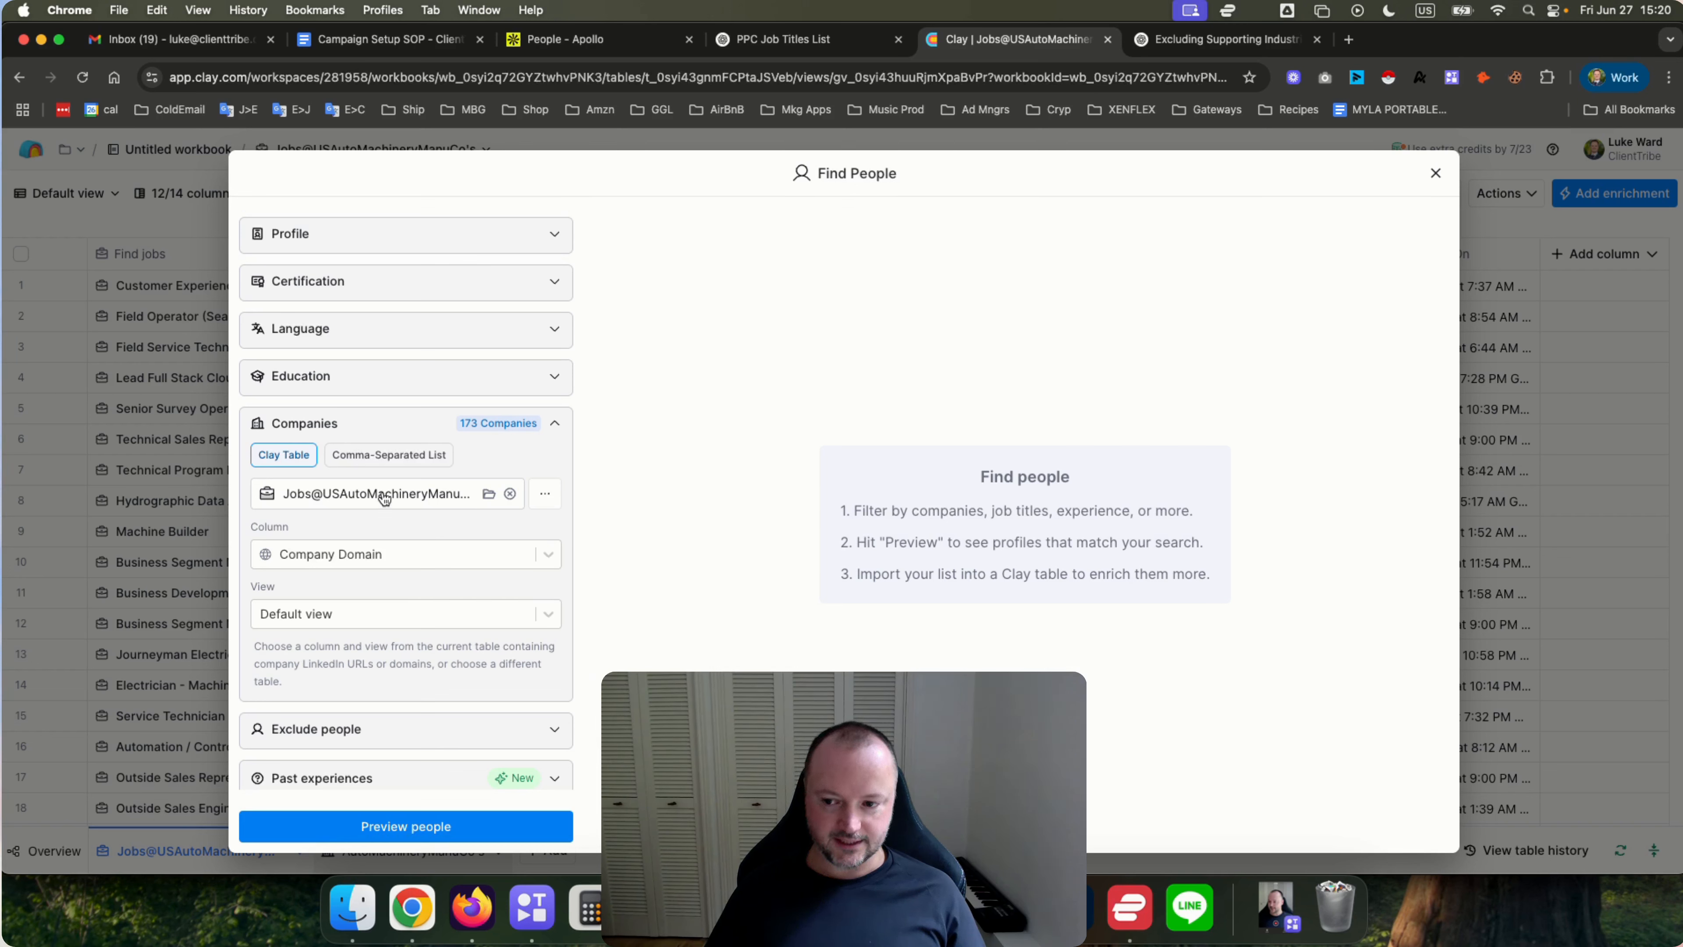
click(425, 556)
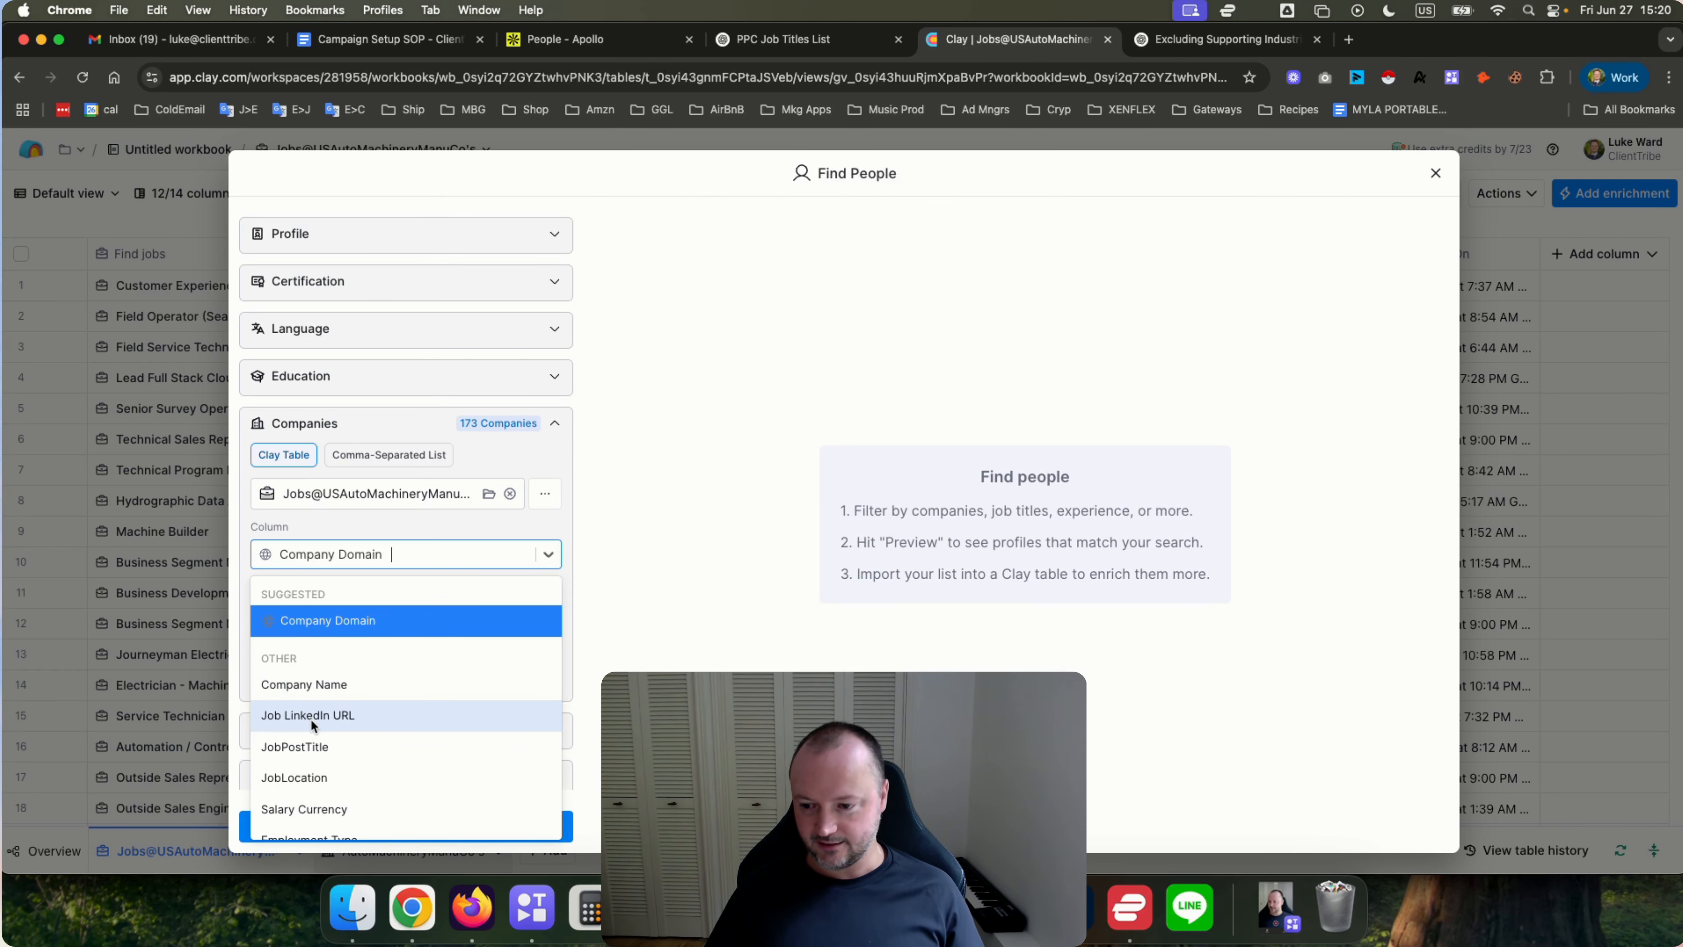
scroll(310, 717, down, 1)
scroll(311, 717, down, 1)
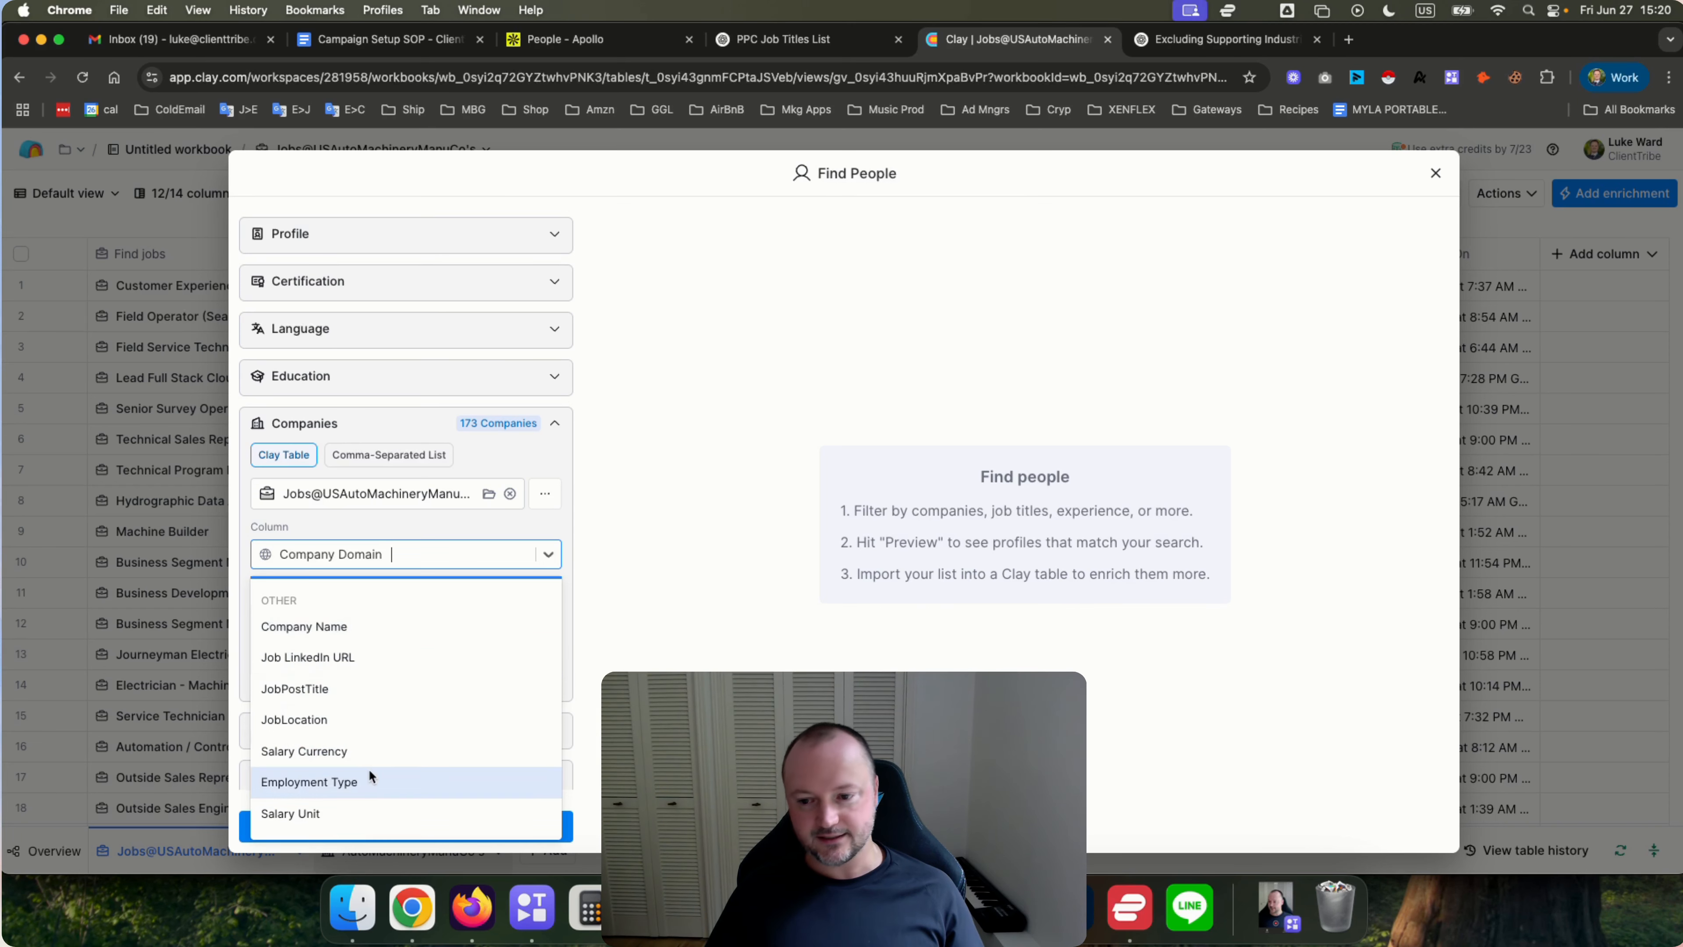
click(656, 634)
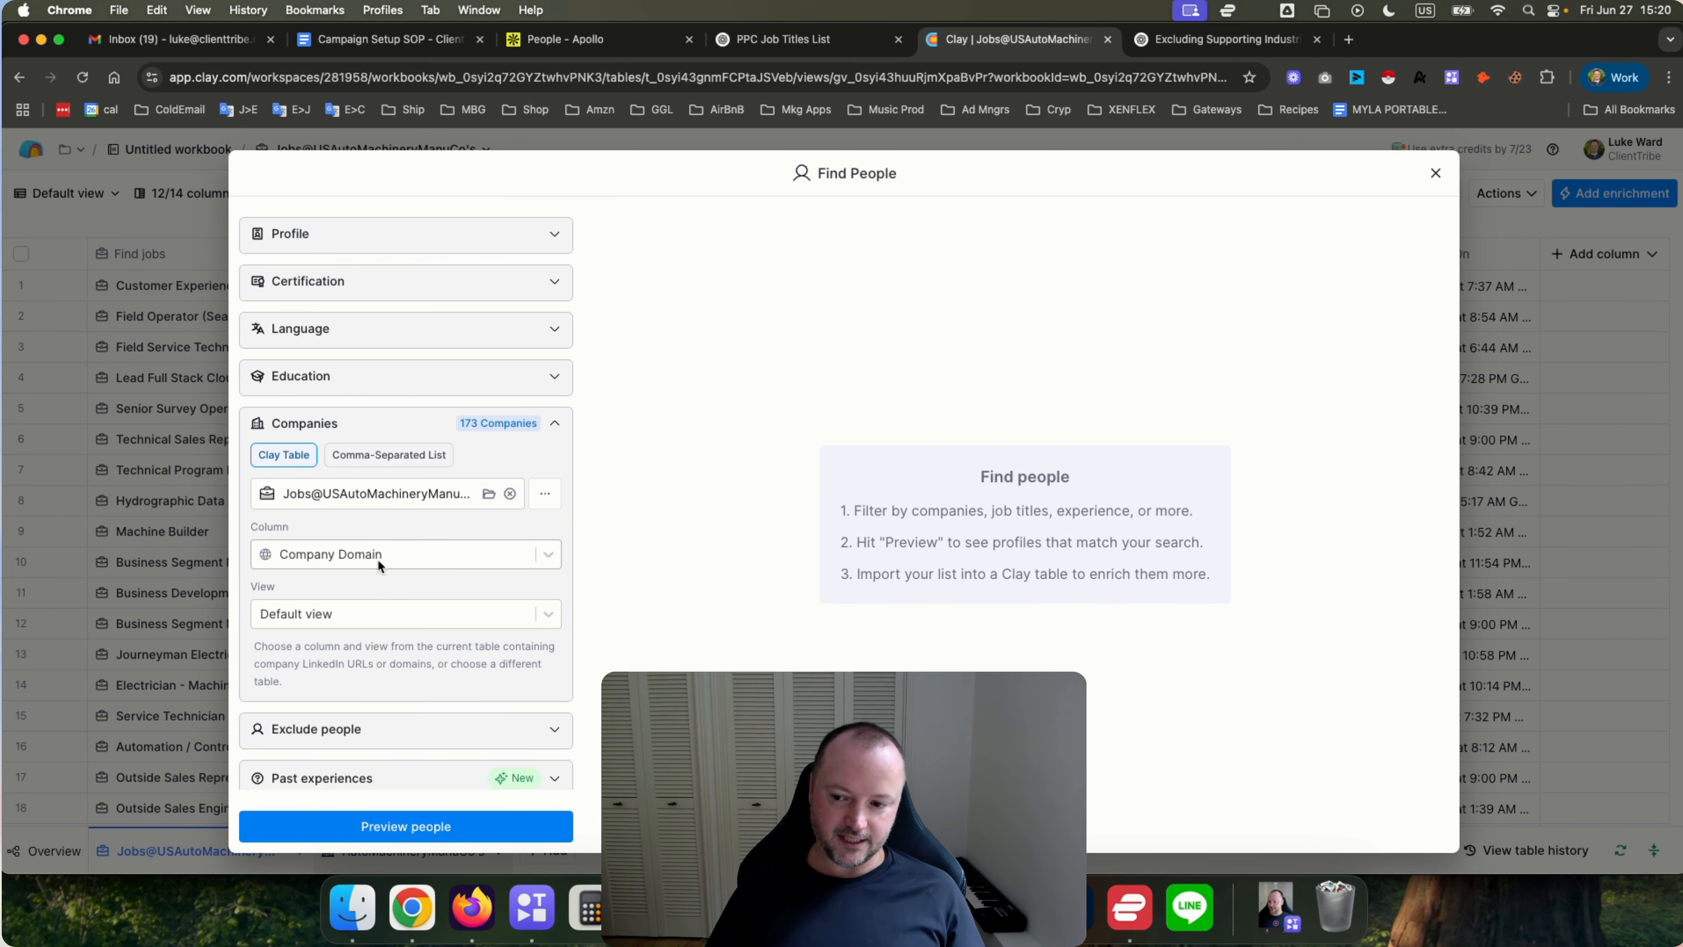
click(405, 553)
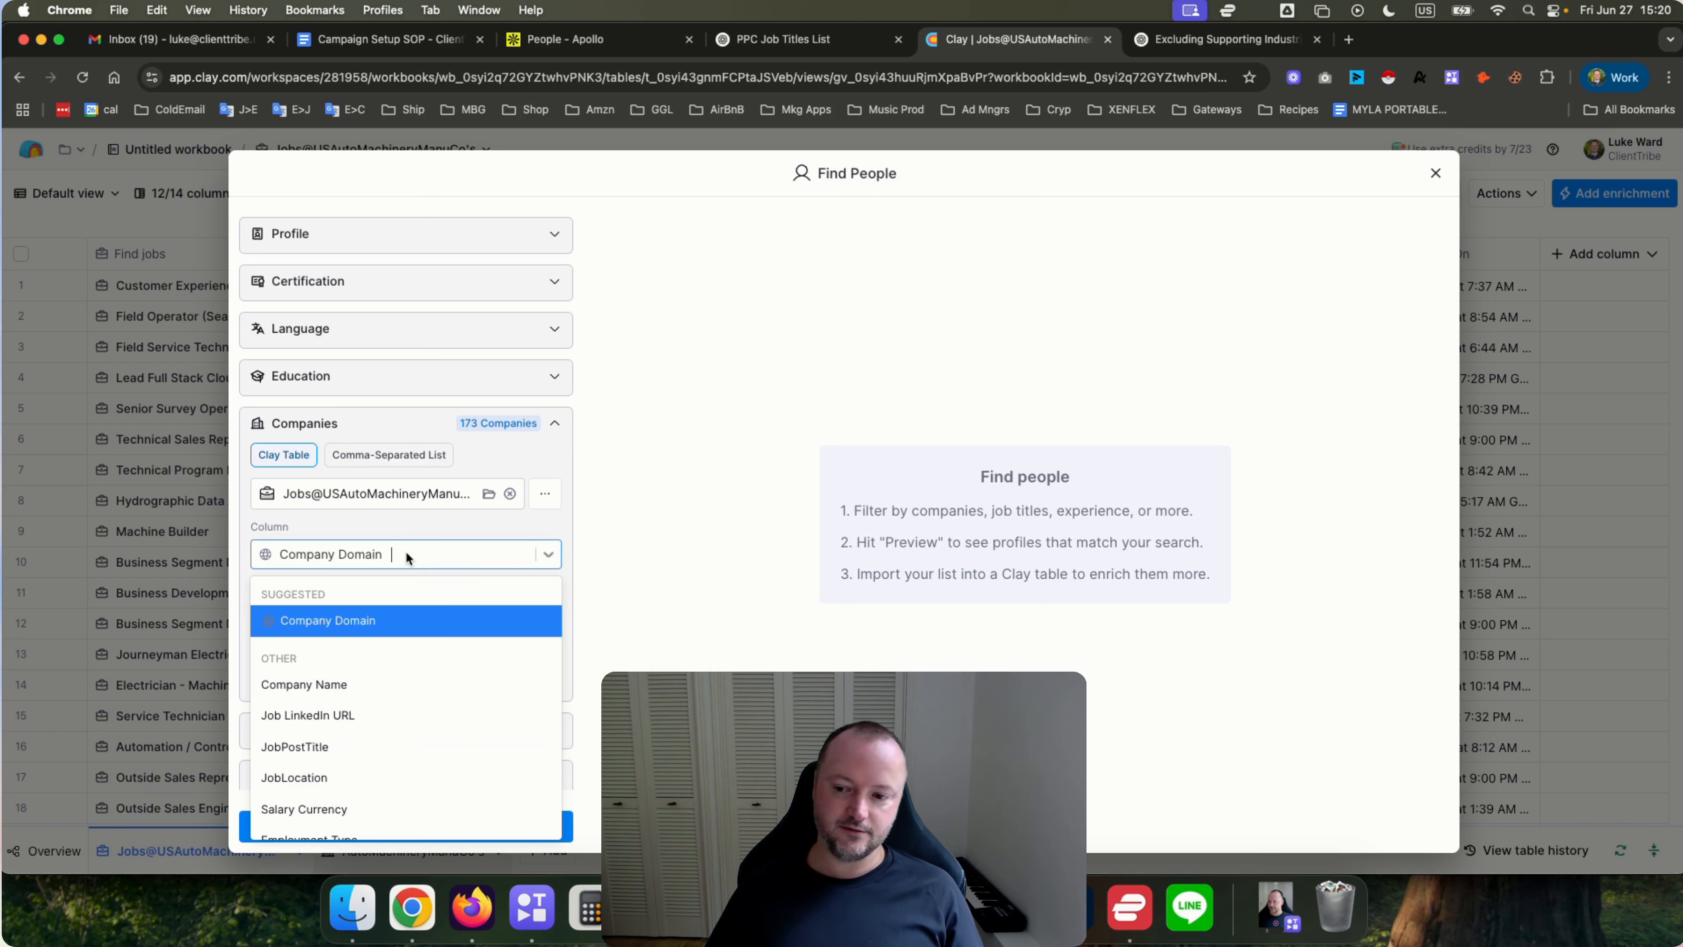
scroll(395, 704, down, 1)
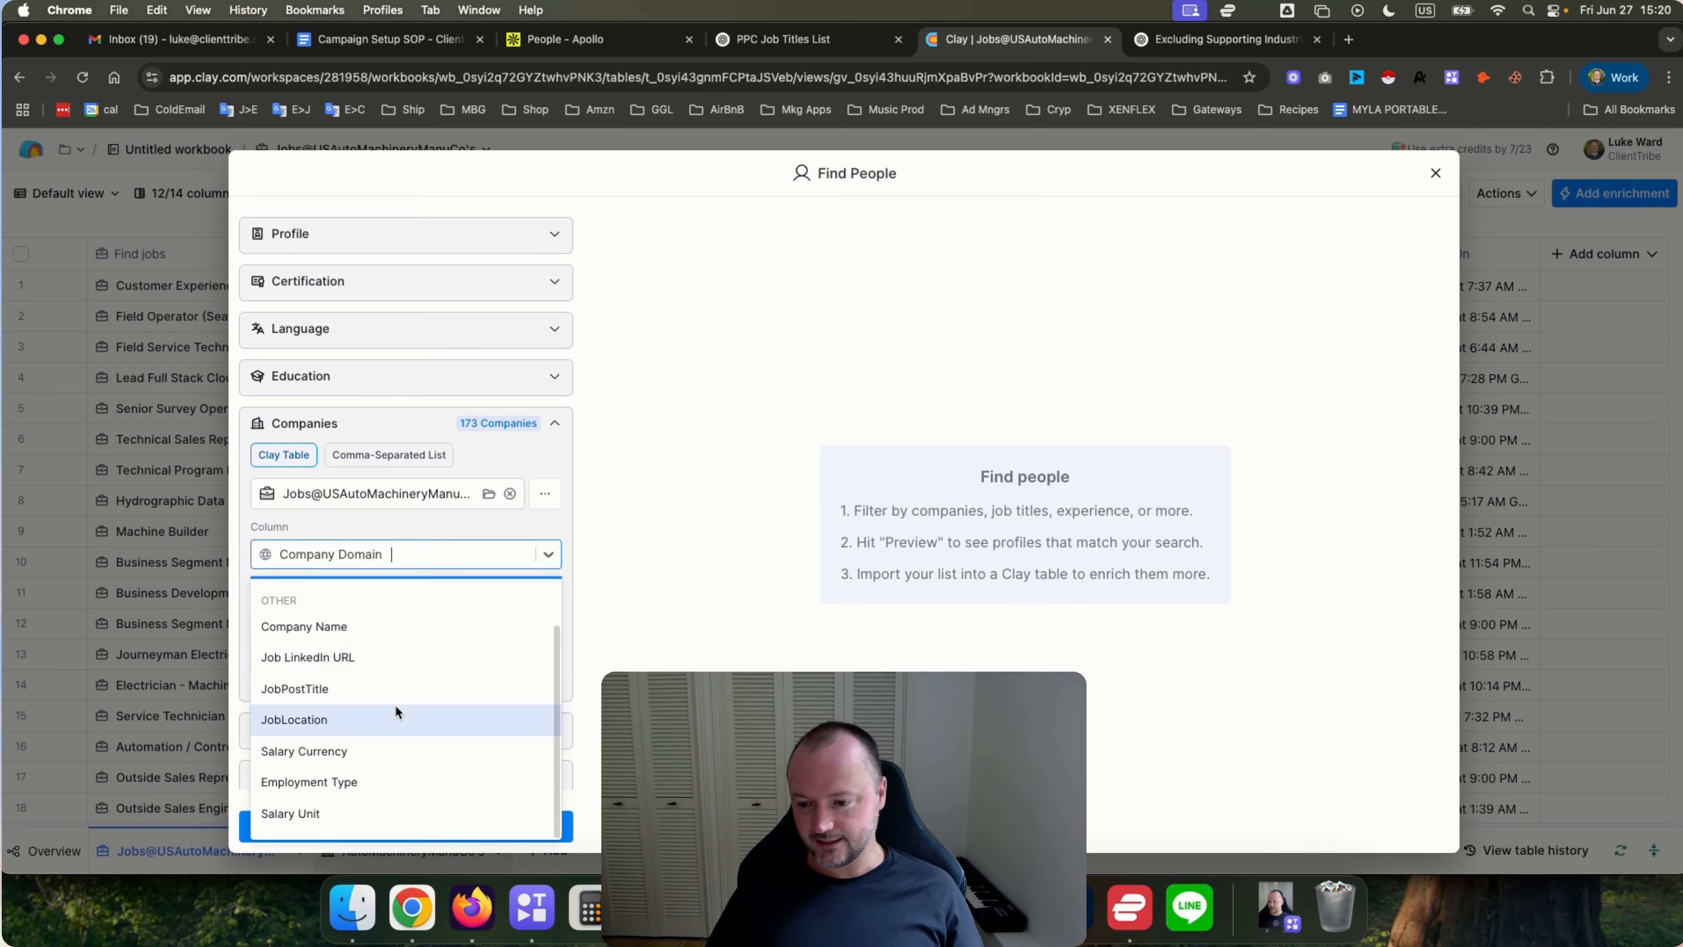
click(632, 586)
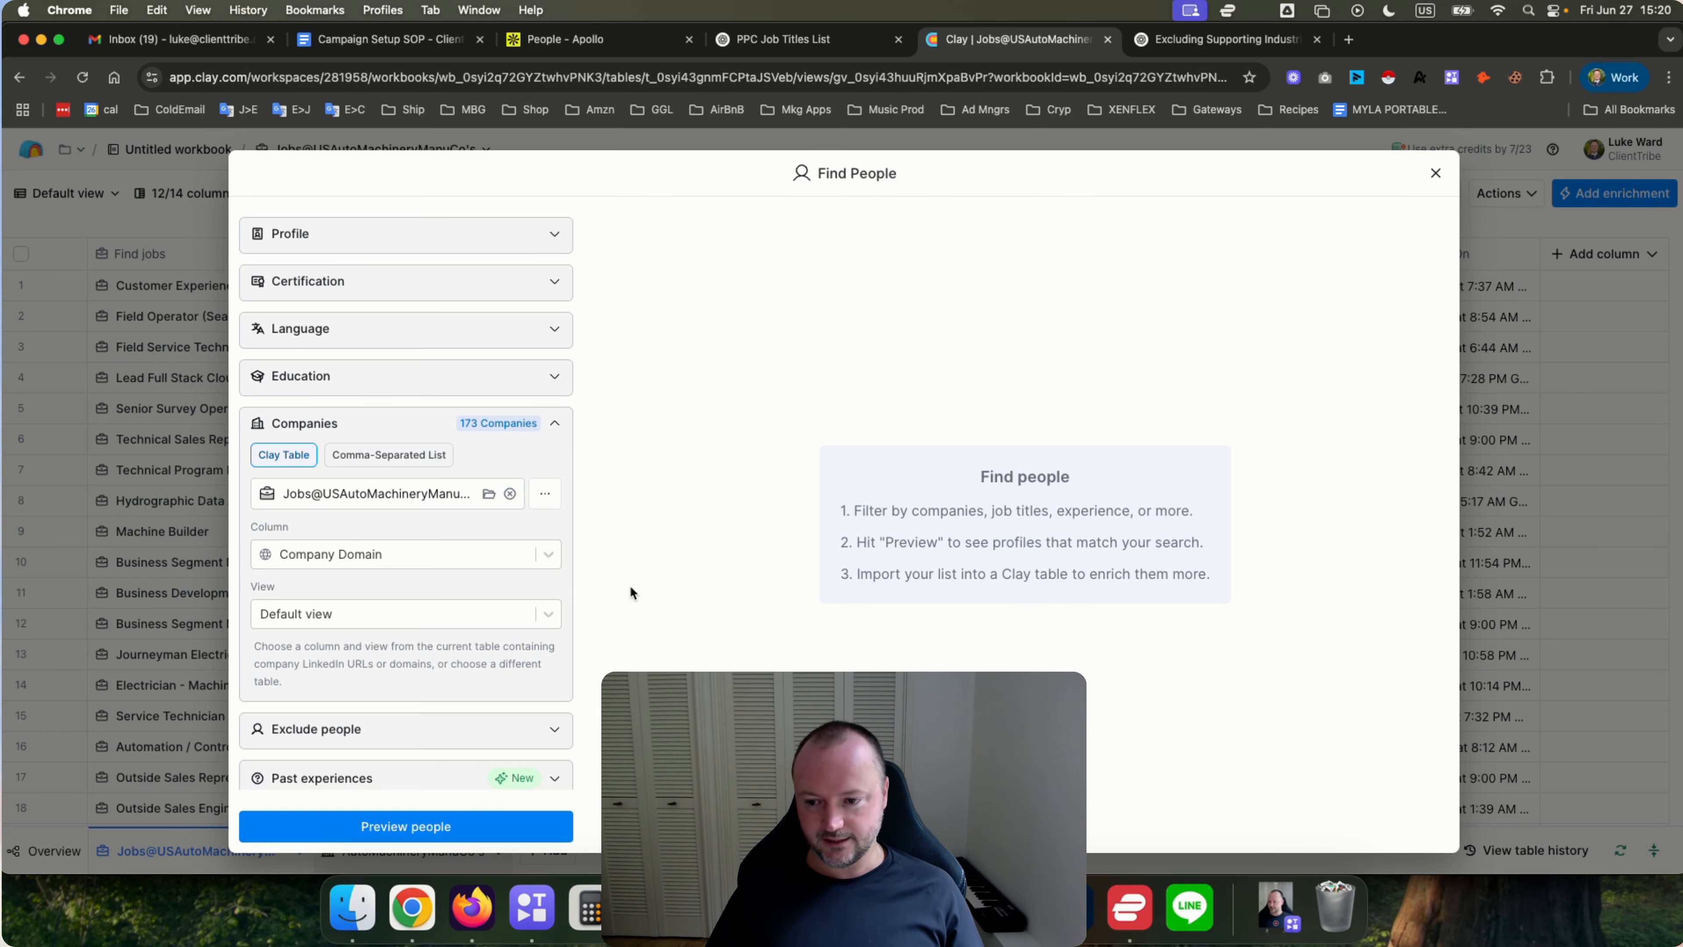
click(381, 615)
click(600, 655)
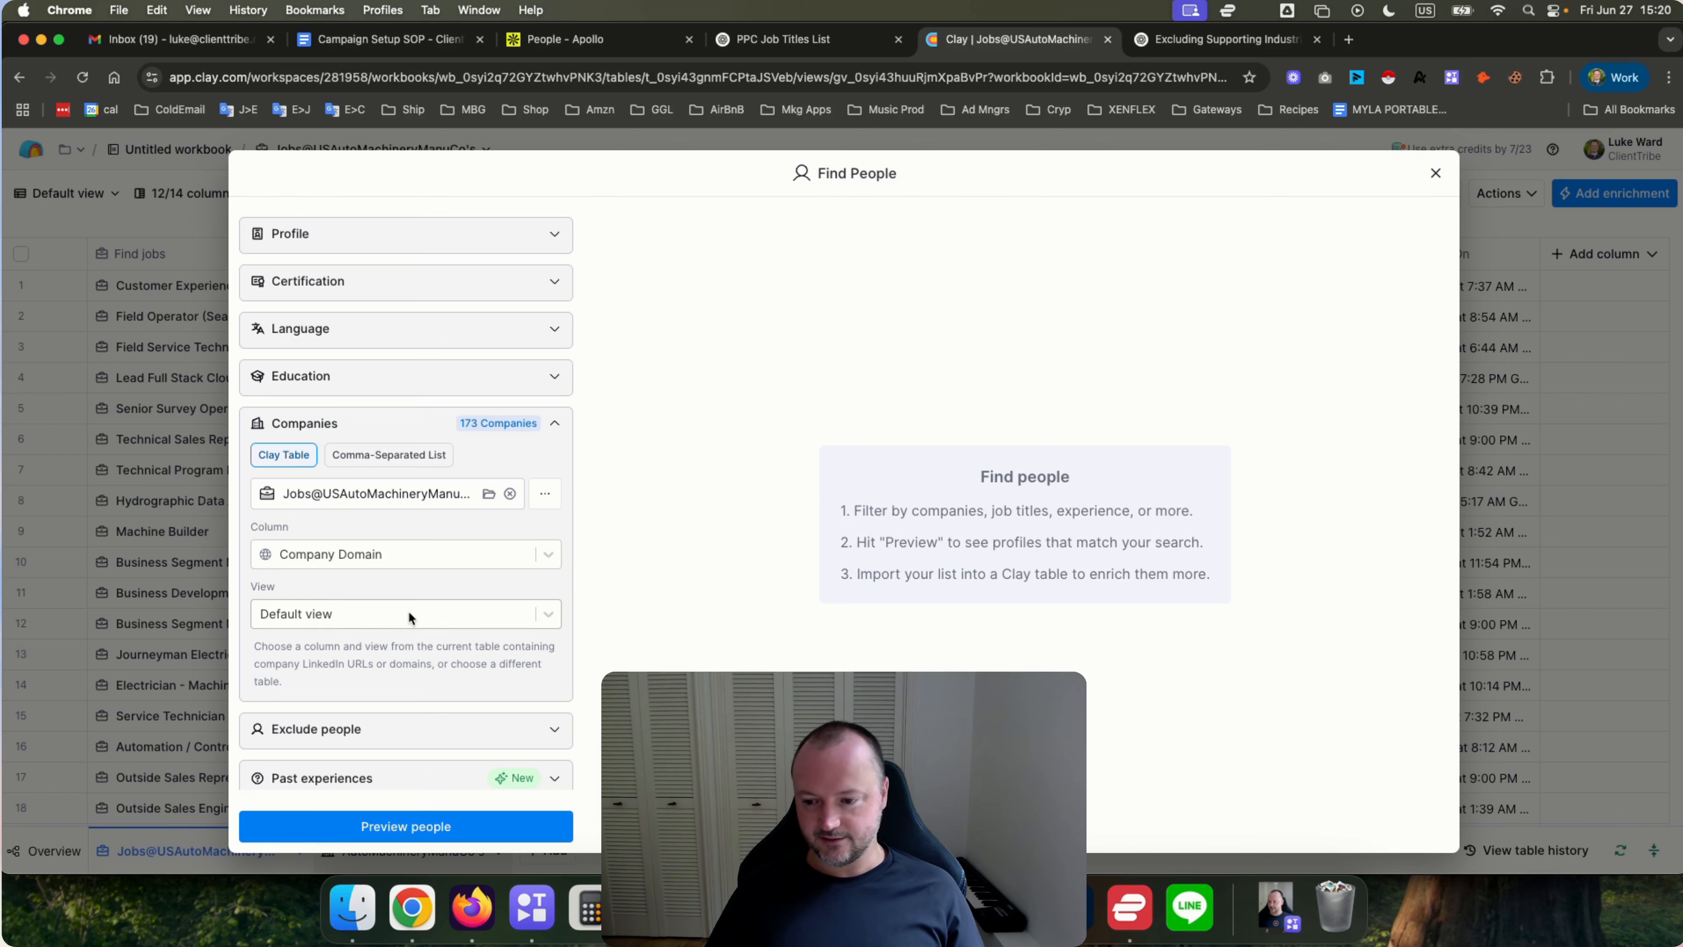
scroll(408, 610, down, 2)
scroll(408, 610, up, 6)
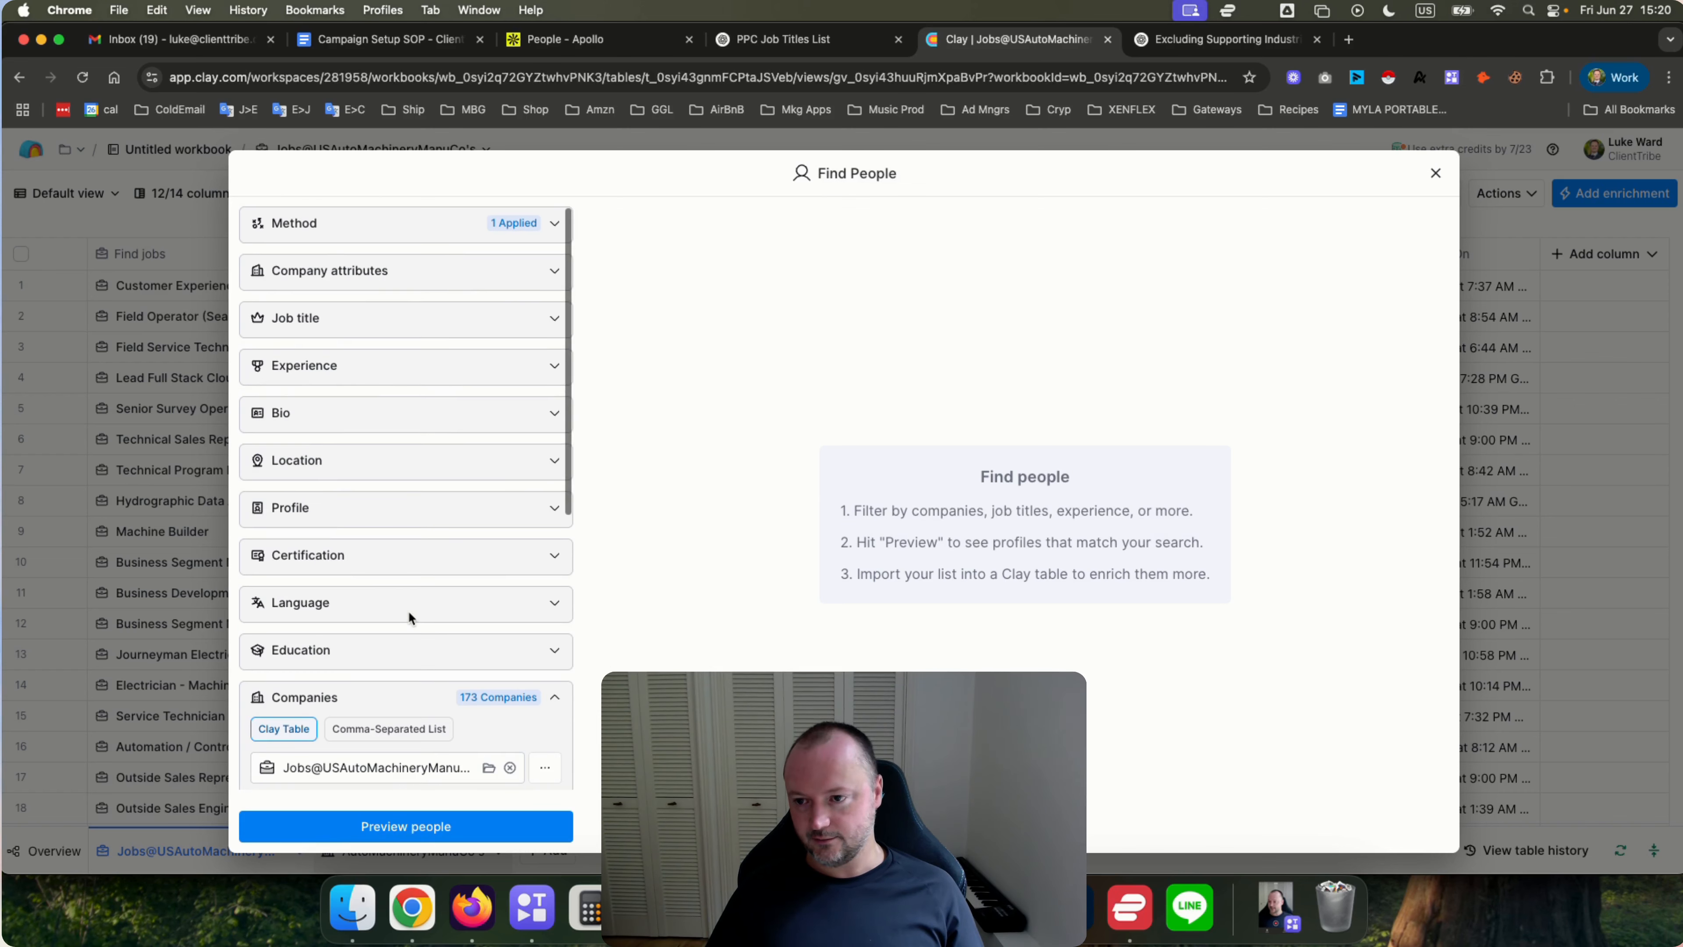
Include the job levels Owner, Partner, C-suite, VP, Director, Head and Manager in the Job title filter.
click(312, 319)
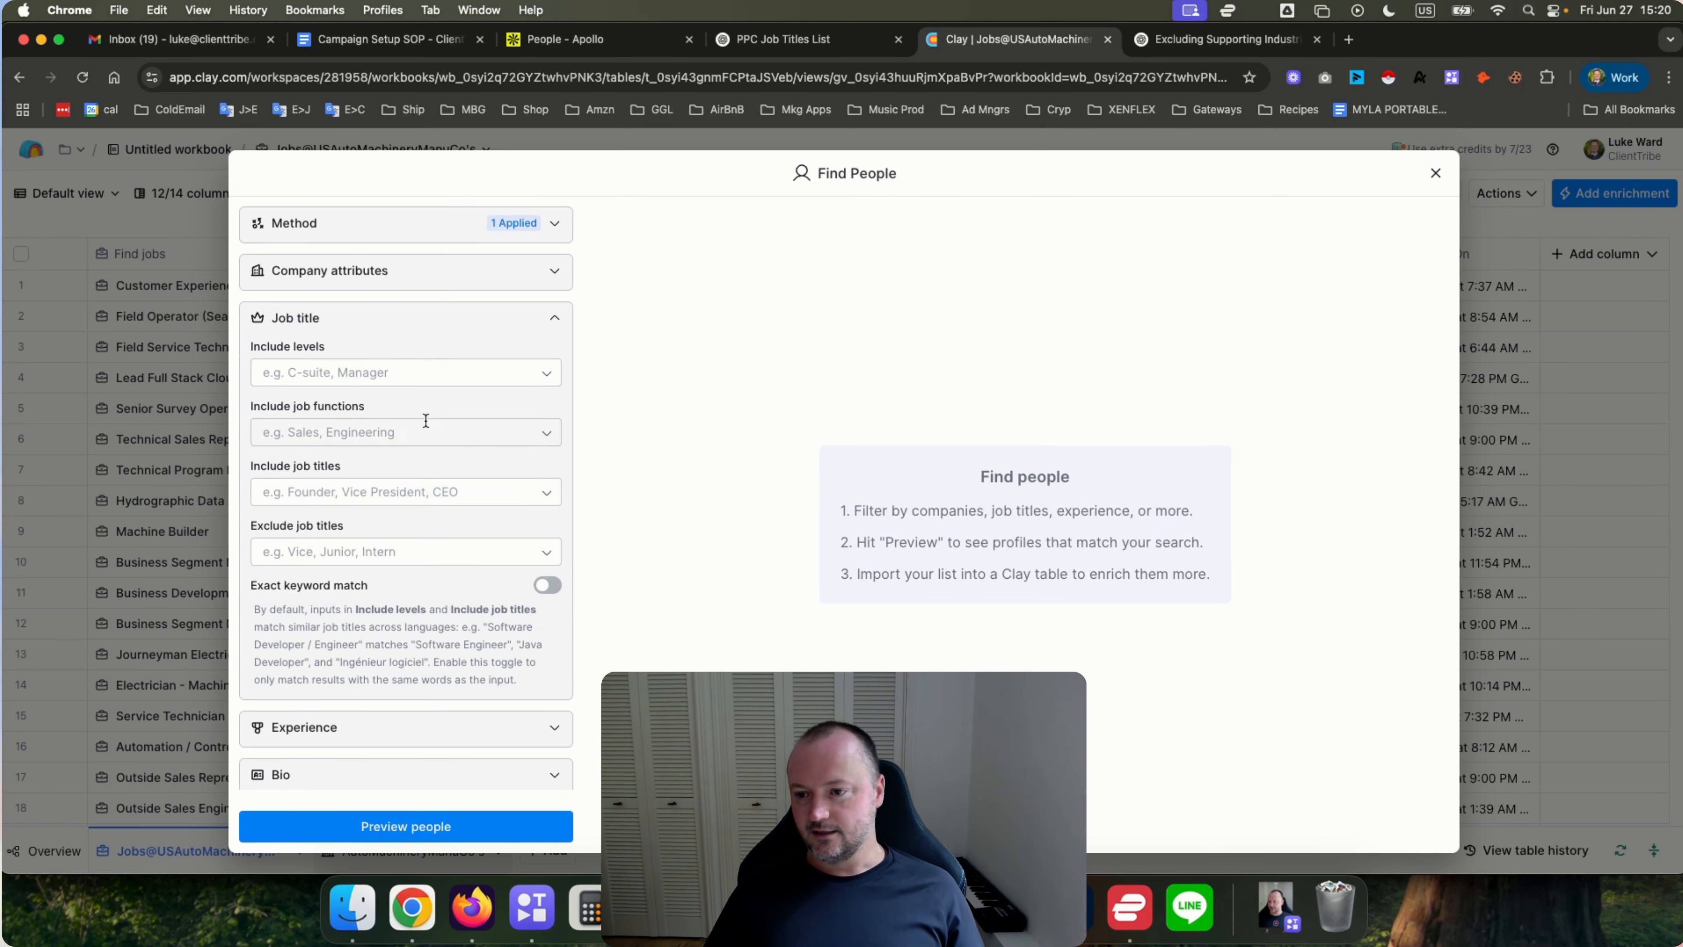
click(441, 377)
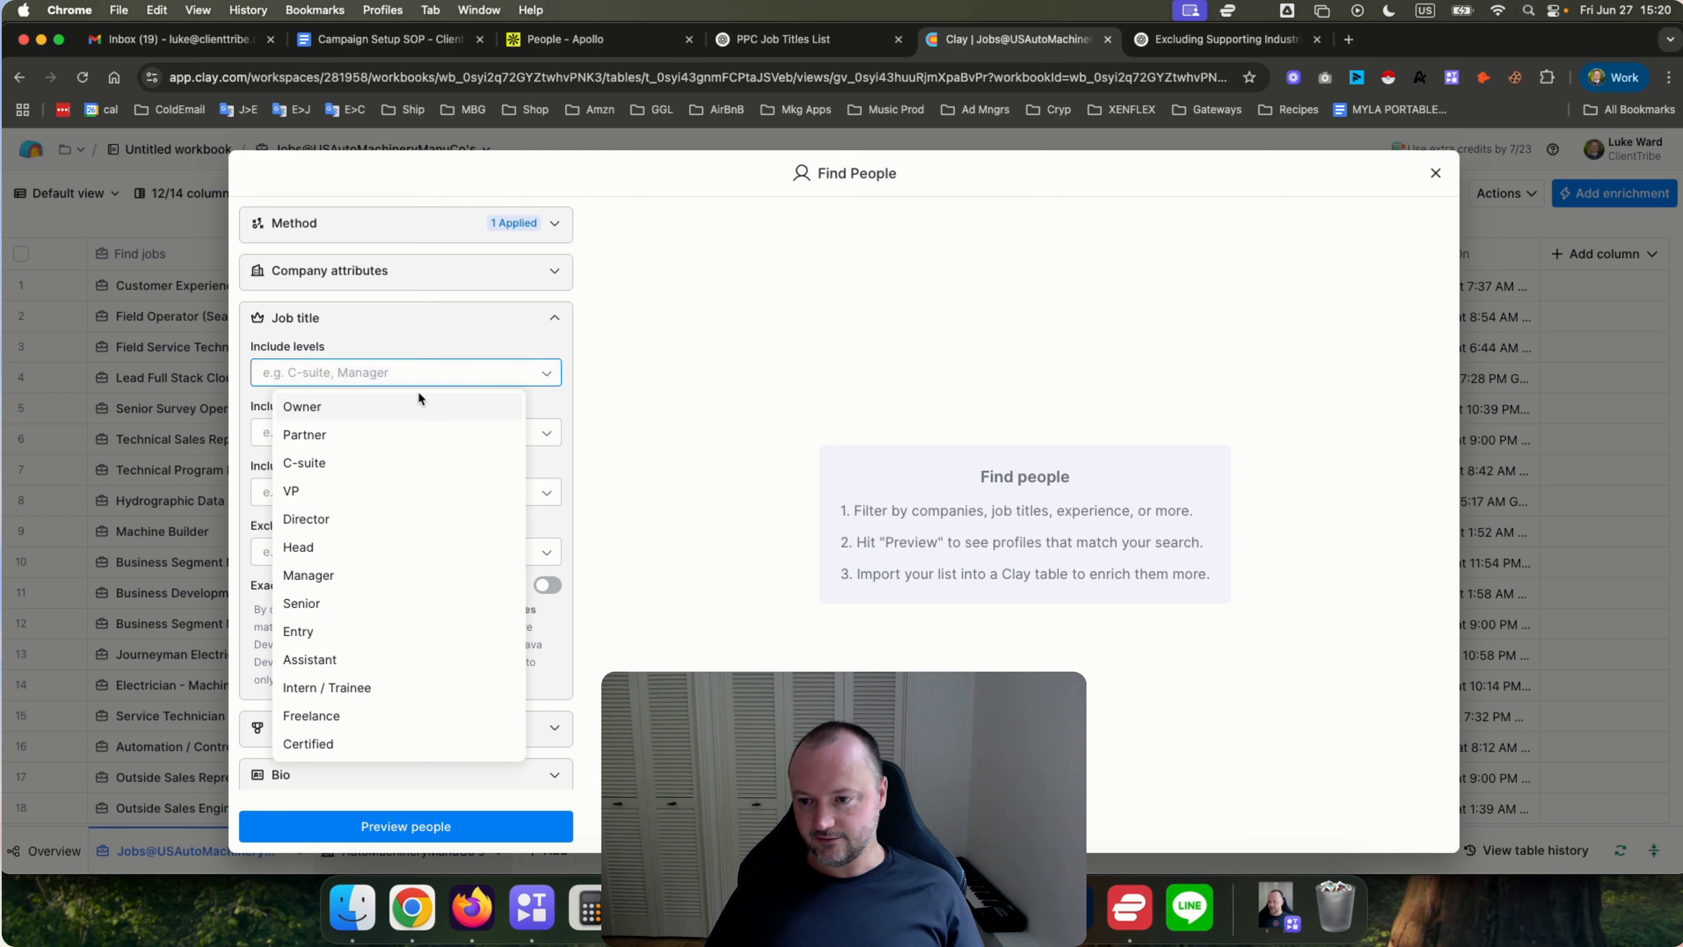
click(410, 405)
click(405, 460)
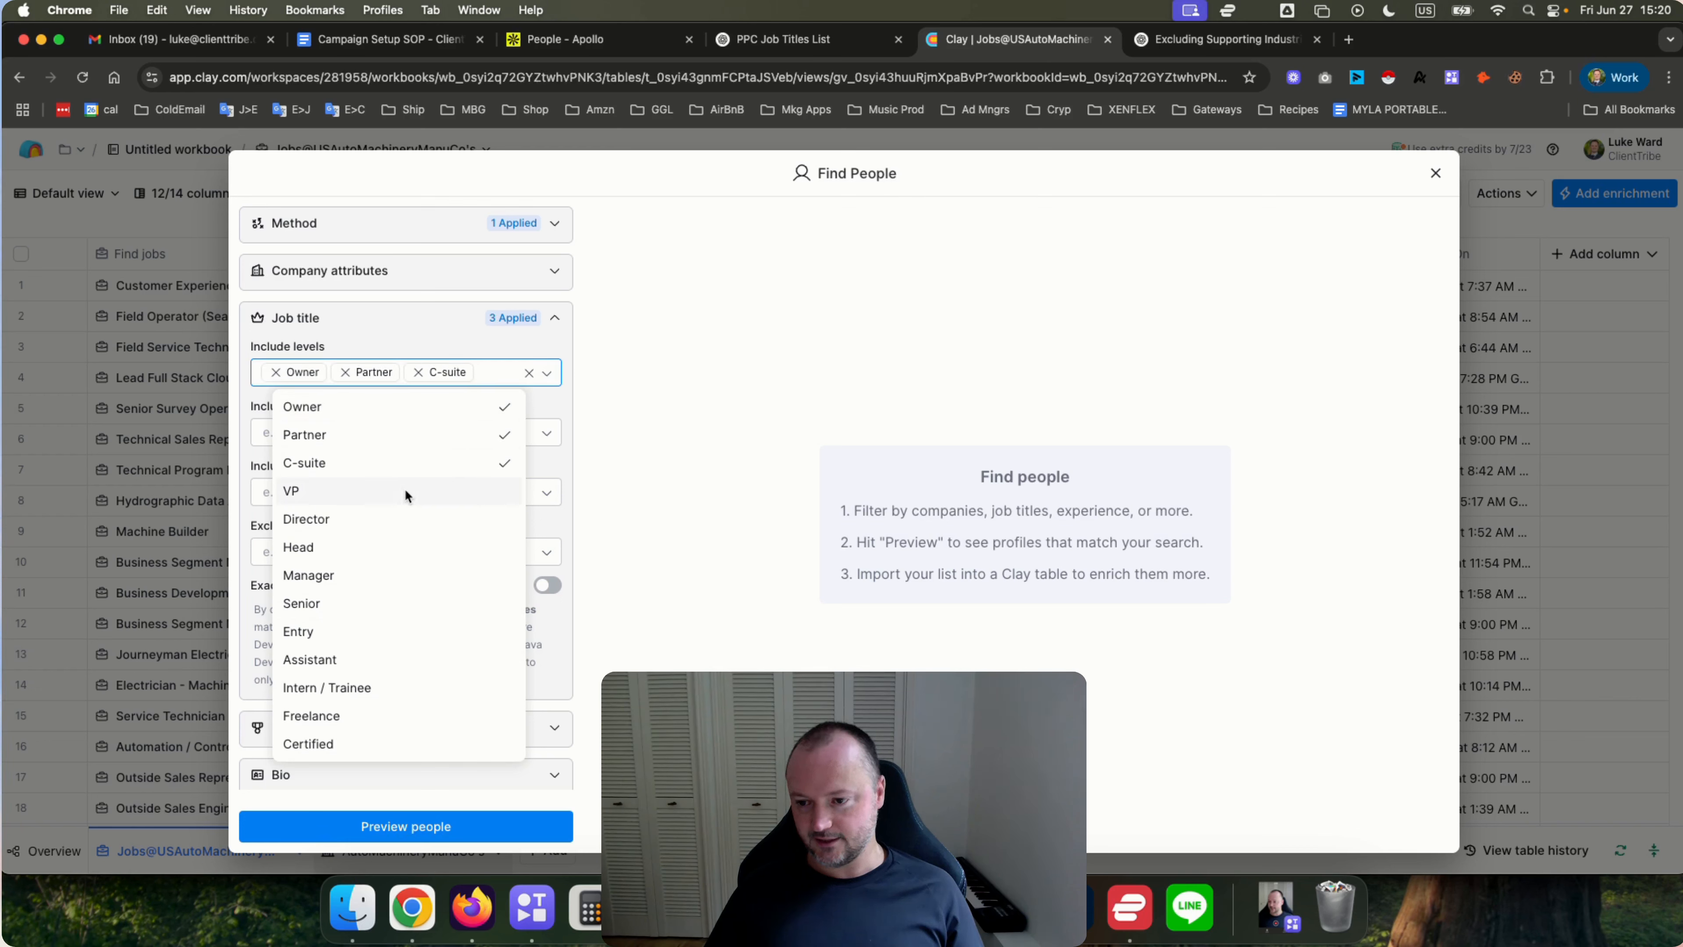
click(405, 491)
click(405, 535)
click(407, 566)
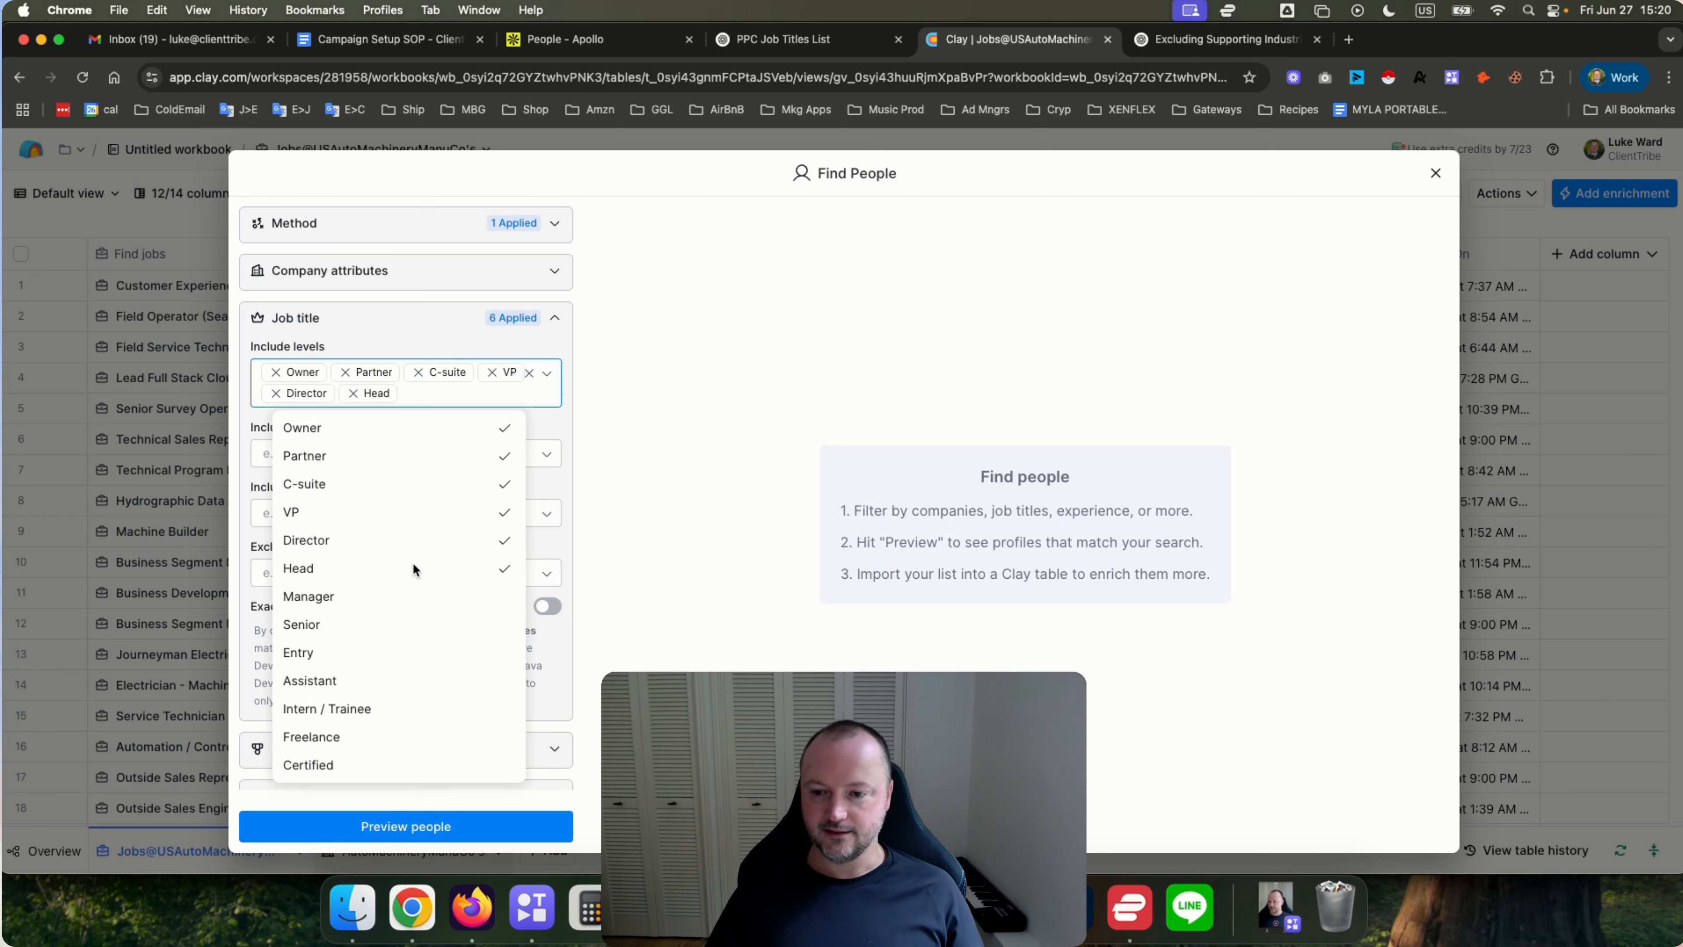
click(385, 598)
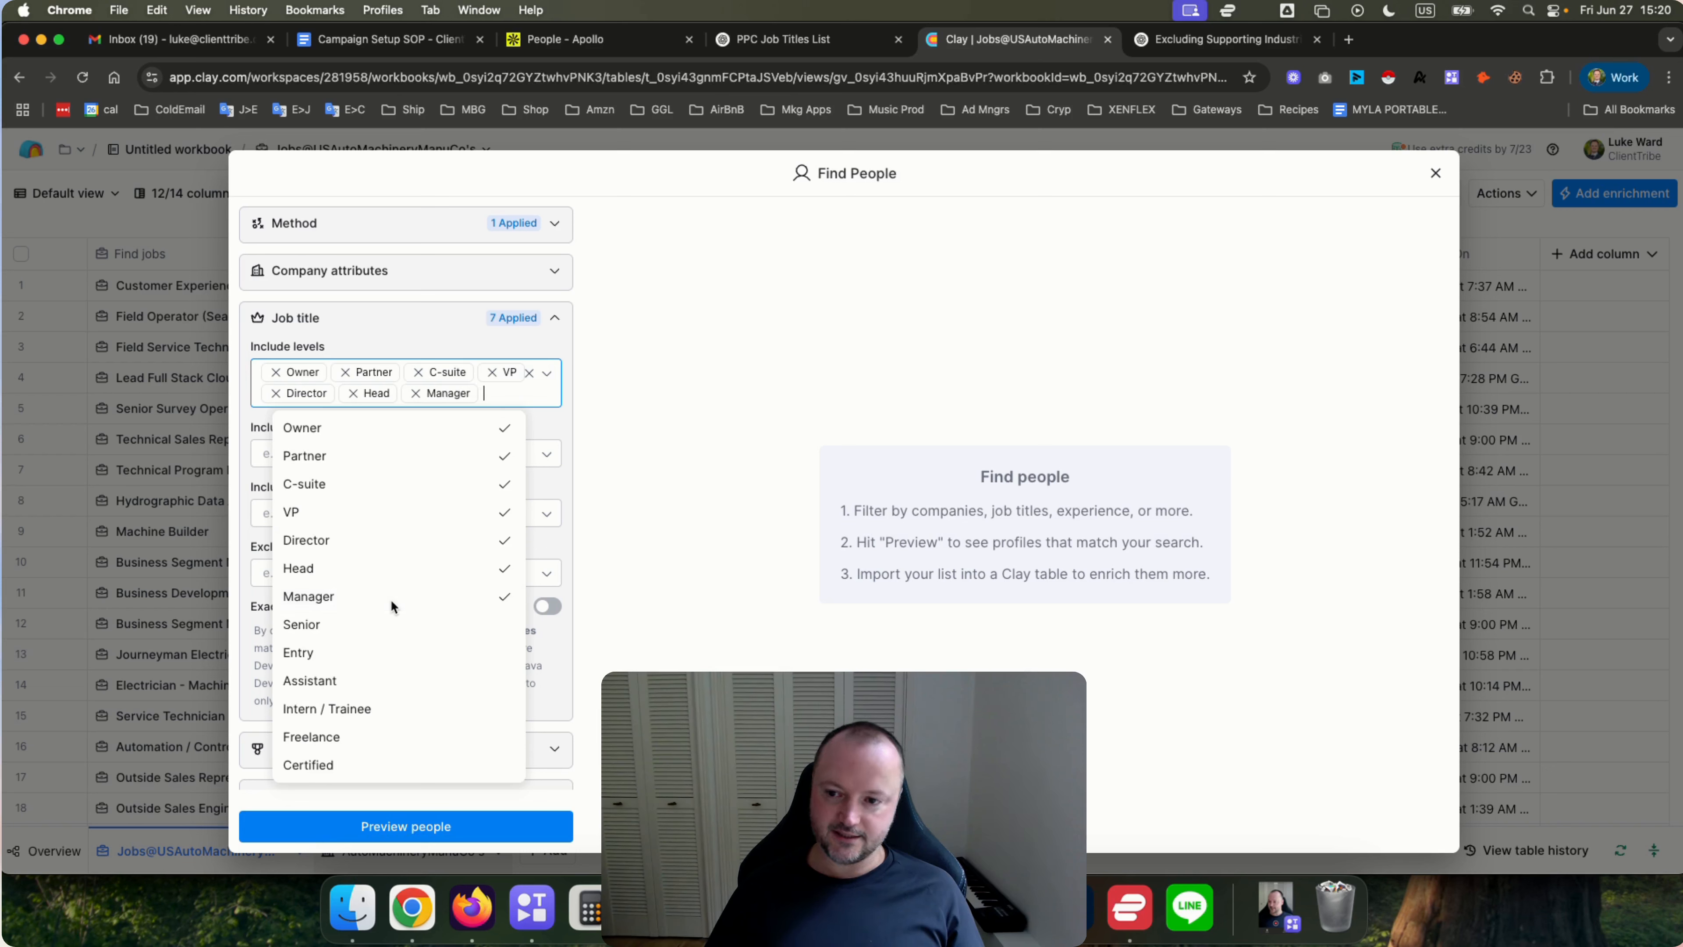
click(679, 531)
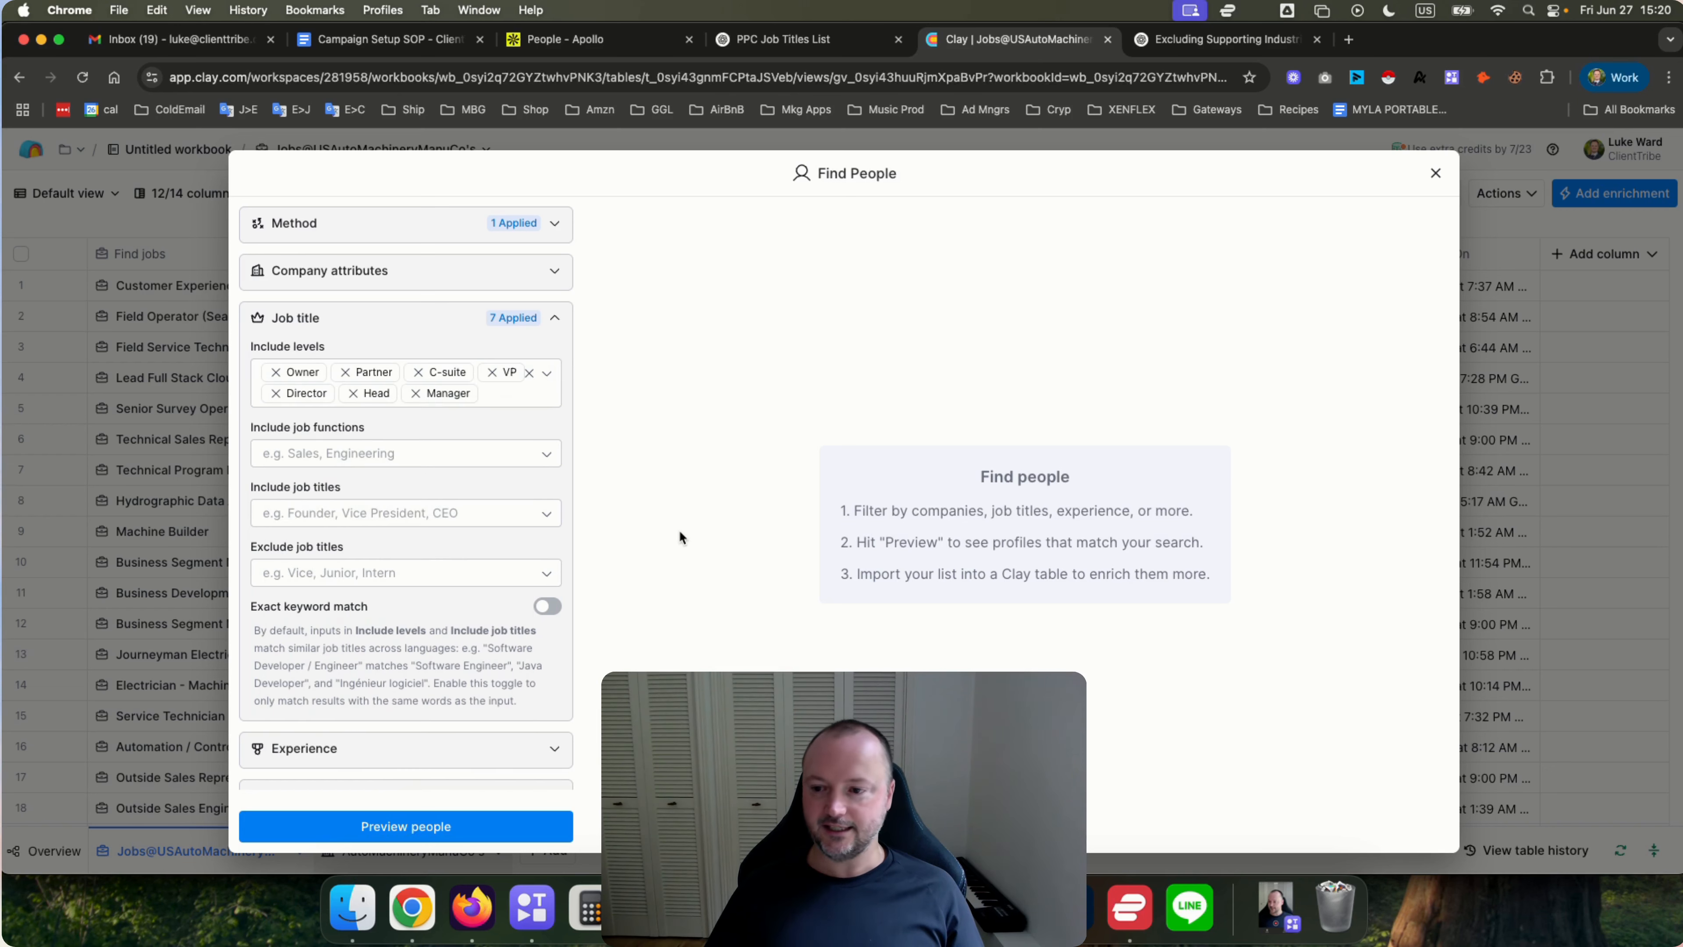
Add sales and business development as included job titles.
click(287, 514)
text(sales)
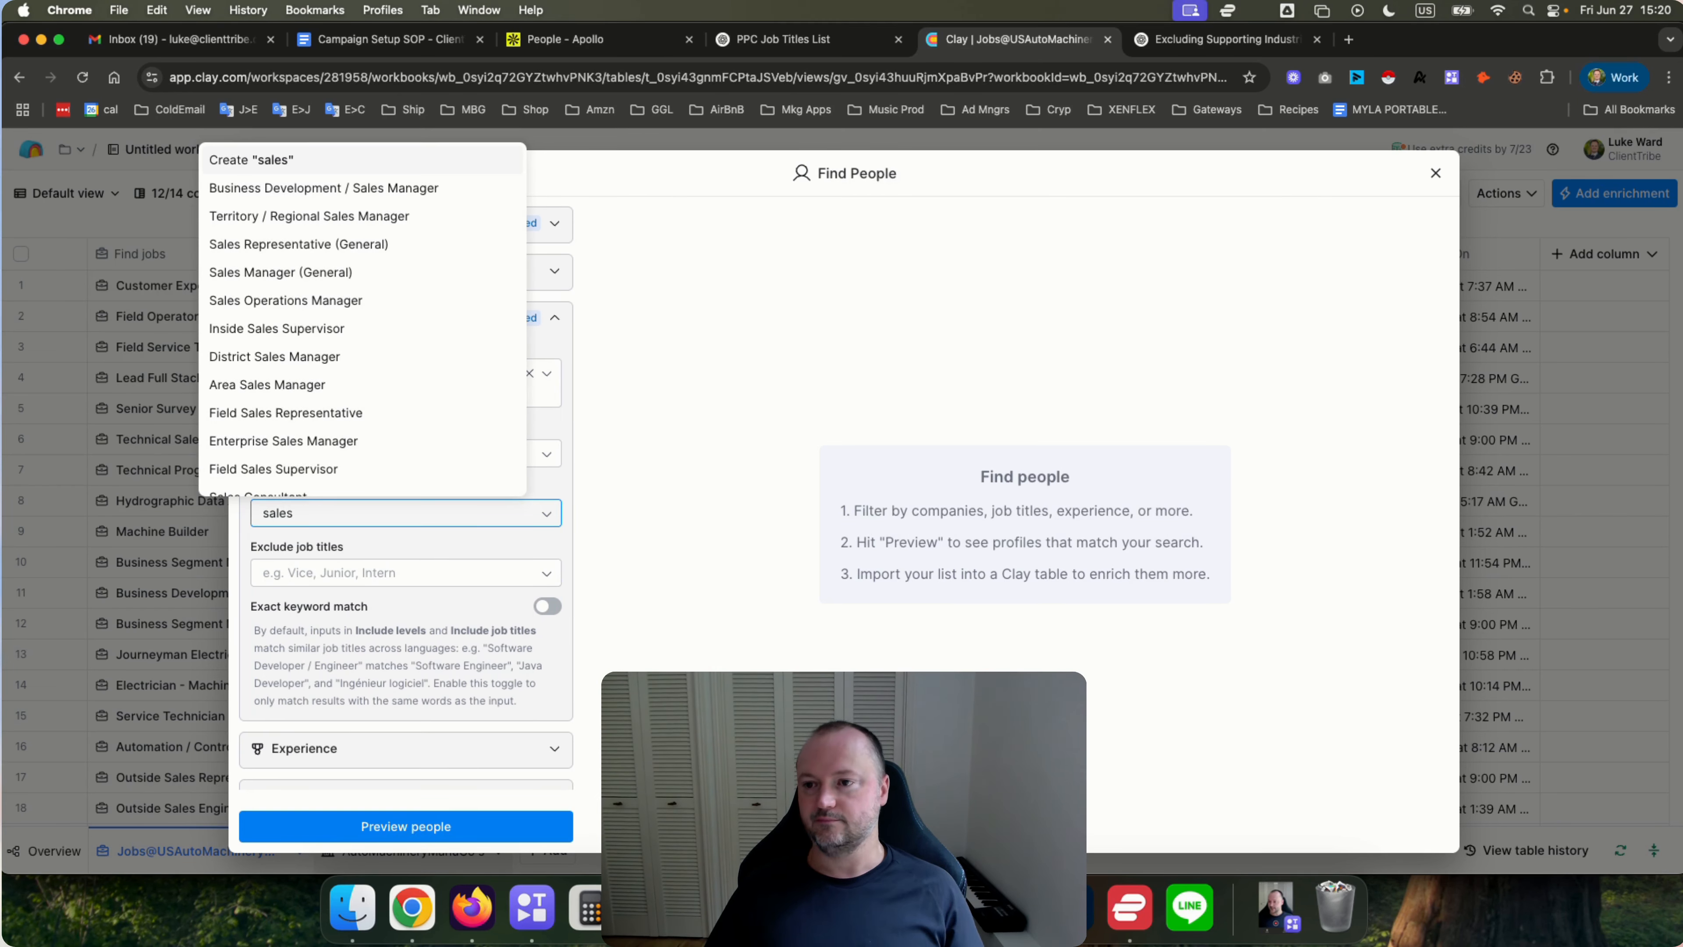
click(278, 162)
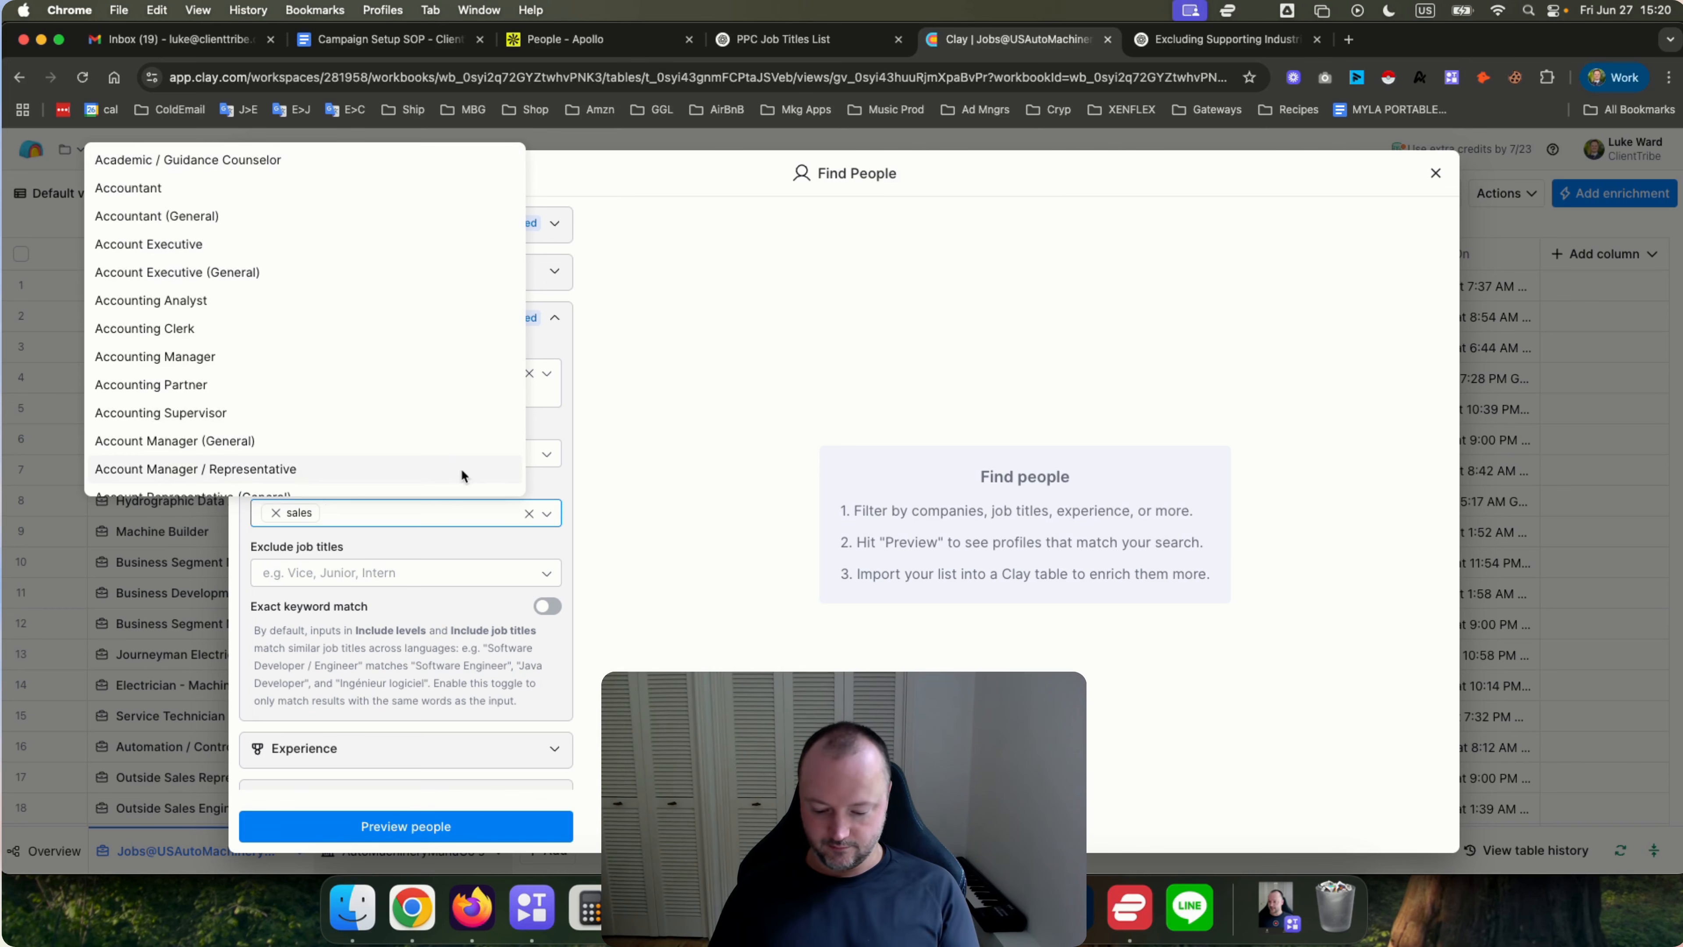
text(business devel)
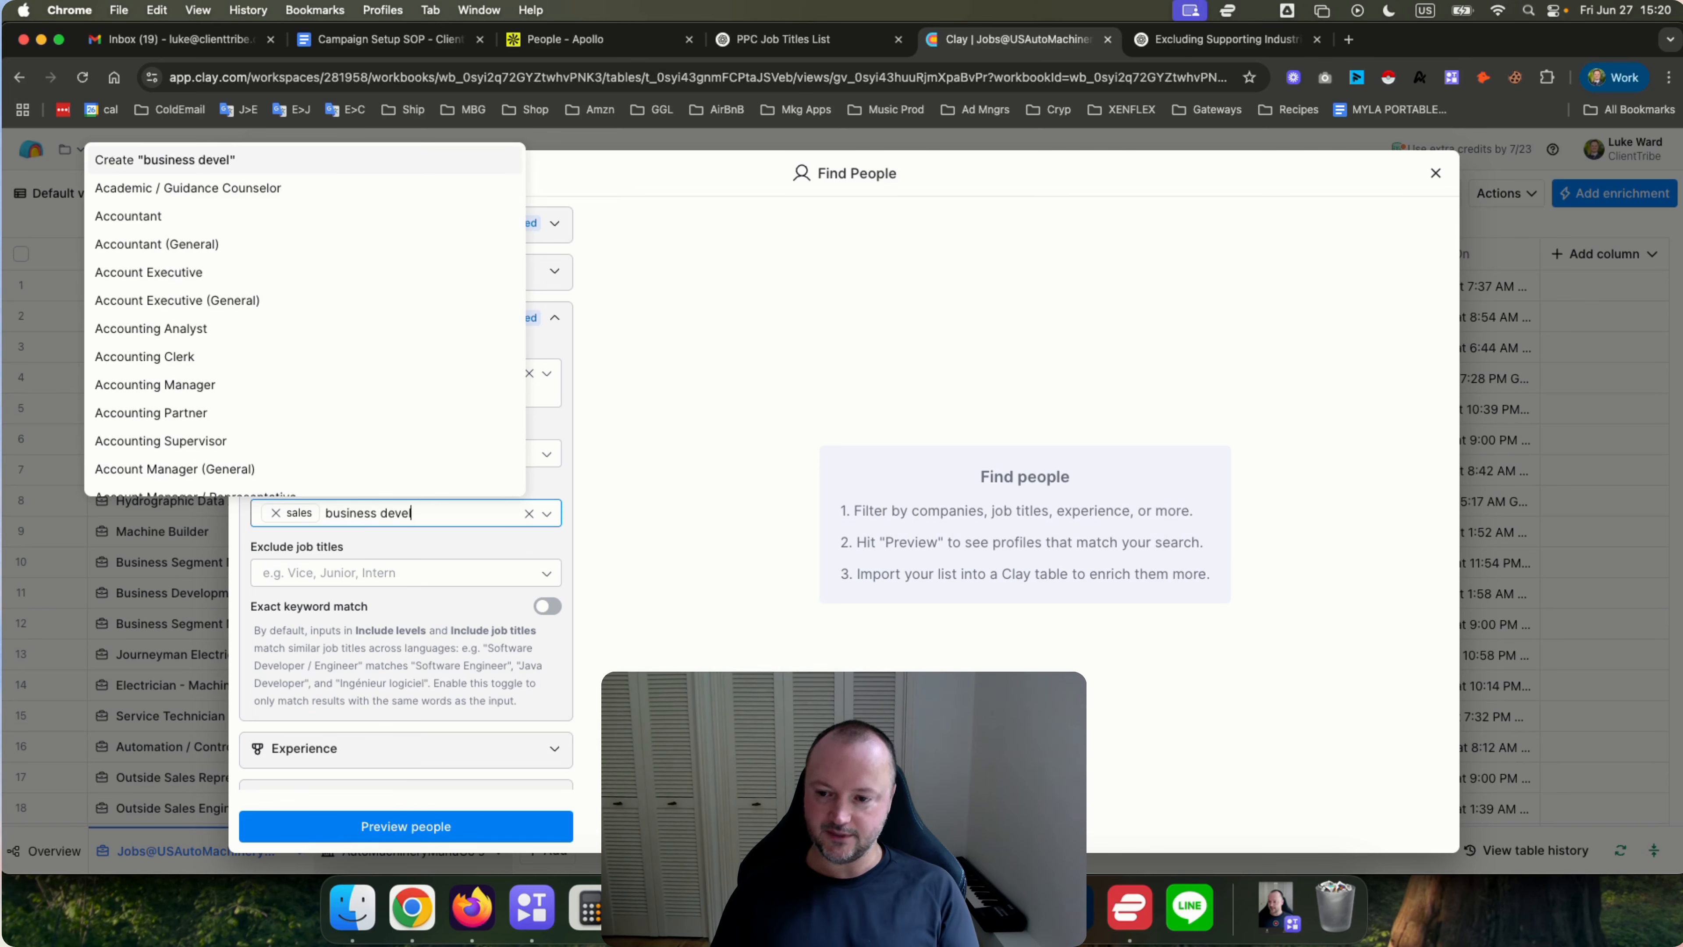
text(opment)
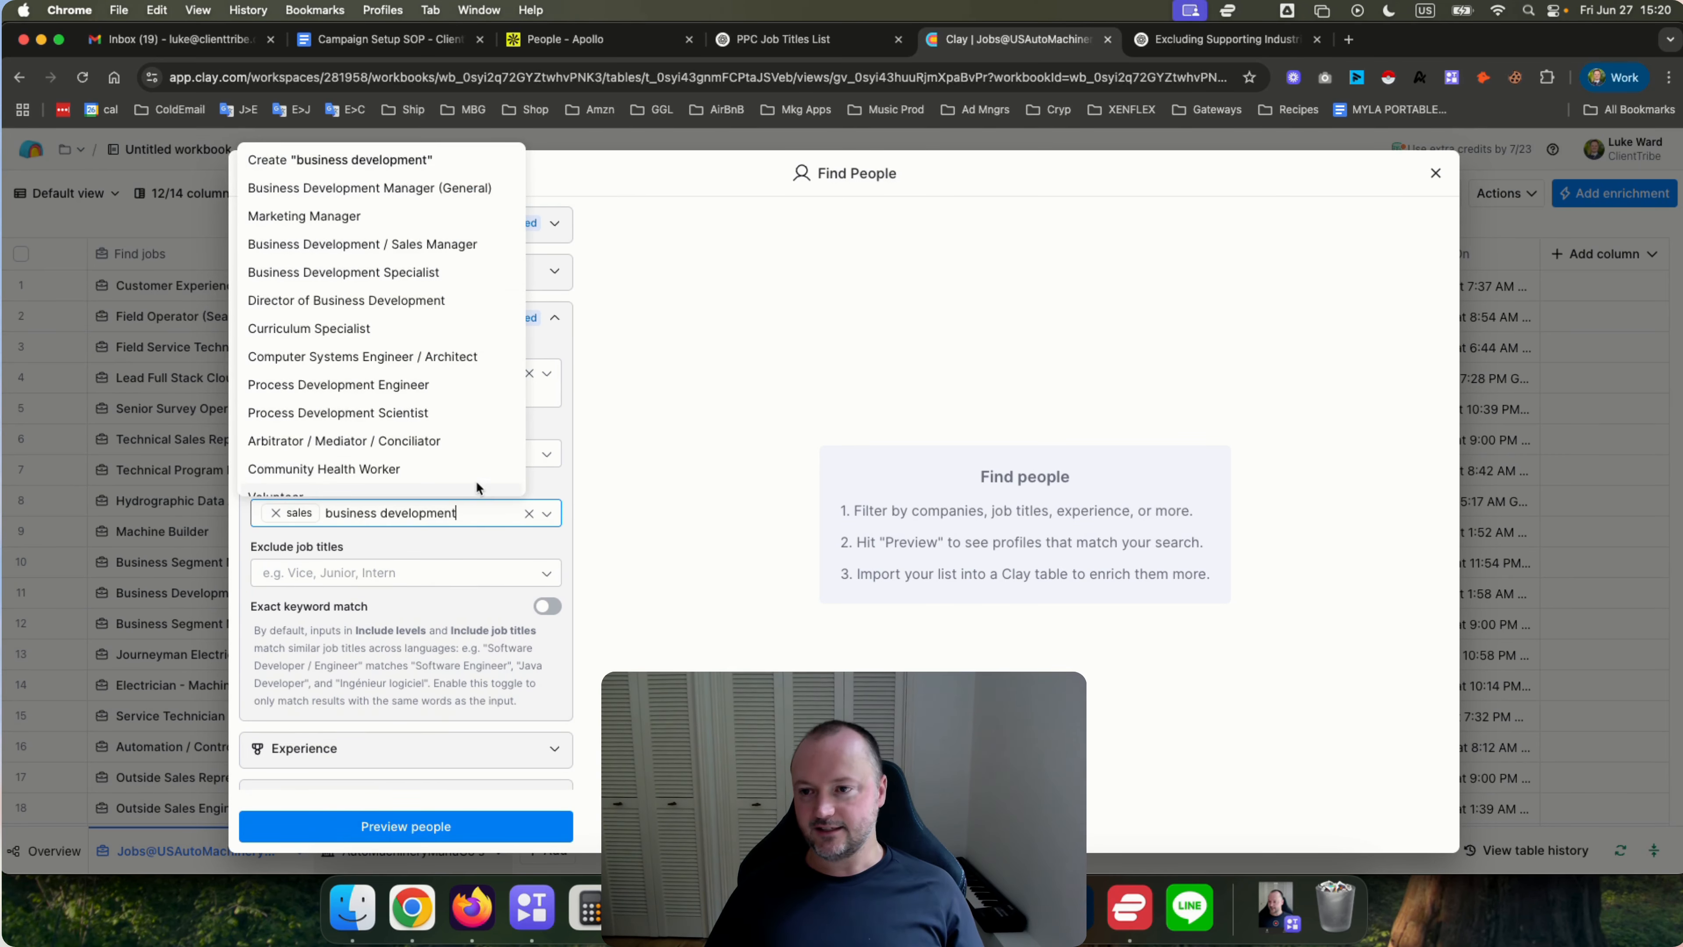
click(314, 160)
click(648, 495)
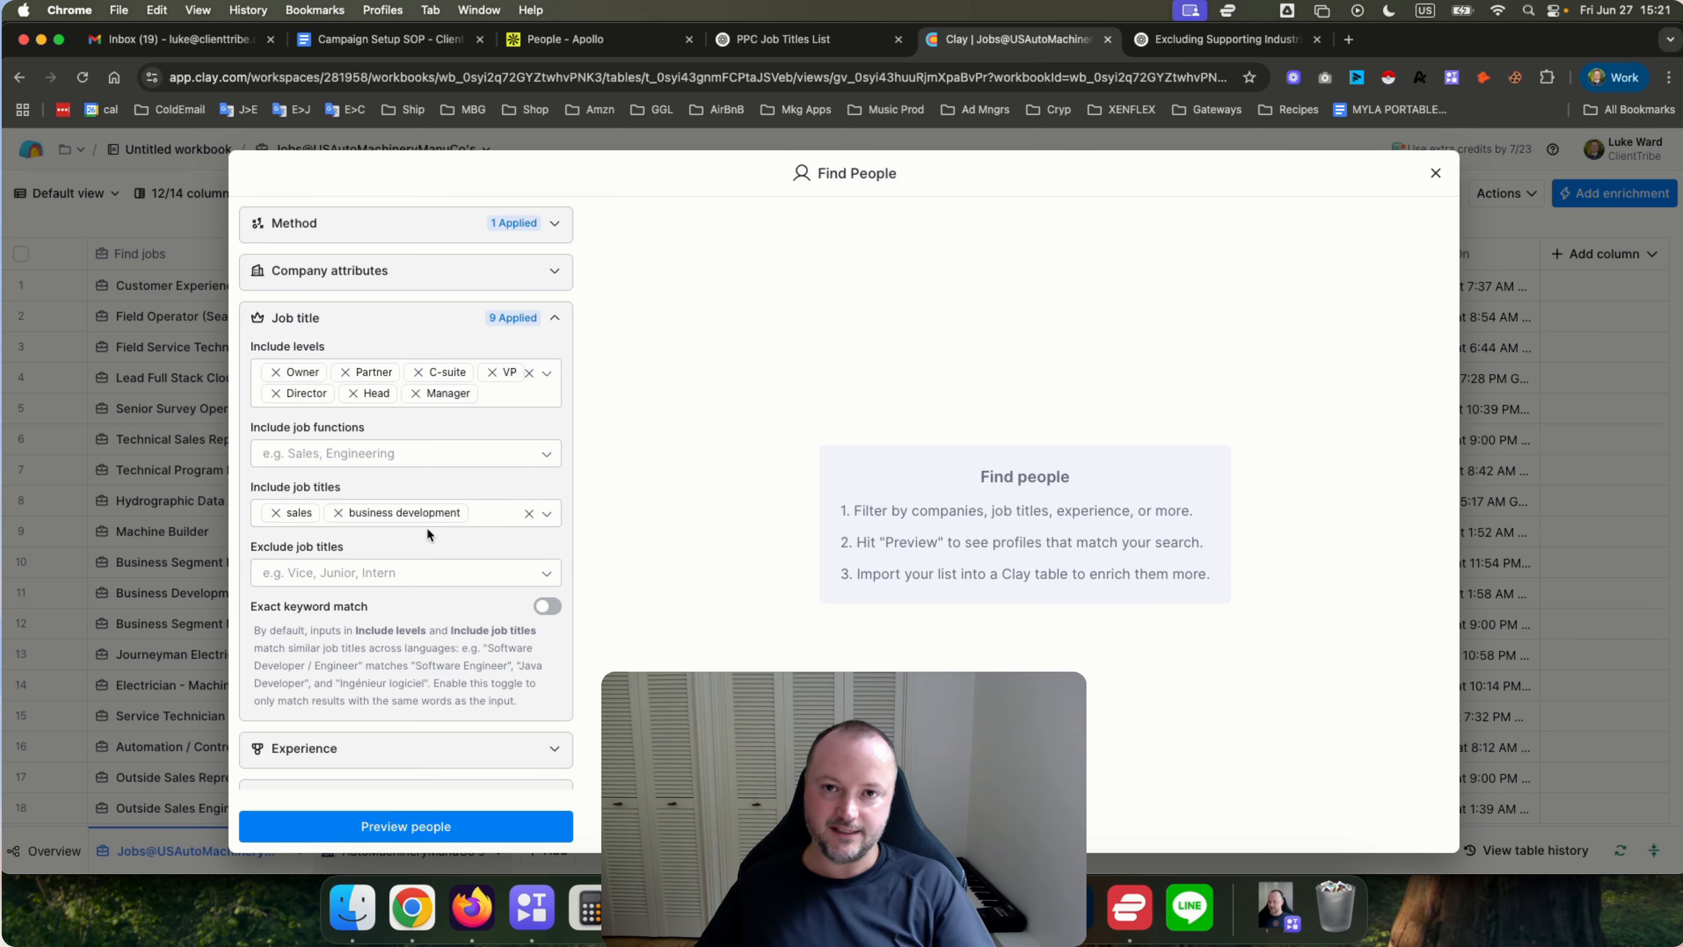
click(366, 578)
text(hum)
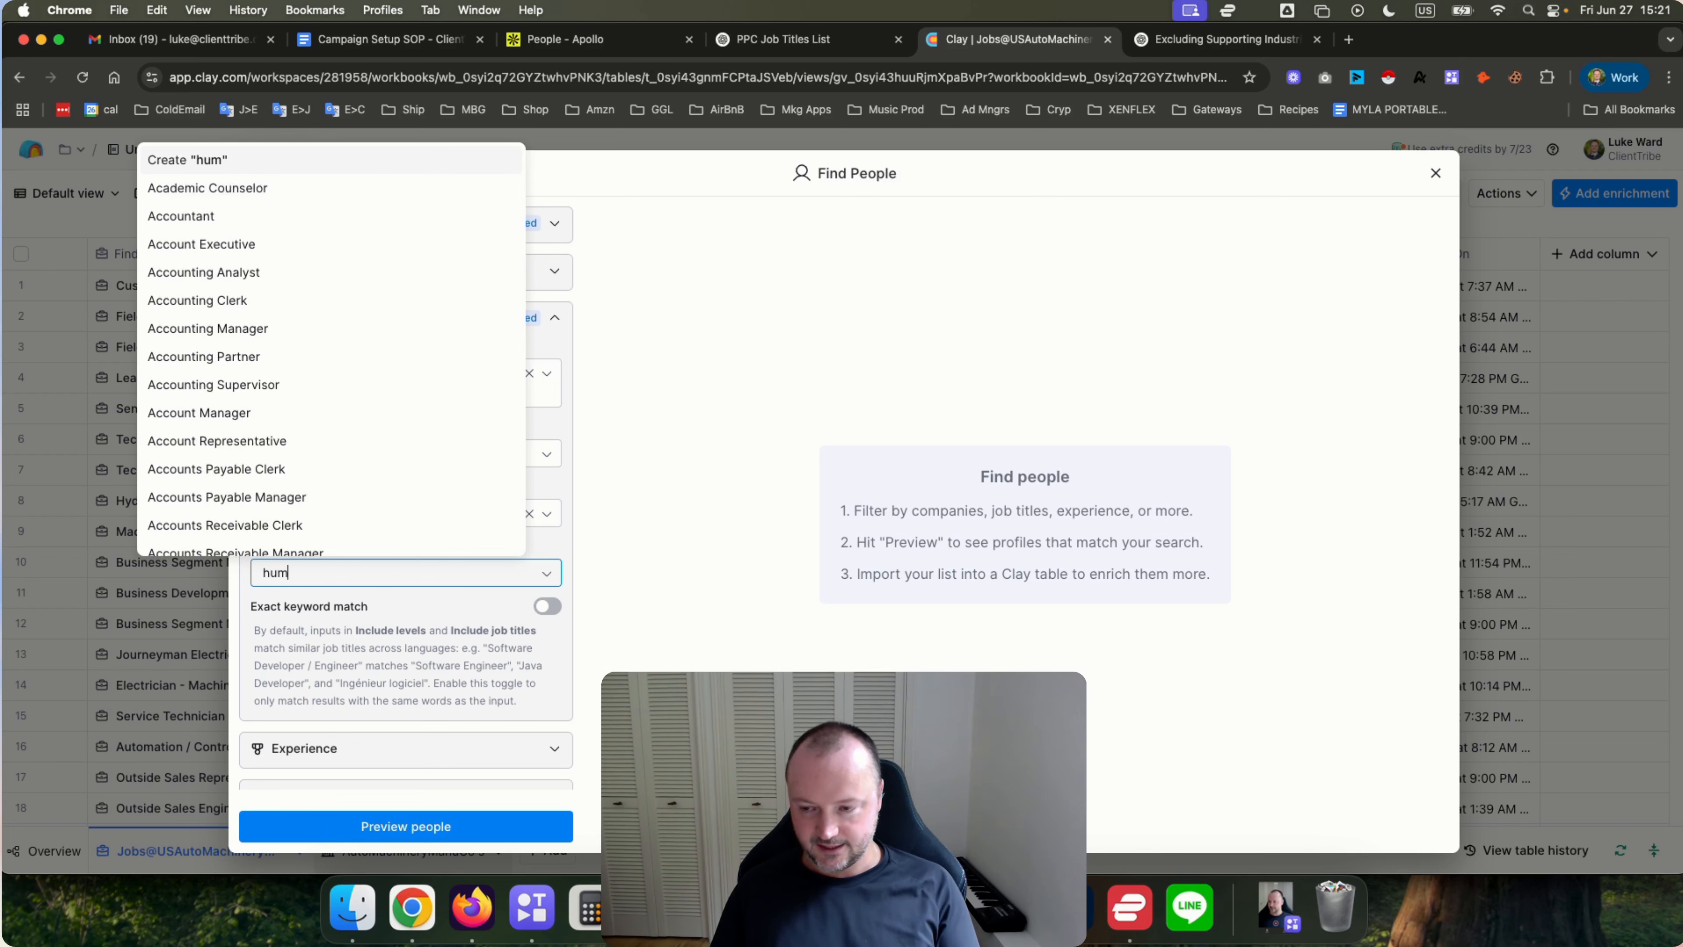
text(an)
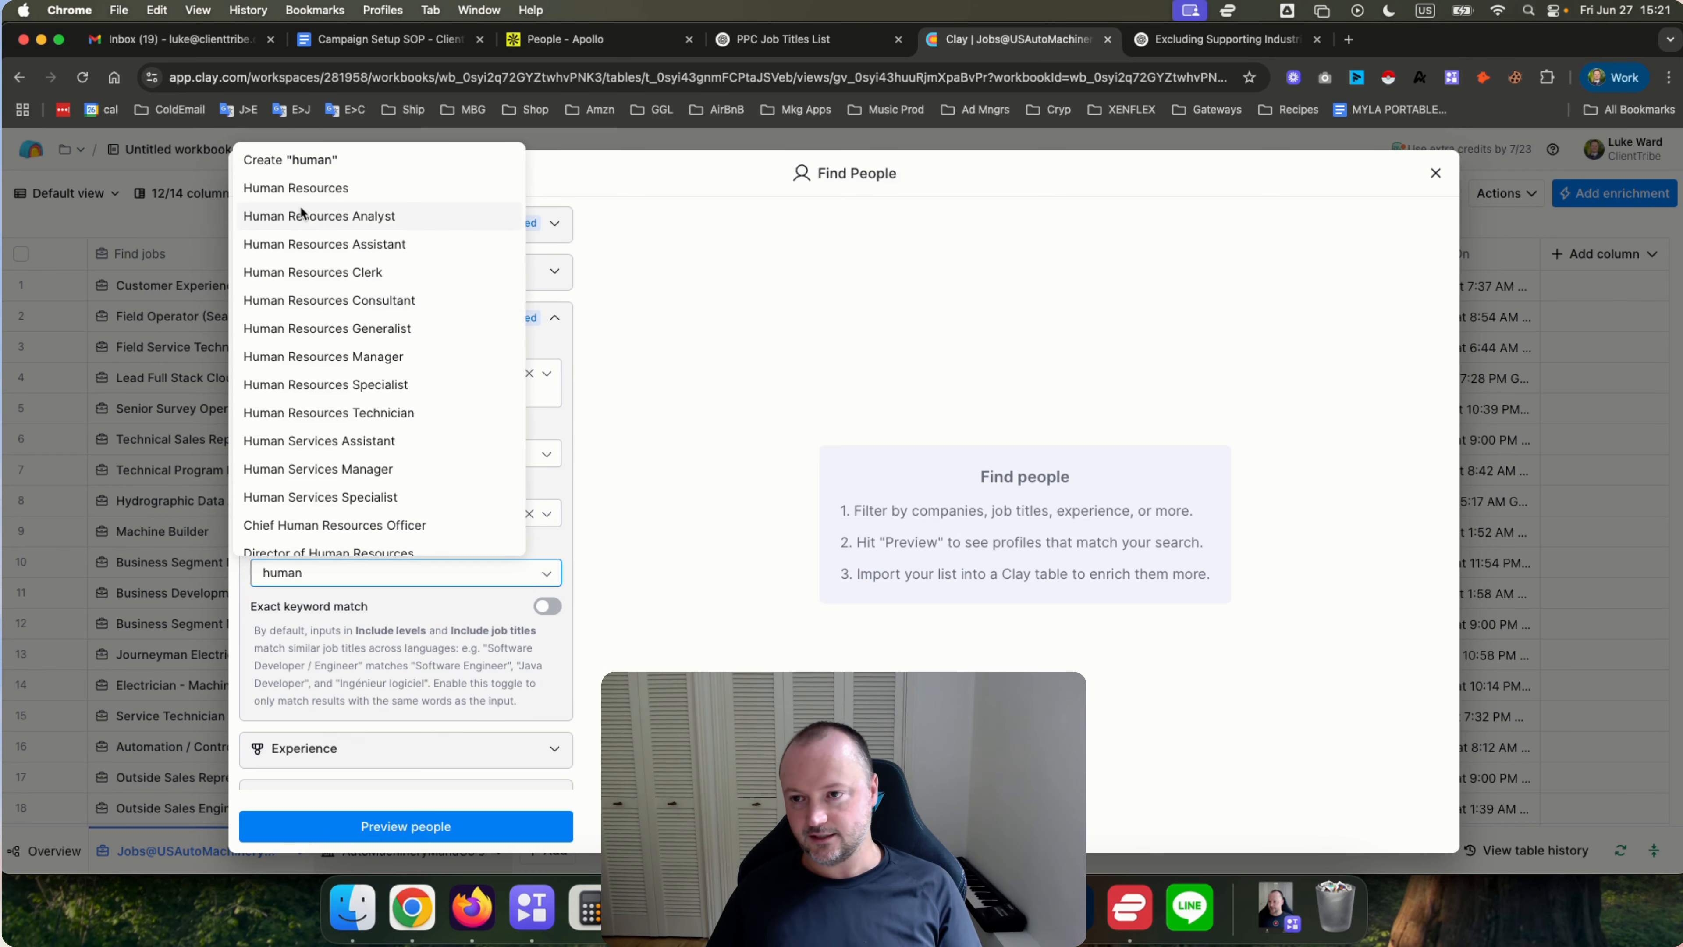
scroll(341, 455, down, 1)
click(343, 465)
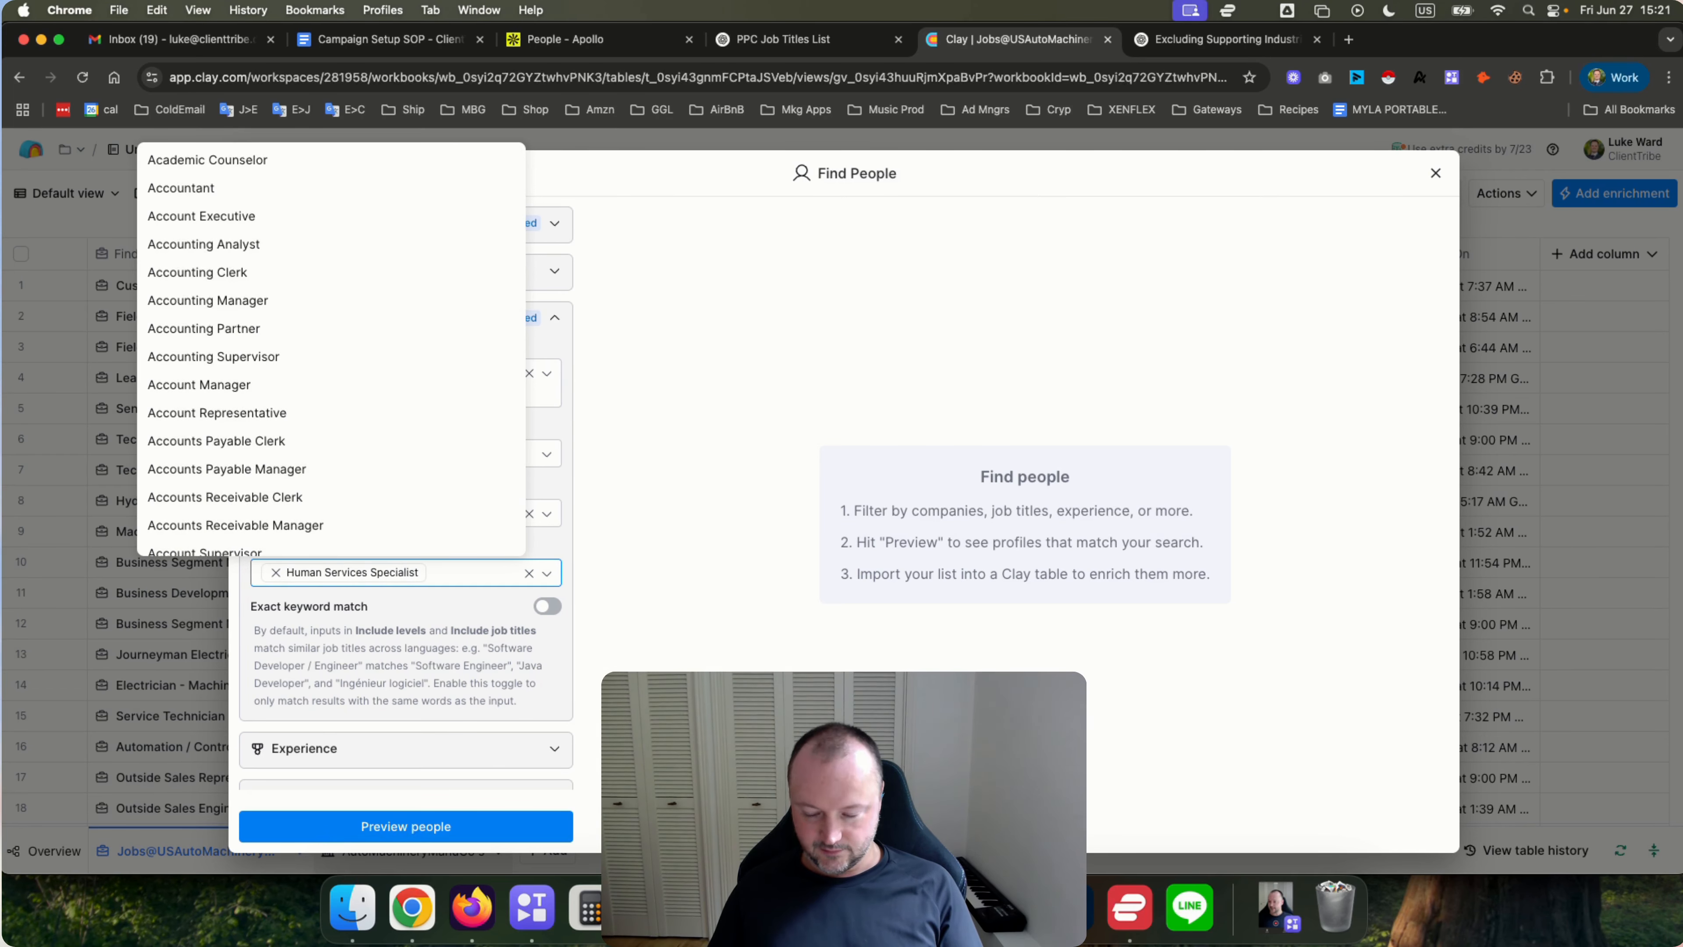
click(284, 591)
click(276, 572)
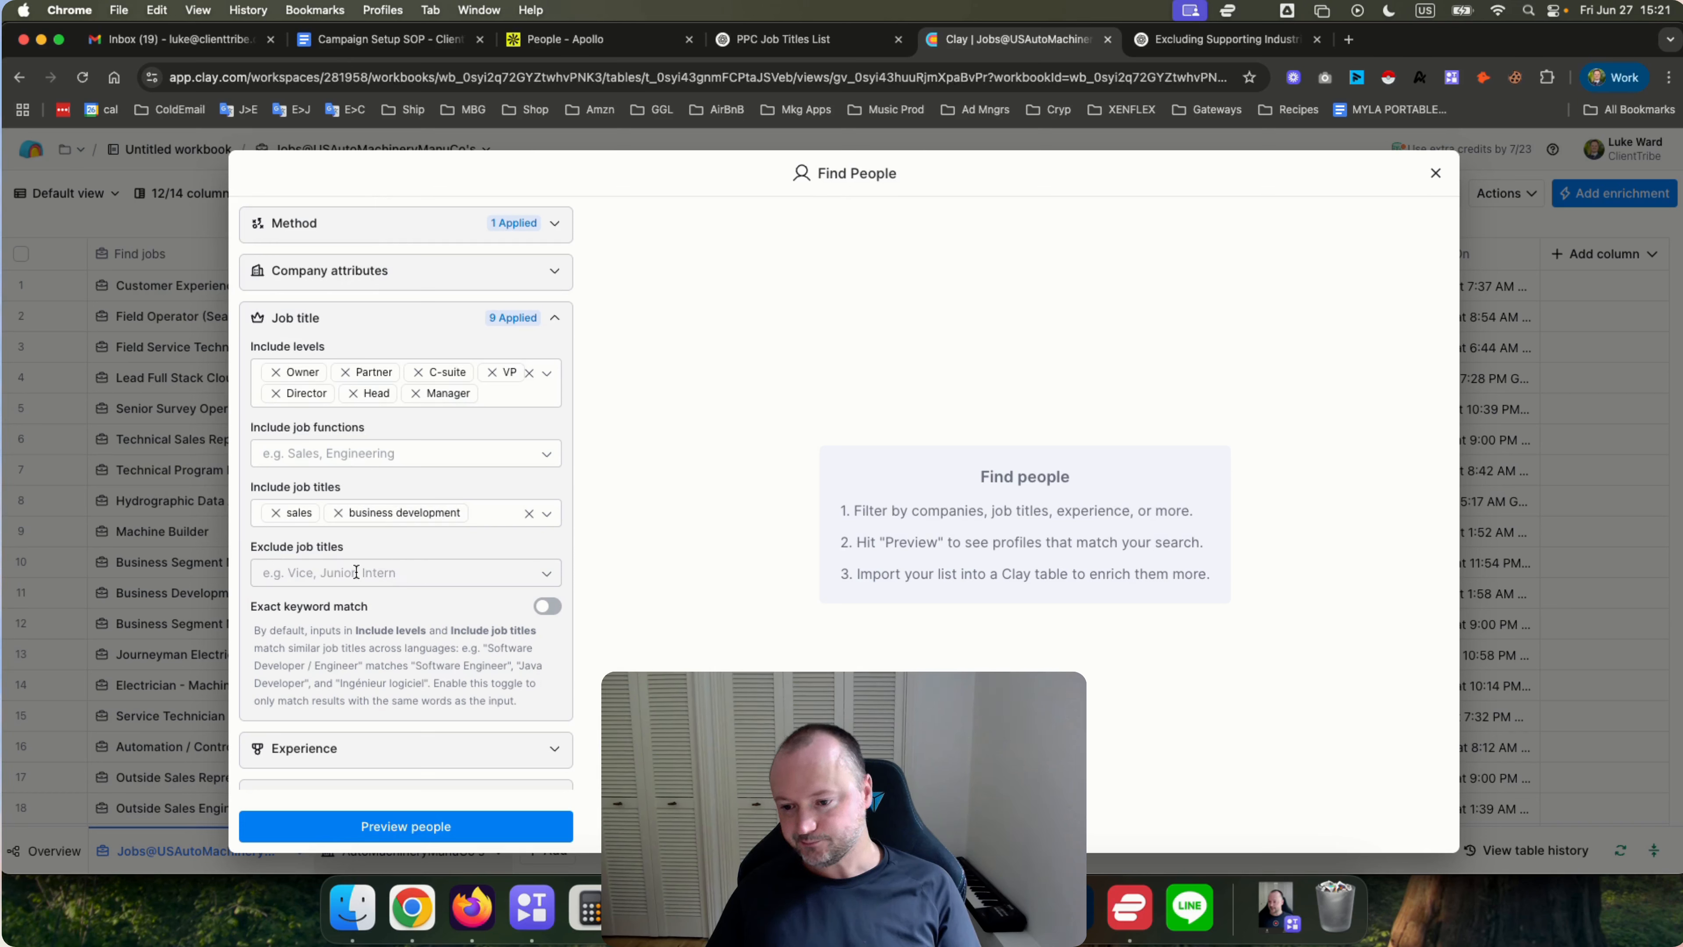
Set the Location filter to include the country United States.
scroll(356, 571, down, 3)
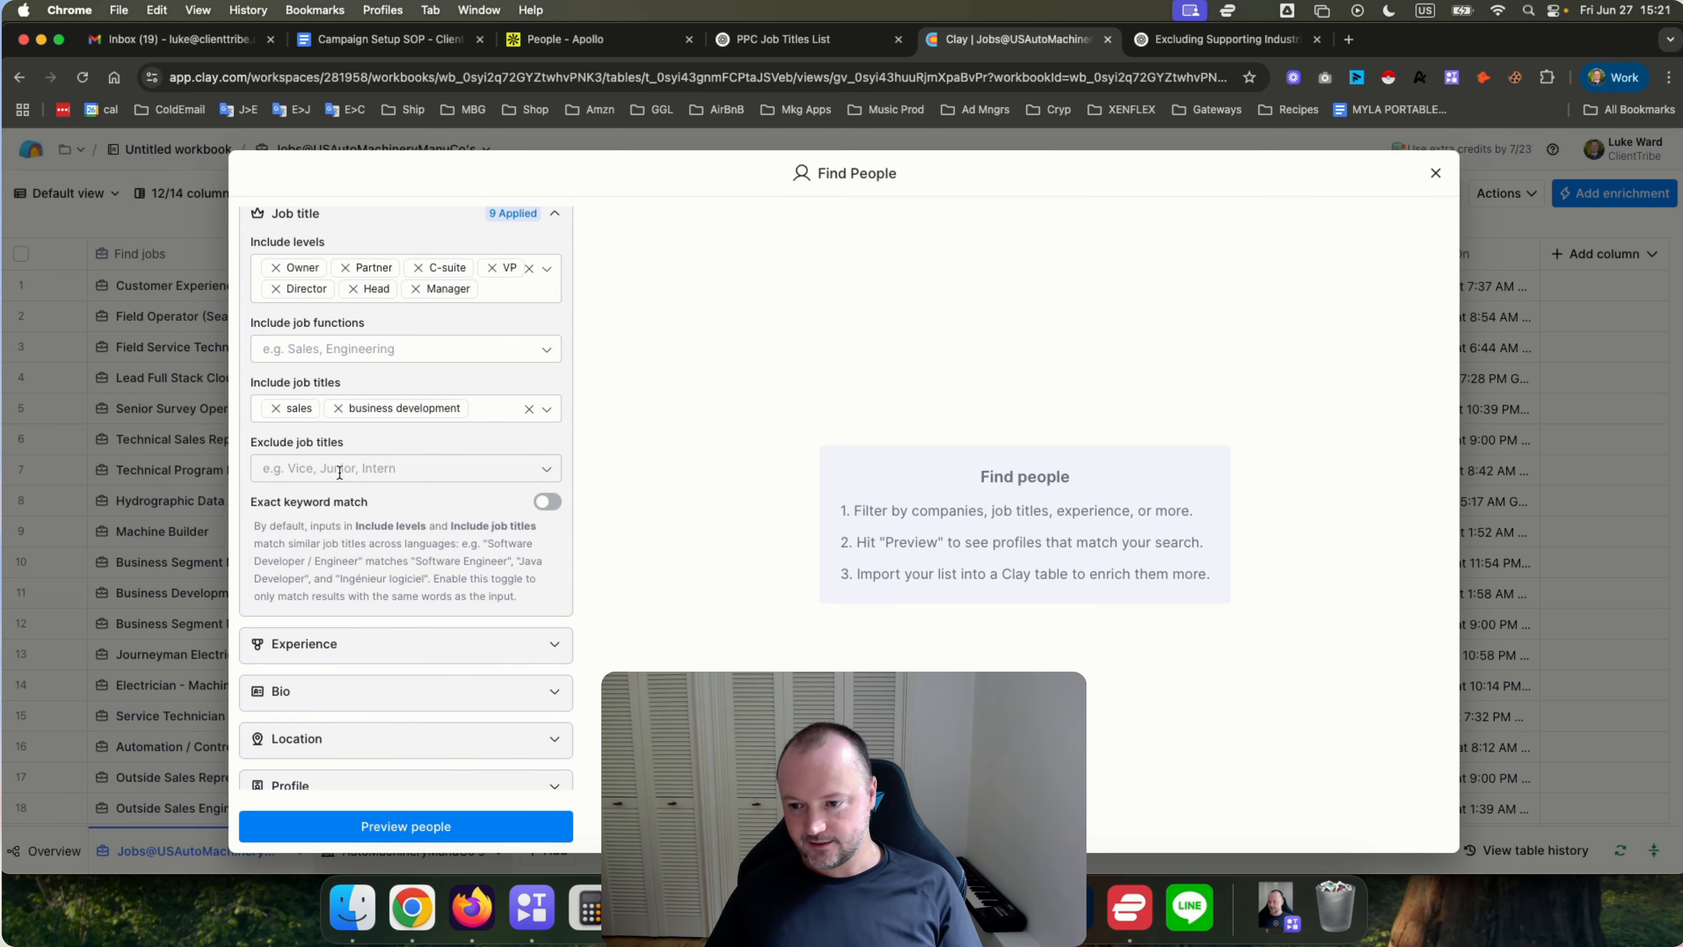
scroll(339, 472, up, 1)
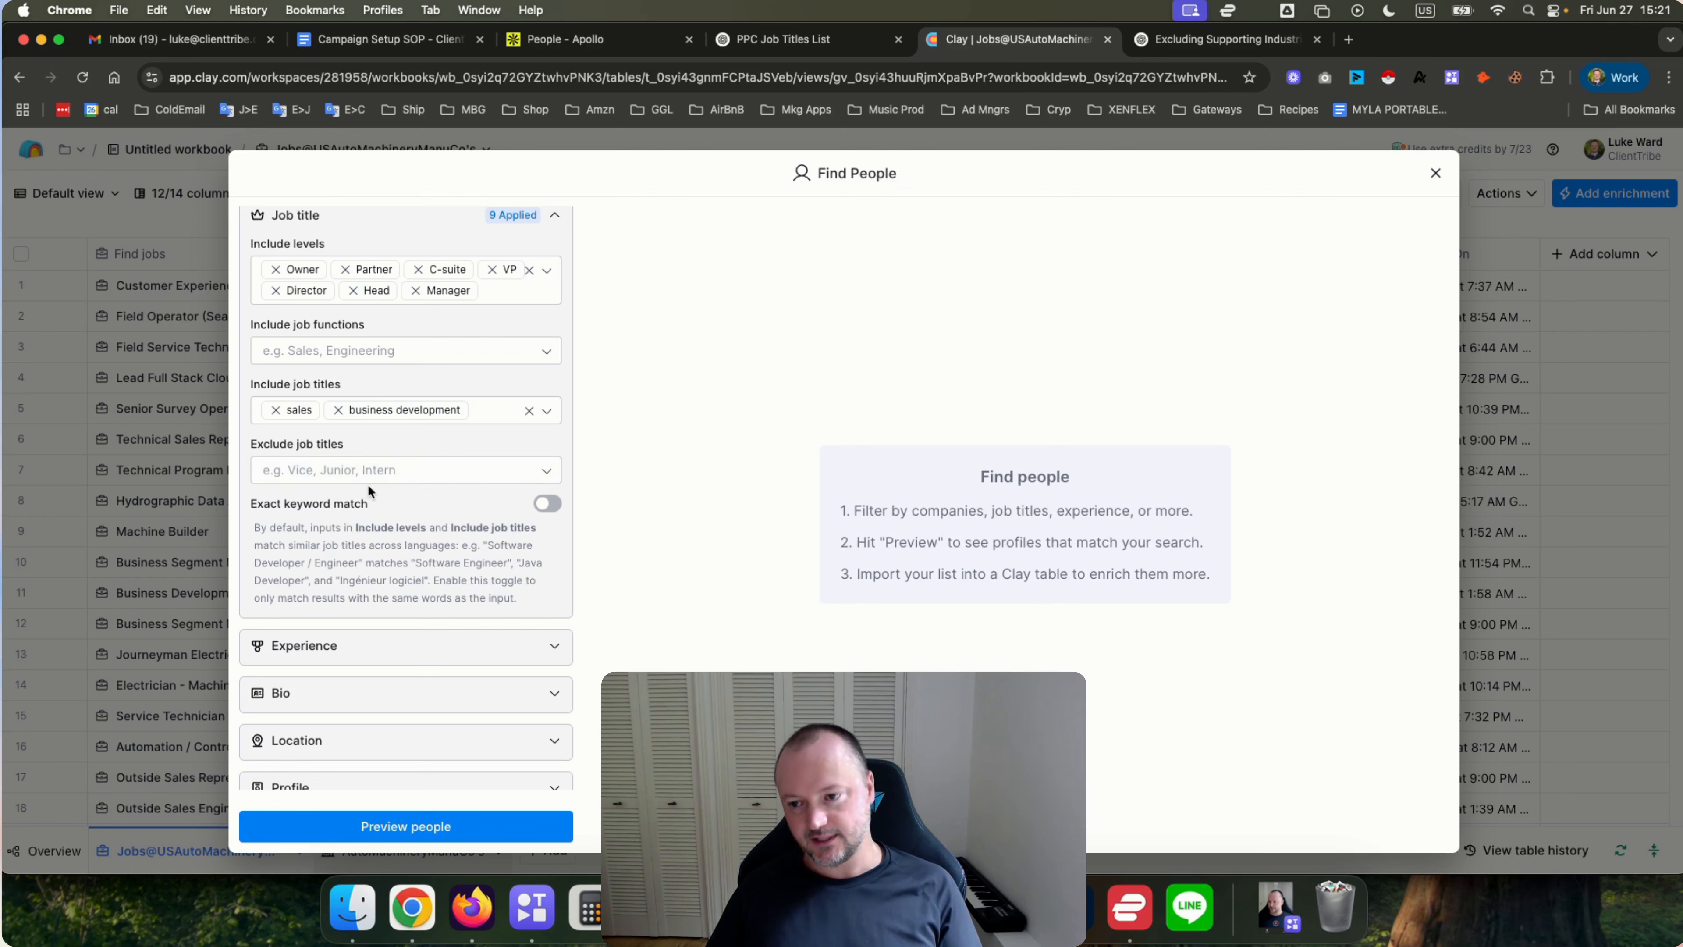
scroll(364, 481, down, 1)
scroll(362, 482, down, 2)
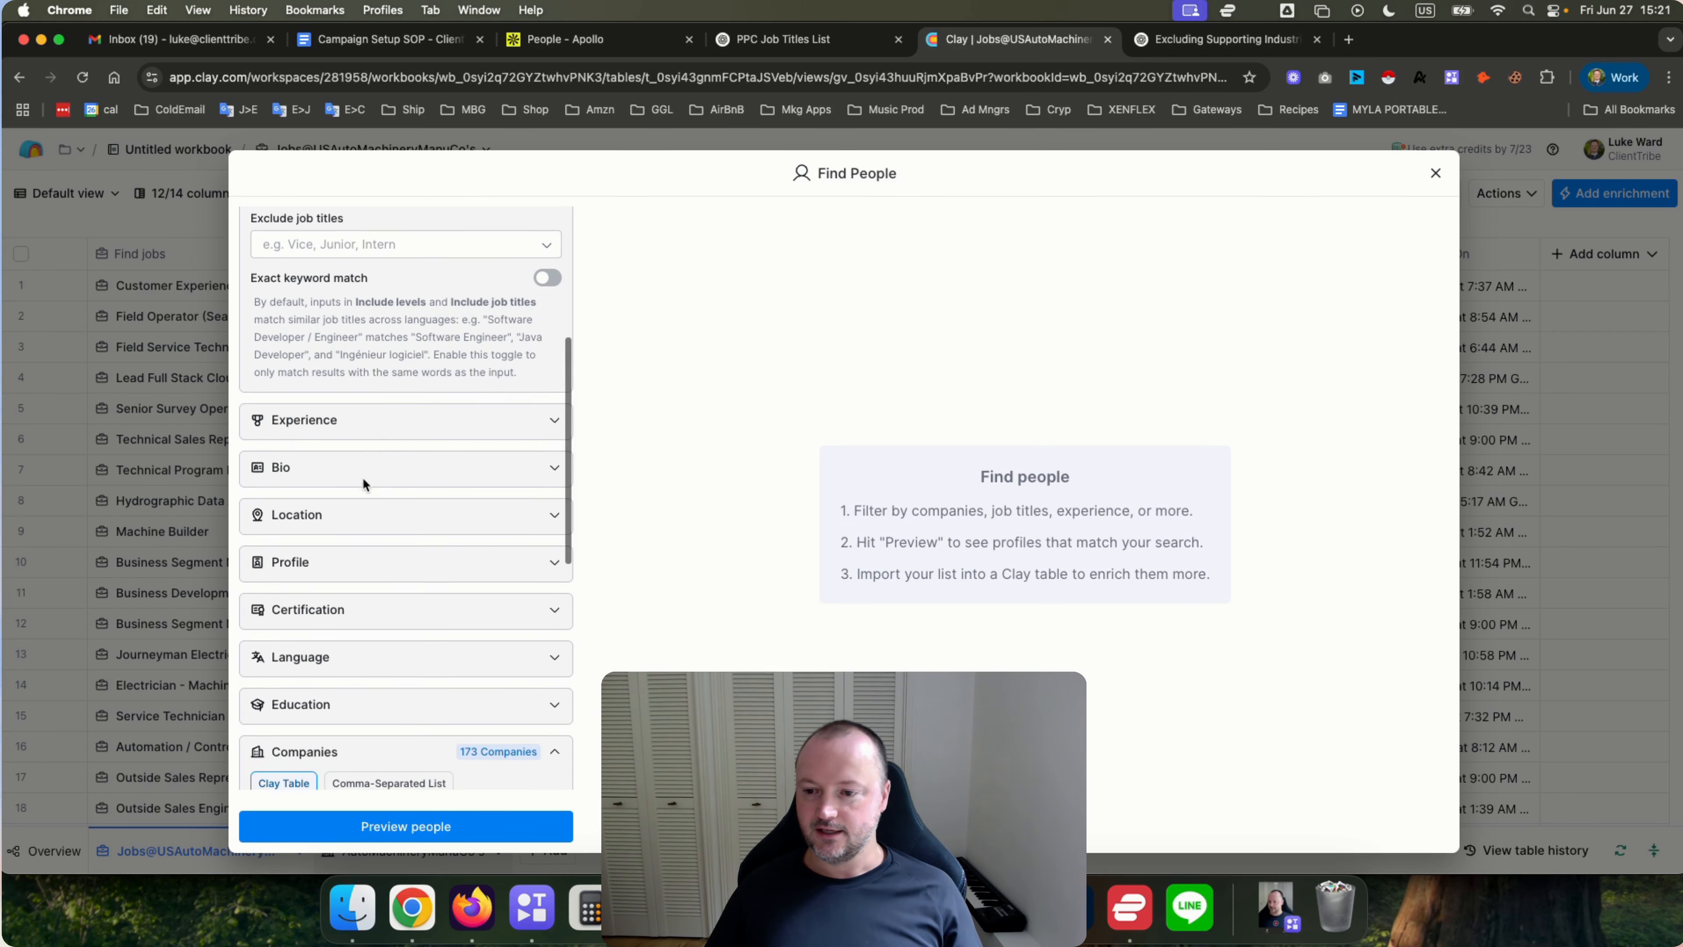
click(312, 516)
scroll(313, 515, down, 1)
scroll(313, 514, down, 1)
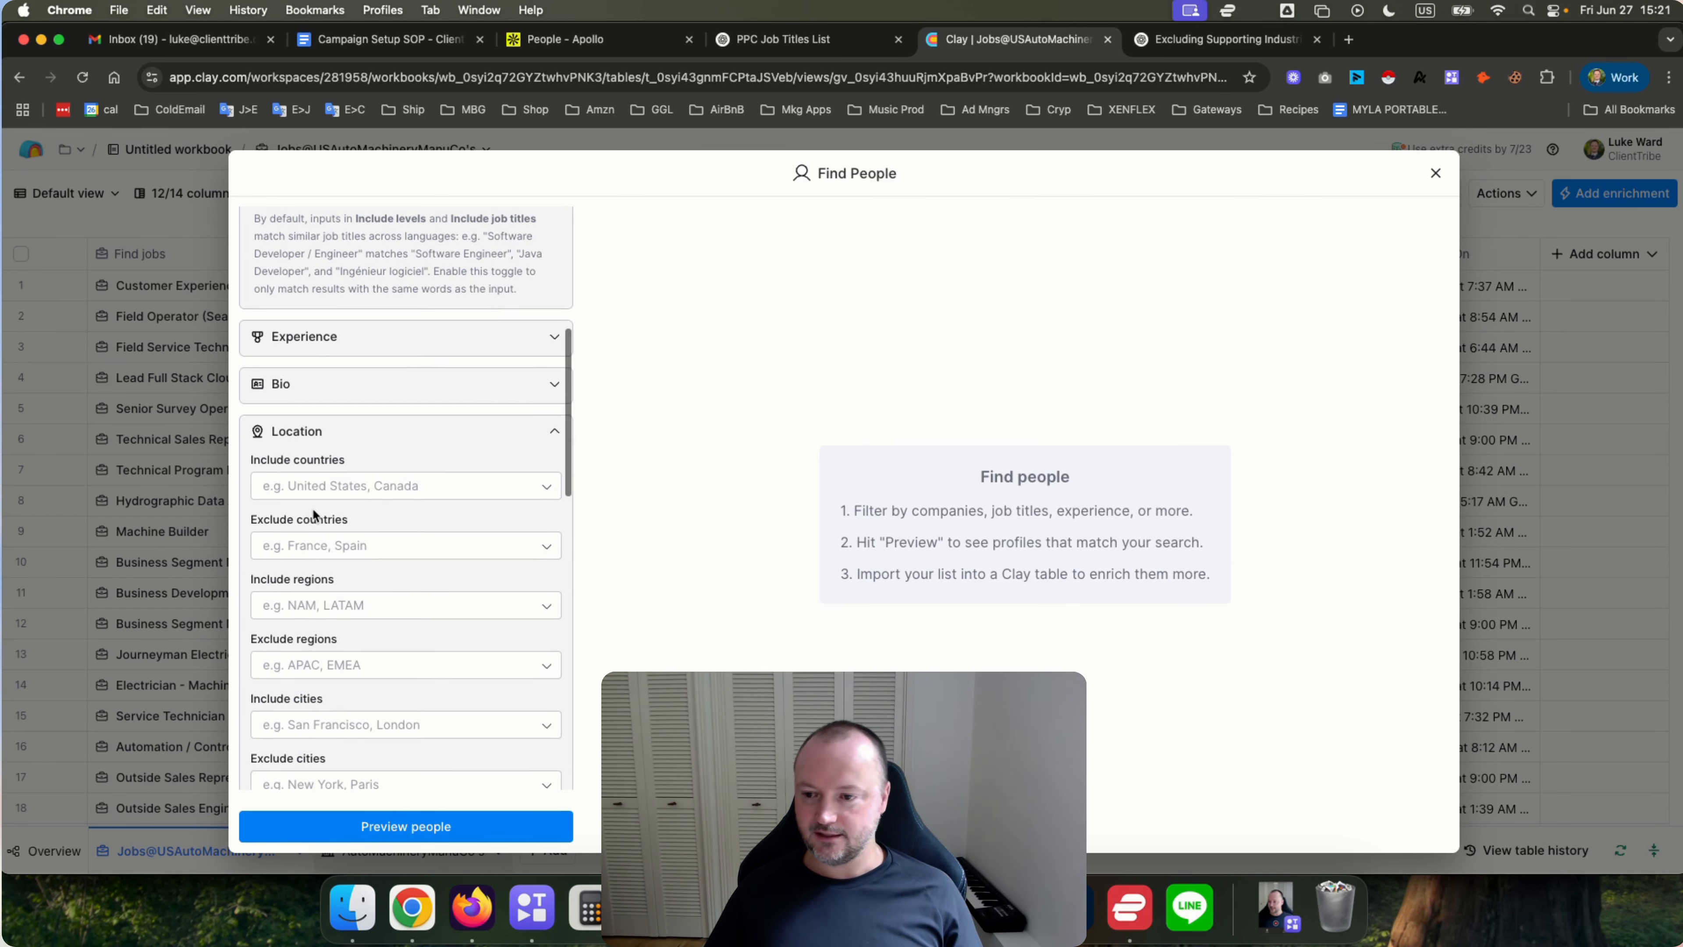
click(292, 487)
text(unit)
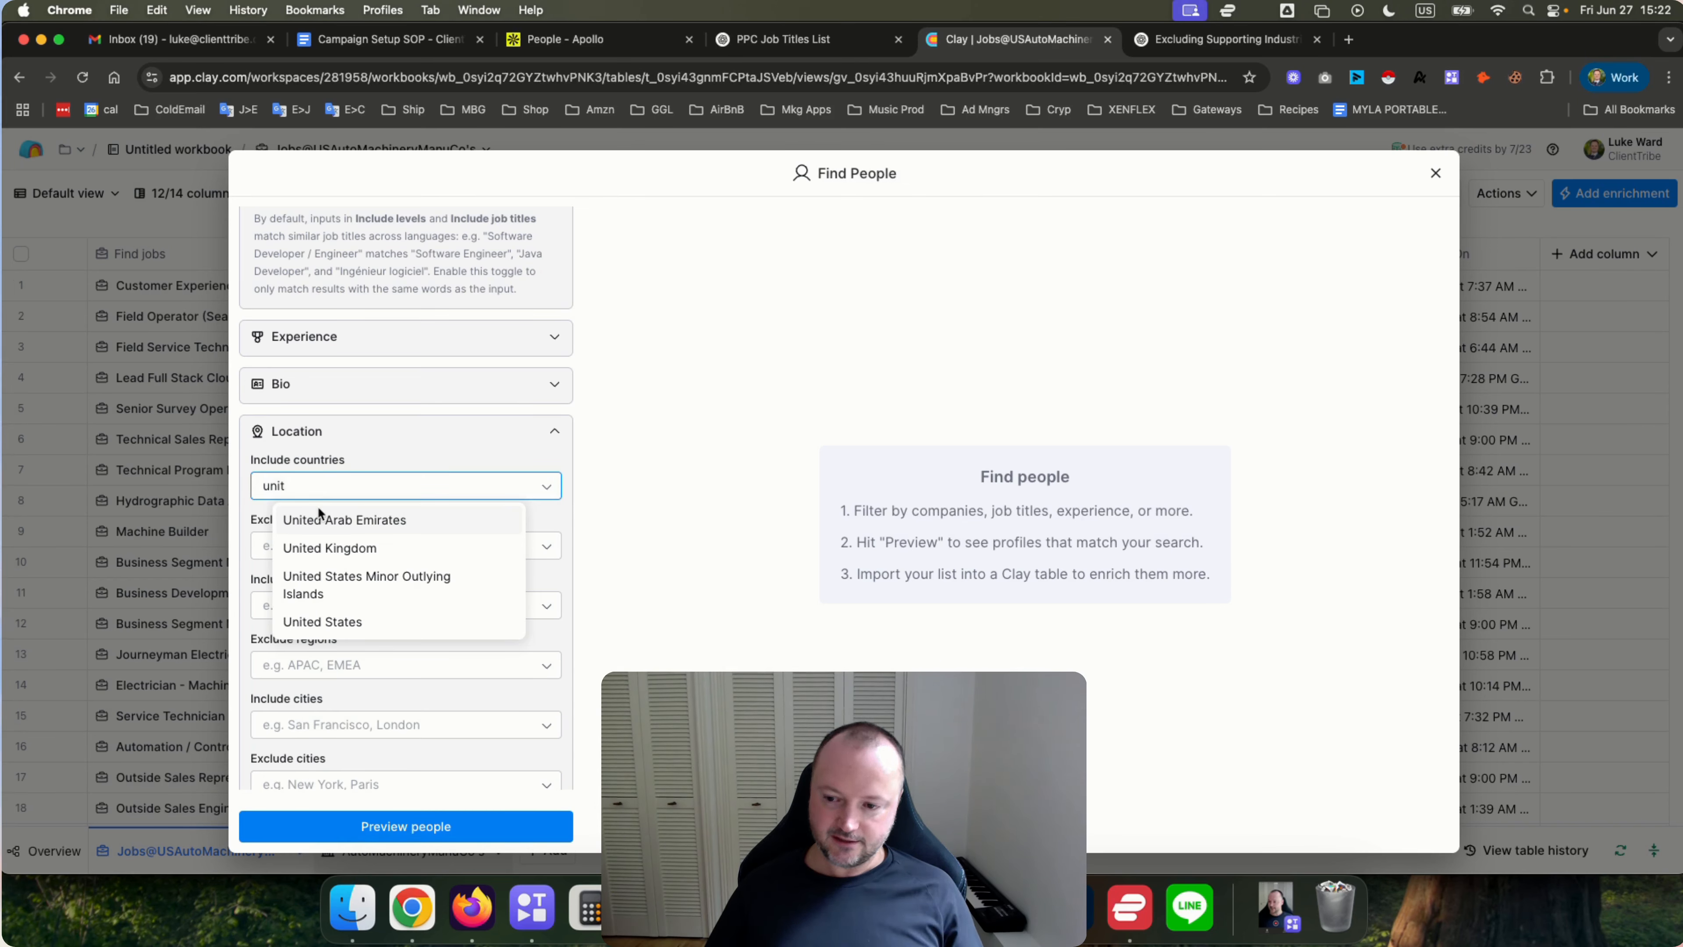
click(350, 624)
click(644, 560)
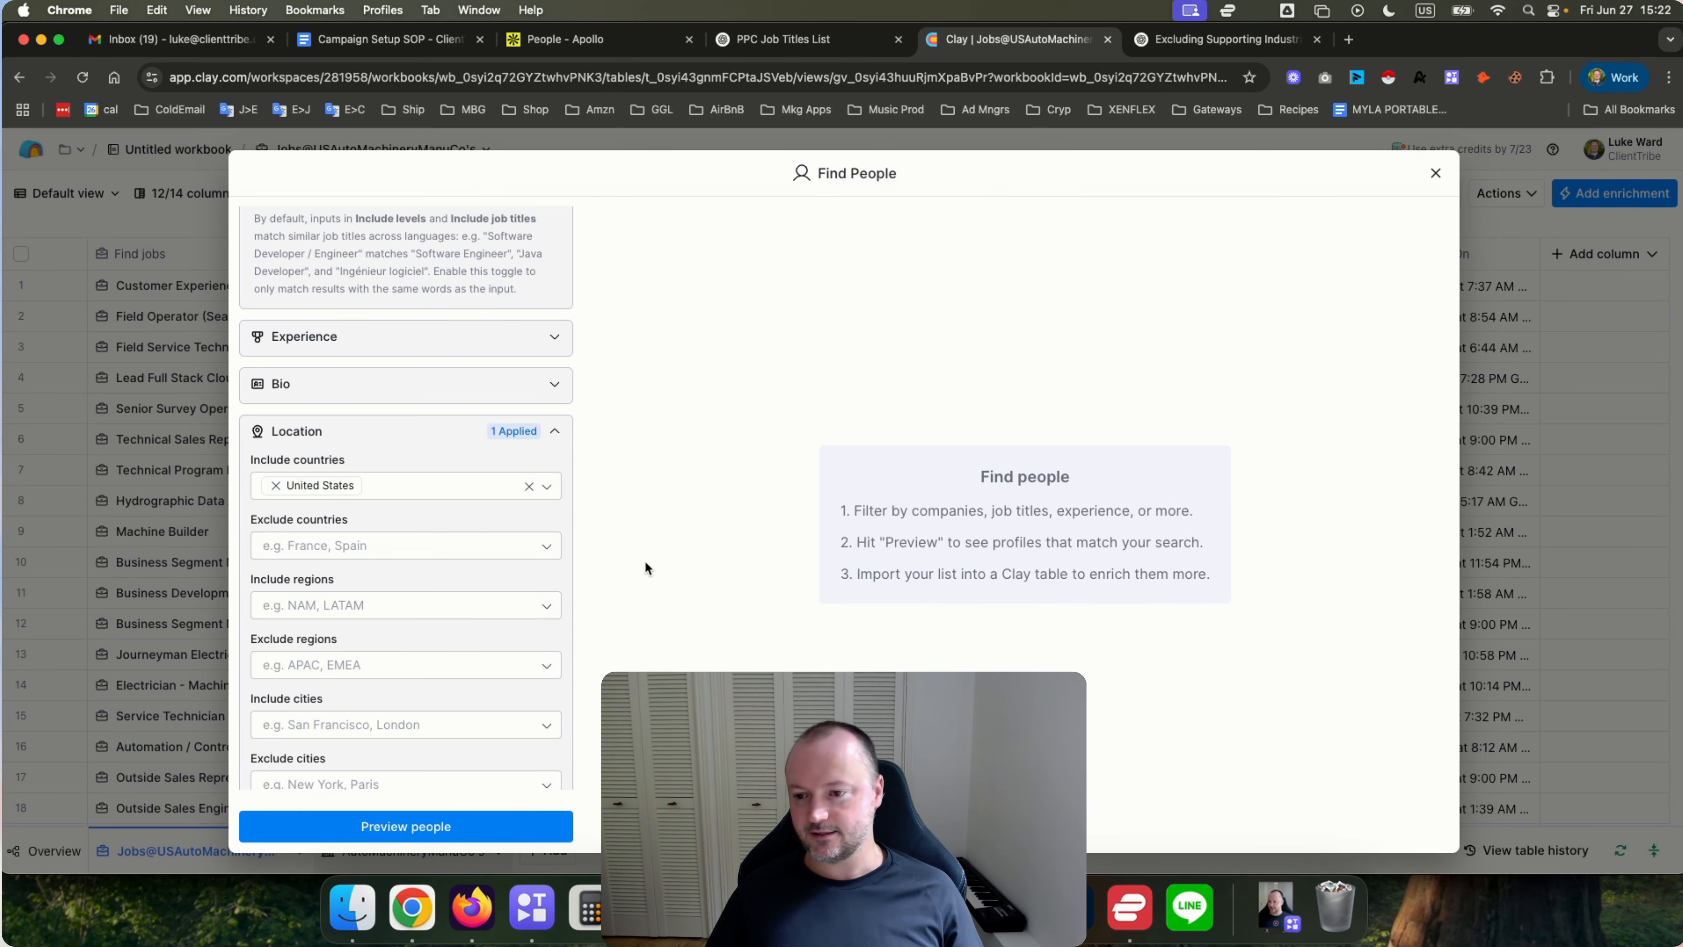
scroll(394, 633, down, 5)
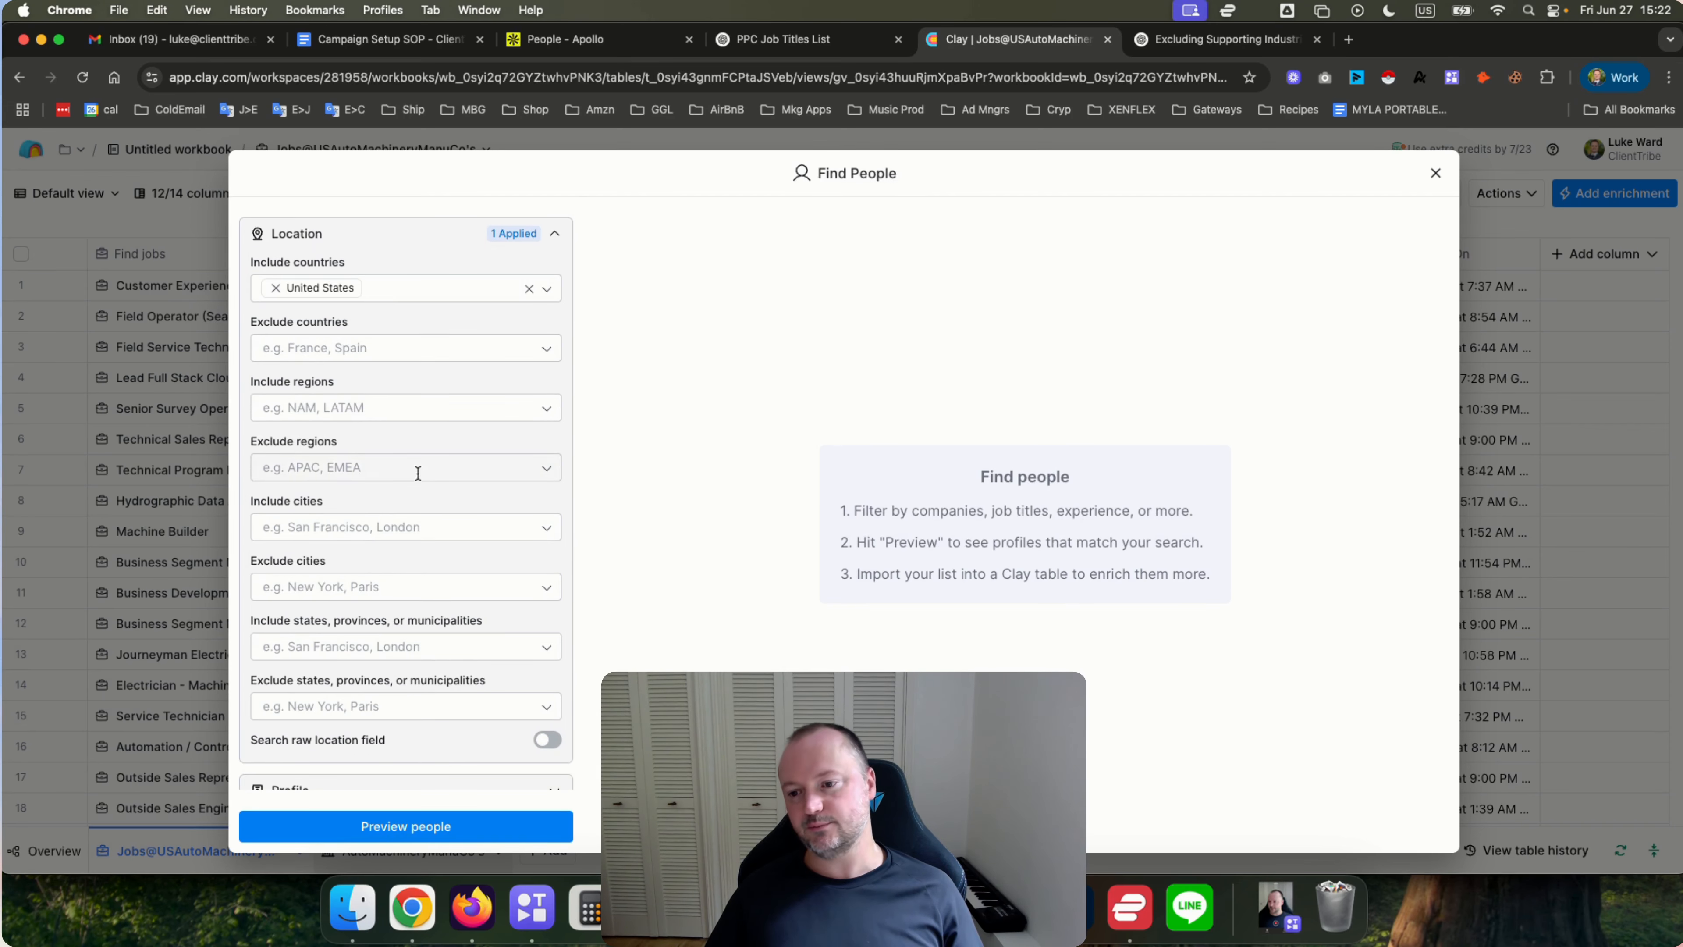
scroll(417, 504, down, 5)
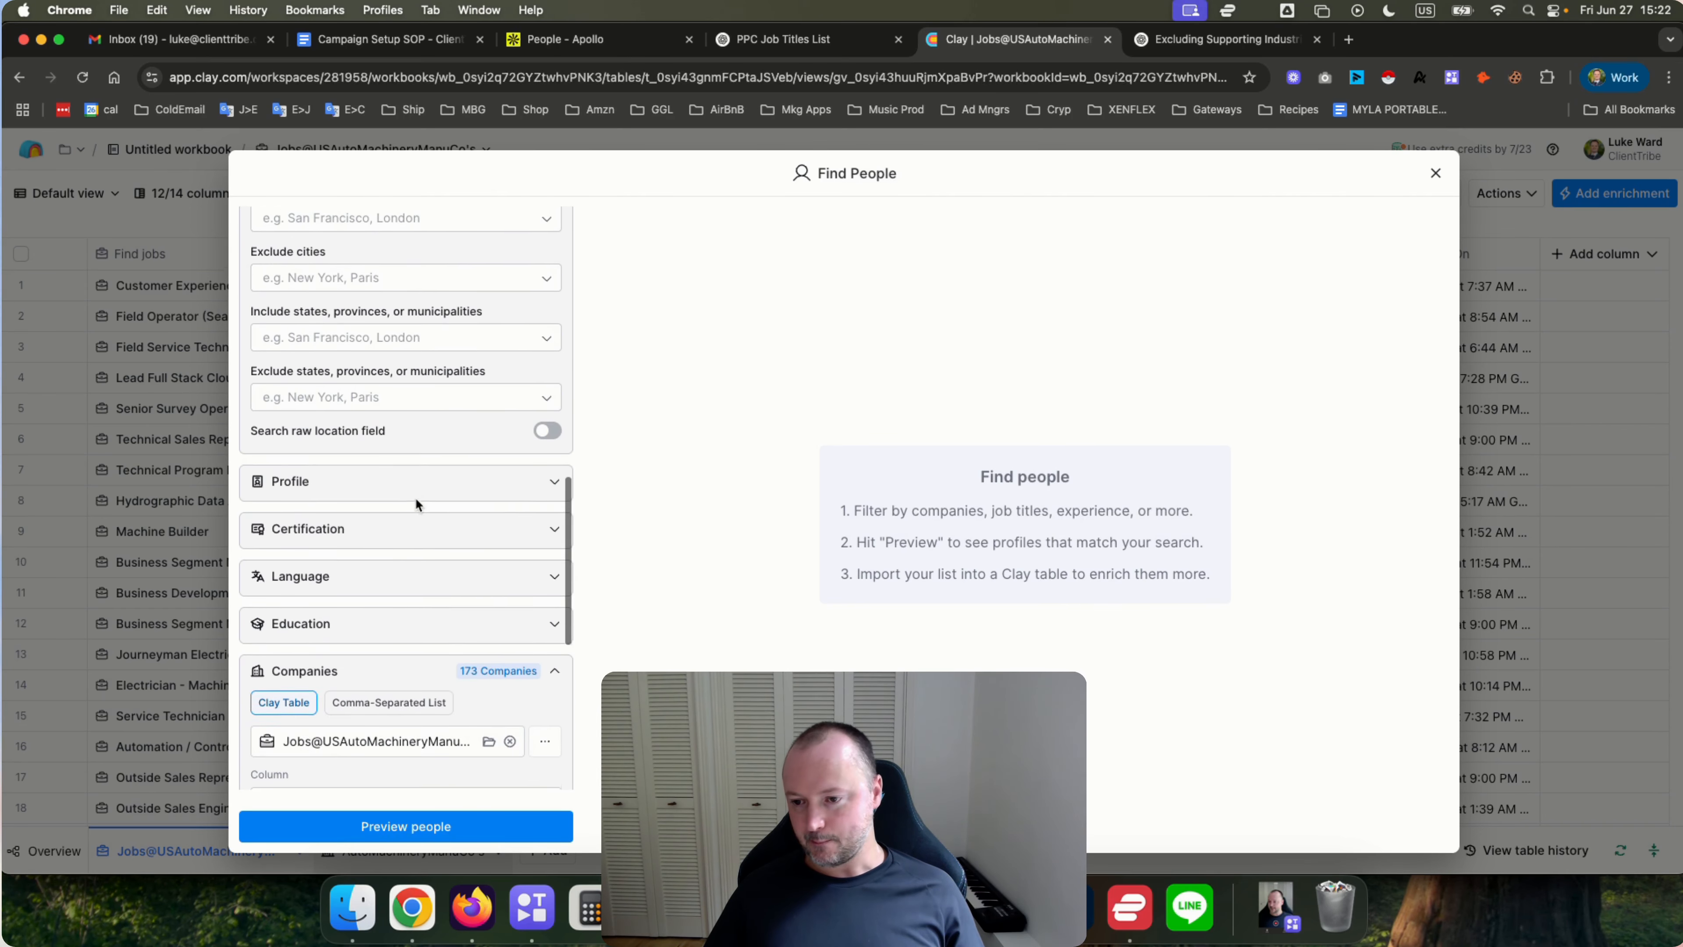
scroll(417, 504, down, 5)
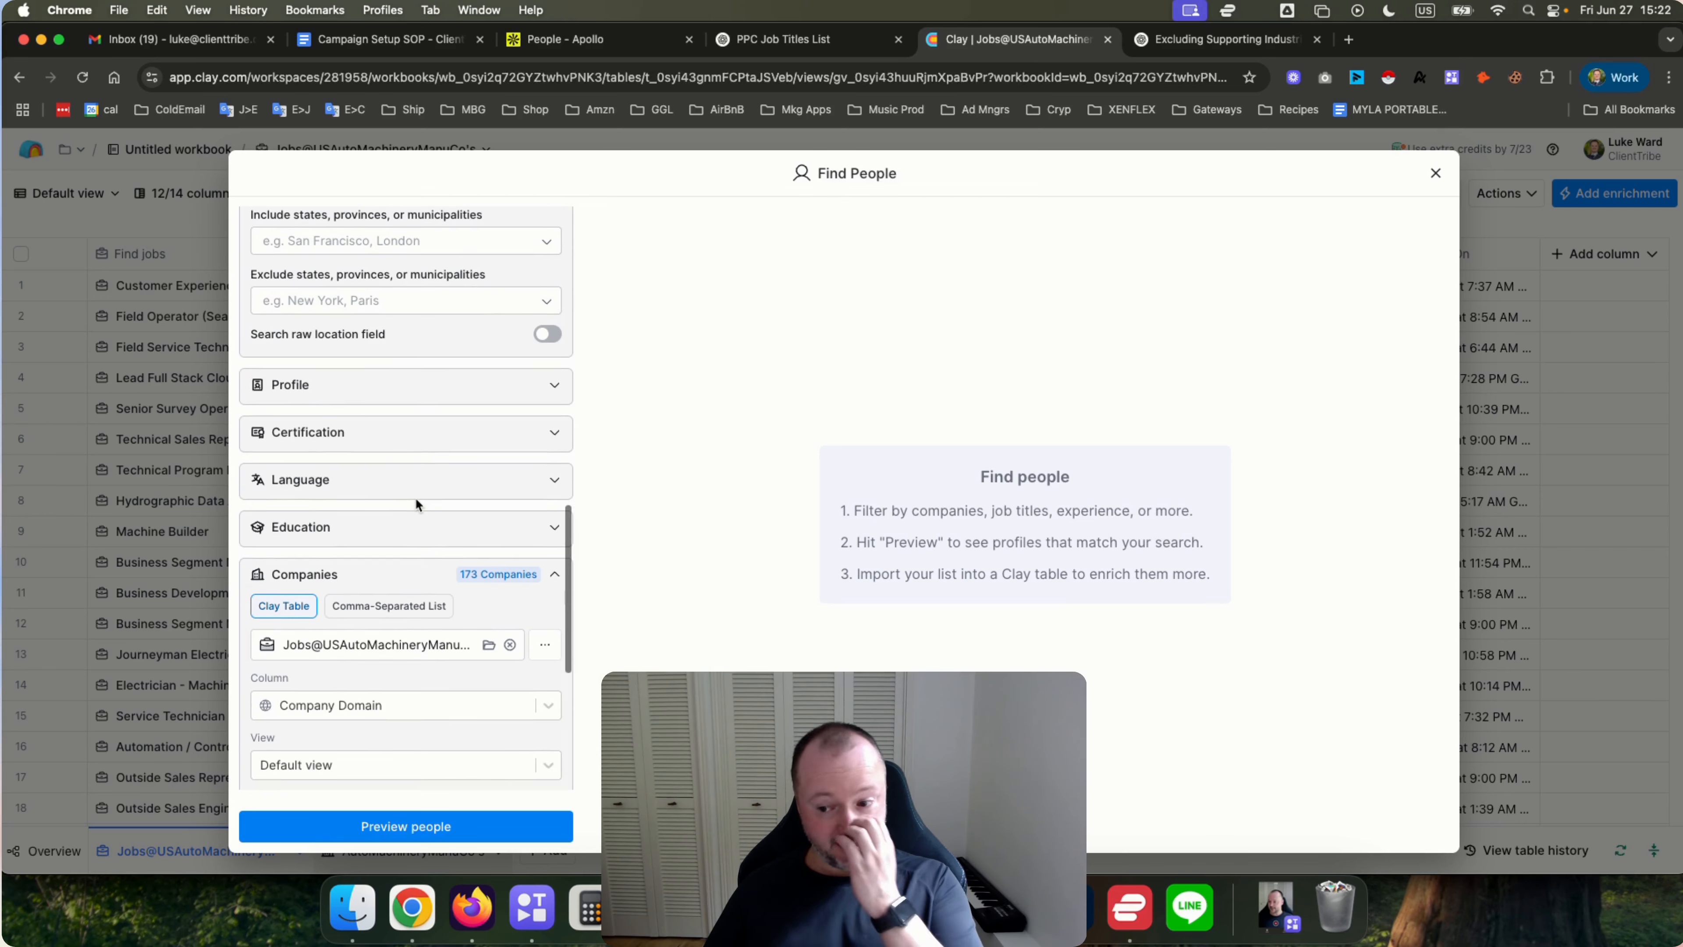
scroll(416, 504, down, 5)
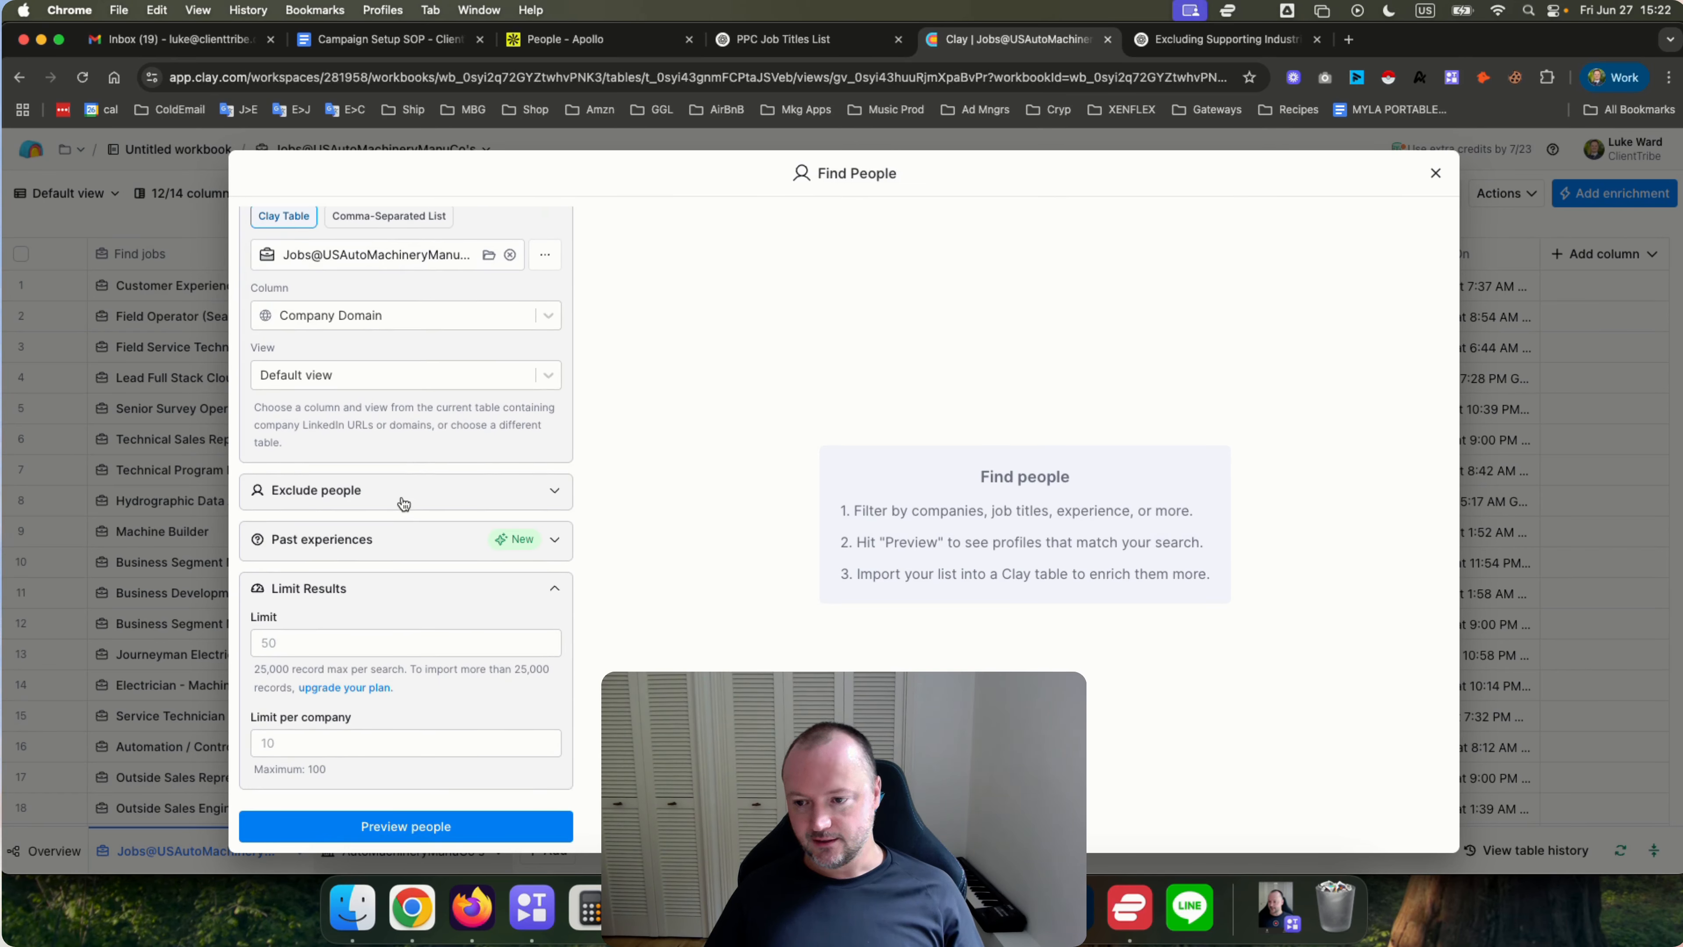
Preview the matching people and import them into a new table without any extra enrichments.
click(376, 824)
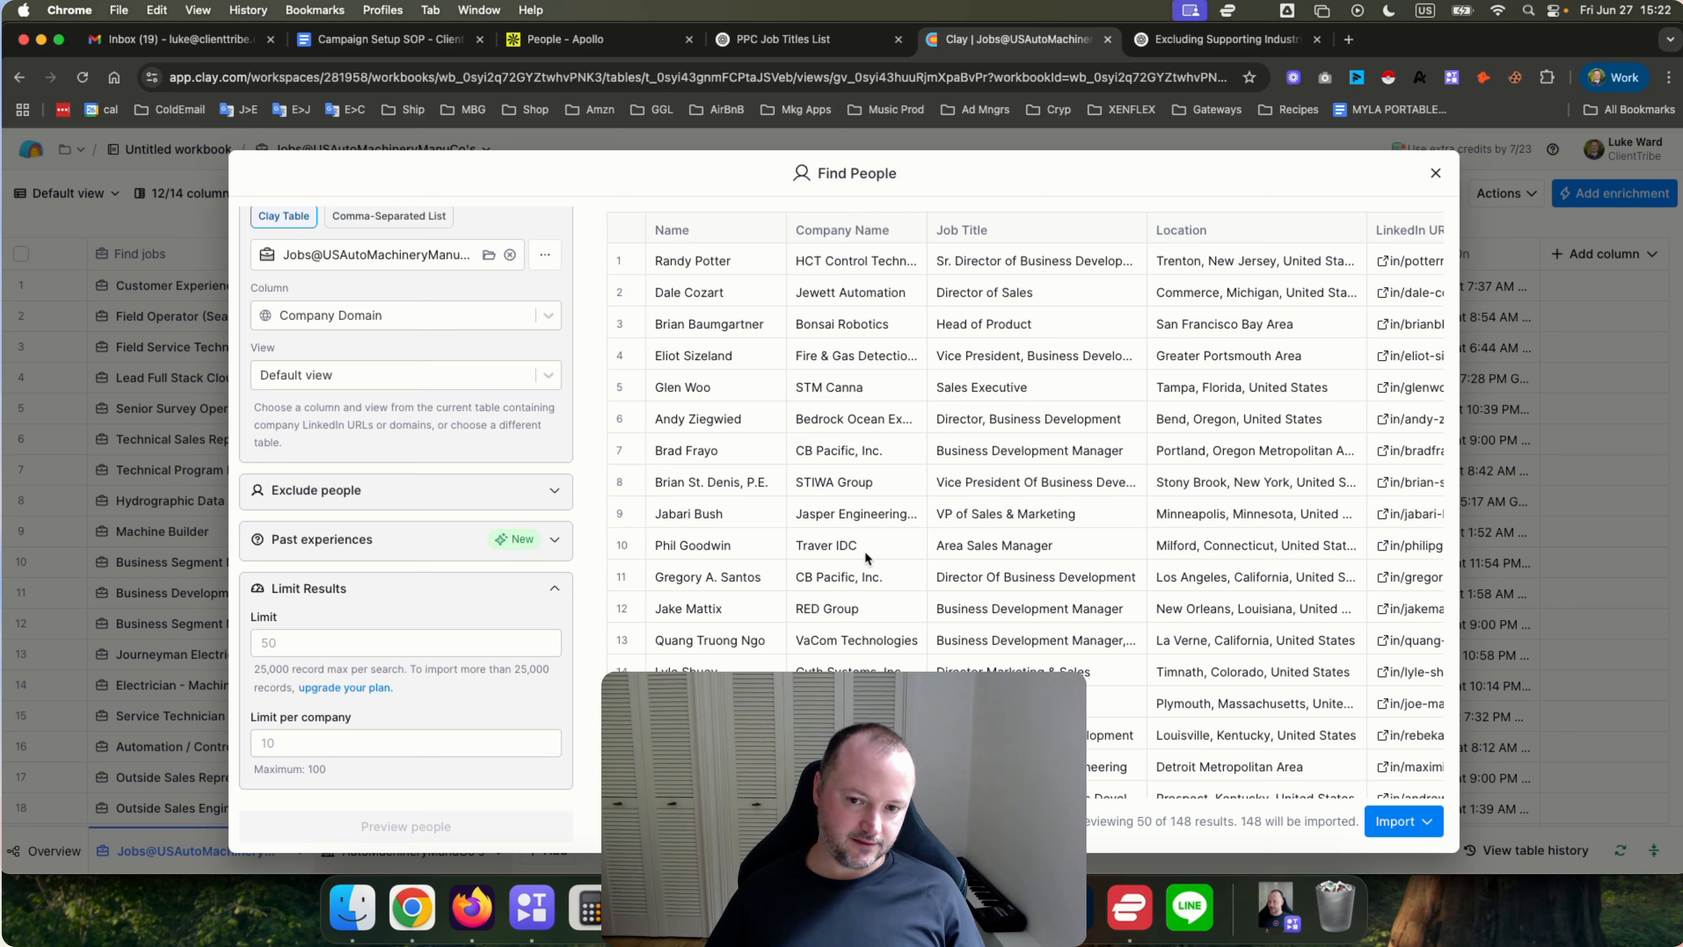
click(1412, 822)
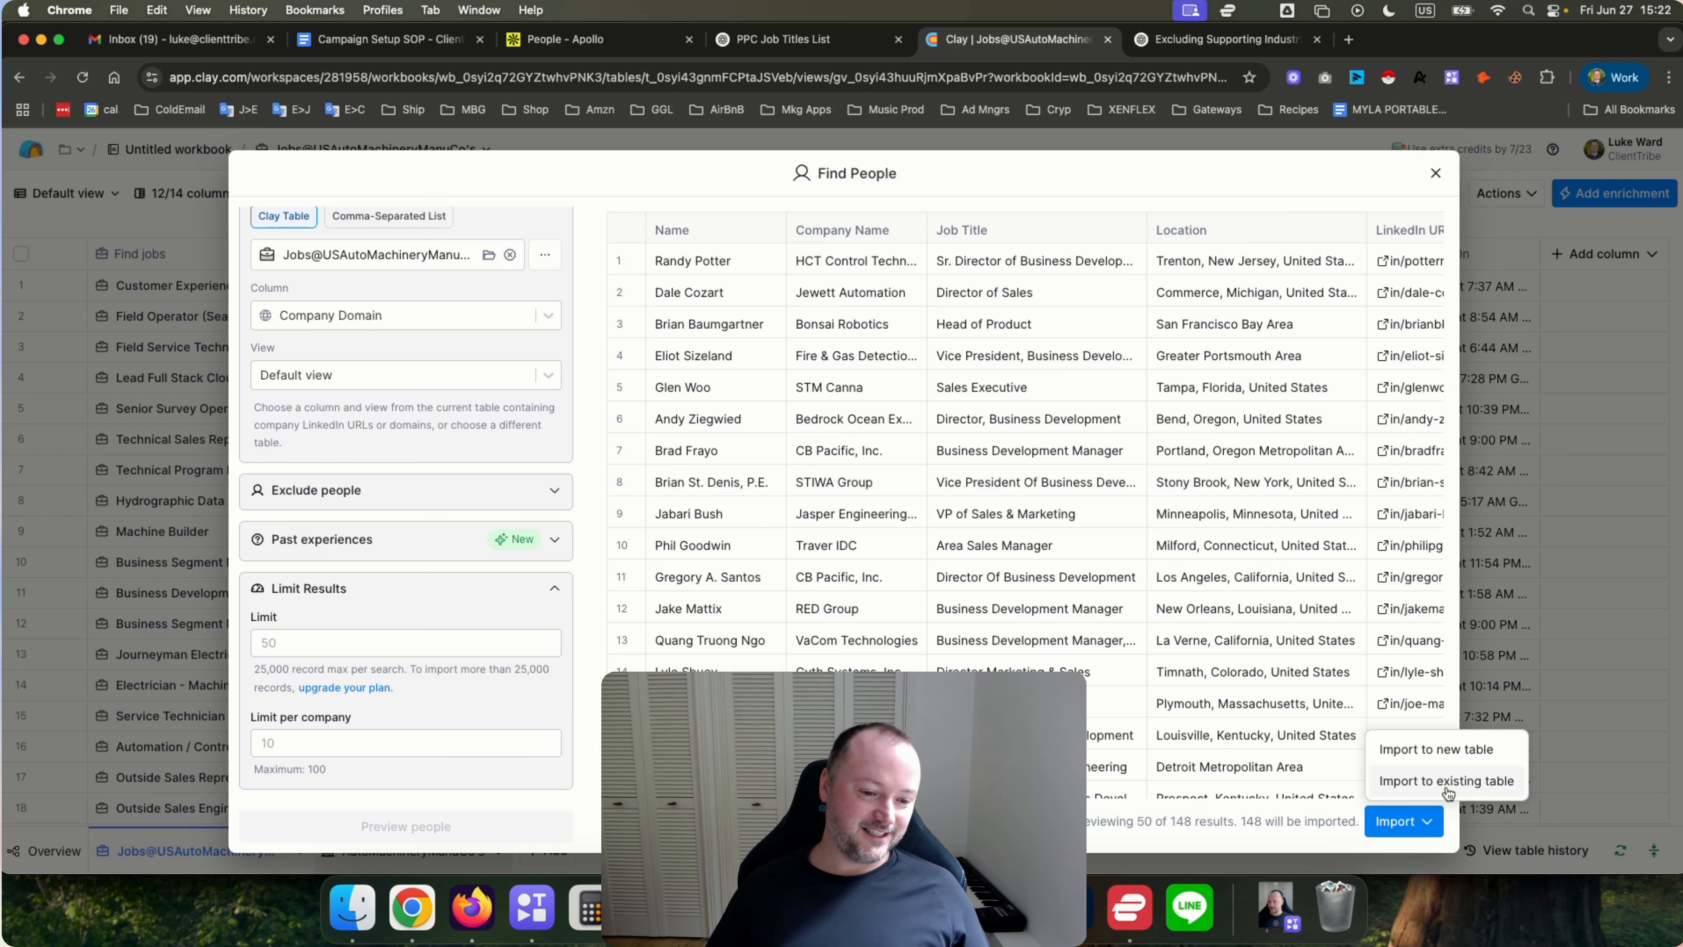
click(1438, 750)
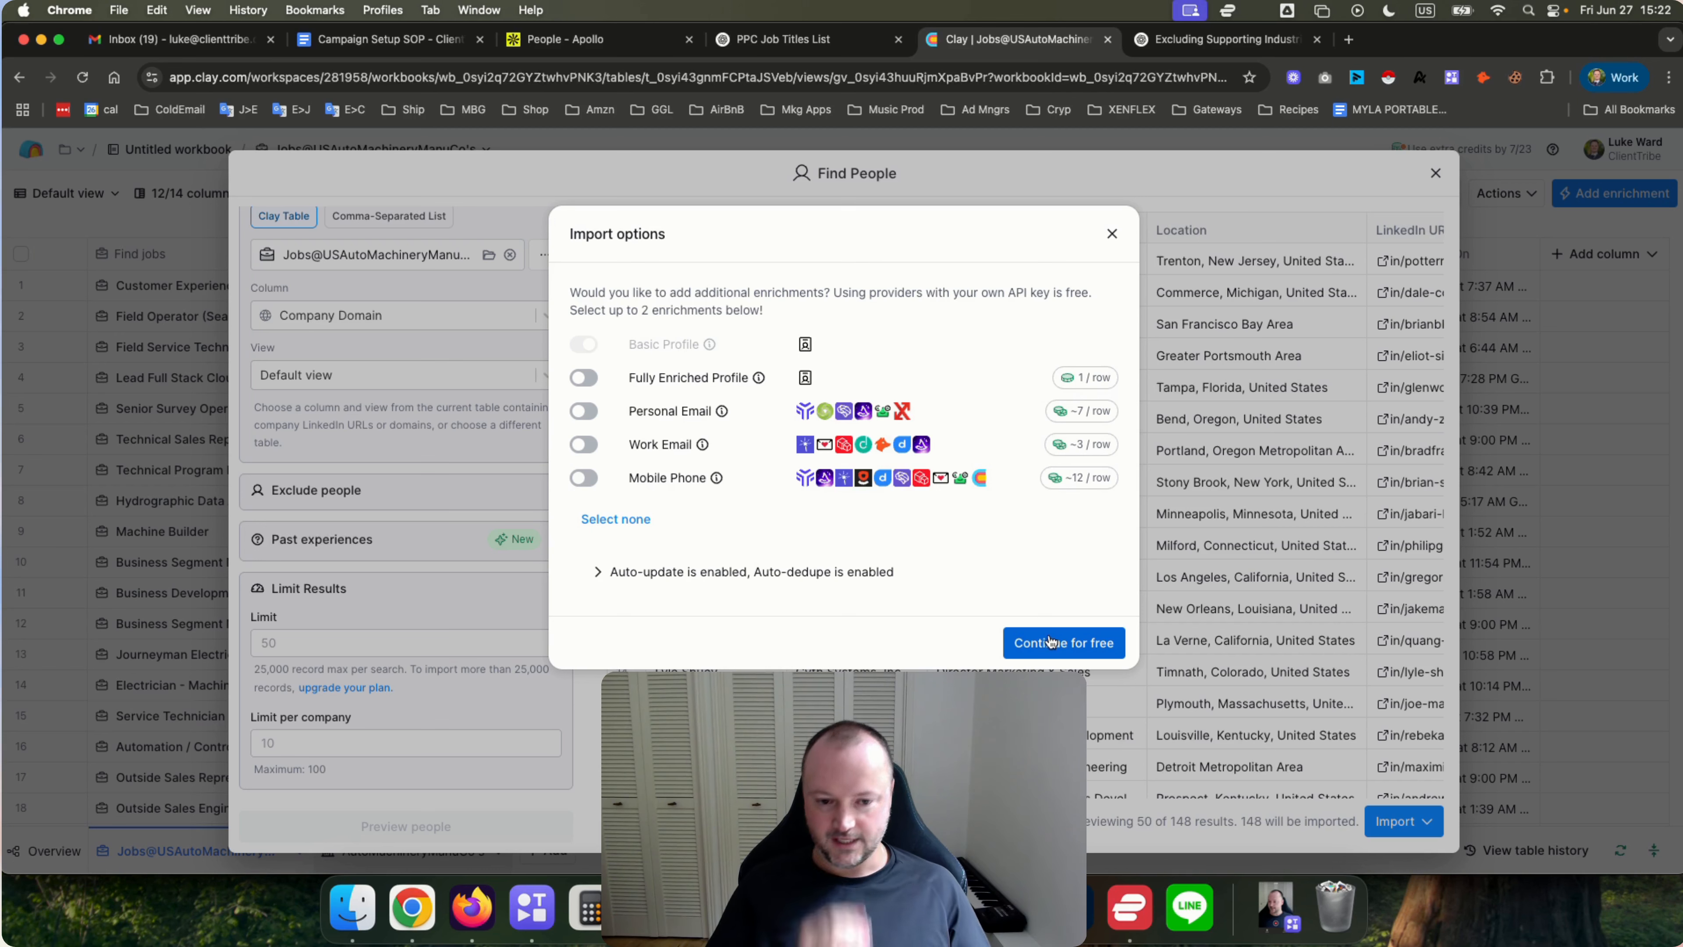
click(1063, 649)
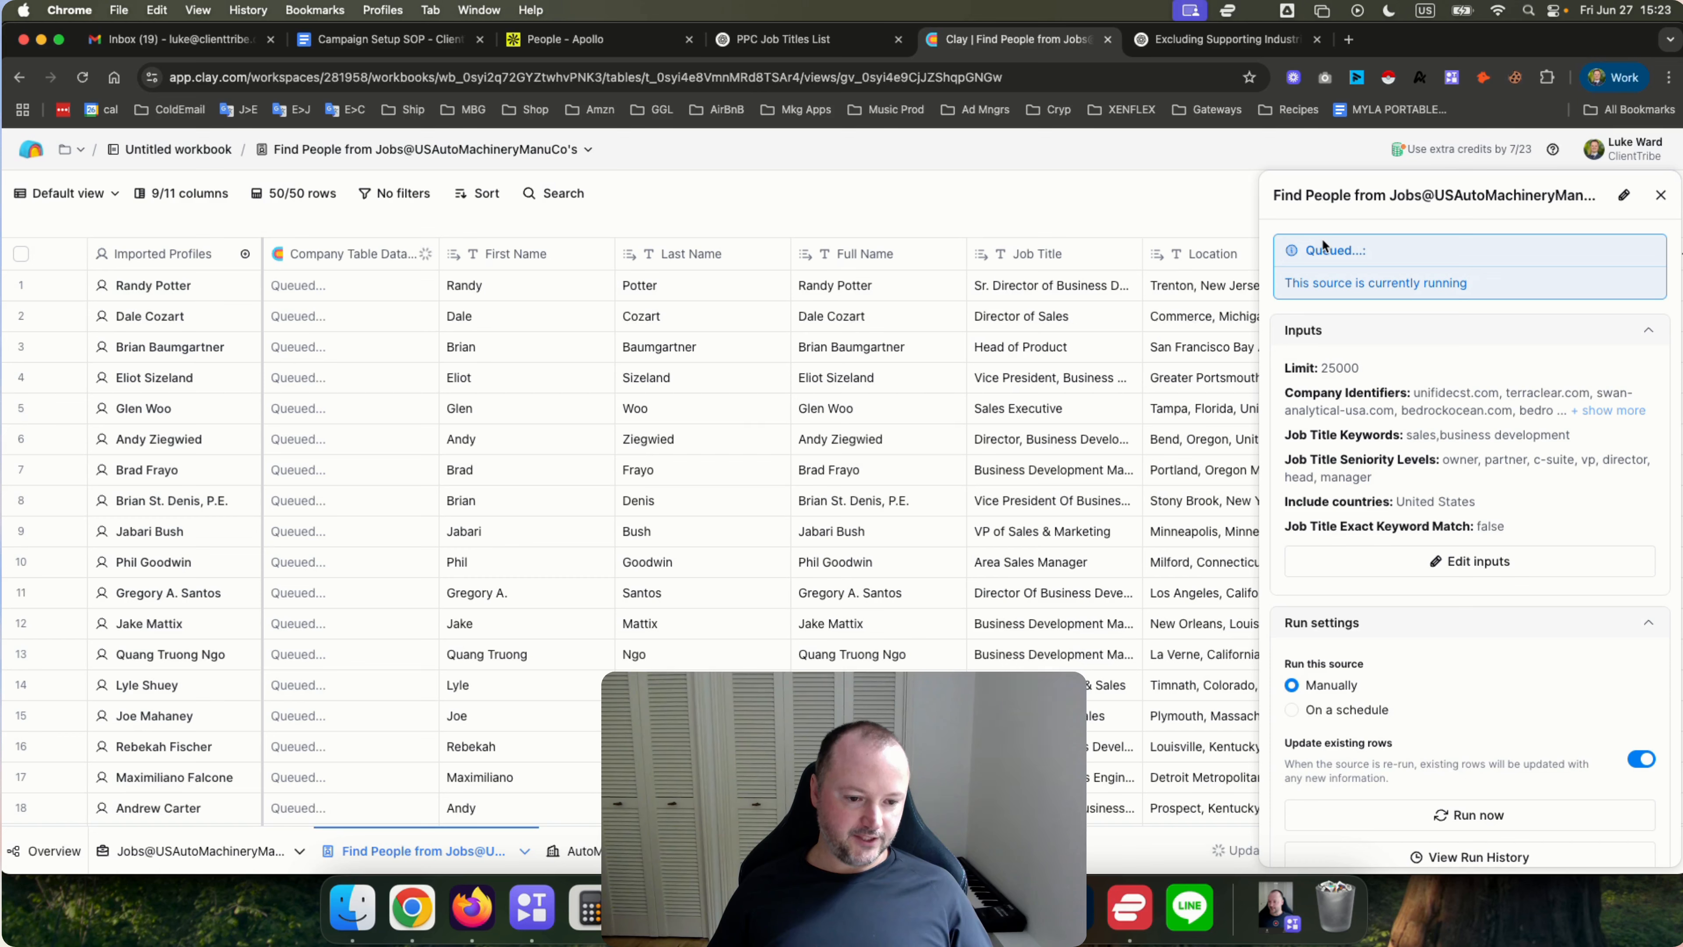
Schedule the people source to run every 1 Day with updating existing rows turned off, save the schedule, and close the panel.
click(1291, 709)
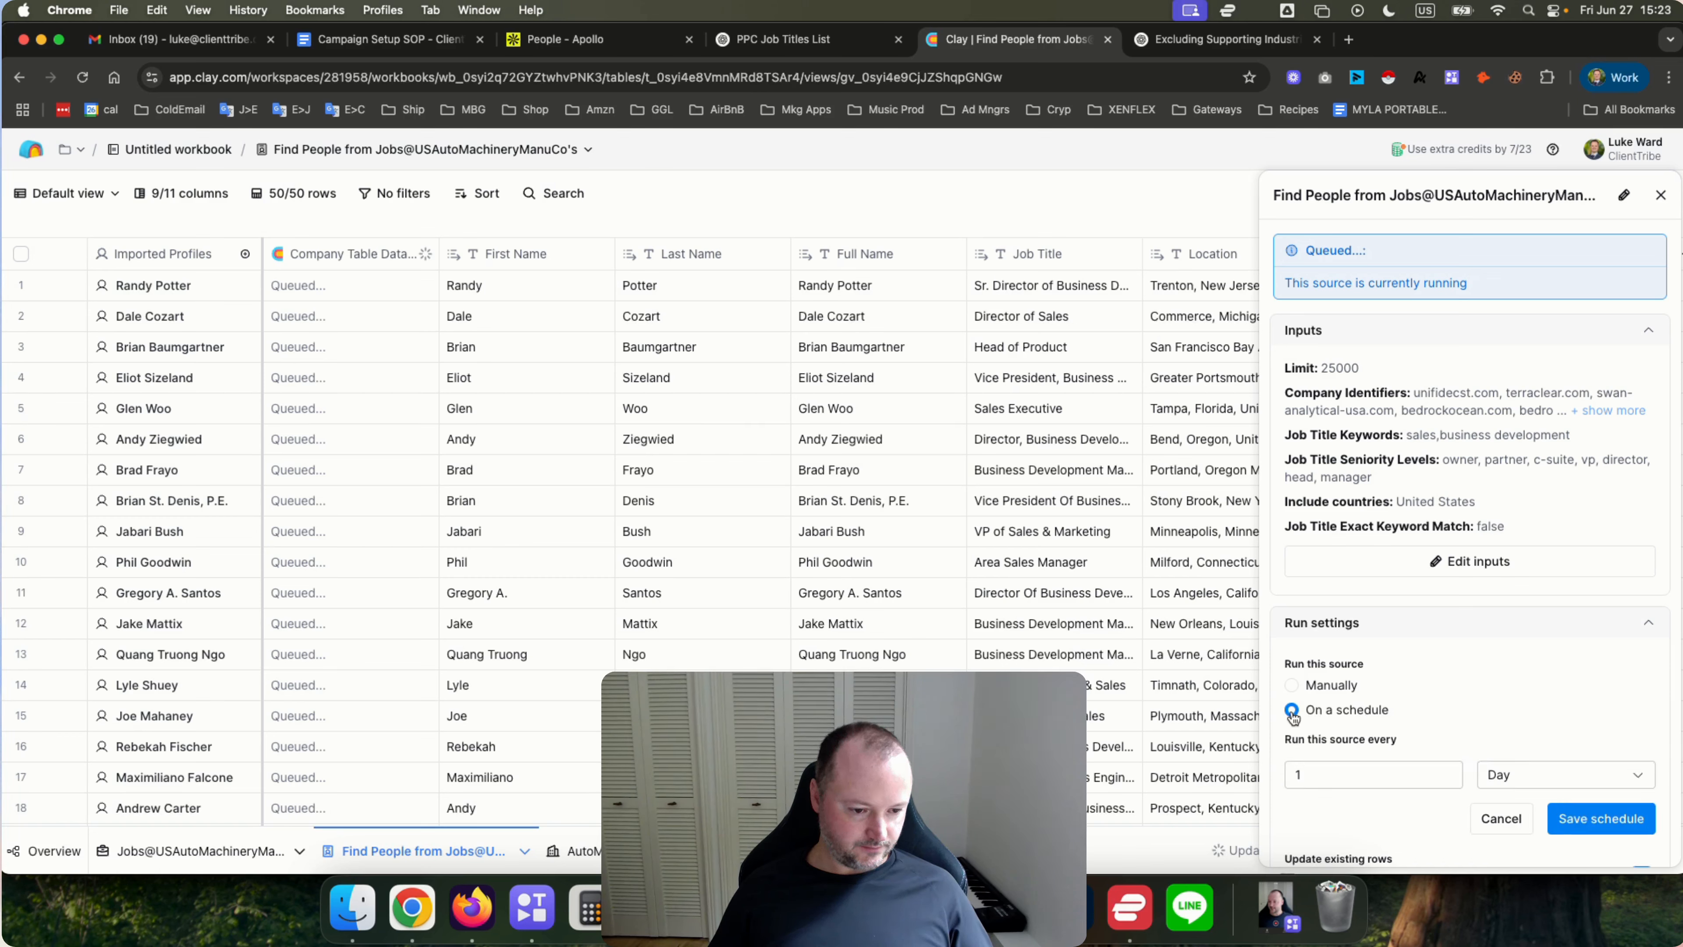
scroll(1424, 643, down, 3)
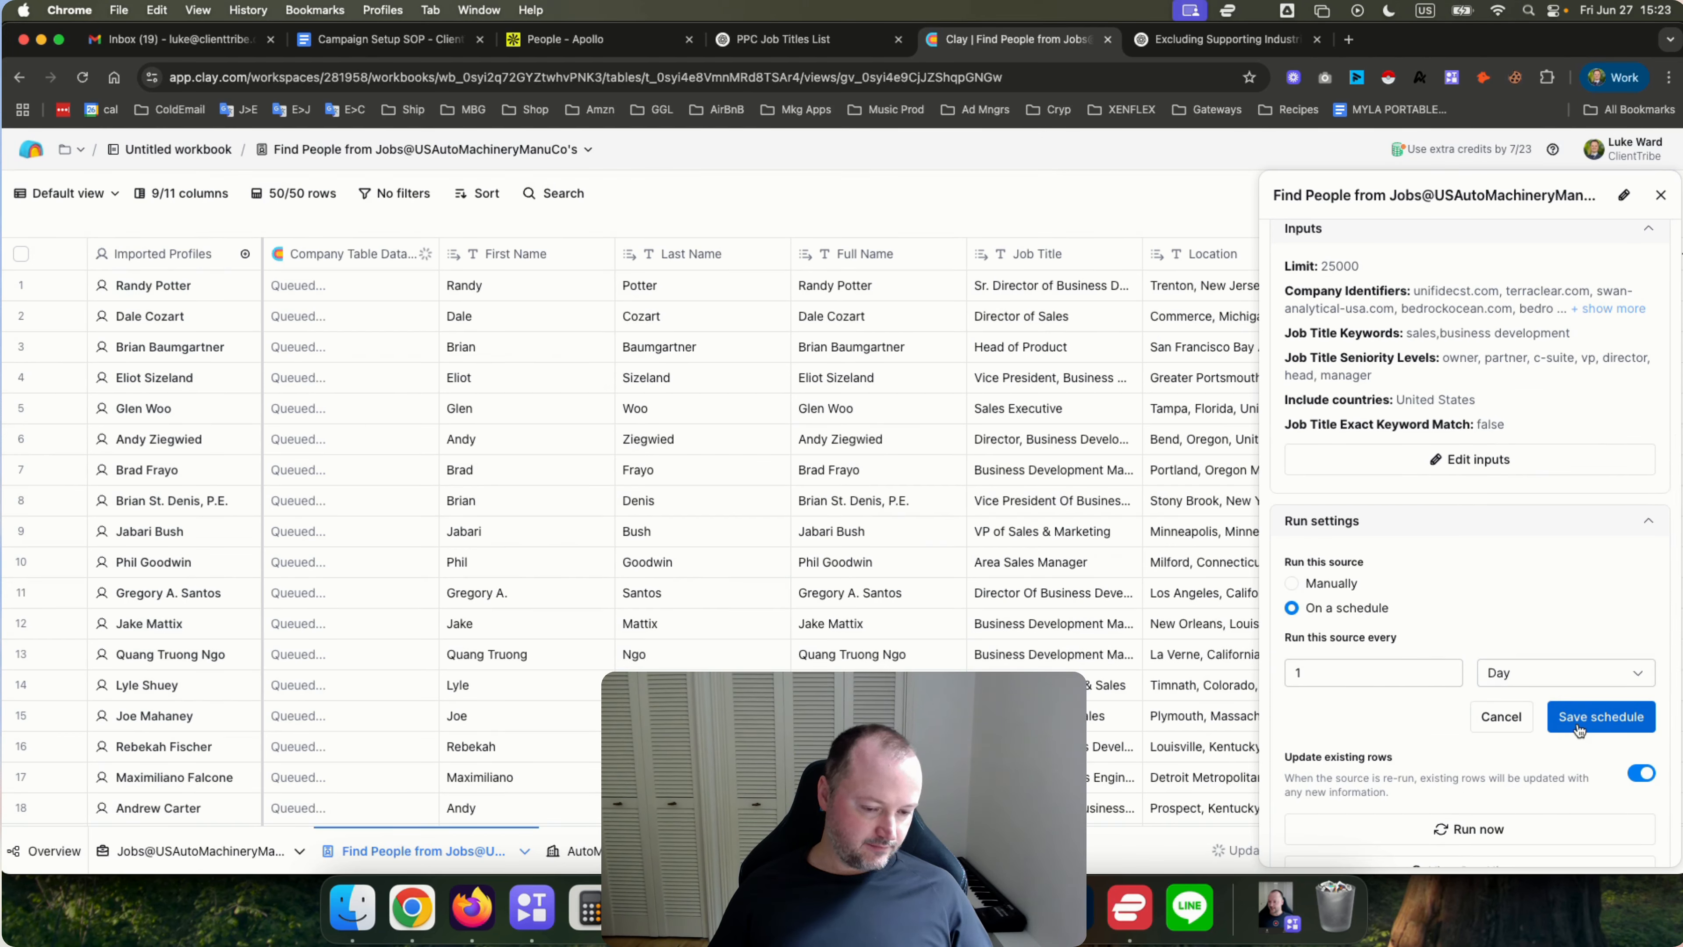
scroll(1392, 668, down, 2)
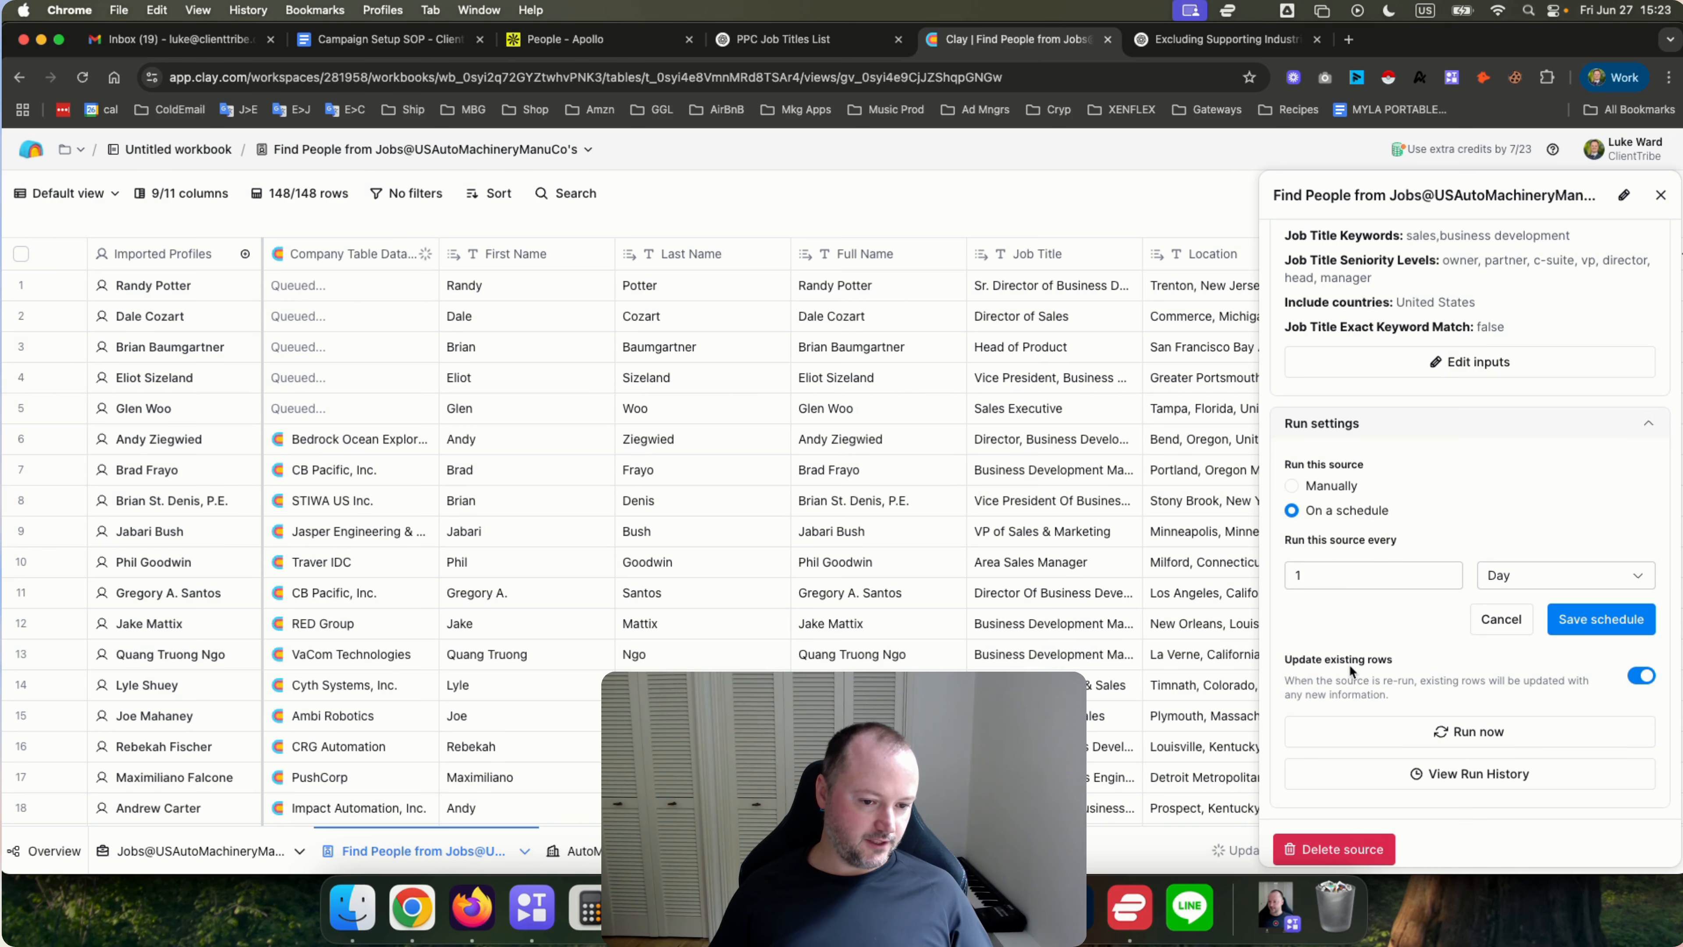
click(1641, 675)
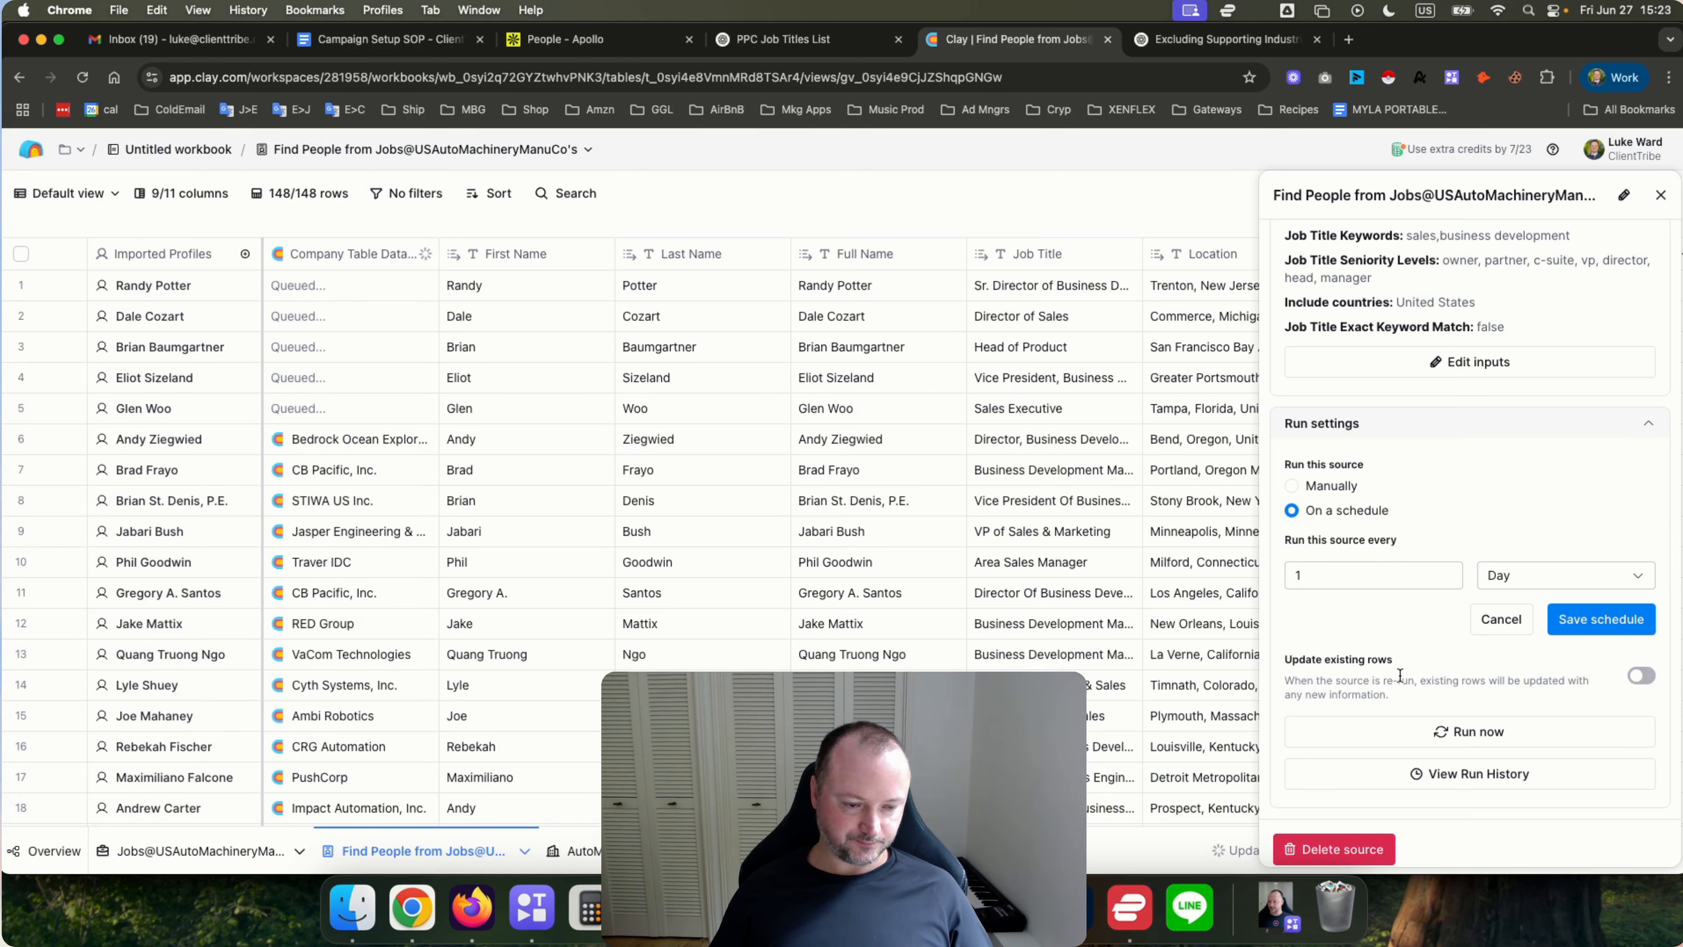
scroll(1389, 630, down, 1)
scroll(1390, 630, up, 1)
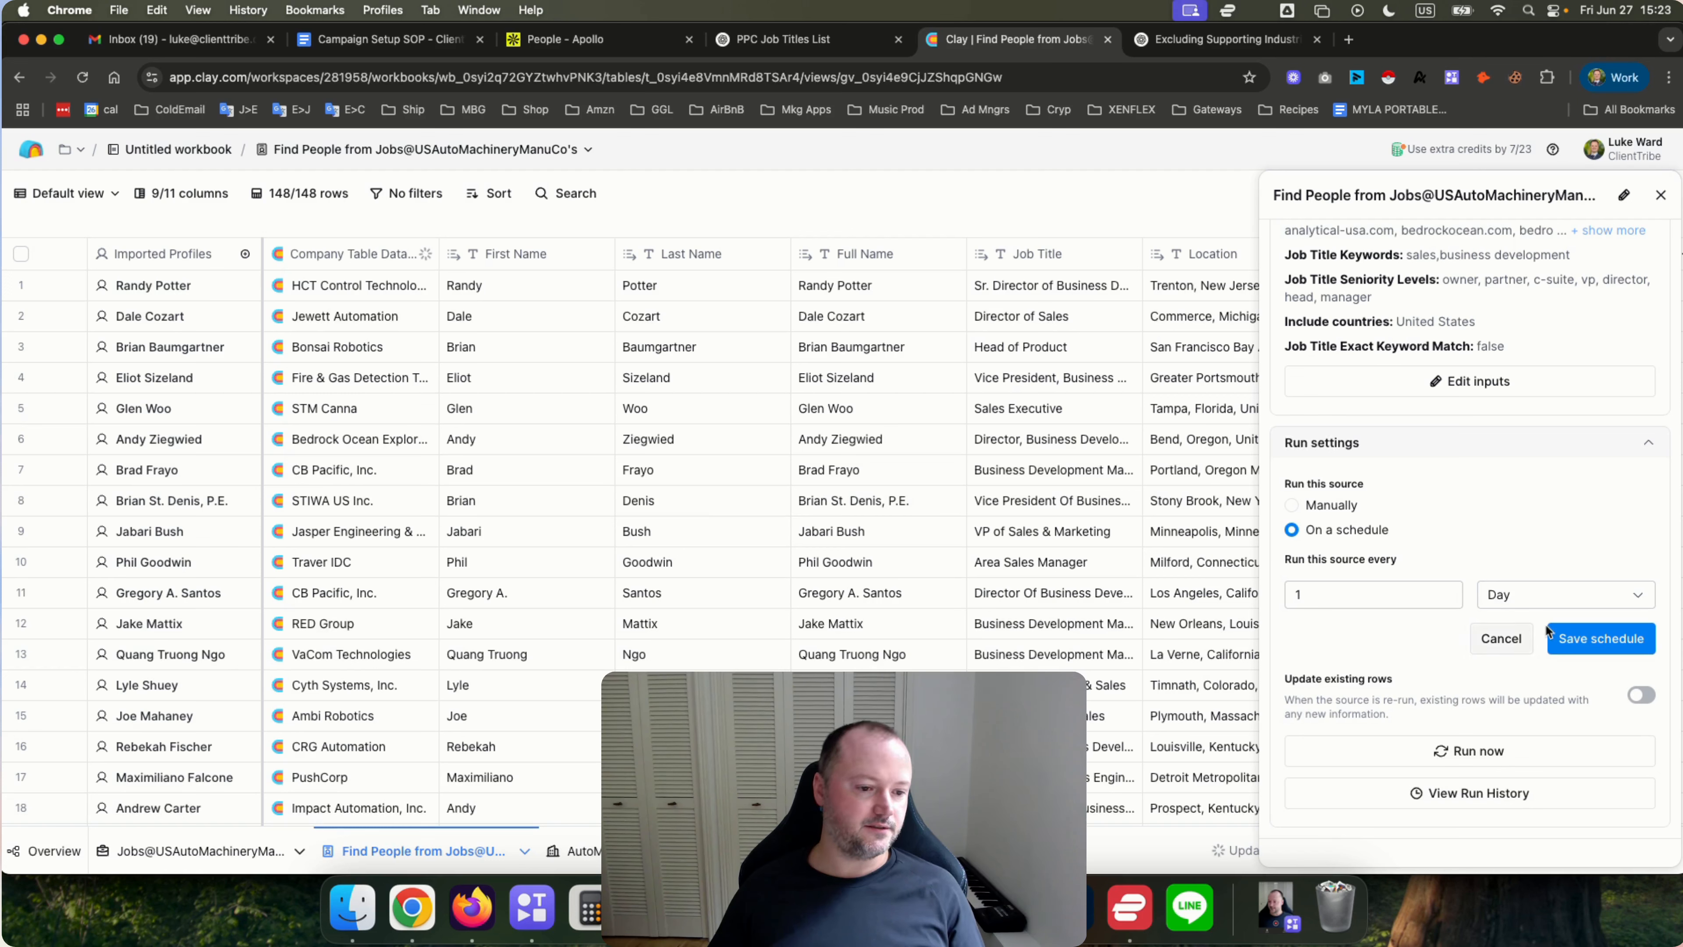
click(1581, 634)
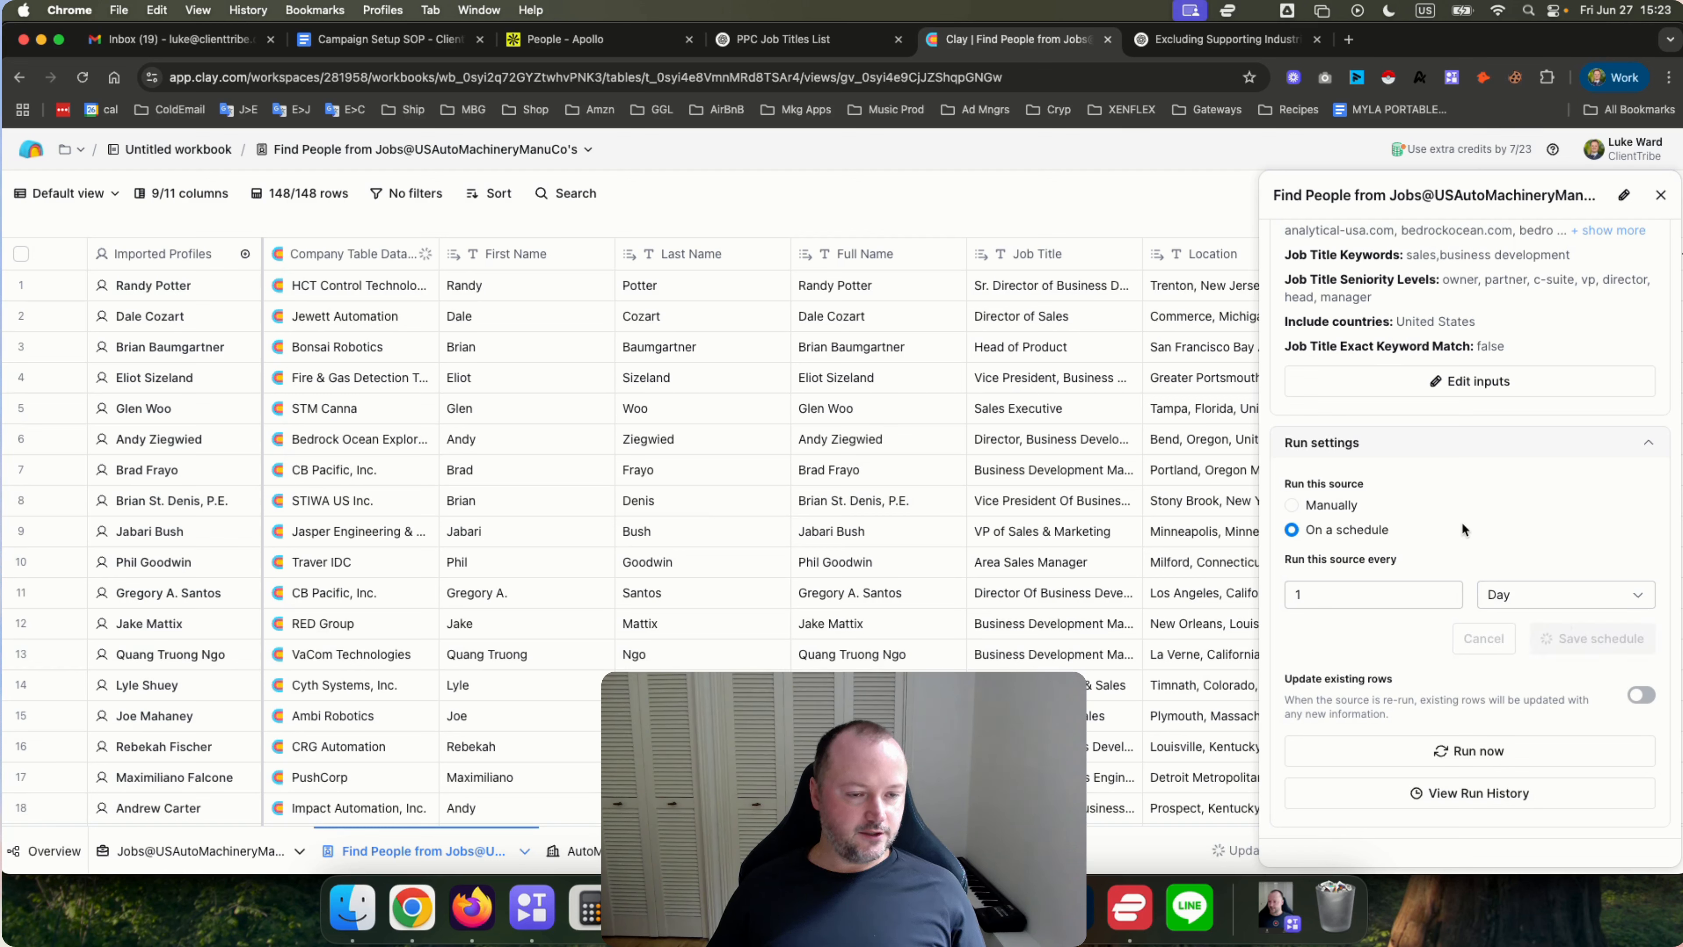
click(1660, 195)
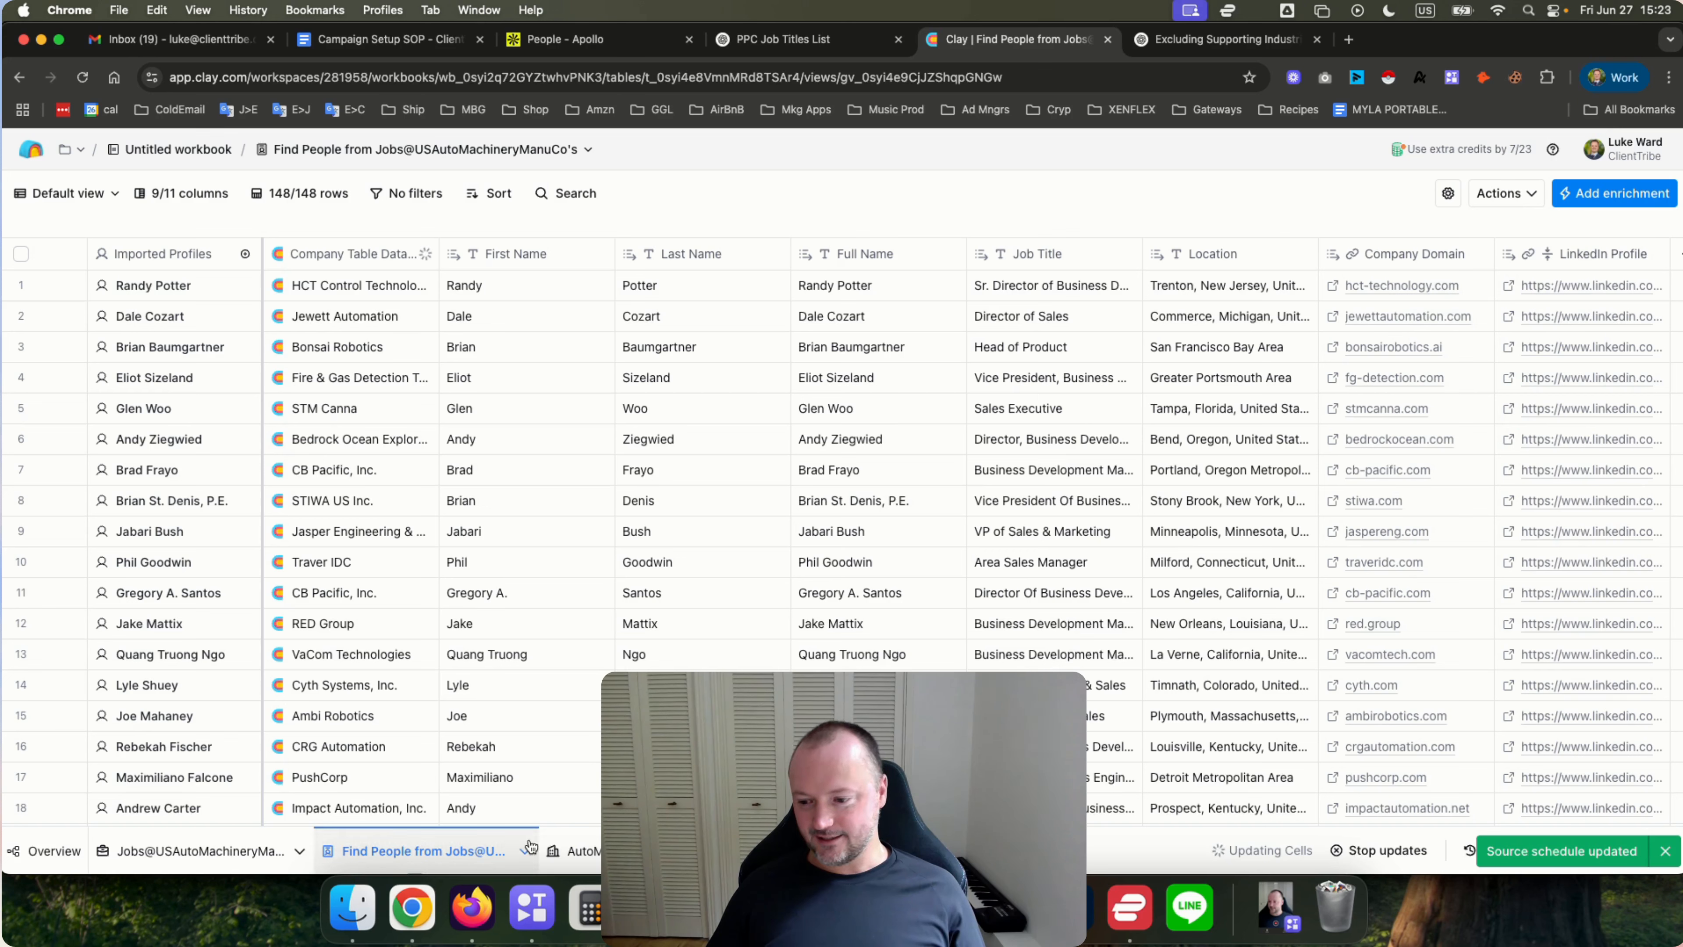
Move the AutoMachineryManuCo's table tab to the front and rename the people table to DMs@USAutoMachineryManuCo's.
drag(644, 849, 213, 840)
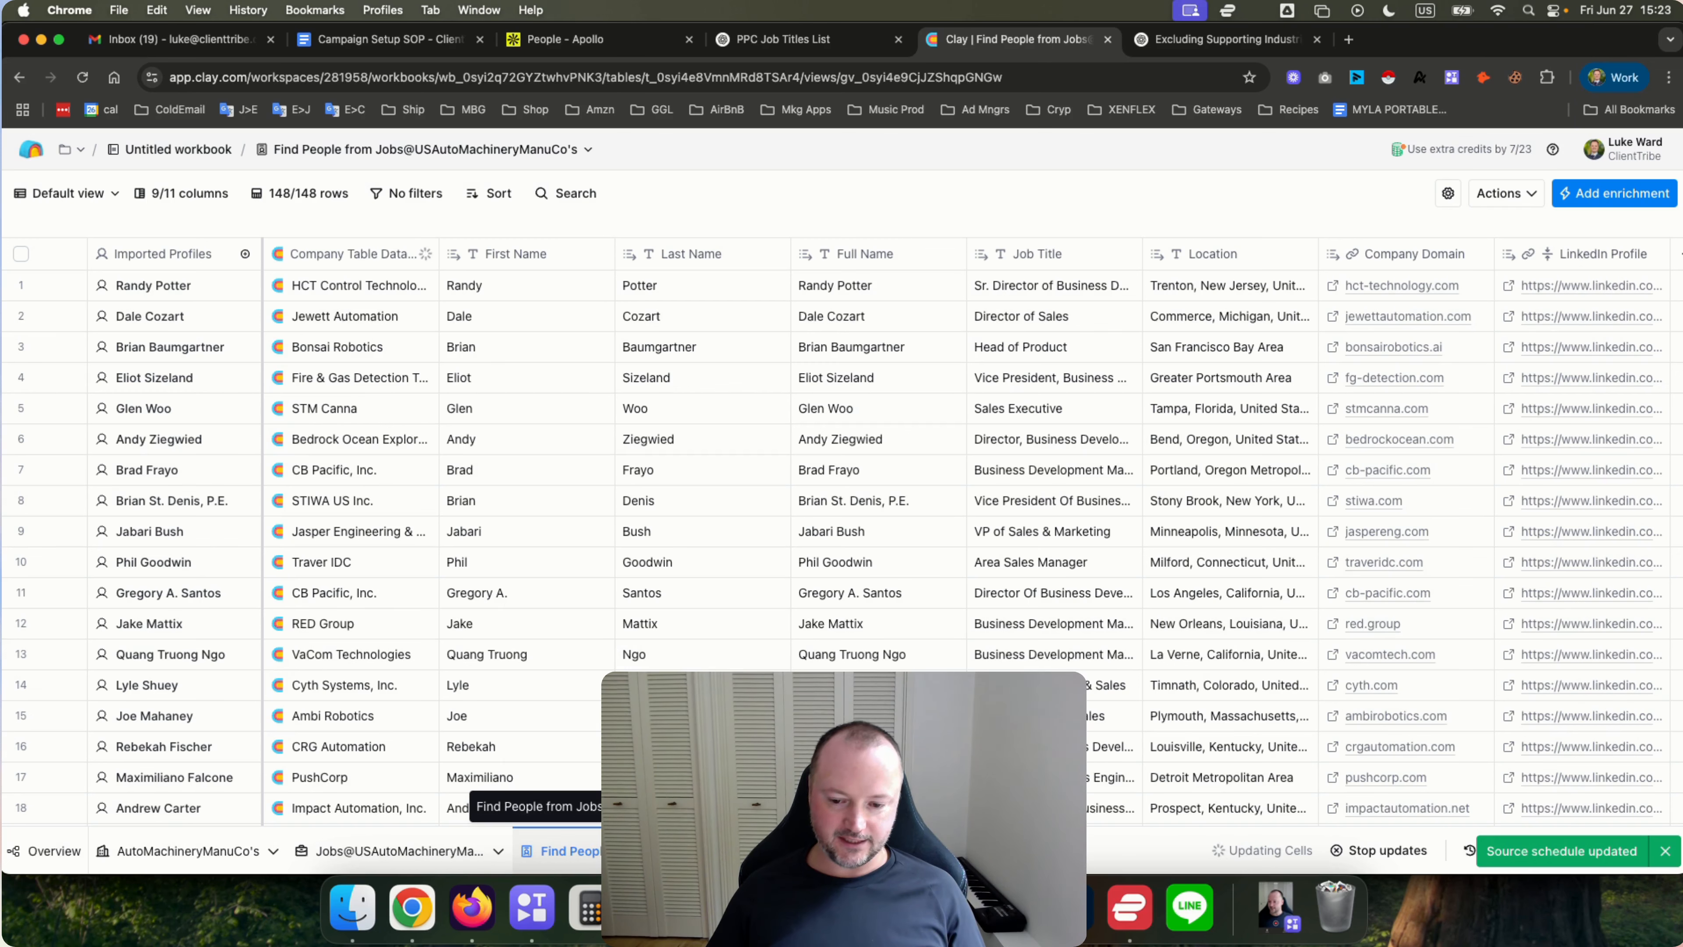
right_click(559, 851)
click(571, 611)
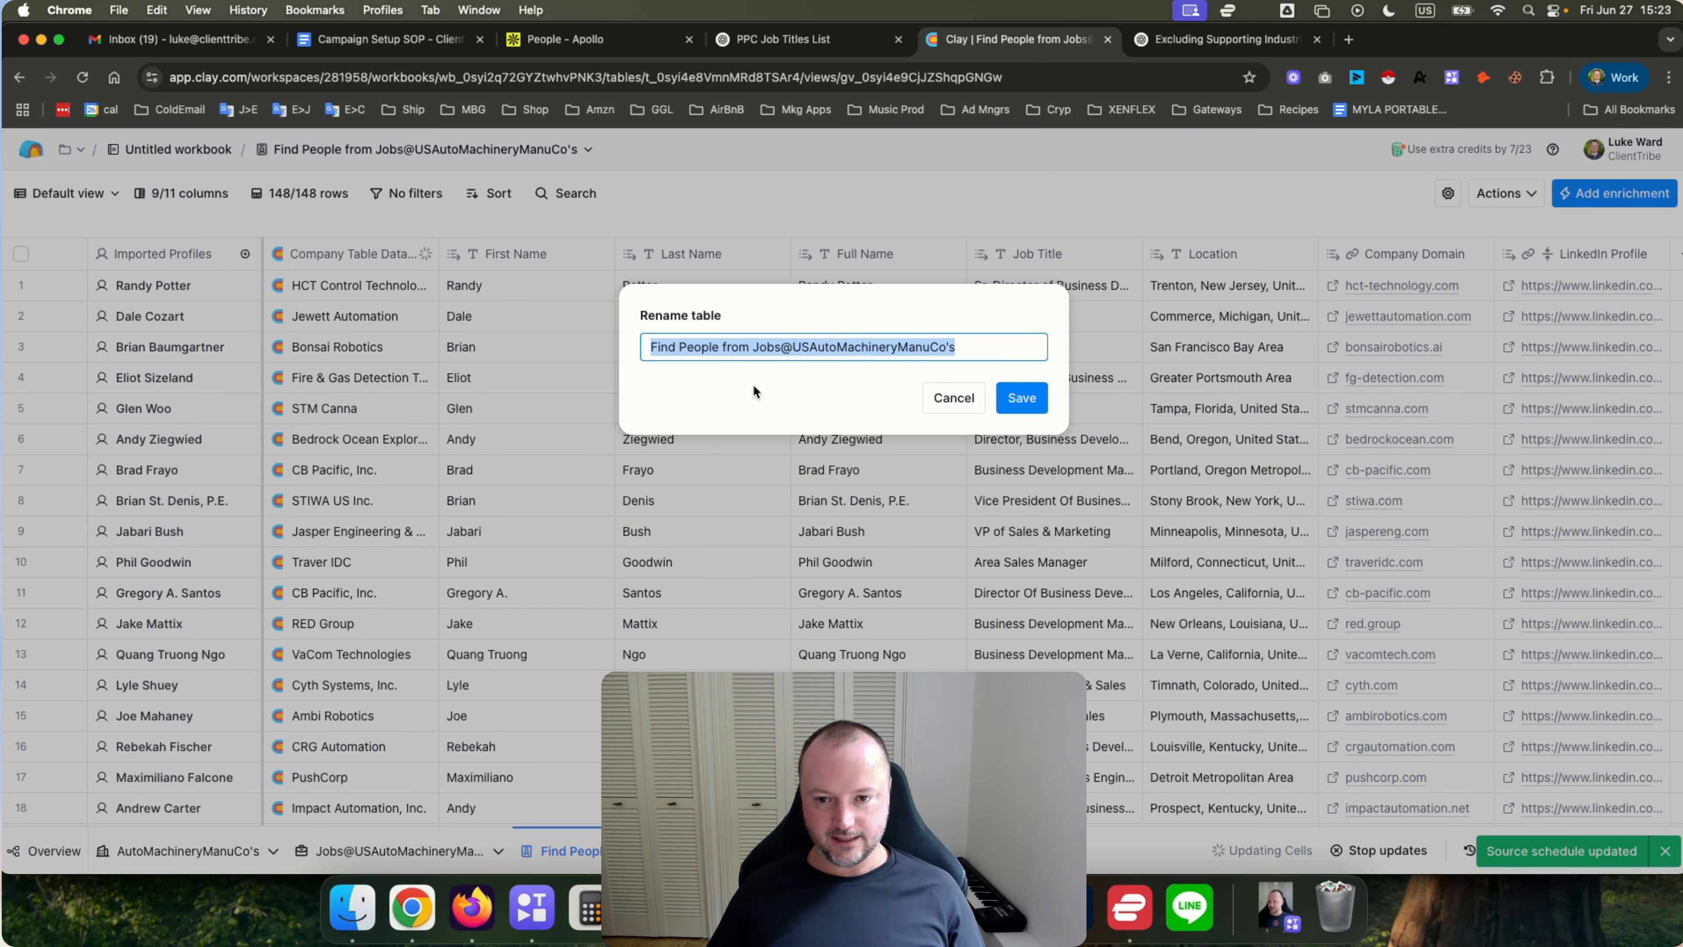
drag(735, 350, 647, 351)
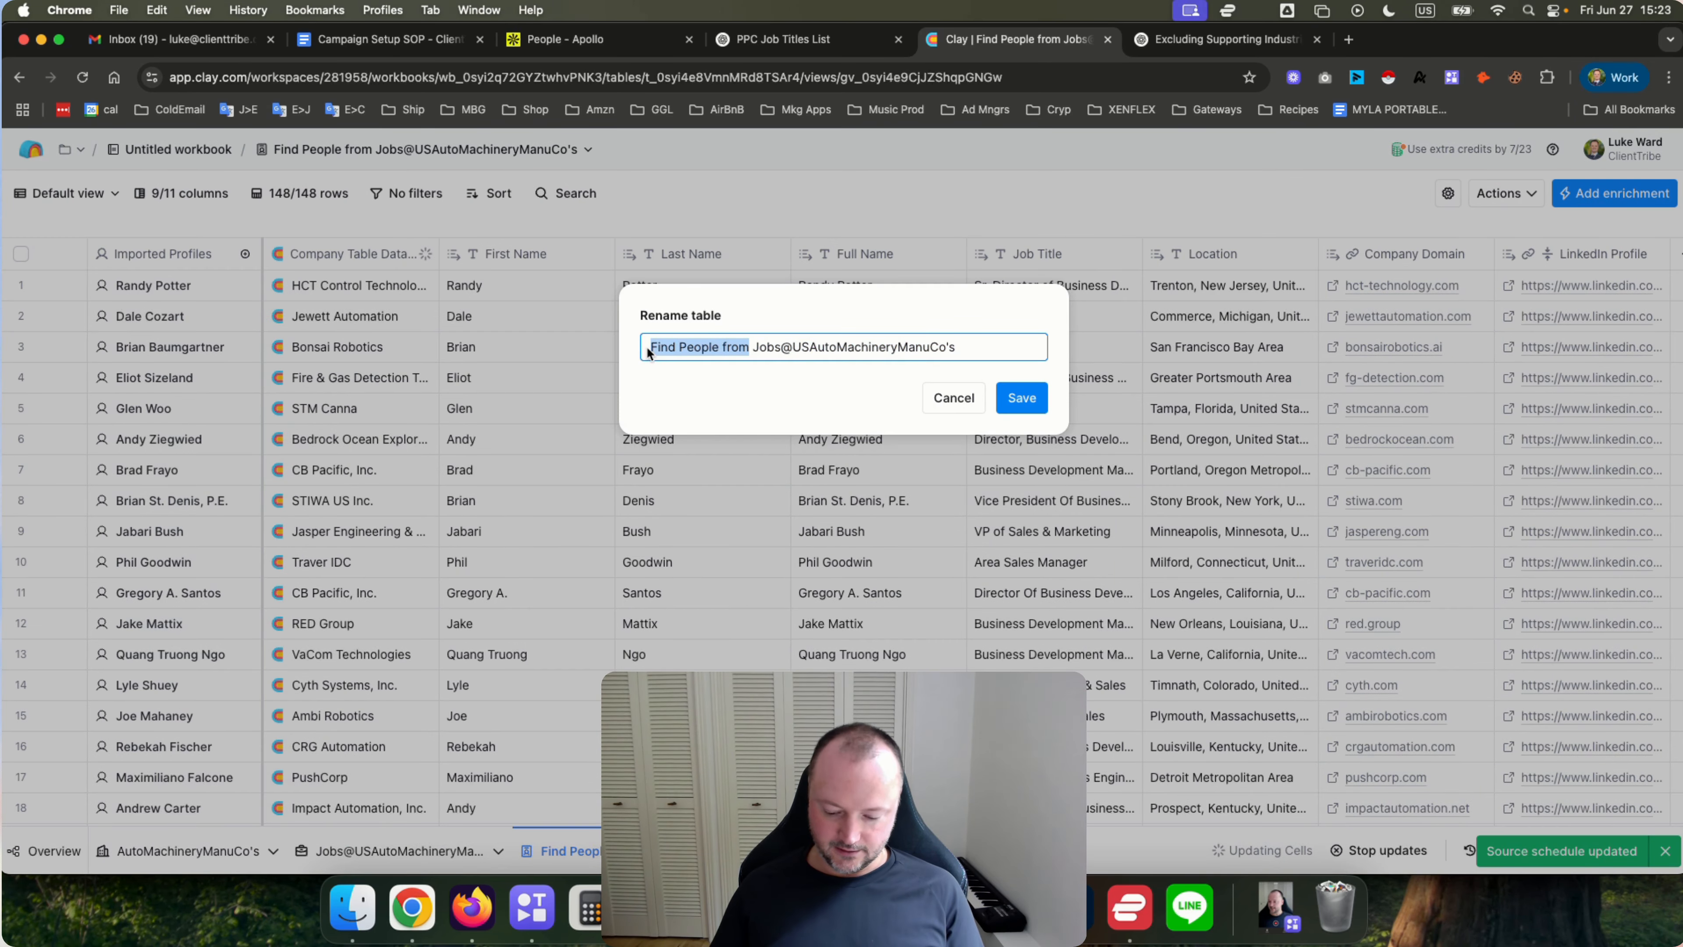
text(DMs)
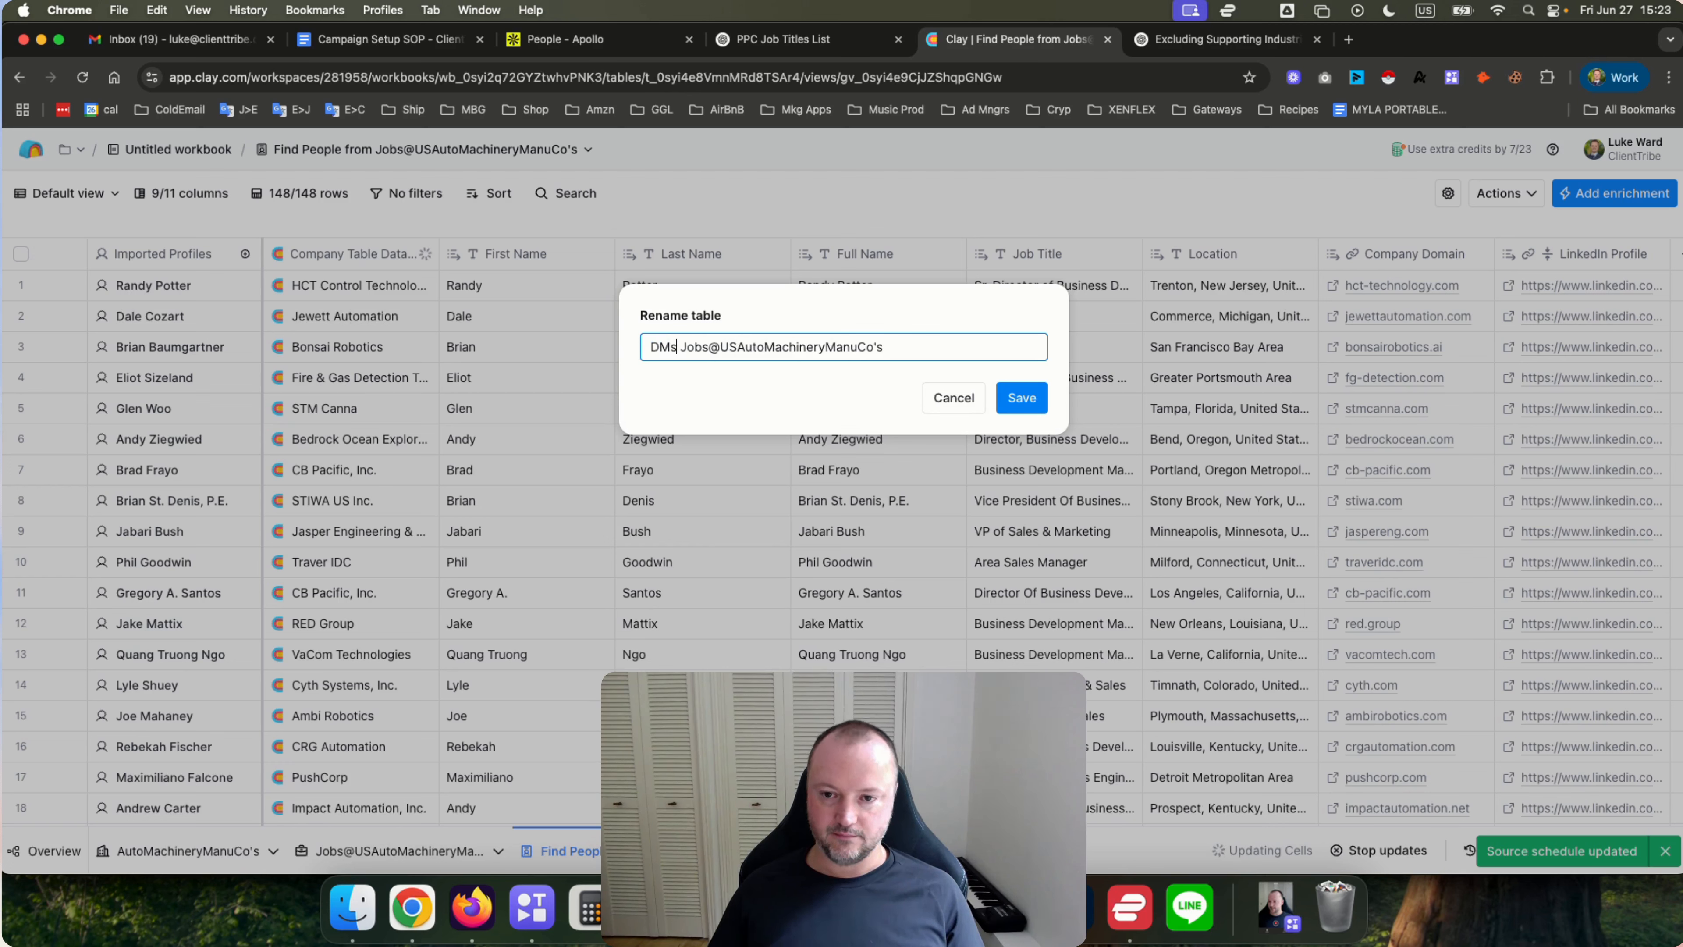
key(BackSpace)
text(@)
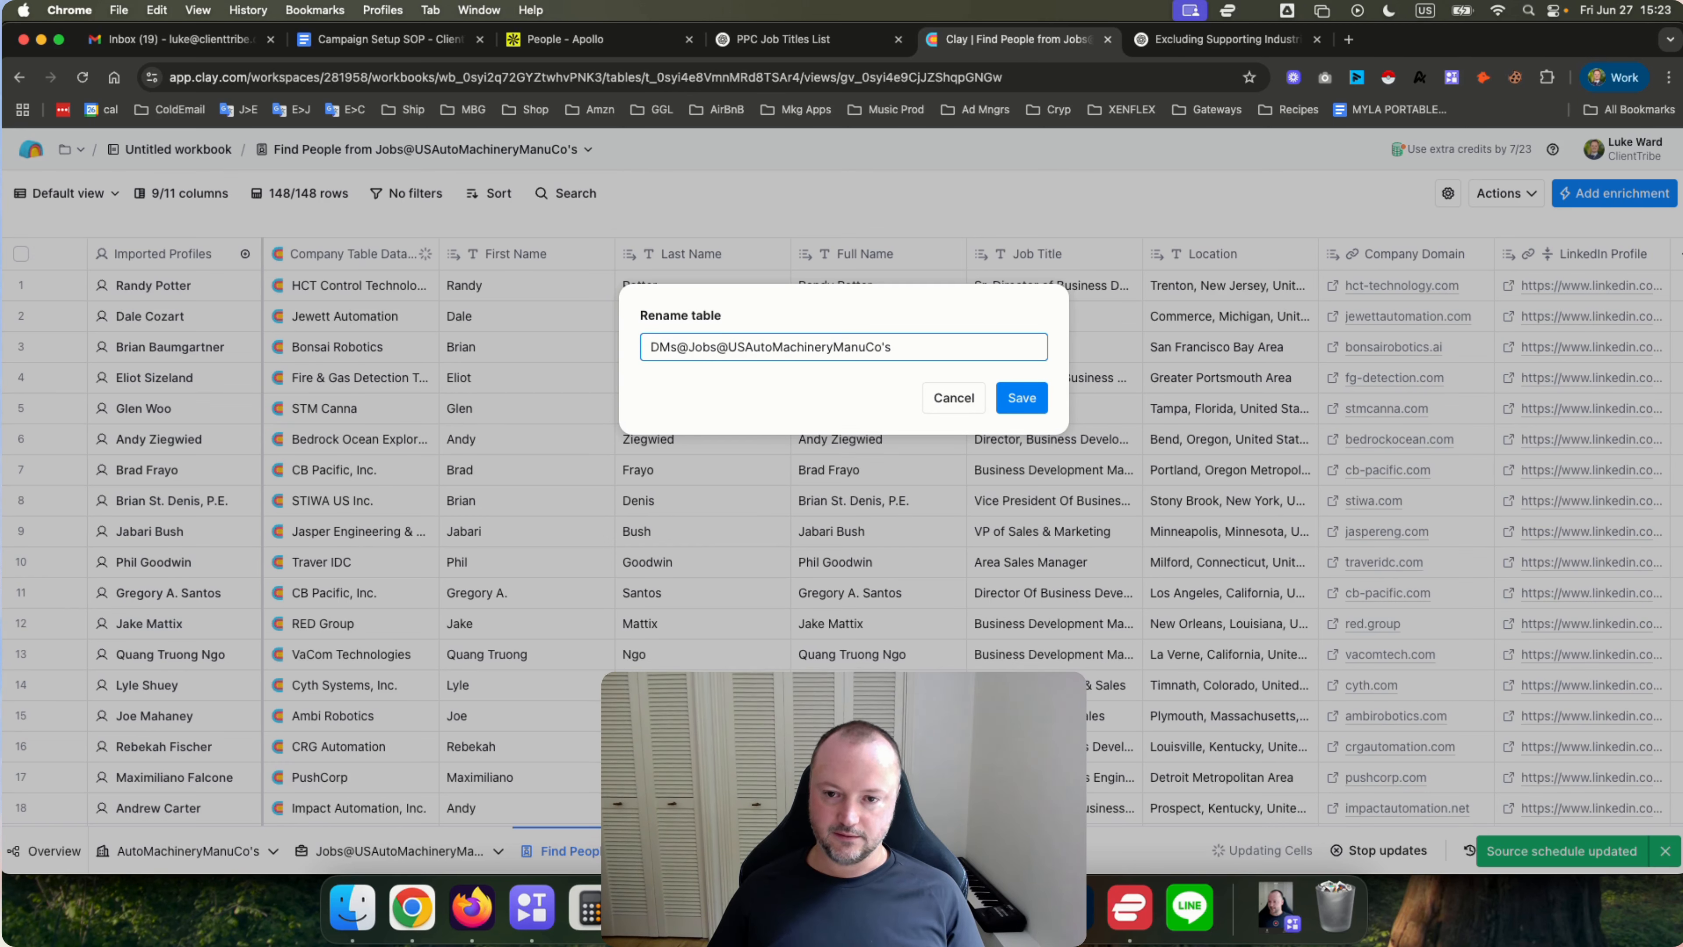
shift+click(729, 347)
key(BackSpace)
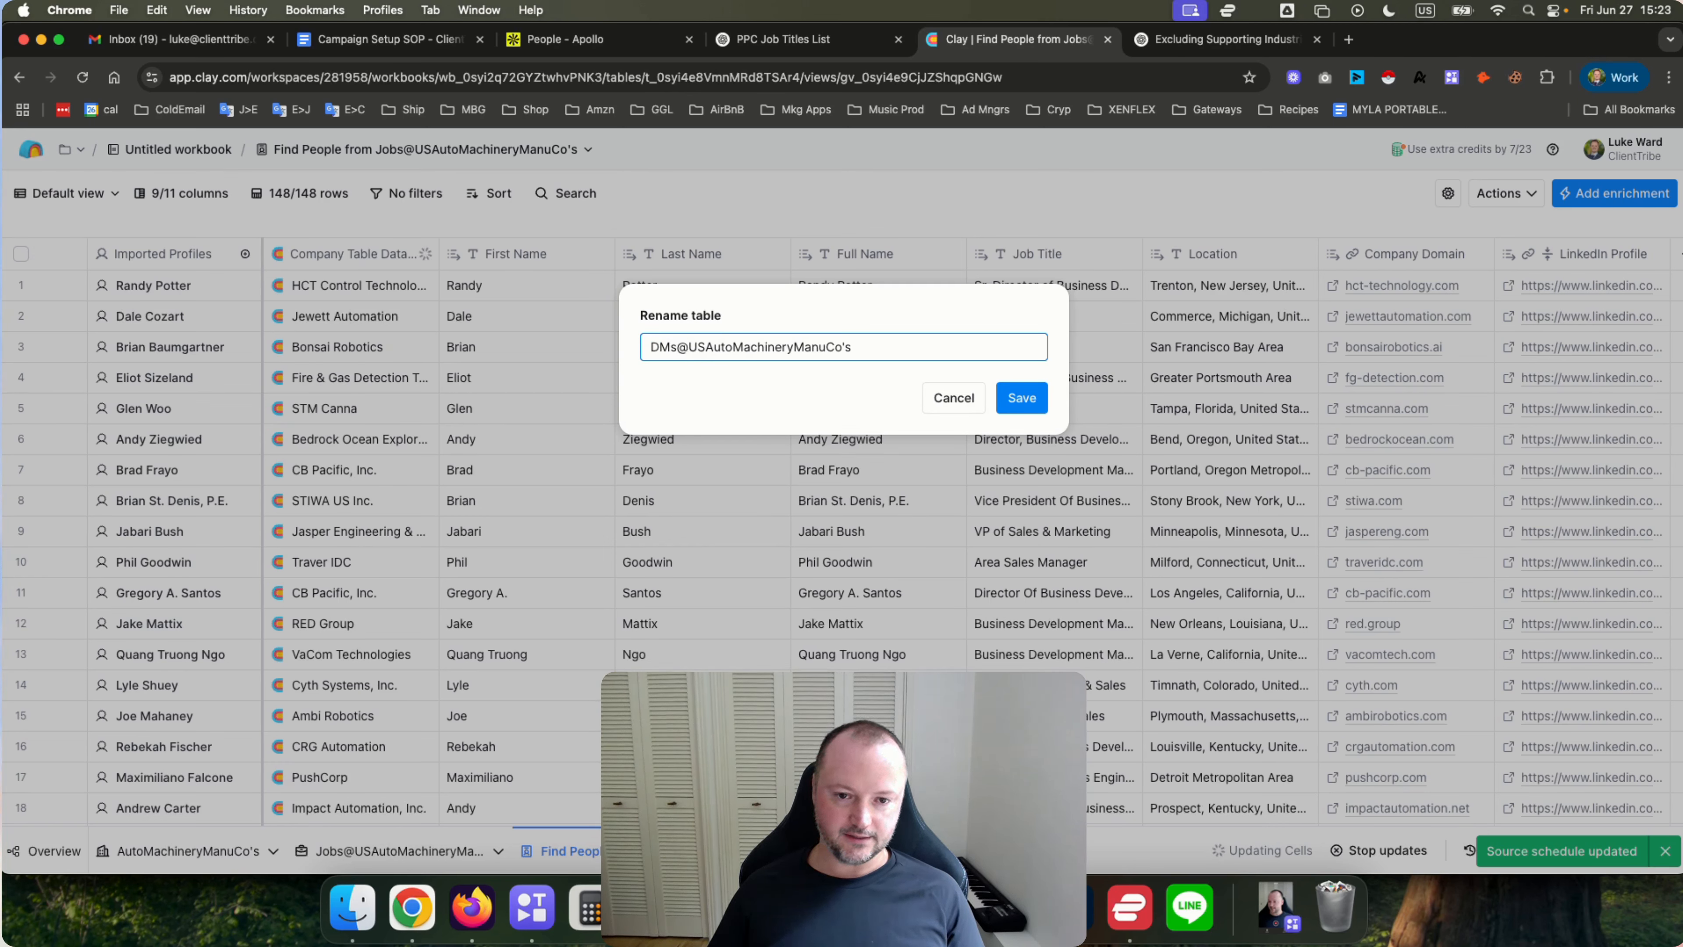
click(1021, 397)
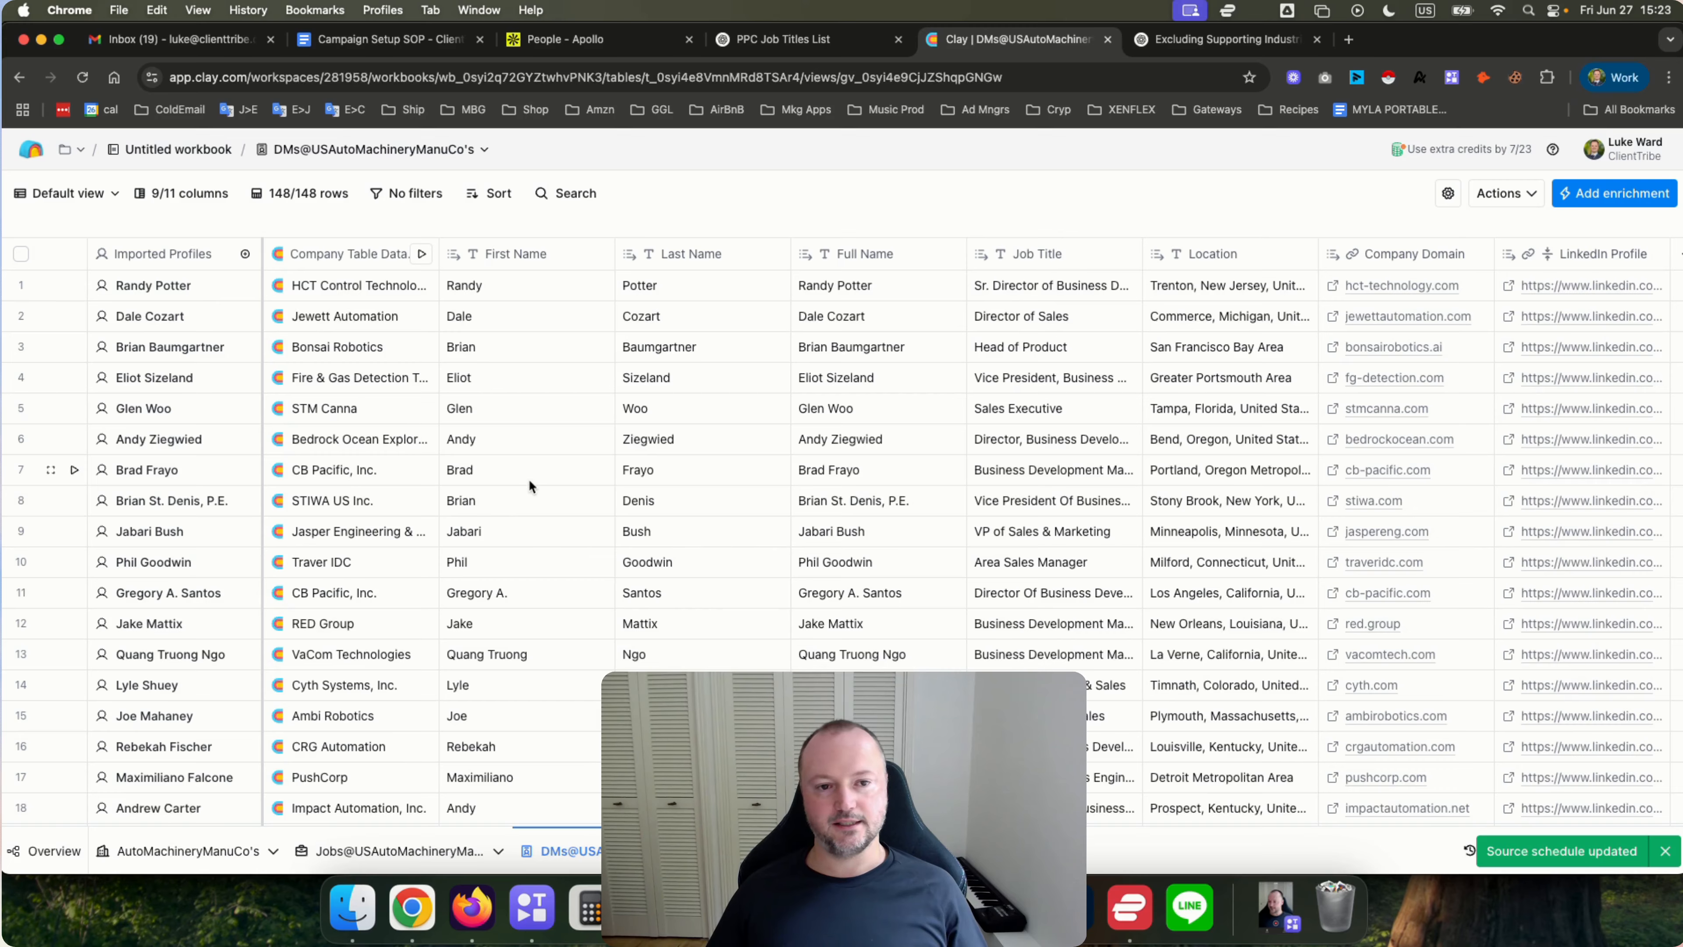
Schedule the jobs table's Find jobs source to run every 1 Day with updating existing rows turned off.
click(394, 850)
click(152, 262)
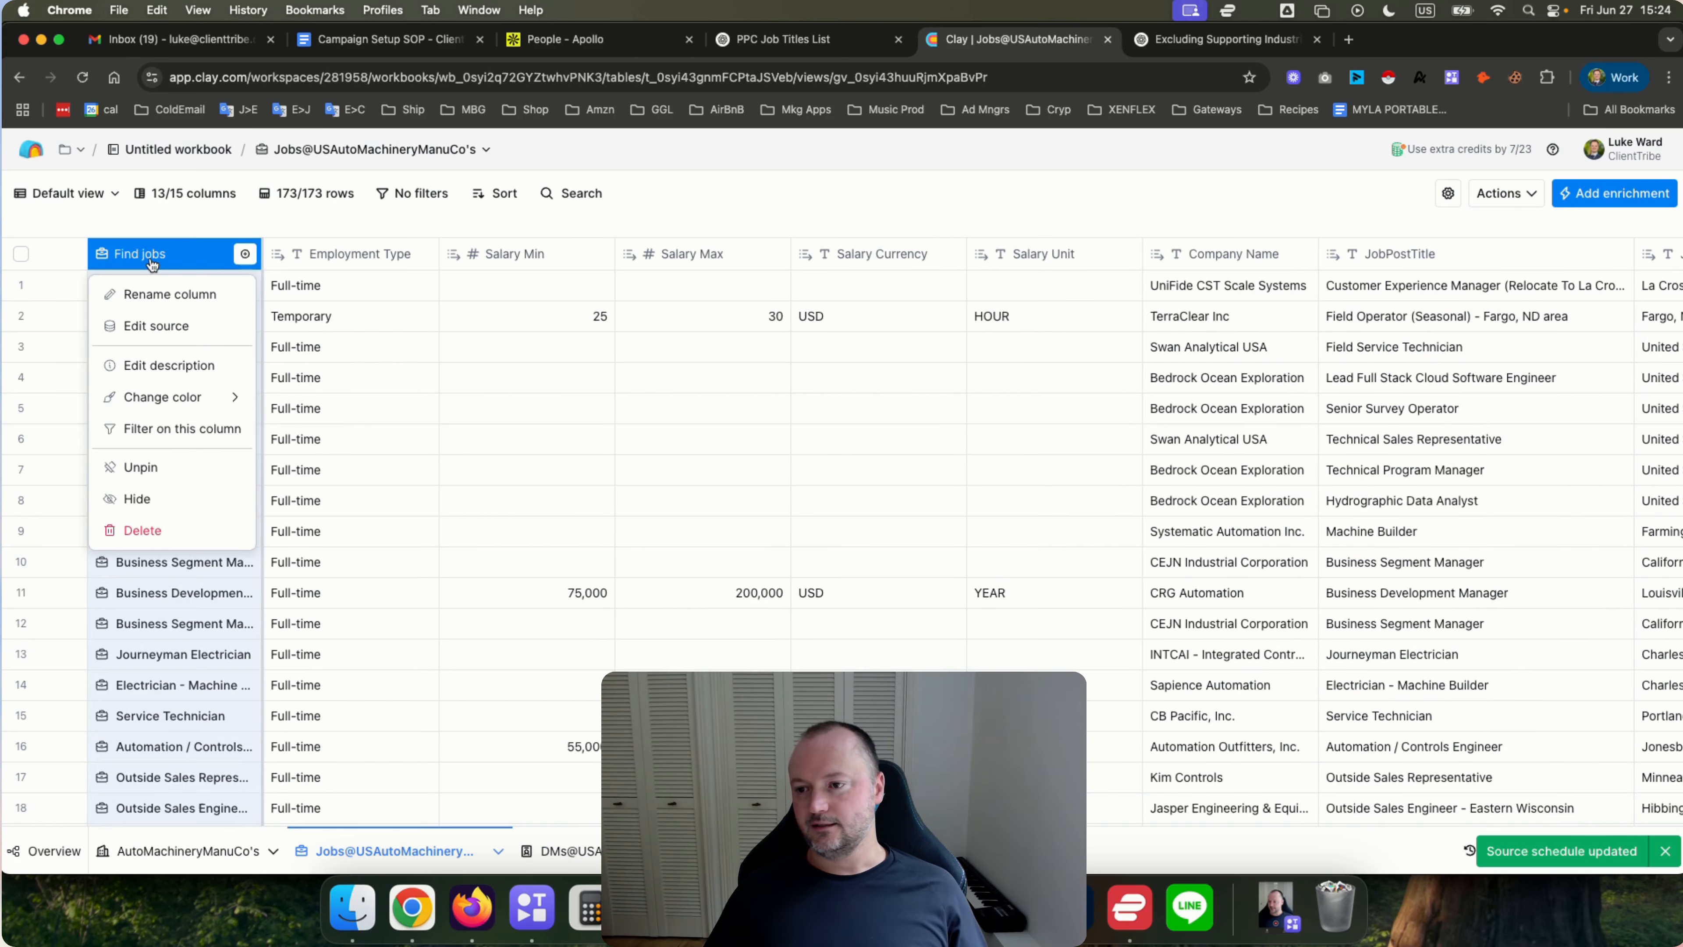
click(172, 329)
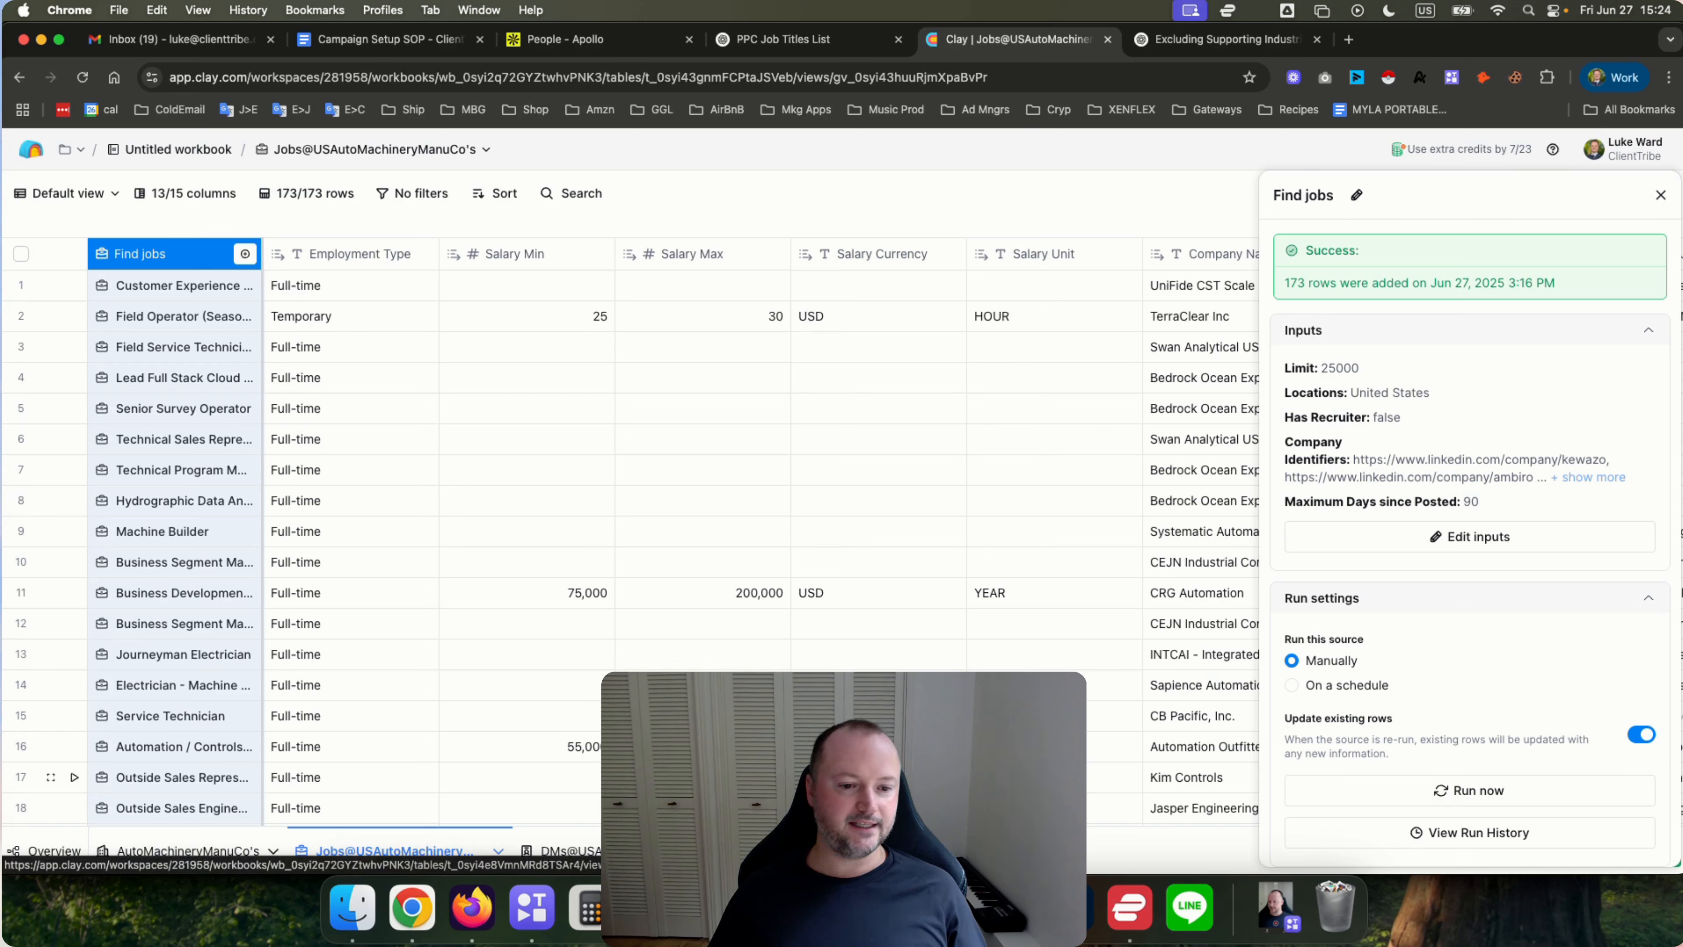
scroll(1262, 615, down, 2)
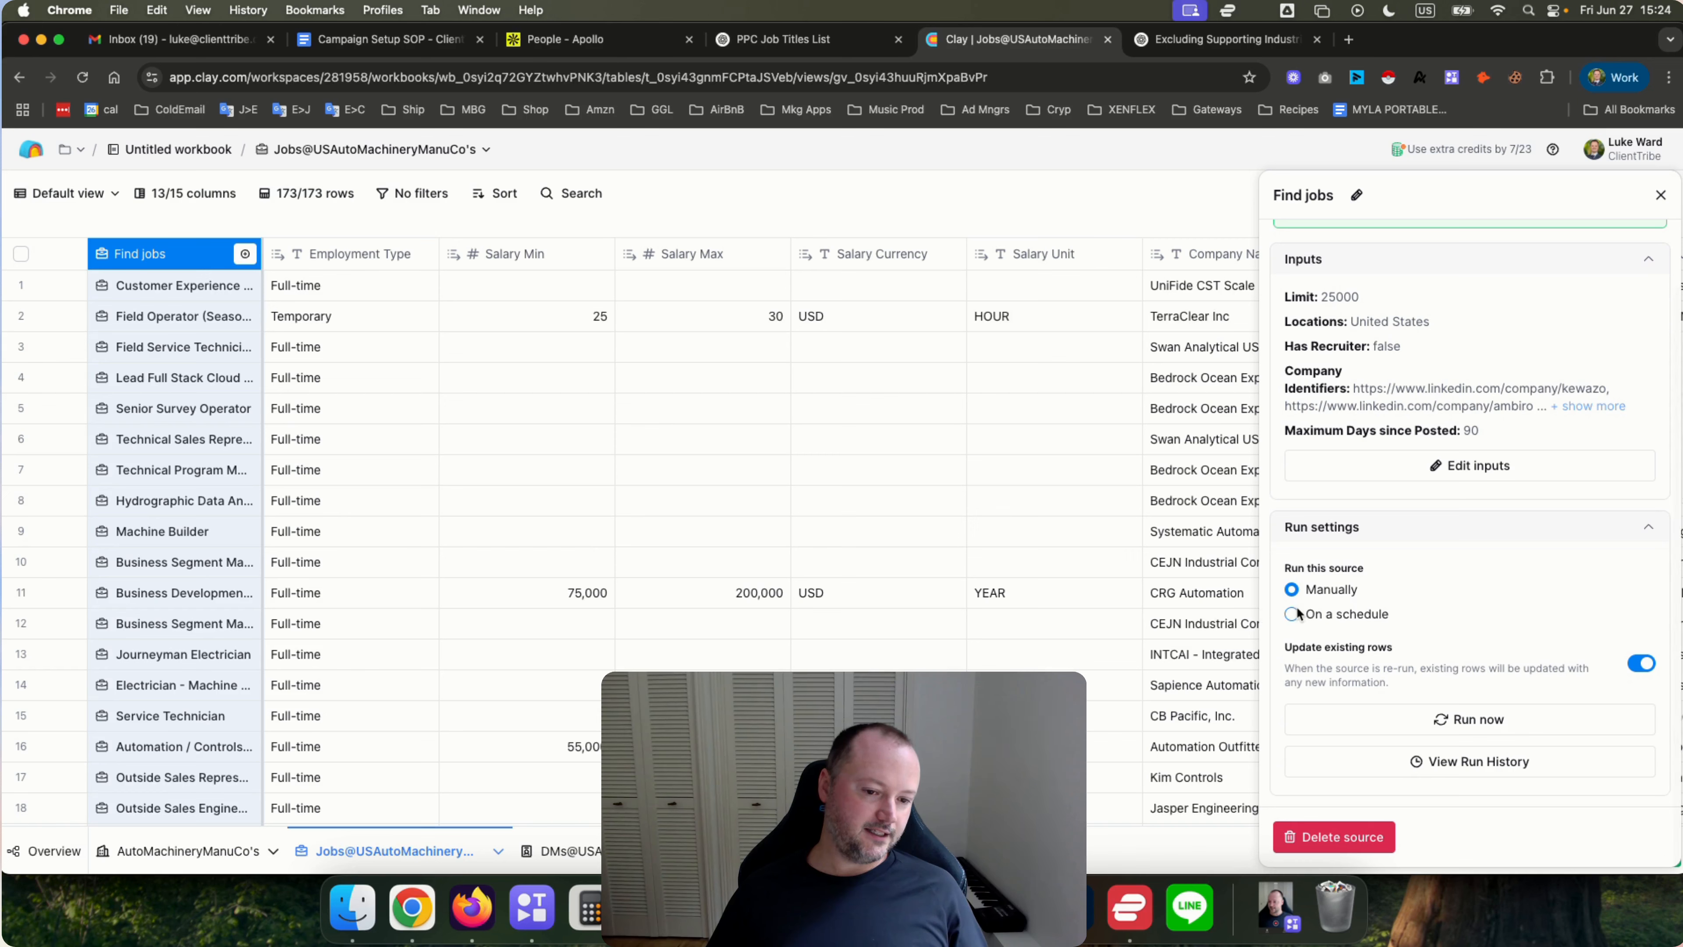
click(1292, 615)
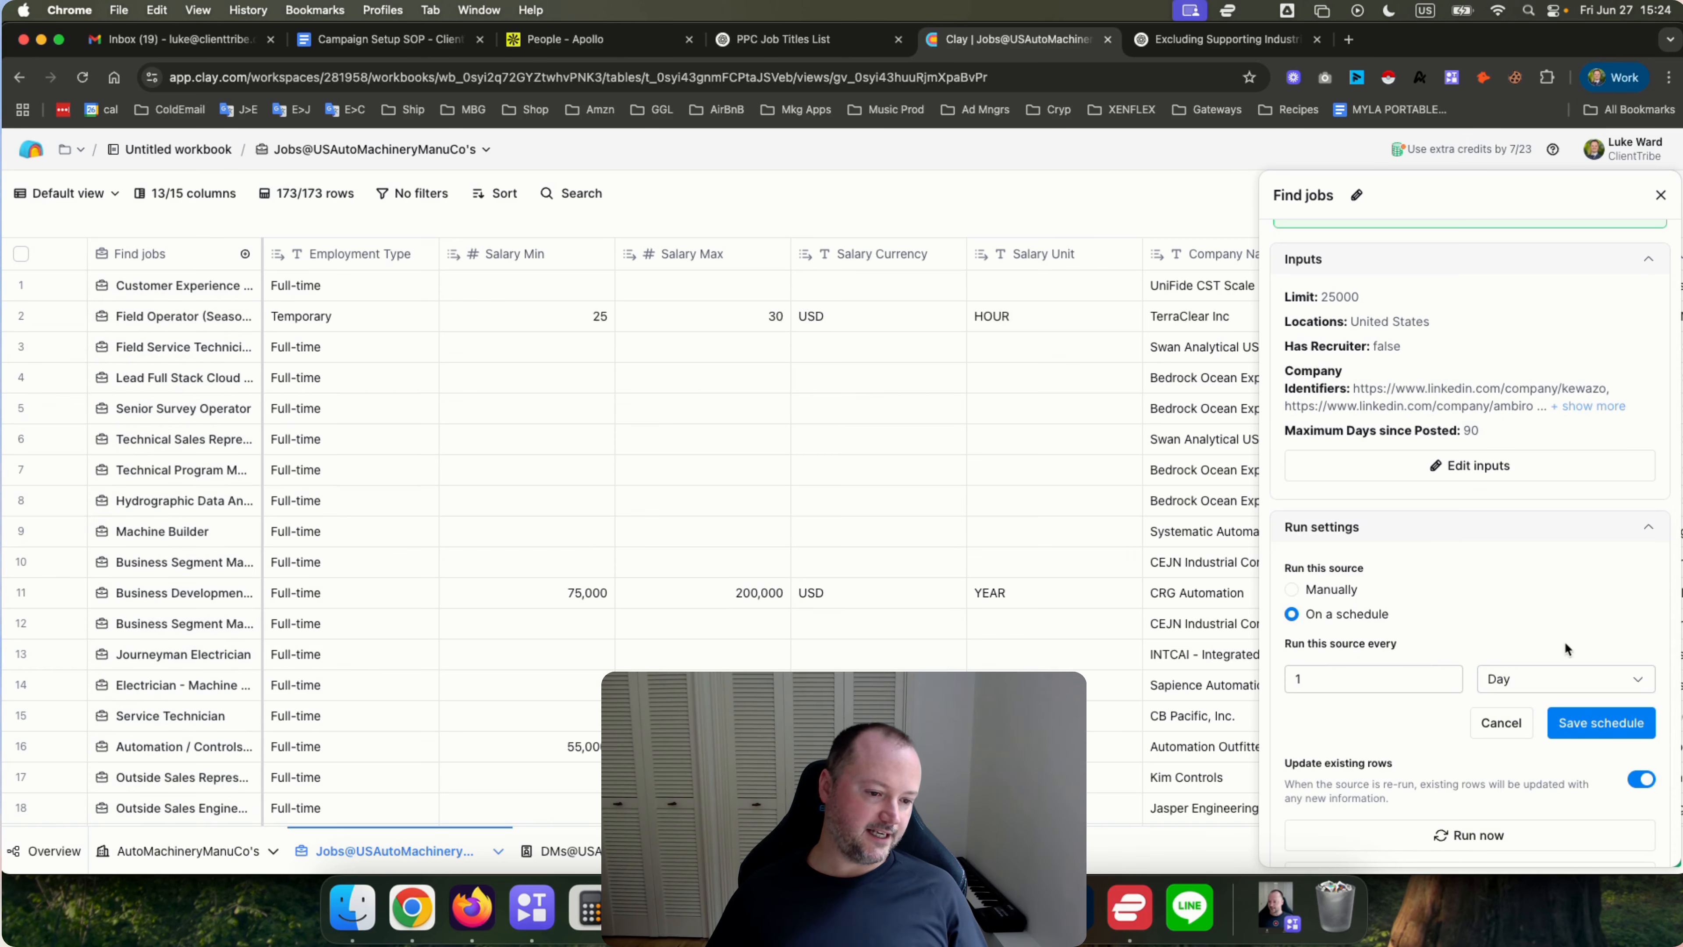
scroll(1577, 725, down, 3)
click(1640, 663)
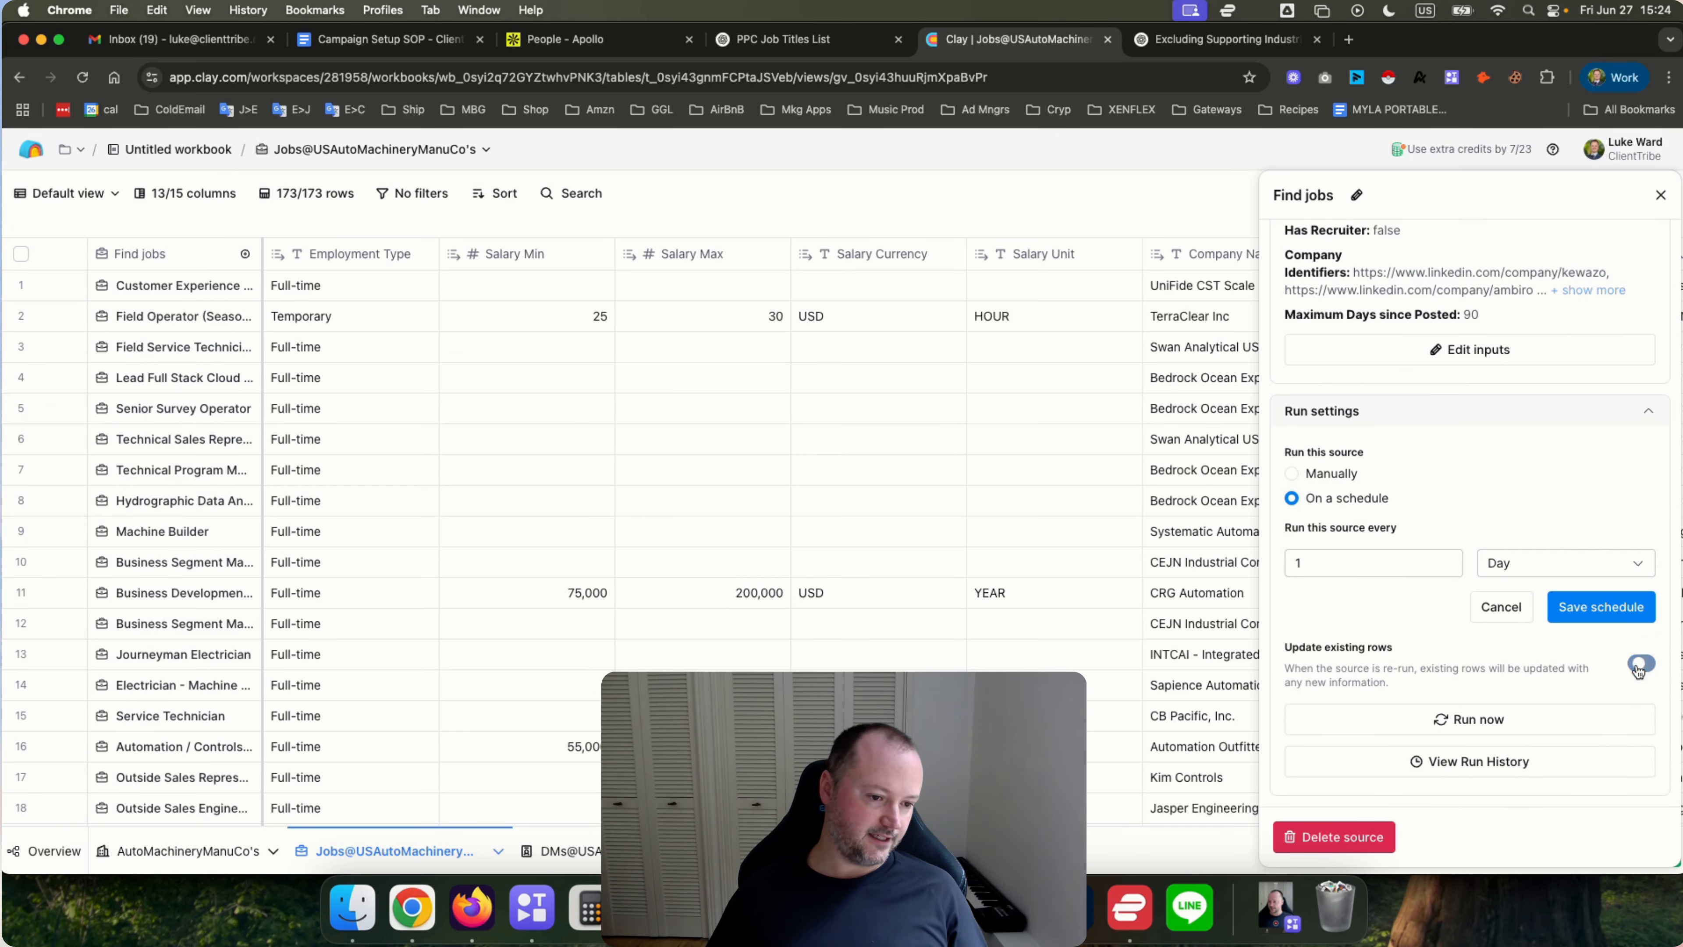
click(1583, 607)
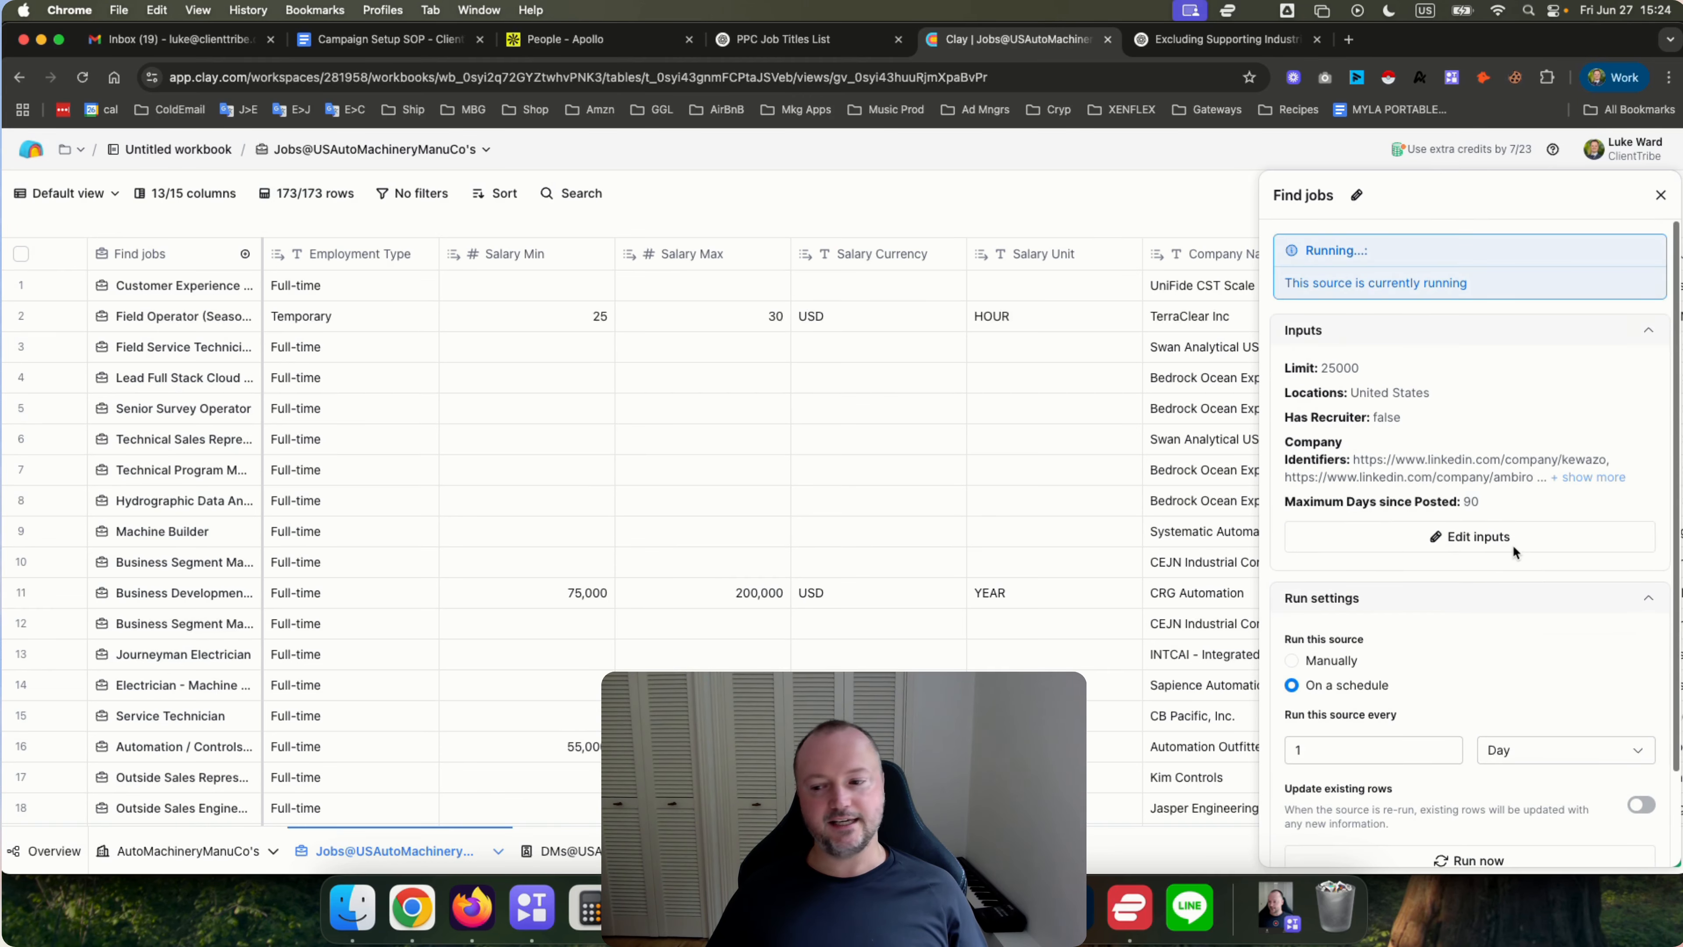
click(137, 854)
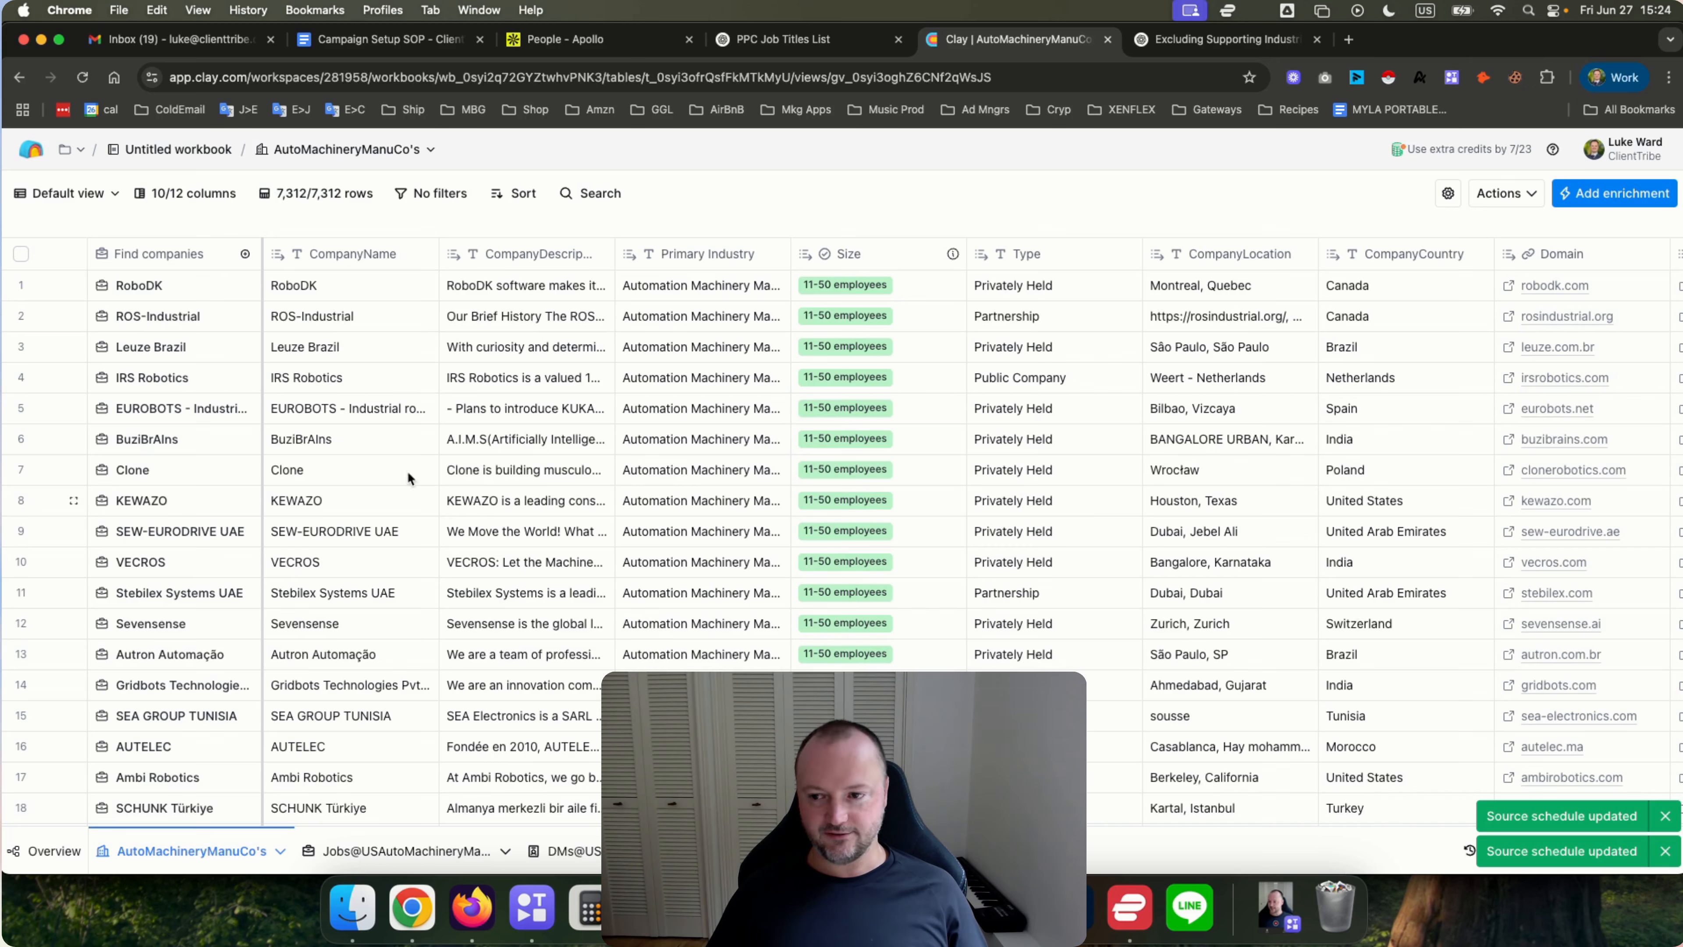
click(364, 855)
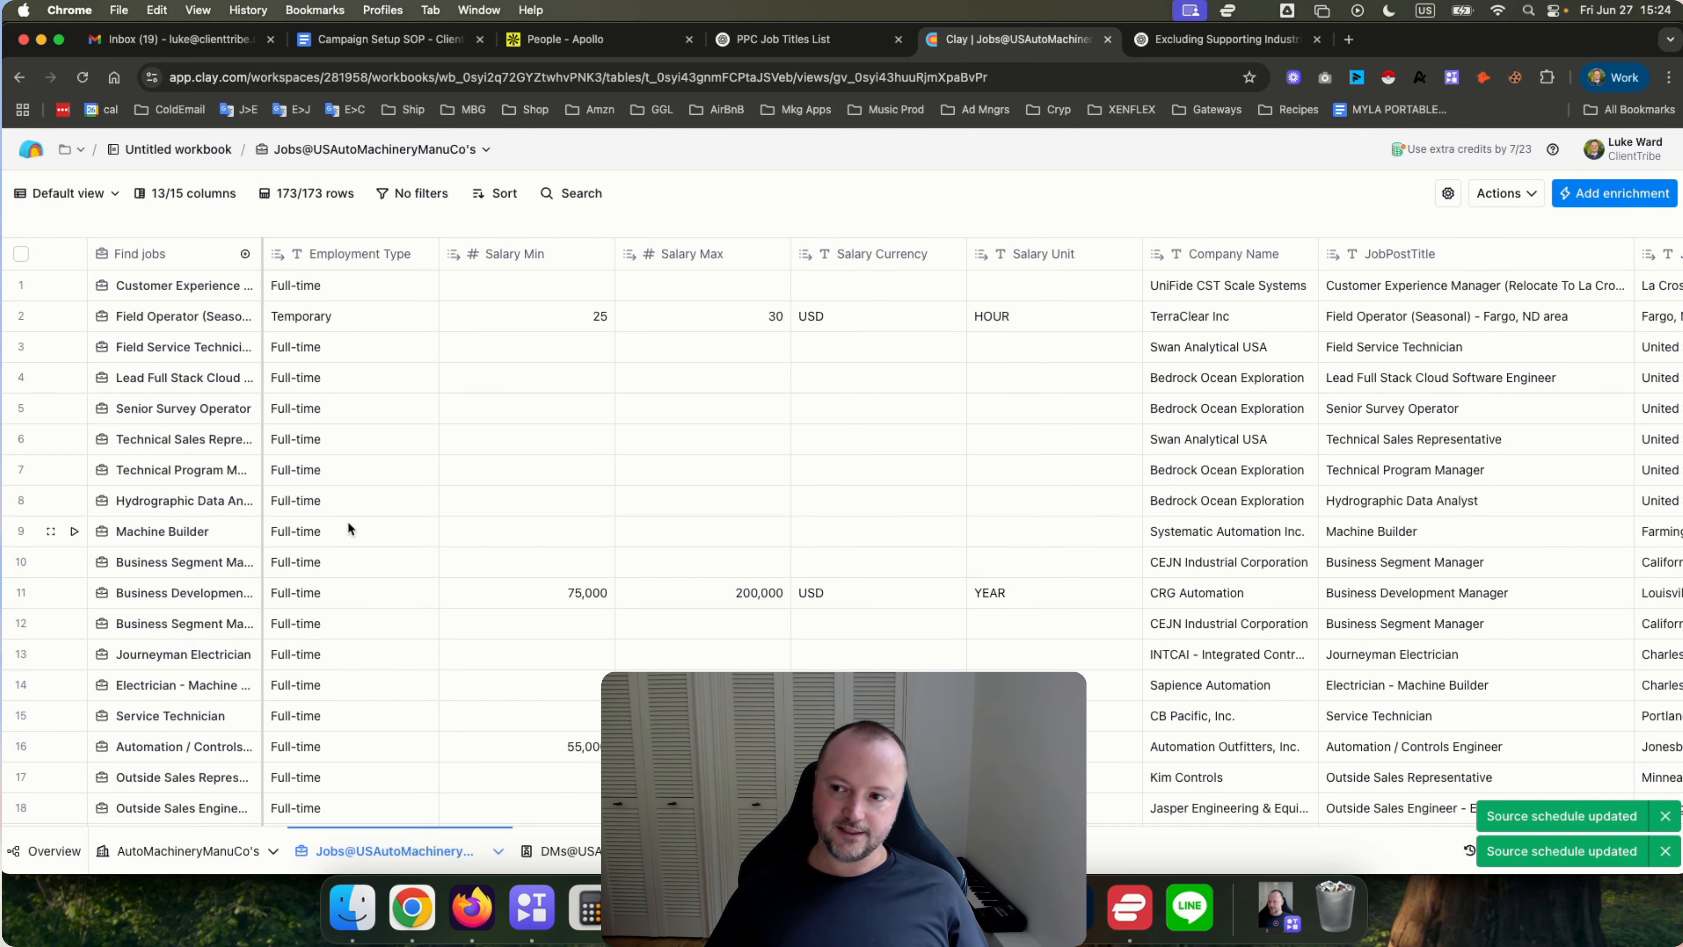
click(174, 261)
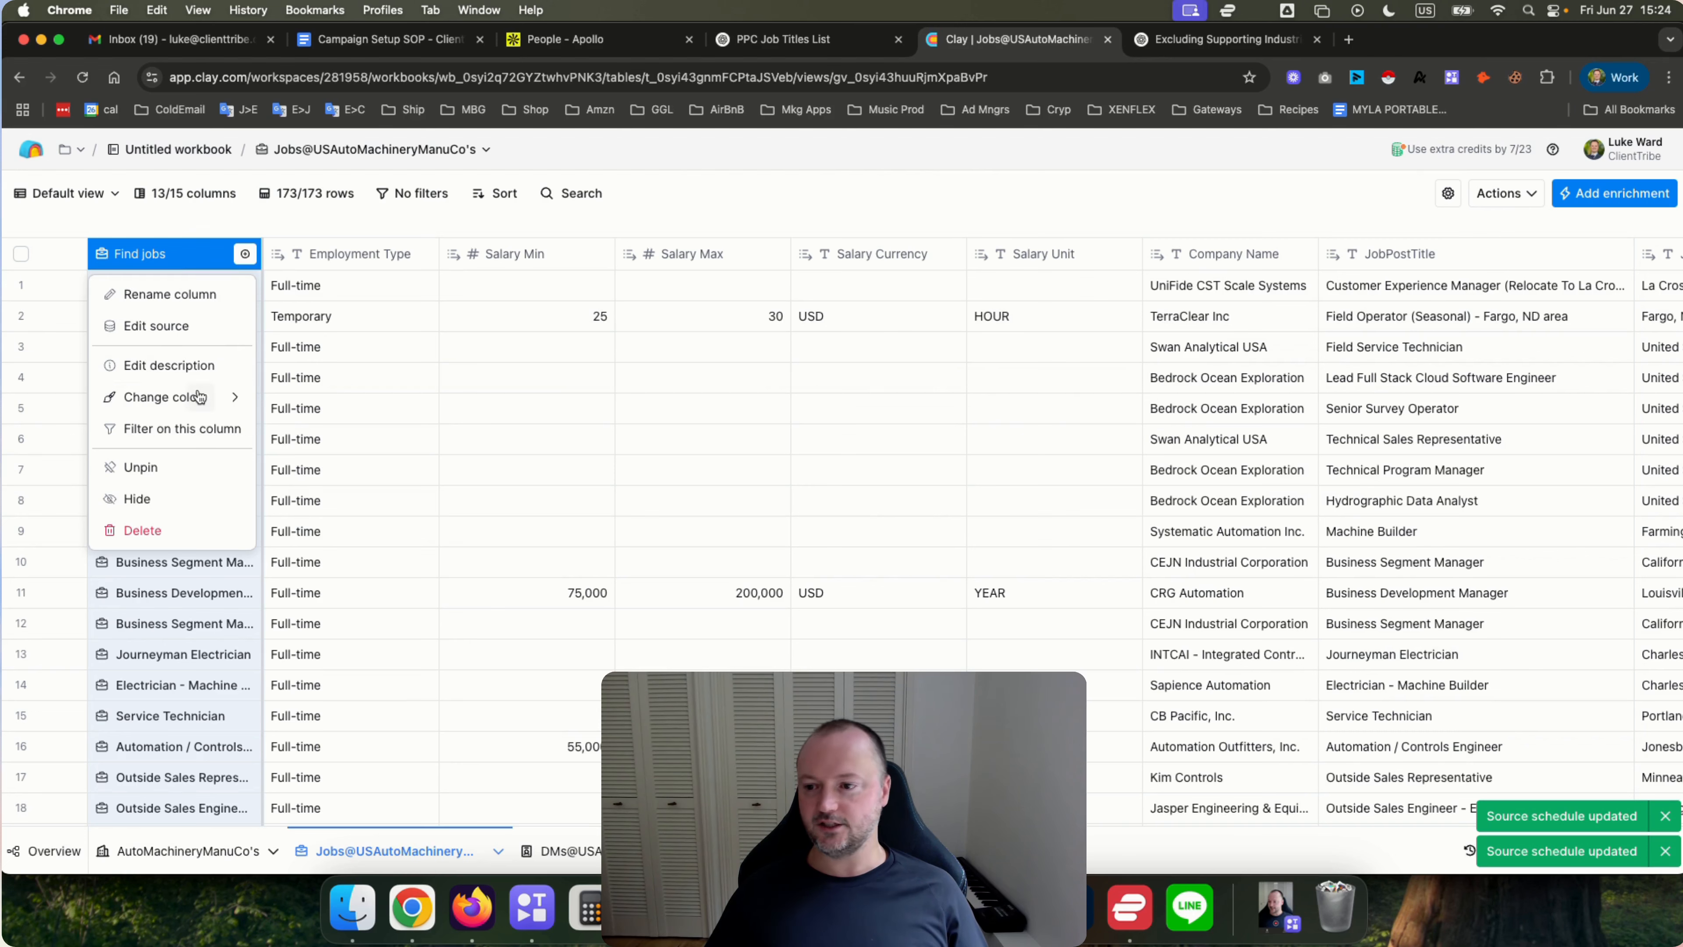
mouse_move(199, 398)
click(729, 182)
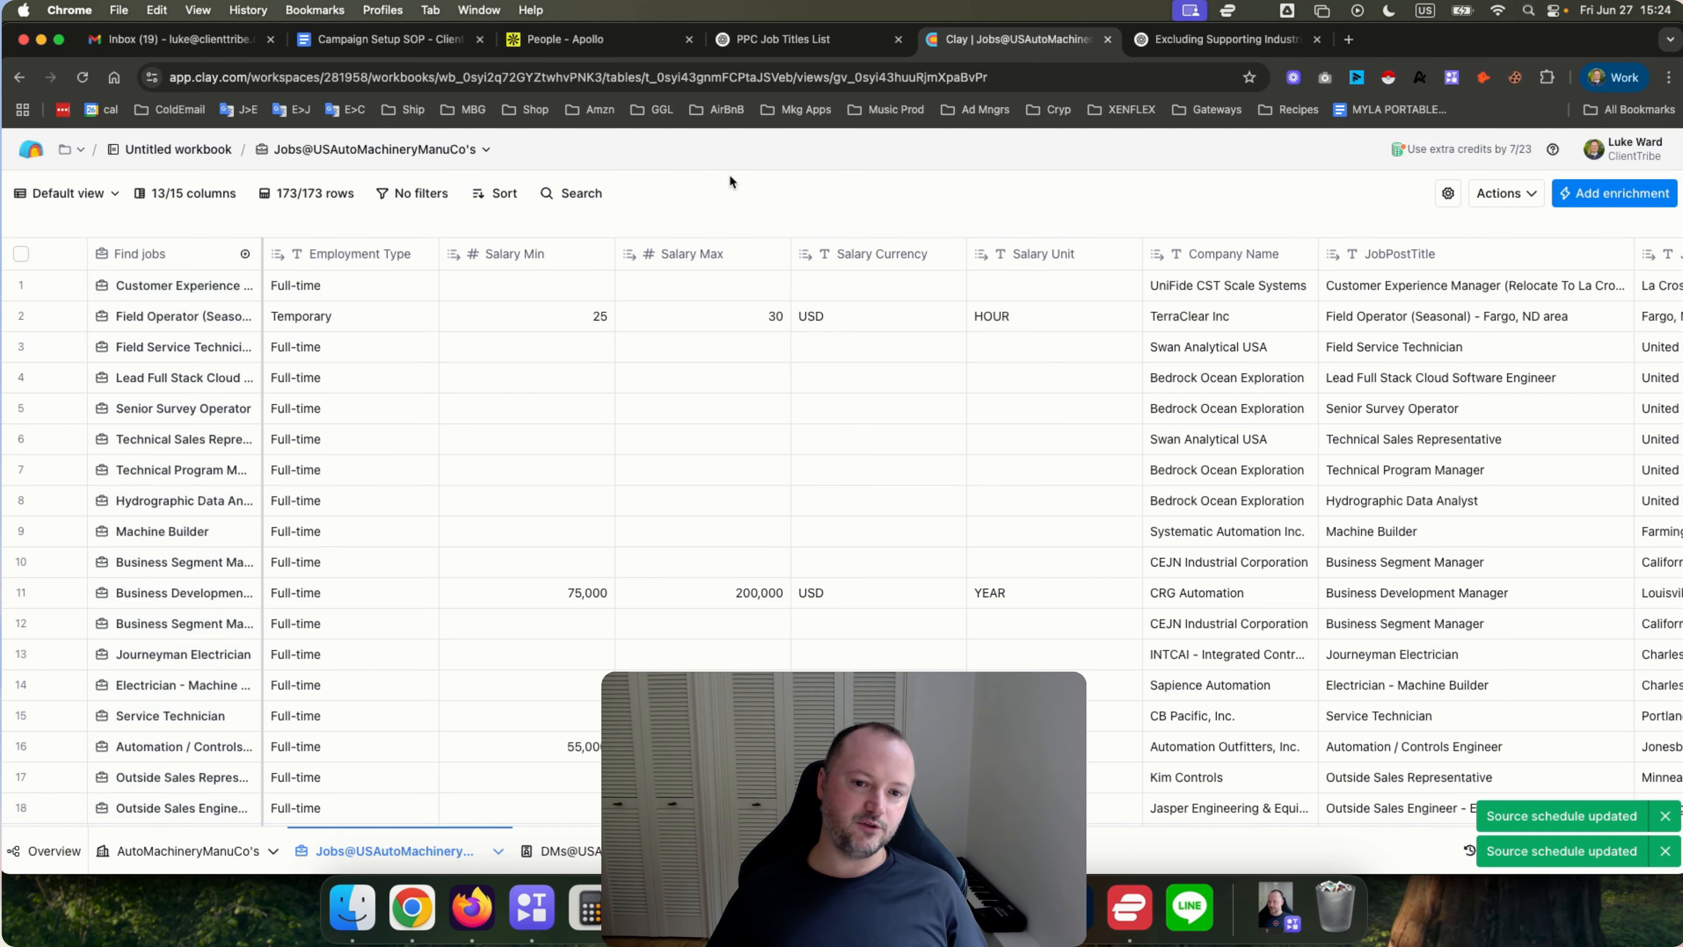
Start adding a ChatGPT: Generate text enrichment column to the jobs table.
scroll(898, 406, right, 10)
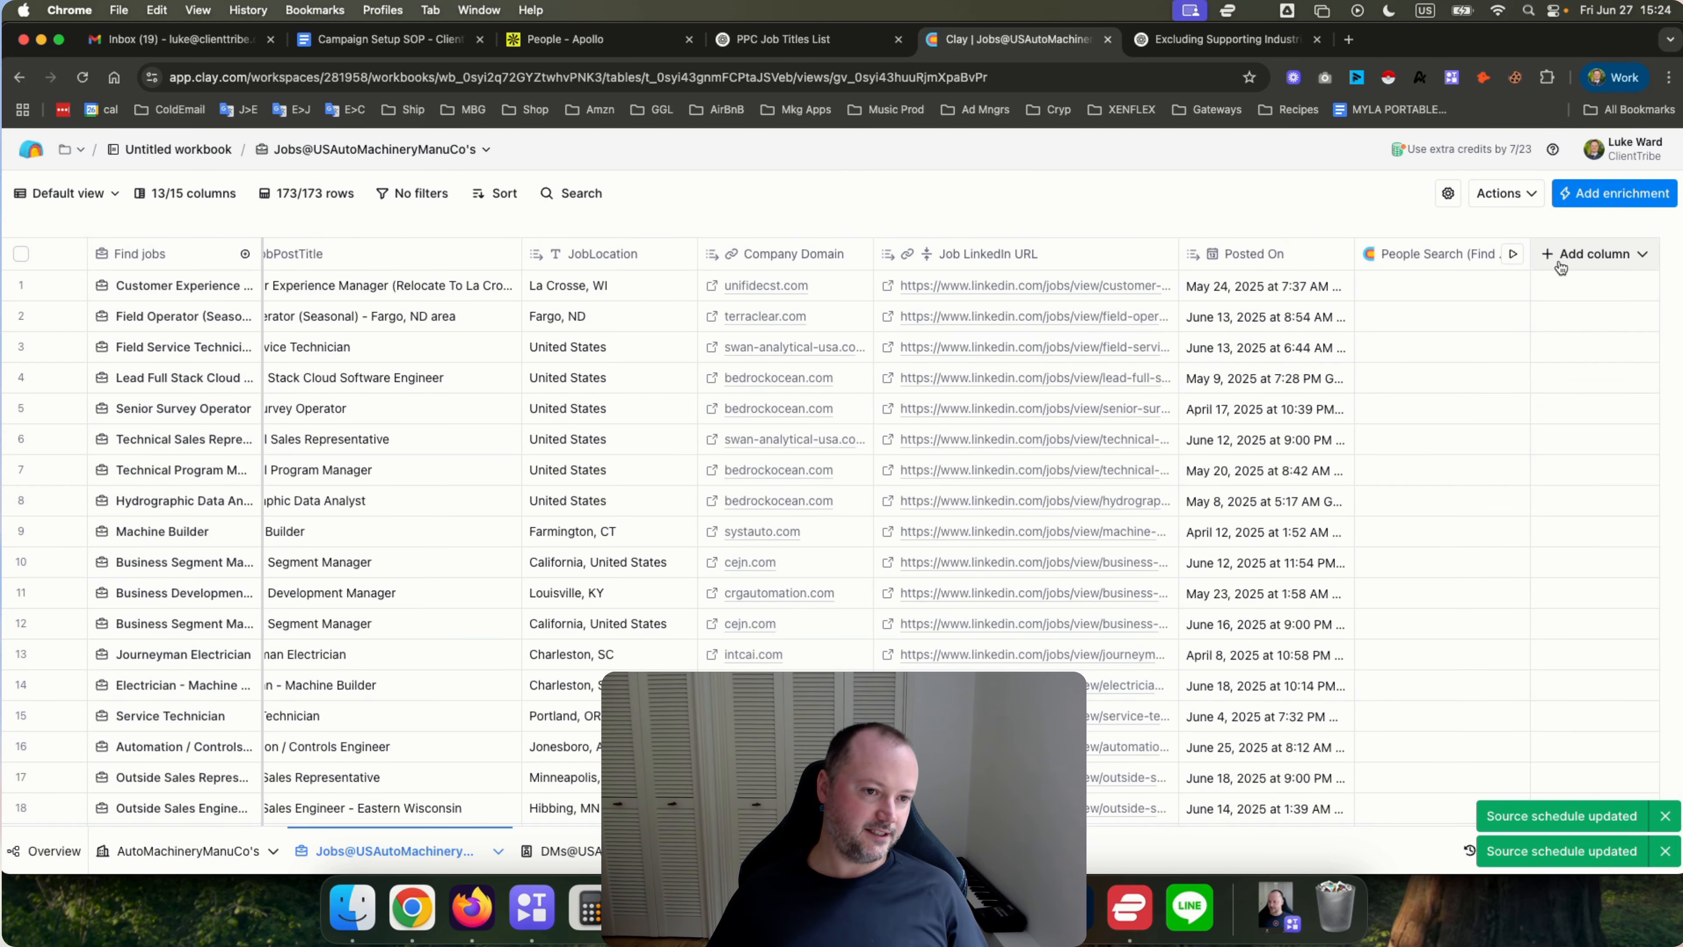
click(1614, 195)
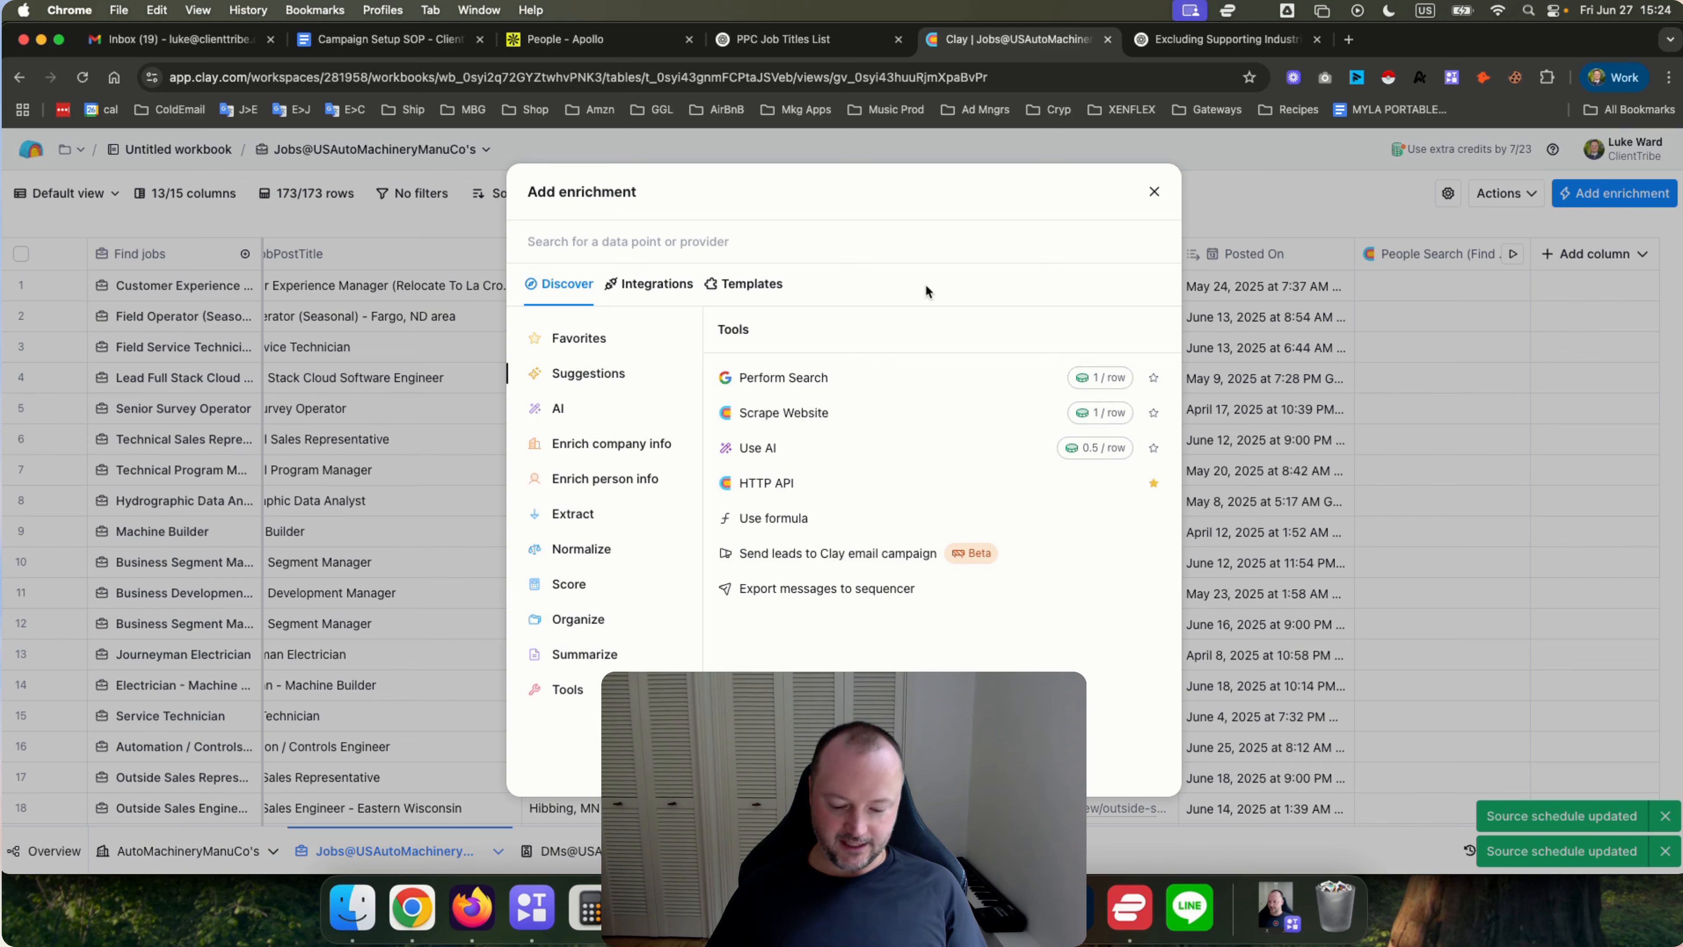
text(generate text)
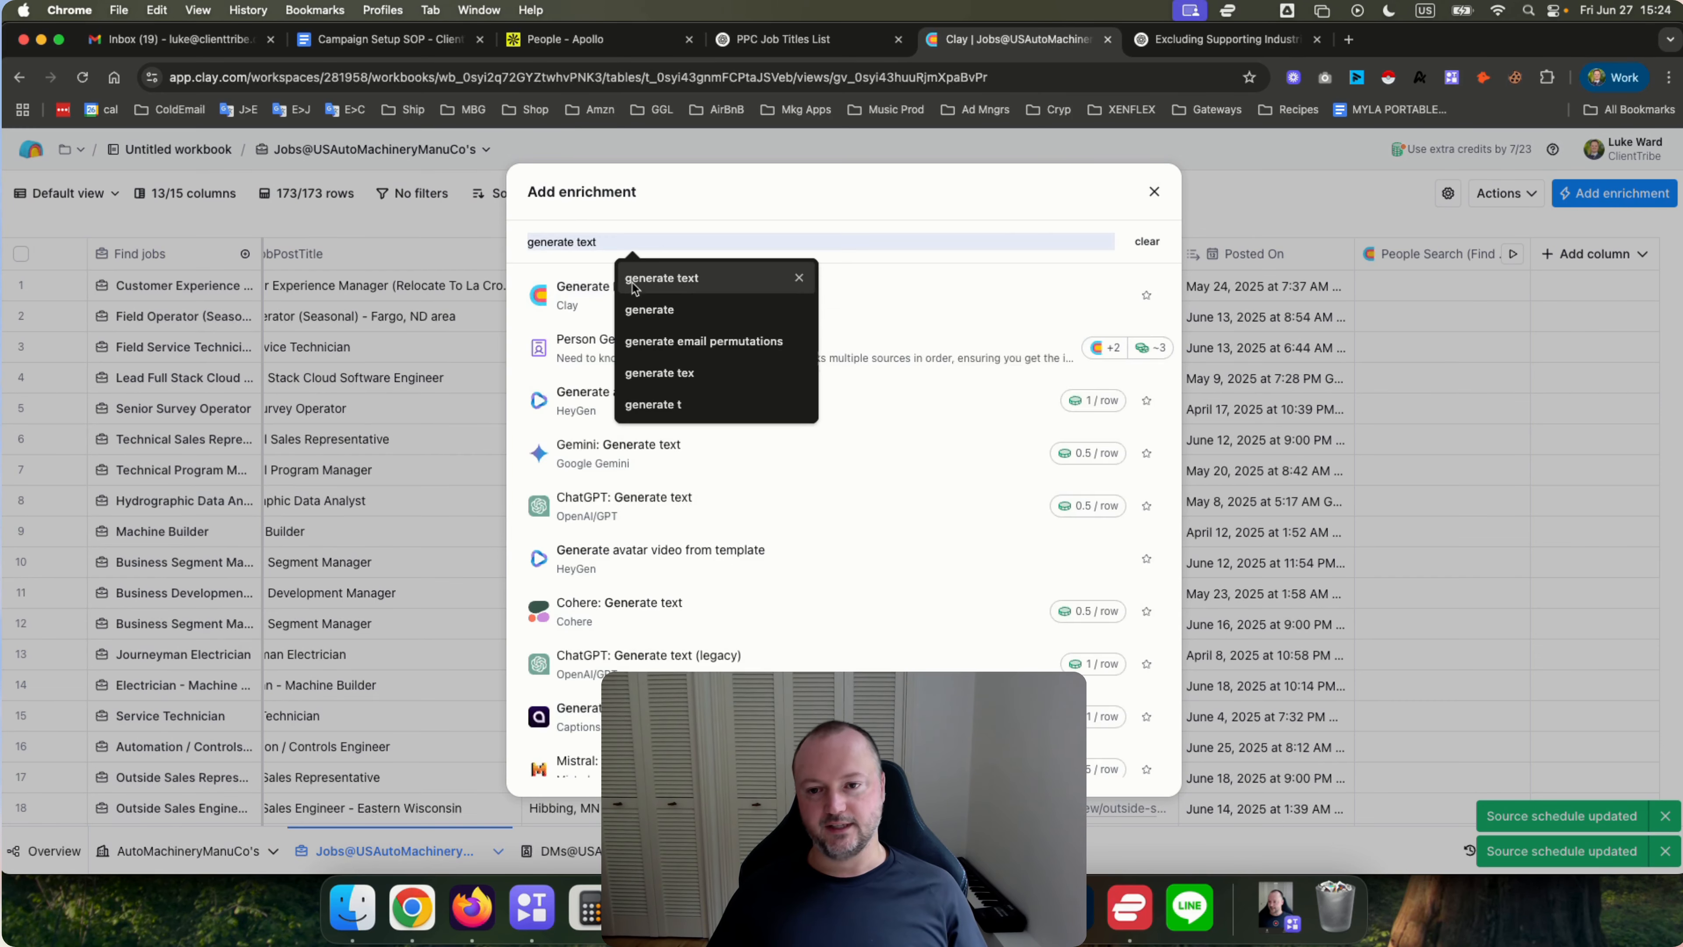
click(654, 280)
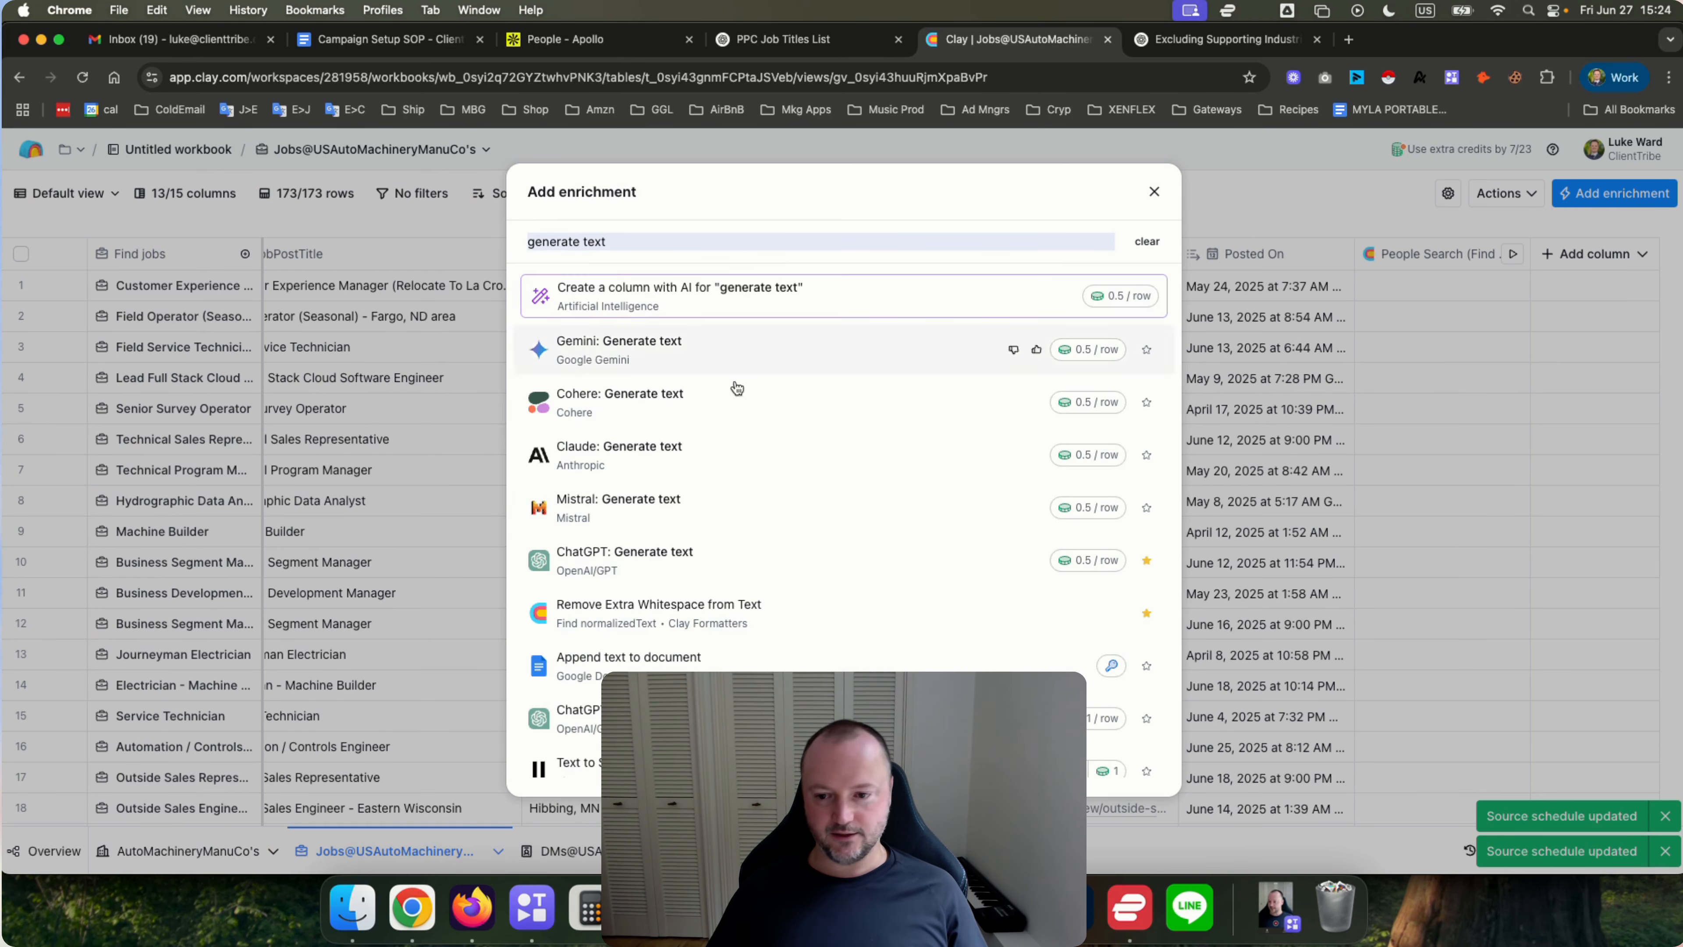
click(710, 565)
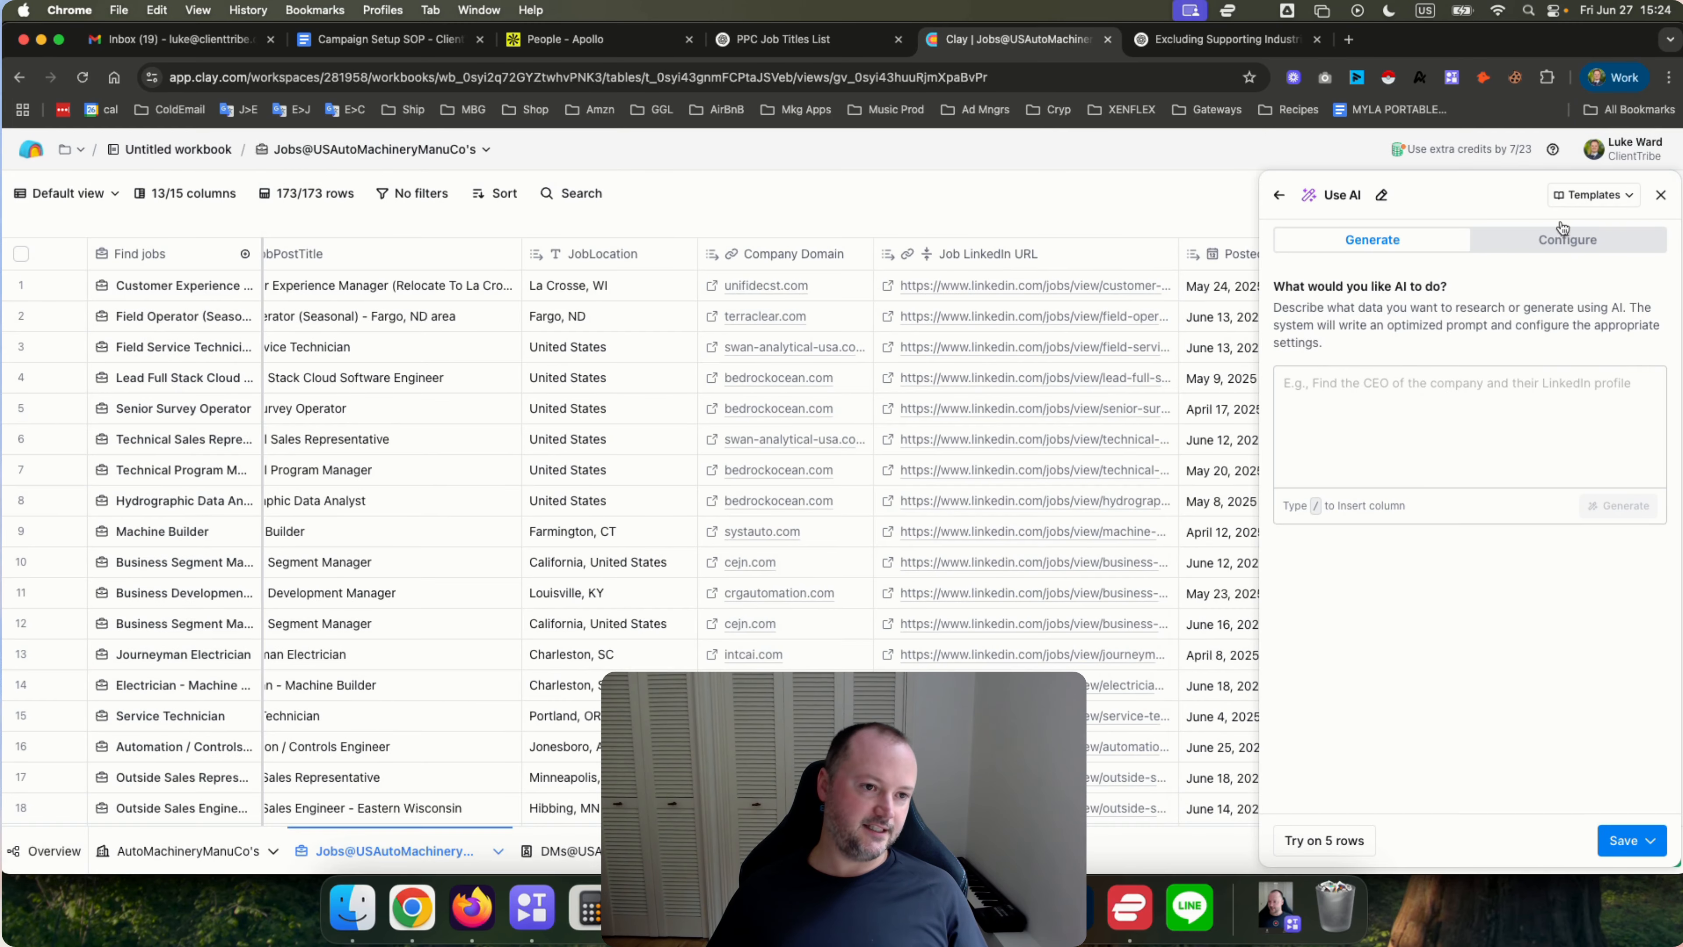
Close the ChatGPT Use AI panel without saving the enrichment.
click(1661, 195)
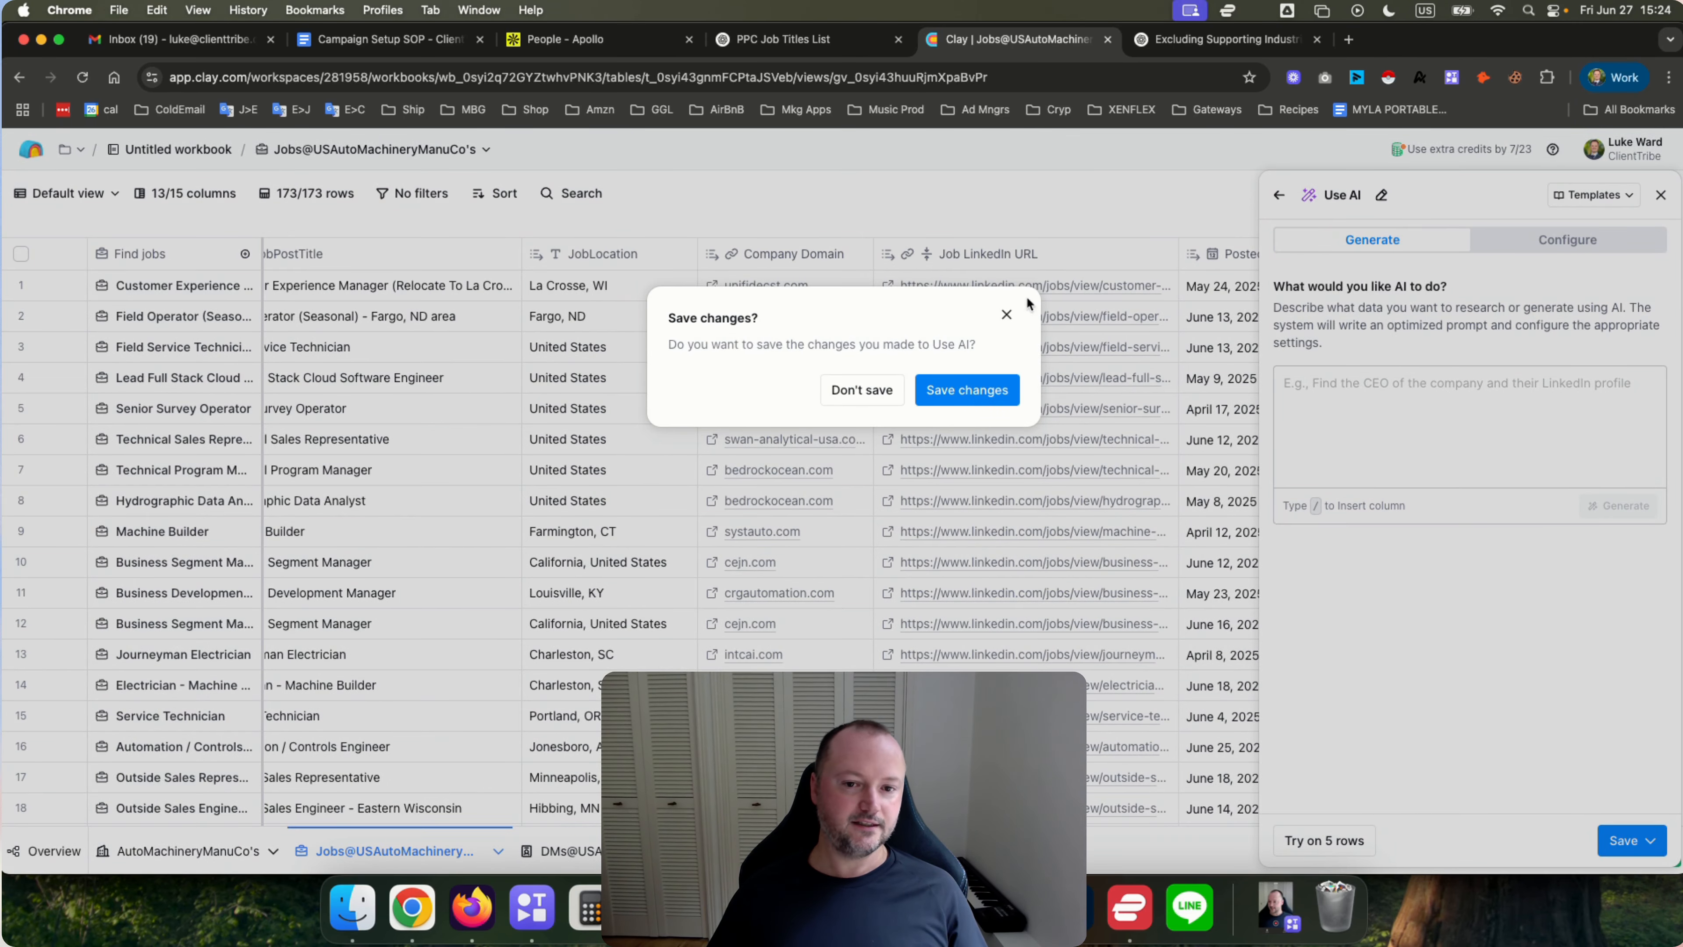
click(1006, 314)
click(1661, 195)
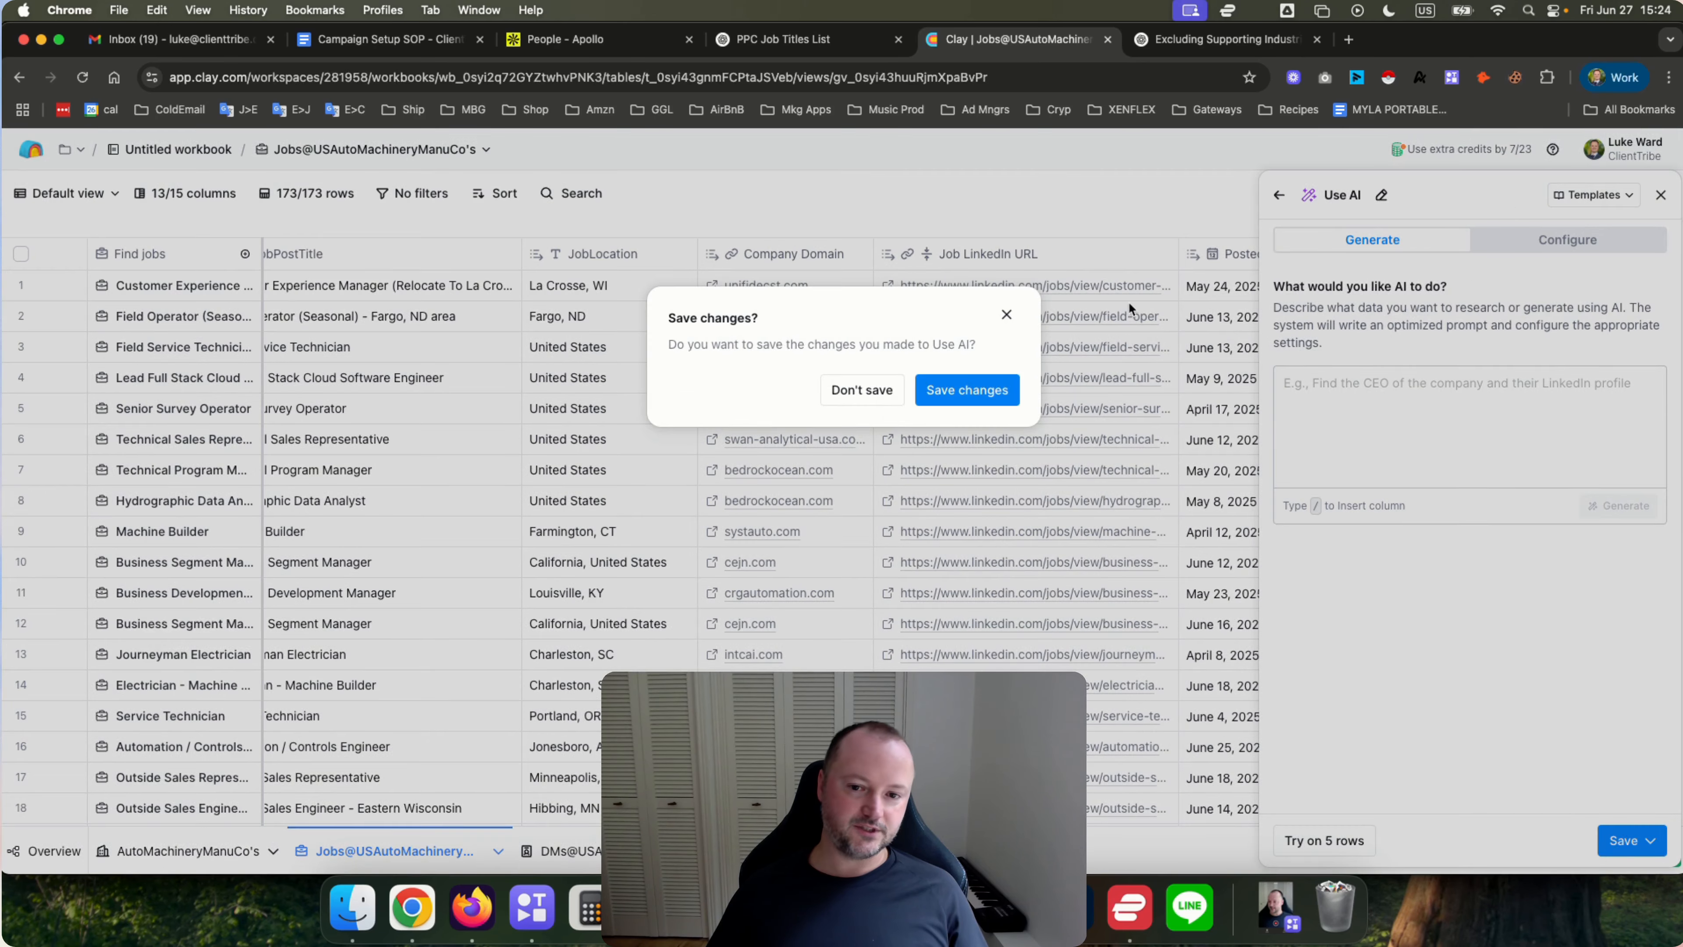
click(863, 391)
Start a Claygent (AI Web Researcher) enrichment on the jobs table, set its model to GPT 4o Mini, and discard it without saving.
scroll(791, 408, left, 10)
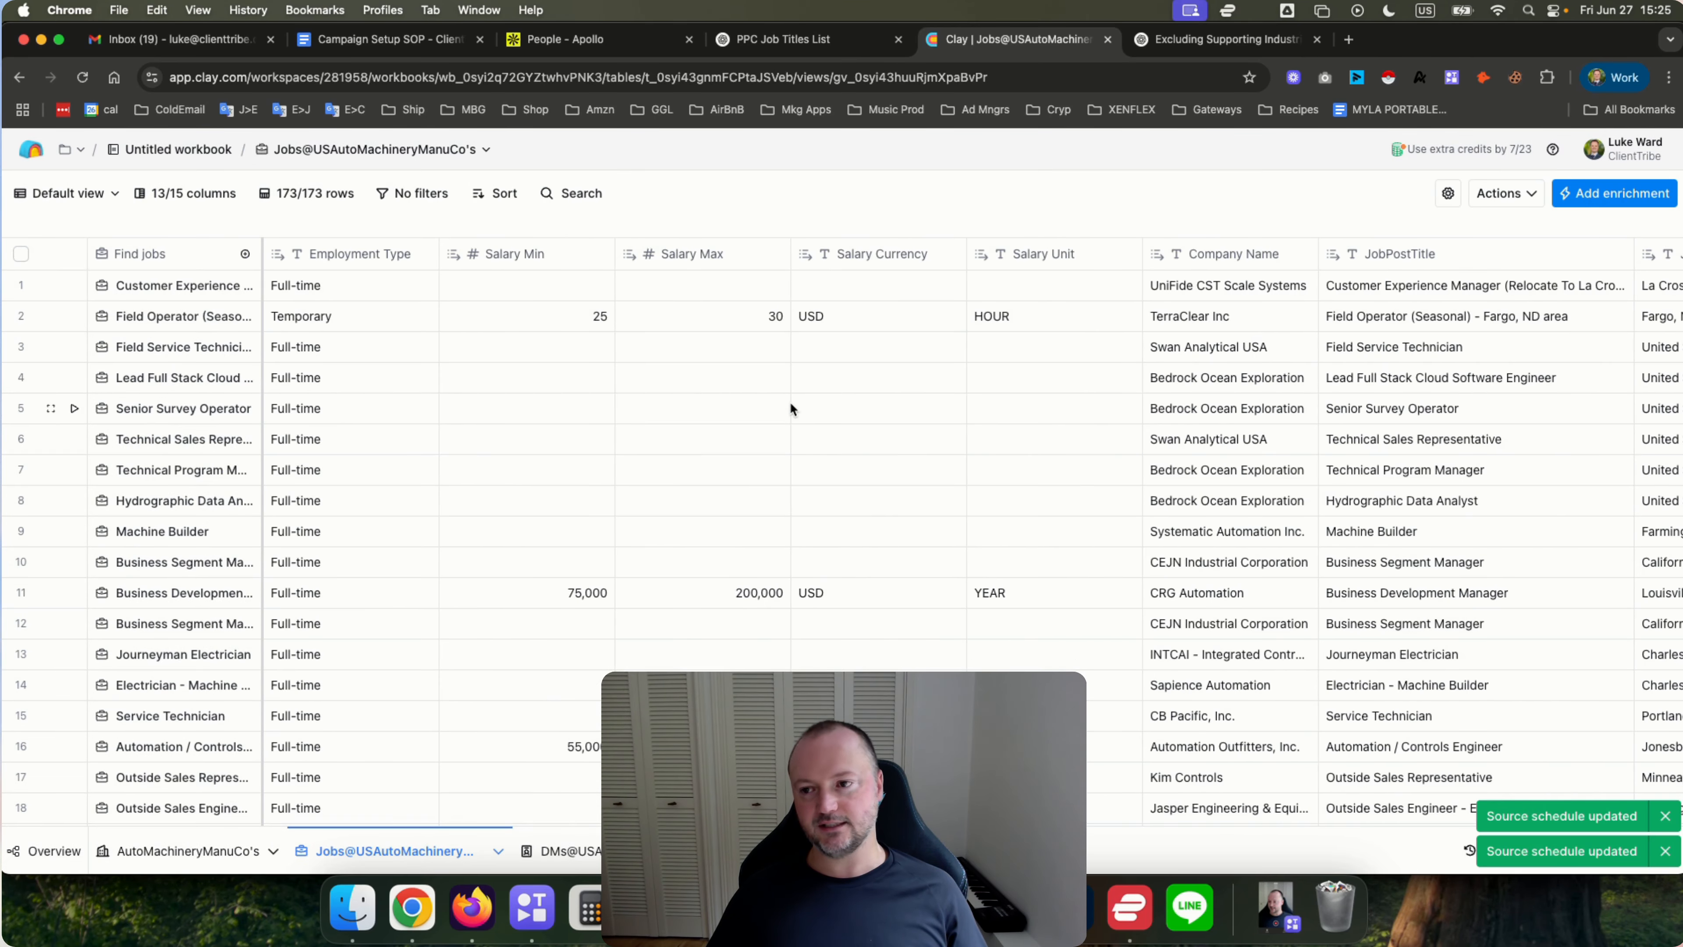
scroll(791, 404, right, 10)
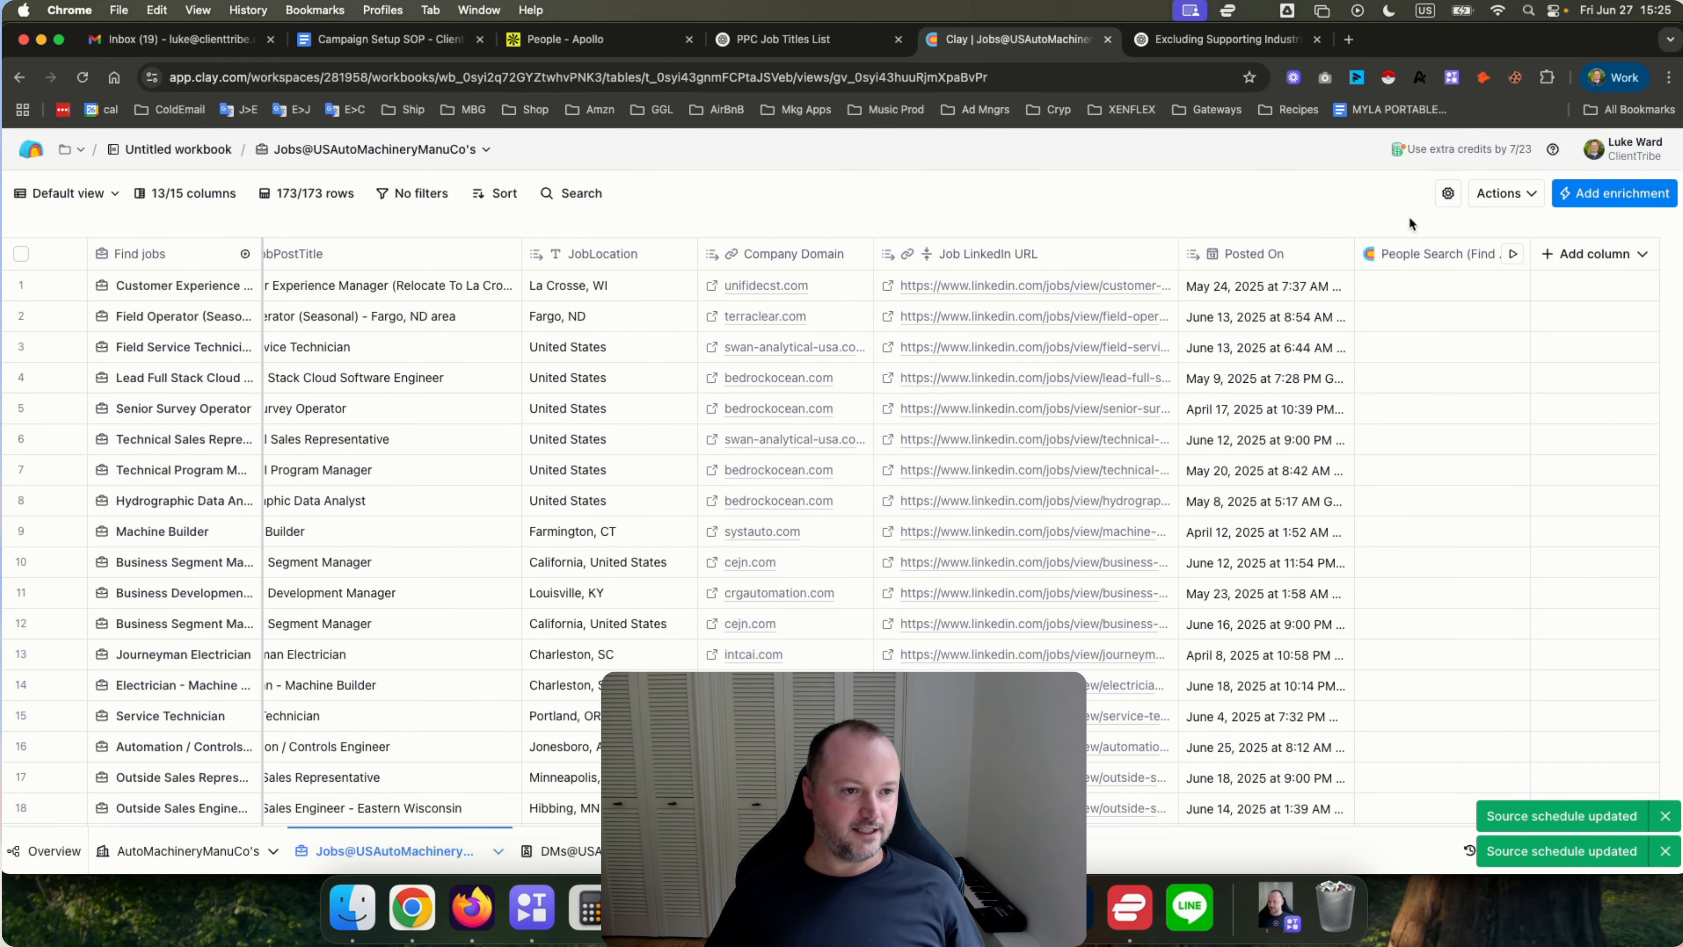
click(1615, 193)
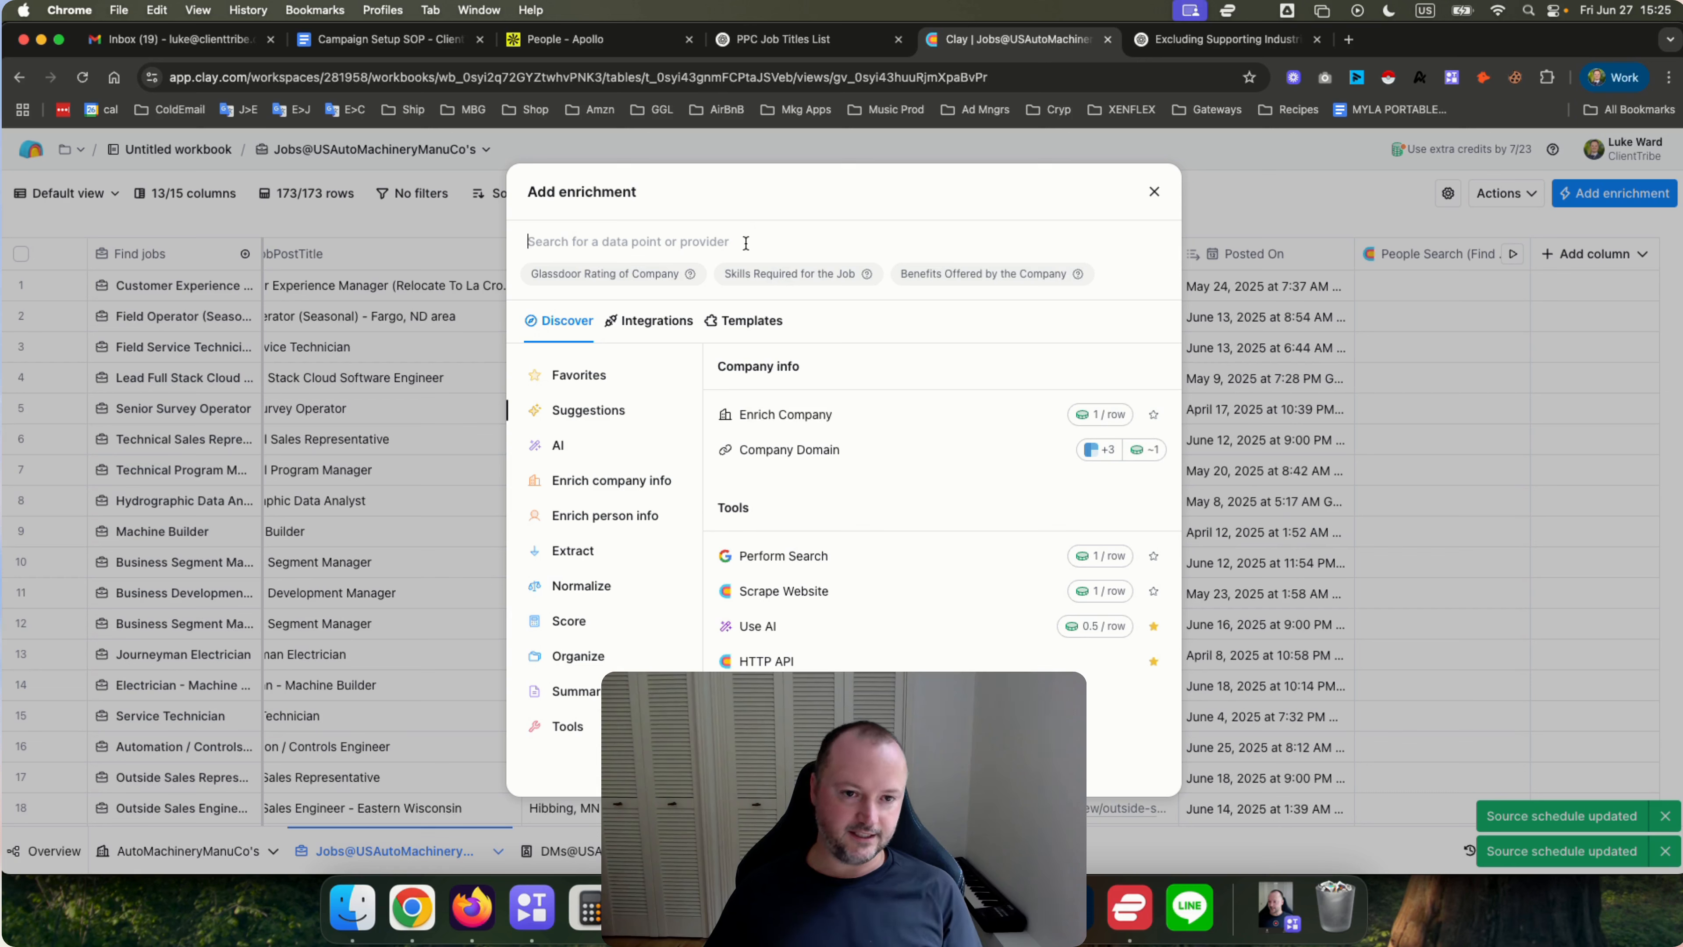
text(claygenr)
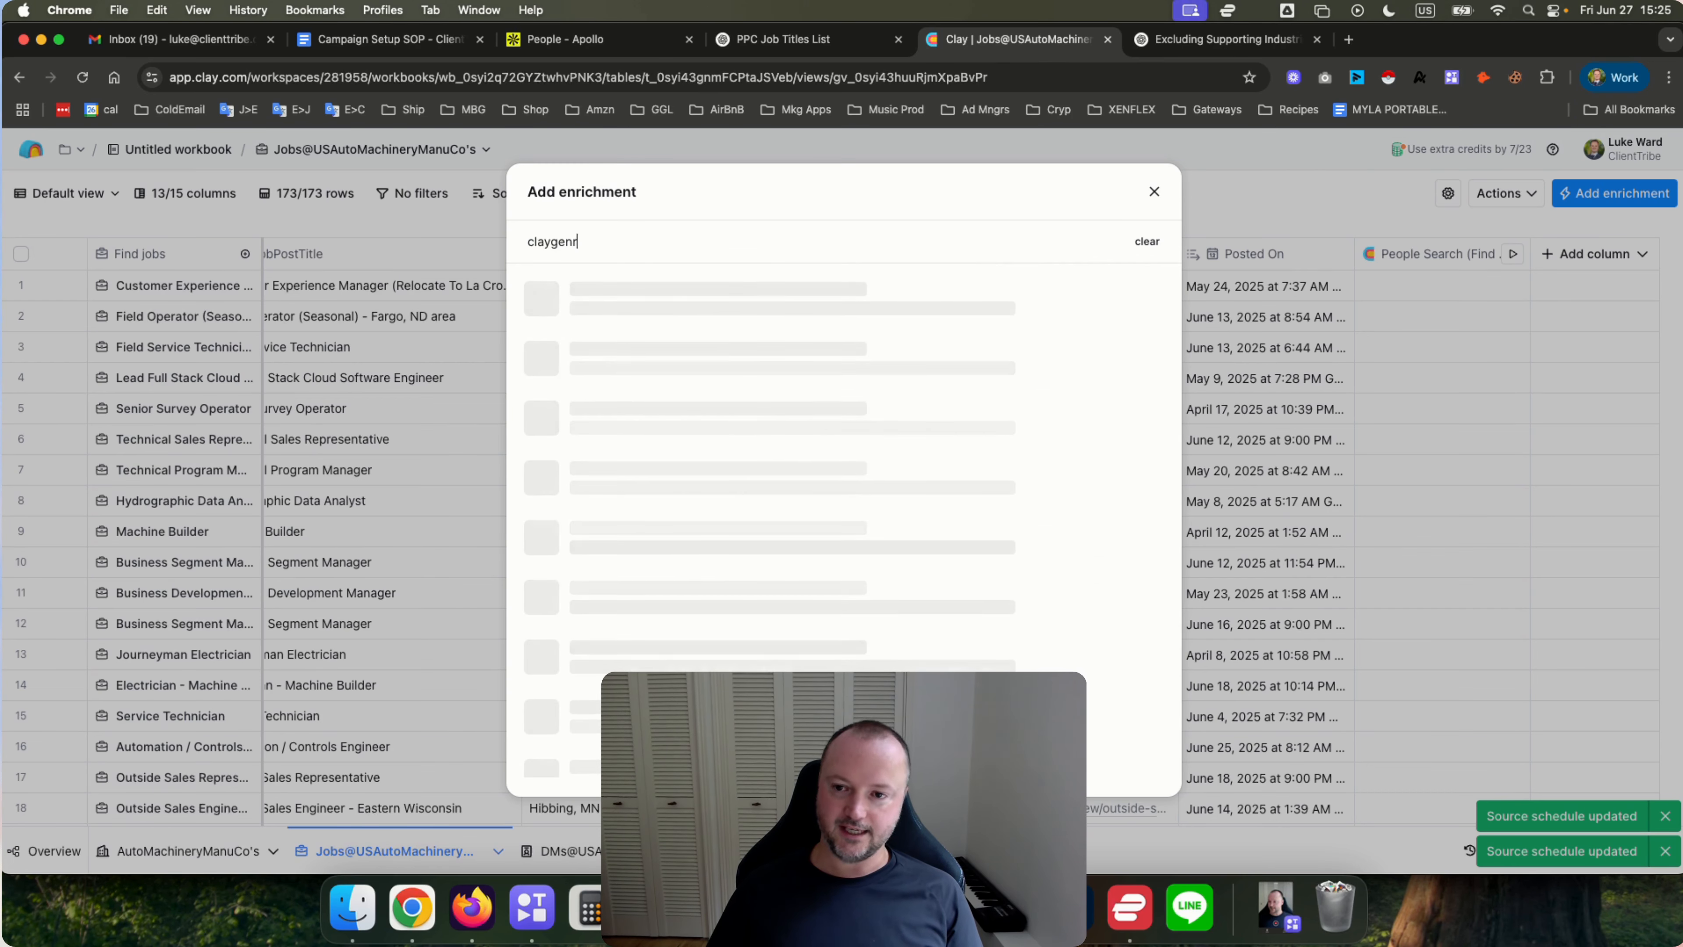
key(BackSpace)
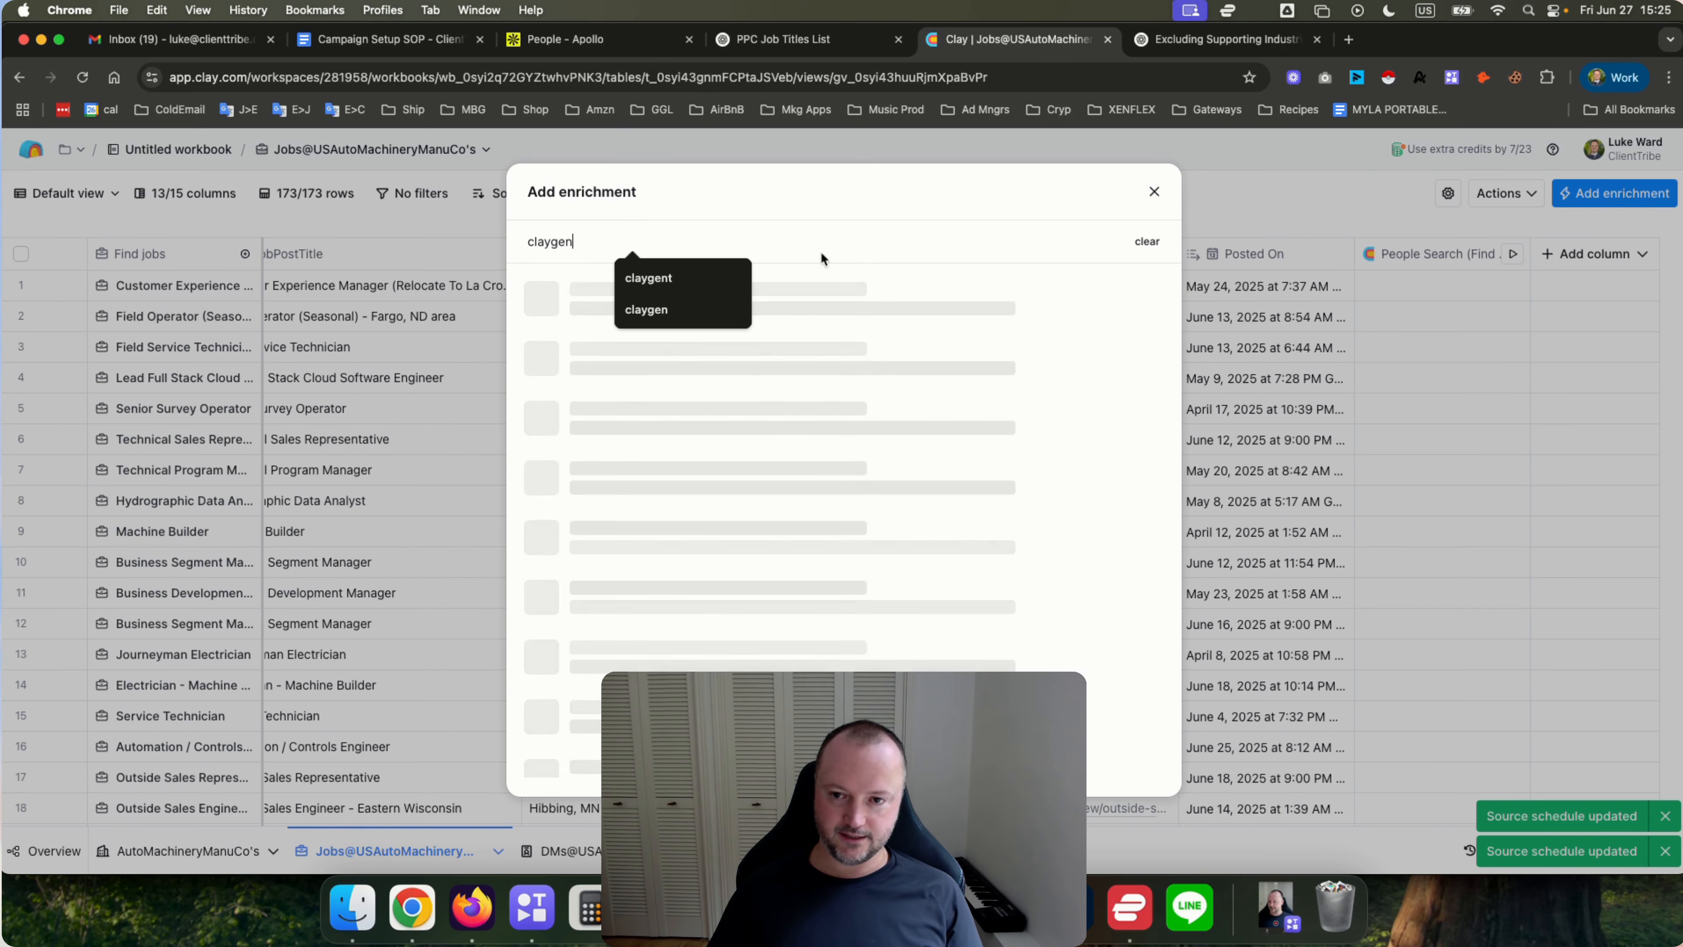
click(679, 285)
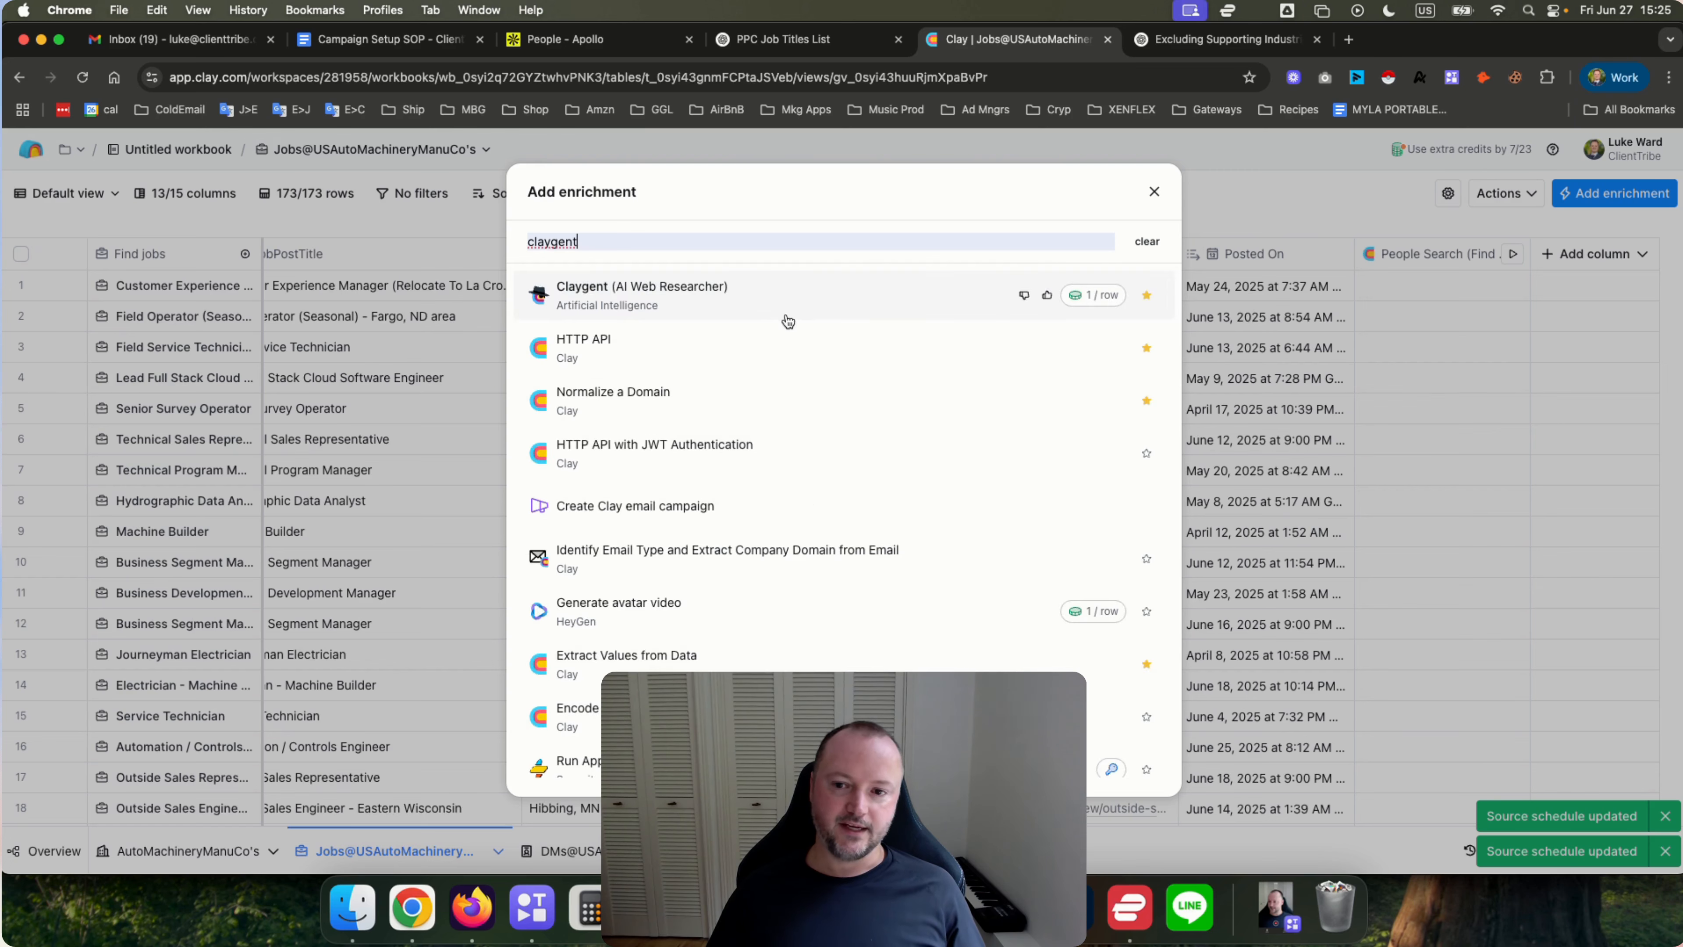
click(687, 288)
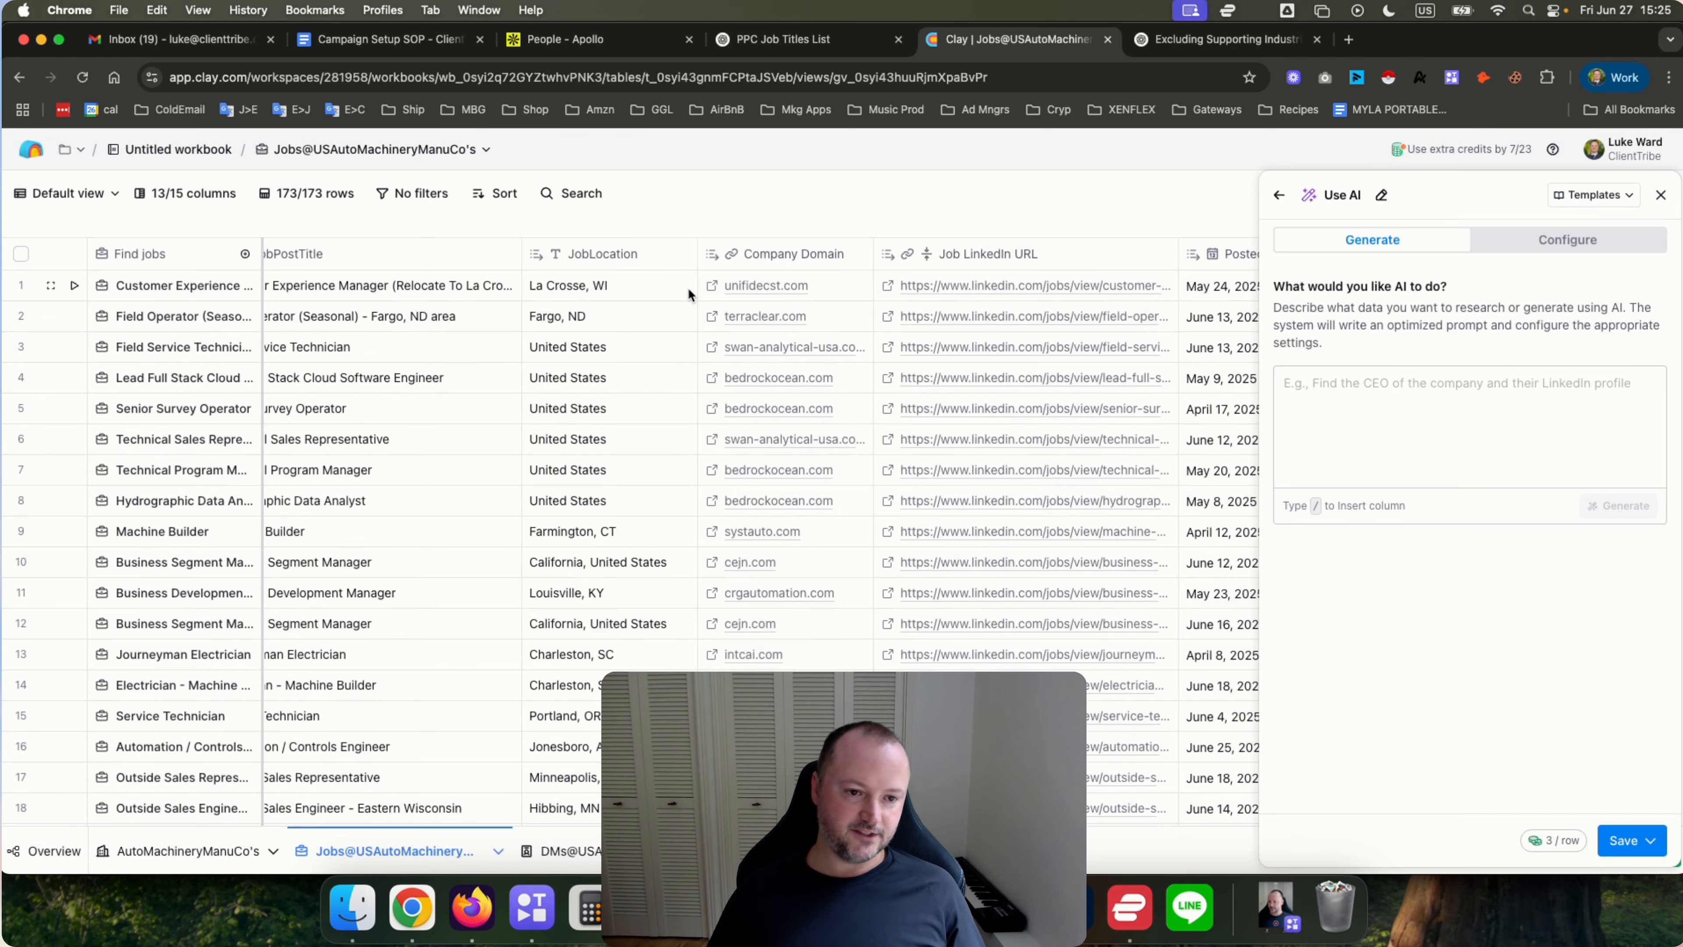
click(1514, 251)
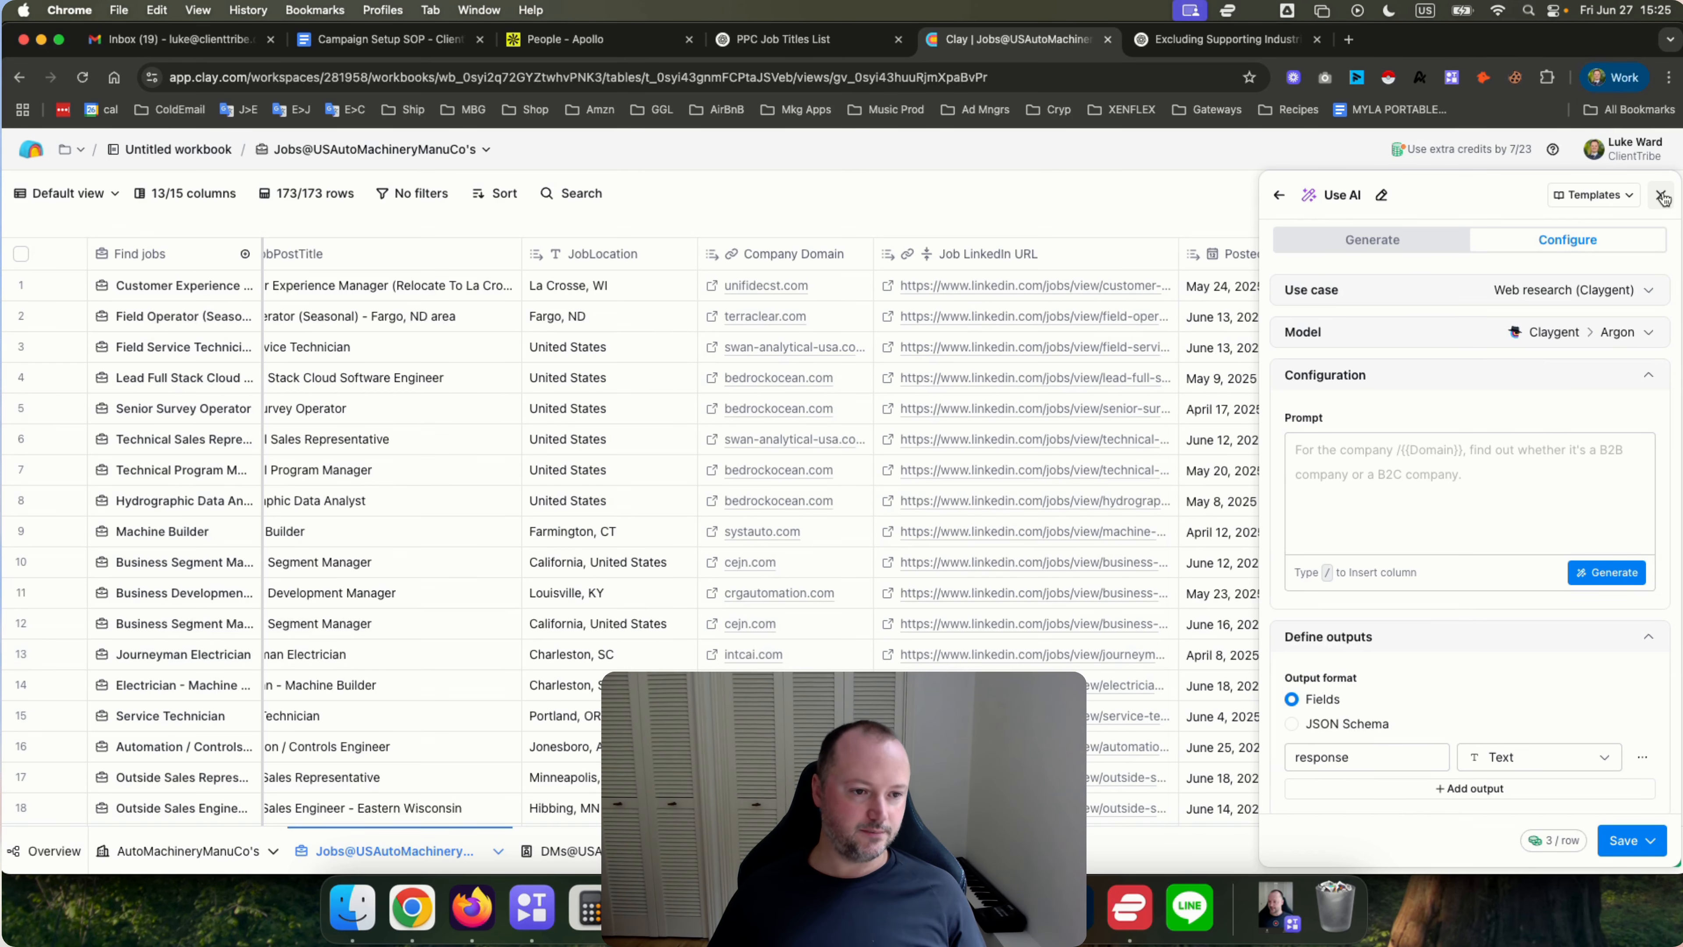
click(1496, 333)
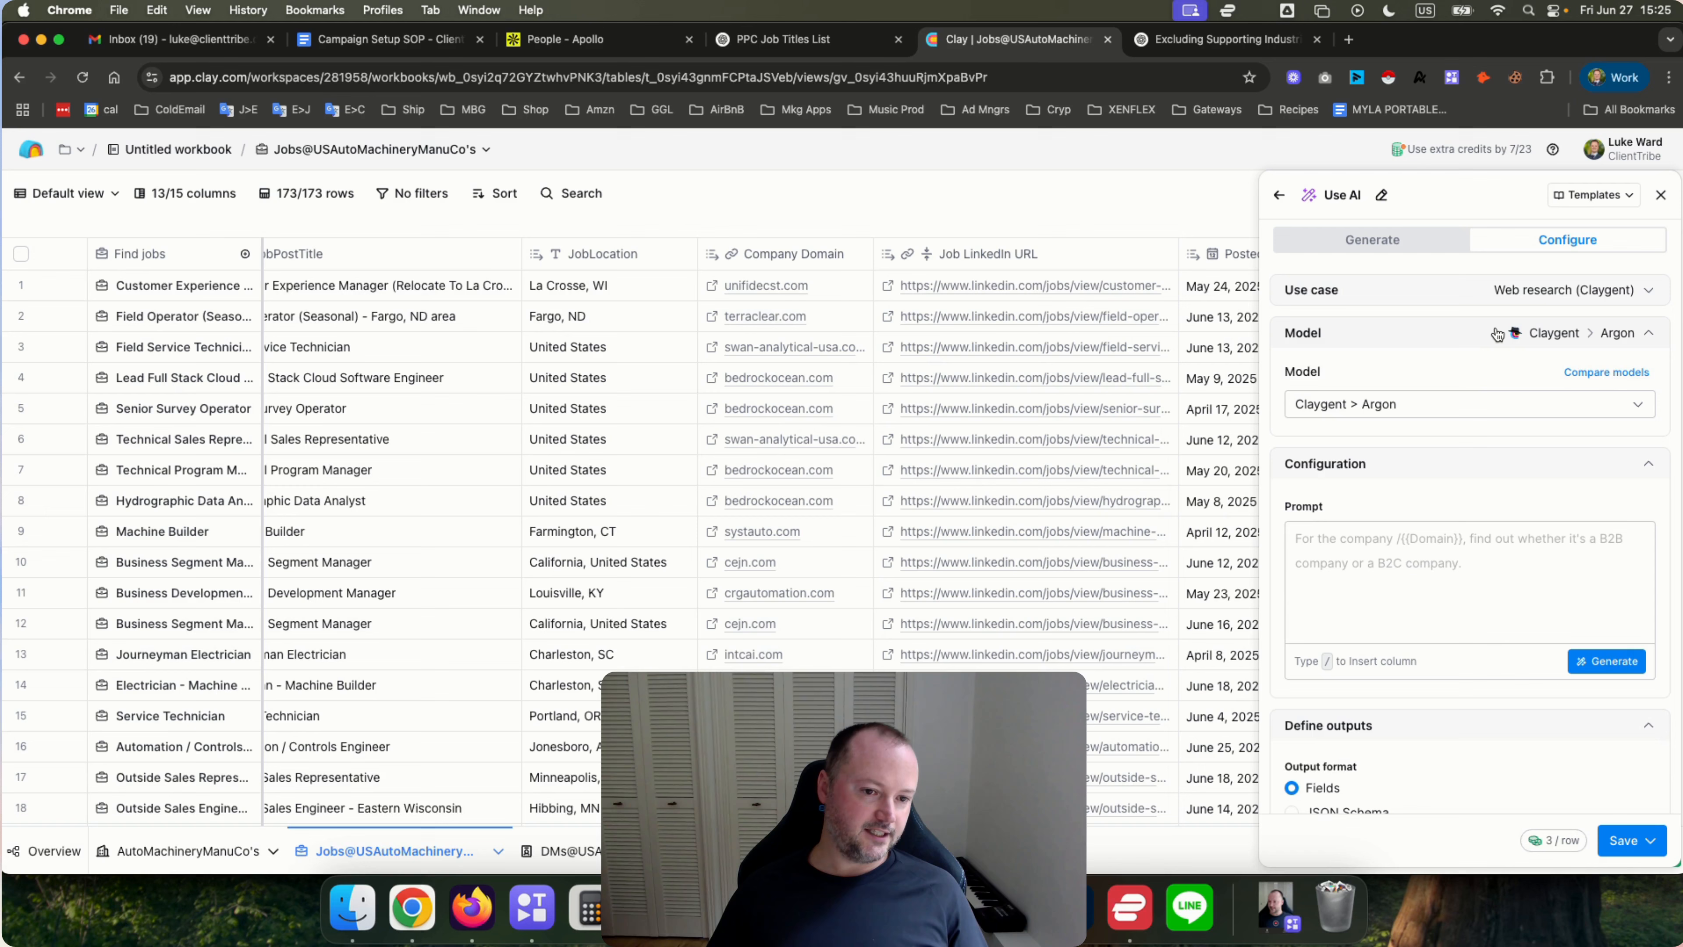
click(1466, 402)
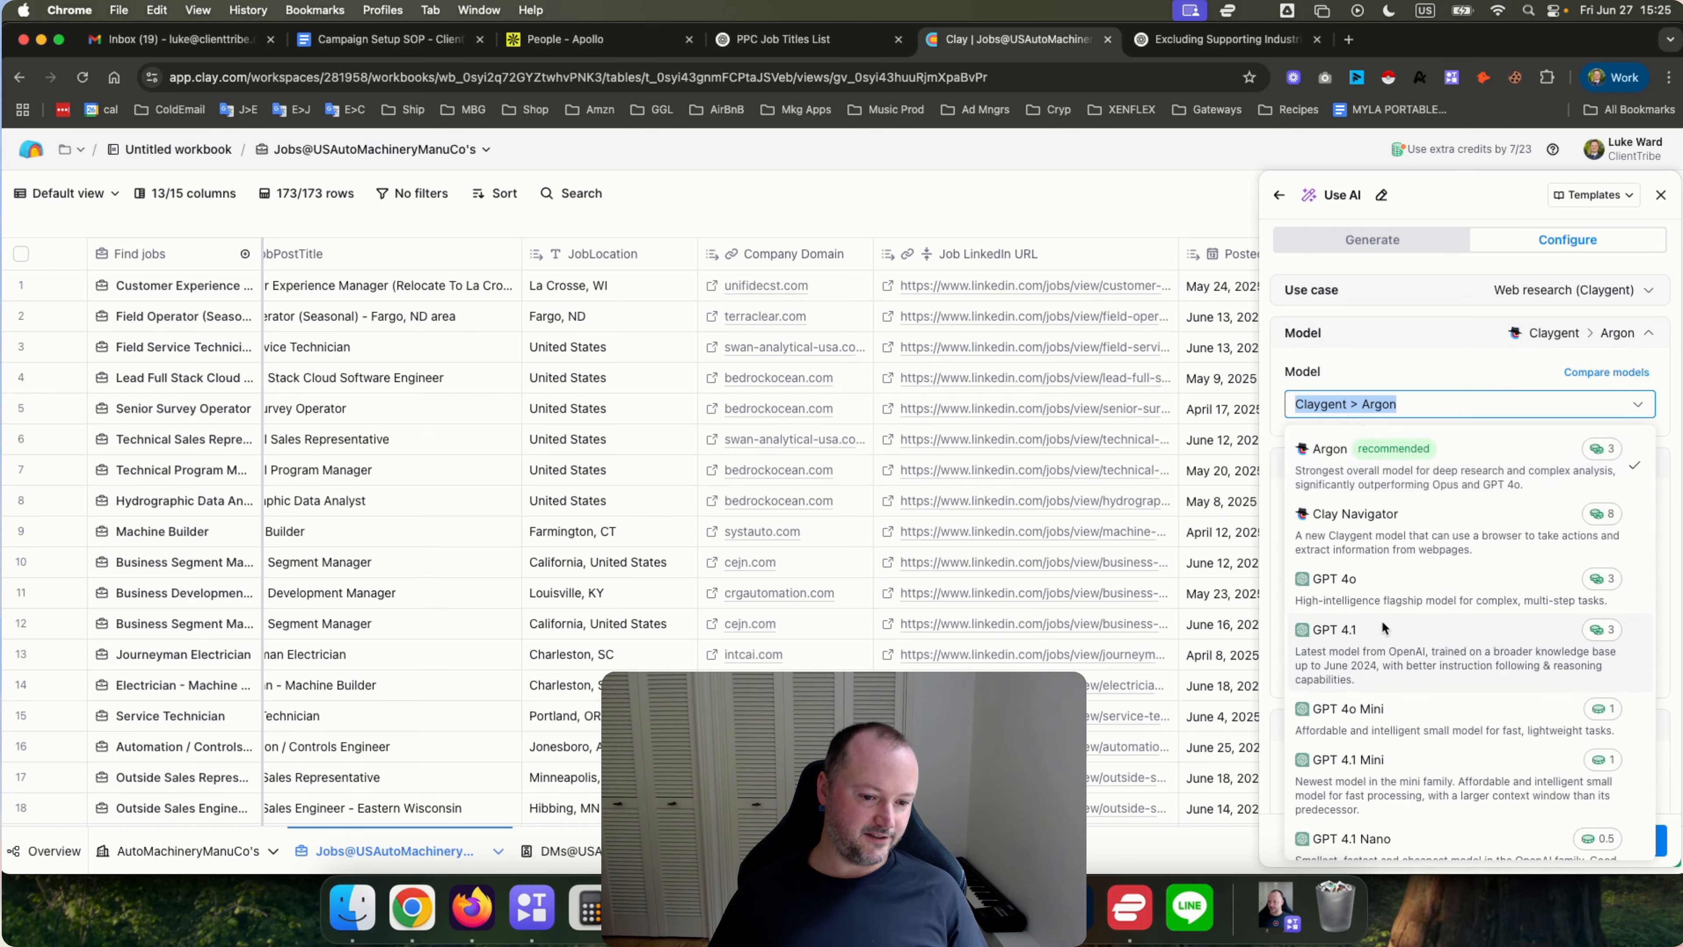
click(1394, 721)
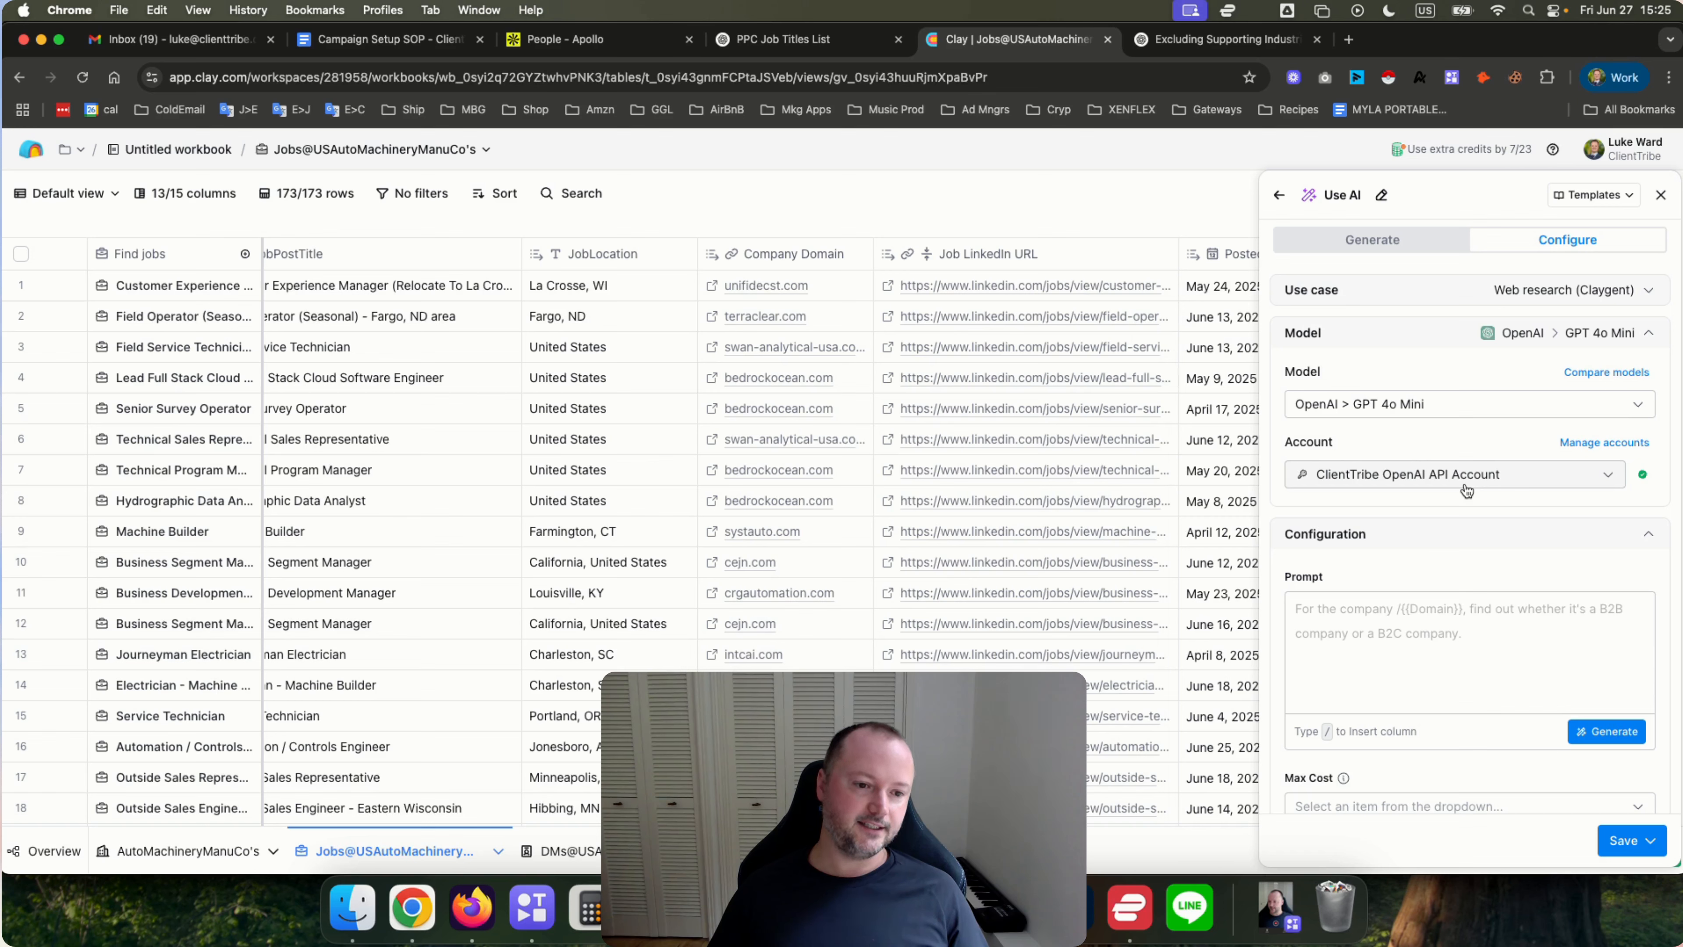
click(1662, 197)
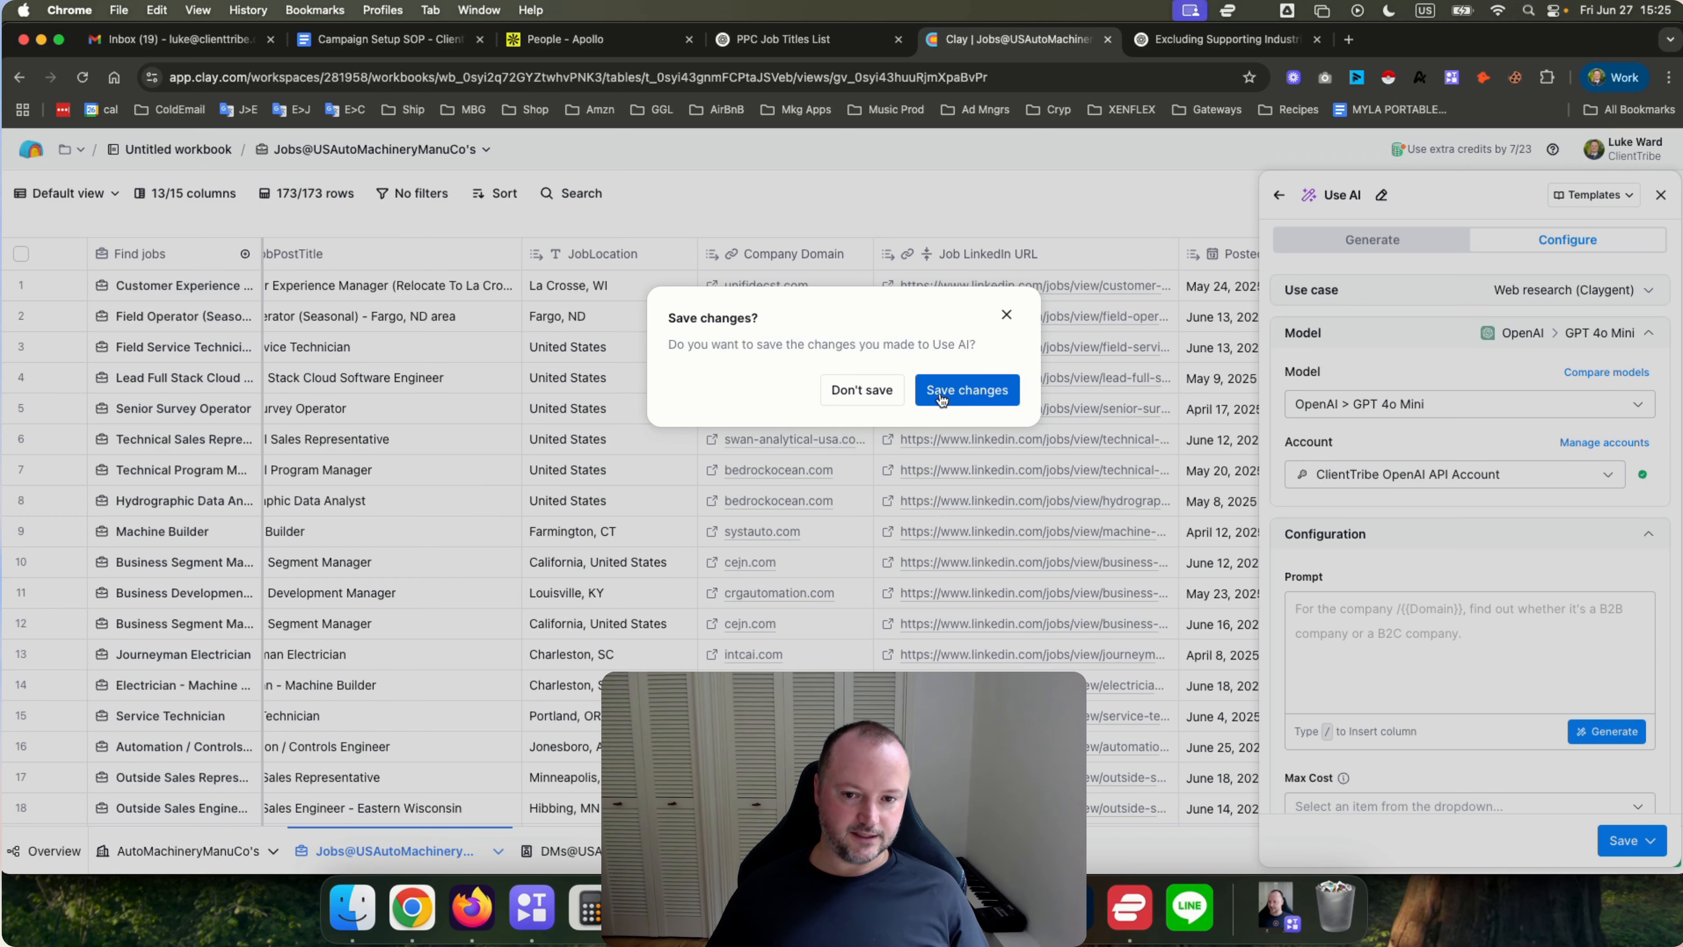
click(870, 392)
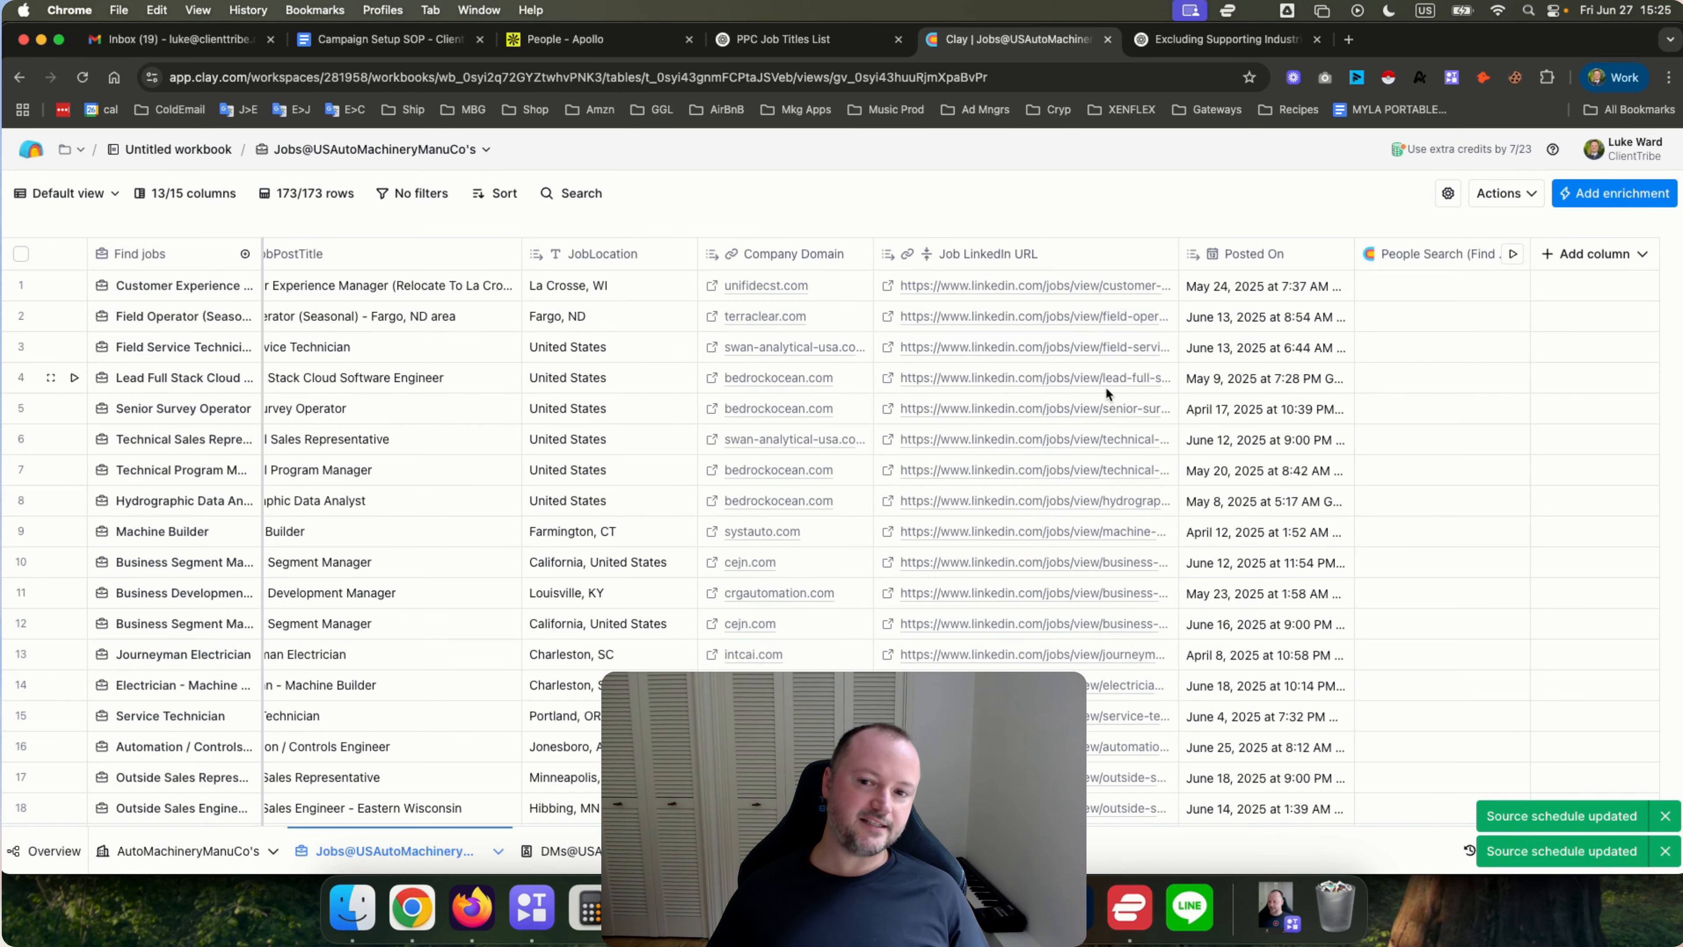
Duplicate the jobs table's default view and rename the copy Qualified Jobs.
scroll(845, 437, left, 3)
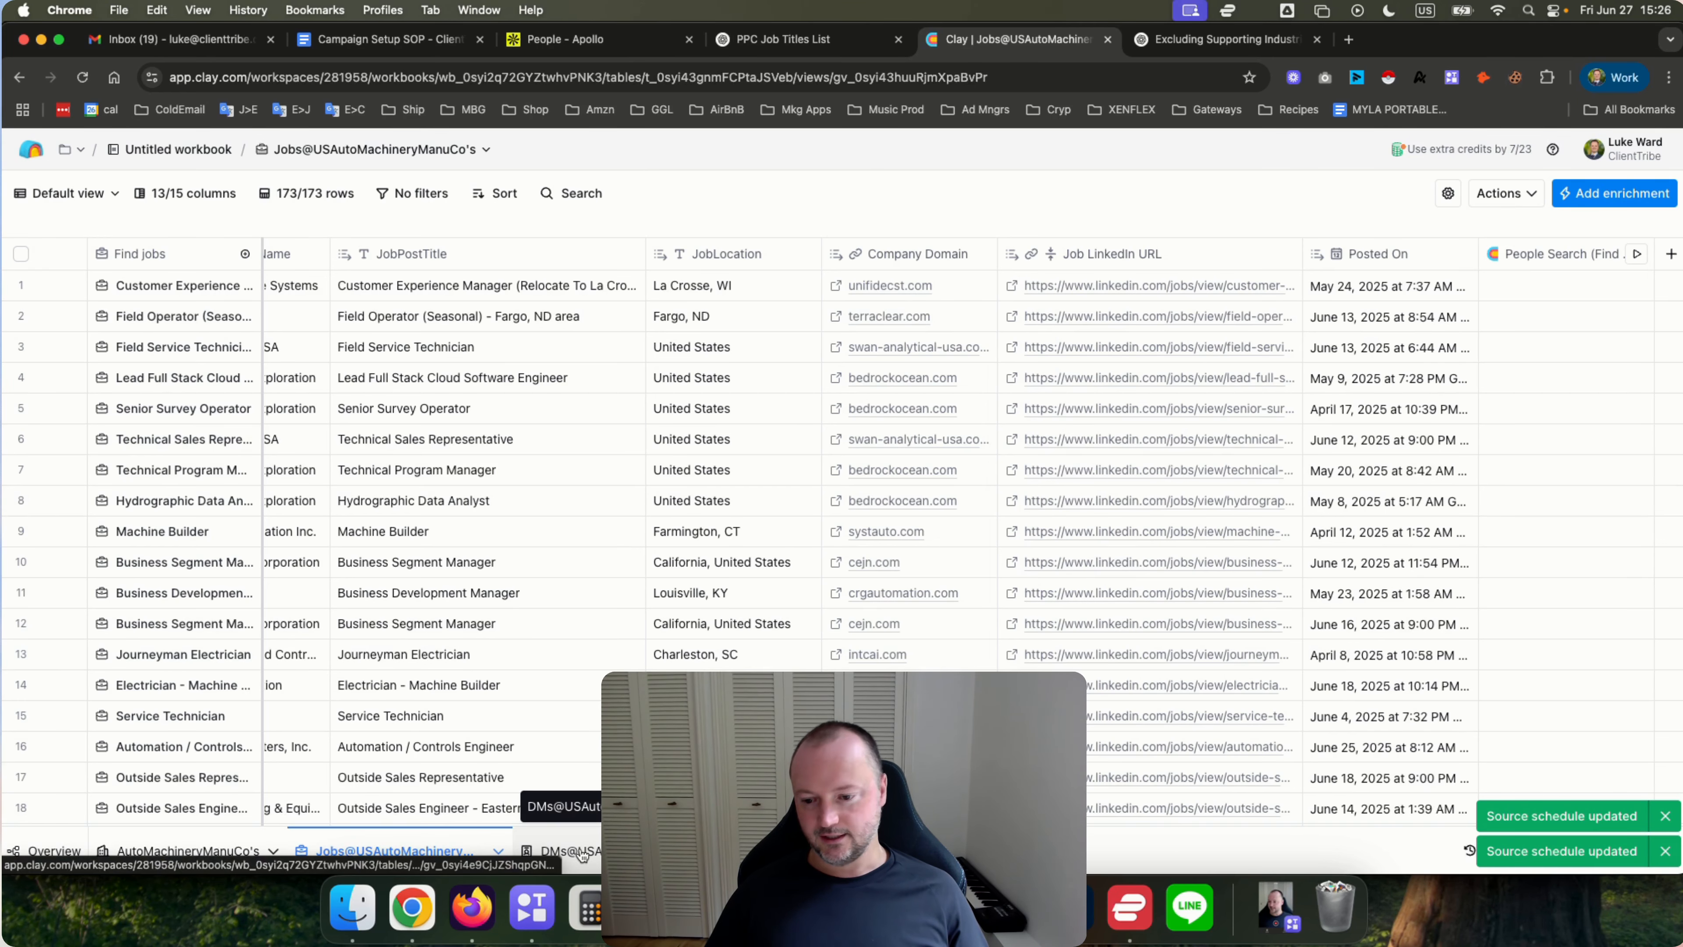
scroll(792, 457, right, 3)
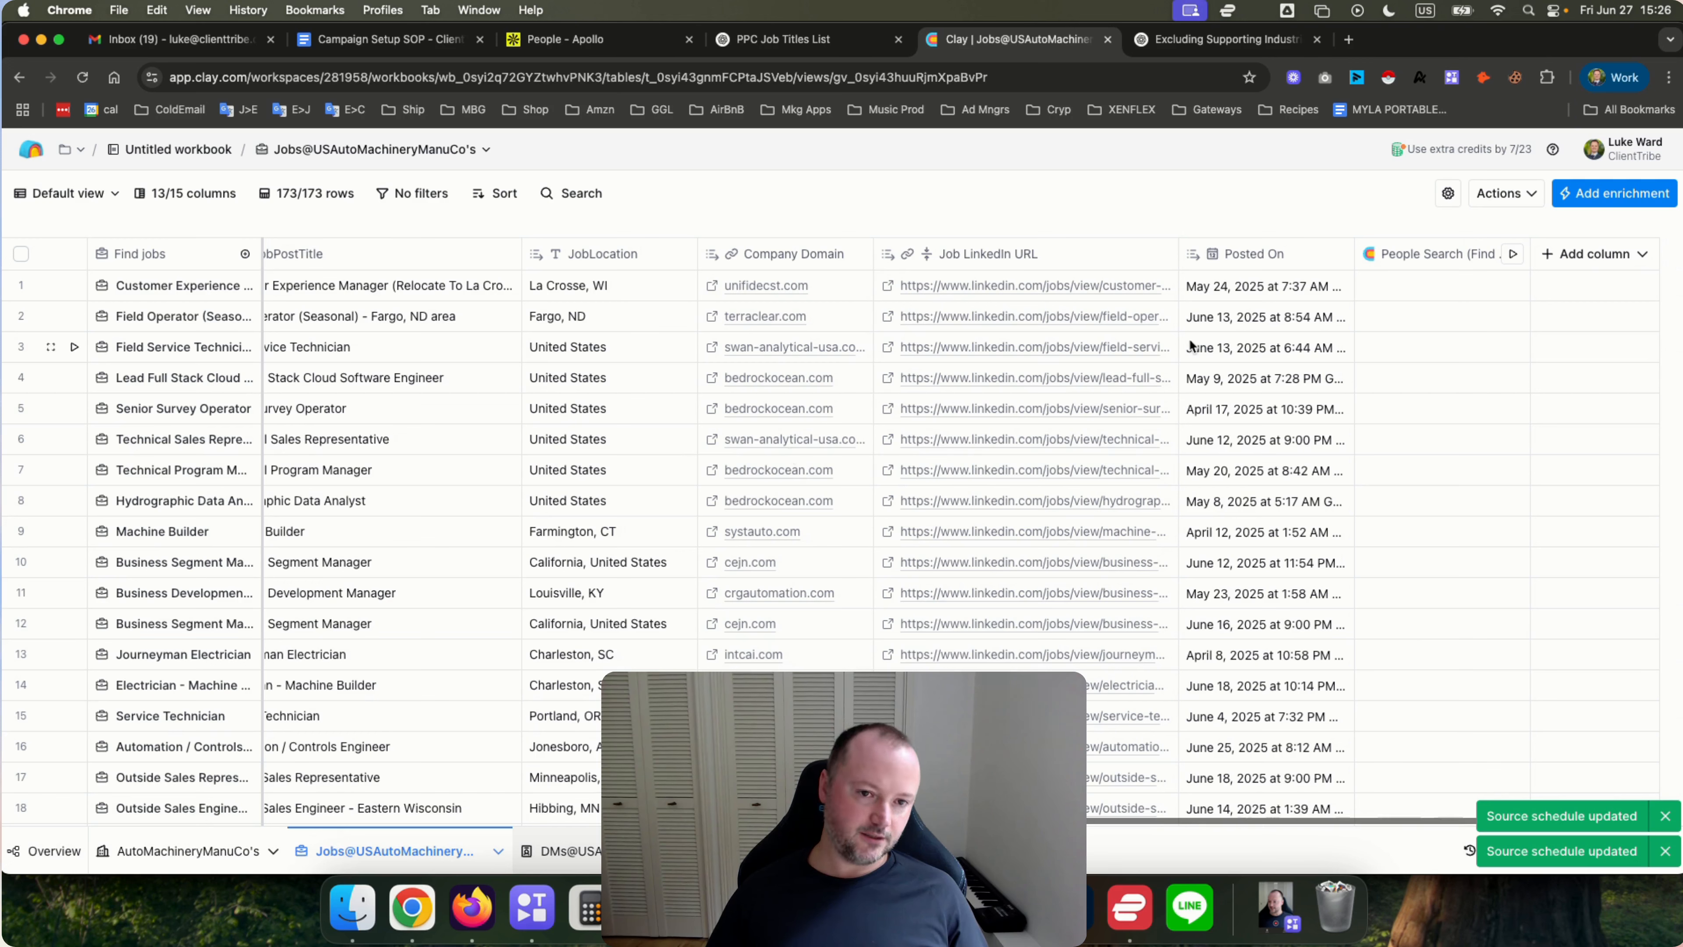
click(112, 201)
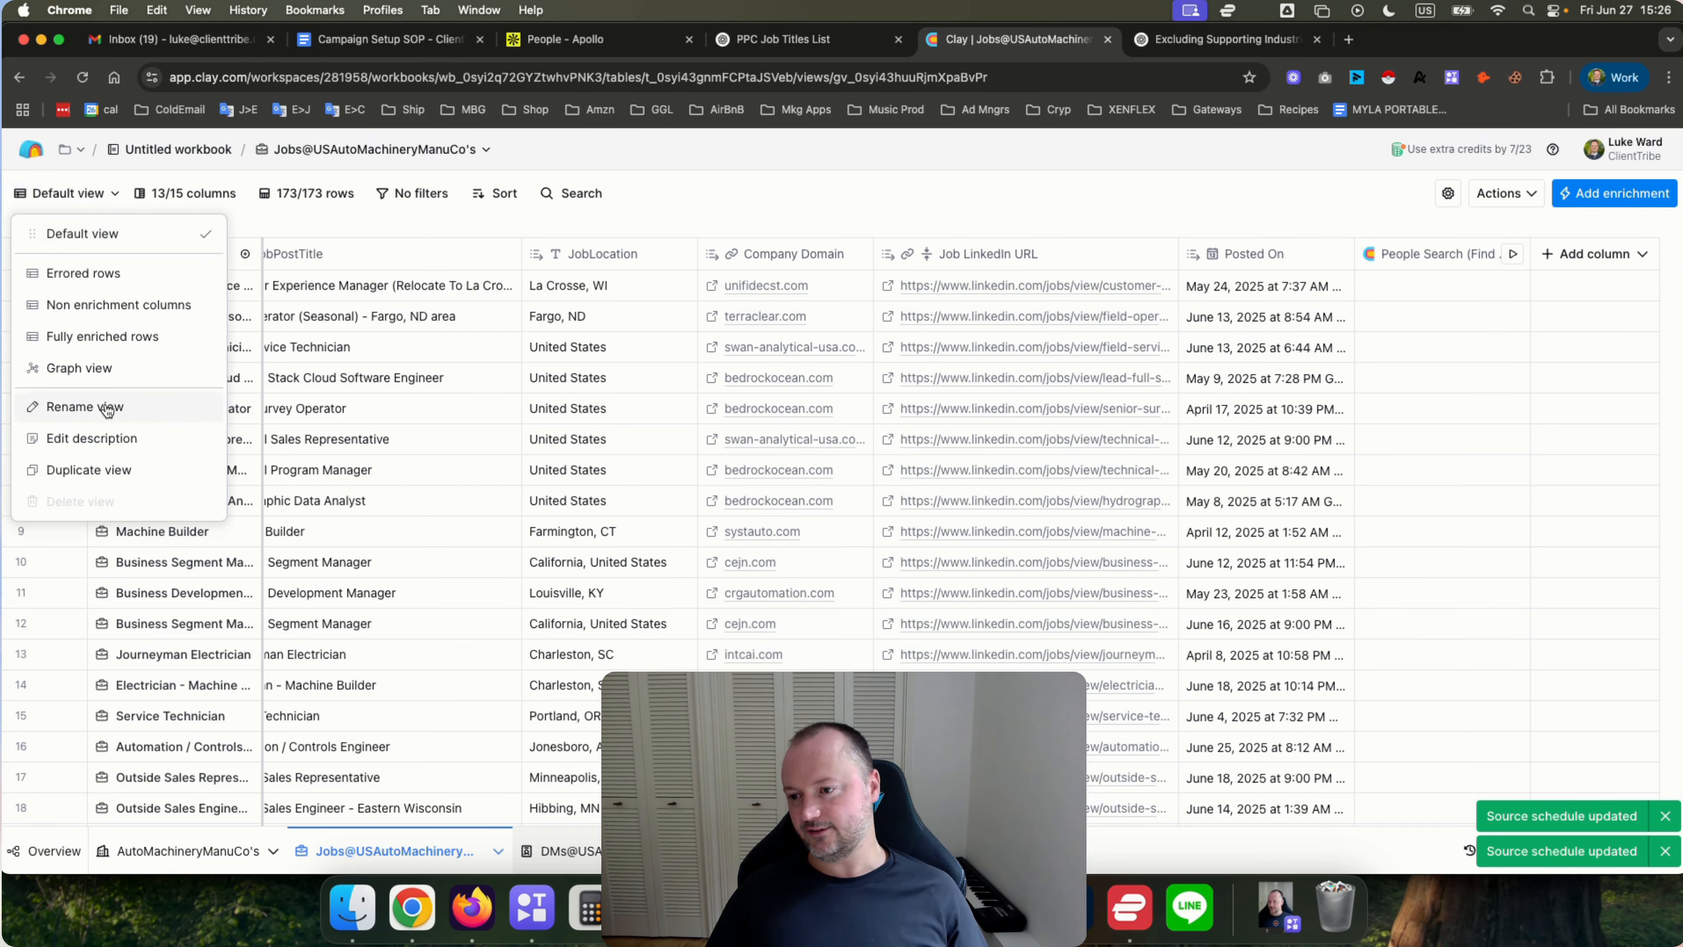
click(112, 471)
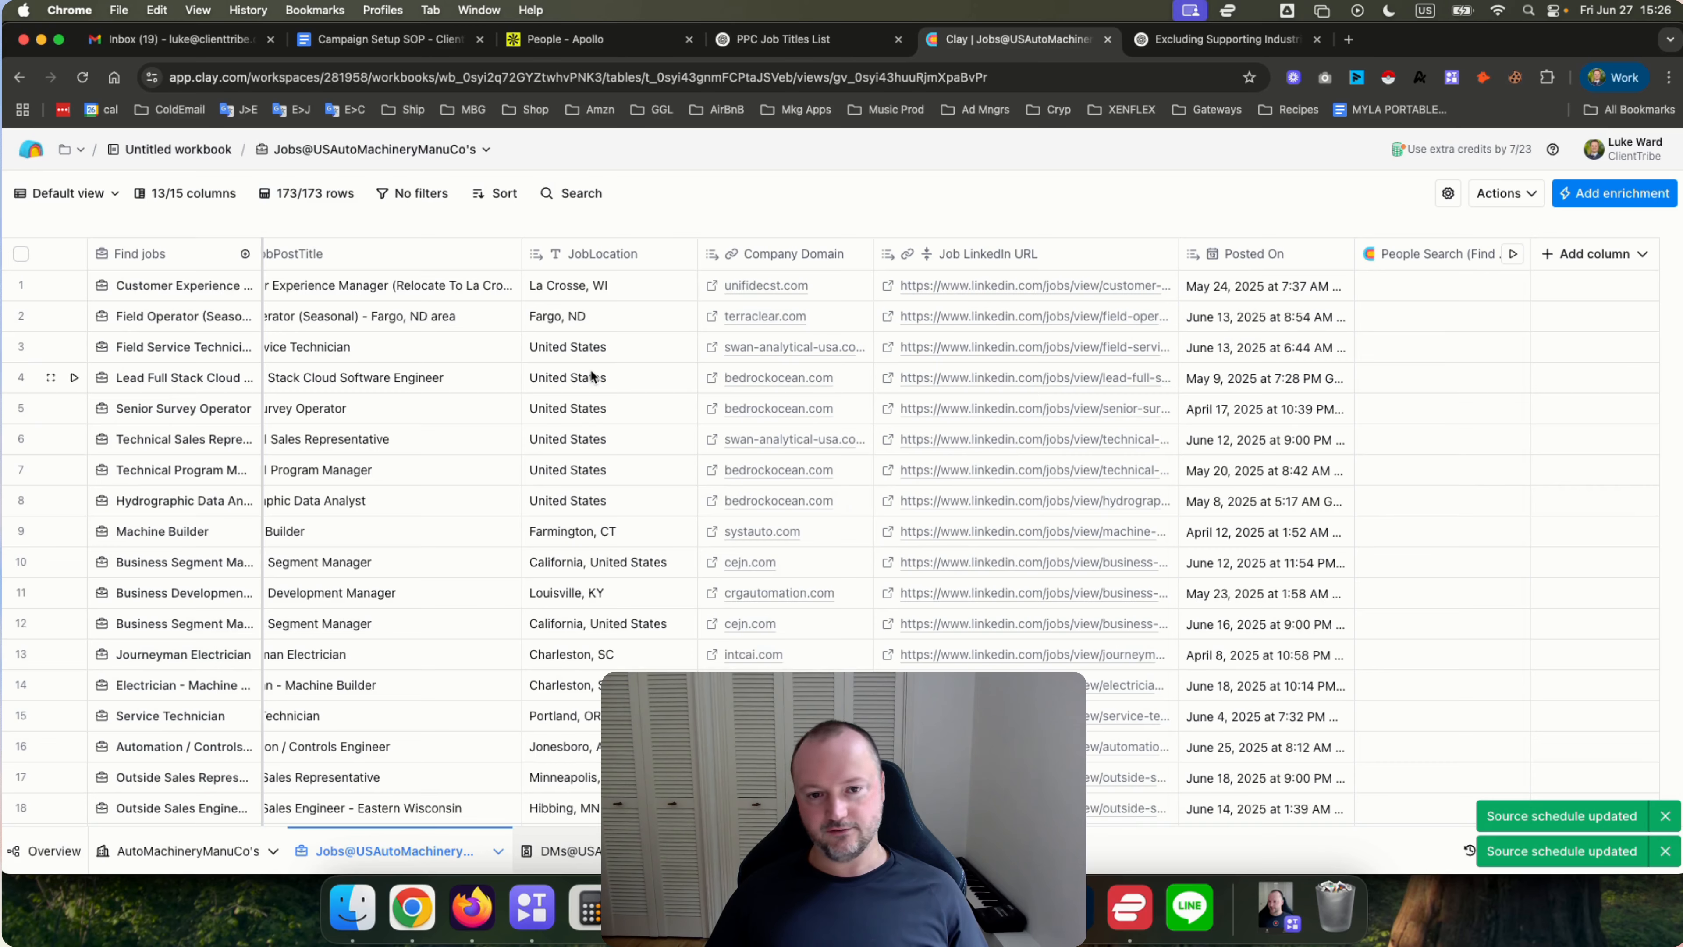
double_click(77, 194)
text(Qualified Jobs)
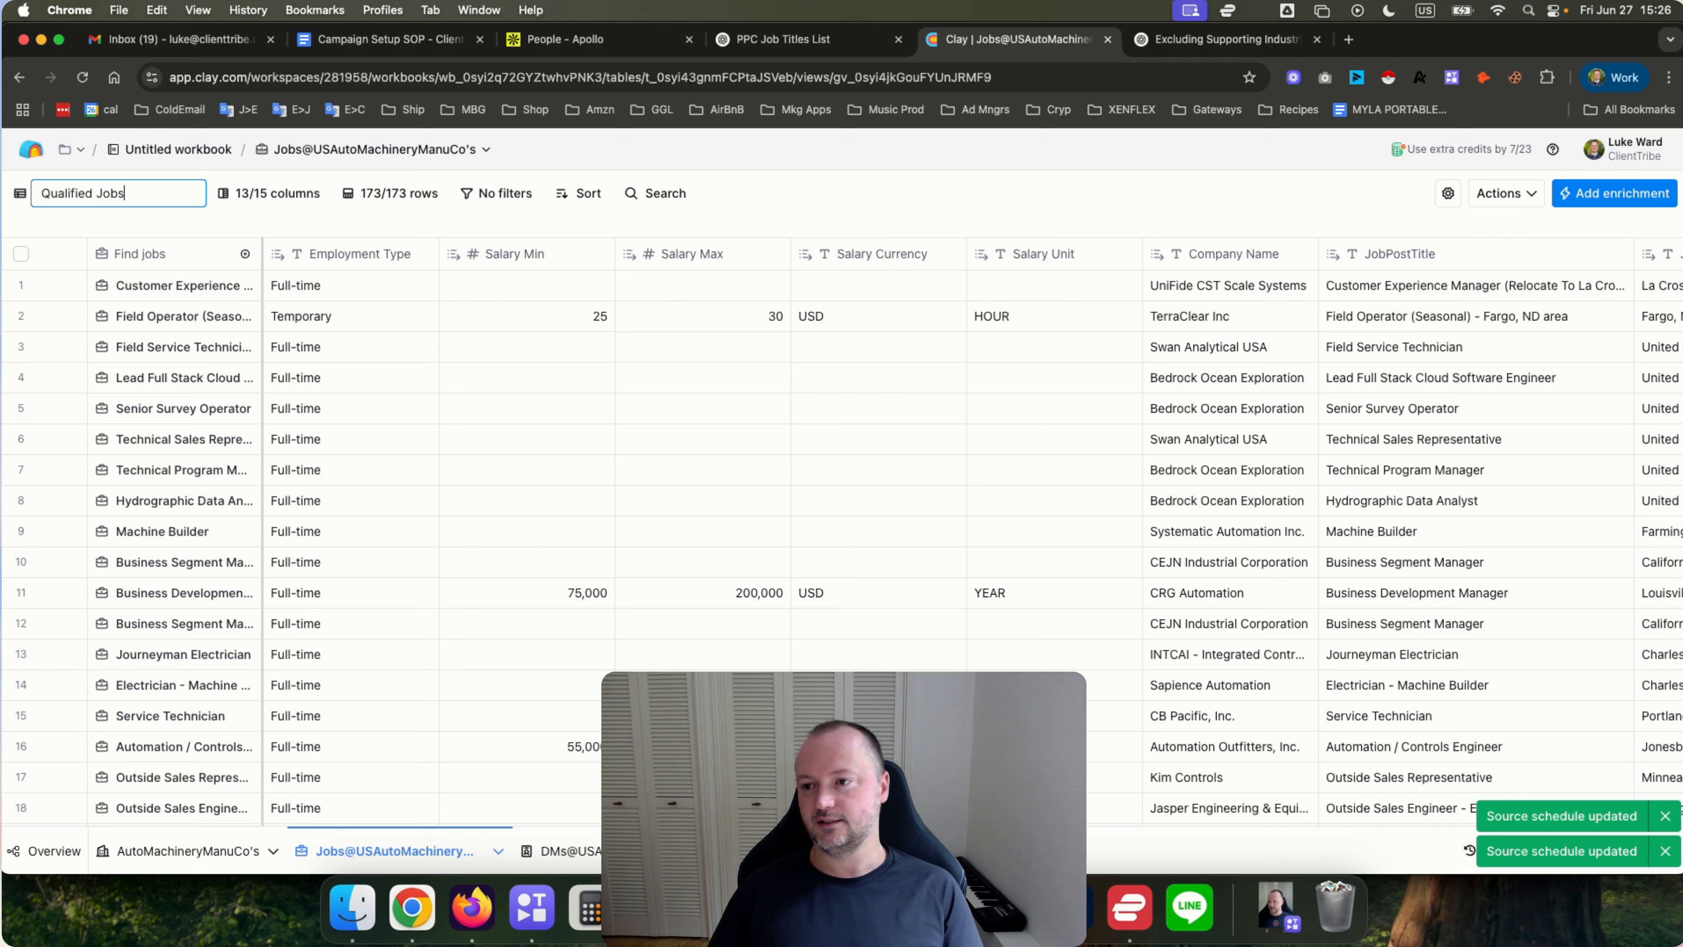
key(Return)
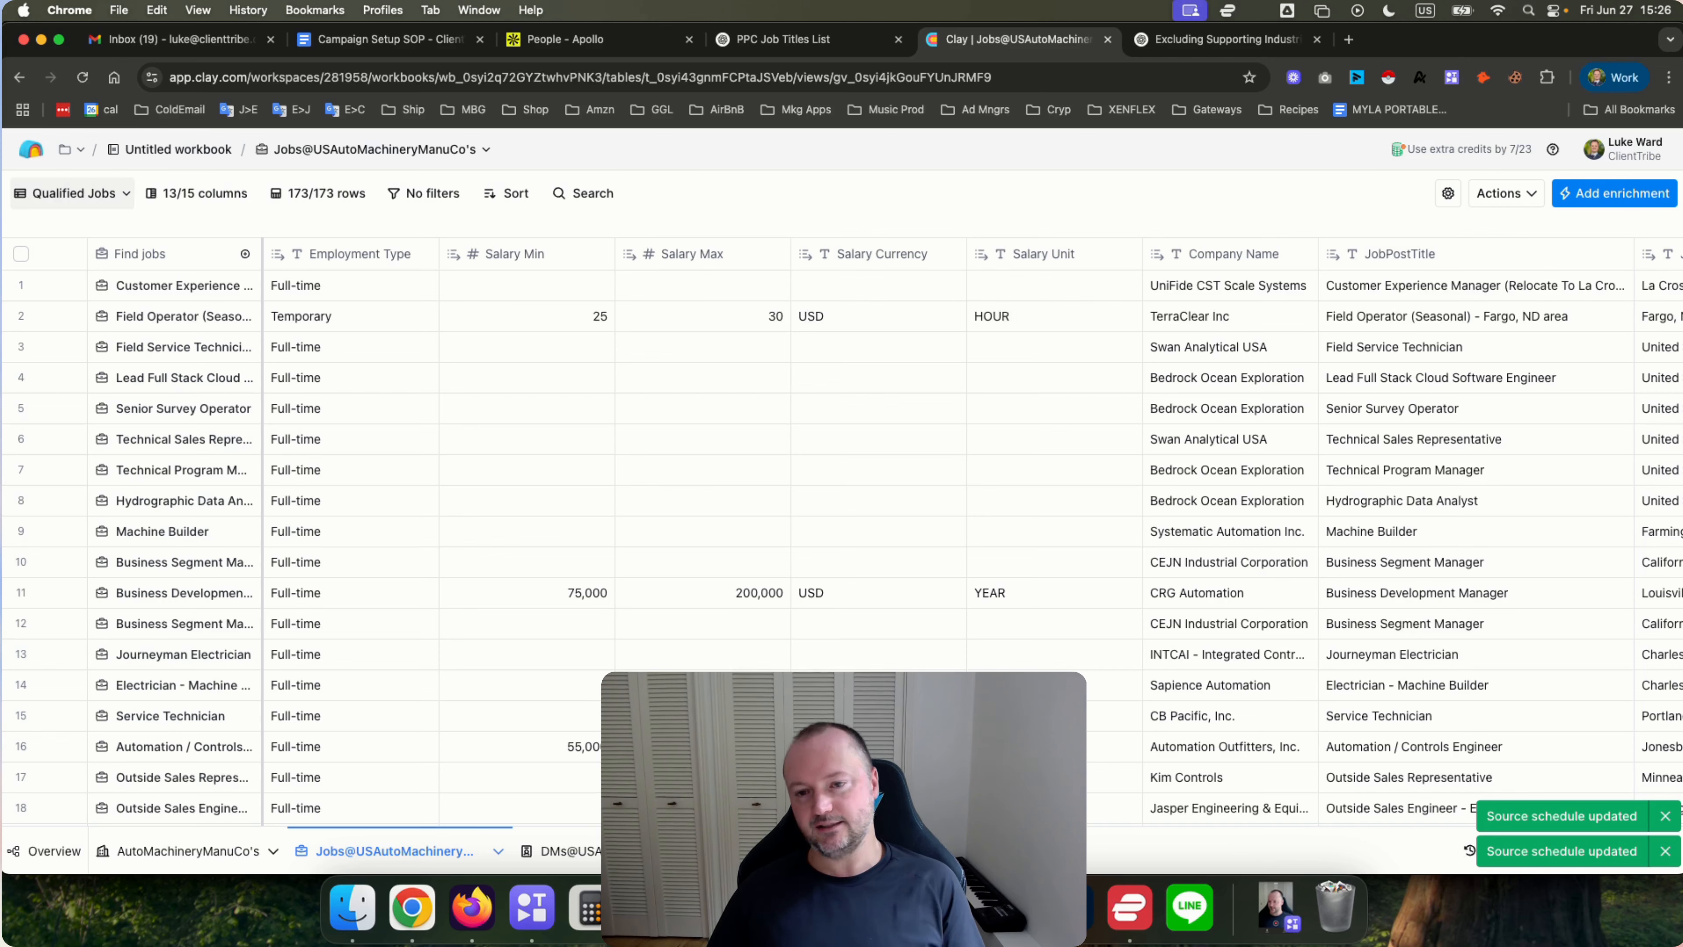
scroll(611, 361, right, 10)
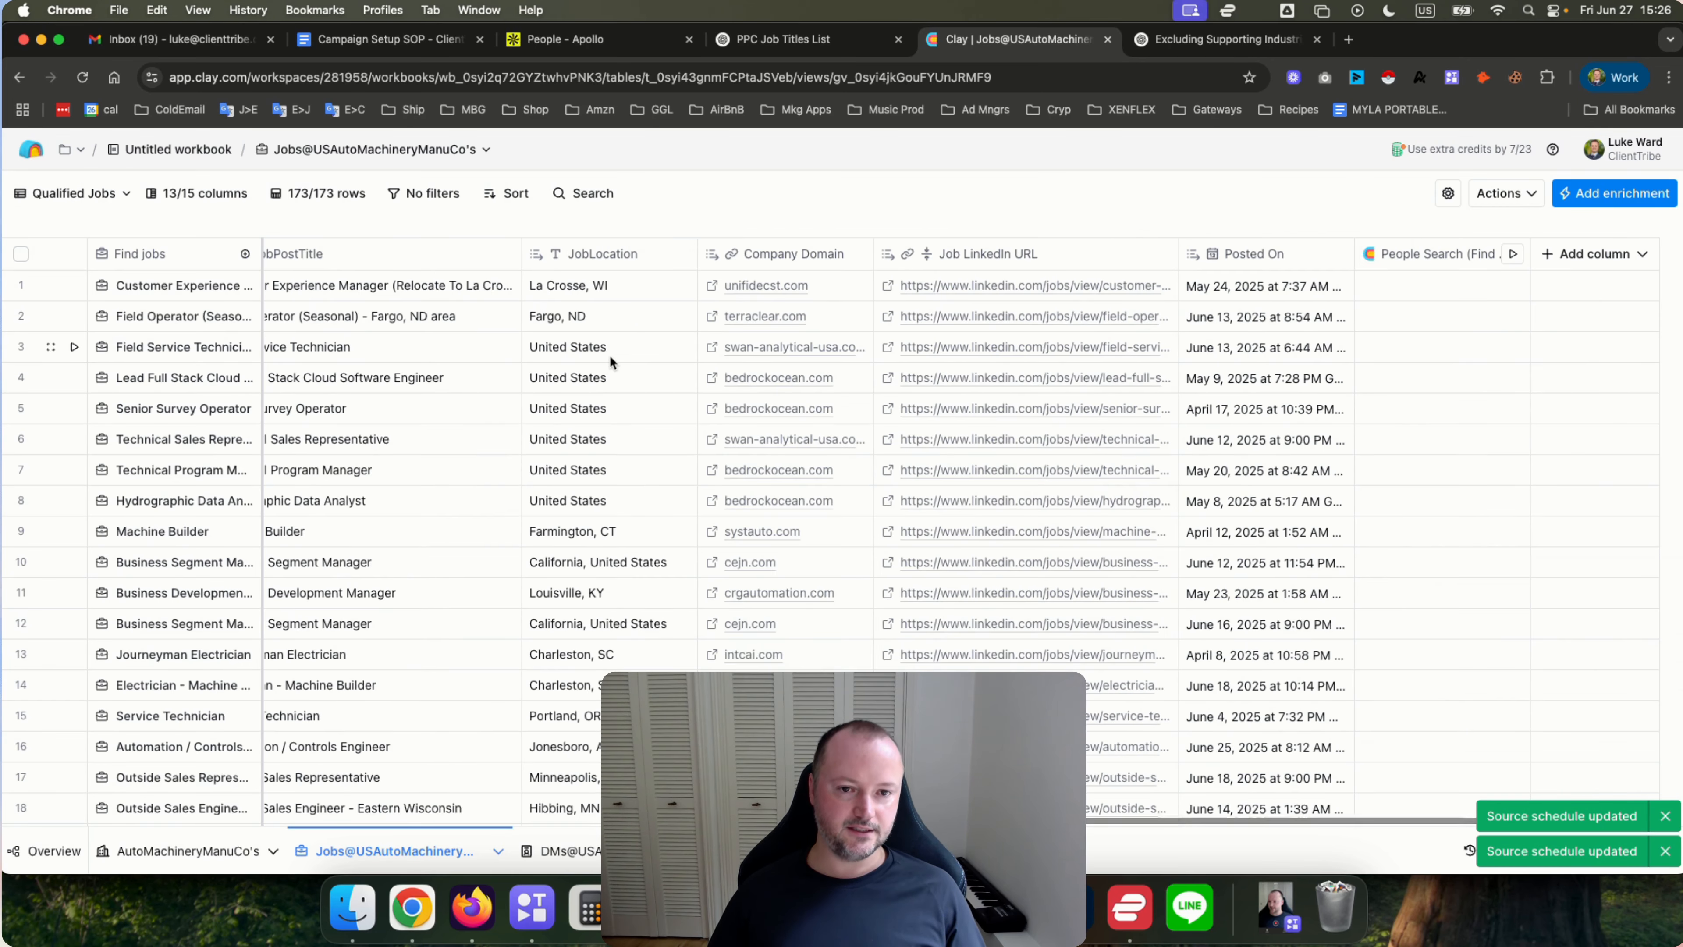
click(408, 194)
click(754, 196)
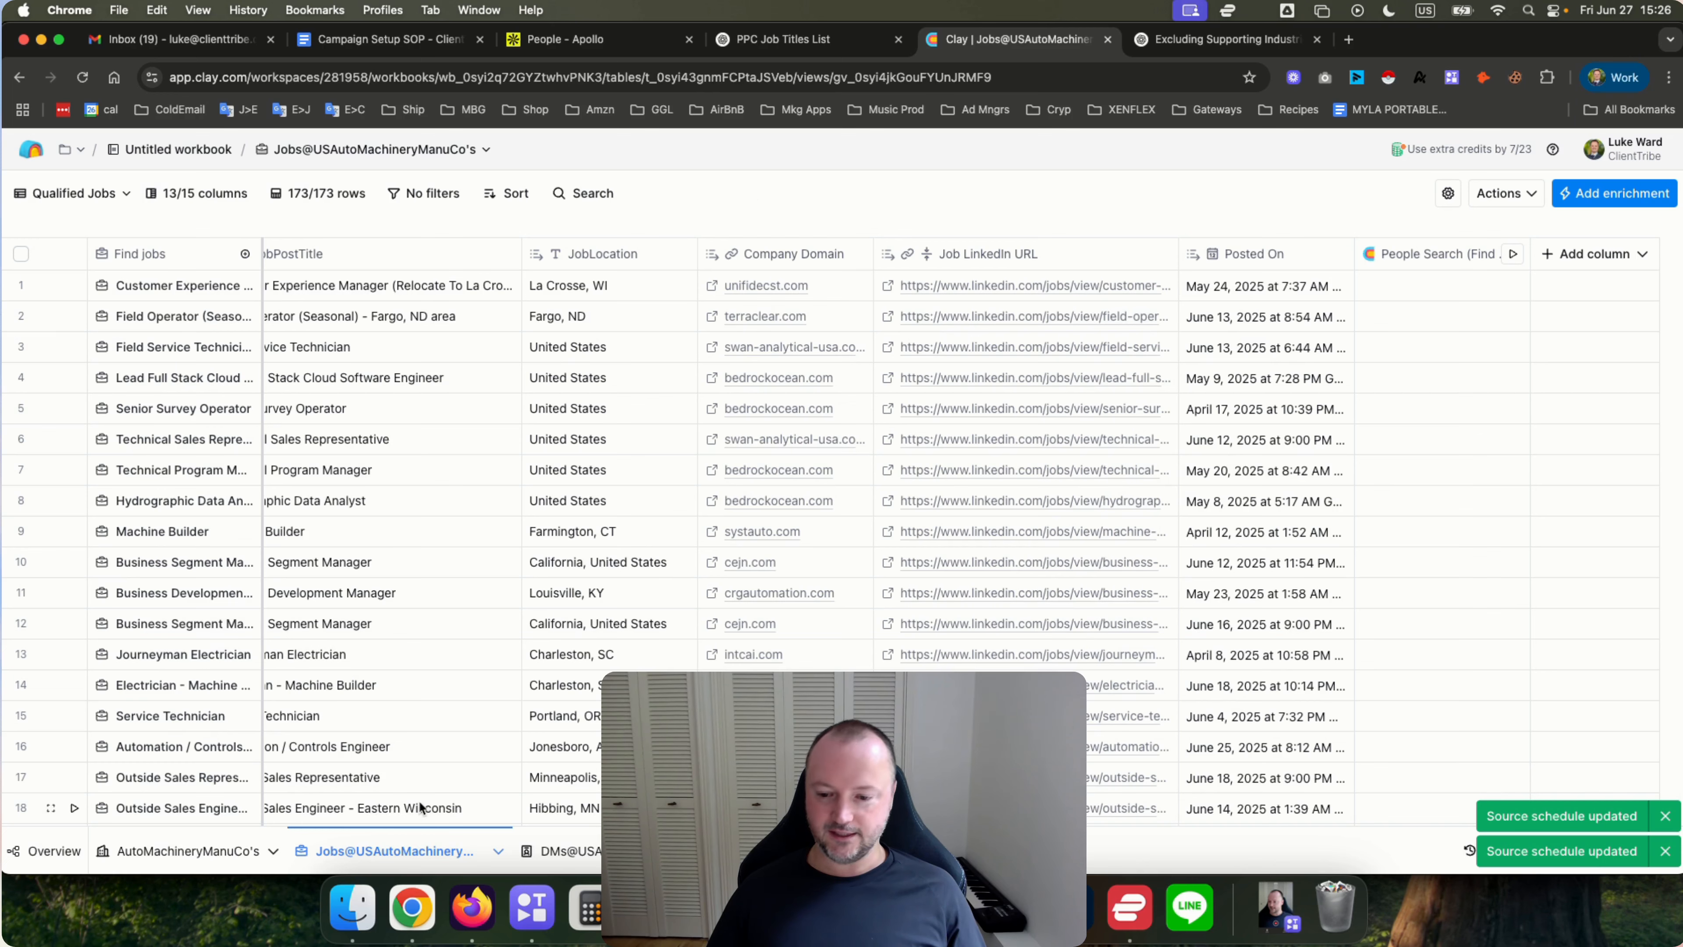
Switch to the people table and review the Find People source's company and filter inputs.
click(560, 851)
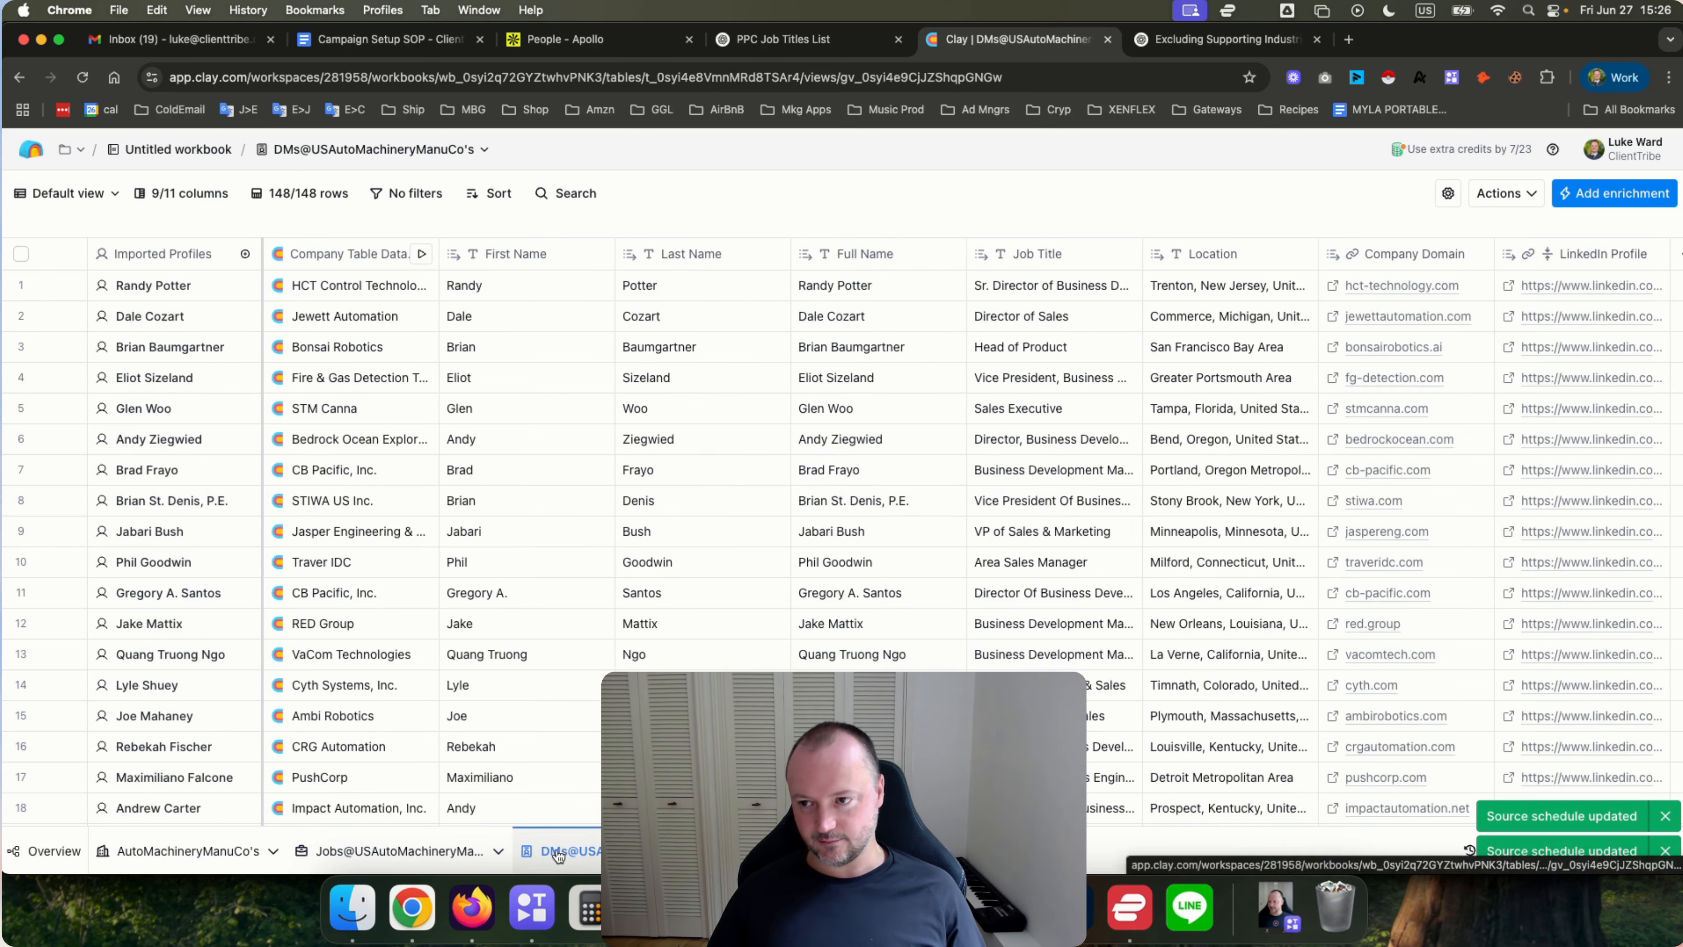
click(183, 254)
mouse_move(185, 398)
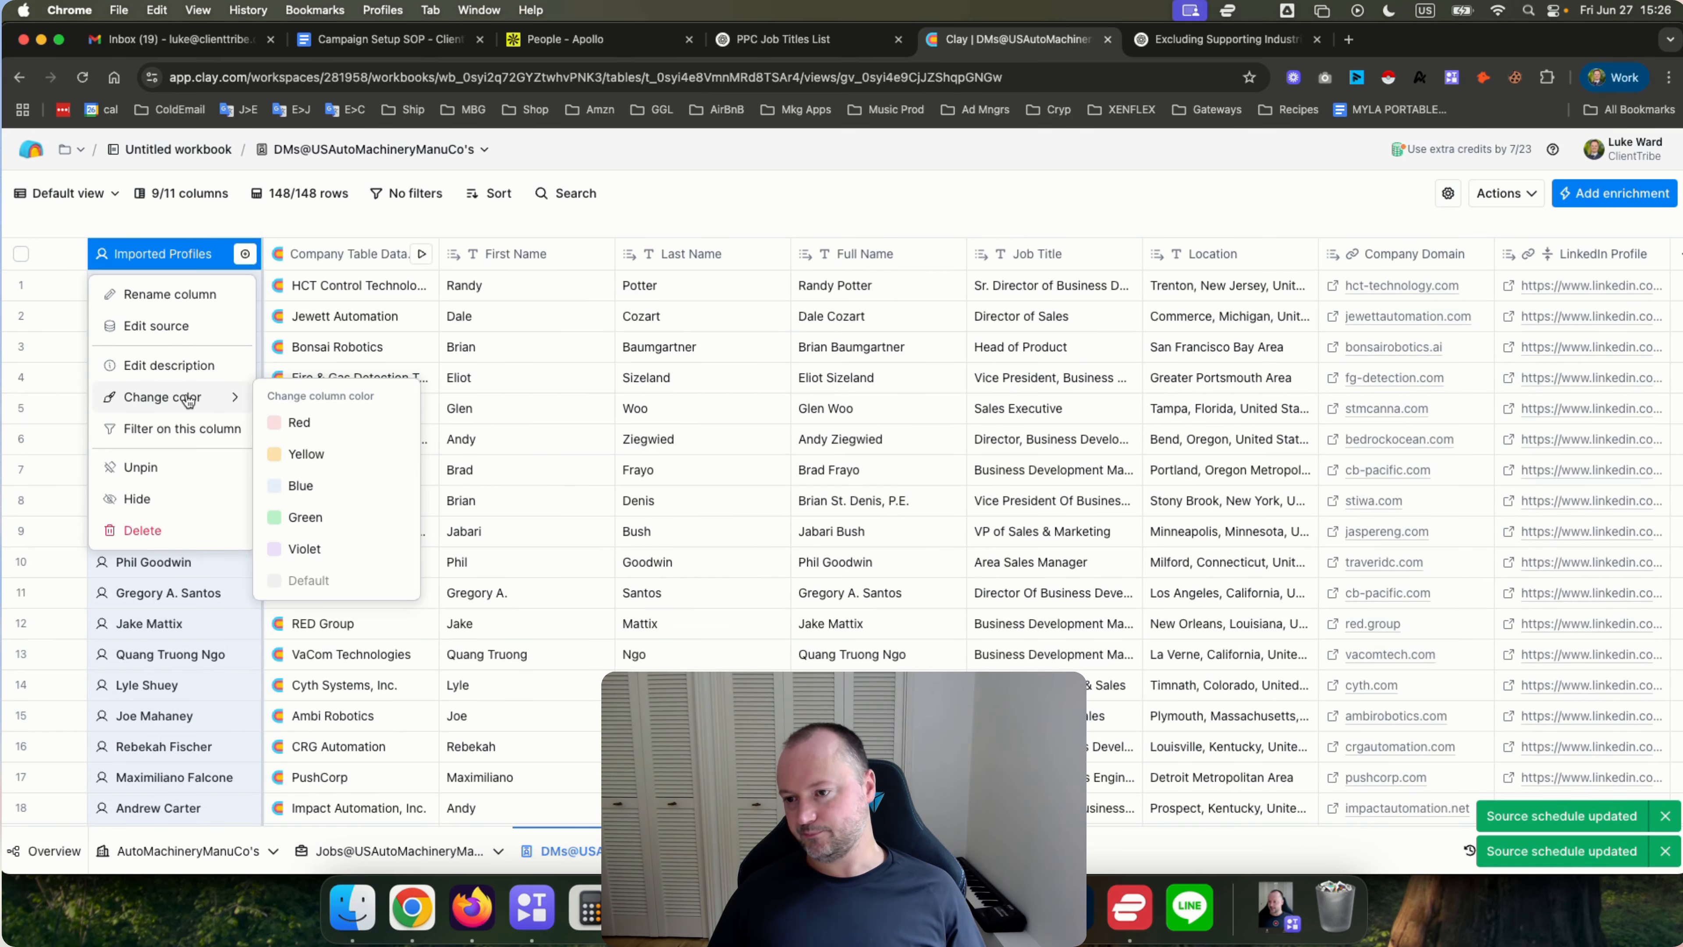
click(171, 327)
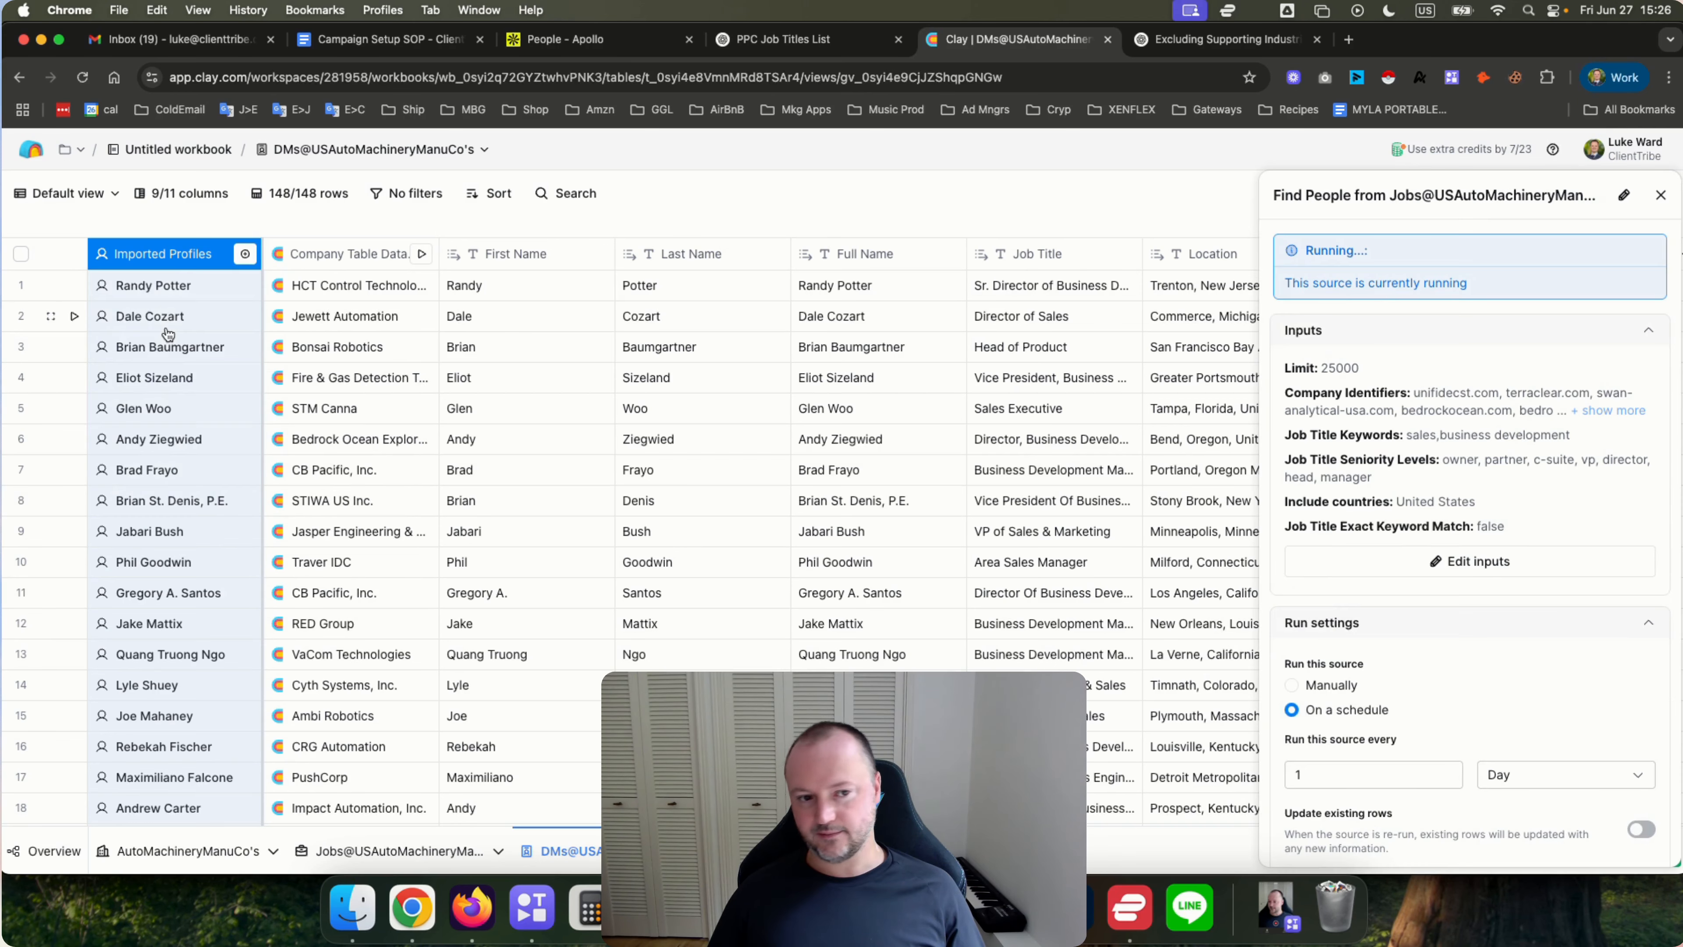
click(1471, 562)
scroll(462, 557, down, 5)
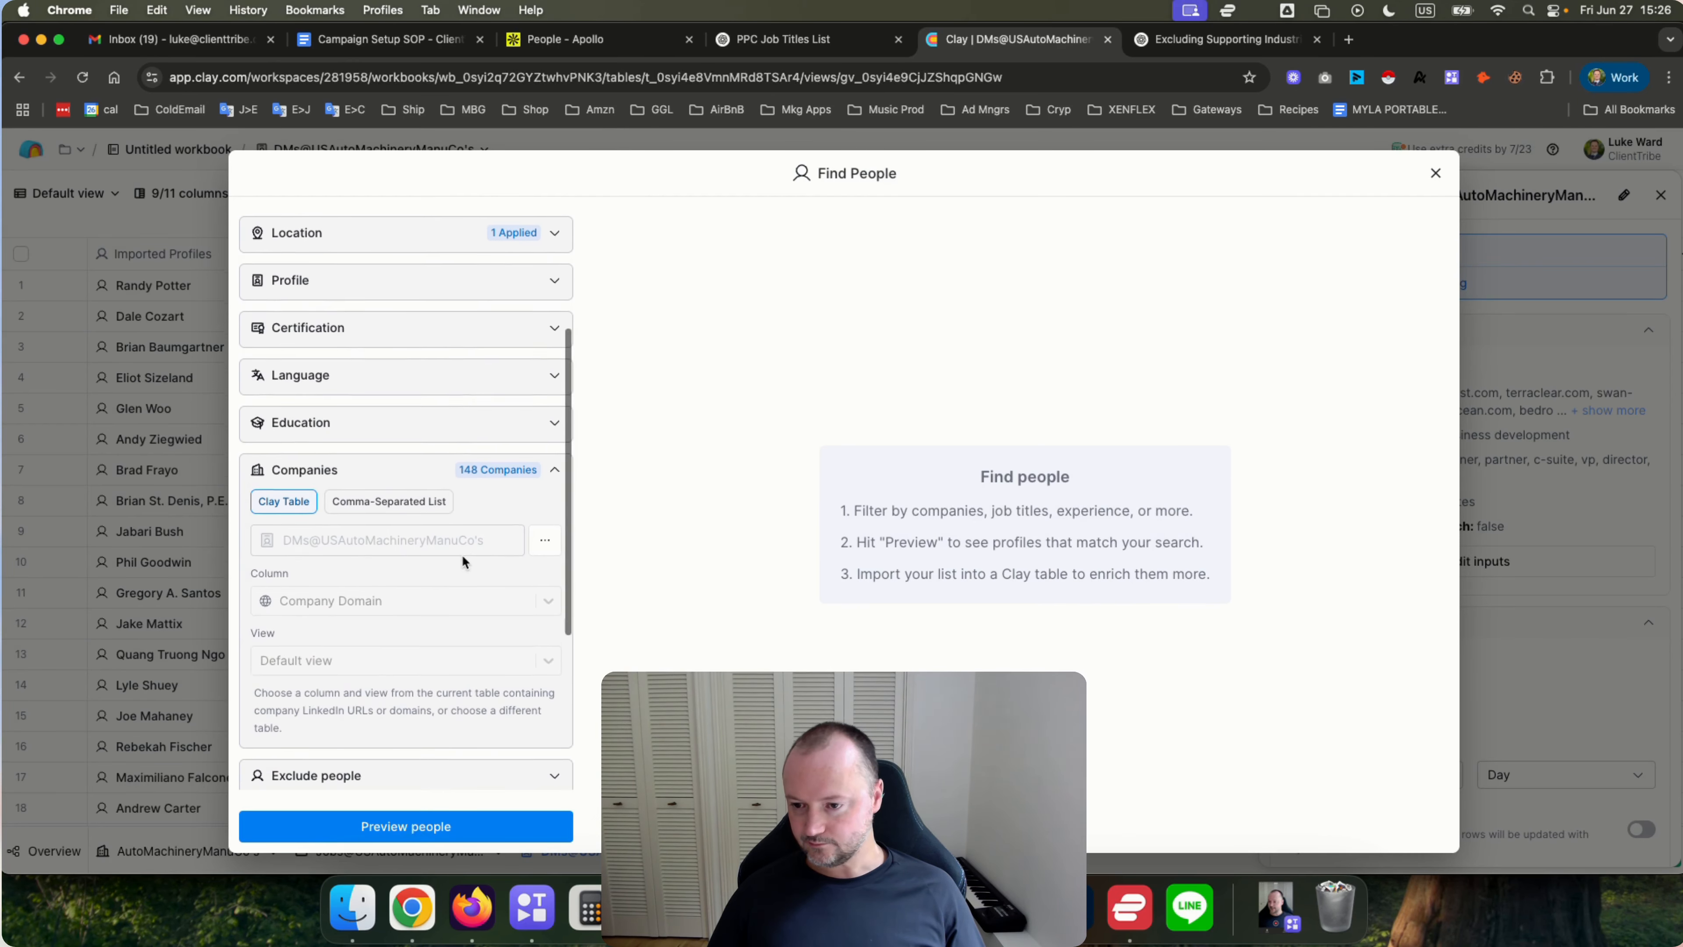
click(544, 538)
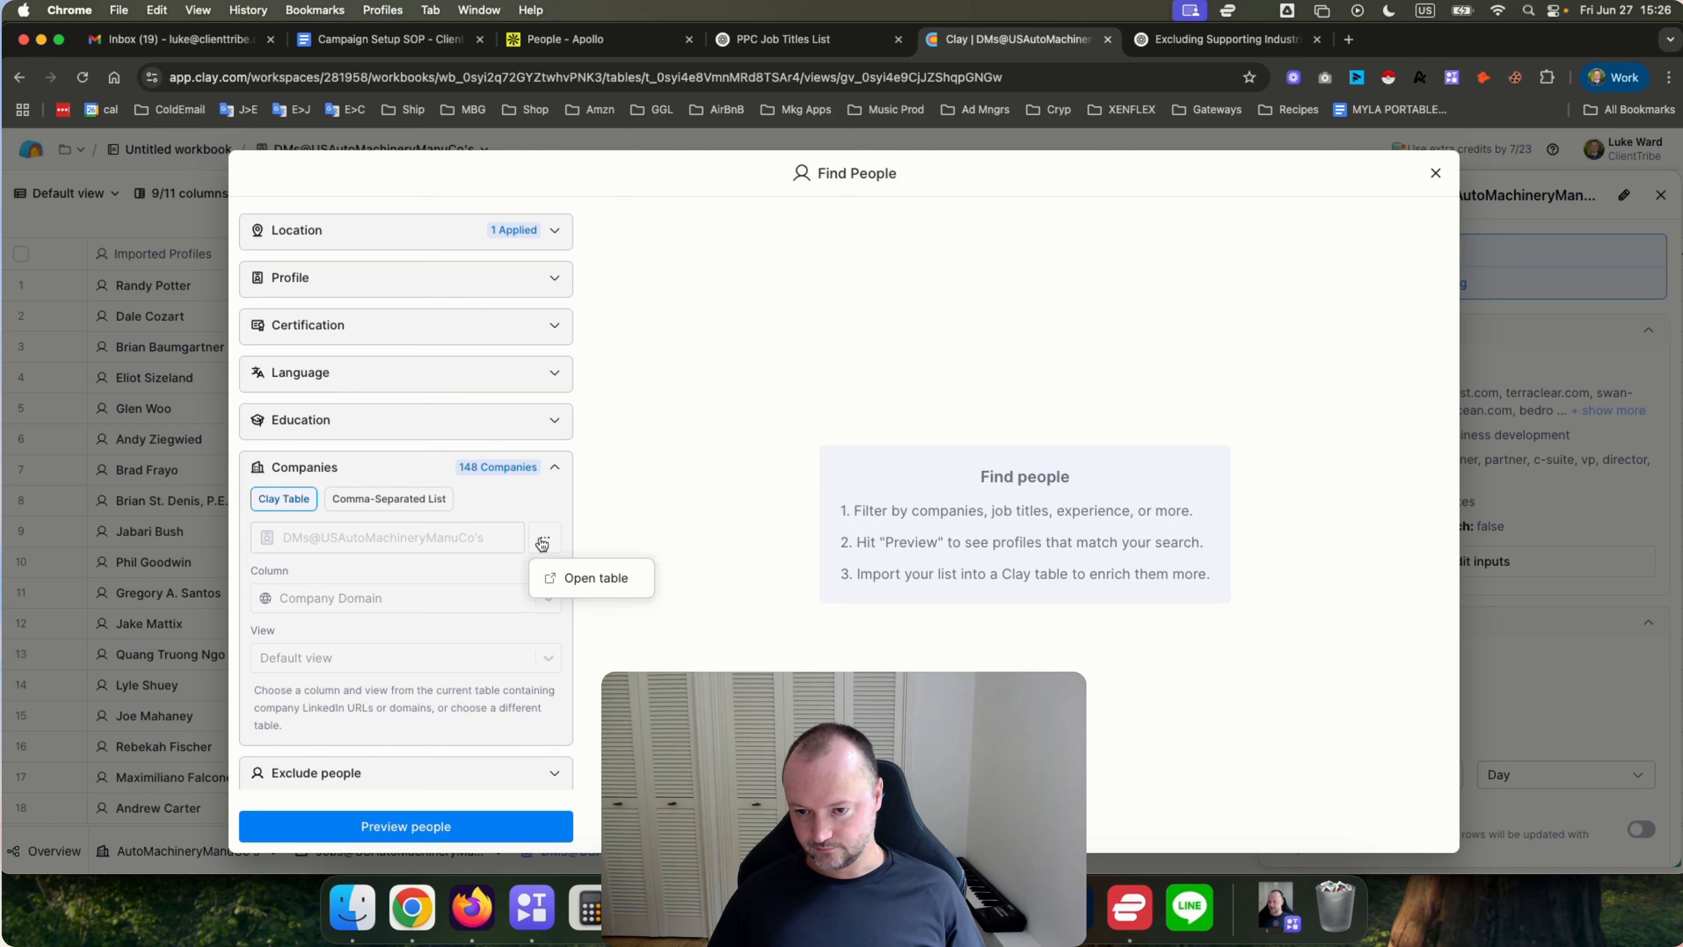
click(452, 539)
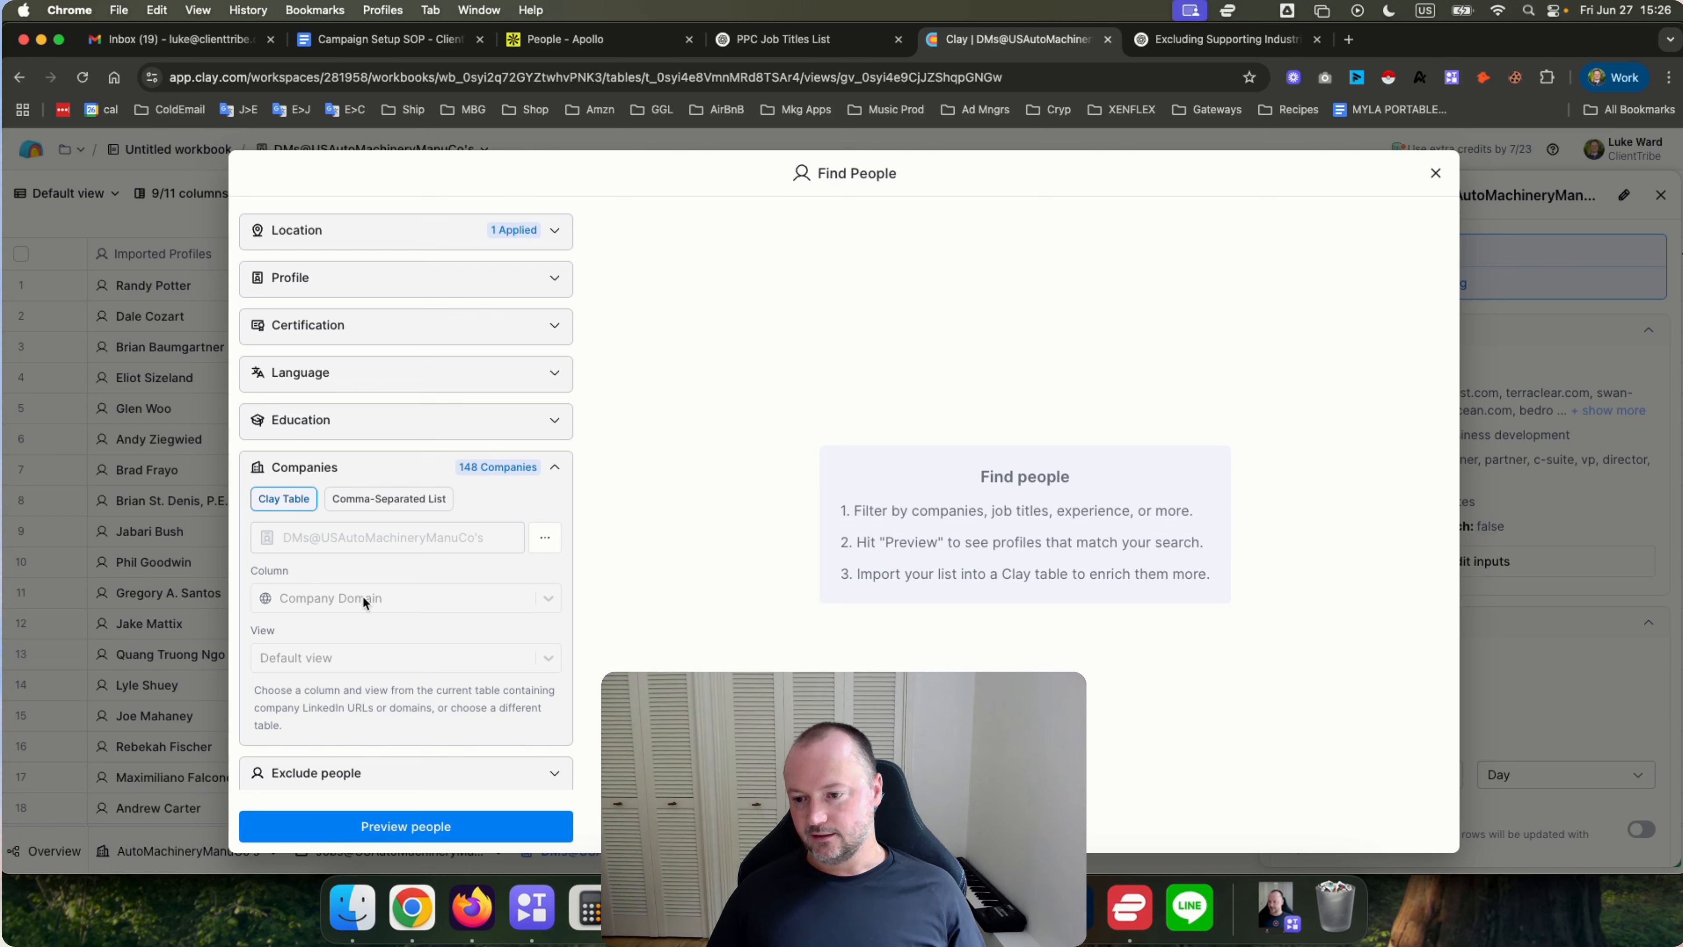
scroll(362, 597, down, 3)
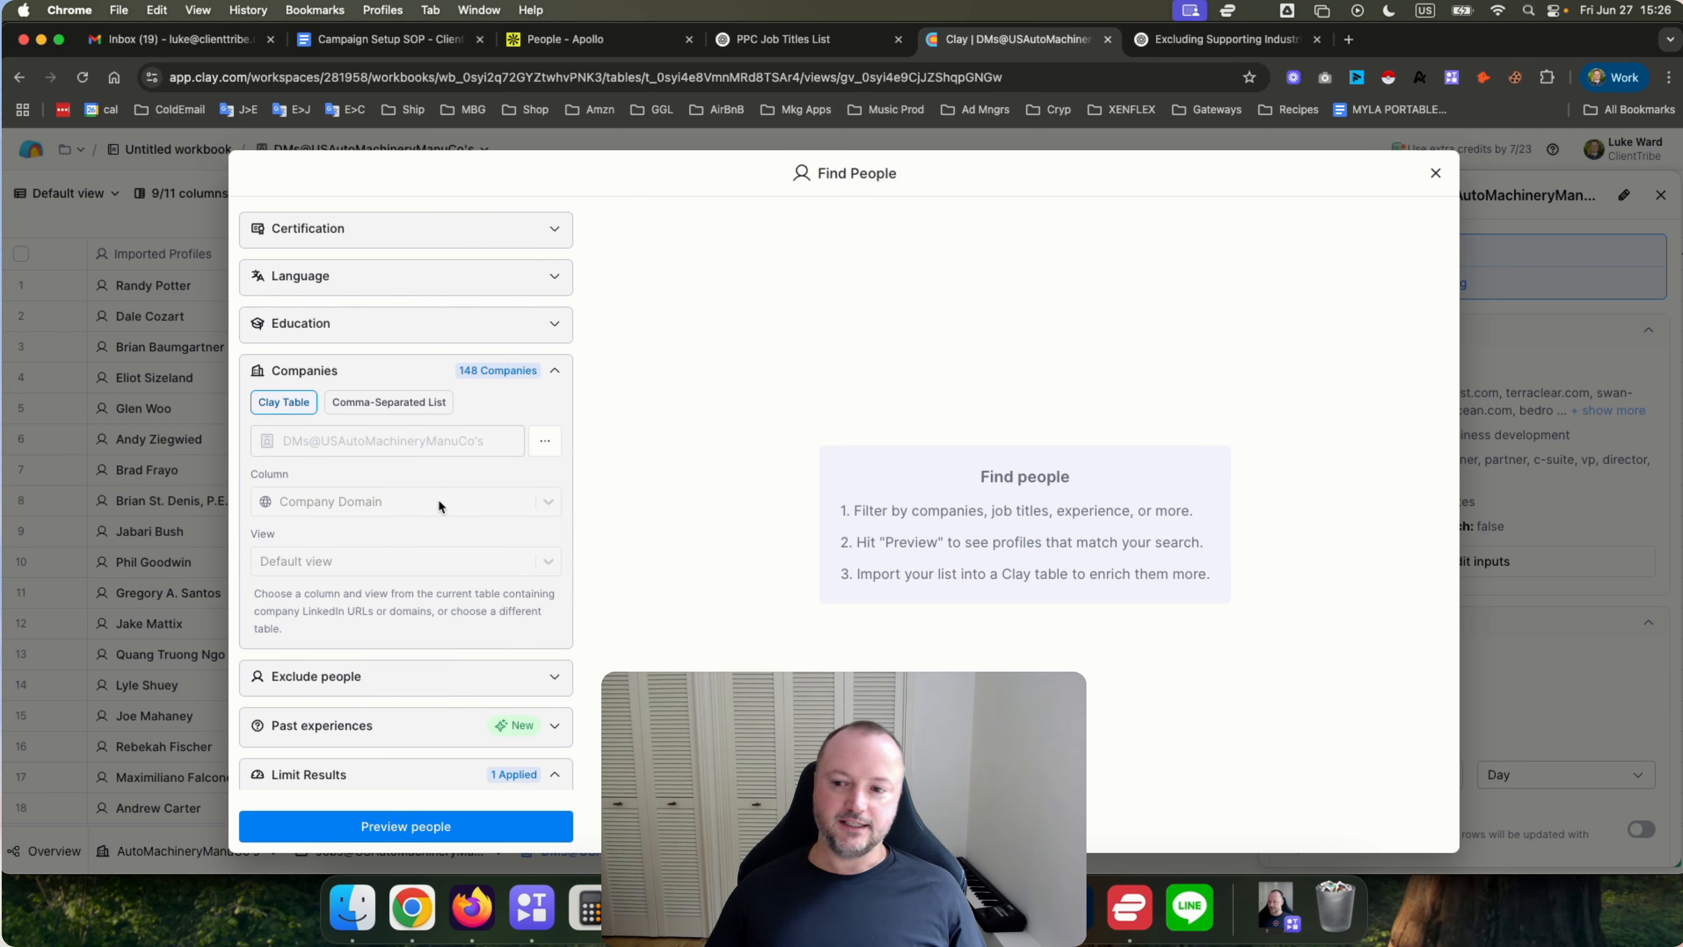
scroll(379, 533, up, 3)
scroll(379, 533, down, 2)
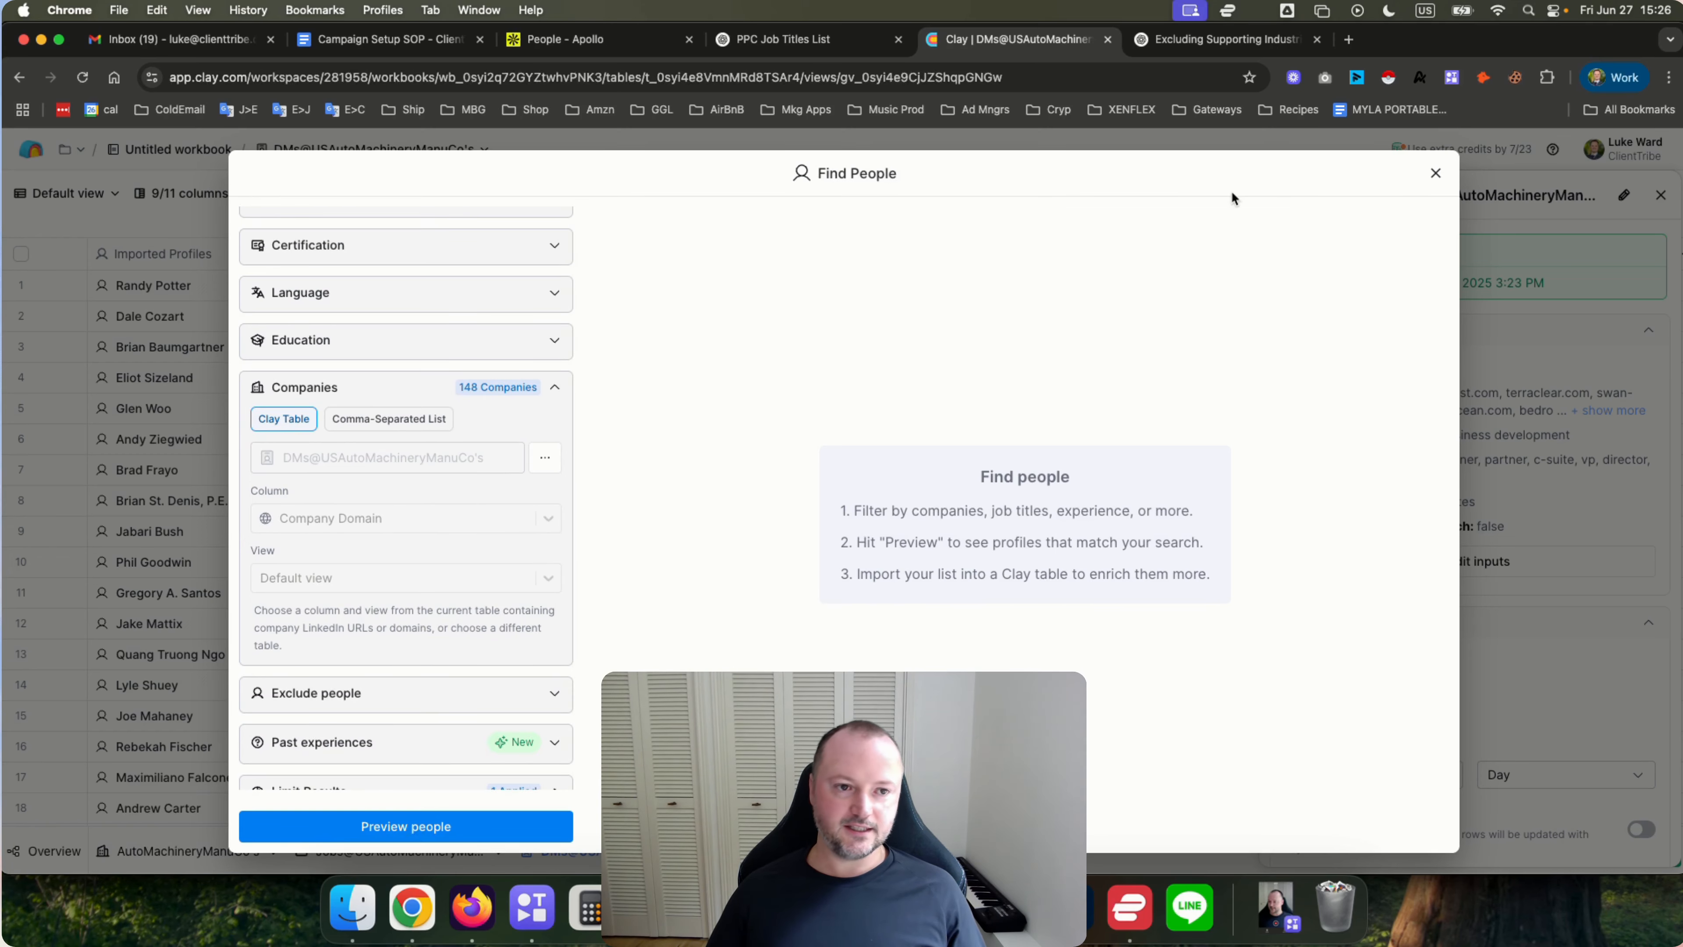
click(1433, 175)
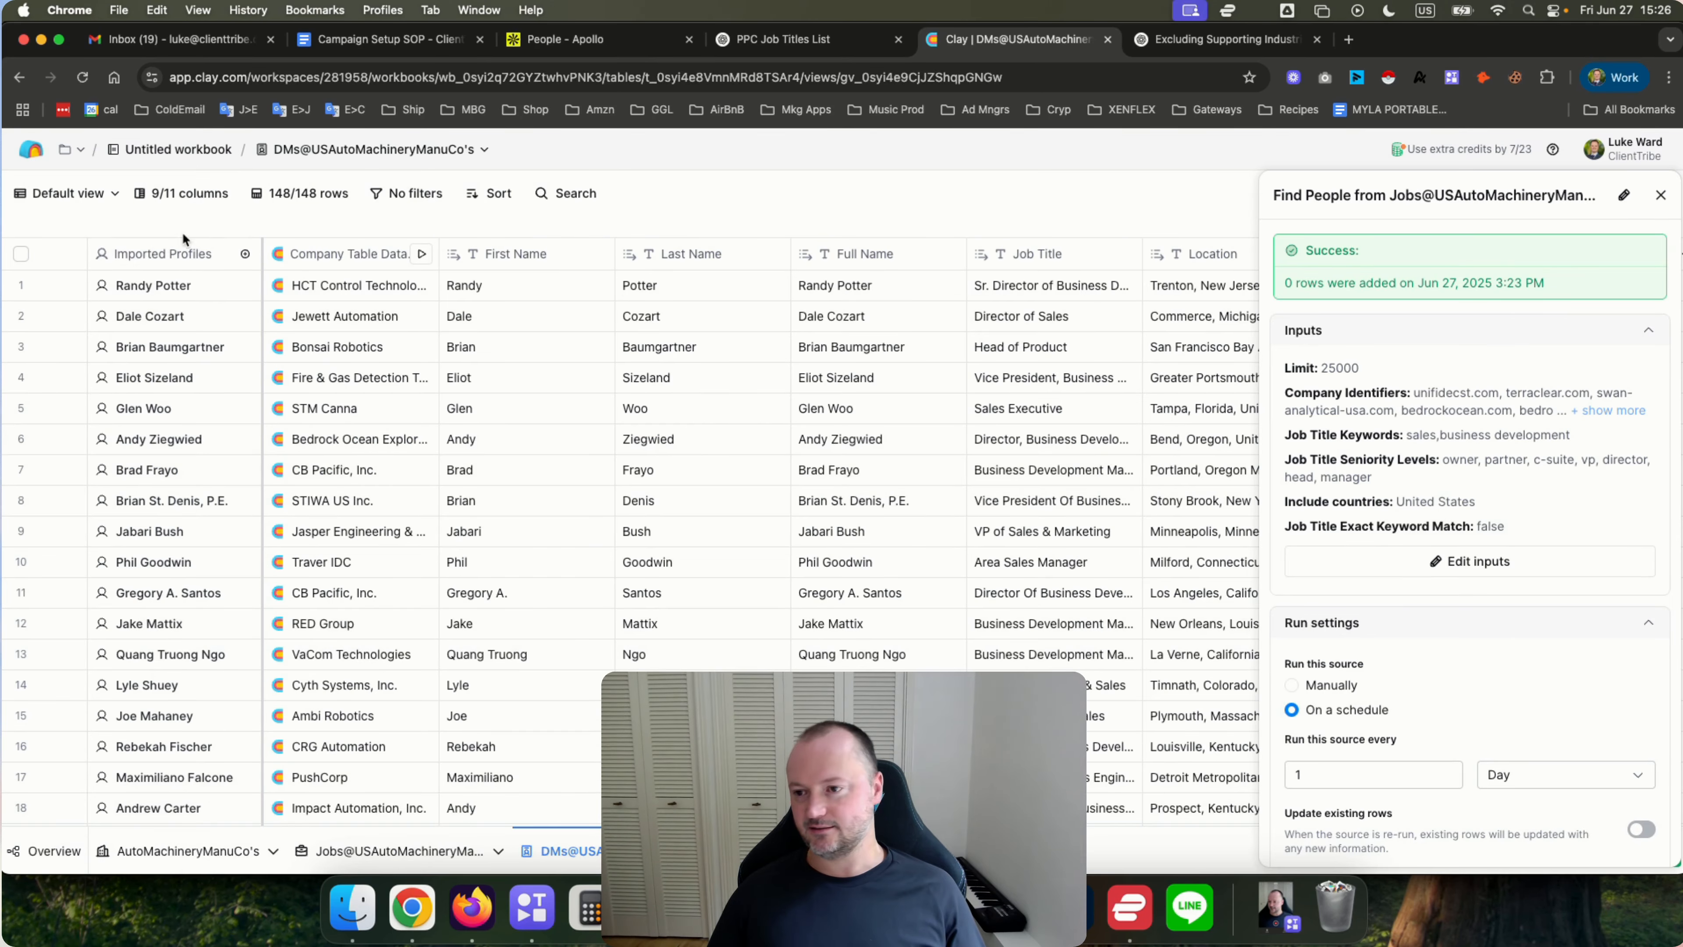
Reopen the people source's inputs and review its run schedule settings.
click(151, 256)
click(1479, 564)
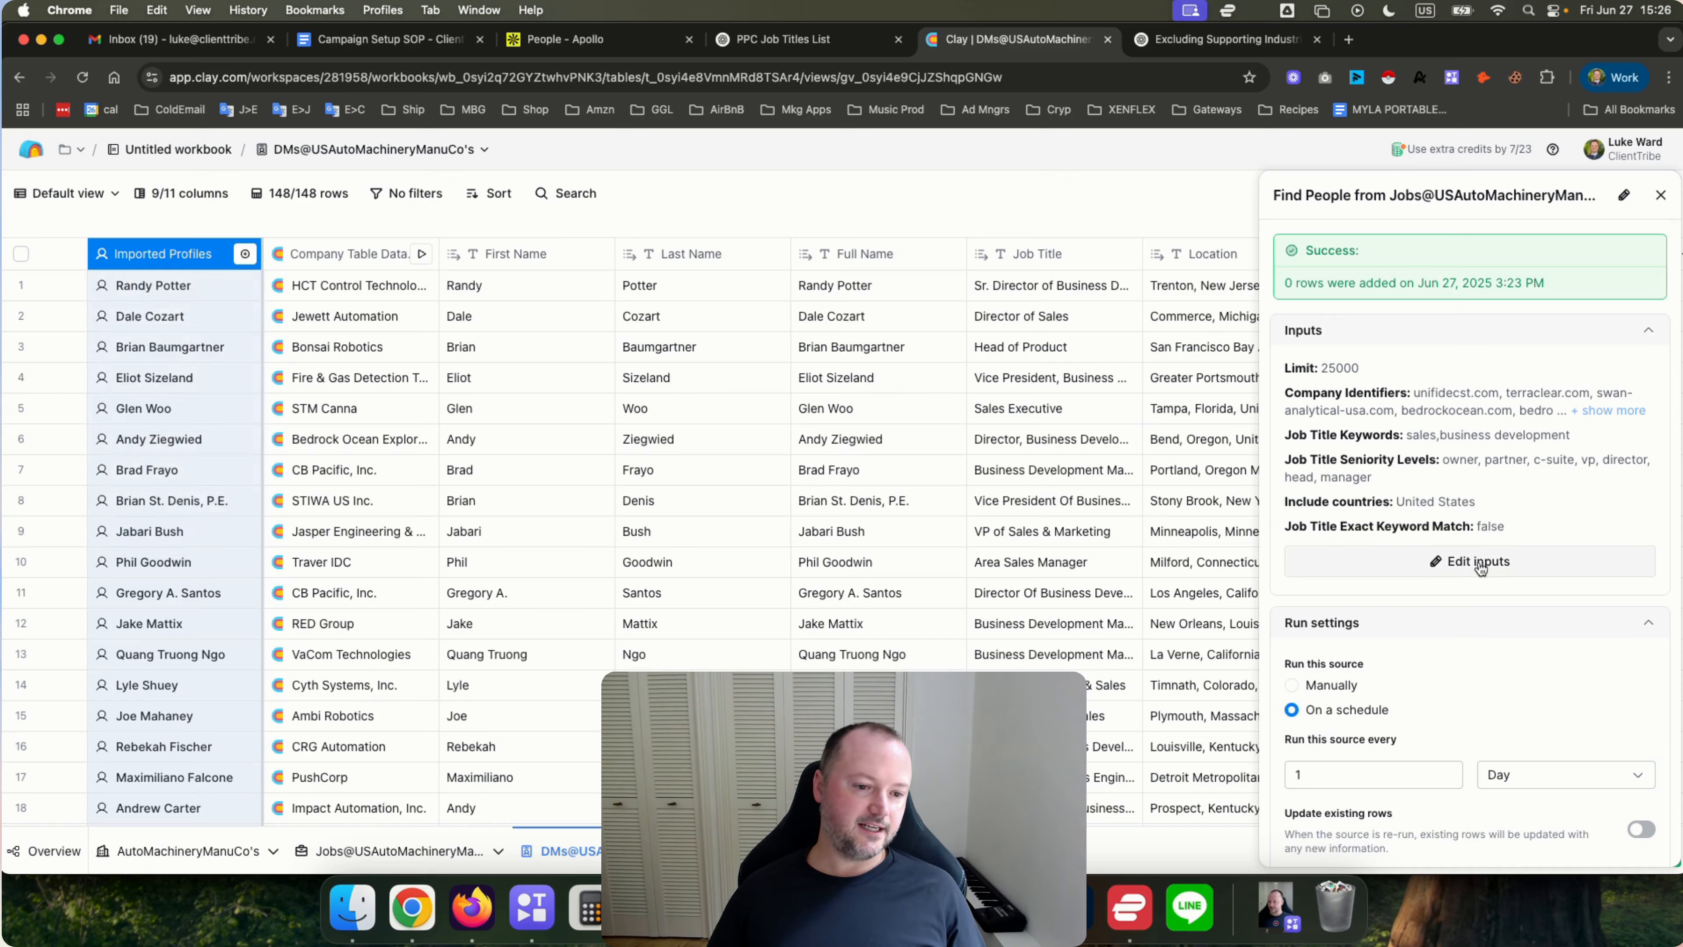
scroll(408, 527, down, 5)
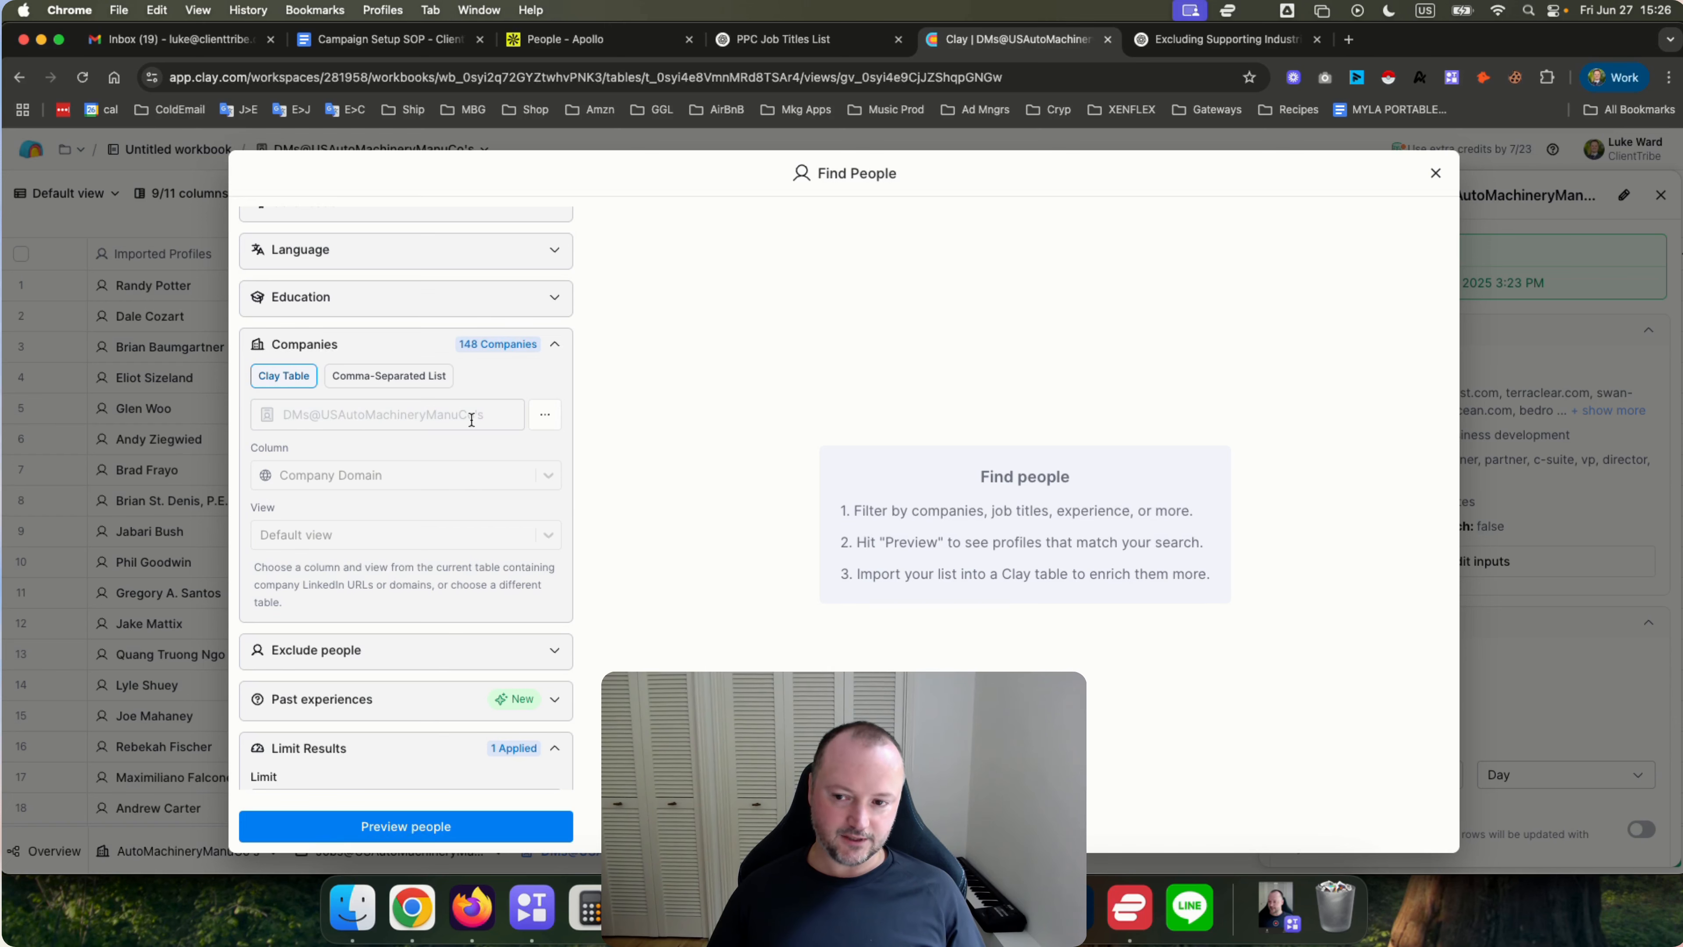
click(1437, 174)
scroll(1319, 603, down, 3)
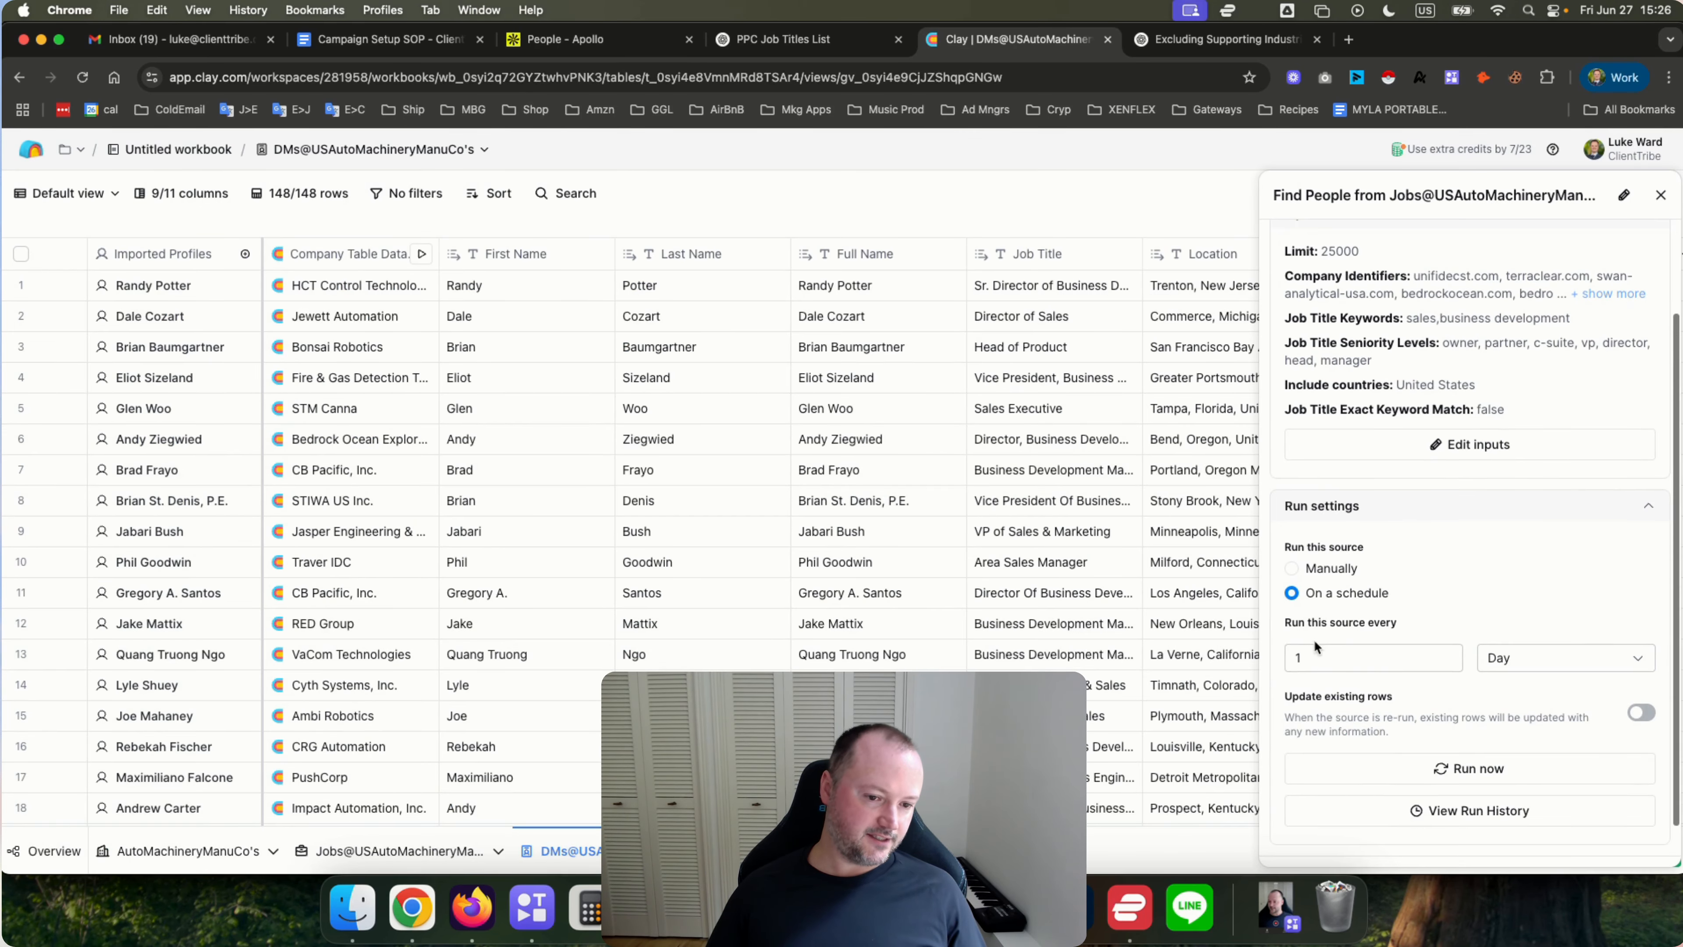
Scroll through the people source's run settings and close its panel.
scroll(1458, 597, up, 3)
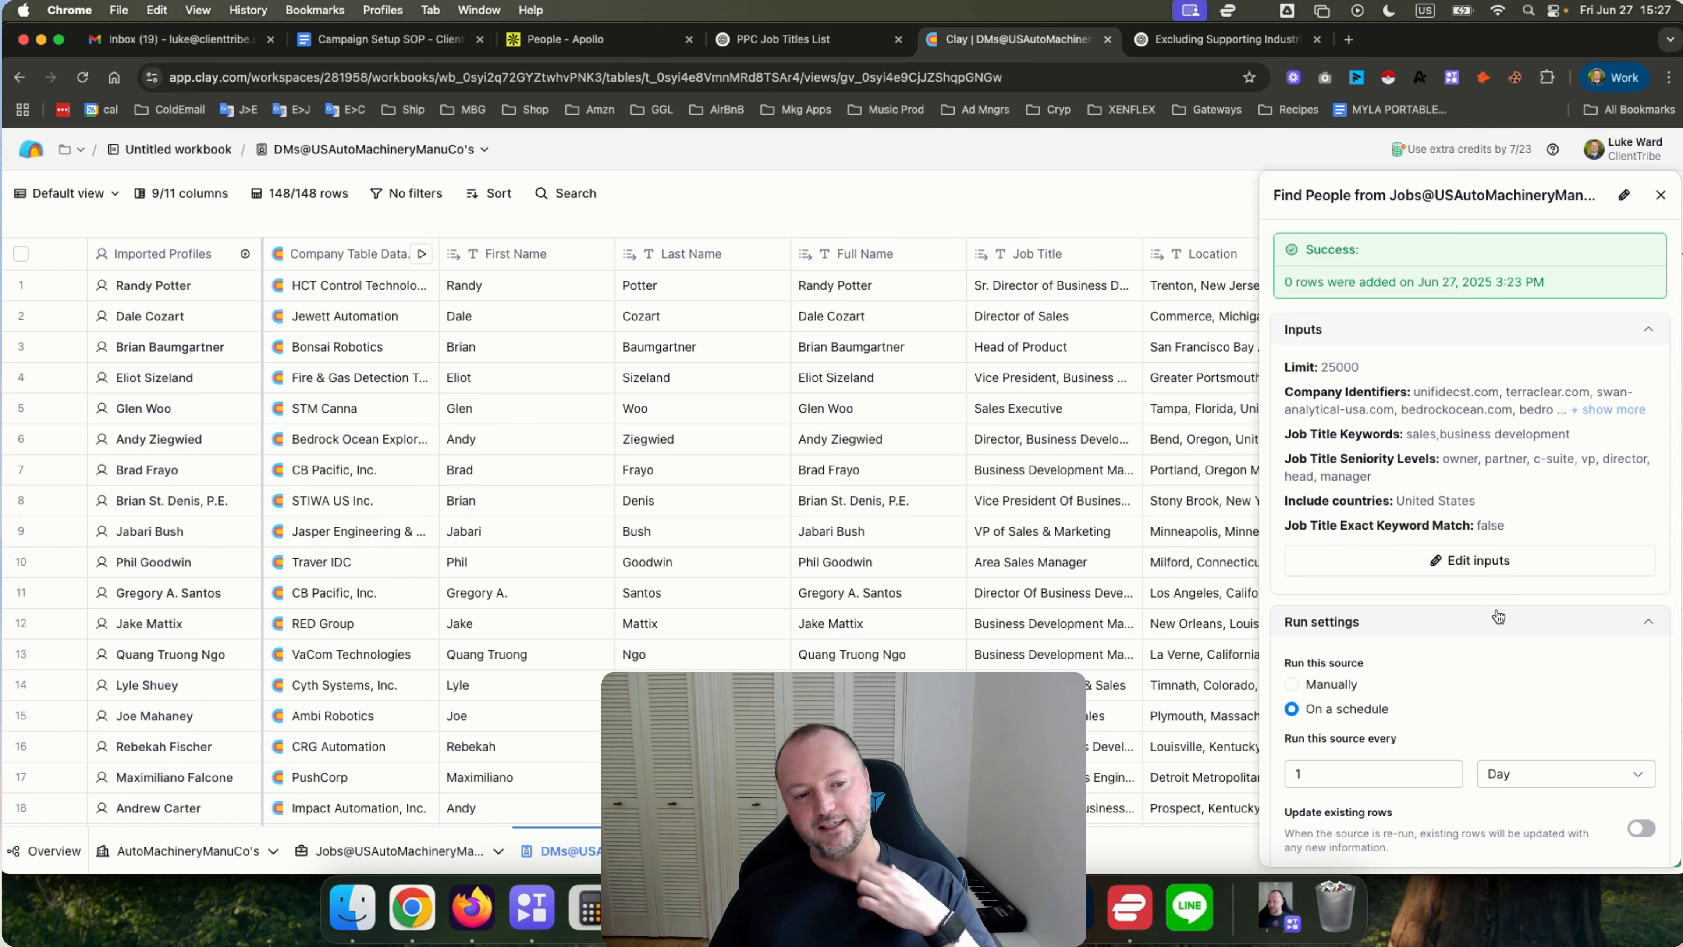
scroll(1498, 617, down, 2)
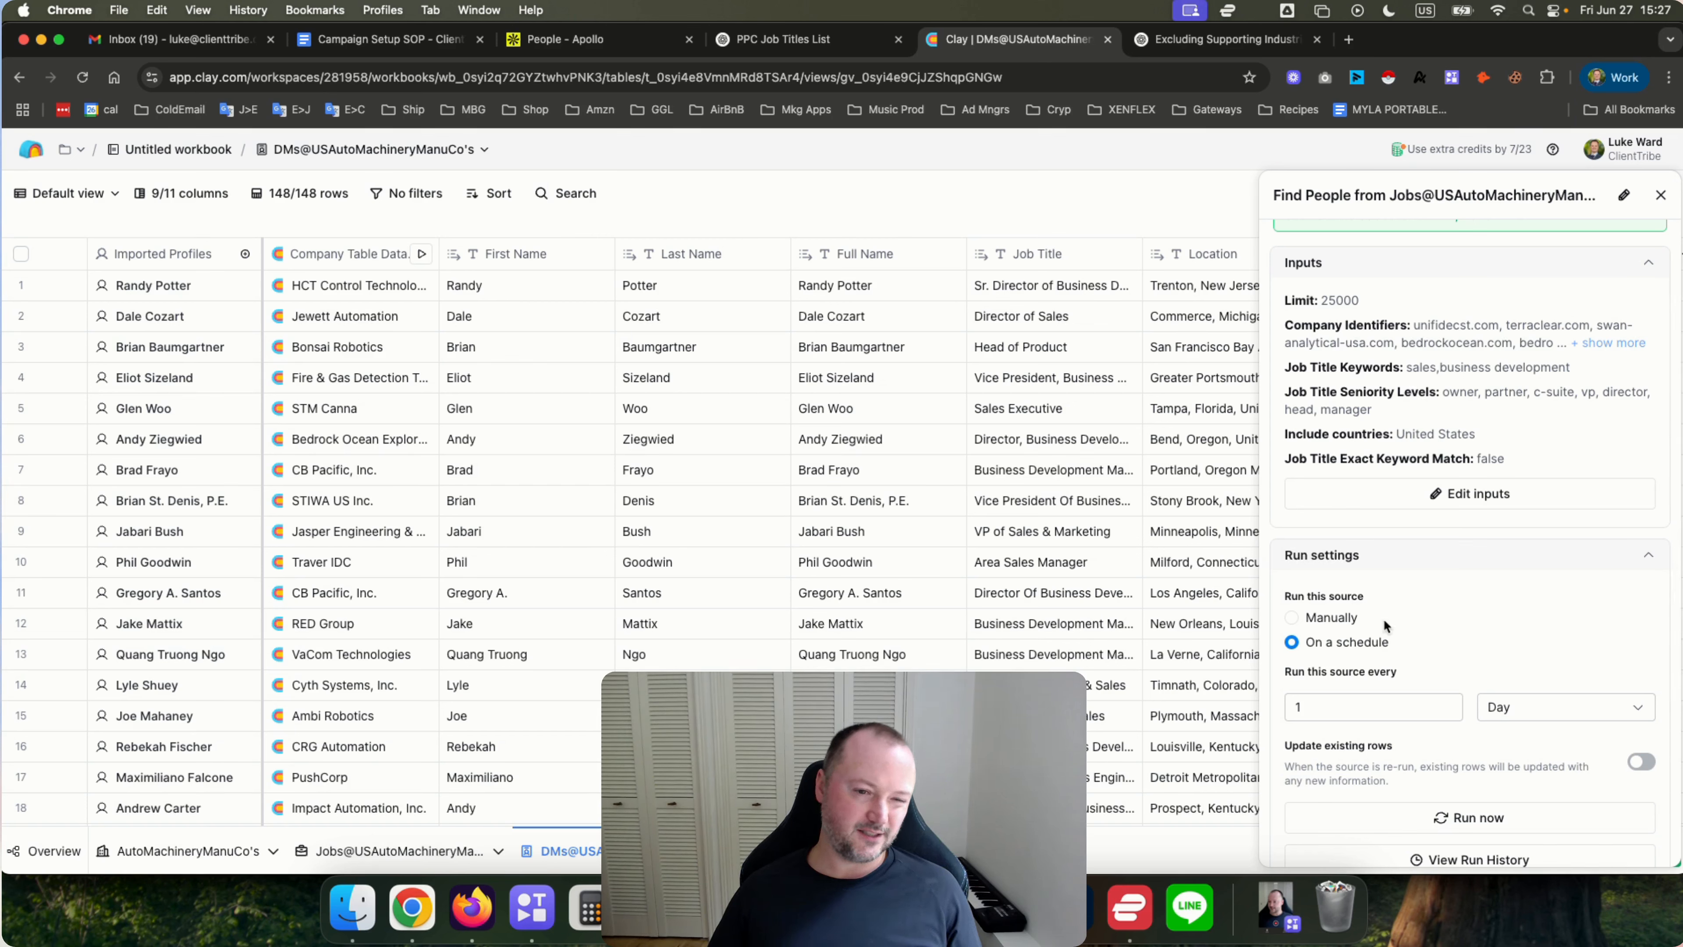
scroll(1437, 568, up, 2)
click(1661, 196)
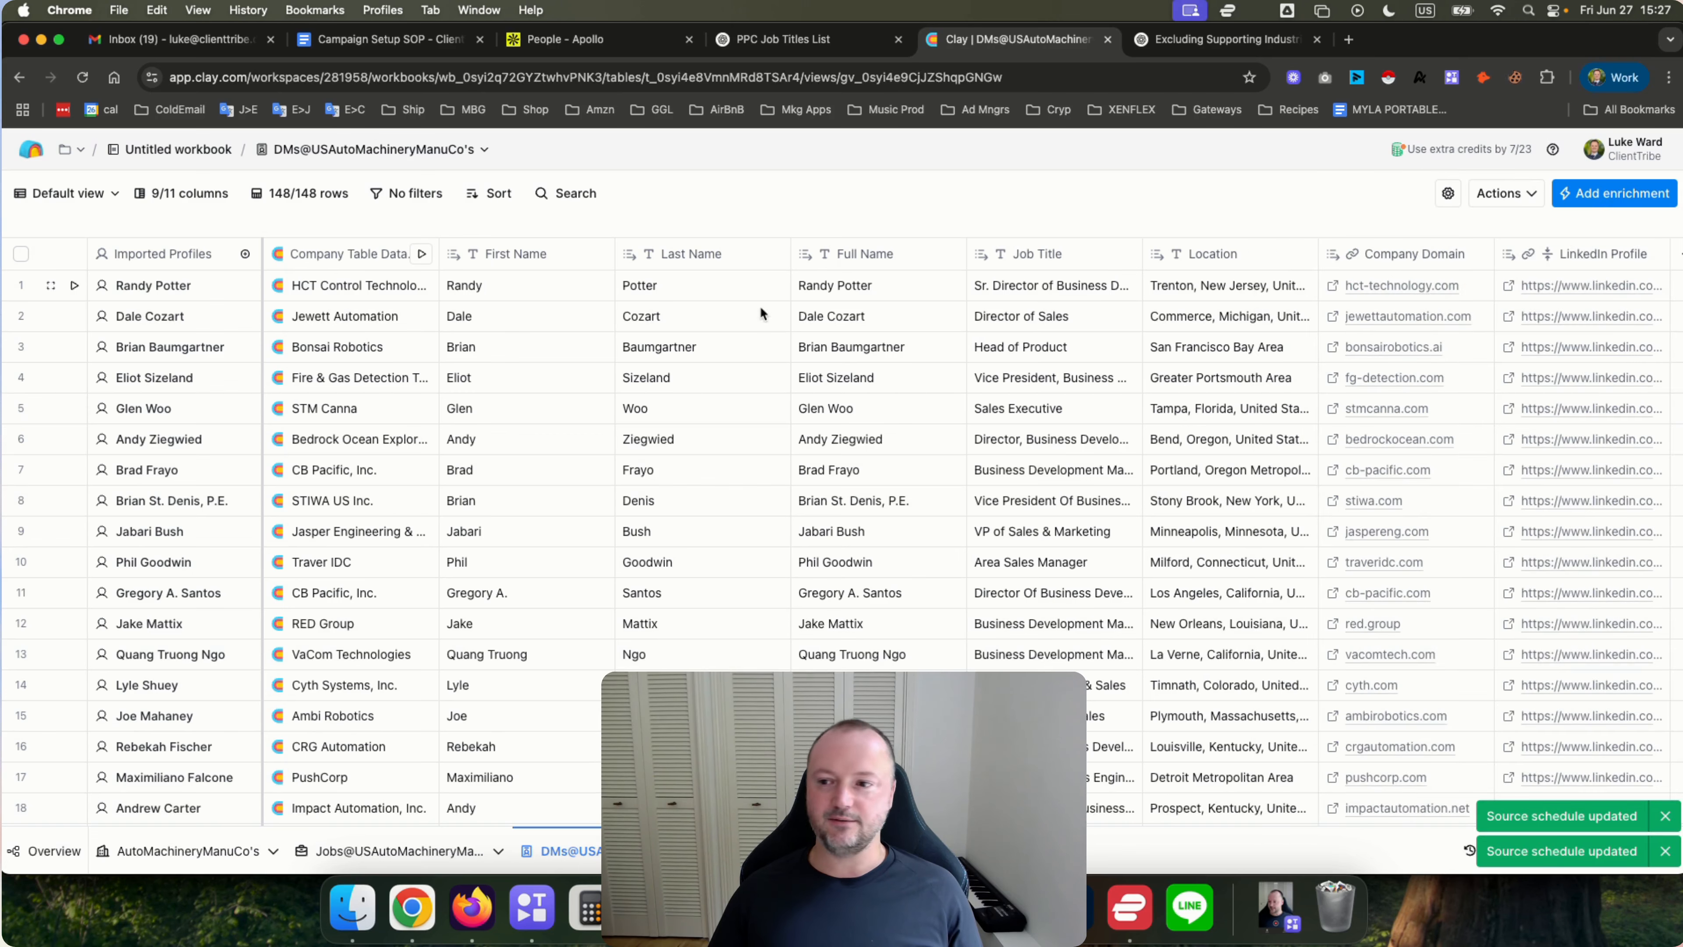
Add another Find People source using companies from the Jobs@USAutoMachineryManuCo's table, preview the people and import them into the current table.
click(245, 254)
scroll(366, 435, down, 5)
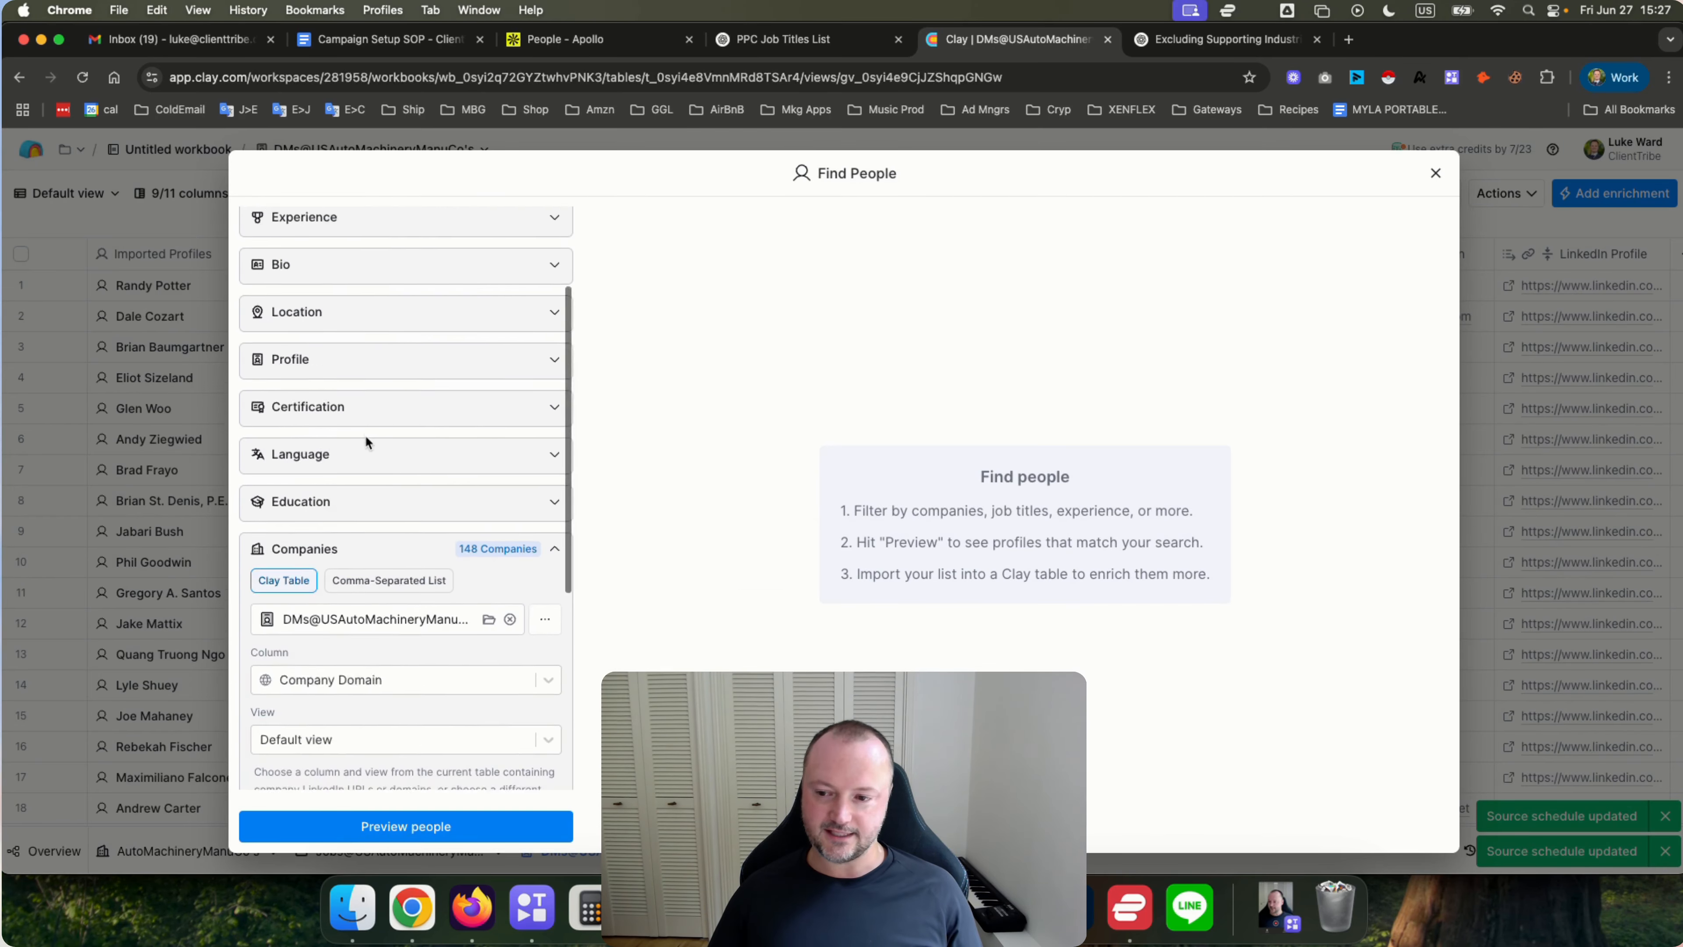
click(408, 537)
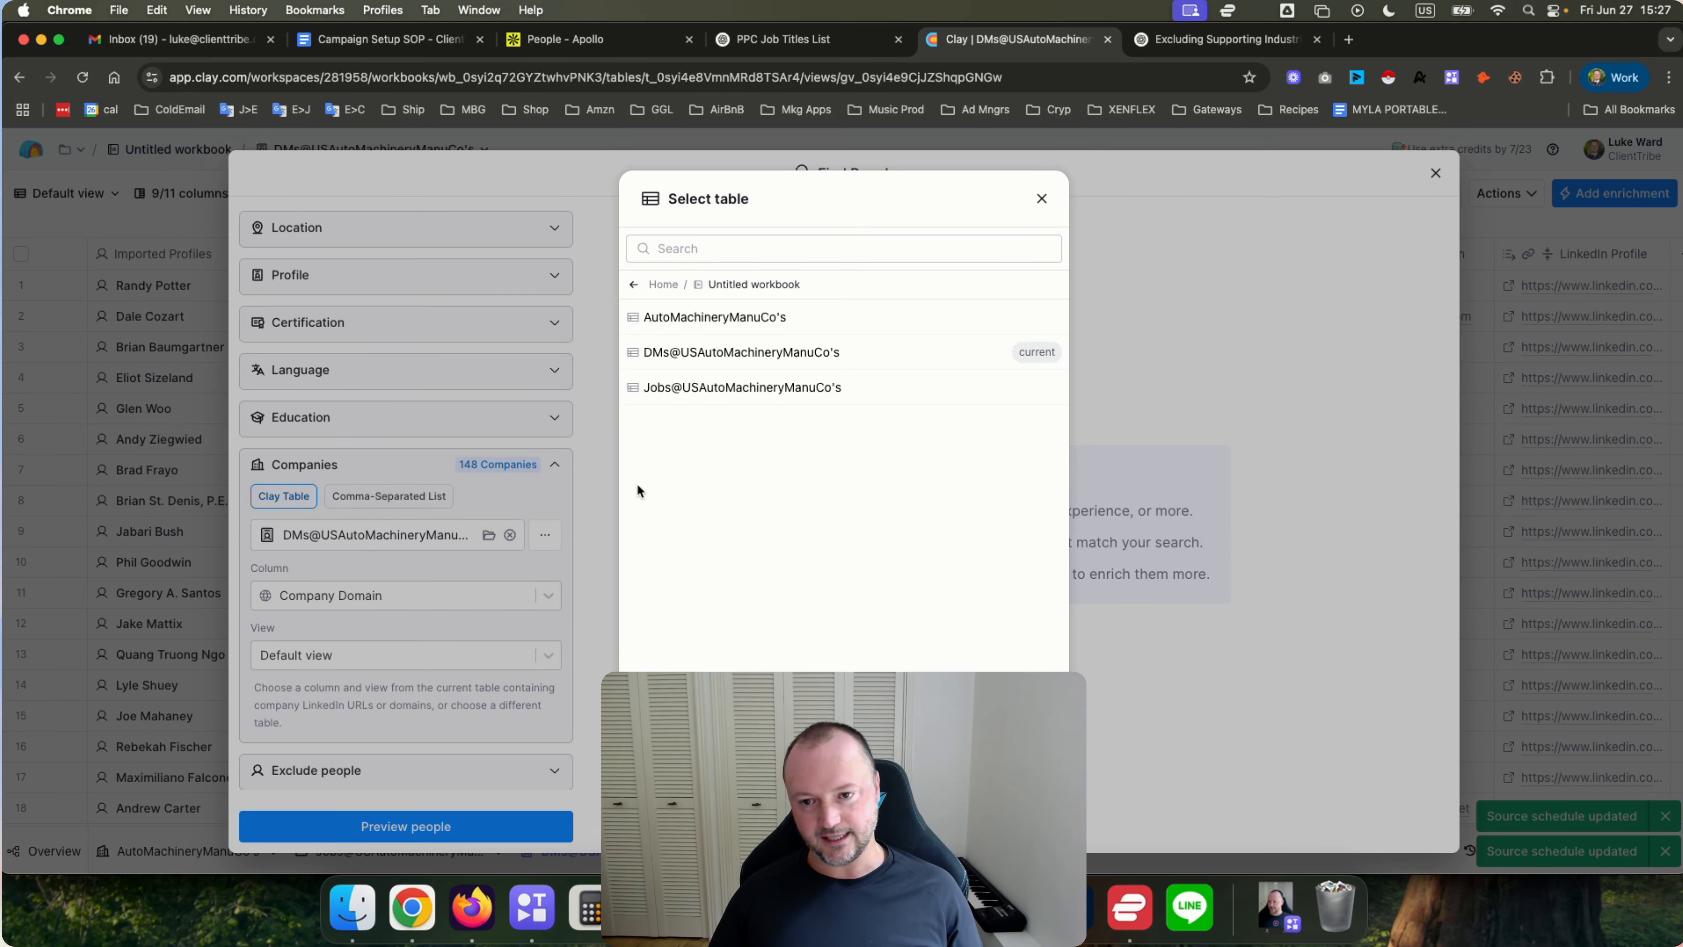
click(707, 391)
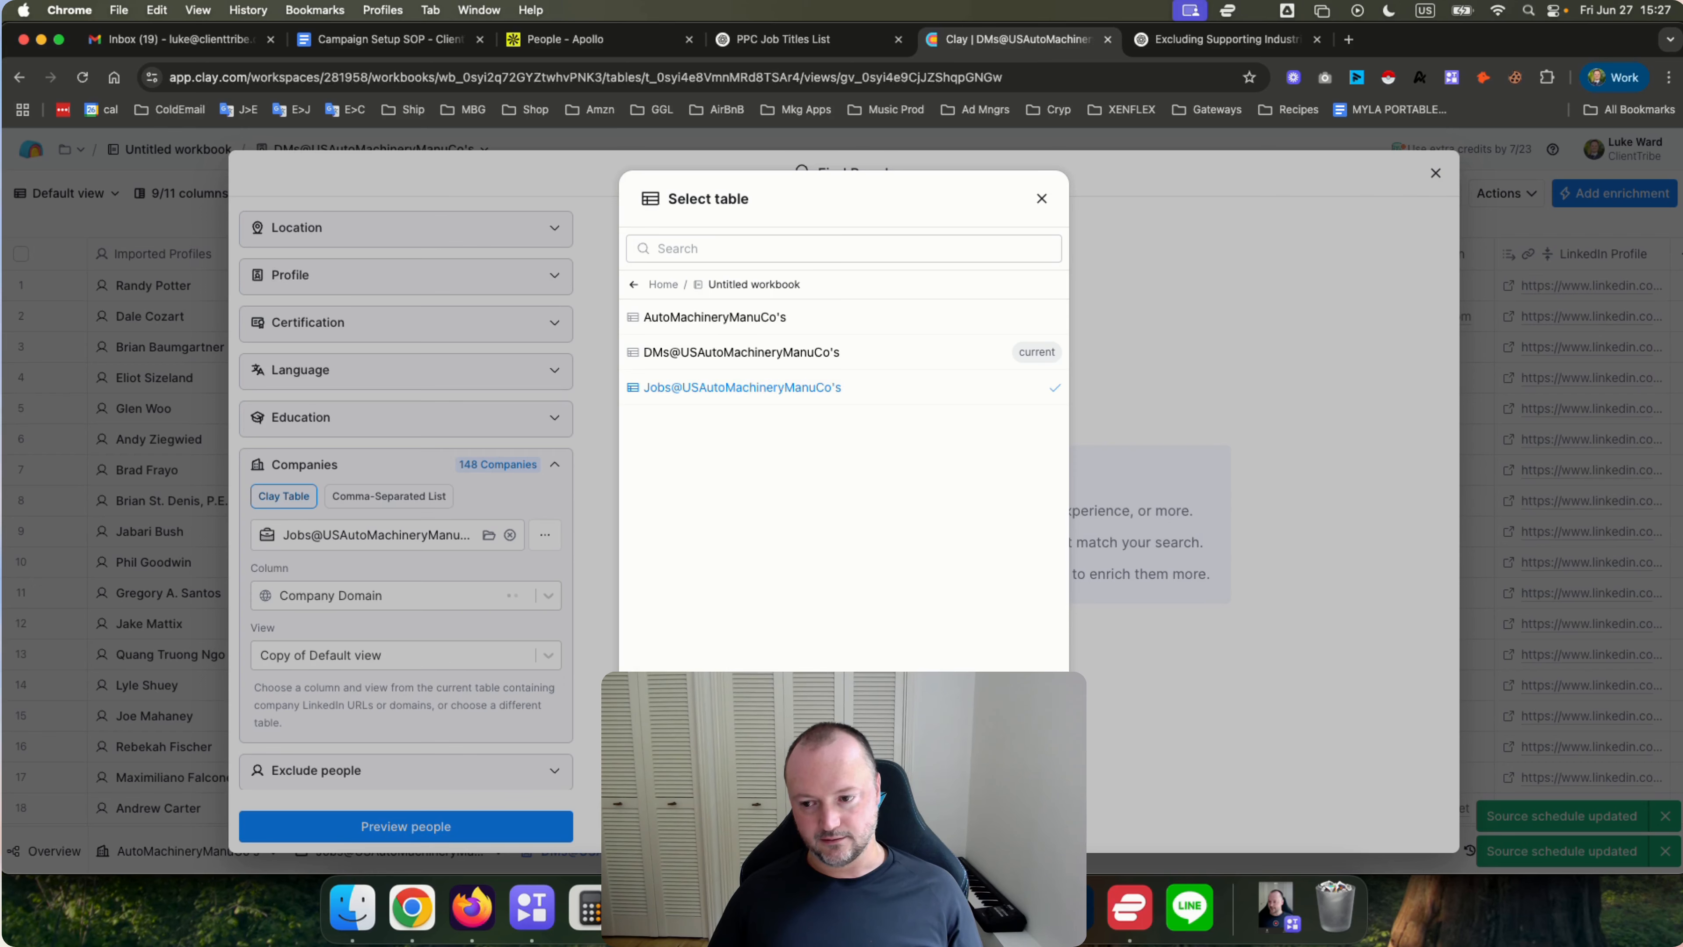
click(1024, 808)
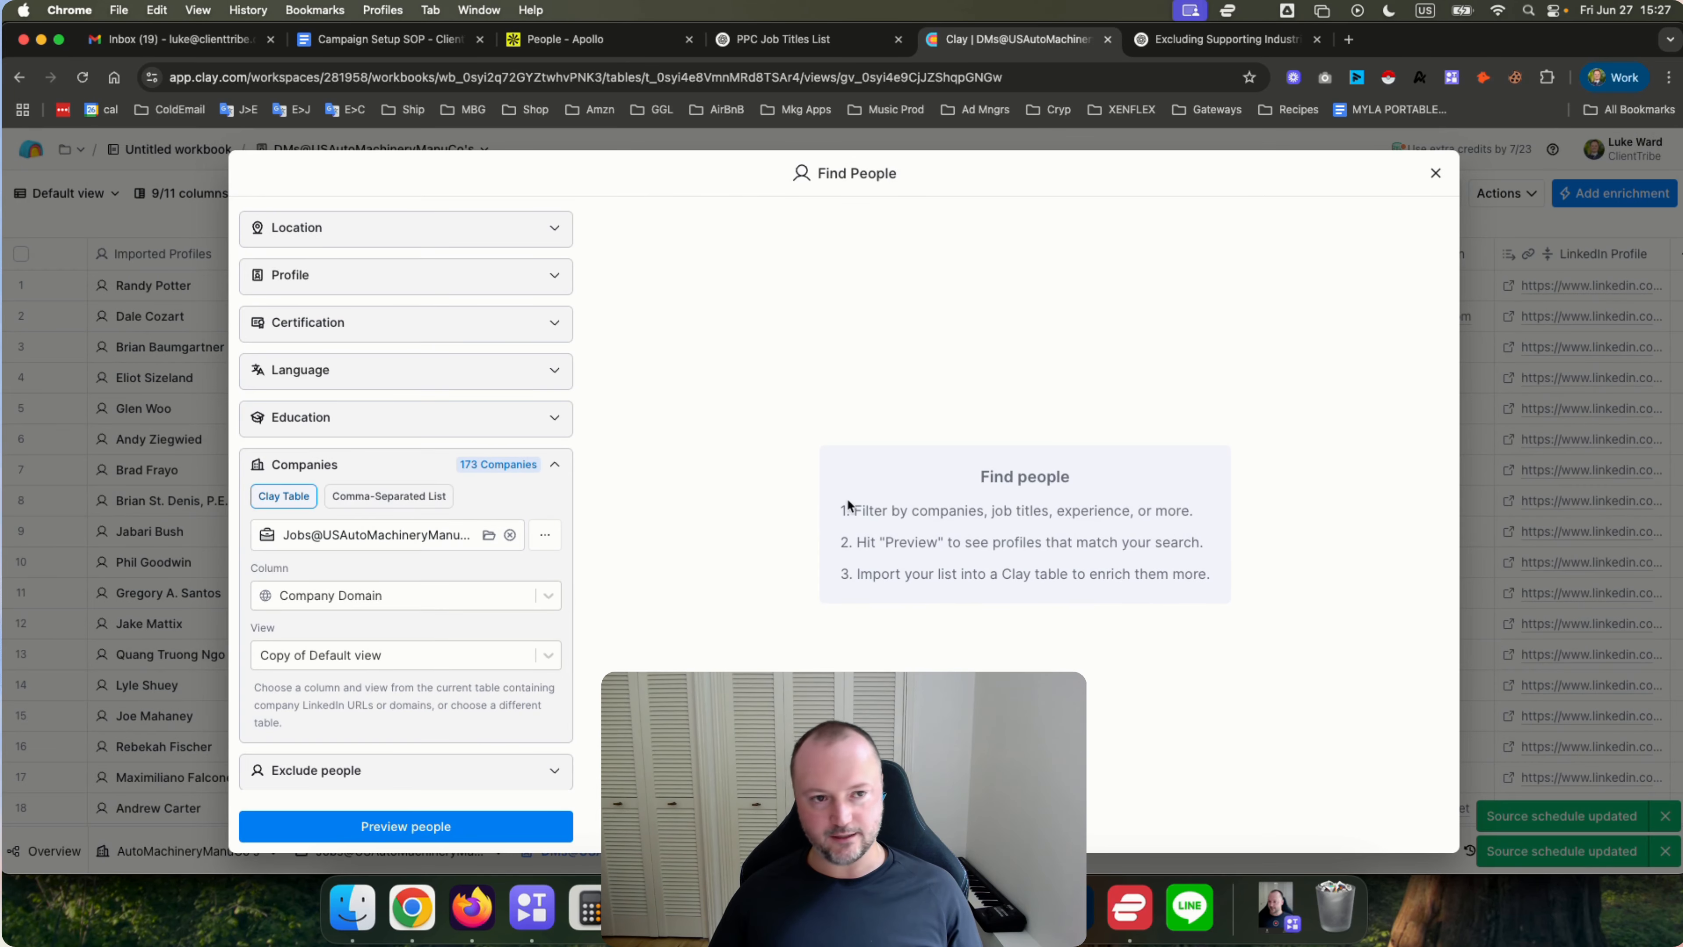
click(378, 828)
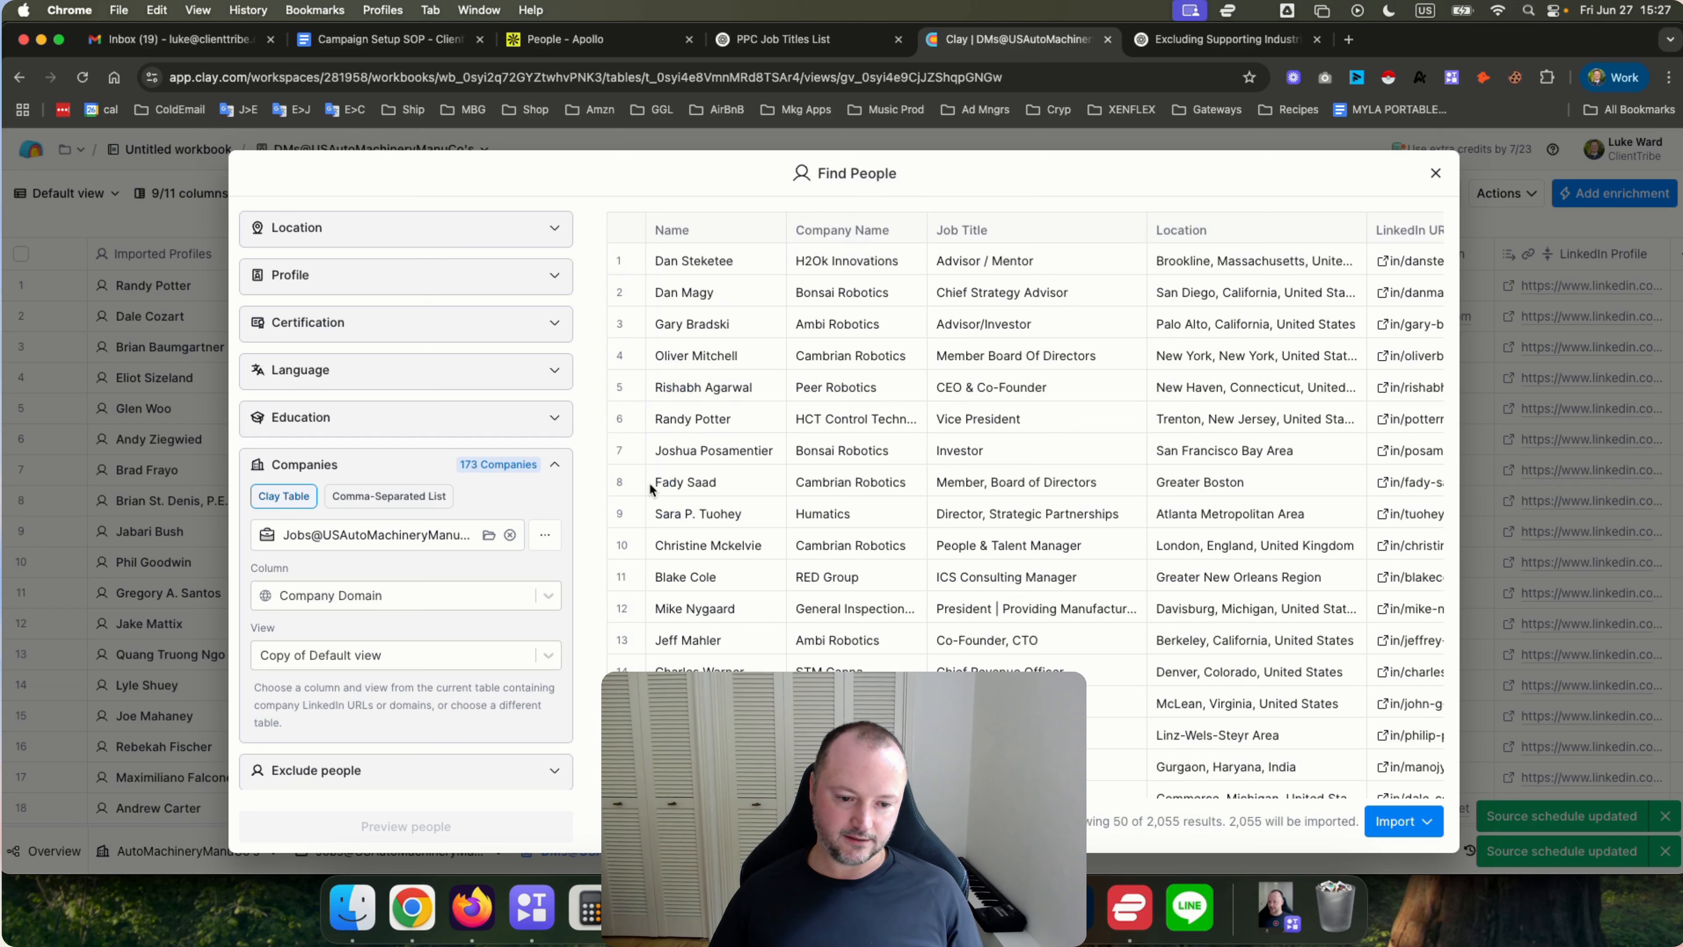
click(1423, 823)
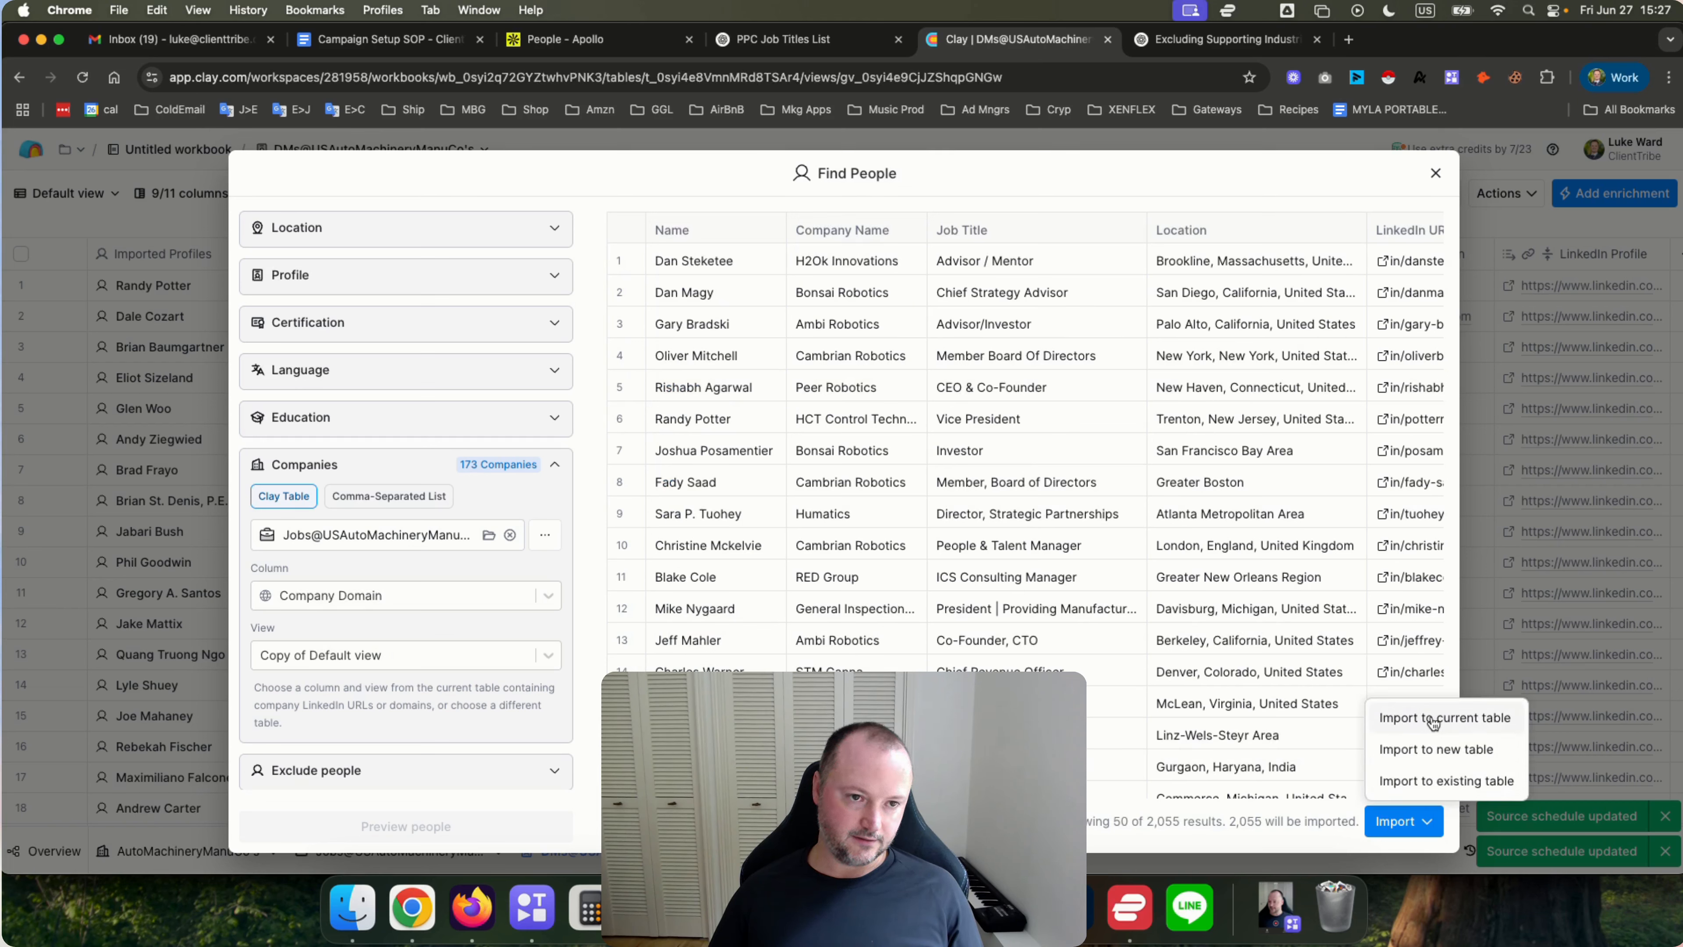
click(1397, 715)
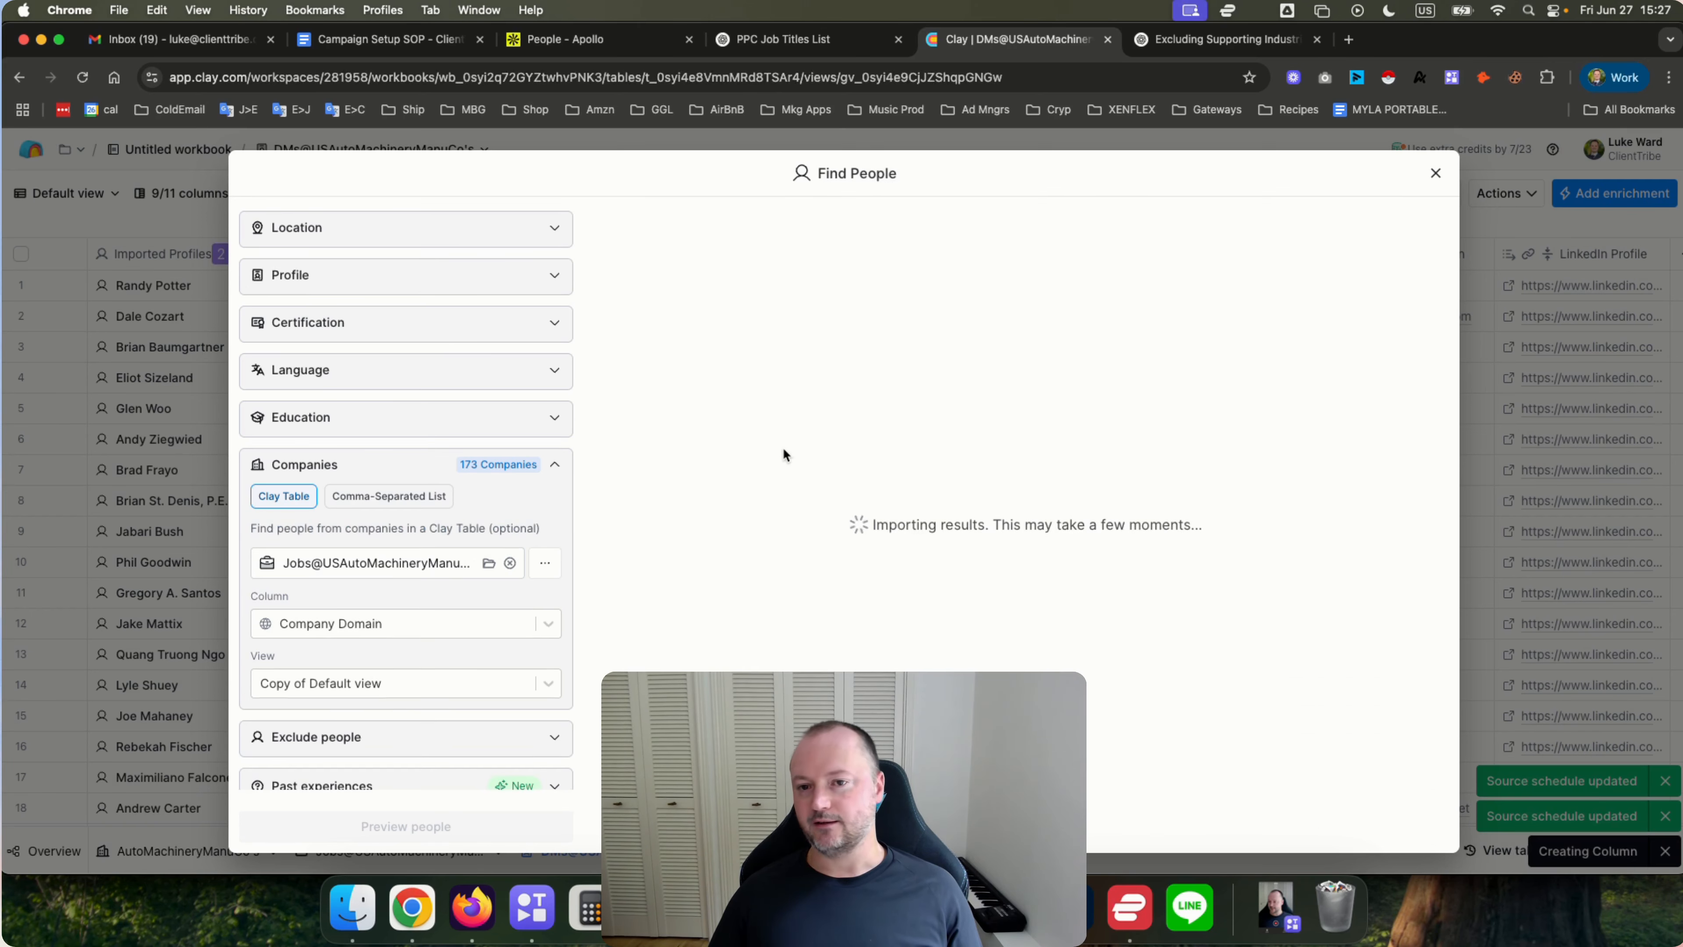
click(1436, 173)
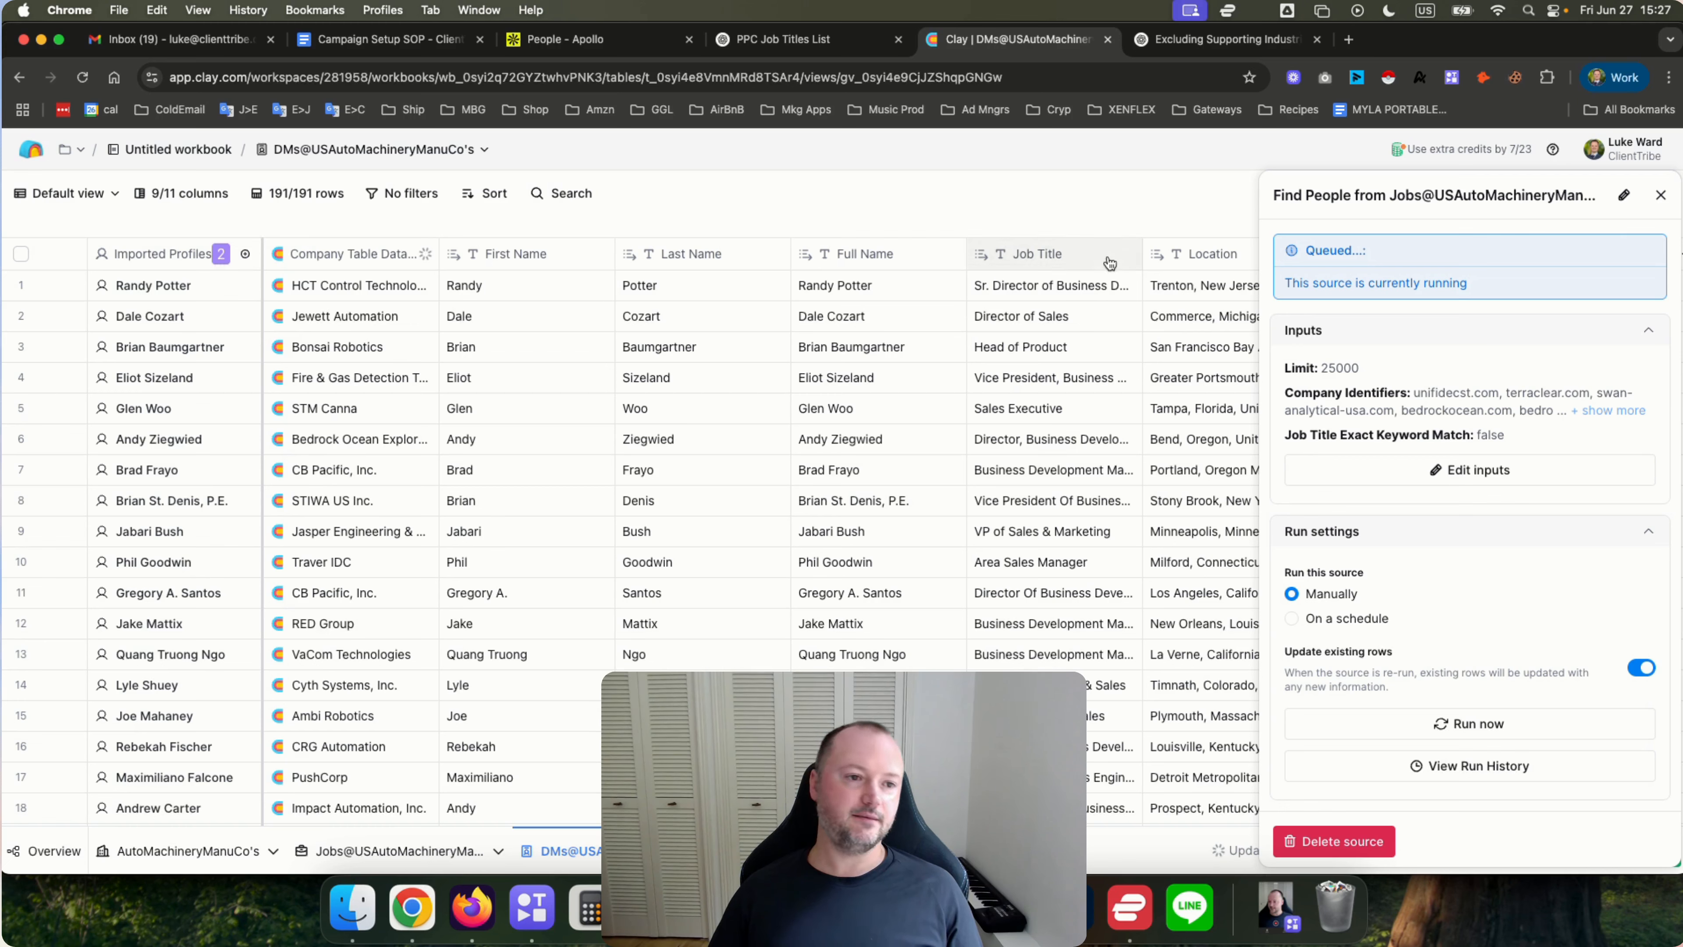
click(1661, 194)
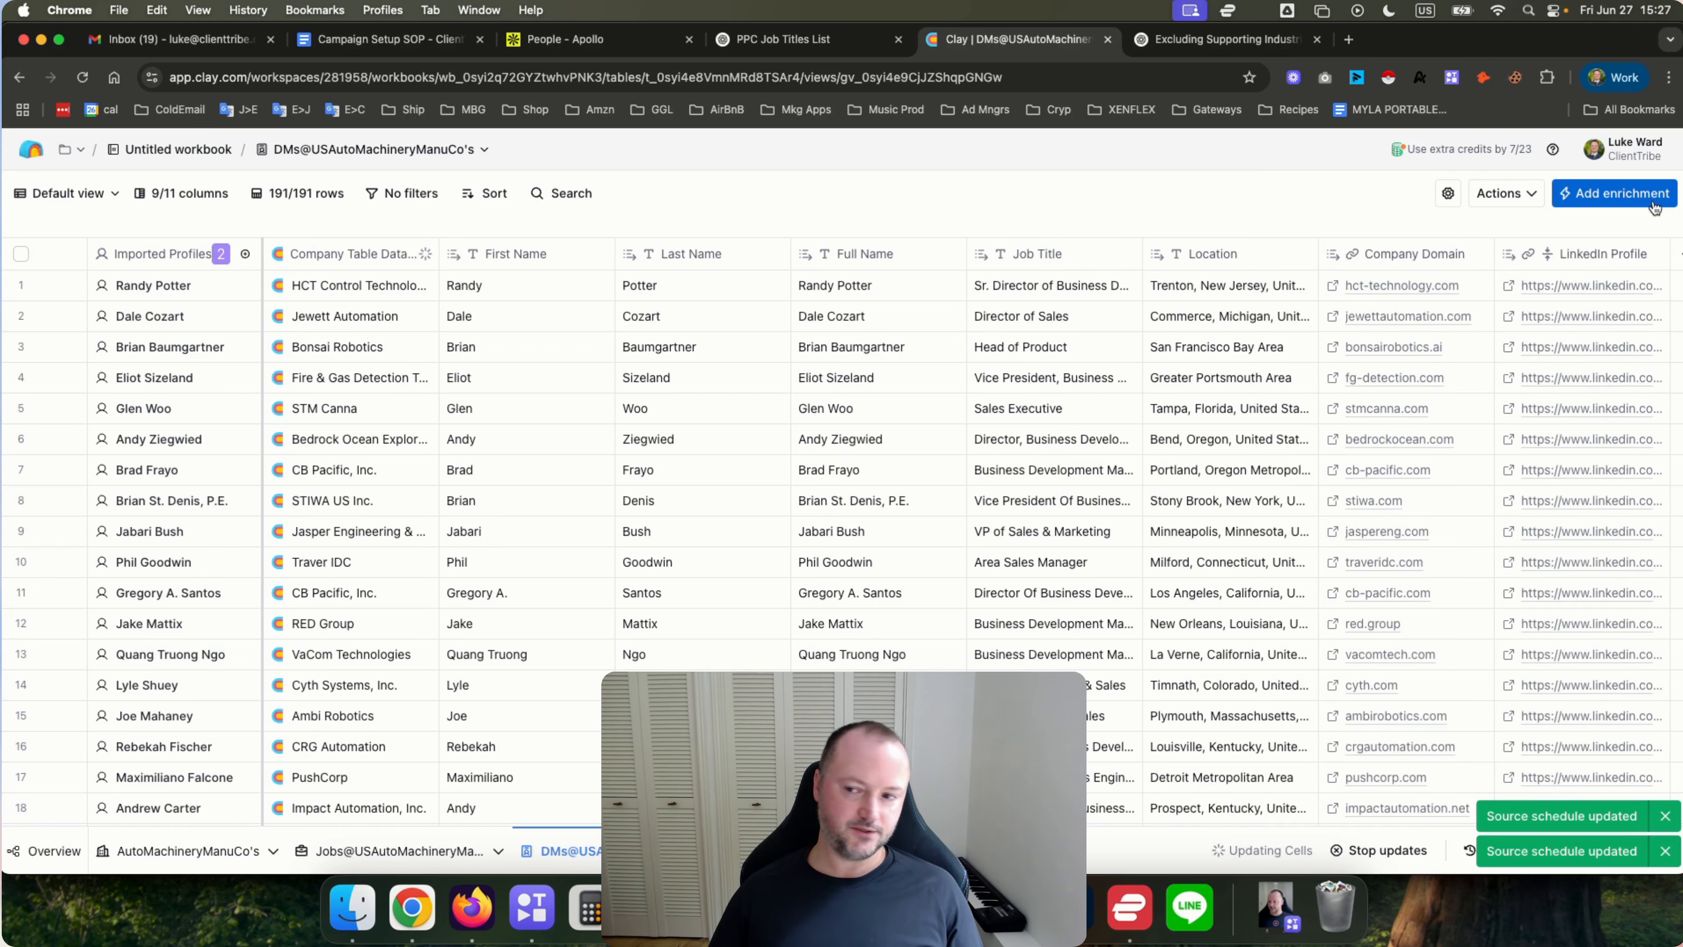
Open the first Find People source and rename it 1.
click(132, 262)
mouse_move(176, 328)
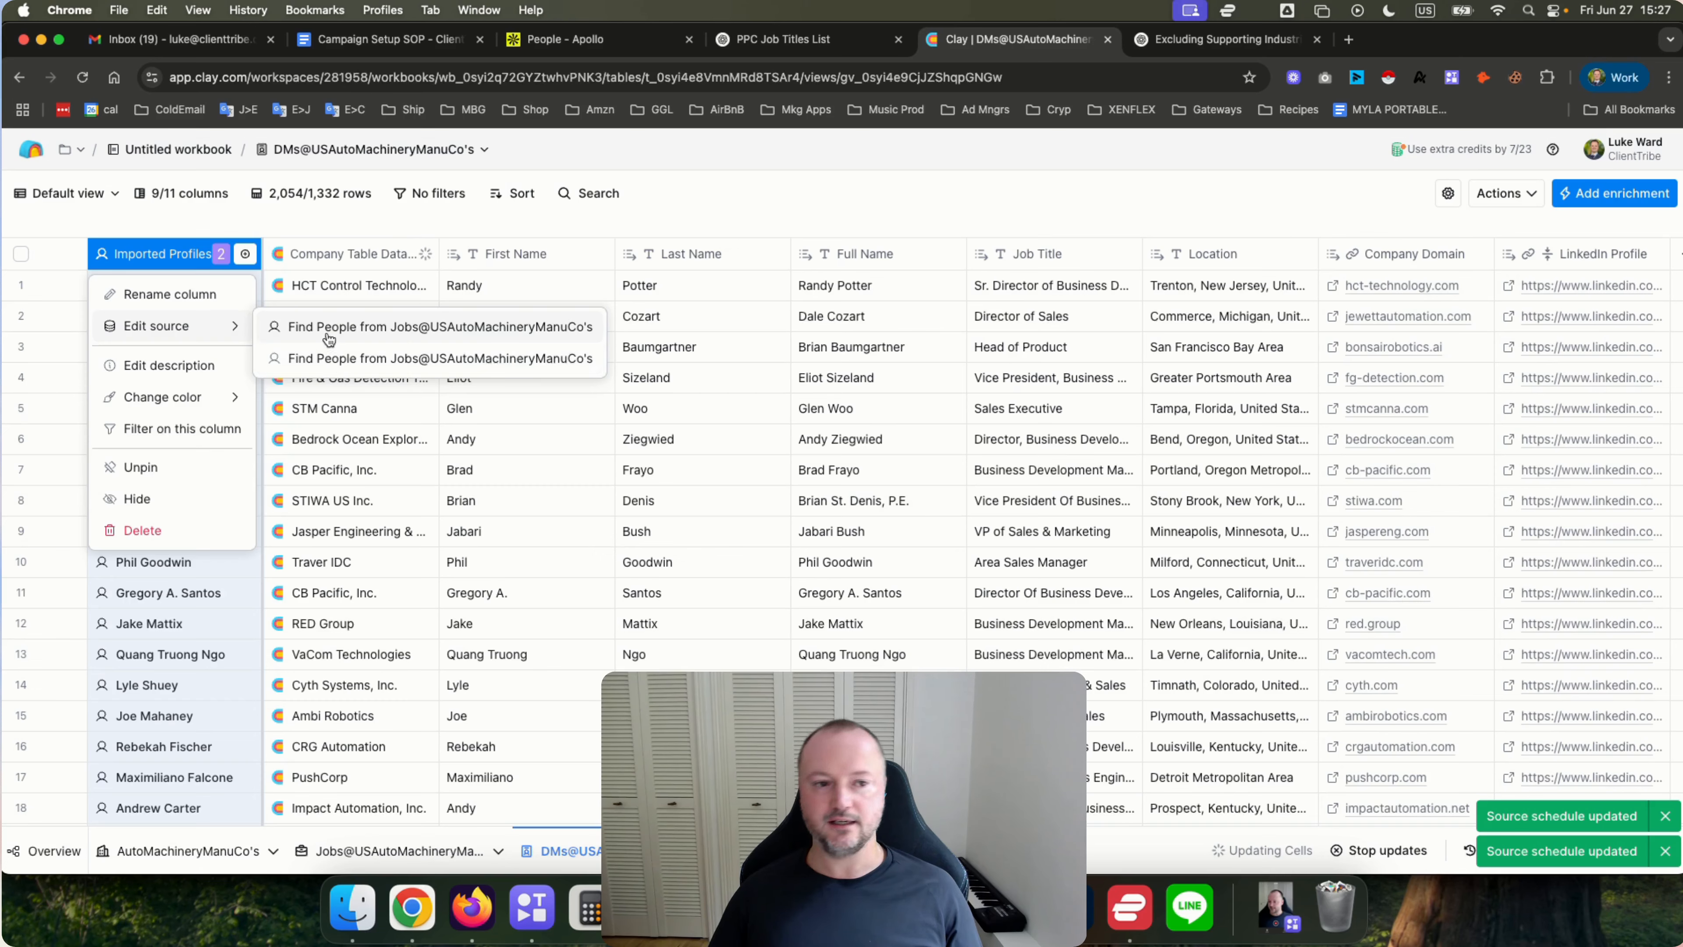
click(329, 330)
click(1623, 194)
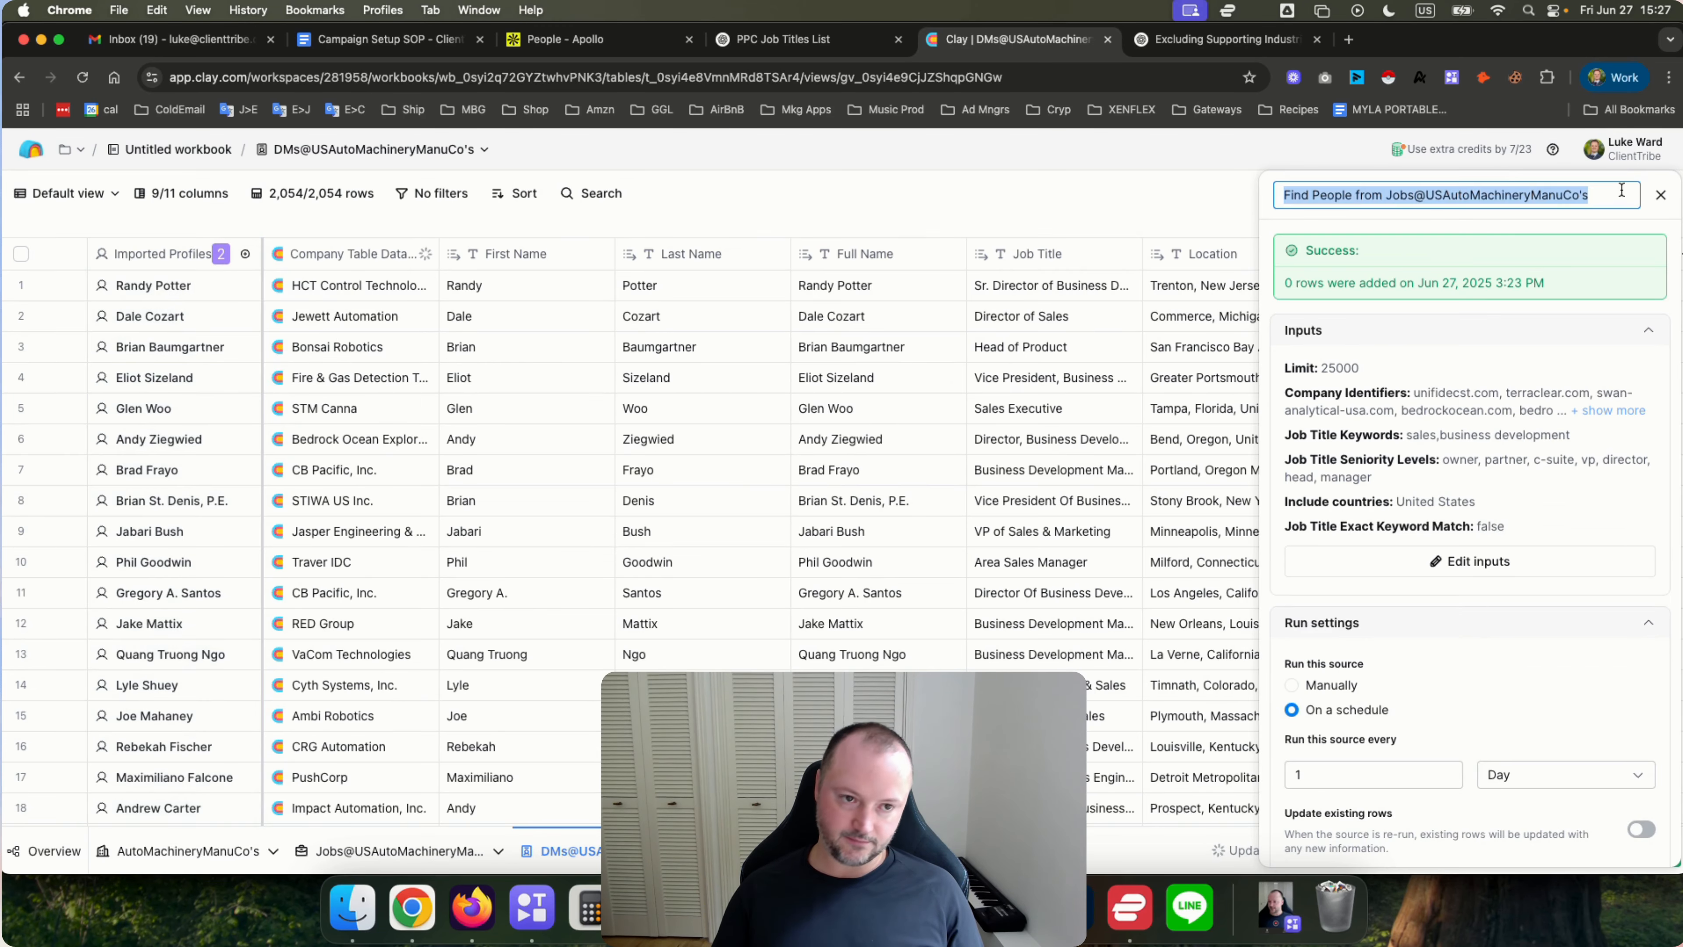
text(1)
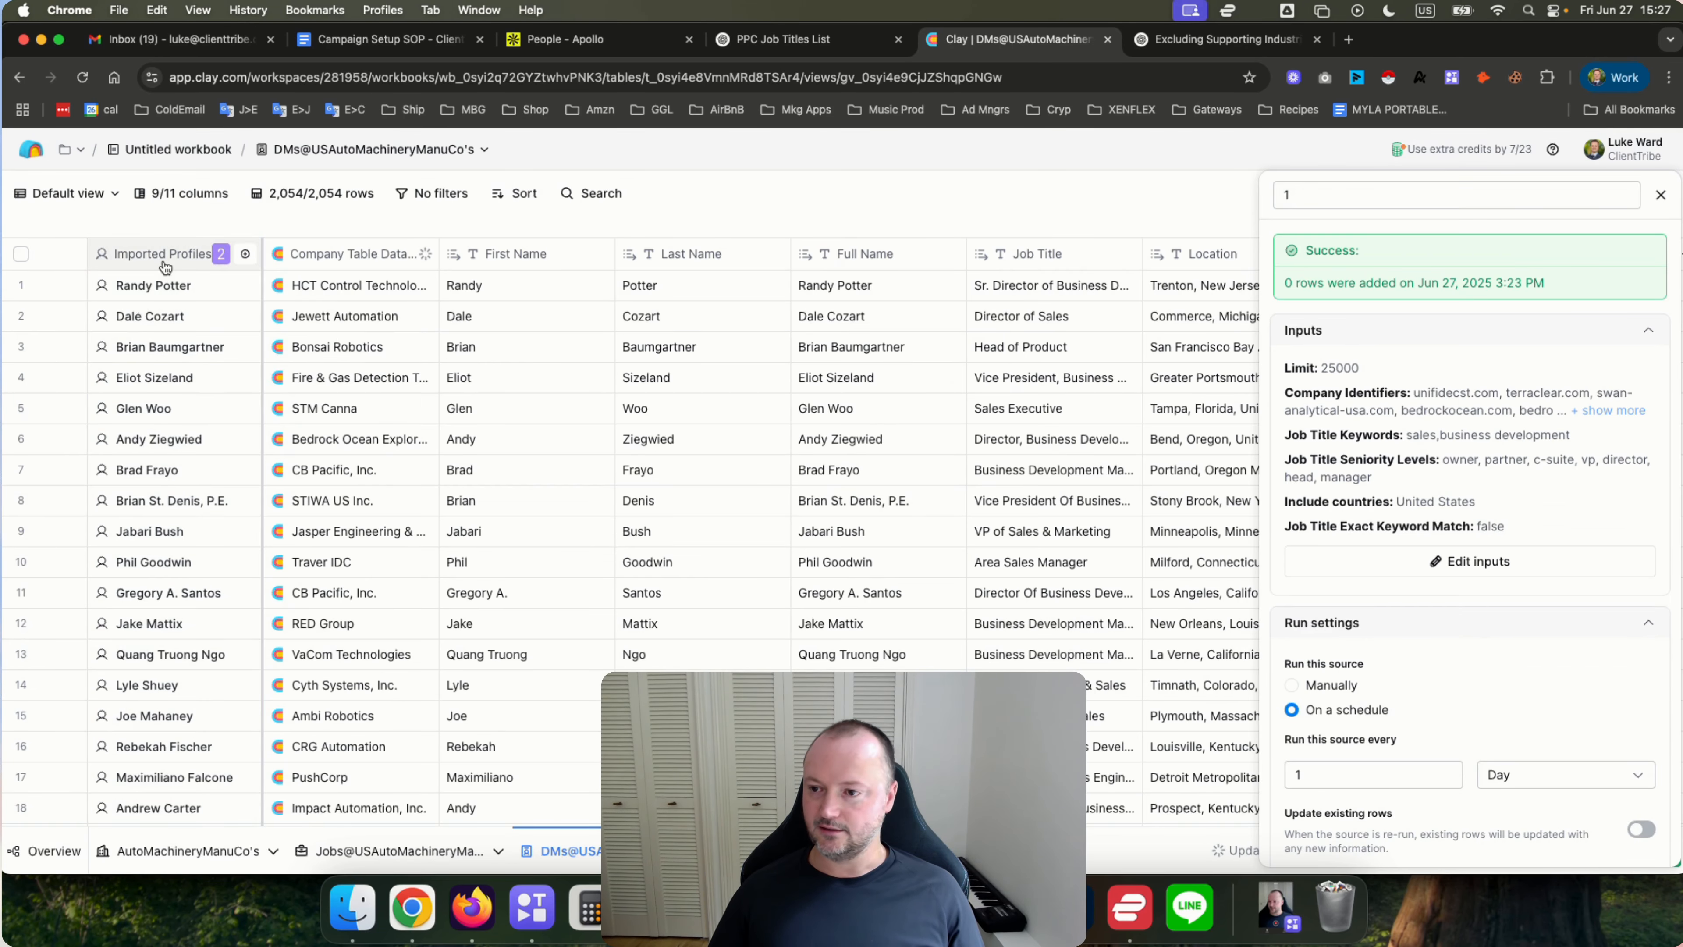
Open the second Find People source and rename it 2.
click(165, 253)
mouse_move(169, 326)
click(333, 363)
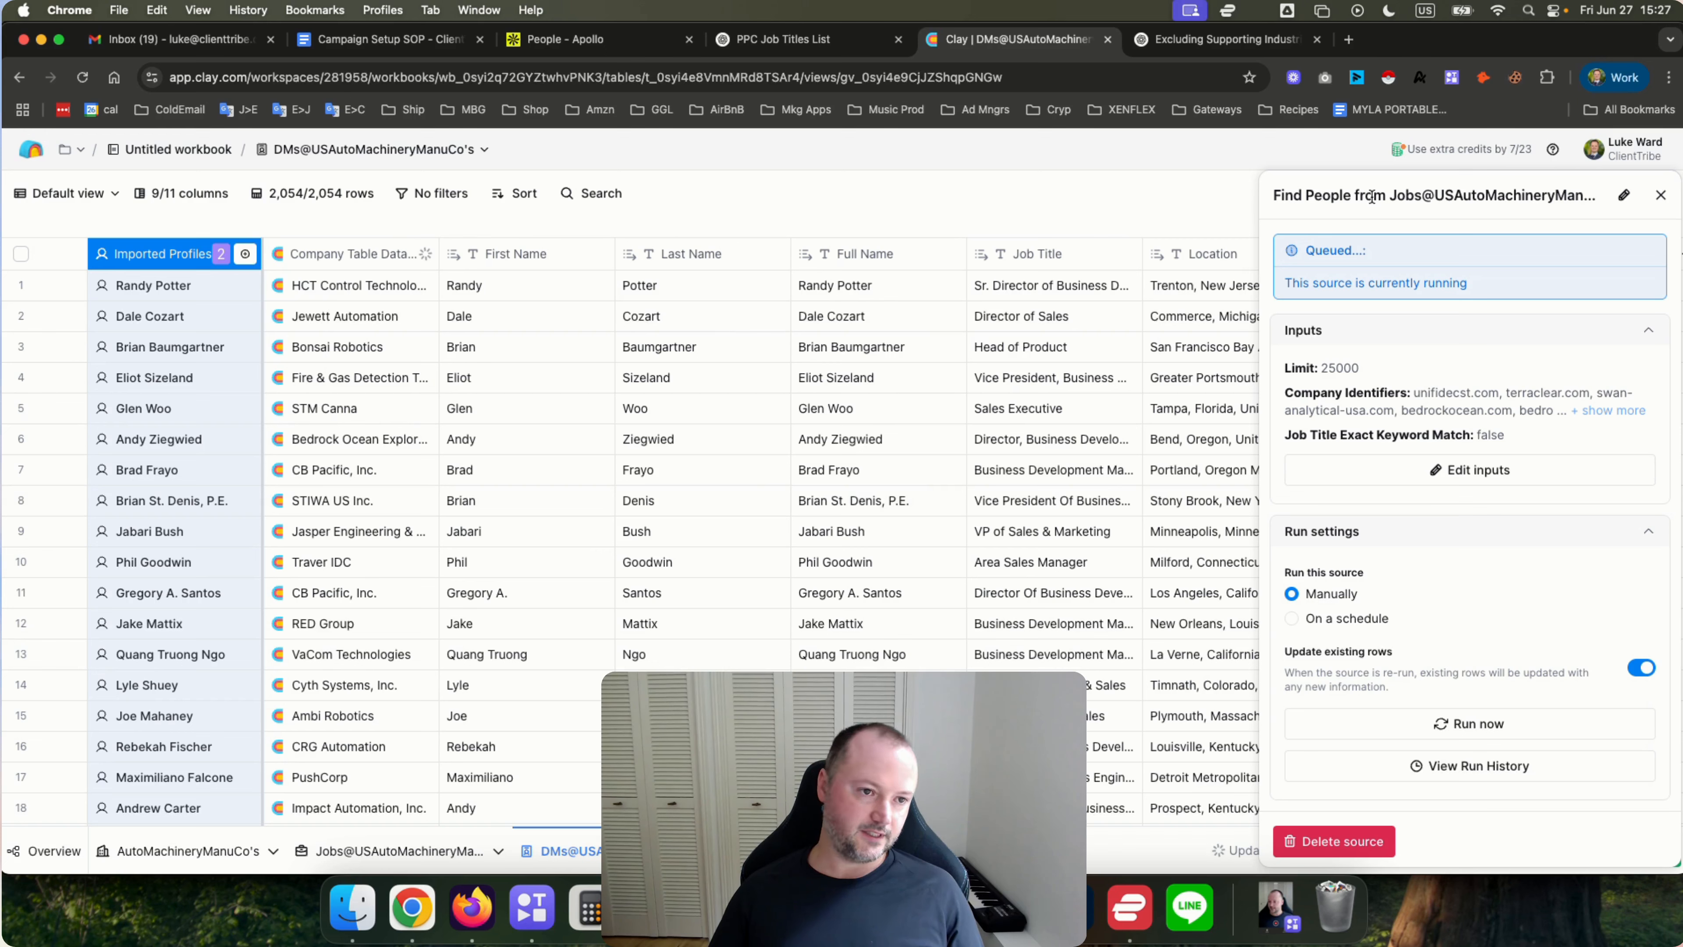
click(1623, 195)
text(2)
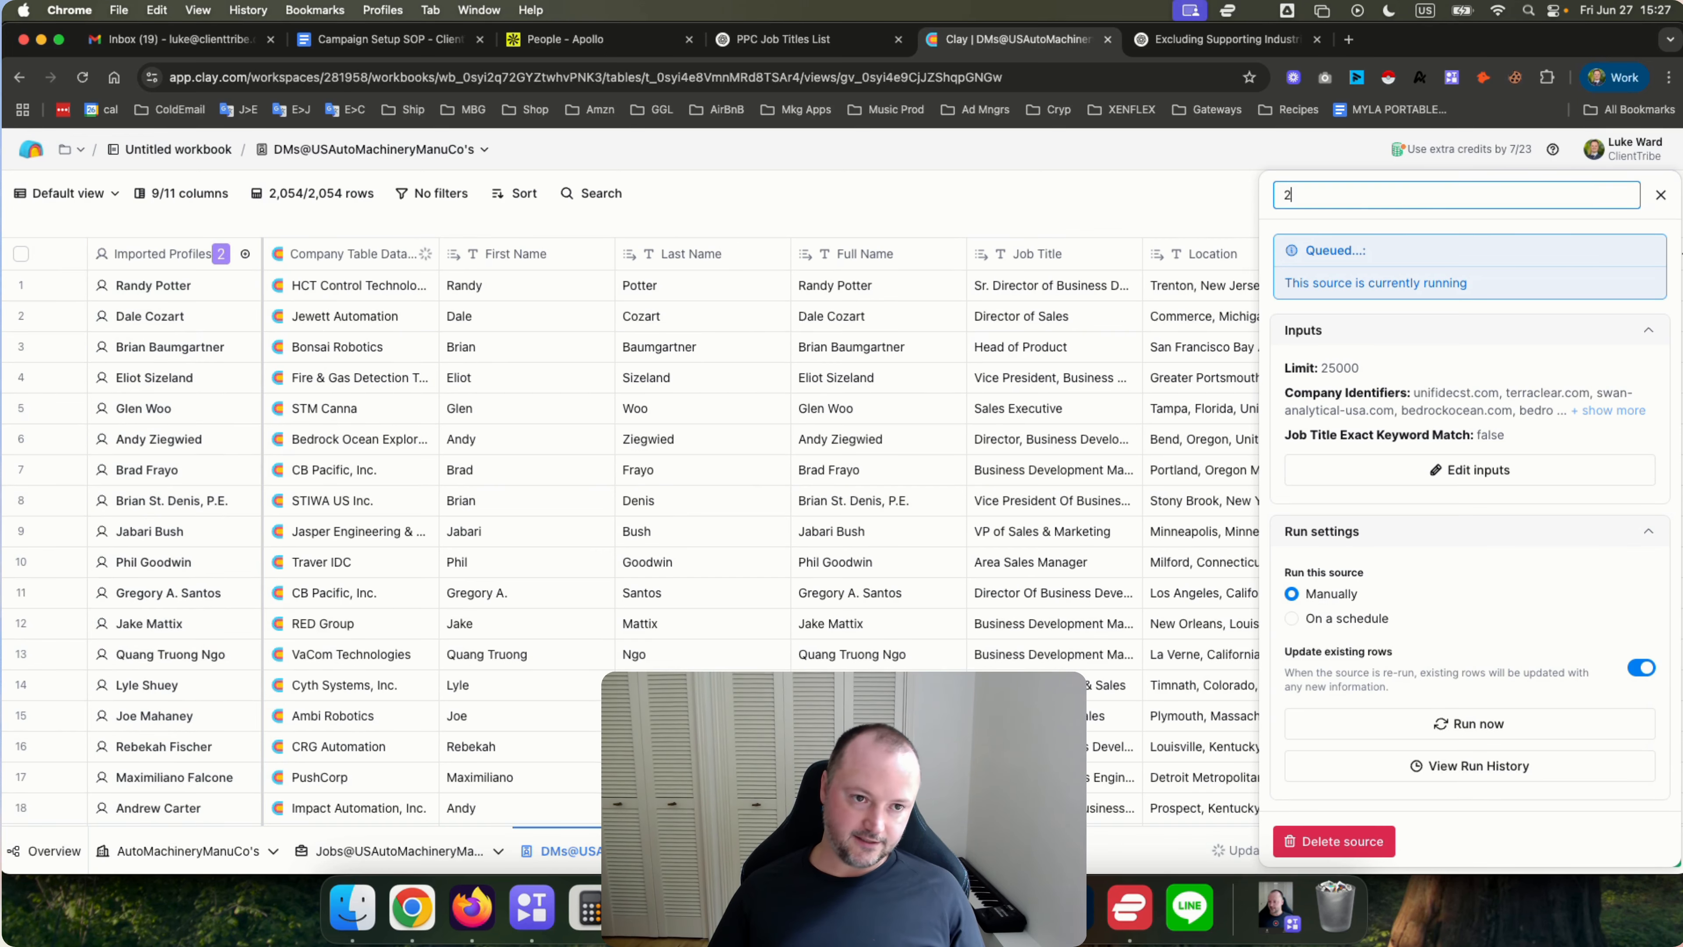
key(Escape)
click(1660, 195)
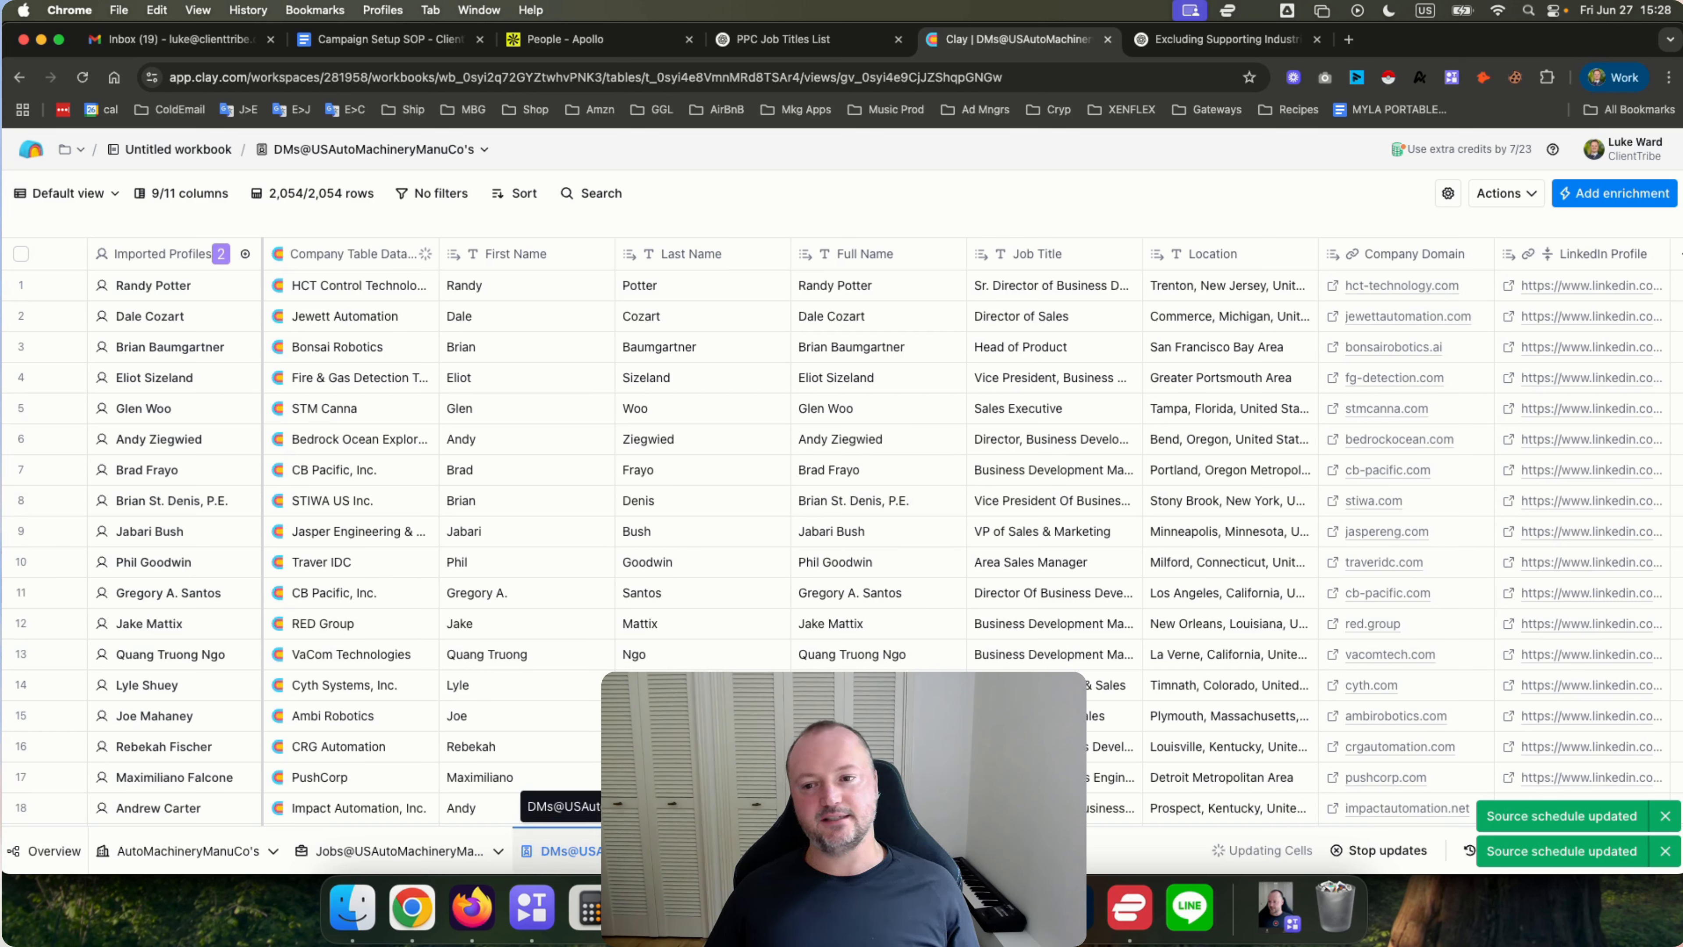
Reopen the first people source and review its company filter inputs.
click(139, 258)
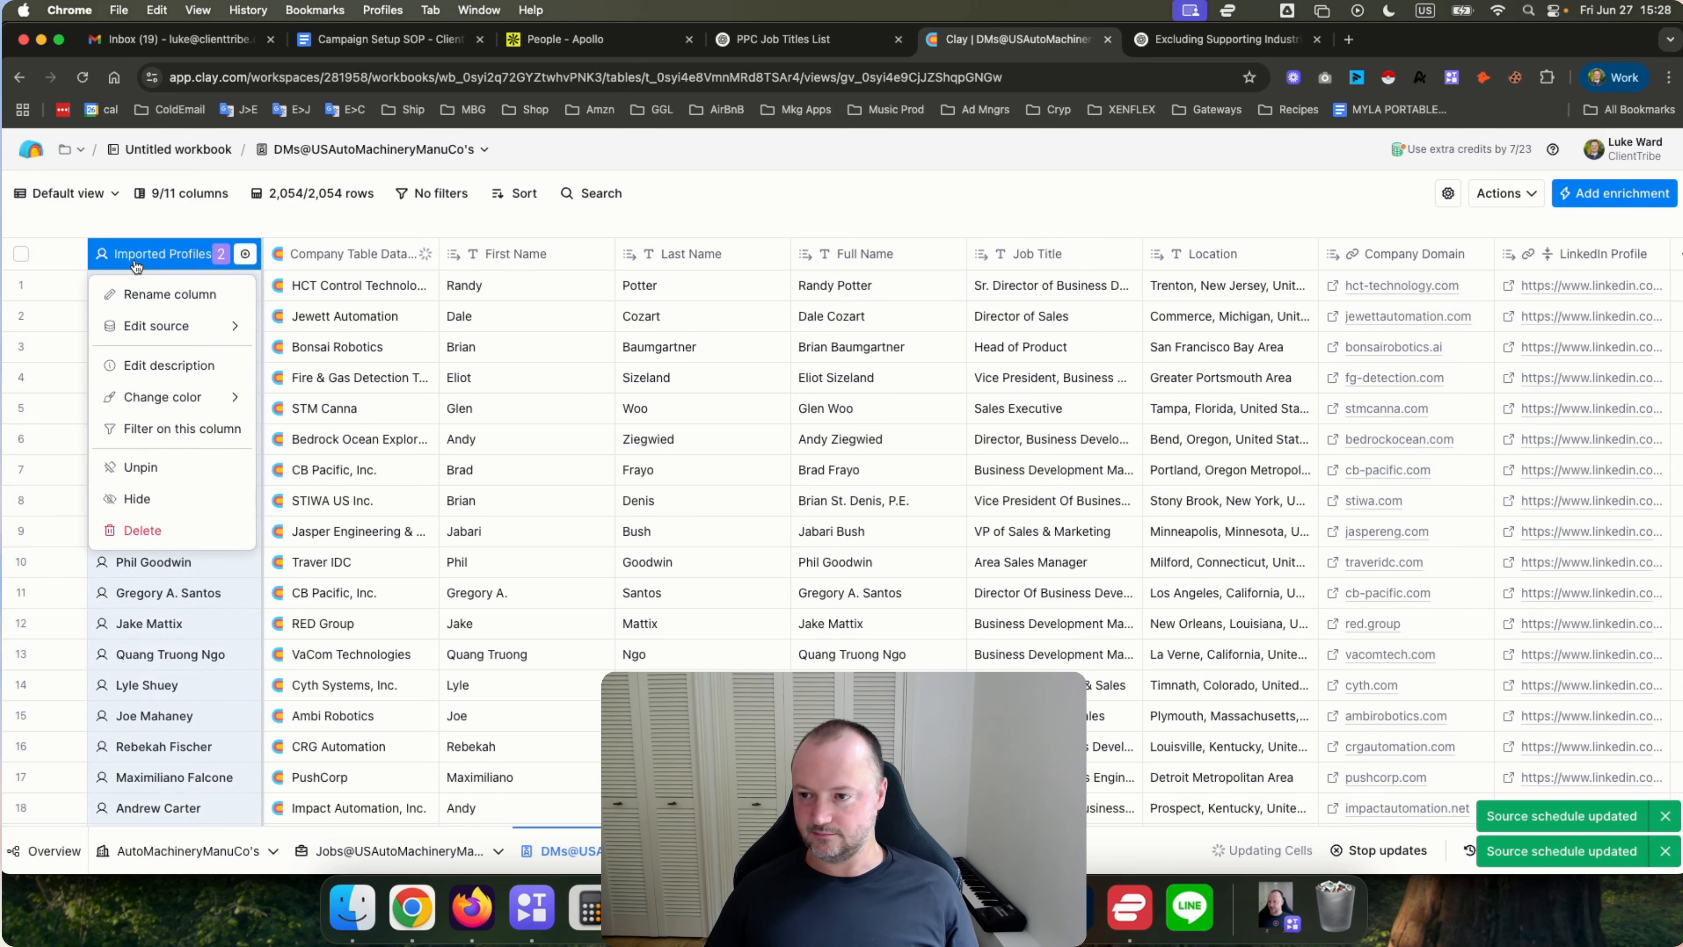
mouse_move(173, 335)
click(295, 327)
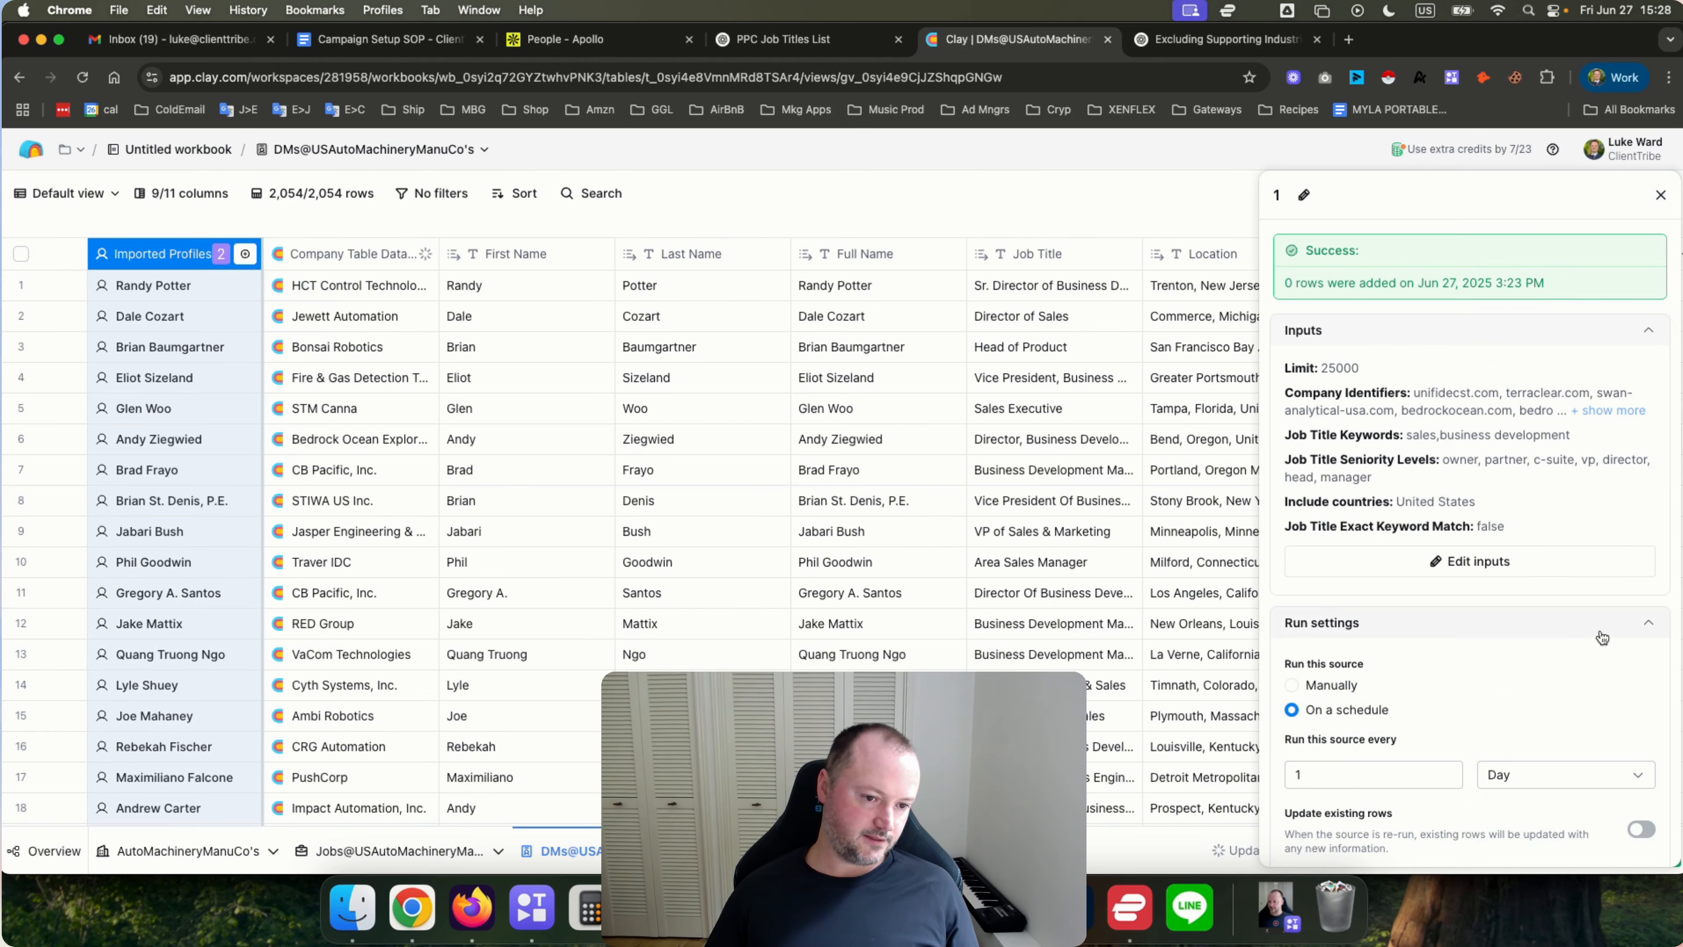
click(1478, 562)
scroll(317, 518, down, 7)
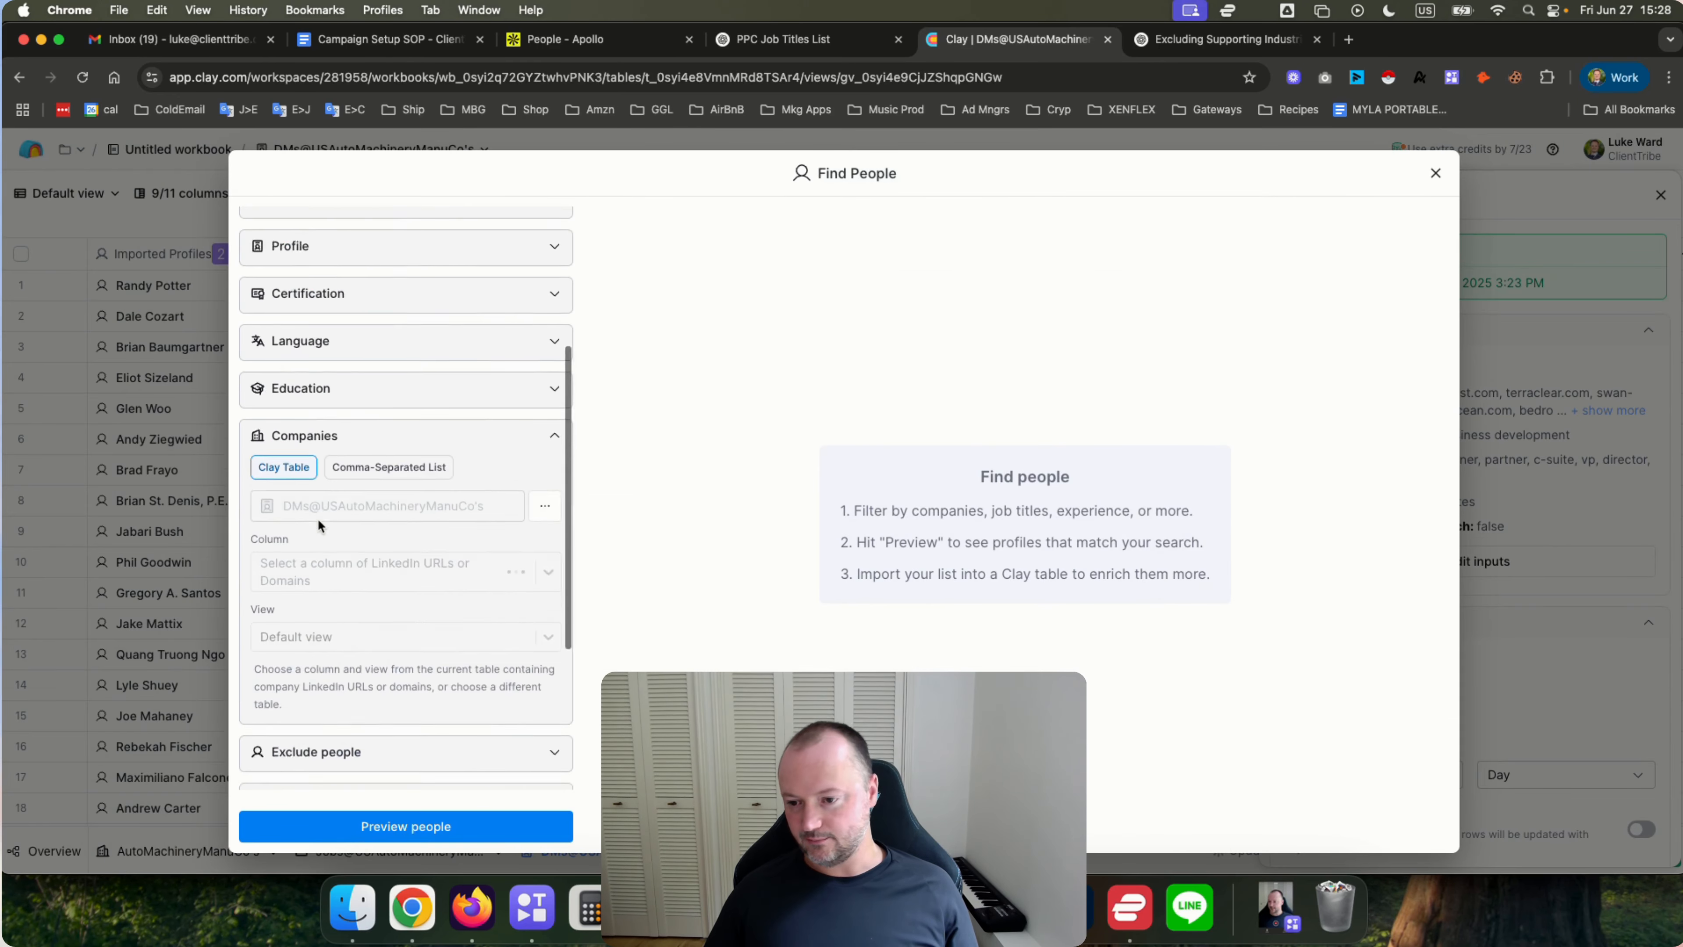
scroll(379, 557, up, 1)
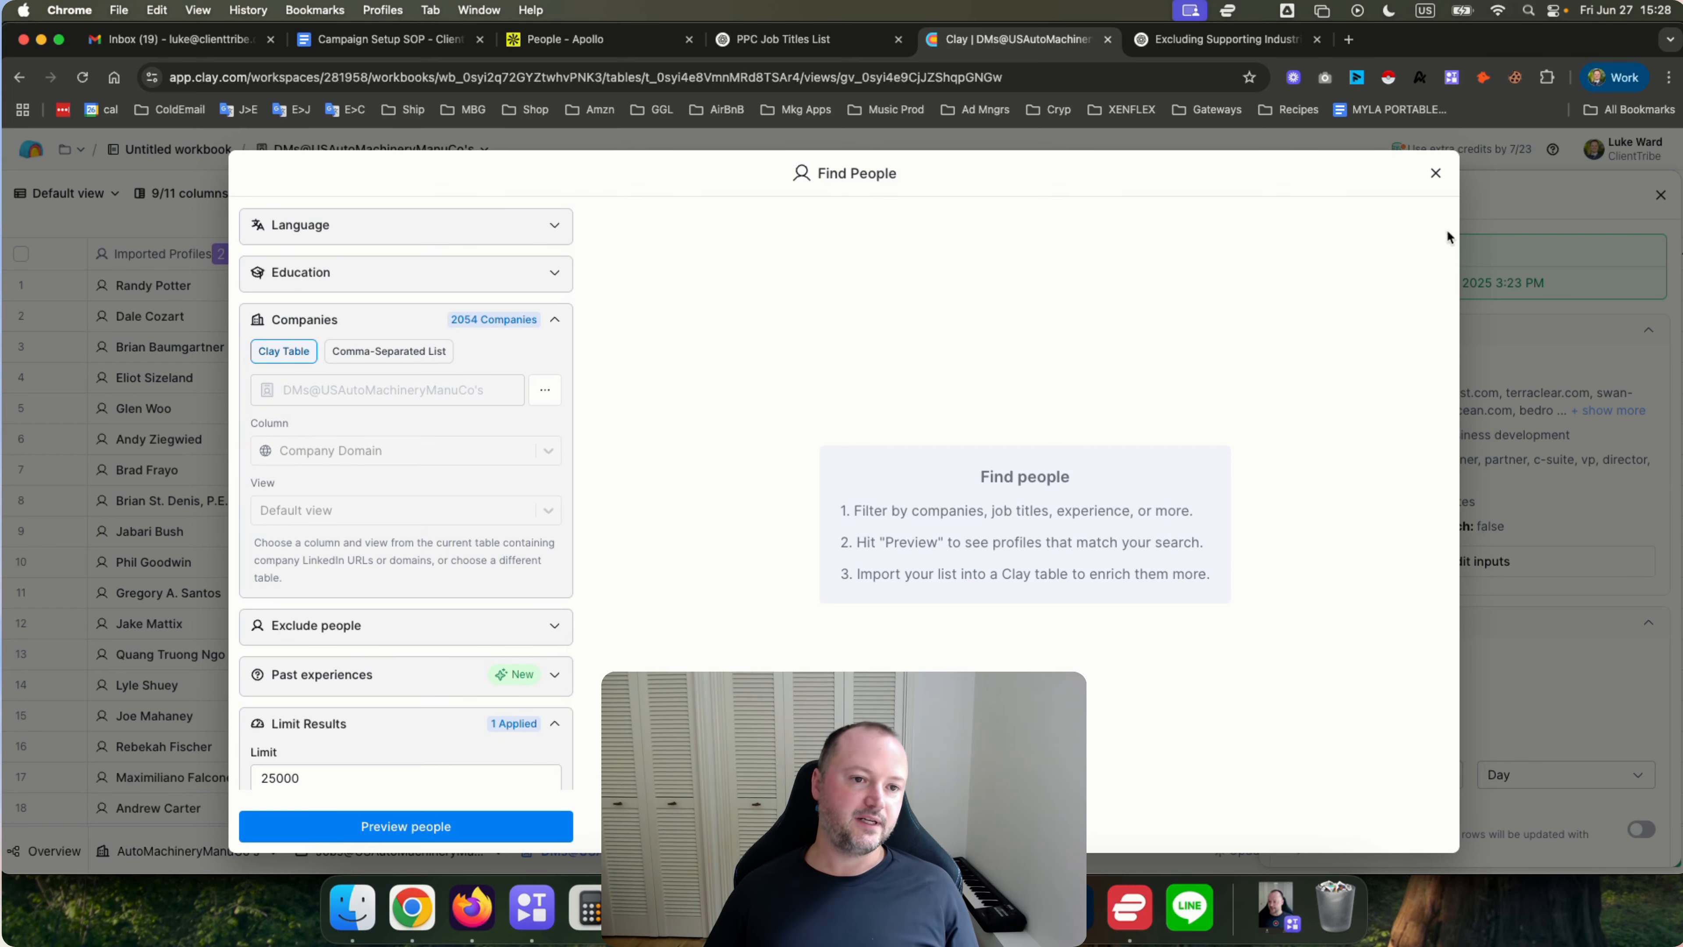
click(1436, 173)
click(1661, 195)
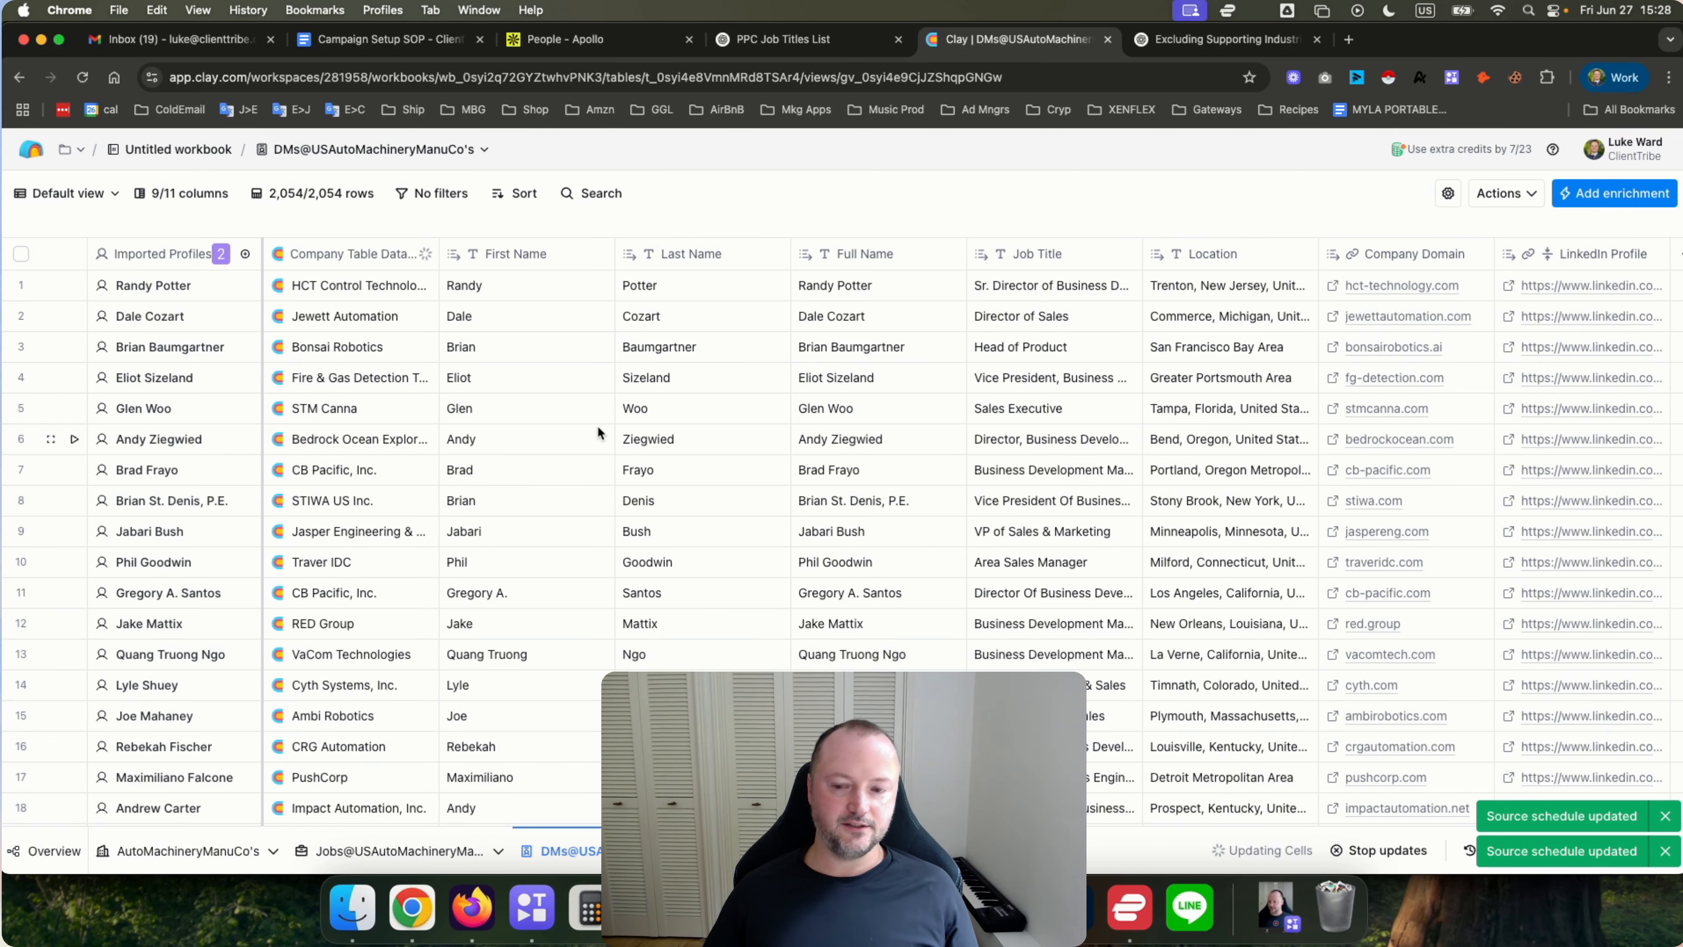
Switch to the companies table and widen the CompanyLinkedInURL column.
click(187, 850)
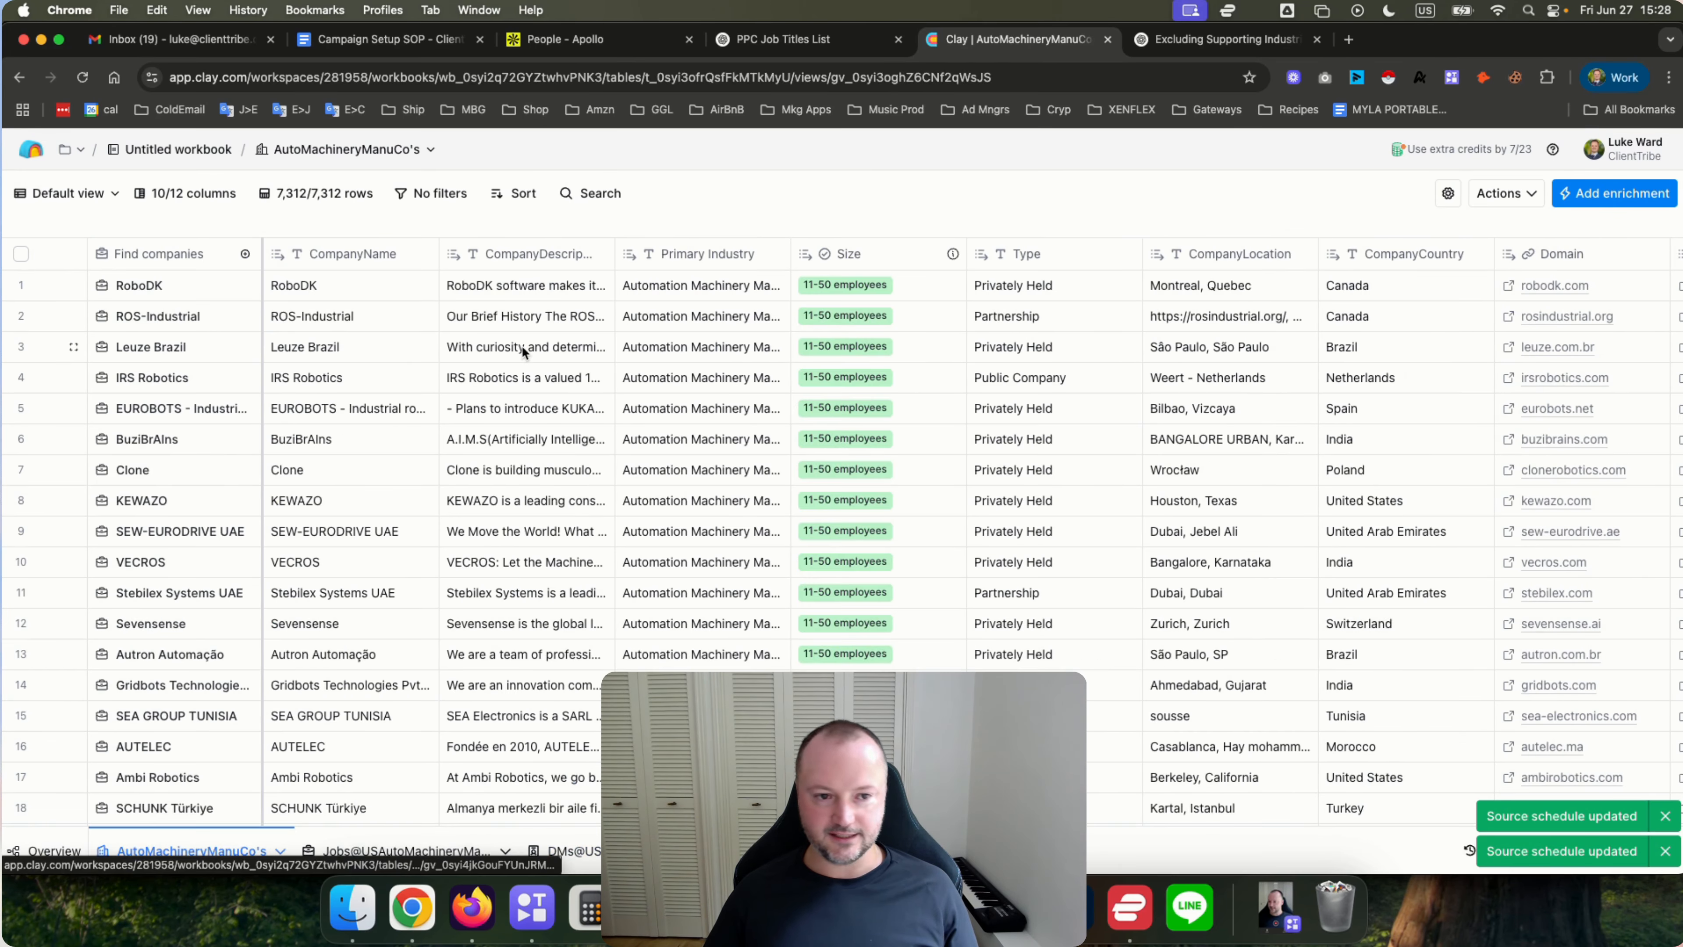
scroll(691, 373, right, 5)
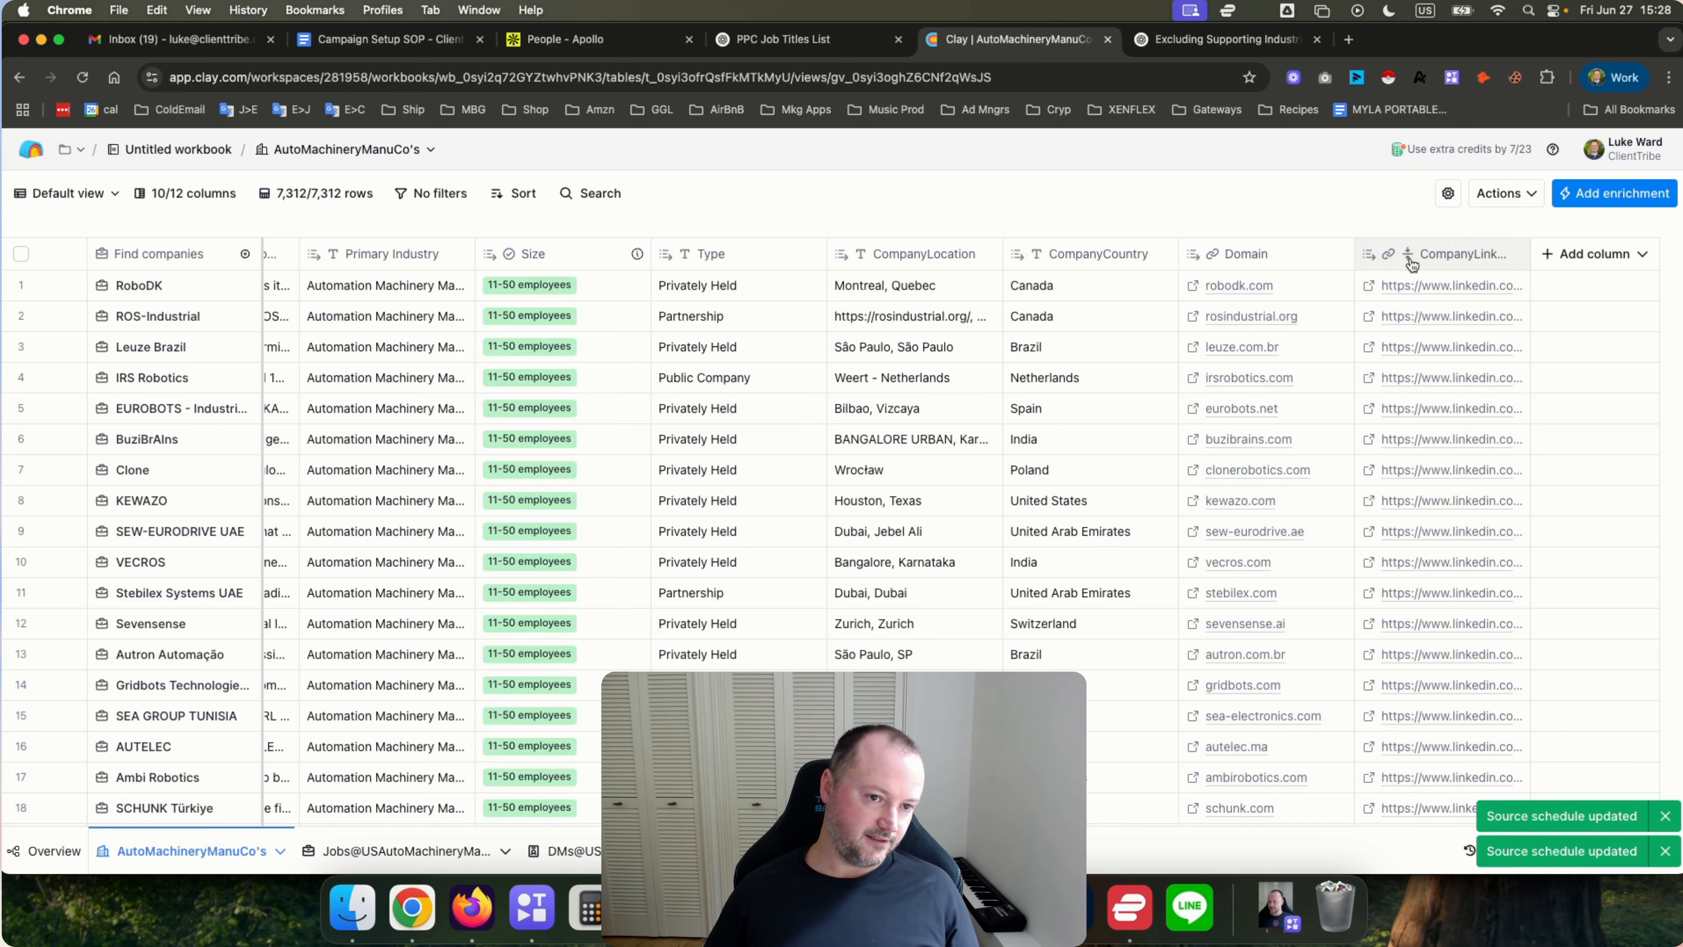
drag(1534, 248, 1644, 250)
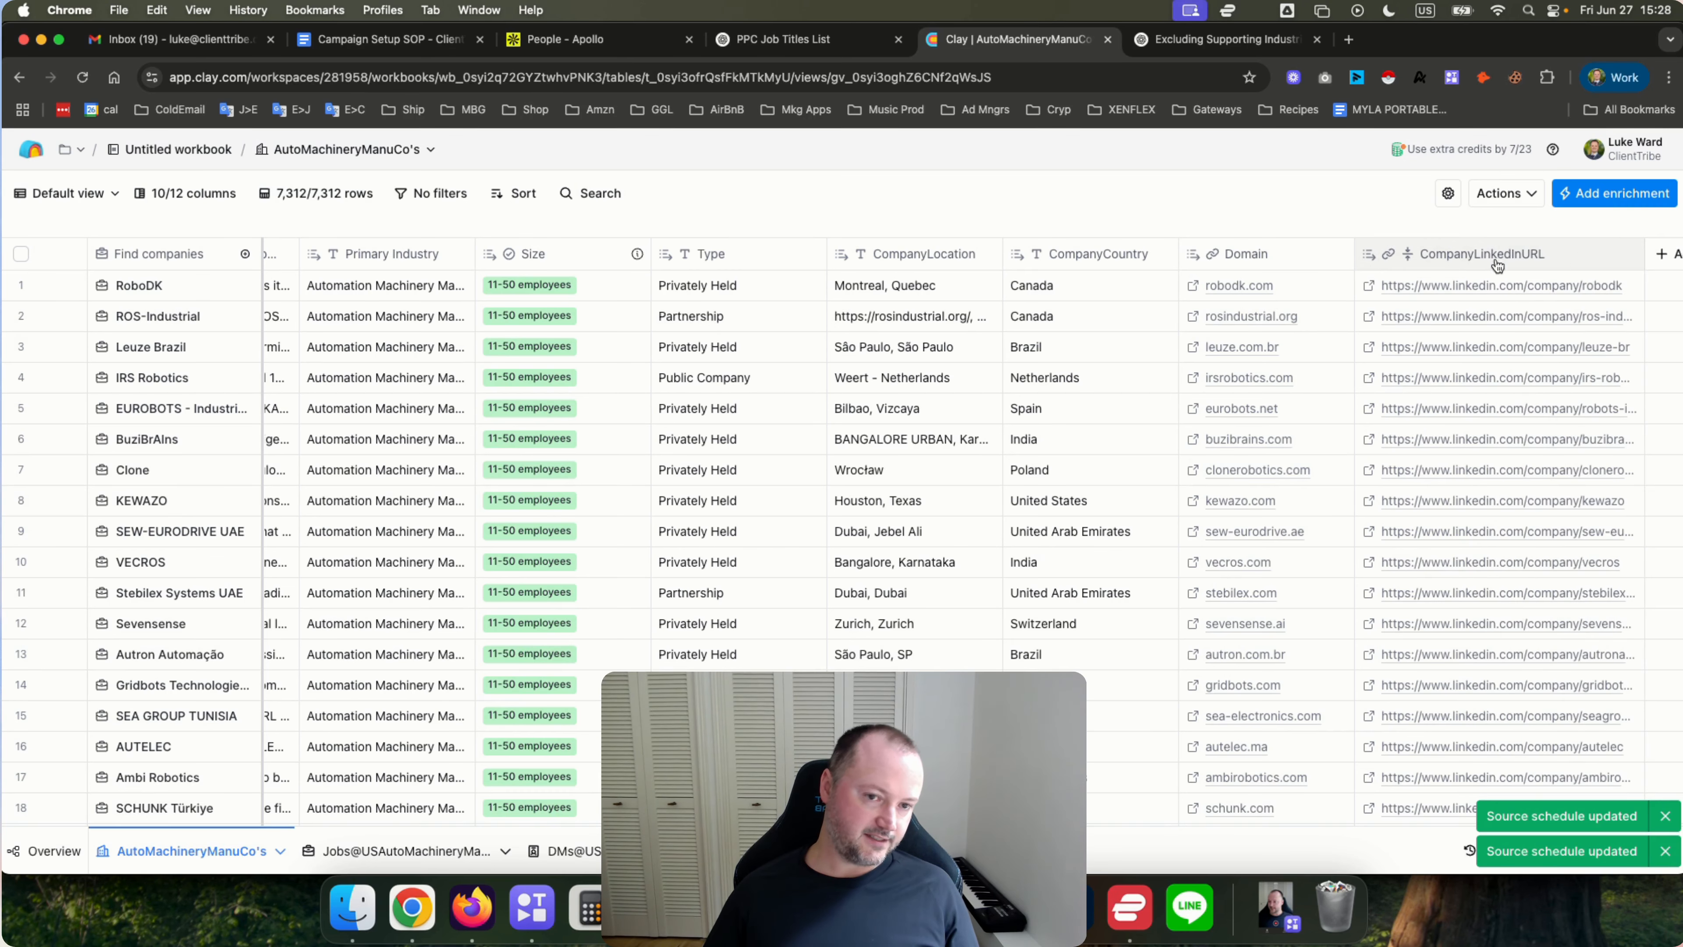
In the jobs table, add a Lookup Single Row in Other Table enrichment.
click(398, 850)
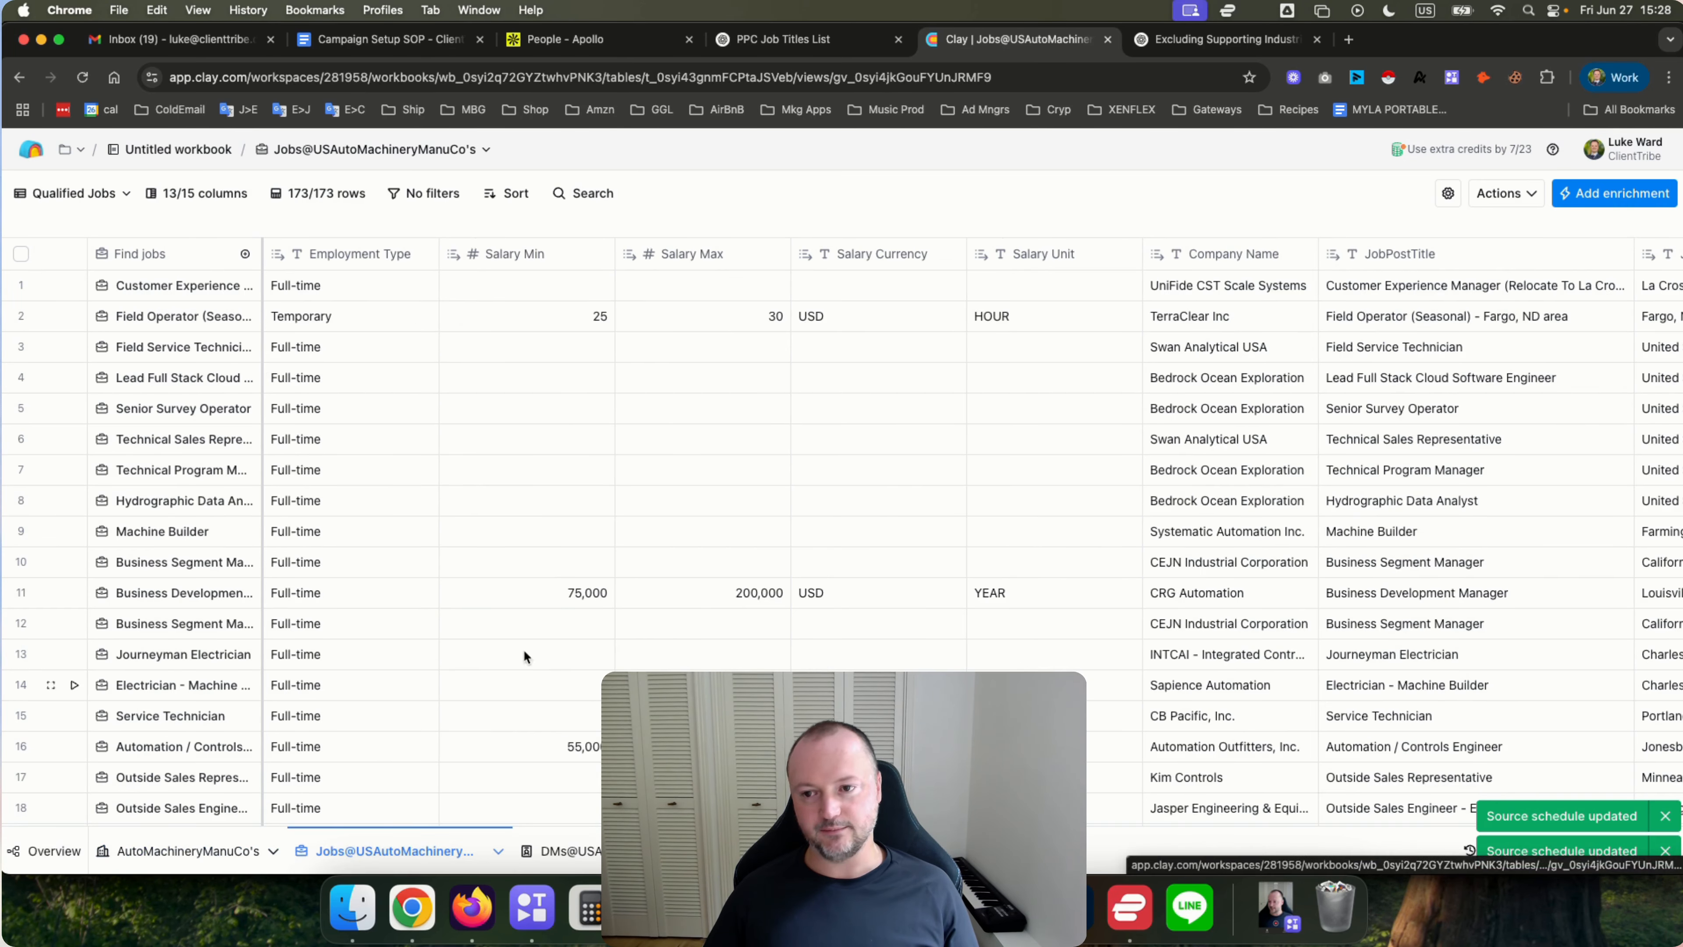
scroll(798, 410, right, 20)
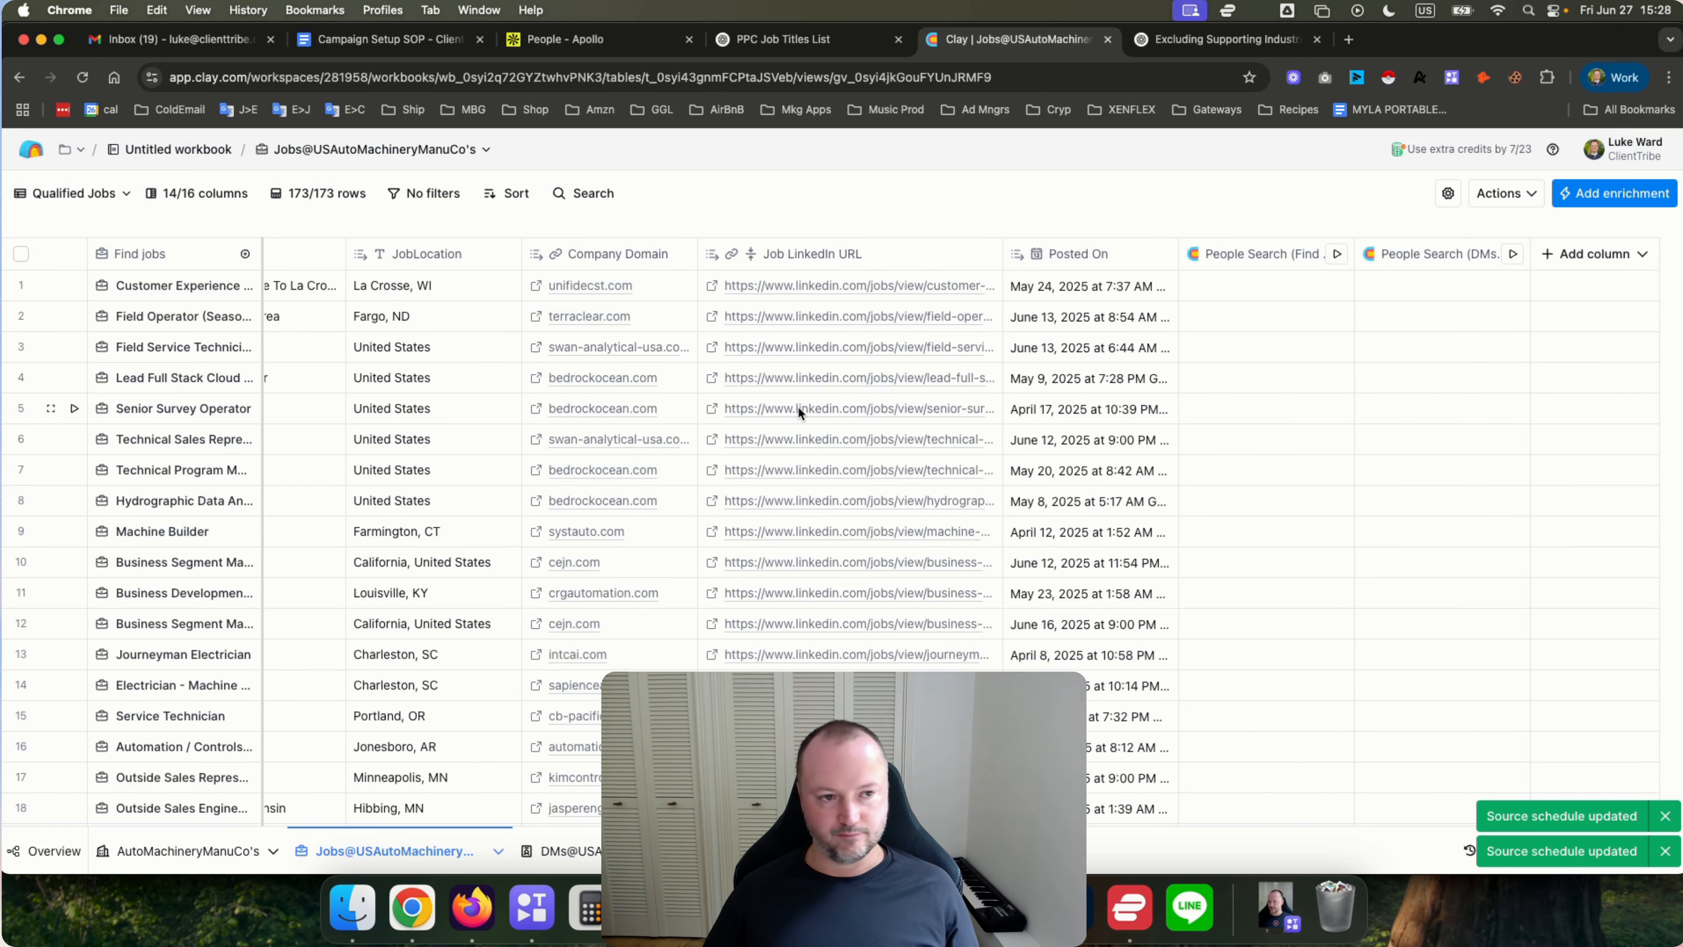
click(1599, 194)
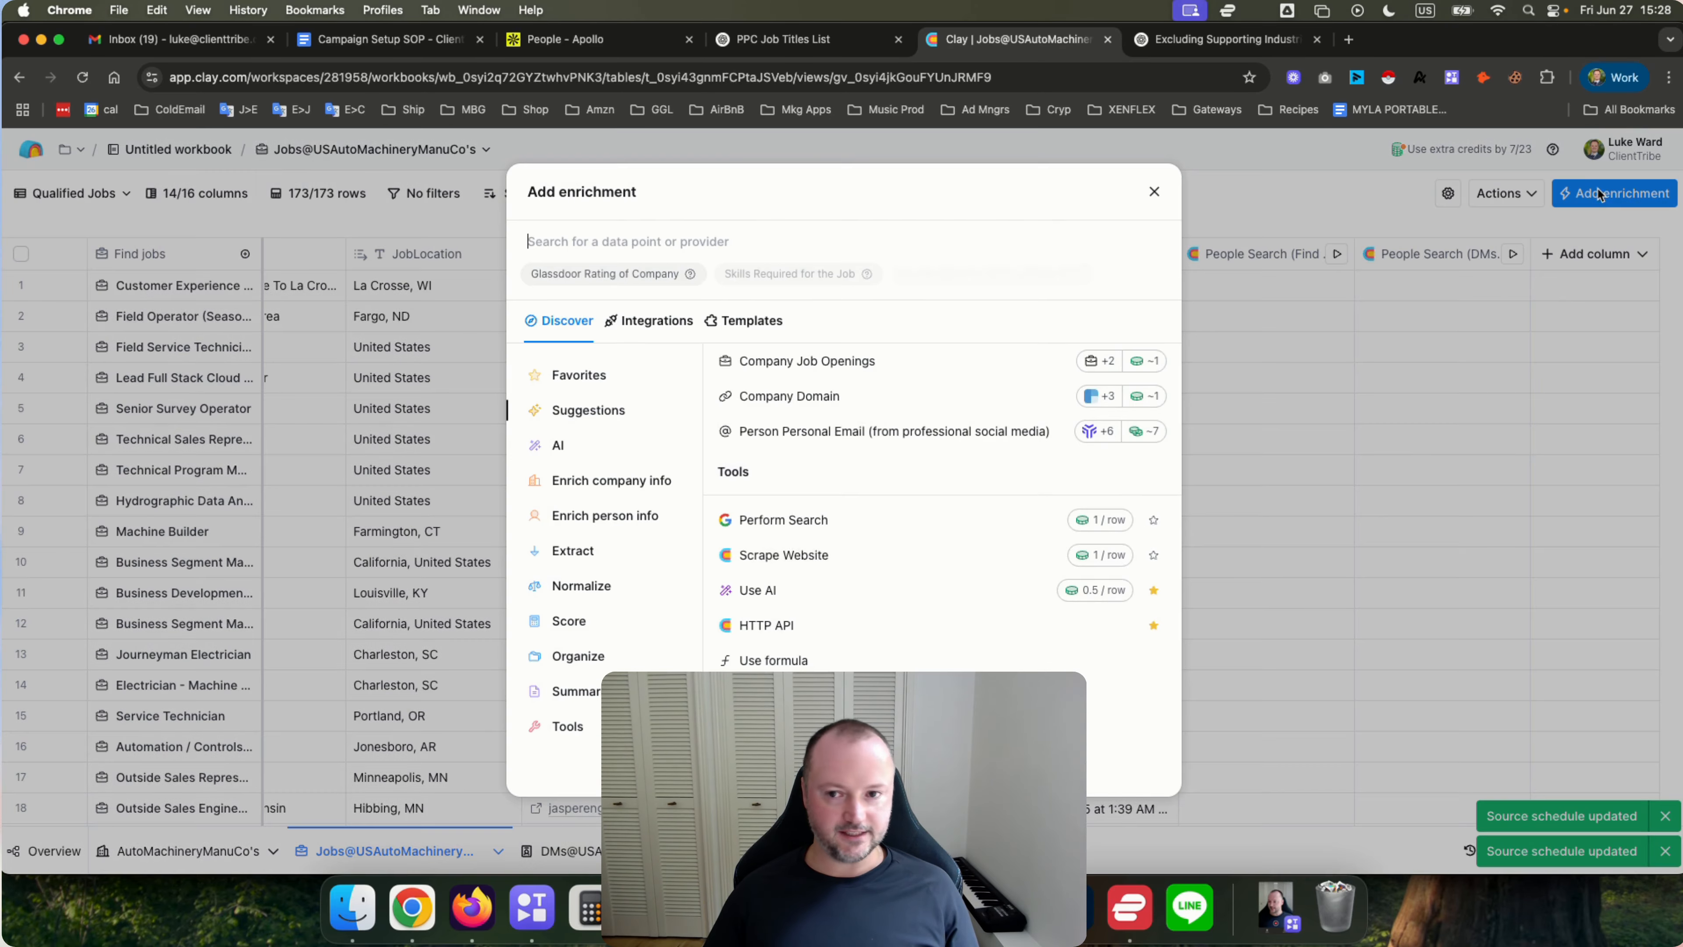
text(lookup single)
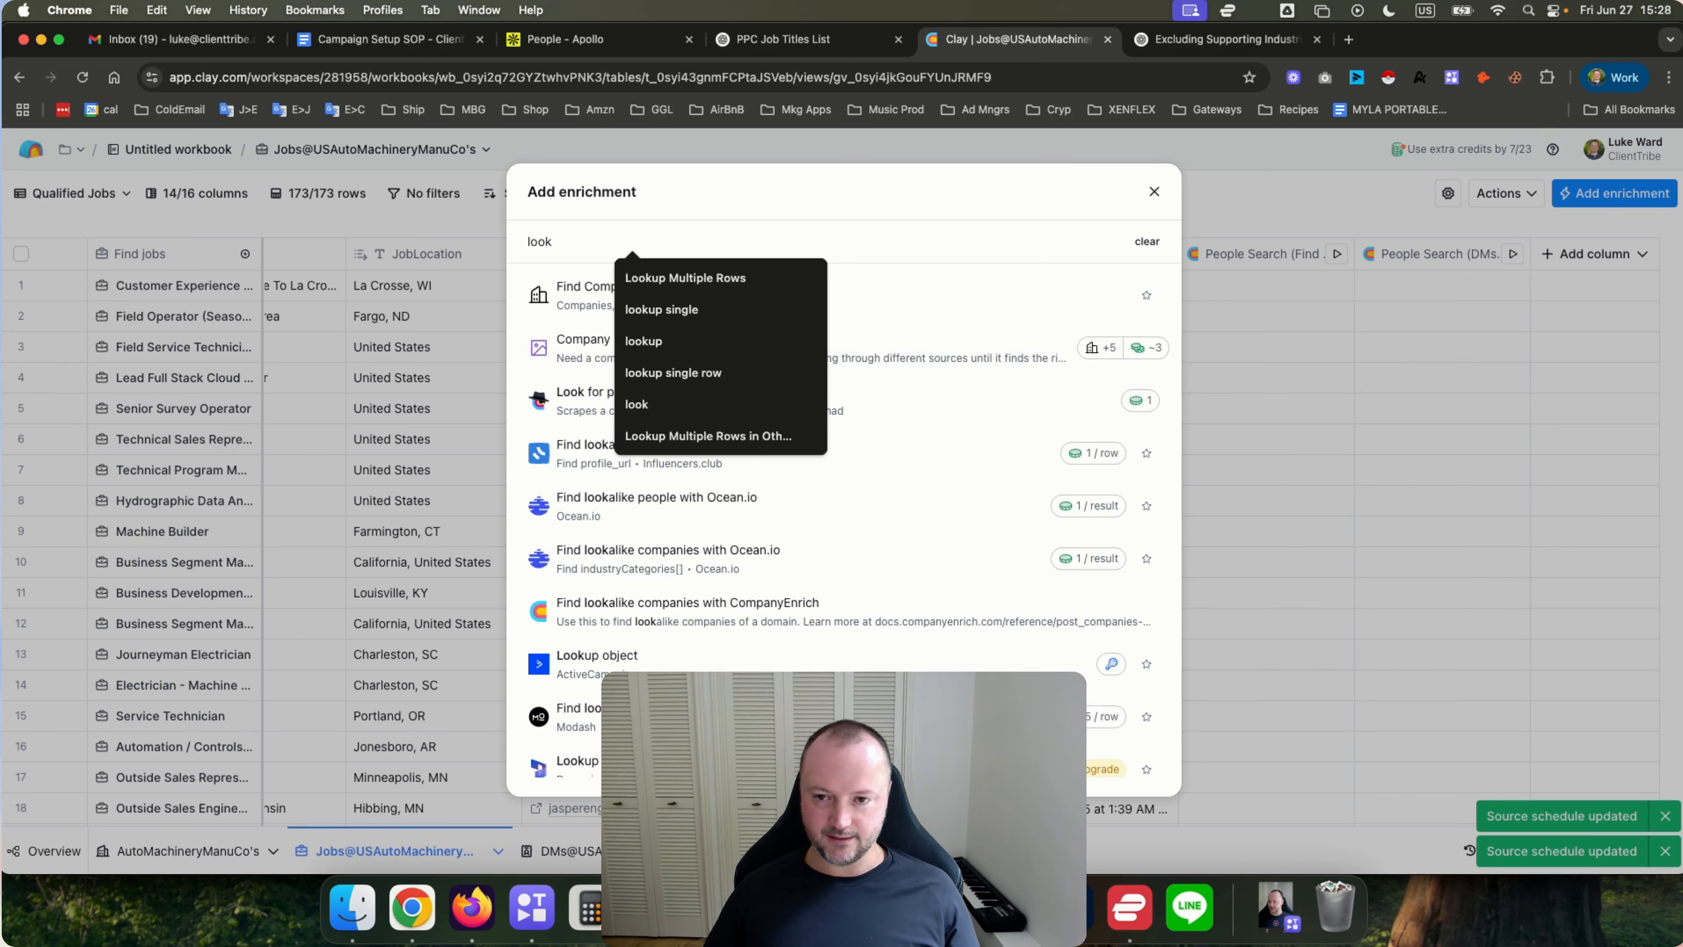
click(670, 310)
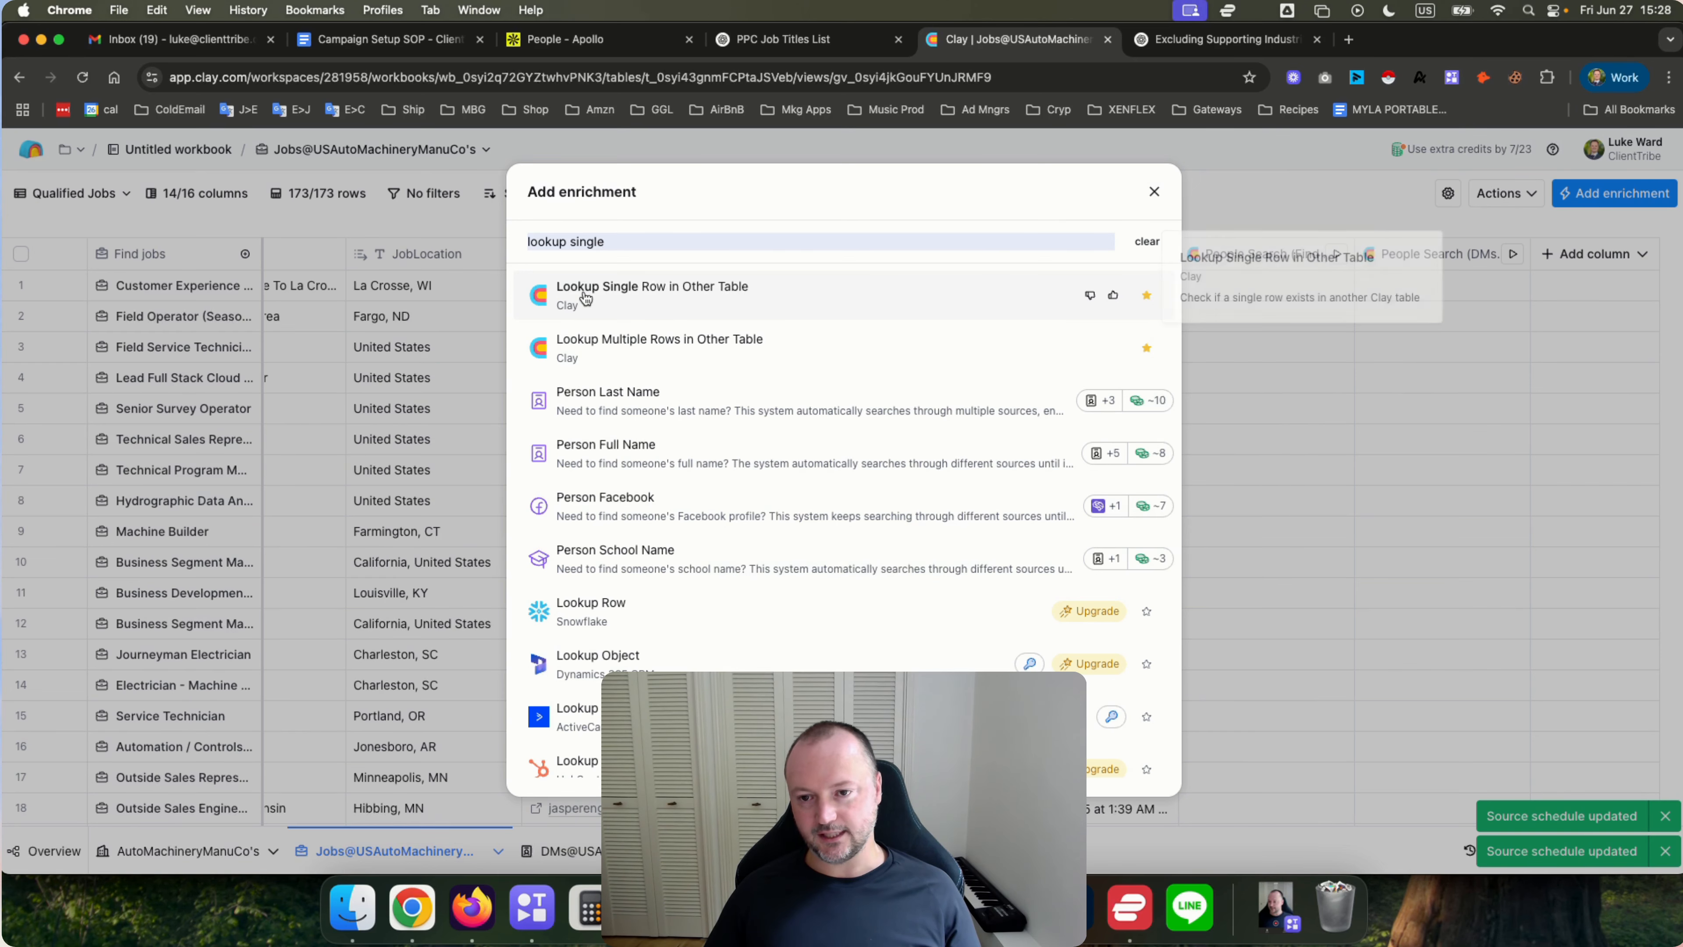
click(723, 303)
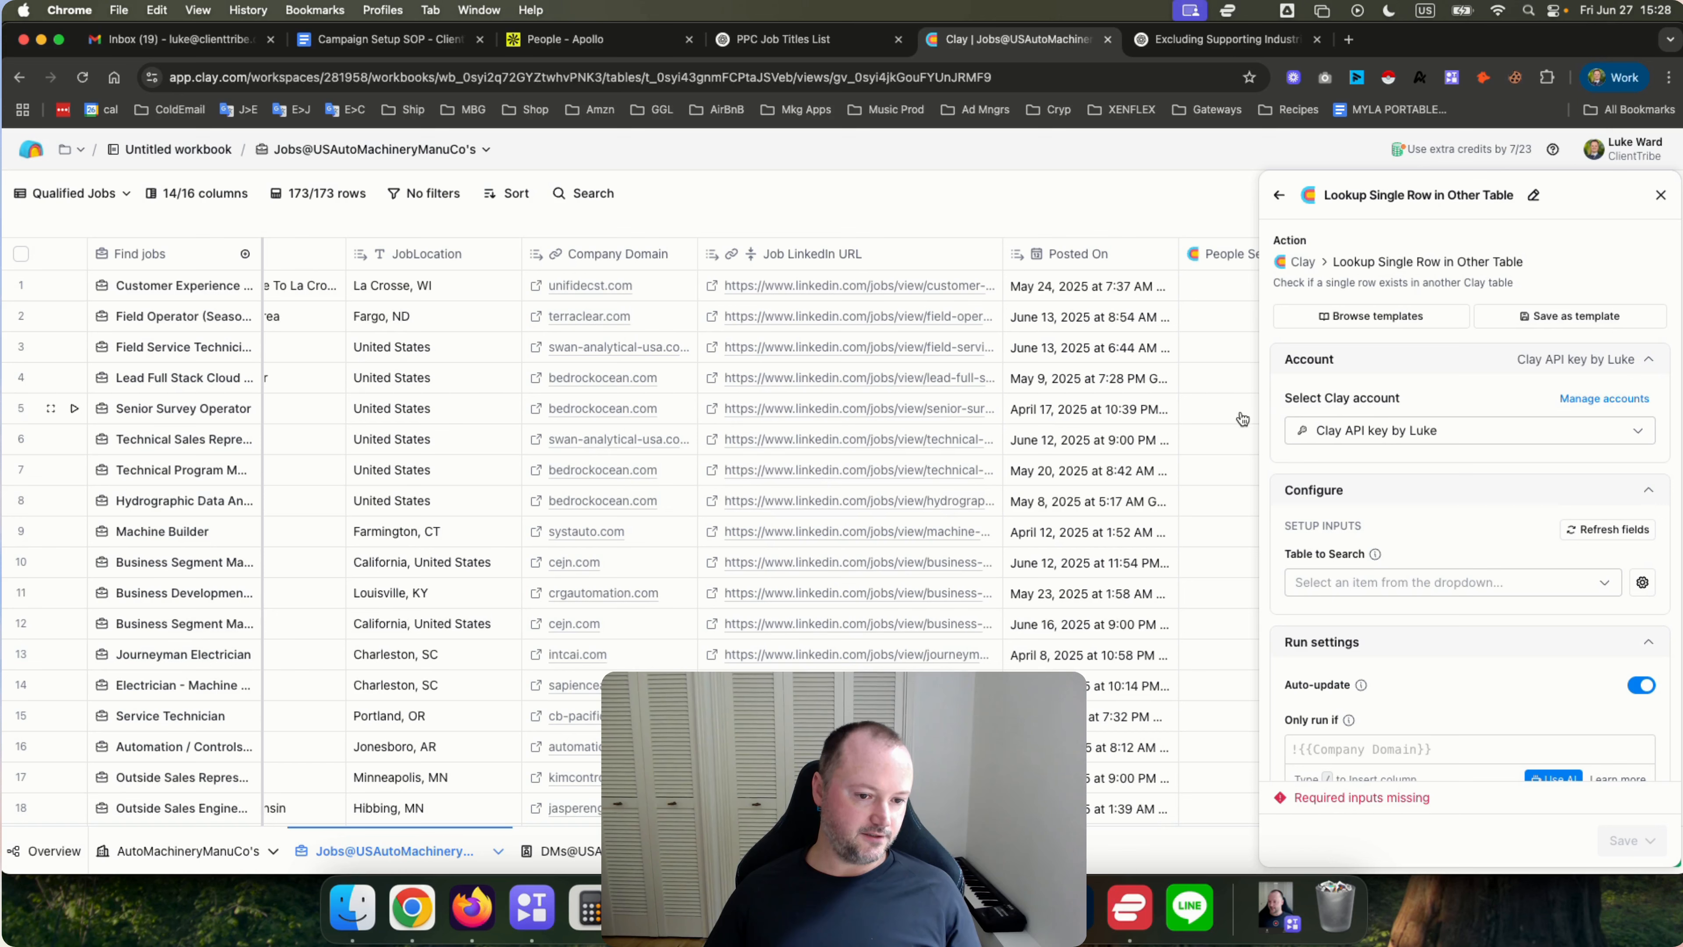
Set the lookup to search the AutoMachineryManuCo's table using its Domain column as the target.
click(1393, 581)
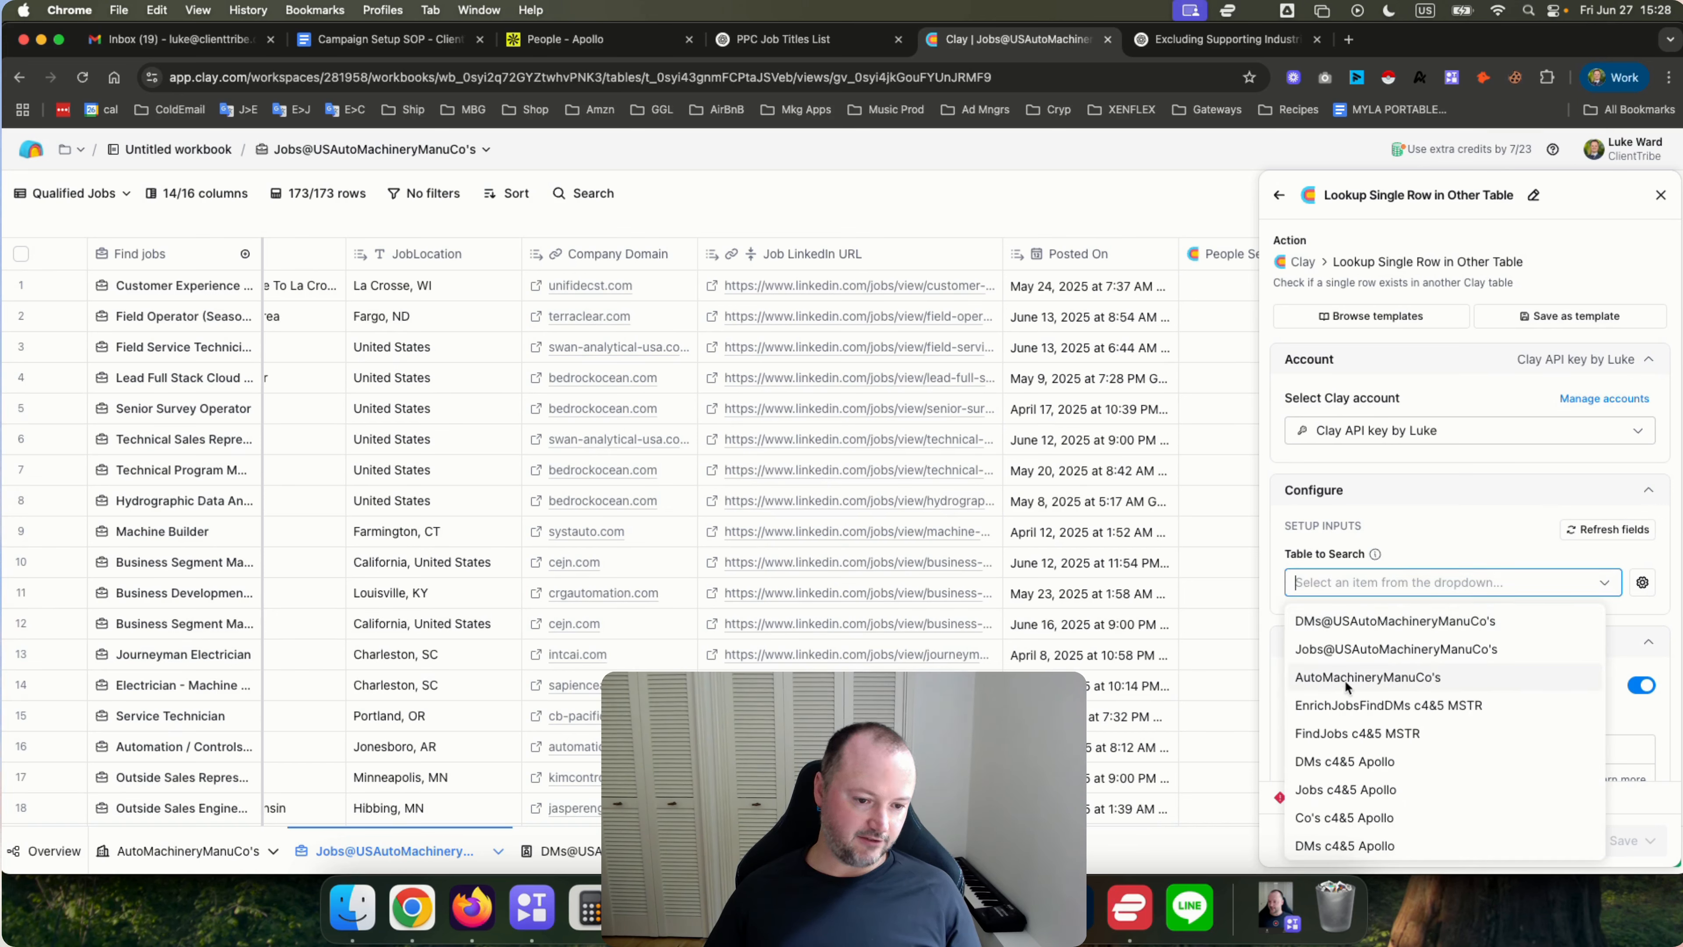
click(1402, 678)
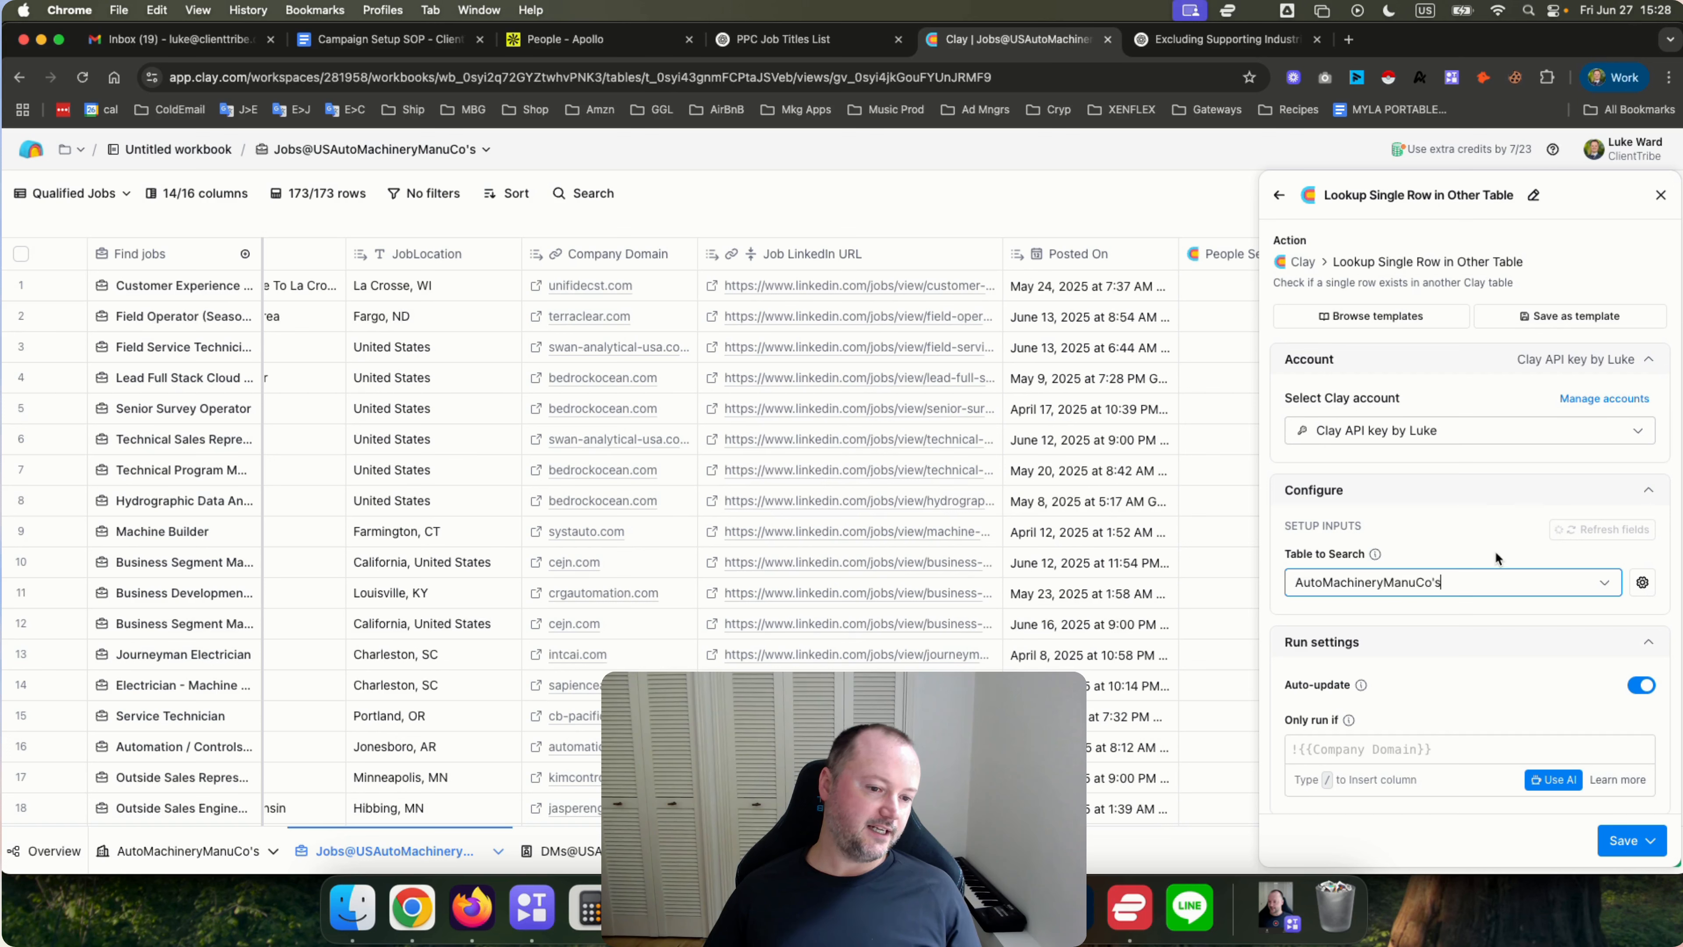
click(1604, 583)
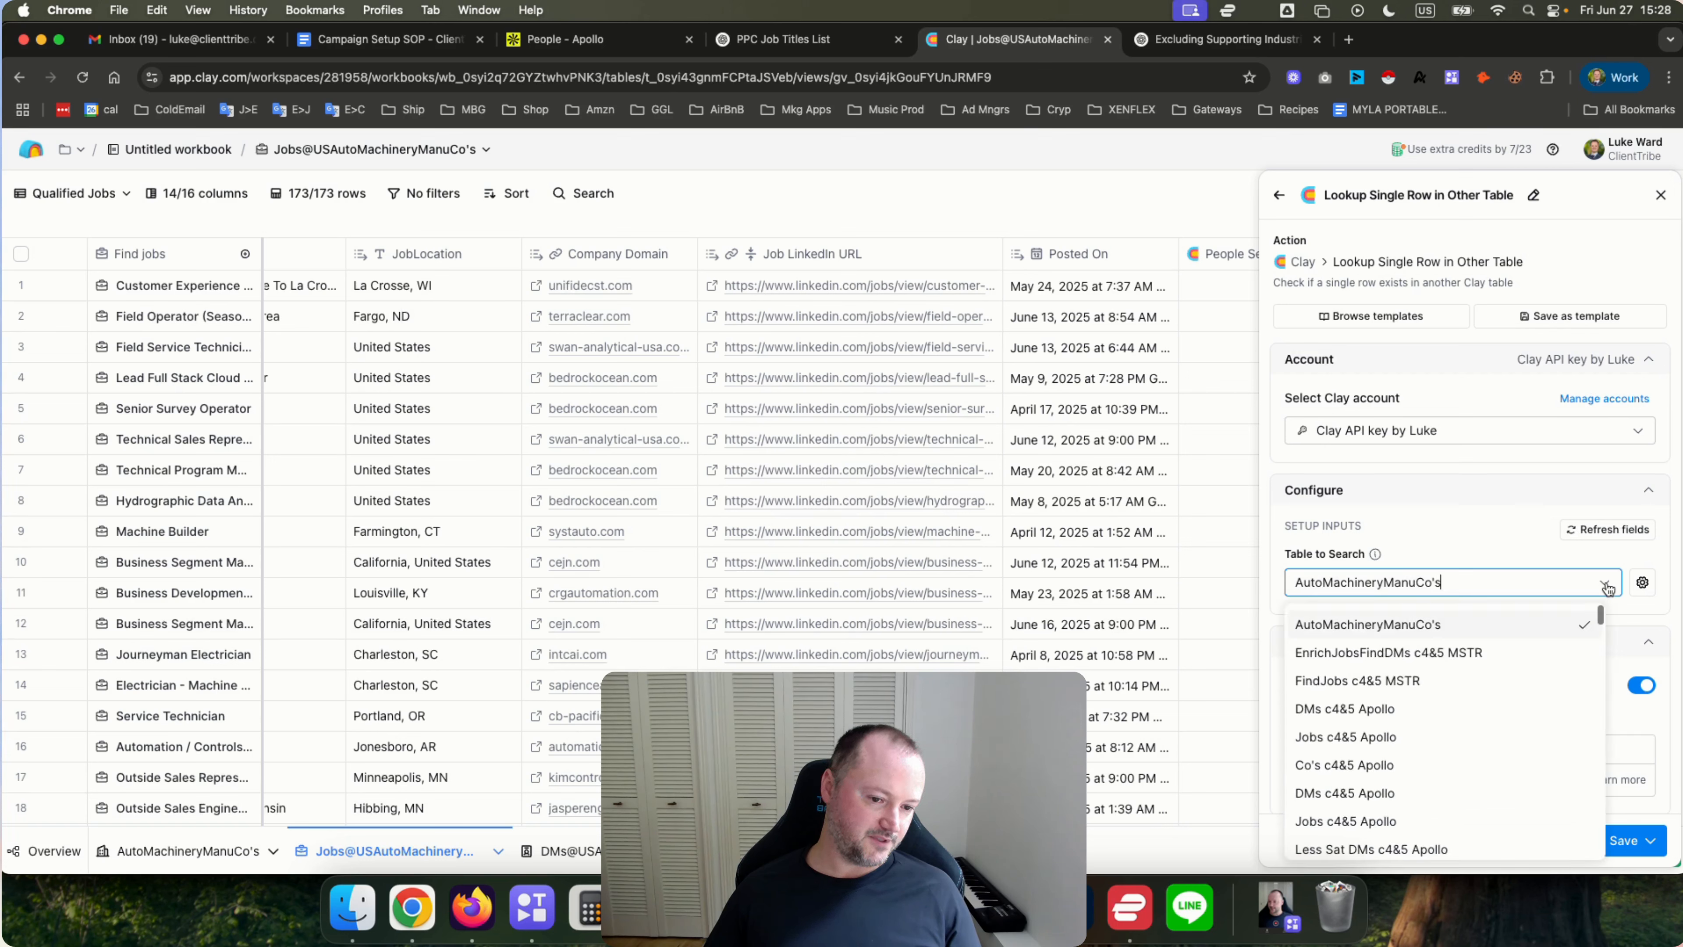
click(1425, 528)
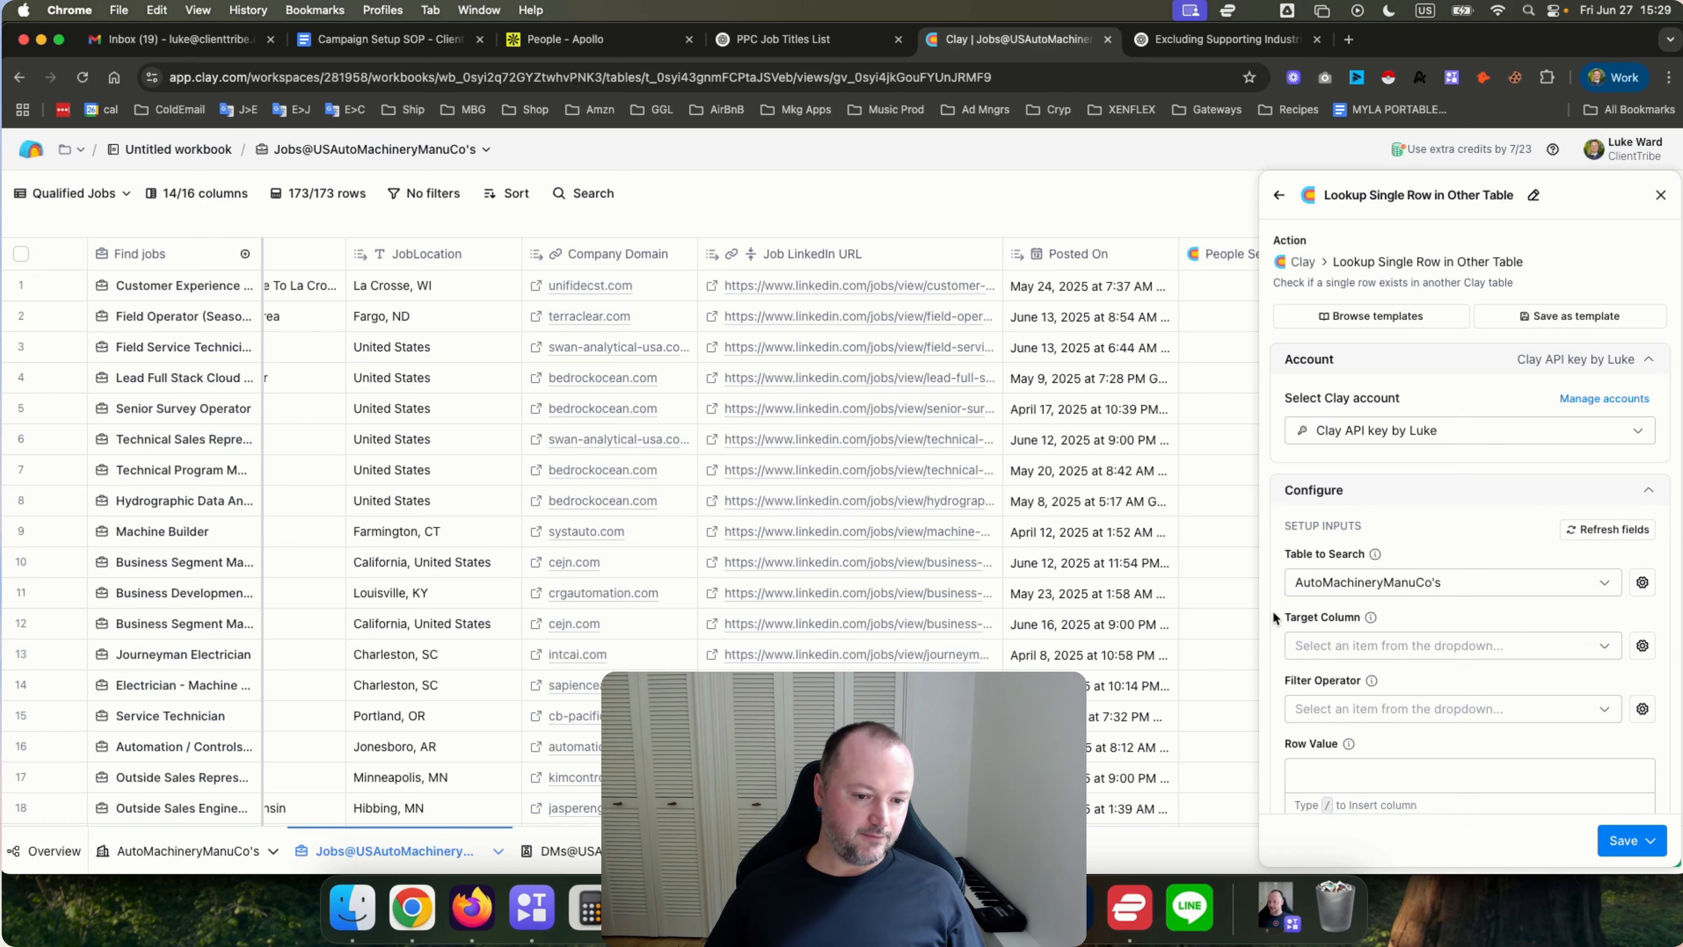
scroll(1273, 611, down, 2)
click(1335, 576)
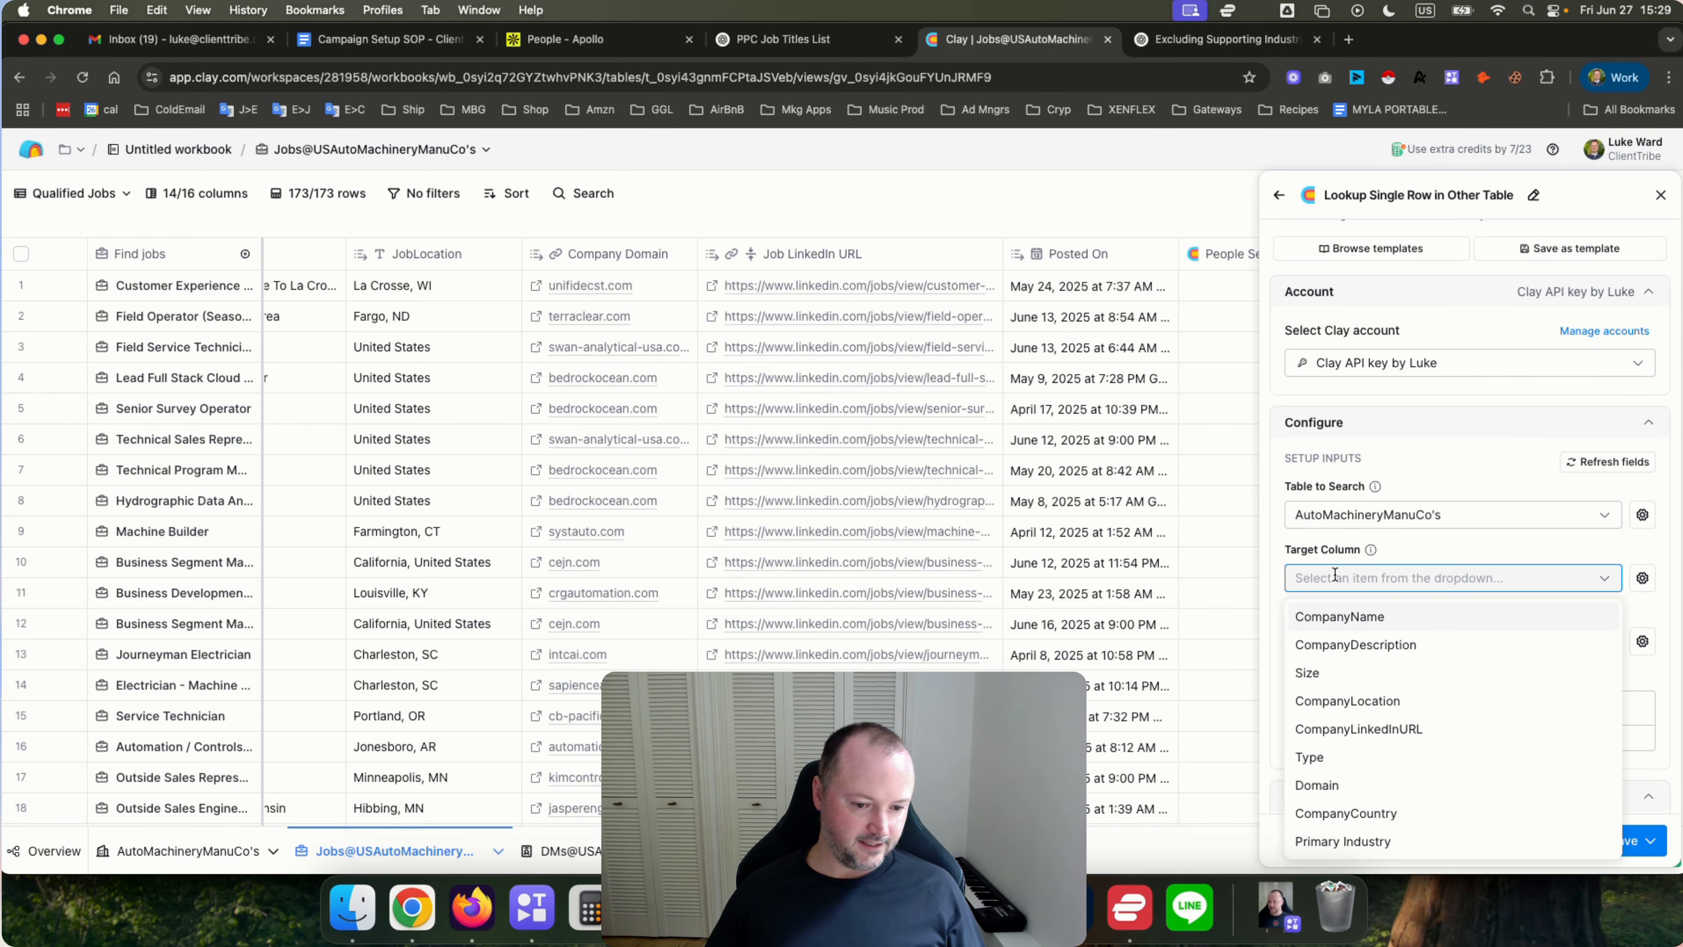
click(1359, 785)
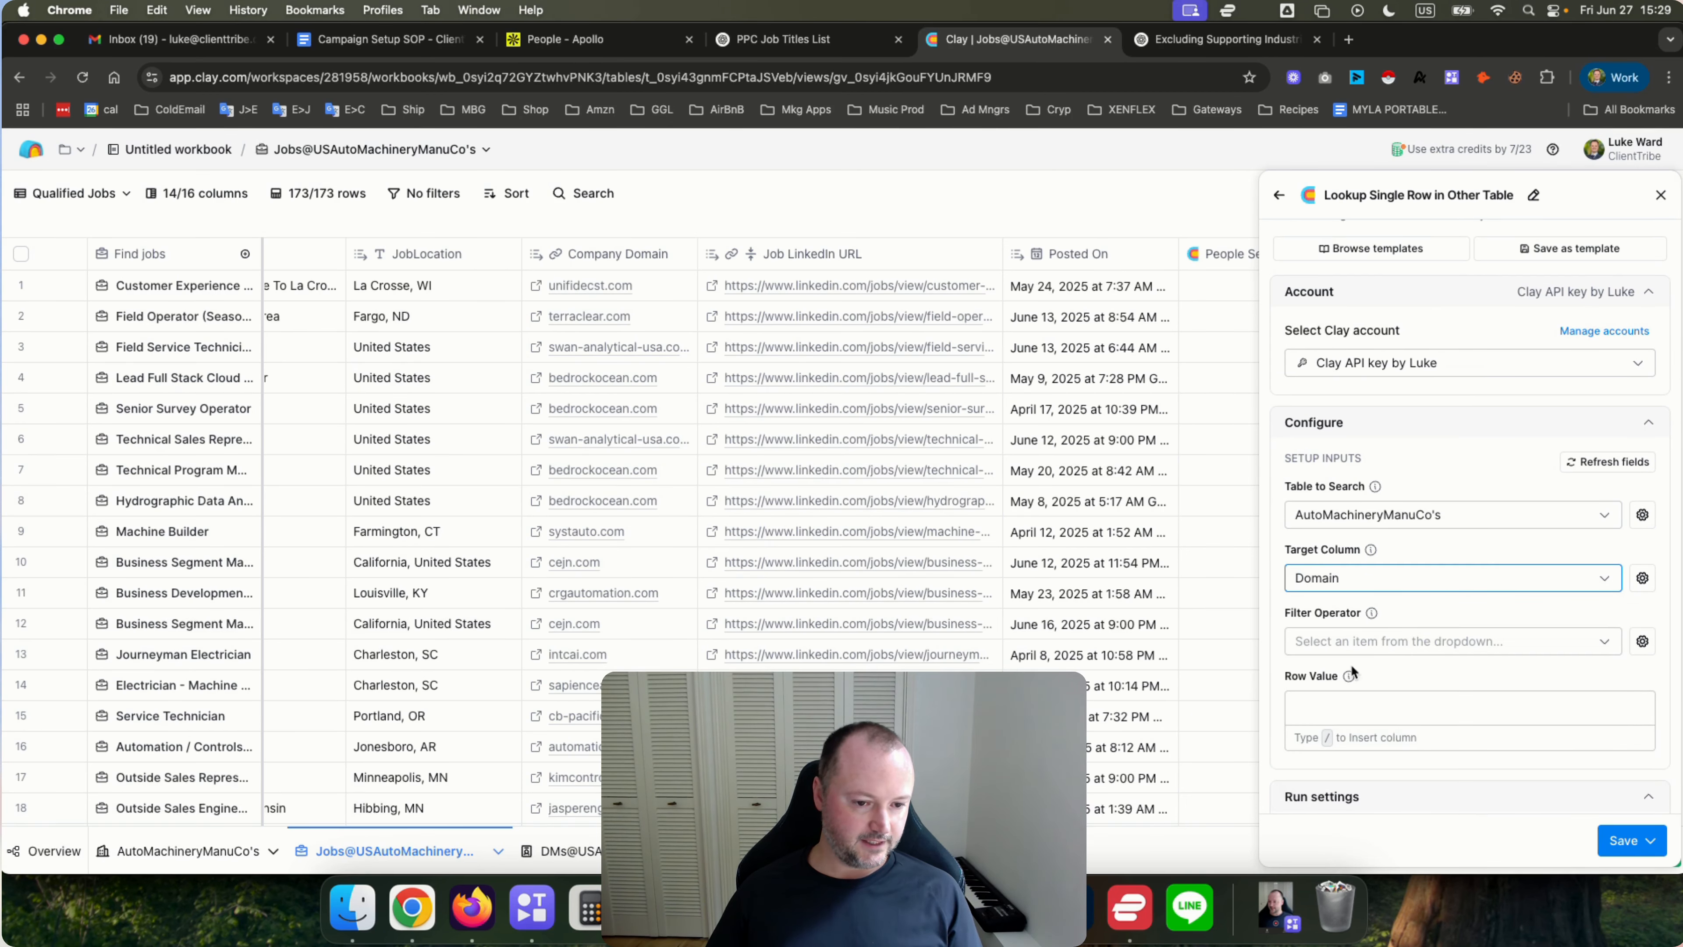
Set the filter operator to Equals and the row value to the Company Domain column.
click(1345, 641)
click(1309, 677)
click(1326, 705)
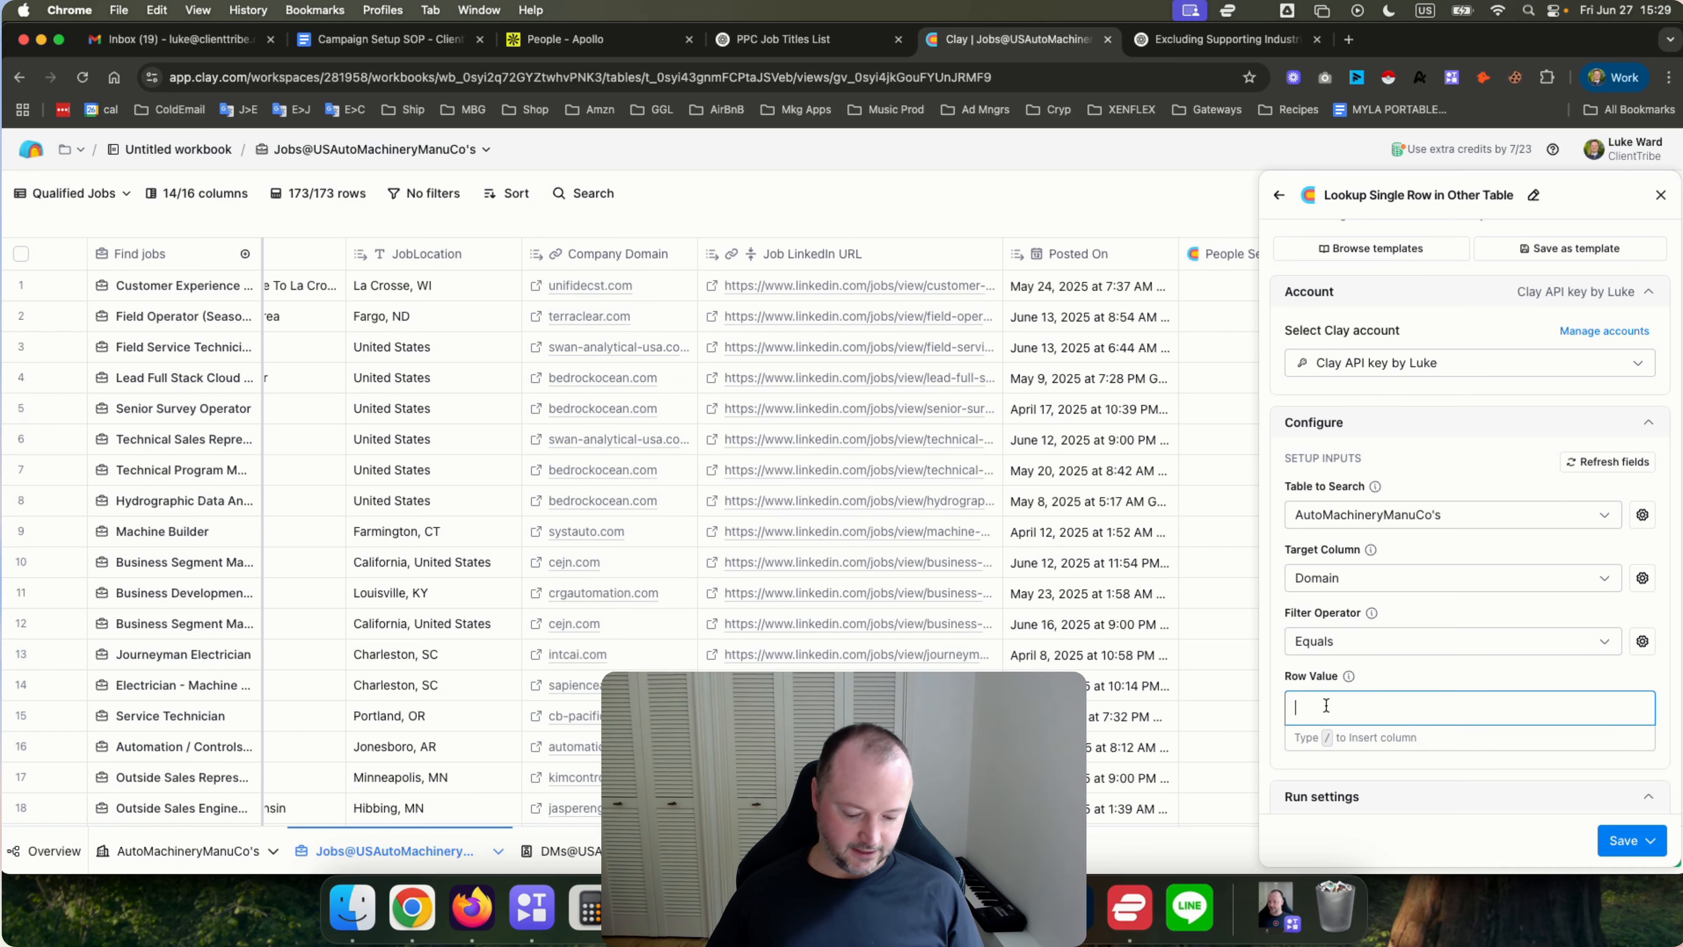
text(/)
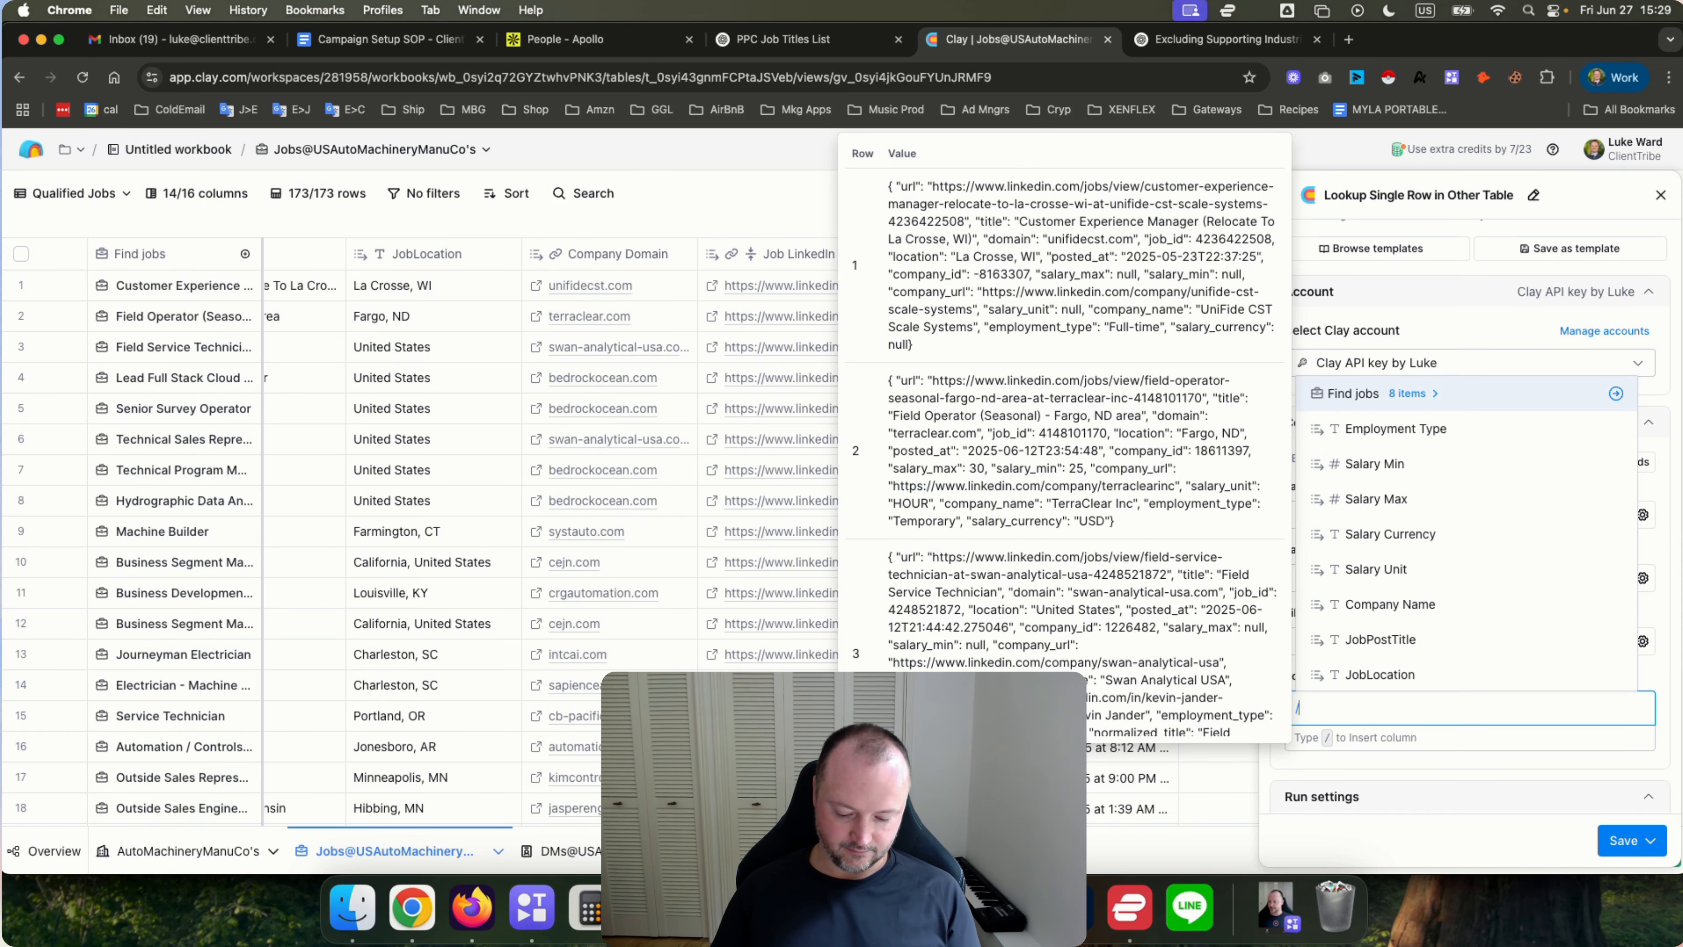
text(dom)
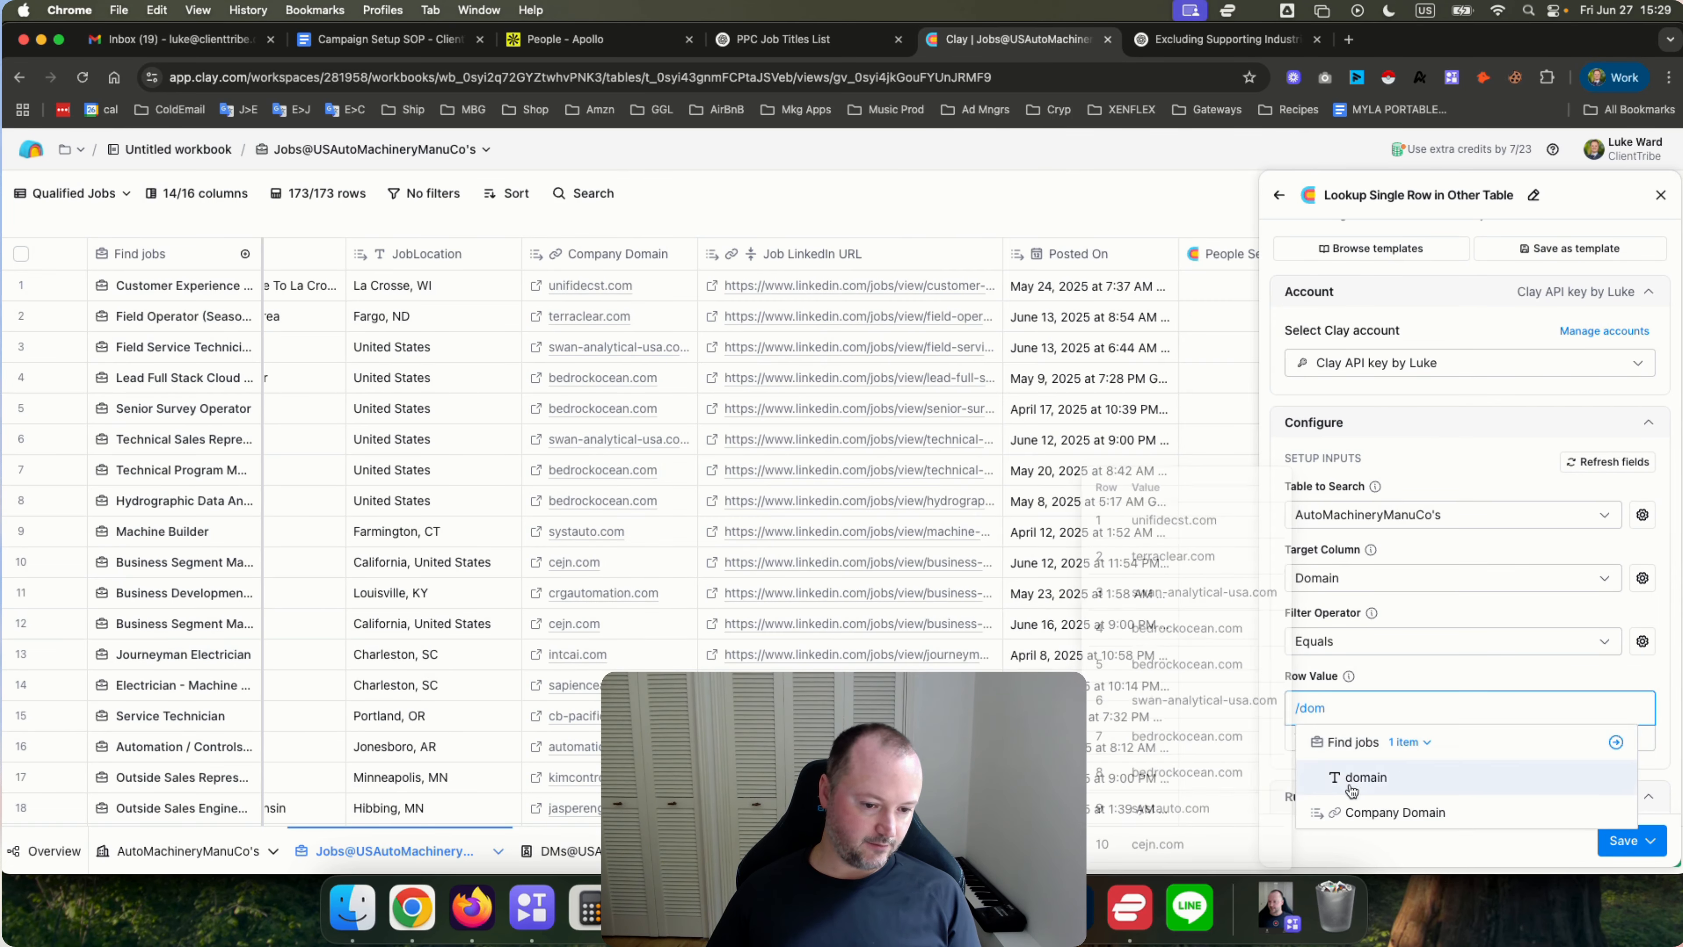
click(1362, 815)
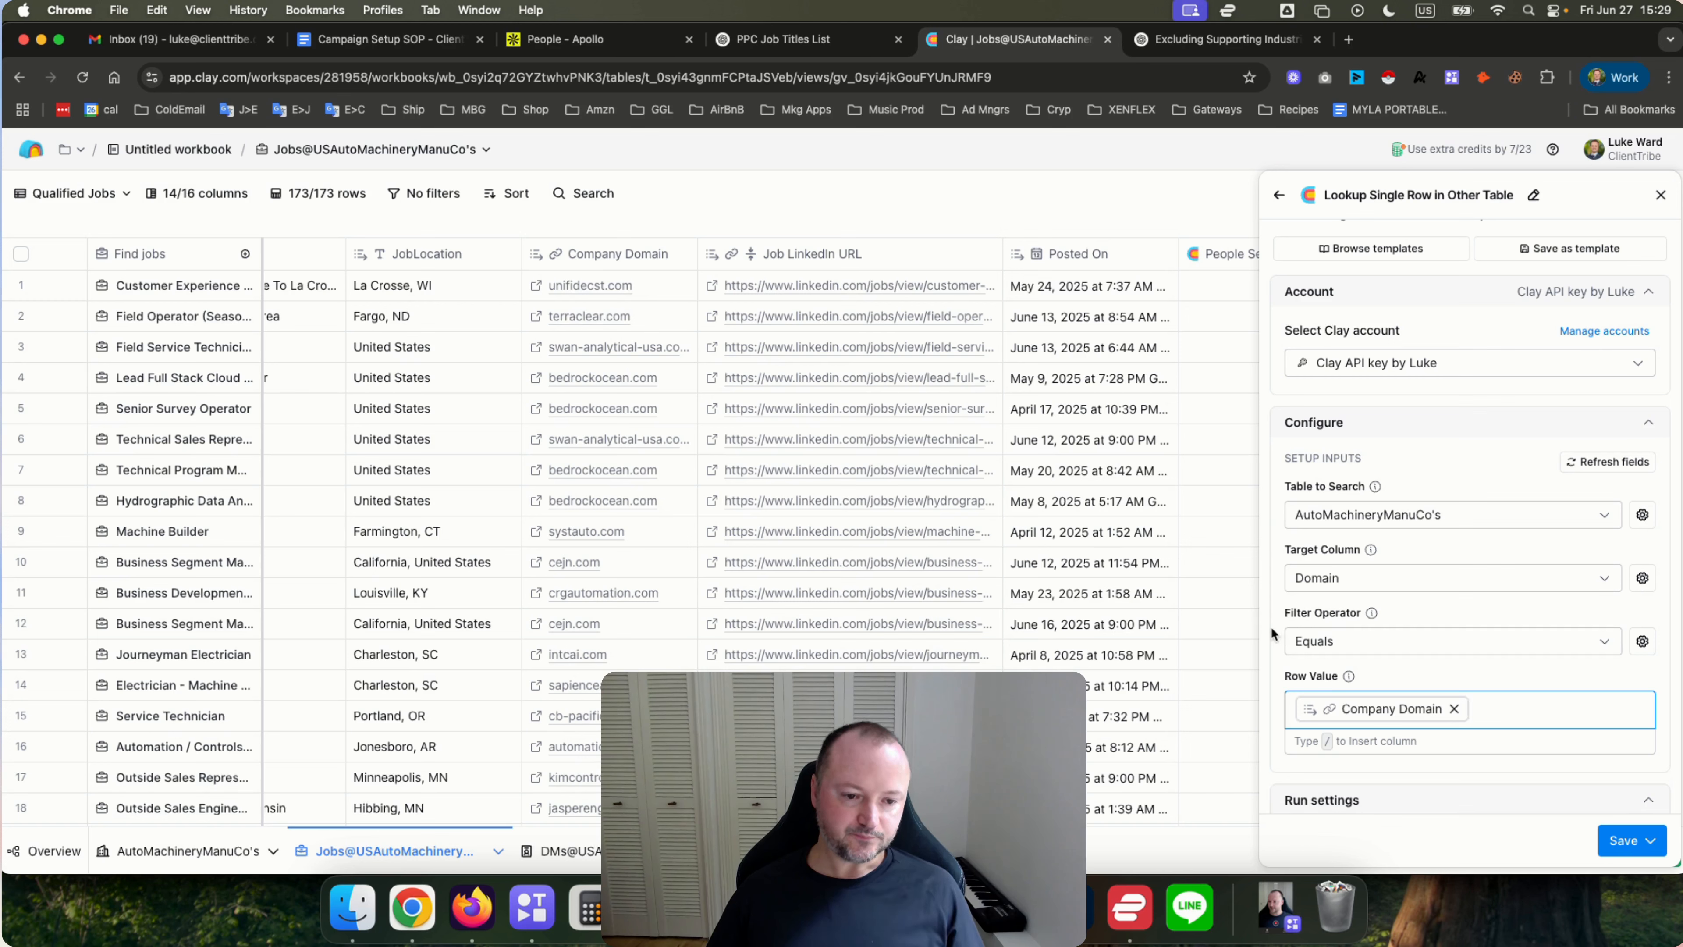
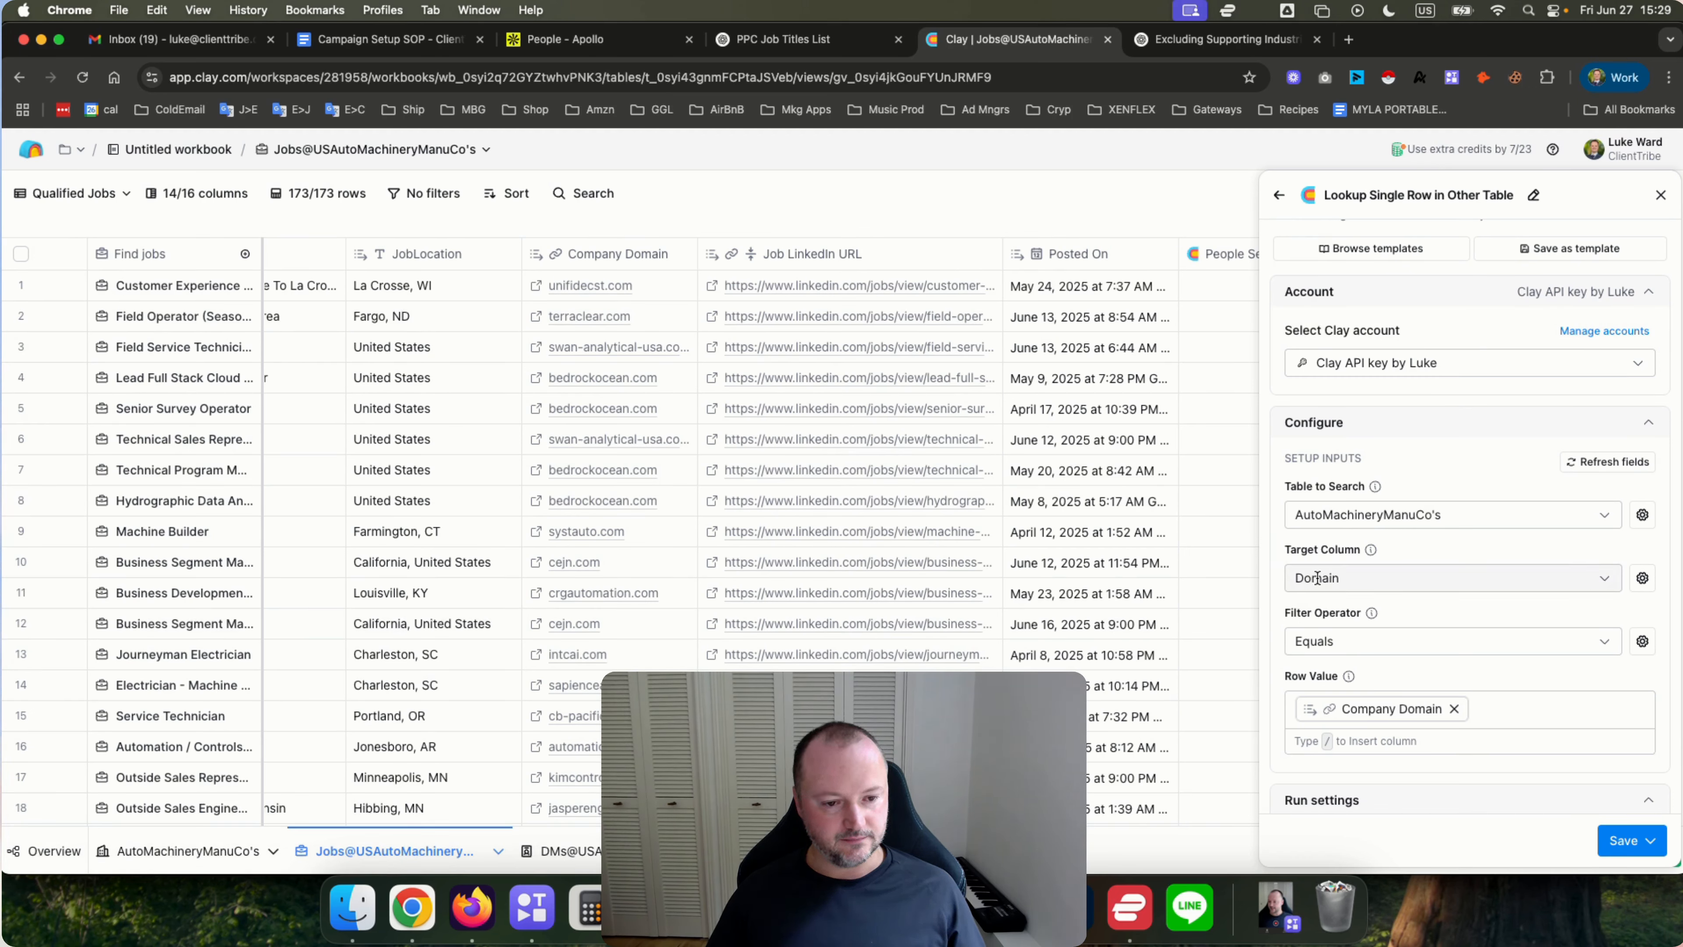
Save the lookup enrichment and run it on 10 rows.
mouse_move(1385, 711)
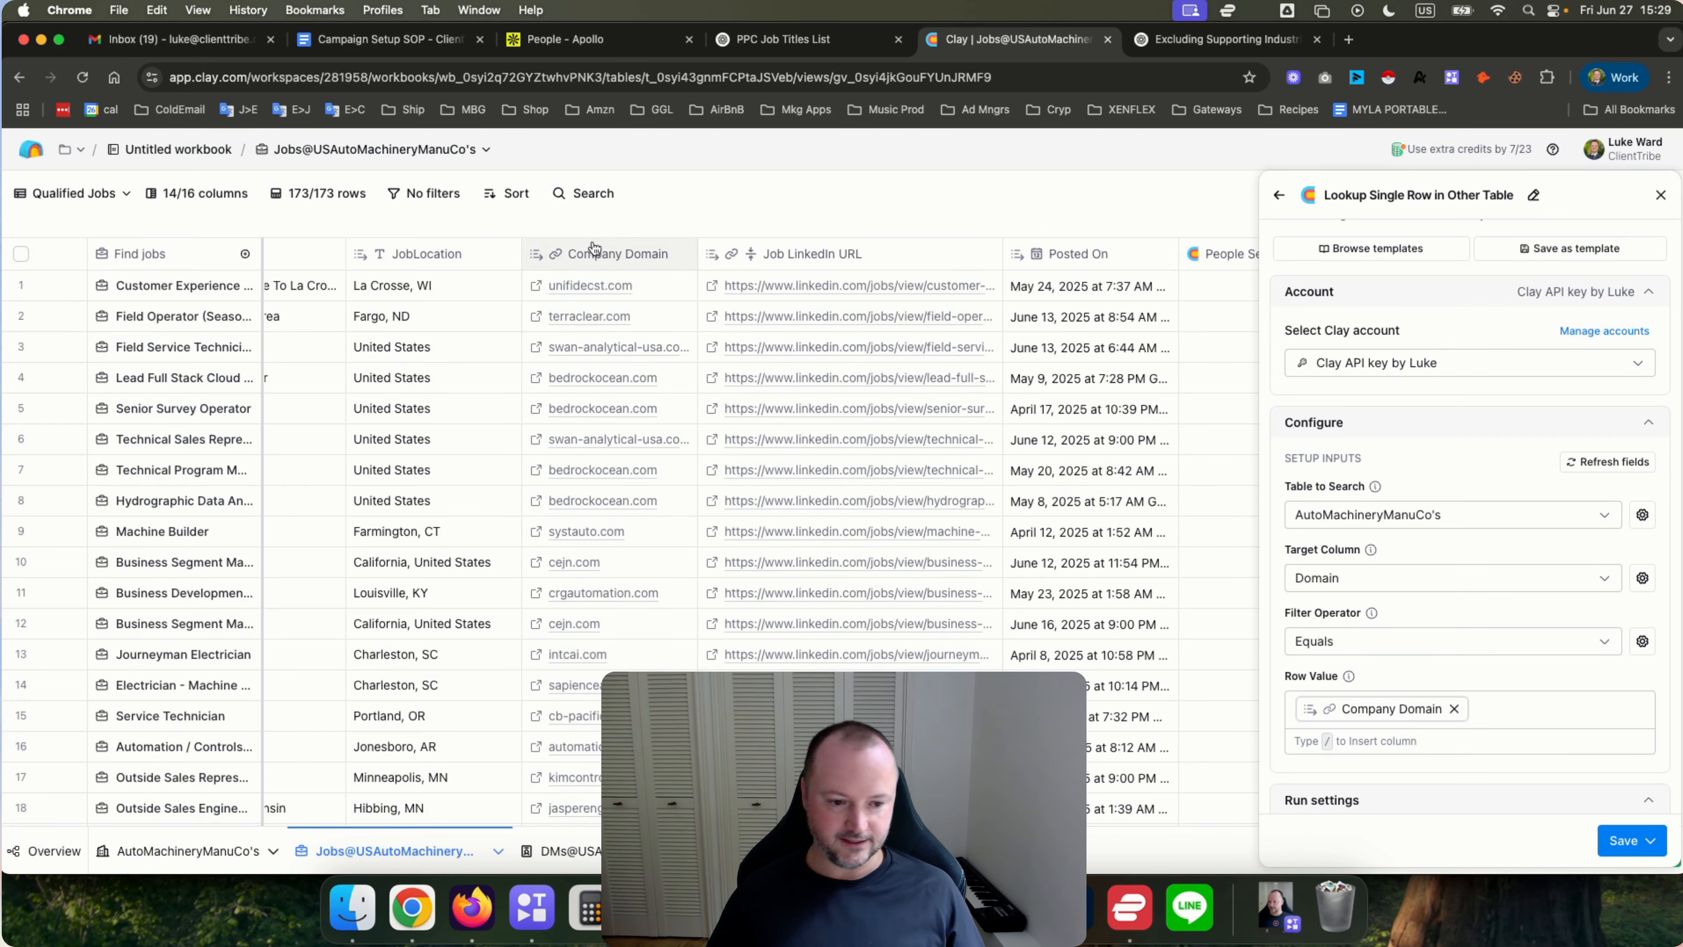
scroll(1271, 630, down, 3)
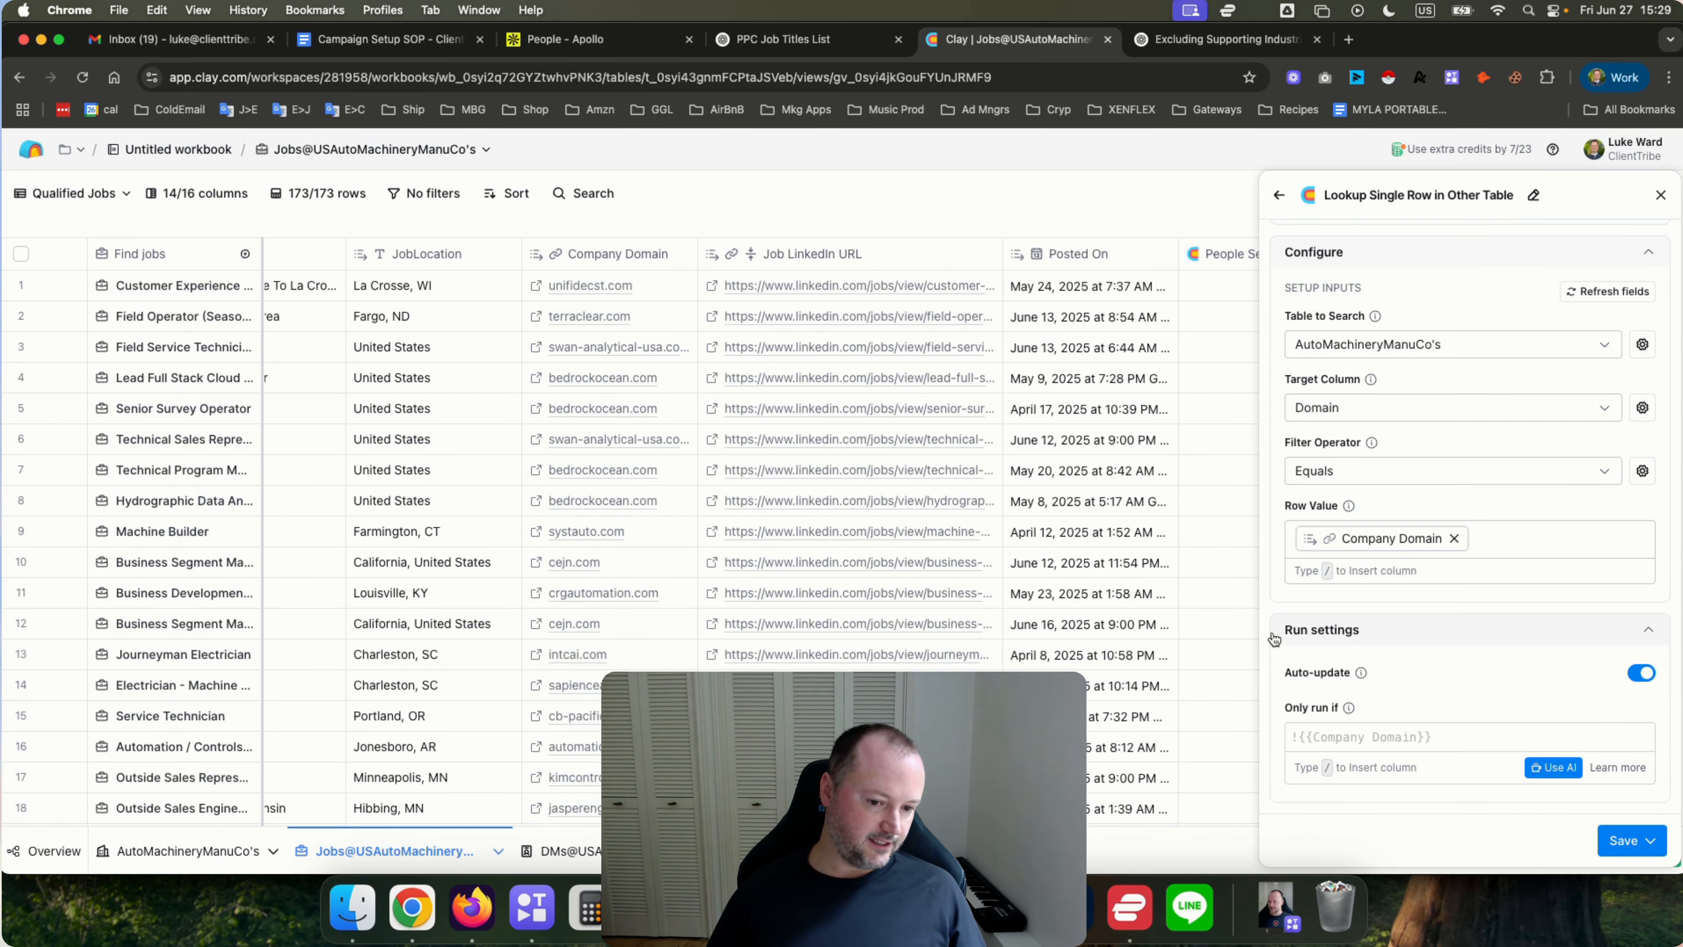
click(1626, 840)
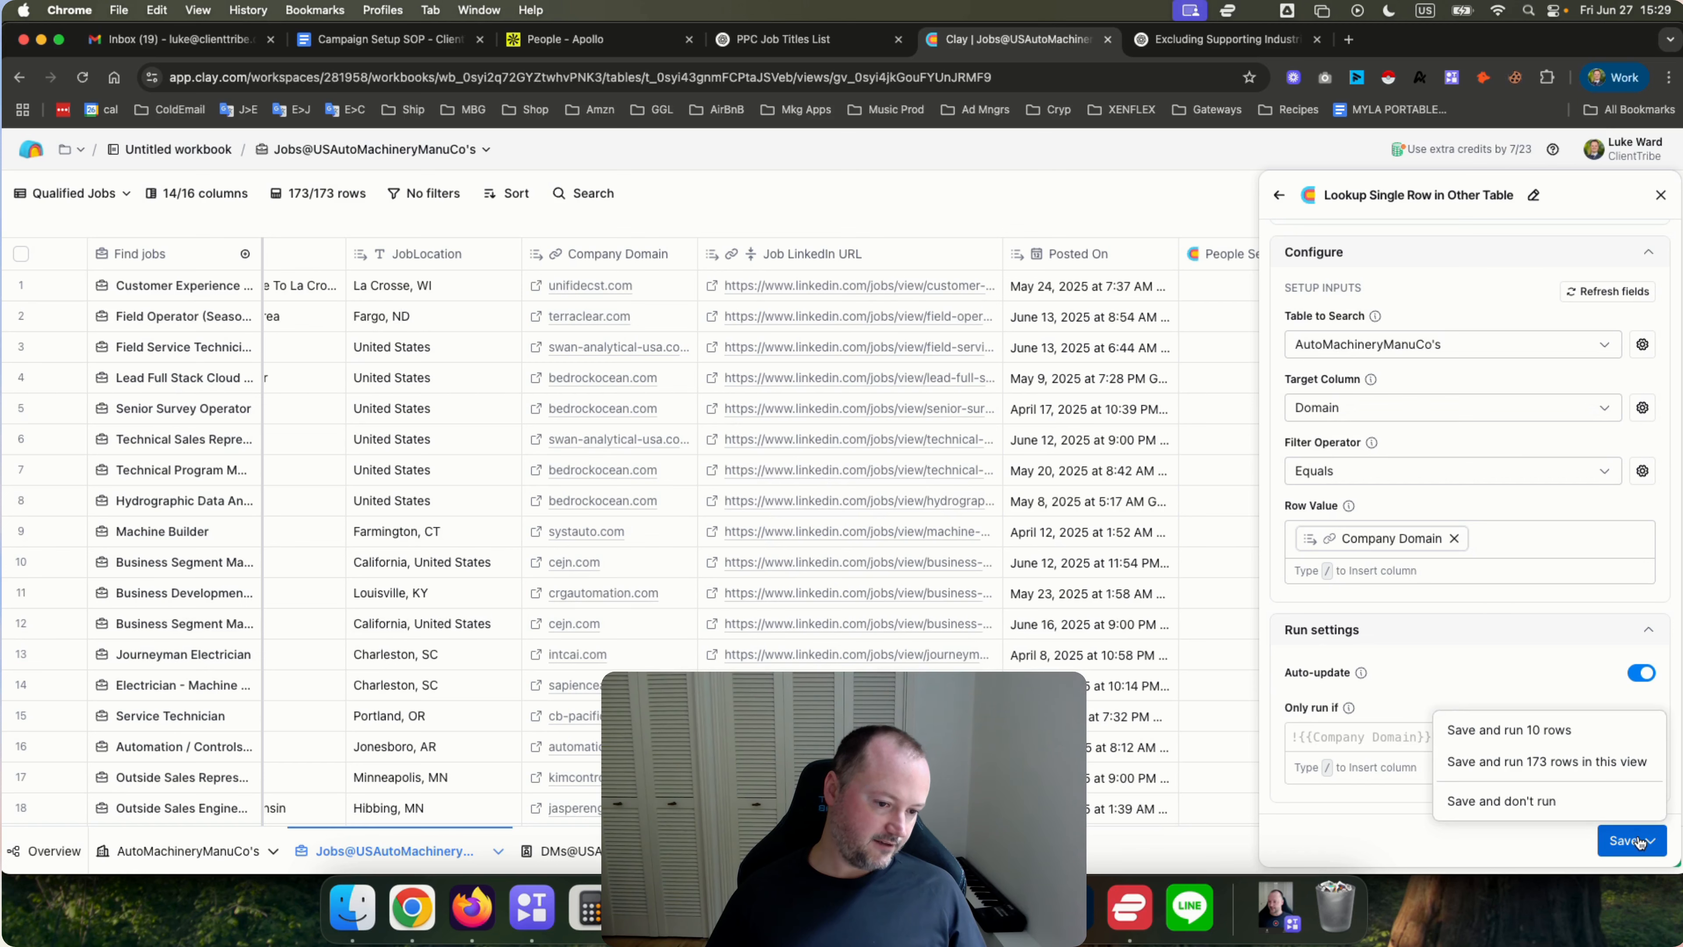
click(1537, 732)
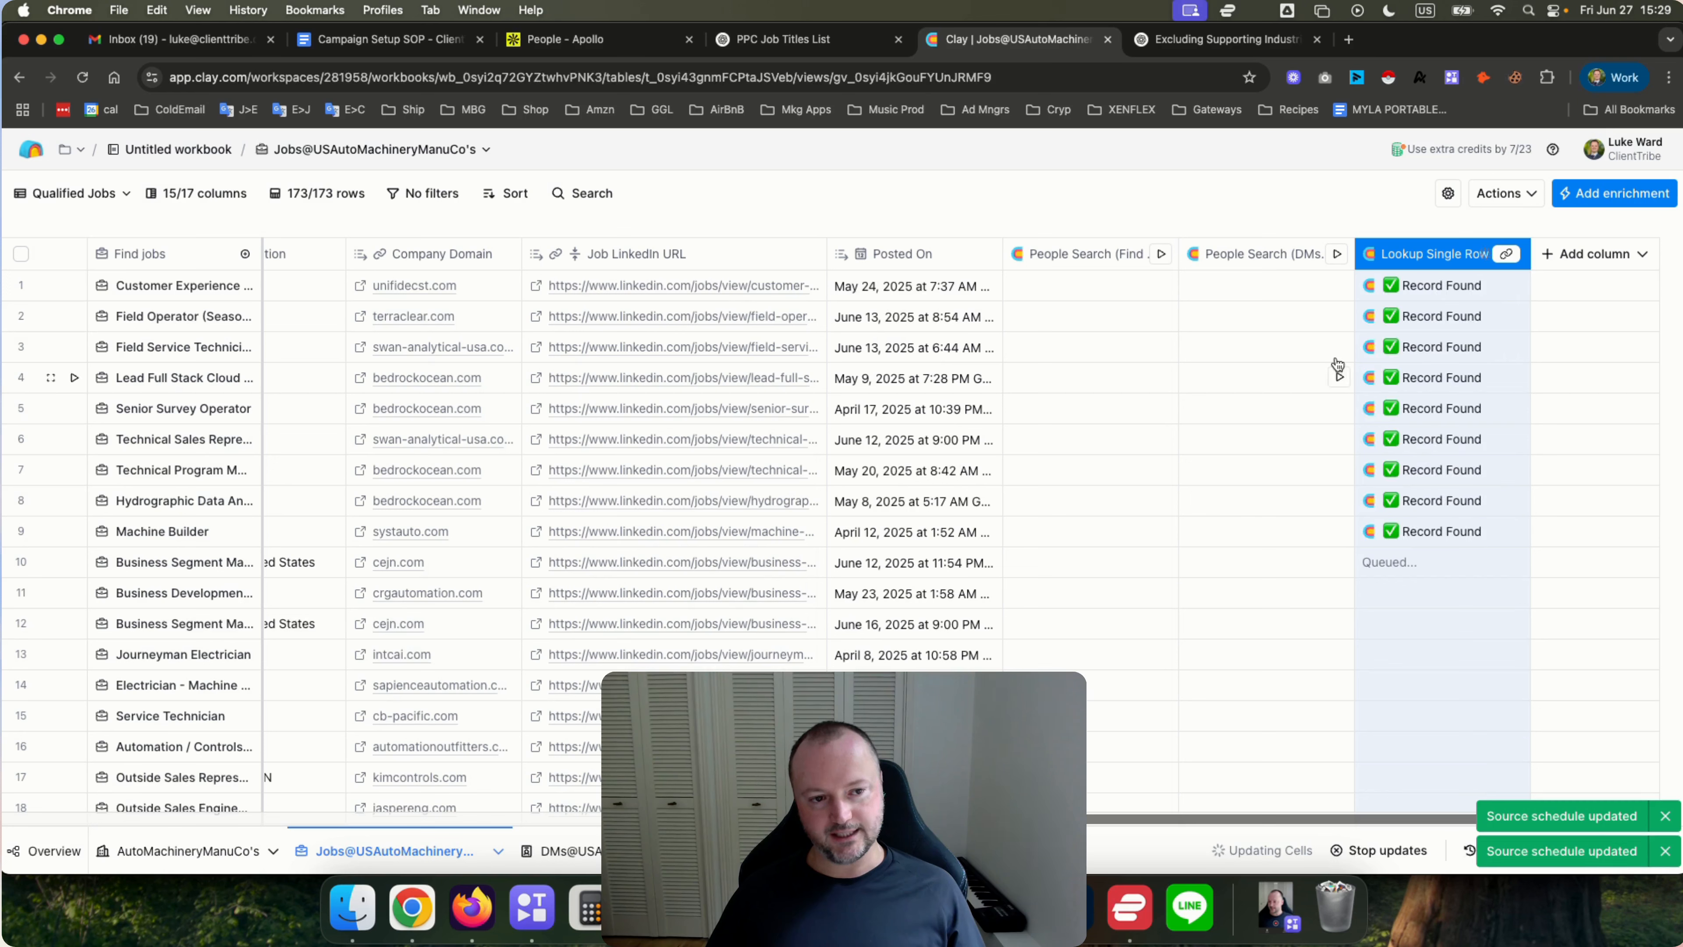
From a found record, add the Company Linked In URL field as a new column named CompanyLinkedInURL.
click(1431, 292)
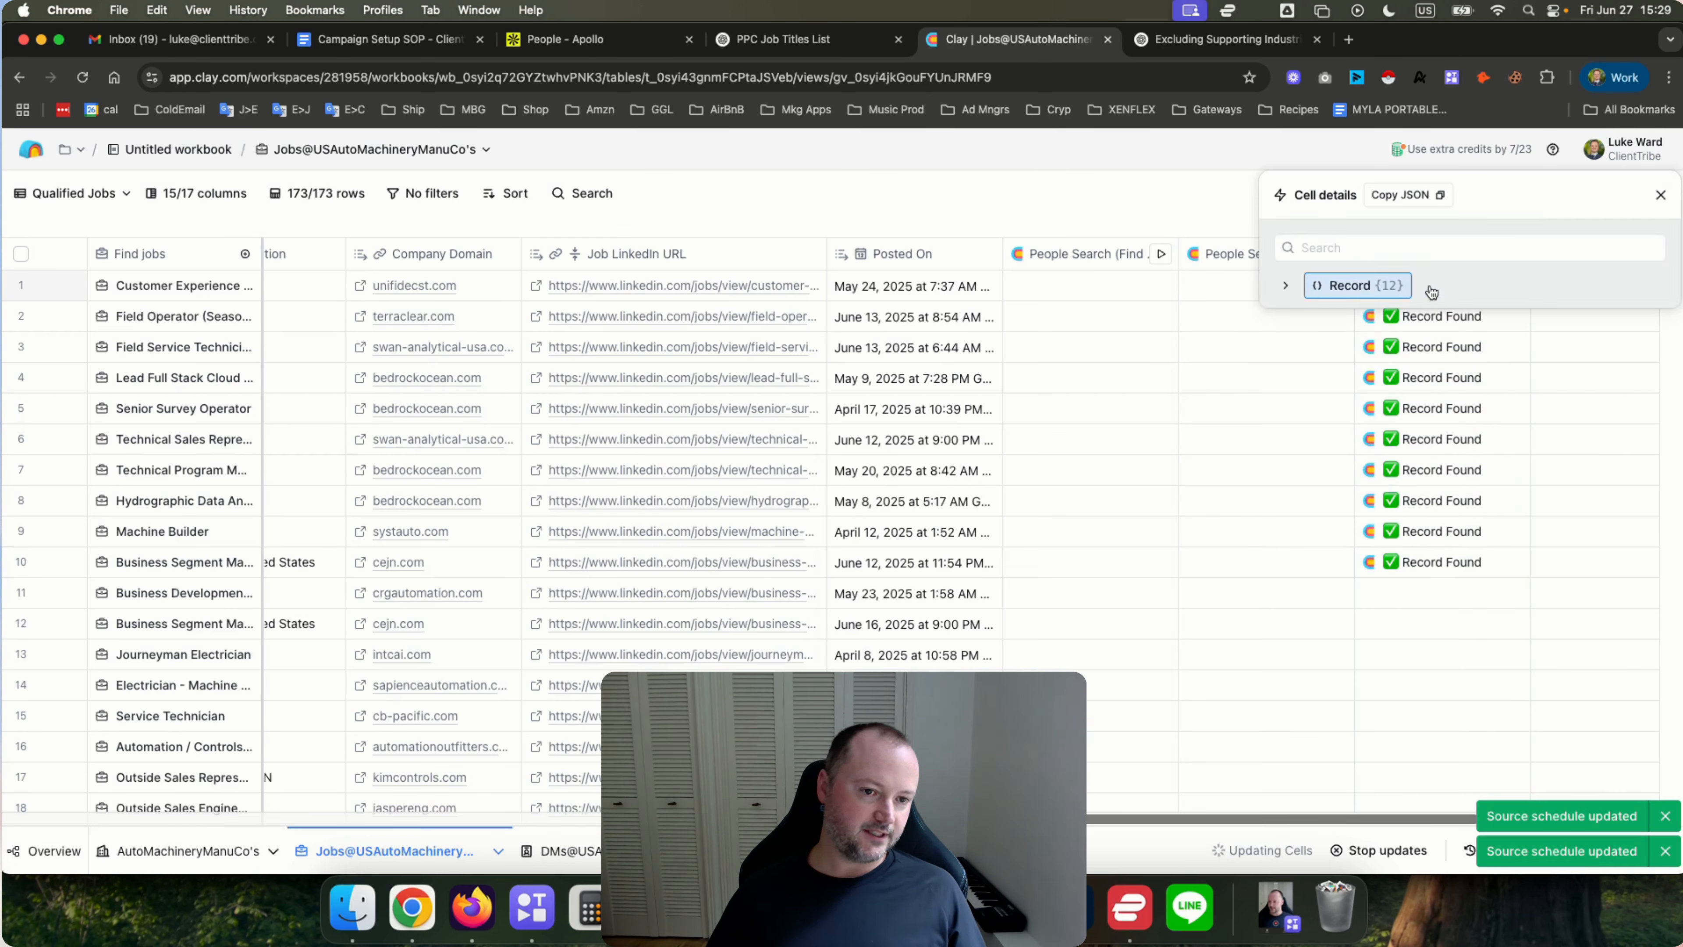
click(1286, 287)
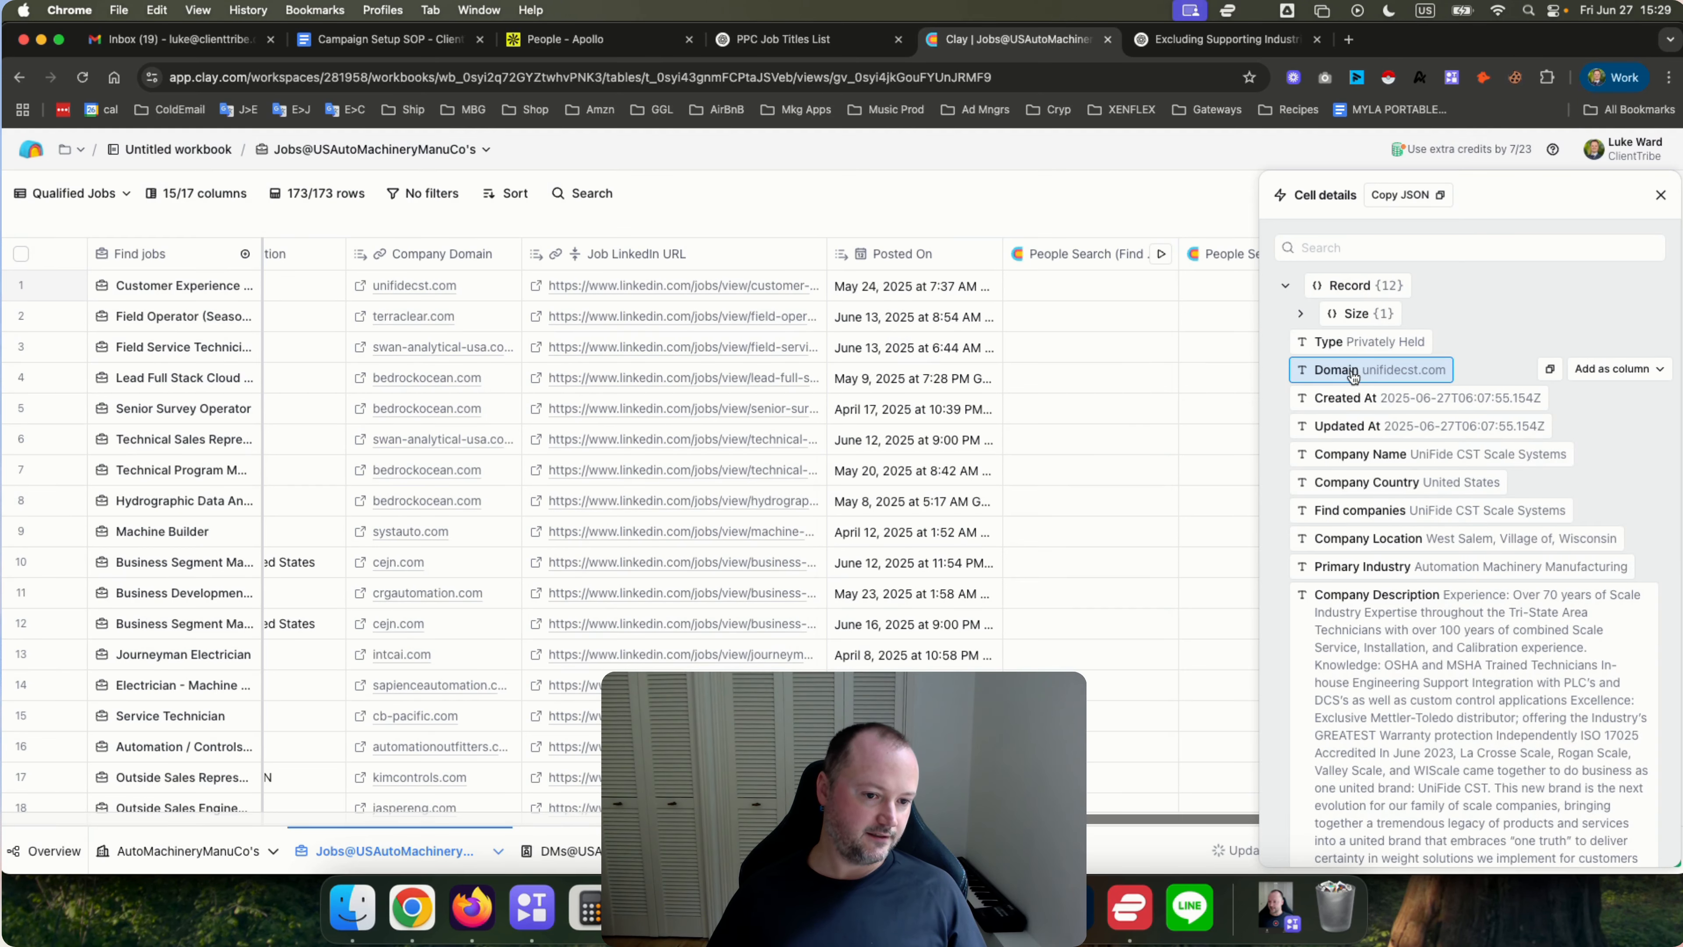
click(1329, 247)
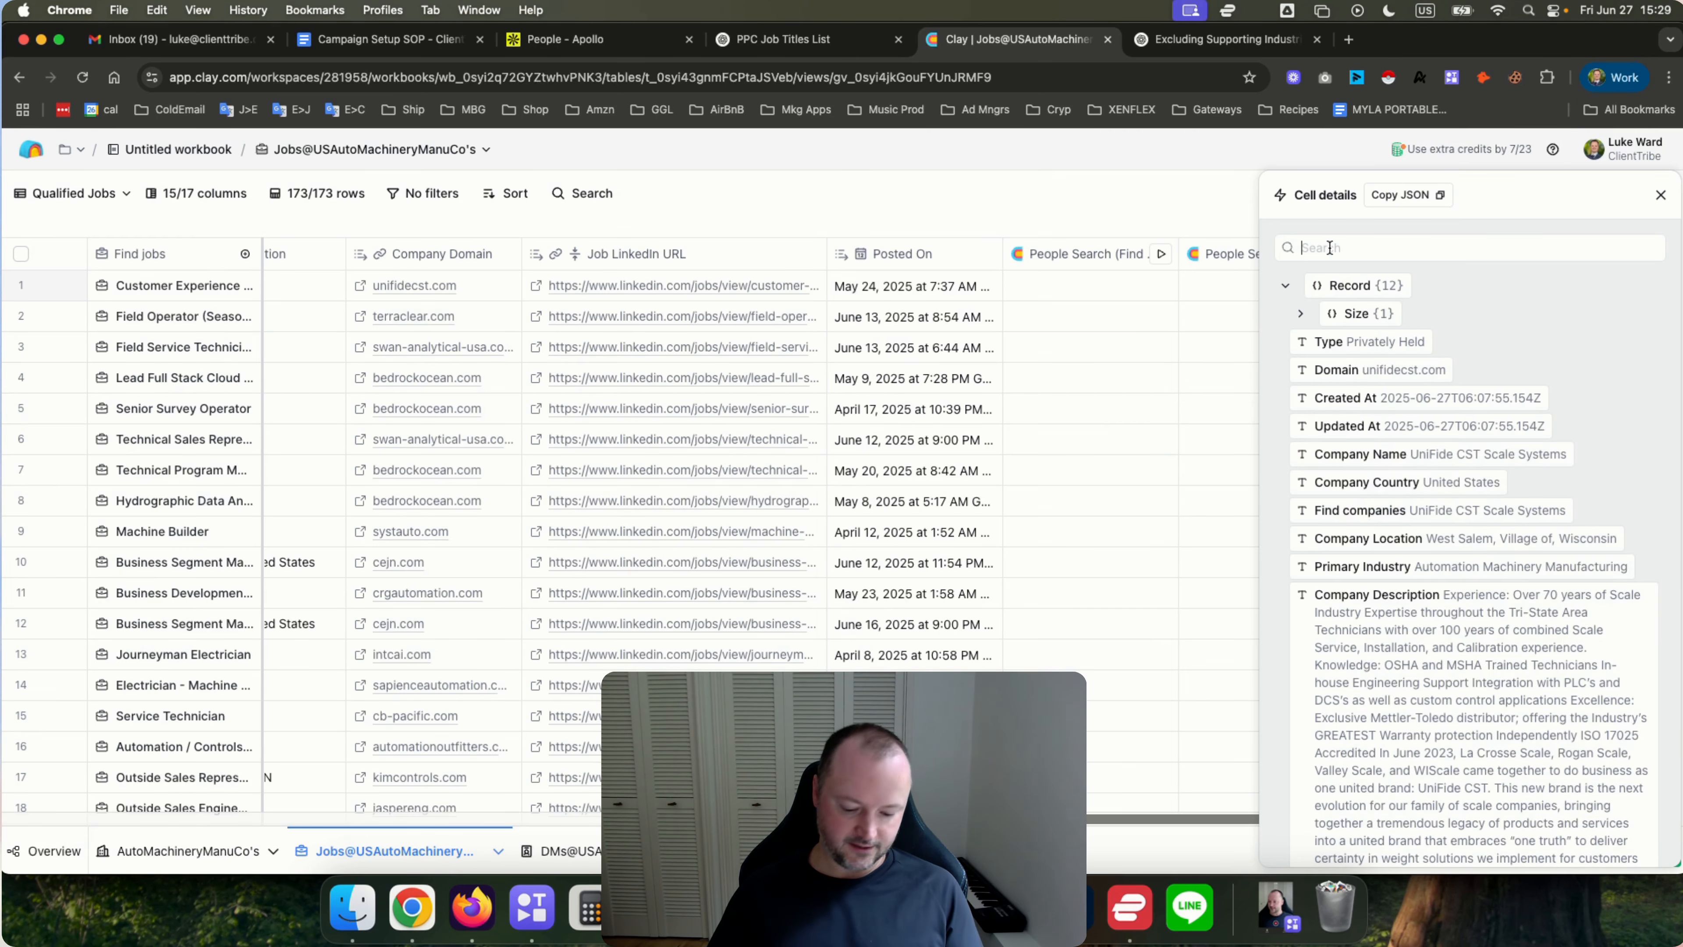
text(link)
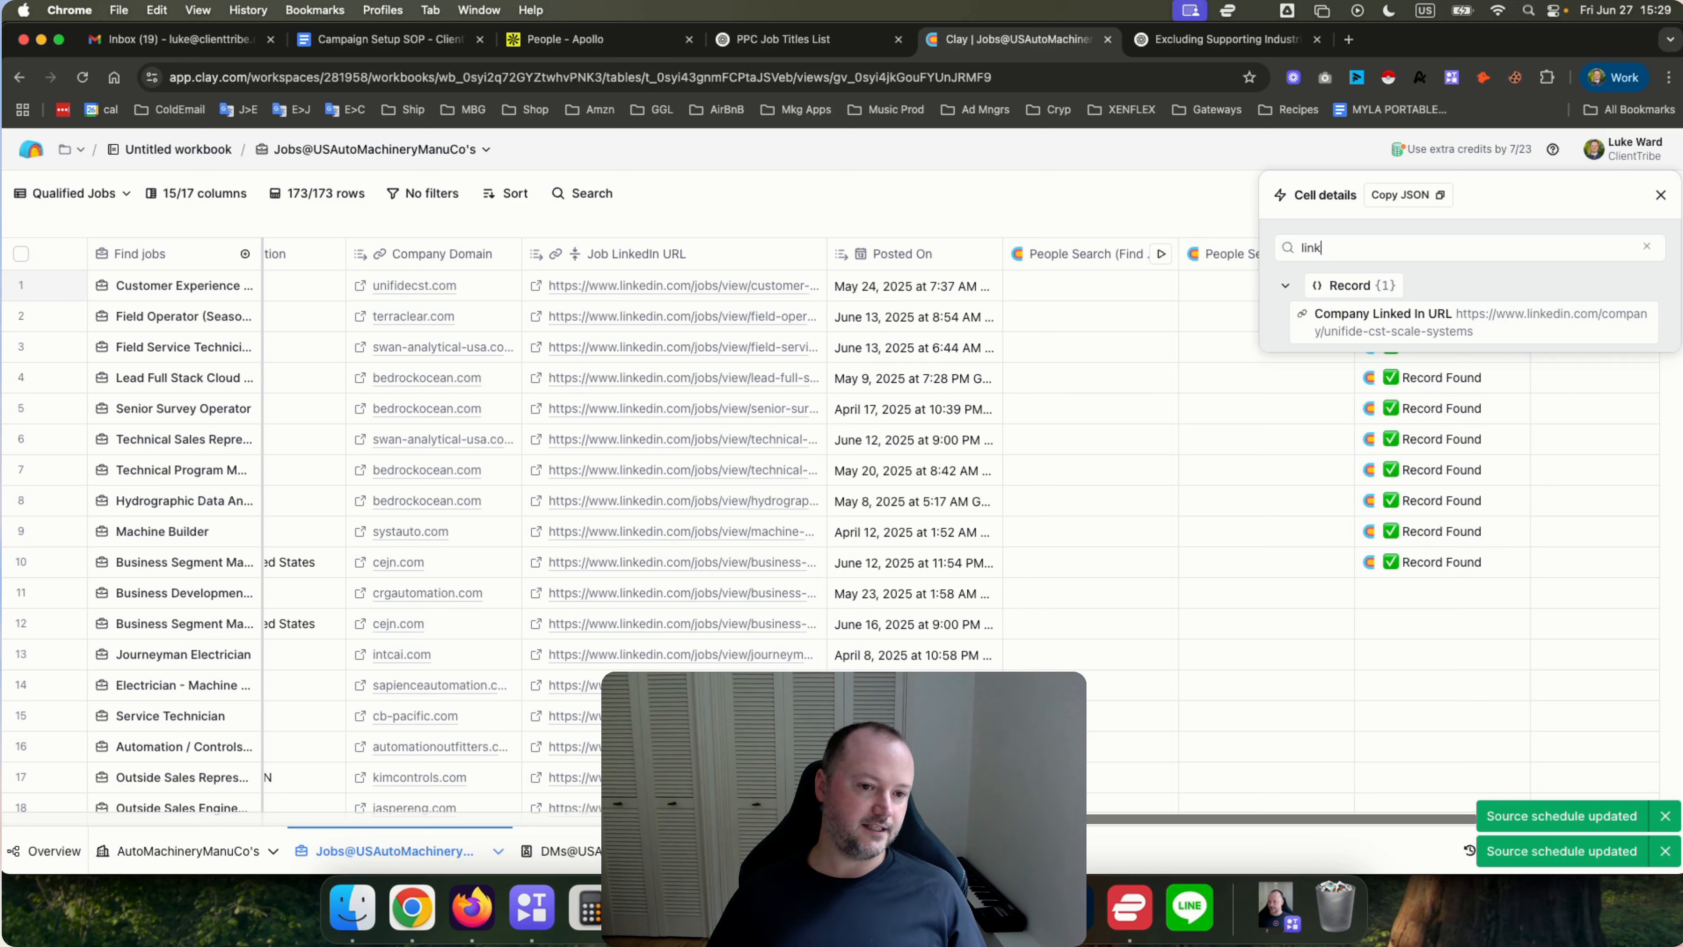
click(1609, 314)
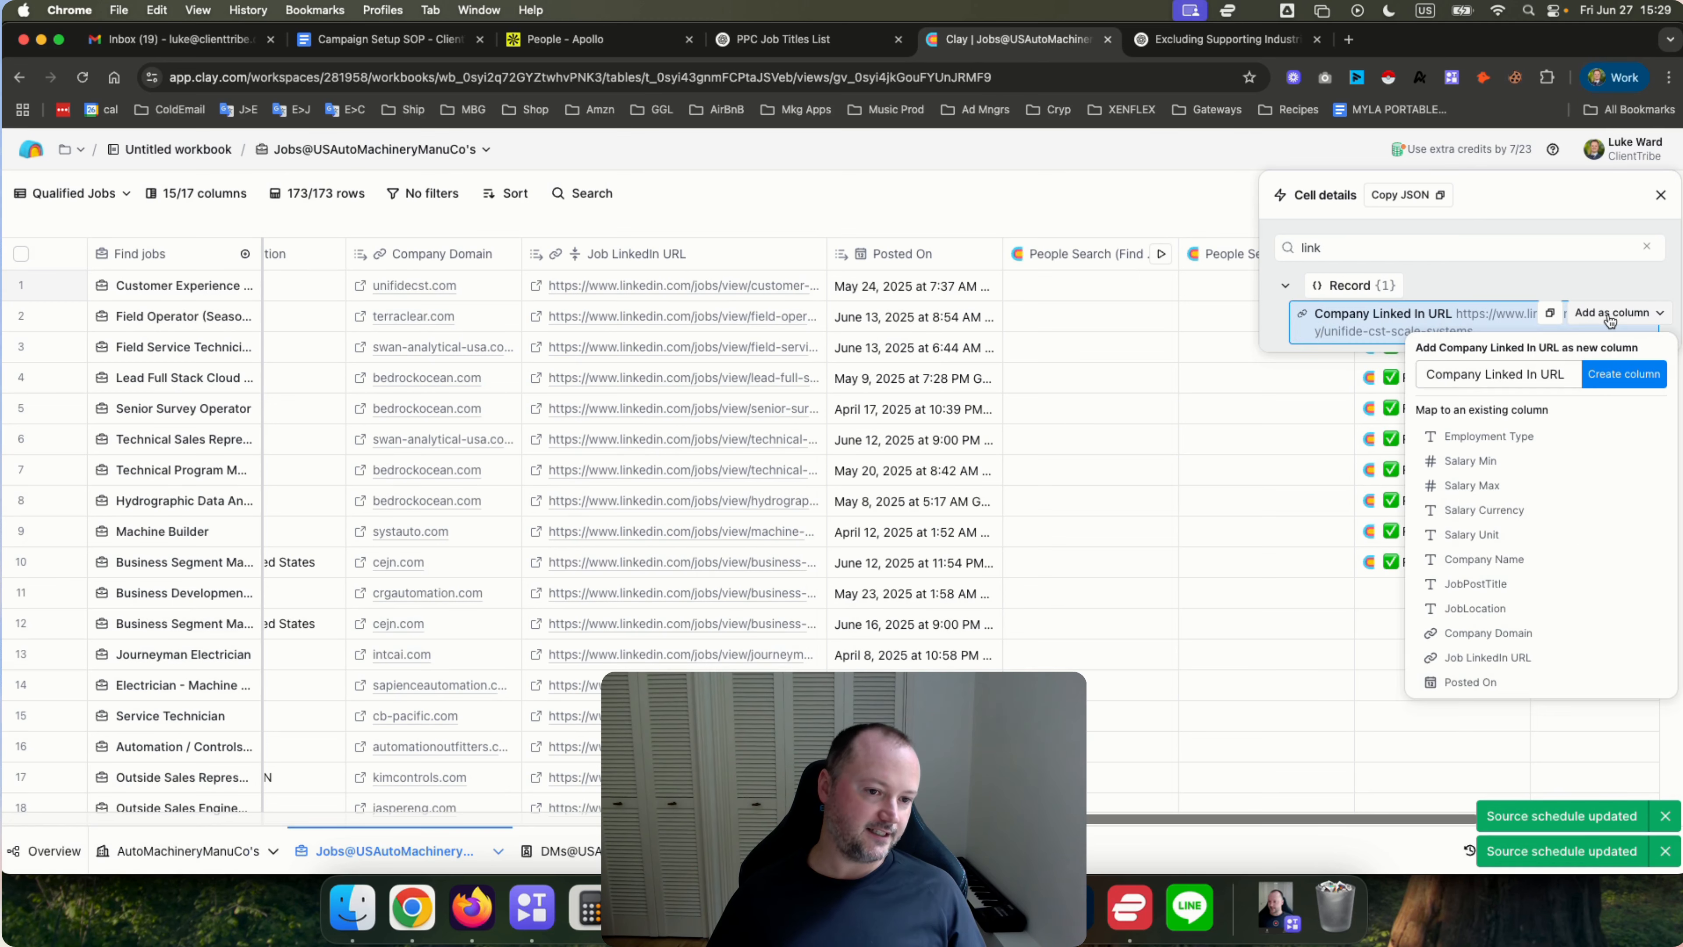
click(1484, 374)
key(BackSpace)
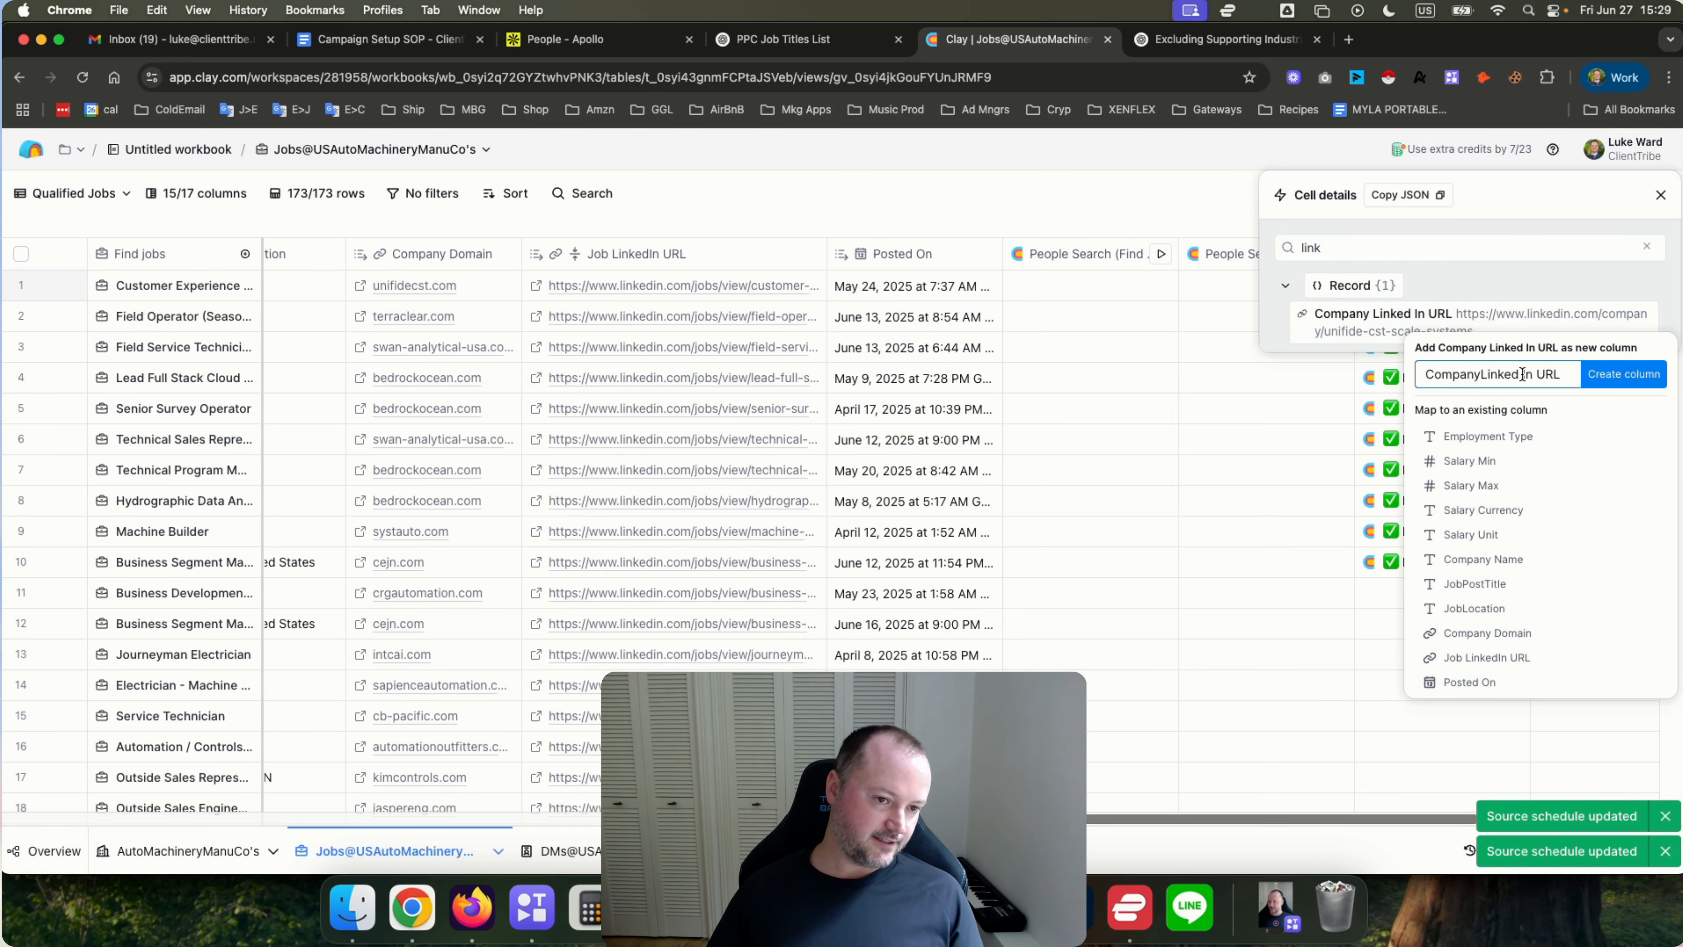
click(1523, 374)
key(BackSpace)
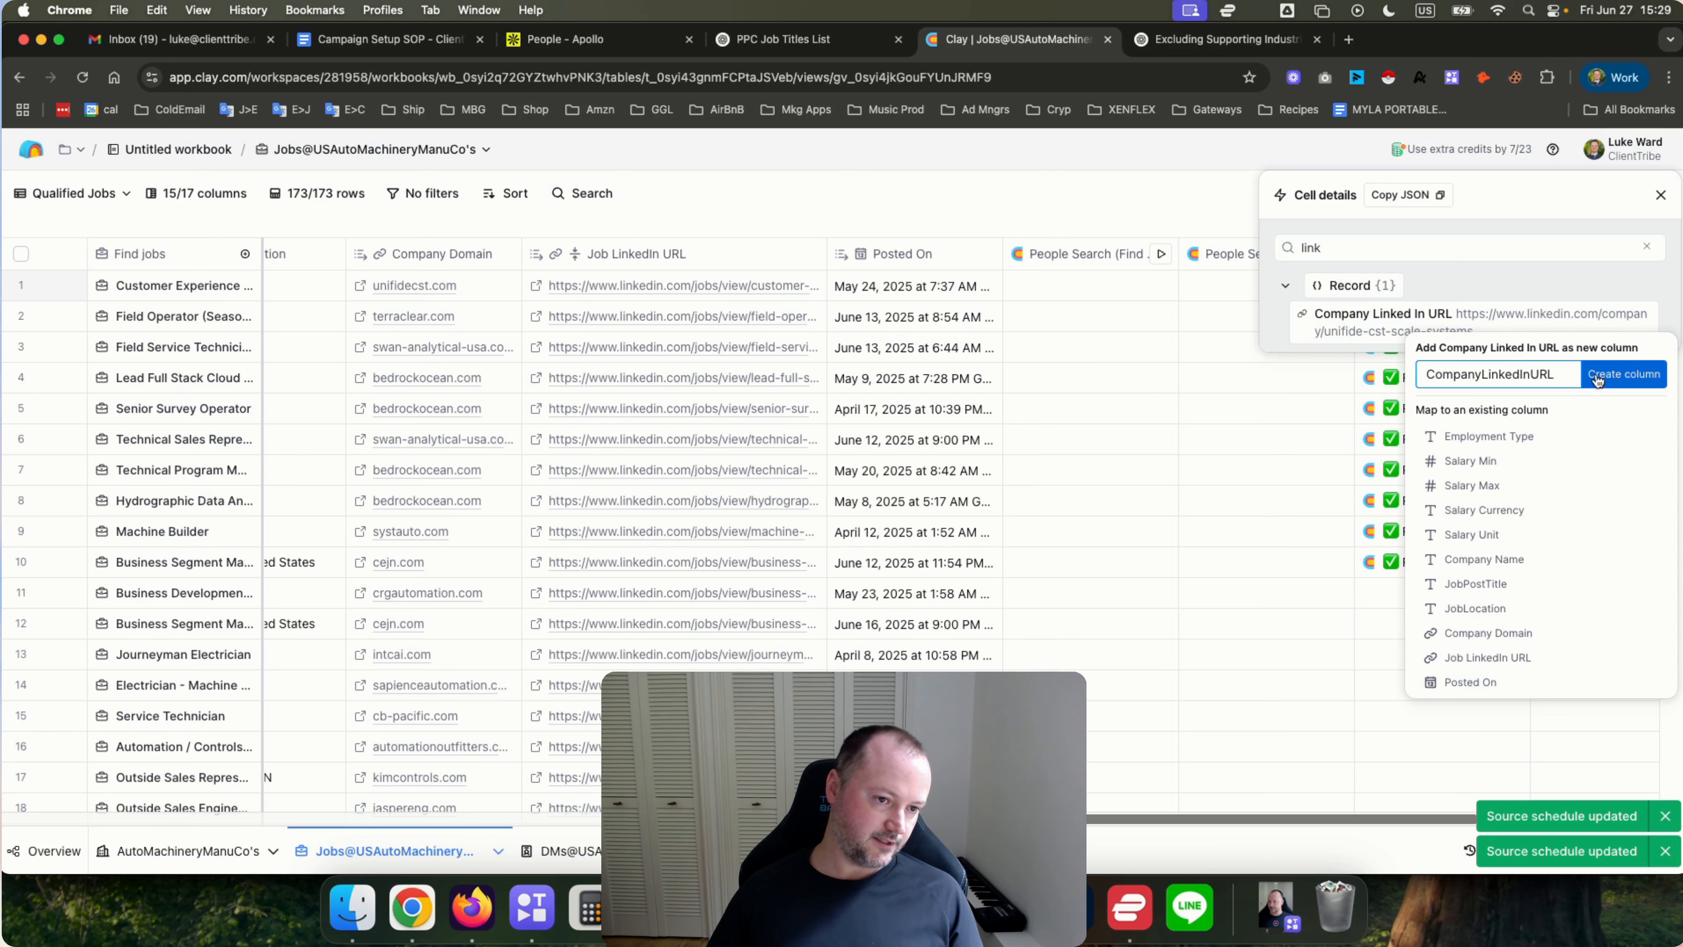
click(1617, 376)
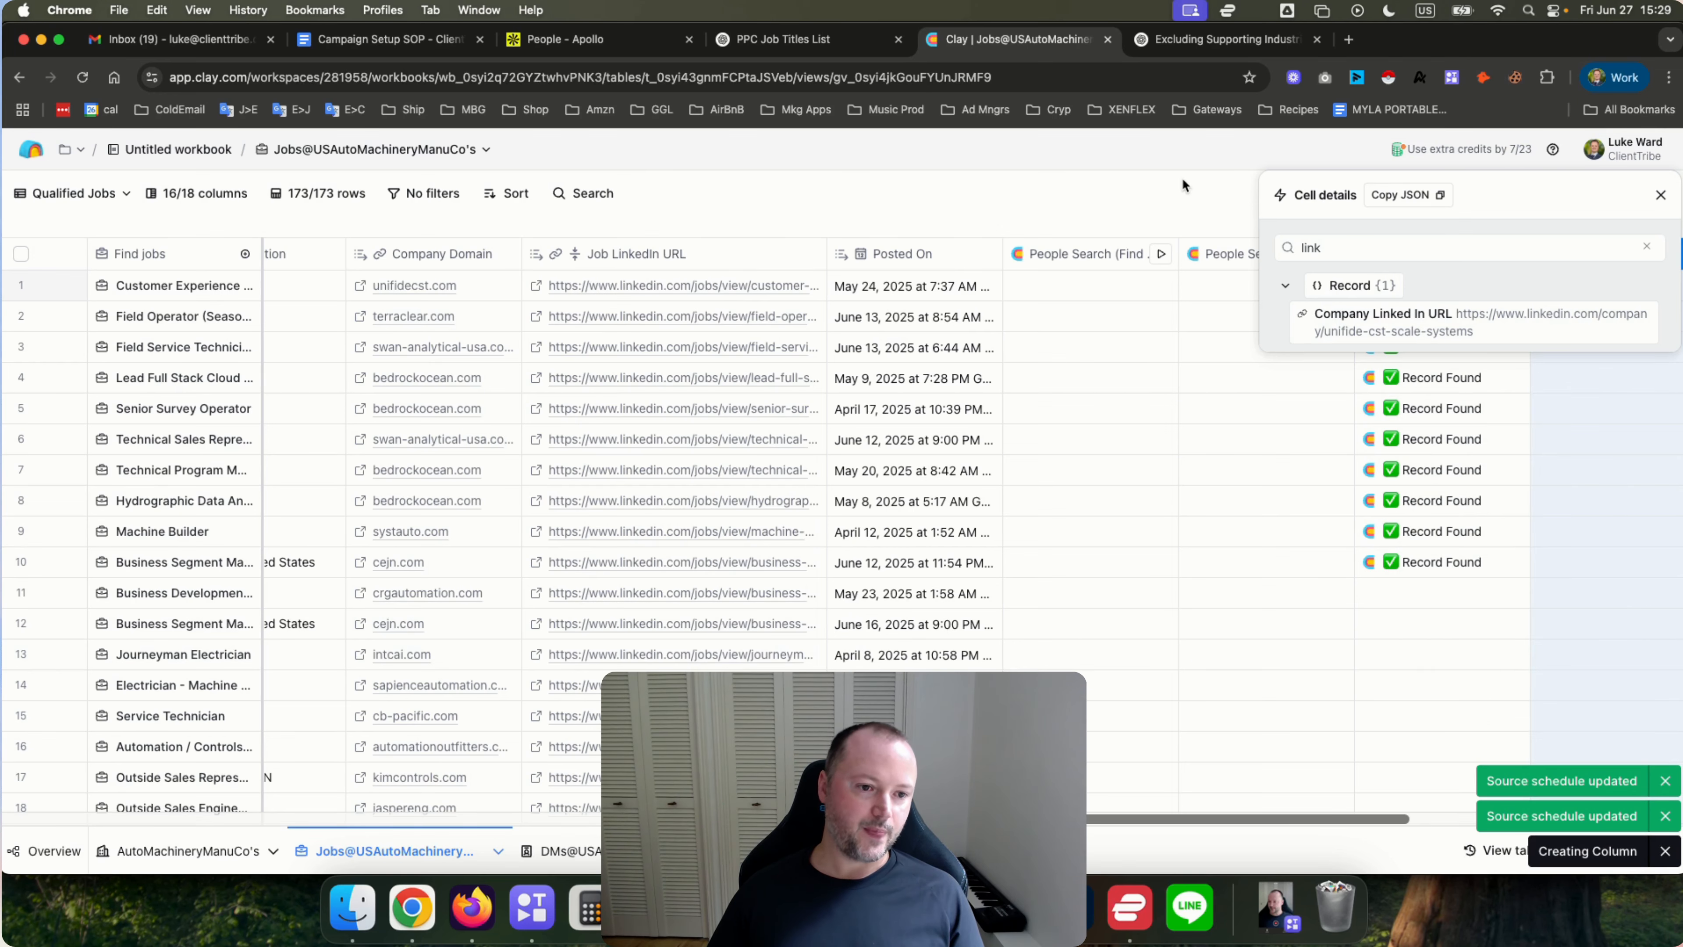
Run the lookup column on all rows that haven't run or have errors.
click(1661, 194)
scroll(1166, 440, right, 3)
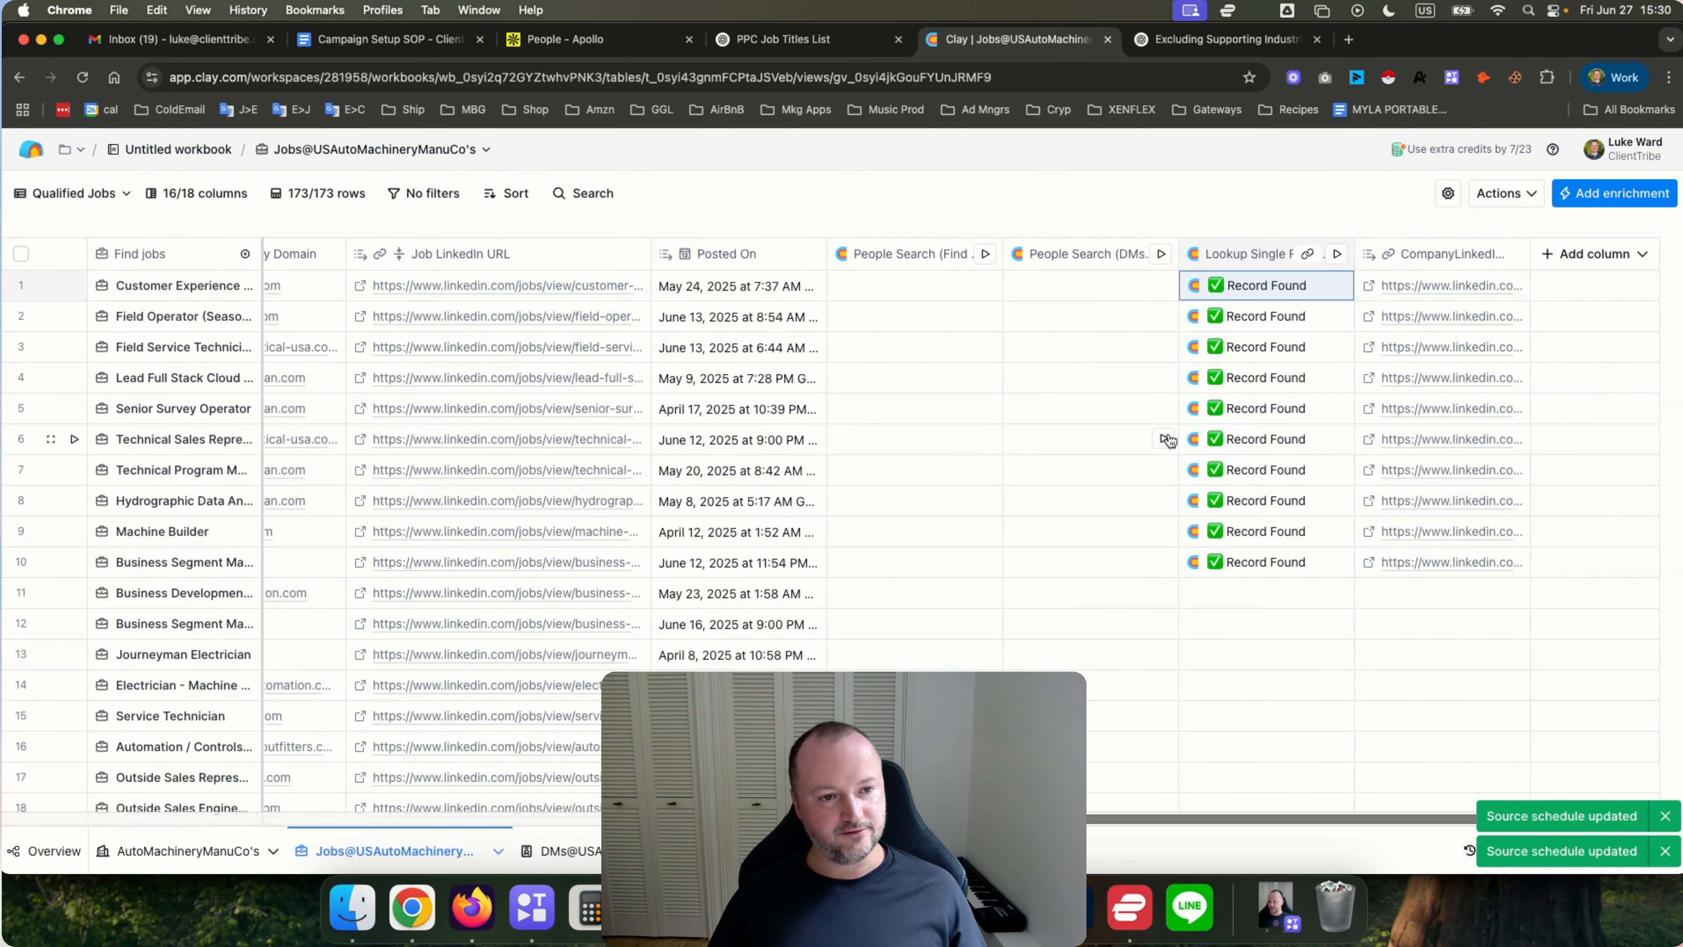
click(1237, 260)
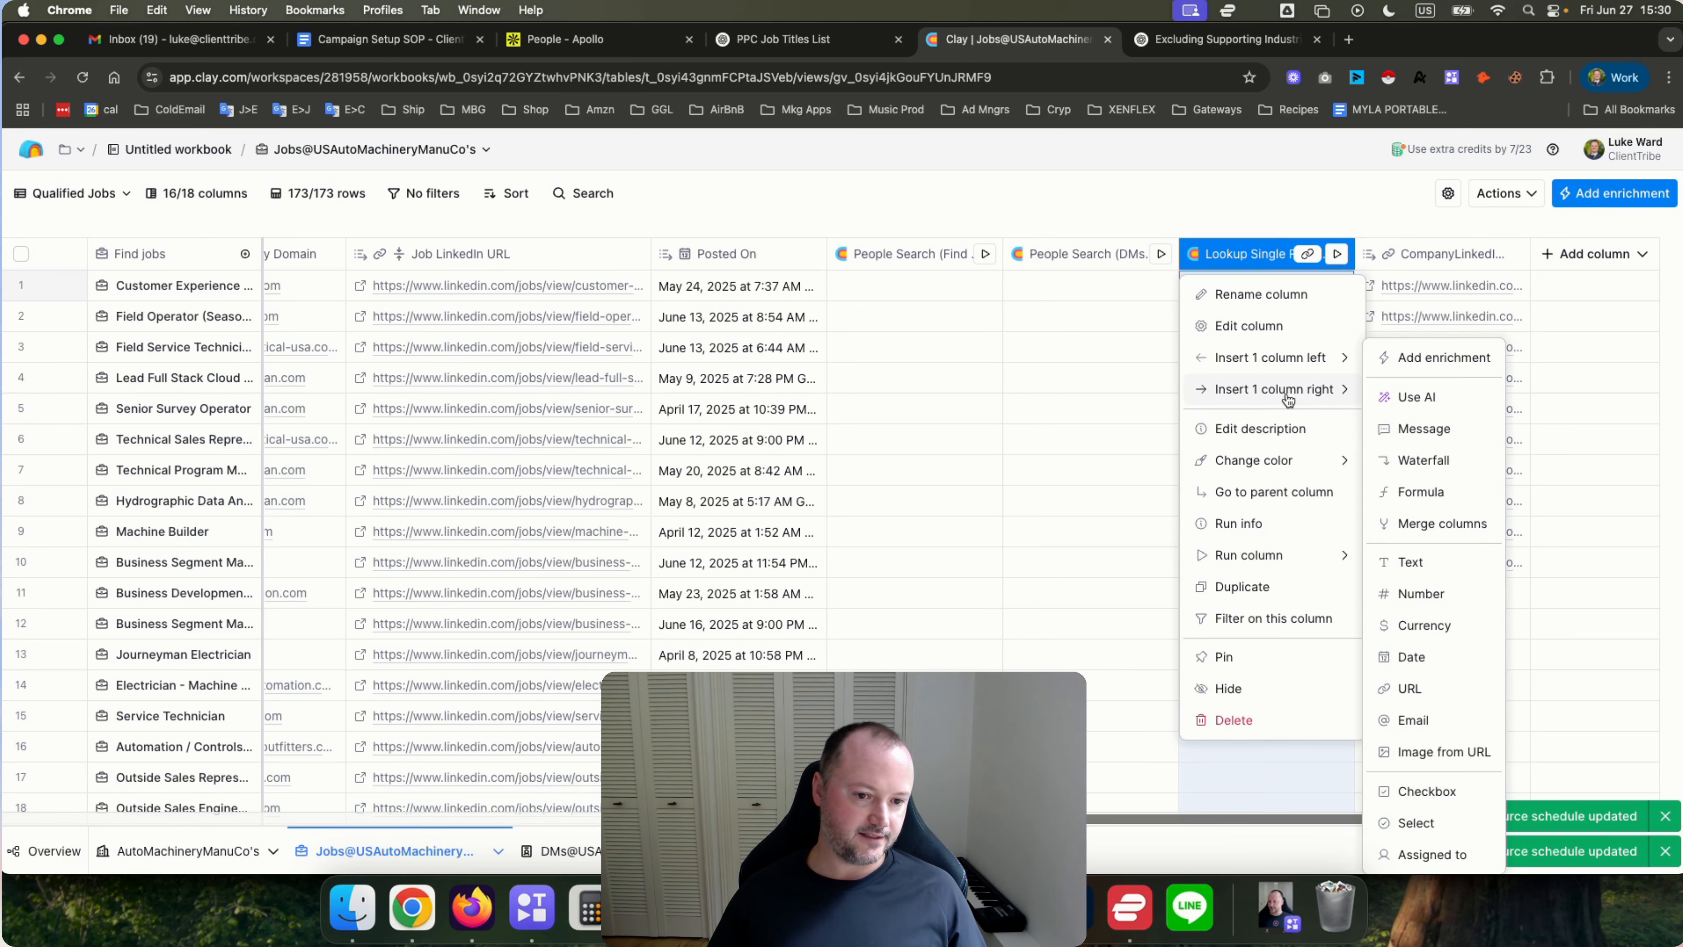
mouse_move(1296, 556)
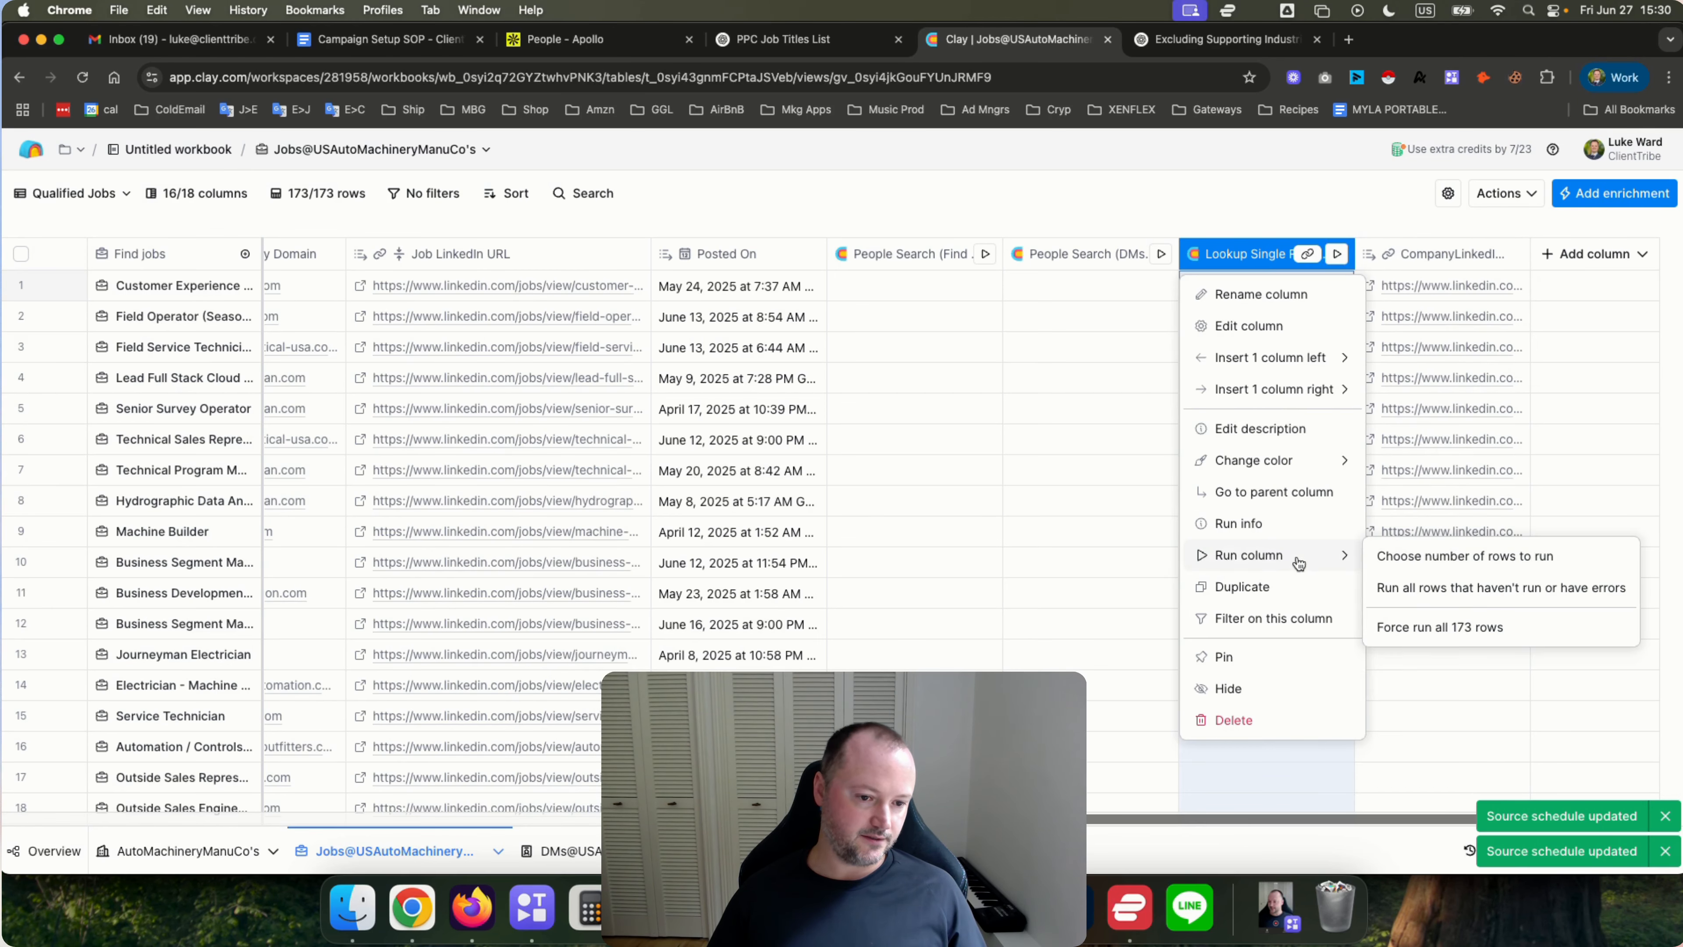
click(1431, 587)
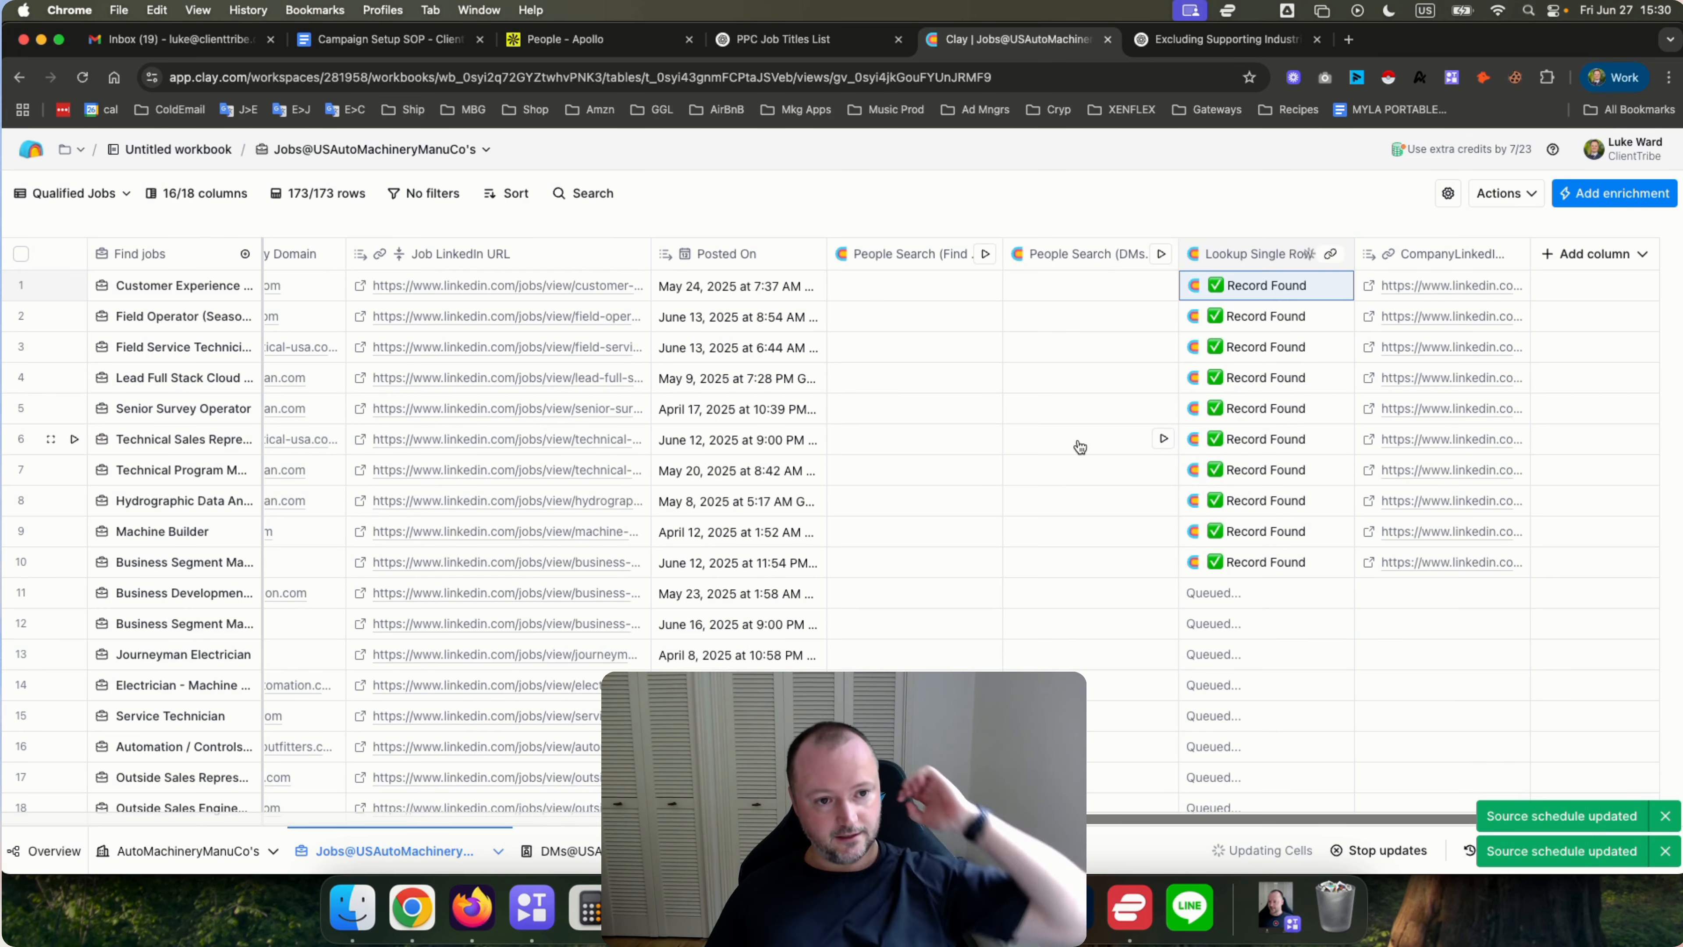
Widen the CompanyLinkedInURL column in the jobs table.
scroll(1100, 458, down, 5)
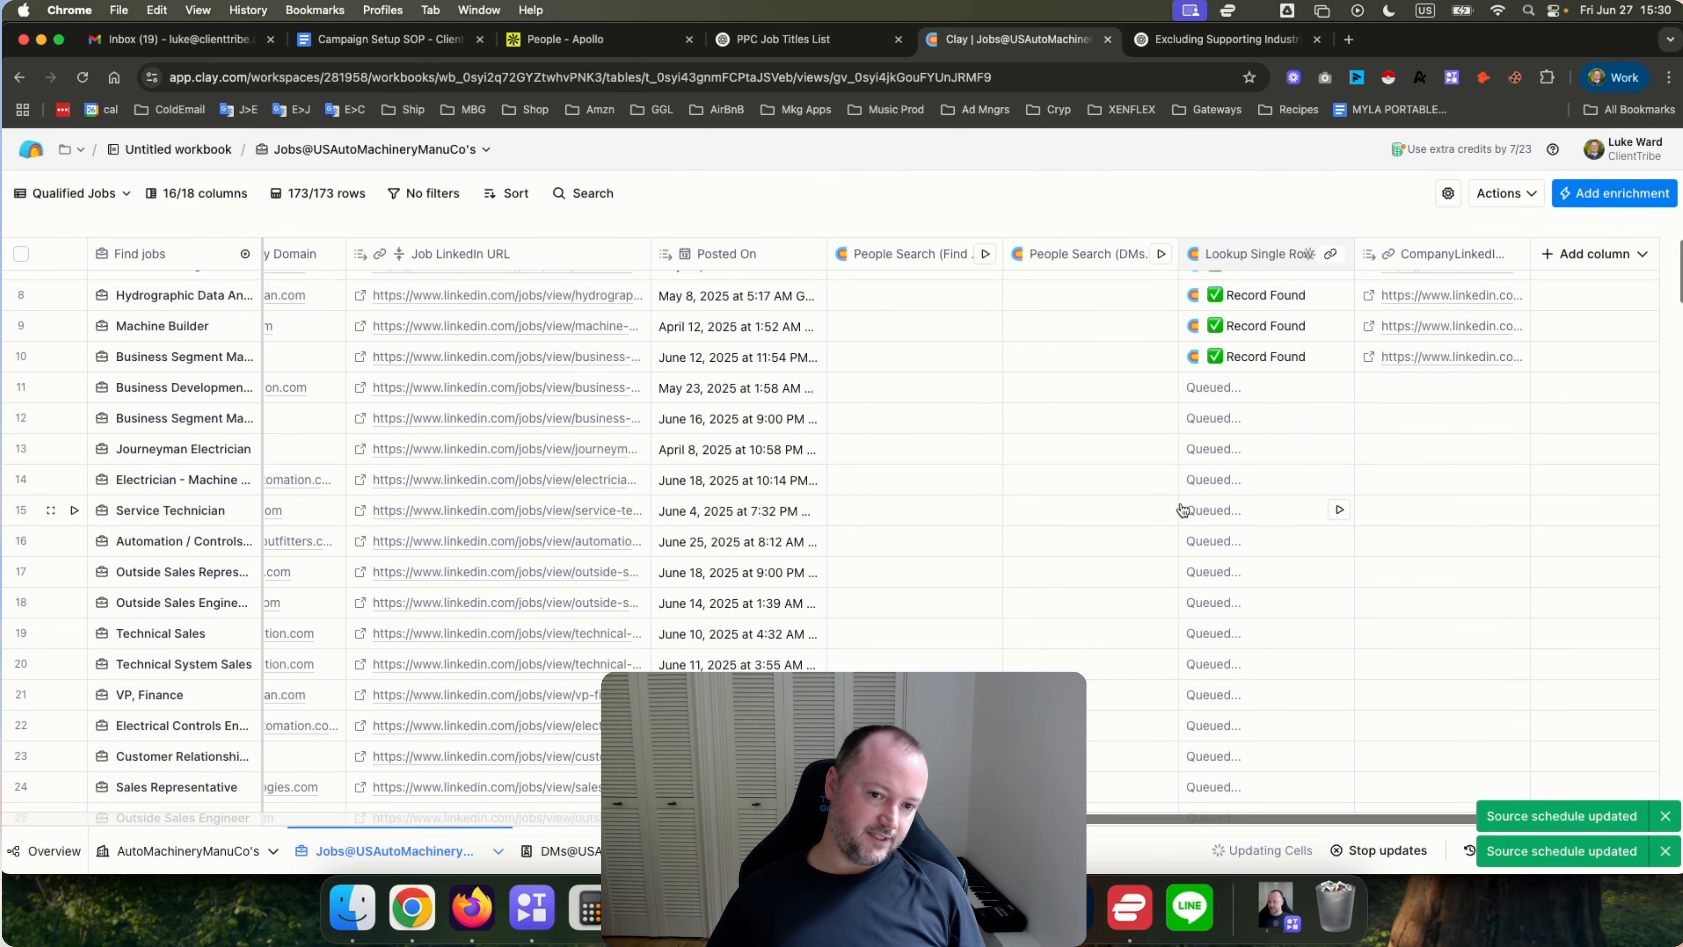
scroll(1185, 422, up, 5)
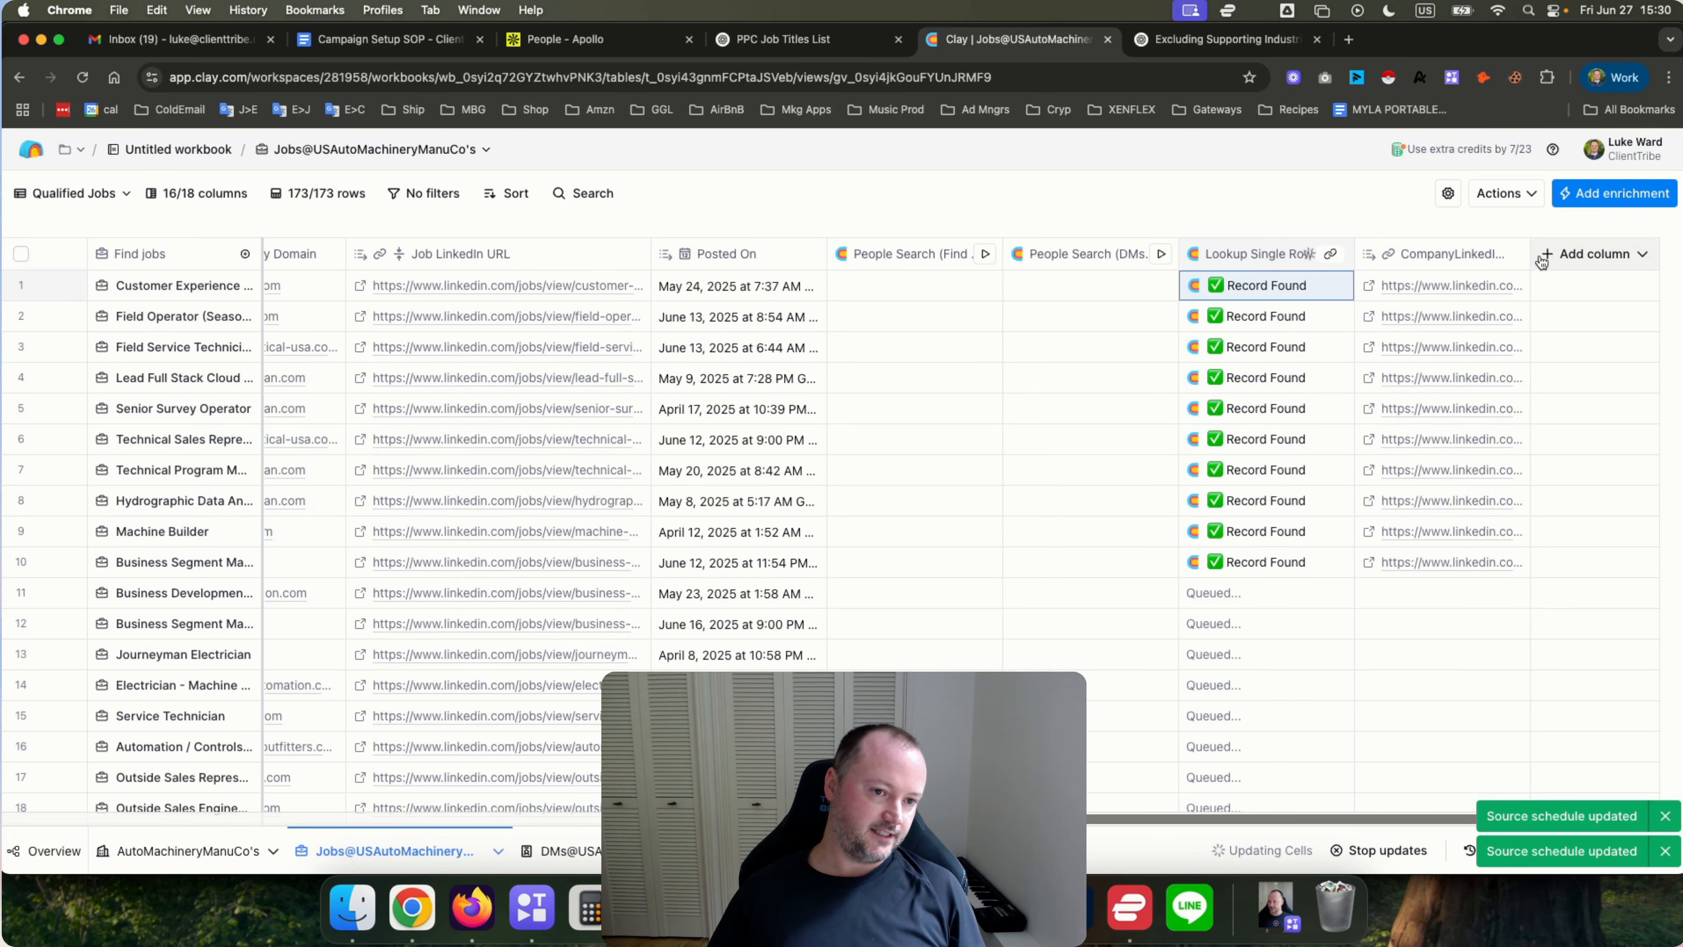
drag(1637, 253, 1638, 252)
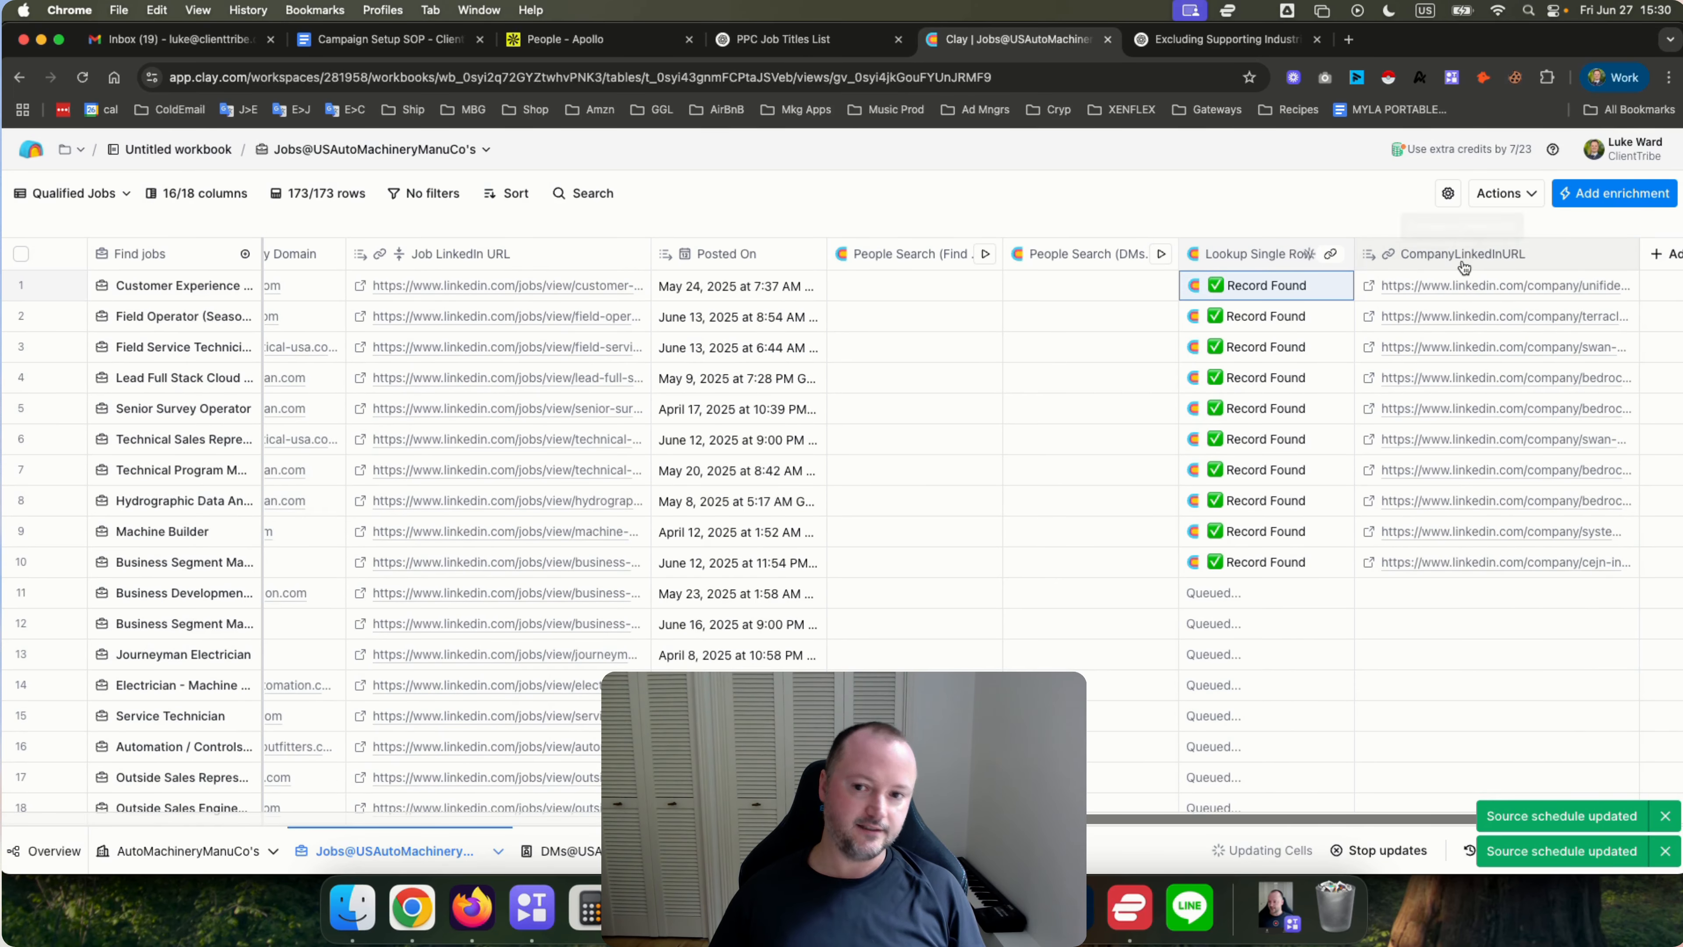
scroll(600, 456, left, 10)
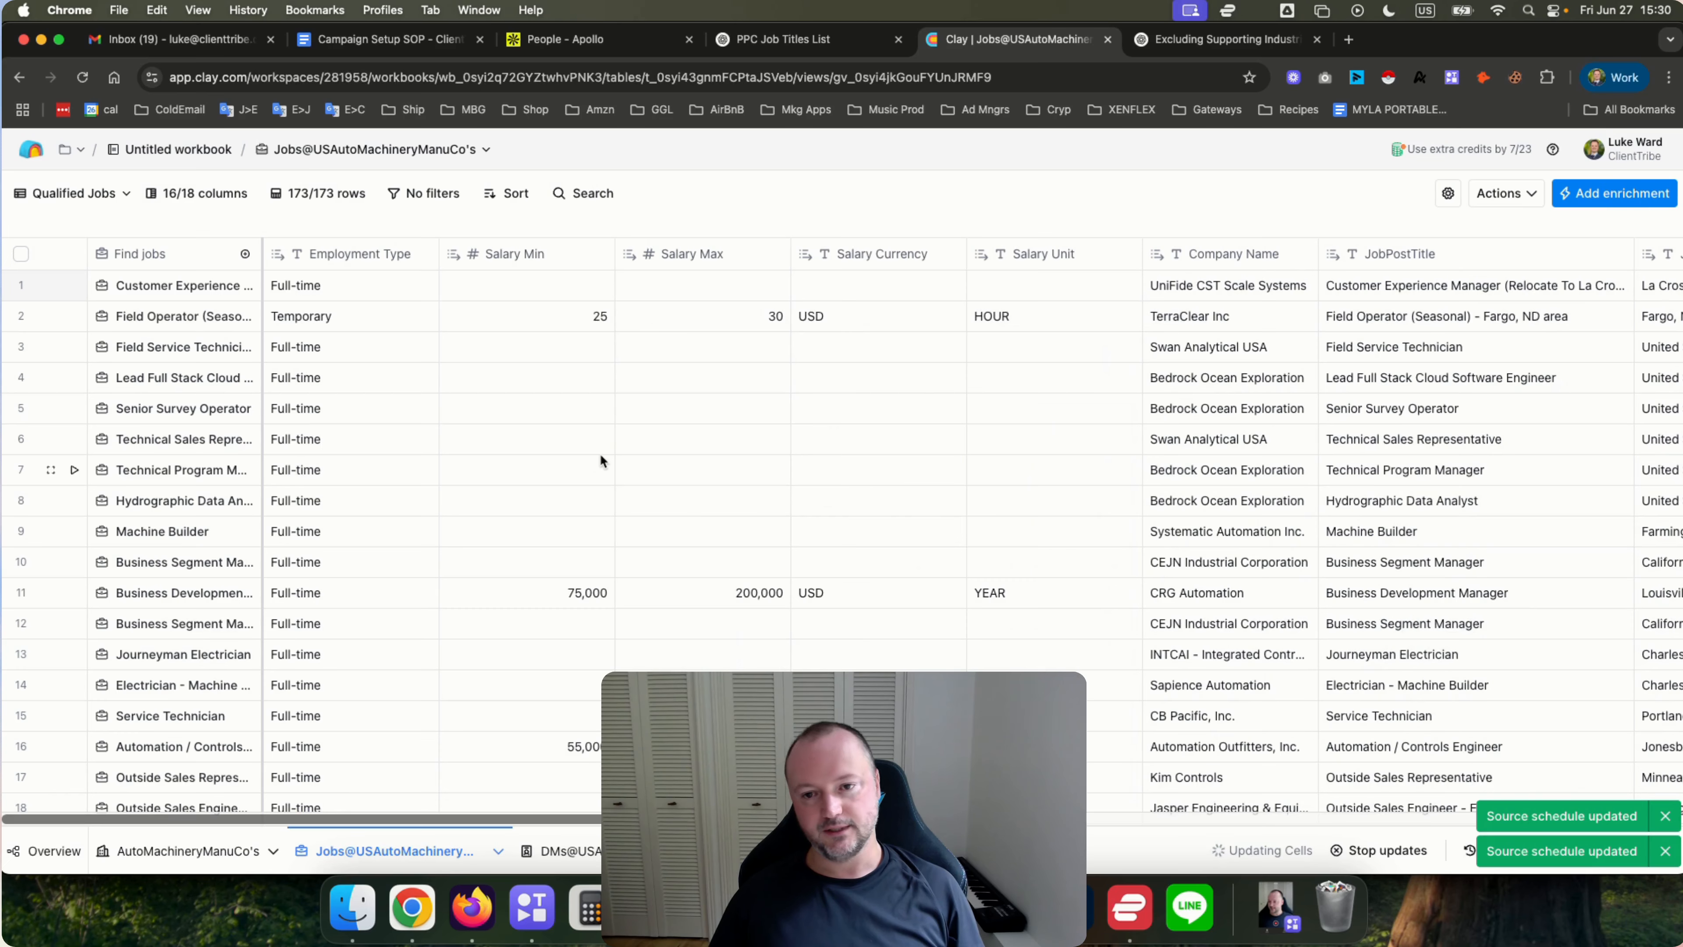
scroll(564, 411, right, 15)
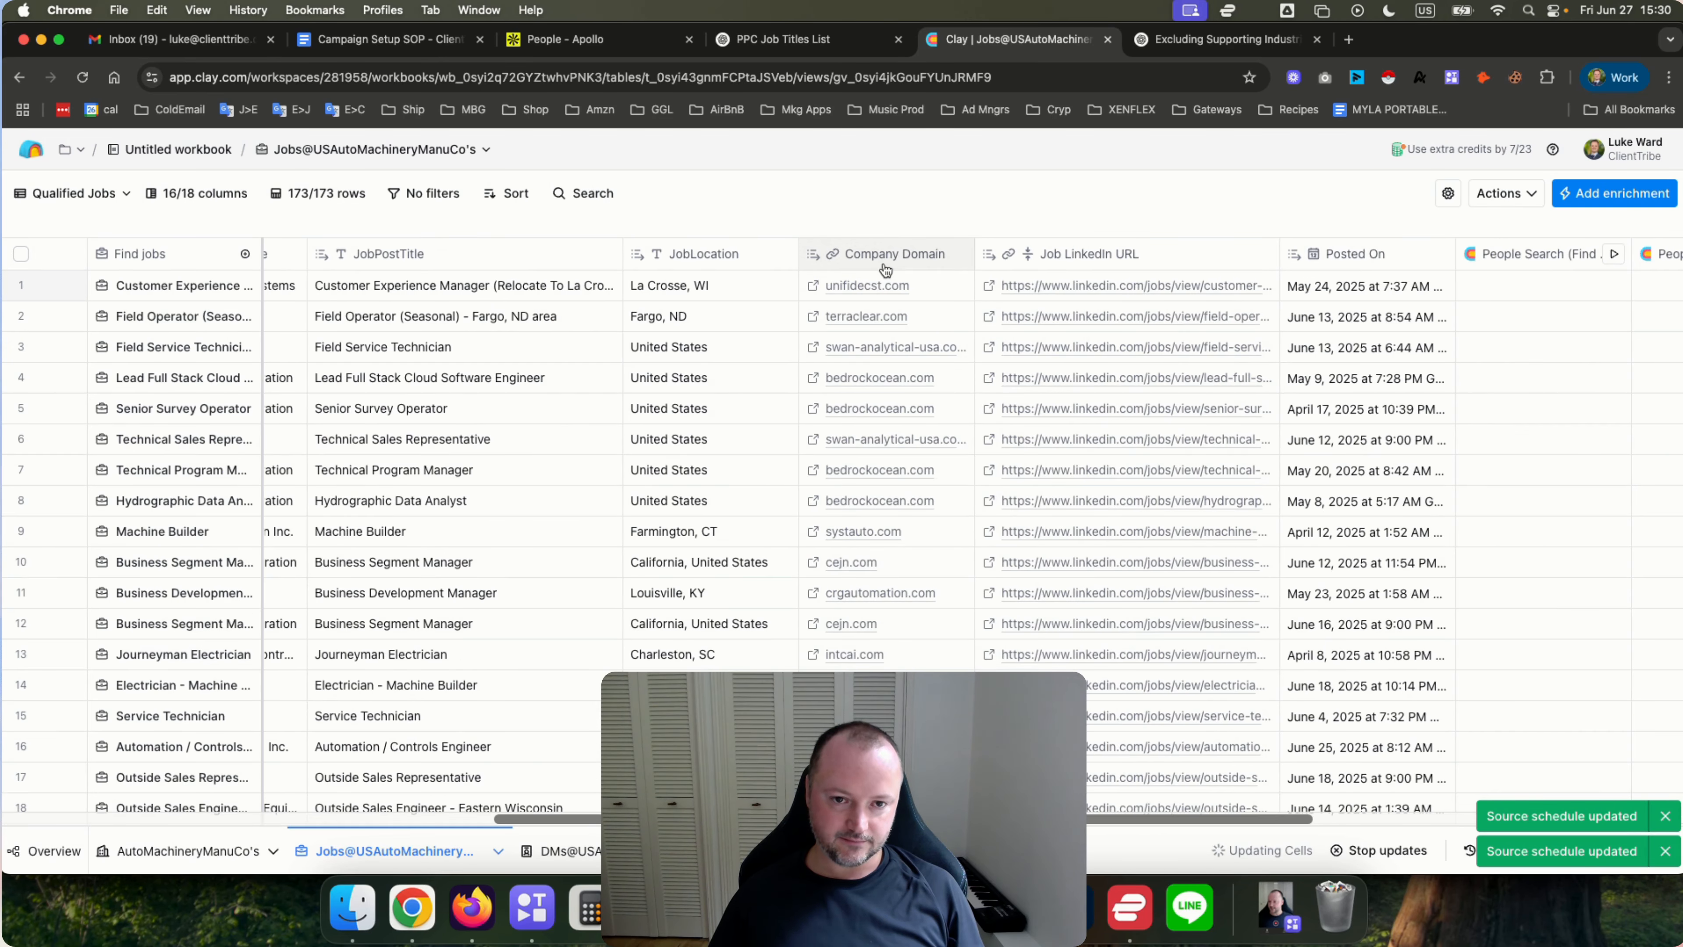
scroll(1074, 265, right, 10)
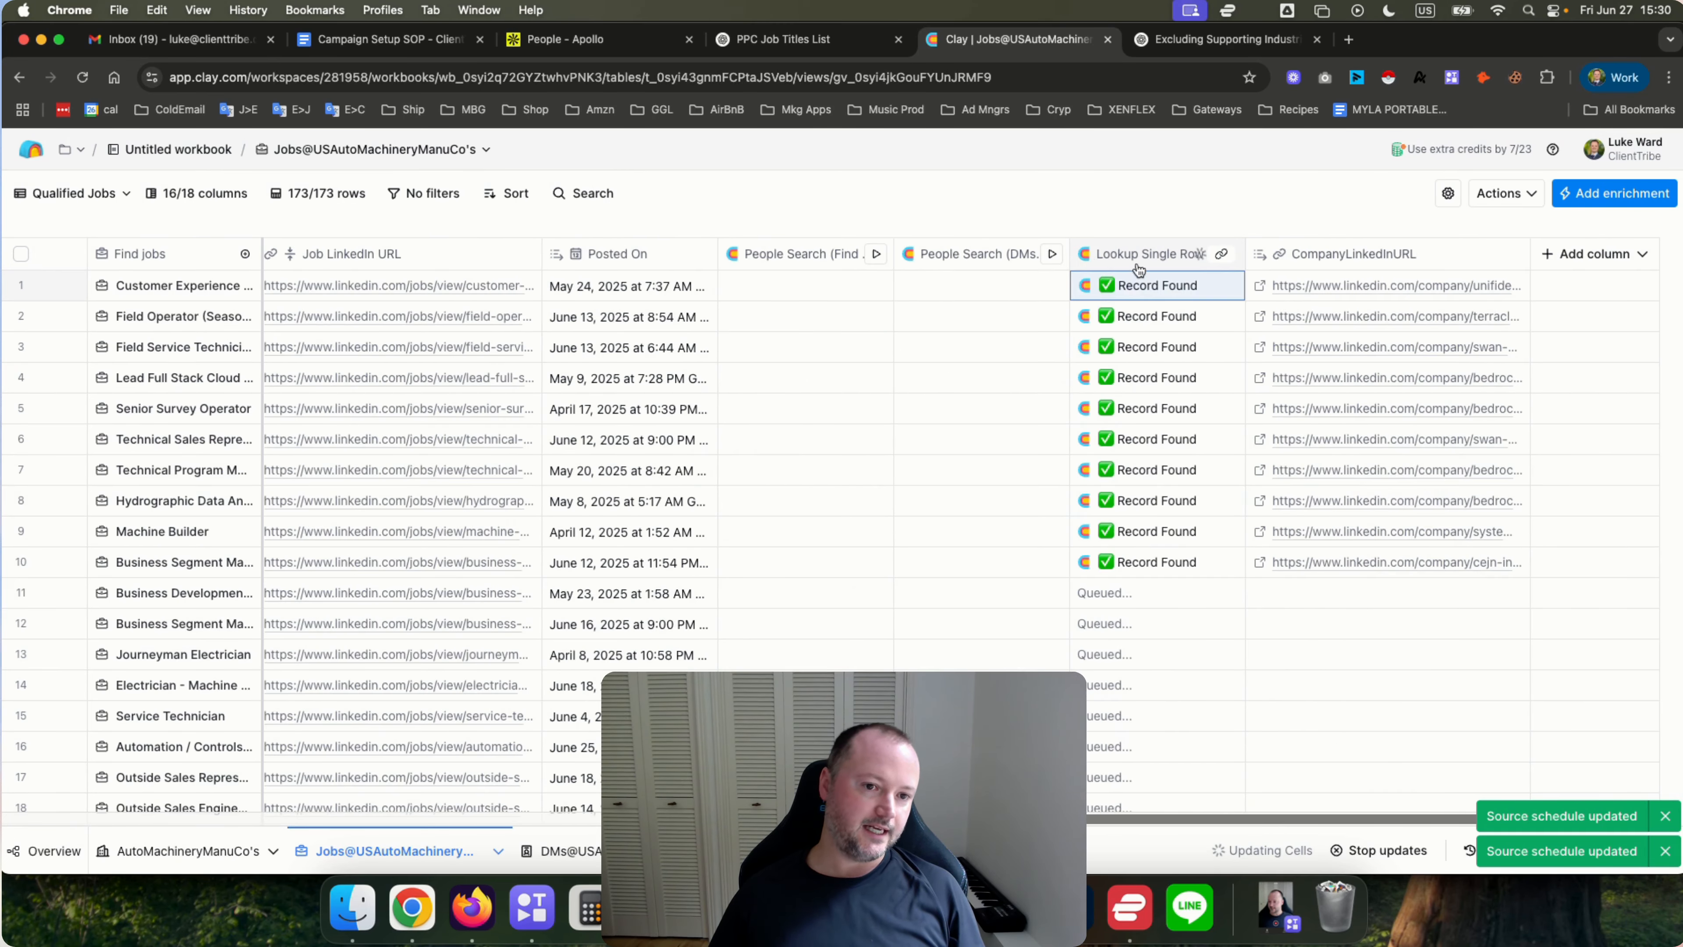
scroll(1219, 591, down, 10)
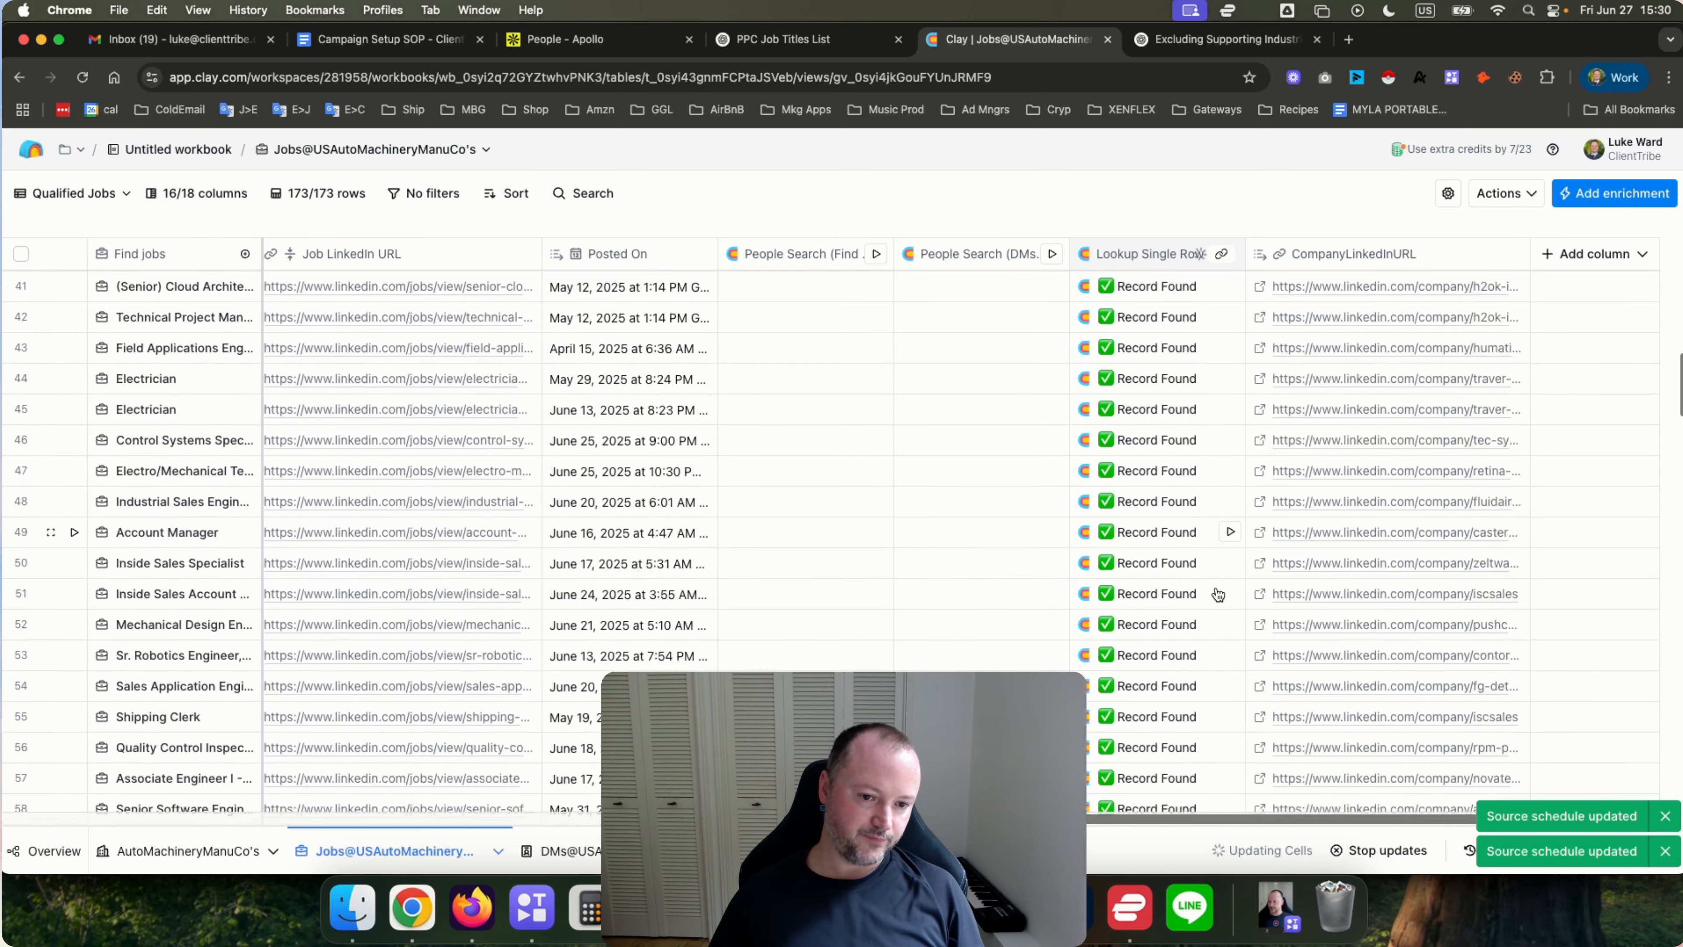
scroll(1136, 301, up, 5)
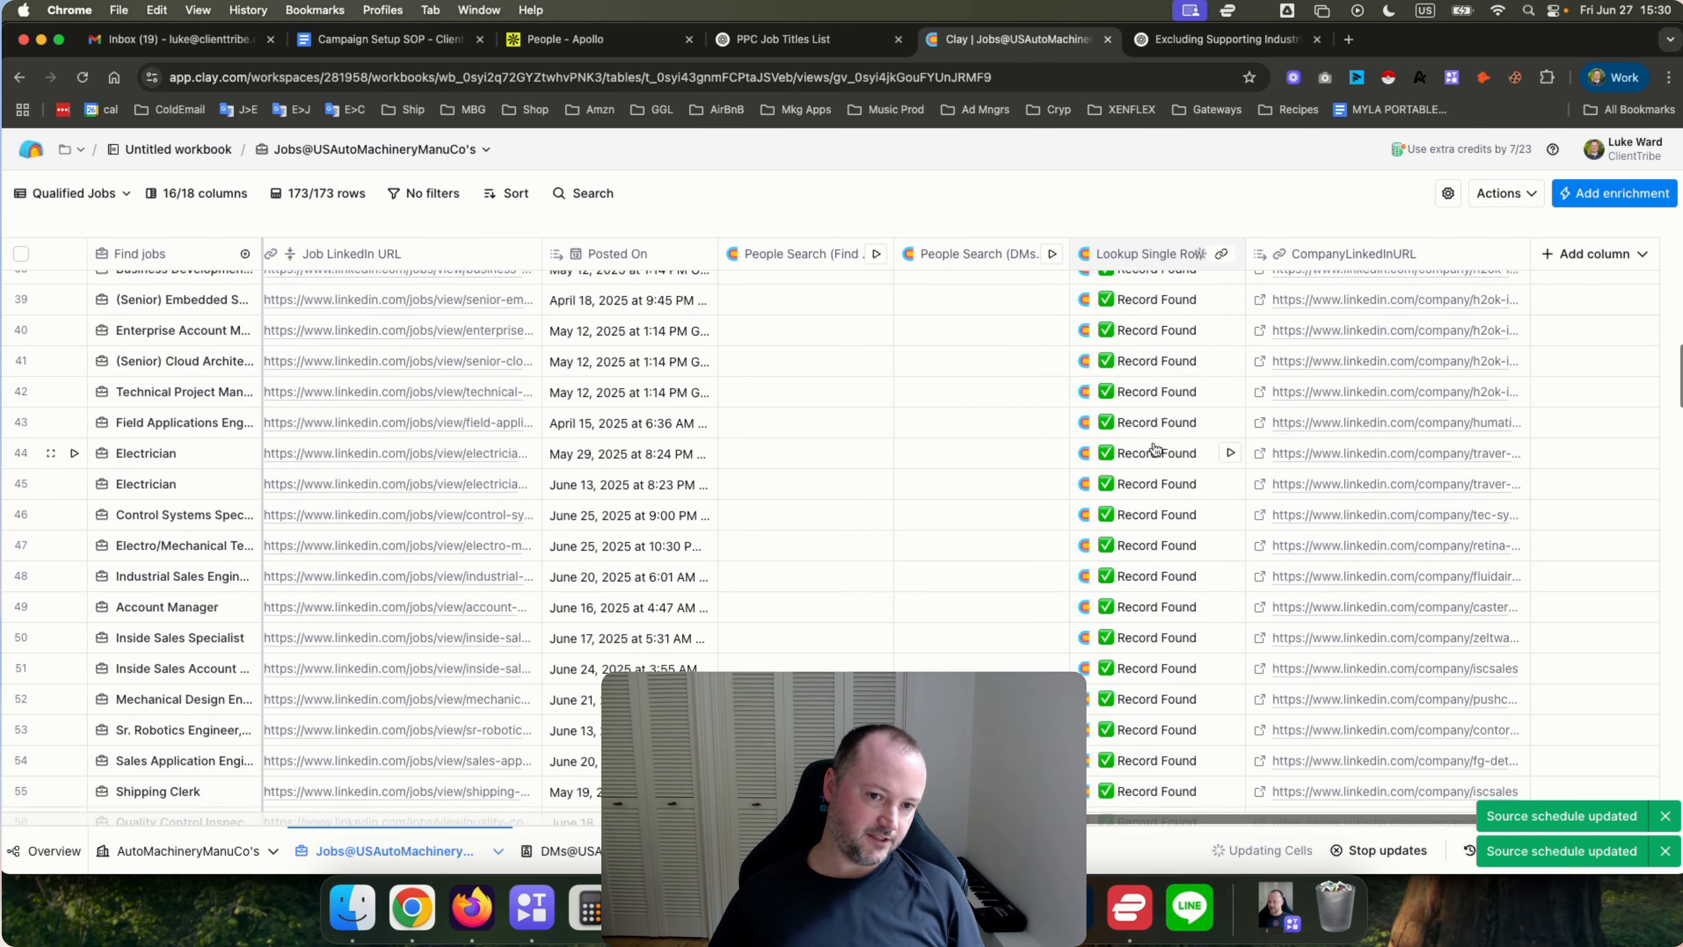
scroll(1154, 449, up, 5)
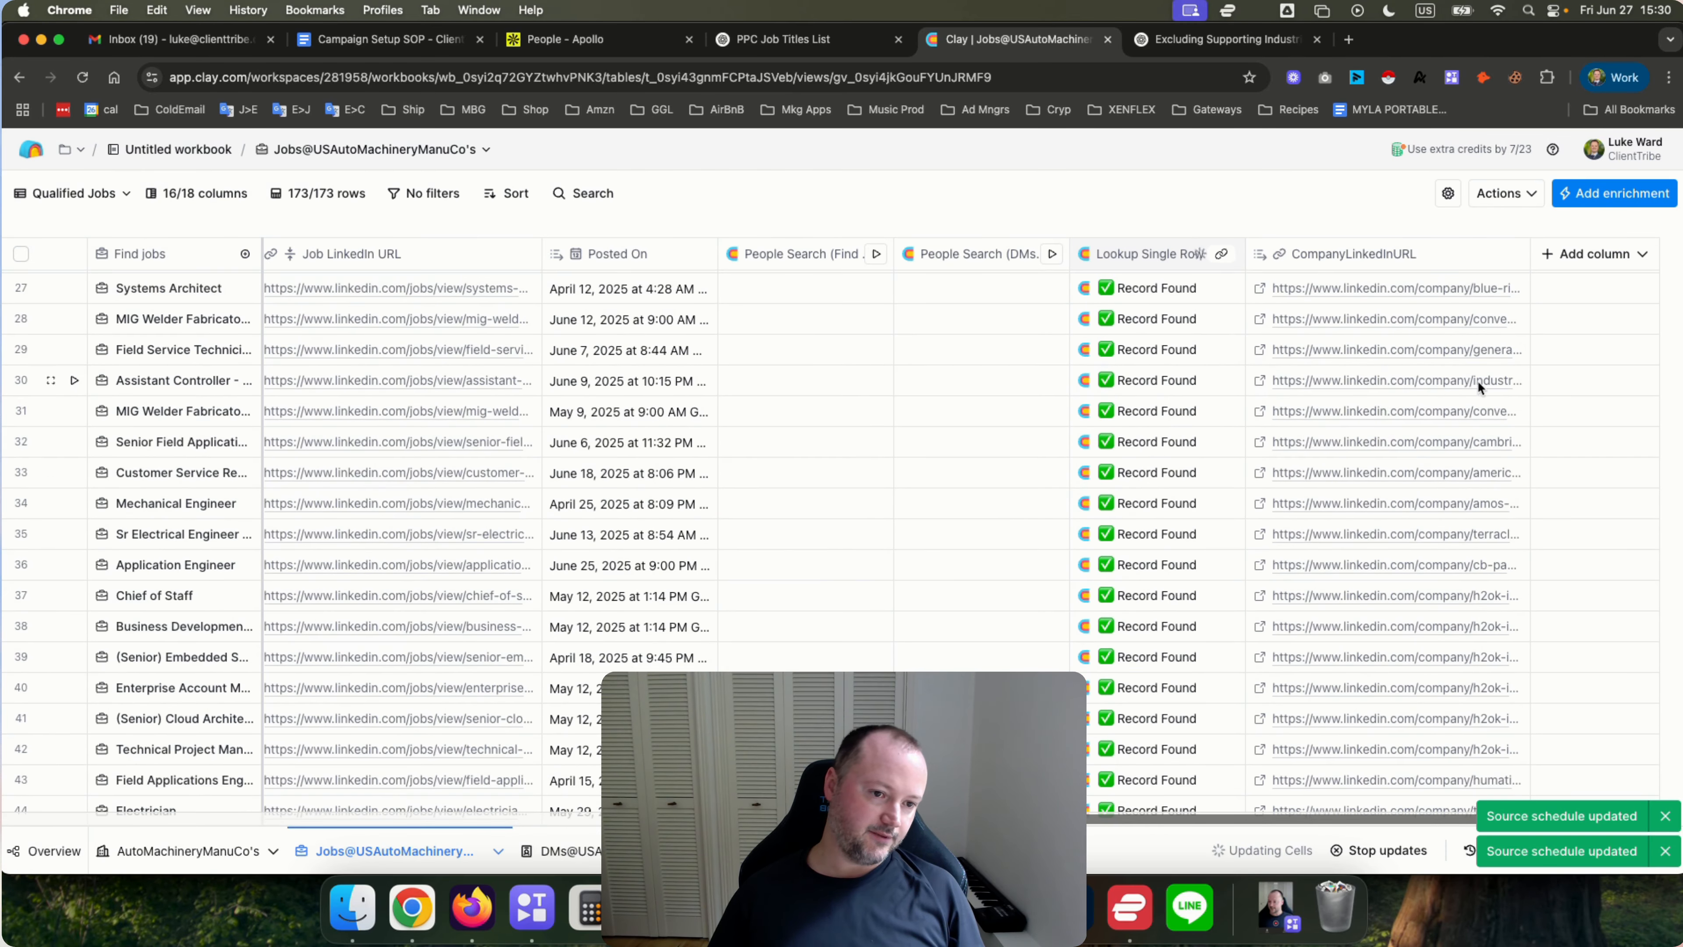
drag(1534, 246, 1644, 246)
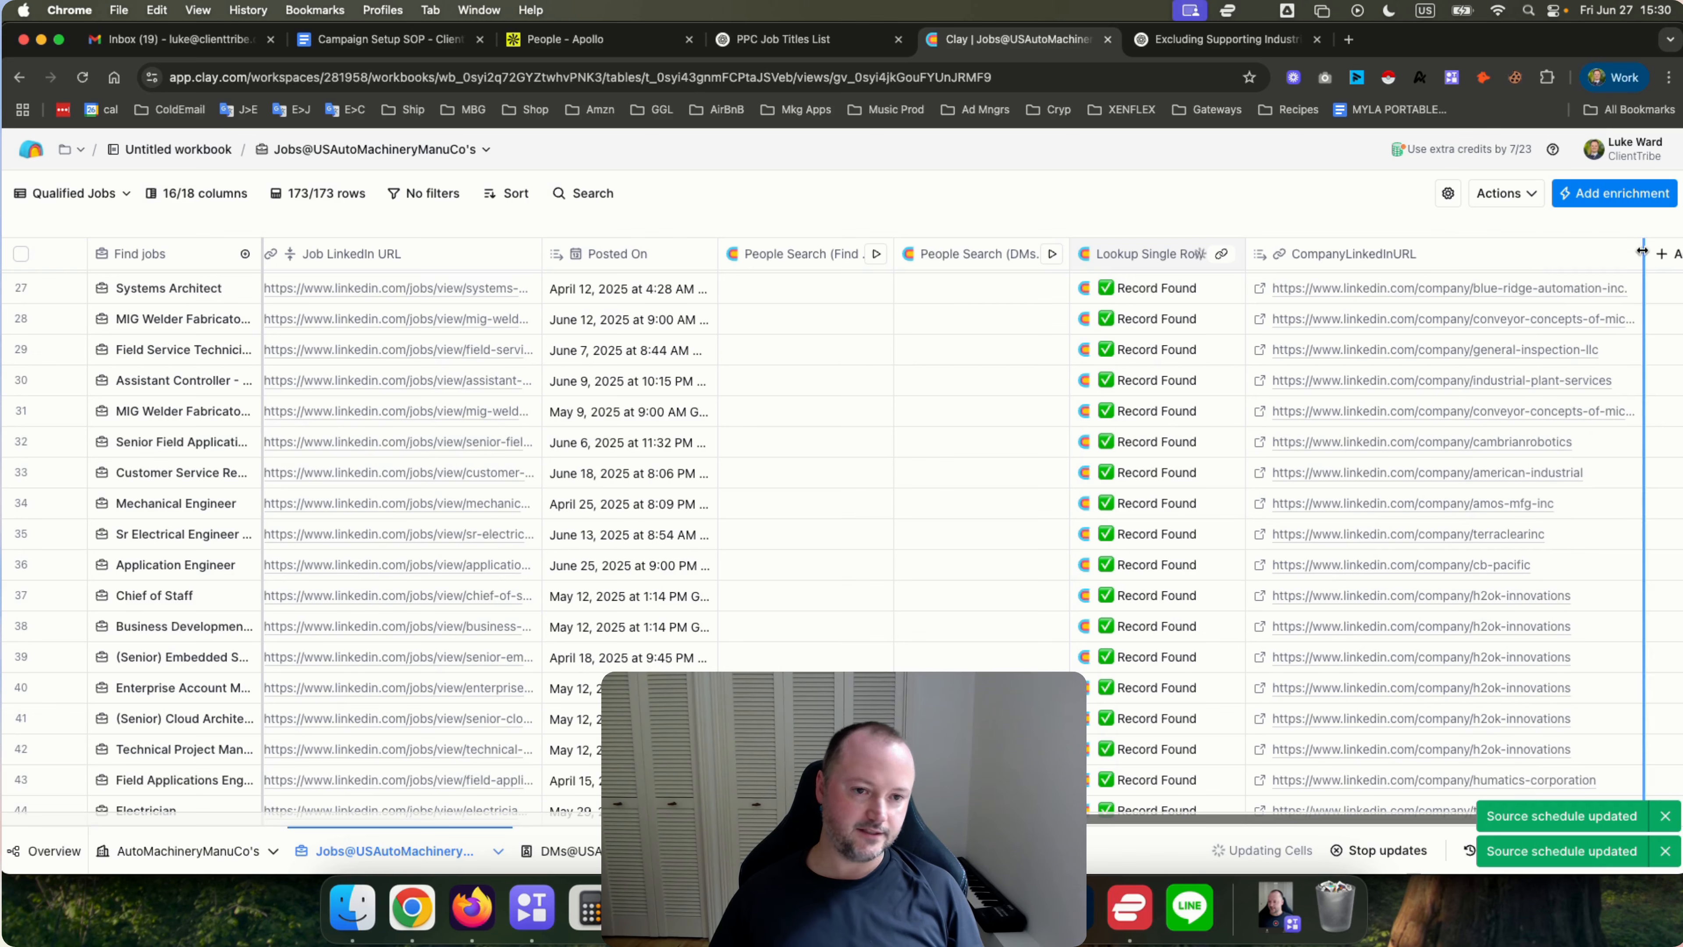
Switch to the DMs table and review the company column settings of its Find People source.
click(568, 852)
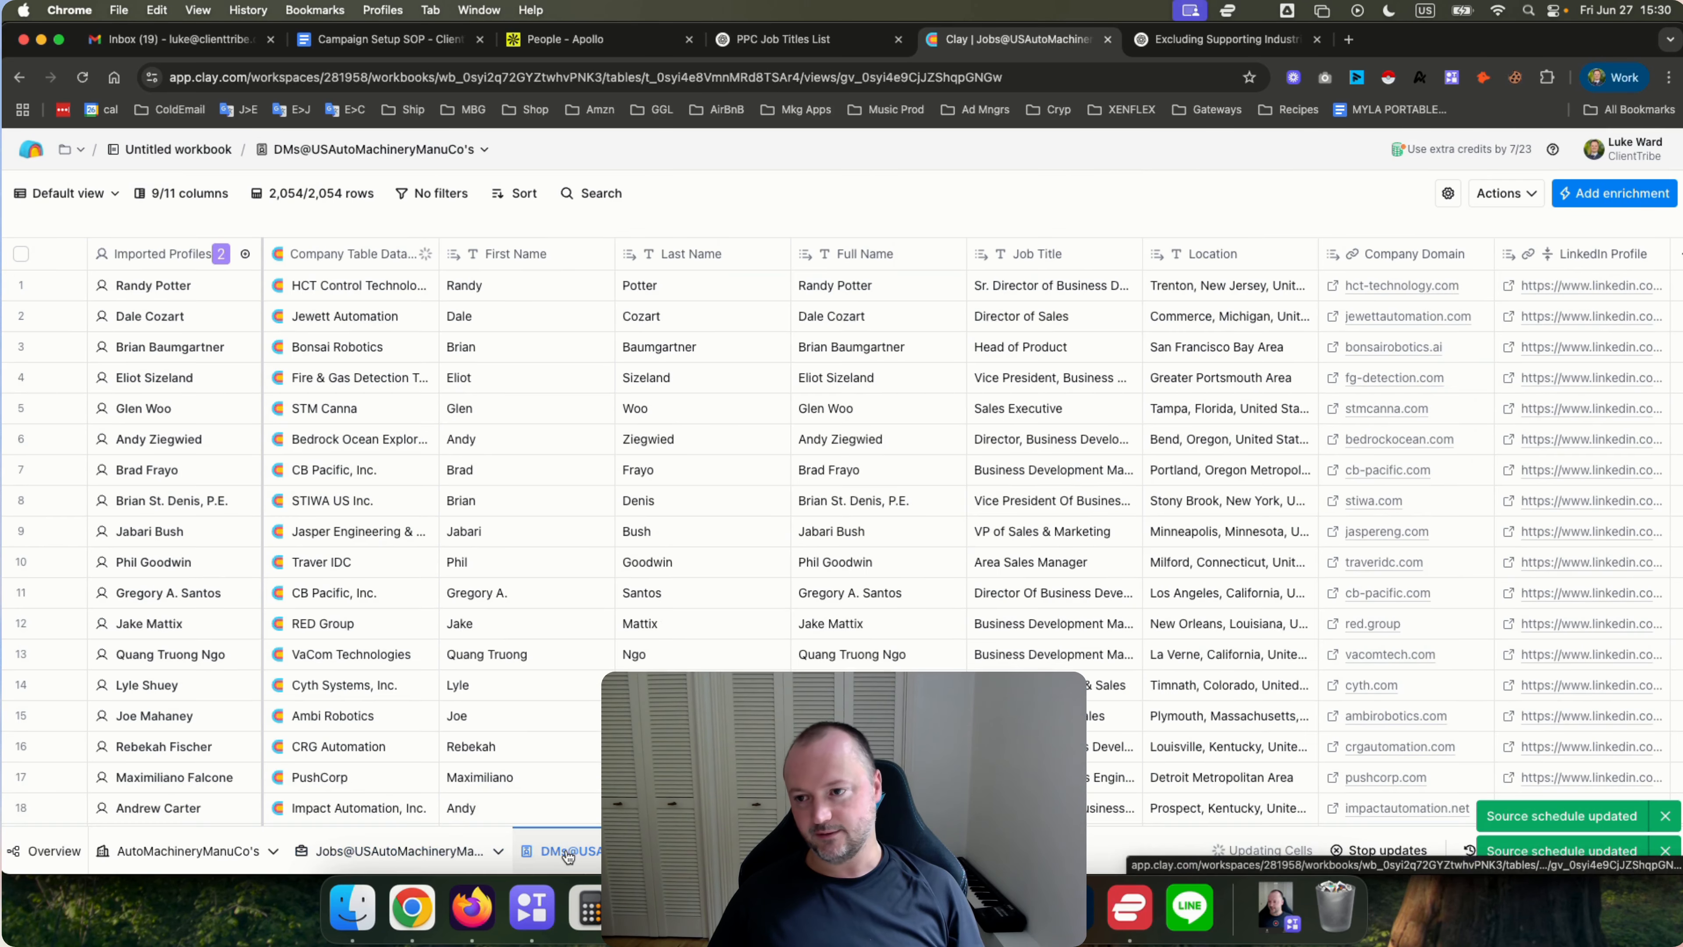
click(245, 258)
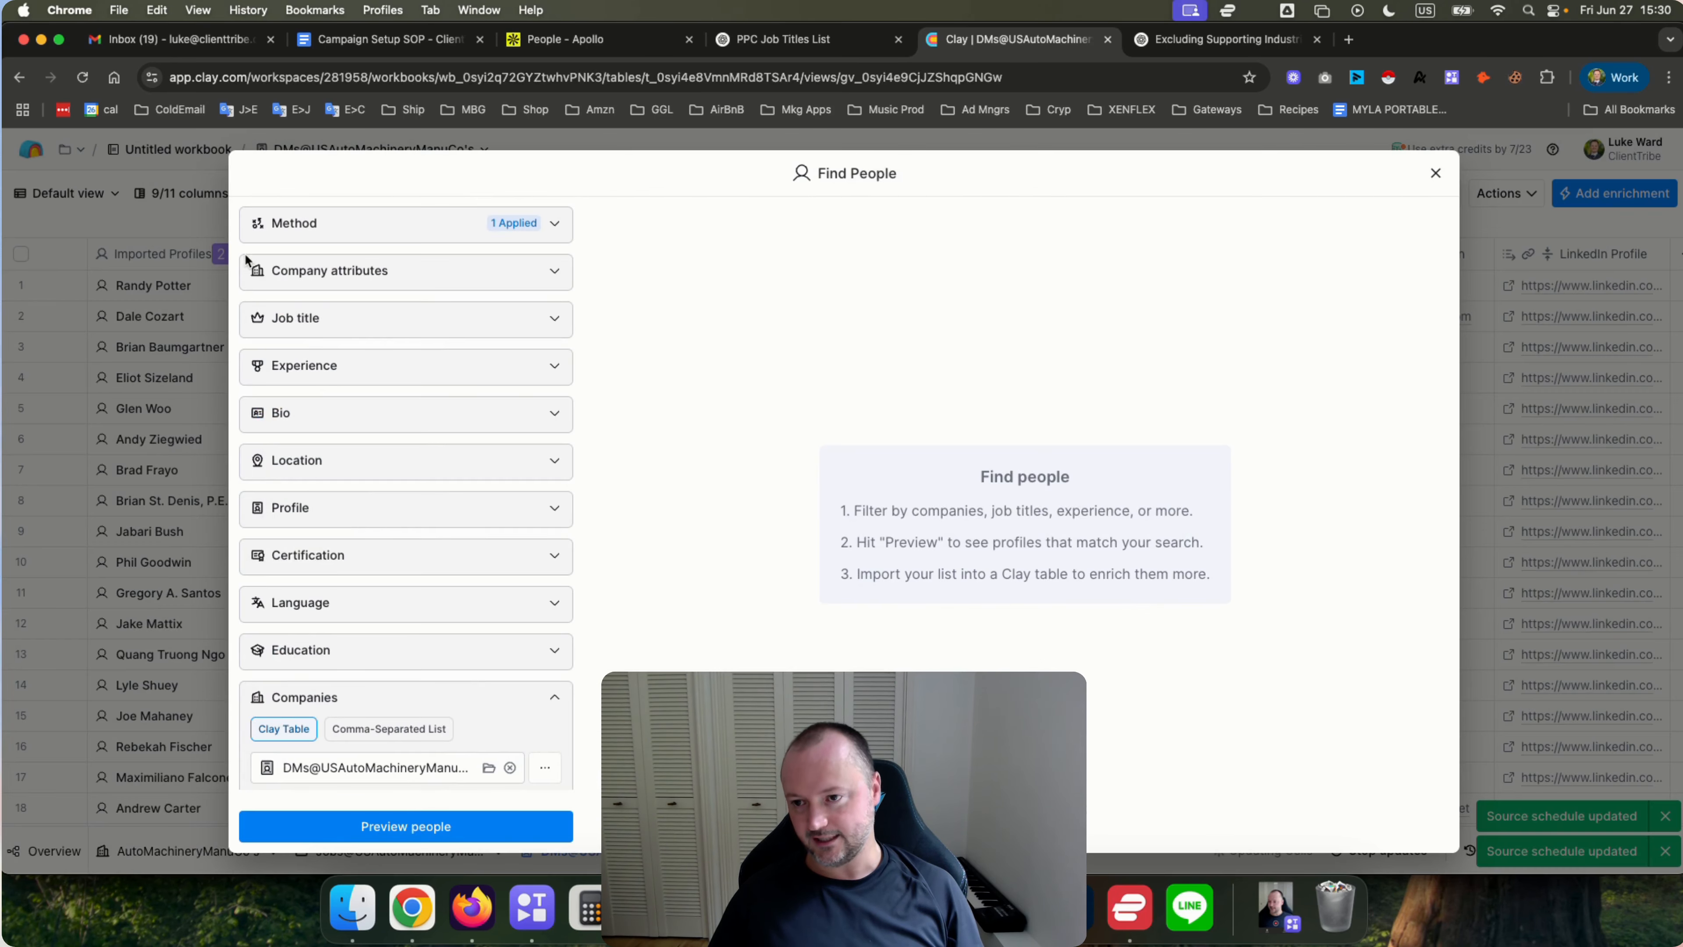
scroll(364, 371, down, 5)
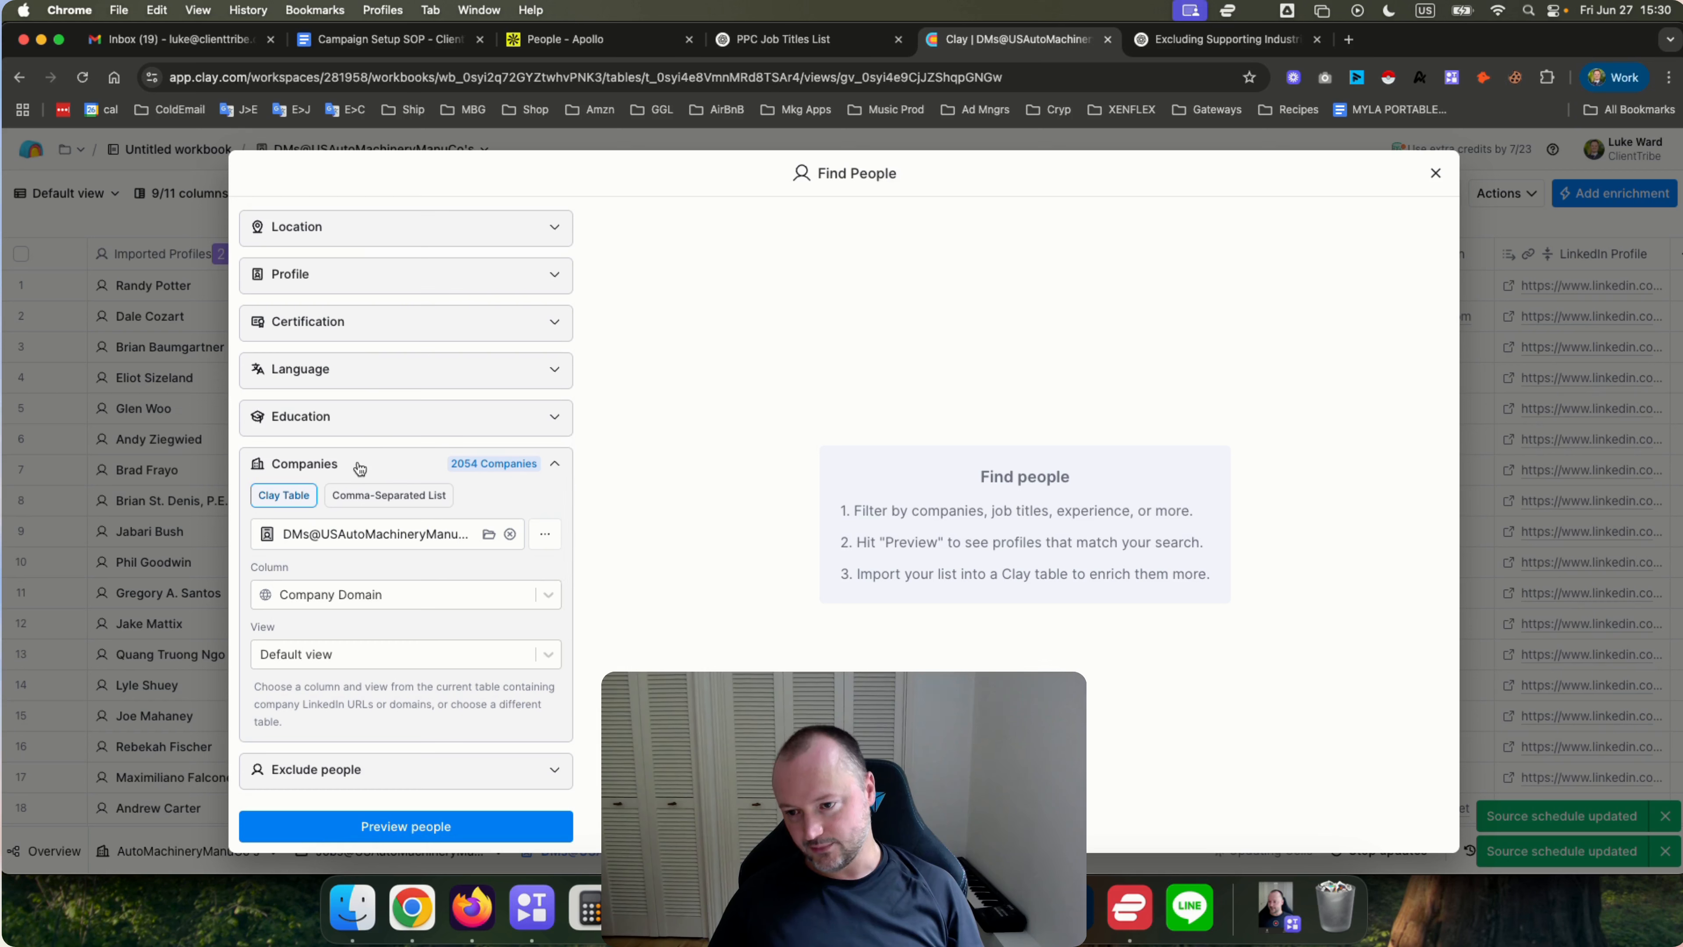
click(409, 594)
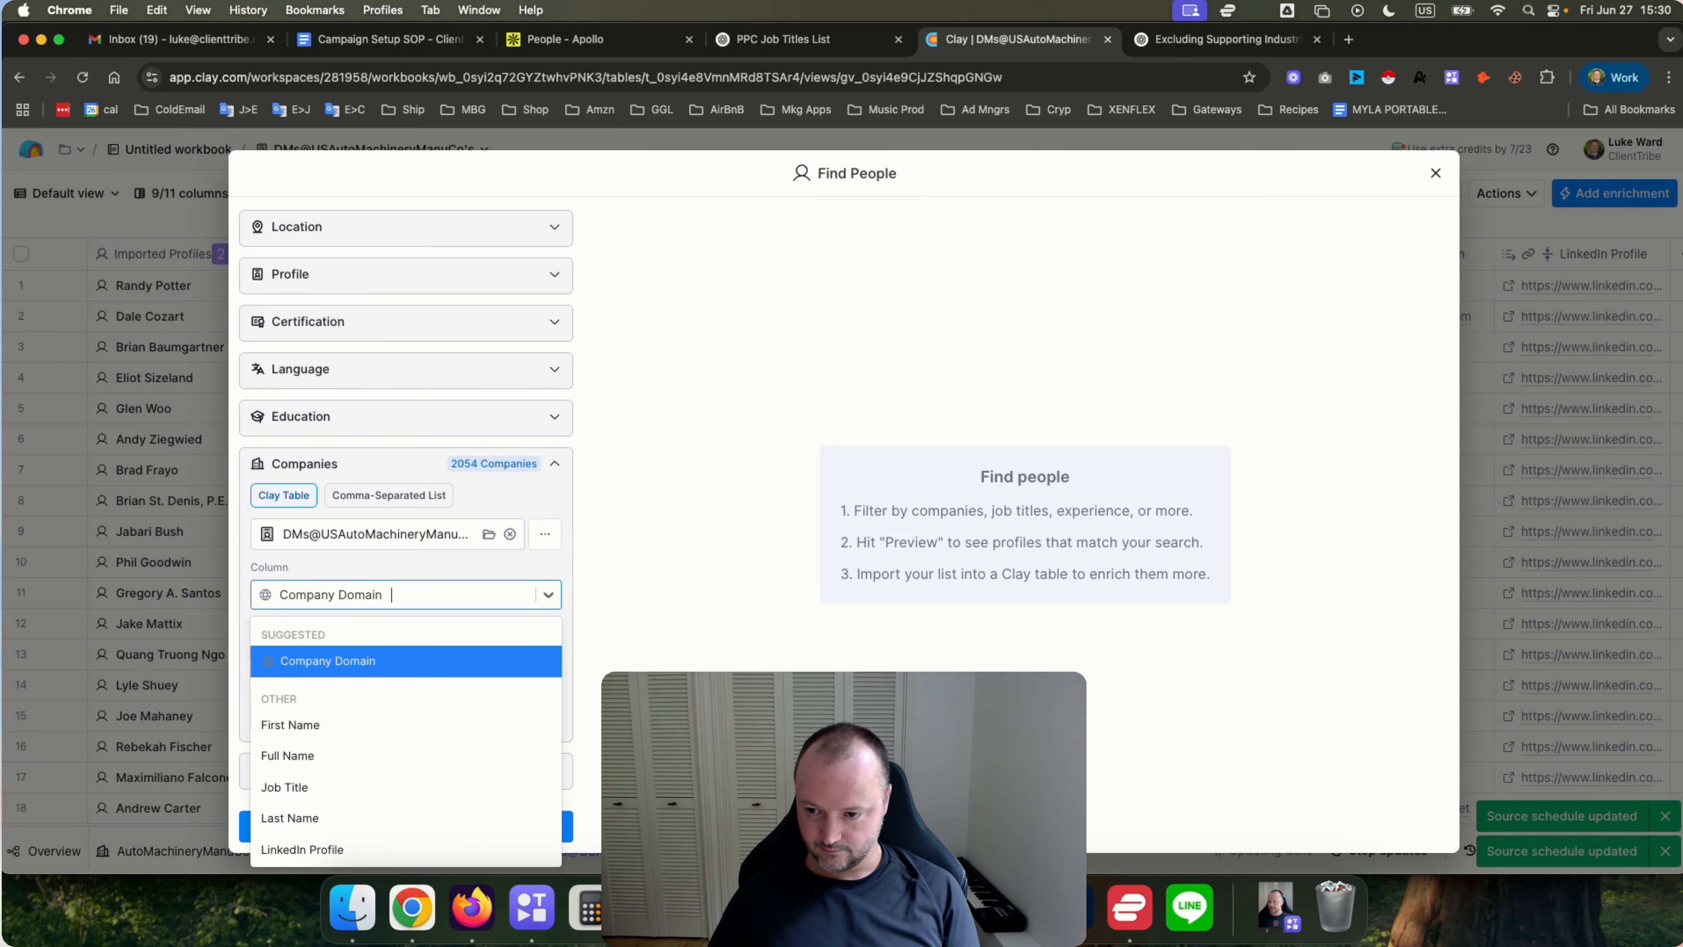
scroll(339, 693, down, 1)
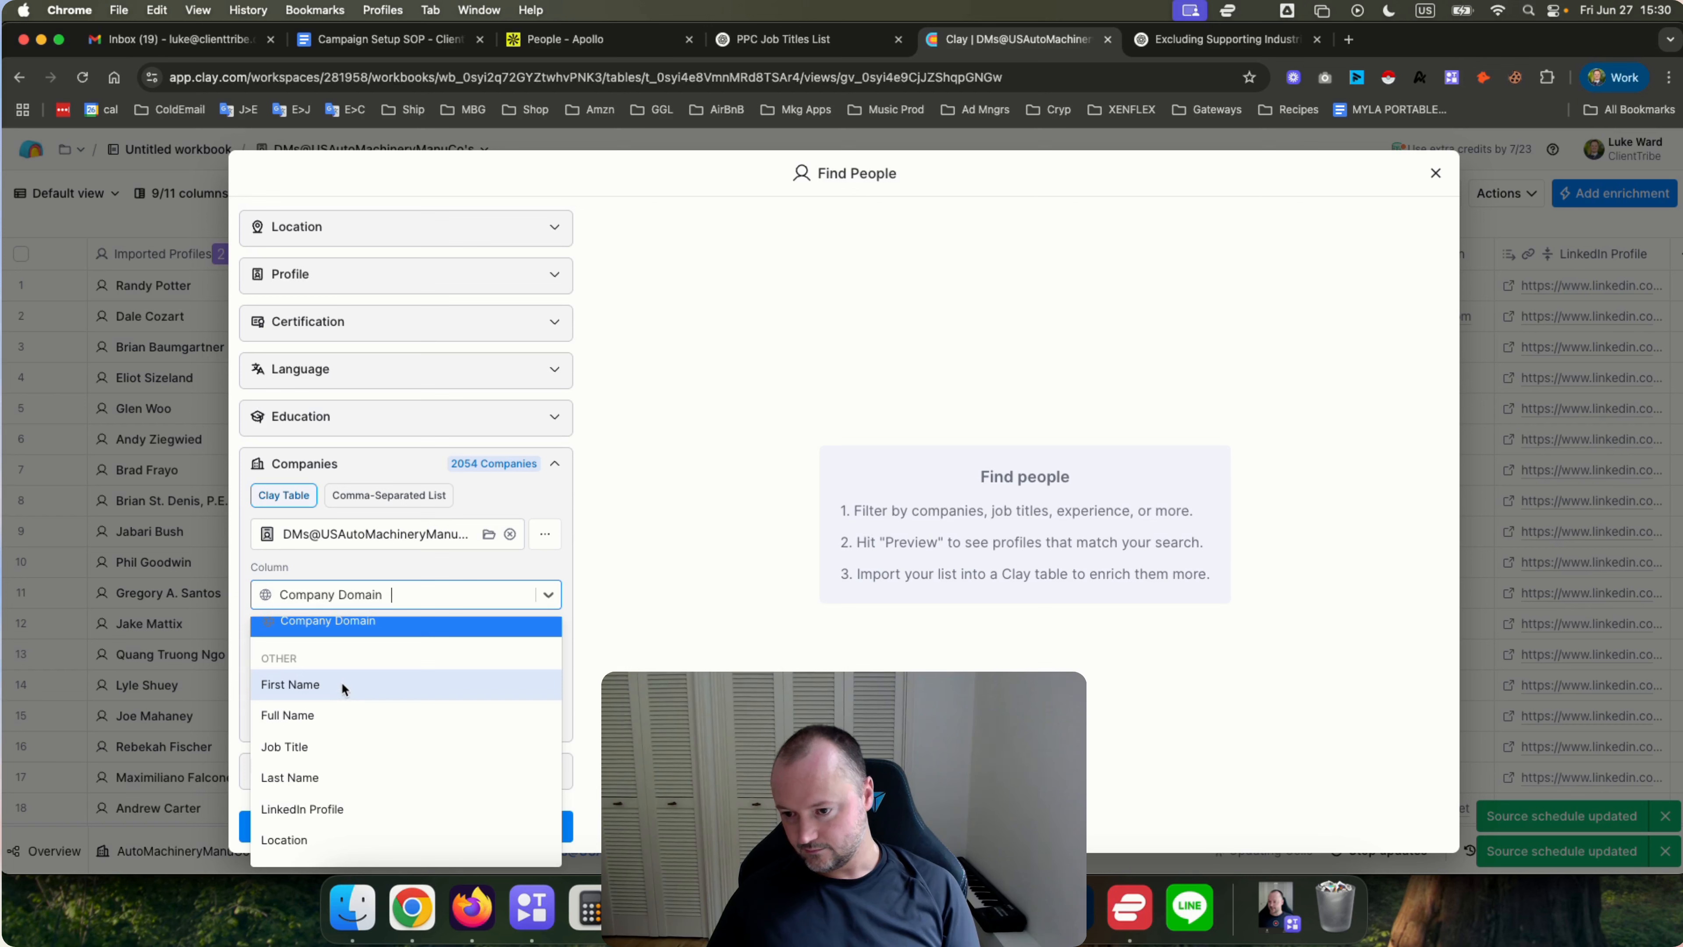
click(646, 666)
click(378, 597)
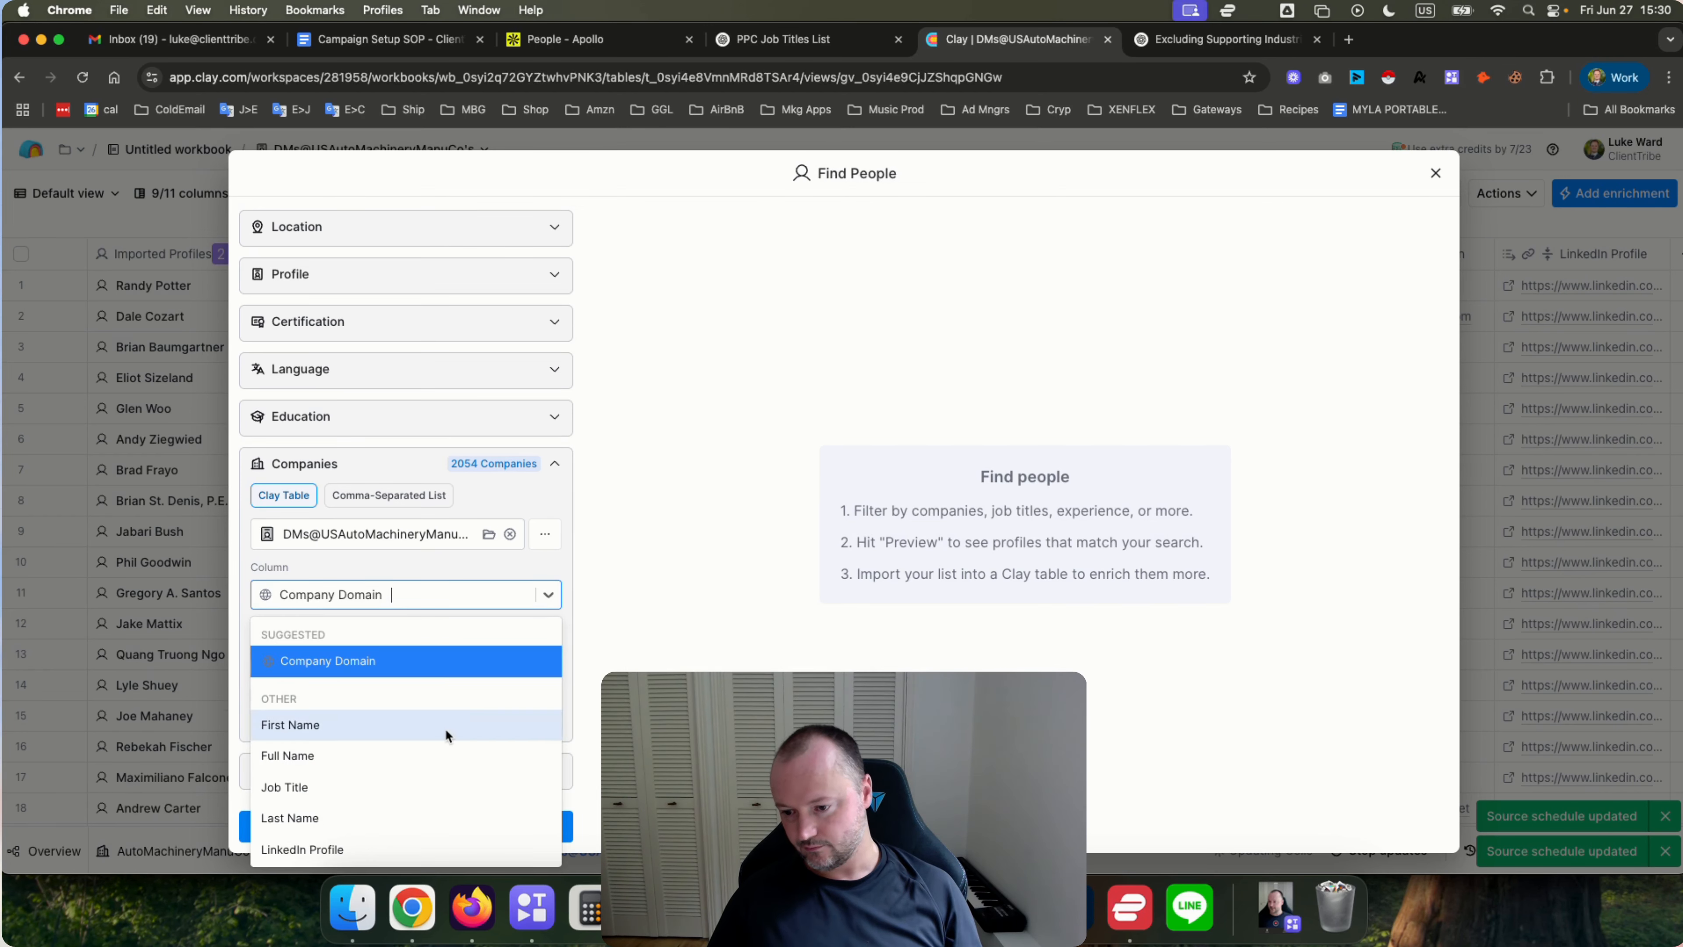
scroll(444, 727, down, 1)
key(Escape)
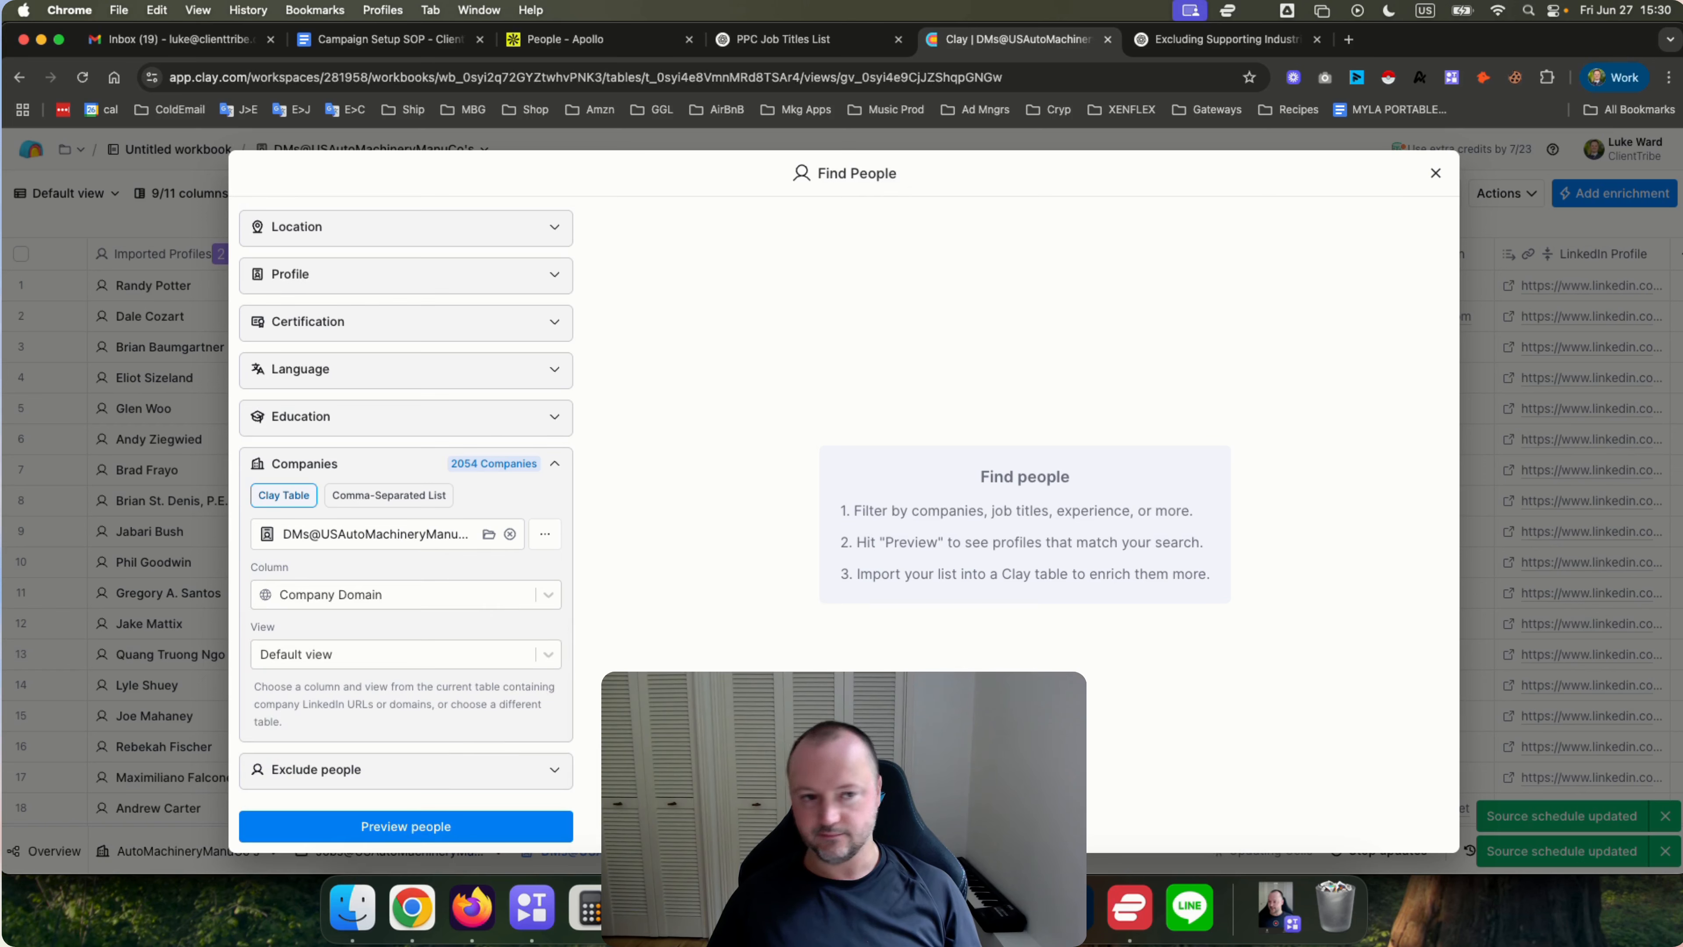
click(1431, 174)
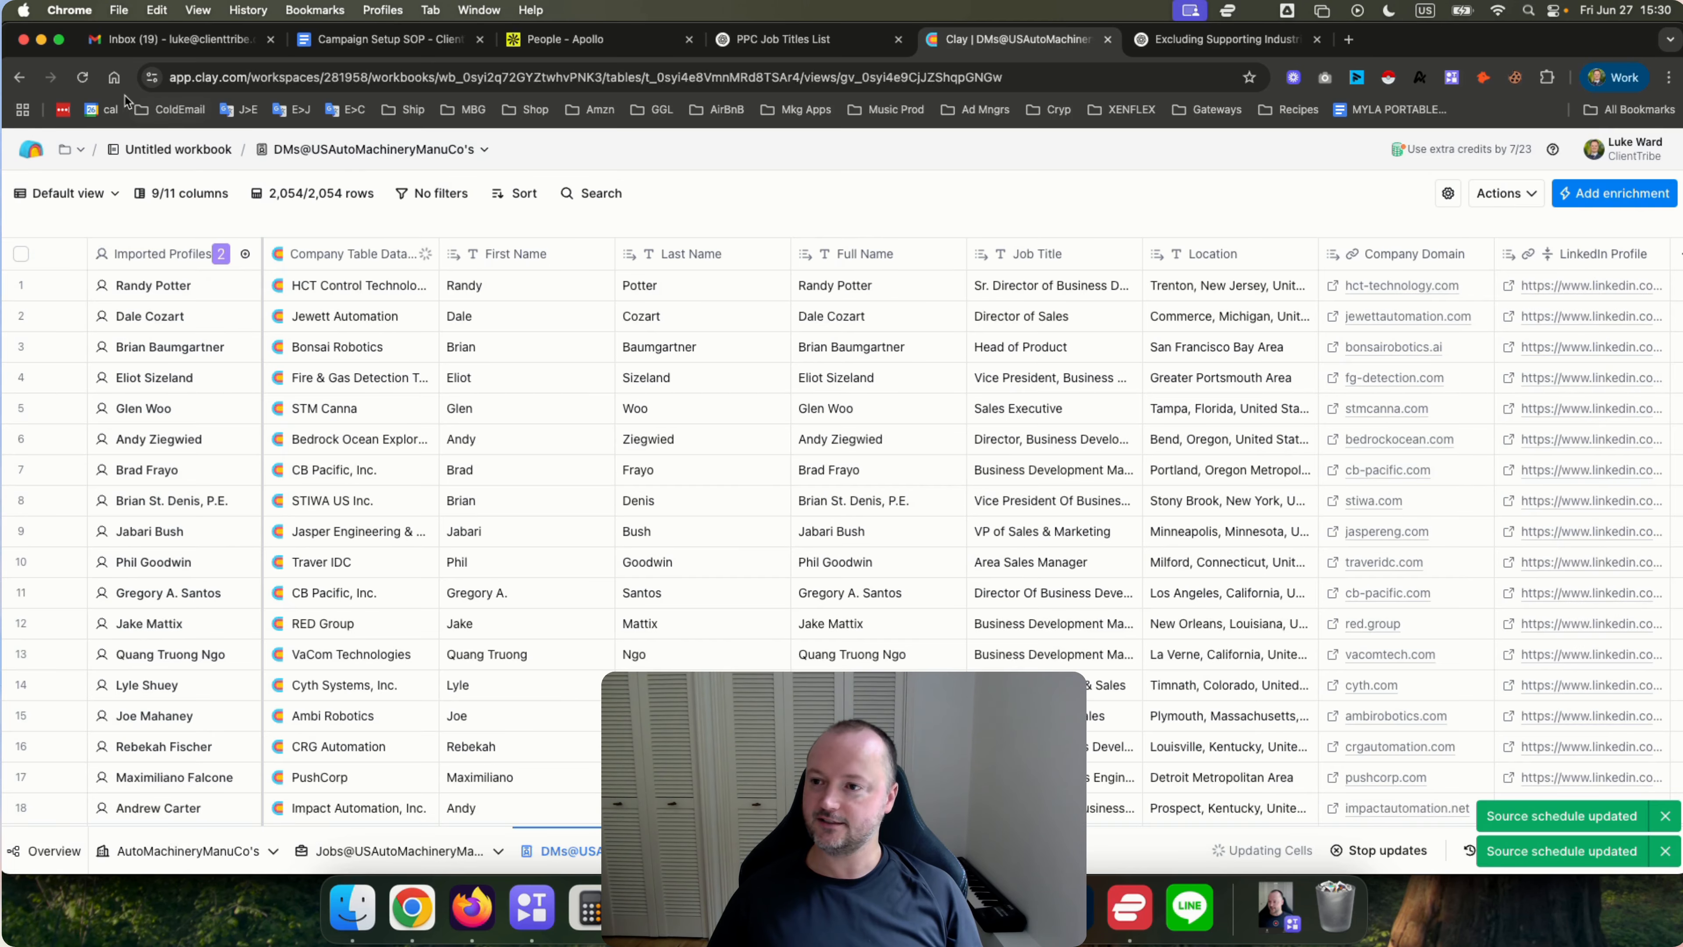
click(82, 76)
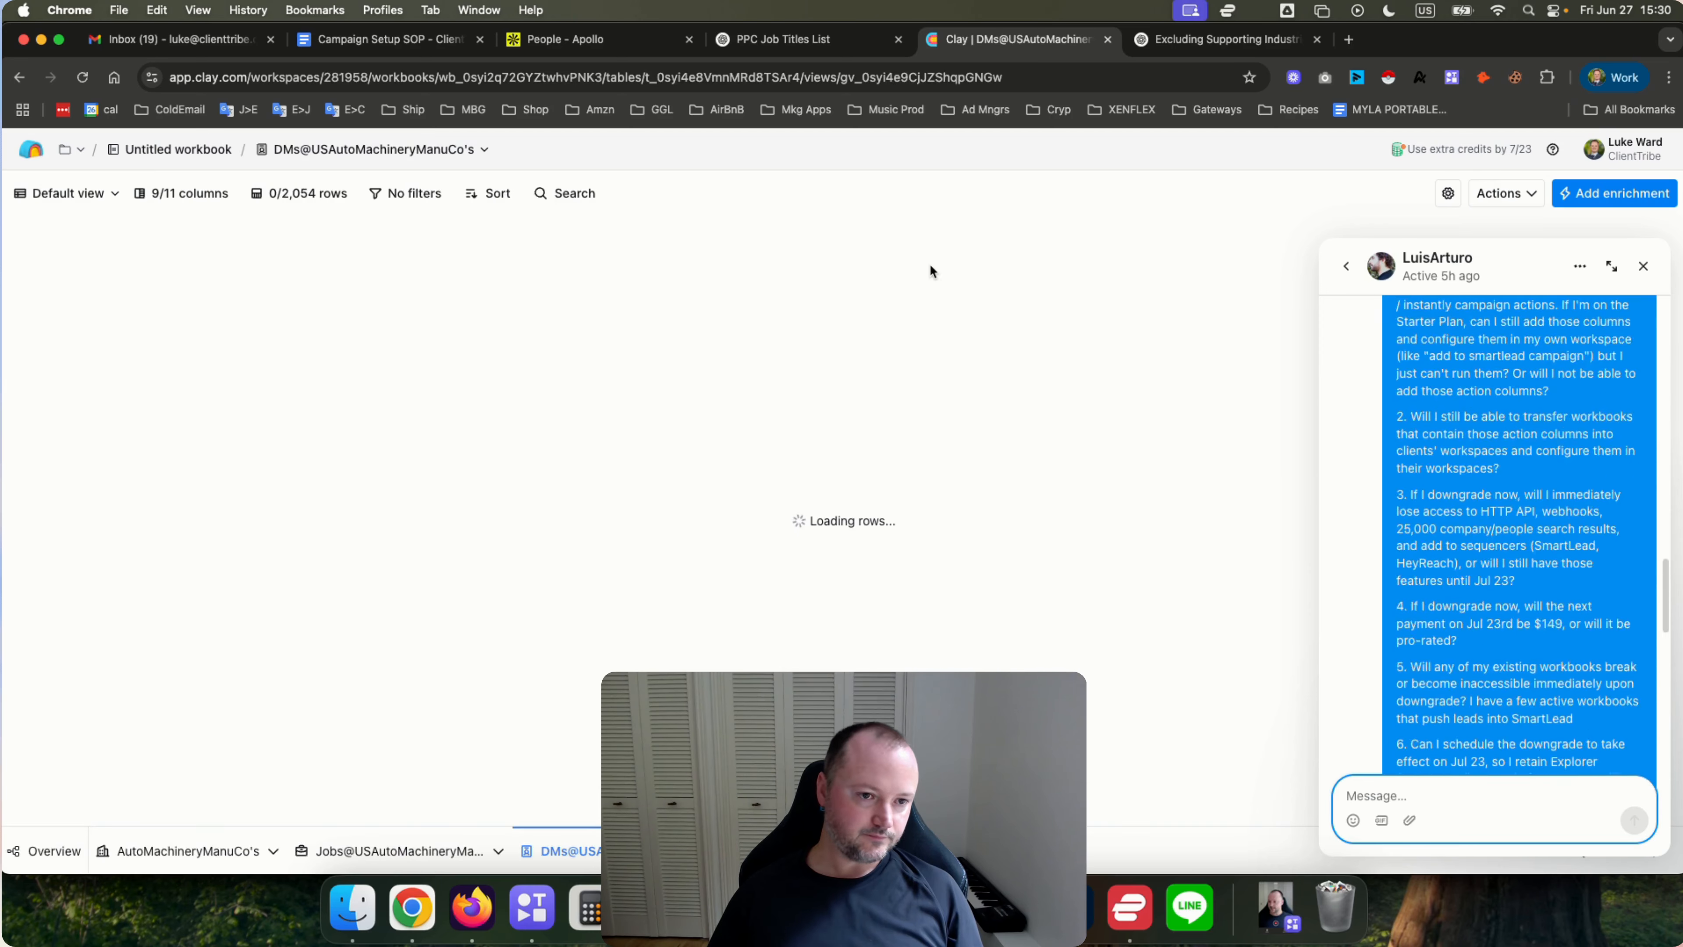
Point the Find People source's companies filter at the Jobs@USAutoMachineryManuCo's table, CompanyLinkedInURL column and Qualified Jobs view.
click(1643, 266)
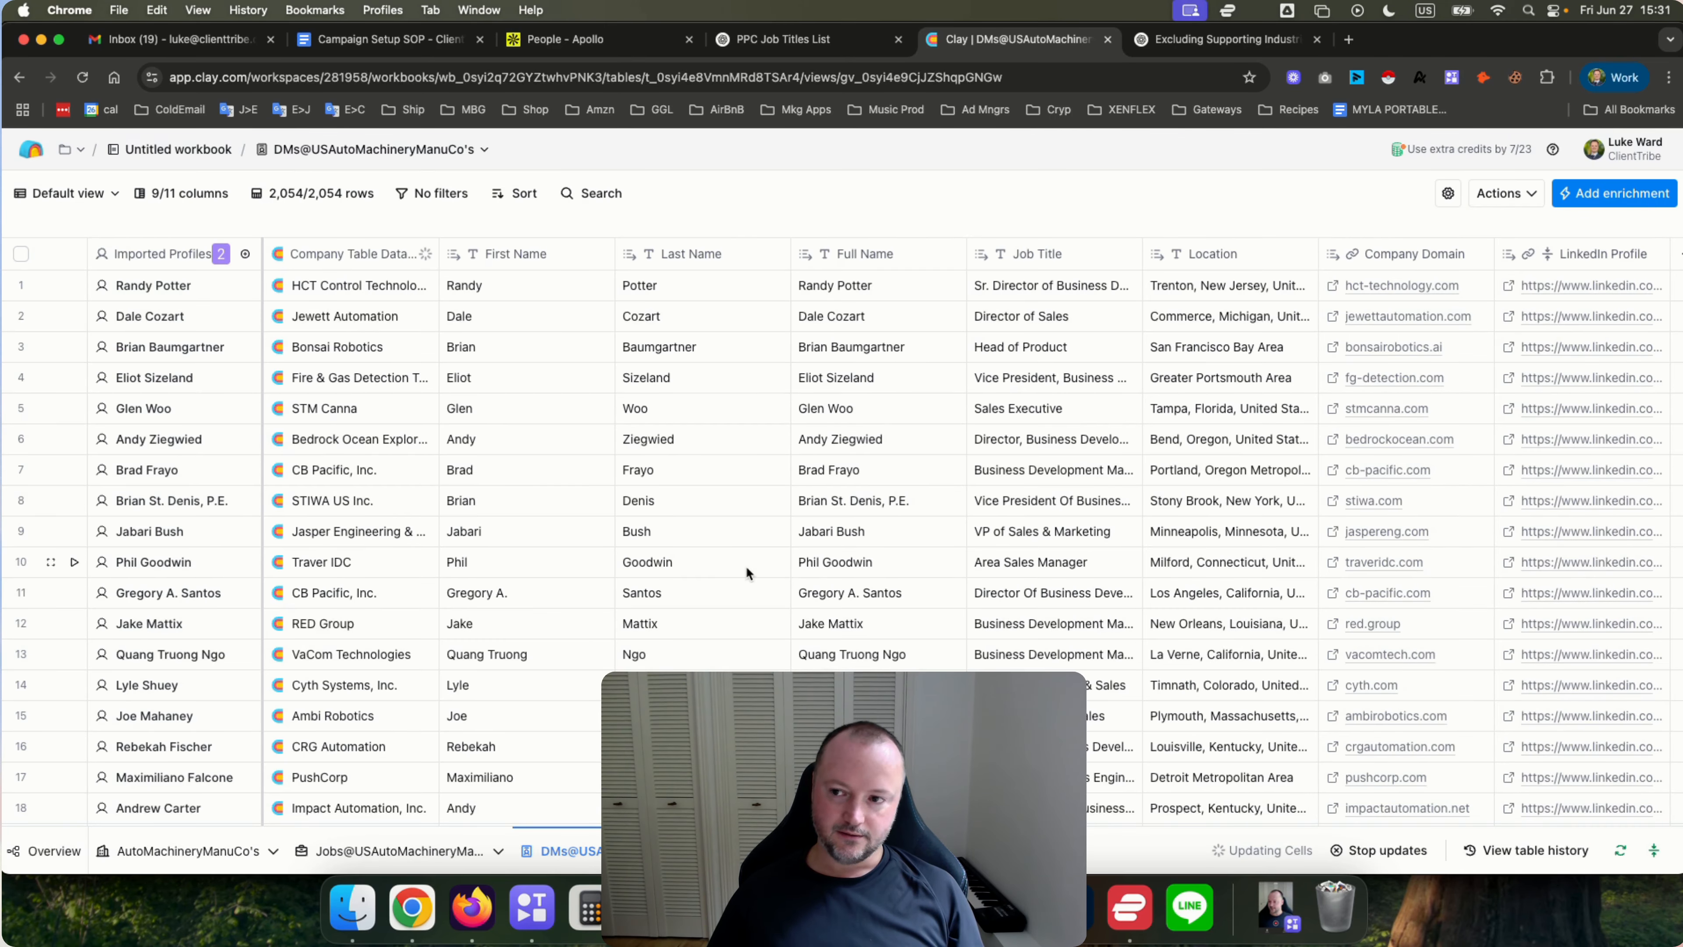
click(241, 256)
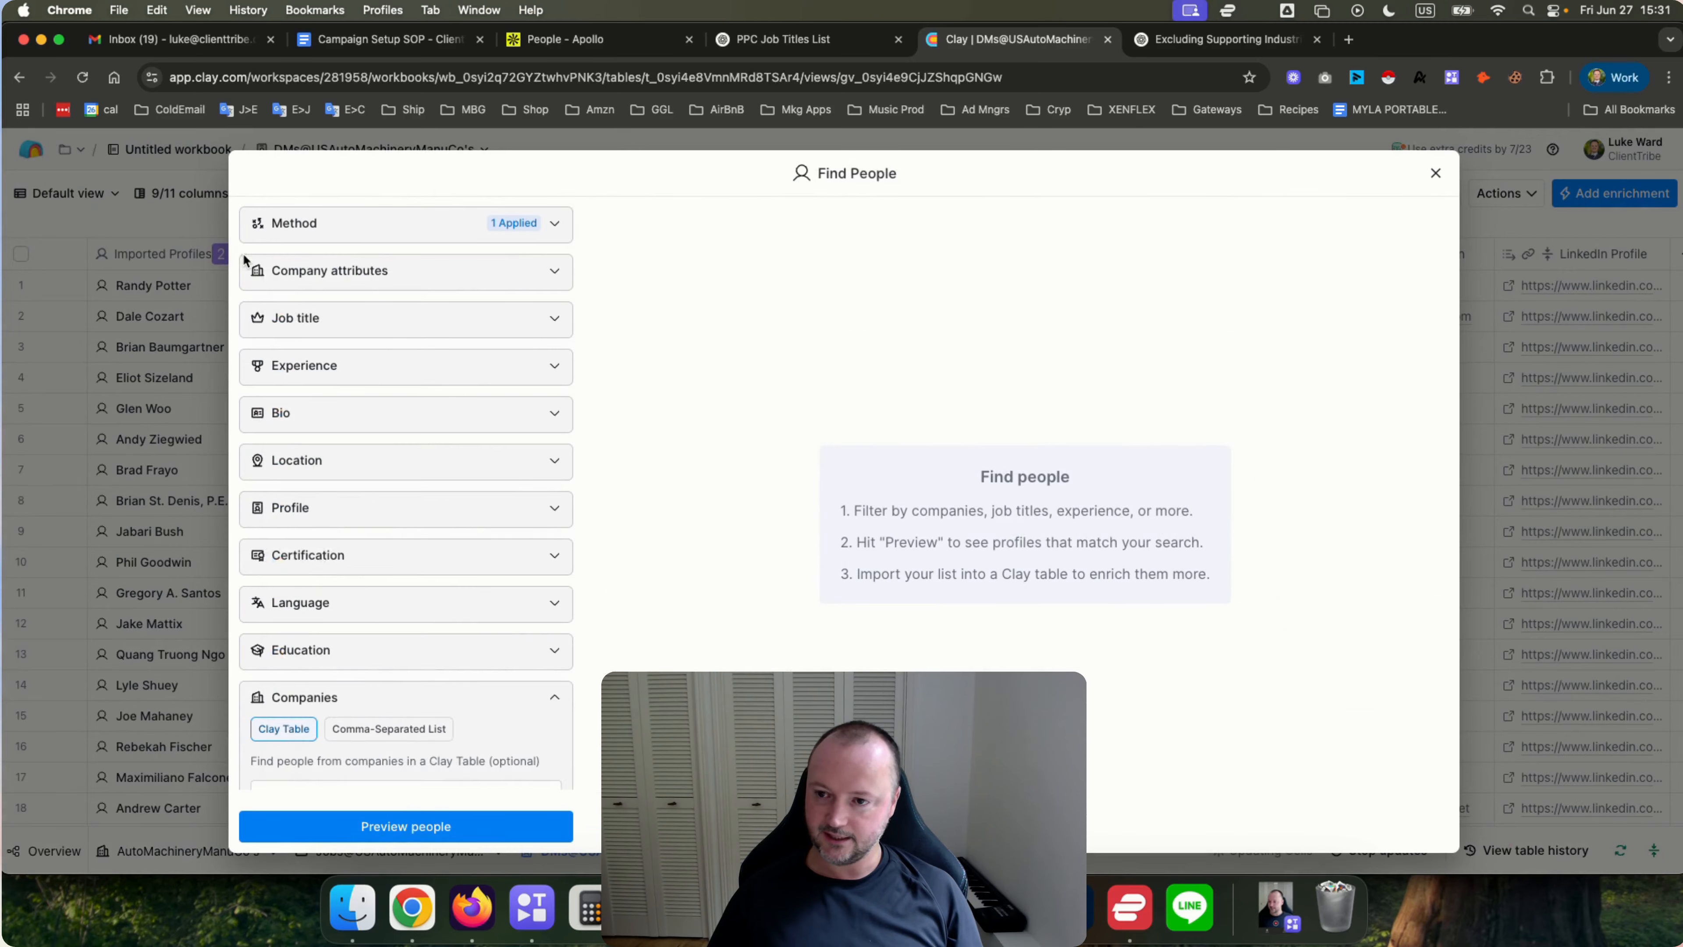
scroll(410, 416, down, 1)
scroll(411, 416, down, 3)
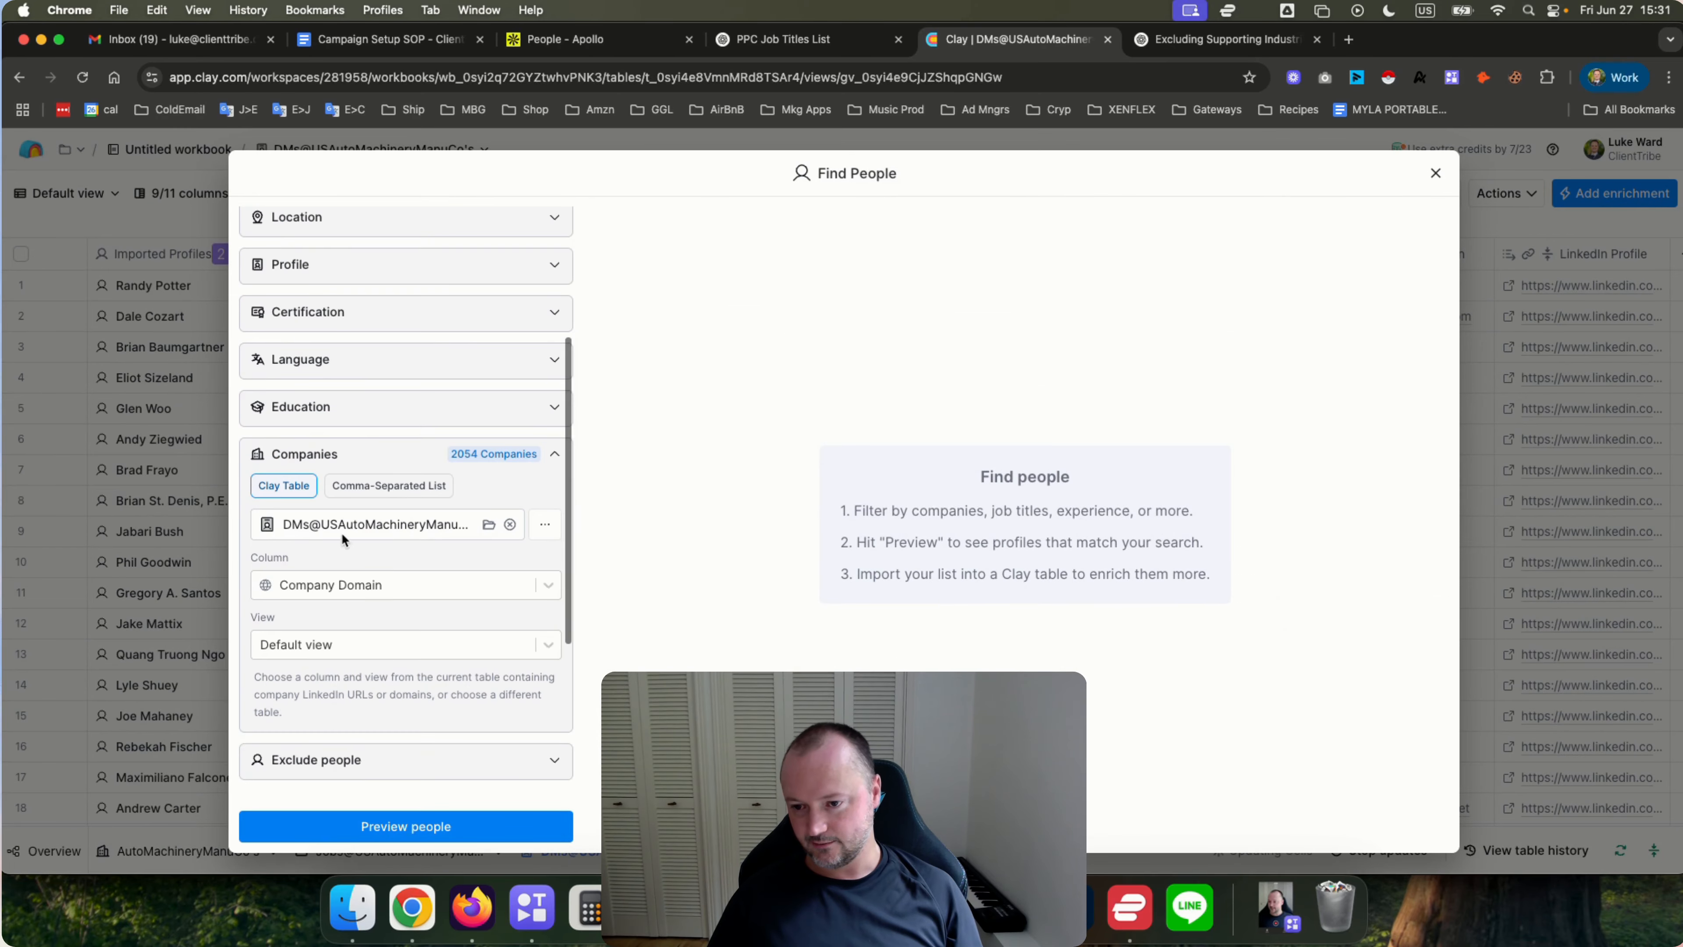
click(391, 526)
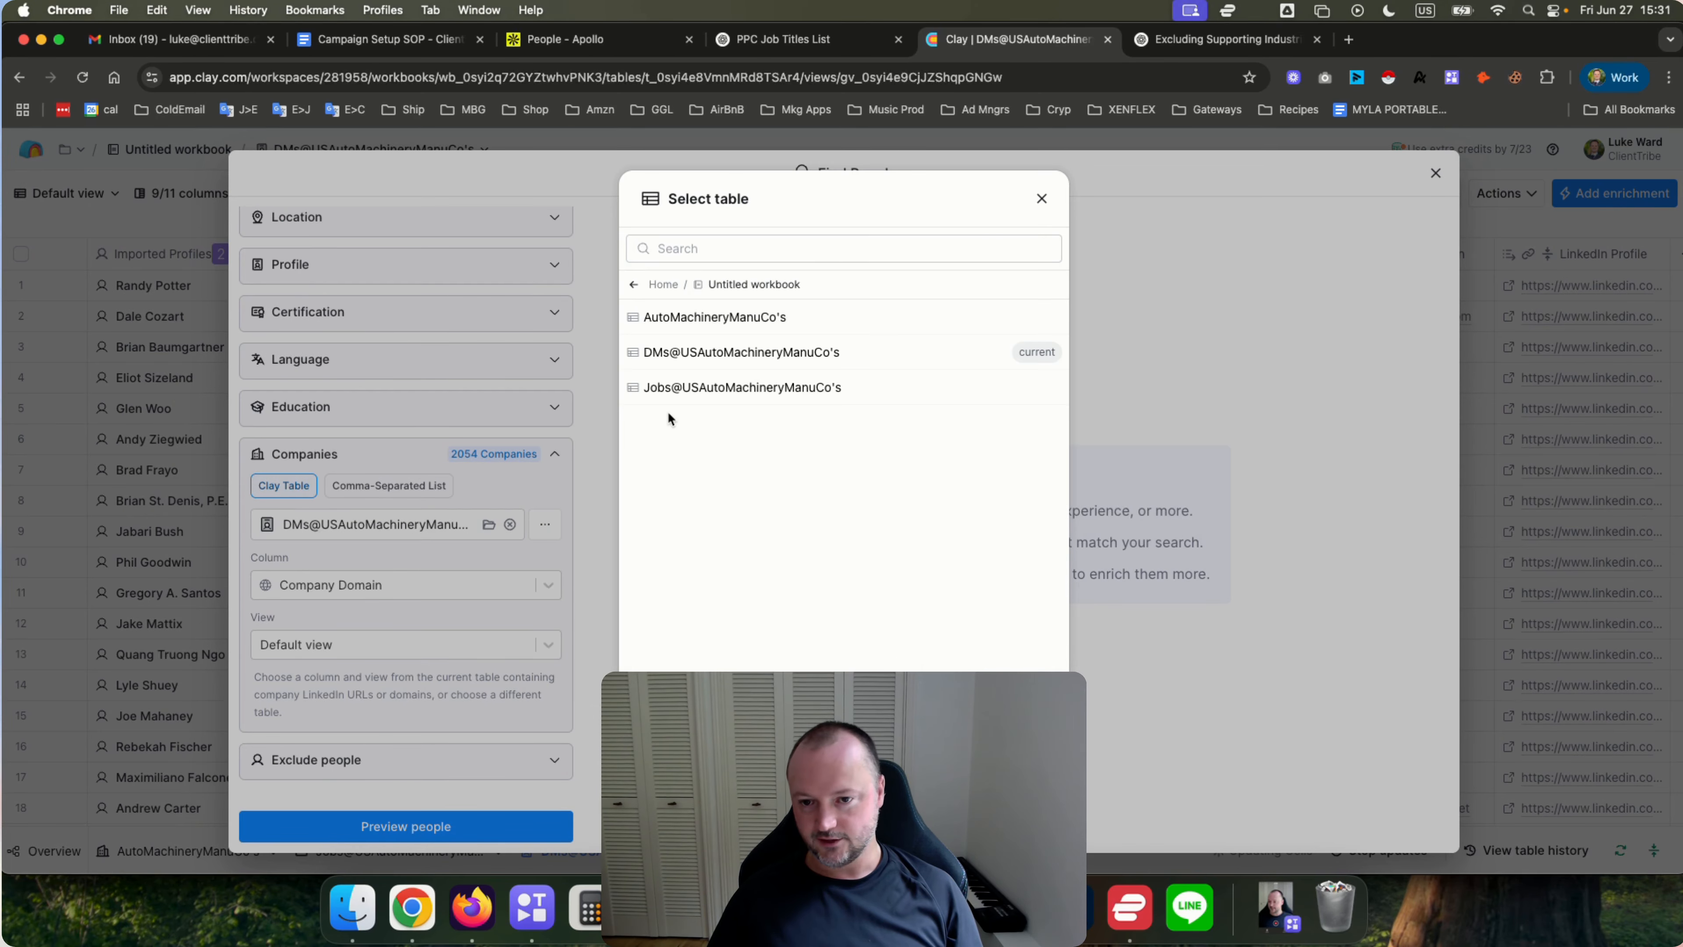
click(704, 387)
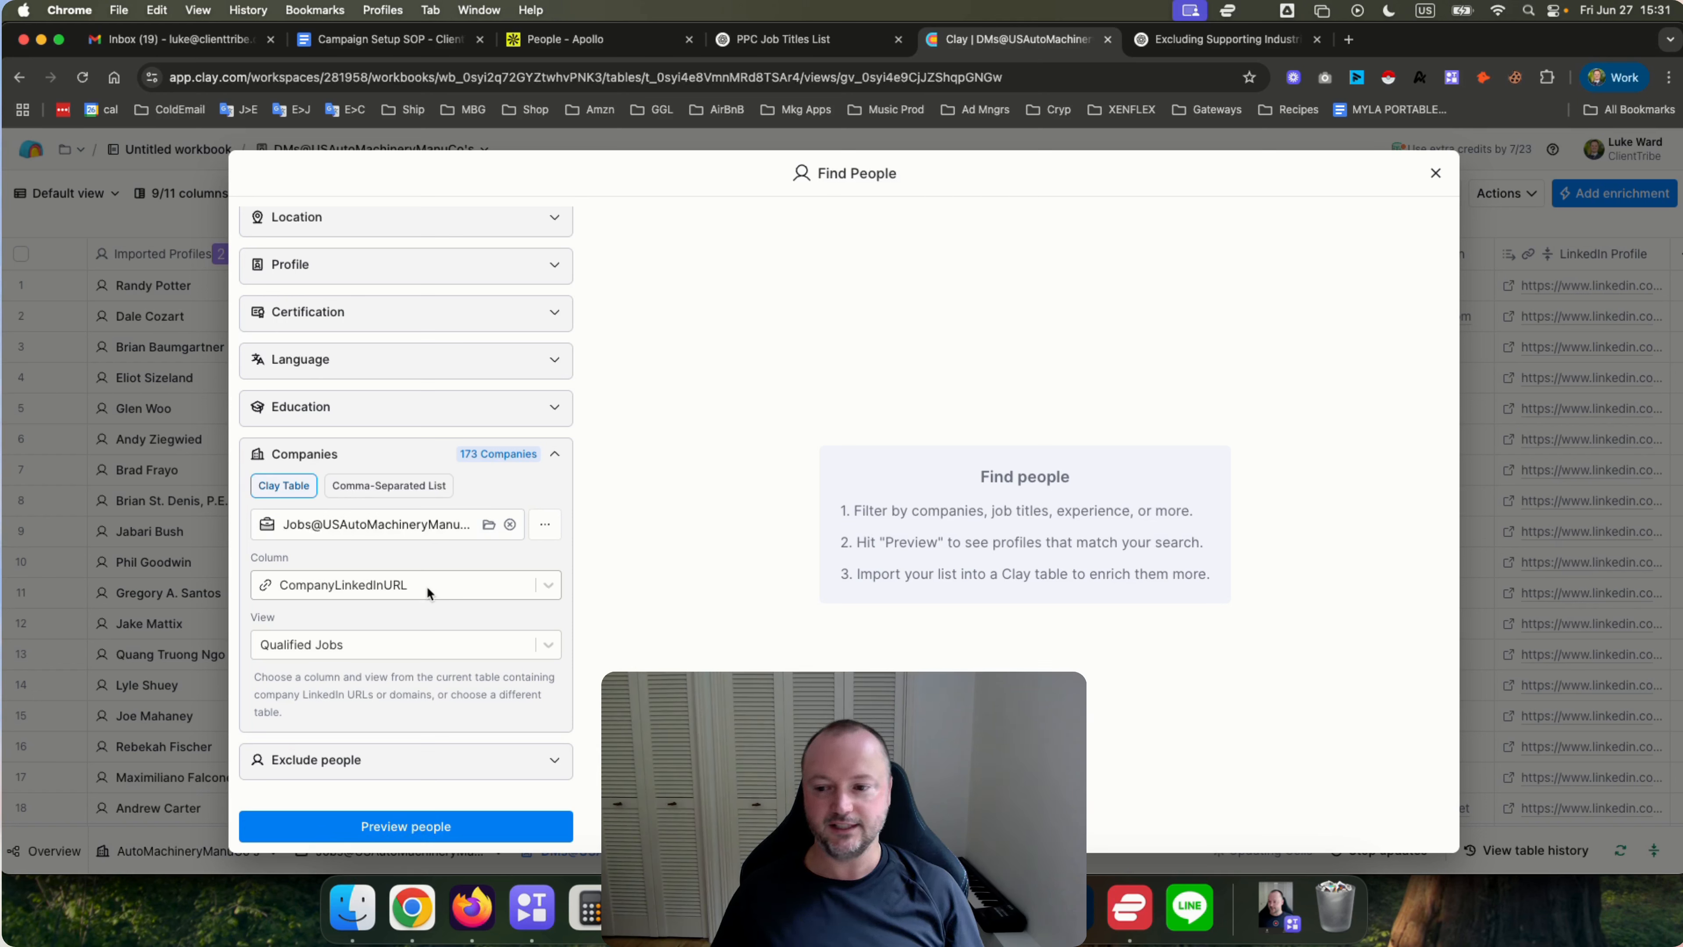
click(372, 643)
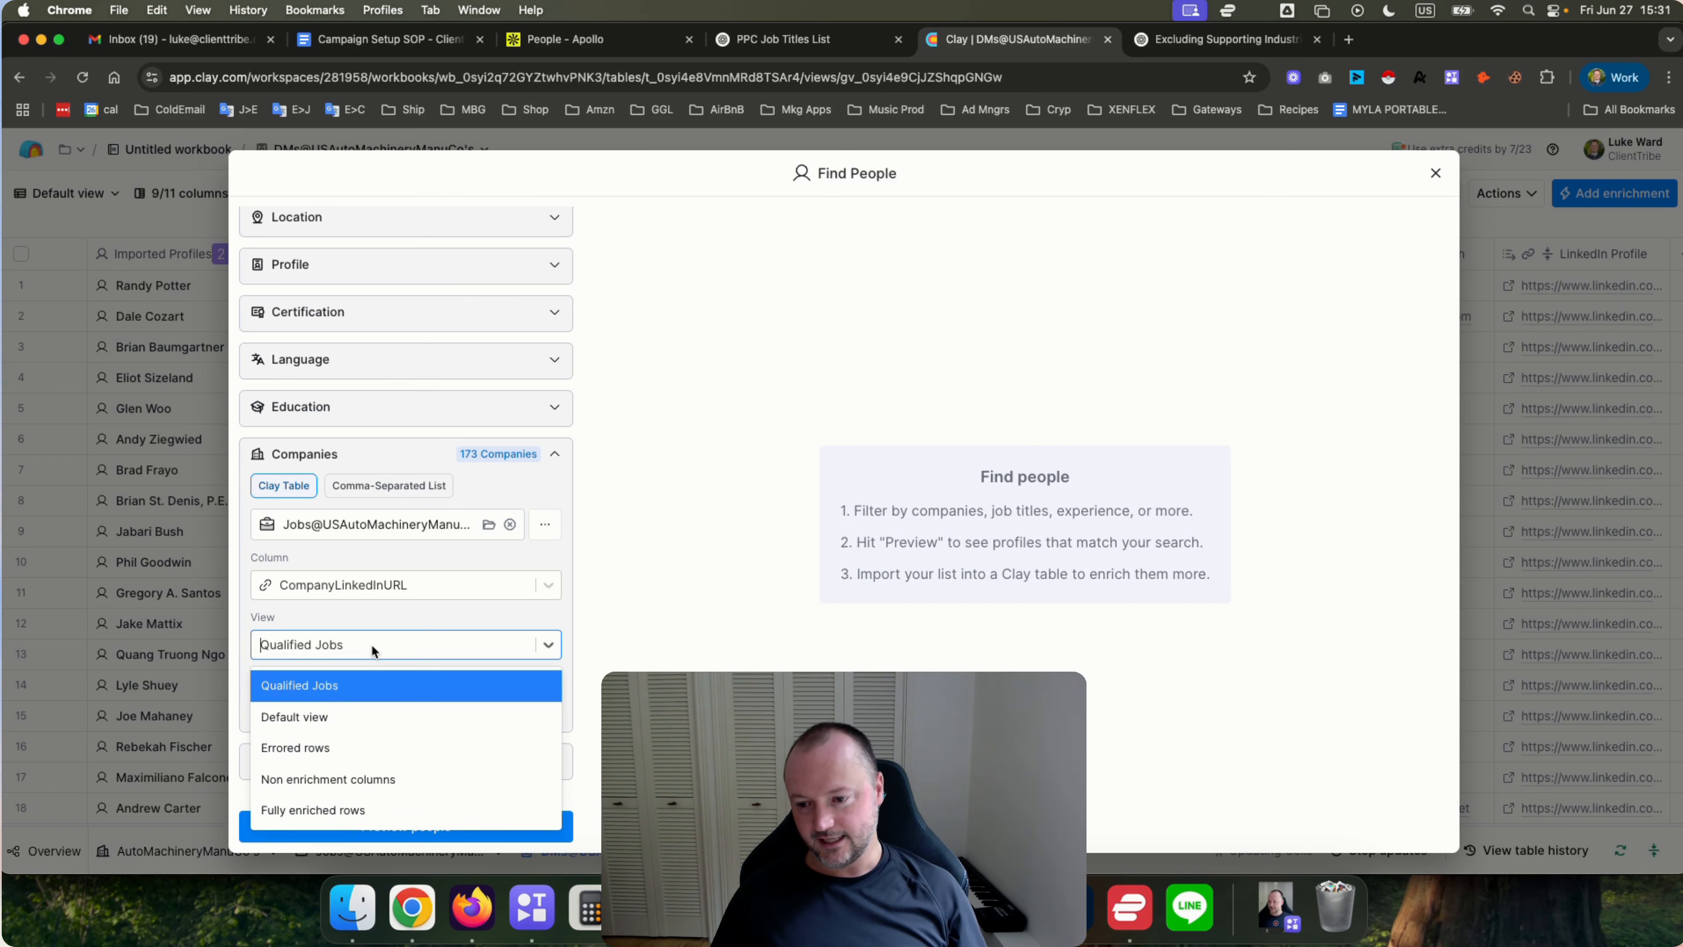
click(326, 687)
Preview the people matching the updated company filter, then close the Find People dialog.
scroll(392, 642, down, 3)
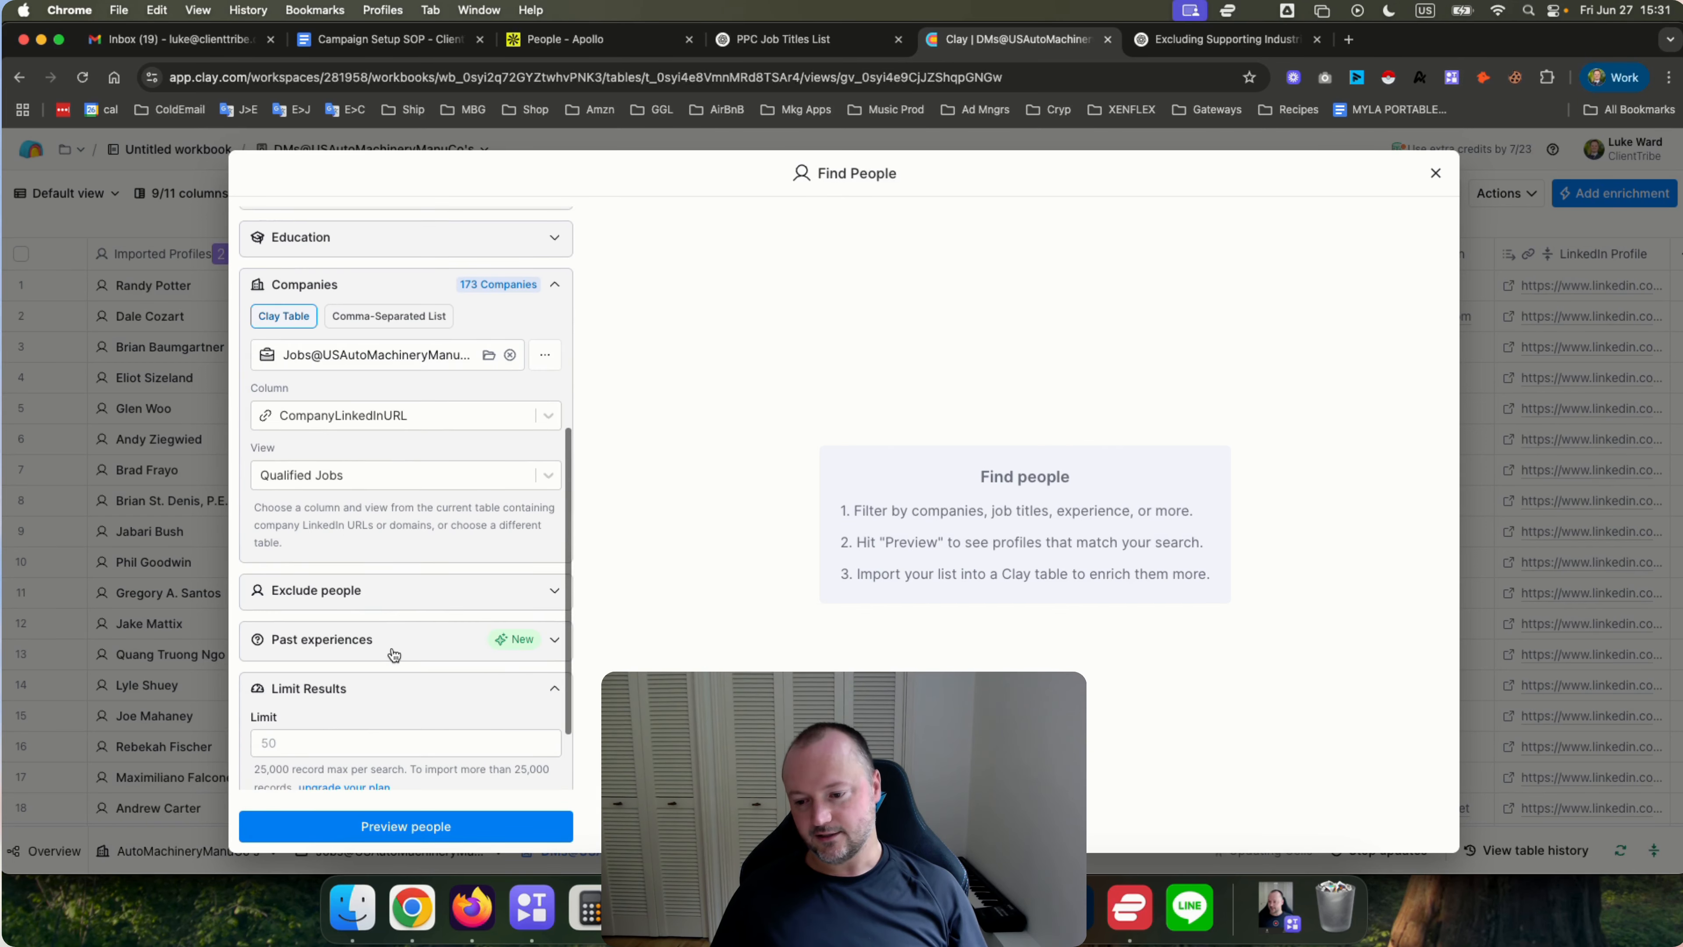
click(355, 826)
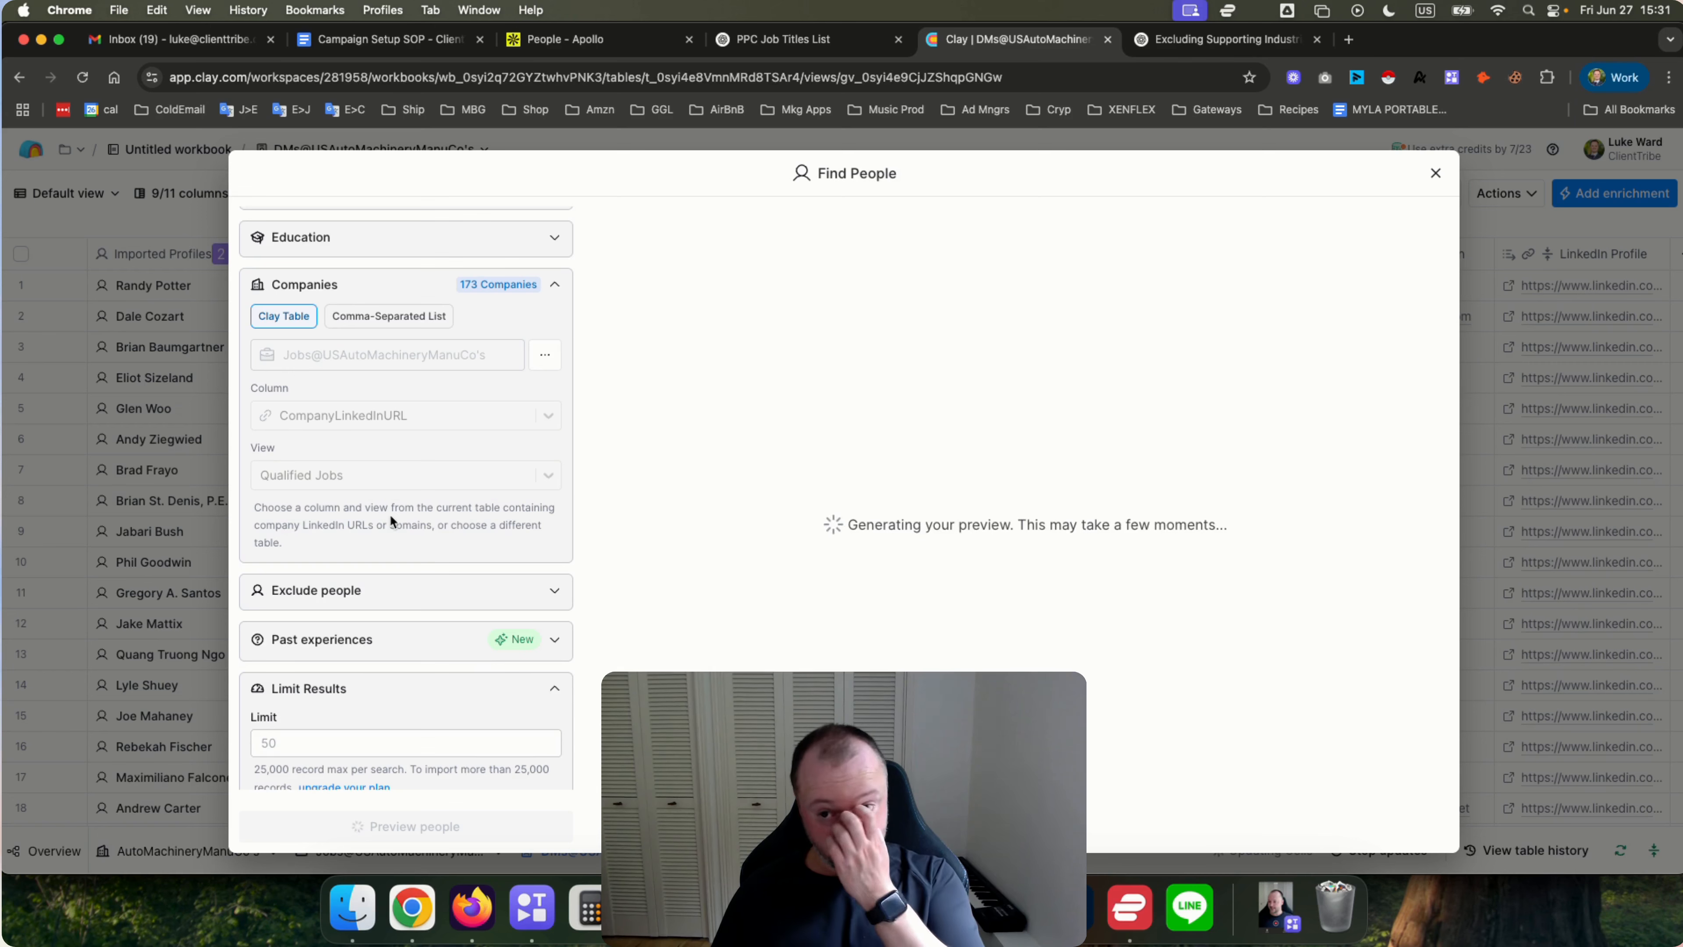
scroll(389, 513, up, 10)
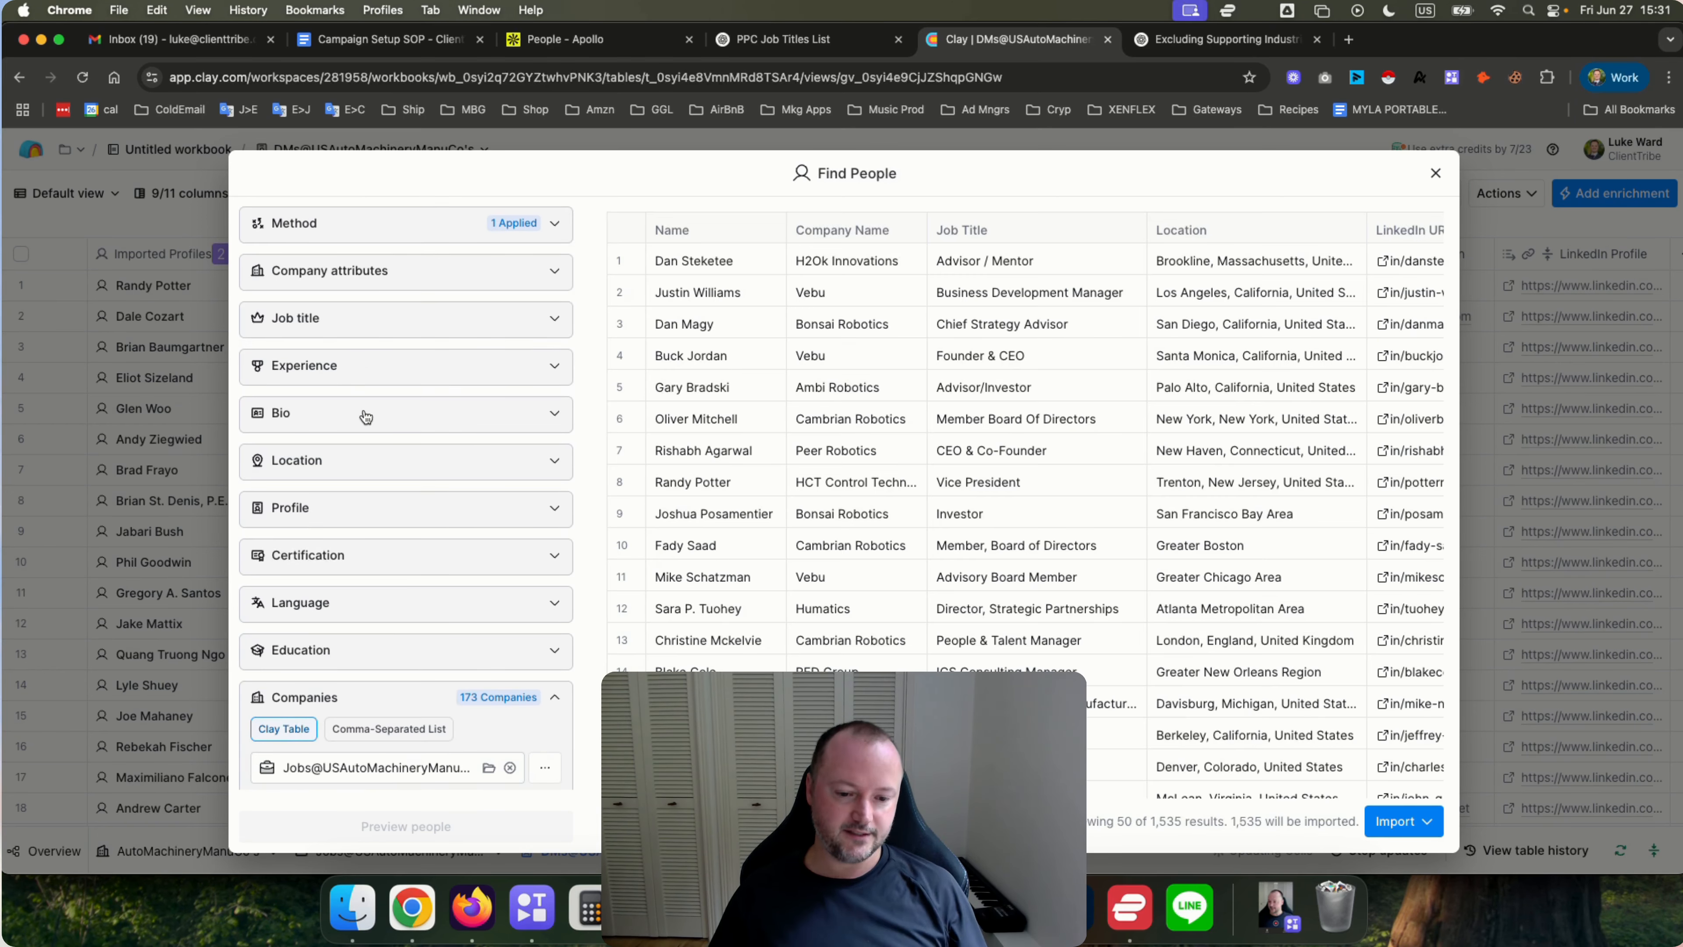
click(1435, 173)
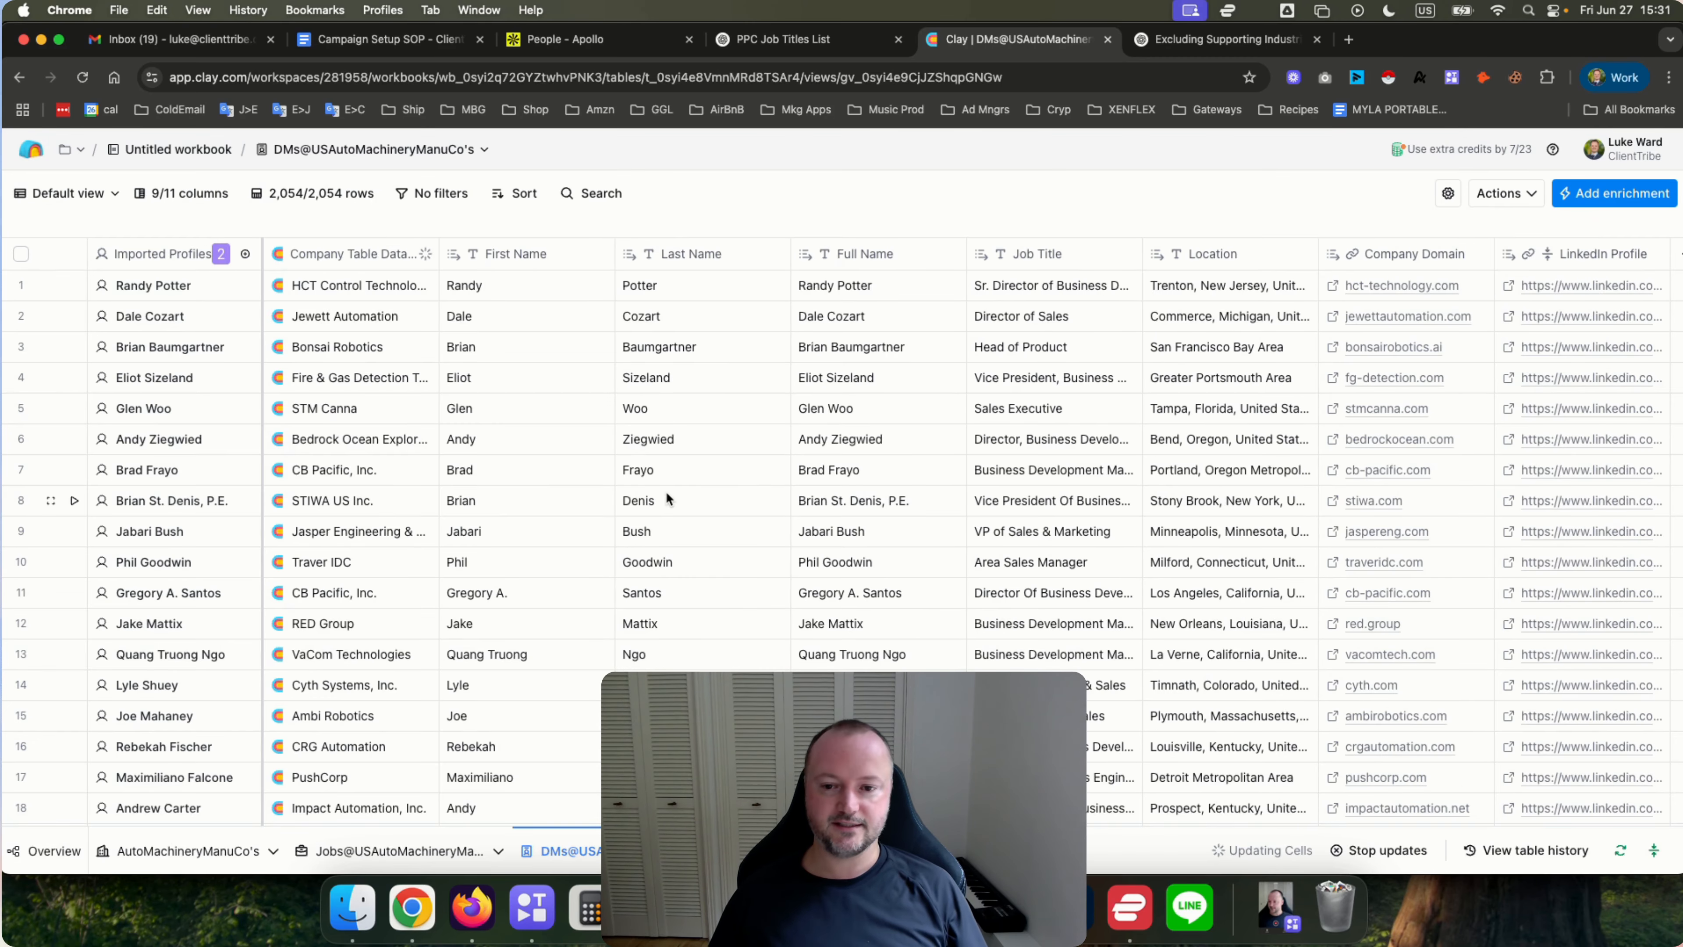